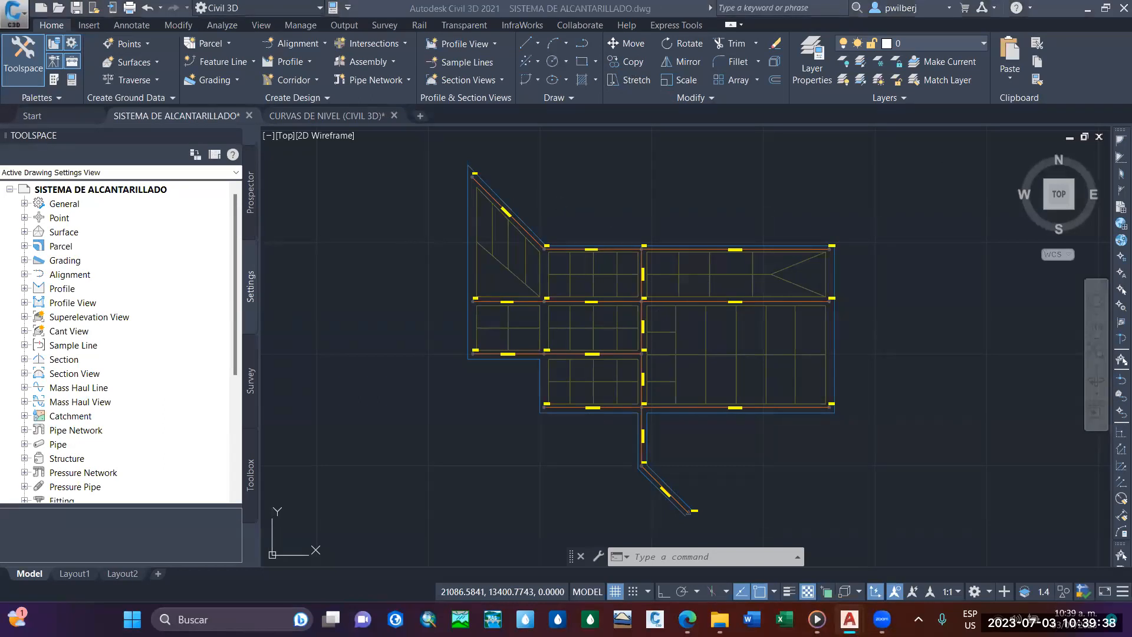
mouse_move(642, 325)
middle_down()
mouse_move(619, 376)
mouse_move(636, 330)
mouse_move(682, 354)
mouse_move(655, 326)
middle_up()
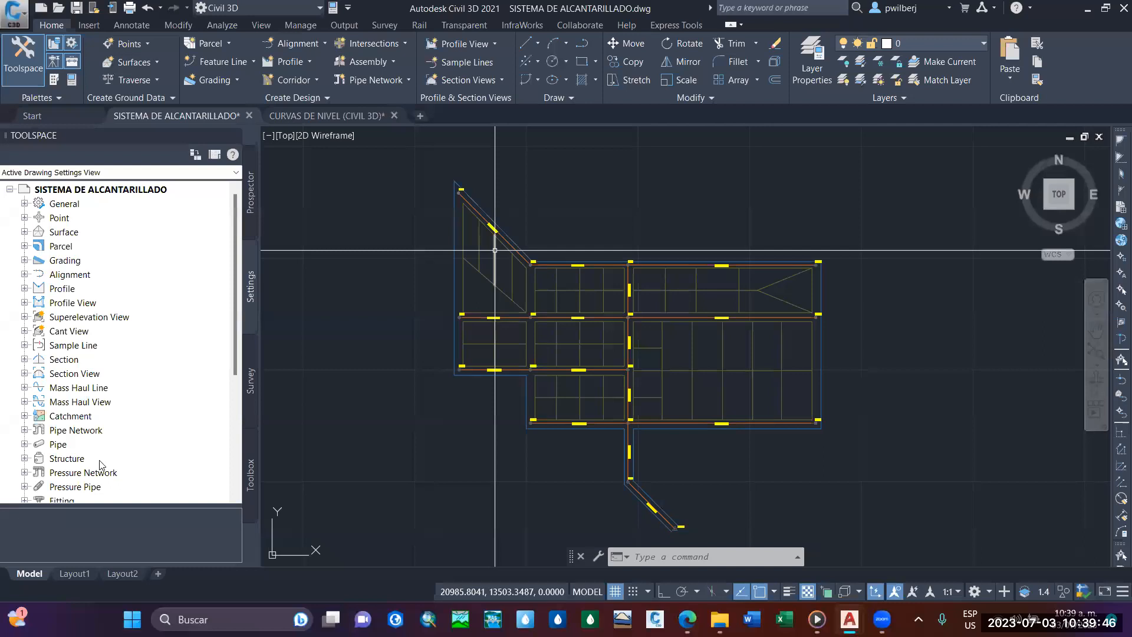
middle_drag(549, 401, 531, 405)
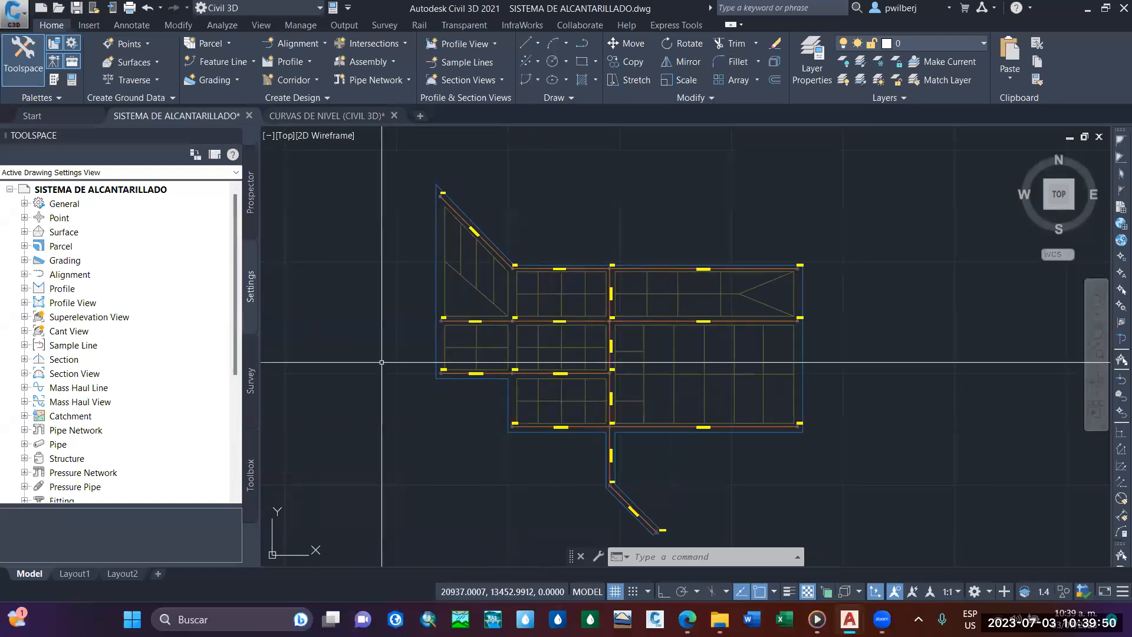
middle_drag(524, 371, 507, 316)
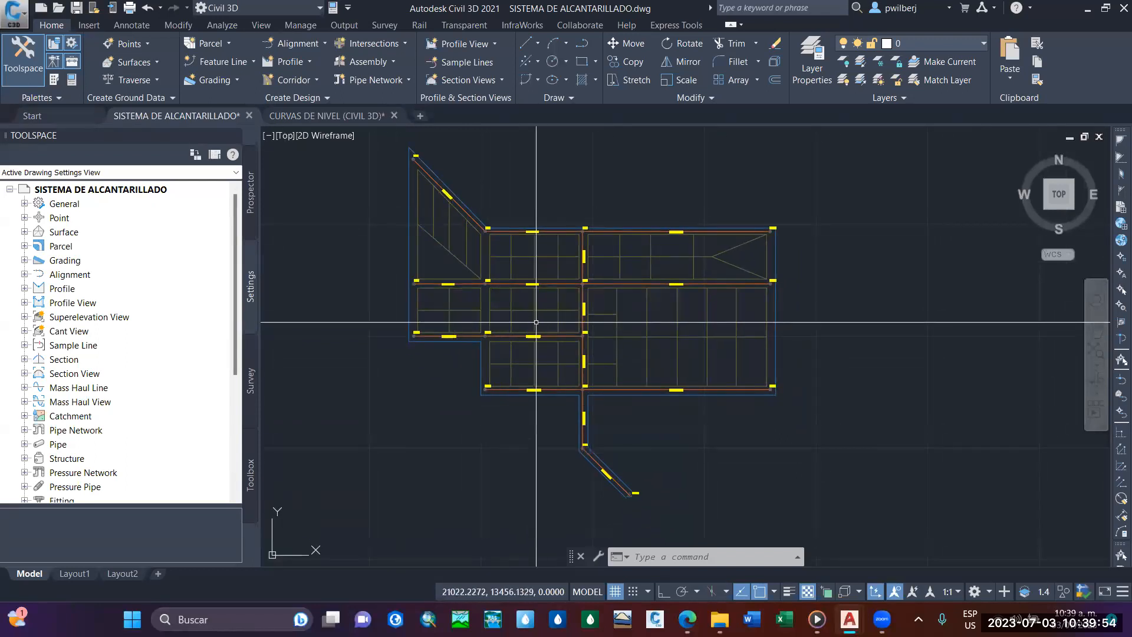
scroll(560, 316, up, 5)
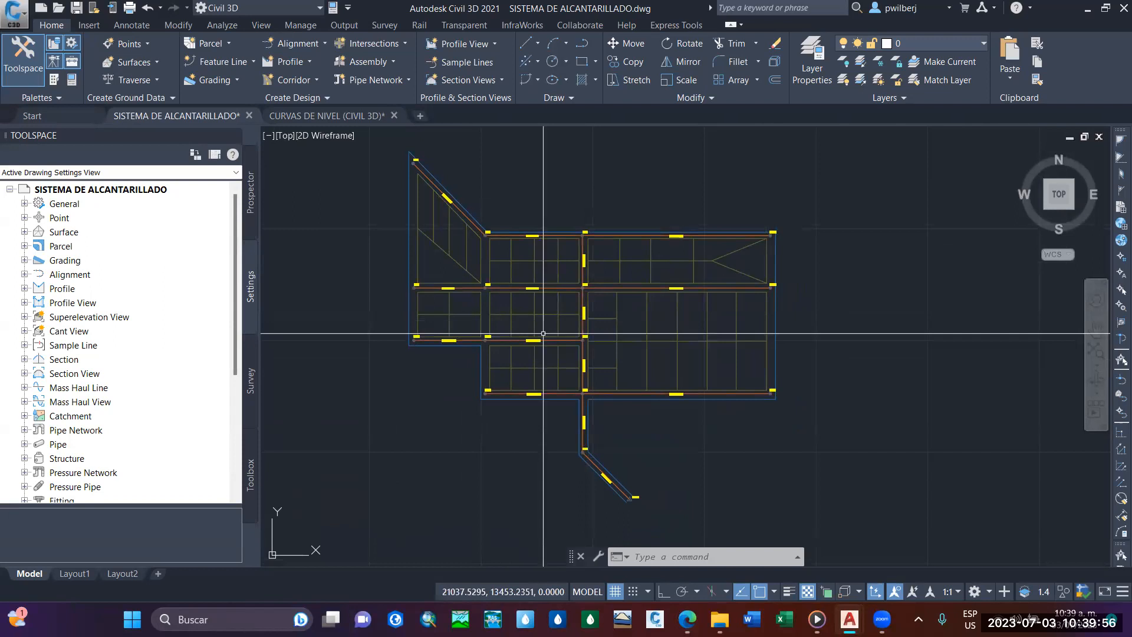
scroll(513, 268, down, 5)
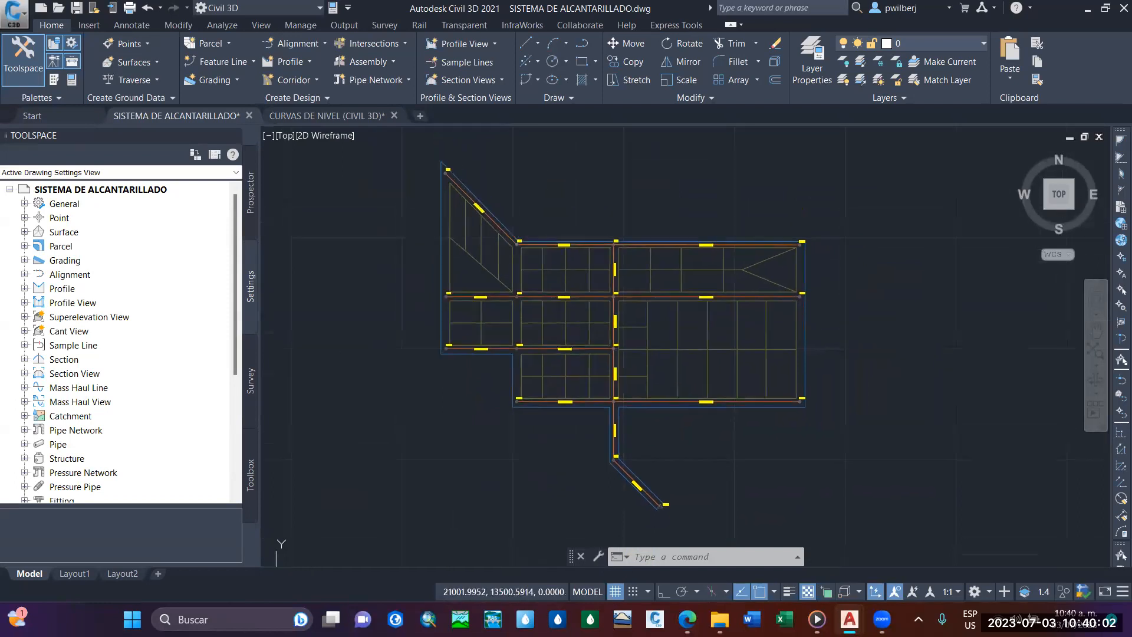
Examine the sewer network's pipe and manhole labels from manhole Bz-1 down to the PTAR outfall.
scroll(526, 225, up, 5)
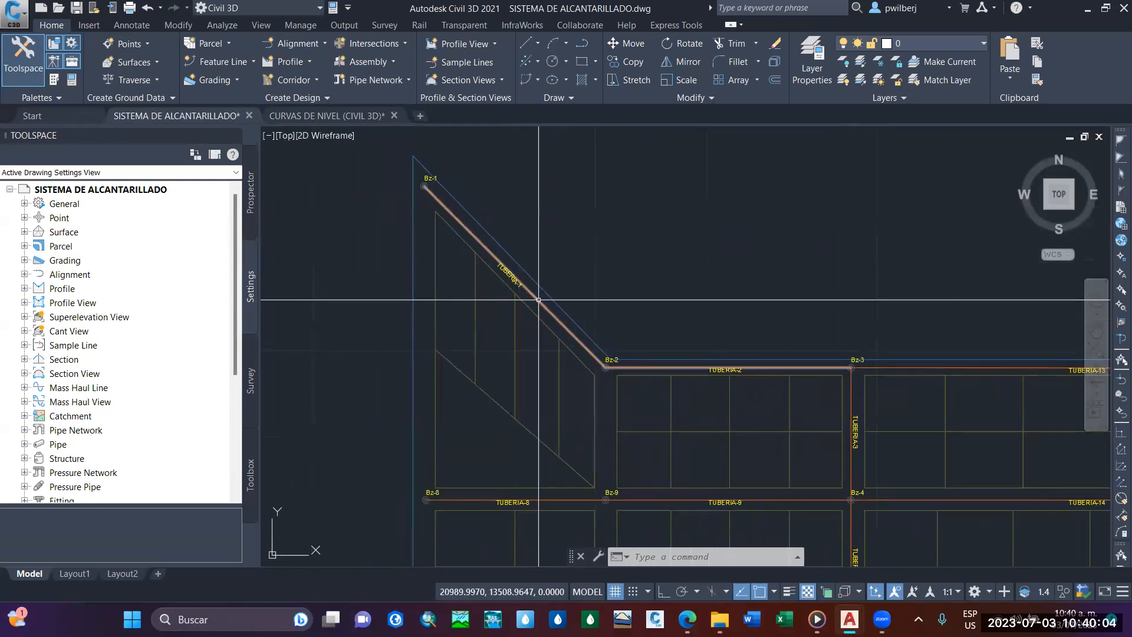
scroll(461, 198, up, 5)
scroll(461, 198, down, 8)
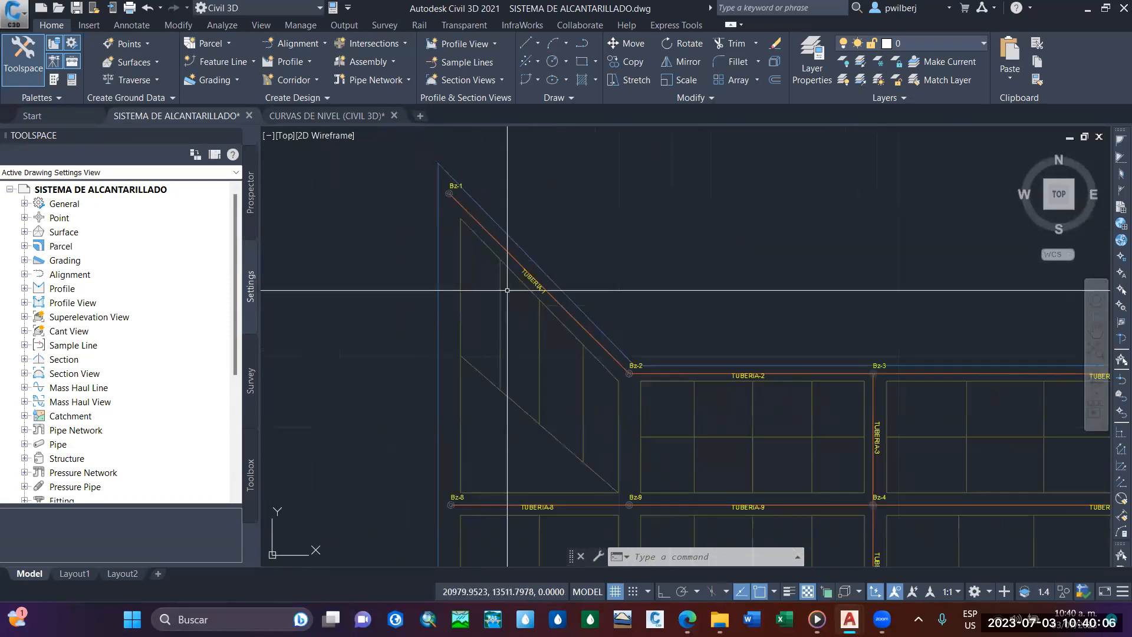
mouse_move(745, 383)
middle_down()
mouse_move(681, 385)
mouse_move(667, 336)
middle_up()
scroll(498, 269, down, 2)
mouse_move(497, 266)
middle_down()
mouse_move(490, 260)
mouse_move(543, 265)
middle_up()
scroll(638, 439, up, 4)
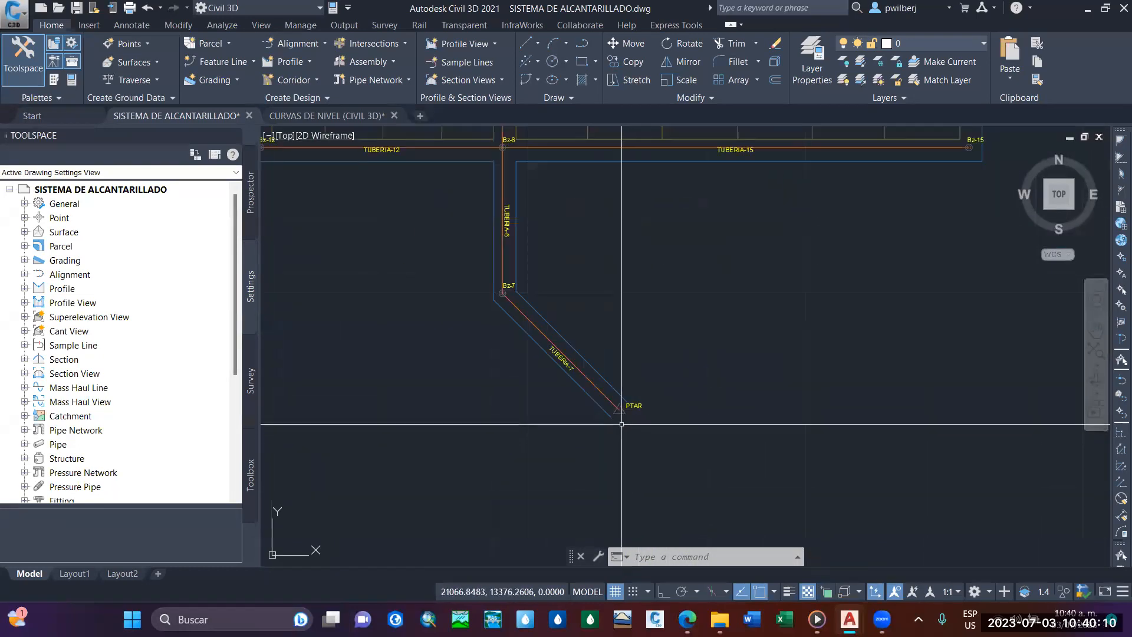
scroll(619, 404, up, 6)
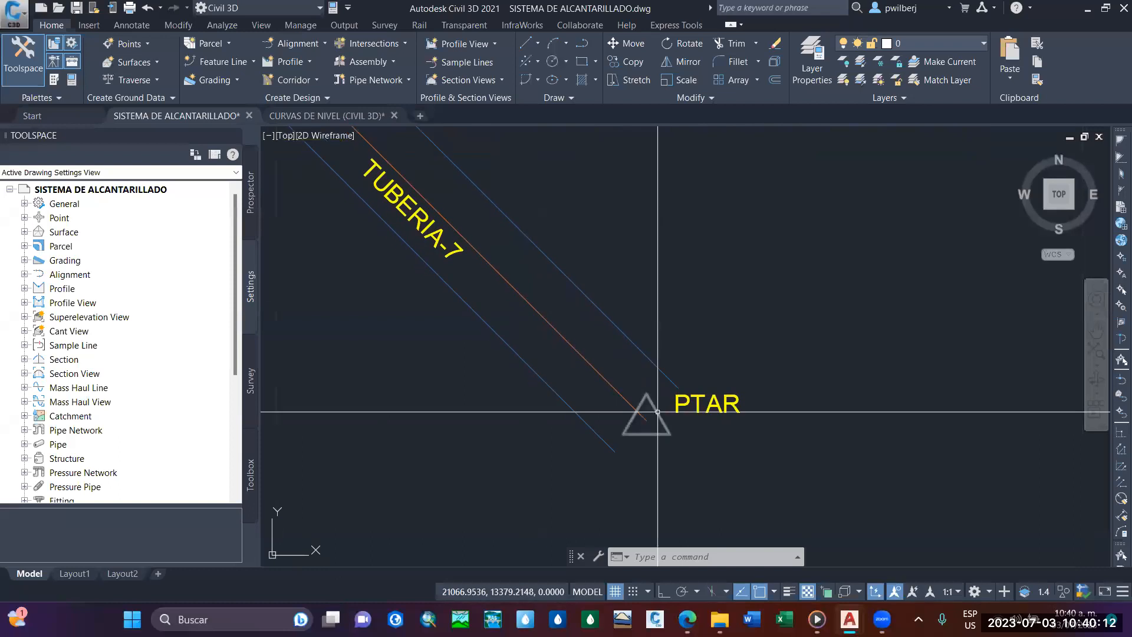
scroll(664, 407, down, 4)
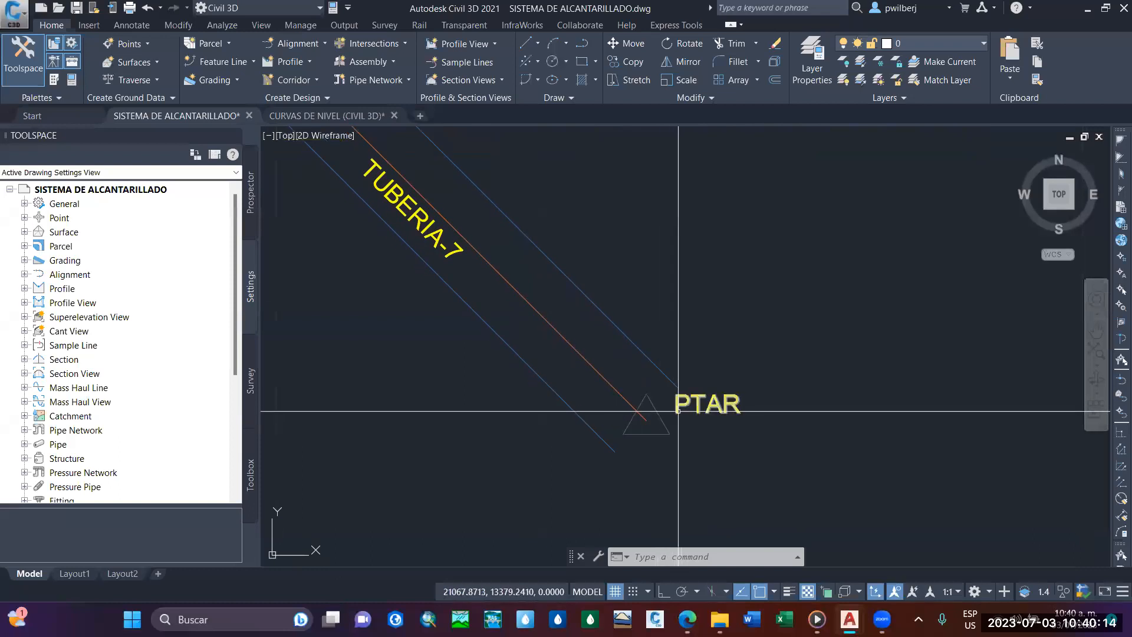
scroll(626, 393, down, 2)
scroll(642, 418, down, 4)
mouse_move(622, 389)
middle_down()
mouse_move(647, 423)
mouse_move(634, 424)
mouse_move(688, 374)
mouse_move(672, 432)
middle_up()
scroll(639, 413, up, 2)
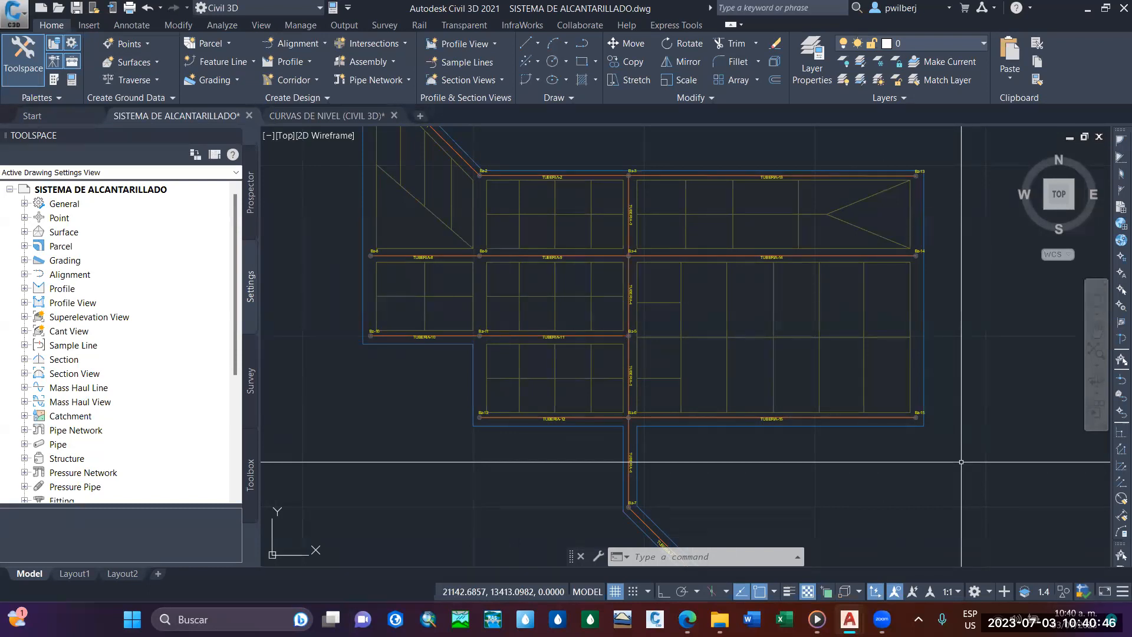
middle_drag(901, 447, 902, 473)
middle_drag(814, 474, 788, 463)
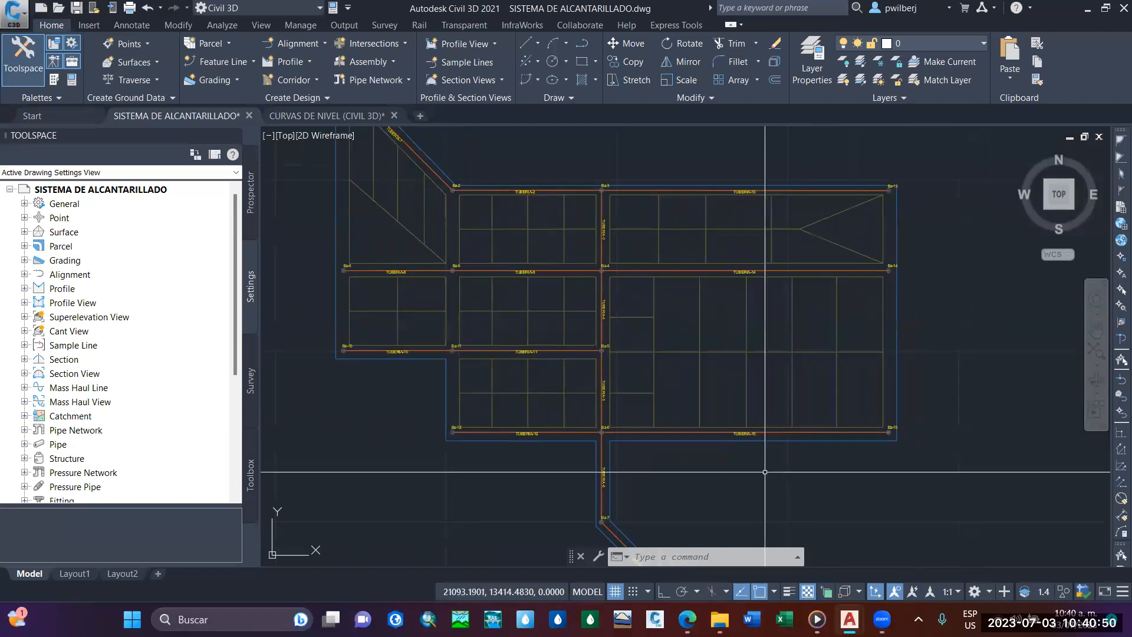
middle_drag(774, 462, 814, 486)
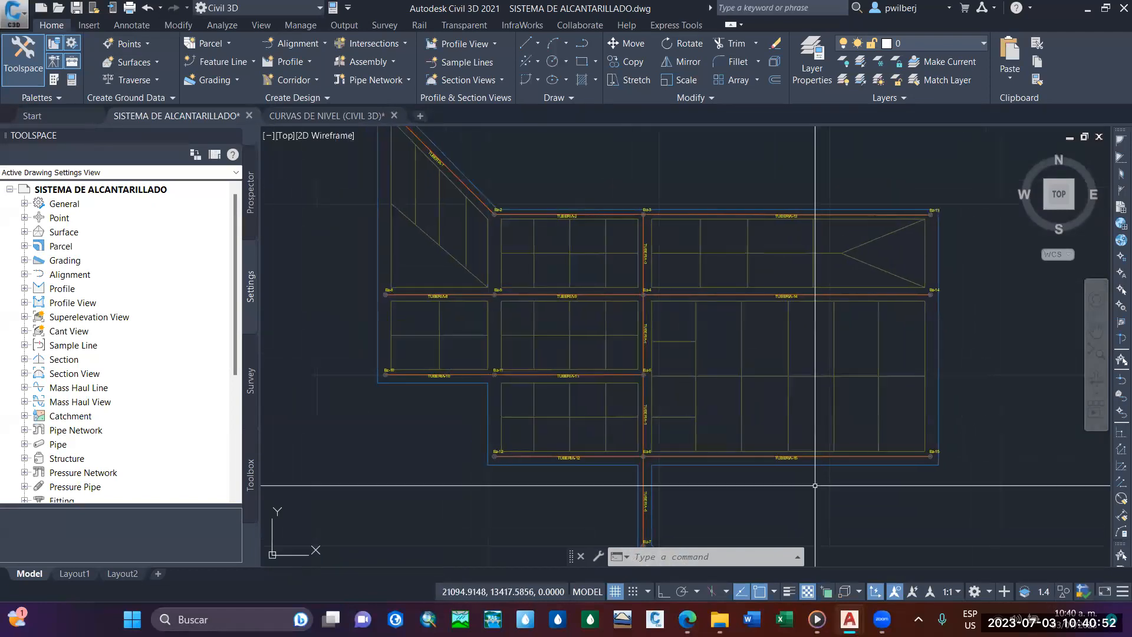
middle_drag(658, 407, 657, 375)
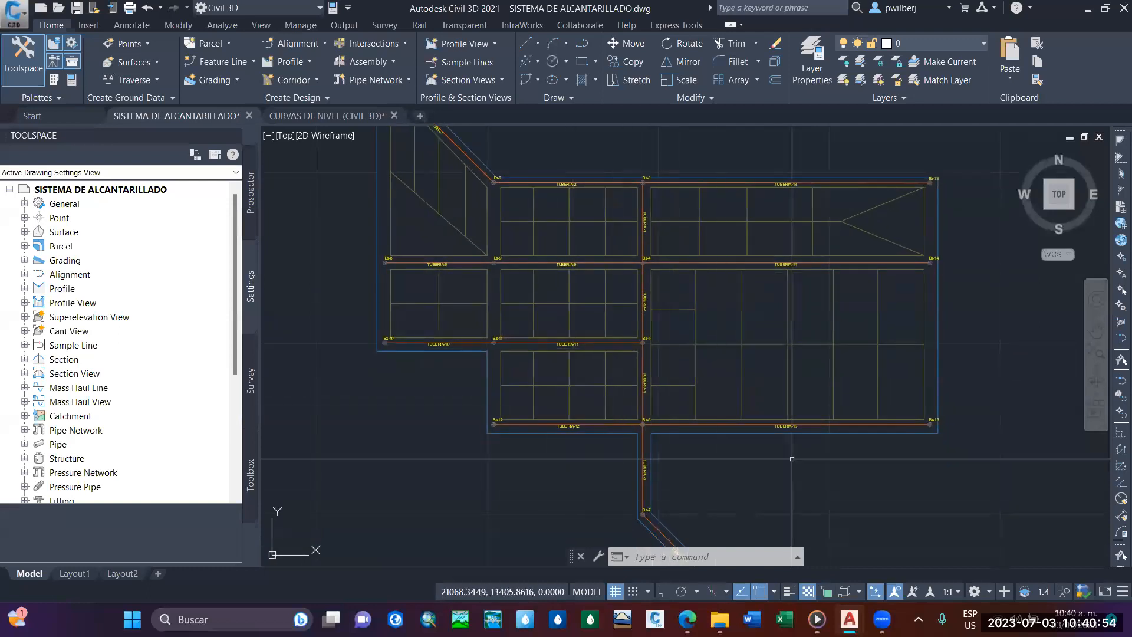
middle_drag(648, 287, 648, 308)
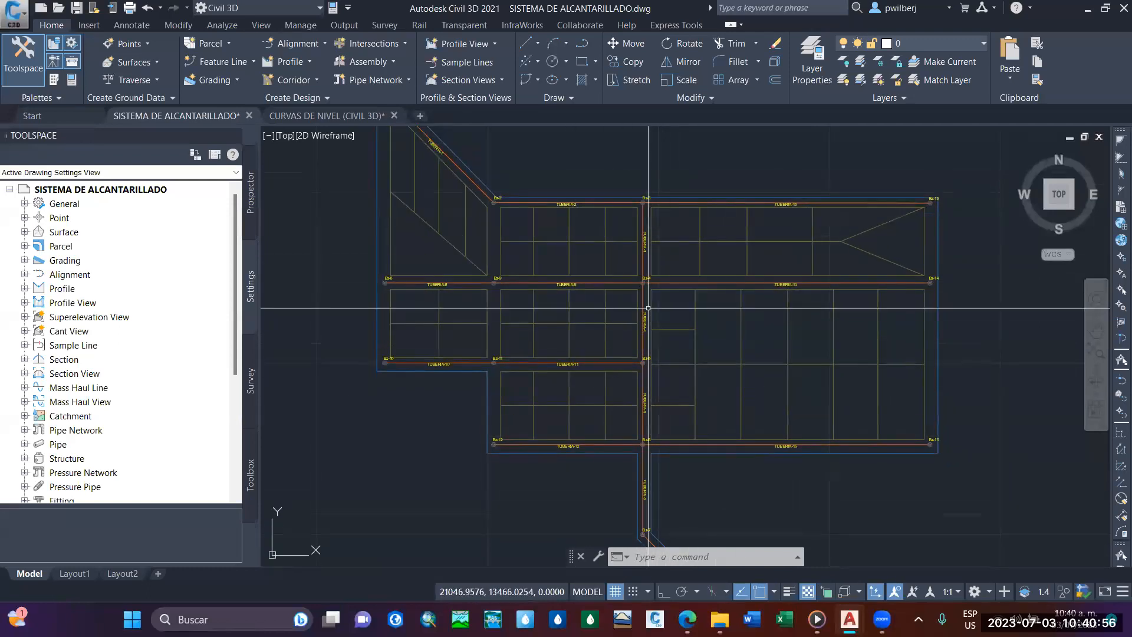
scroll(648, 308, down, 4)
scroll(635, 273, up, 2)
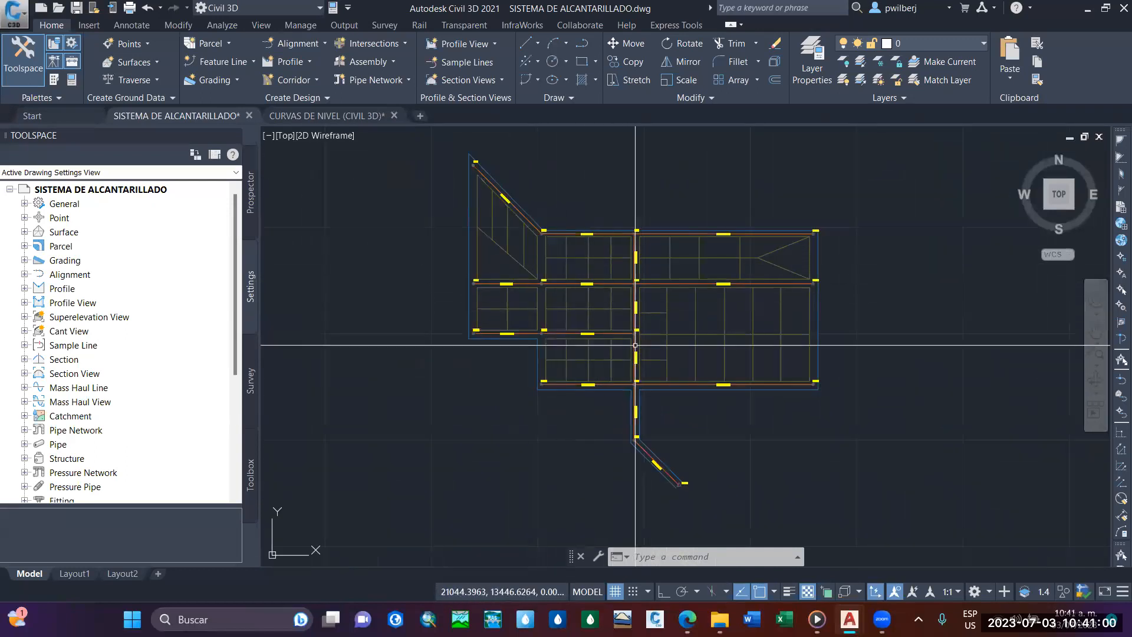
middle_drag(635, 344, 639, 382)
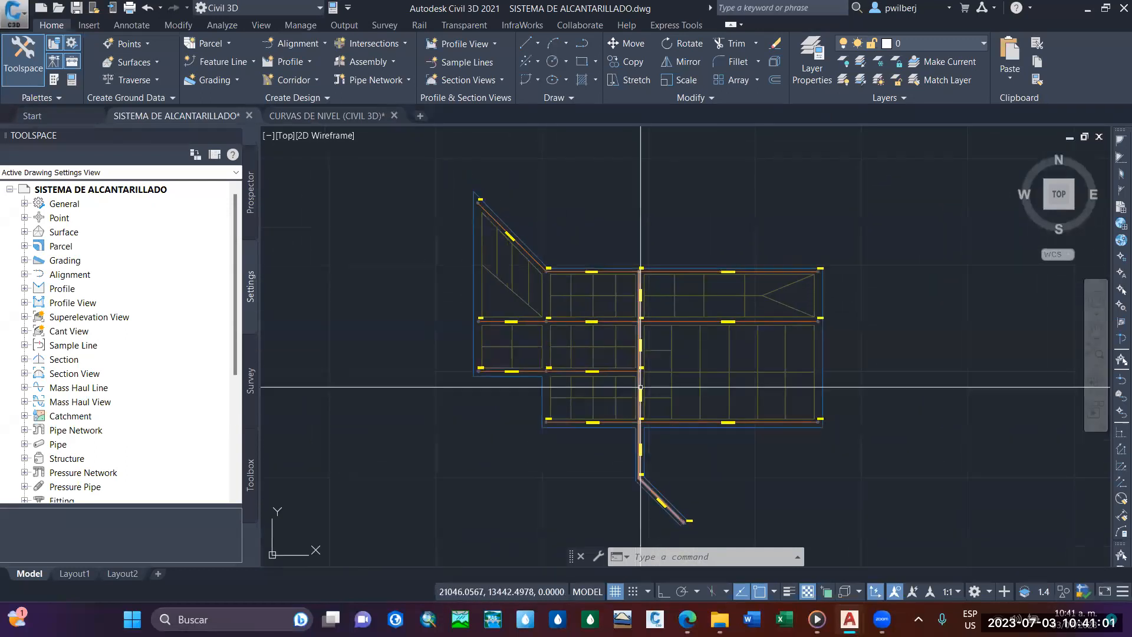
Switch to the CURVAS DE NIVEL (CIVIL 3D) drawing and examine its contour lines and the elevations of points P1 to P16.
click(305, 116)
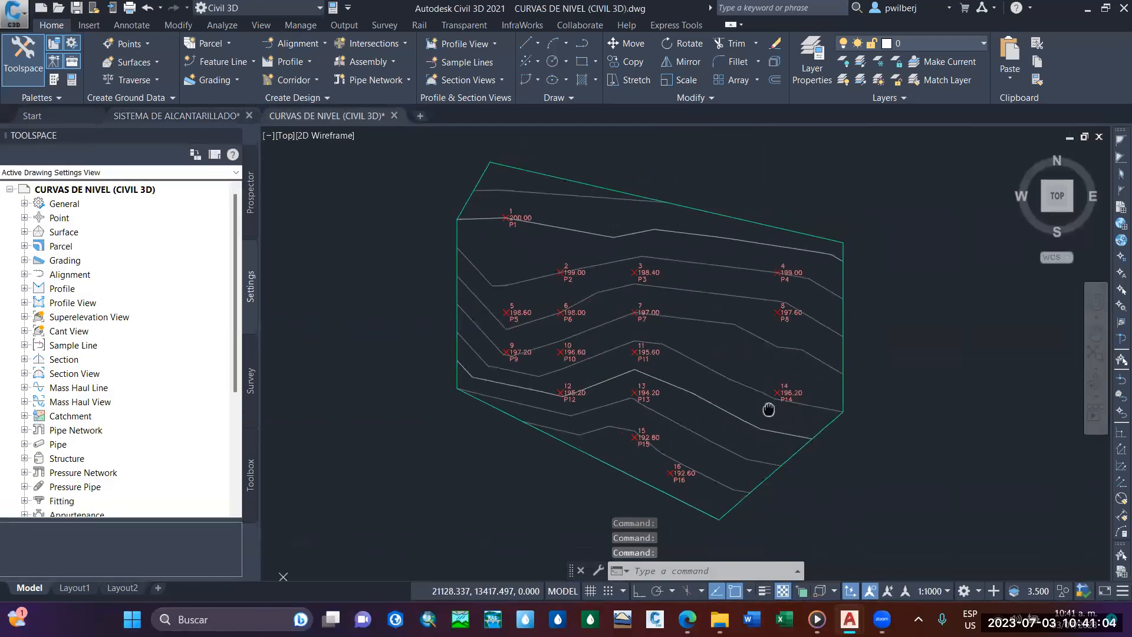
mouse_move(667, 377)
middle_down()
mouse_move(670, 409)
mouse_move(649, 373)
mouse_move(671, 412)
middle_up()
scroll(657, 379, up, 2)
scroll(657, 379, down, 2)
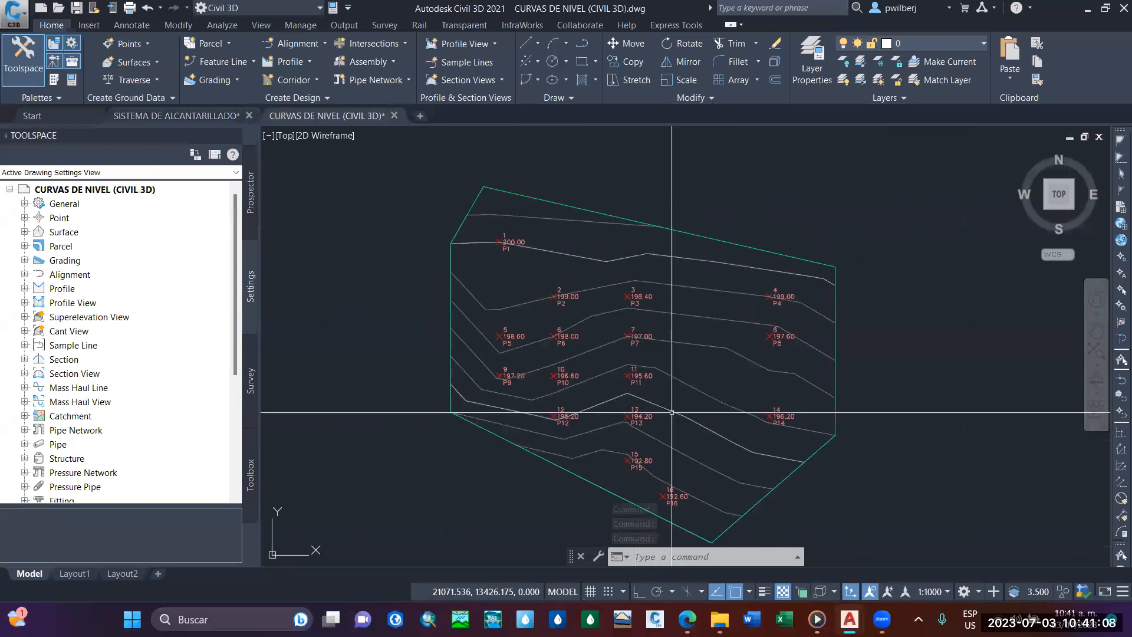
scroll(646, 397, up, 2)
middle_drag(637, 351, 653, 381)
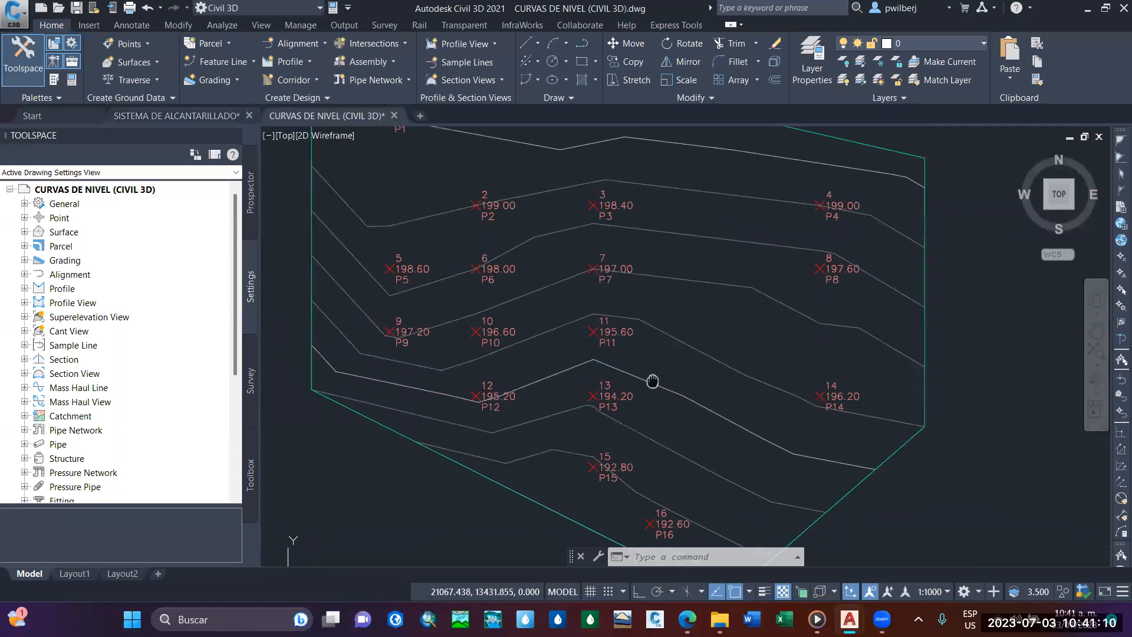
scroll(653, 381, down, 2)
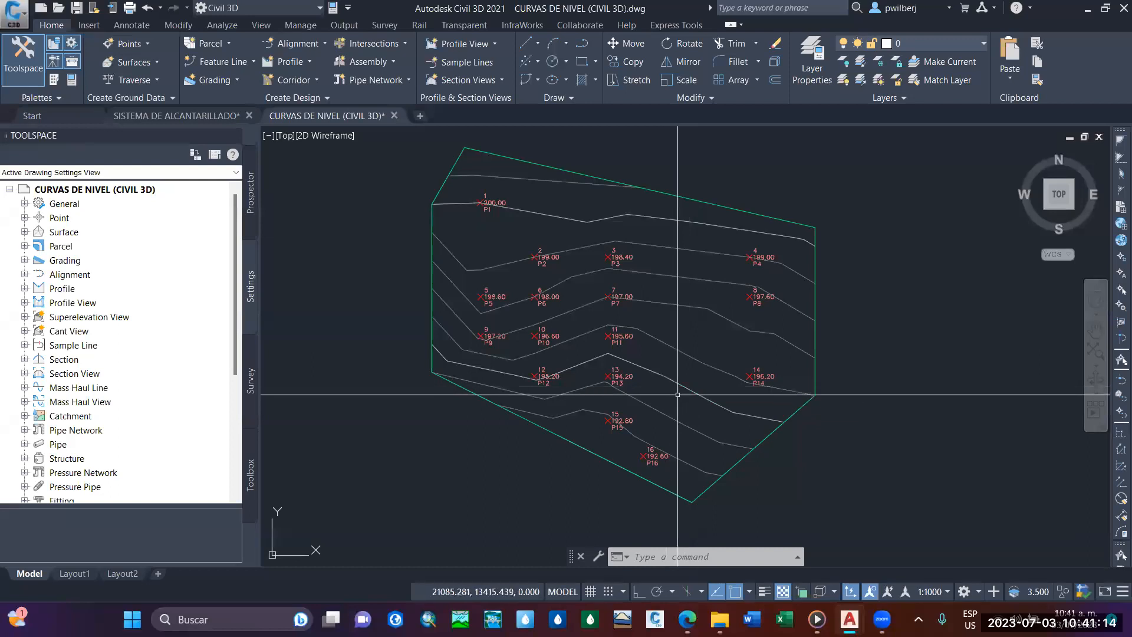
middle_drag(668, 399, 662, 412)
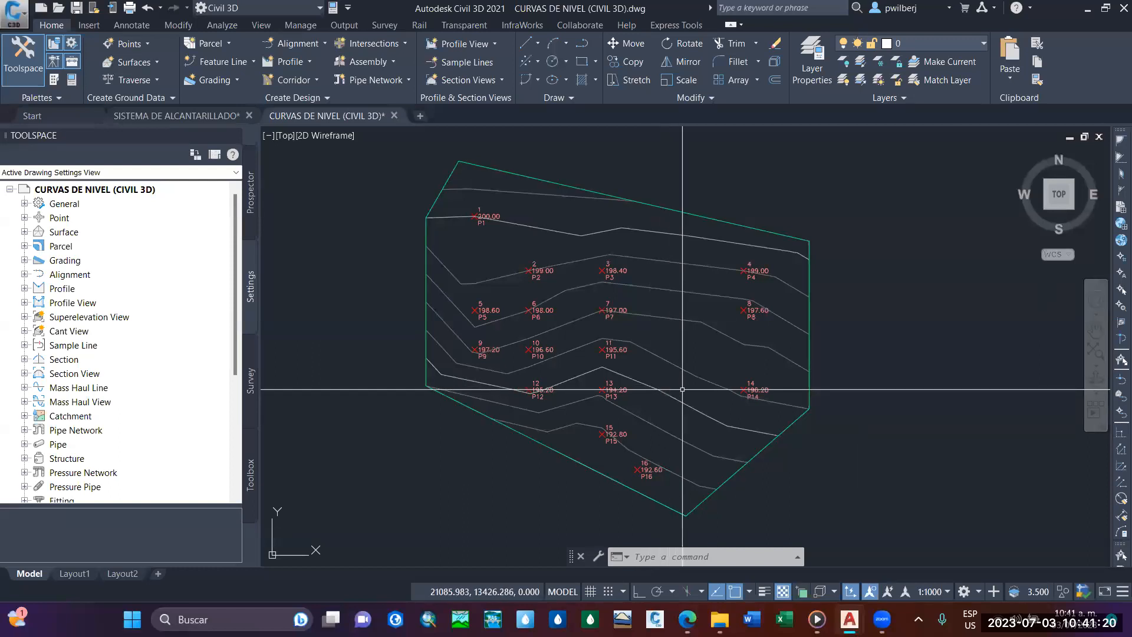
Switch back to the SISTEMA DE ALCANTARILLADO drawing and view the sewer network plan.
mouse_move(186, 117)
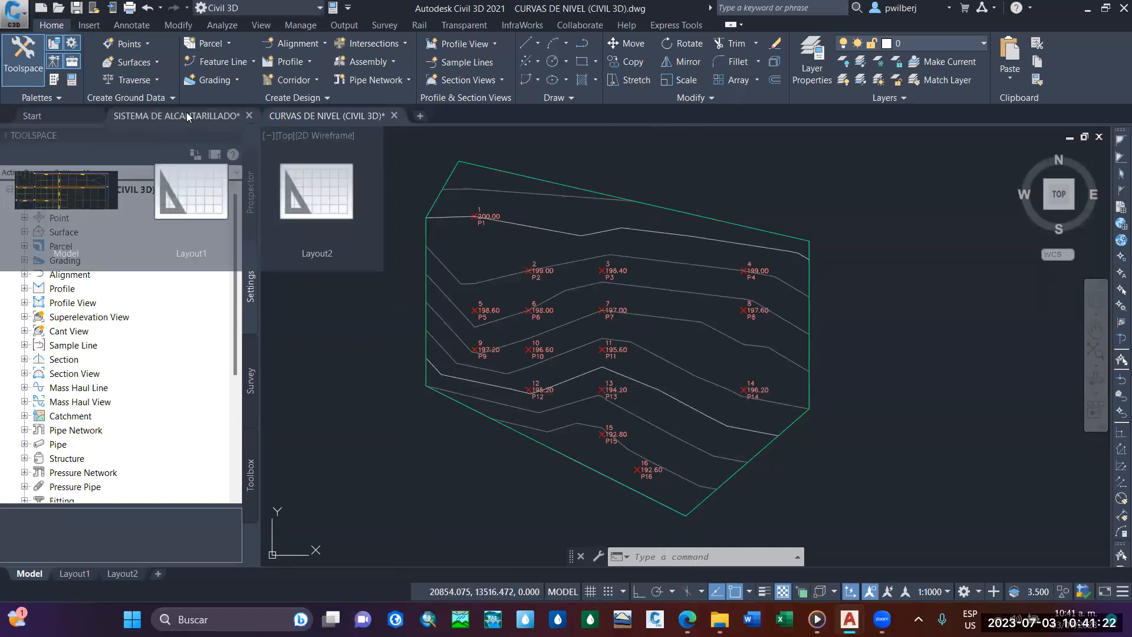
click(188, 117)
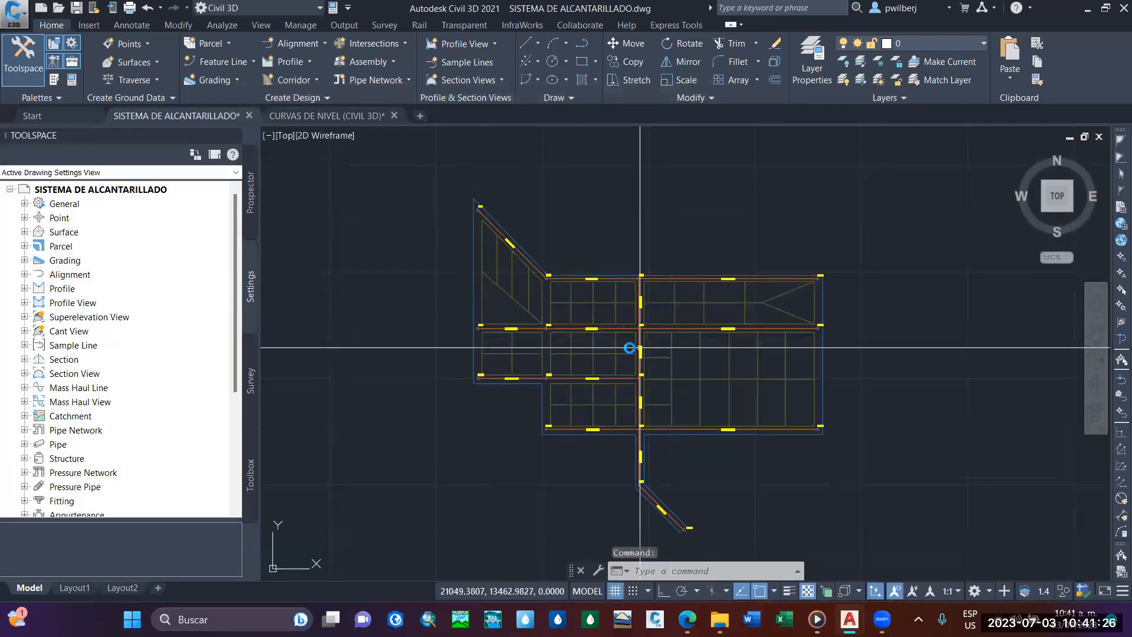
middle_drag(627, 346, 594, 319)
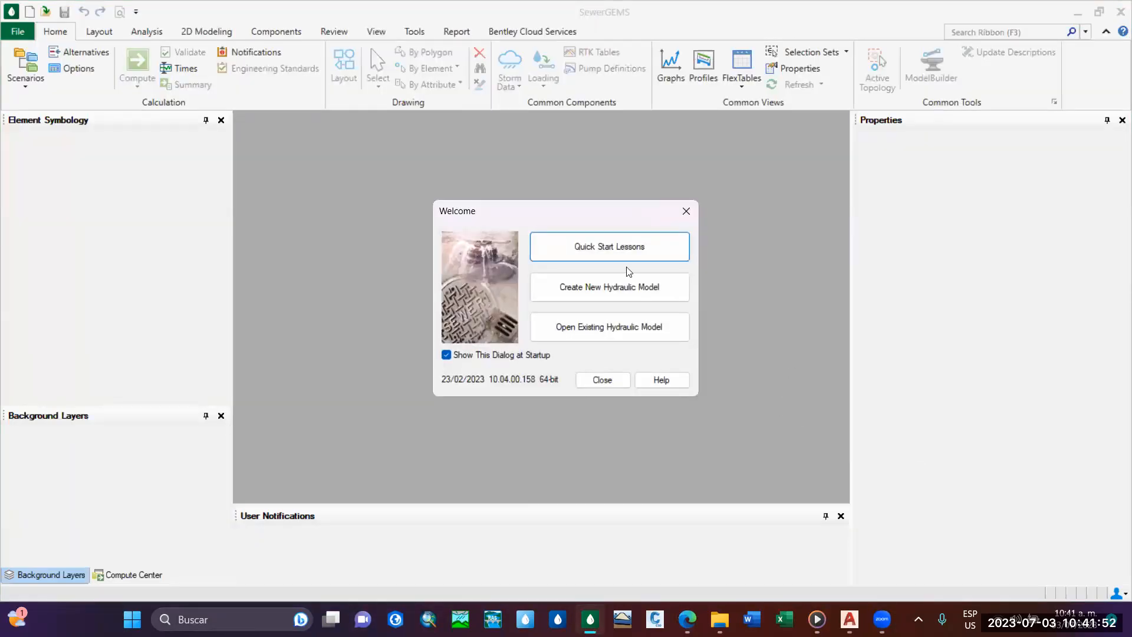
Create a new hydraulic model in SewerGEMS and decline change tracking.
drag(554, 211, 572, 200)
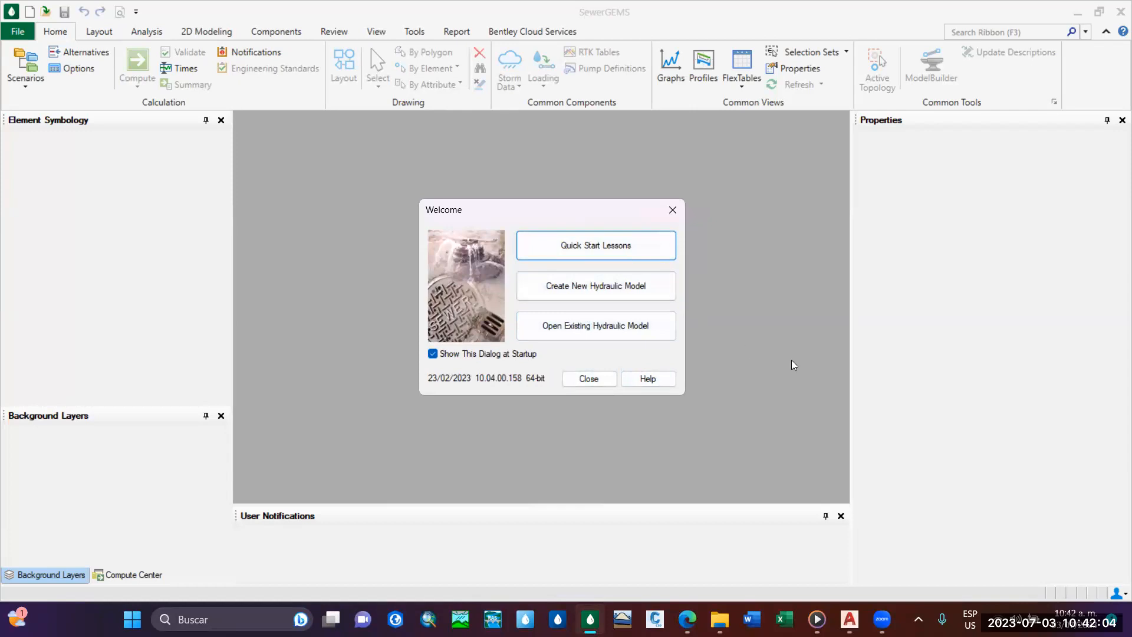
click(566, 305)
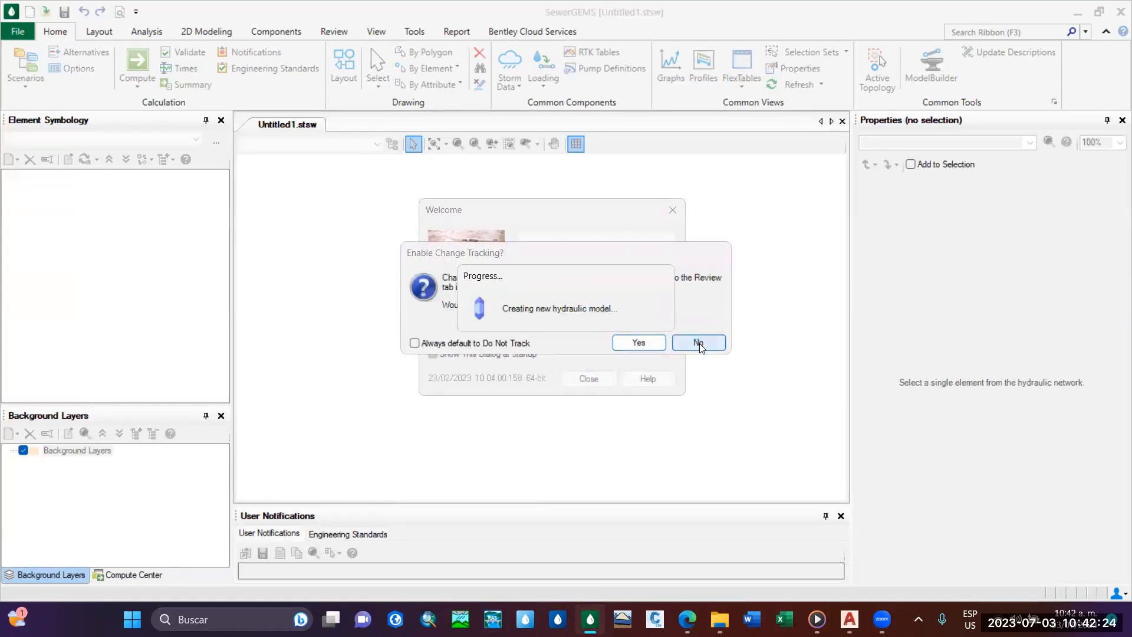
click(698, 343)
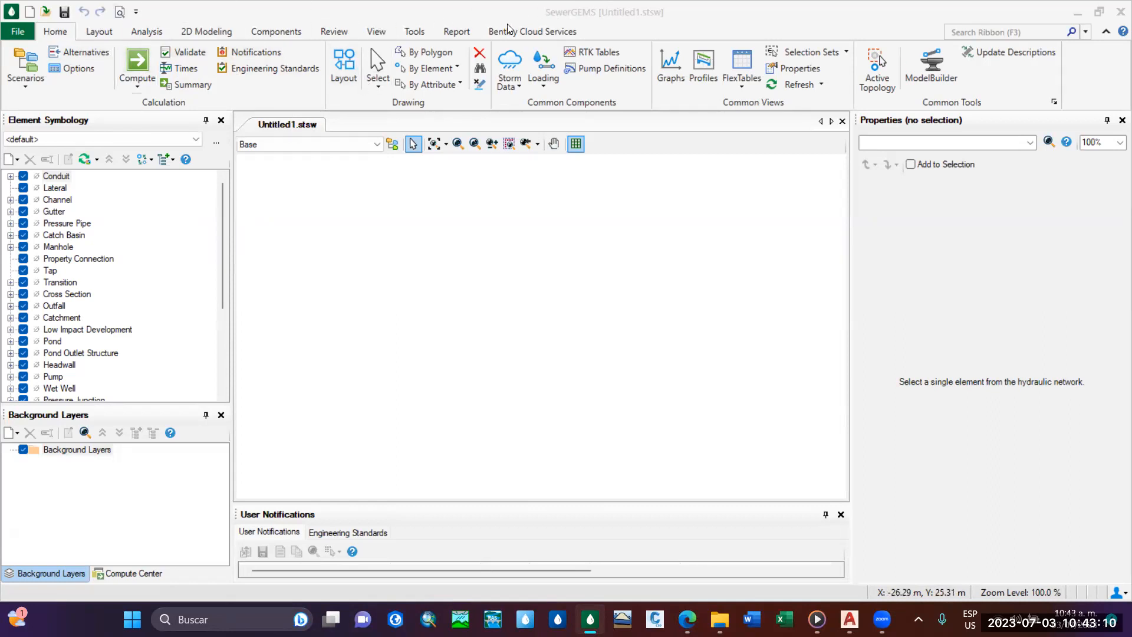
click(101, 30)
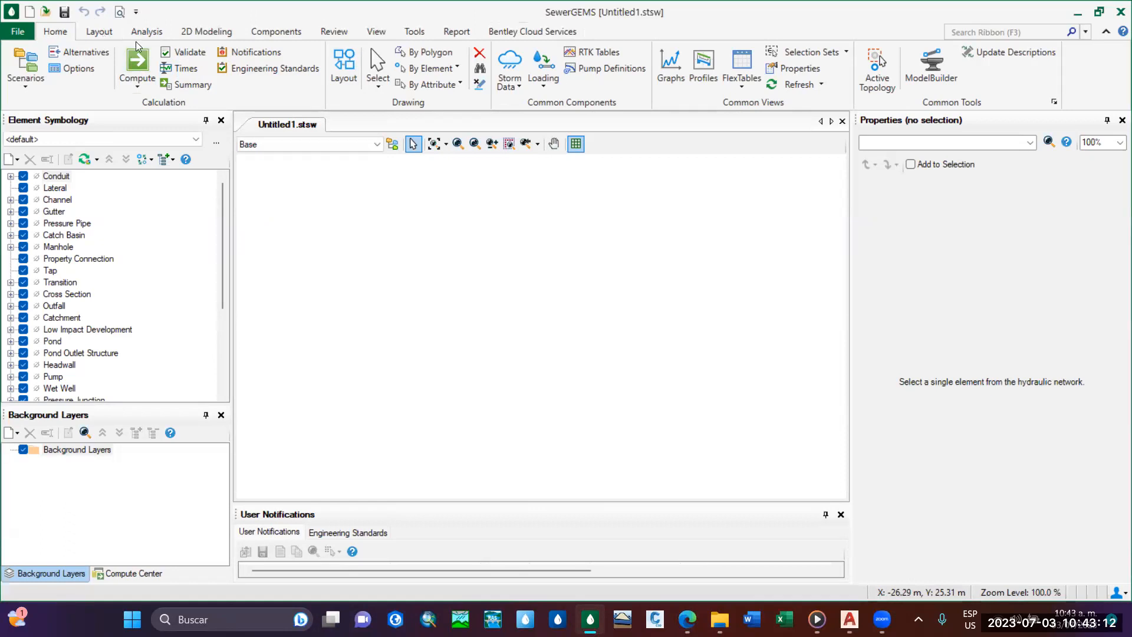
click(101, 34)
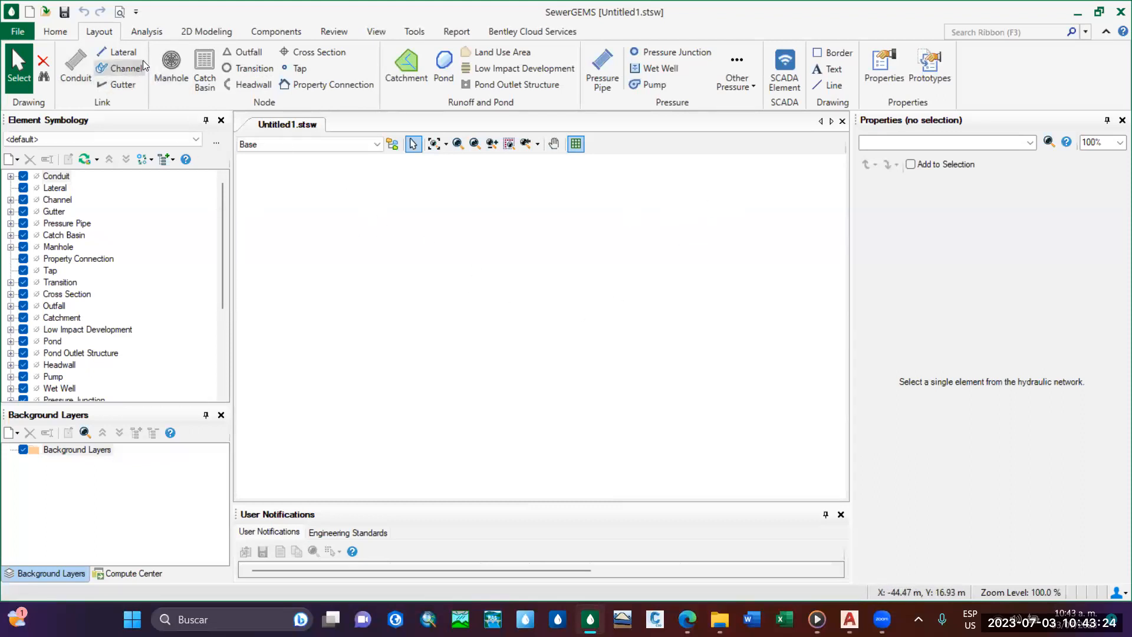
click(147, 32)
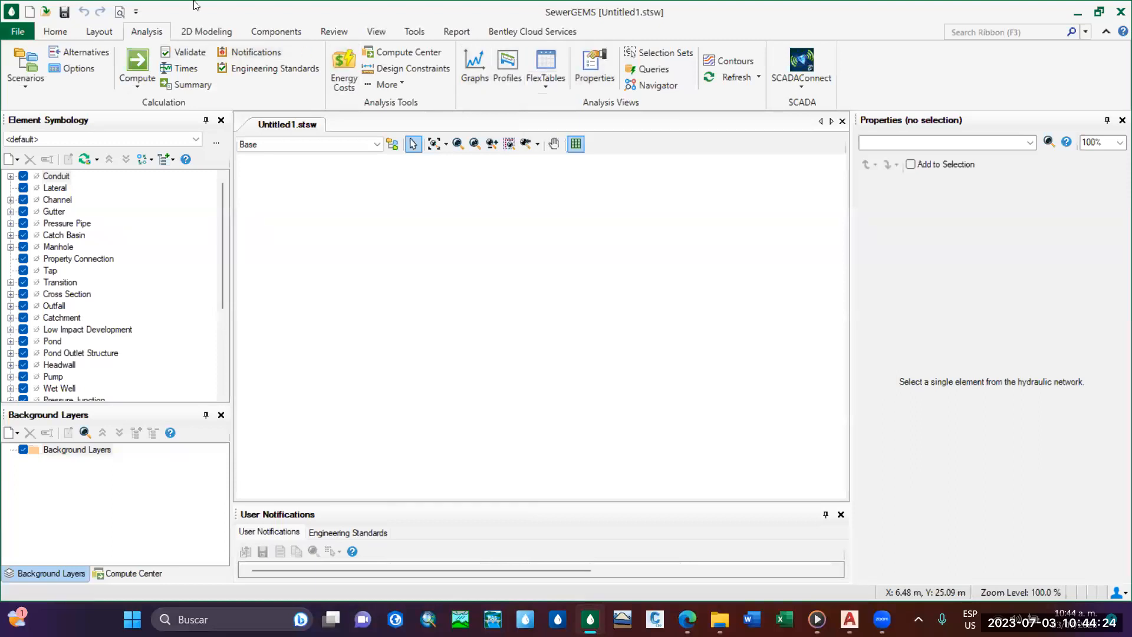
click(257, 34)
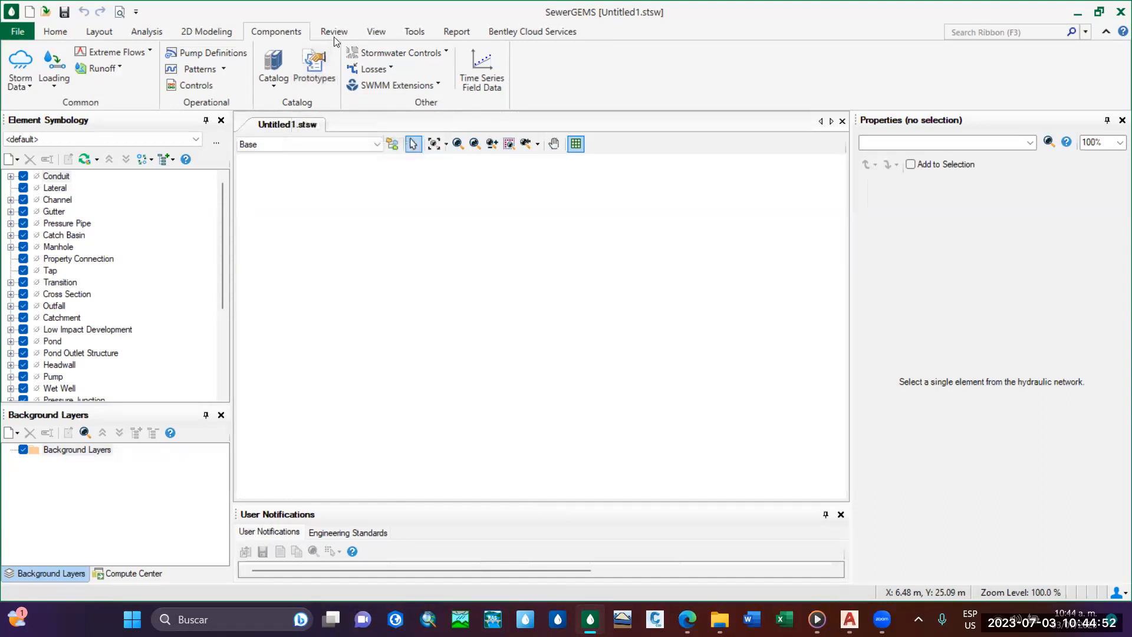
click(372, 34)
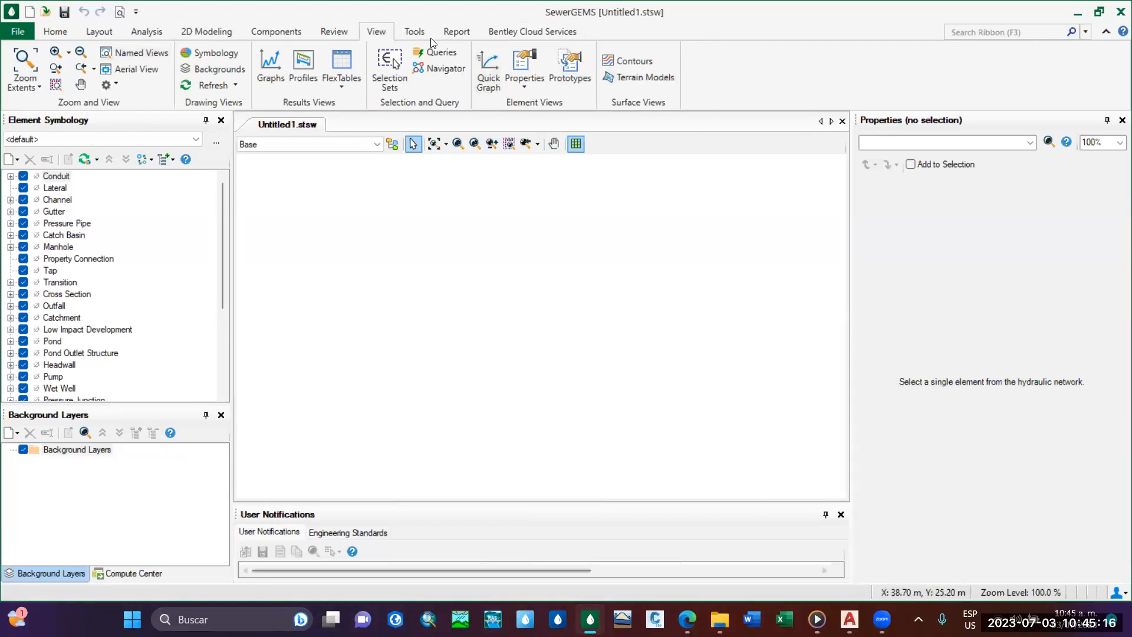
click(415, 32)
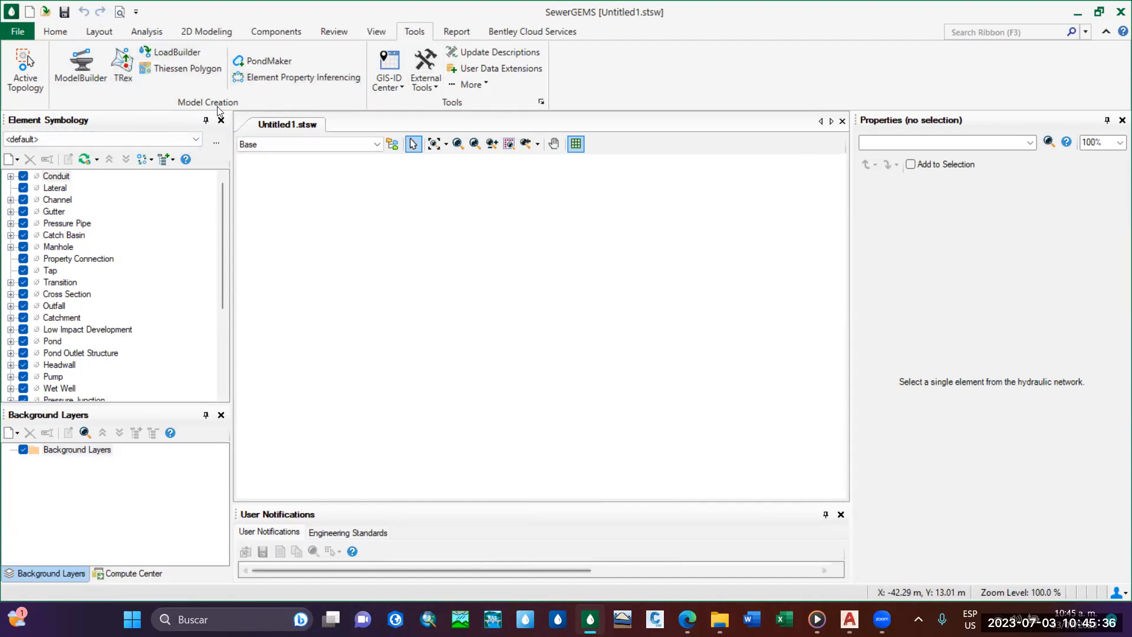
Switch to Civil 3D and bring up the SISTEMA DE ALCANTARILLADO drawing.
click(849, 619)
click(877, 558)
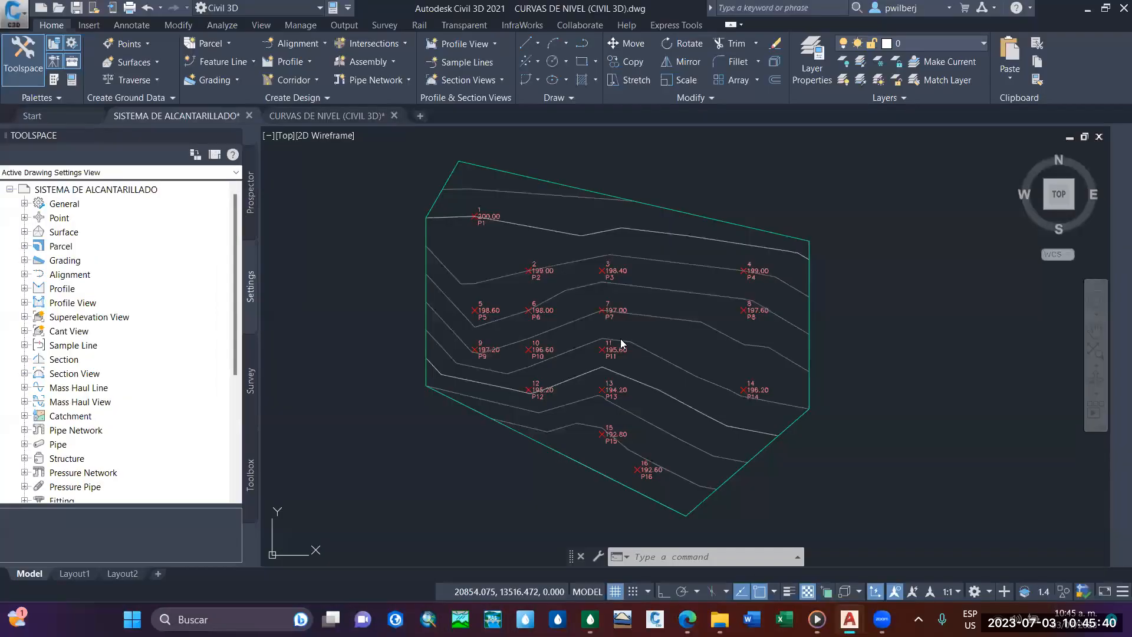
Examine the contour lines and elevation points in the CURVAS DE NIVEL (CIVIL 3D) drawing.
scroll(583, 326, down, 2)
mouse_move(638, 319)
middle_down()
mouse_move(613, 332)
mouse_move(700, 290)
middle_up()
scroll(584, 354, up, 2)
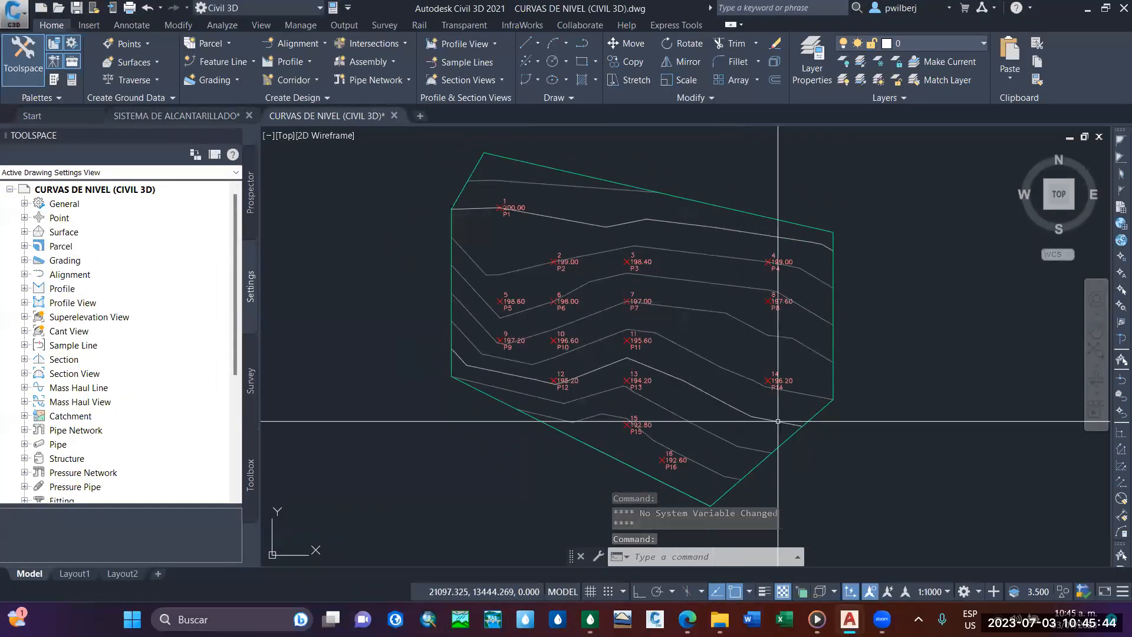
Switch to SewerGEMS and return to the home commands of the untitled model.
mouse_move(816, 619)
click(590, 619)
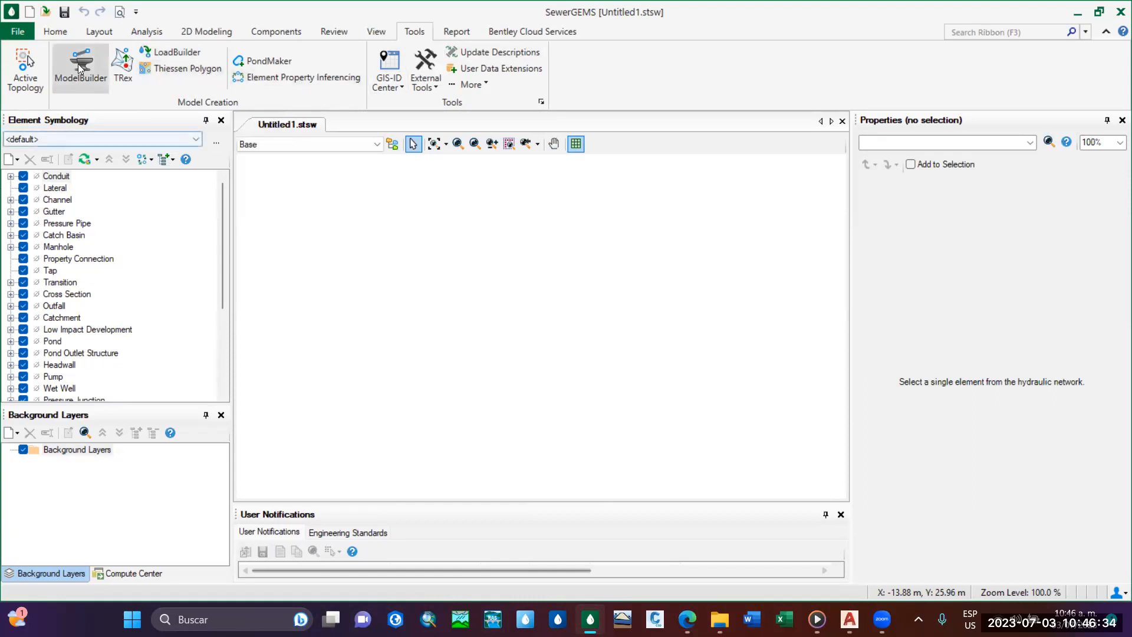
click(54, 31)
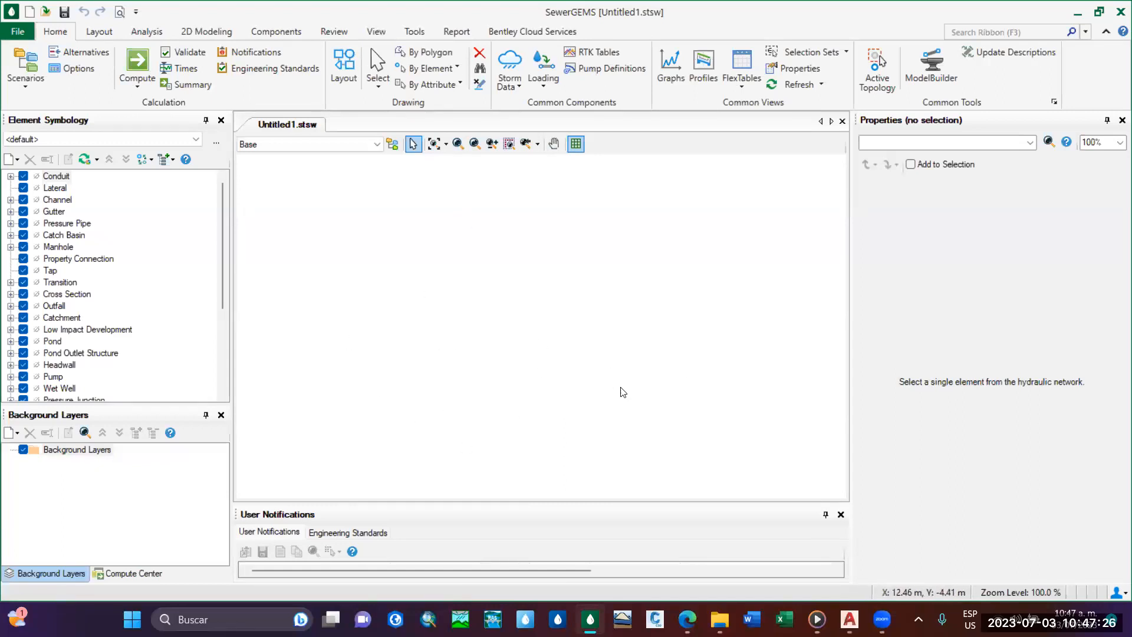
drag(590, 502, 603, 428)
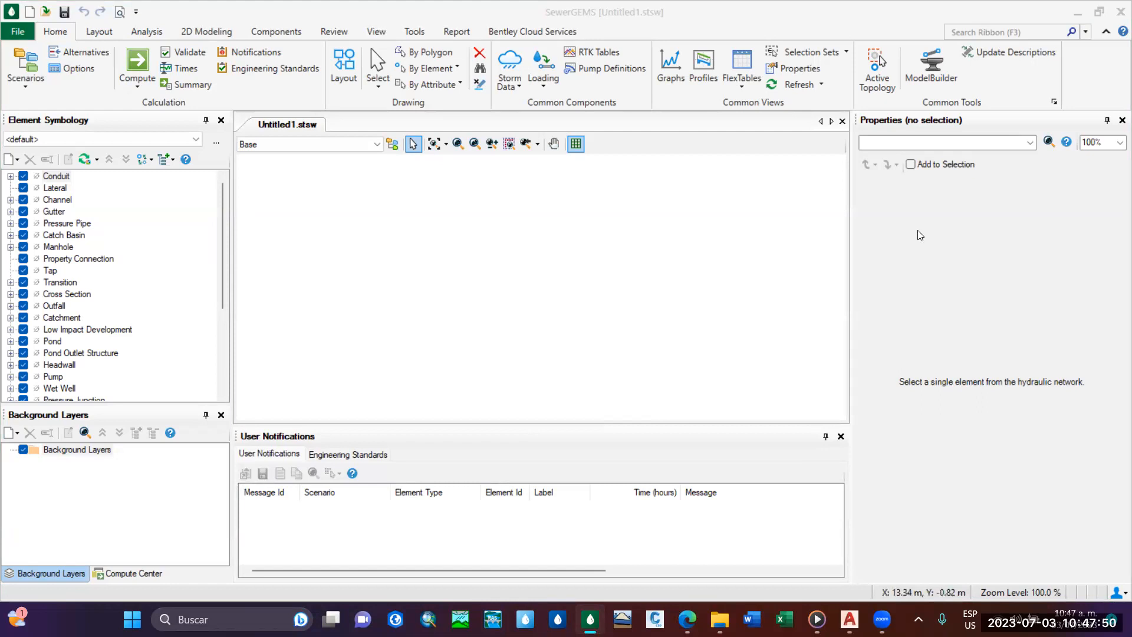
drag(596, 424, 625, 521)
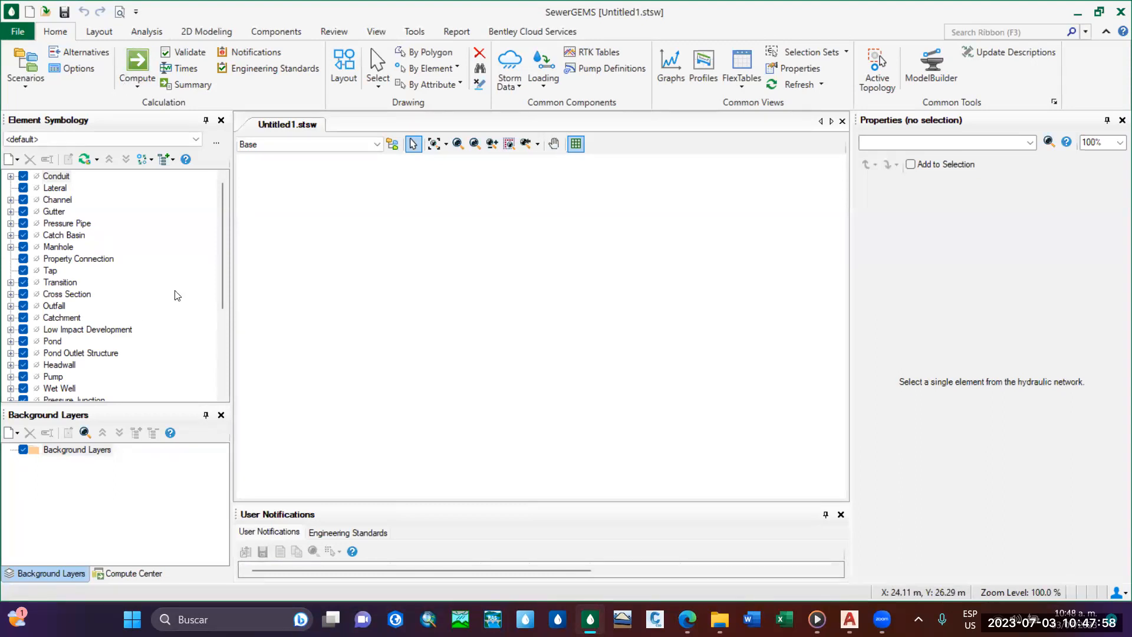
Open the program options at the unit settings.
click(22, 35)
scroll(87, 381, down, 3)
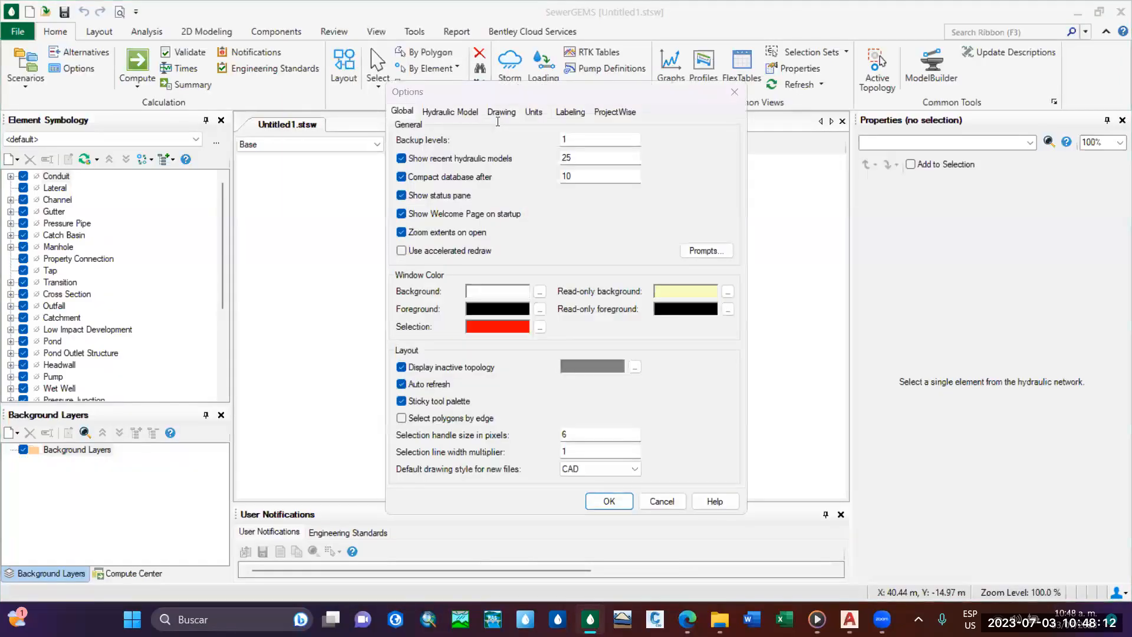
click(538, 112)
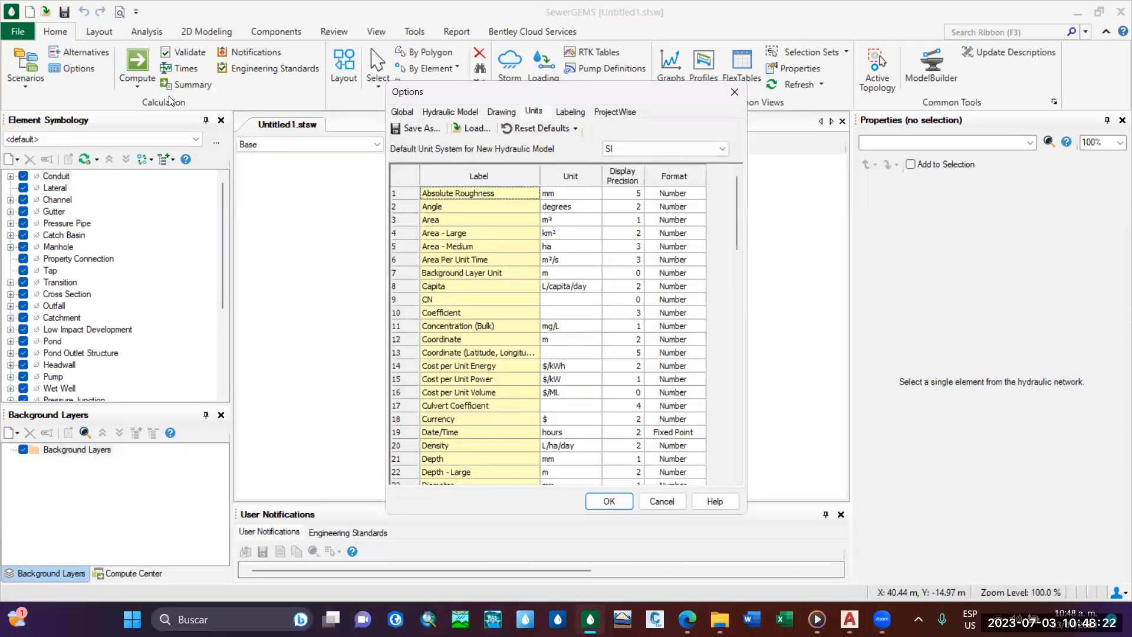
Reset the units to the SI defaults and choose SI as the default unit system for new hydraulic models.
click(574, 129)
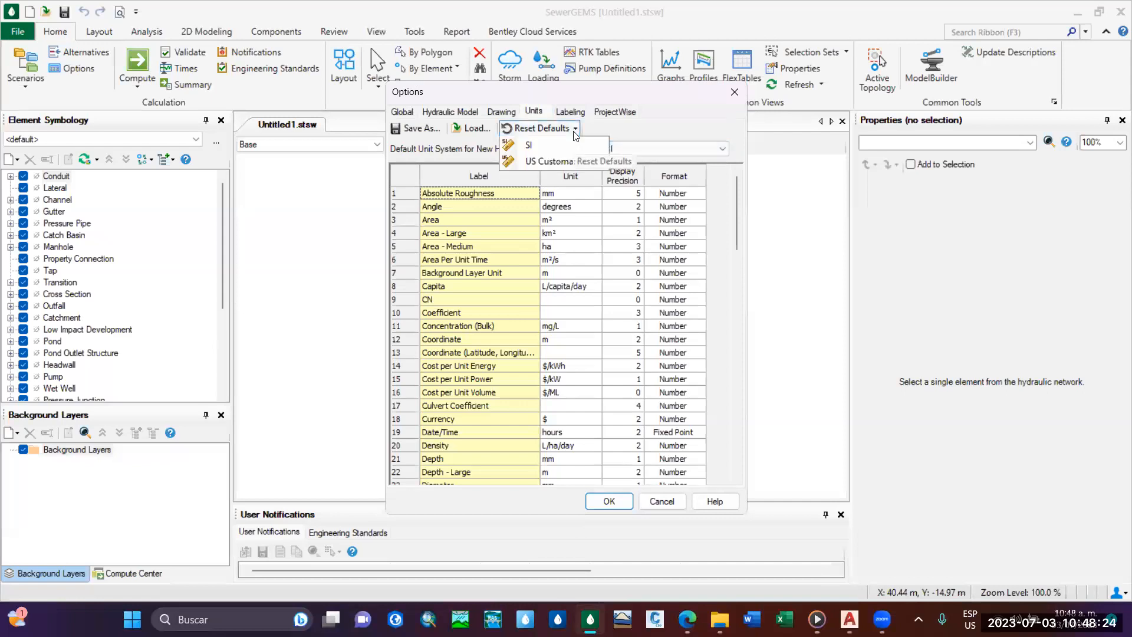
click(575, 133)
click(574, 133)
click(541, 143)
click(613, 149)
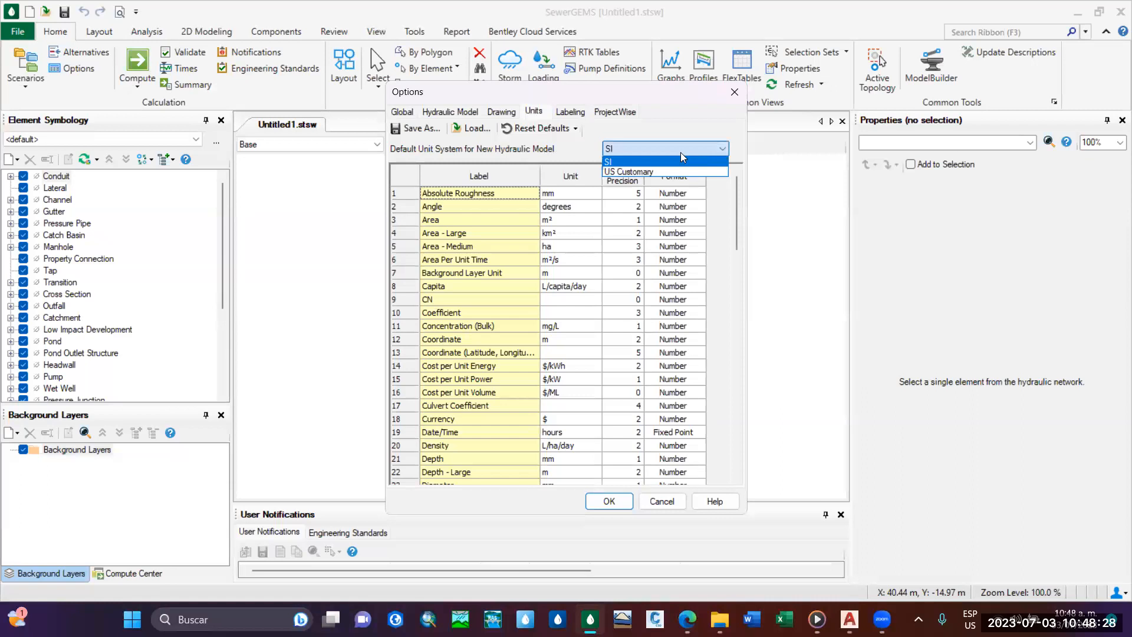
click(615, 163)
drag(557, 97, 577, 56)
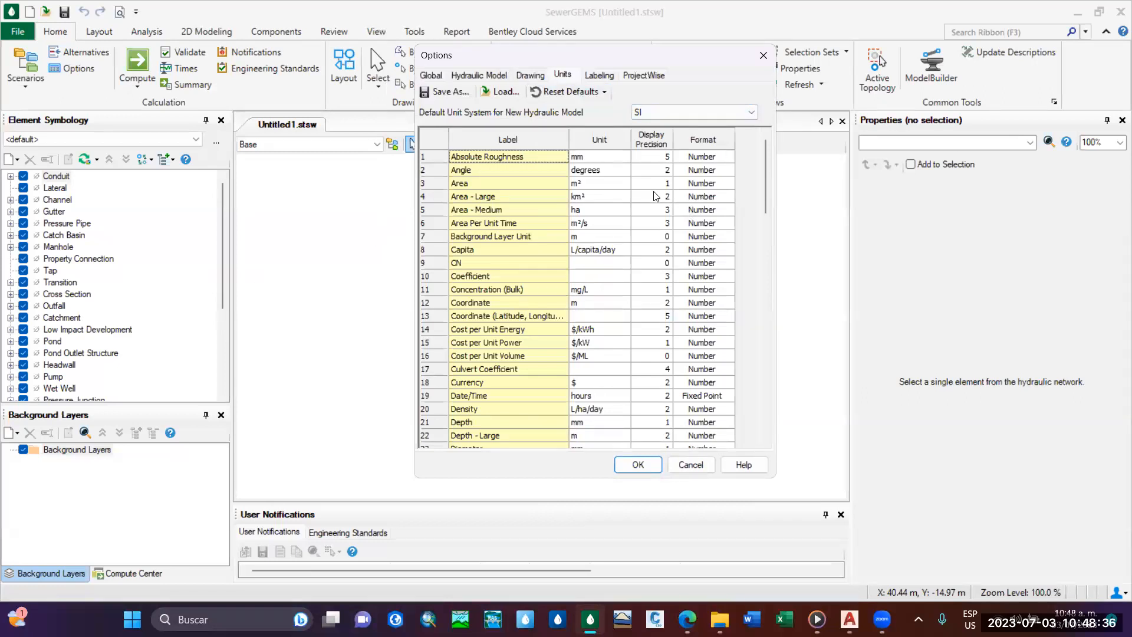
click(601, 90)
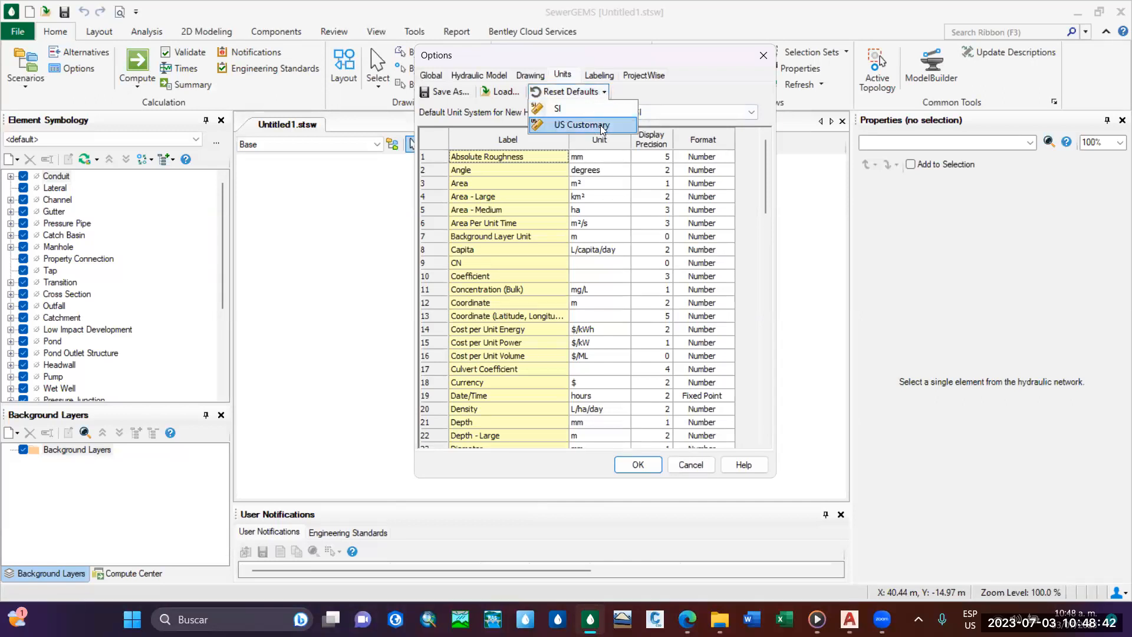
click(594, 93)
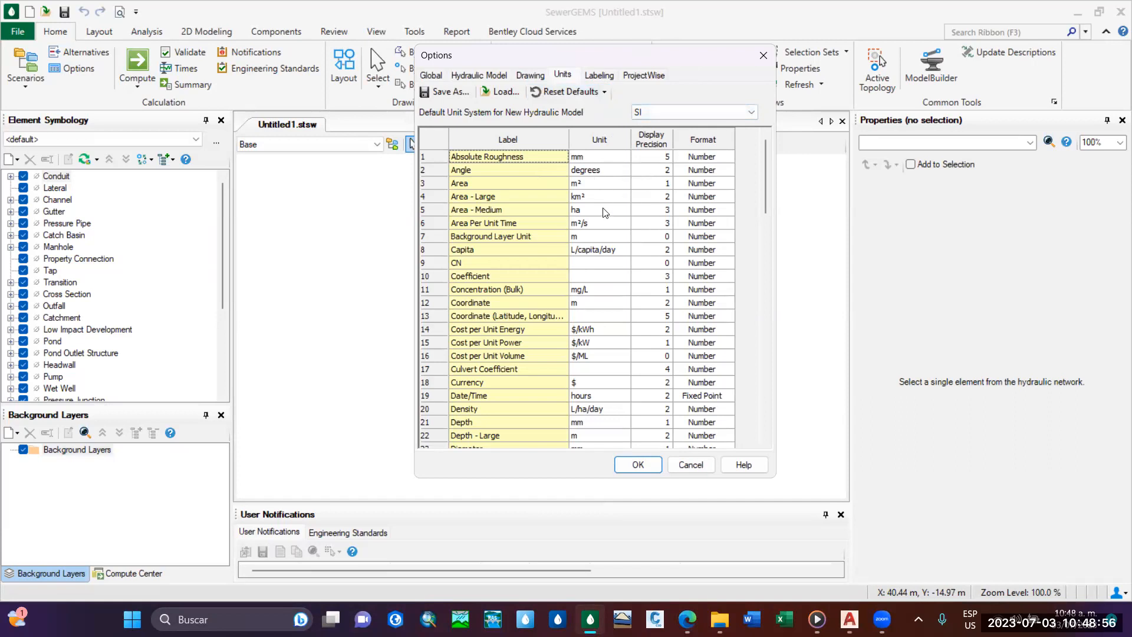
Examine the labels, units and display precisions in the first part of the SI units table.
scroll(462, 266, down, 4)
scroll(472, 248, up, 4)
scroll(524, 268, down, 9)
scroll(526, 304, down, 11)
scroll(544, 424, down, 3)
scroll(536, 427, up, 8)
scroll(530, 367, up, 15)
scroll(495, 236, down, 2)
scroll(519, 248, up, 2)
scroll(512, 215, down, 3)
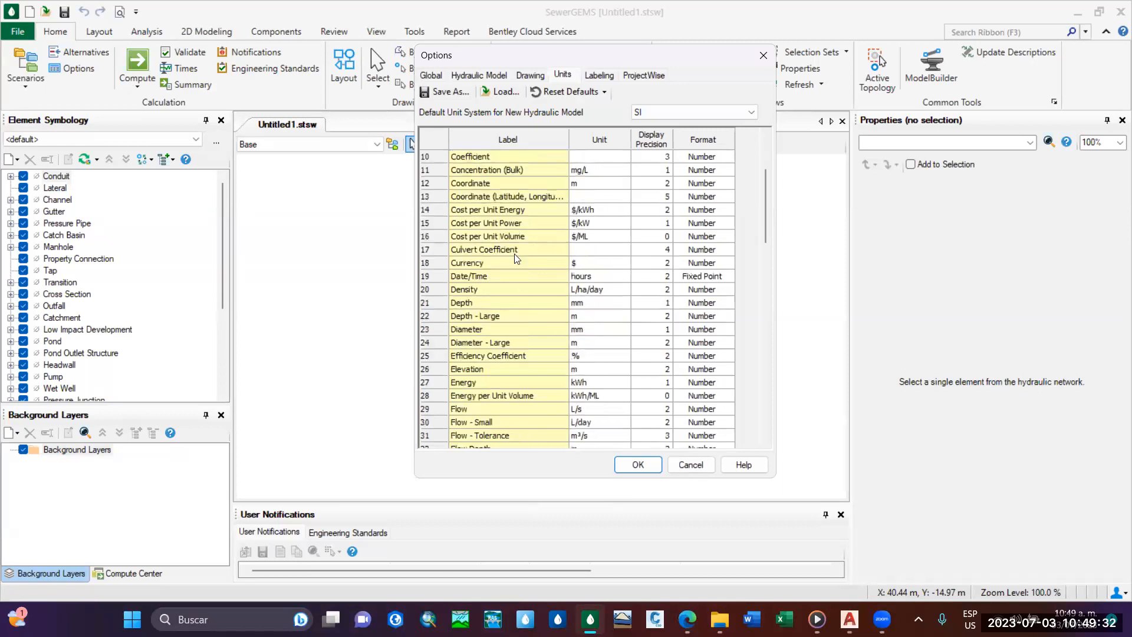
Set the Depth unit to m with a display precision of 2.
scroll(515, 257, down, 1)
click(658, 266)
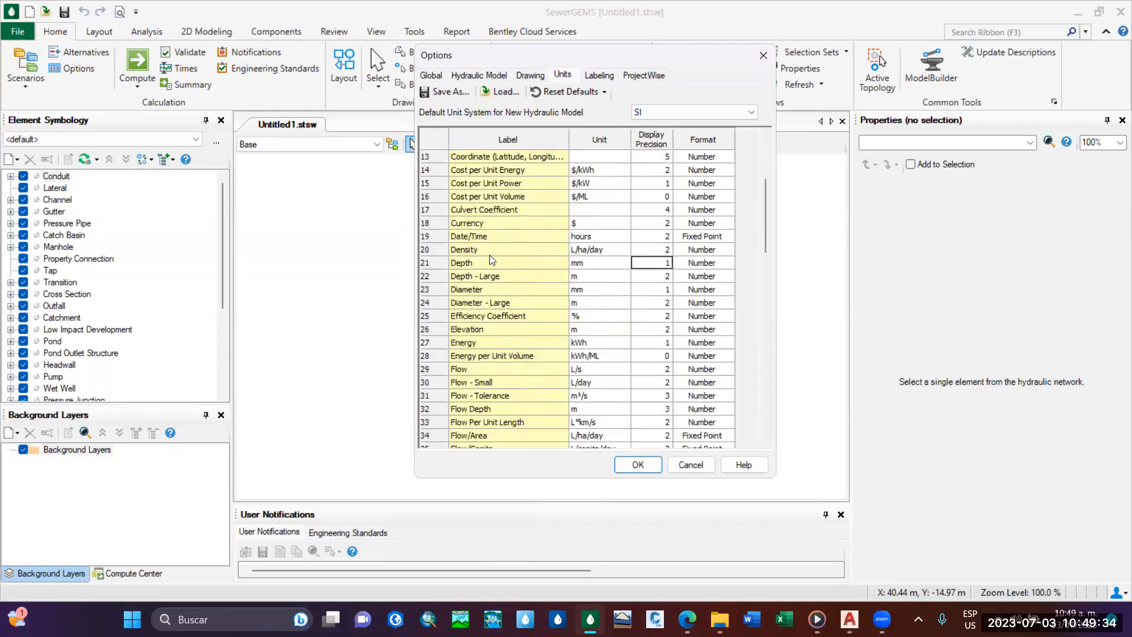
click(616, 264)
click(520, 263)
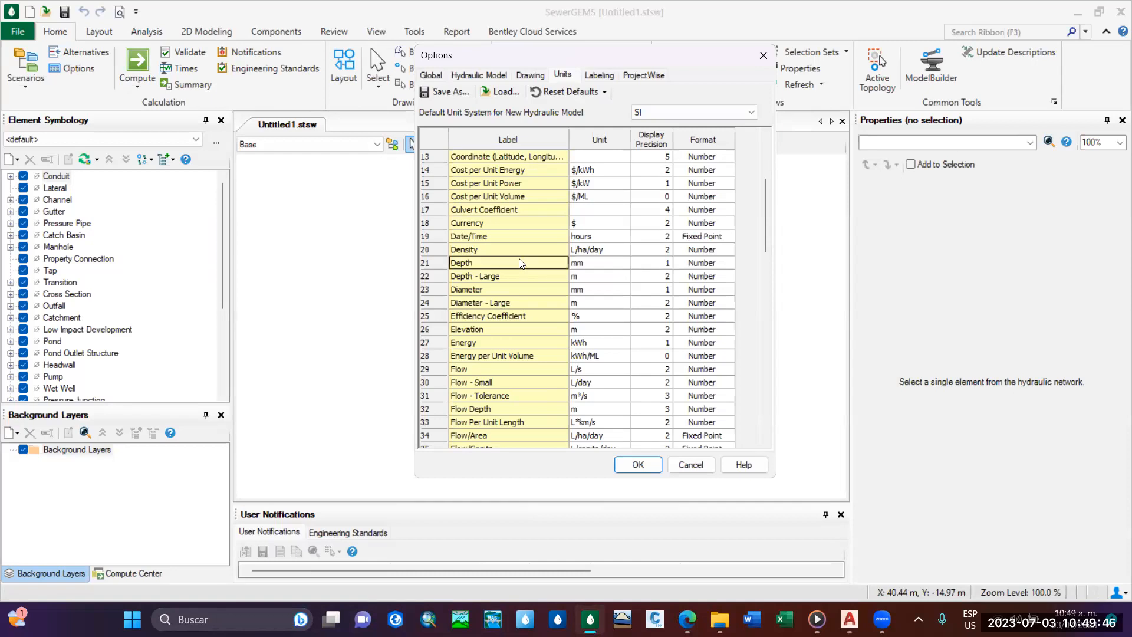
click(625, 264)
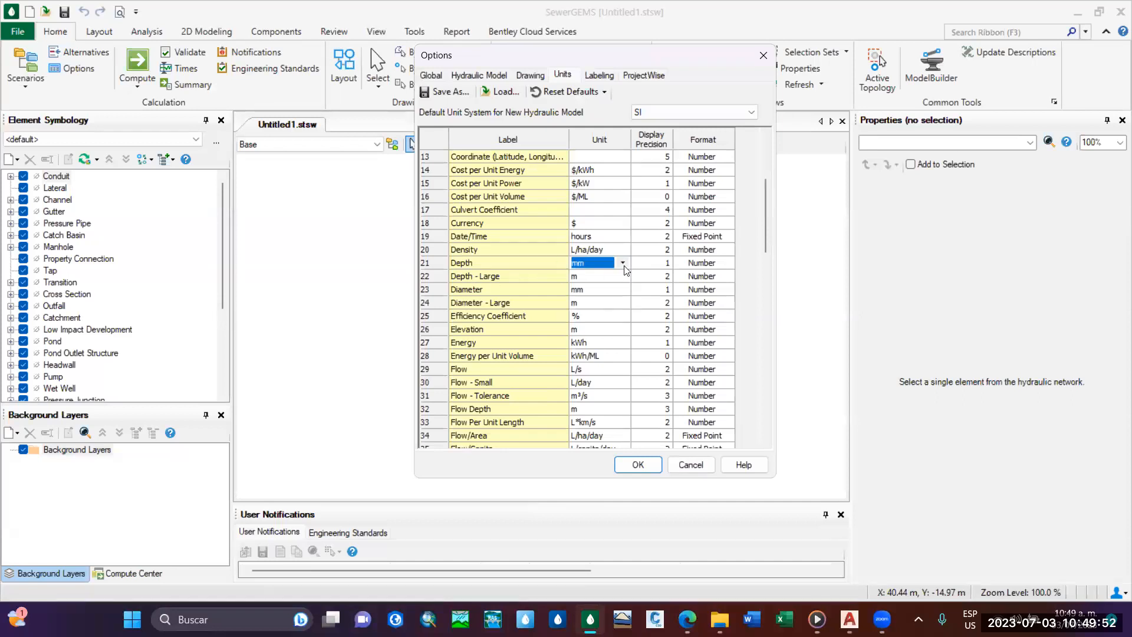
click(623, 263)
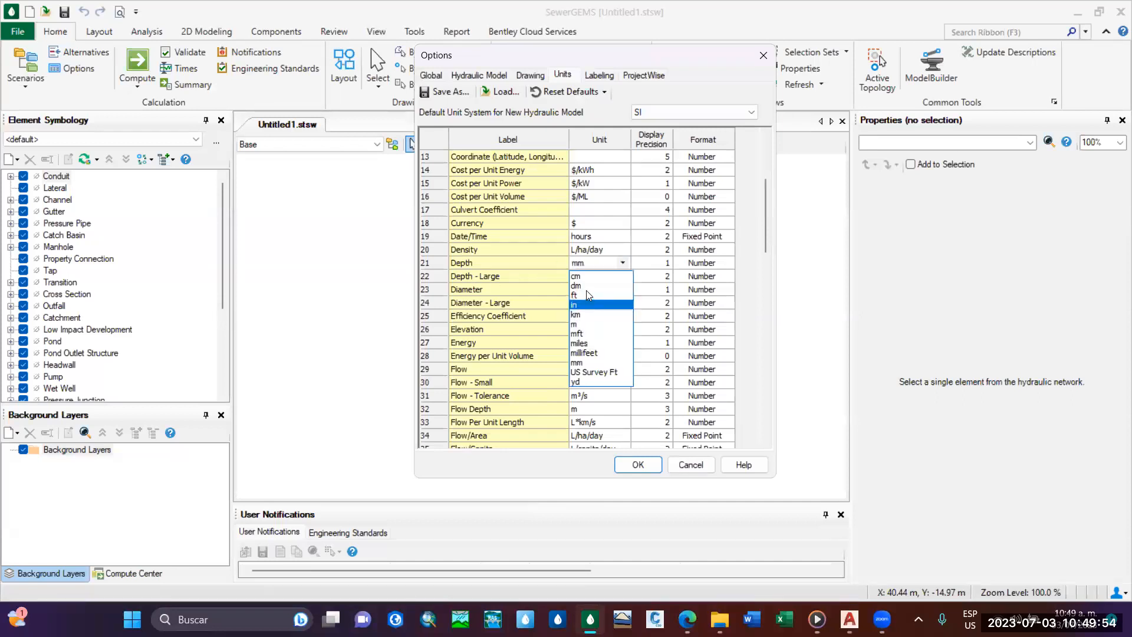
click(589, 327)
click(665, 264)
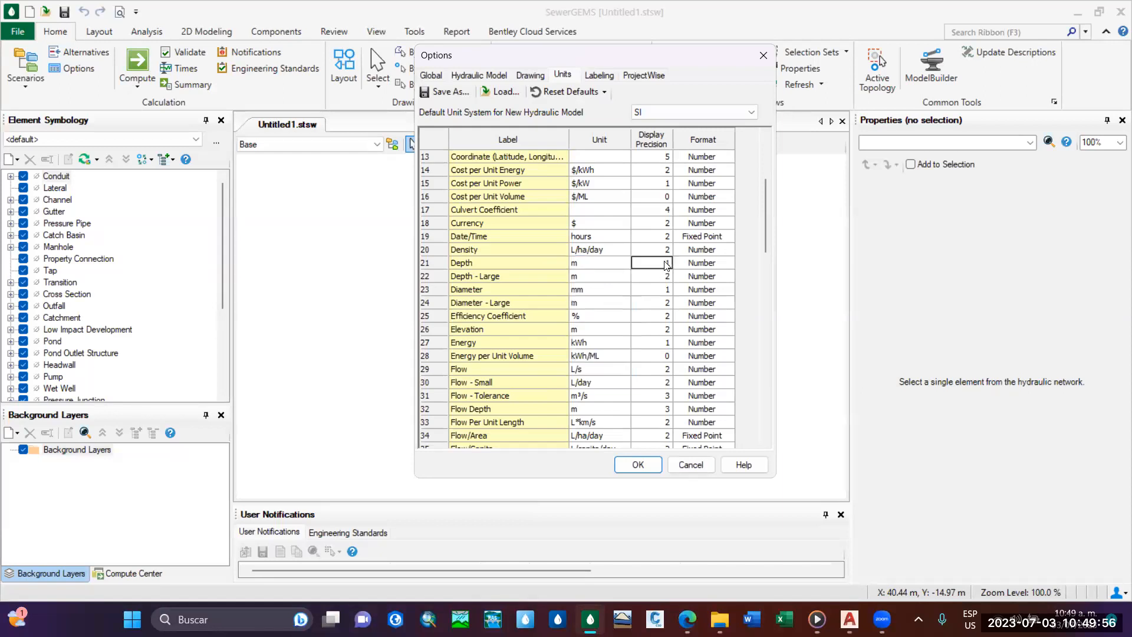
click(665, 261)
Set the display precision of Diameter to 2 and check the Elevation precision.
click(637, 291)
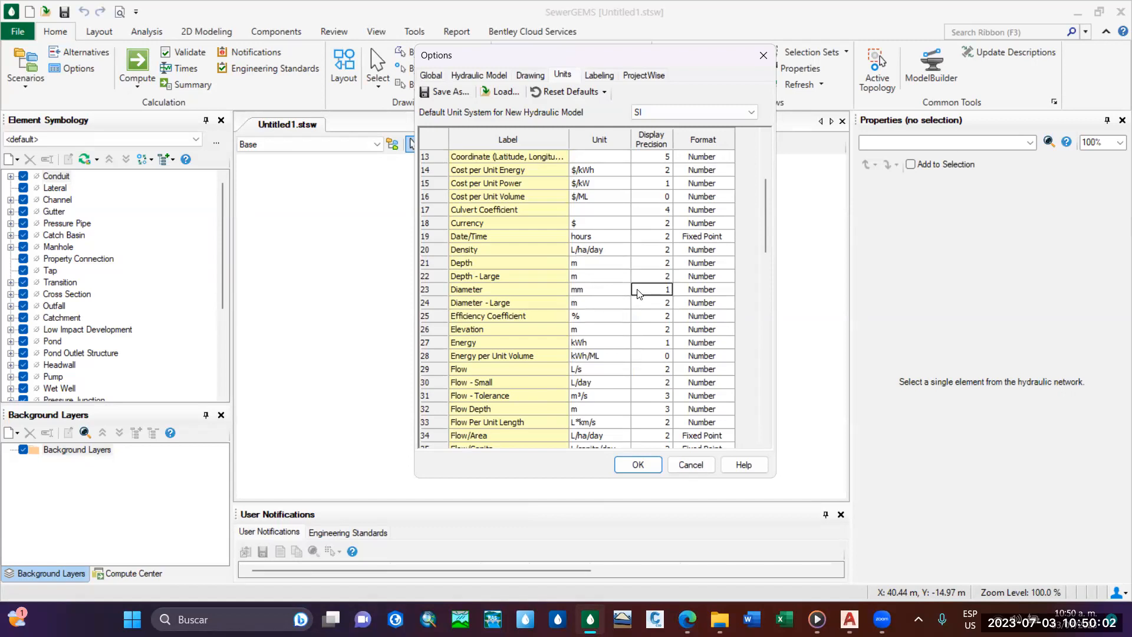
text(2)
click(667, 330)
scroll(667, 330, down, 2)
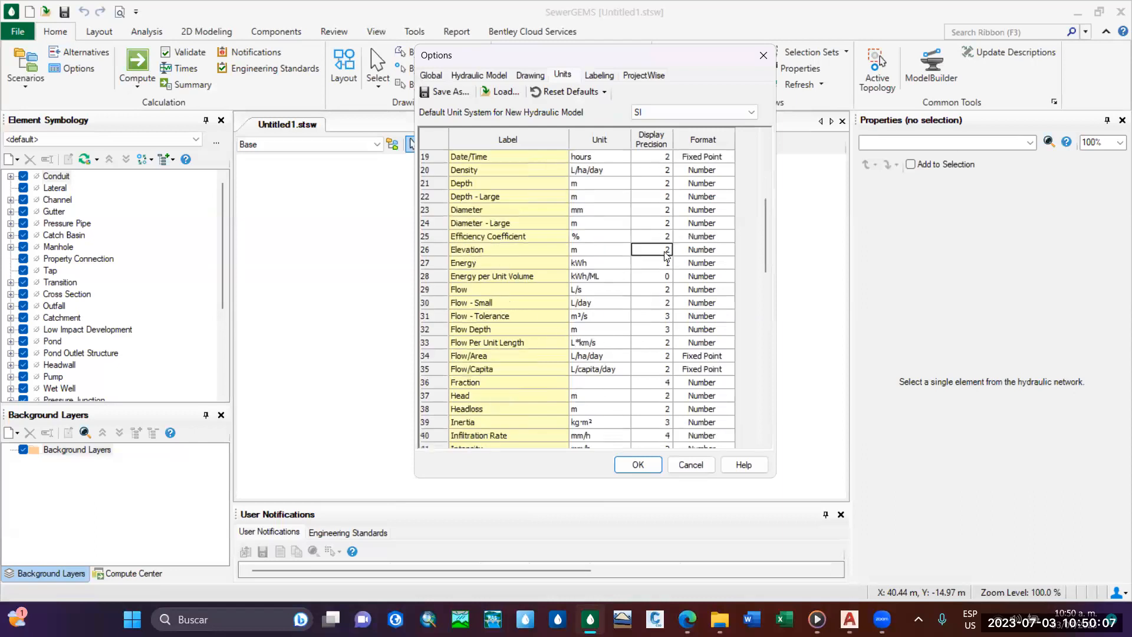
Check the Flow and Headloss precisions and set the display precision of Length to 2.
click(667, 295)
scroll(657, 302, down, 1)
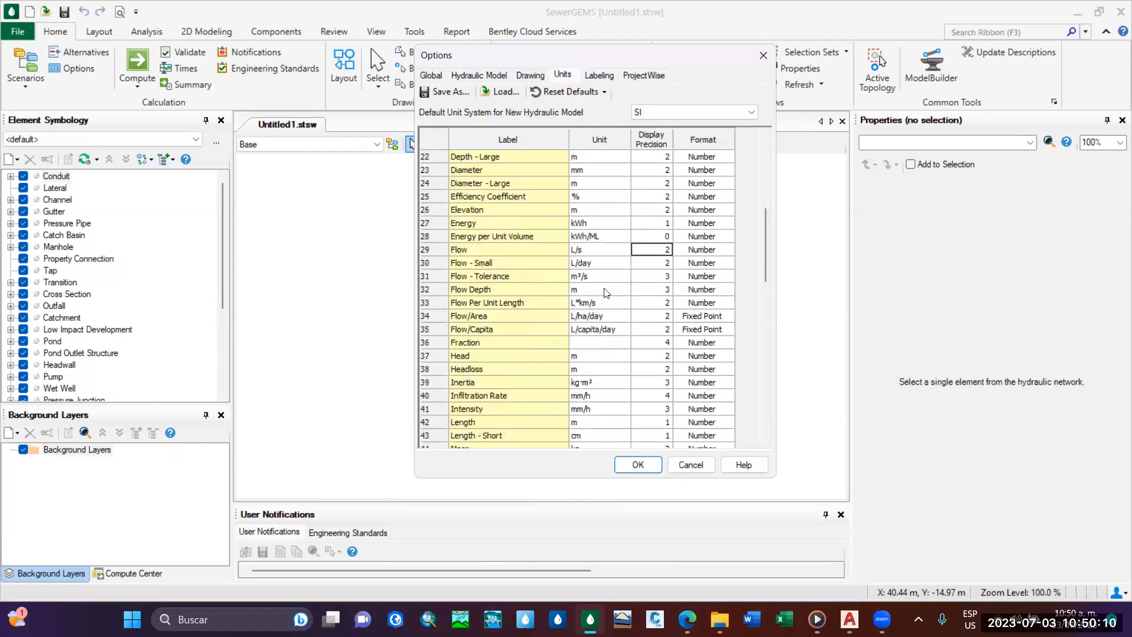
scroll(509, 294, down, 1)
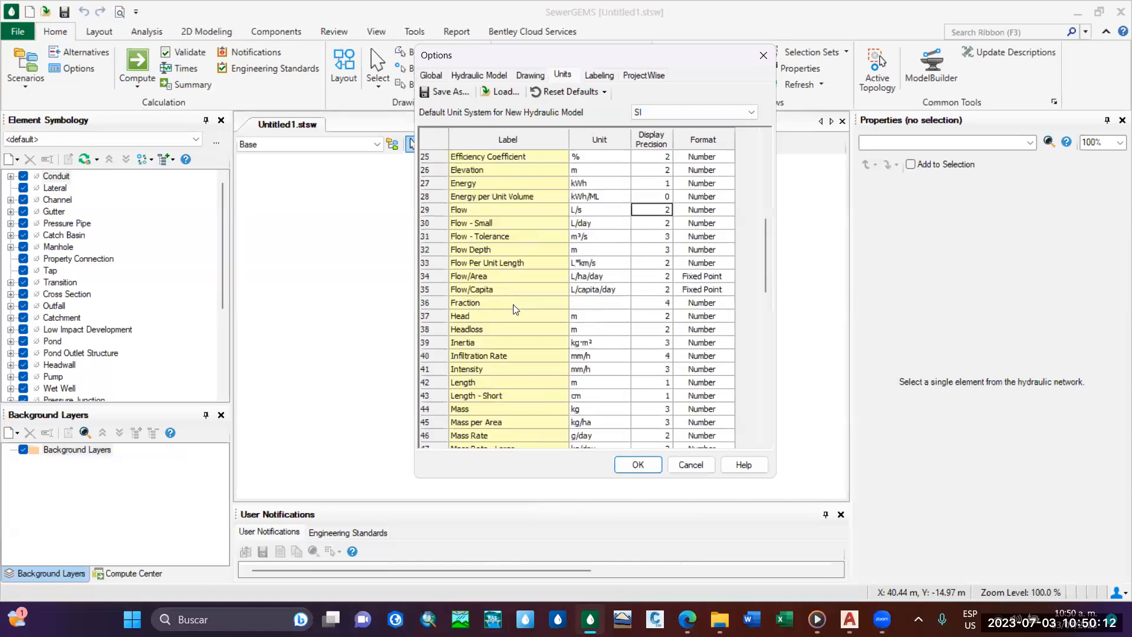
scroll(534, 262, down, 2)
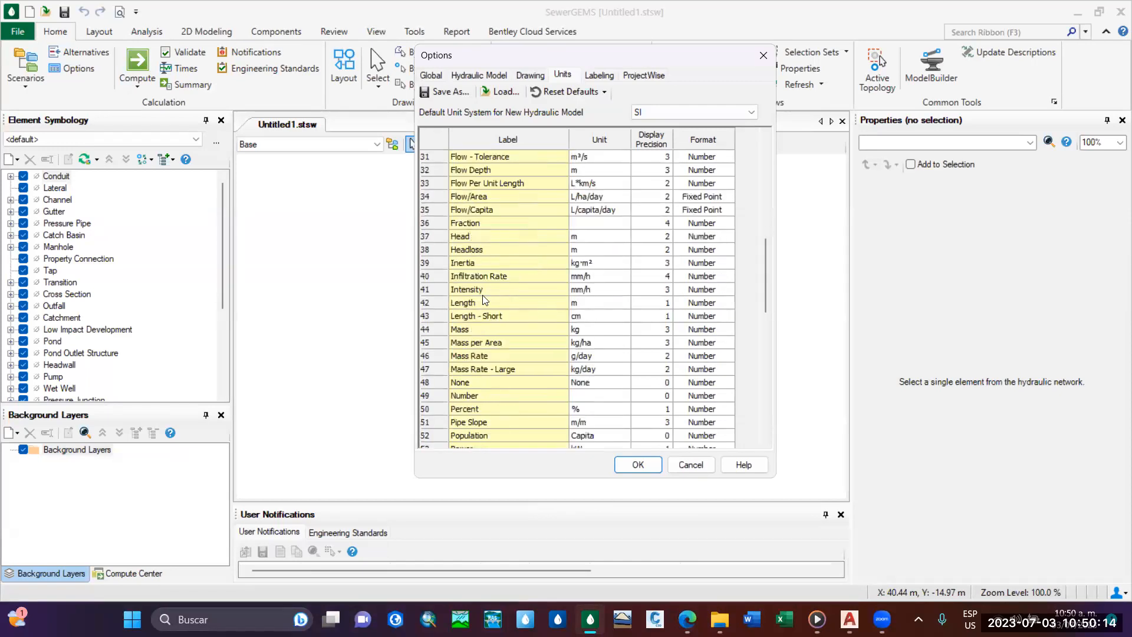
click(661, 251)
click(643, 303)
text(2)
click(663, 315)
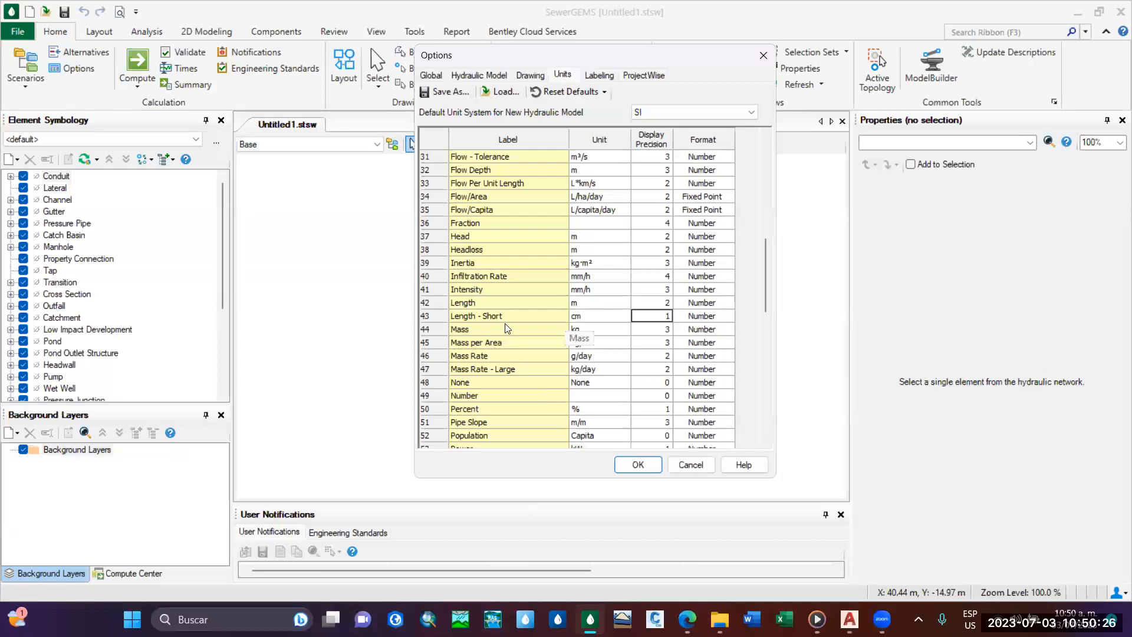
Set the Slope unit to % with a display precision of 2.
scroll(465, 269, down, 1)
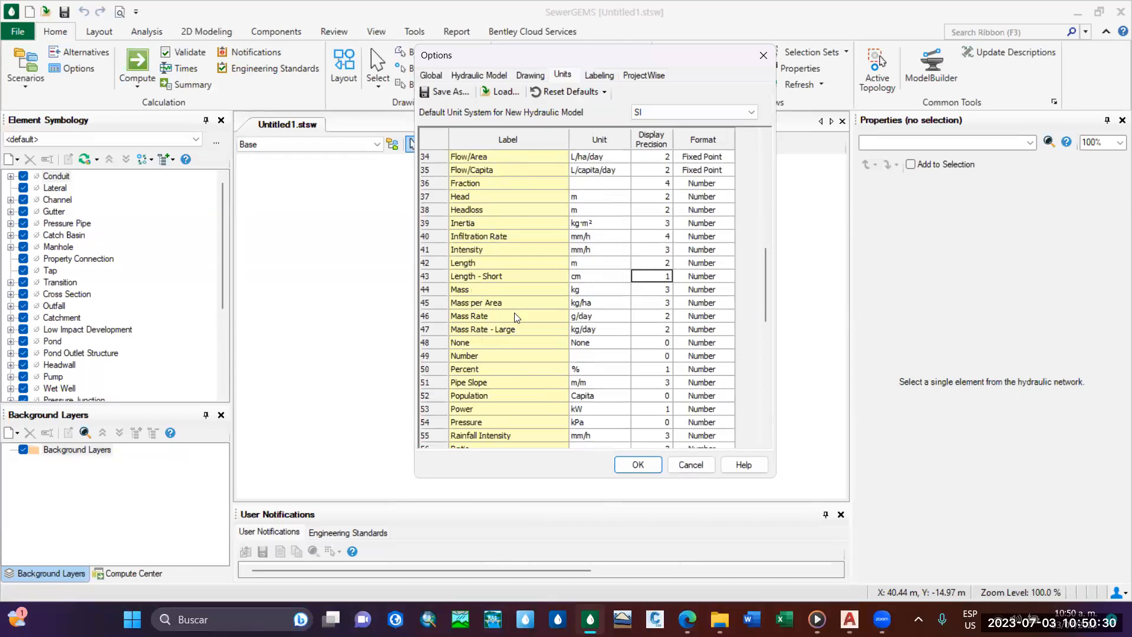
scroll(551, 316, down, 1)
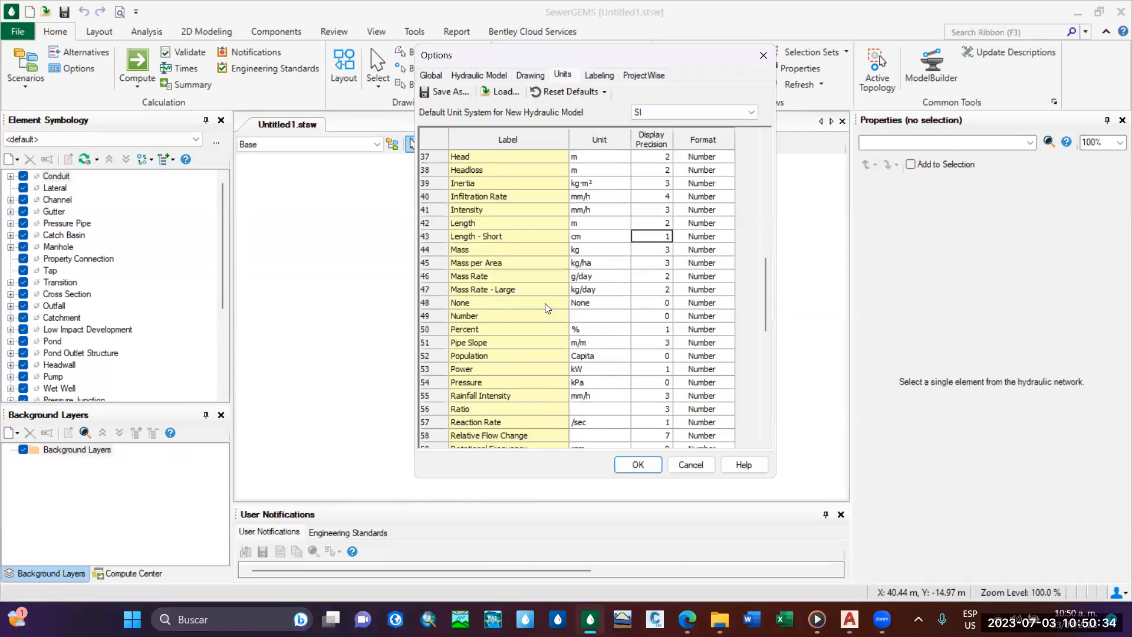
scroll(496, 330, down, 1)
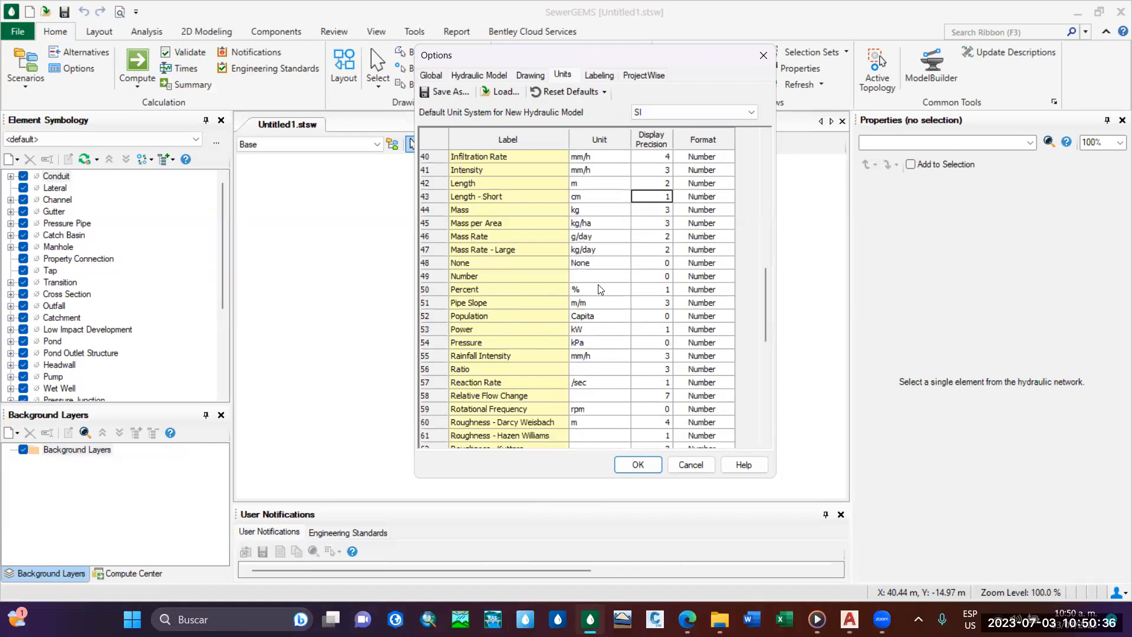
click(651, 290)
scroll(526, 328, down, 3)
scroll(511, 354, down, 1)
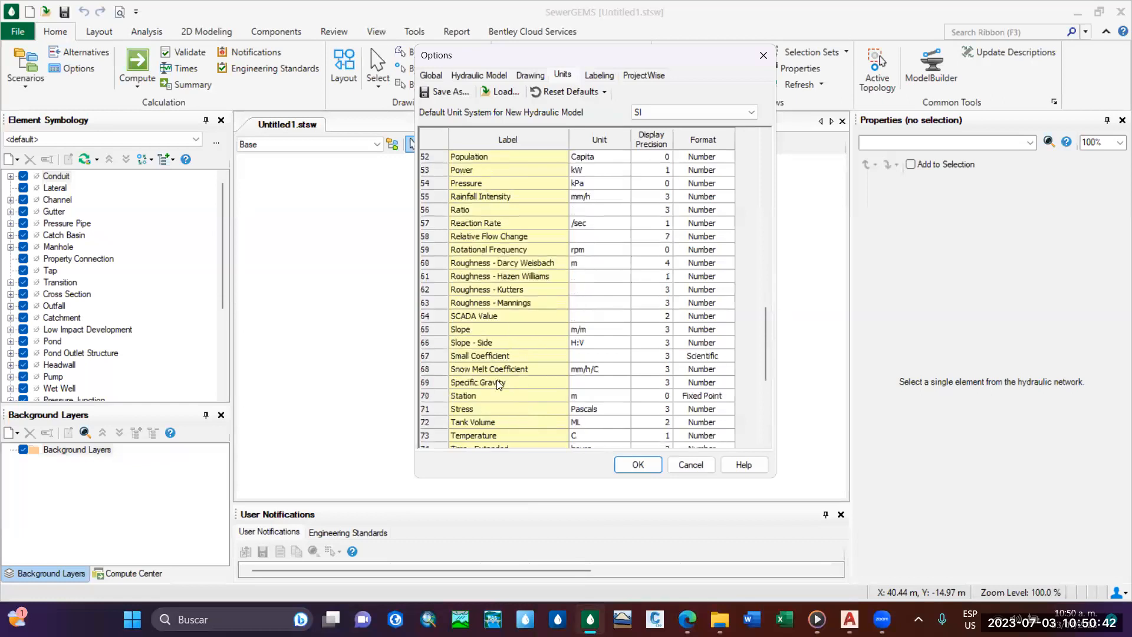
click(606, 330)
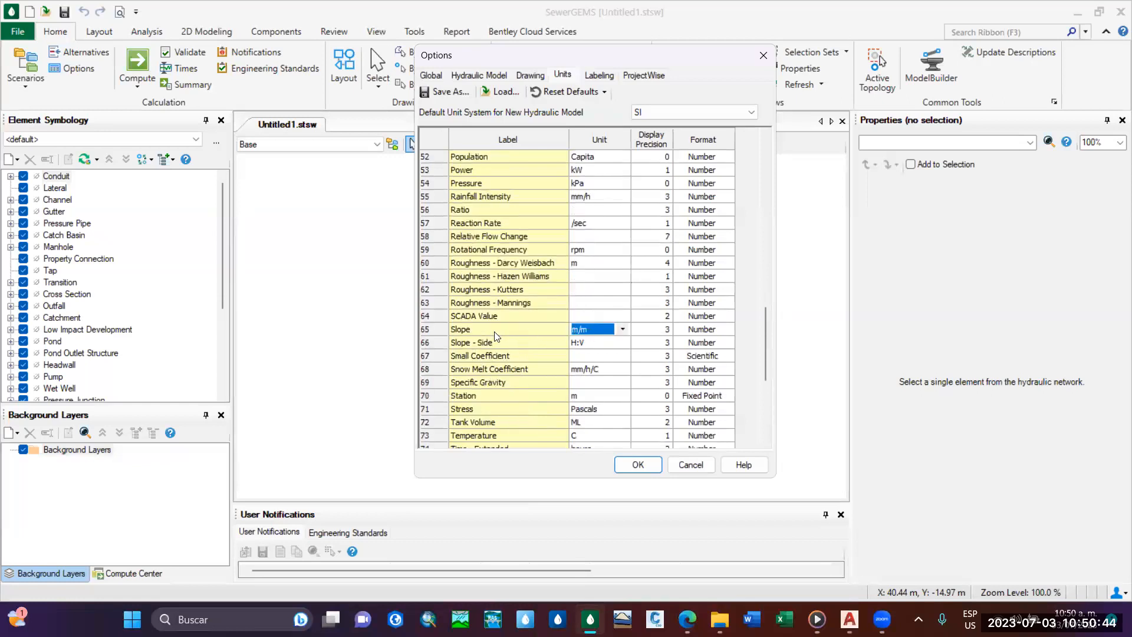
click(624, 329)
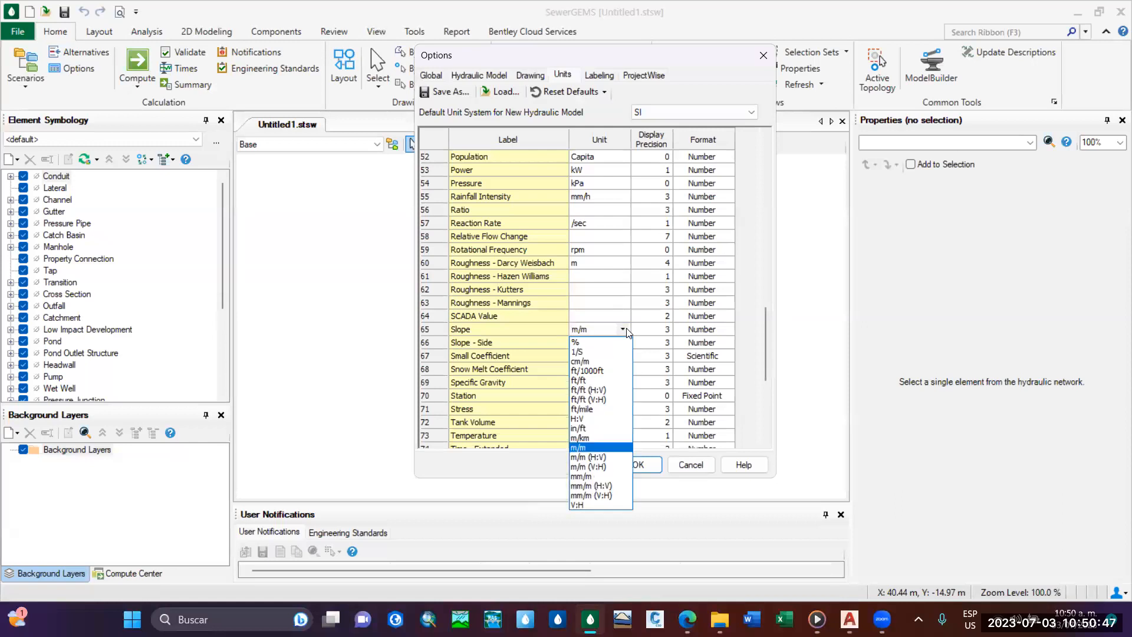
click(662, 332)
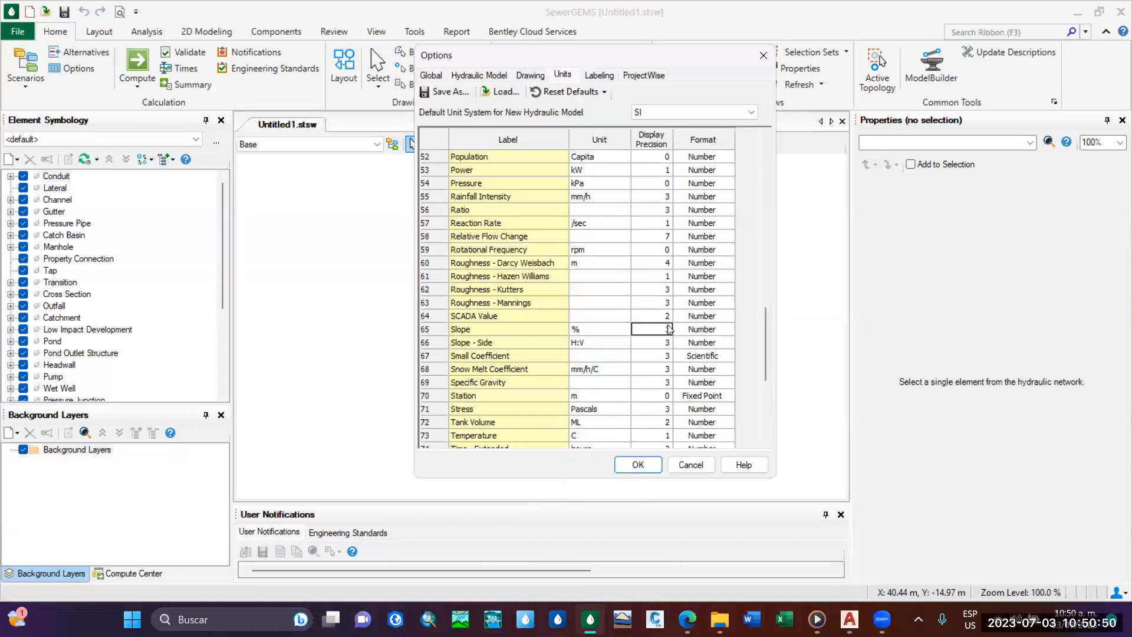
text(2)
Examine the remaining rows of the units table, including the unit and display precision of Velocity.
scroll(513, 391, down, 1)
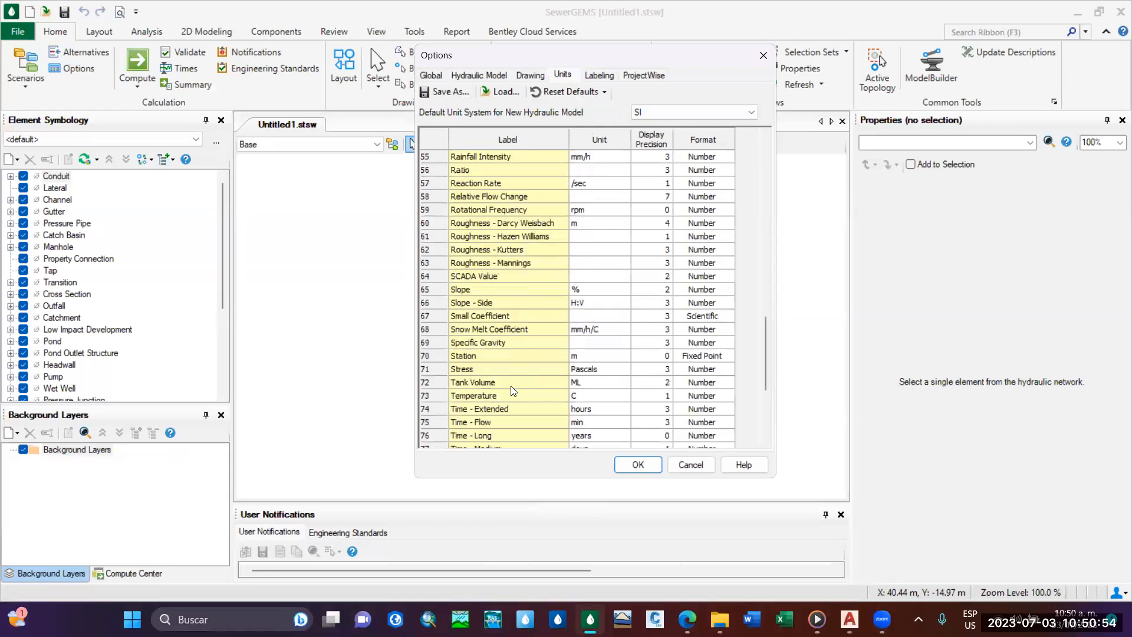
scroll(513, 390, down, 2)
click(533, 348)
scroll(514, 323, down, 2)
click(643, 368)
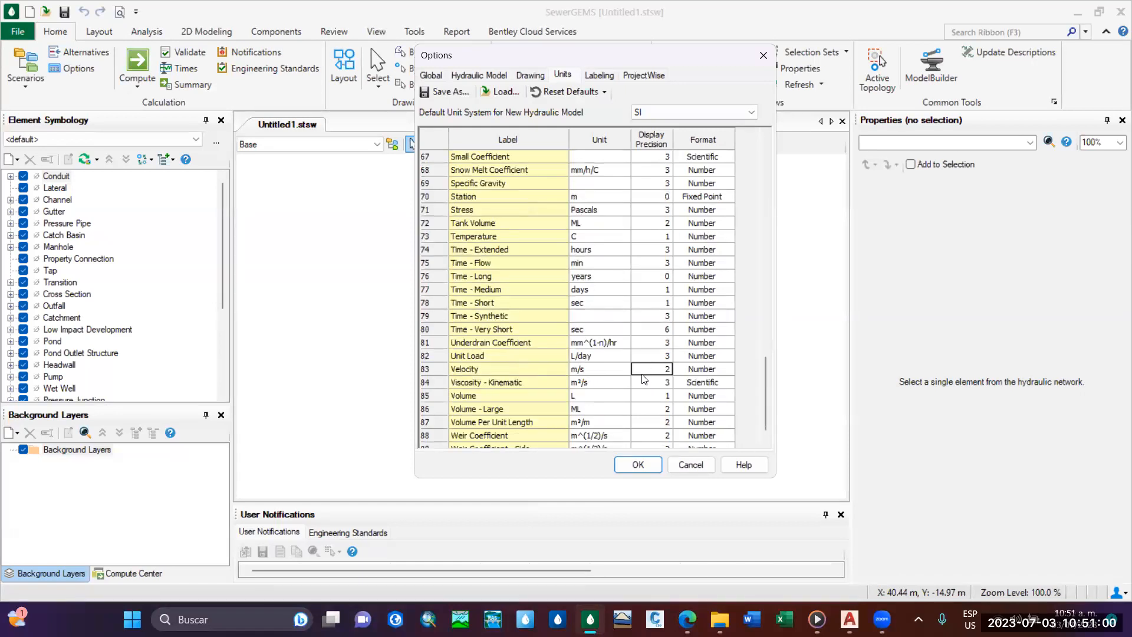
scroll(644, 380, down, 1)
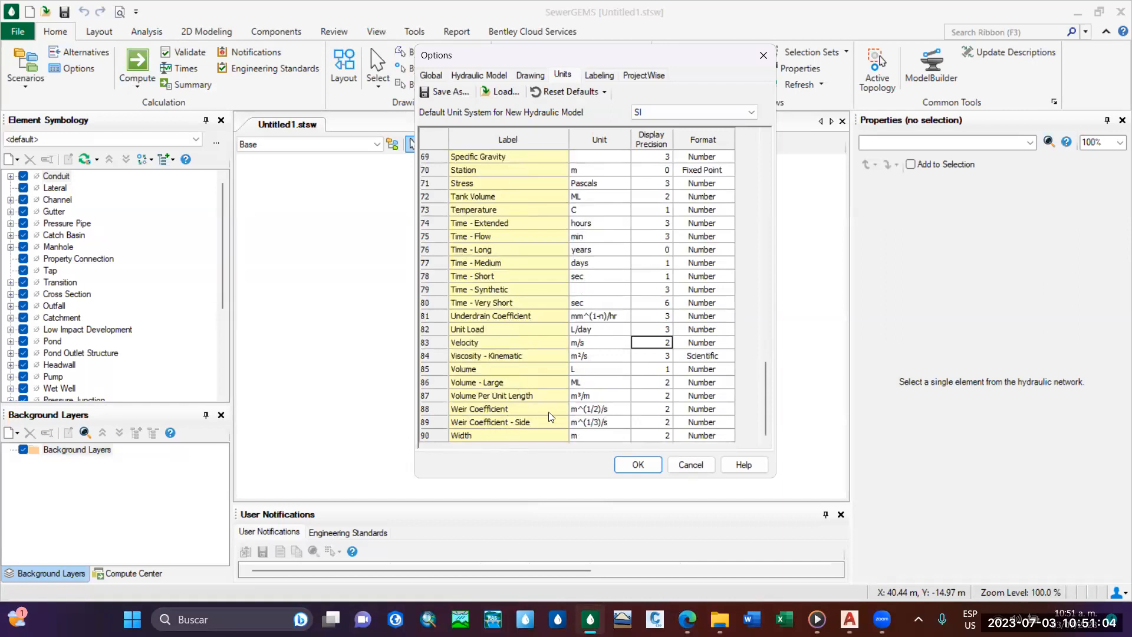
scroll(513, 393, up, 1)
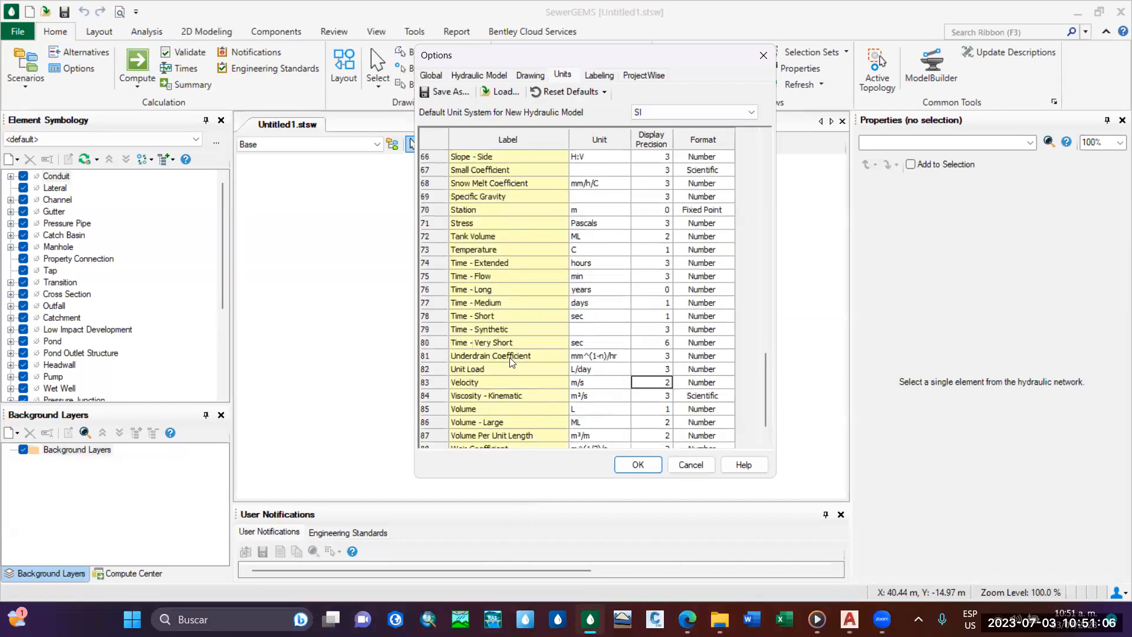
Examine the units and display precisions in the units table from the Velocity and Width rows back up to the Depth and Diameter rows.
scroll(533, 282, up, 2)
scroll(543, 318, down, 3)
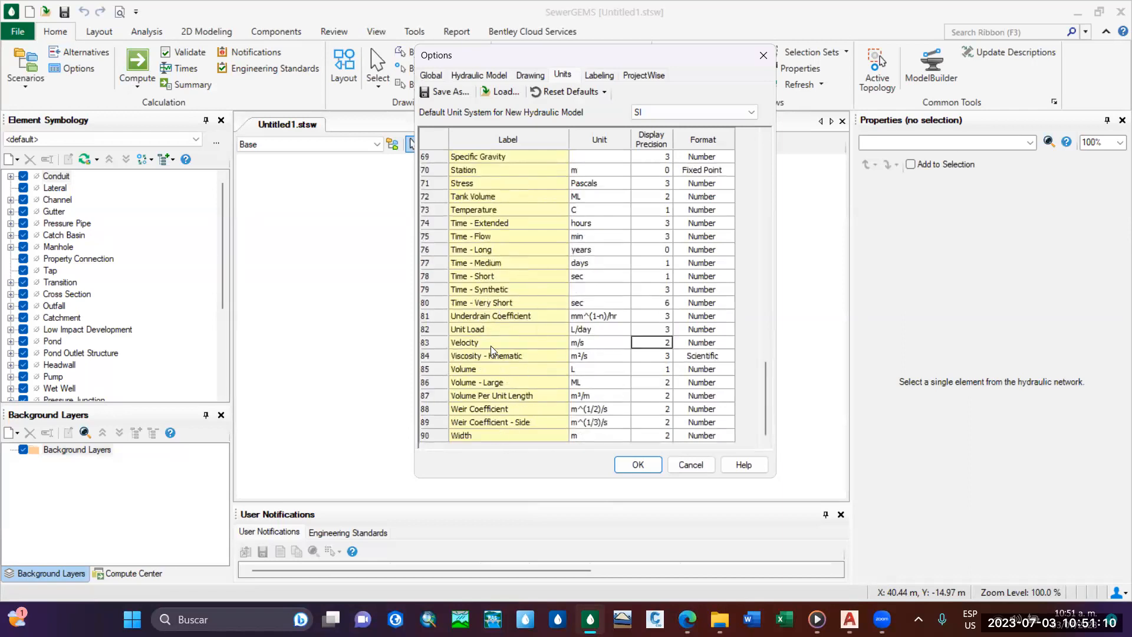
scroll(495, 349, up, 1)
scroll(488, 301, up, 1)
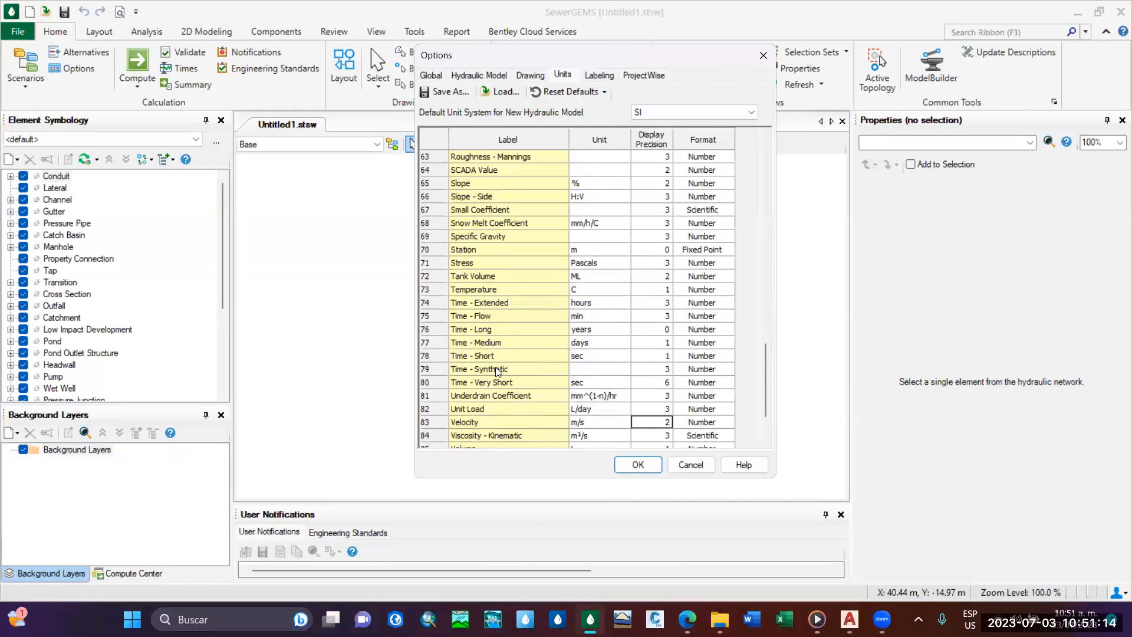
scroll(498, 372, up, 1)
scroll(489, 301, up, 1)
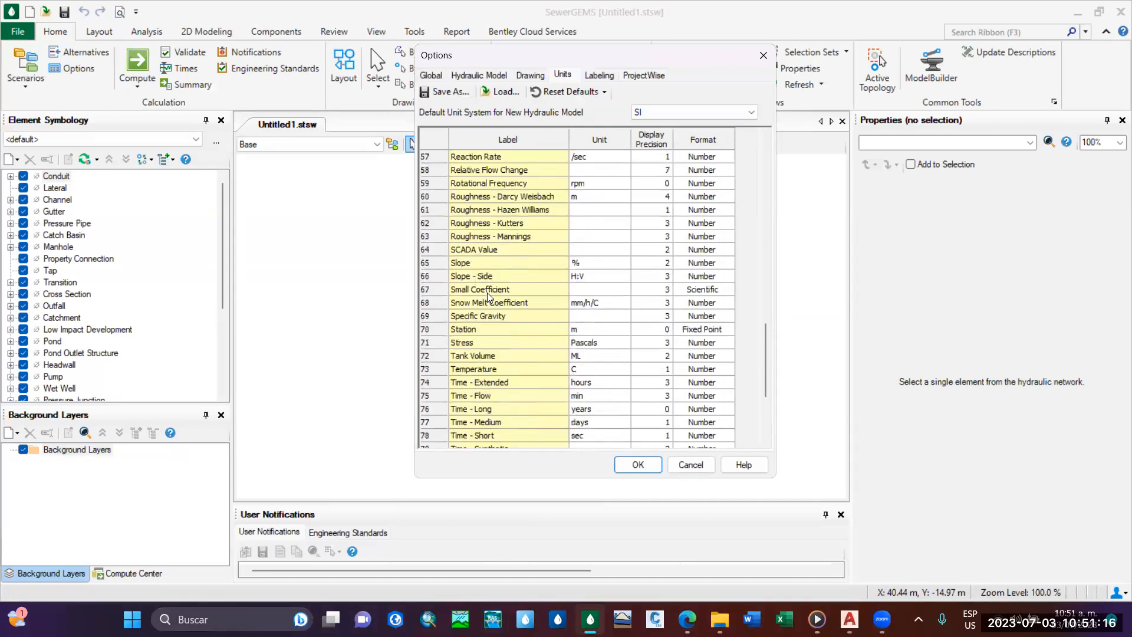
scroll(488, 295, up, 3)
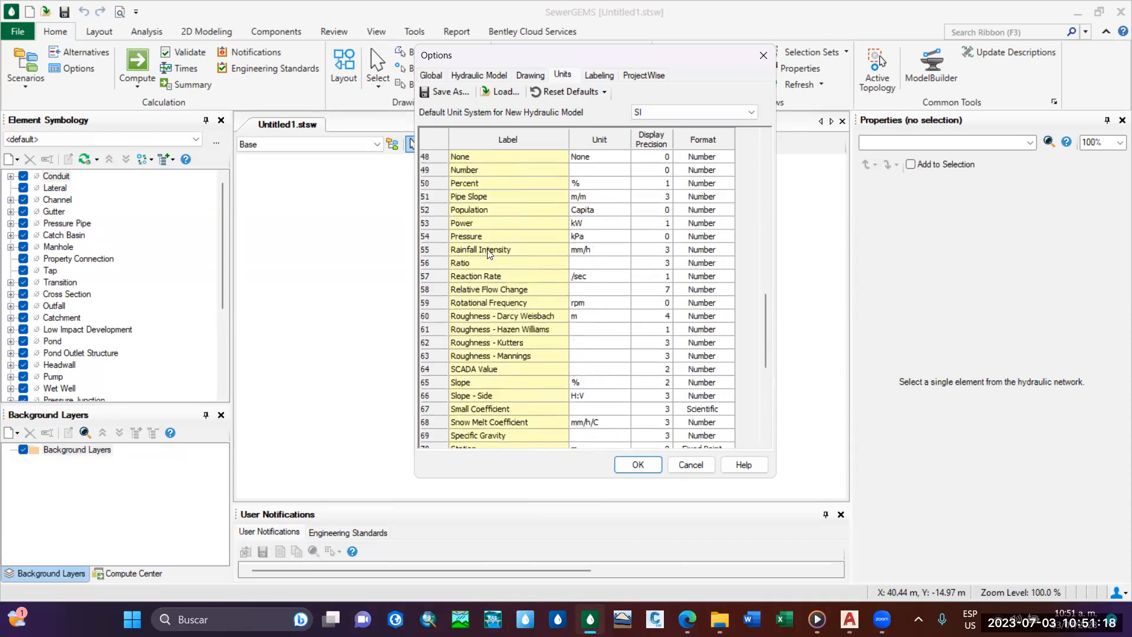
scroll(488, 252, up, 1)
scroll(487, 252, up, 7)
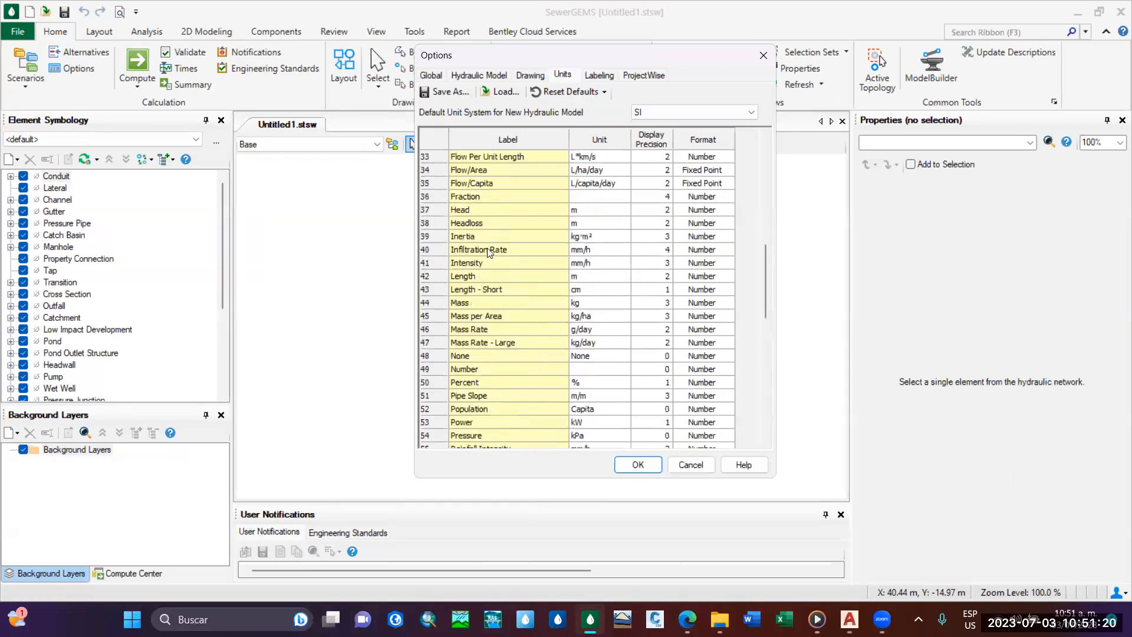
scroll(487, 251, up, 8)
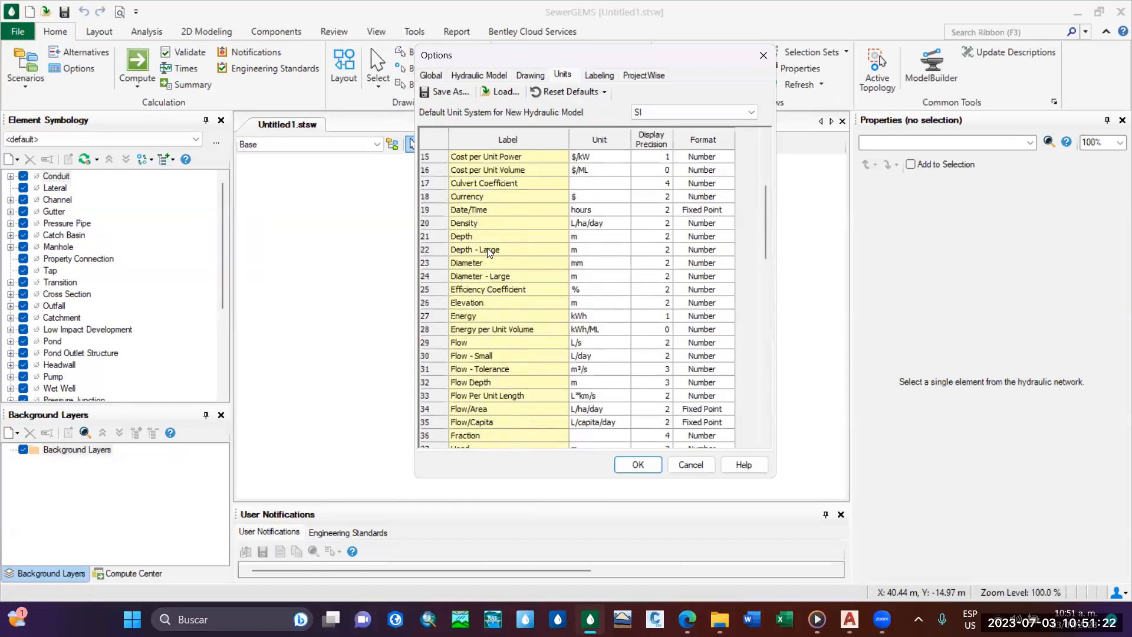
scroll(488, 252, down, 20)
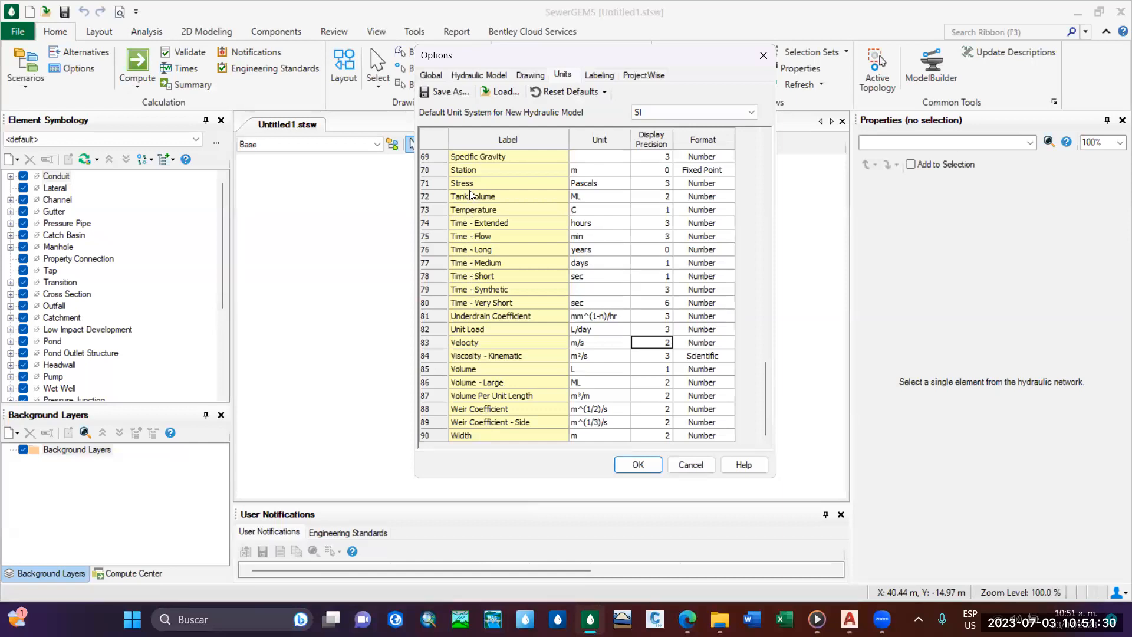
Check the unit assigned to Stress in the units table.
click(519, 183)
click(613, 183)
click(619, 182)
click(620, 183)
scroll(616, 224, up, 1)
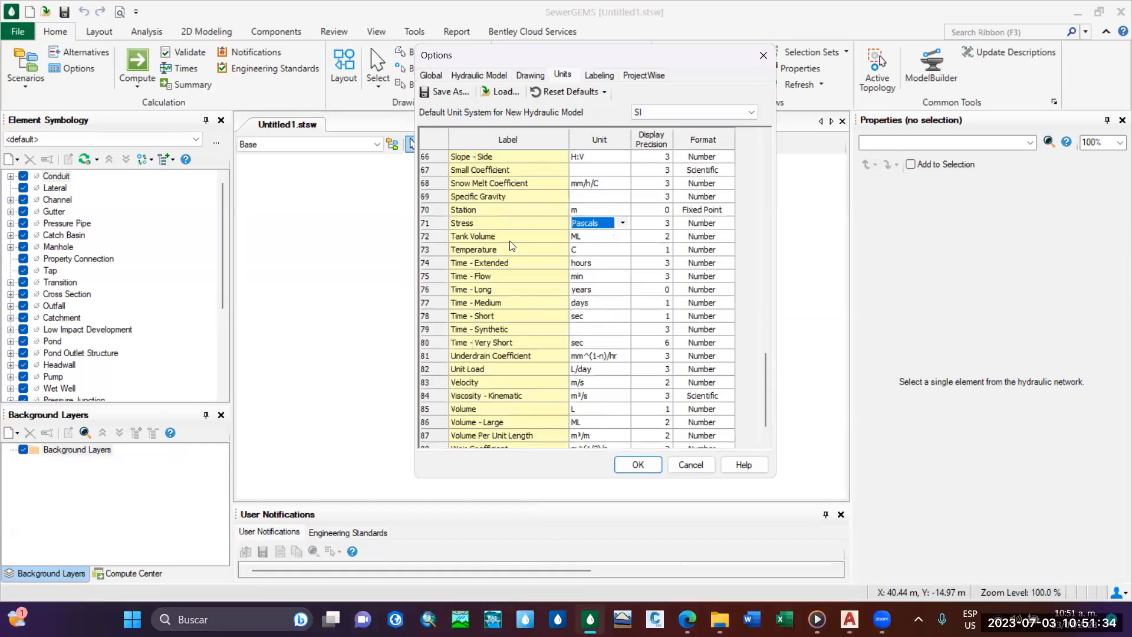
Review the units table once more from the Slope rows up to the first entry, Absolute Roughness.
scroll(511, 243, up, 1)
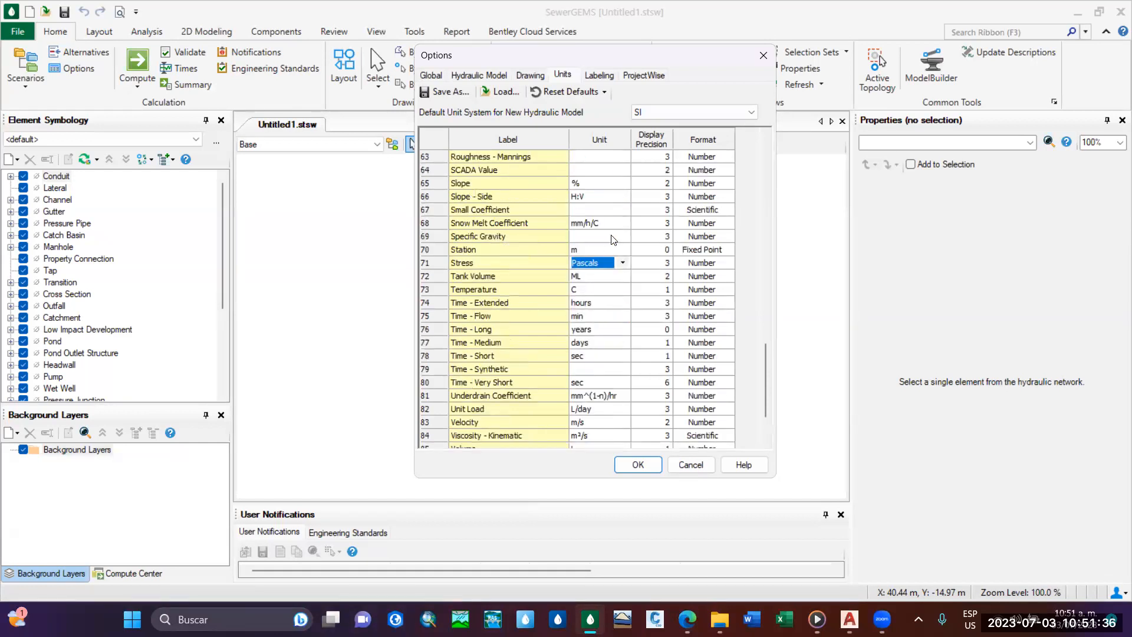
scroll(504, 301, up, 7)
scroll(505, 300, up, 14)
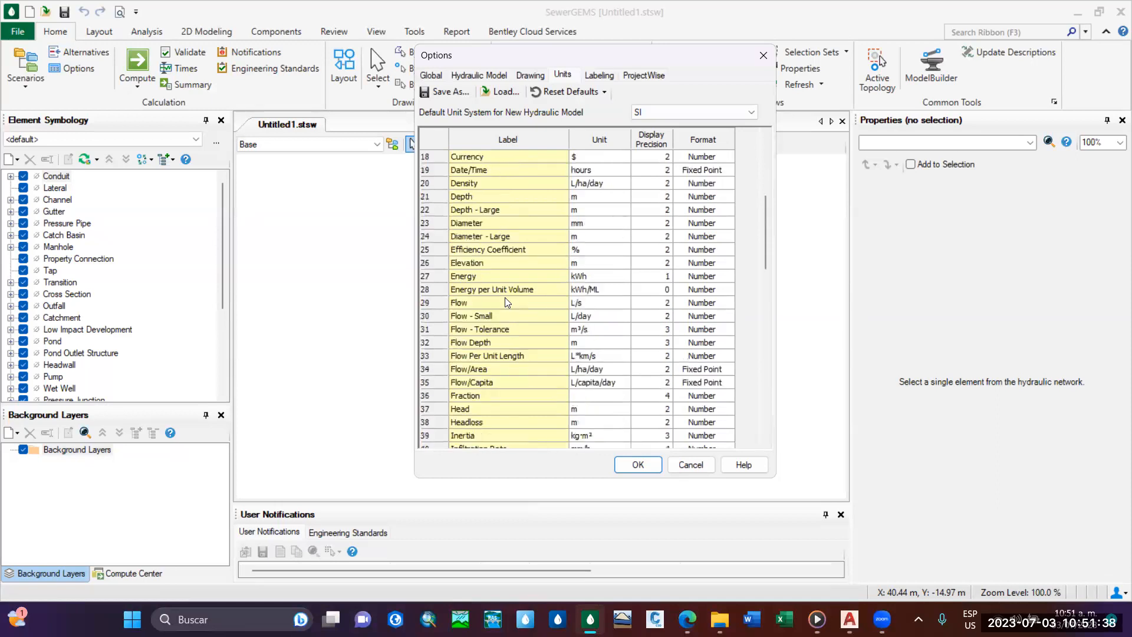
scroll(534, 286, down, 20)
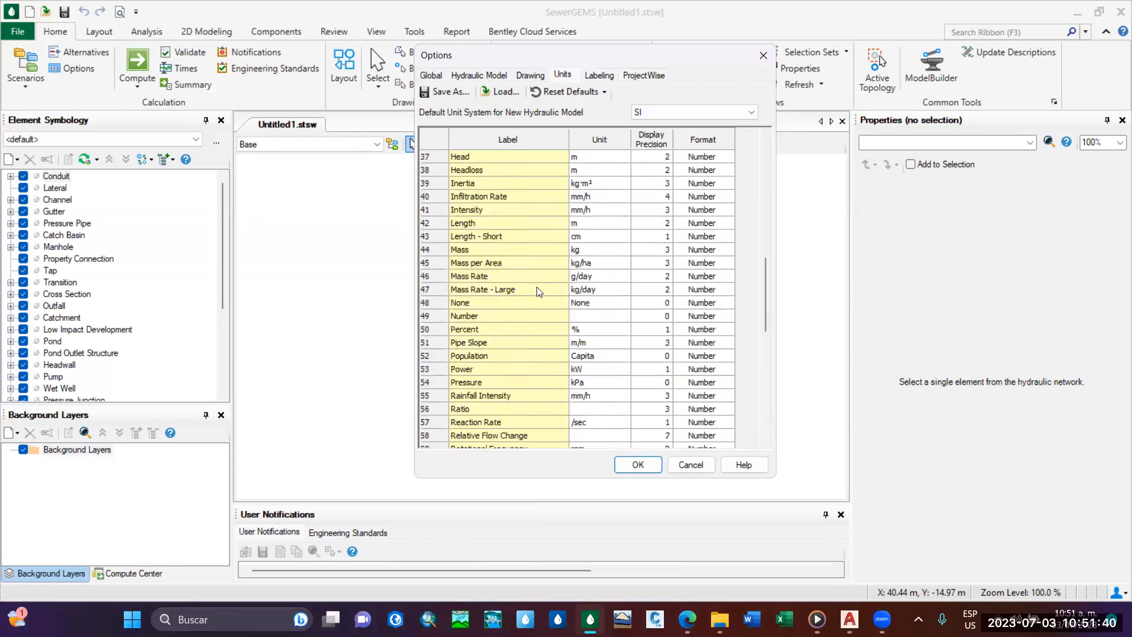
scroll(559, 259, up, 6)
scroll(561, 262, up, 14)
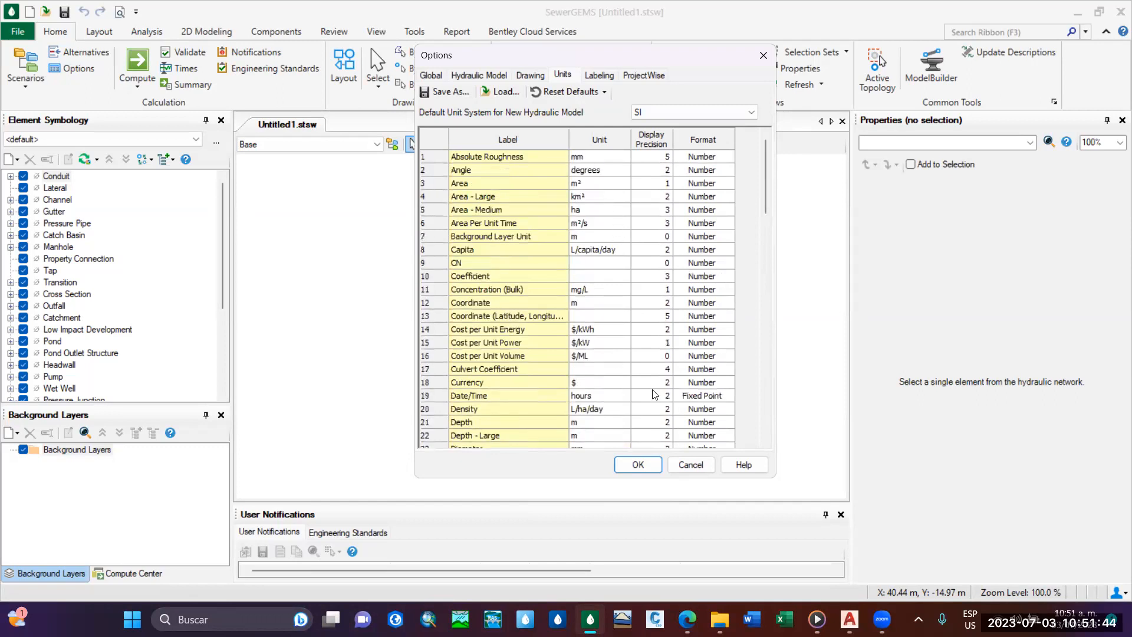
scroll(664, 215, down, 20)
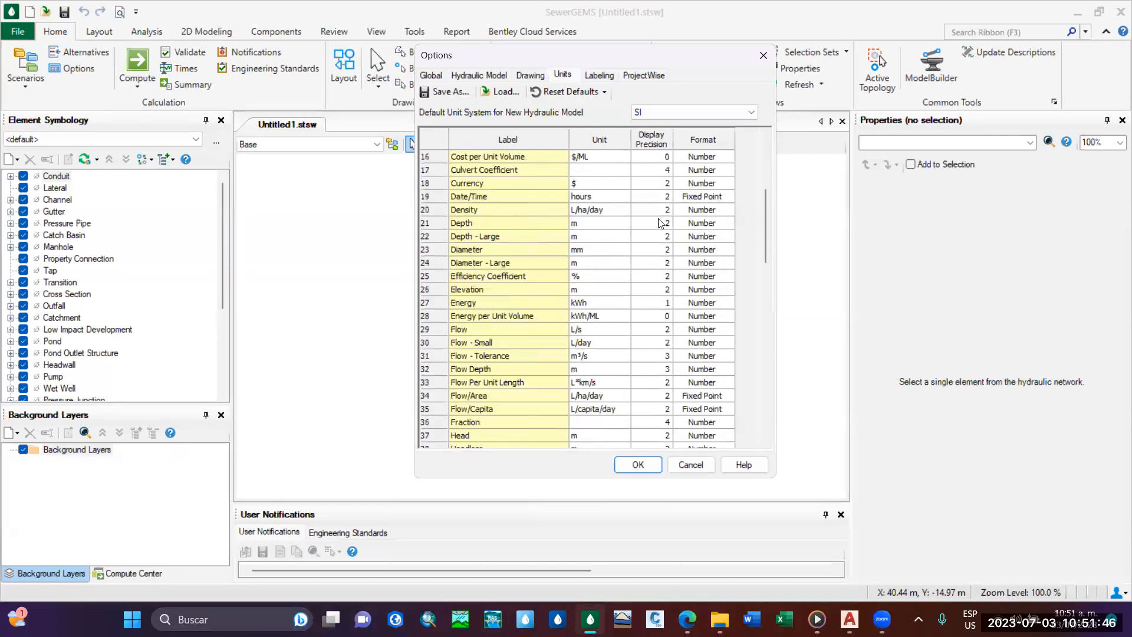
scroll(663, 301, up, 20)
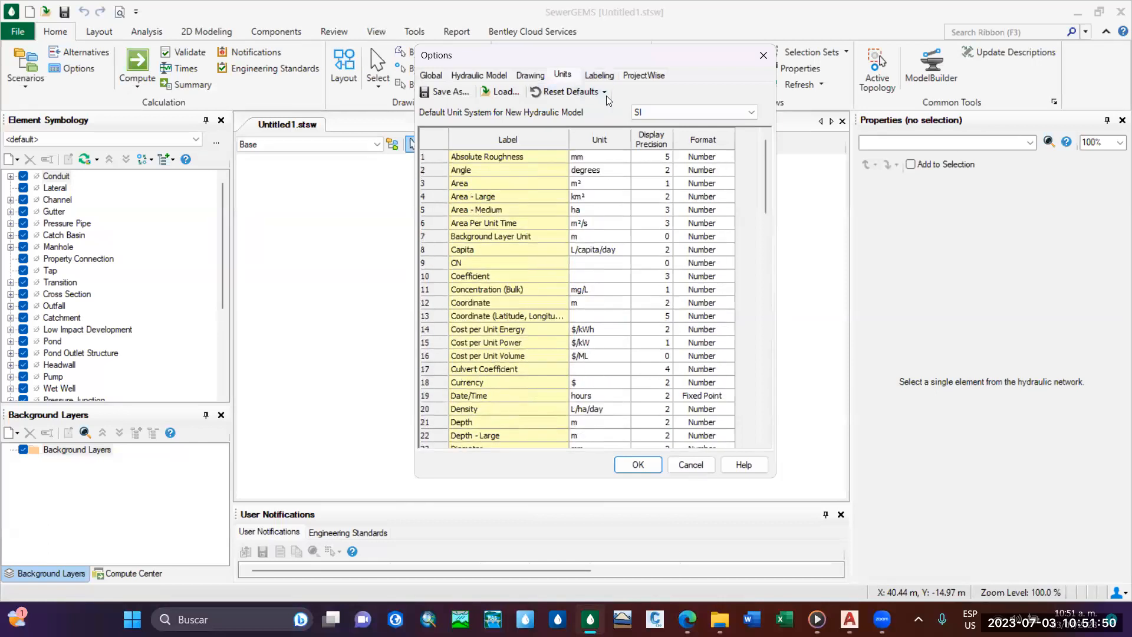
Examine the element labeling settings, looking at the Conduit, Manhole and Outfall rows.
click(600, 74)
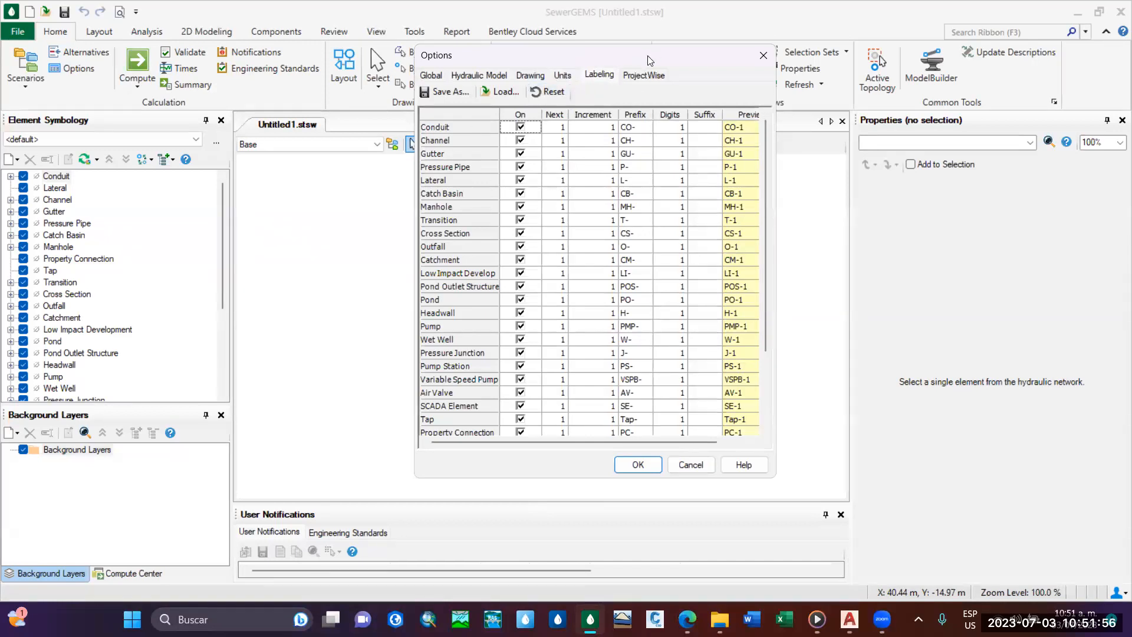
drag(647, 60, 580, 82)
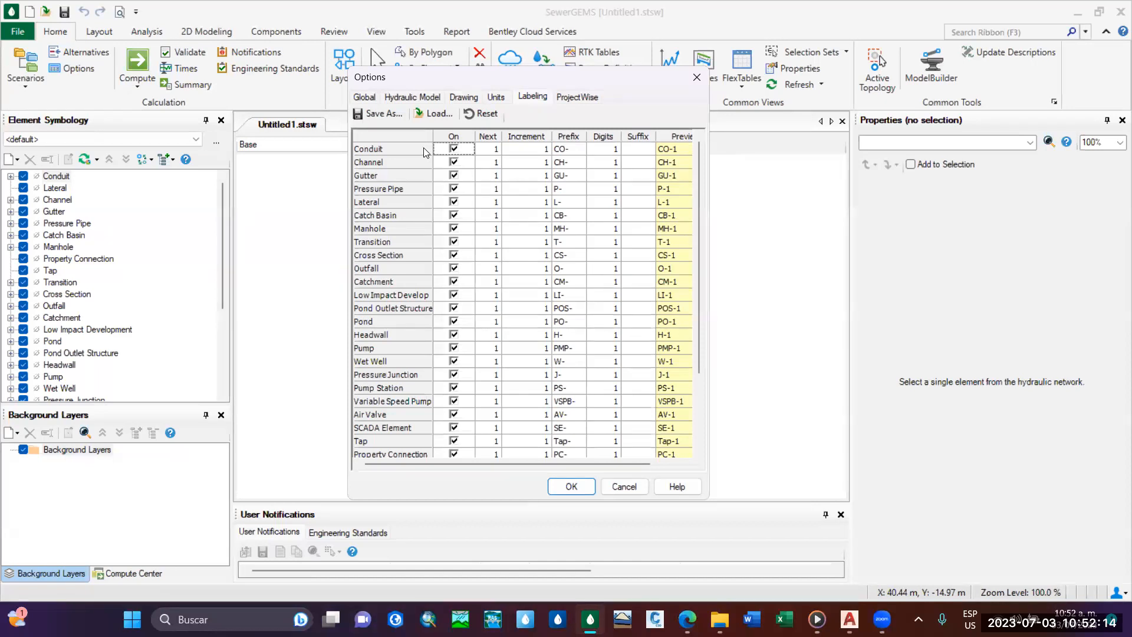
click(385, 150)
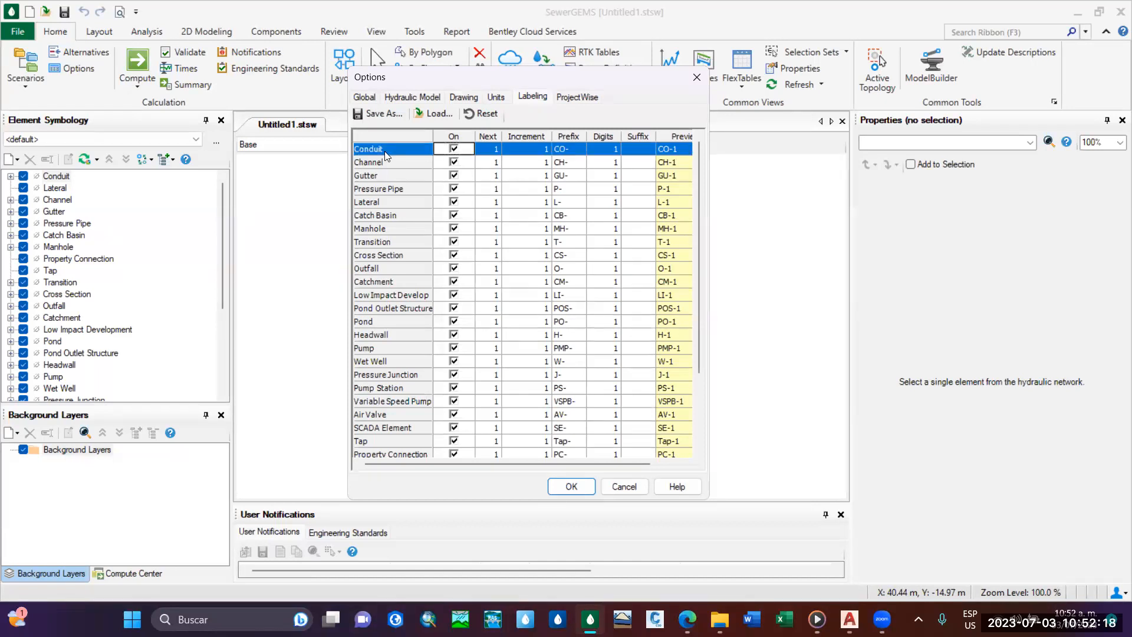
click(394, 229)
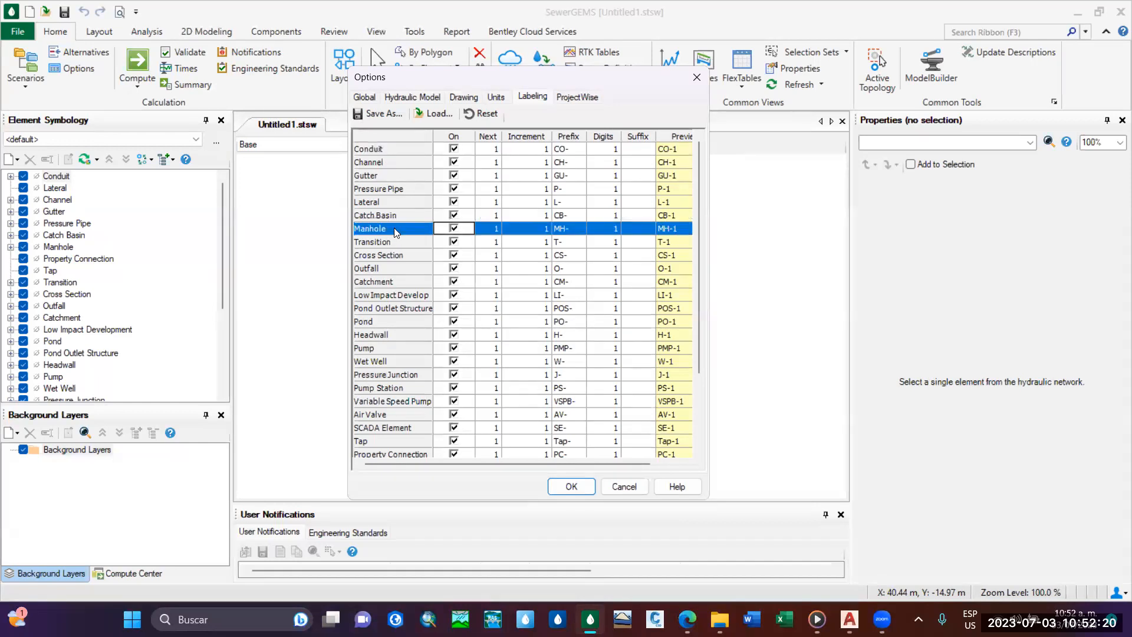
click(402, 268)
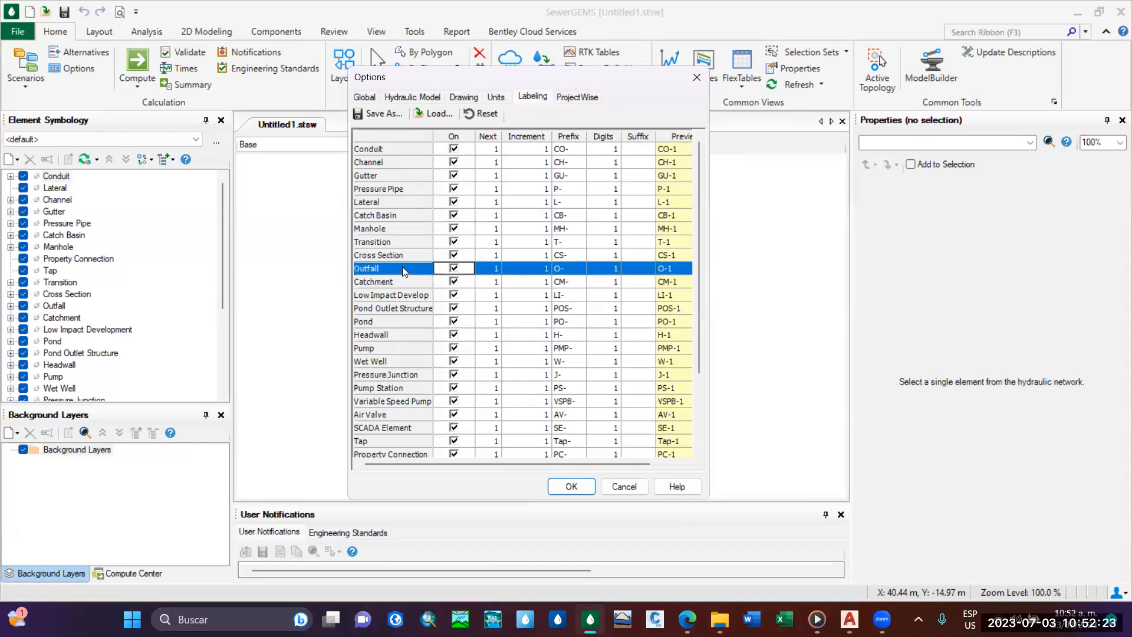
click(416, 149)
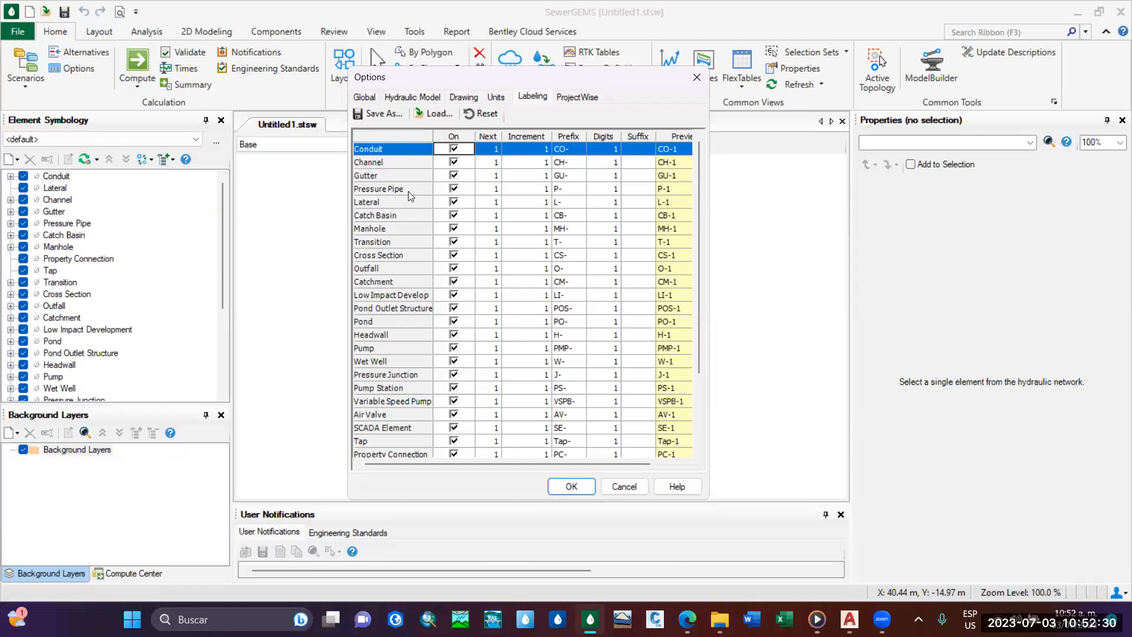
click(414, 231)
click(404, 270)
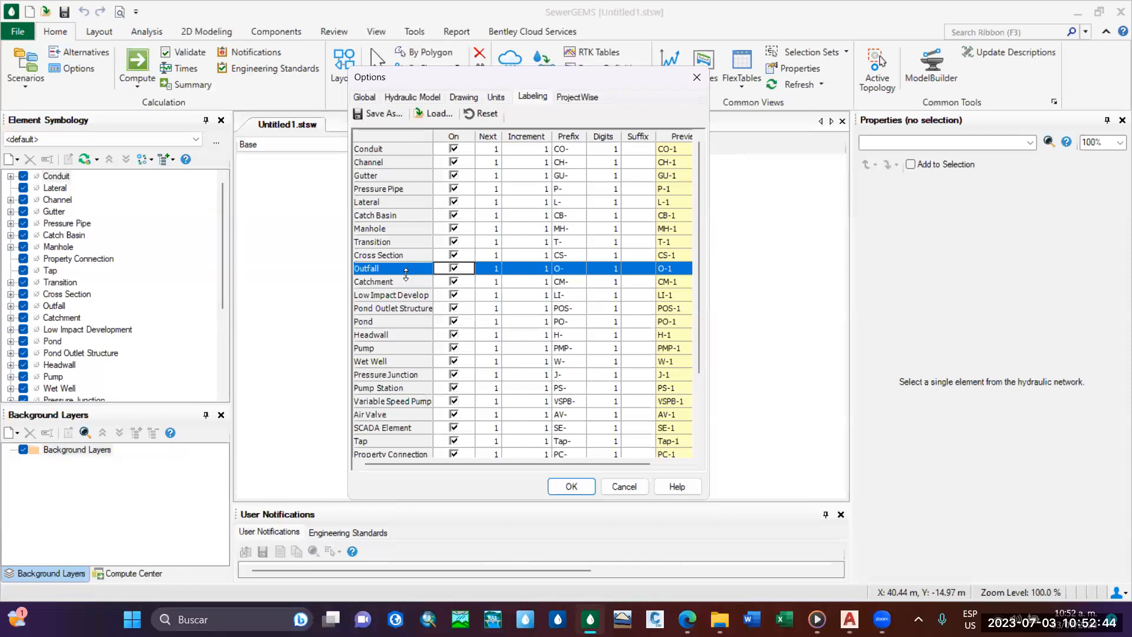
Set the Conduit label prefix to TUBERIA-.
click(574, 148)
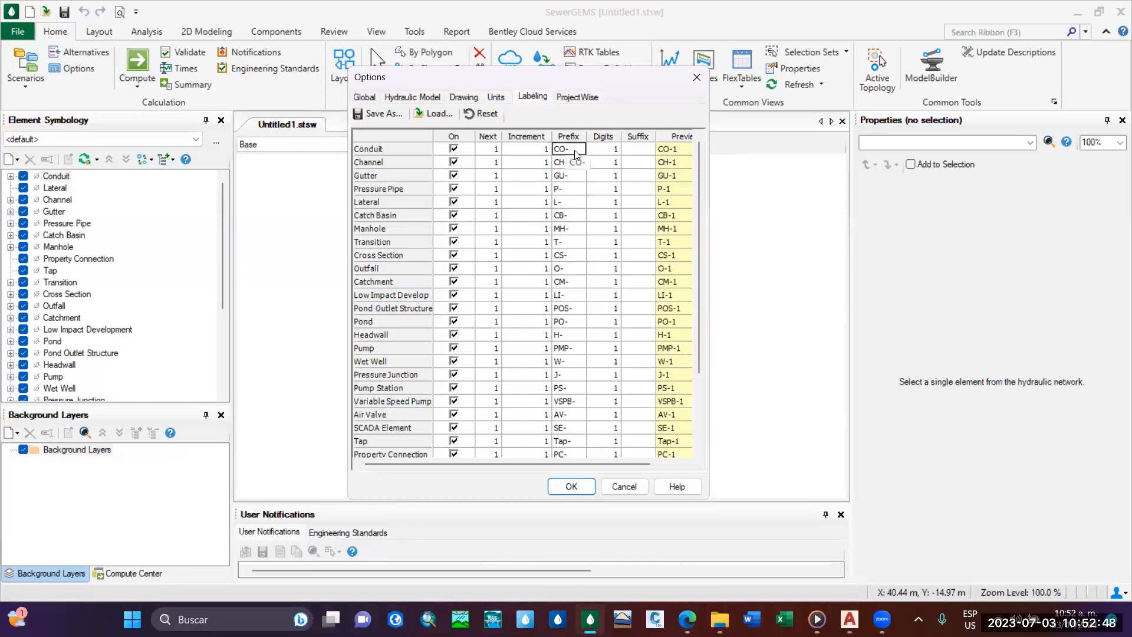
click(567, 149)
key(BackSpace)
key(BackSpace)
text(IA)
key(Return)
drag(534, 81, 467, 124)
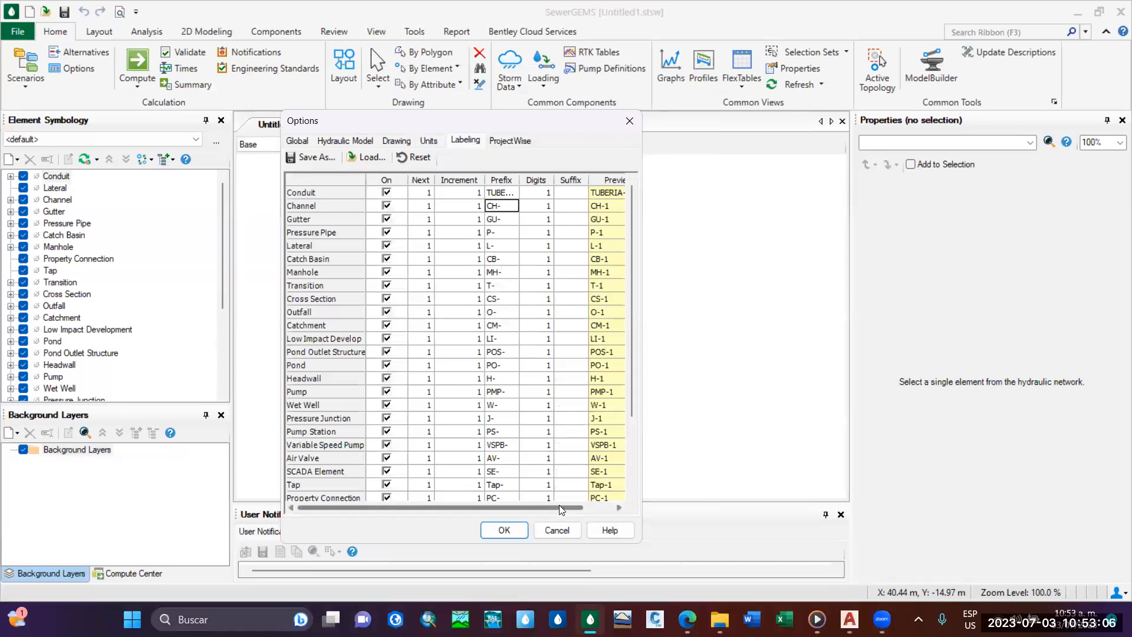
Widen the Prefix column of the labeling table and check the Conduit label preview.
drag(559, 505, 632, 512)
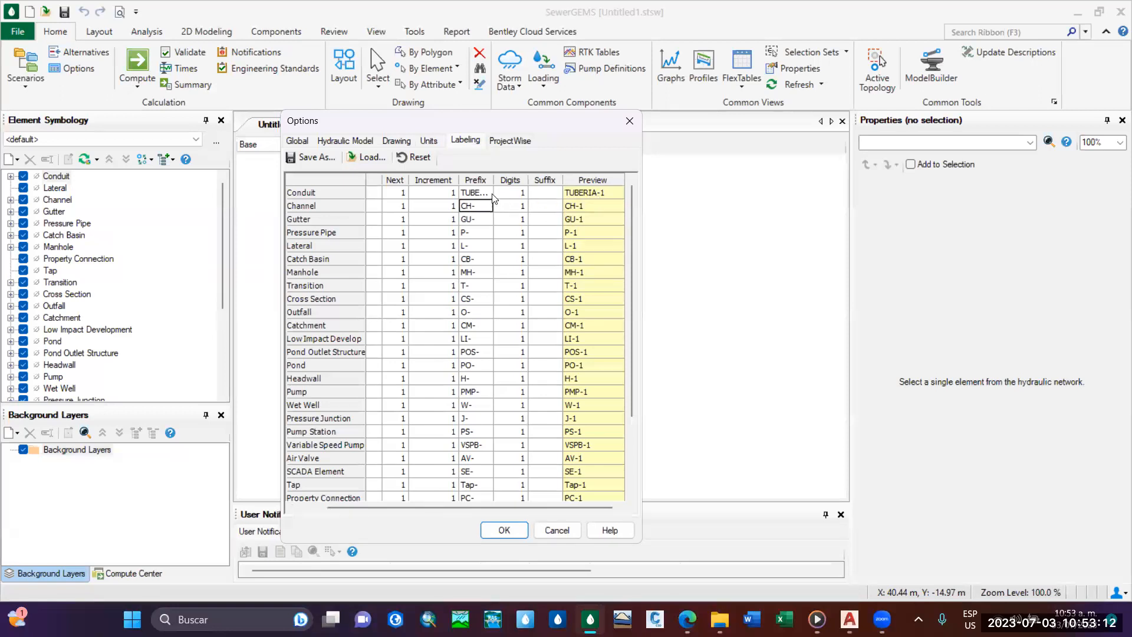
drag(494, 181, 523, 187)
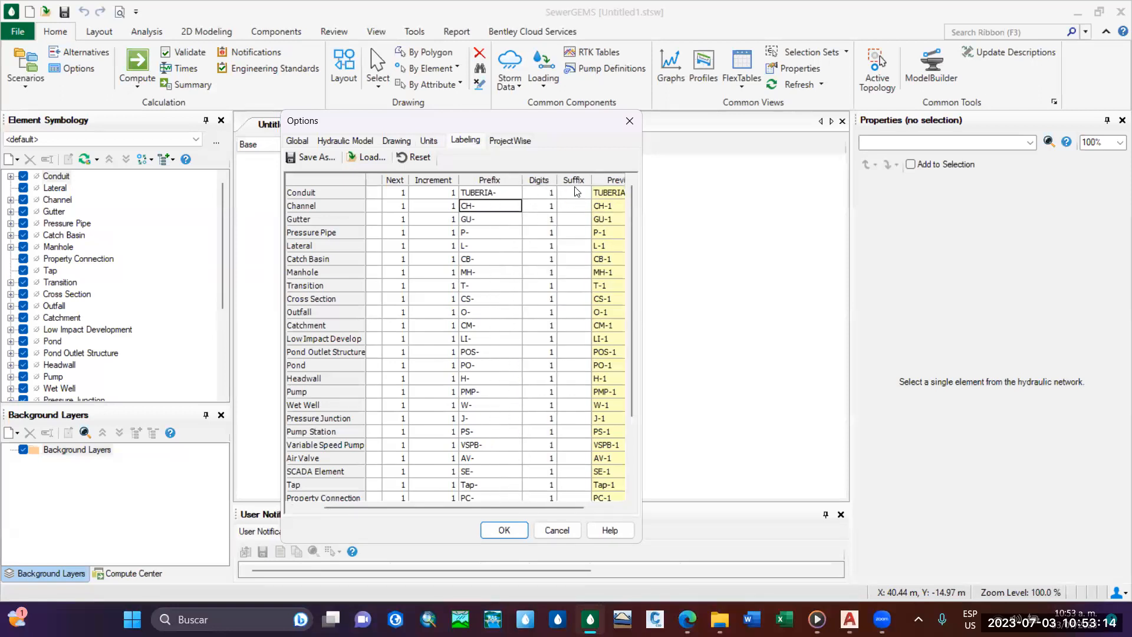
drag(567, 506, 613, 507)
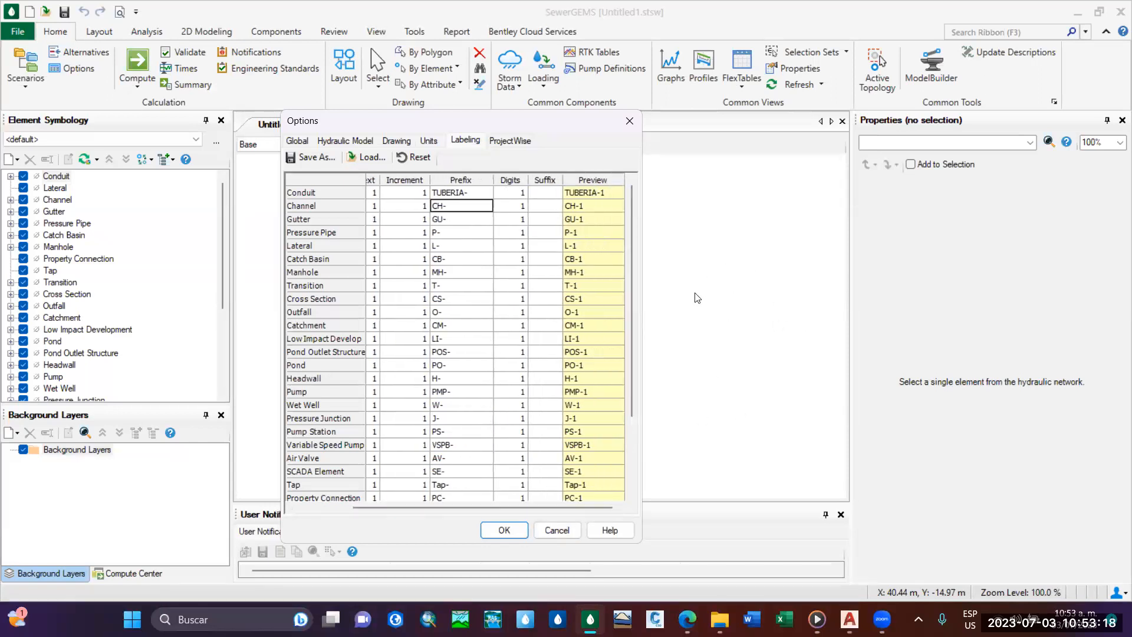
Shorten the Conduit label prefix to TUB-.
click(463, 195)
click(465, 196)
click(464, 196)
drag(574, 509, 537, 511)
key(BackSpace)
key(BackSpace)
key(BackSpace)
key(BackSpace)
text(UI)
text(B)
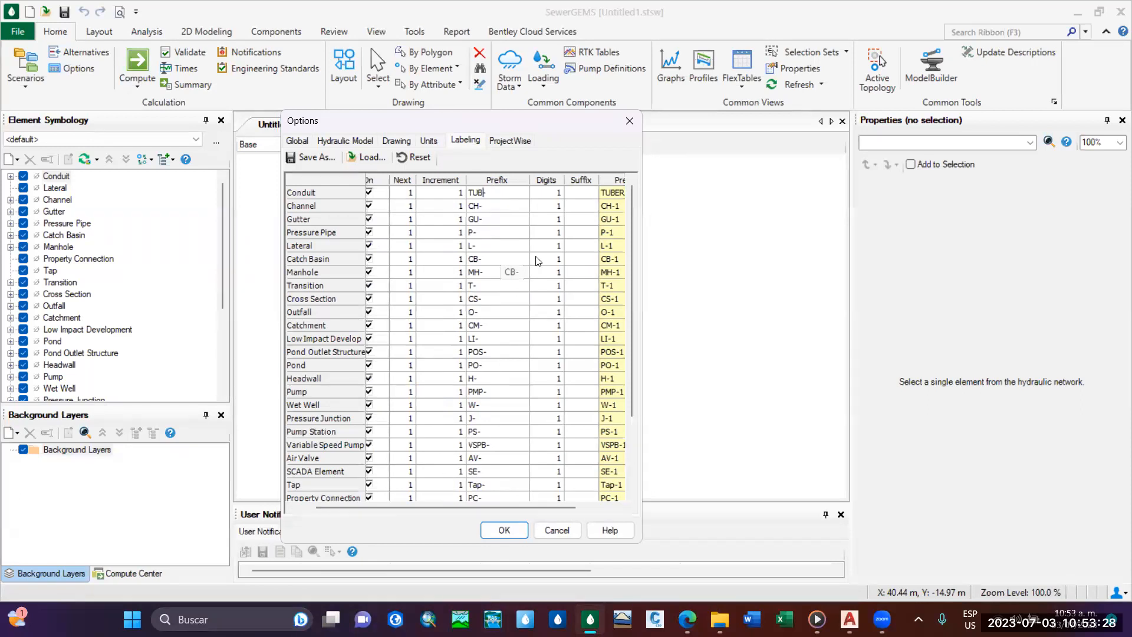
text(-)
mouse_move(540, 507)
mouse_down()
mouse_move(590, 508)
mouse_move(542, 508)
mouse_up()
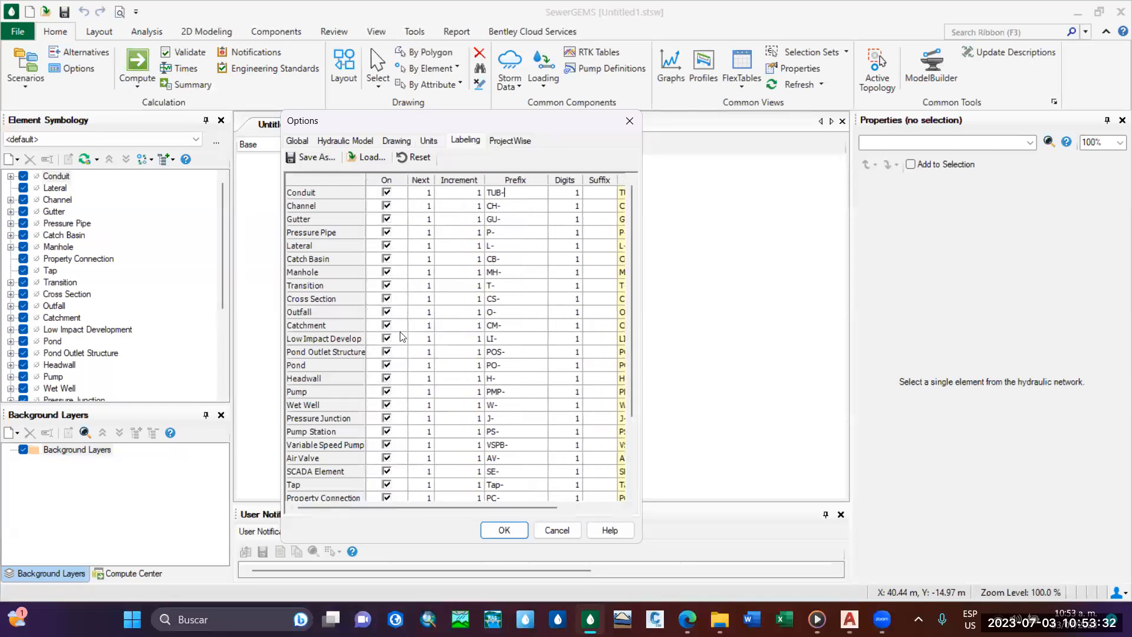
Set the Manhole label prefix to PVS-.
click(505, 274)
key(BackSpace)
key(BackSpace)
key(BackSpace)
text(PV)
key(Return)
Set the Outfall label prefix to PTAR-, check the label previews and accept the options.
click(493, 306)
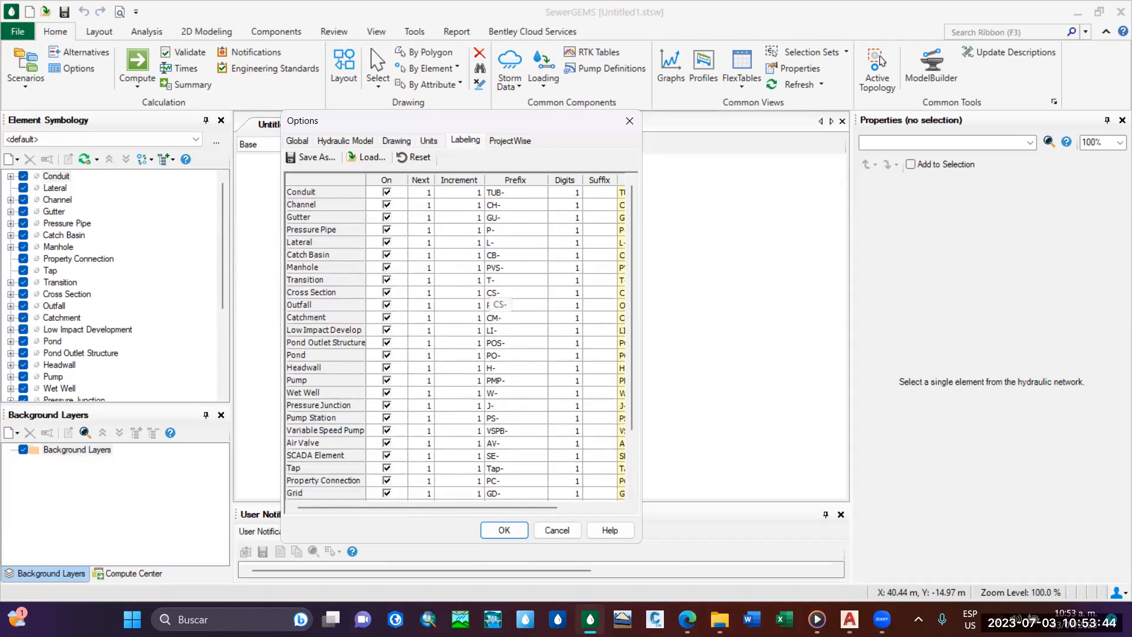
text(PTAR-)
key(Return)
click(565, 506)
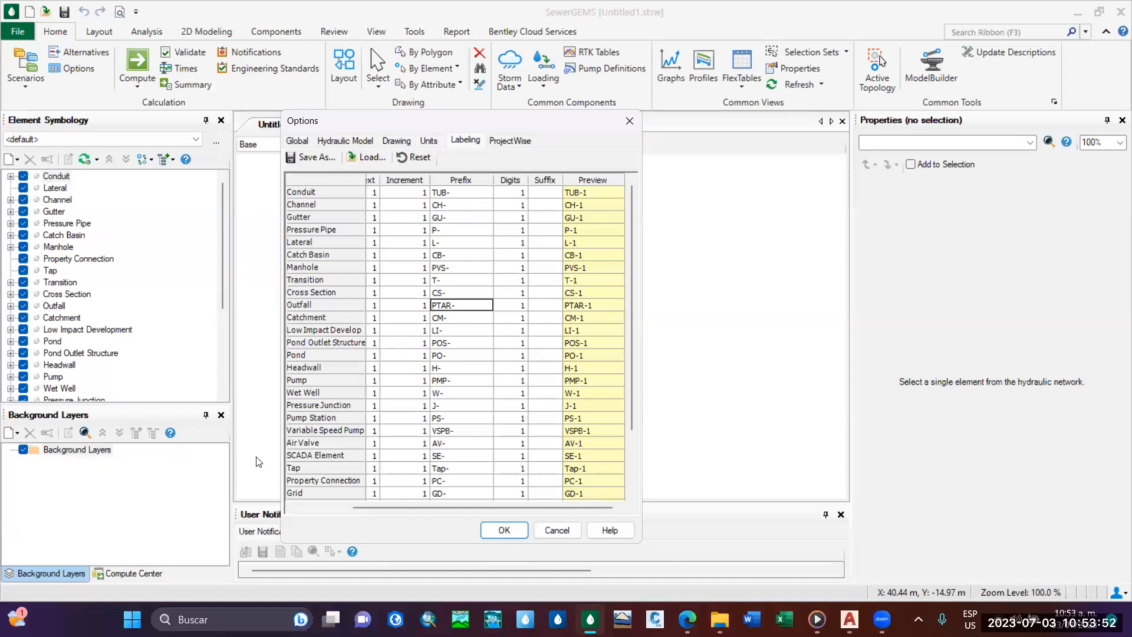
drag(603, 511, 501, 507)
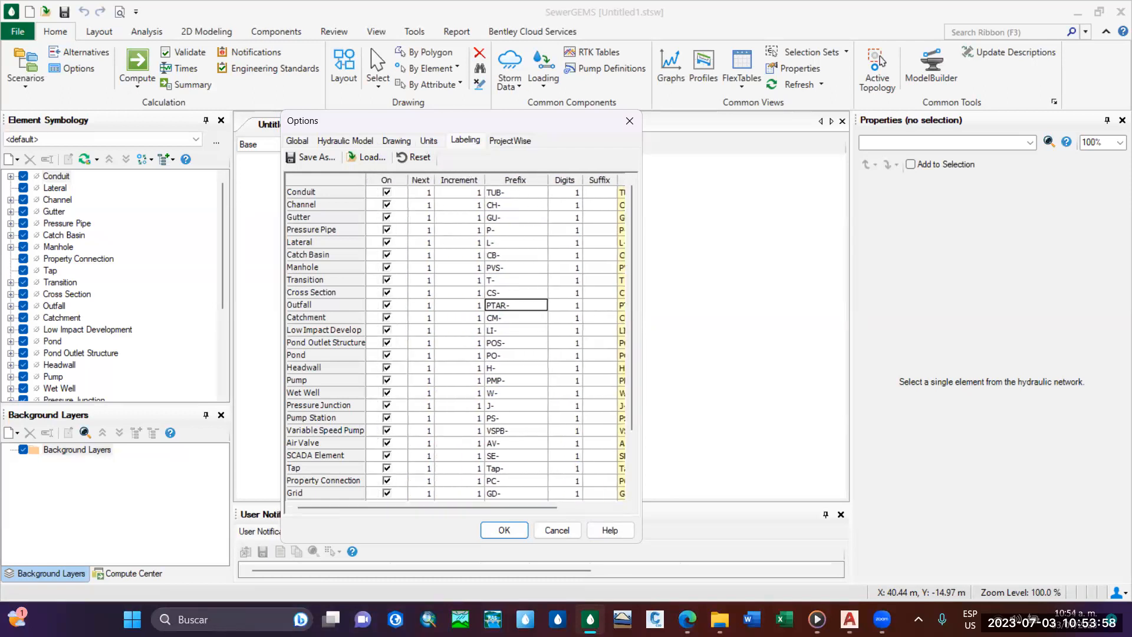
drag(457, 121, 567, 59)
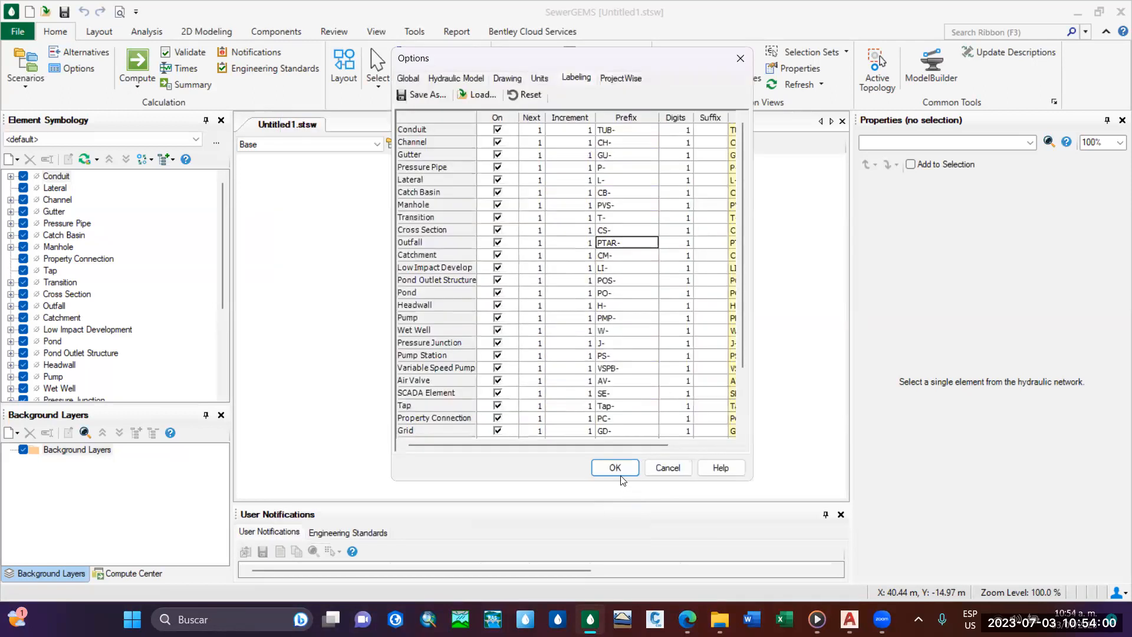
click(614, 467)
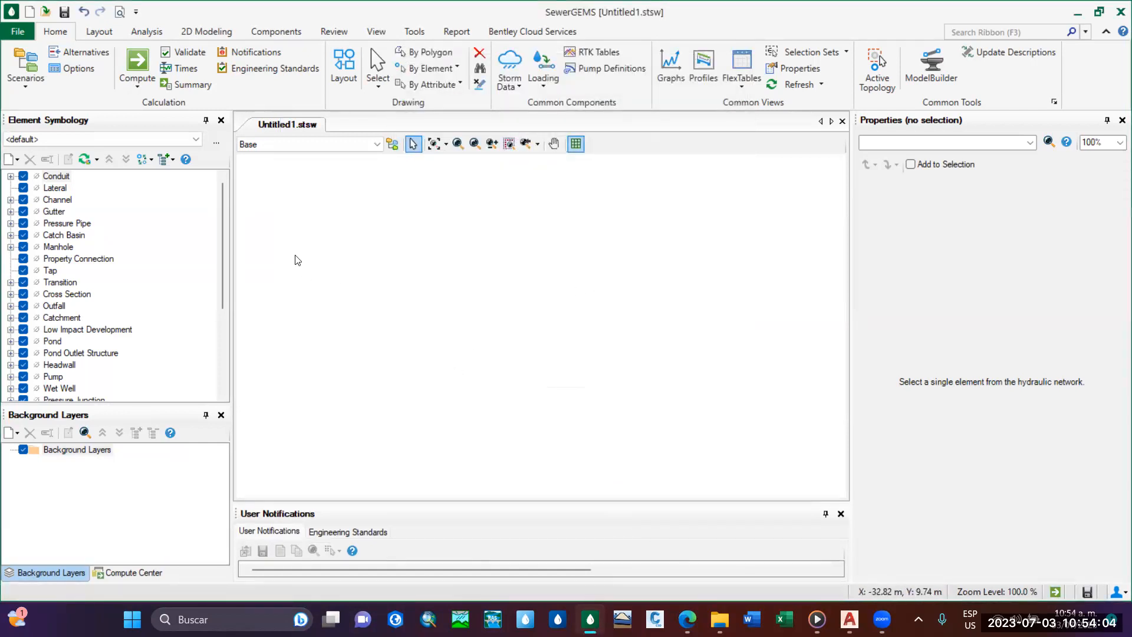
Open the scenario manager and move its window over the drawing area, clear of the side panels.
click(34, 86)
click(65, 104)
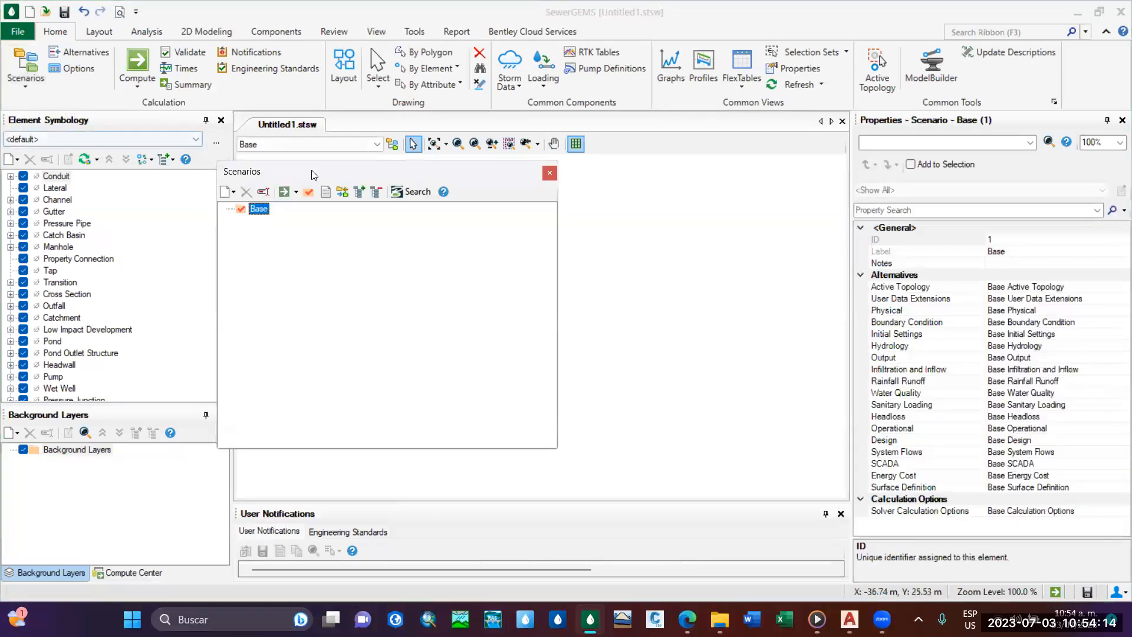
drag(311, 170, 493, 160)
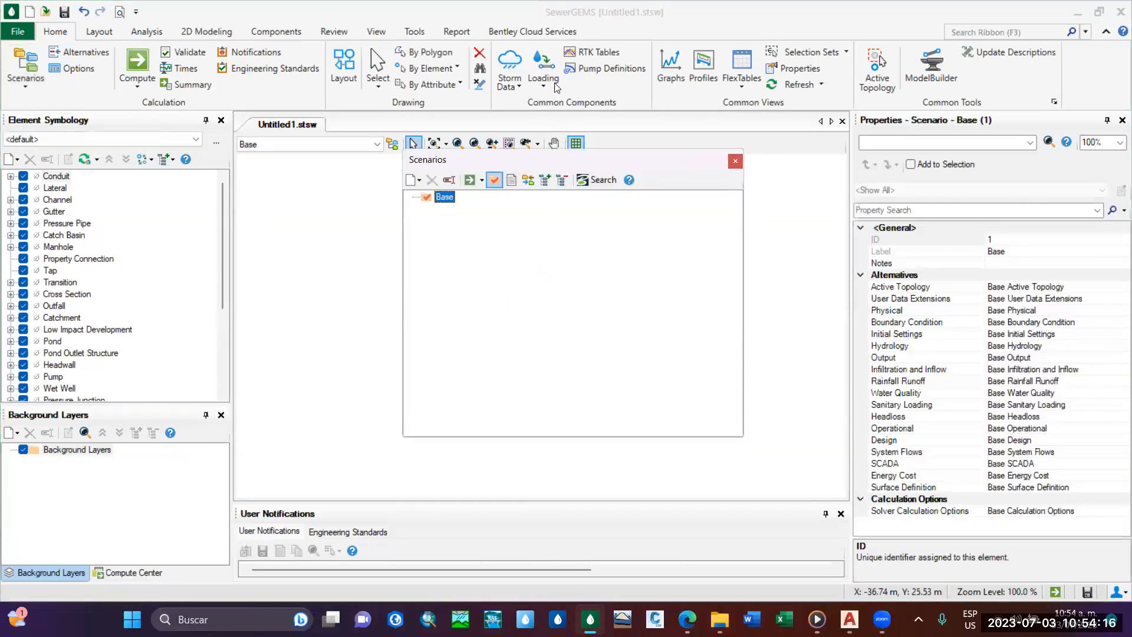
Create a child scenario under Base and name it Modelacion hidraulica de AS.
right_click(450, 199)
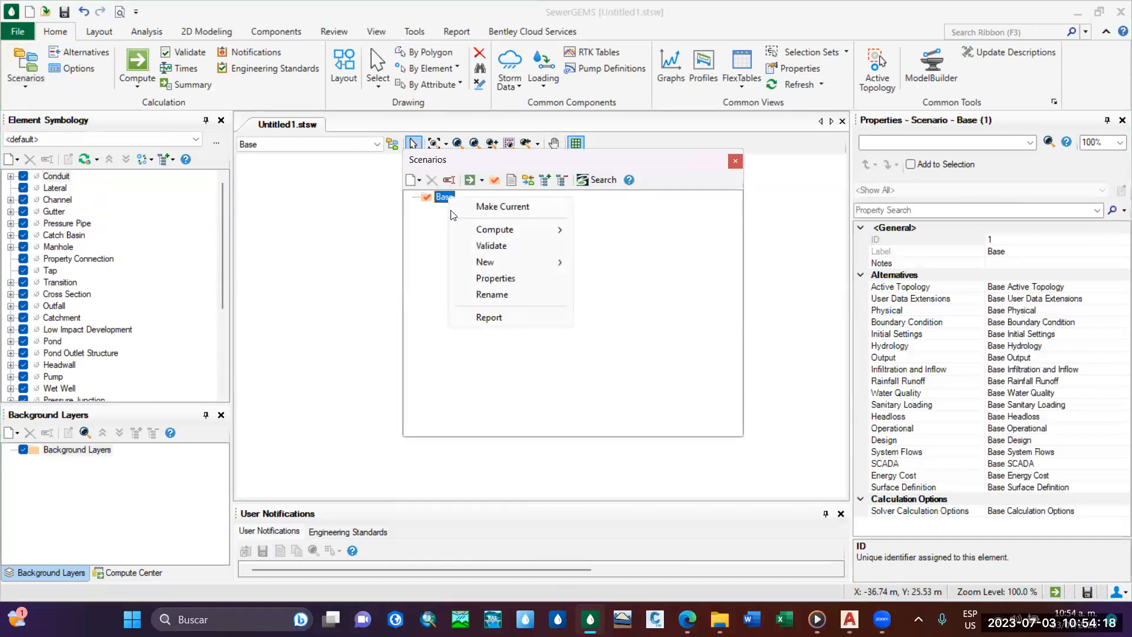
mouse_move(554, 263)
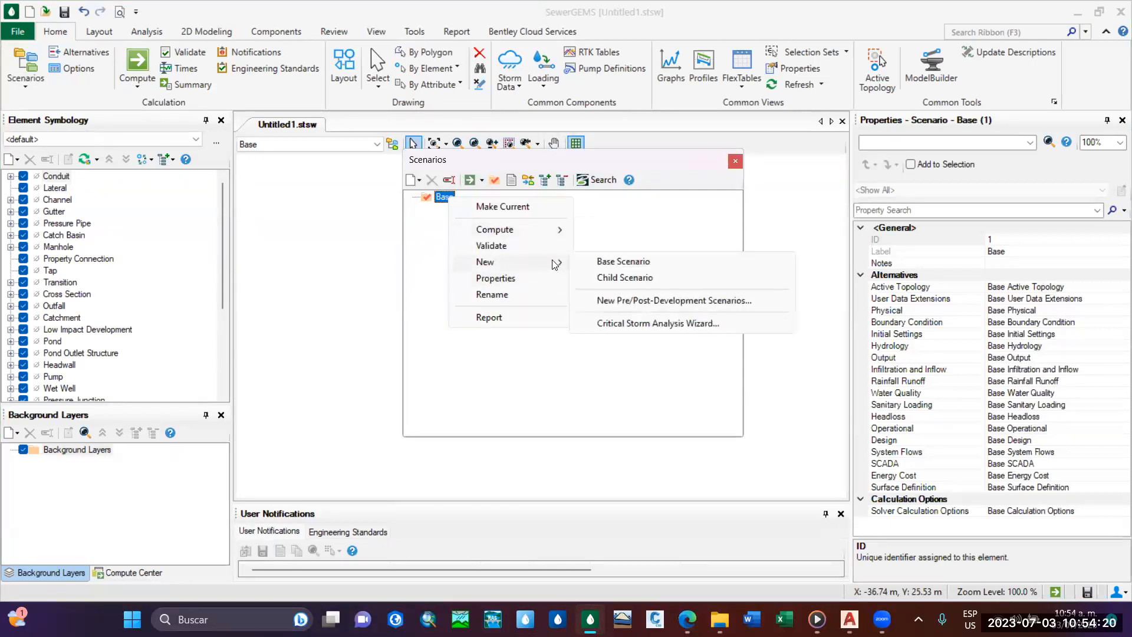
click(637, 278)
key(BackSpace)
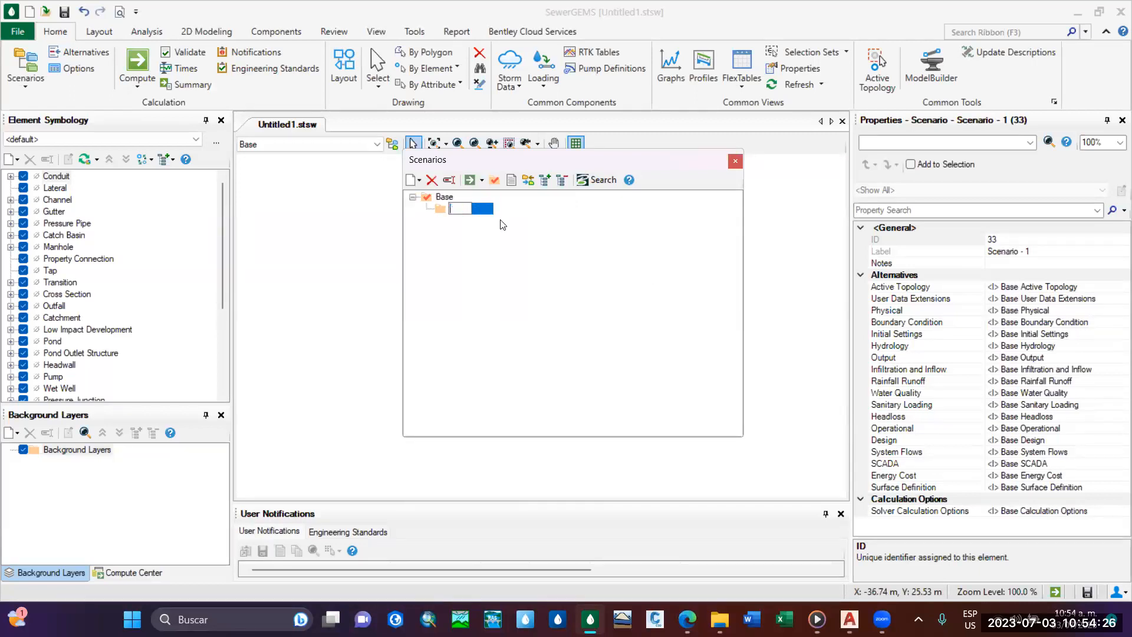
text(Modelacion hidraulica de AS)
key(Return)
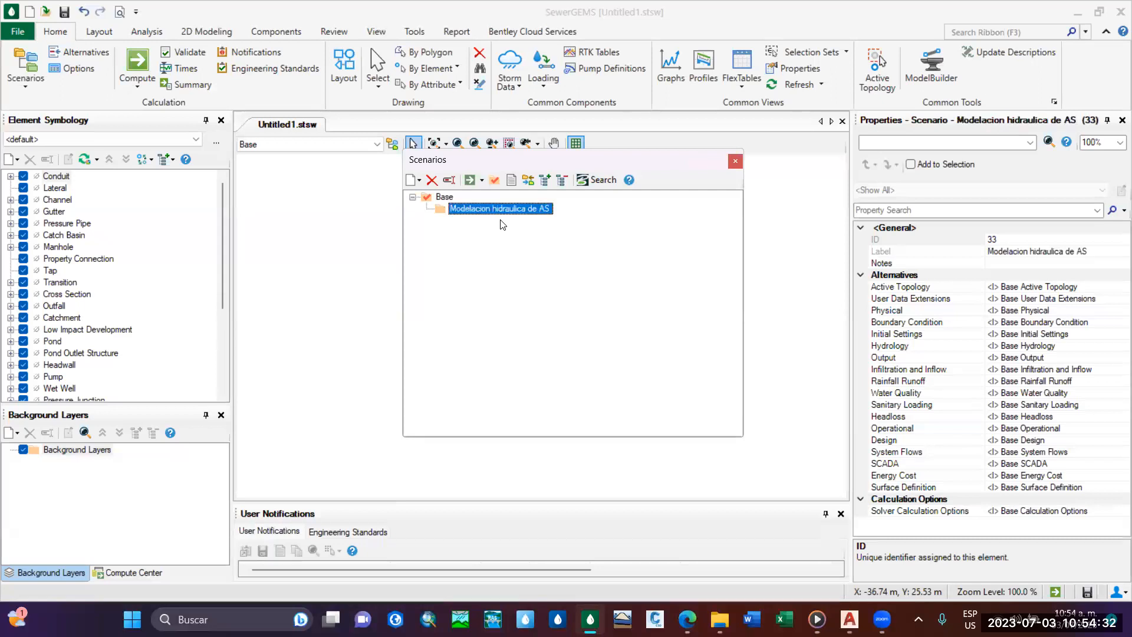
Make the Modelacion hidraulica de AS scenario current, check the active scenario above the drawing and close the scenario manager.
click(494, 180)
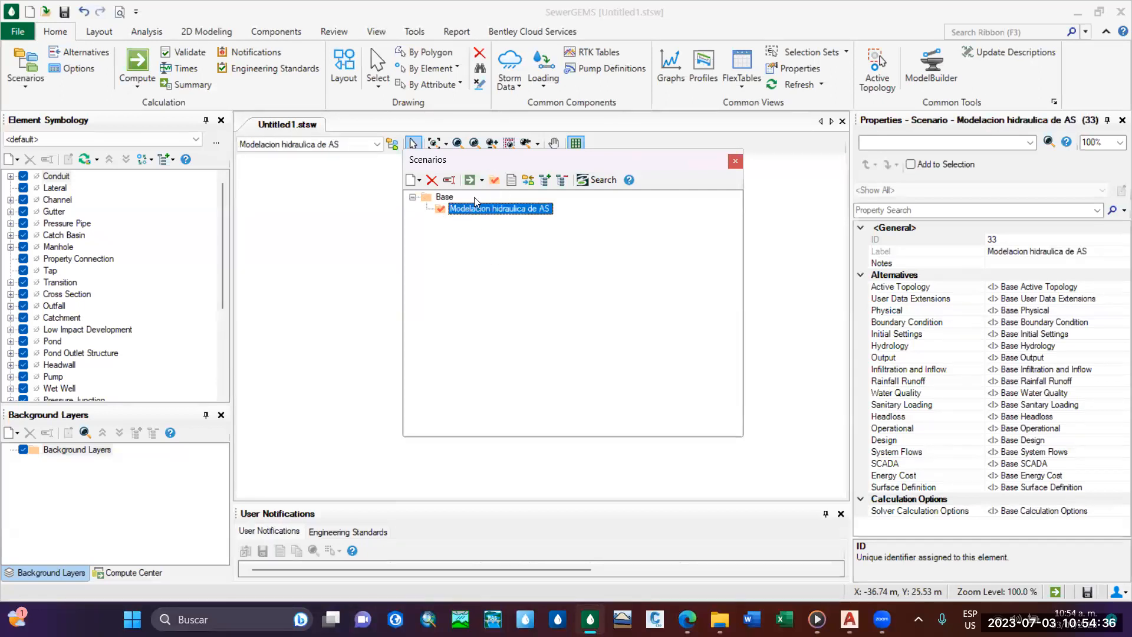
drag(489, 161, 618, 161)
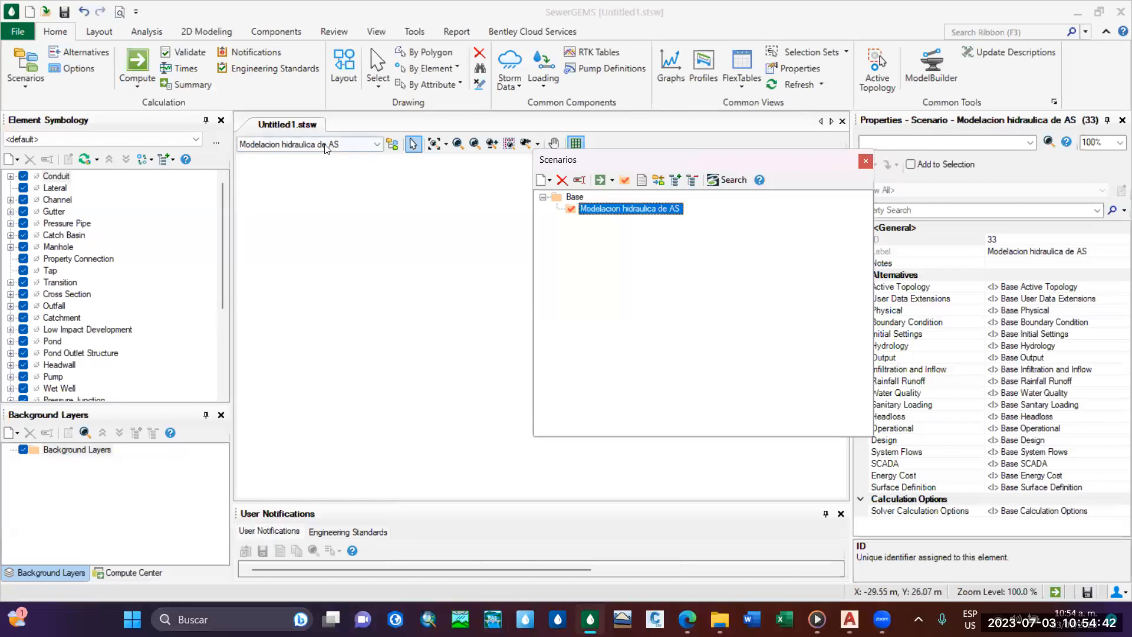
click(340, 147)
click(342, 147)
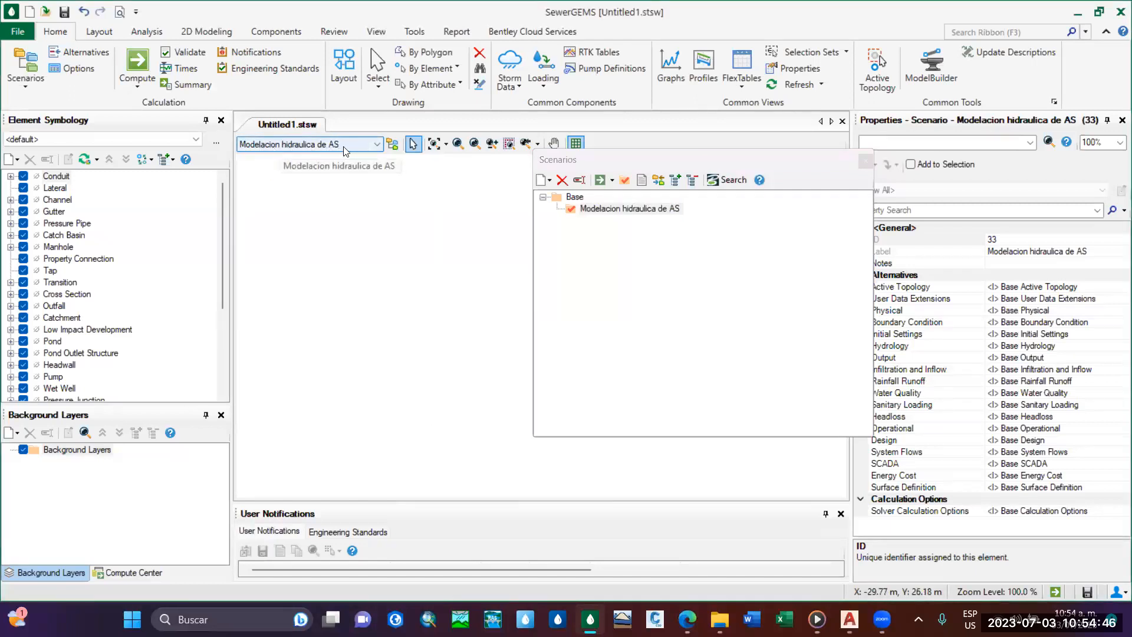
click(865, 161)
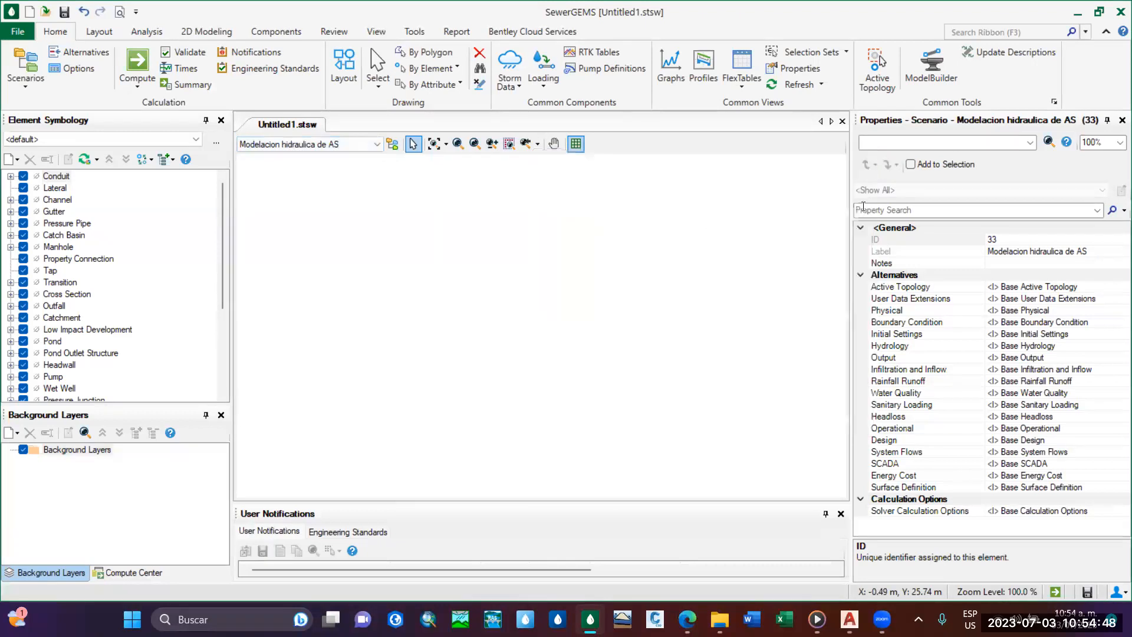
Create a new set of solver calculation options named Modelacion hidraulica de AS and close the calculation options manager.
click(40, 86)
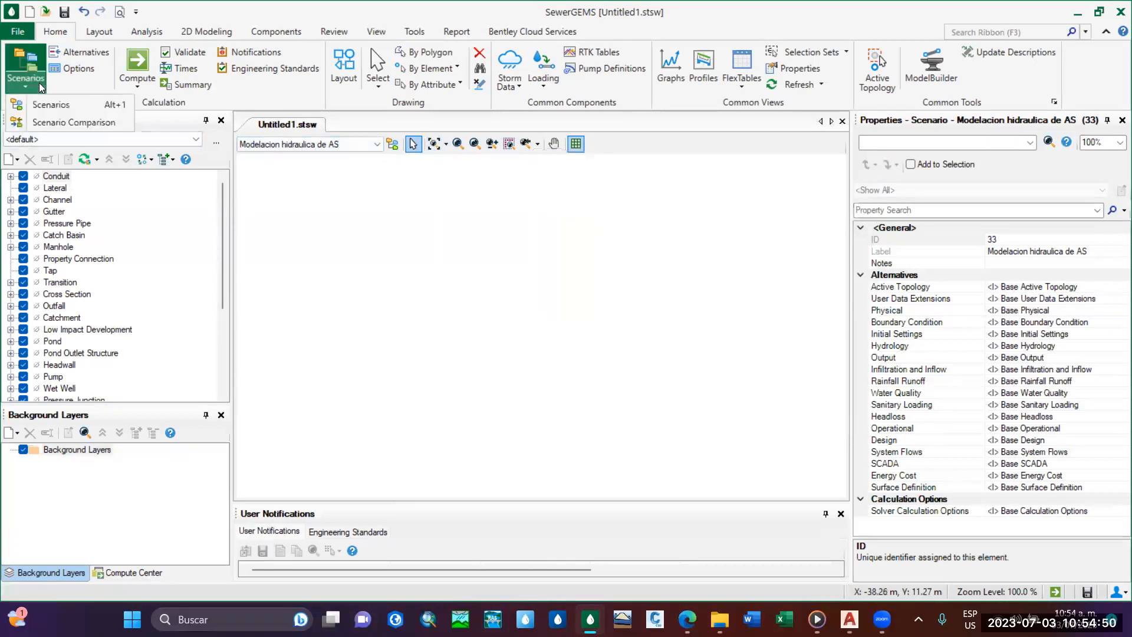
click(72, 68)
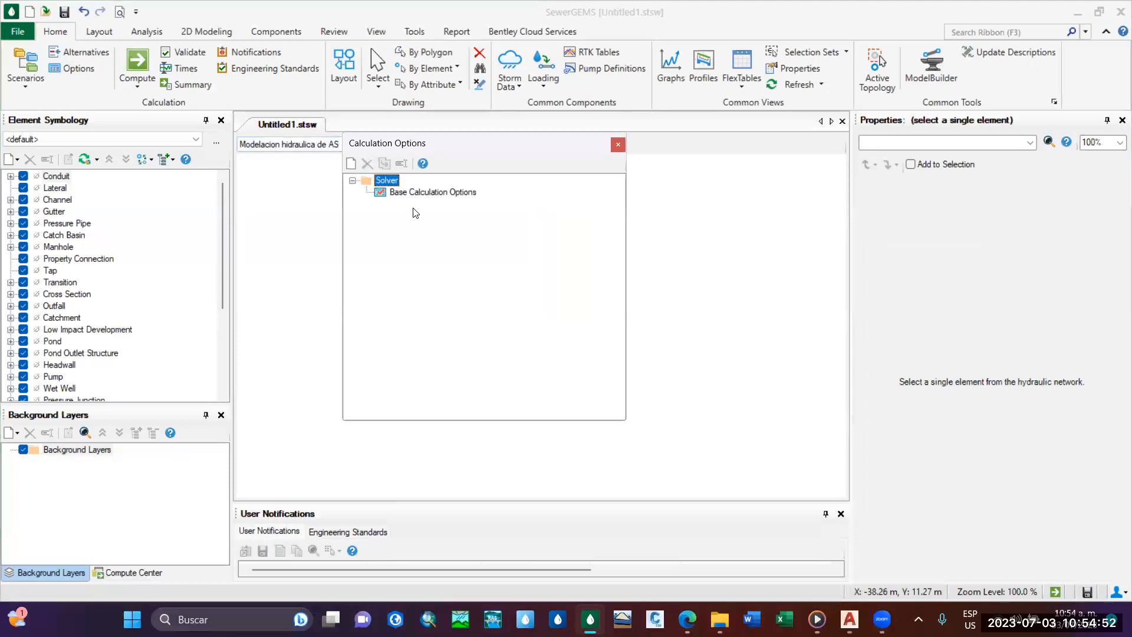
click(412, 191)
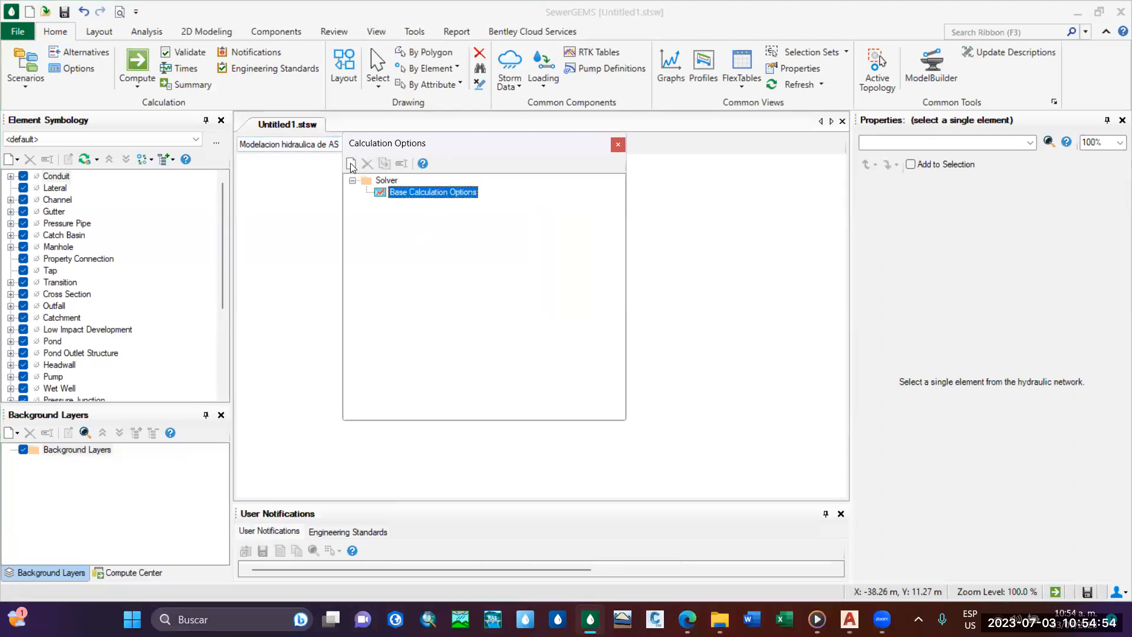
click(350, 163)
click(399, 167)
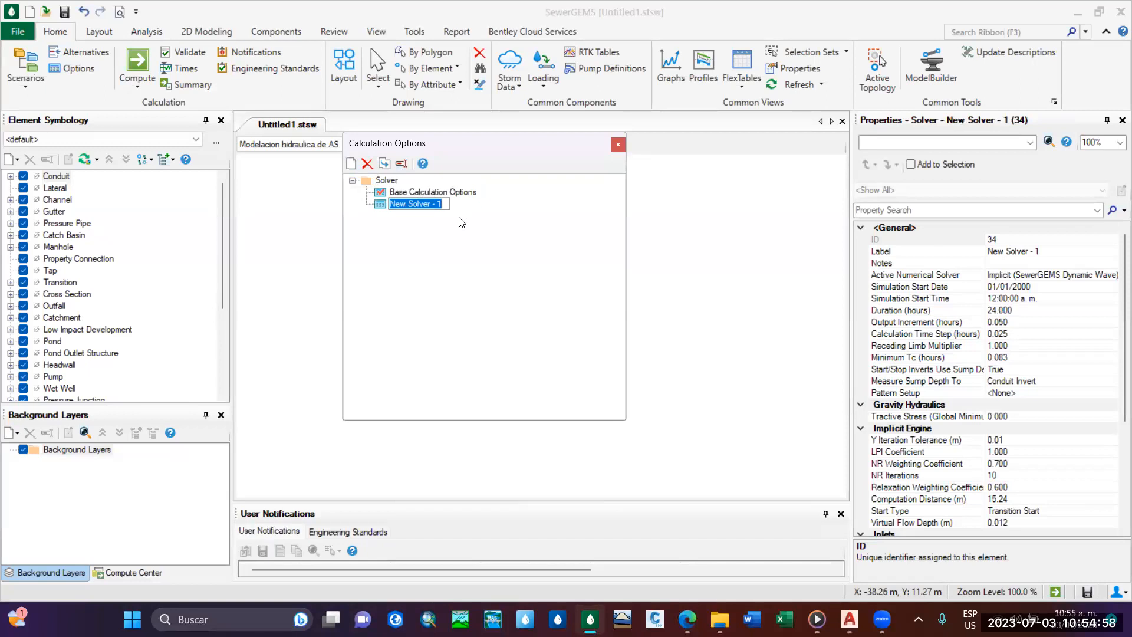
key(BackSpace)
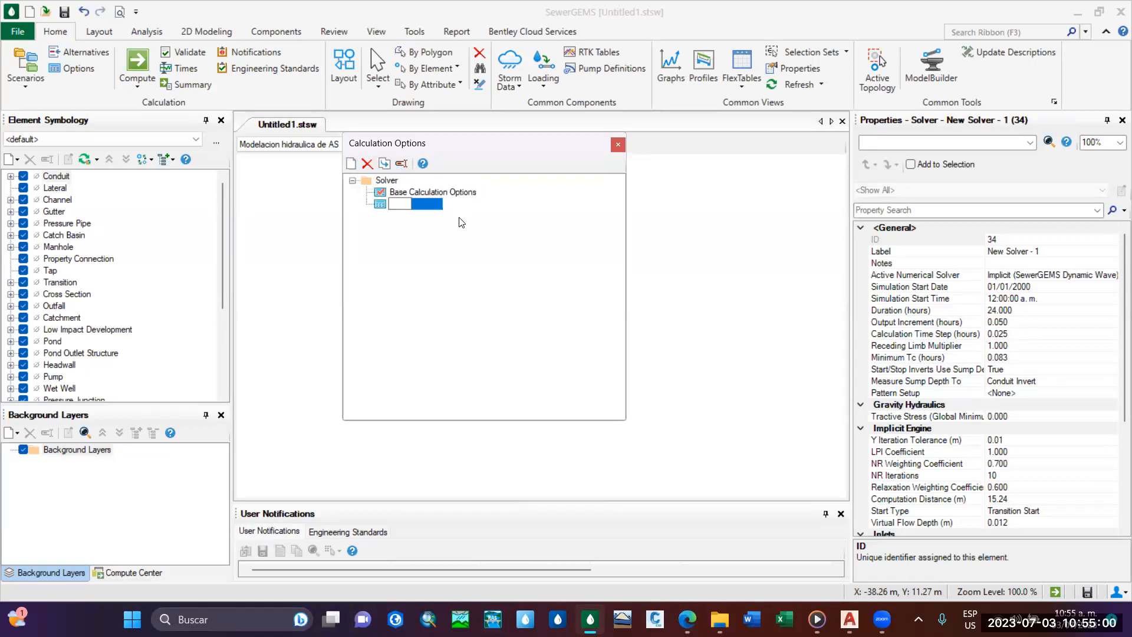
text(Modelacion hidraulic)
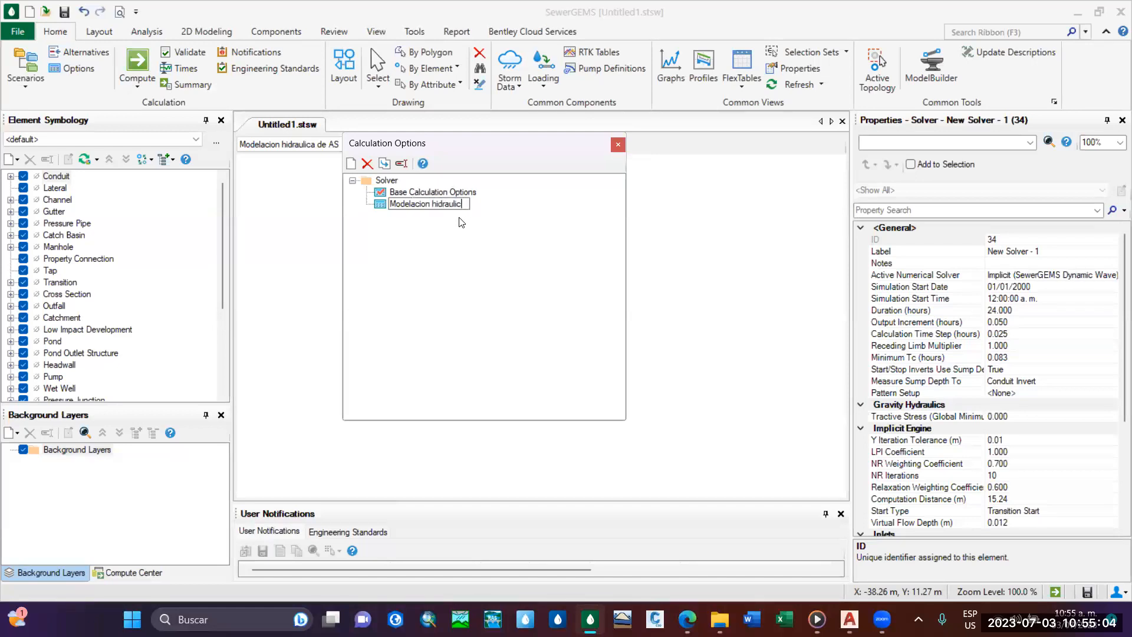
text(a de AS)
key(Return)
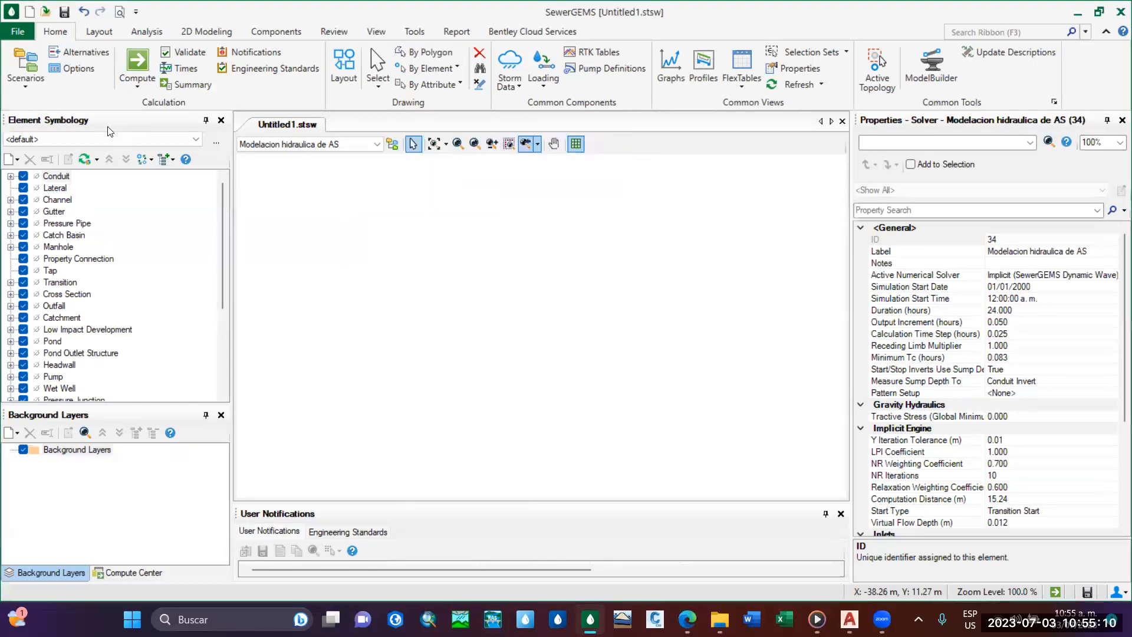
click(618, 145)
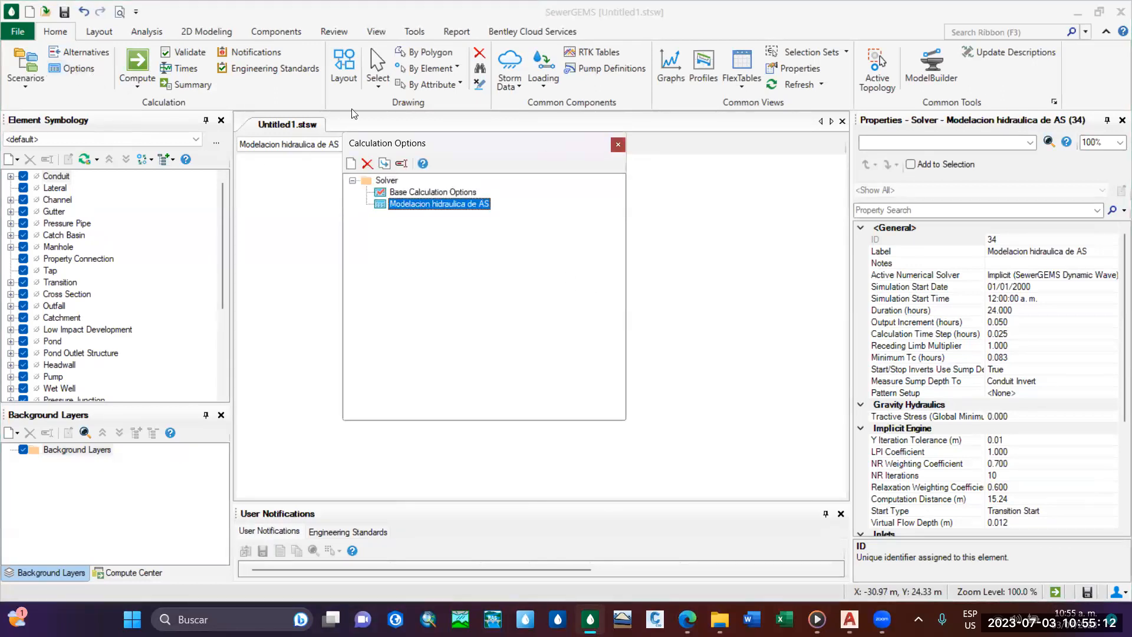
Recheck the child scenario in the scenario manager, and close both the manager and the properties panel.
click(26, 81)
click(52, 105)
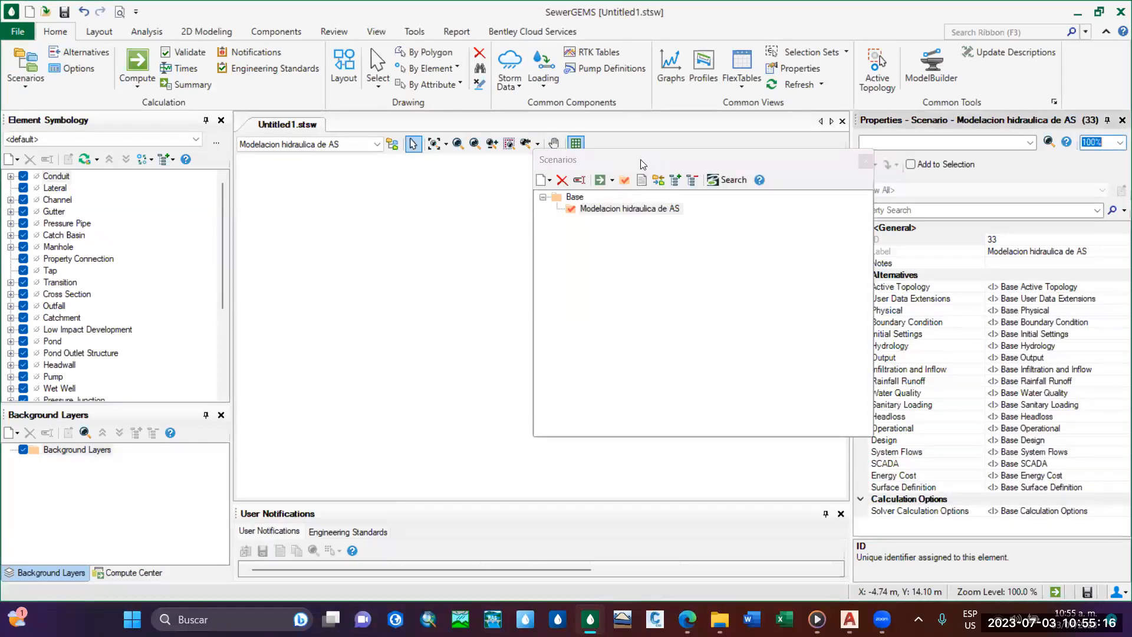
drag(640, 160, 467, 161)
click(489, 212)
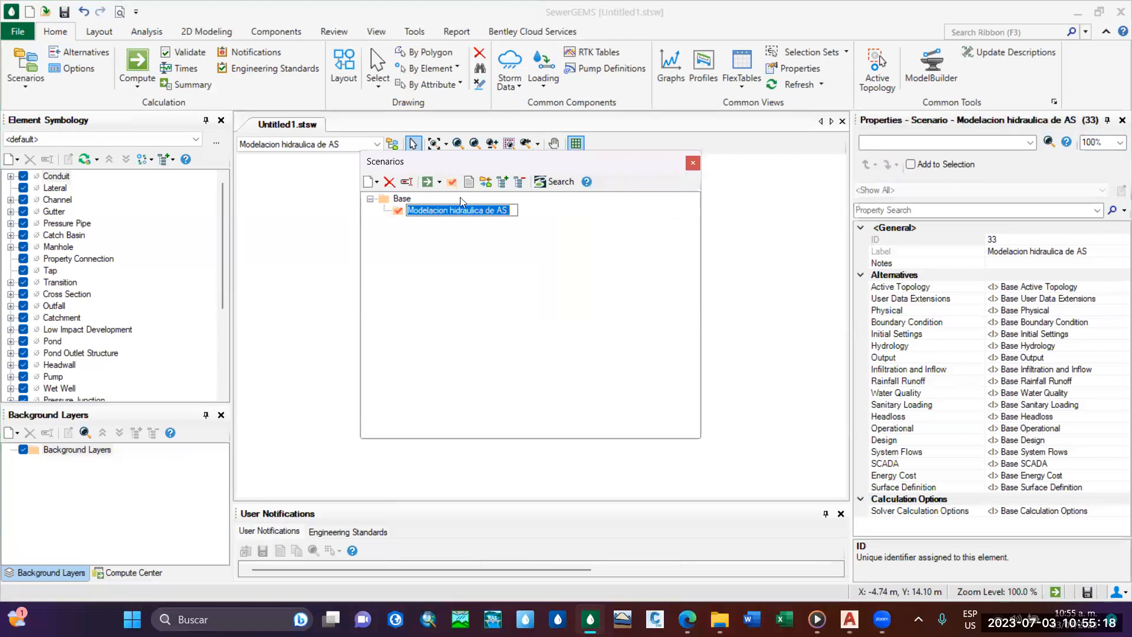
click(514, 257)
click(692, 163)
click(1122, 120)
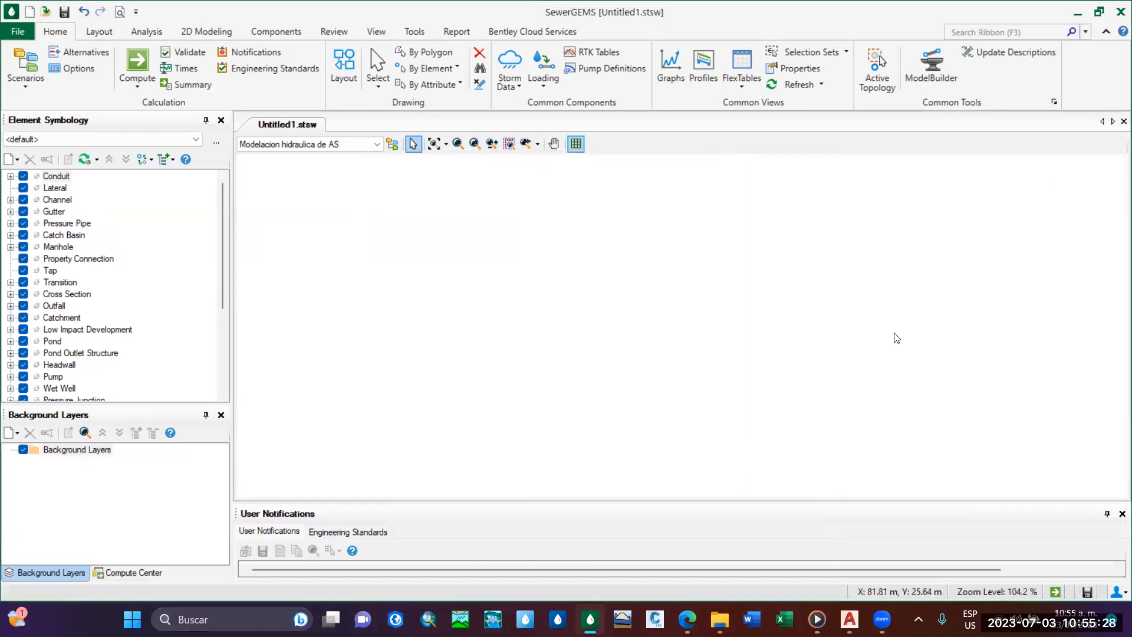
Reopen the properties of the Modelacion hidraulica de AS scenario, examine its alternatives and calculation options, and close the scenario manager.
click(25, 79)
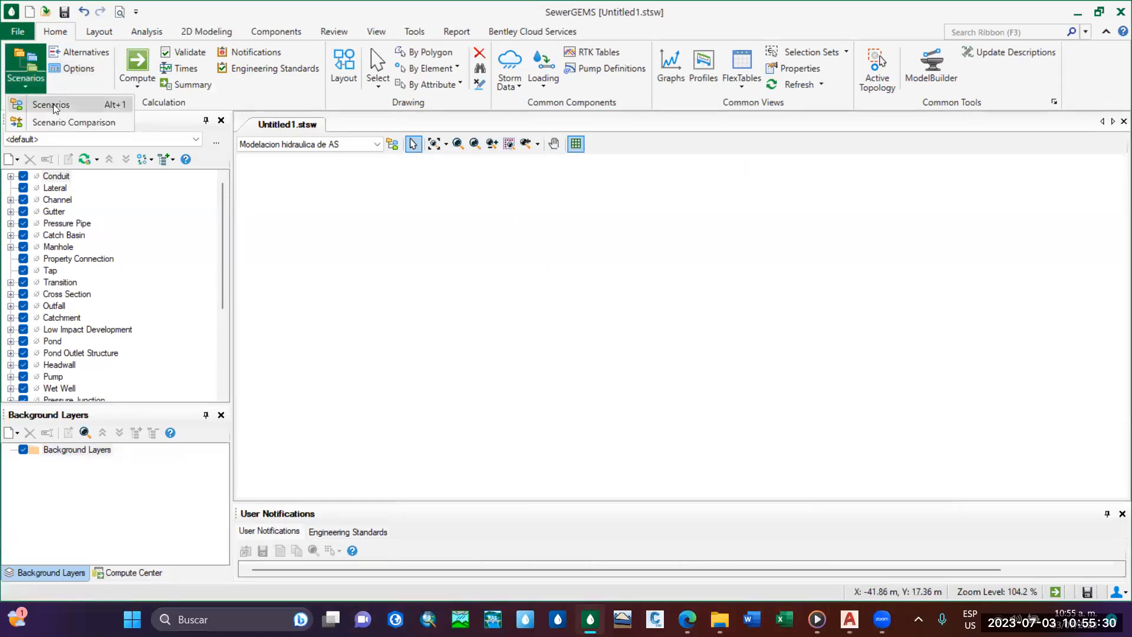
click(54, 105)
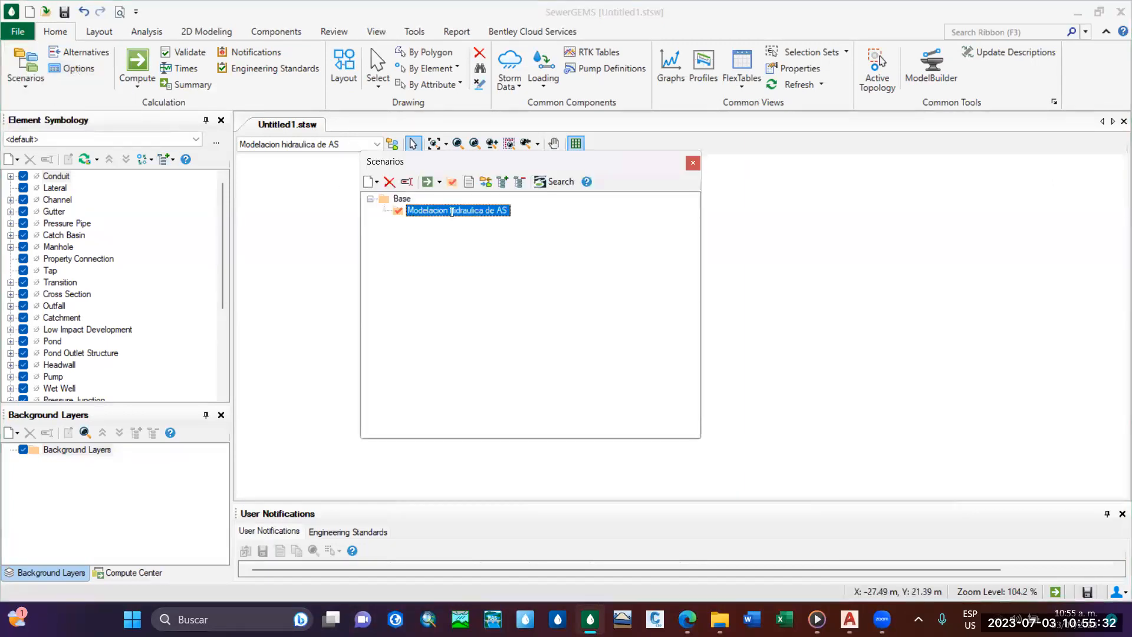
double_click(401, 216)
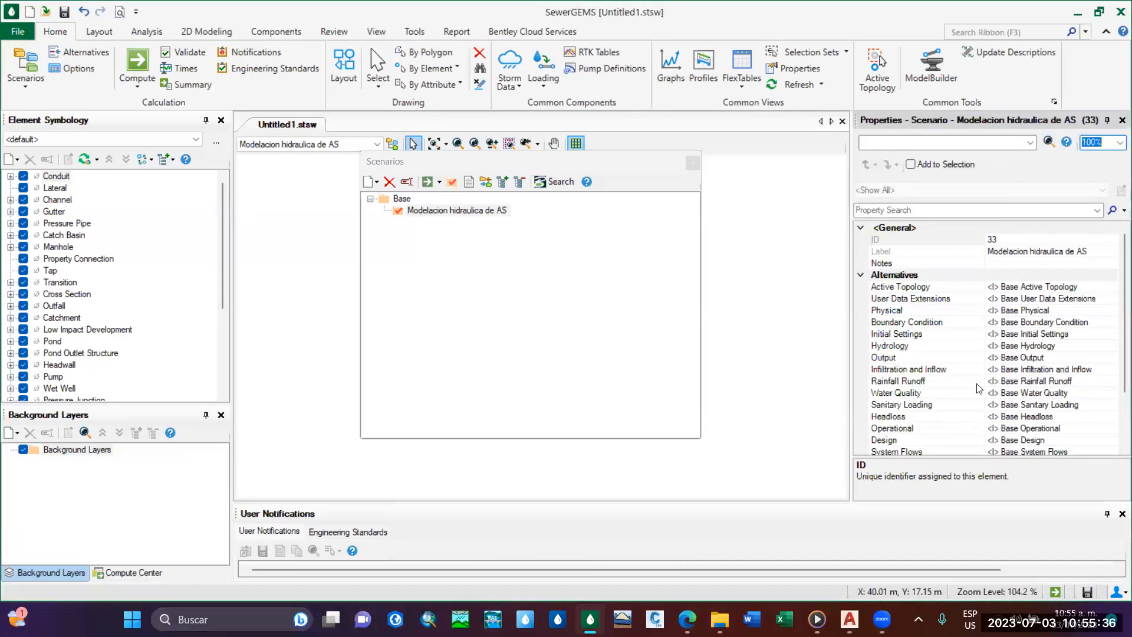
click(503, 215)
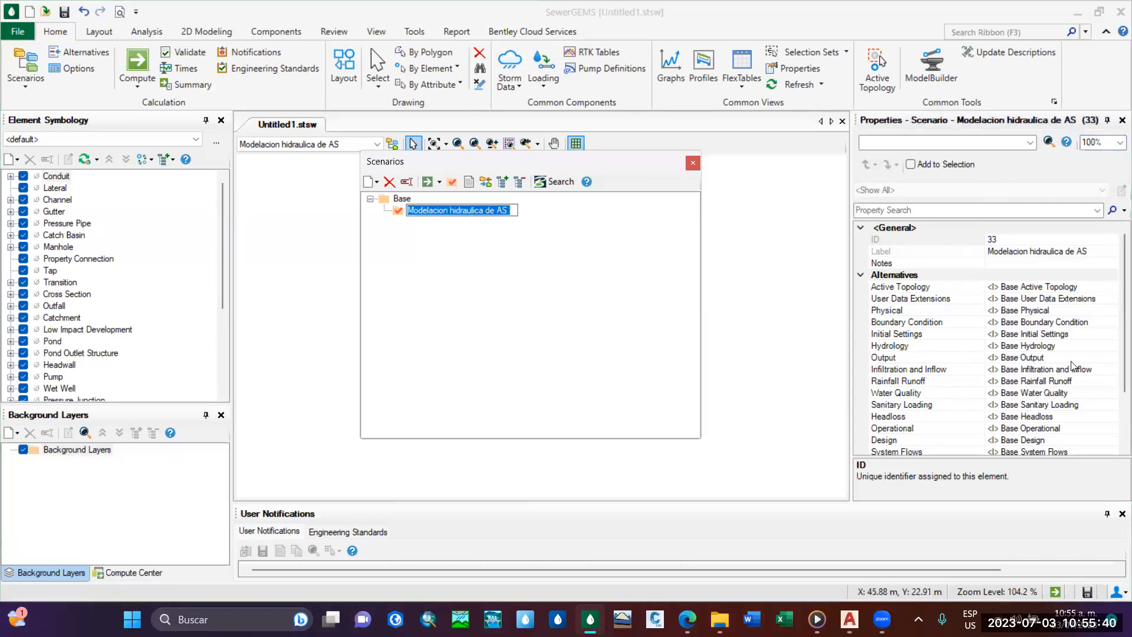
drag(1121, 276, 1114, 363)
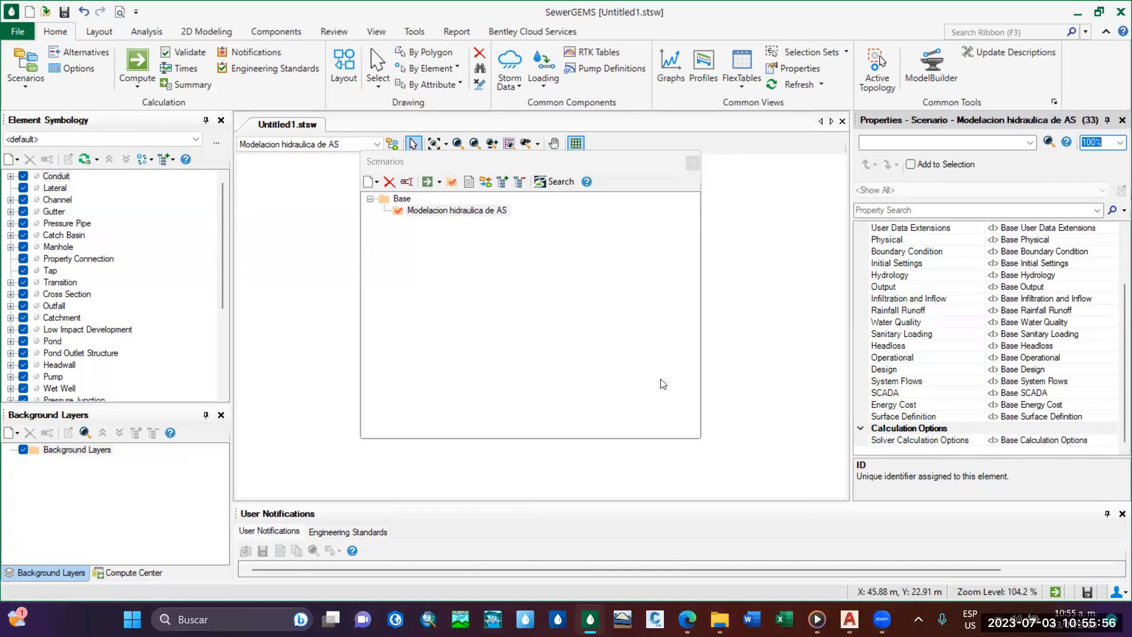
click(693, 164)
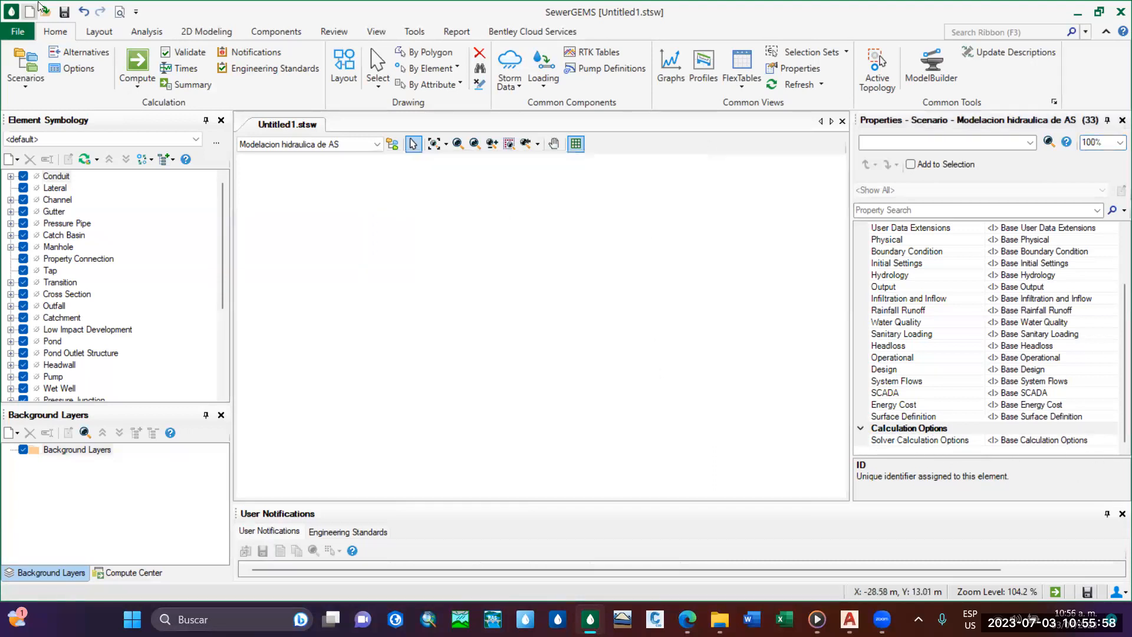
Display the properties of the Modelacion hidraulica de AS calculation options and widen the properties panel so the full names and values fit.
click(70, 68)
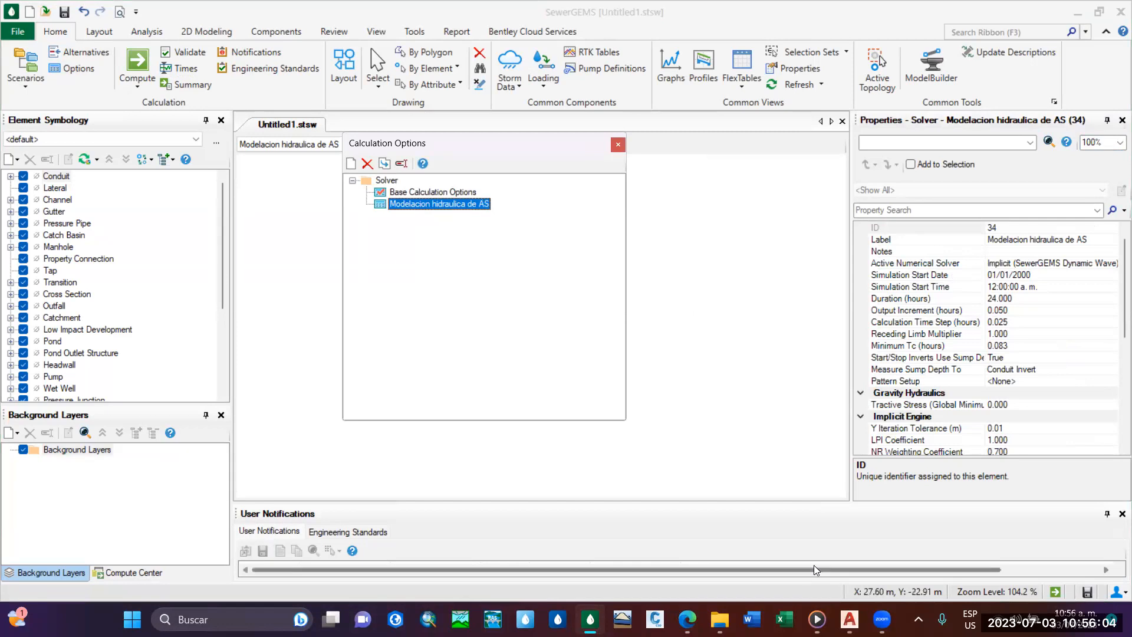
drag(815, 569, 931, 569)
click(396, 206)
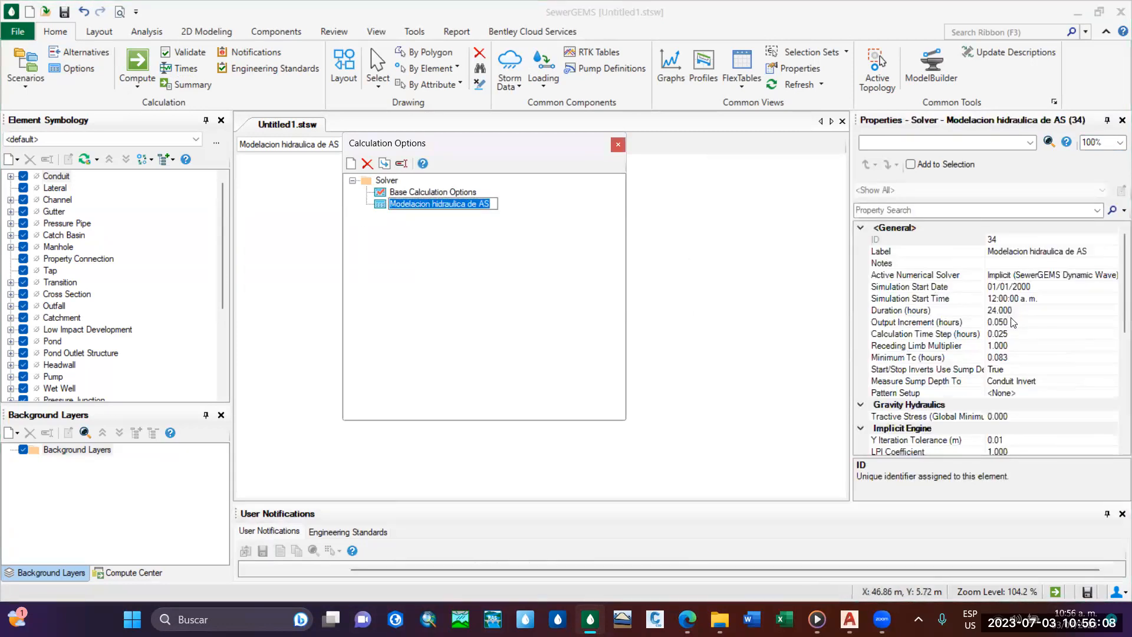
click(969, 568)
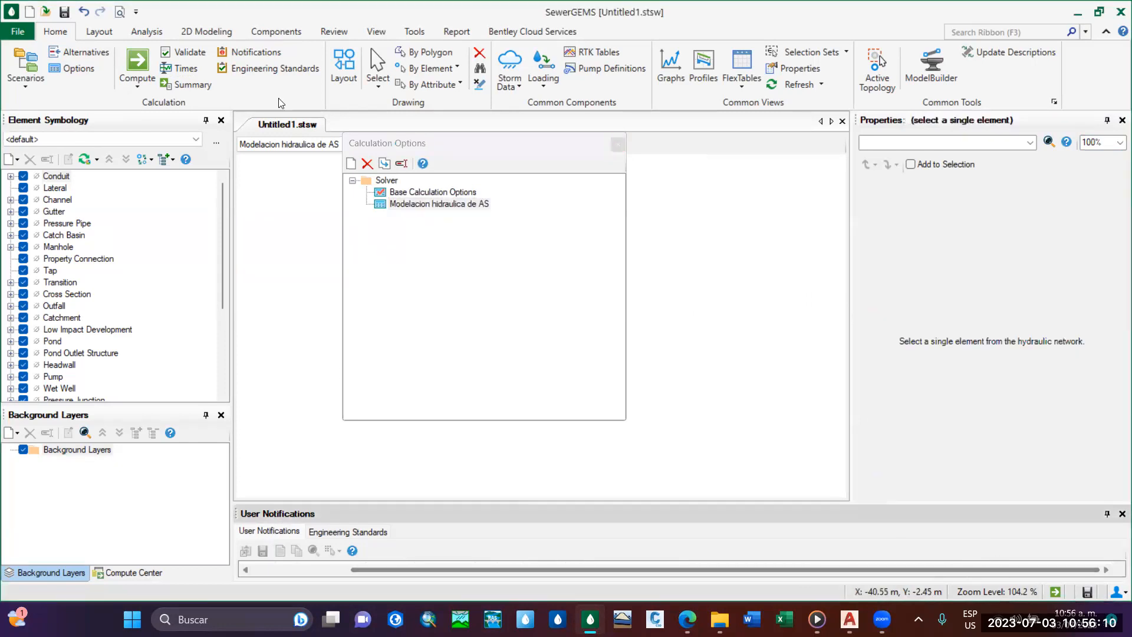
click(474, 204)
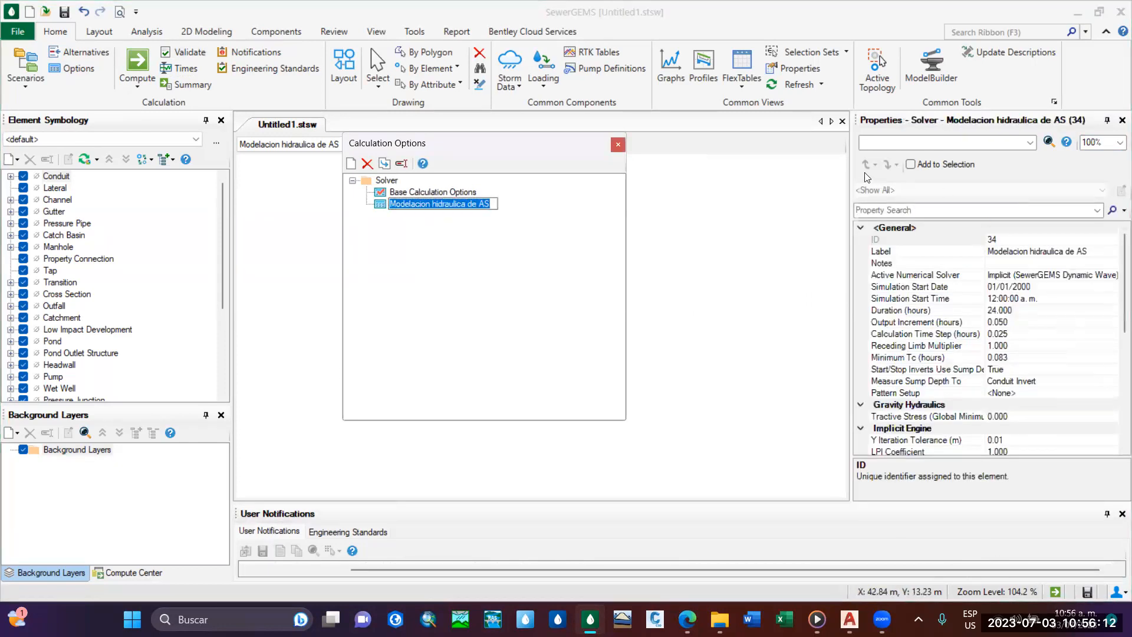
drag(850, 170, 762, 171)
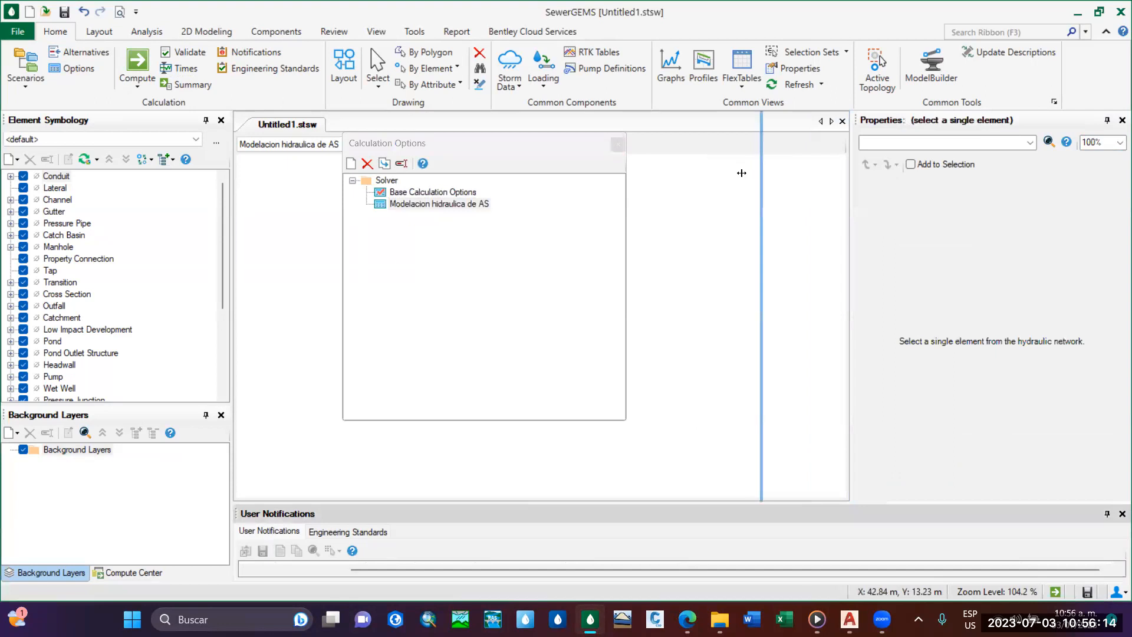
key(F2)
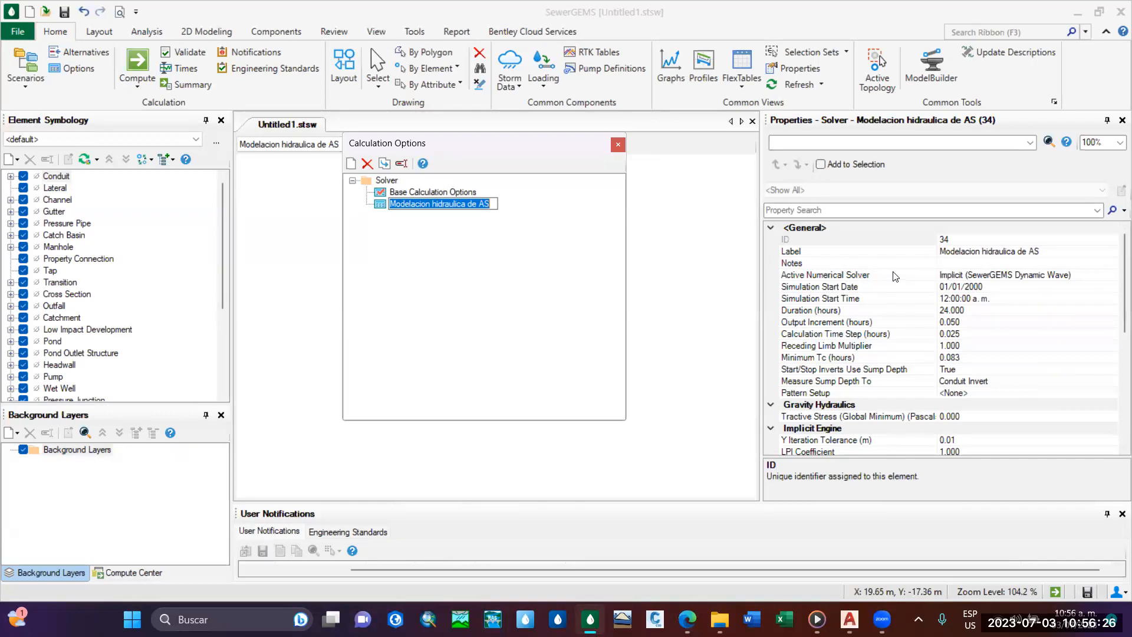
Set the Active Numerical Solver of the Modelacion hidraulica de AS calculation options to GVF-Convex (SewerCAD) and recheck the available solvers.
click(866, 276)
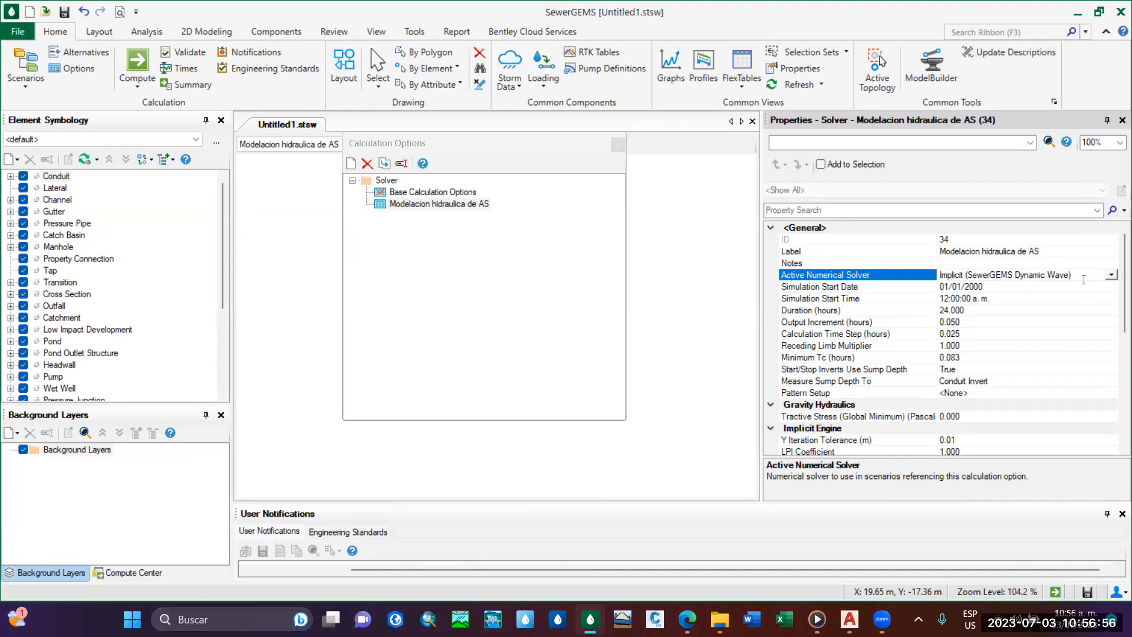
click(1111, 275)
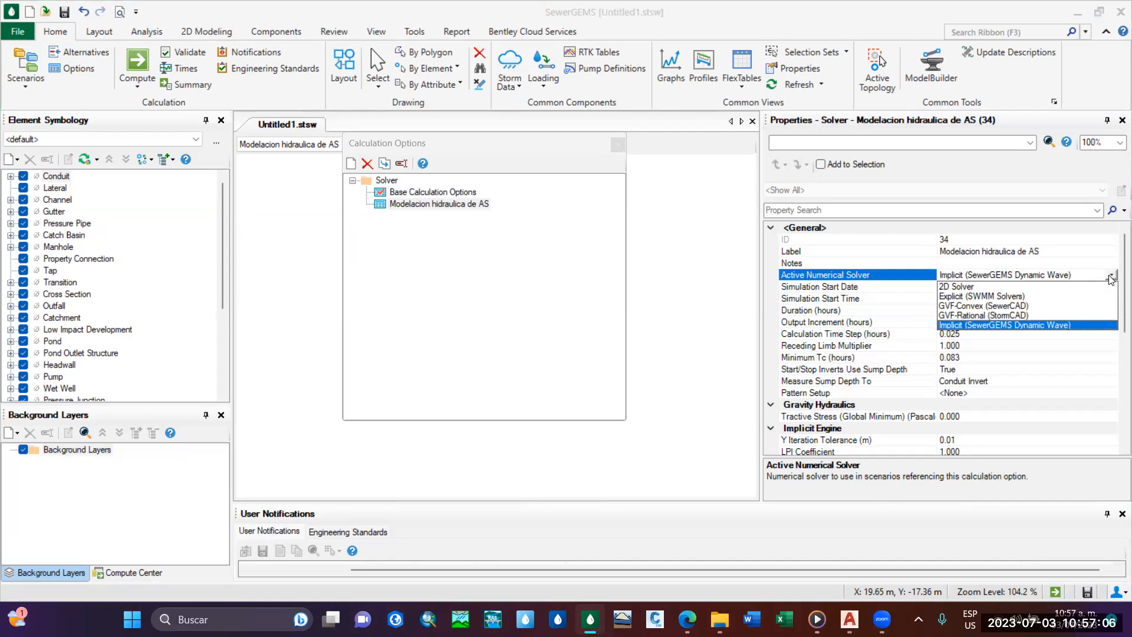
click(1004, 306)
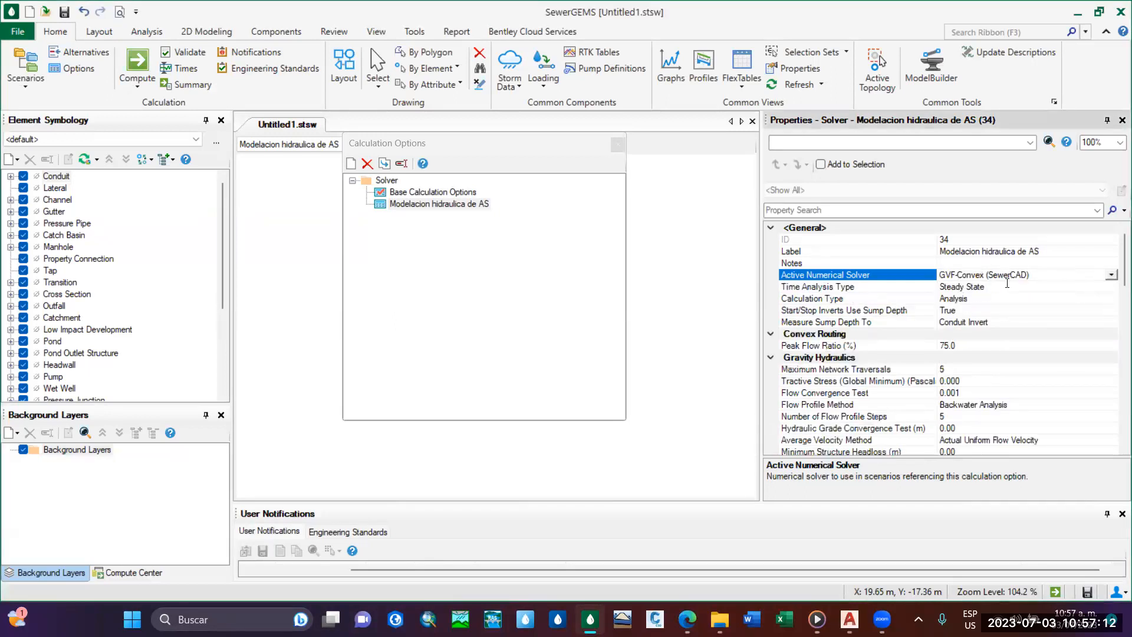
click(1111, 274)
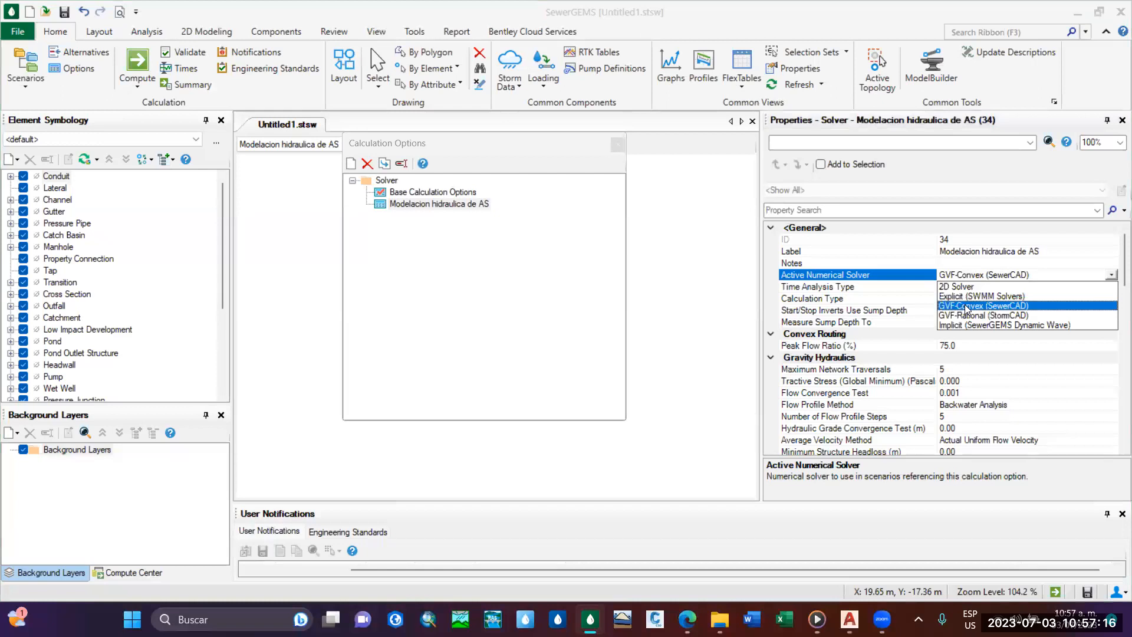
Keep GVF-Convex (SewerCAD) as the Active Numerical Solver and choose Steady State as the Time Analysis Type.
click(981, 306)
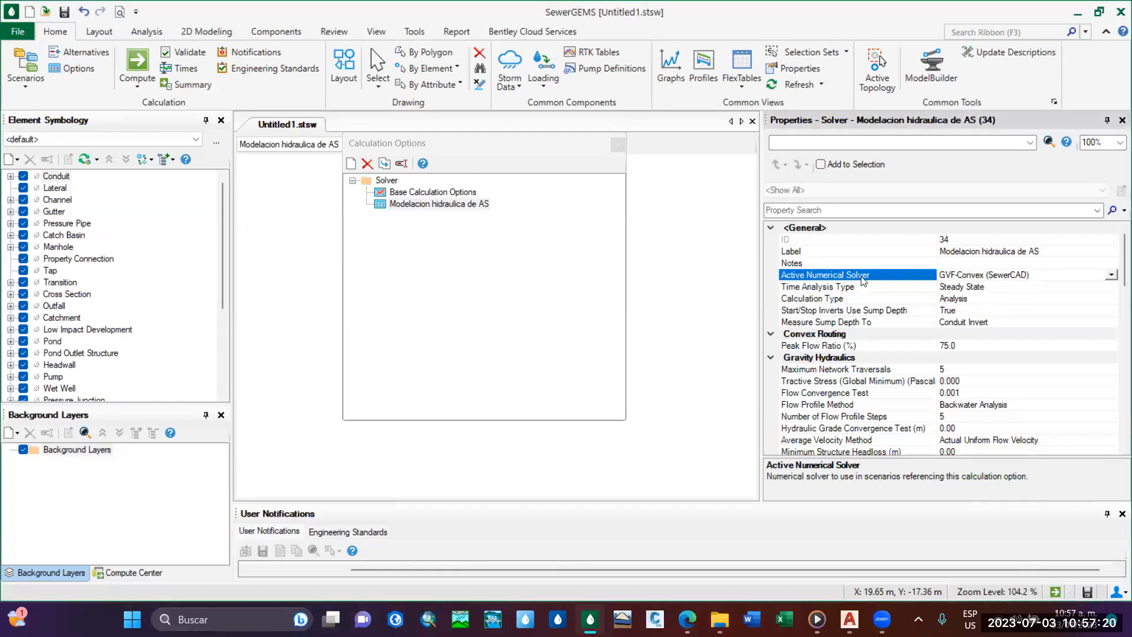
click(970, 289)
click(1110, 288)
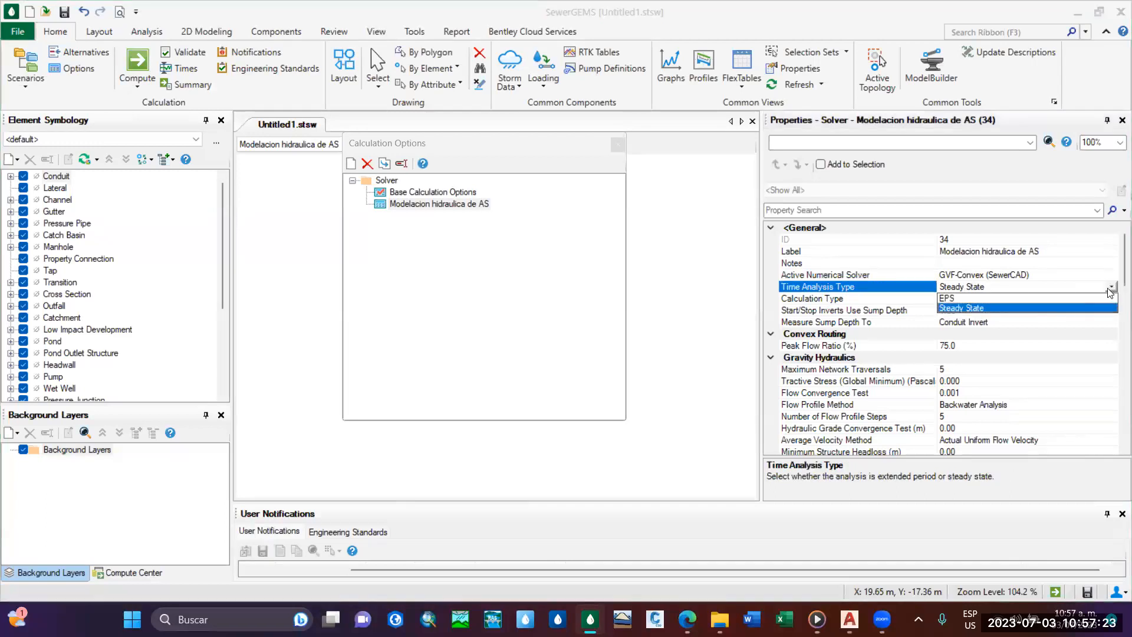
click(956, 310)
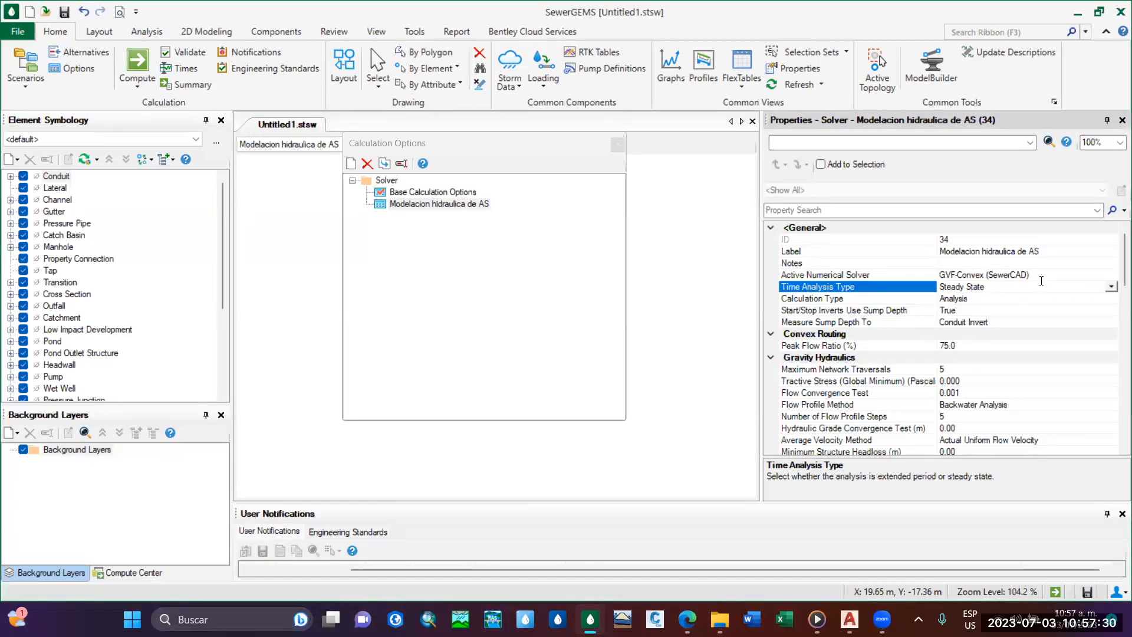
click(1111, 289)
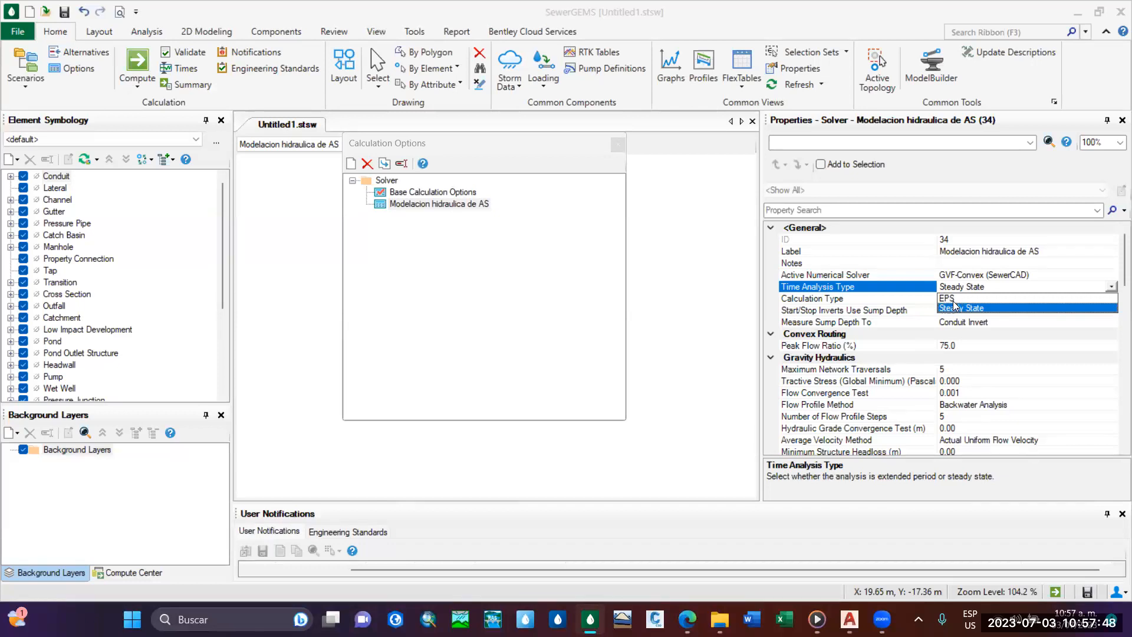
click(1112, 286)
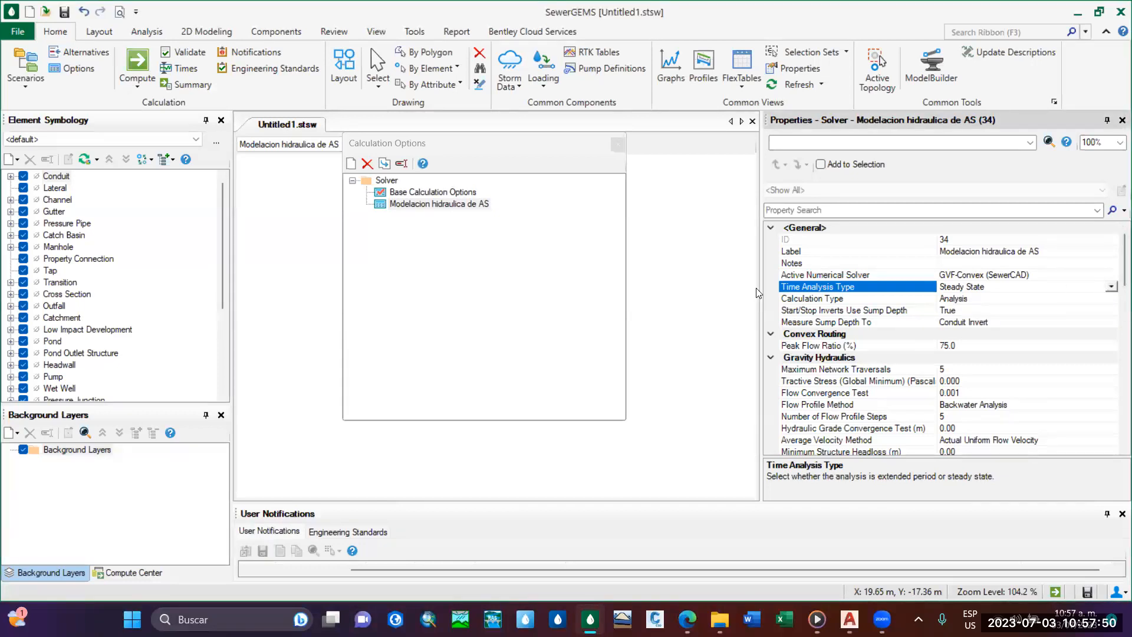
Recheck the options available for the Active Numerical Solver and the Time Analysis Type without changing them.
scroll(1055, 246, down, 1)
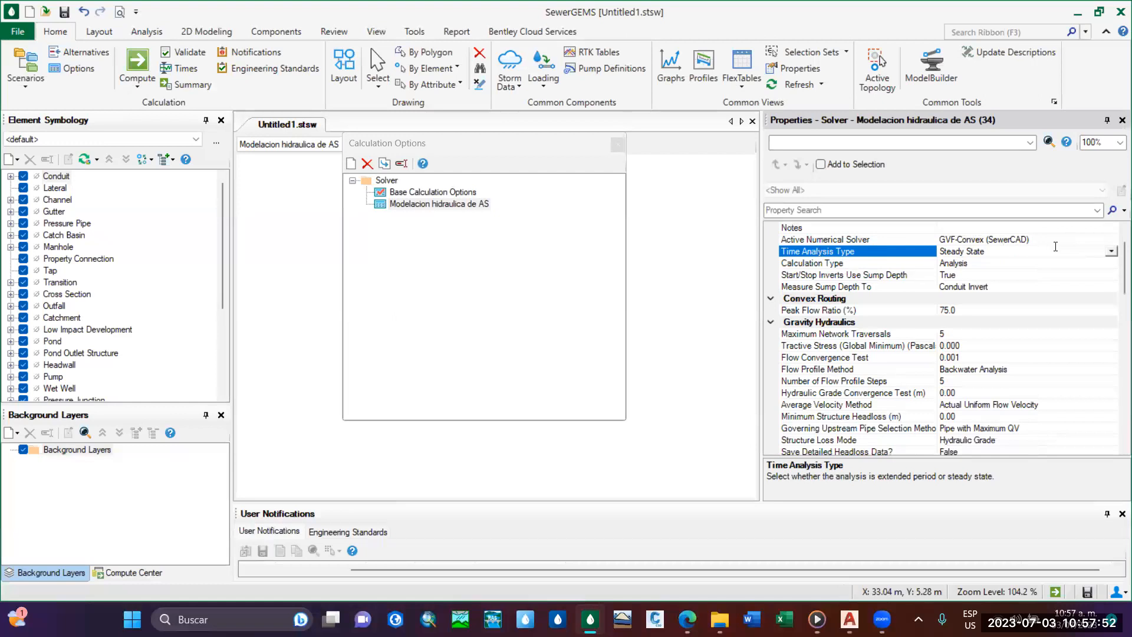
click(1058, 240)
click(1111, 240)
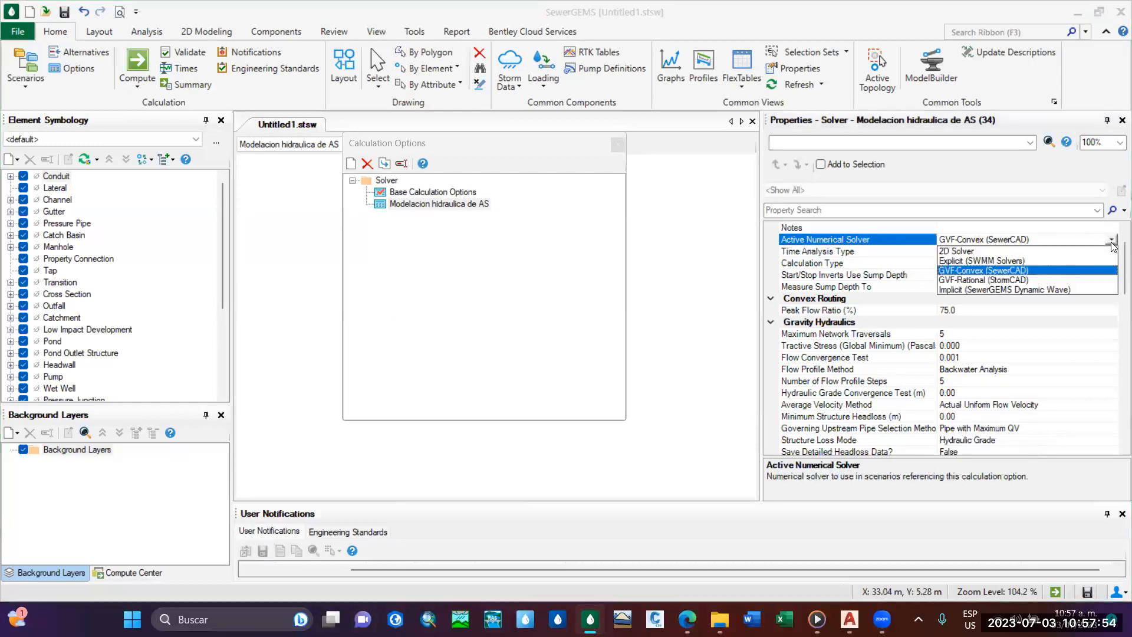
click(1112, 246)
click(1113, 252)
click(1112, 252)
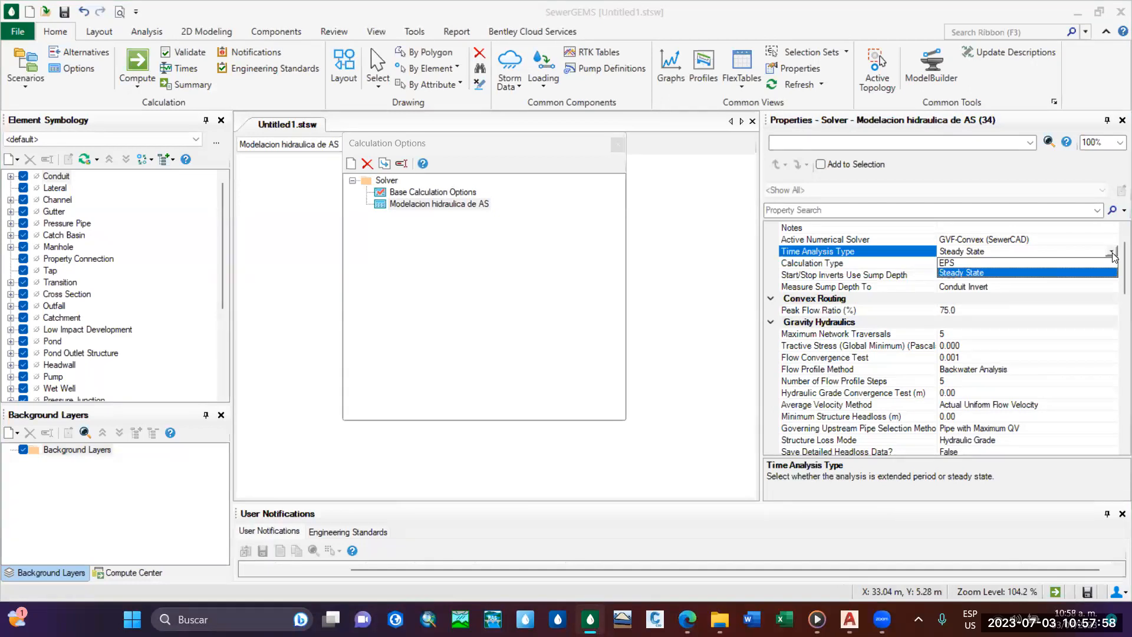
click(1113, 253)
Widen the property name column and open the units and formatting settings of Tractive Stress (Global Minimum) under Gravity Hydraulics.
scroll(1115, 286, down, 2)
scroll(1116, 285, up, 1)
scroll(1115, 285, down, 2)
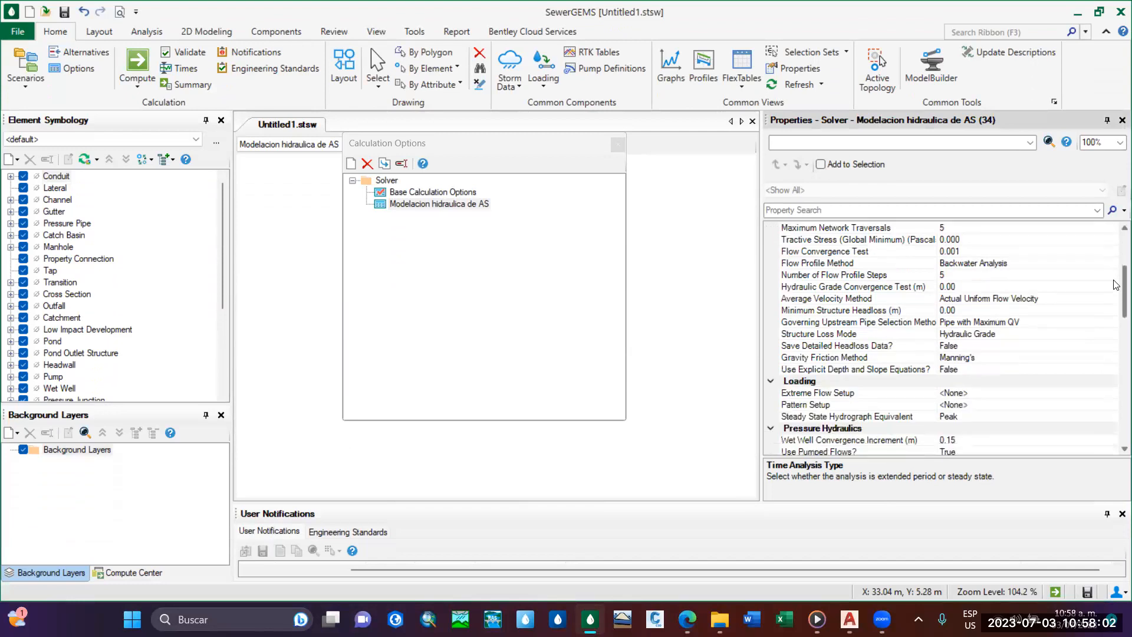
scroll(1115, 286, up, 1)
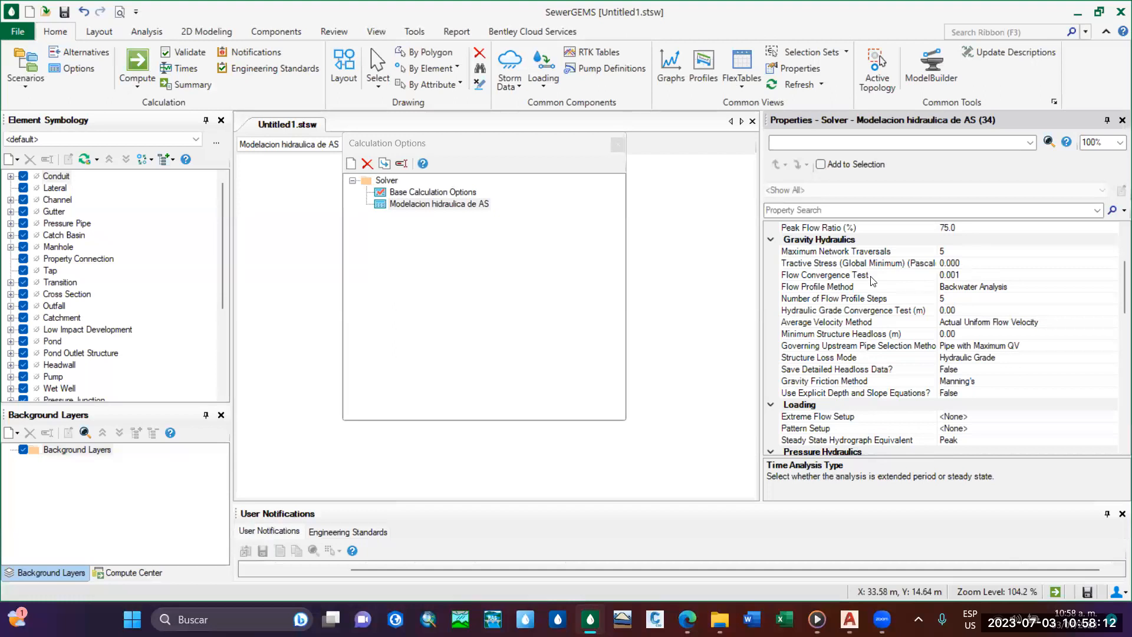
drag(938, 257, 954, 254)
click(827, 265)
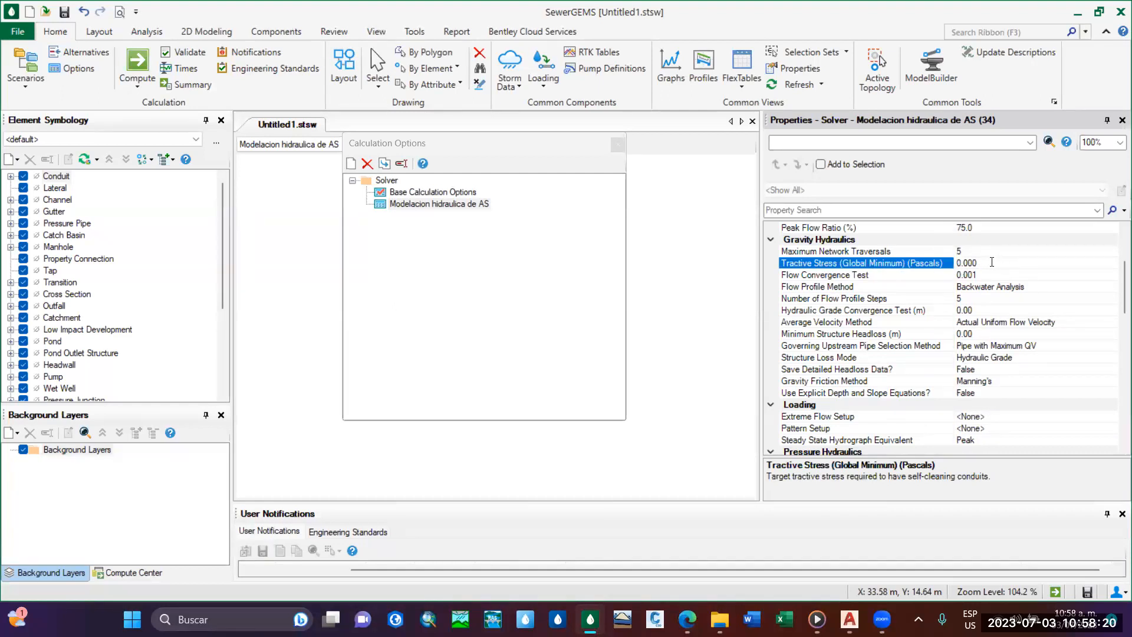
right_click(924, 265)
right_click(908, 265)
click(881, 267)
right_click(882, 266)
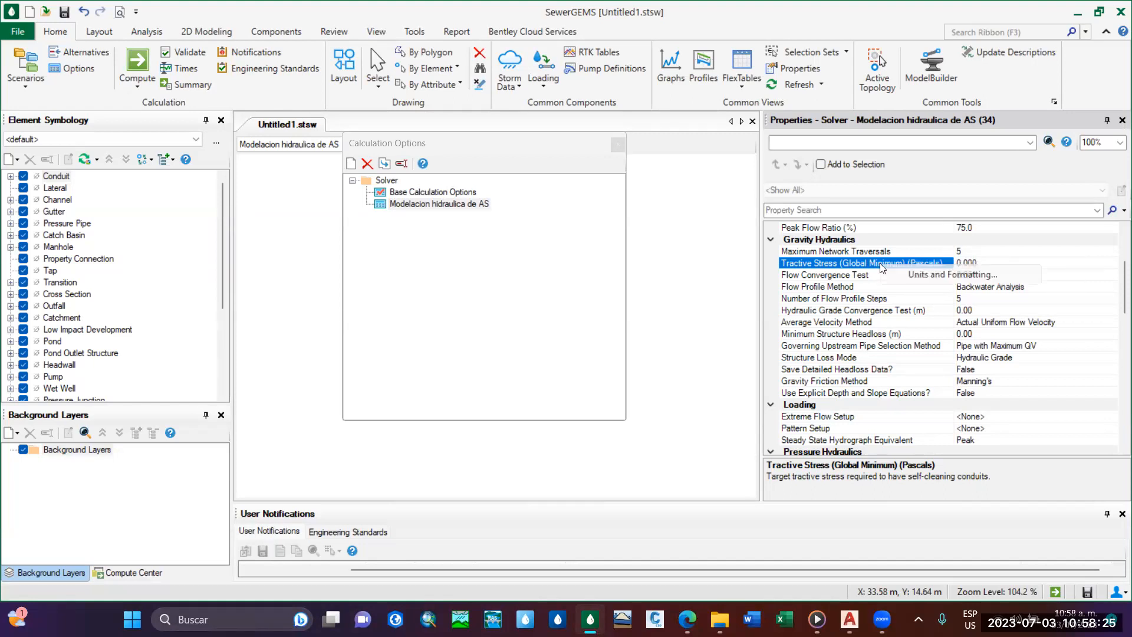
click(942, 275)
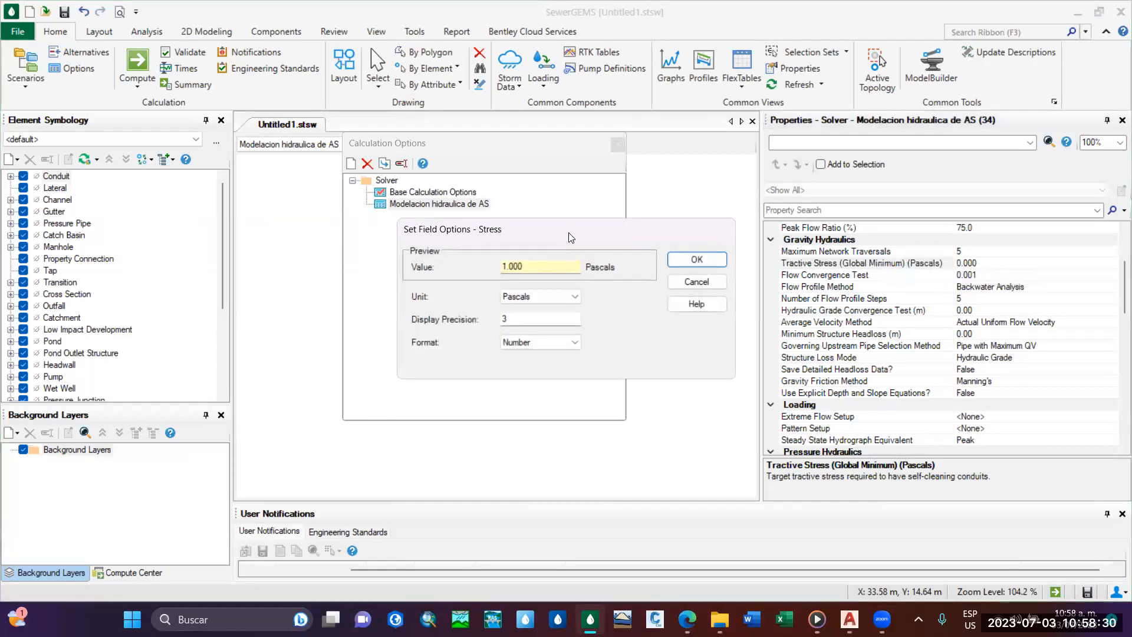
Examine the units available in the stress field options and accept the settings with Pascals as the unit.
drag(569, 237, 609, 128)
click(601, 188)
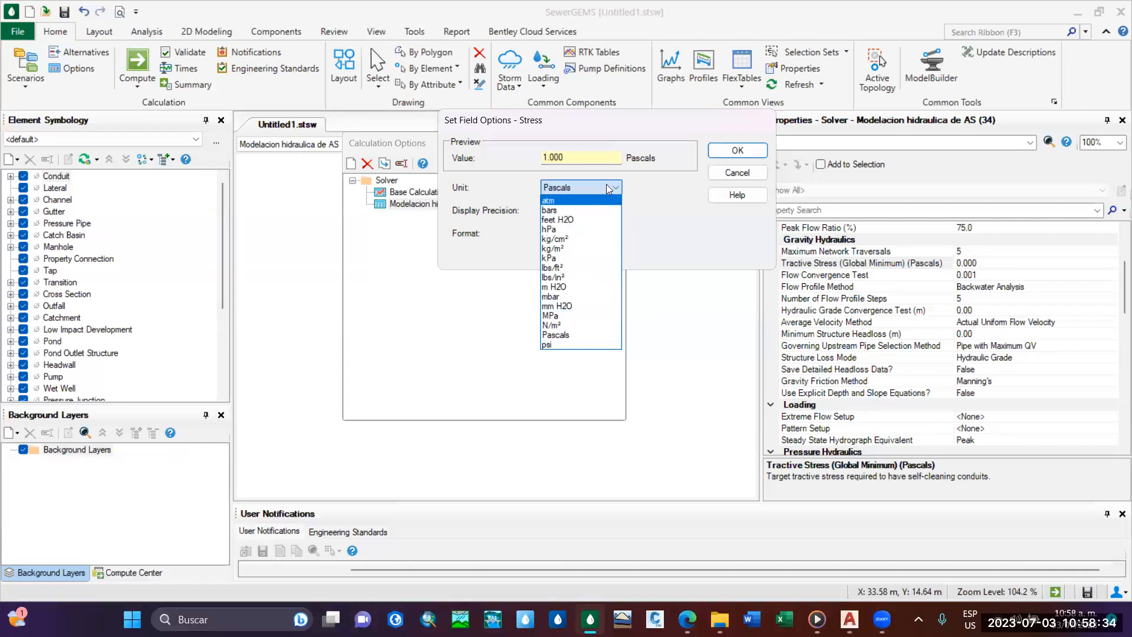
click(611, 188)
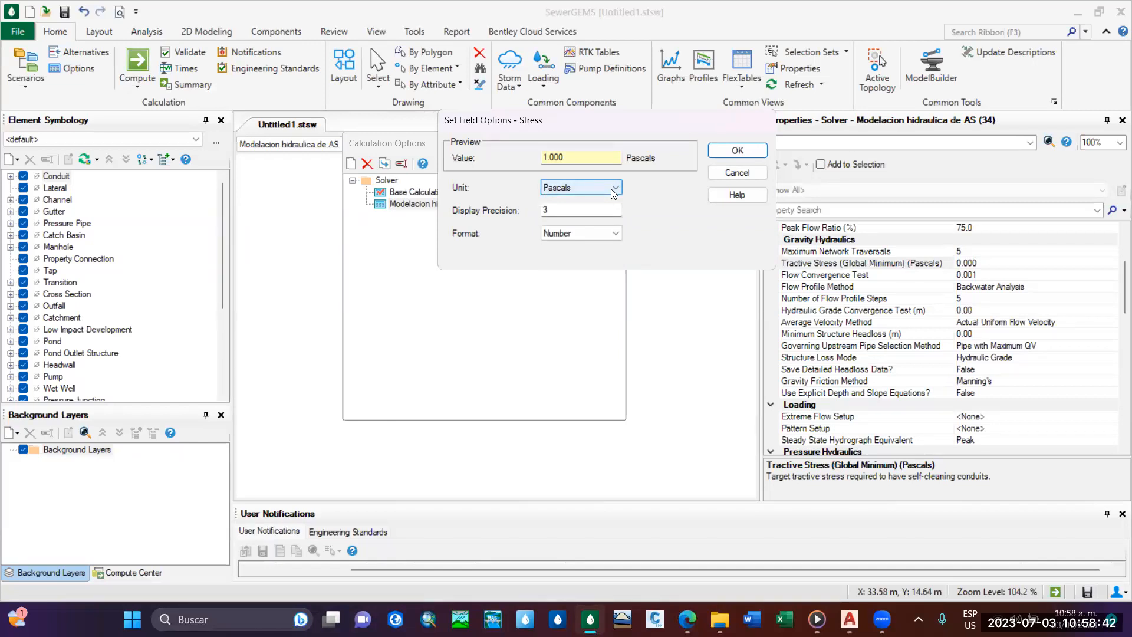
click(611, 188)
click(610, 188)
click(610, 188)
click(610, 188)
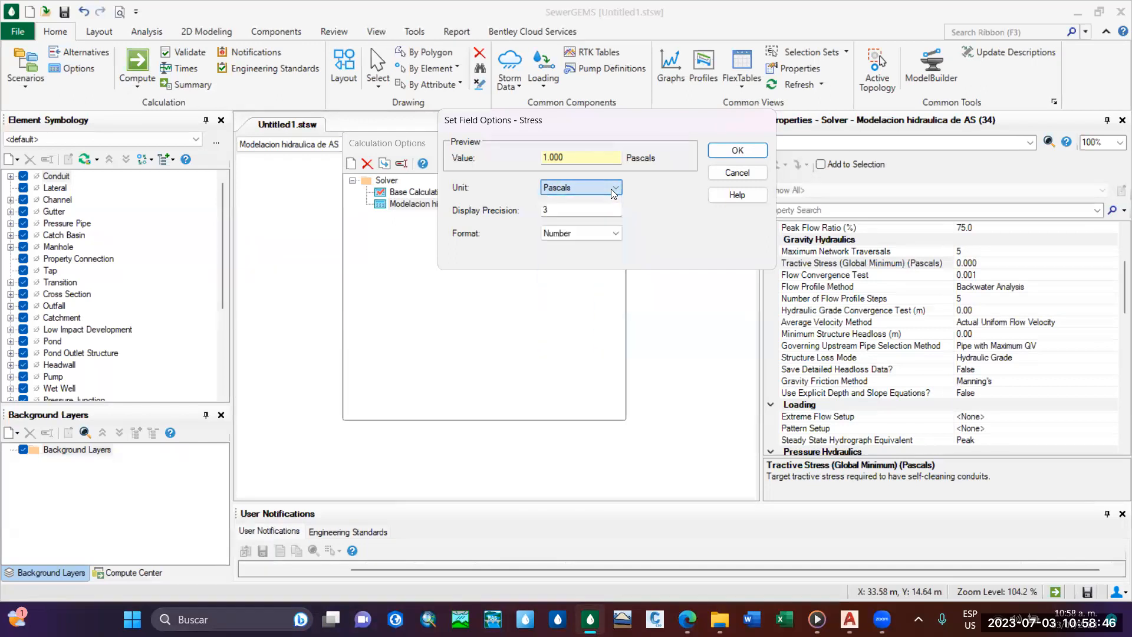
click(726, 151)
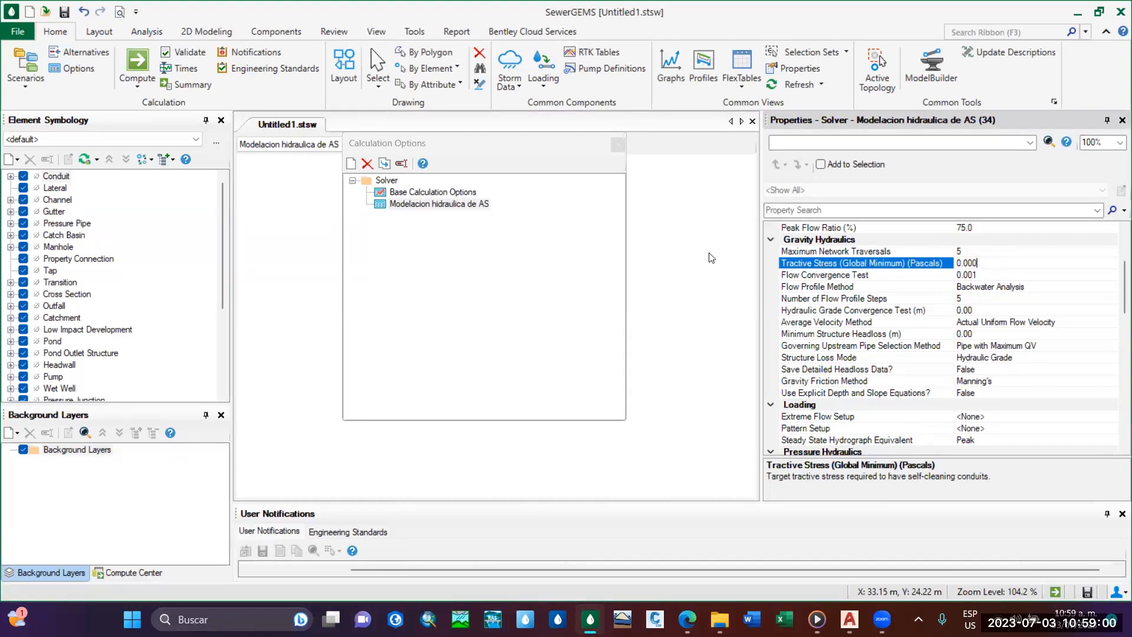
Close the Calculation Options manager and set Tractive Stress (Global Minimum) to 1 Pascal.
click(617, 145)
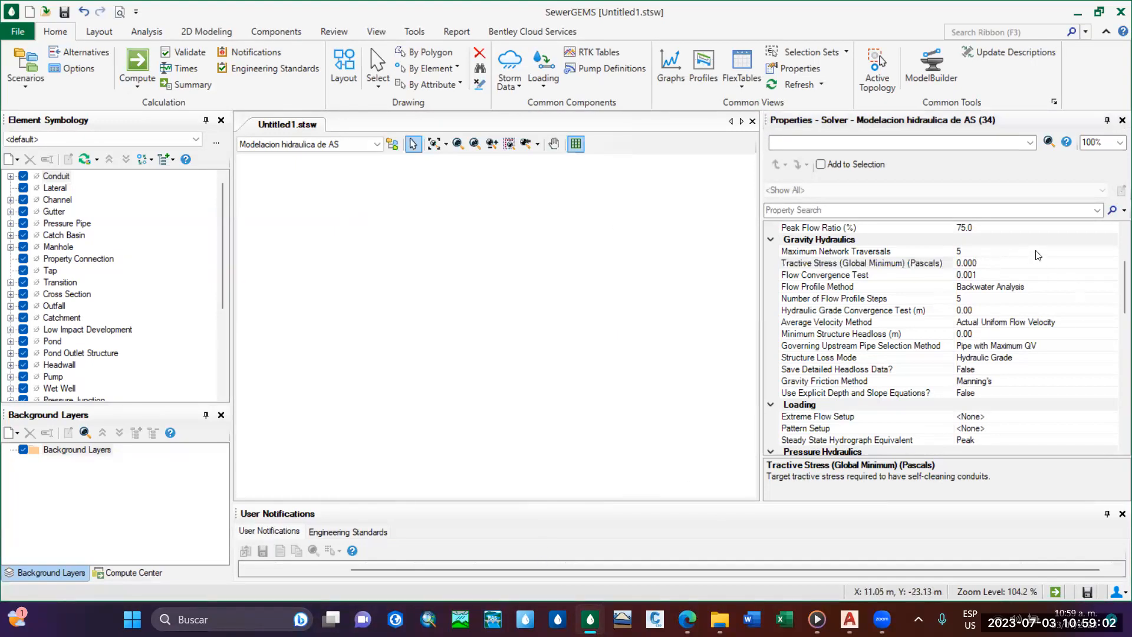
click(995, 262)
key(BackSpace)
key(BackSpace)
key(BackSpace)
key(BackSpace)
key(BackSpace)
text(1)
key(Return)
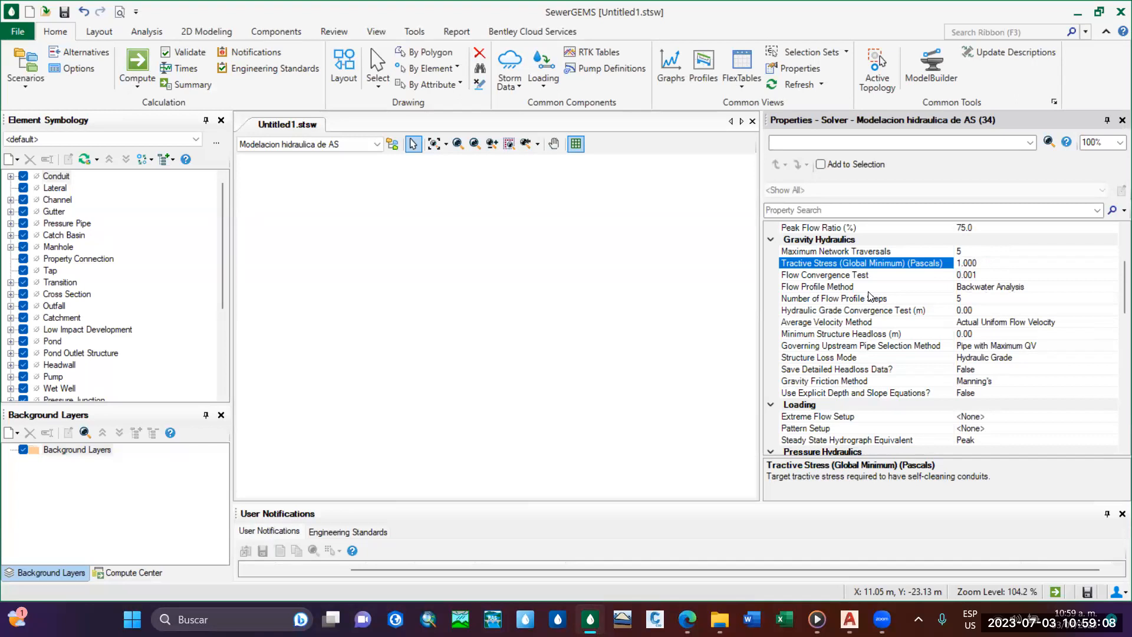
Review the Gravity Hydraulics properties and examine the methods available for the Gravity Friction Method, keeping Manning's.
scroll(1115, 289, down, 2)
scroll(1115, 283, up, 2)
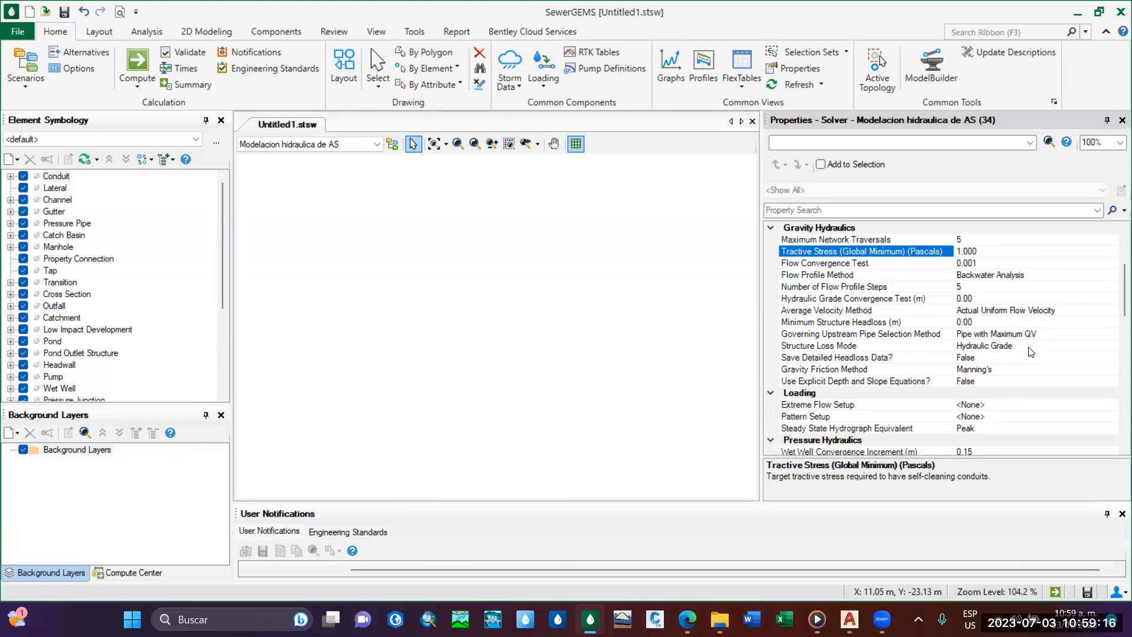
scroll(1114, 304, down, 2)
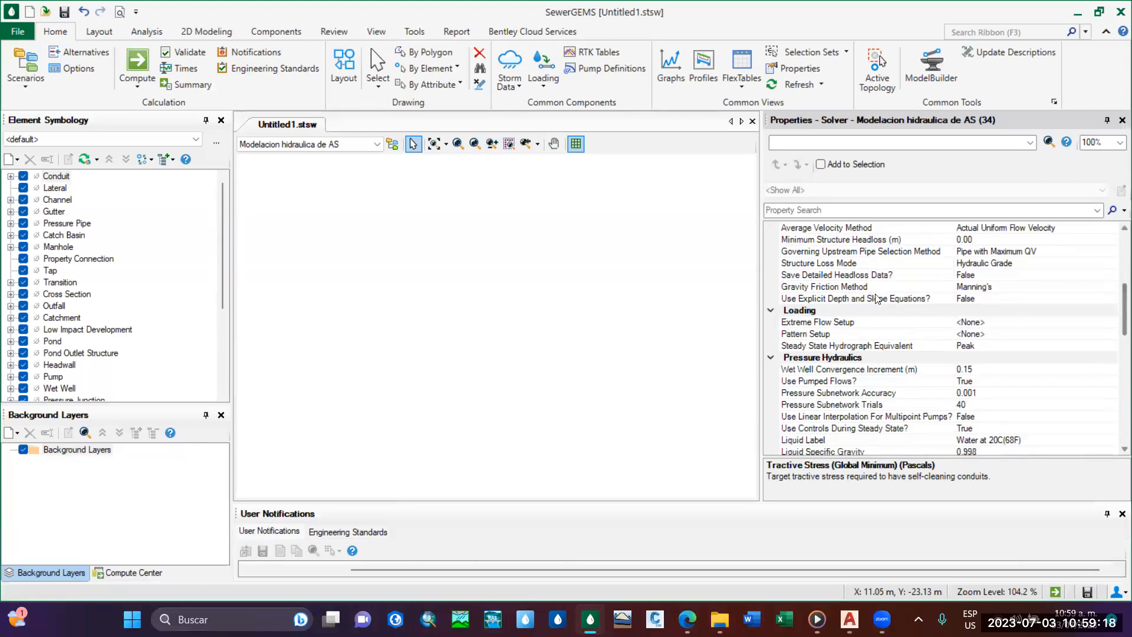
click(838, 289)
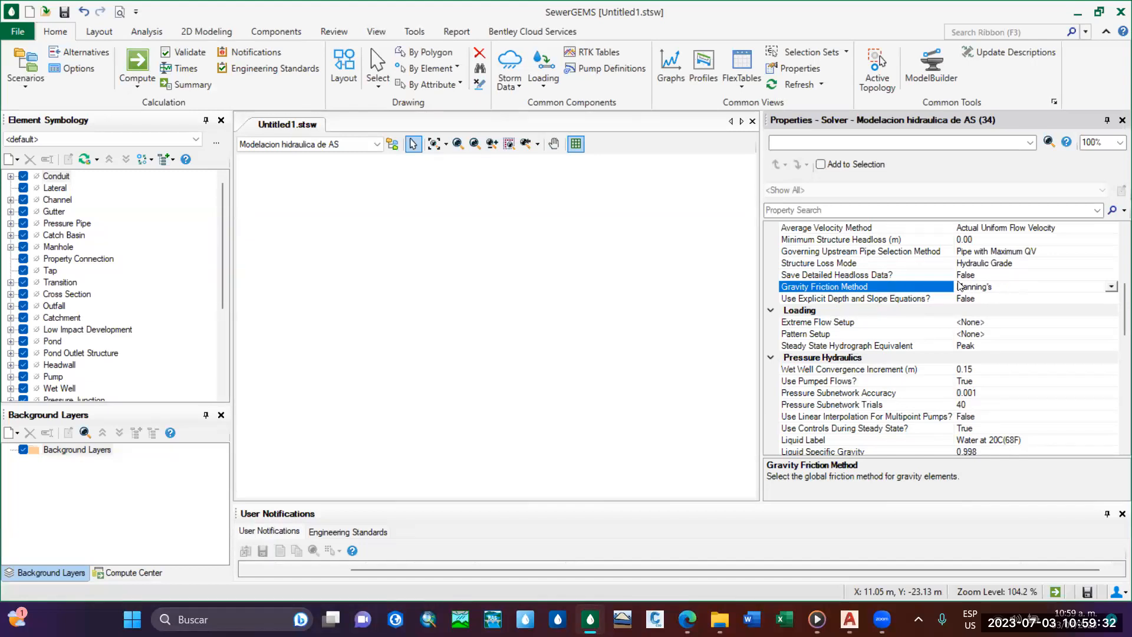
click(1005, 286)
click(1112, 287)
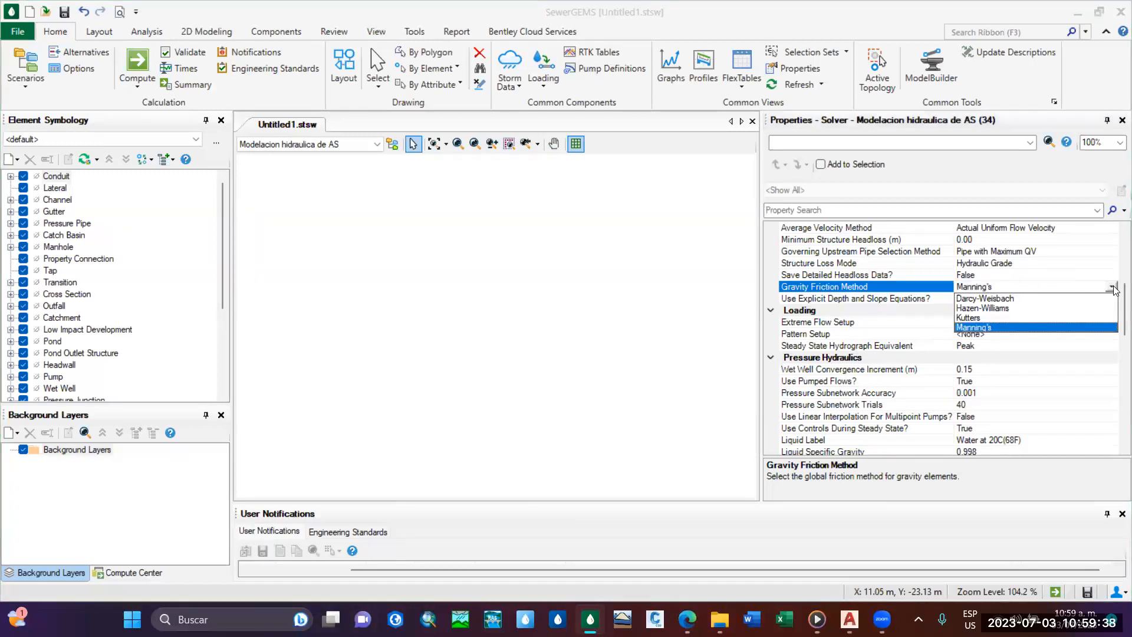
click(1111, 288)
scroll(863, 292, up, 1)
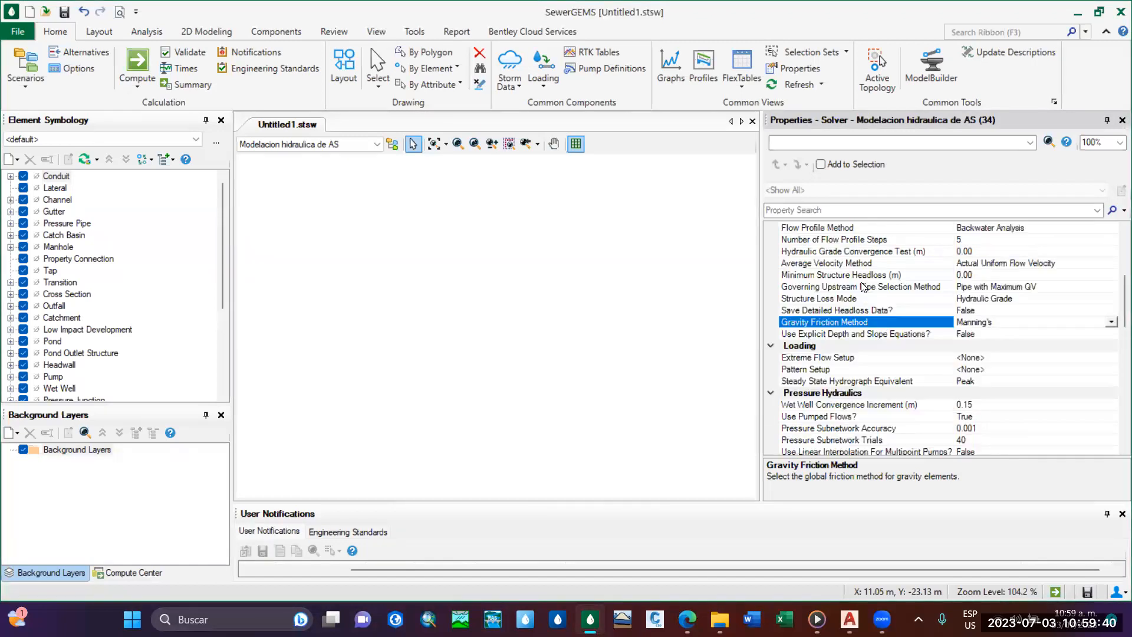
scroll(862, 277, up, 2)
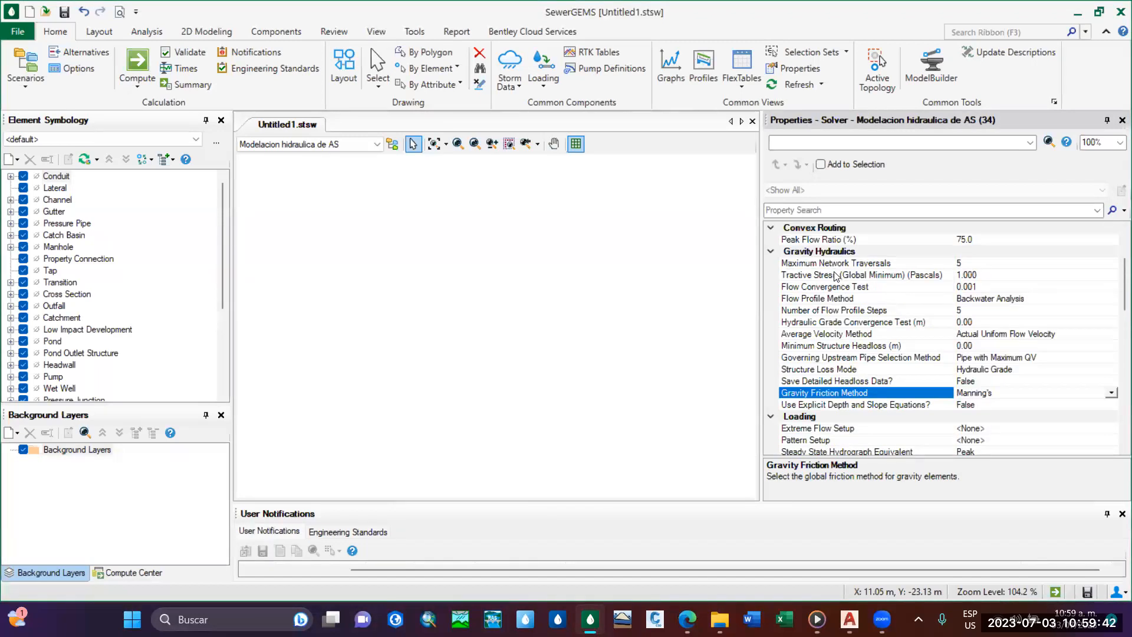
scroll(835, 276, down, 2)
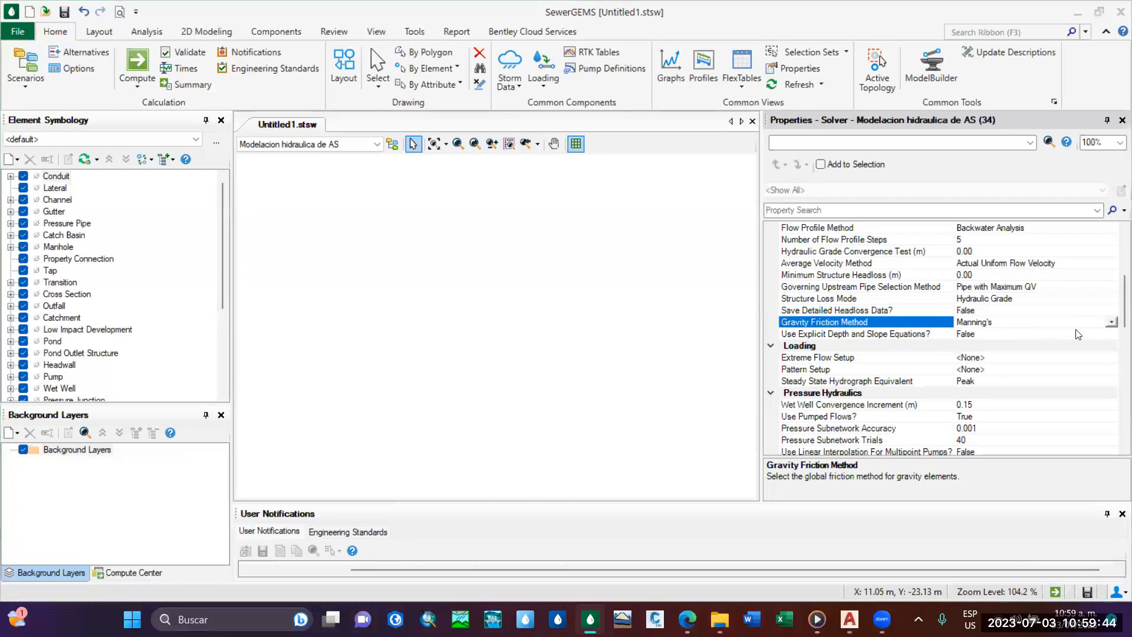
click(1111, 323)
click(1109, 323)
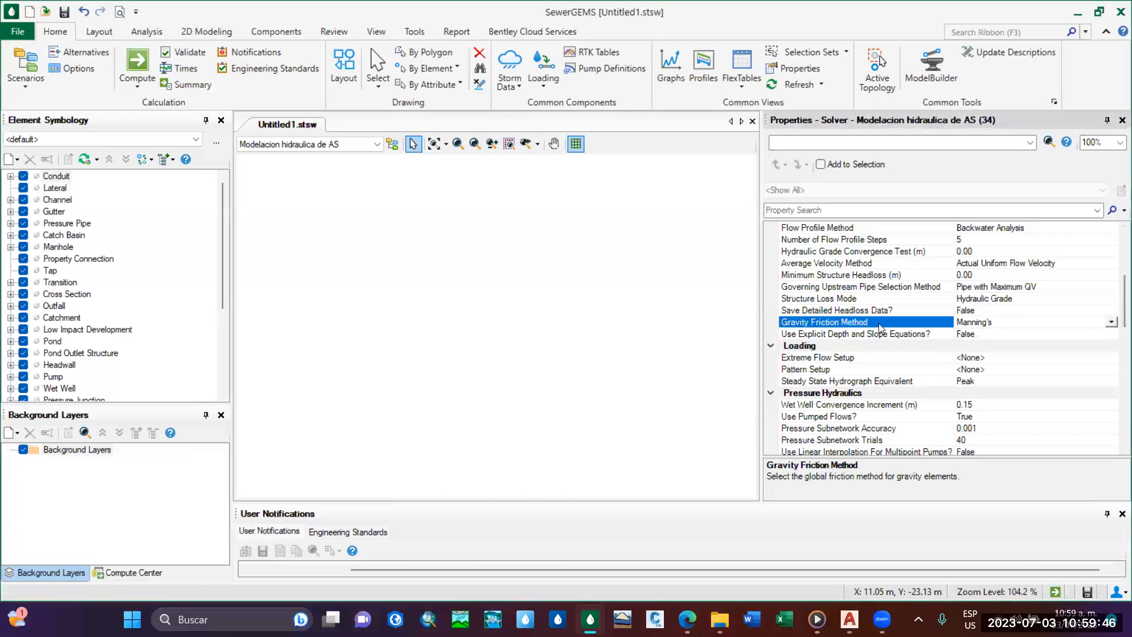
Review the Pressure Hydraulics properties, examining the liquid label, liquid specific gravity and minimum possible pressure, with the name column widened to fit.
scroll(884, 328, down, 1)
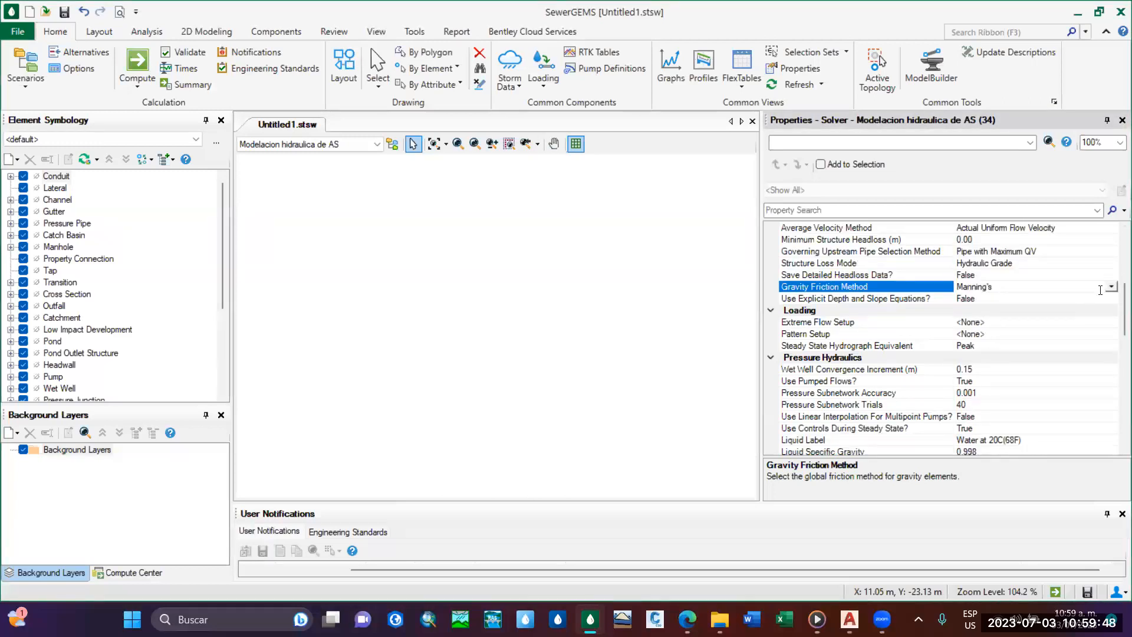
scroll(1100, 290, down, 3)
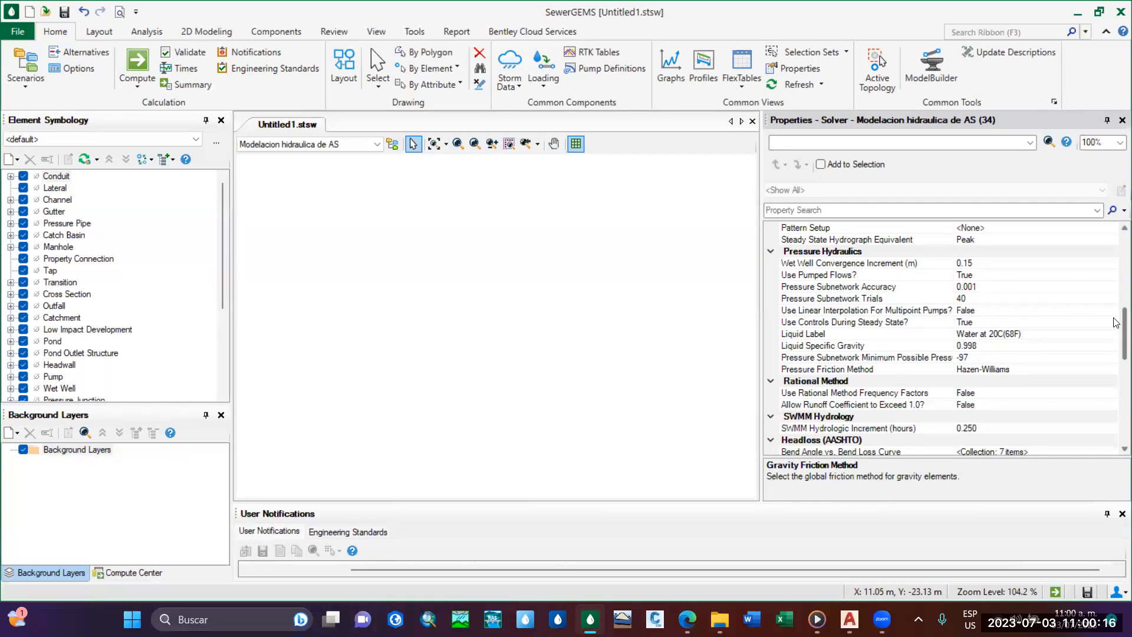
scroll(1061, 307, down, 2)
scroll(981, 318, up, 3)
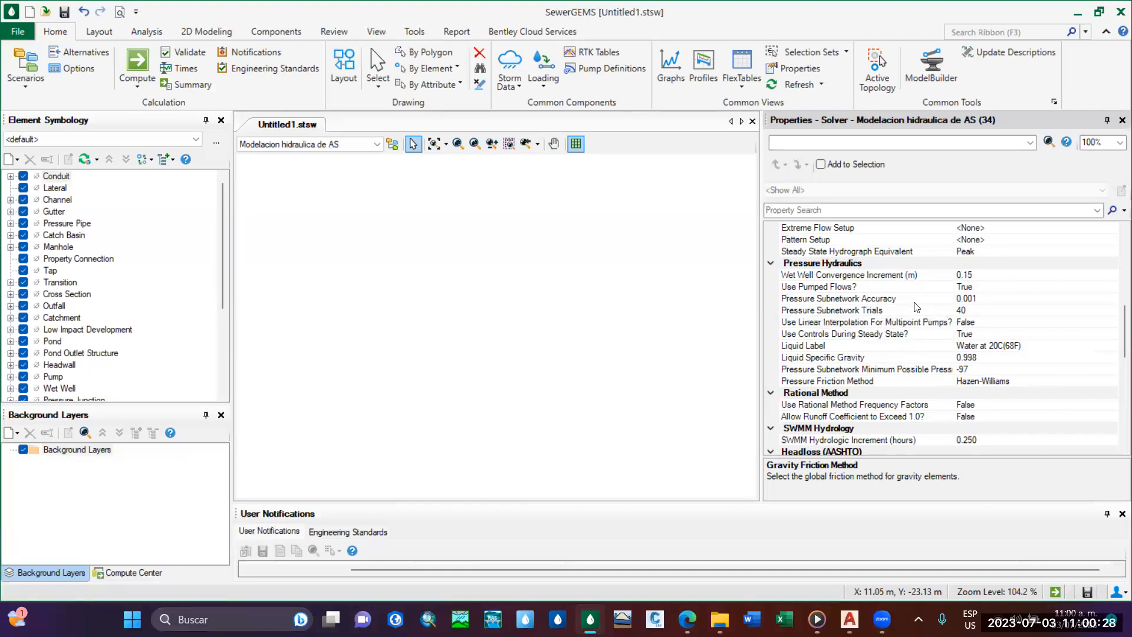
scroll(1031, 331, down, 1)
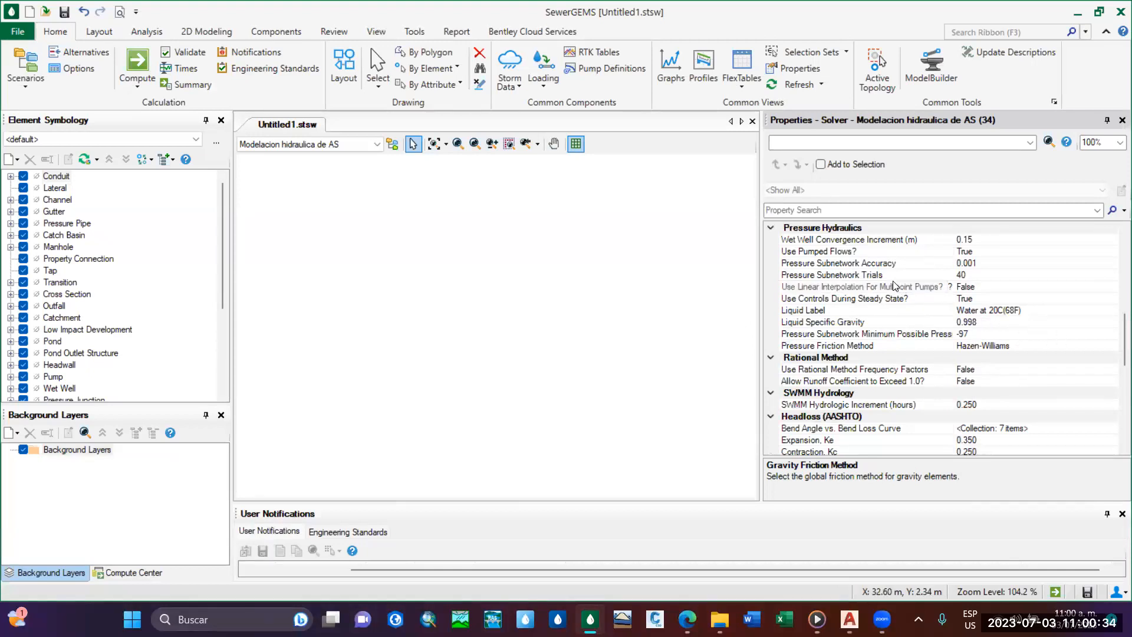
click(1019, 310)
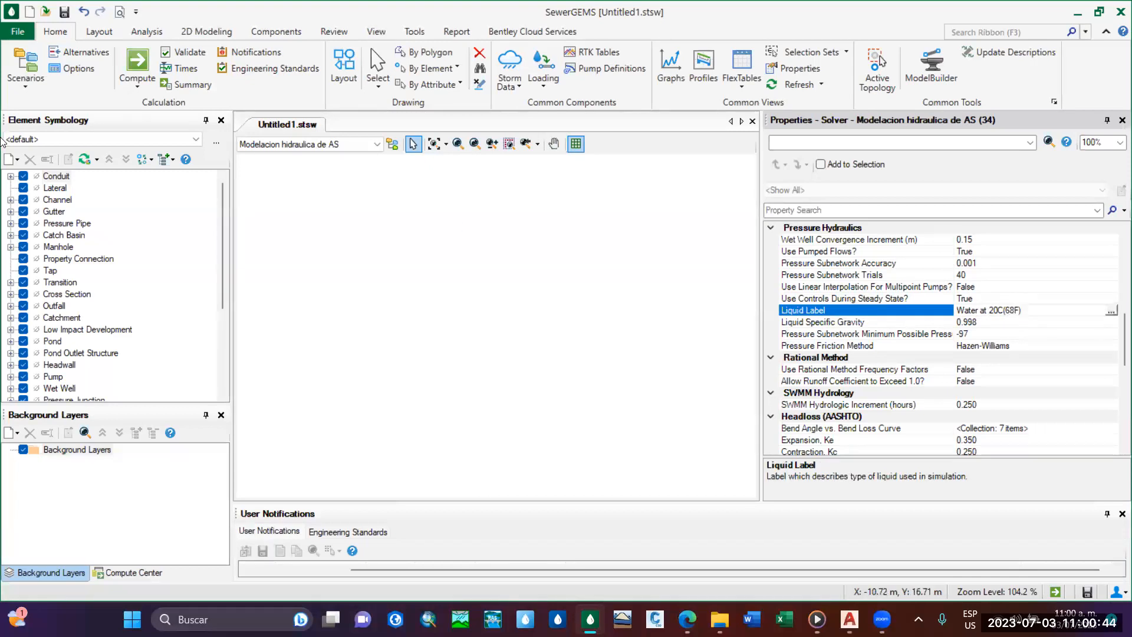
click(990, 322)
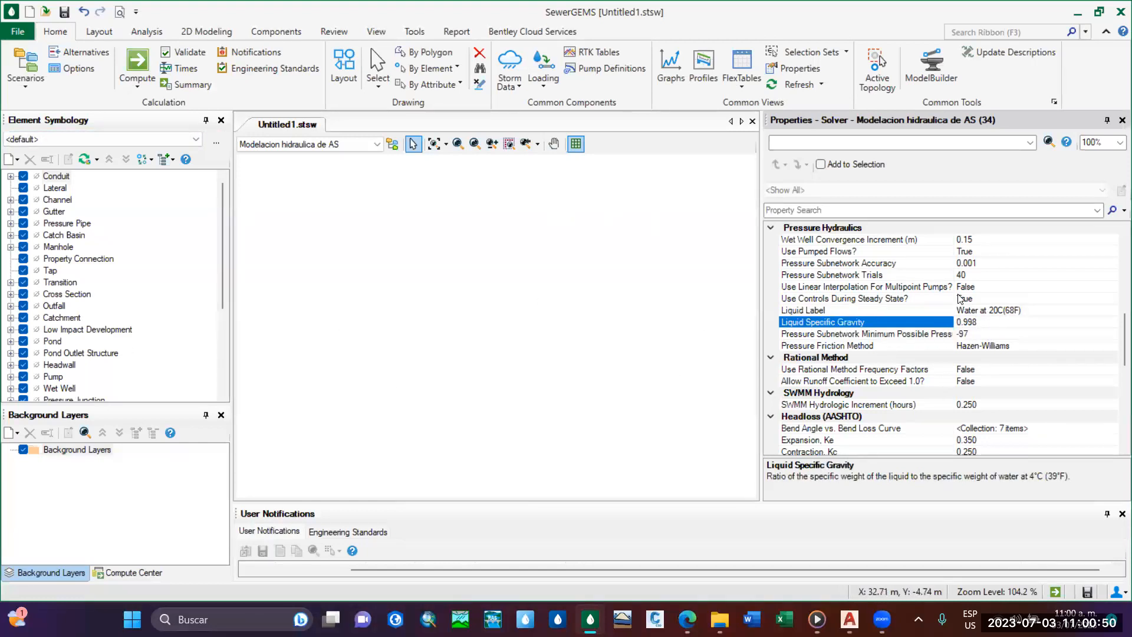
drag(954, 297, 1001, 339)
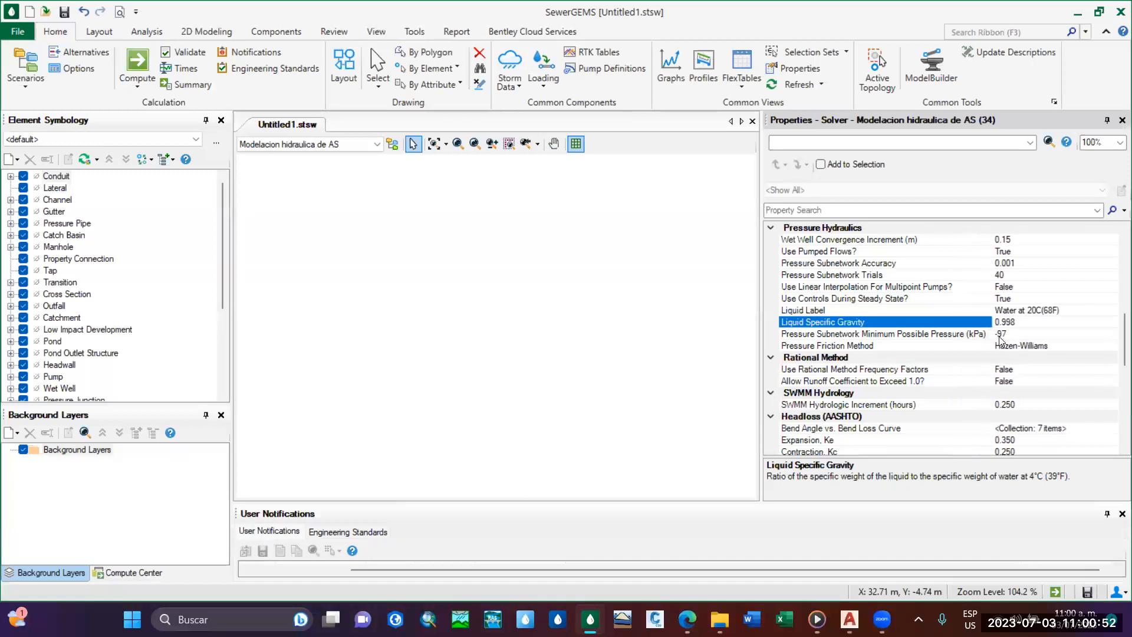
click(1008, 334)
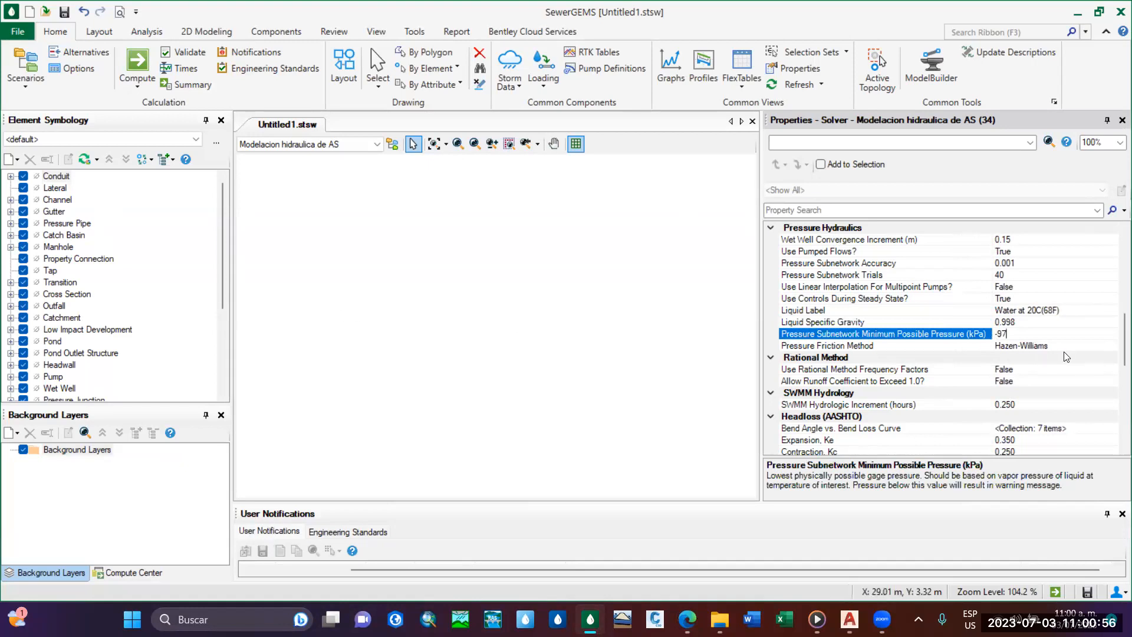
Examine the options available for the Pressure Friction Method in Pressure Hydraulics, keeping Hazen-Williams.
click(1022, 345)
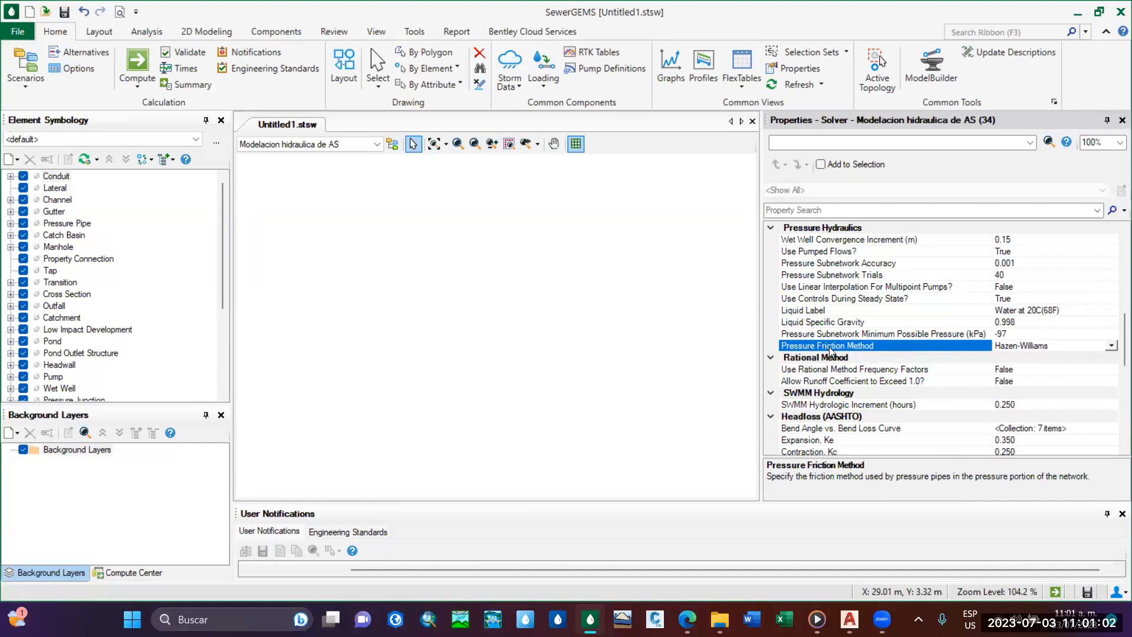
click(1111, 347)
click(1111, 348)
click(1110, 346)
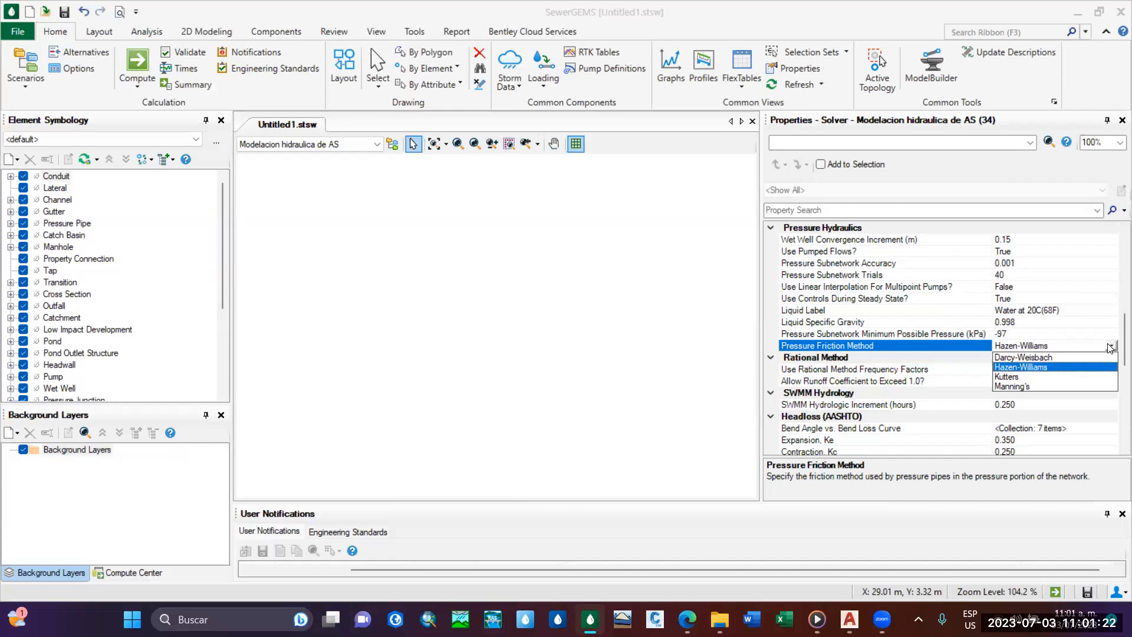
click(1111, 346)
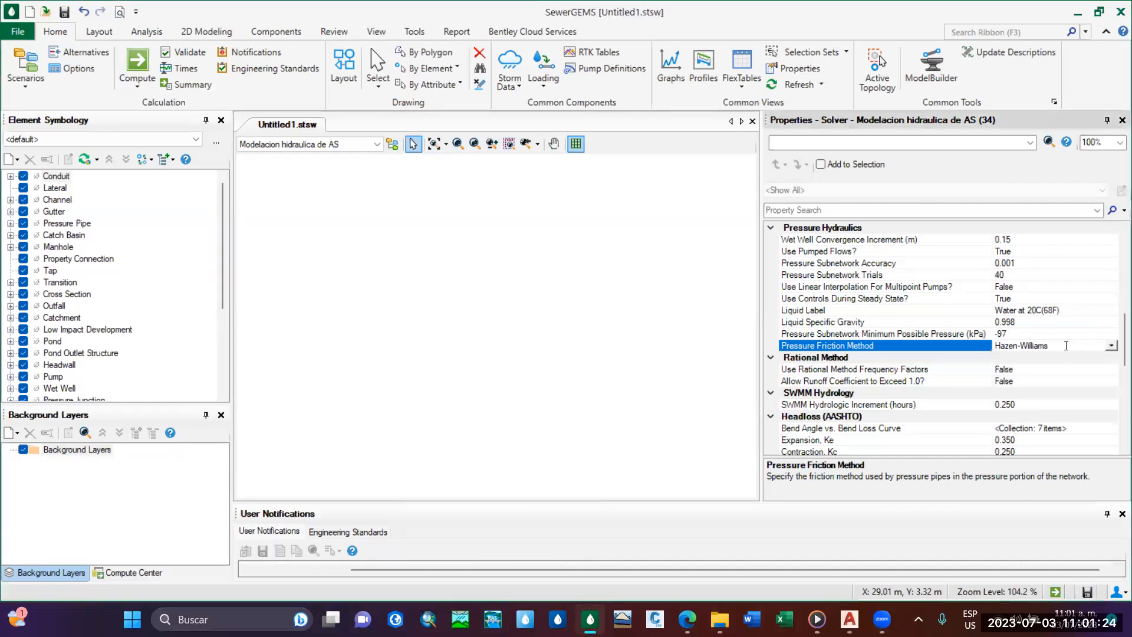
click(1110, 347)
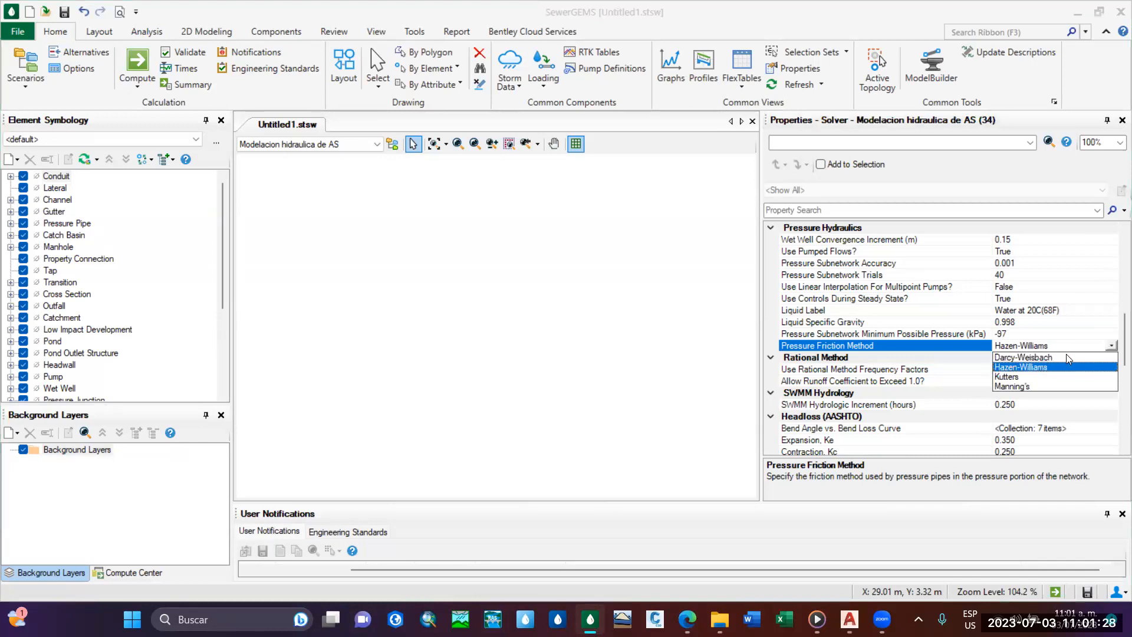
click(1110, 347)
click(1111, 347)
click(1111, 347)
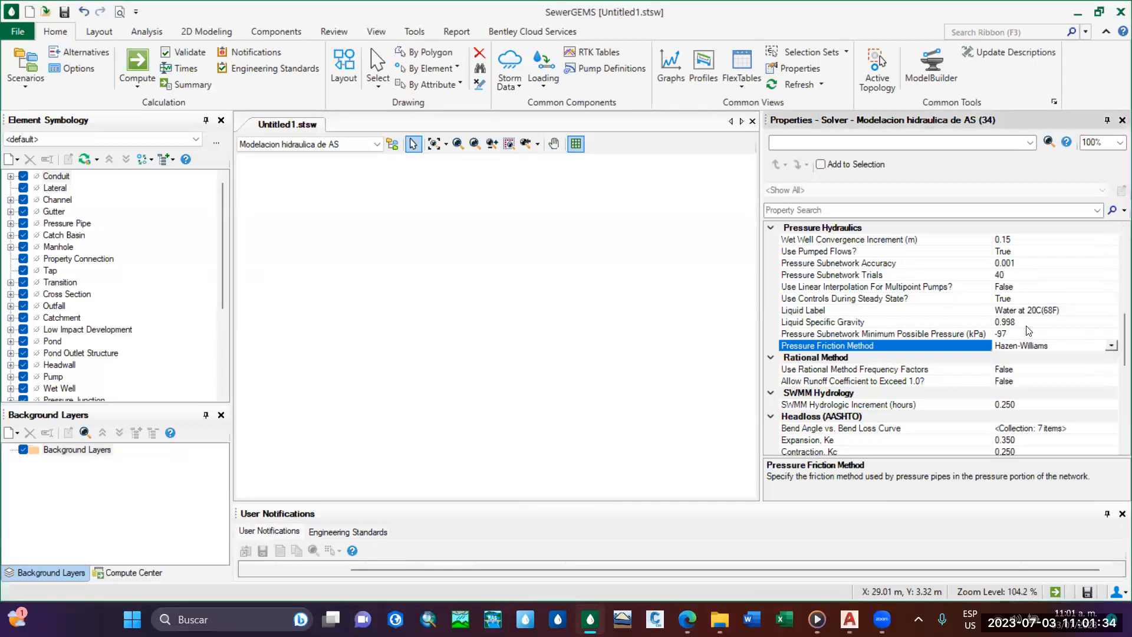
Review the solver properties of Modelacion hidraulica de AS across the General, Gravity Hydraulics, Loading and Pressure Hydraulics groups.
scroll(1063, 355, up, 1)
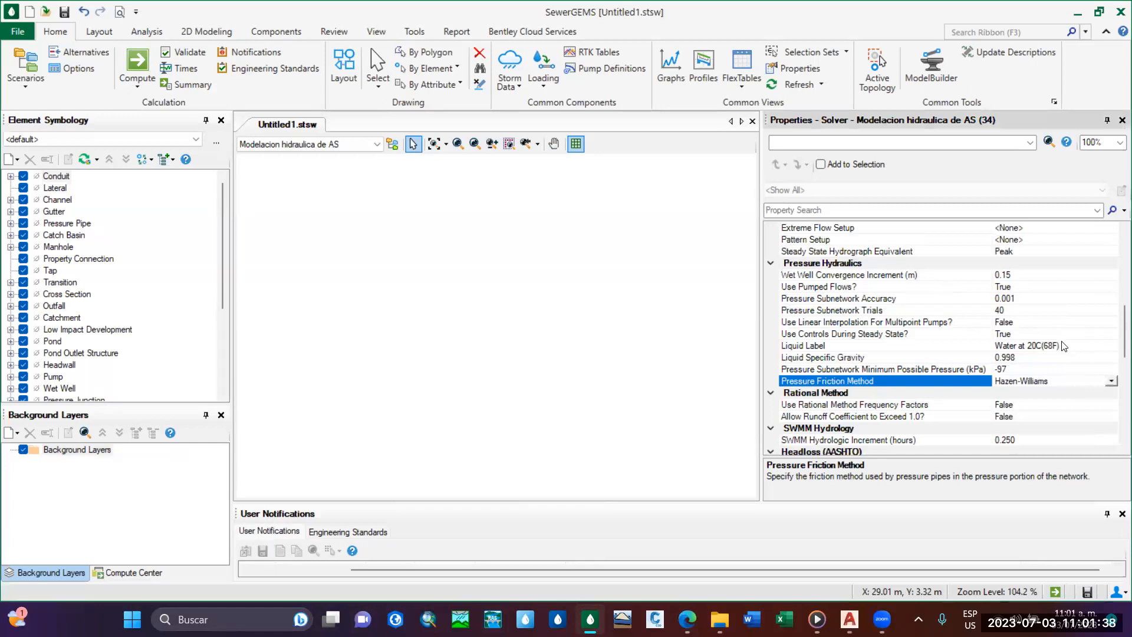
scroll(1059, 345, up, 10)
scroll(1052, 338, down, 2)
scroll(1052, 336, up, 2)
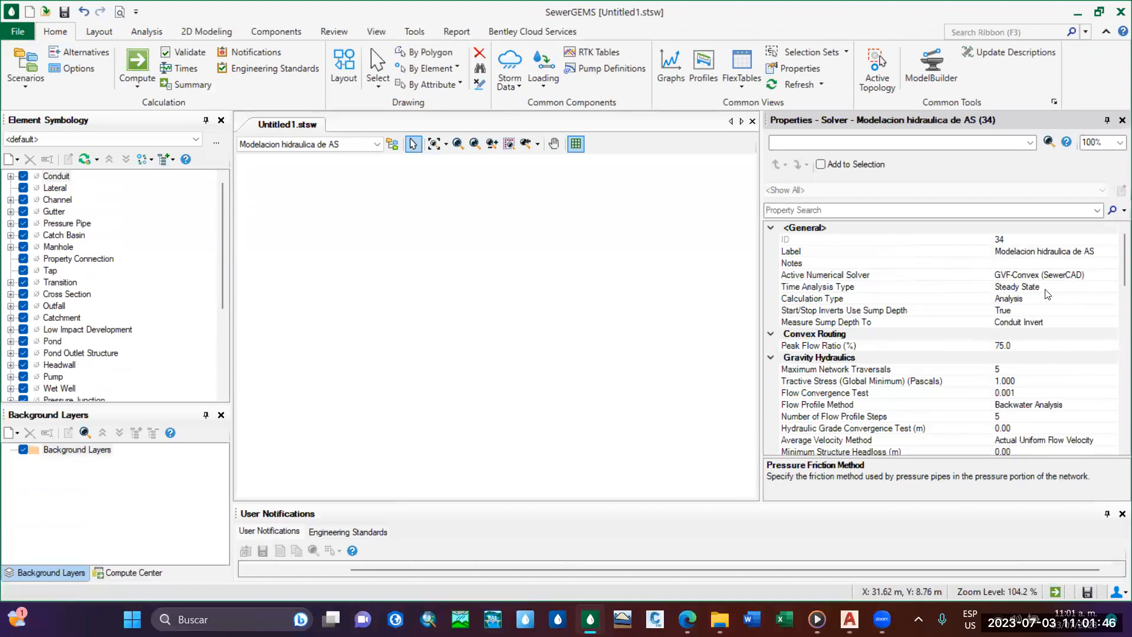
scroll(1047, 293, down, 1)
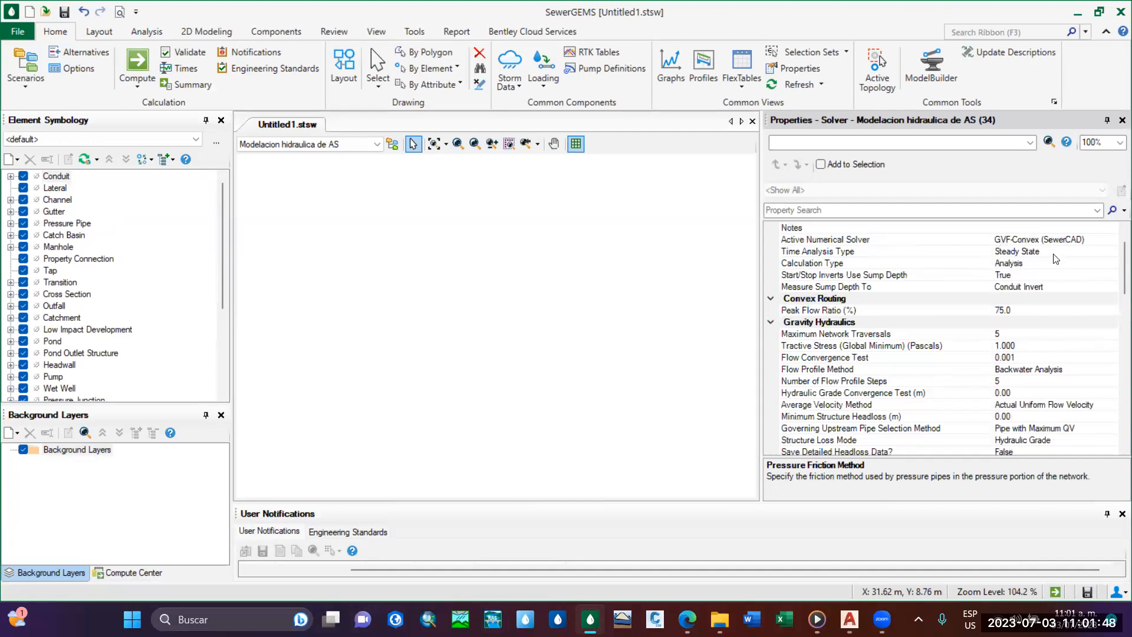
scroll(1066, 306, down, 2)
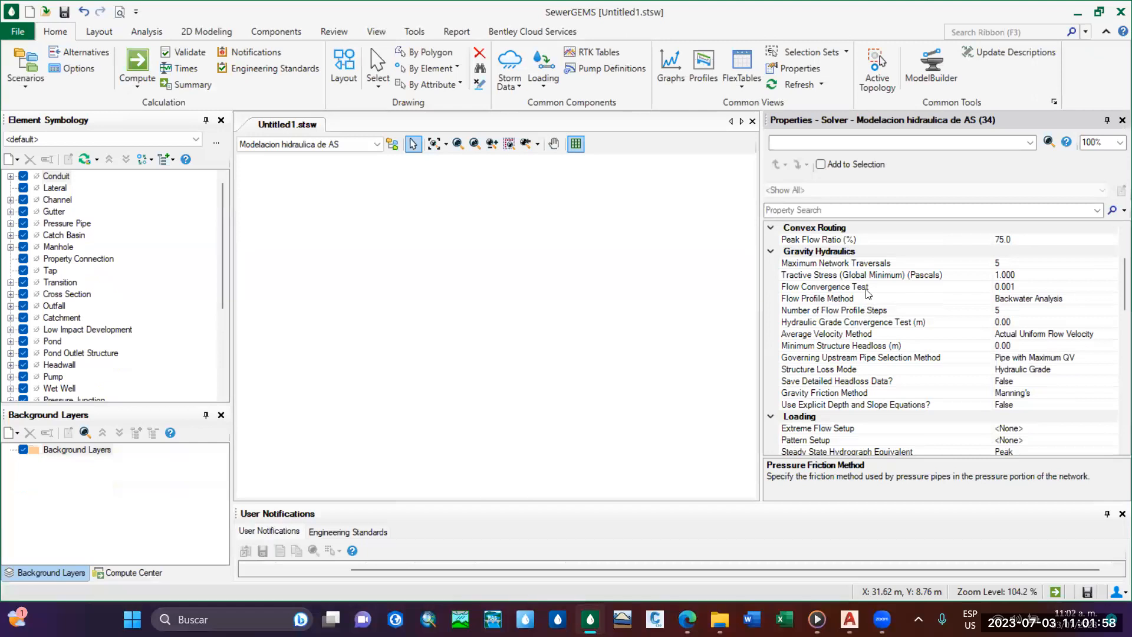
scroll(877, 290, down, 4)
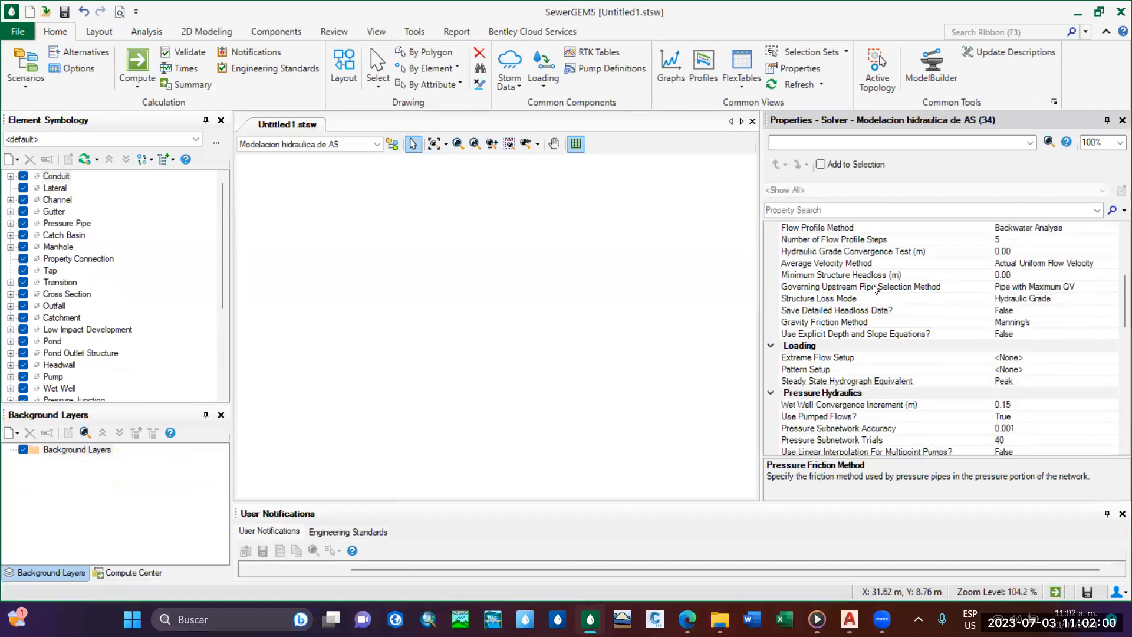
scroll(948, 346, down, 1)
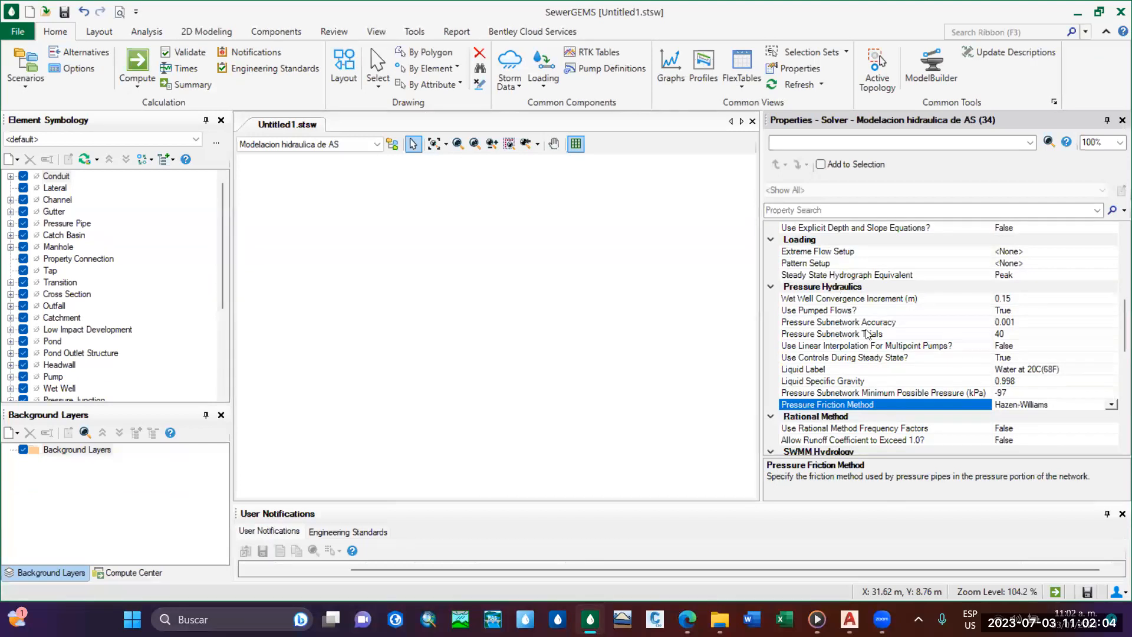
scroll(954, 332, up, 5)
scroll(969, 345, up, 3)
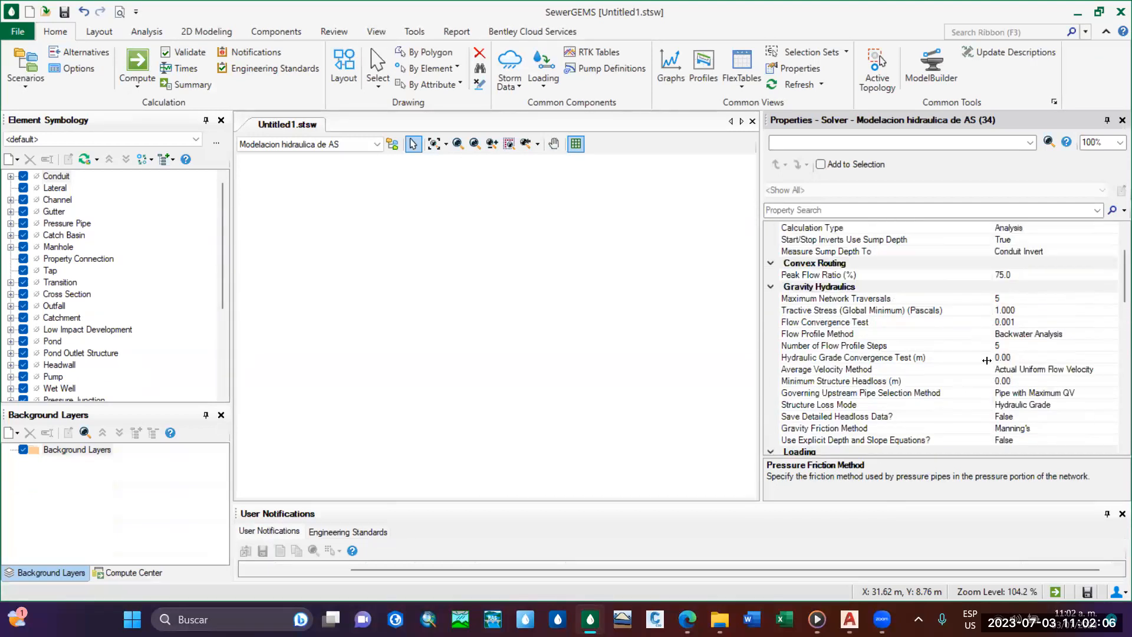
scroll(979, 353, down, 15)
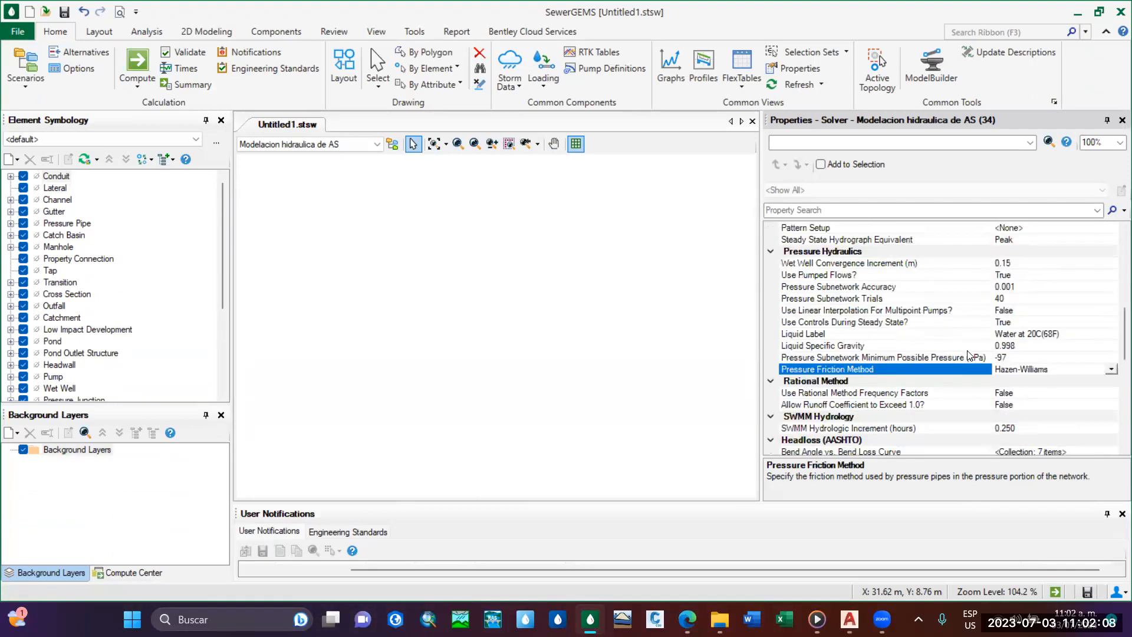
scroll(966, 345, up, 15)
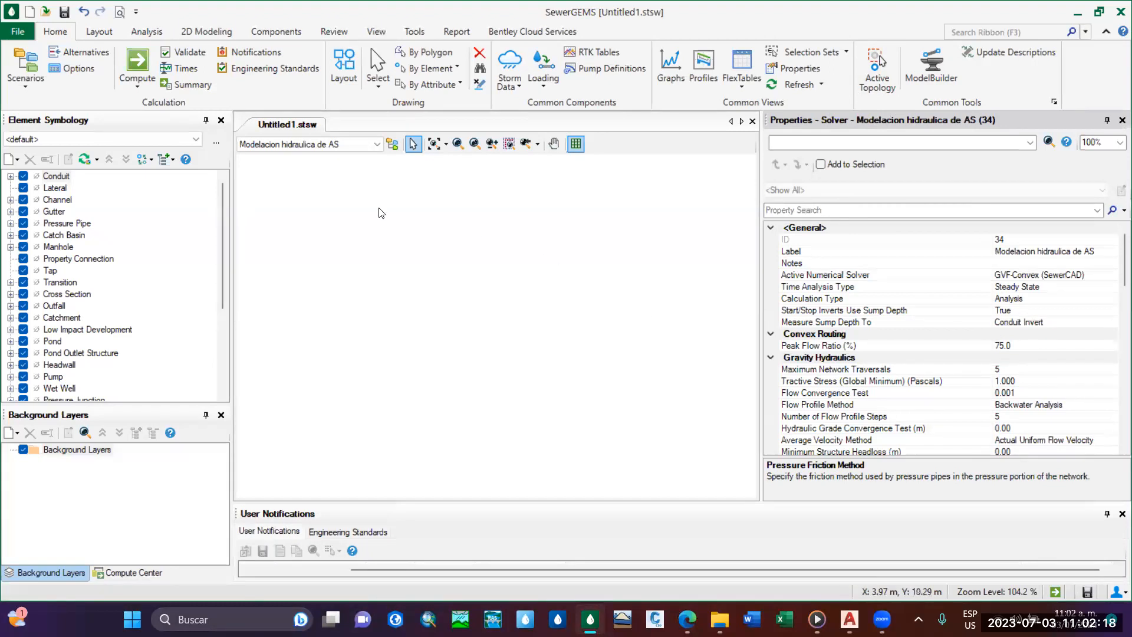
Assign Modelacion hidraulica de AS as the scenario's Solver Calculation Options, widen the property value column and close the Scenarios manager.
click(41, 84)
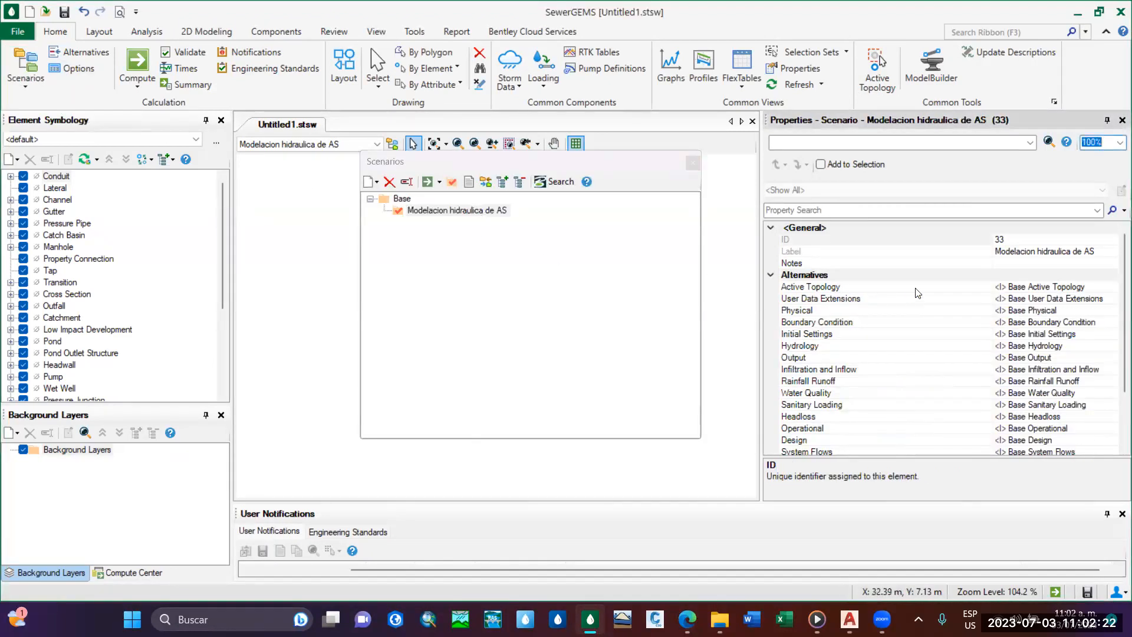
scroll(1116, 298, down, 1)
scroll(1116, 297, down, 2)
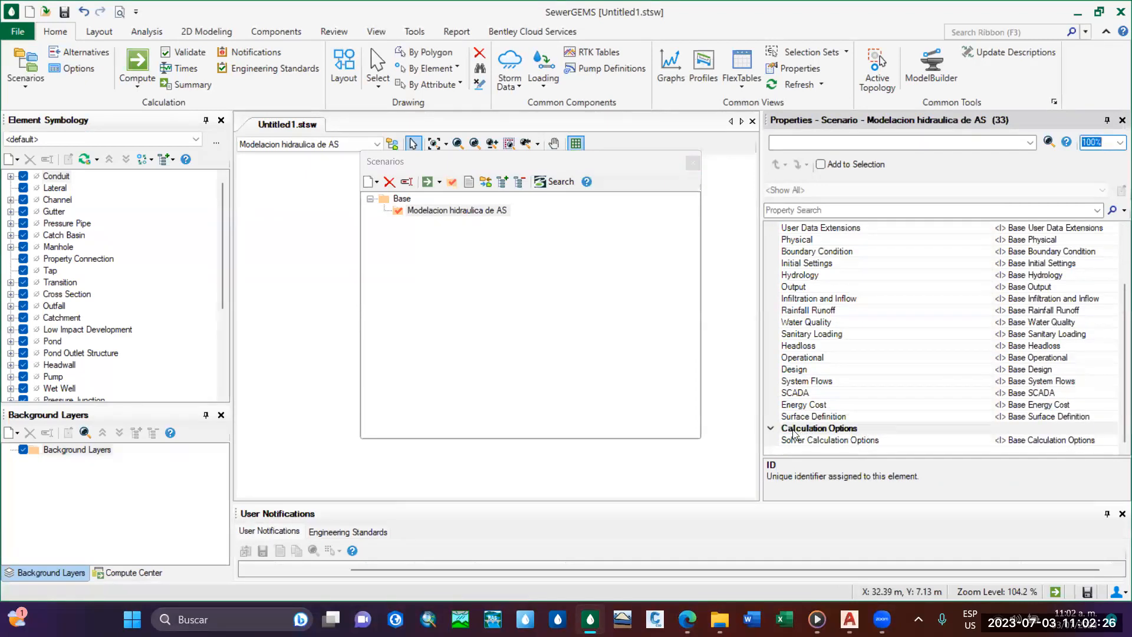
click(1047, 439)
click(1111, 440)
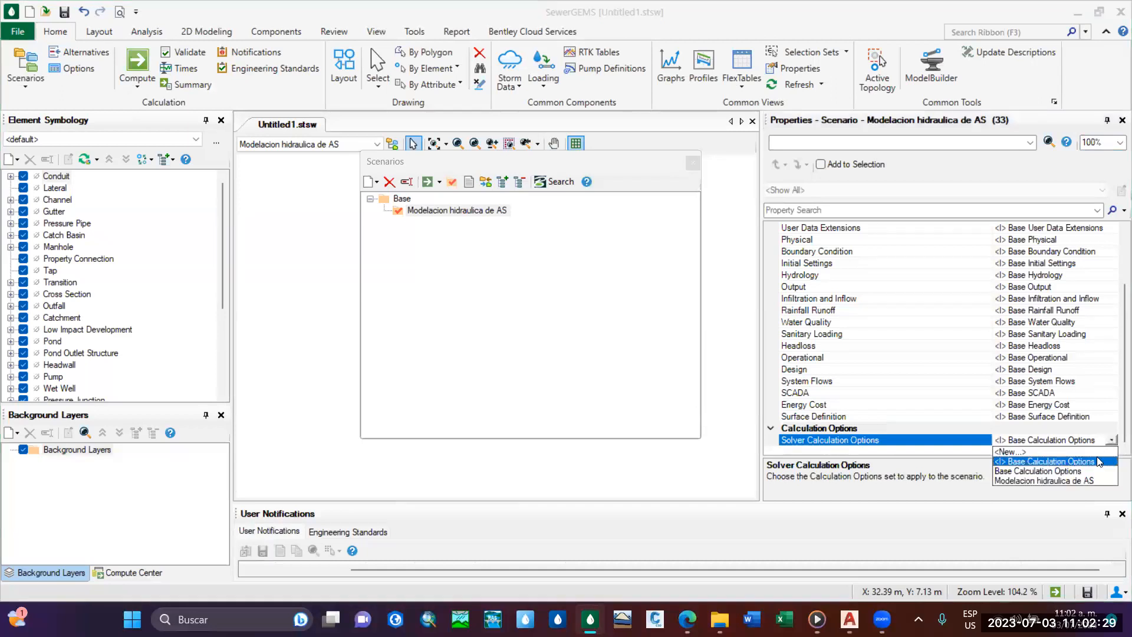
click(1065, 481)
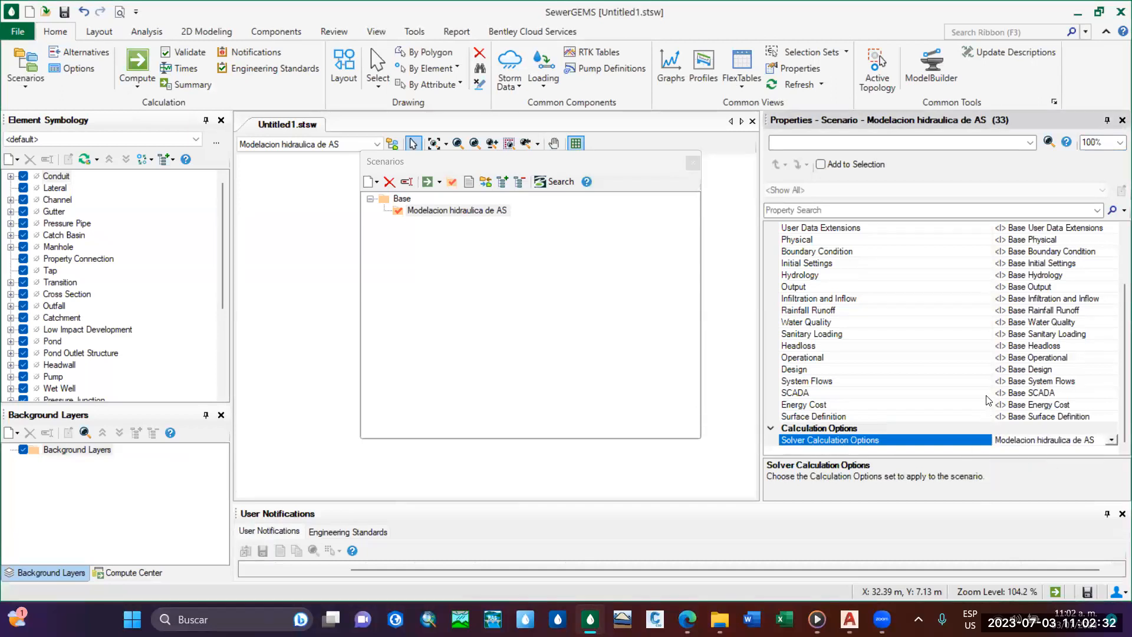
drag(990, 392, 941, 394)
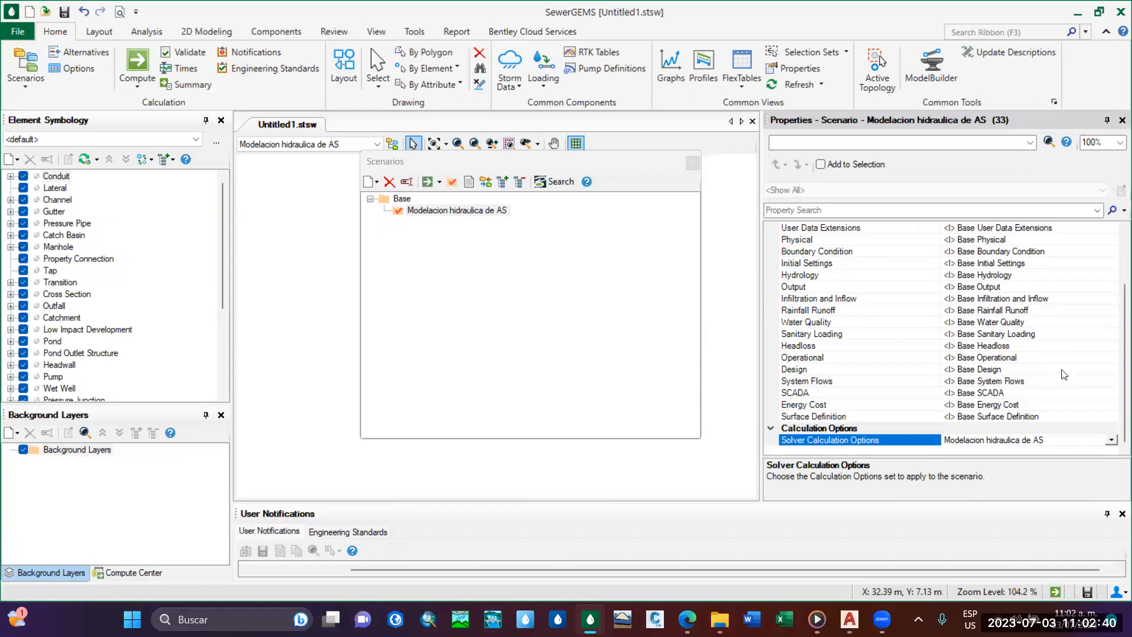
click(697, 164)
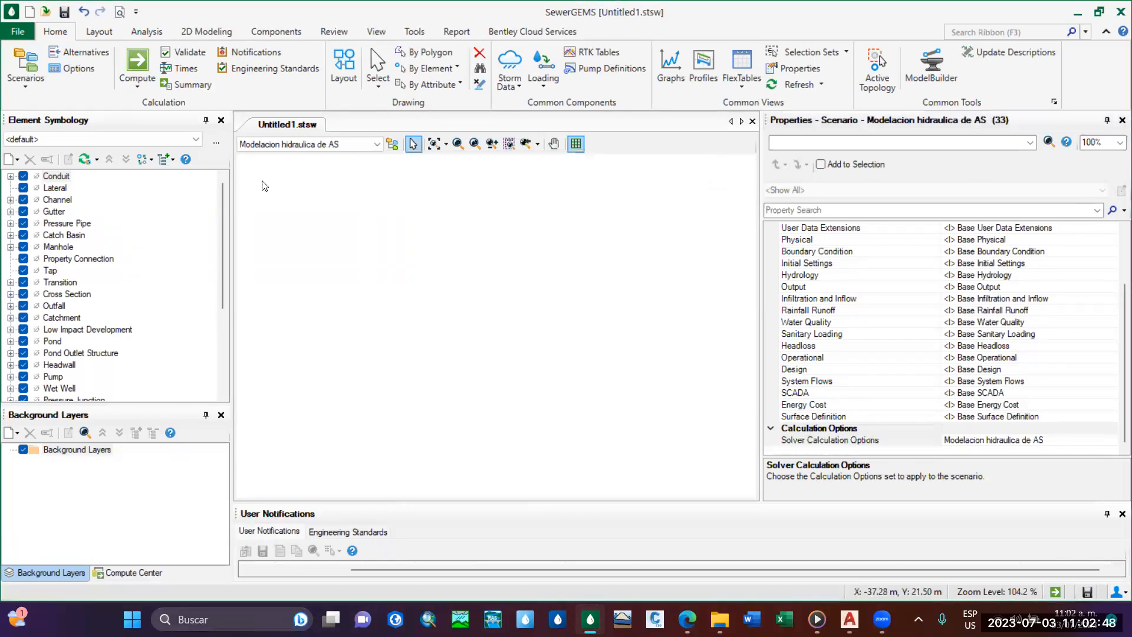
Check the Calculation Options and Scenarios managers, close them, and narrow the Properties pane to enlarge the drawing area.
click(69, 67)
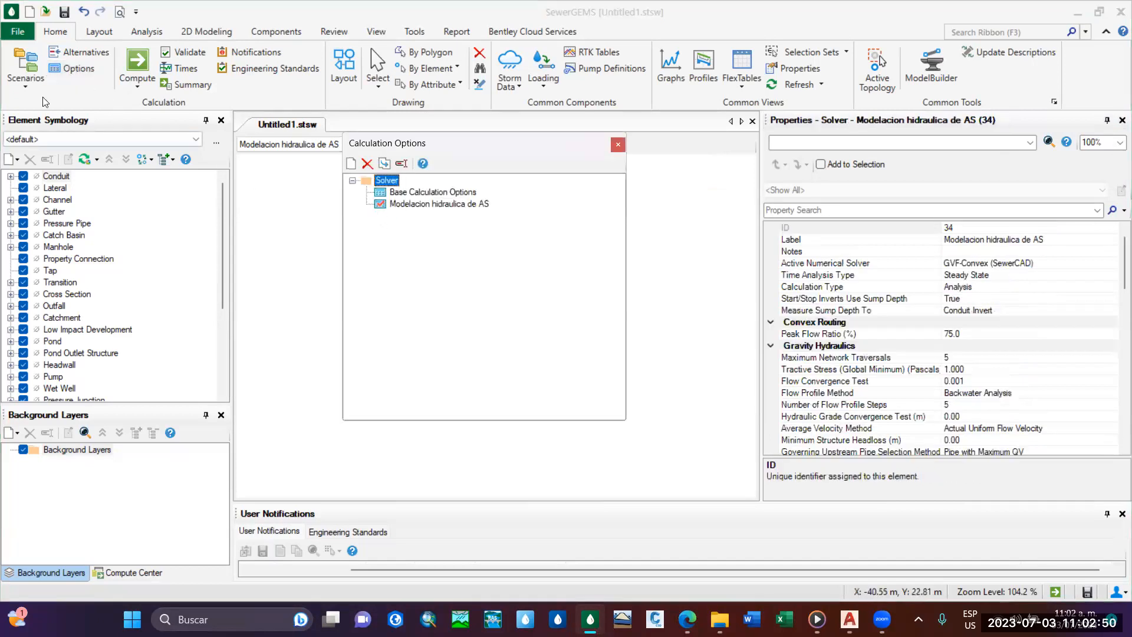
click(25, 80)
click(73, 105)
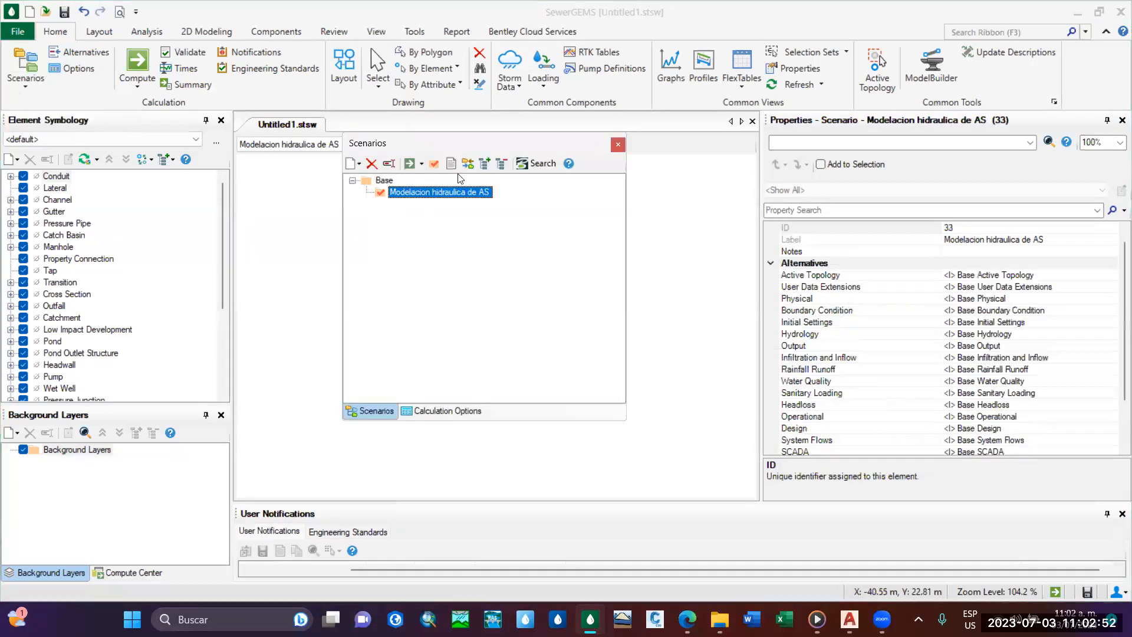
click(617, 144)
click(70, 68)
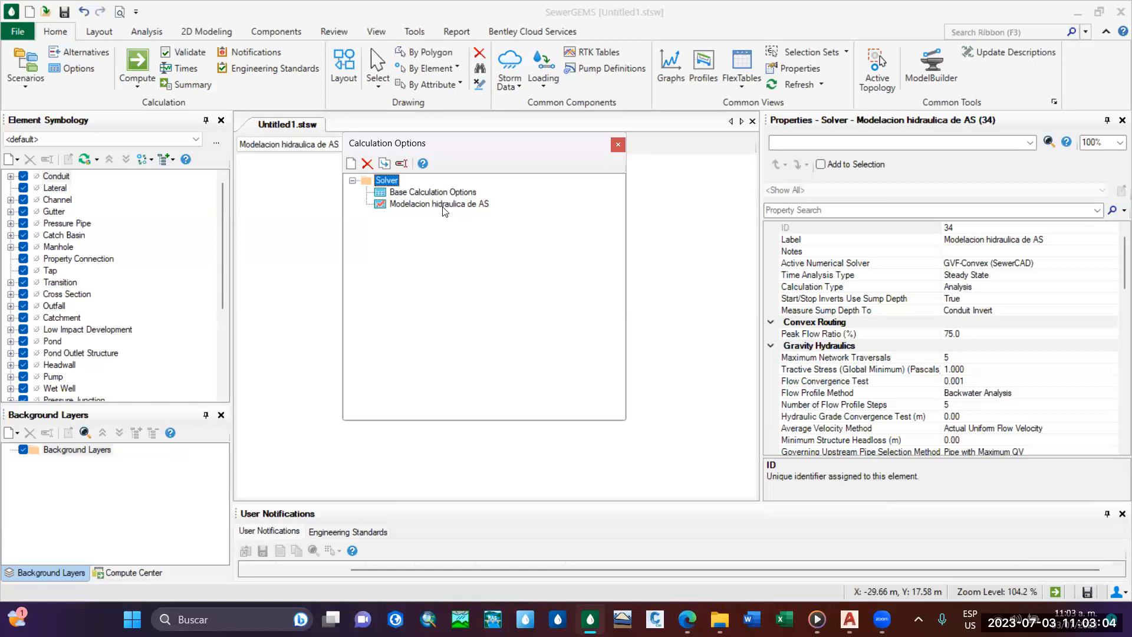
click(615, 146)
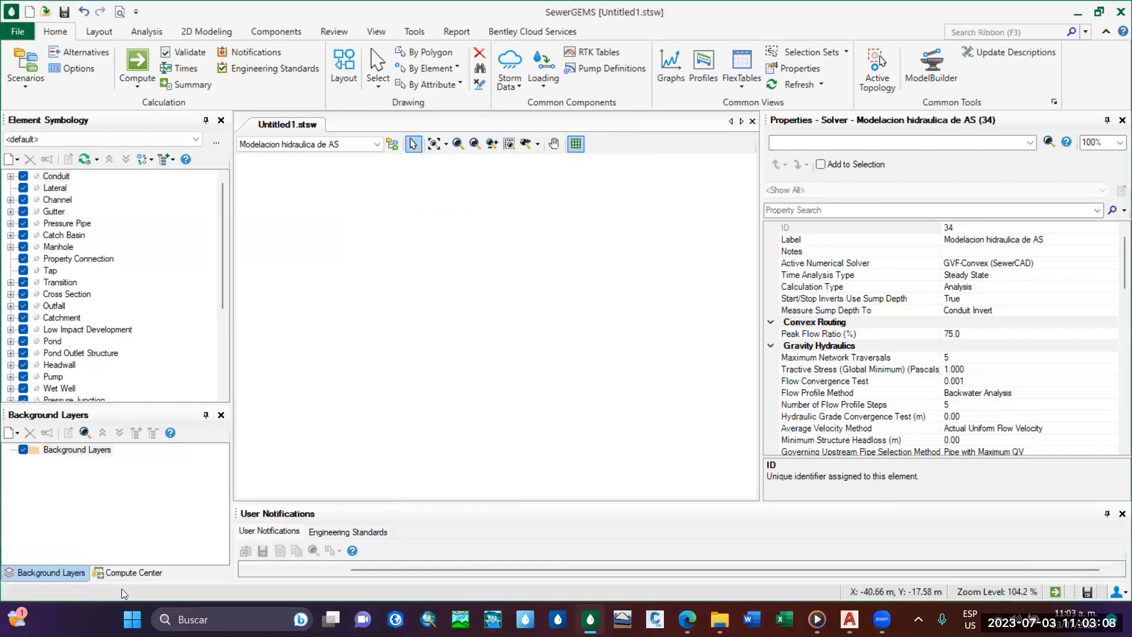
drag(761, 326, 846, 326)
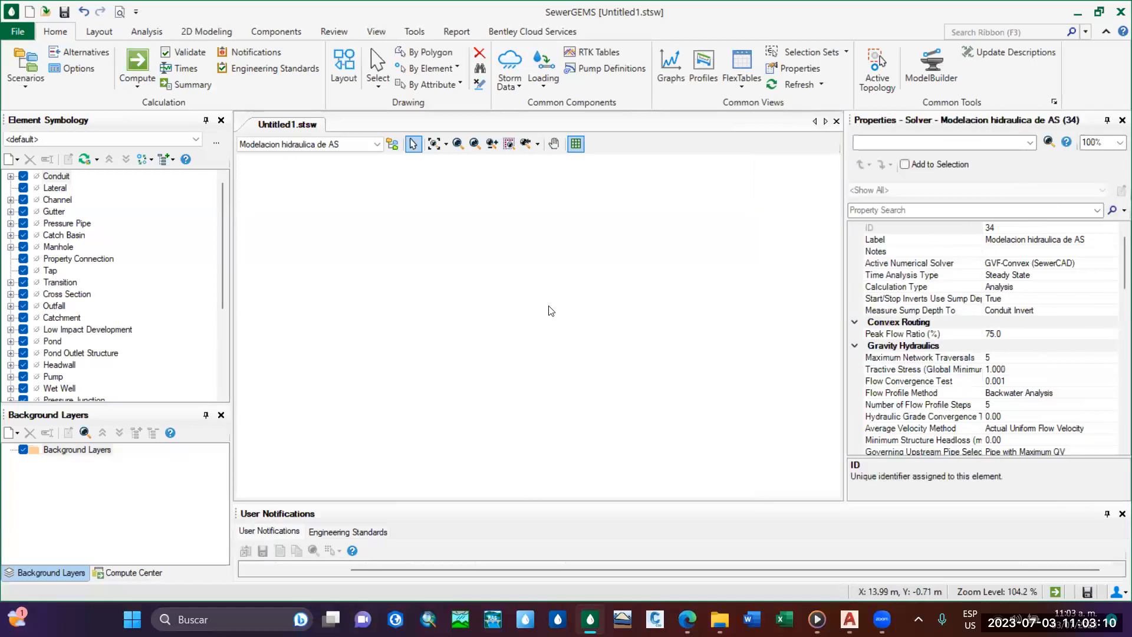
Switch to Civil 3D, examine the sewer network layout in SISTEMA DE ALCANTARILLADO.dwg, and return to SewerGEMS.
click(851, 617)
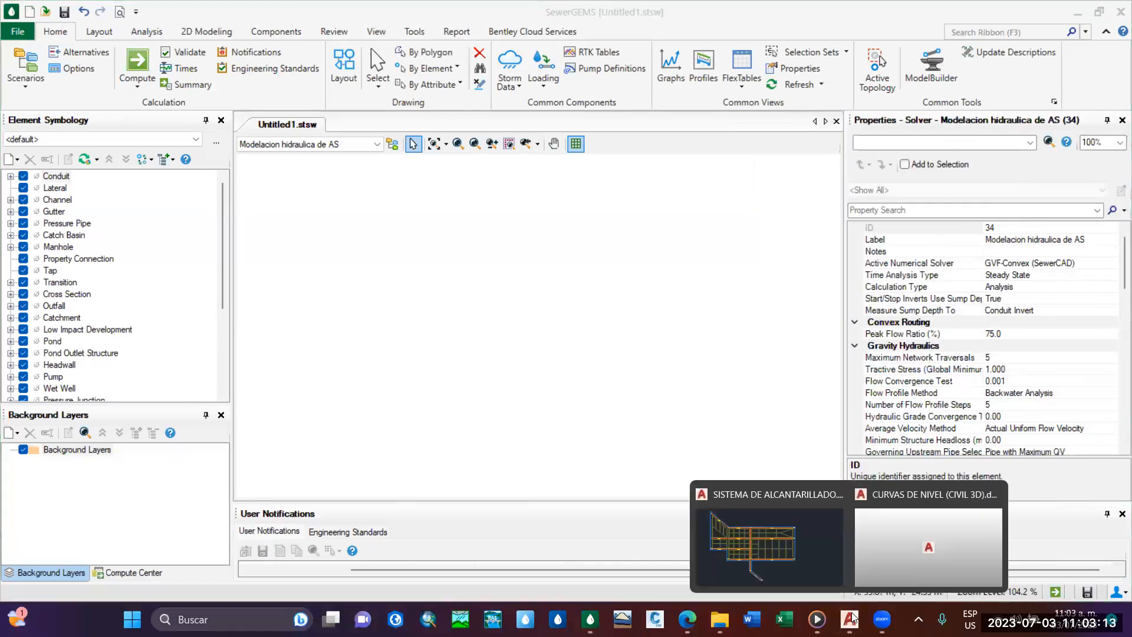
click(554, 354)
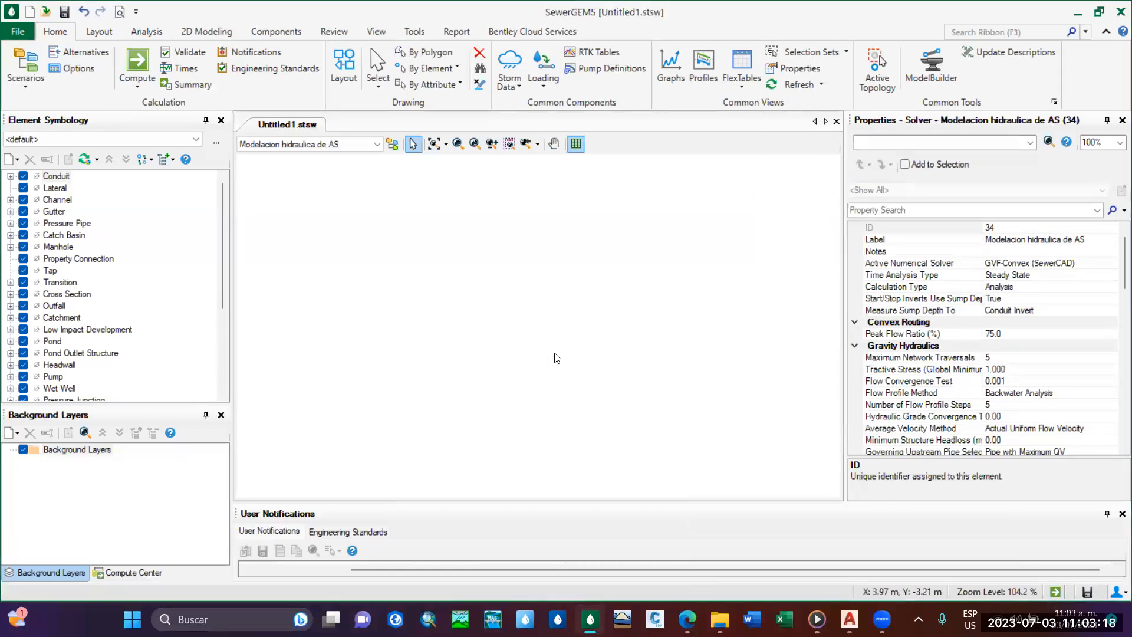
click(849, 618)
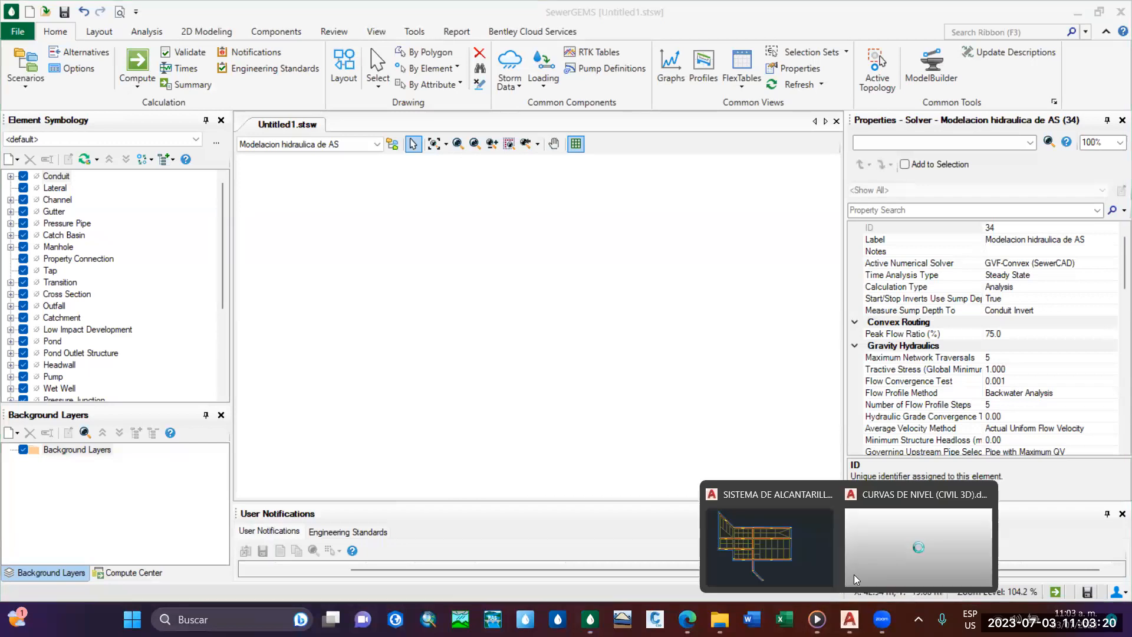
click(804, 547)
mouse_move(605, 284)
middle_down()
mouse_move(589, 290)
mouse_move(562, 220)
middle_up()
scroll(576, 297, up, 4)
middle_drag(575, 296, 659, 362)
scroll(579, 304, down, 2)
mouse_move(579, 305)
middle_down()
mouse_move(598, 324)
mouse_move(606, 373)
mouse_move(571, 293)
middle_up()
scroll(570, 292, down, 2)
scroll(595, 370, up, 2)
scroll(595, 371, down, 2)
click(590, 619)
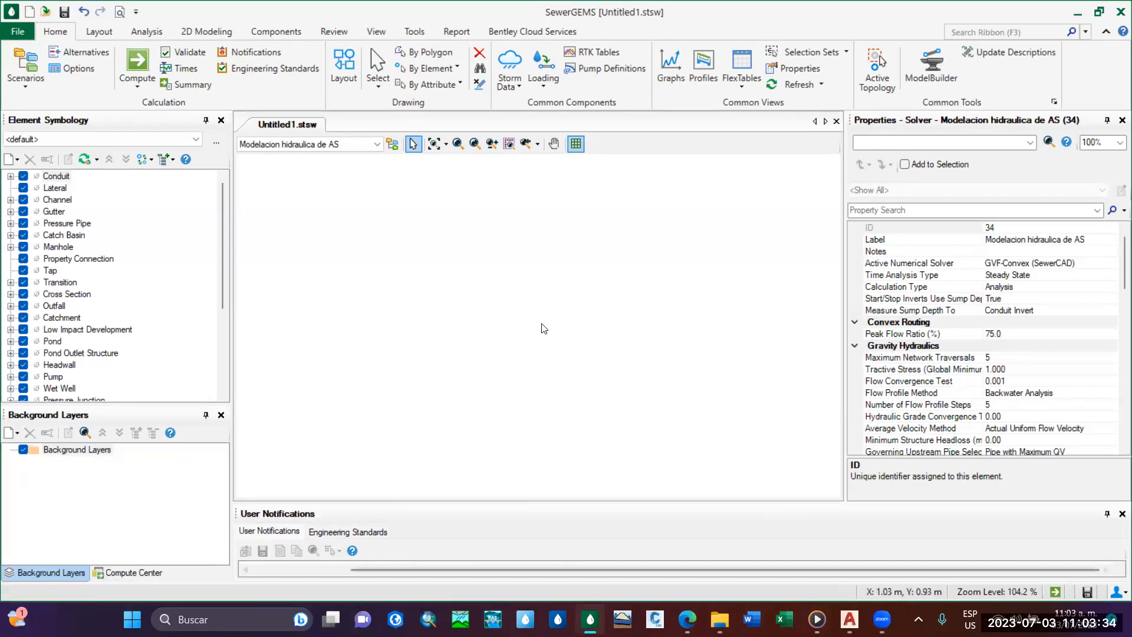
click(849, 620)
click(811, 560)
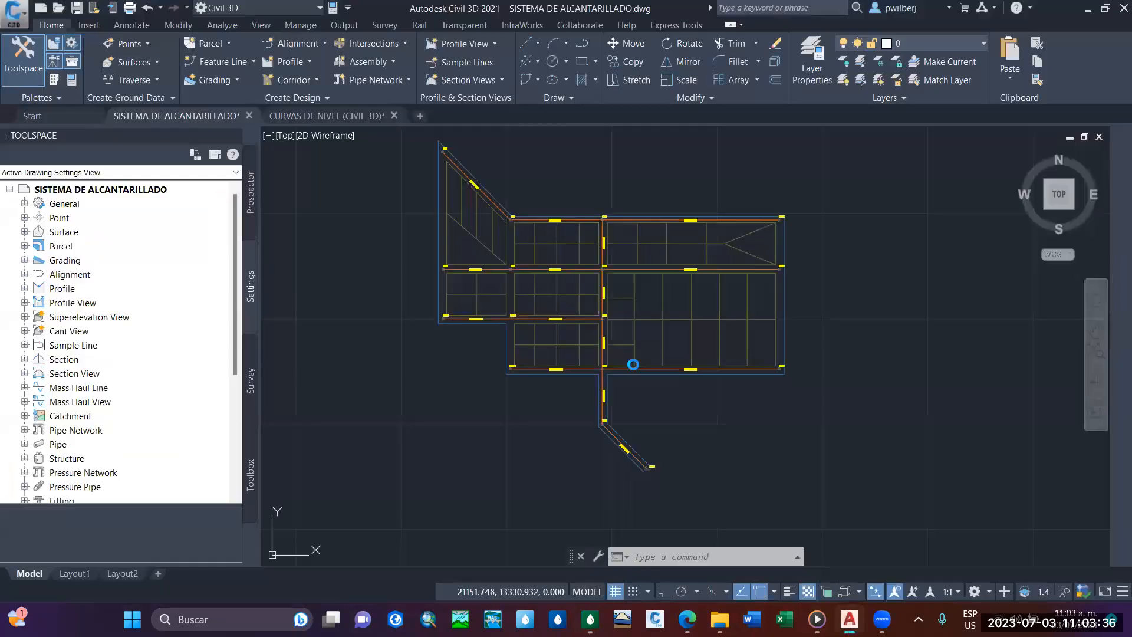
middle_drag(586, 273, 573, 259)
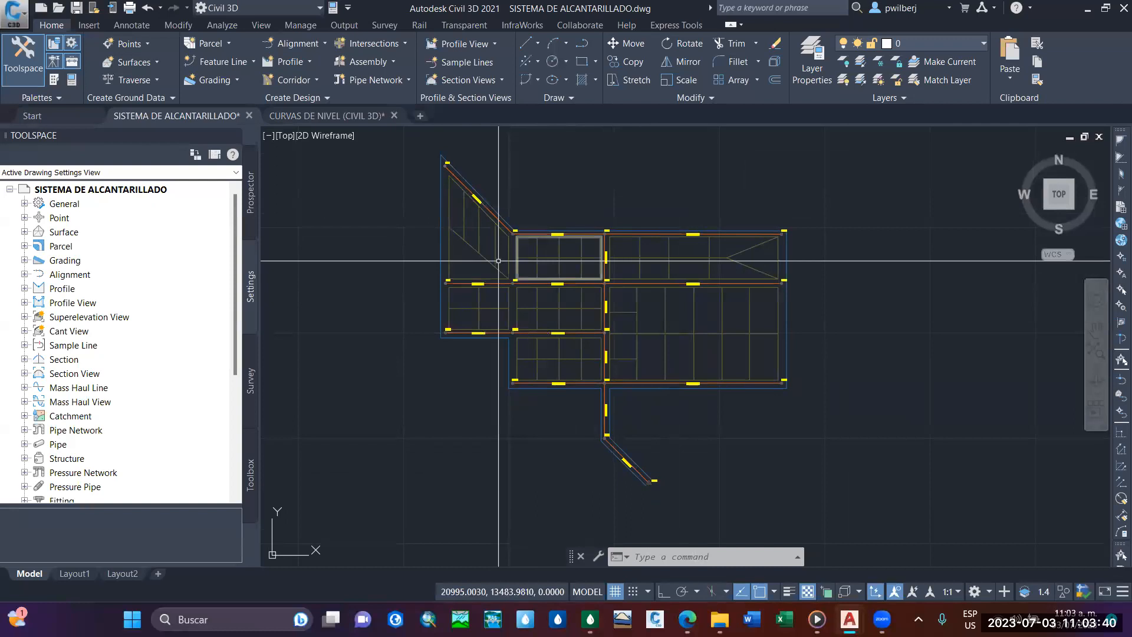
middle_drag(633, 280, 639, 295)
click(590, 619)
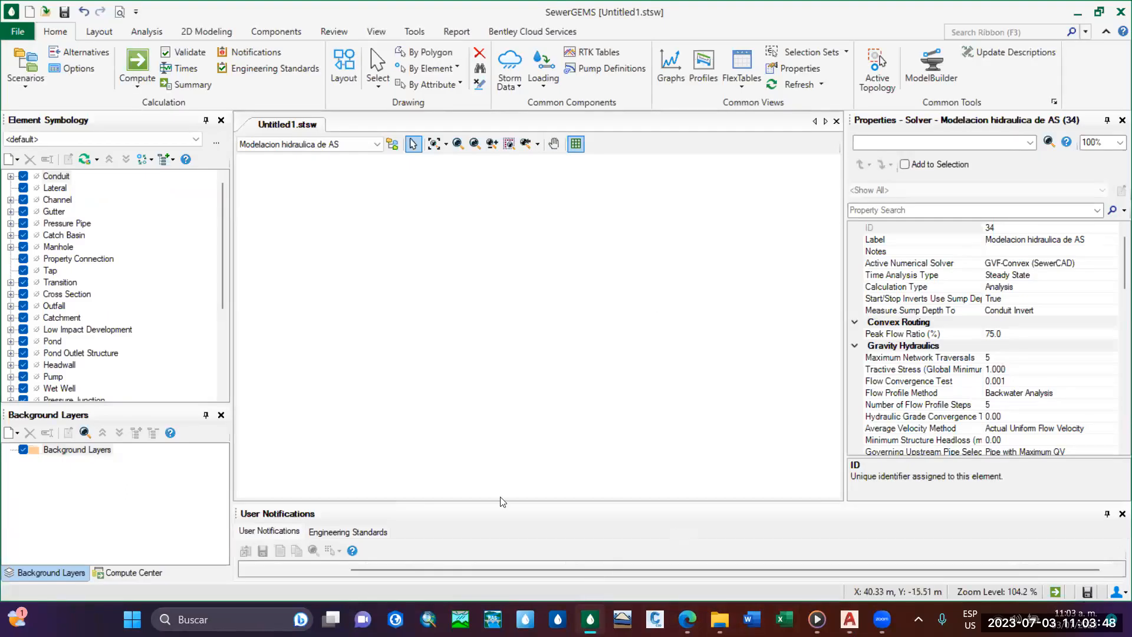
Start a new file-based layer in the Background Layers folder.
click(94, 451)
right_click(96, 451)
mouse_move(131, 457)
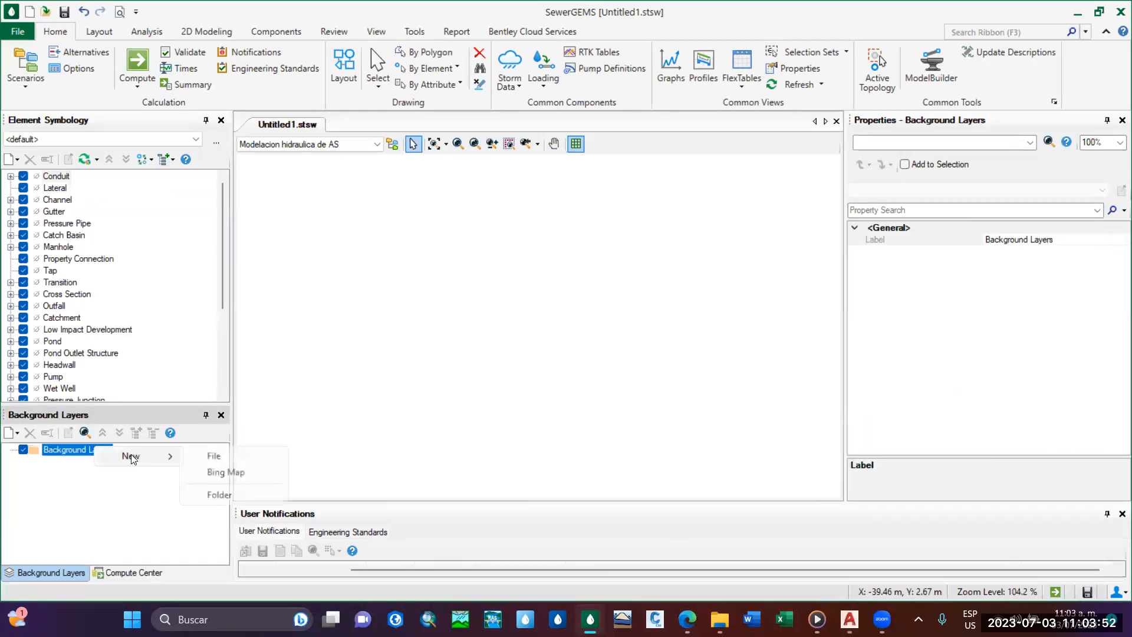
click(228, 458)
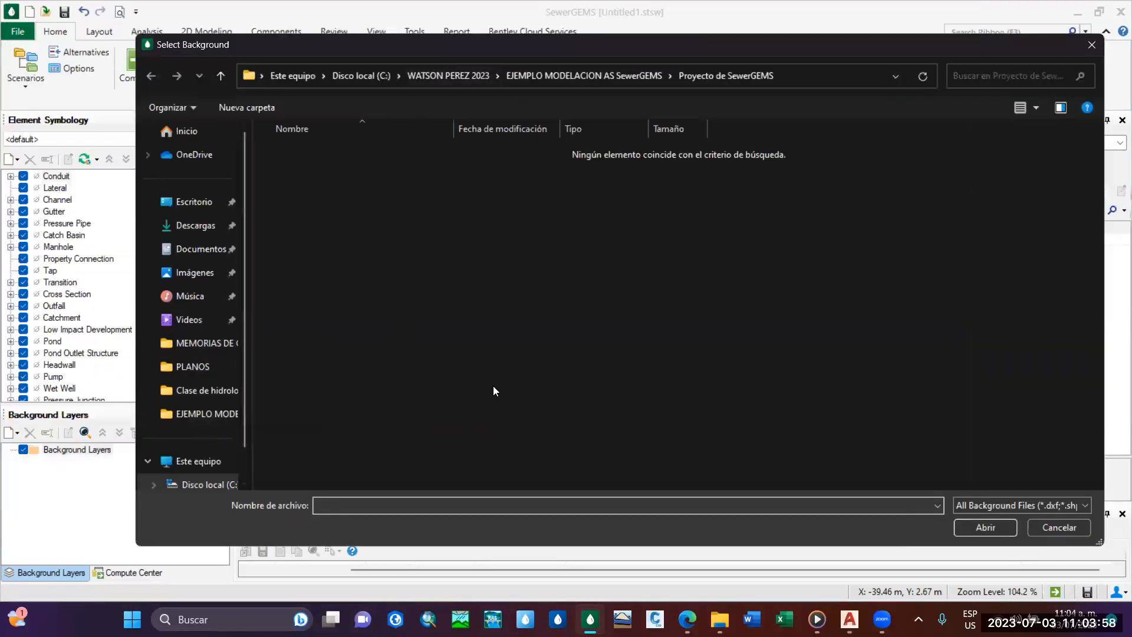
Open the SISTEMA DE ALCANTARILLADO drawing from EJEMPLO MODELACION SewerGEMS, inside the CLASE MODELACION HIDRAULICA 2023 folder, as the background file.
click(229, 485)
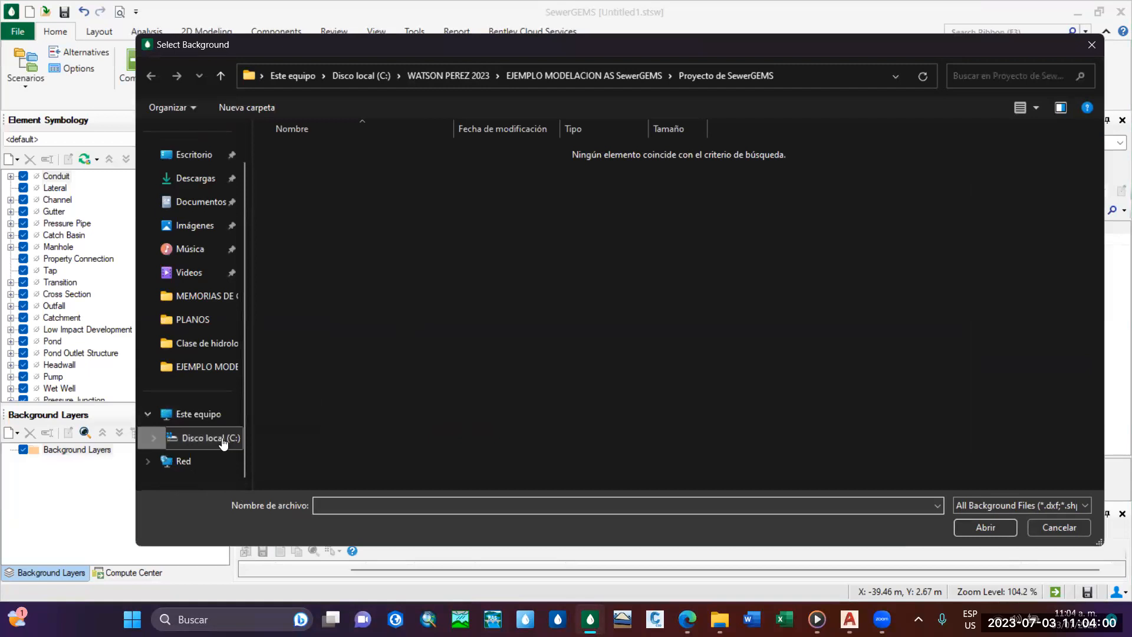
scroll(421, 236, up, 5)
scroll(405, 224, down, 2)
scroll(404, 236, up, 2)
scroll(401, 295, down, 5)
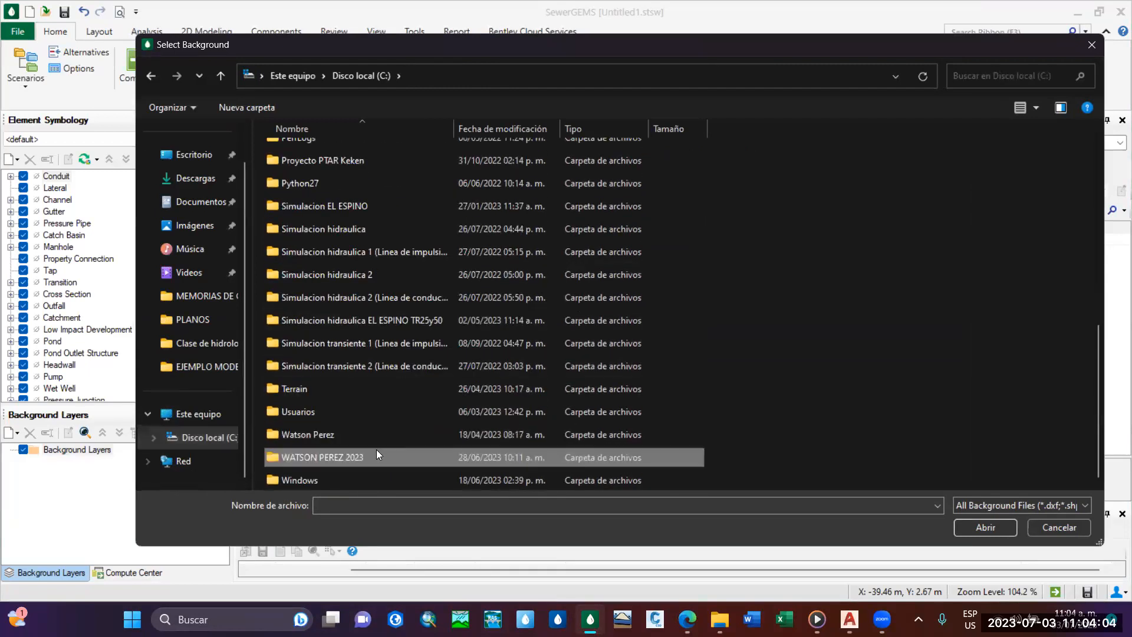
double_click(377, 449)
double_click(389, 180)
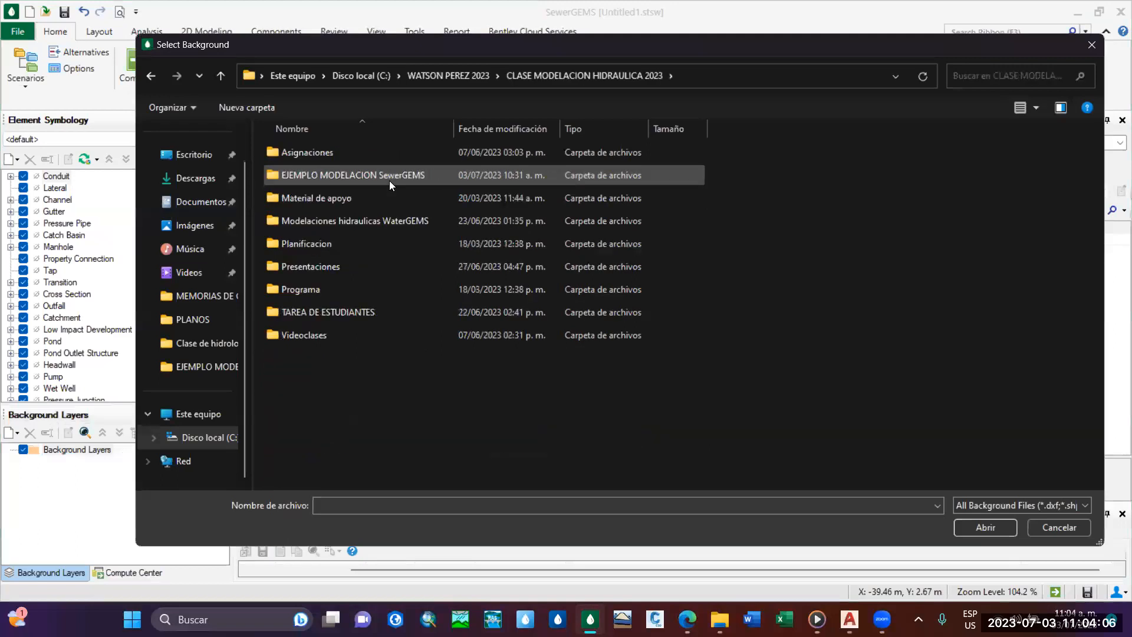
double_click(389, 180)
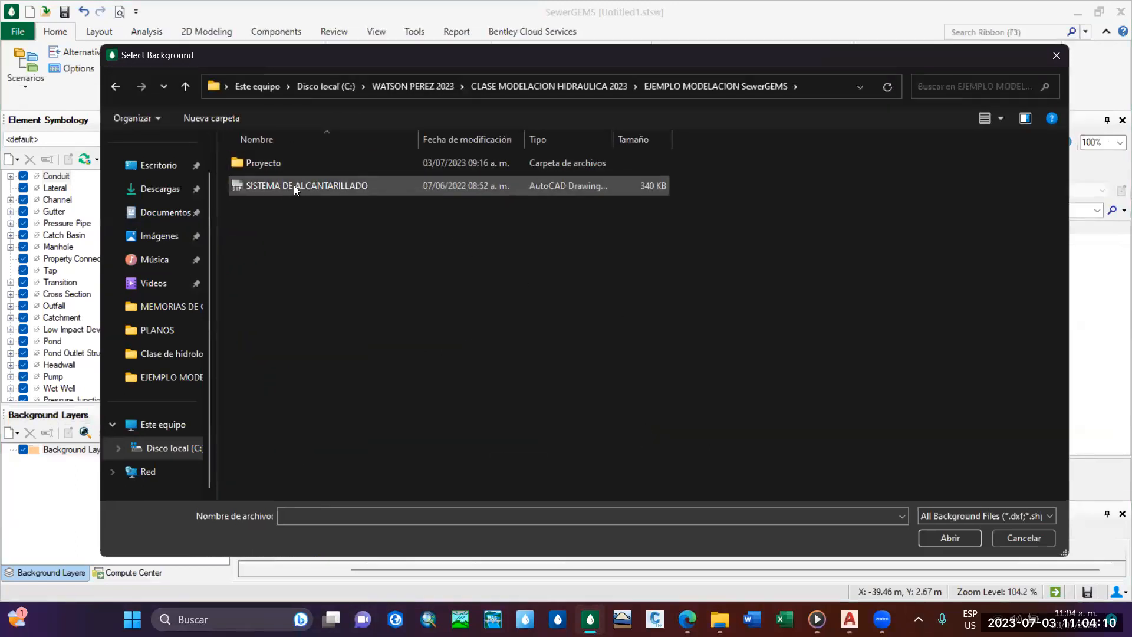
click(295, 186)
click(955, 538)
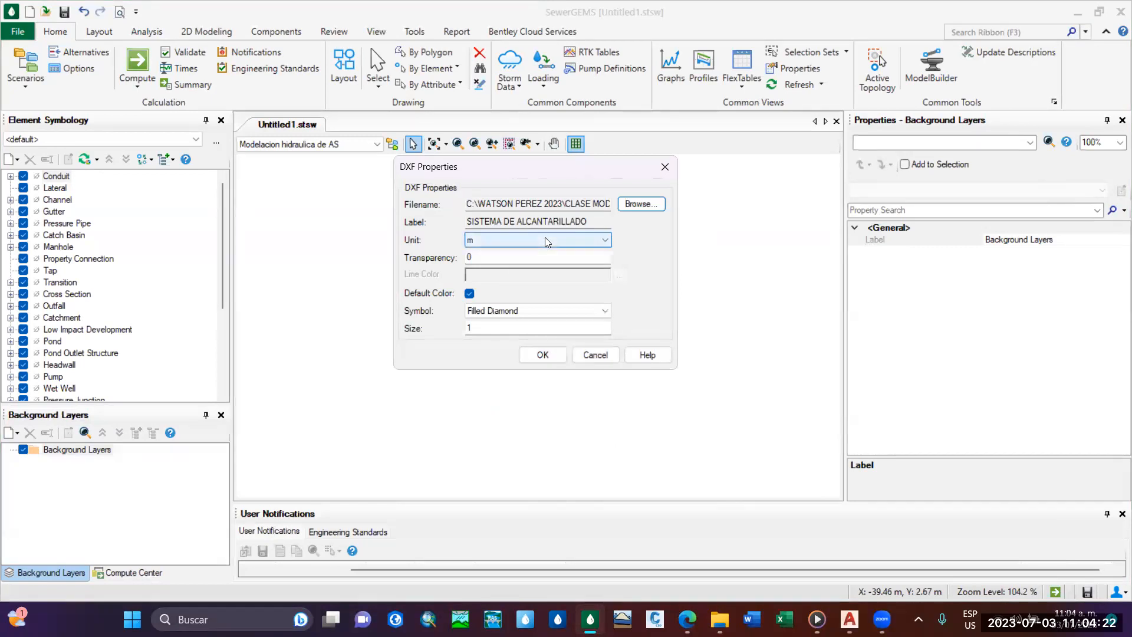
Check the available drawing units, keep m as the unit in the DXF properties, and add the background layer.
click(598, 241)
click(596, 240)
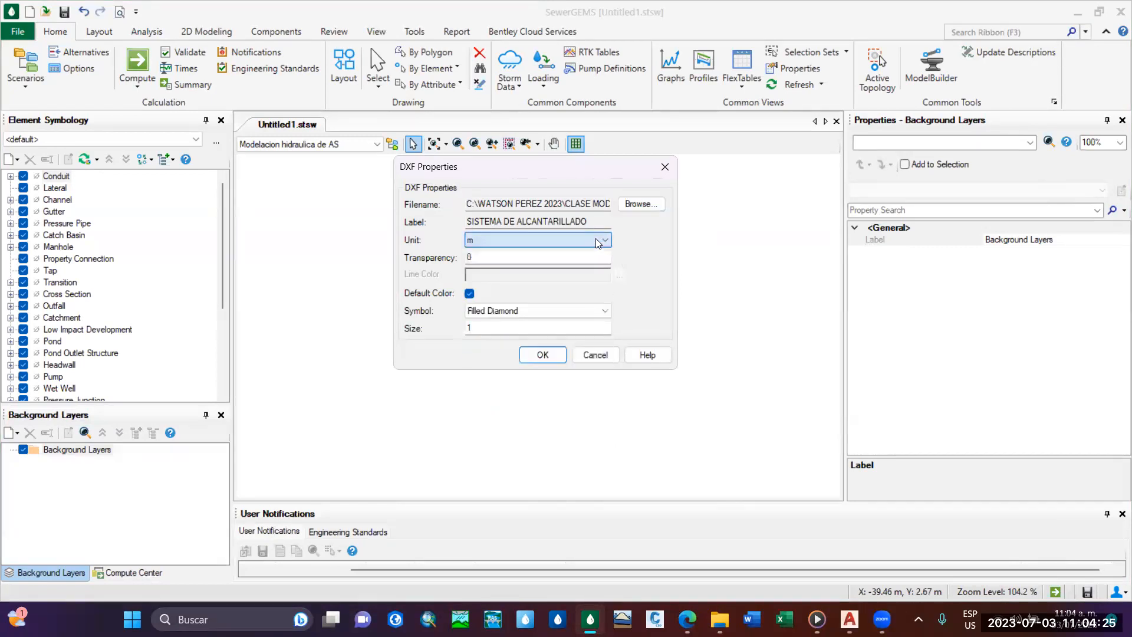
click(492, 241)
click(492, 242)
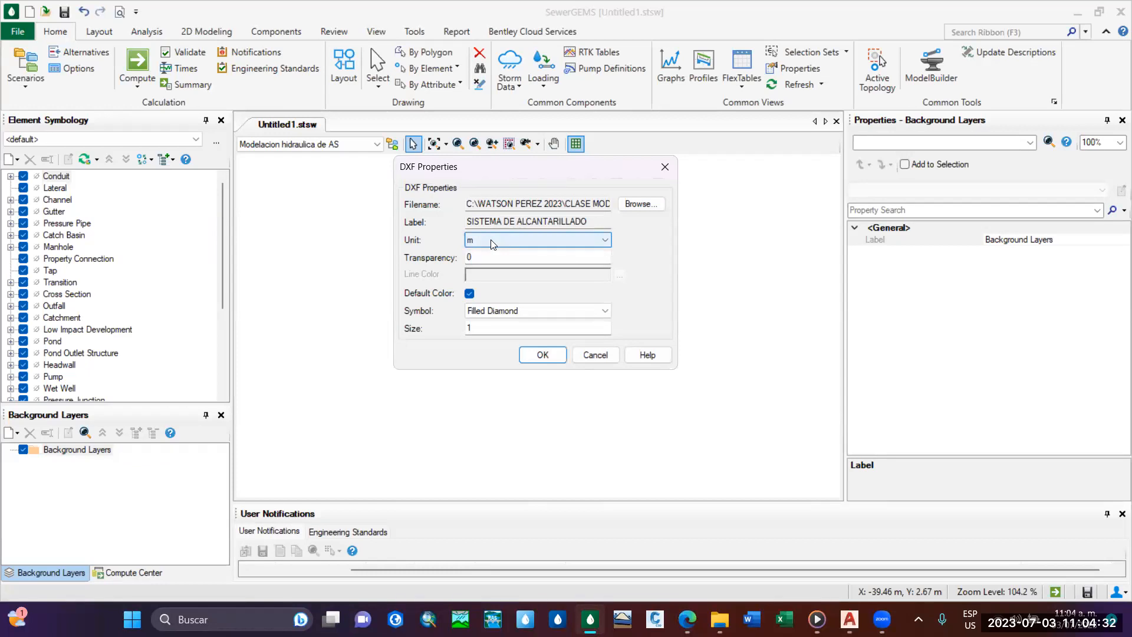
click(594, 238)
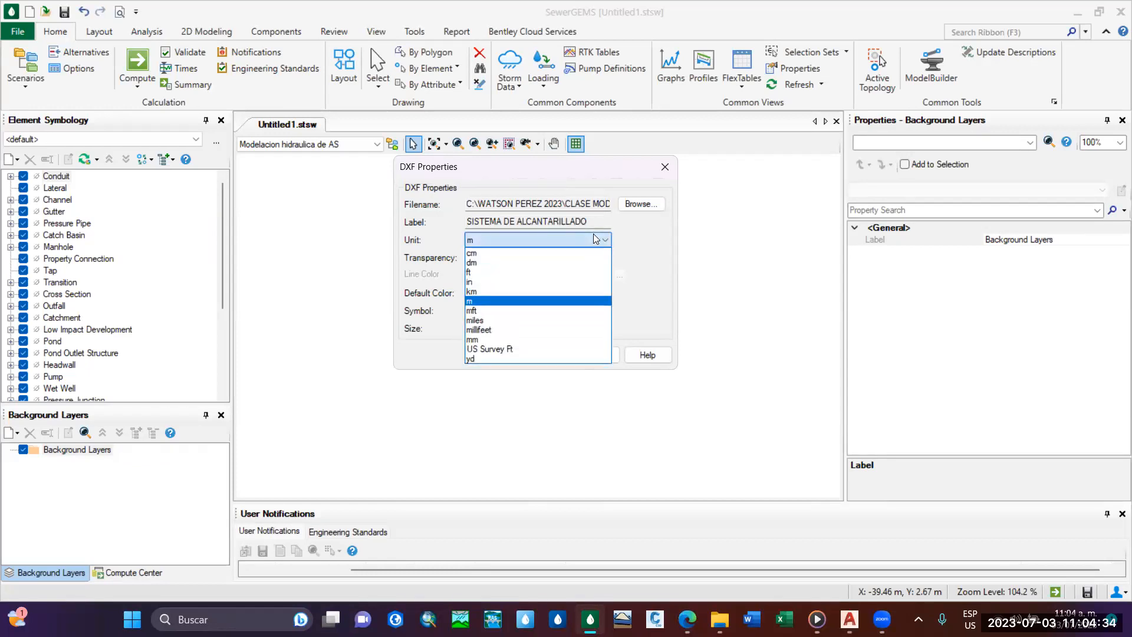
click(602, 240)
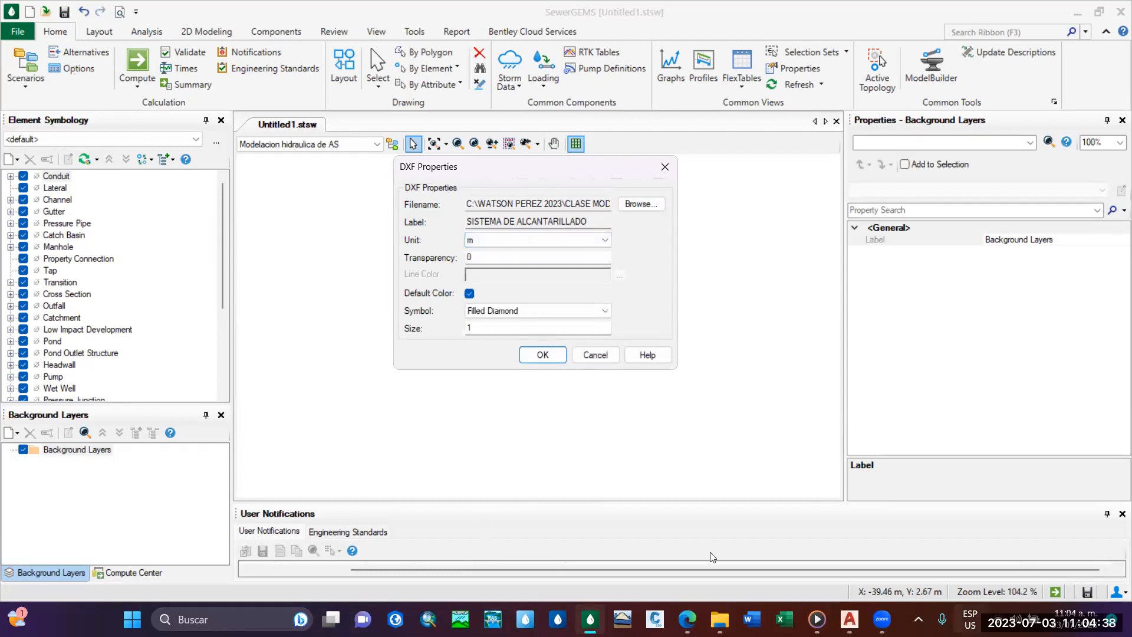
drag(554, 170, 571, 156)
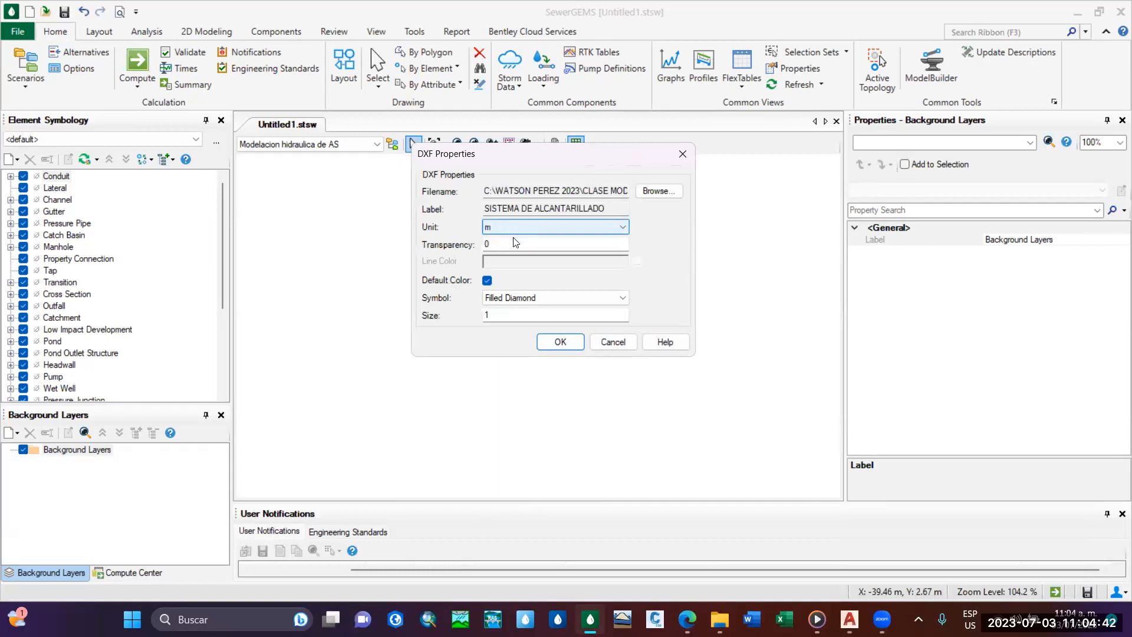
click(525, 227)
click(517, 231)
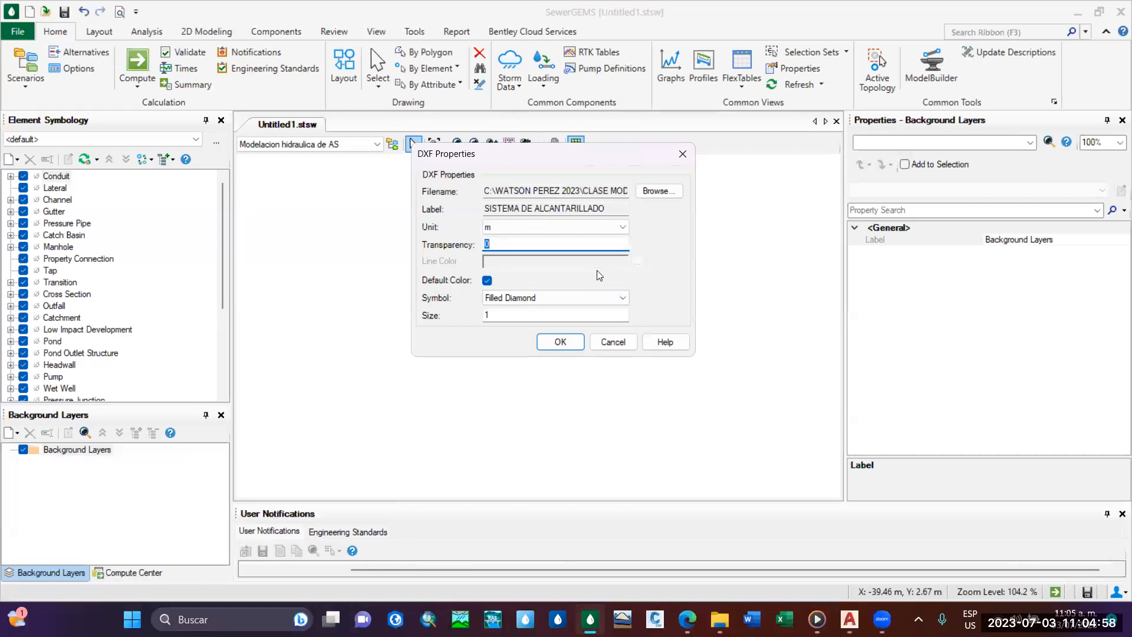
click(567, 344)
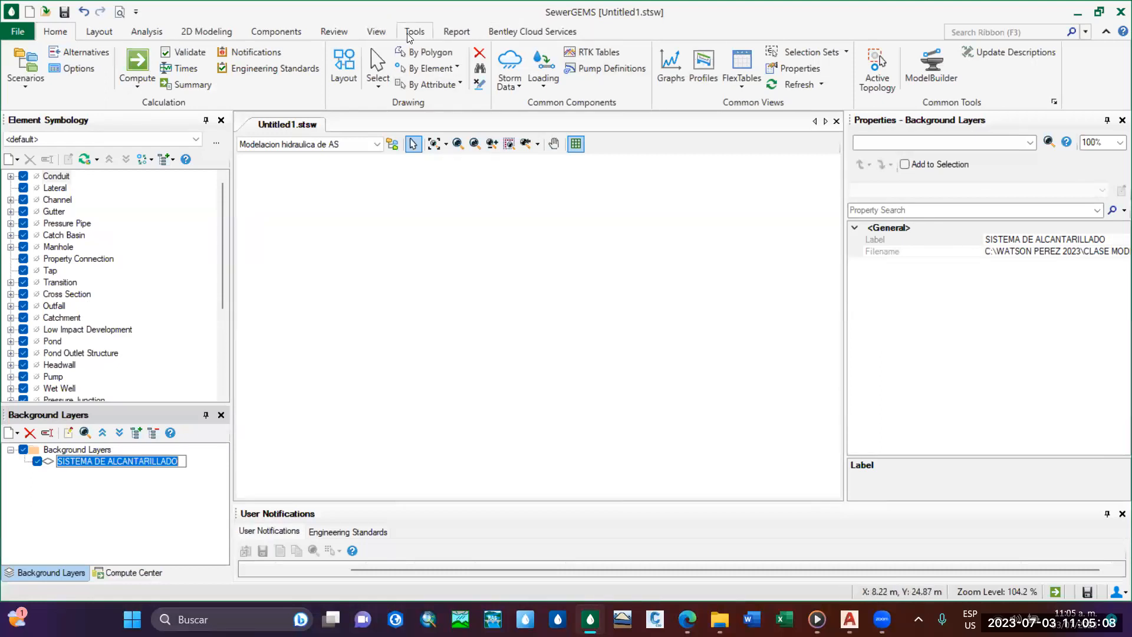
Zoom to the drawing extents to display the whole SISTEMA DE ALCANTARILLADO background.
click(381, 35)
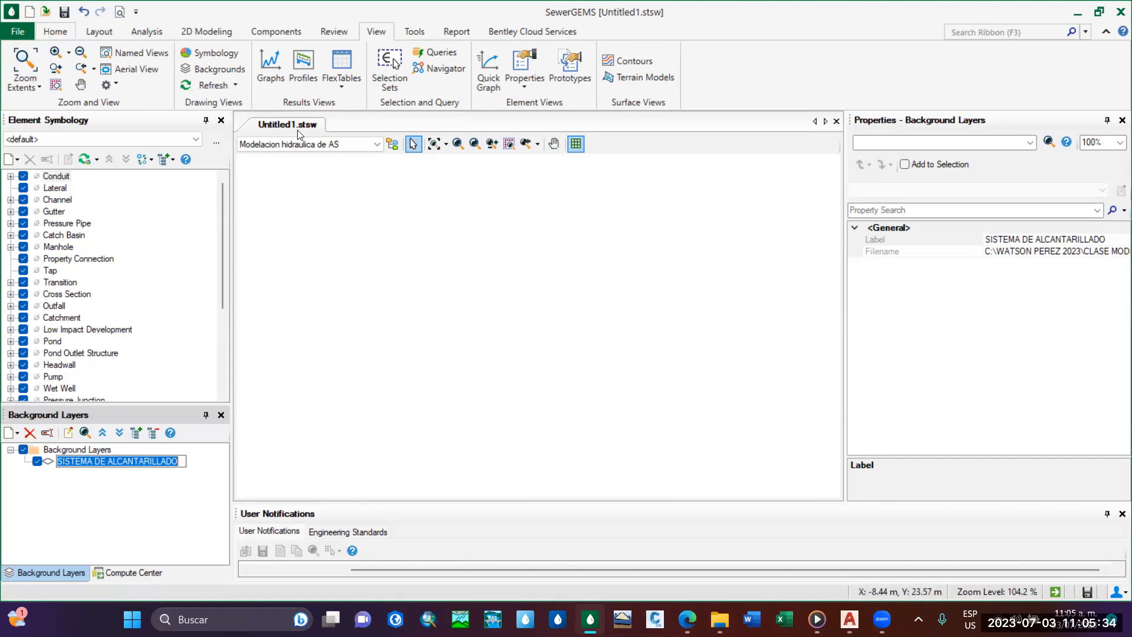
click(35, 86)
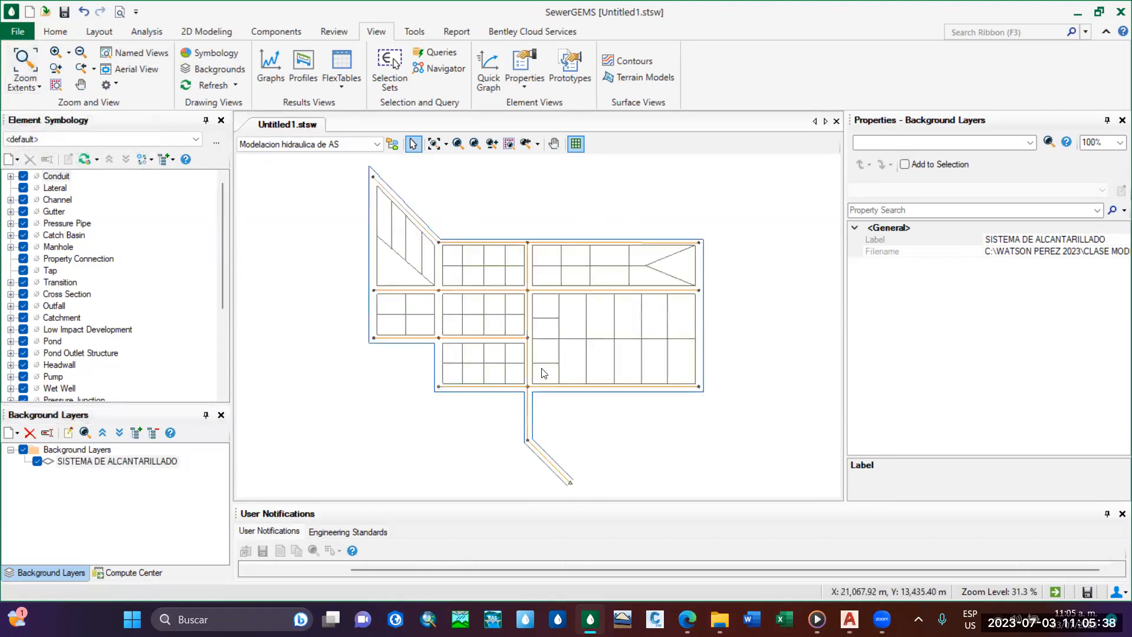
scroll(589, 379, up, 1)
scroll(584, 371, down, 1)
middle_drag(581, 311, 622, 344)
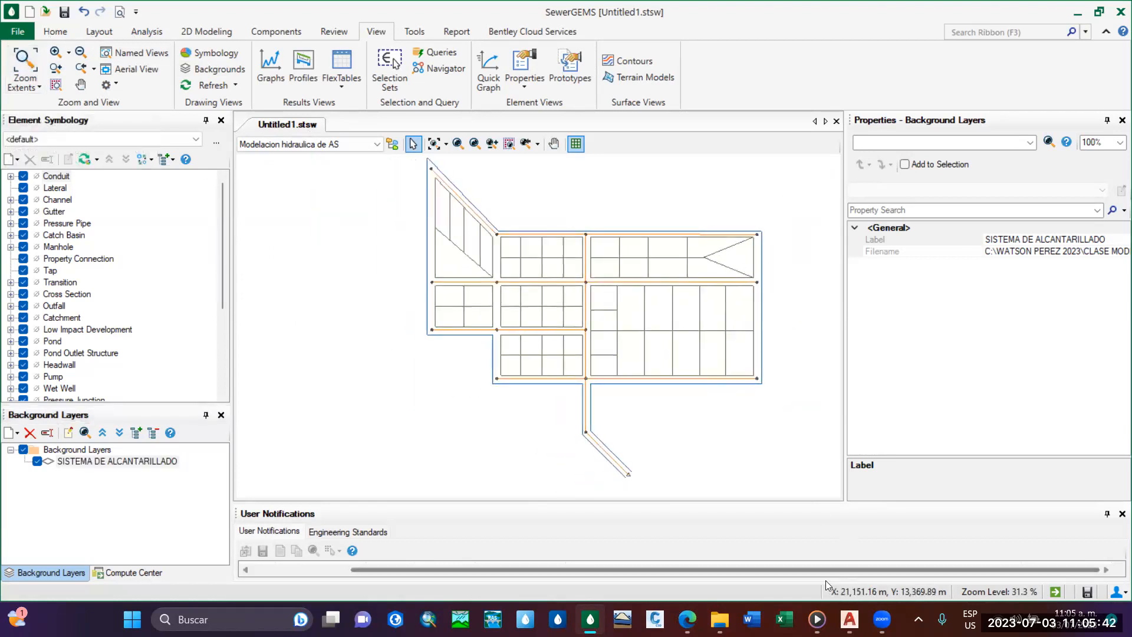
Switch to Civil 3D, compare the original sewer network drawing with the imported background, and return to SewerGEMS.
mouse_move(849, 619)
click(784, 543)
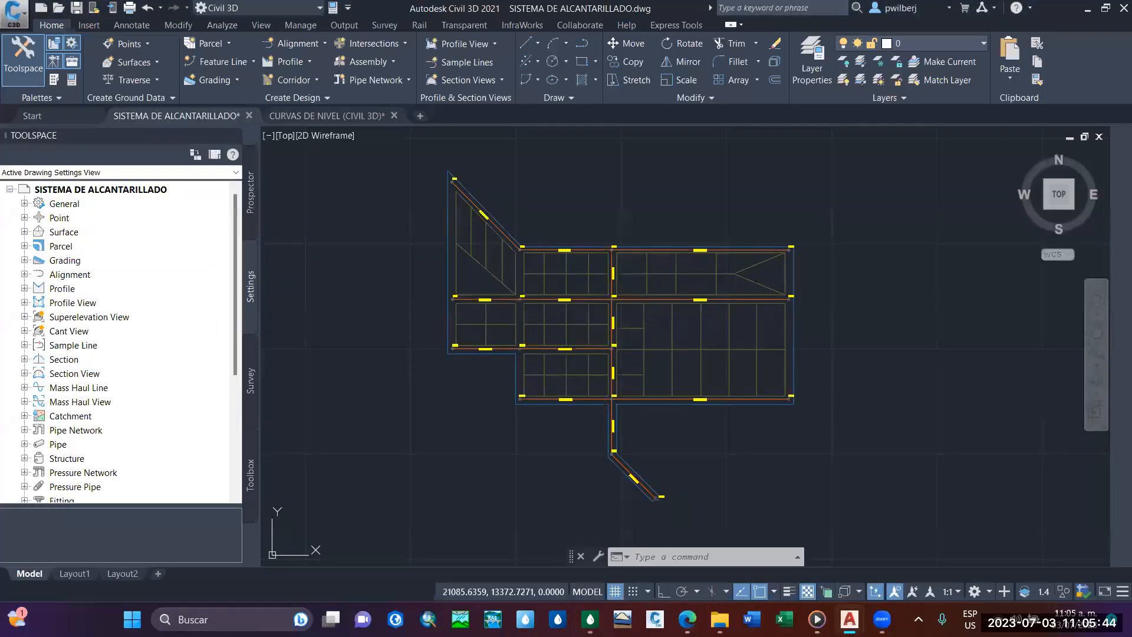
scroll(601, 372, up, 6)
scroll(606, 374, down, 5)
scroll(627, 363, up, 2)
mouse_move(628, 363)
middle_down()
mouse_move(564, 354)
mouse_move(611, 336)
mouse_move(573, 373)
middle_up()
scroll(570, 348, down, 2)
scroll(587, 353, up, 2)
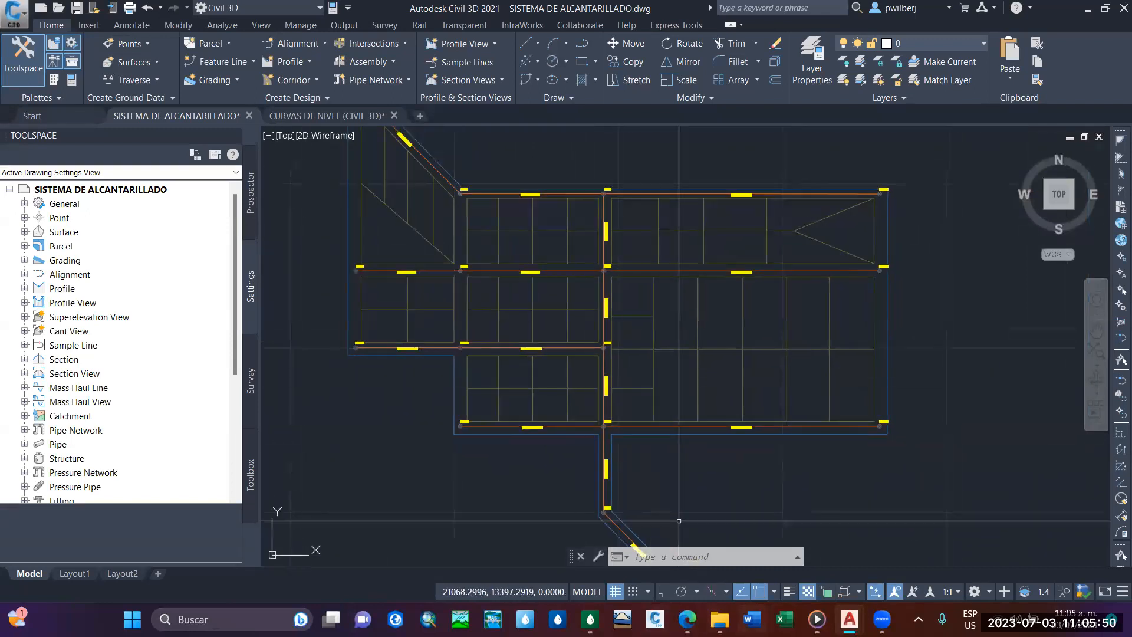
click(589, 618)
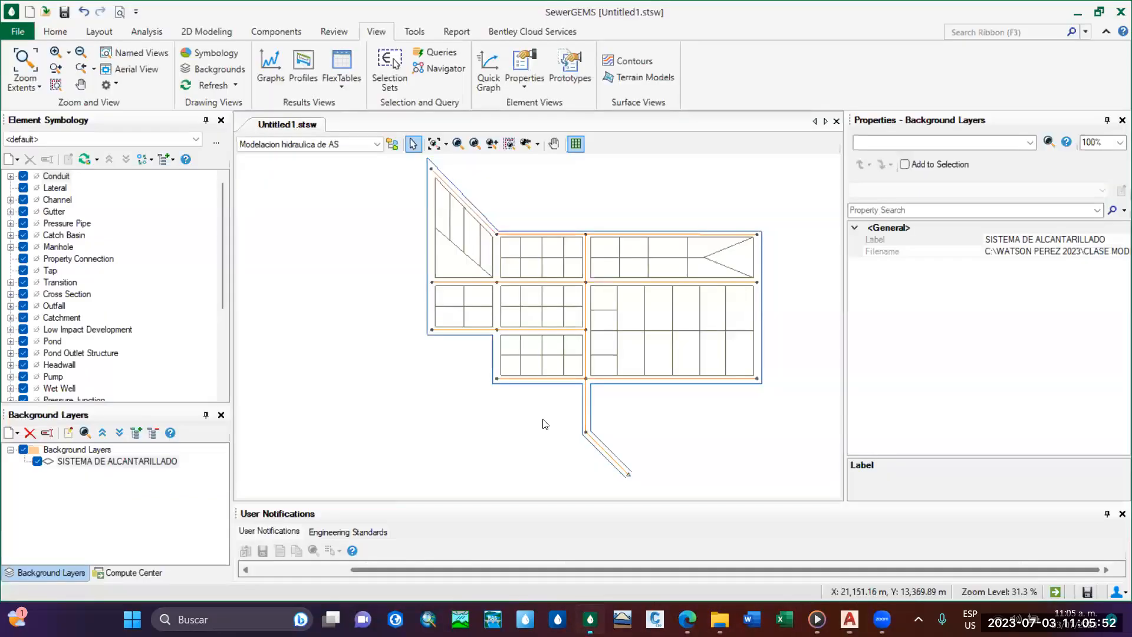
Examine the imported background's streets, lots, manhole points and outlet line across the drawing area.
mouse_move(564, 409)
middle_down()
mouse_move(542, 370)
mouse_move(527, 385)
middle_up()
scroll(543, 382, up, 8)
scroll(506, 365, down, 5)
scroll(507, 374, down, 2)
middle_drag(554, 347, 462, 347)
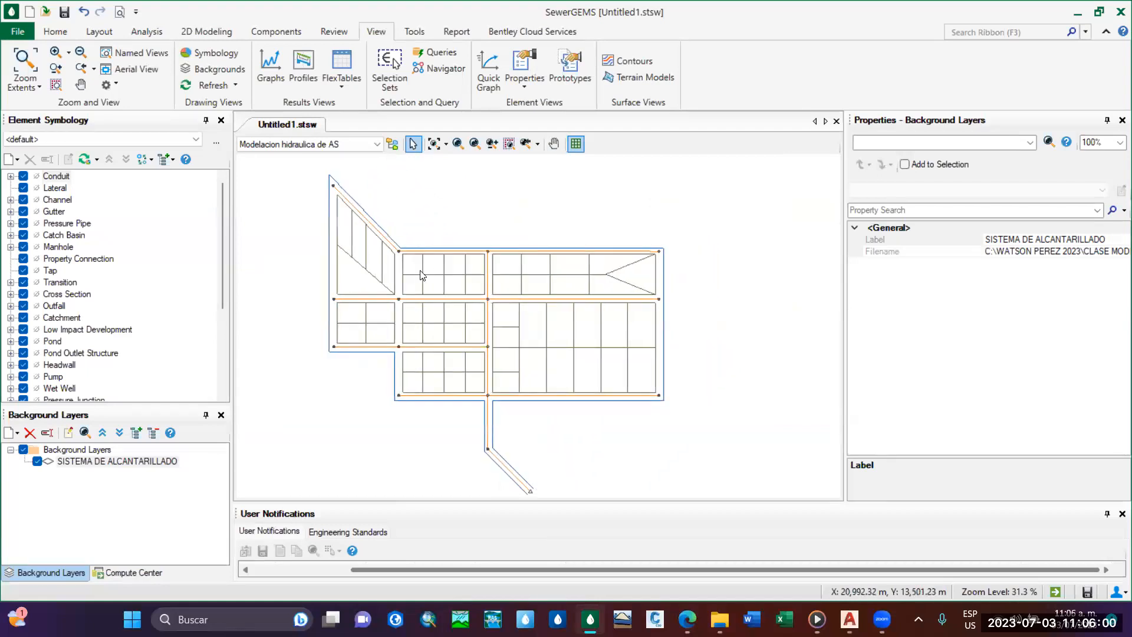
middle_drag(451, 292, 458, 287)
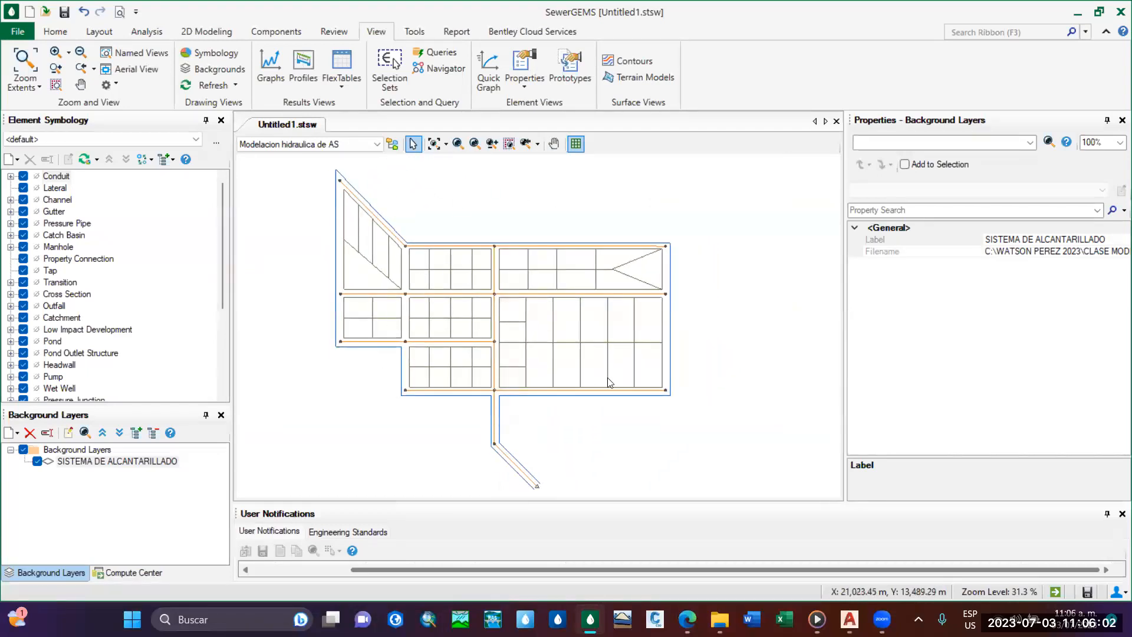
mouse_move(479, 310)
middle_down()
mouse_move(529, 307)
mouse_move(502, 331)
mouse_move(494, 287)
mouse_move(513, 312)
mouse_move(507, 278)
mouse_move(511, 311)
middle_up()
scroll(508, 288, up, 2)
scroll(508, 289, down, 1)
scroll(513, 311, down, 1)
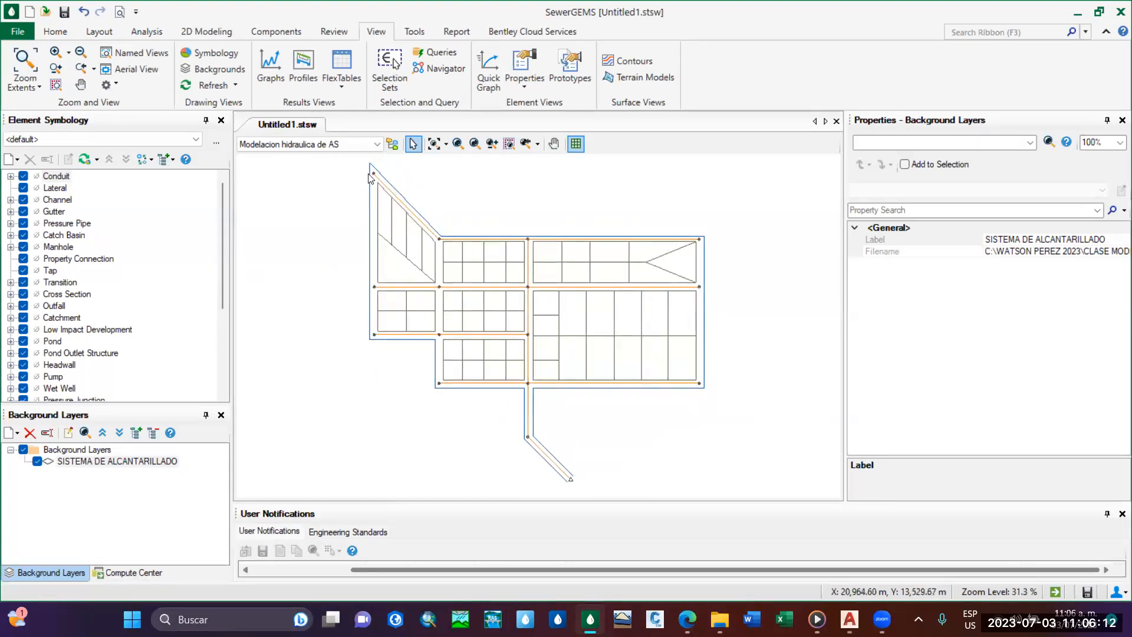
middle_drag(497, 315, 494, 296)
middle_drag(502, 298, 511, 315)
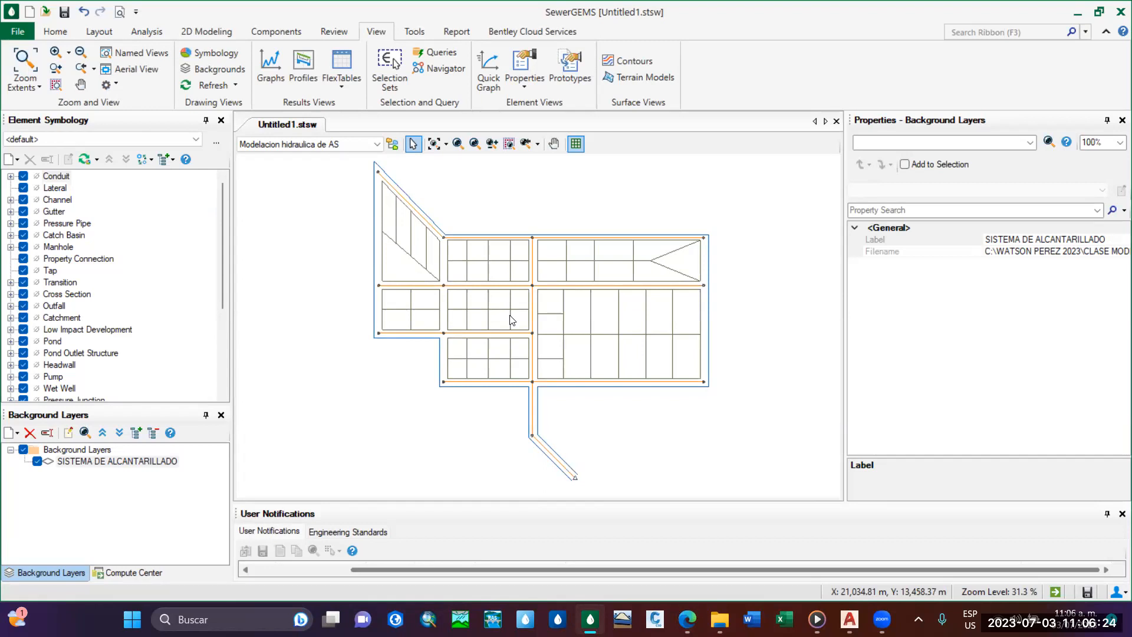
mouse_move(569, 330)
middle_down()
mouse_move(549, 337)
mouse_move(550, 328)
middle_up()
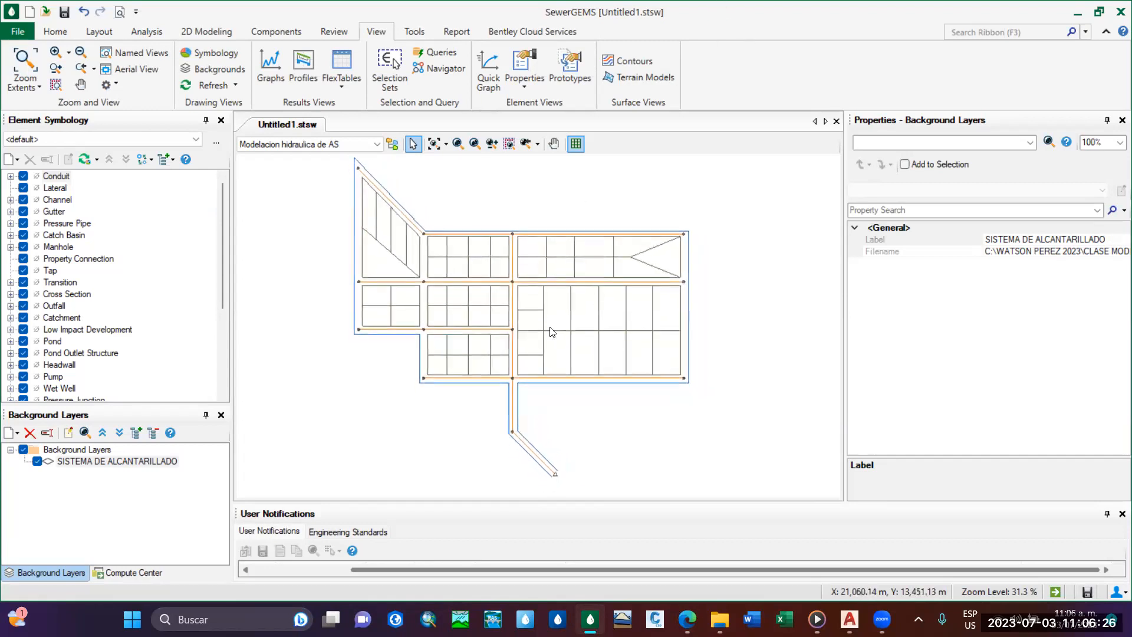
middle_drag(490, 257, 517, 272)
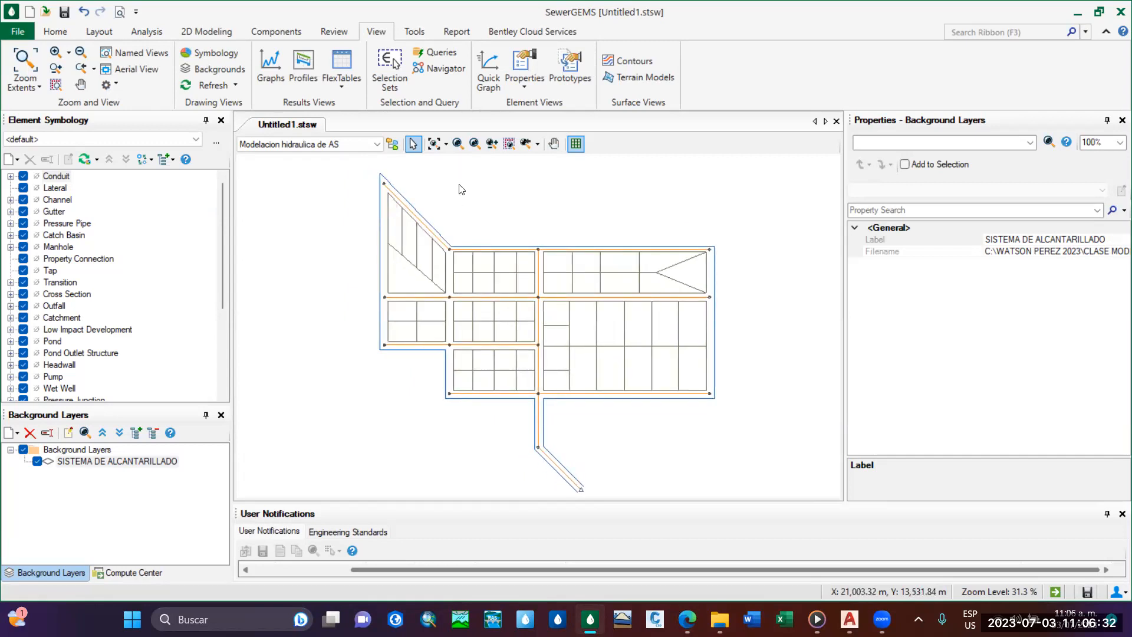
middle_drag(457, 187, 444, 190)
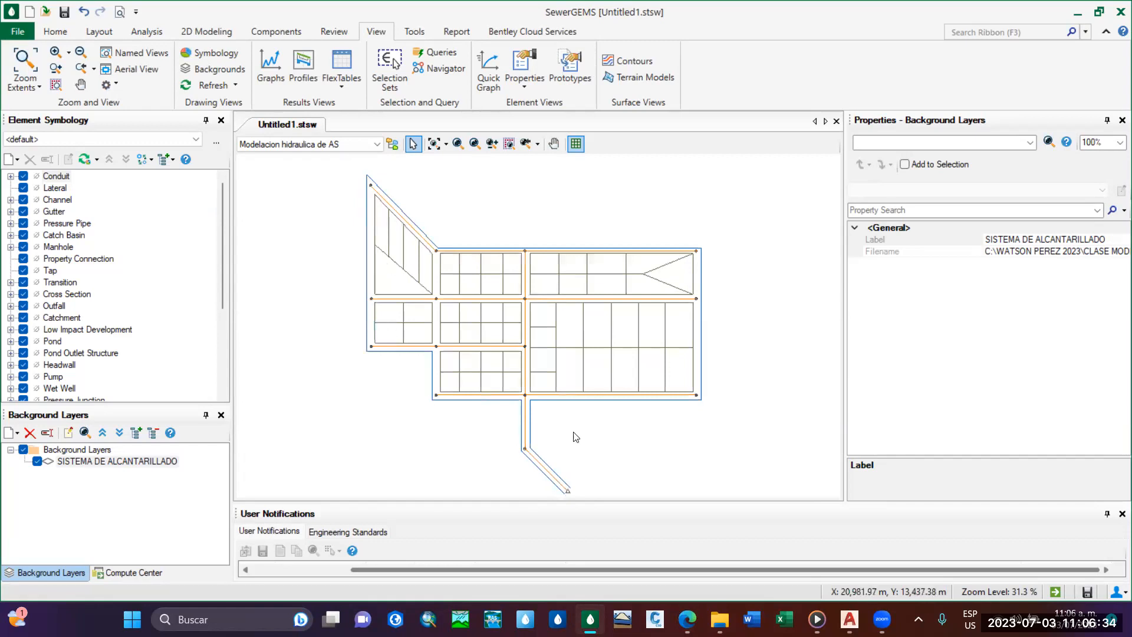
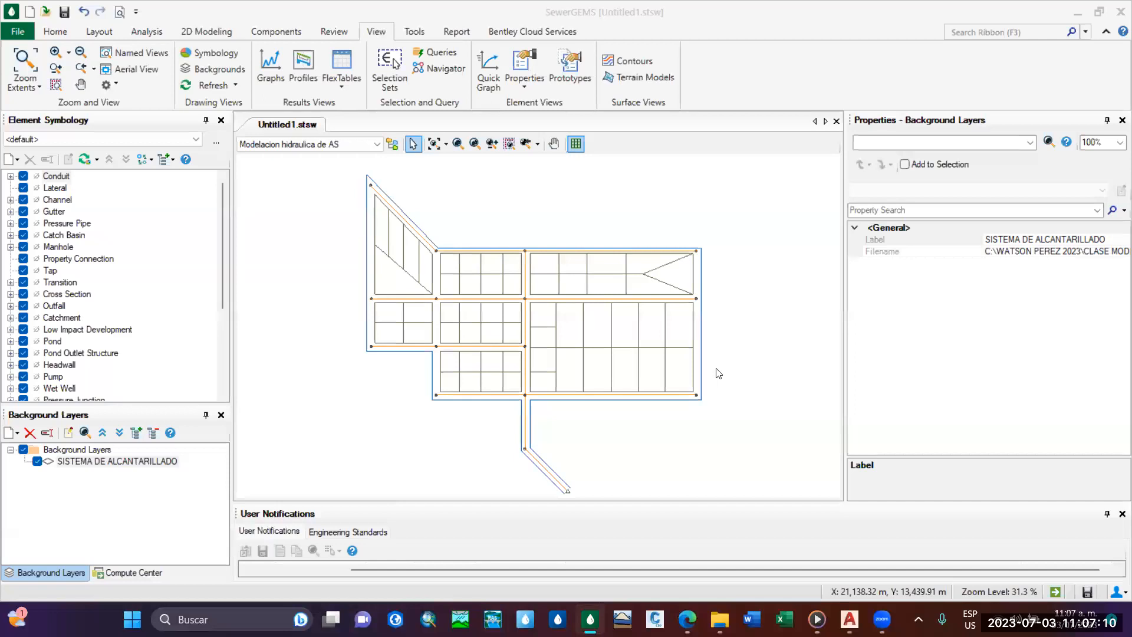
Inspect the background's outer boundary, street axes, blocks and upper manhole points in the SewerGEMS drawing.
mouse_move(590, 347)
middle_down()
mouse_move(590, 327)
mouse_move(587, 354)
mouse_move(558, 372)
middle_up()
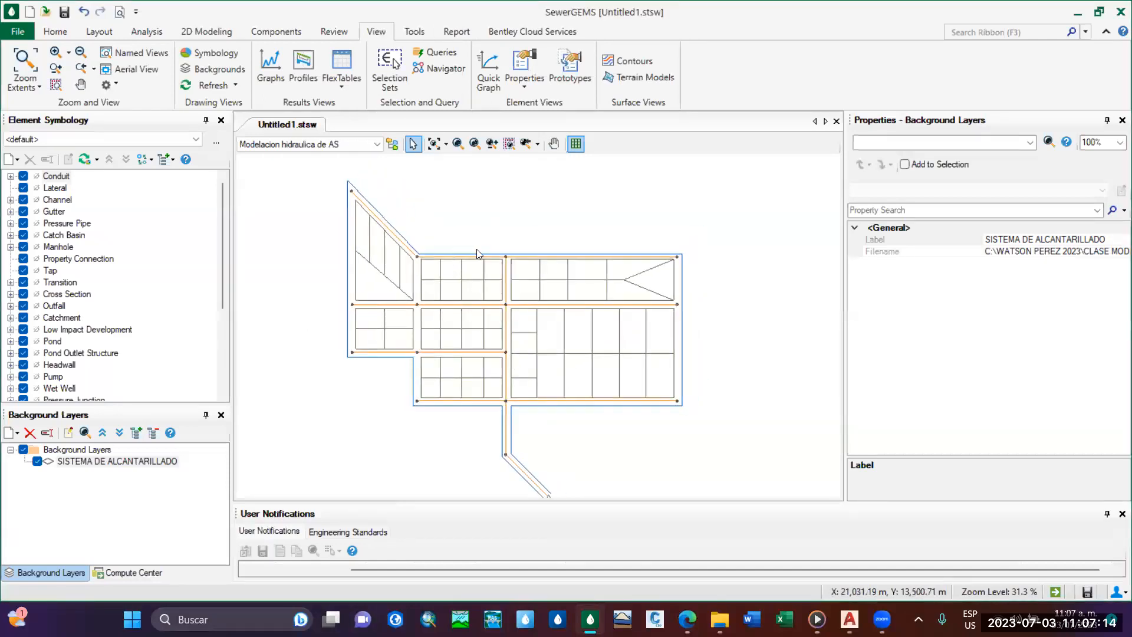
middle_drag(522, 272, 531, 262)
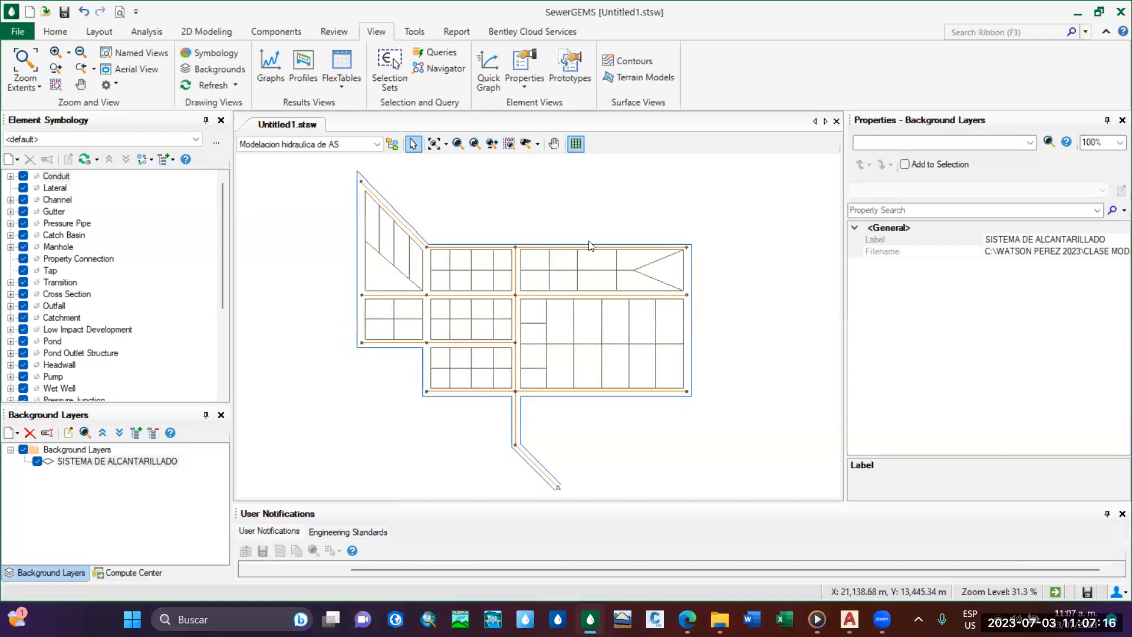
middle_drag(358, 269, 372, 288)
middle_drag(444, 295, 418, 277)
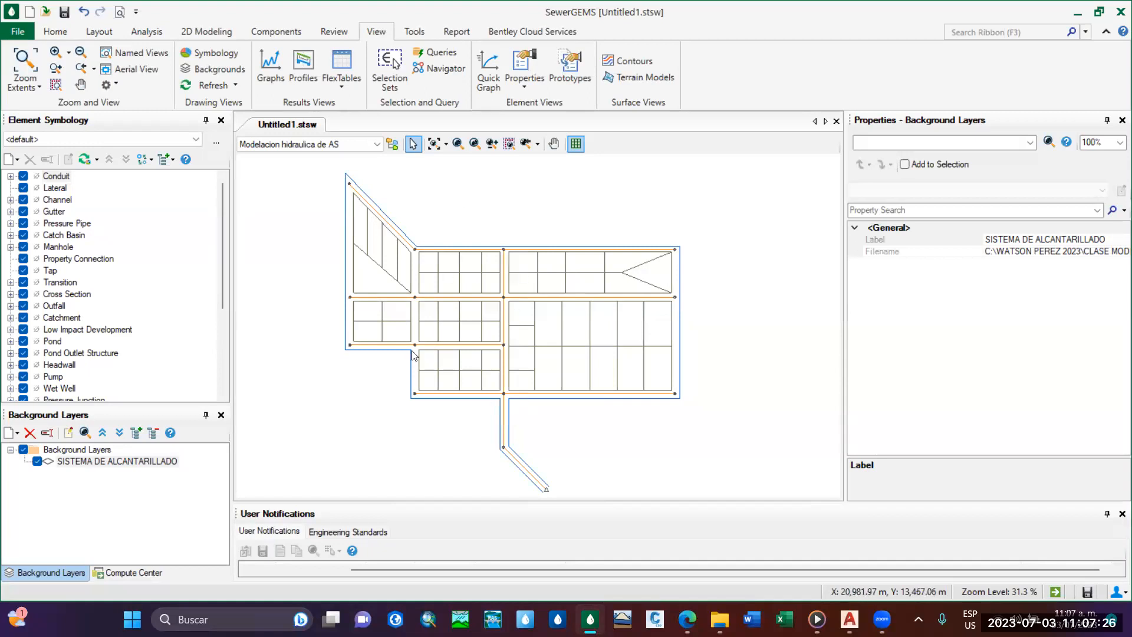
middle_drag(411, 351, 424, 331)
middle_drag(509, 316, 517, 339)
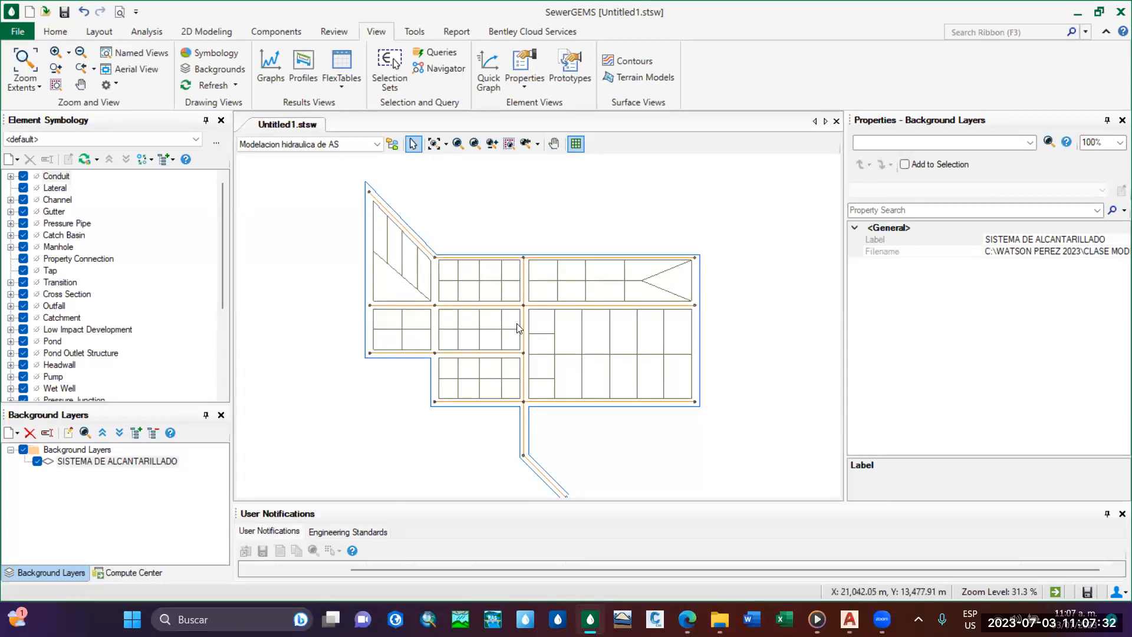
middle_drag(542, 373, 548, 352)
scroll(530, 319, up, 3)
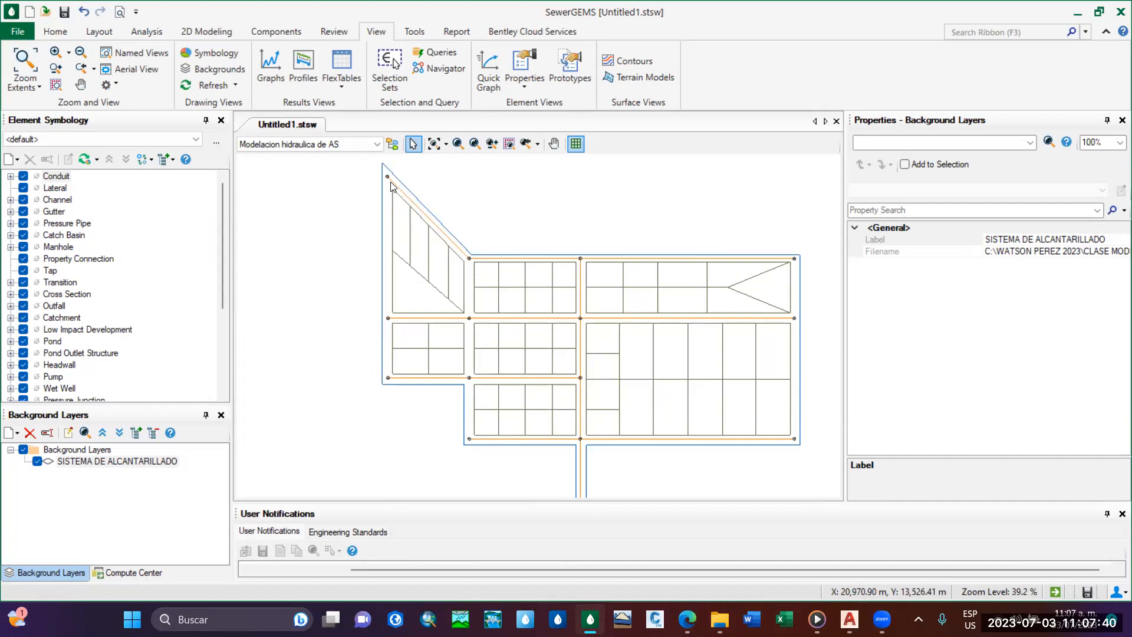
middle_drag(389, 186, 382, 193)
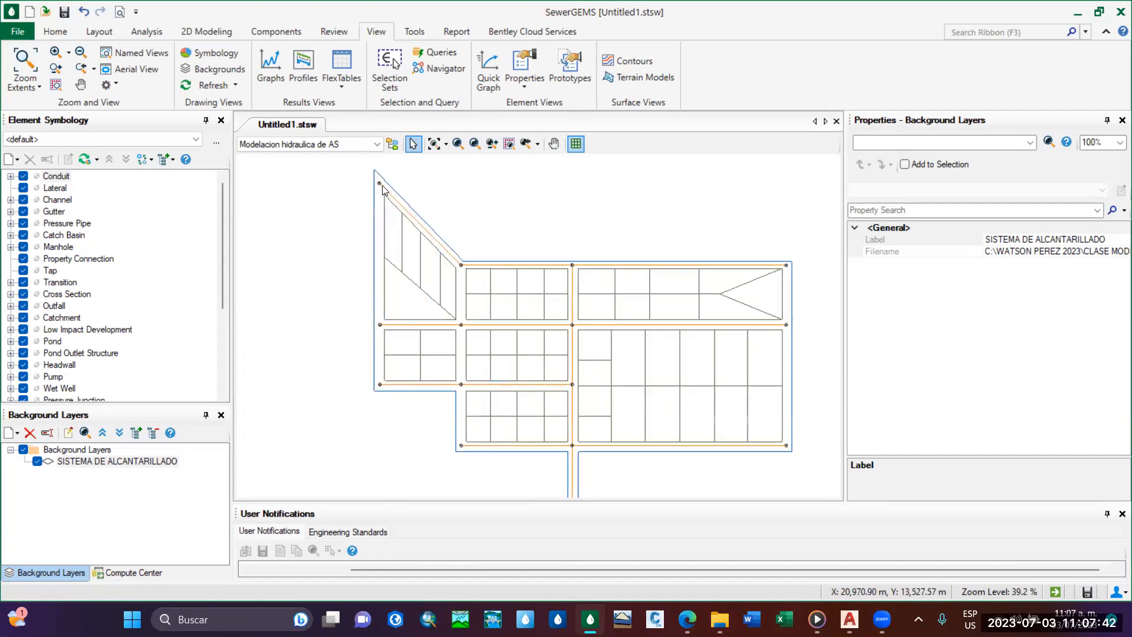
middle_drag(505, 287, 473, 249)
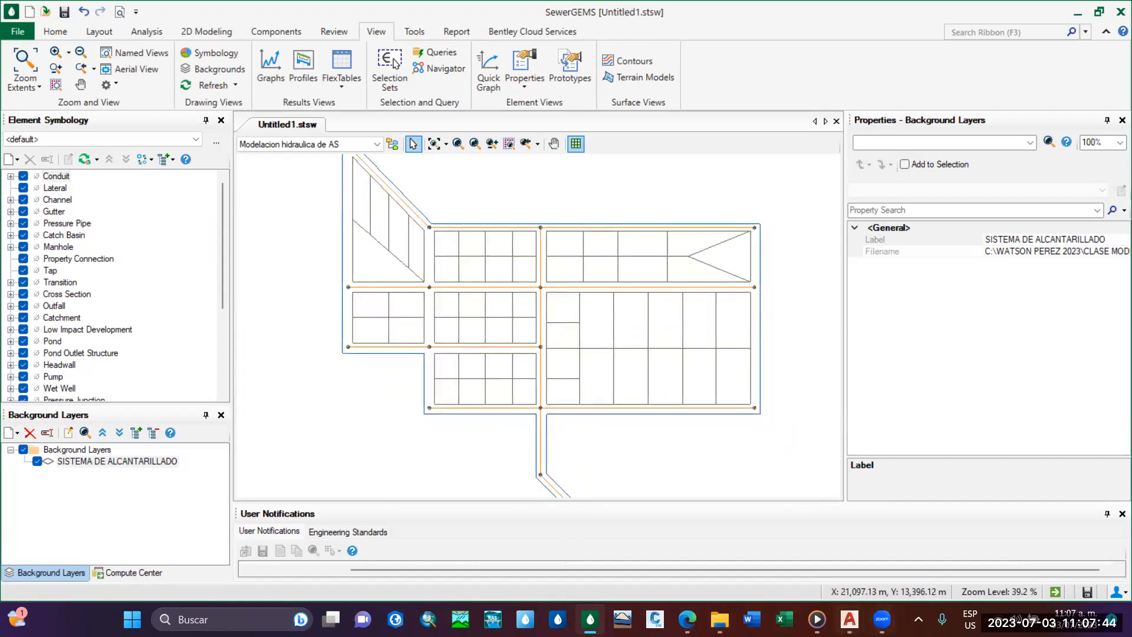
Switch to Civil 3D and examine the contour lines and elevation points of the CURVAS DE NIVEL (CIVIL 3D) drawing.
click(849, 619)
click(889, 564)
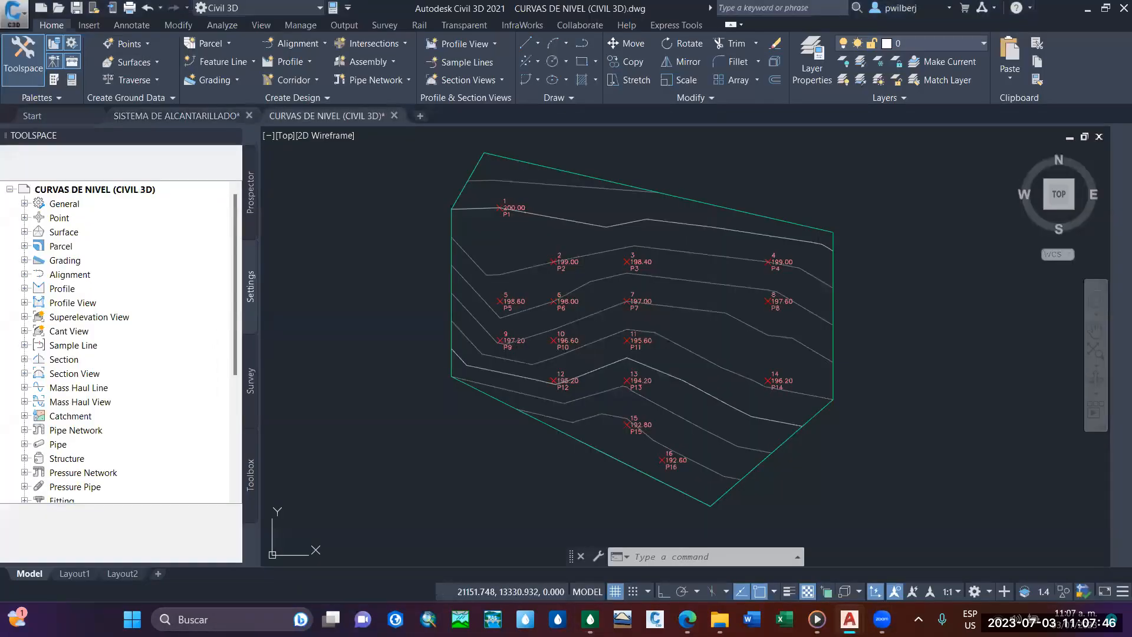
scroll(662, 432, down, 2)
middle_drag(576, 373, 524, 361)
scroll(571, 359, up, 2)
mouse_move(603, 399)
middle_down()
mouse_move(581, 390)
mouse_move(620, 386)
mouse_move(630, 363)
middle_up()
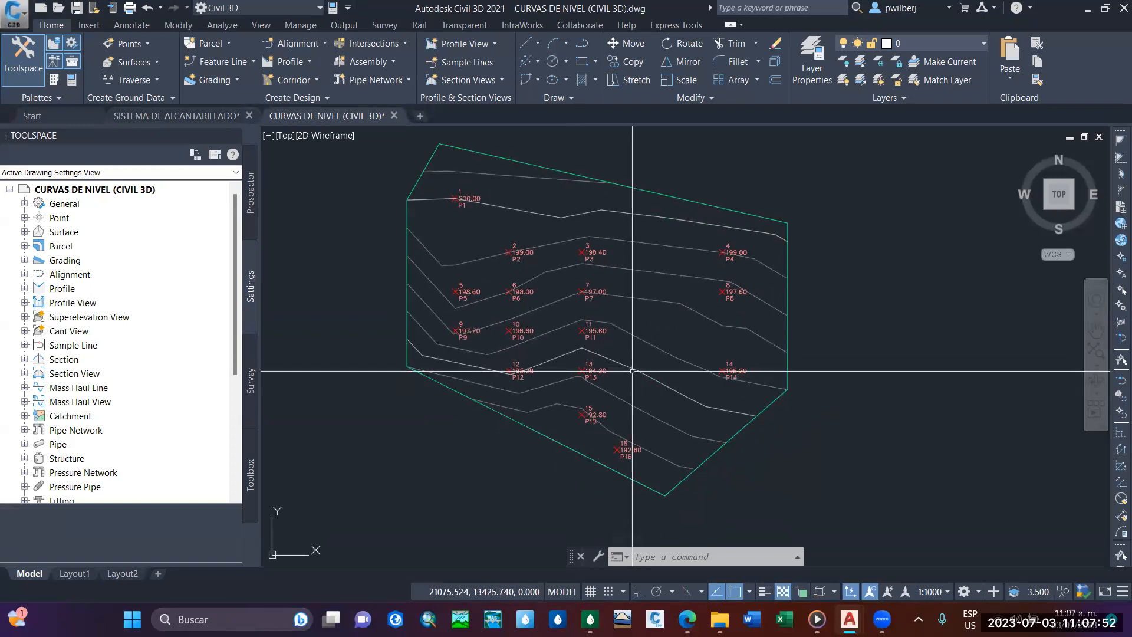
mouse_move(565, 242)
middle_down()
mouse_move(613, 273)
mouse_move(601, 275)
middle_up()
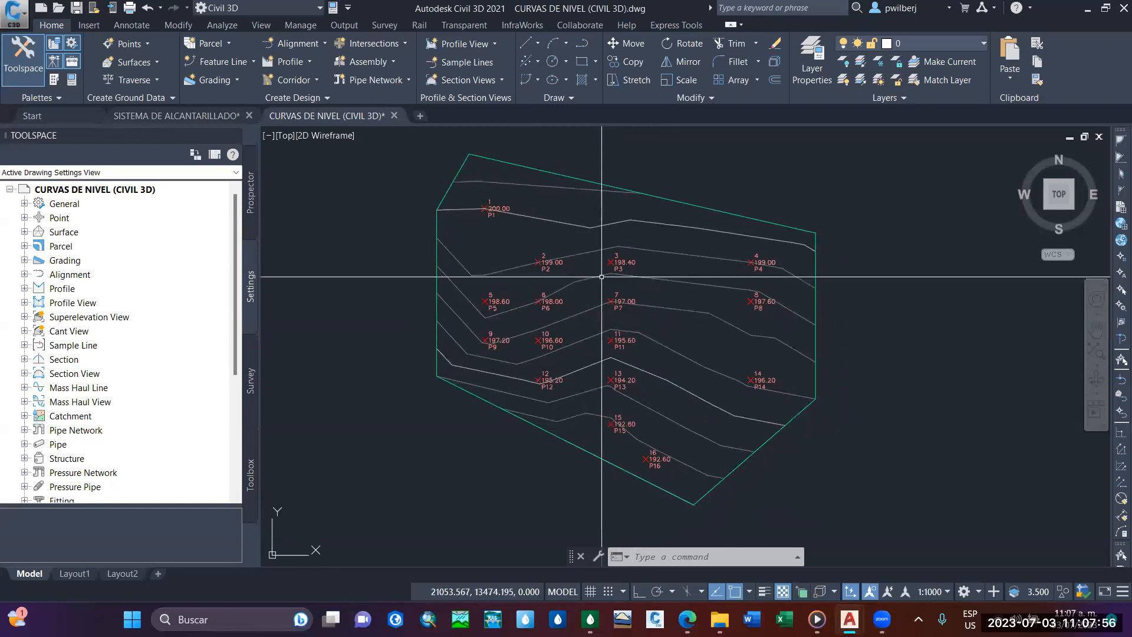
mouse_move(687, 441)
middle_down()
mouse_move(678, 466)
mouse_move(671, 446)
middle_up()
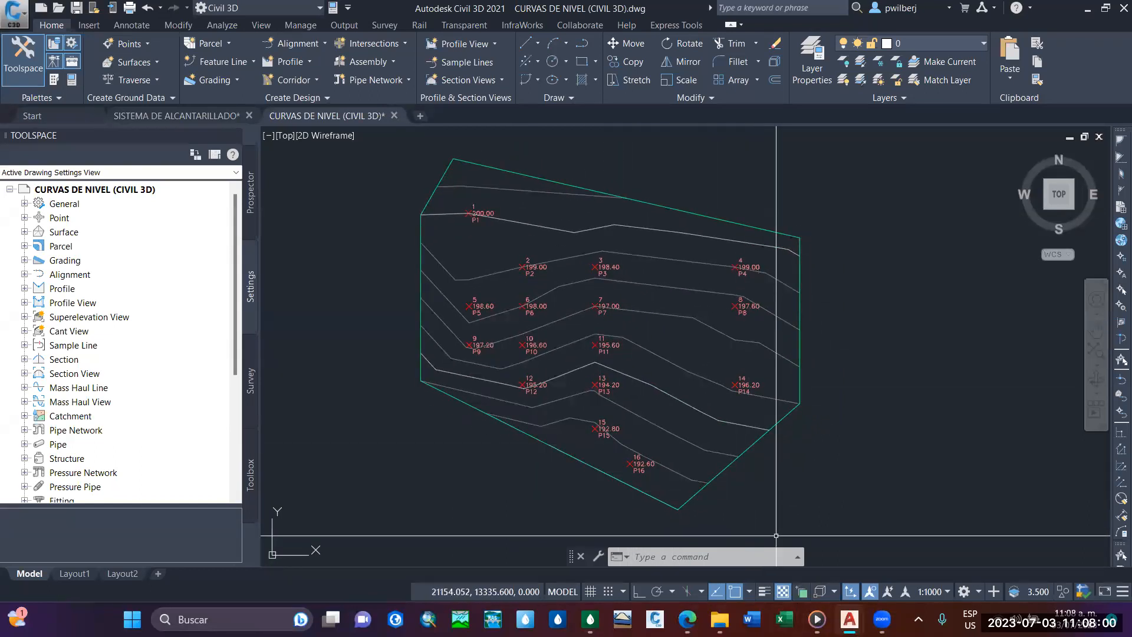
Return to SewerGEMS and review the full sewer layout background down to the outlet line.
click(590, 619)
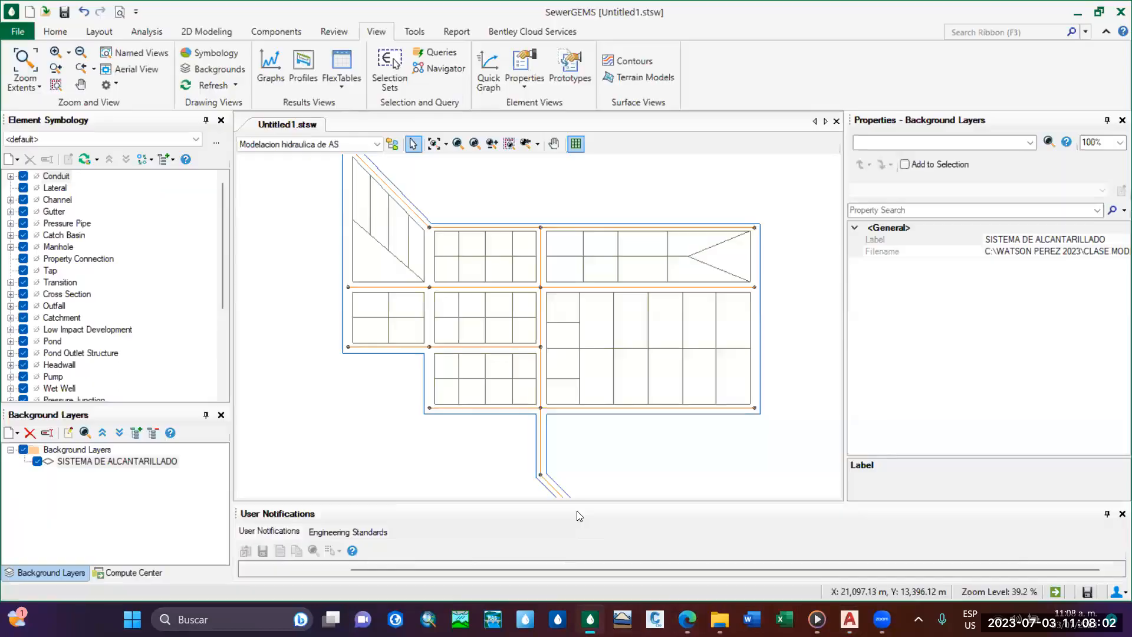
scroll(570, 330, down, 3)
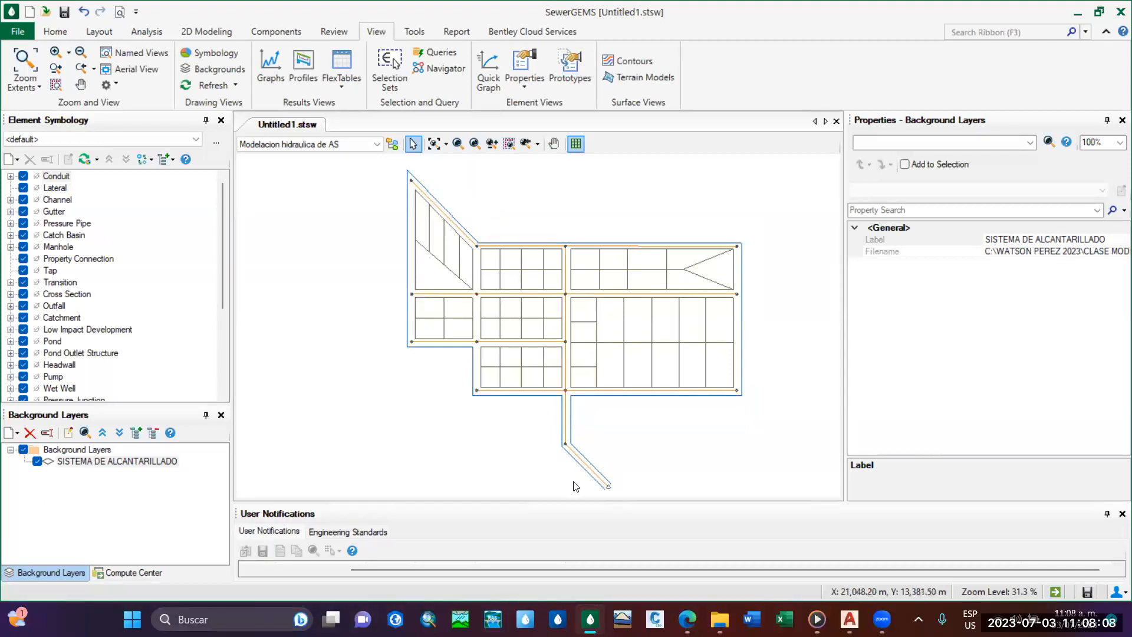
mouse_move(614, 389)
middle_down()
mouse_move(589, 358)
mouse_move(609, 401)
middle_up()
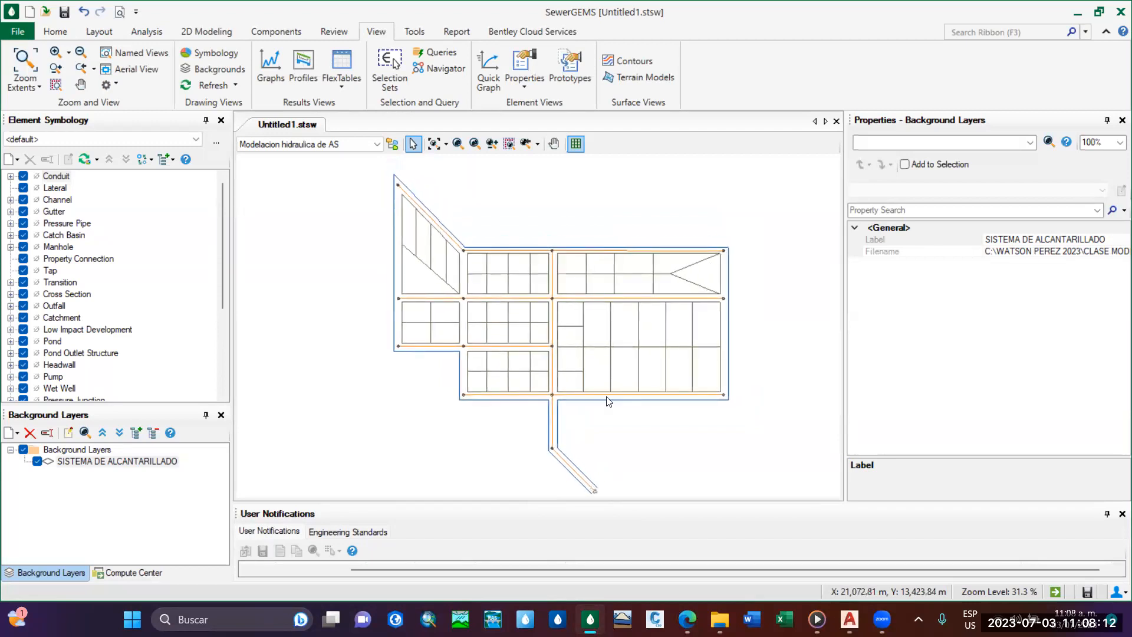
scroll(539, 321, down, 1)
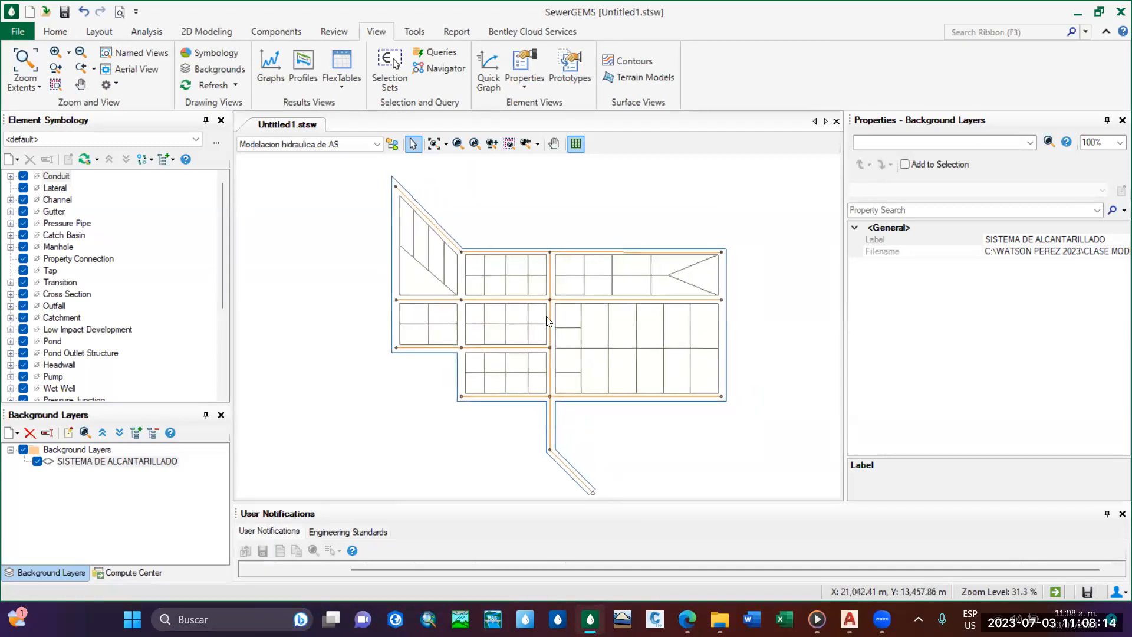
middle_drag(533, 303, 522, 307)
scroll(535, 296, up, 1)
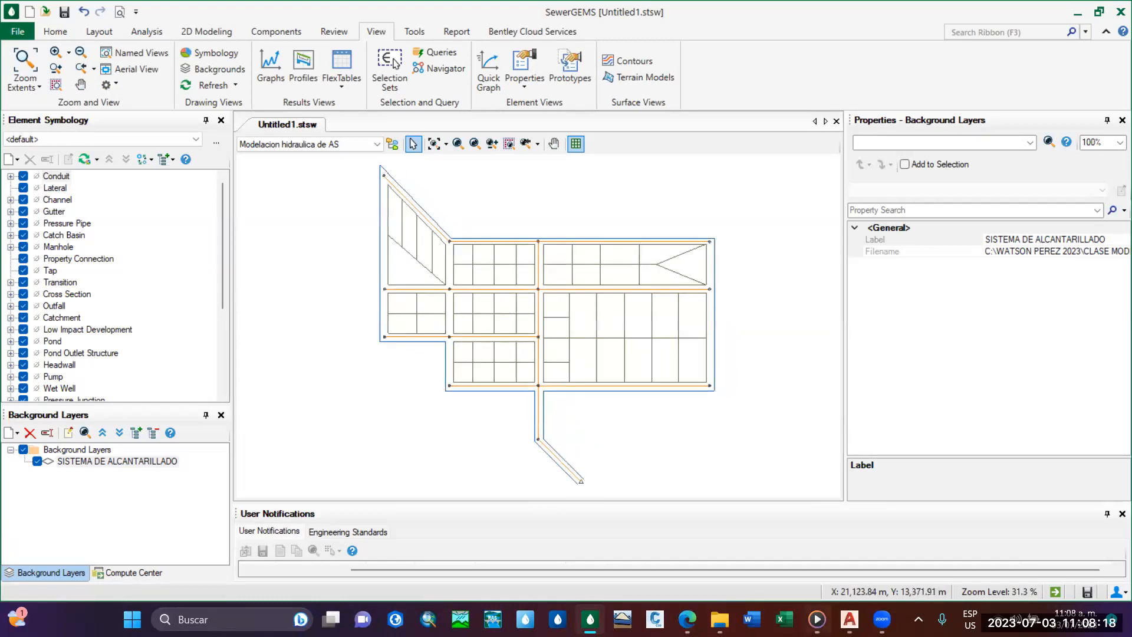
Switch to the CURVAS DE NIVEL (CIVIL 3D) drawing in Civil 3D and start Save As for it.
click(849, 619)
click(879, 539)
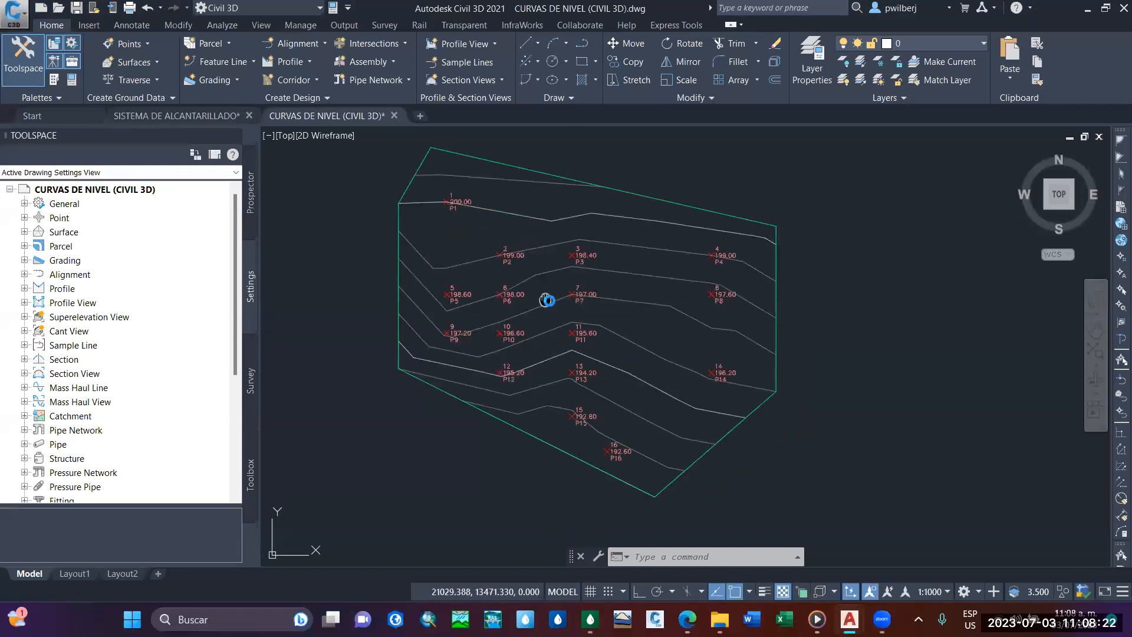
scroll(561, 304, up, 2)
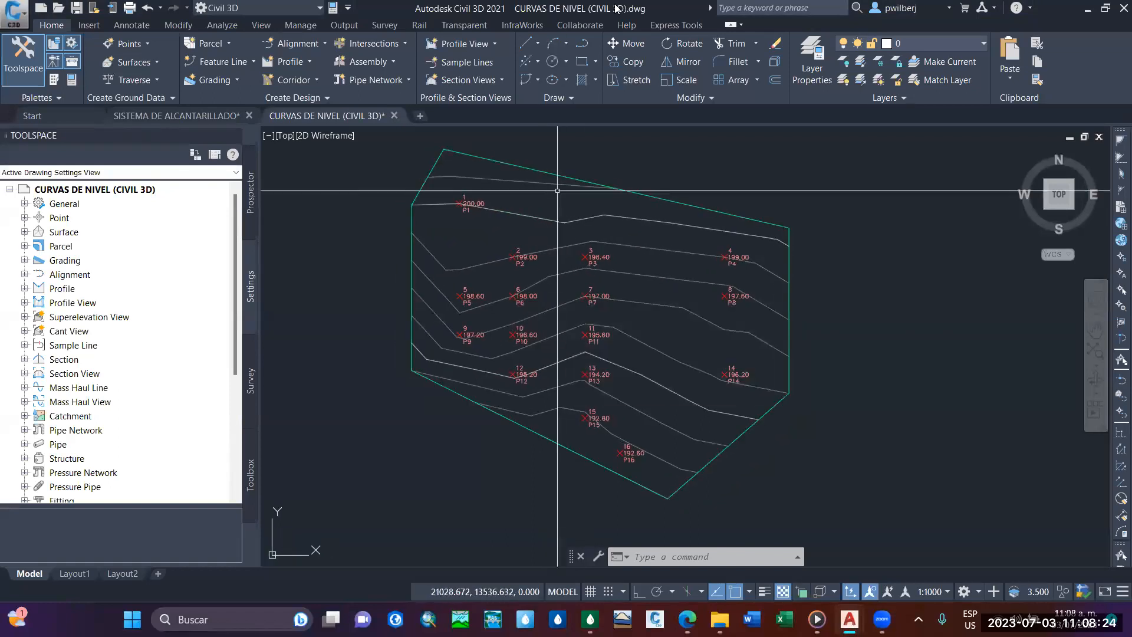
click(11, 22)
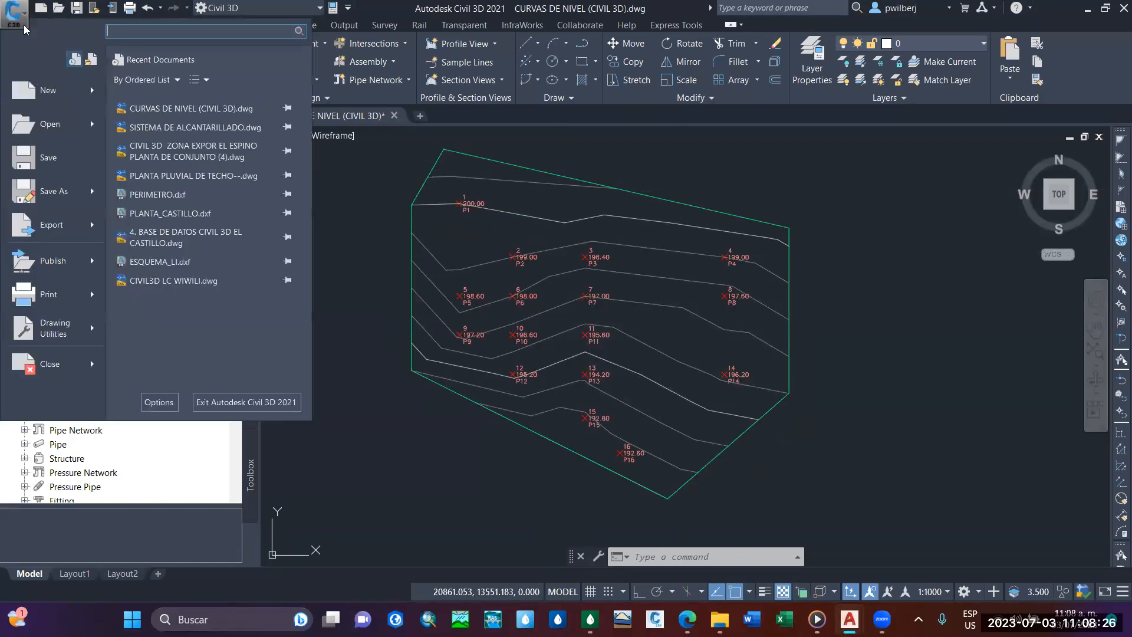
click(70, 191)
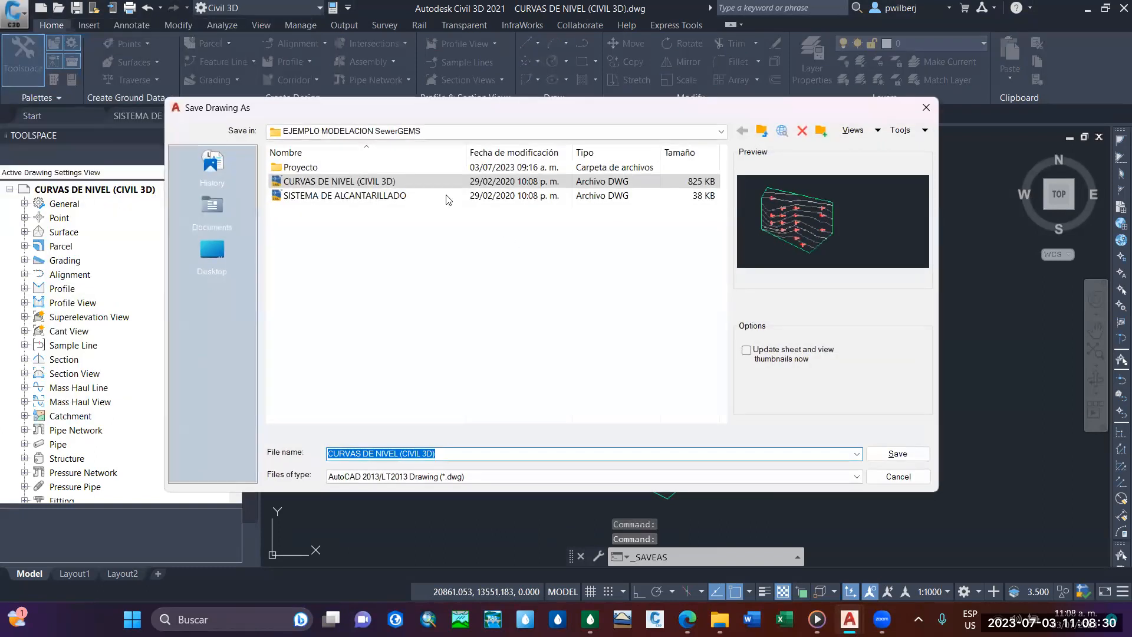
Browse from the desktop through drive C: and CLASE MODELACION HIDRAULICA 2023 to the EJEMPLO MODELACION SewerGEMS folder as save location.
click(212, 252)
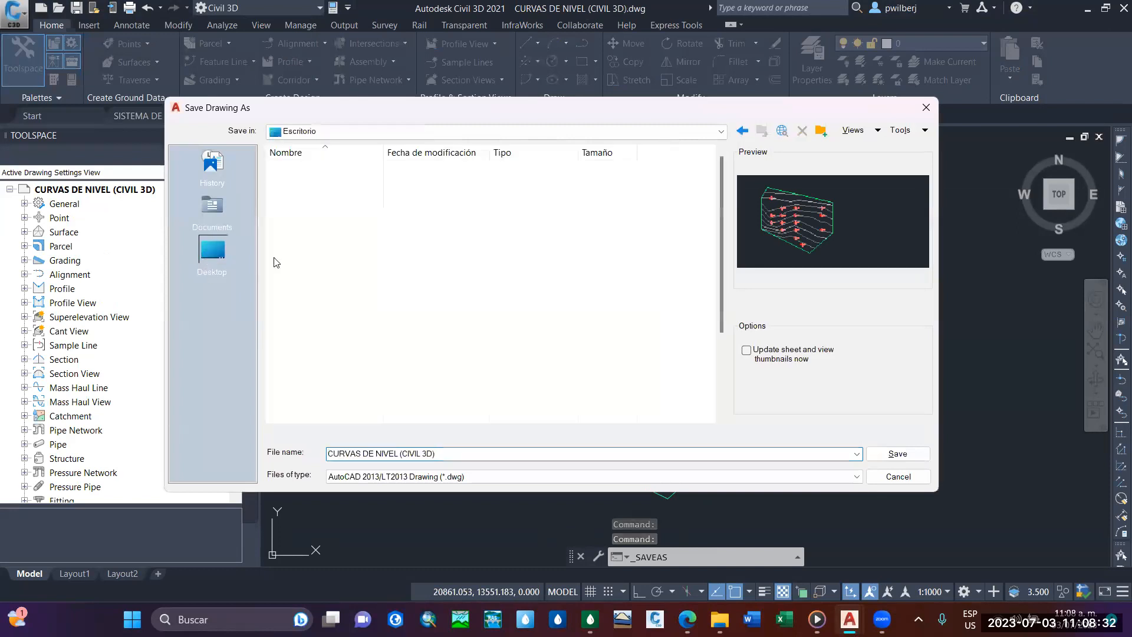
scroll(334, 364, up, 3)
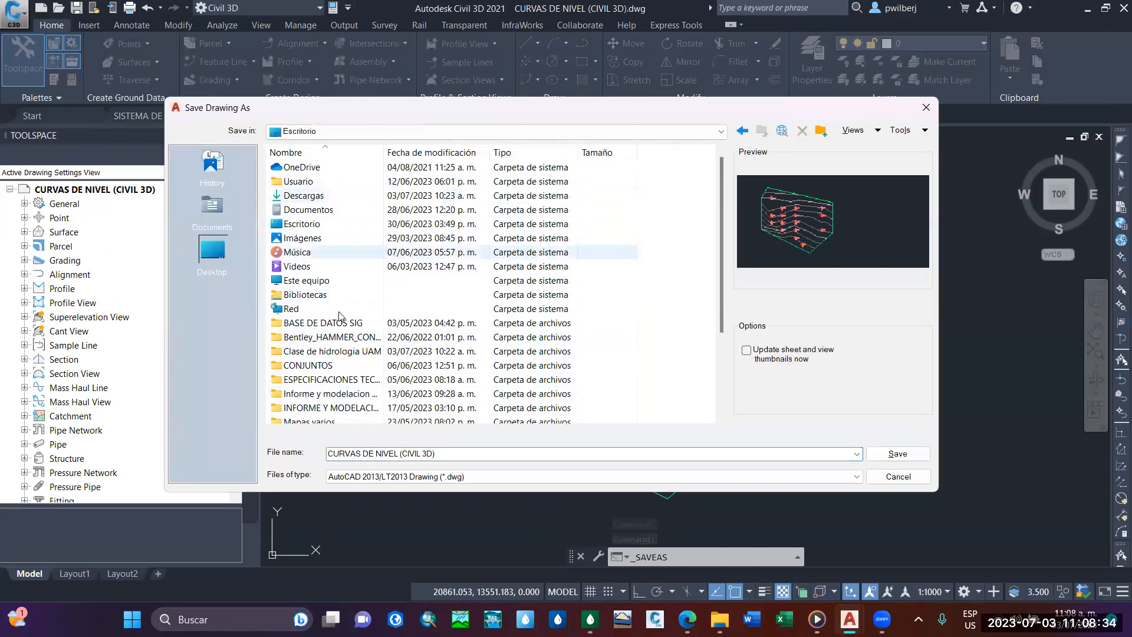
click(321, 281)
double_click(327, 286)
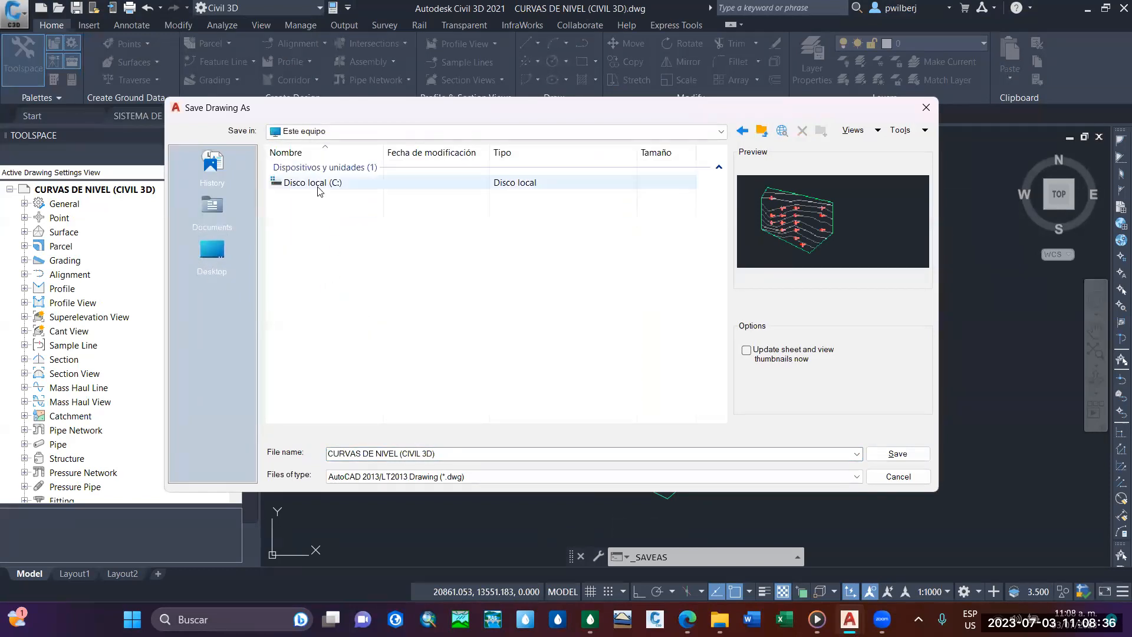
double_click(319, 190)
double_click(341, 382)
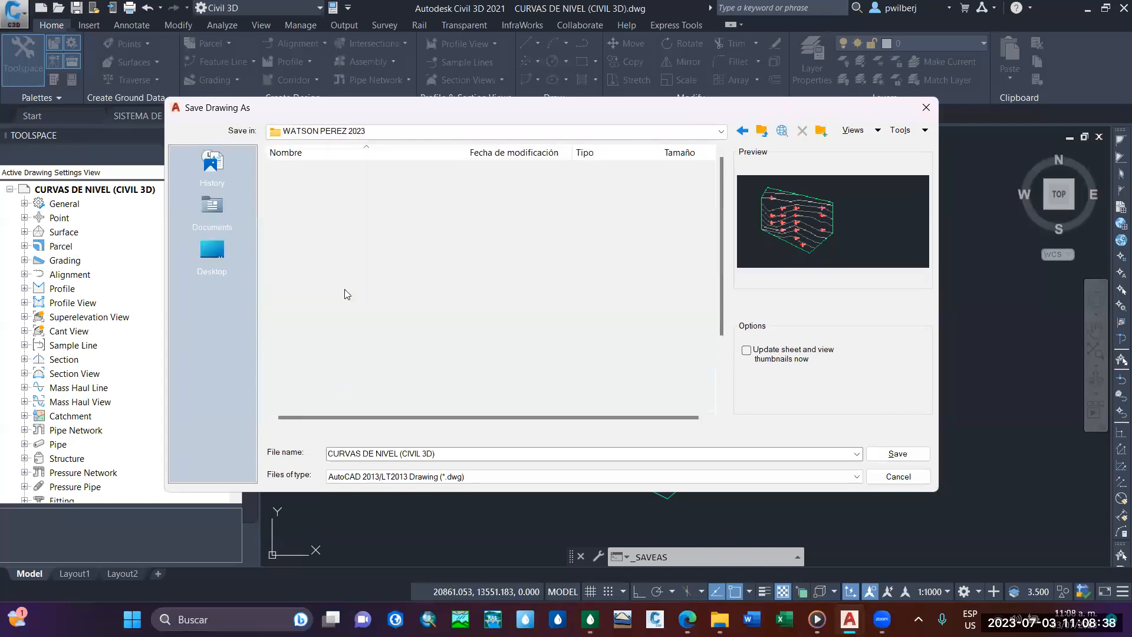
double_click(401, 183)
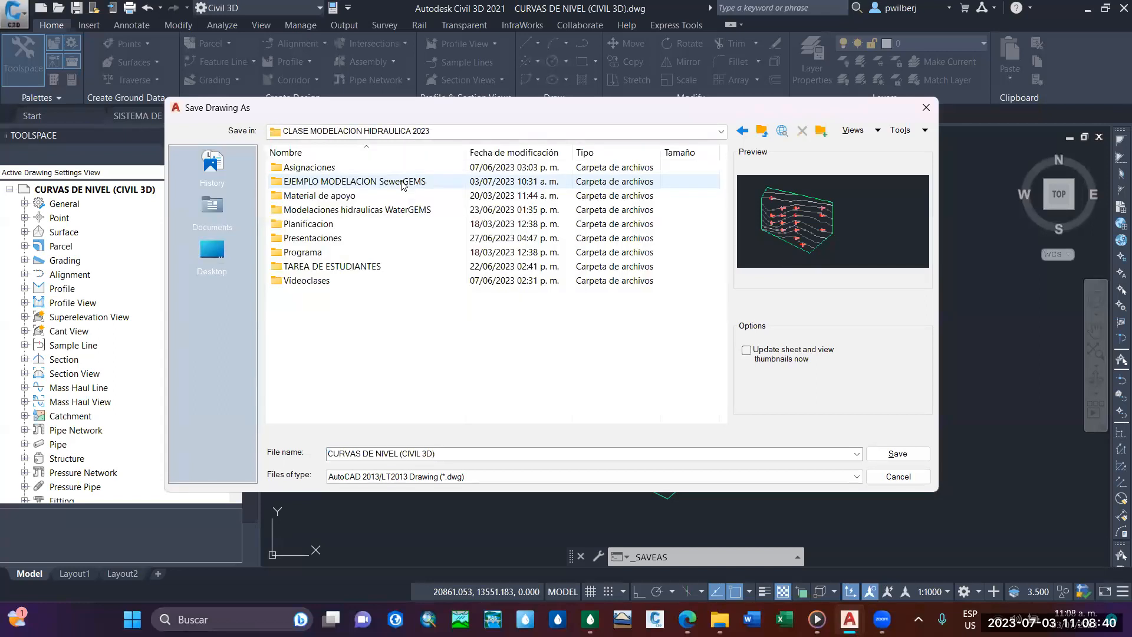
double_click(403, 183)
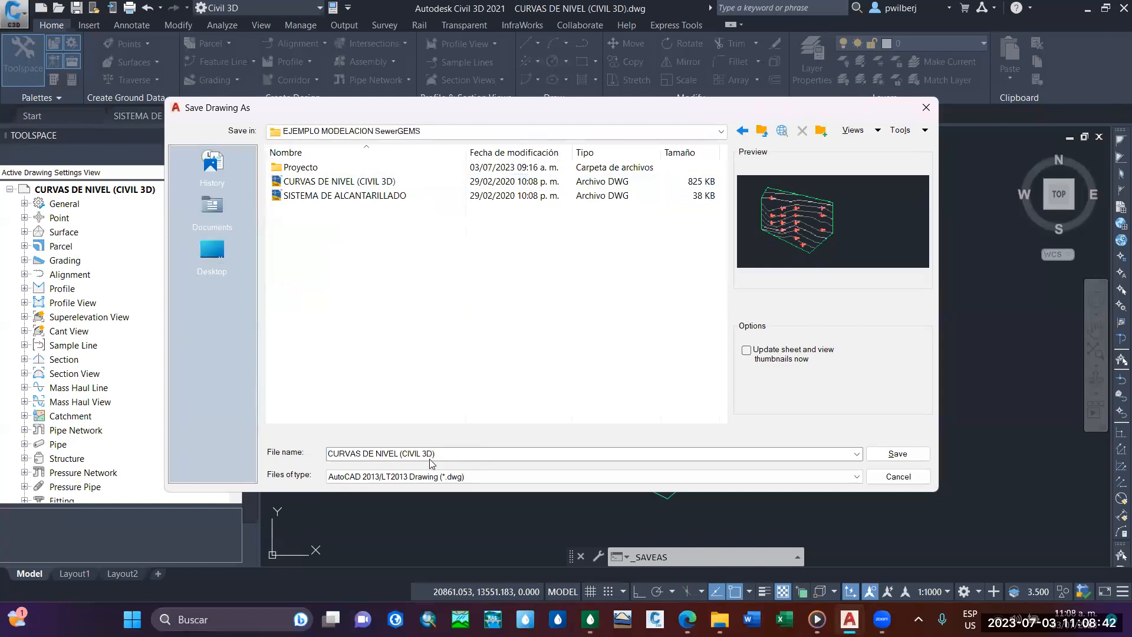
Save the contour drawing as CURVAS DE NIVEL (CIVIL 3D).dxf in AutoCAD 2013/LT2013 DXF format and dismiss the version conflict notice.
click(458, 477)
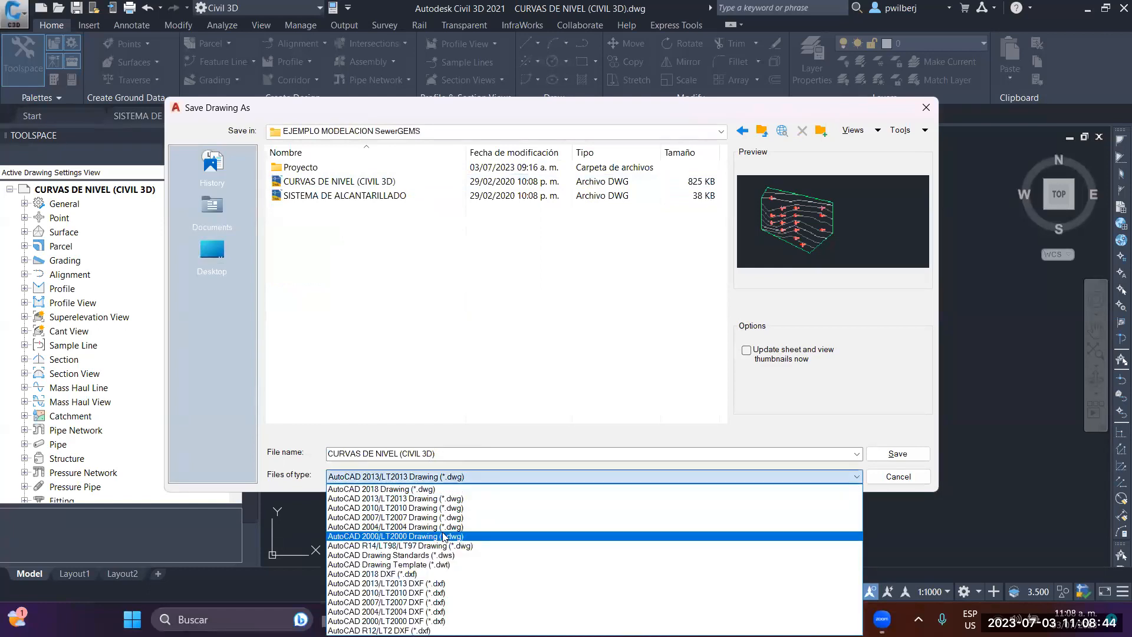
click(421, 584)
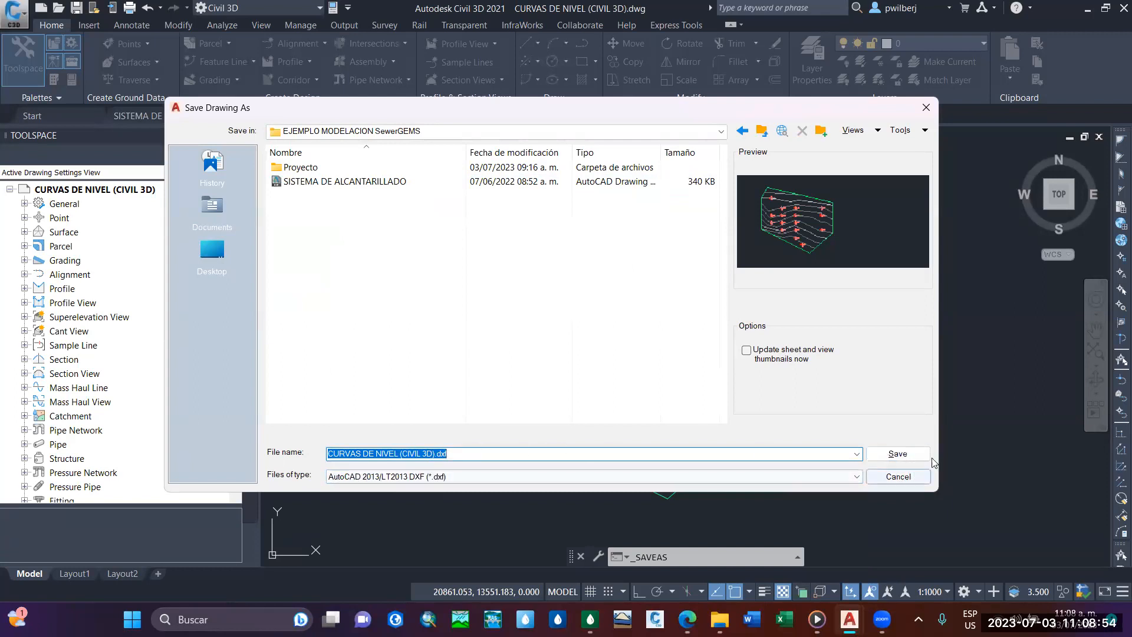
click(898, 453)
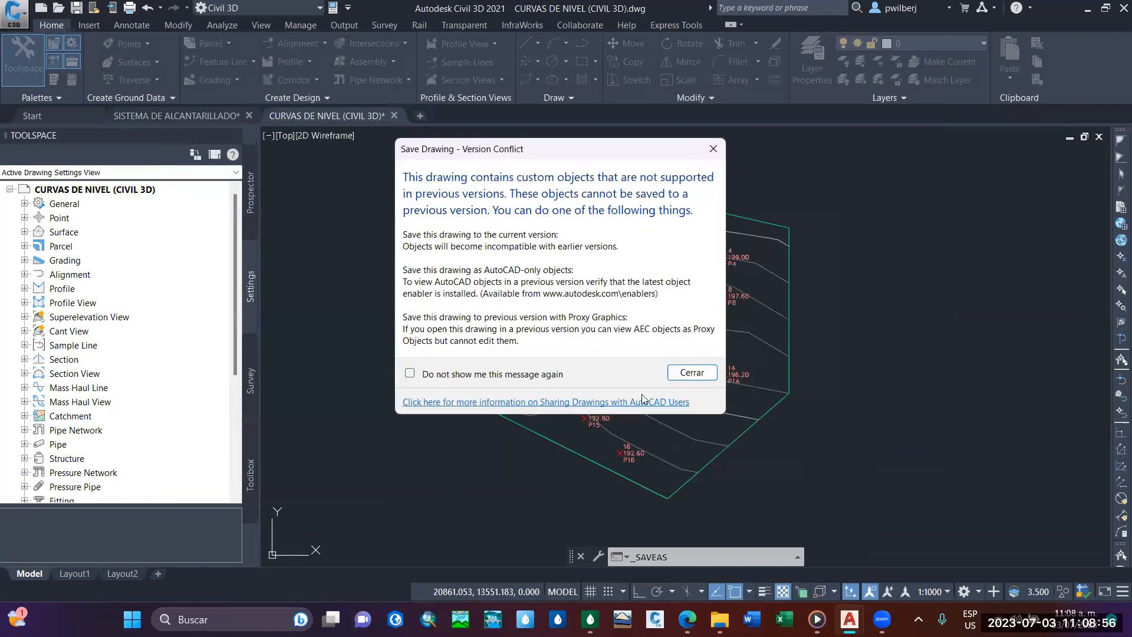
click(704, 376)
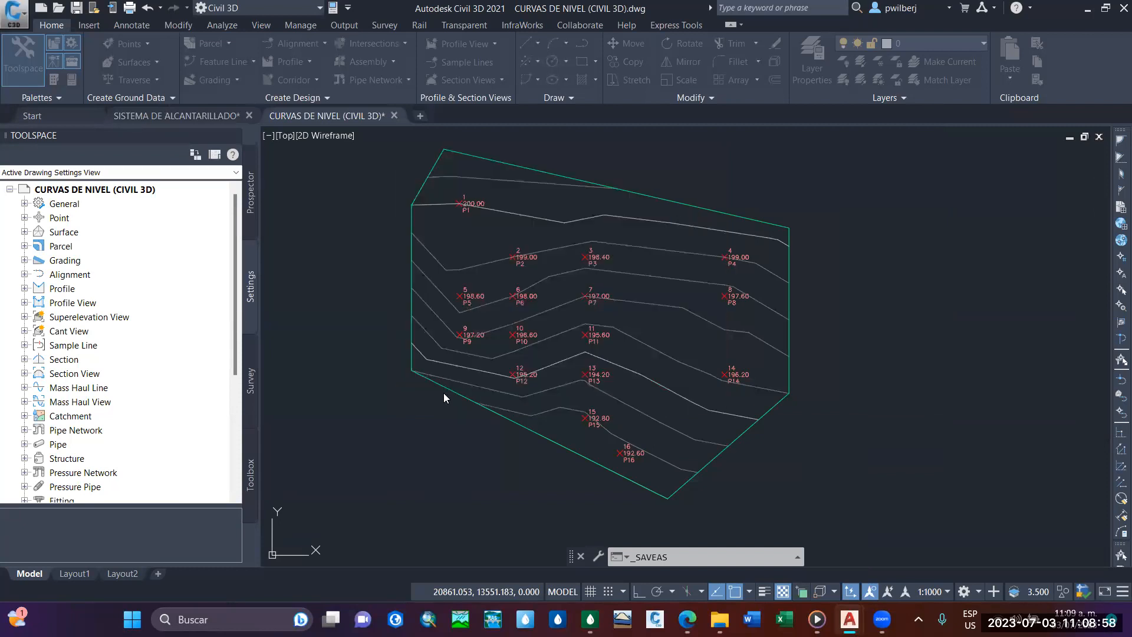
Bring up the SISTEMA DE ALCANTARILLADO drawing and examine the whole pipe network down to the outlet.
scroll(540, 176, down, 4)
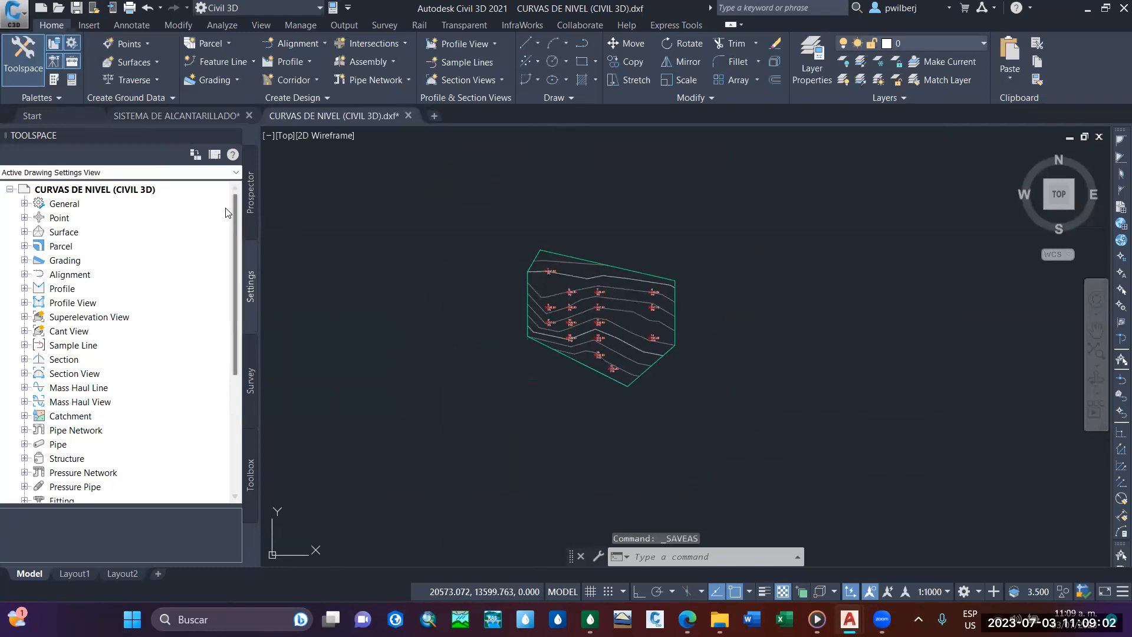
click(184, 116)
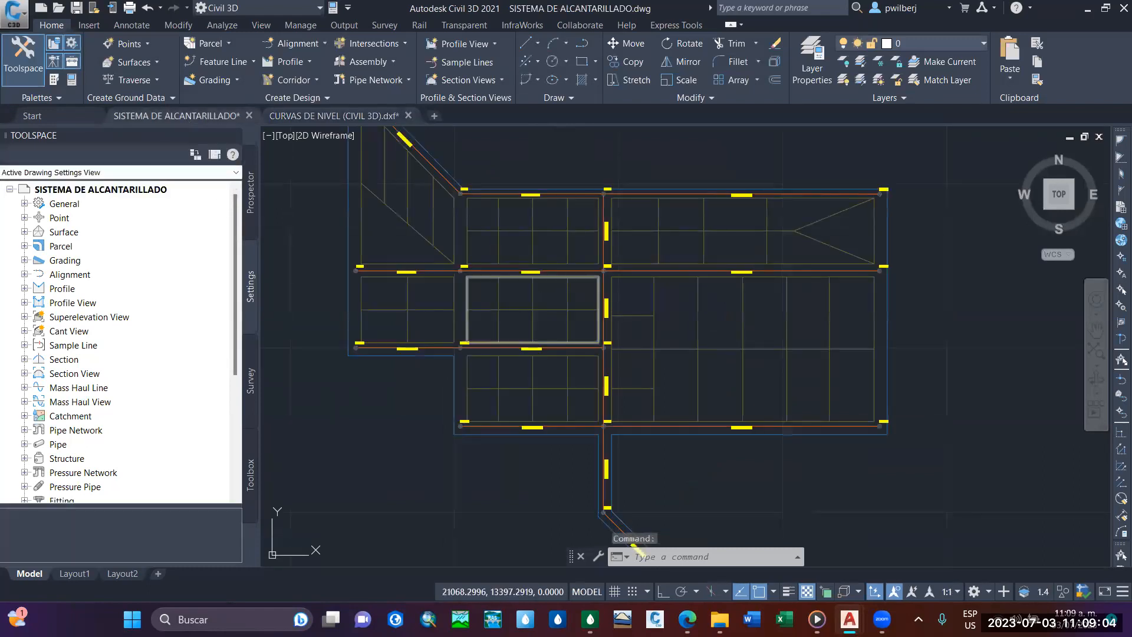
scroll(533, 252, down, 2)
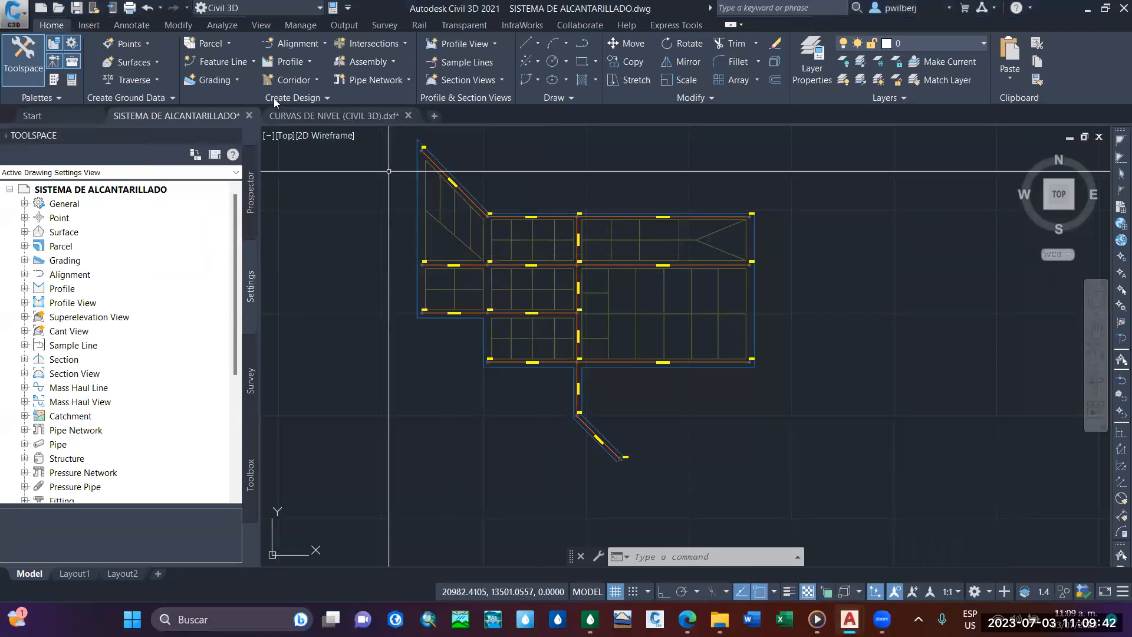
middle_drag(566, 472, 593, 472)
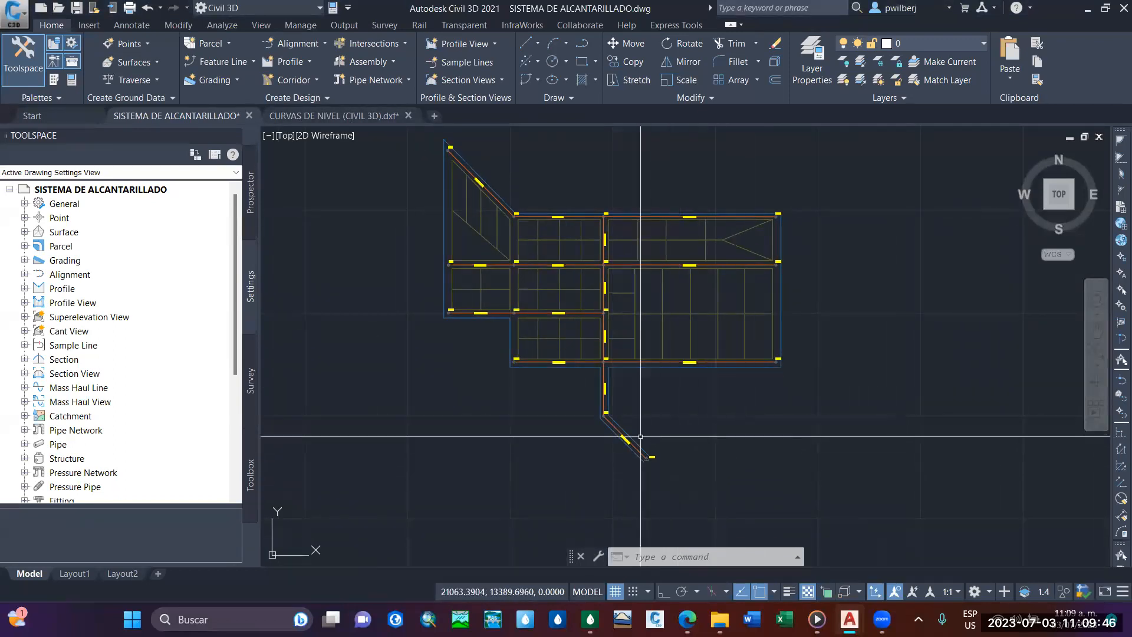
middle_drag(595, 433, 613, 469)
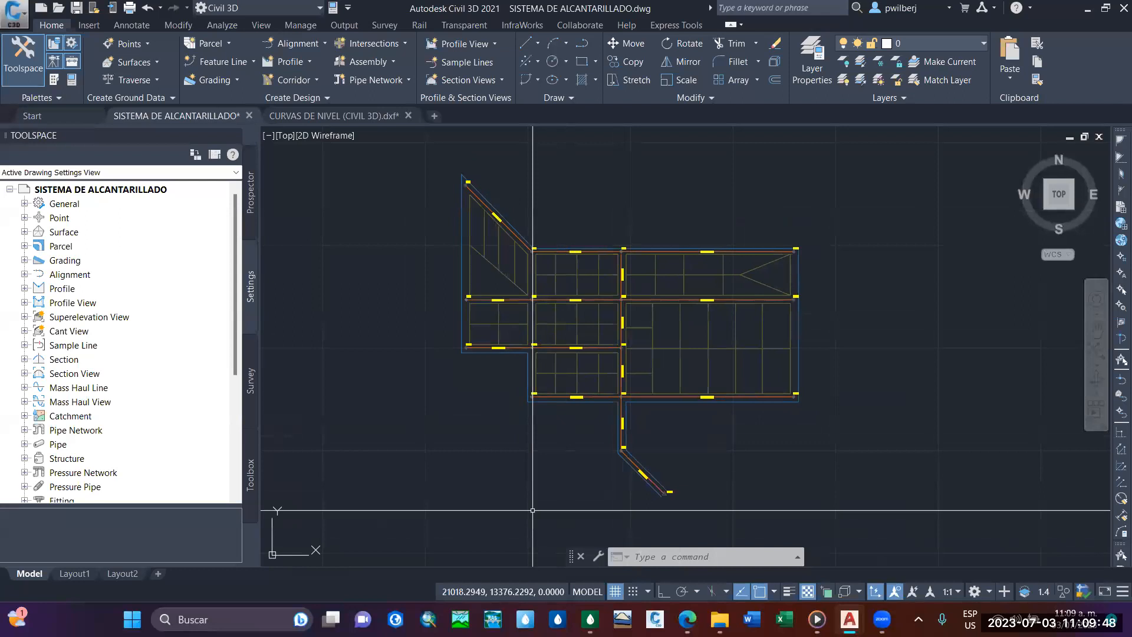
Inspect the manhole and pipe labels along the sewer network's final stretch down to the PTAR outlet.
middle_drag(588, 373, 563, 352)
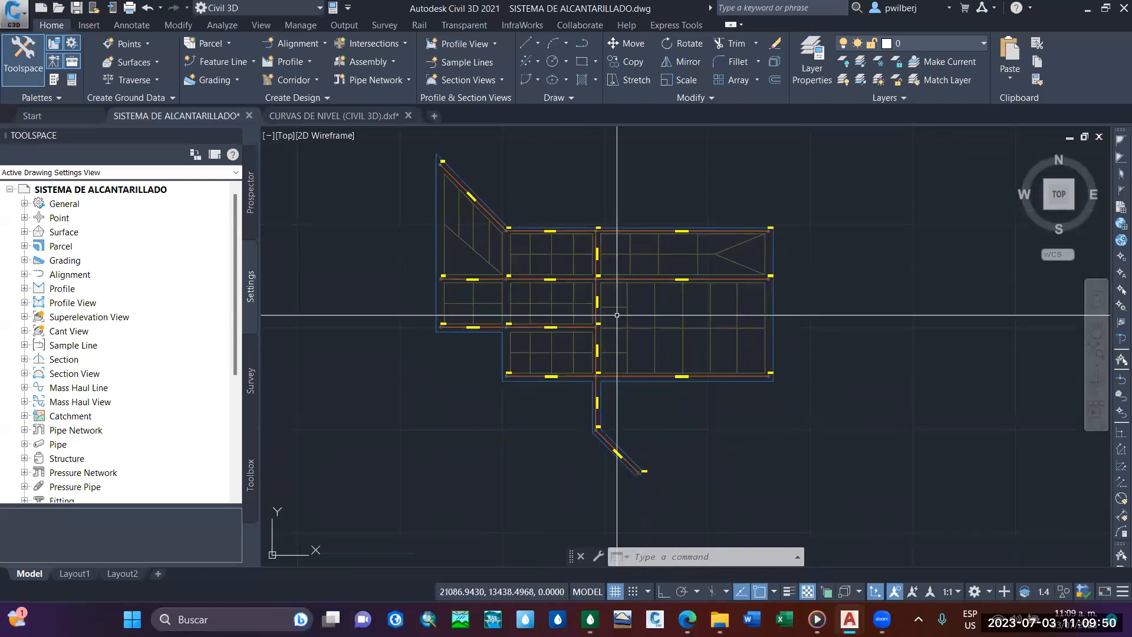
scroll(602, 375, up, 3)
scroll(522, 304, down, 2)
middle_drag(521, 280, 551, 201)
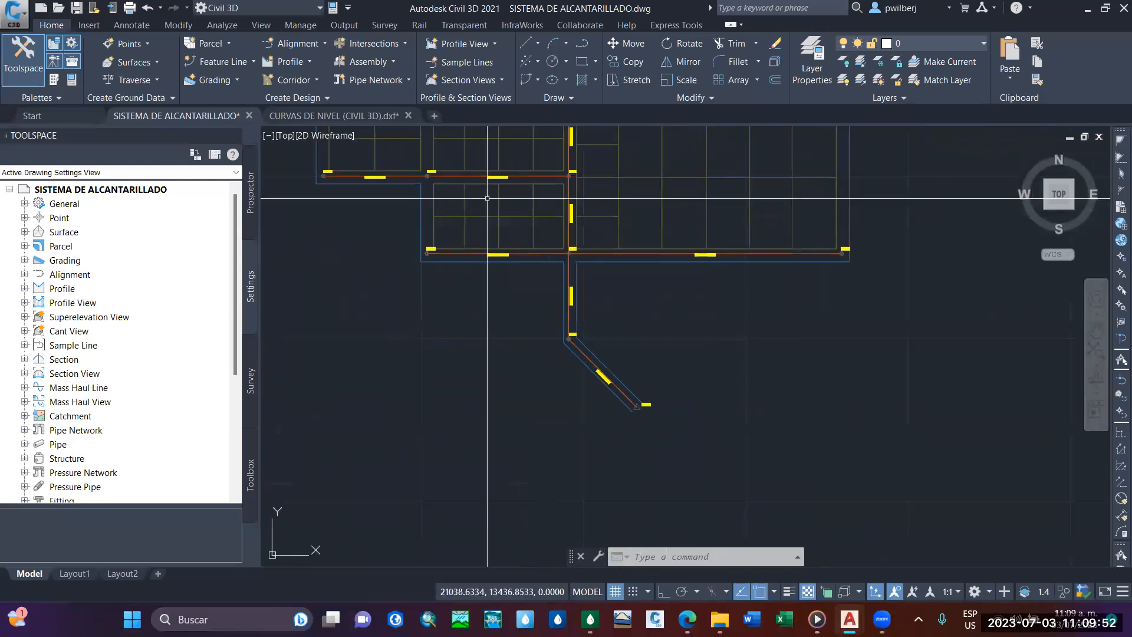
scroll(543, 288, up, 1)
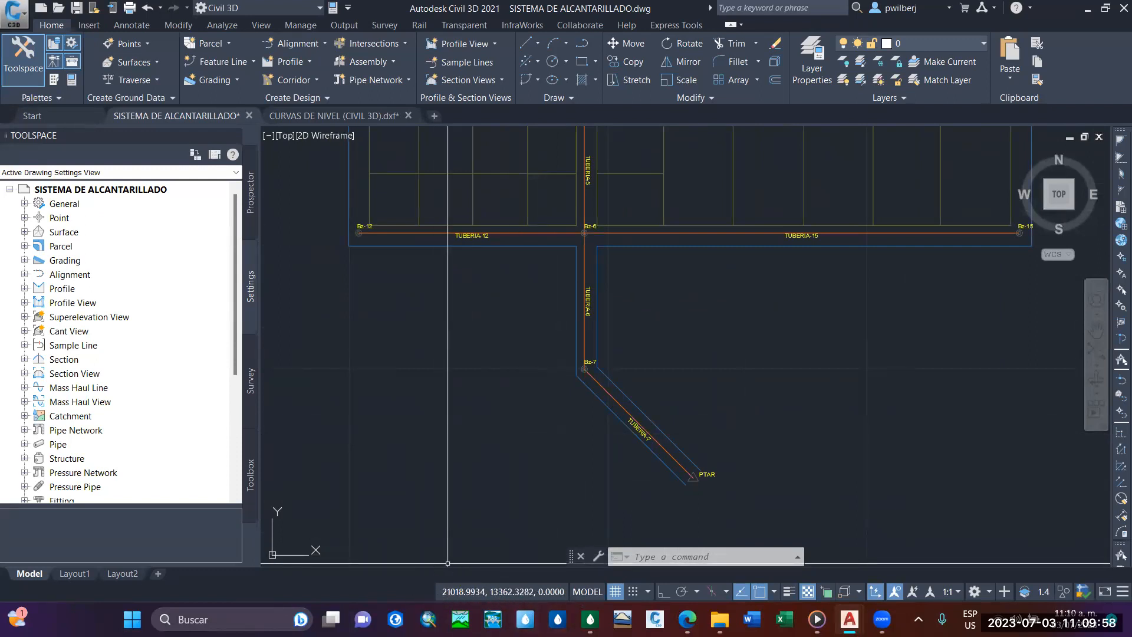
Switch to the CURVAS DE NIVEL (CIVIL 3D) drawing and examine its contour lines and the data of its COGO points.
click(323, 112)
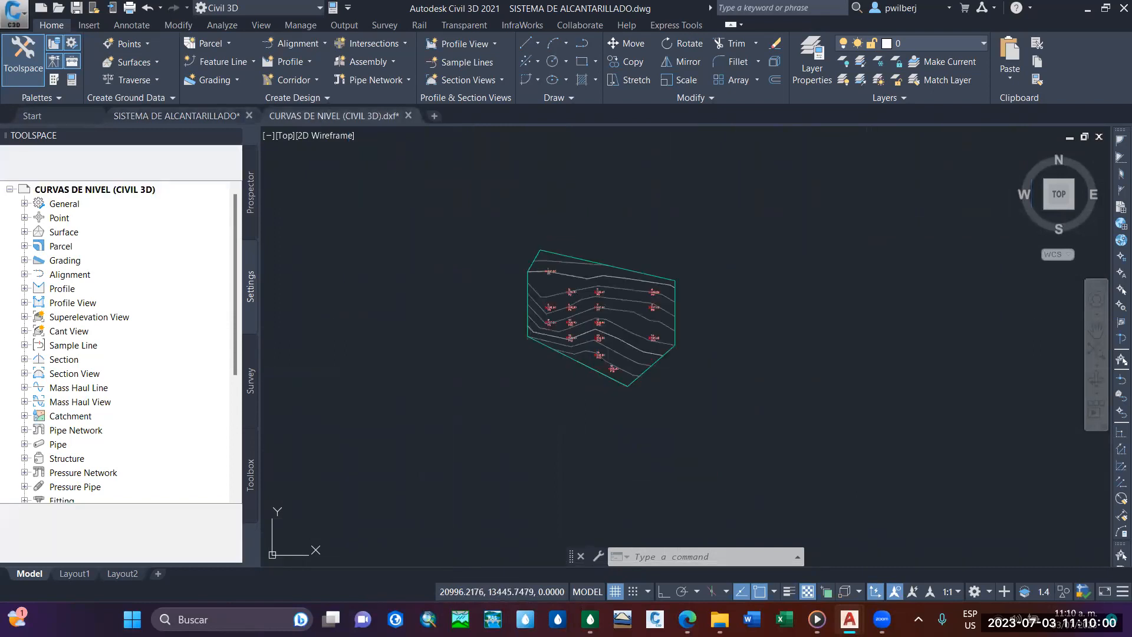
scroll(553, 422, up, 2)
middle_drag(553, 422, 593, 430)
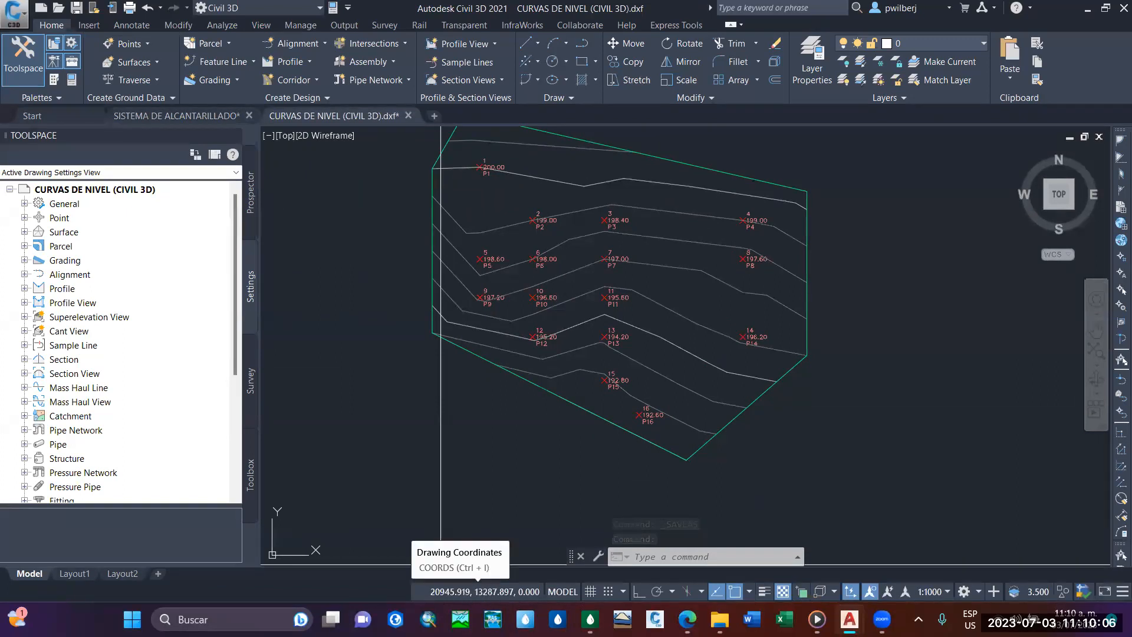
middle_drag(525, 363, 513, 378)
mouse_move(600, 375)
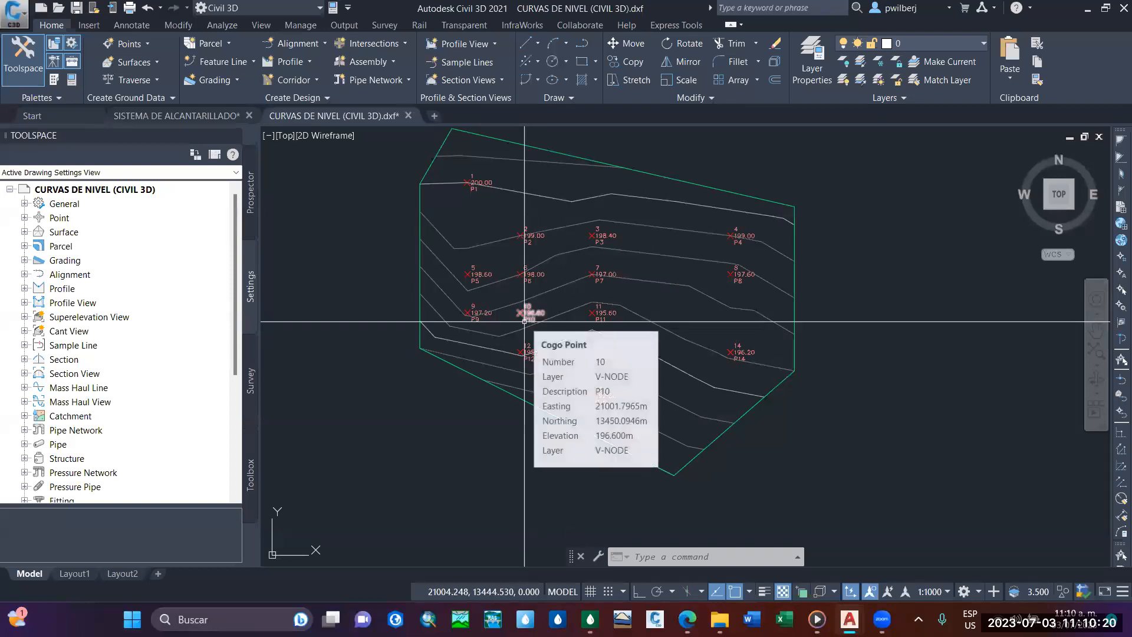
middle_drag(485, 415, 532, 424)
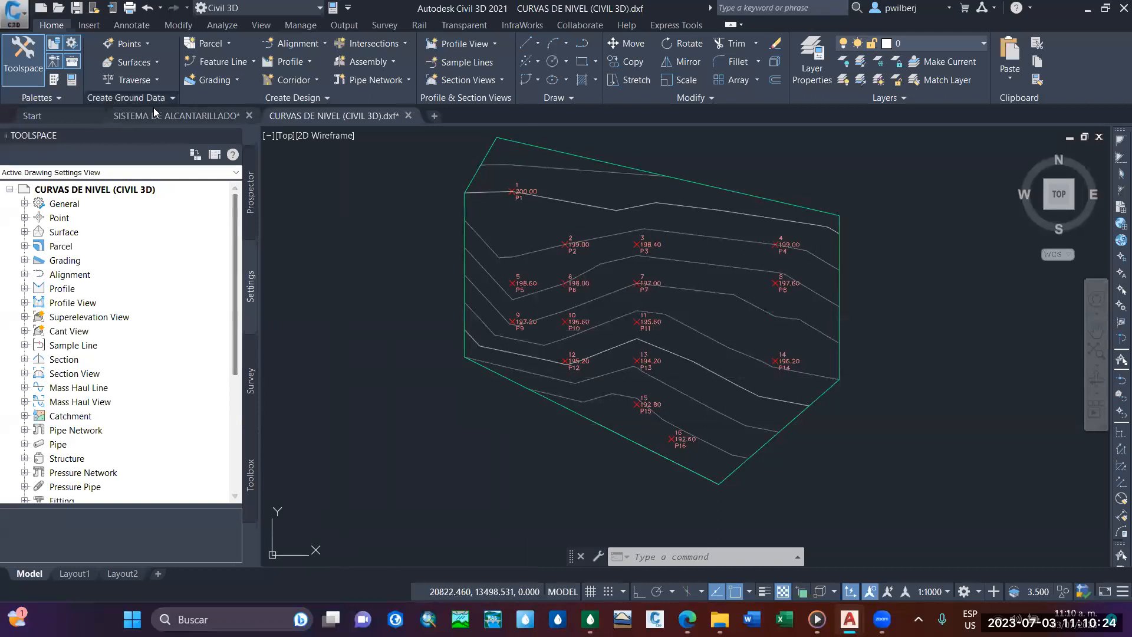
Check the units and zone in the drawing settings of SISTEMA DE ALCANTARILLADO and close them without changes.
click(171, 115)
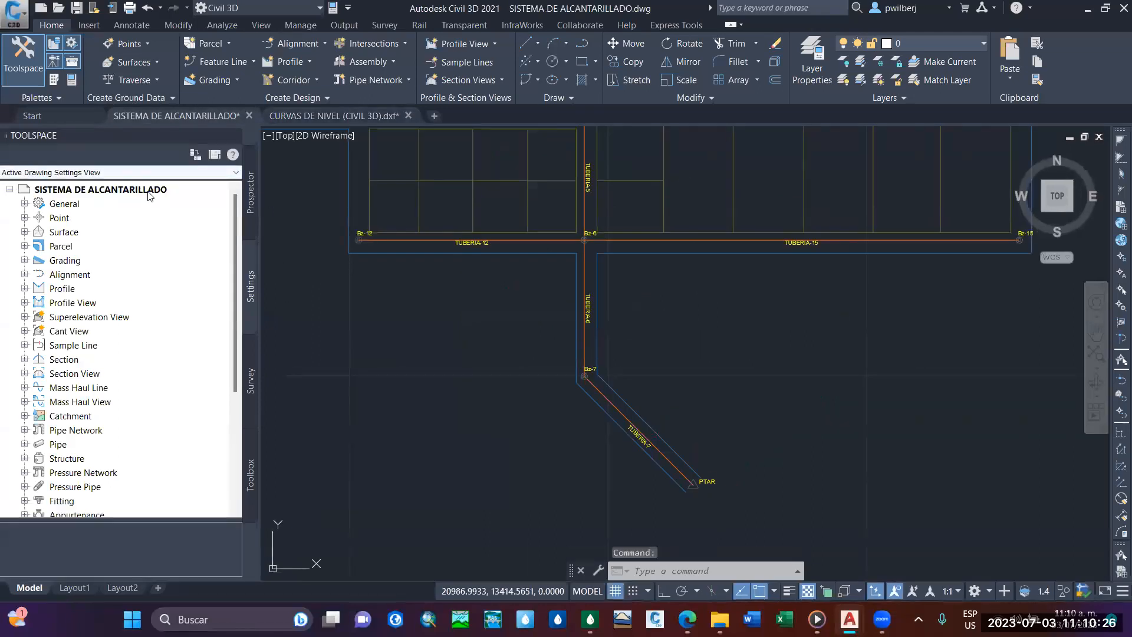
right_click(148, 190)
click(195, 196)
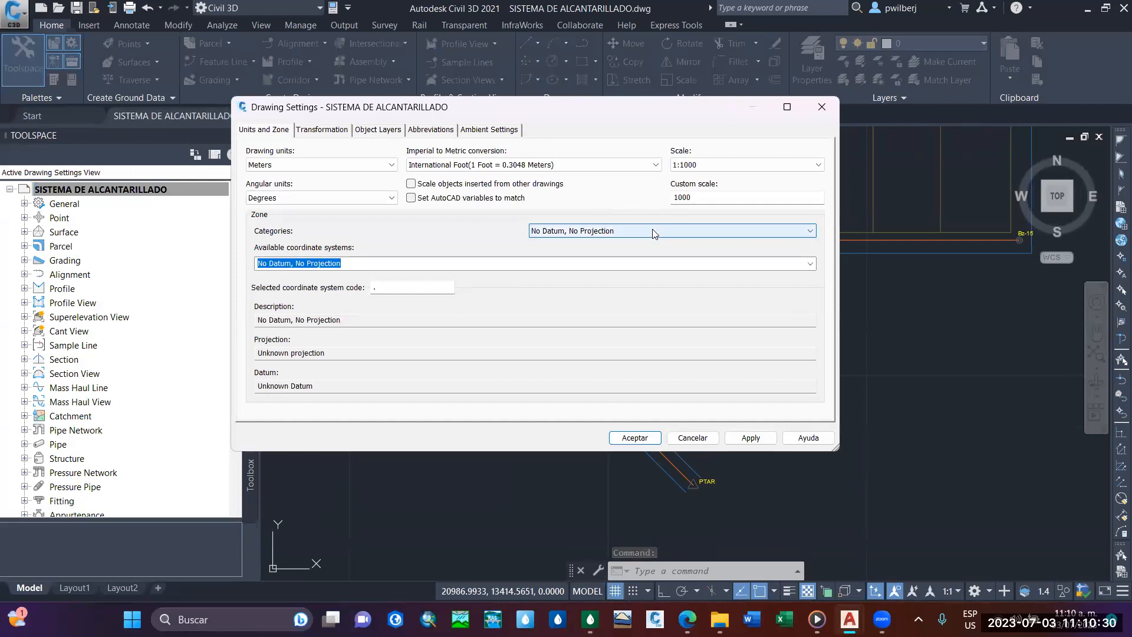
click(693, 437)
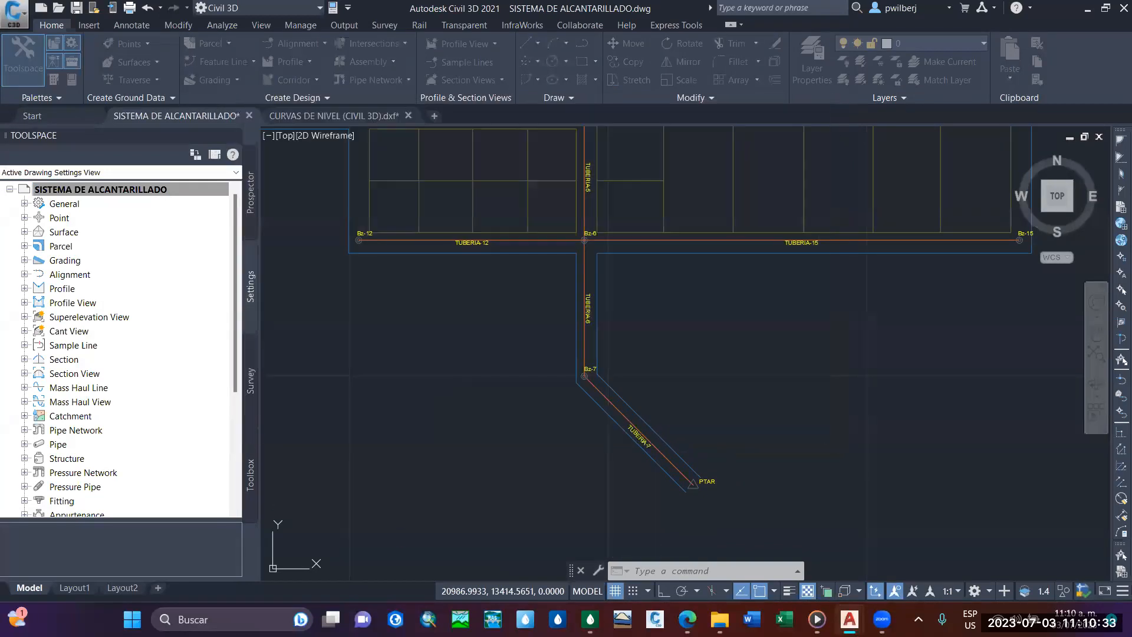
Return to the contour drawing and inspect the coordinates around its southern points.
click(316, 117)
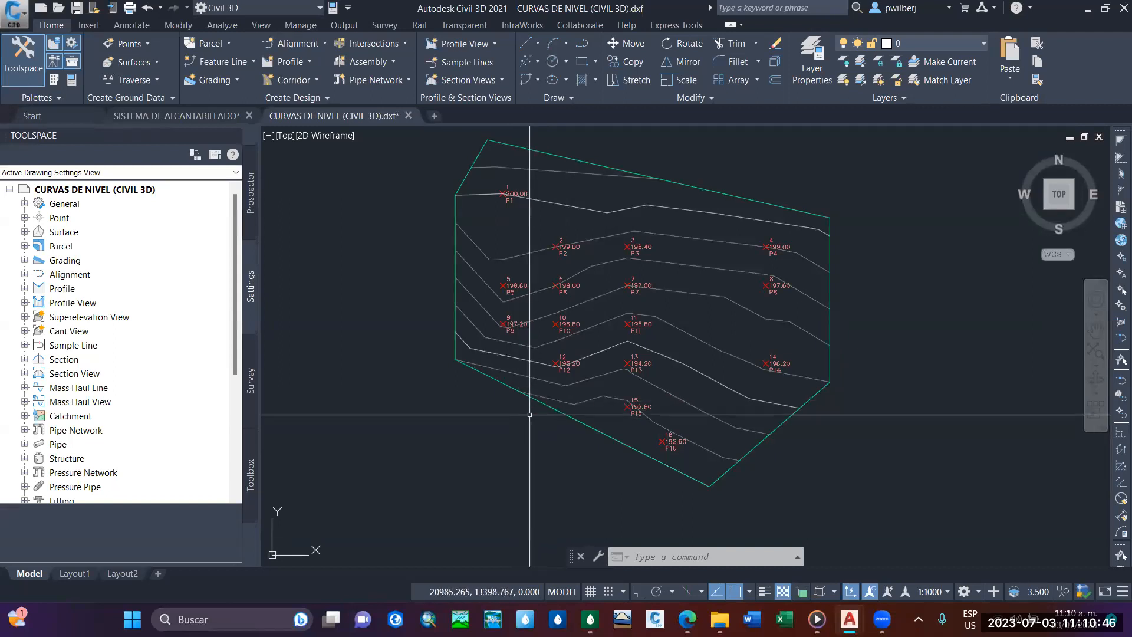
scroll(519, 412, up, 3)
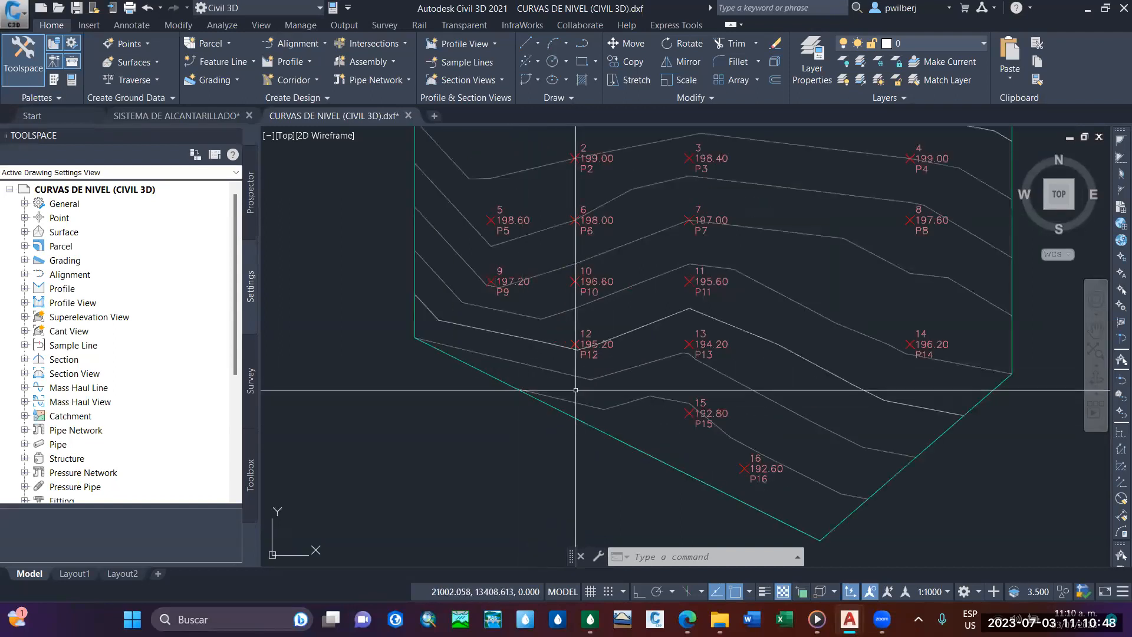
middle_drag(512, 407, 471, 408)
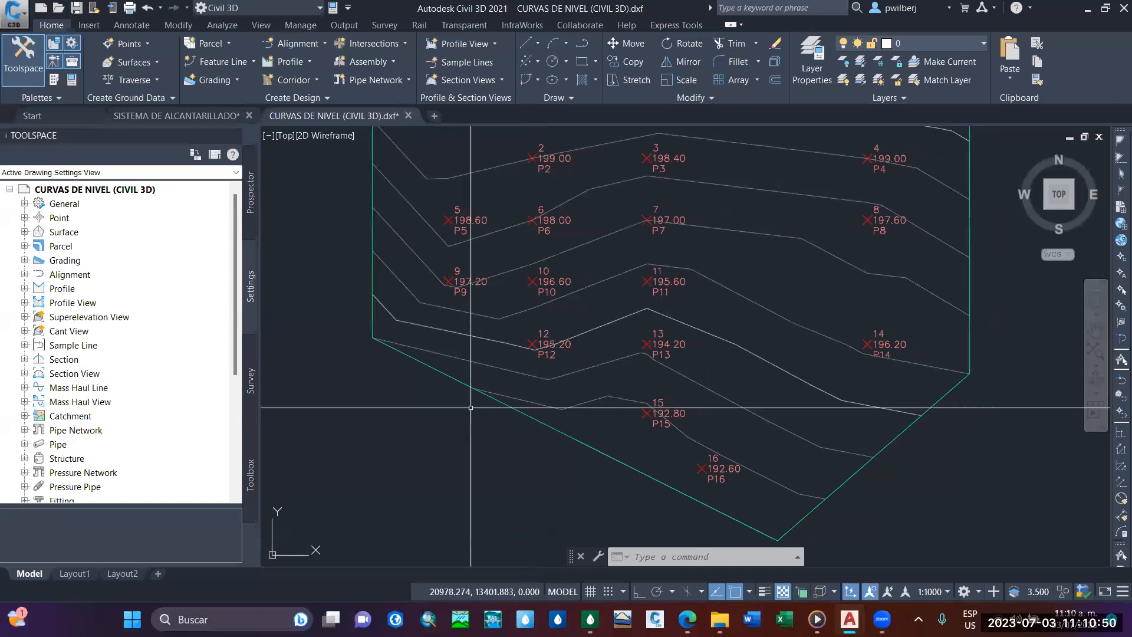
Go back to the SISTEMA DE ALCANTARILLADO drawing and review the network's coordinates across the blocks and the outlet branch.
click(219, 120)
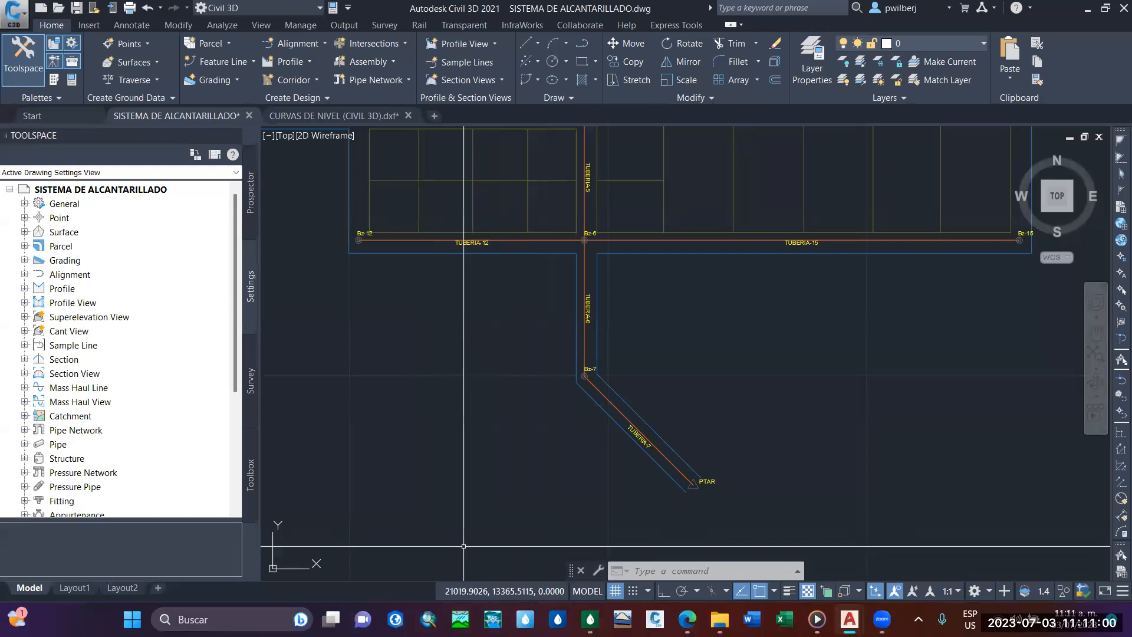
scroll(627, 380, down, 2)
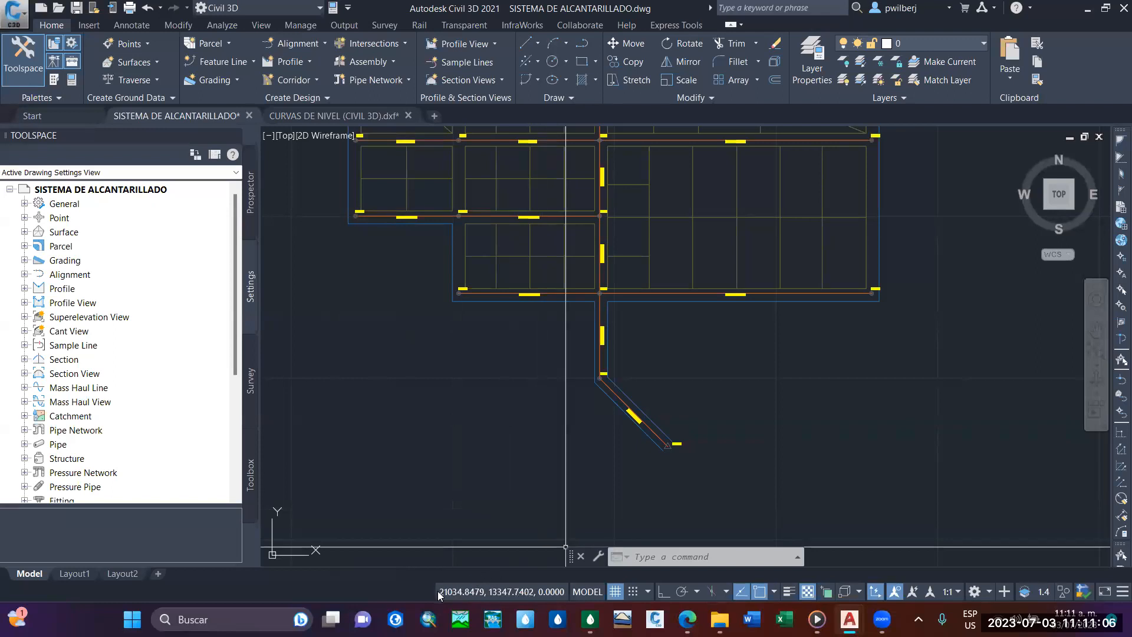
middle_drag(587, 389, 599, 467)
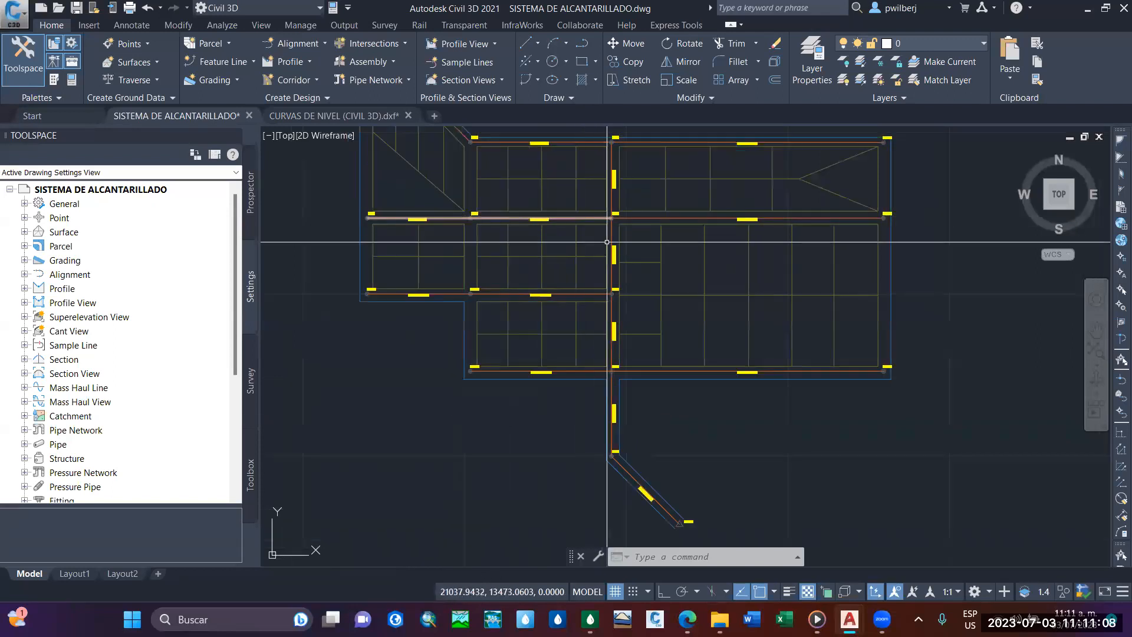
middle_drag(719, 315, 672, 314)
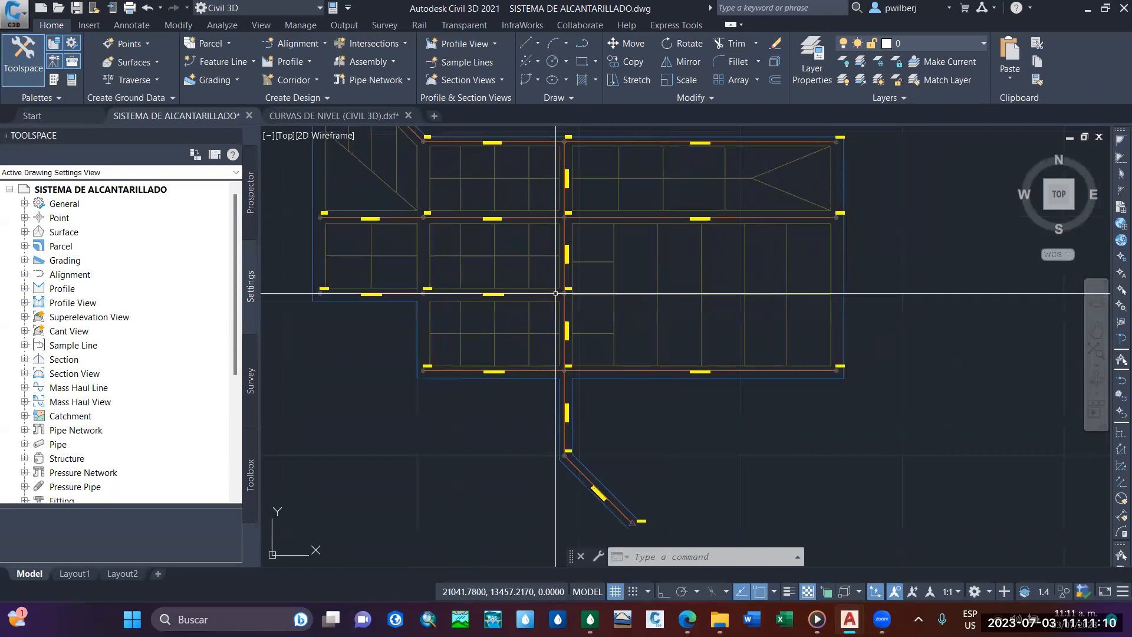
middle_drag(553, 258, 591, 204)
scroll(596, 215, down, 2)
scroll(601, 291, up, 2)
middle_drag(601, 291, 604, 364)
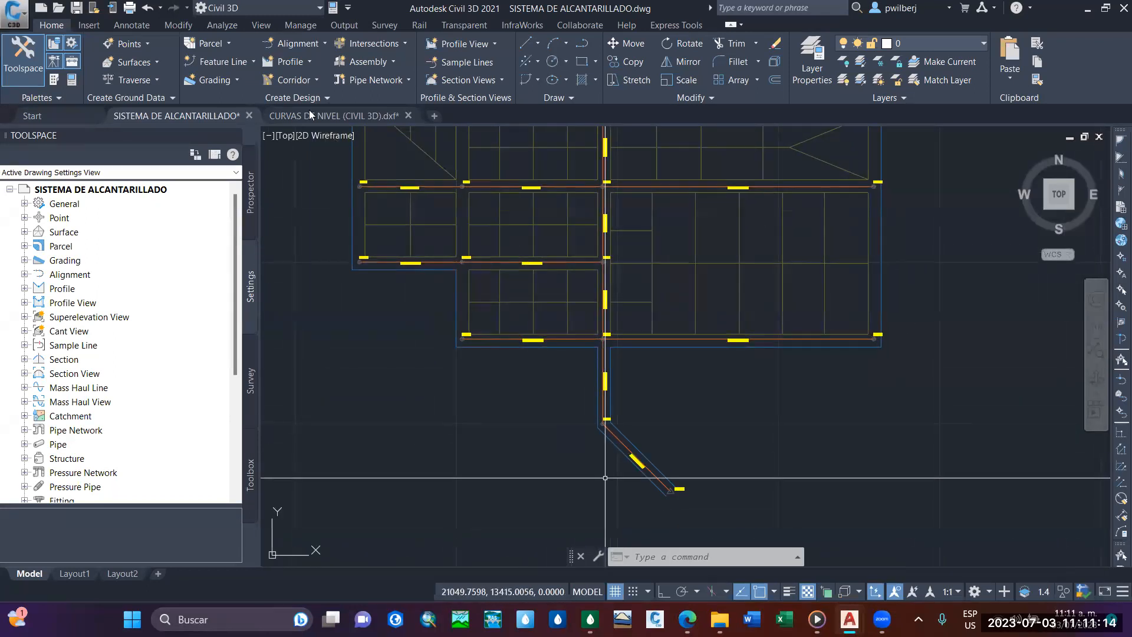
Compare the location of the contour drawing with that of the sewer drawing by alternating between them.
key(ctrl+Tab)
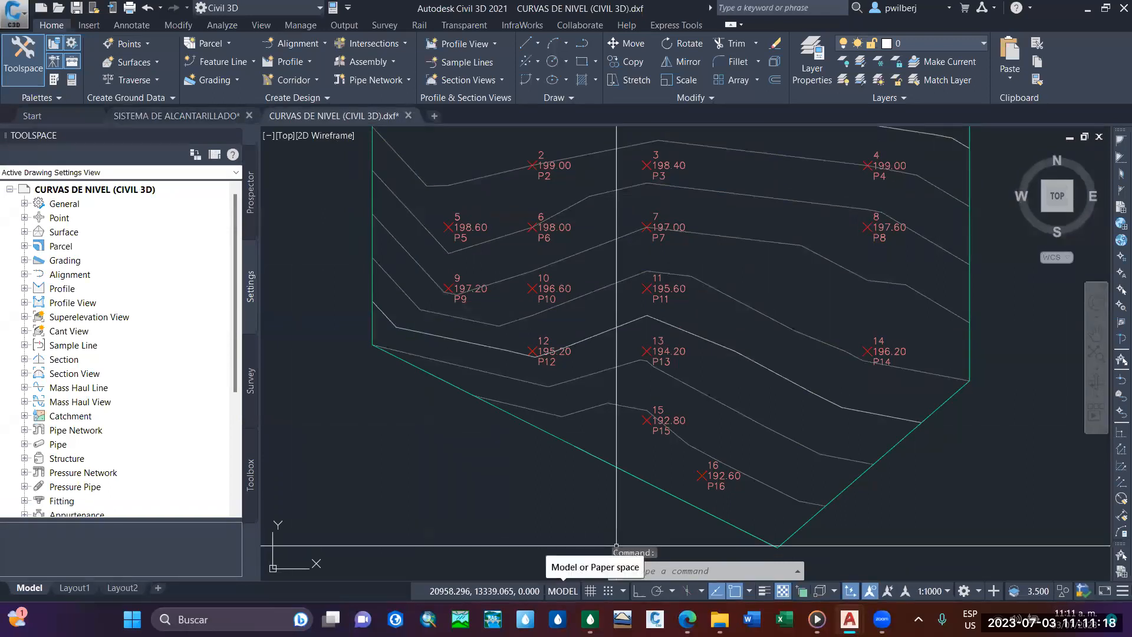
scroll(574, 312, down, 2)
middle_drag(639, 334, 604, 362)
key(ctrl+Tab)
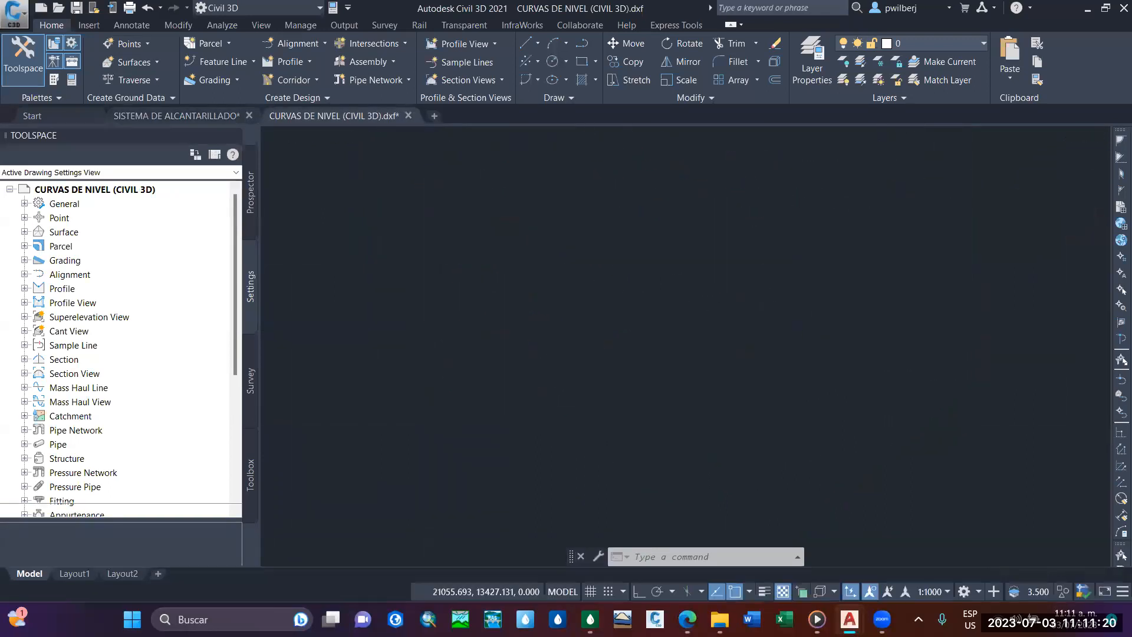
click(573, 570)
mouse_move(514, 354)
middle_down()
mouse_move(525, 333)
mouse_move(500, 319)
mouse_move(518, 306)
middle_up()
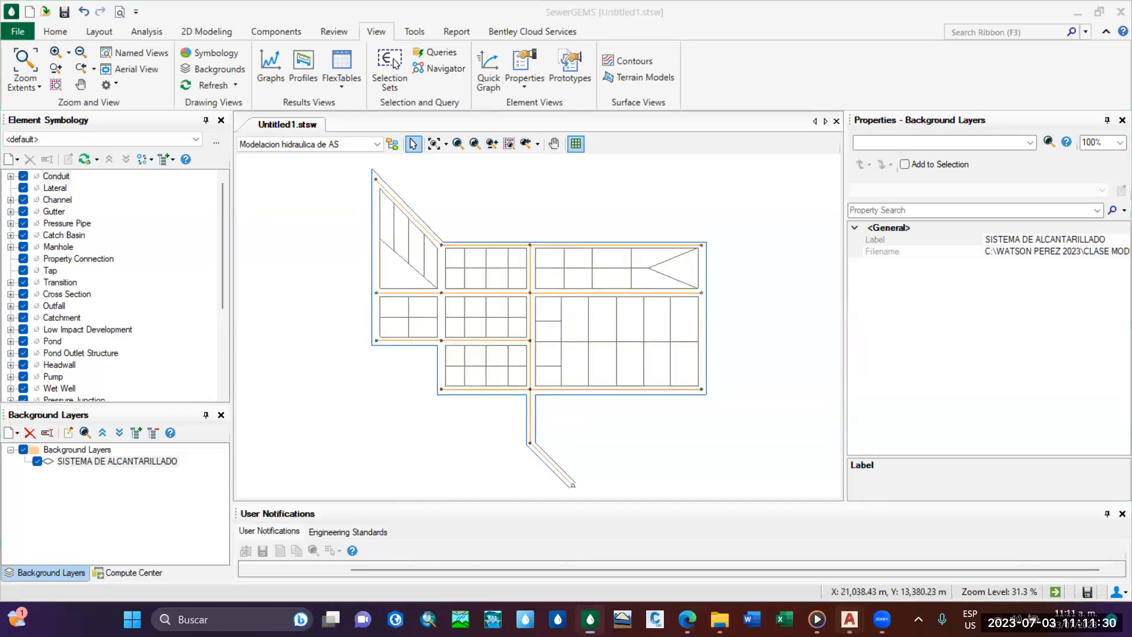
Compare the sewer network's coordinates in Civil 3D with those of the SISTEMA DE ALCANTARILLADO background layer in SewerGEMS.
mouse_move(849, 619)
click(775, 560)
middle_drag(615, 219, 608, 278)
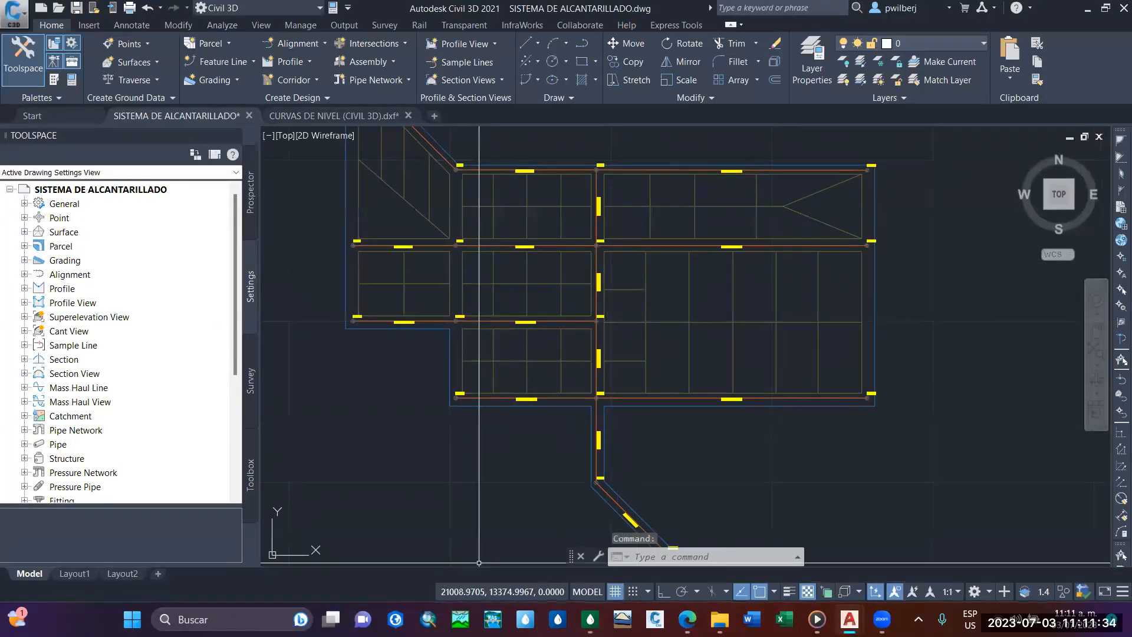
click(591, 617)
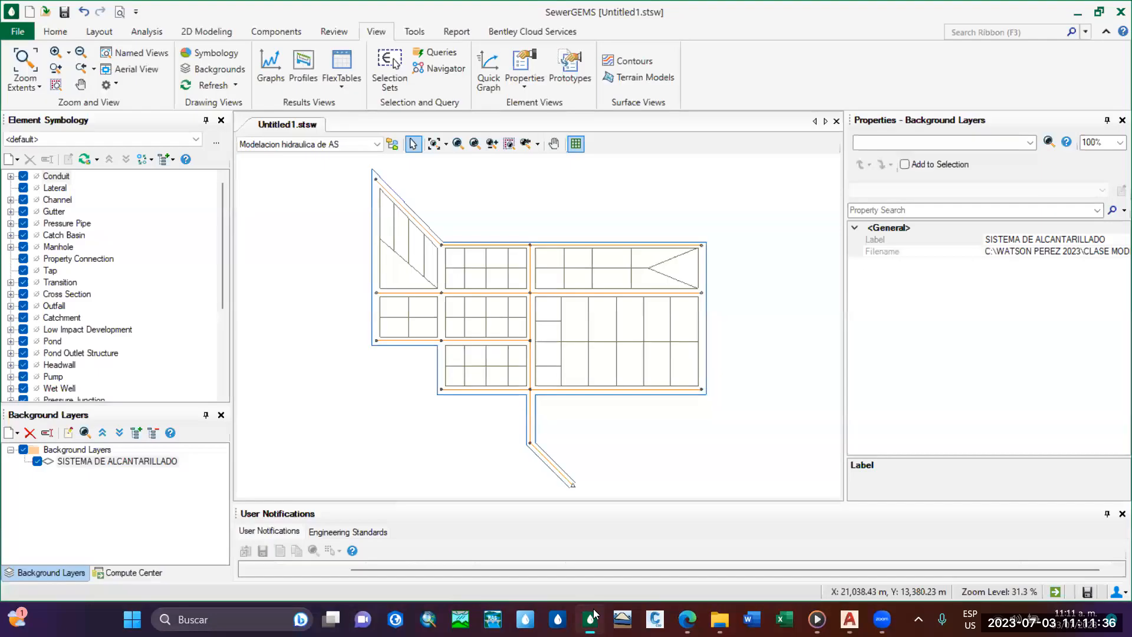
scroll(532, 311, up, 2)
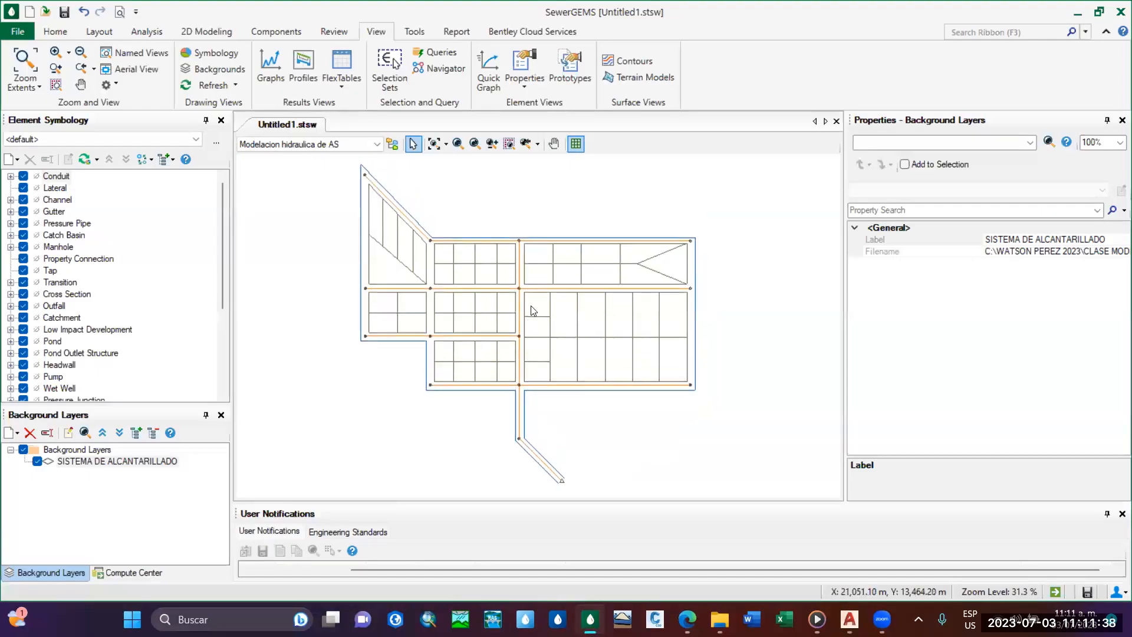
scroll(532, 311, down, 2)
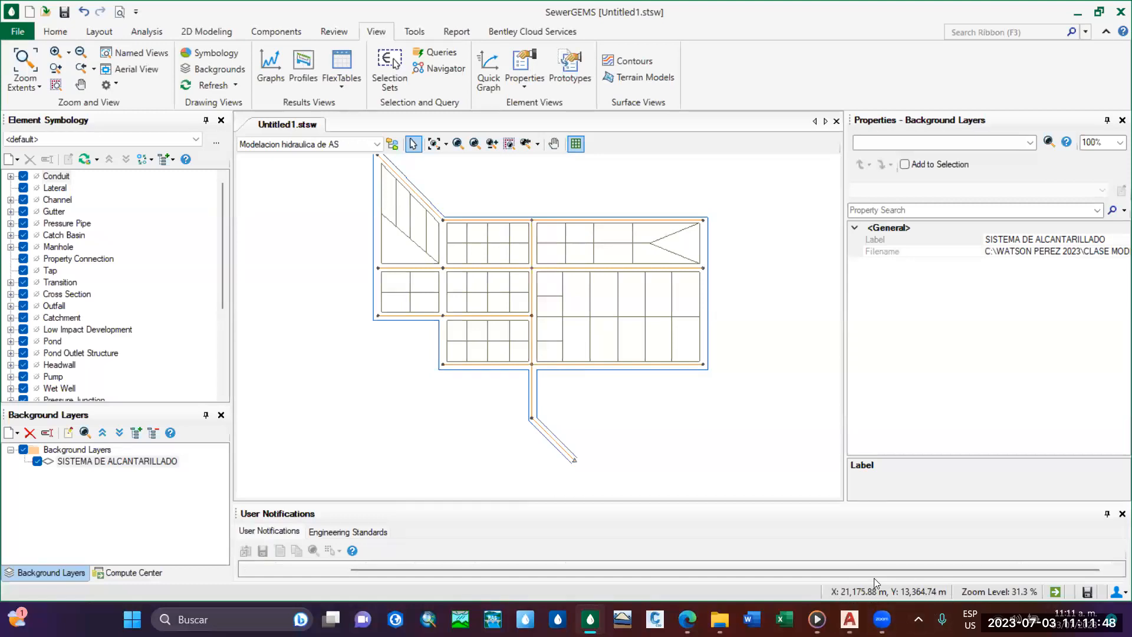
middle_drag(567, 313, 566, 325)
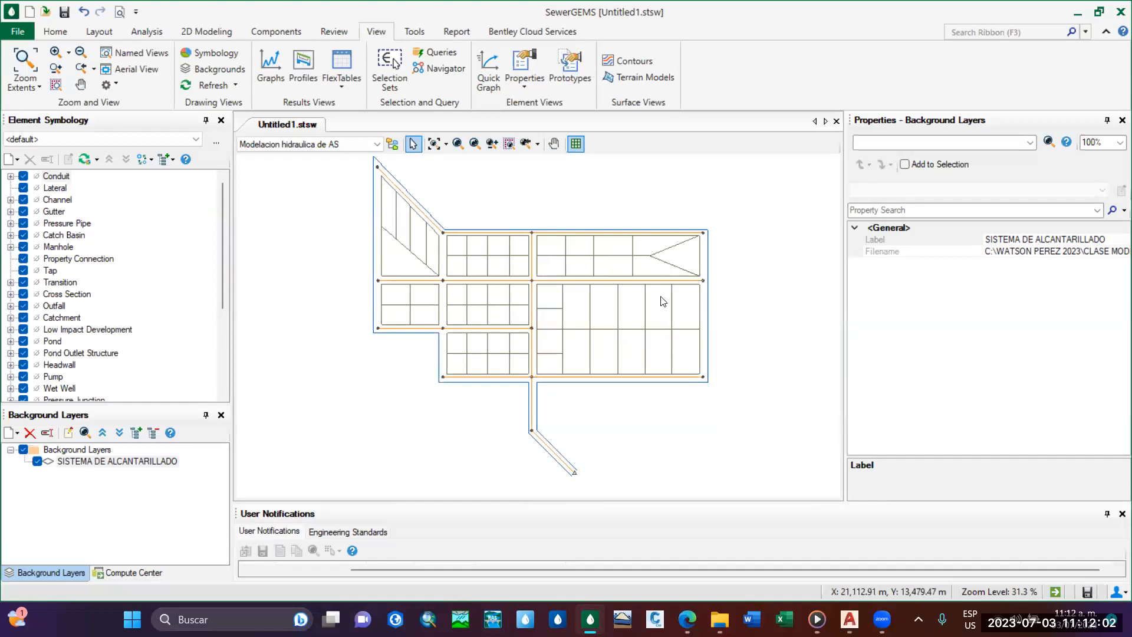
Open the Terrain Models manager in SewerGEMS and create a new terrain model.
click(61, 30)
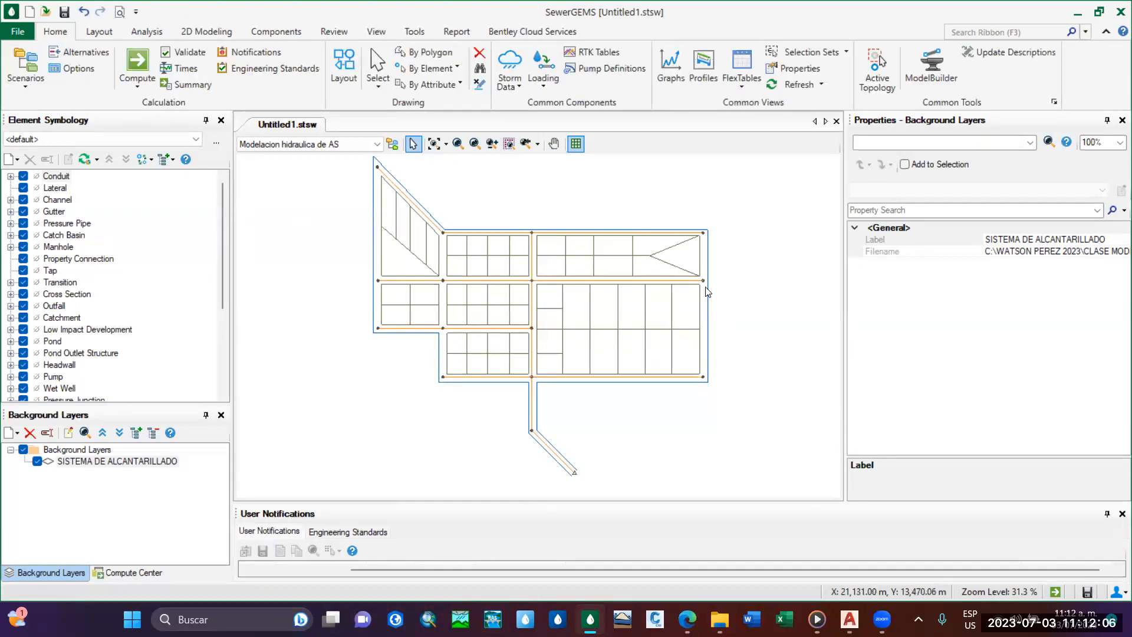
click(412, 35)
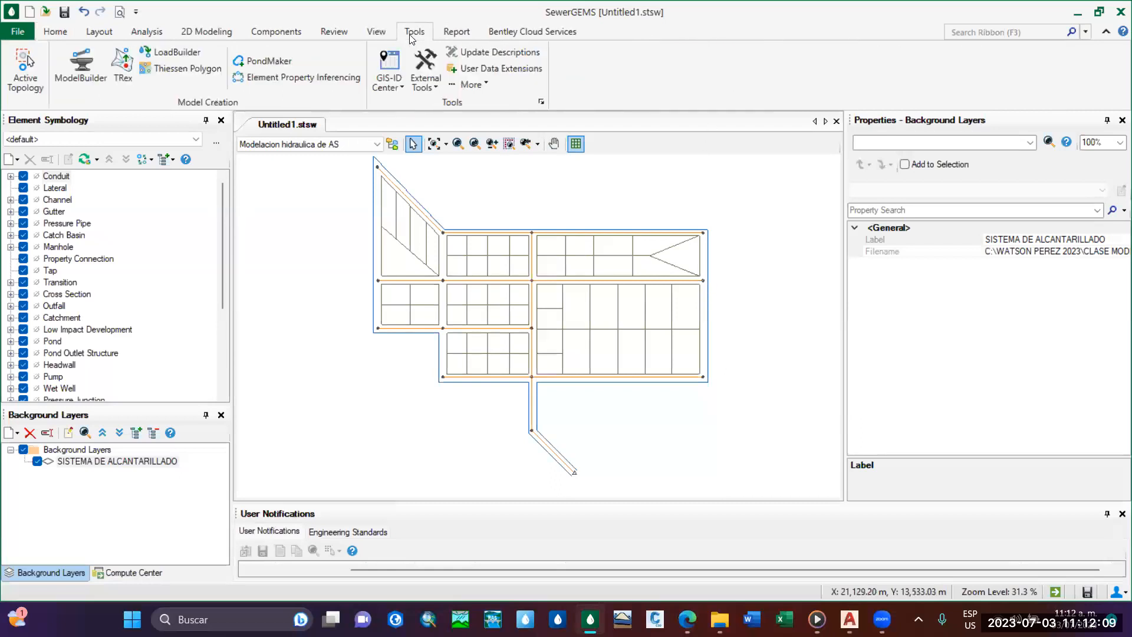
click(376, 36)
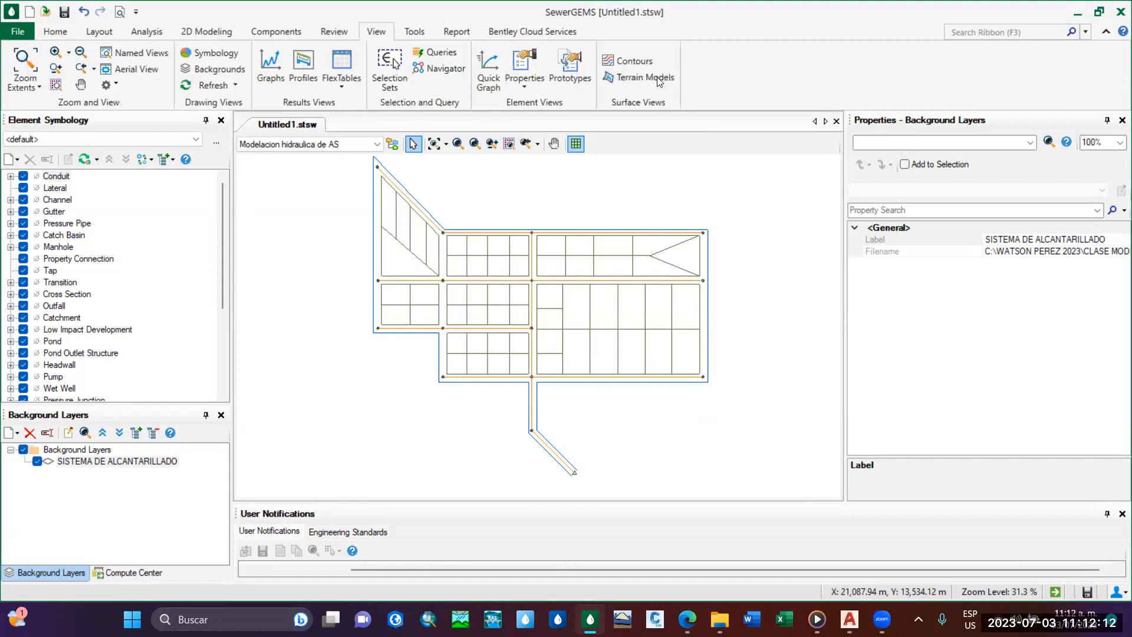
click(645, 79)
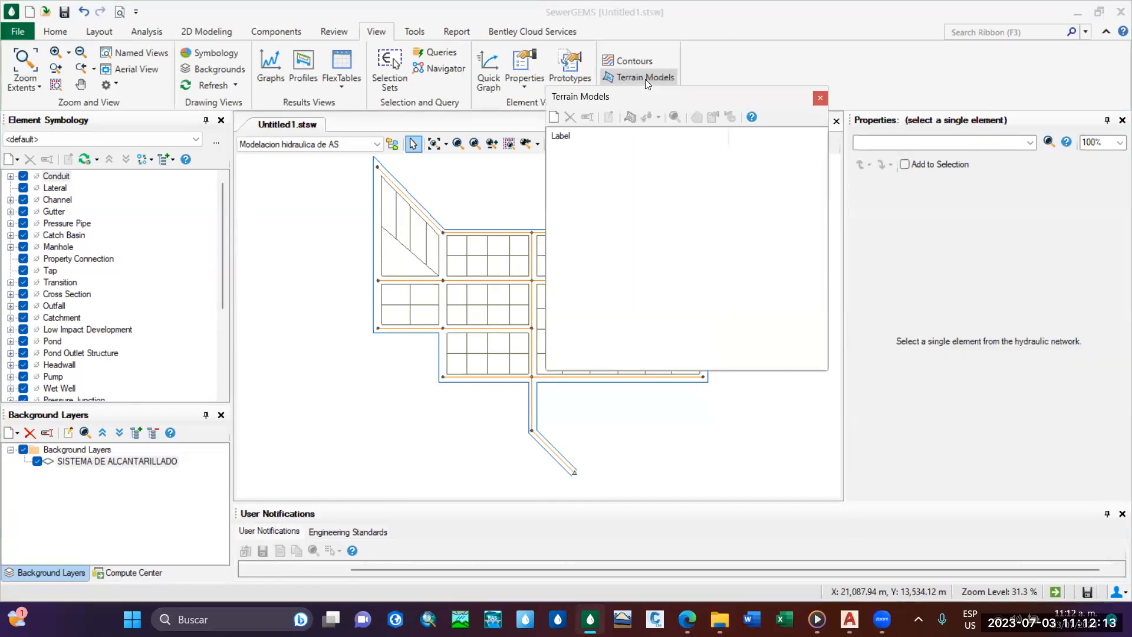
click(554, 118)
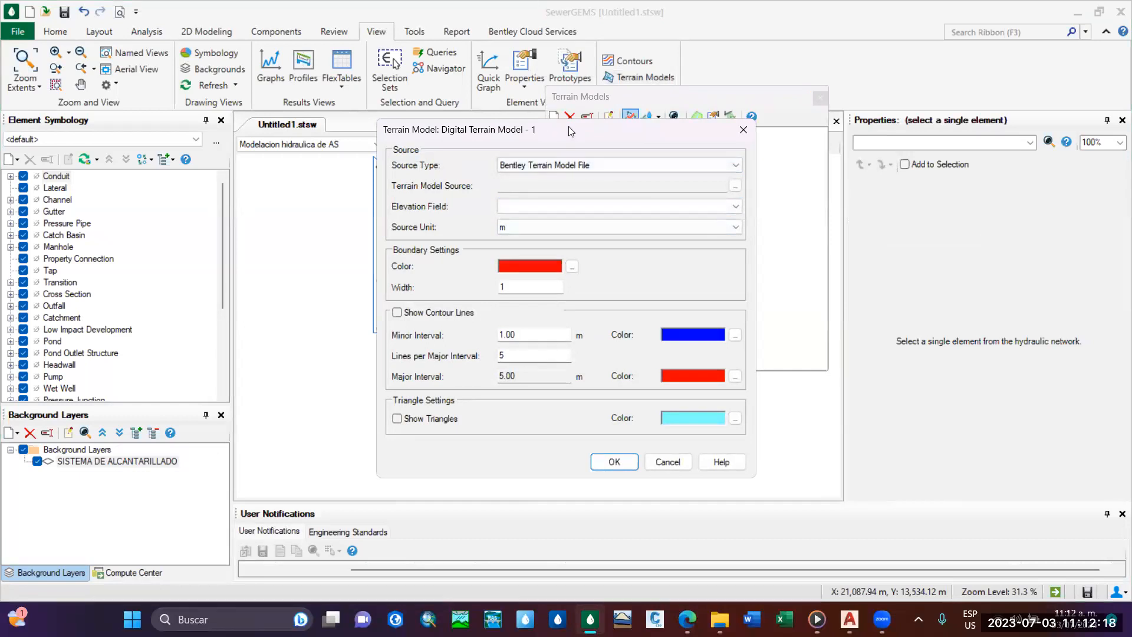
Set the terrain model's source type to DXF Contours File and load CURVAS DE NIVEL (CIVIL 3D).dxf, keeping metres as source unit.
drag(570, 131, 601, 78)
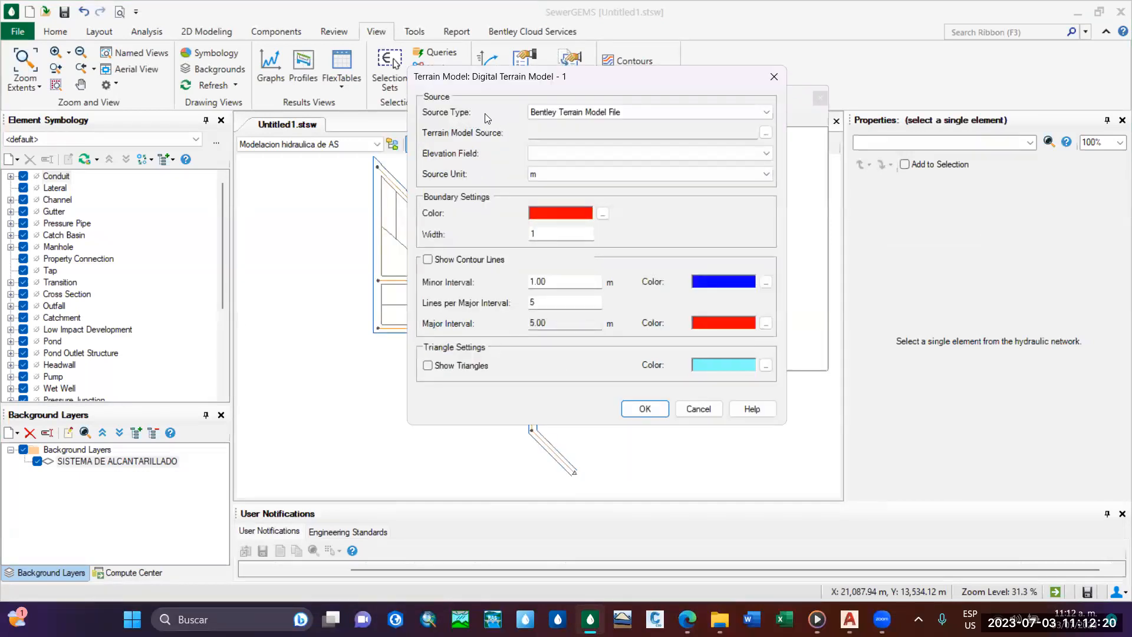
click(706, 114)
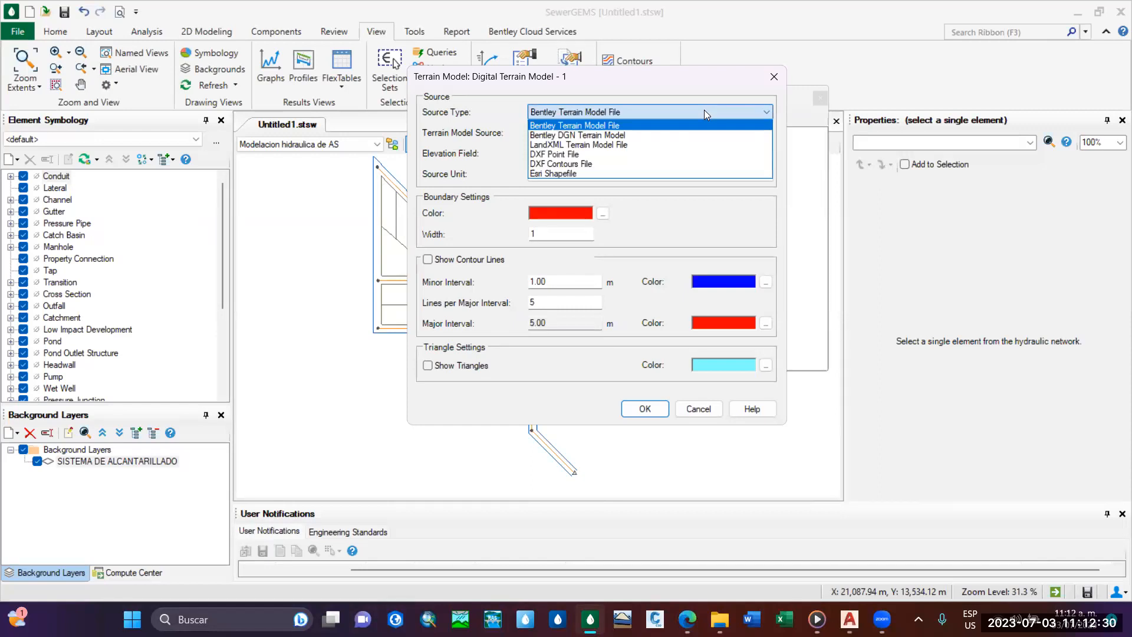
click(587, 165)
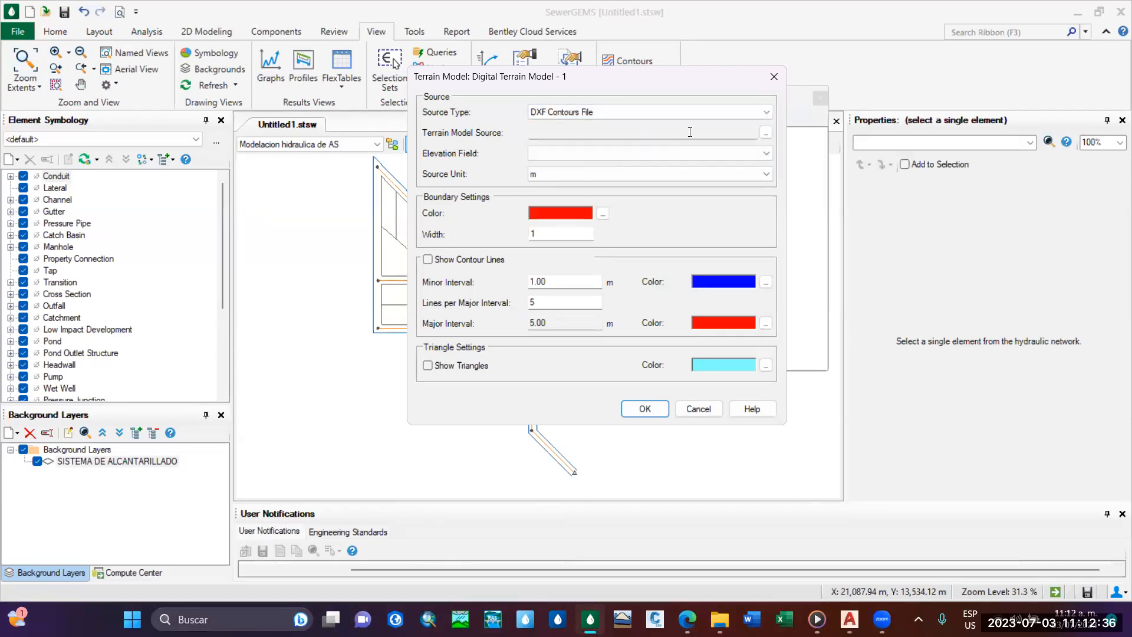
click(766, 132)
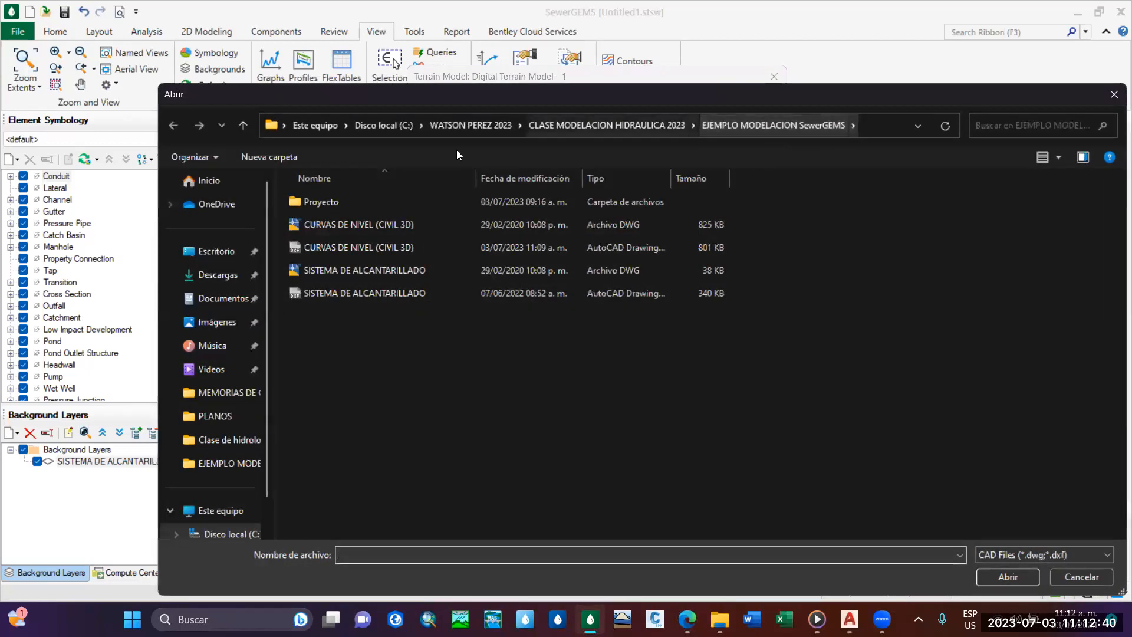
click(350, 249)
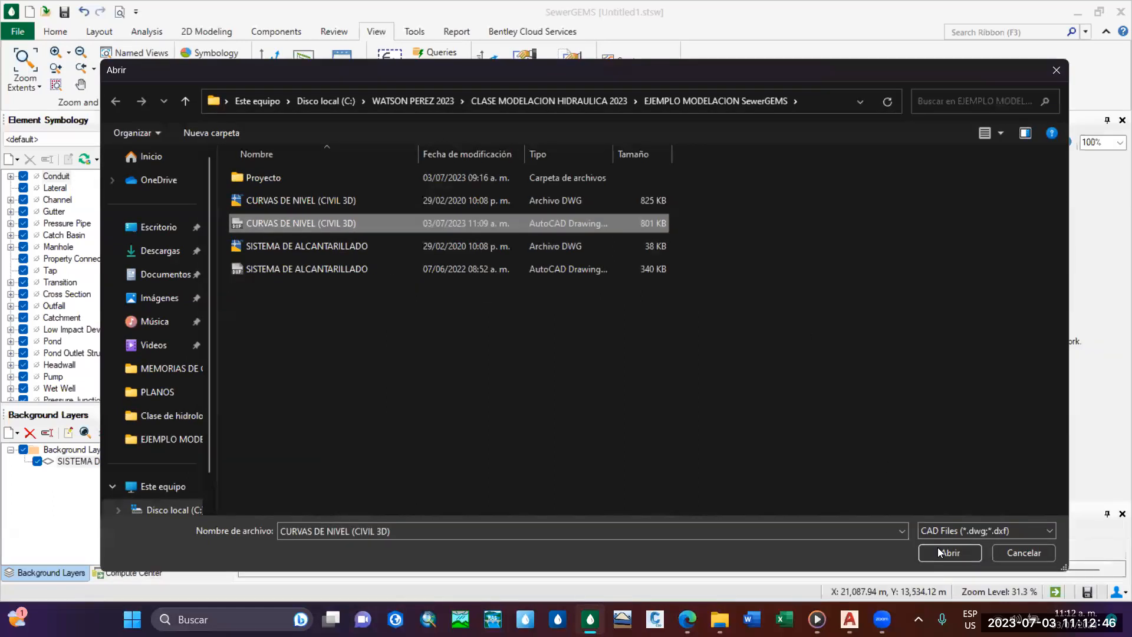
click(946, 553)
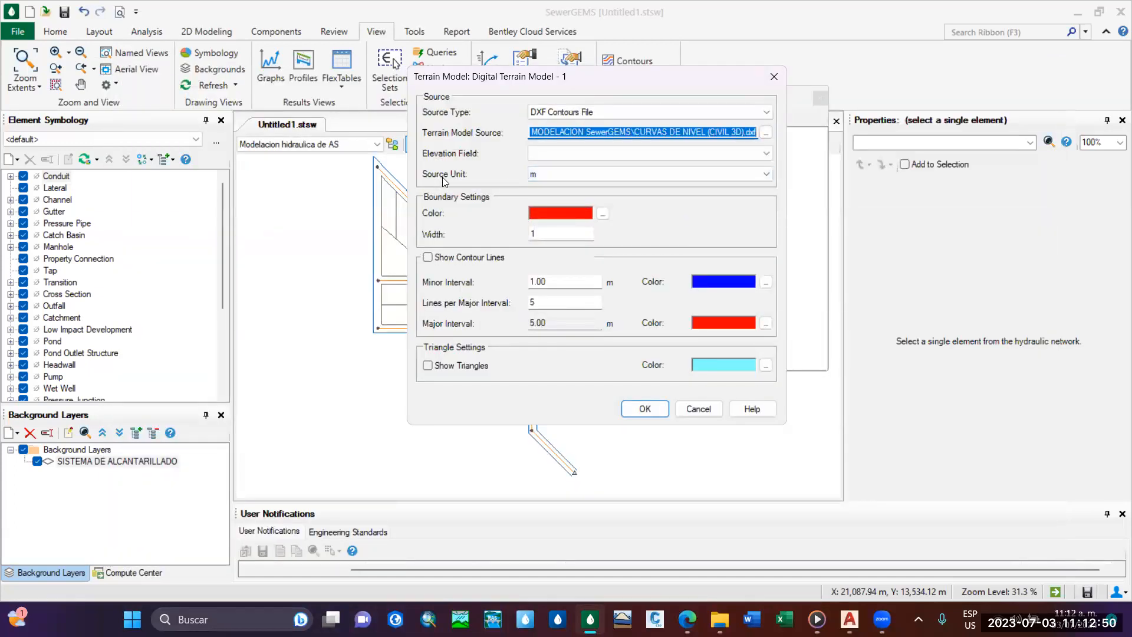
click(771, 171)
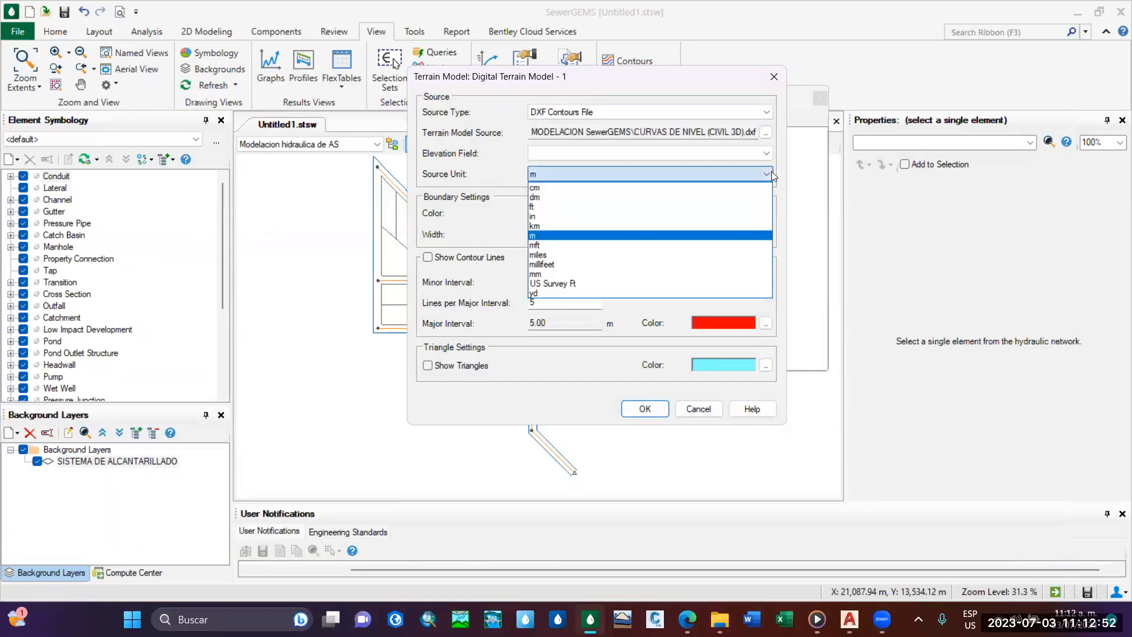
click(771, 171)
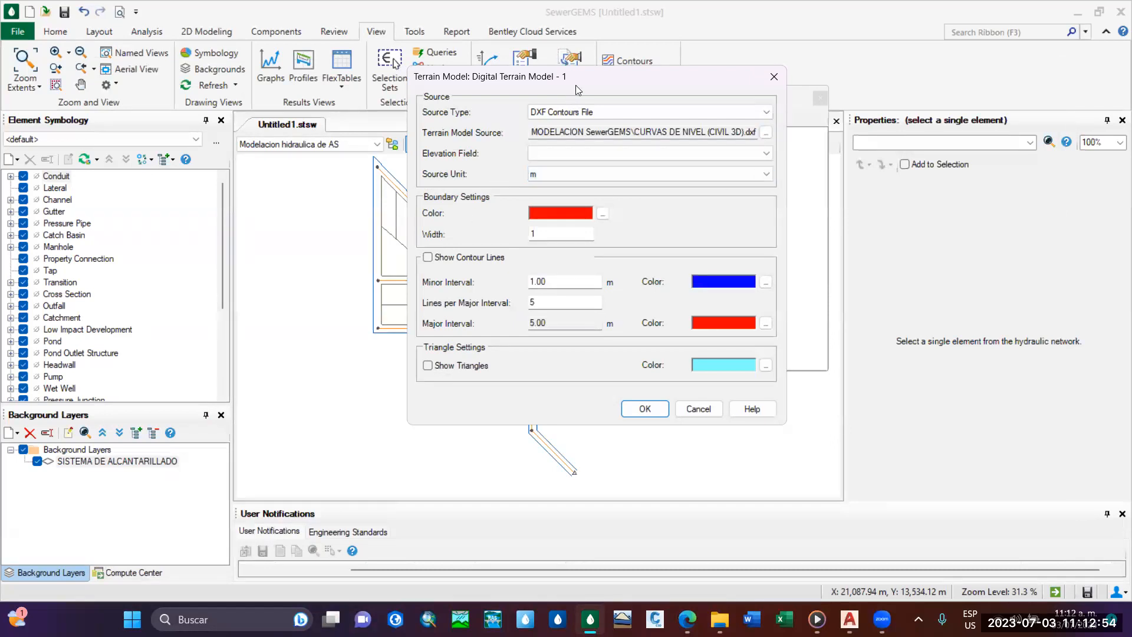
Change the terrain model's boundary color to light grey.
drag(596, 82, 571, 49)
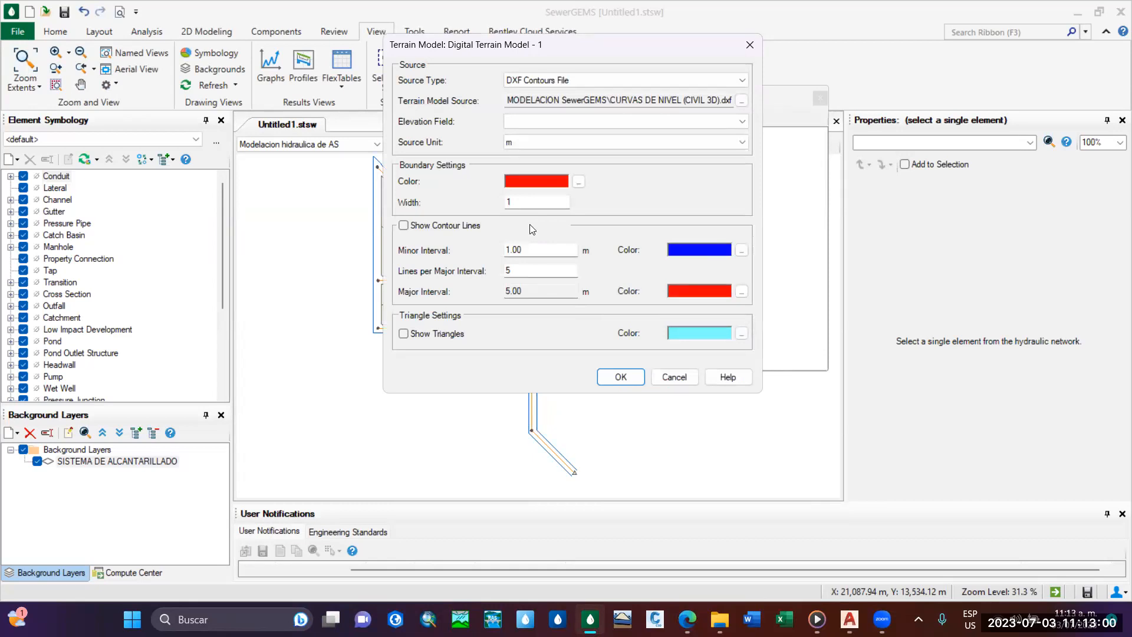
click(578, 183)
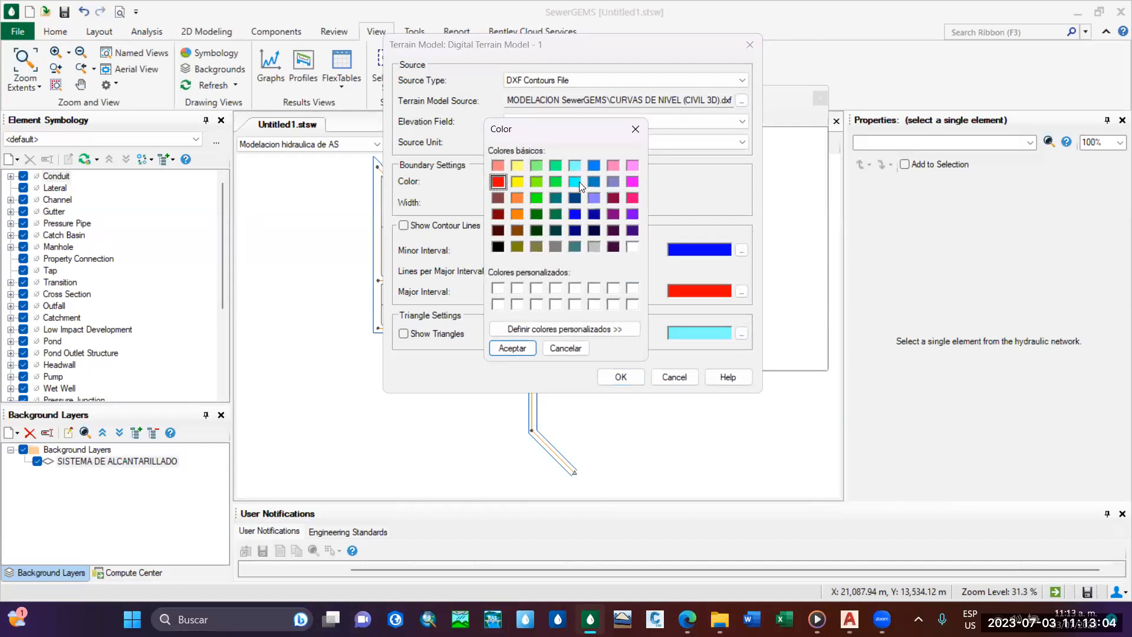
drag(545, 125, 743, 122)
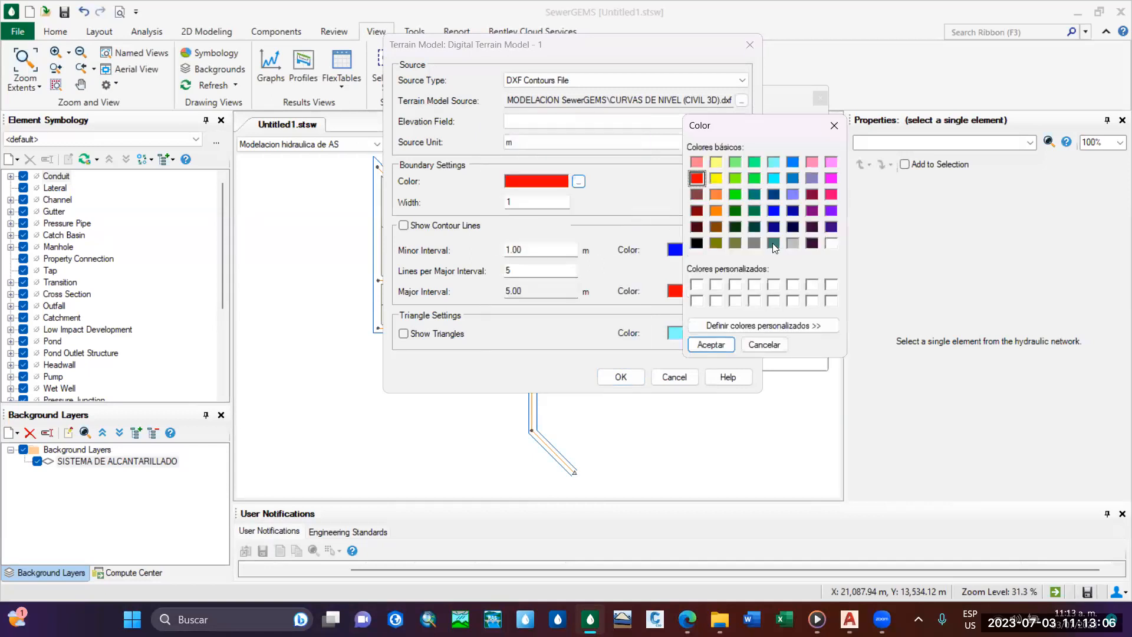
click(794, 244)
click(711, 344)
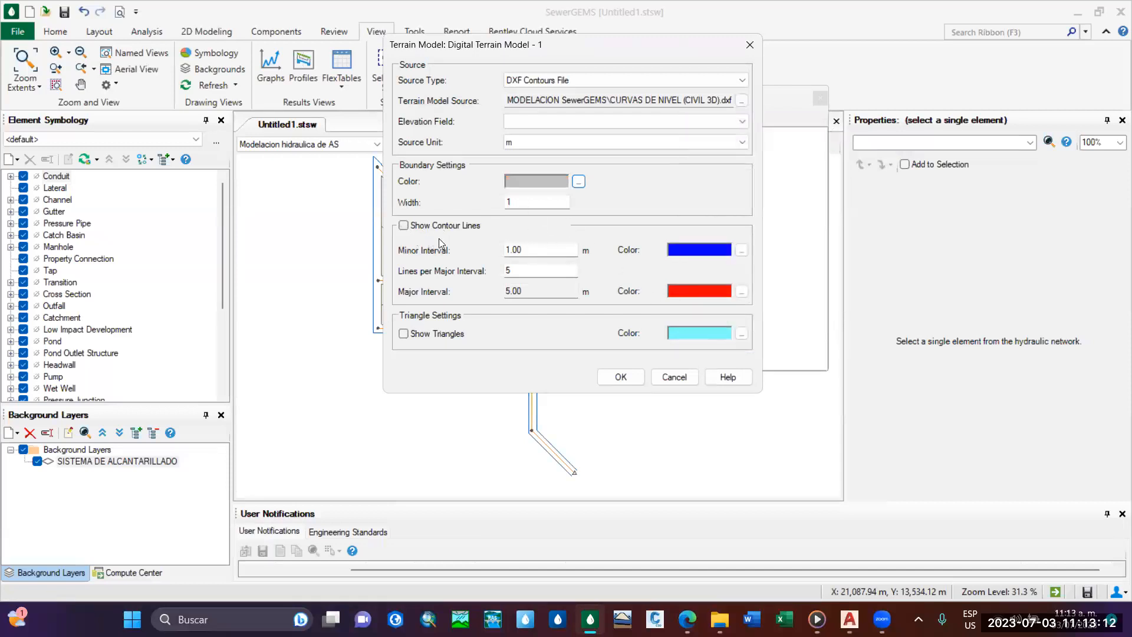
Show the terrain model's contour lines and set the minor interval to 0.50 m, keeping 5 lines per major interval.
click(403, 225)
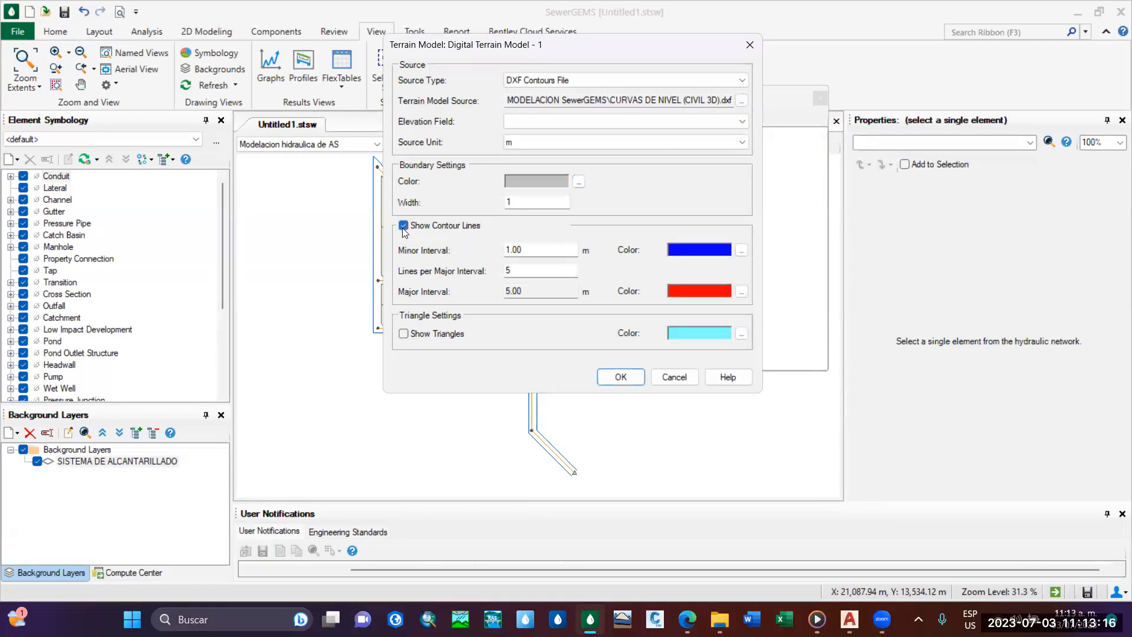
double_click(531, 250)
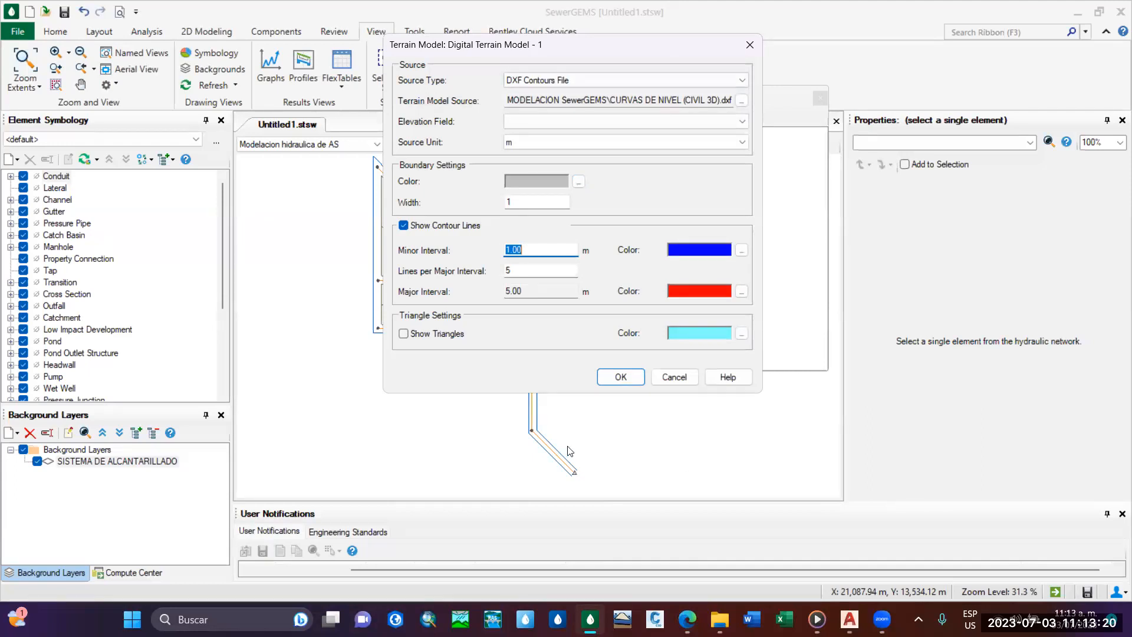
click(742, 295)
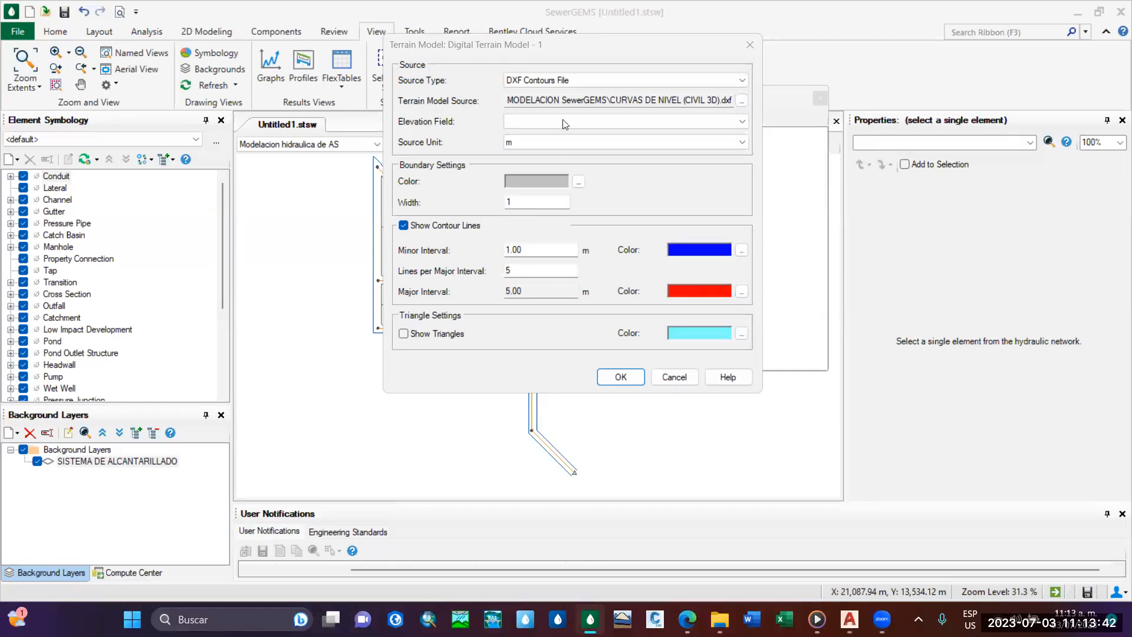
drag(583, 42, 553, 48)
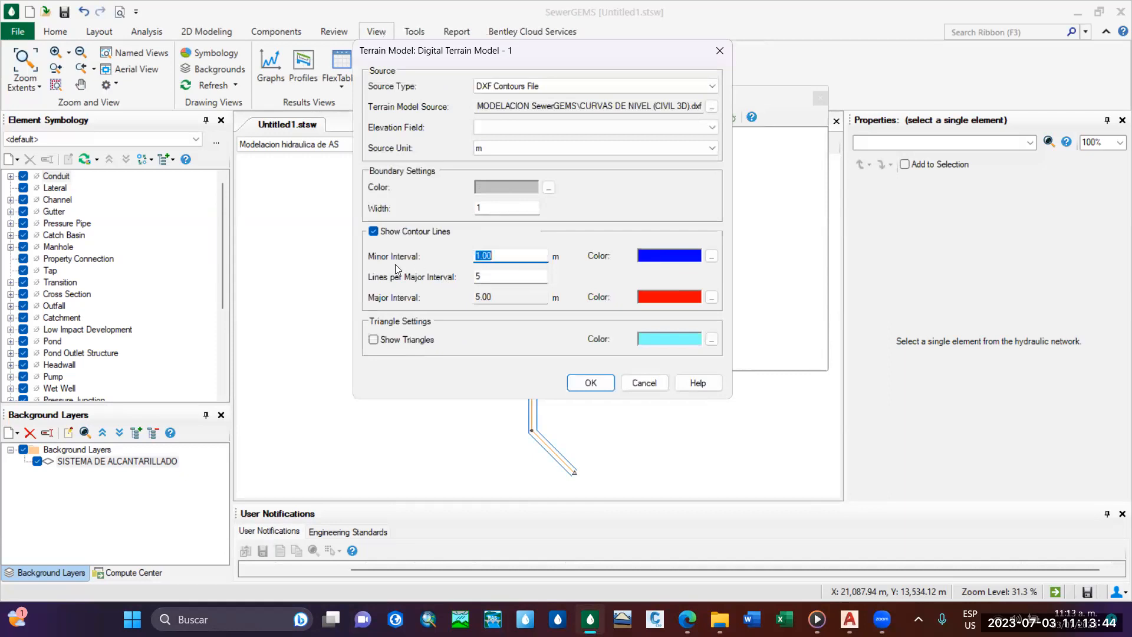
click(511, 255)
key(BackSpace)
key(BackSpace)
key(BackSpace)
key(BackSpace)
text(0.5)
click(507, 296)
click(501, 276)
click(503, 276)
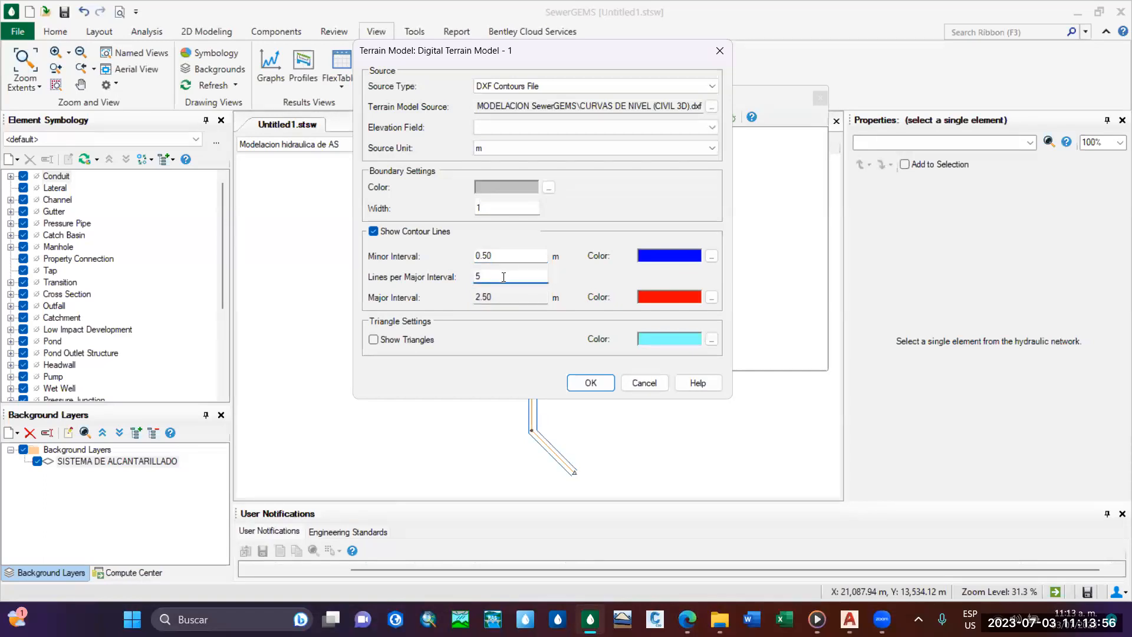
Color the minor contour lines light grey and the major contour lines dark teal.
drag(560, 50, 547, 60)
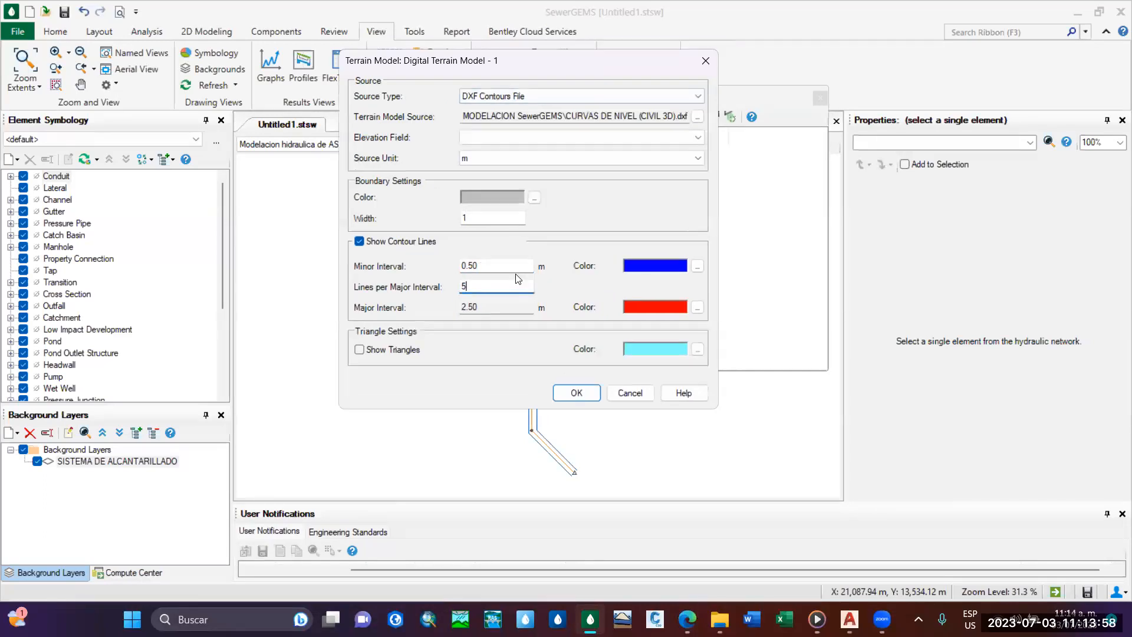
click(696, 266)
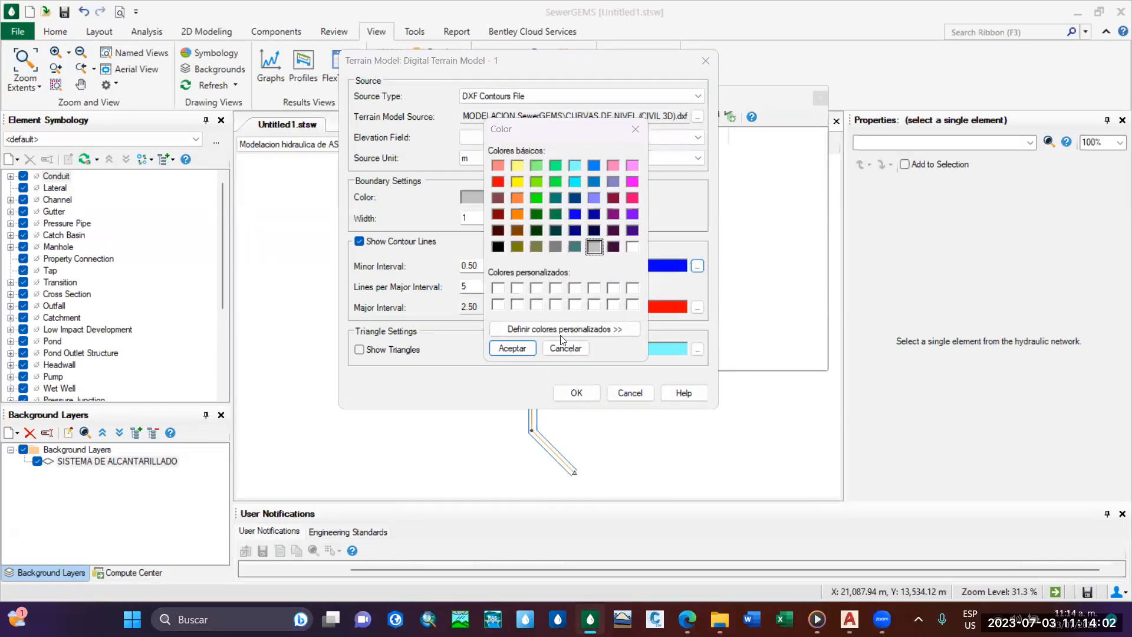
drag(546, 132, 858, 109)
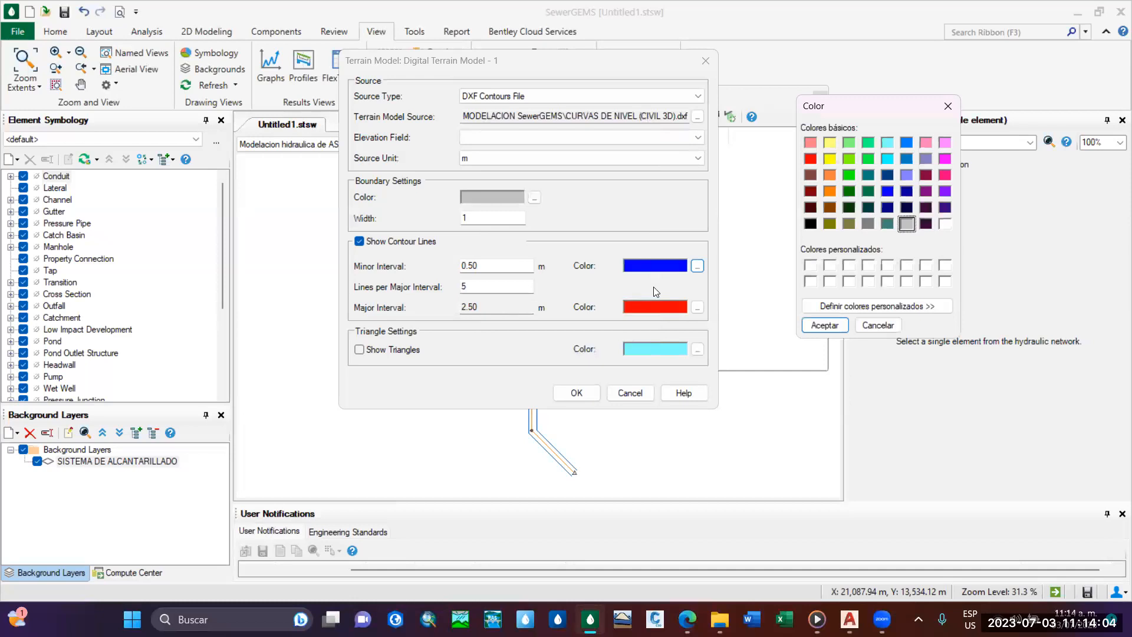
click(823, 325)
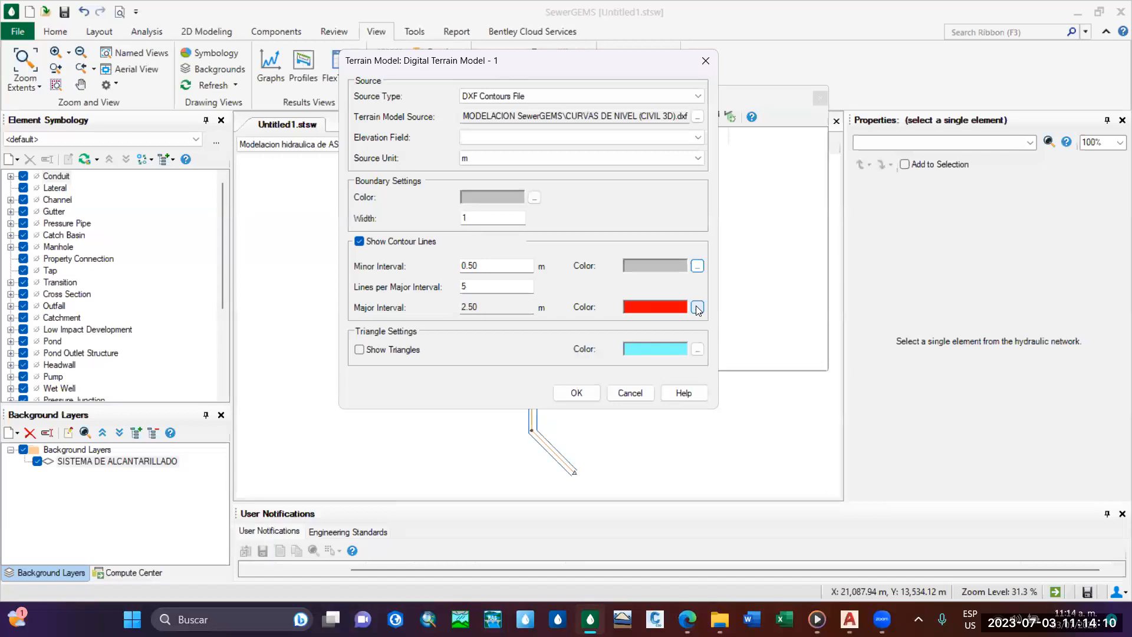
click(698, 308)
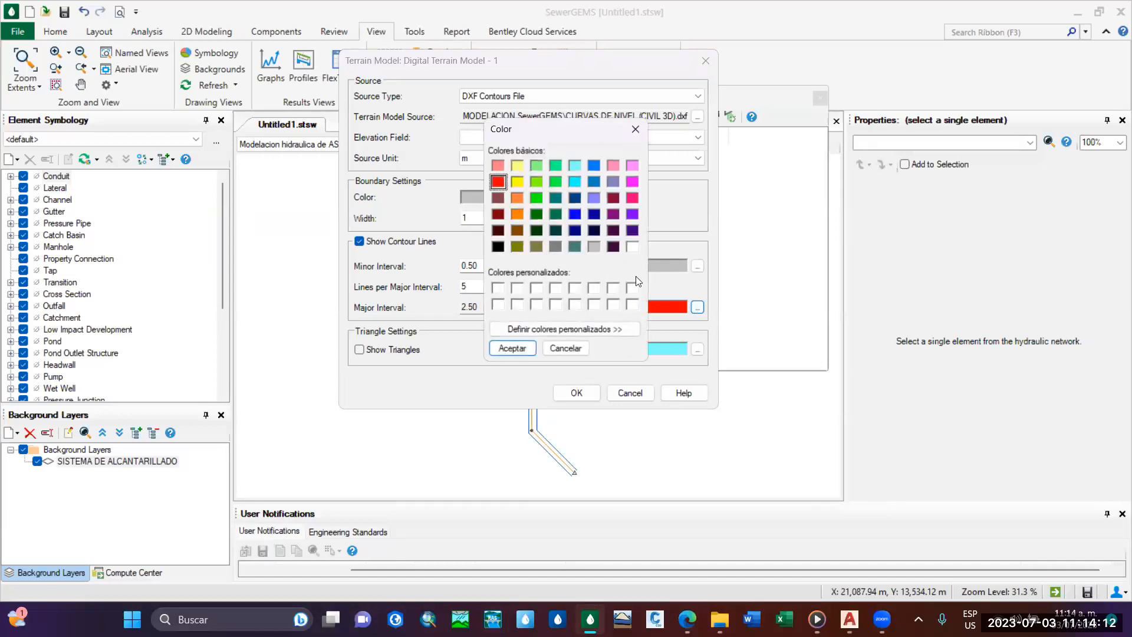
click(574, 247)
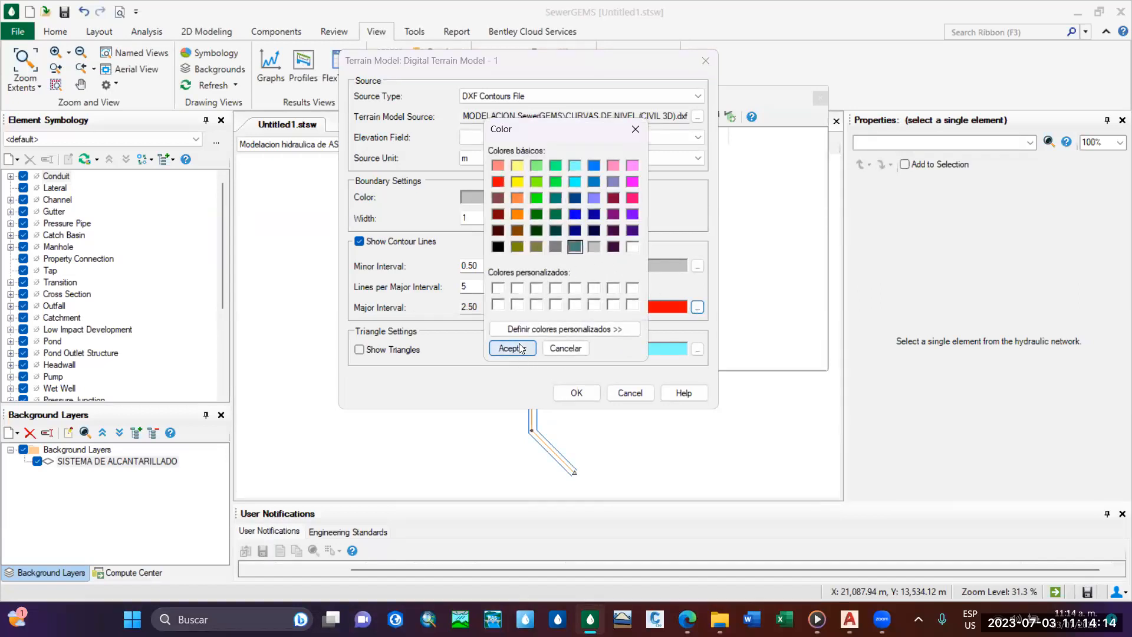
click(511, 348)
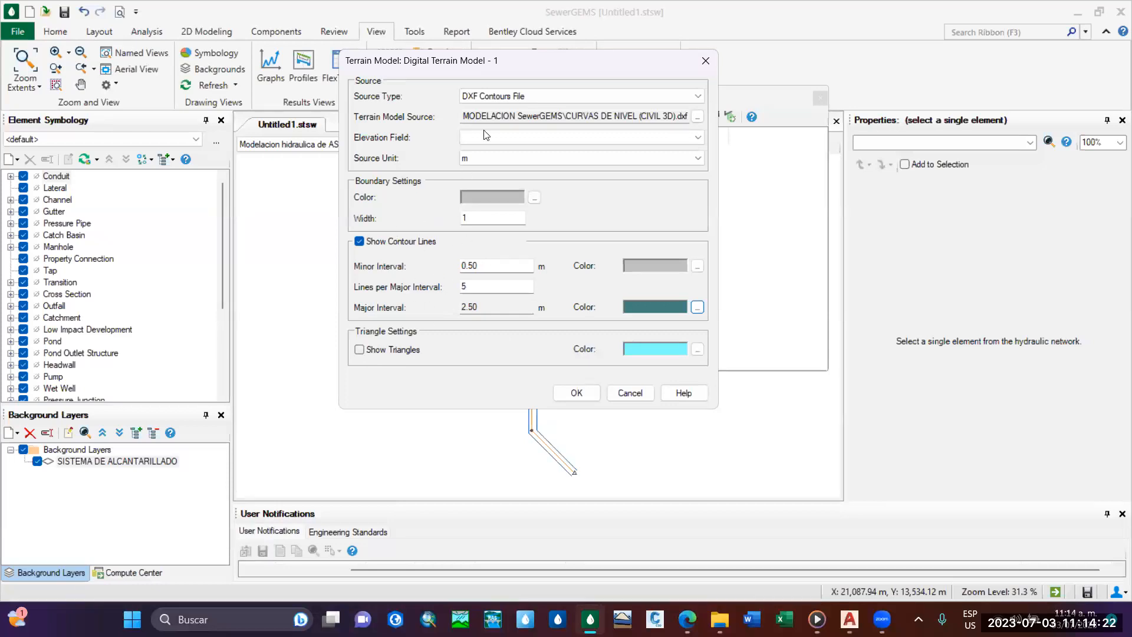
Try to generate the terrain model without choosing an elevation field.
drag(514, 66, 566, 93)
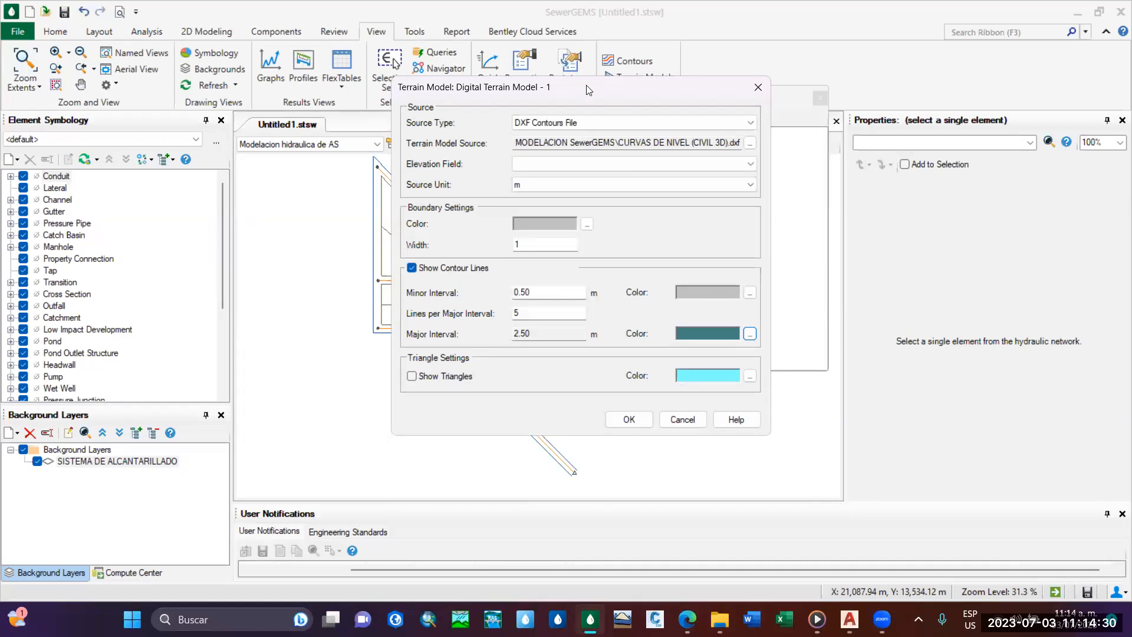
drag(675, 94, 759, 82)
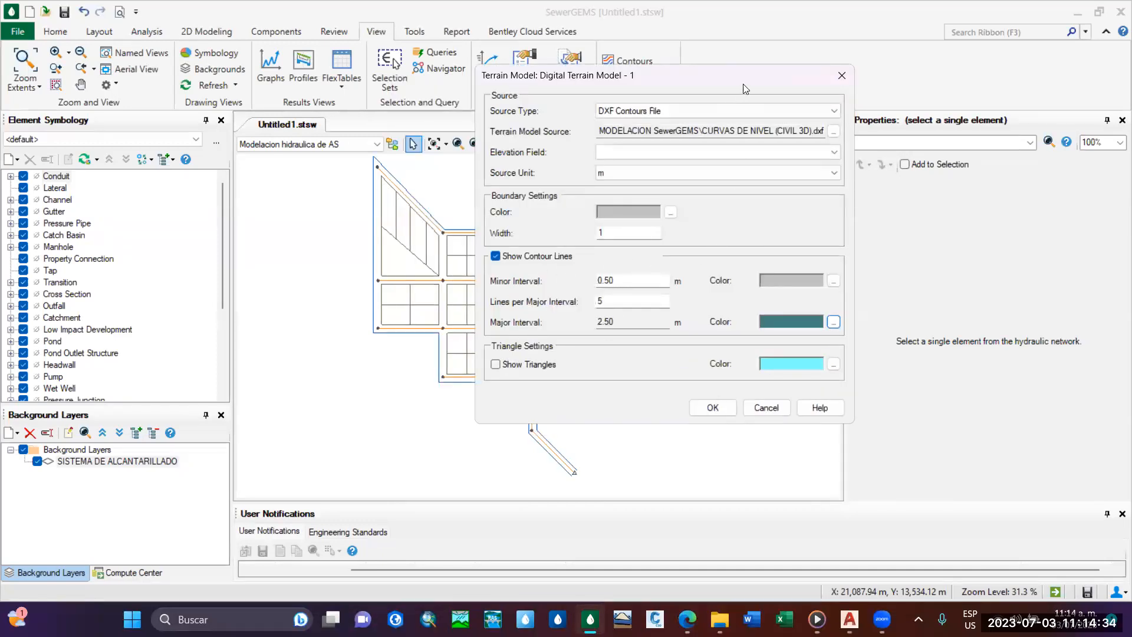
click(727, 408)
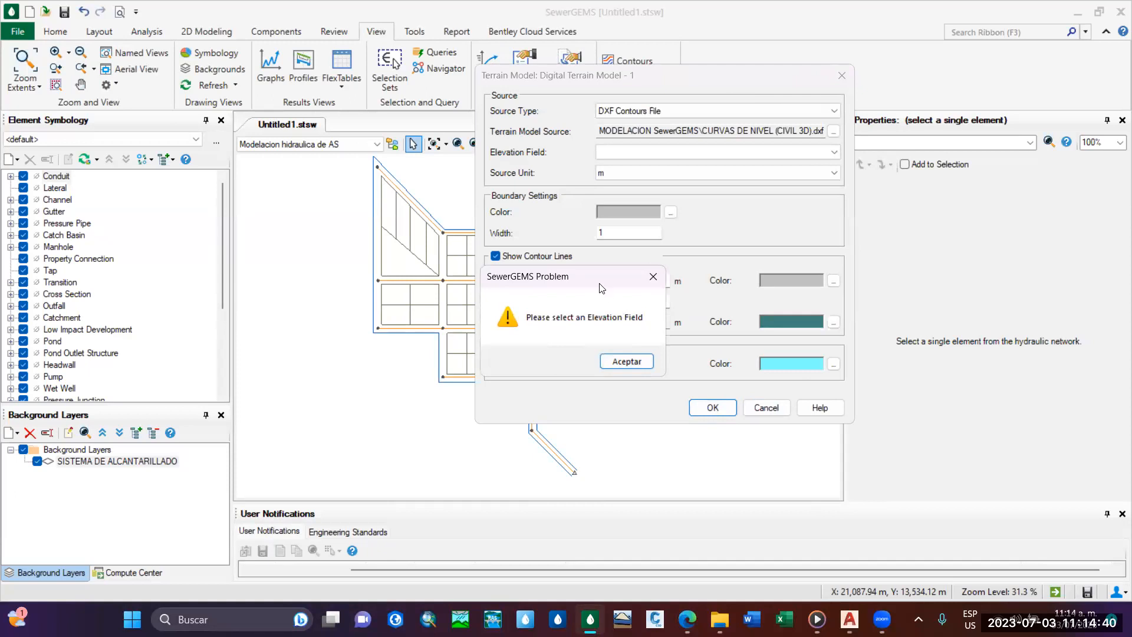
click(653, 277)
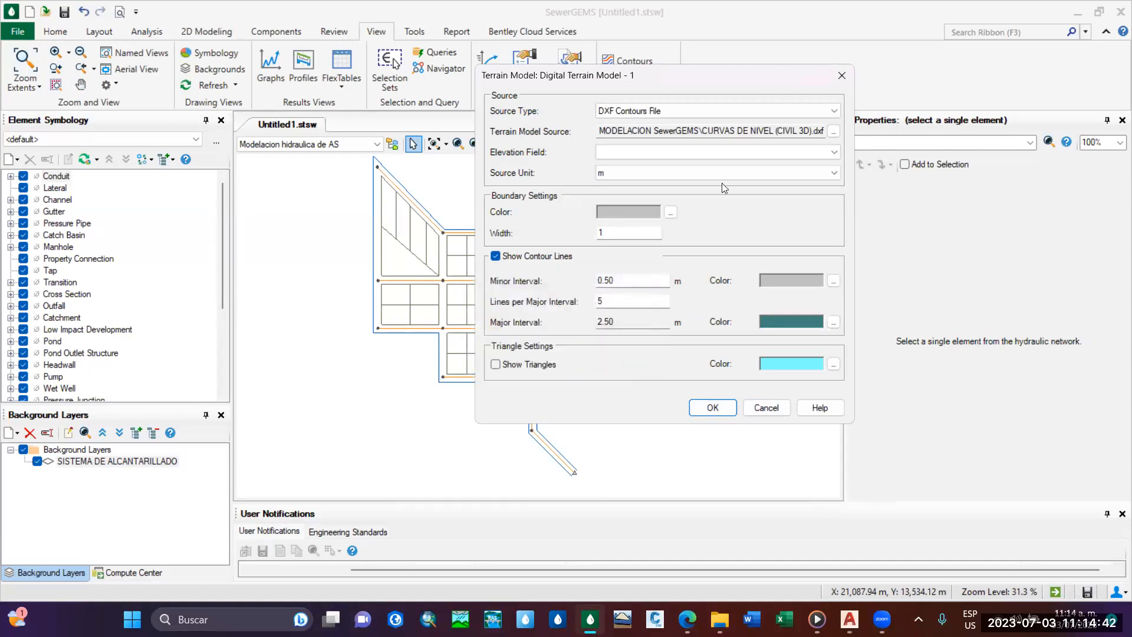
Select Elevation as the terrain model's elevation field and try to generate the model from the DXF contours.
click(811, 152)
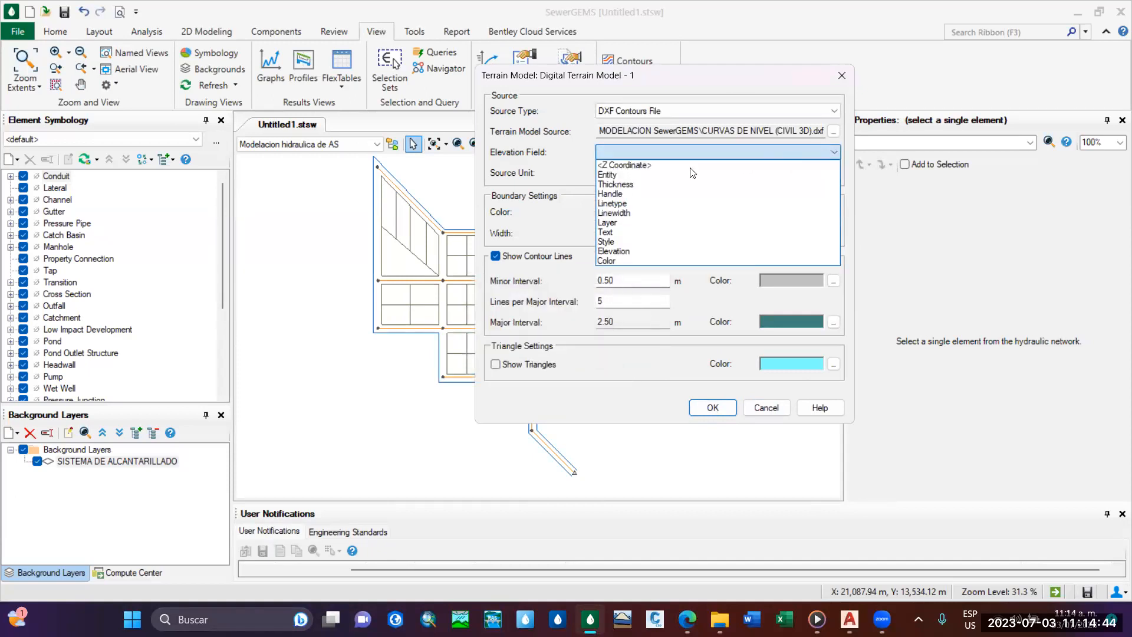
click(605, 152)
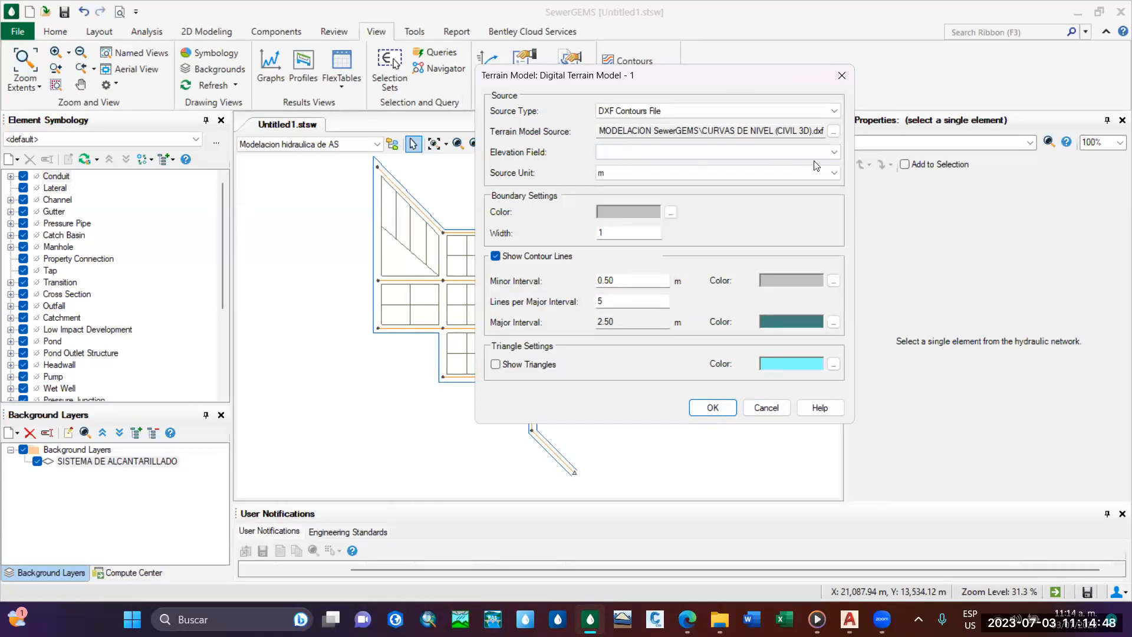
click(829, 153)
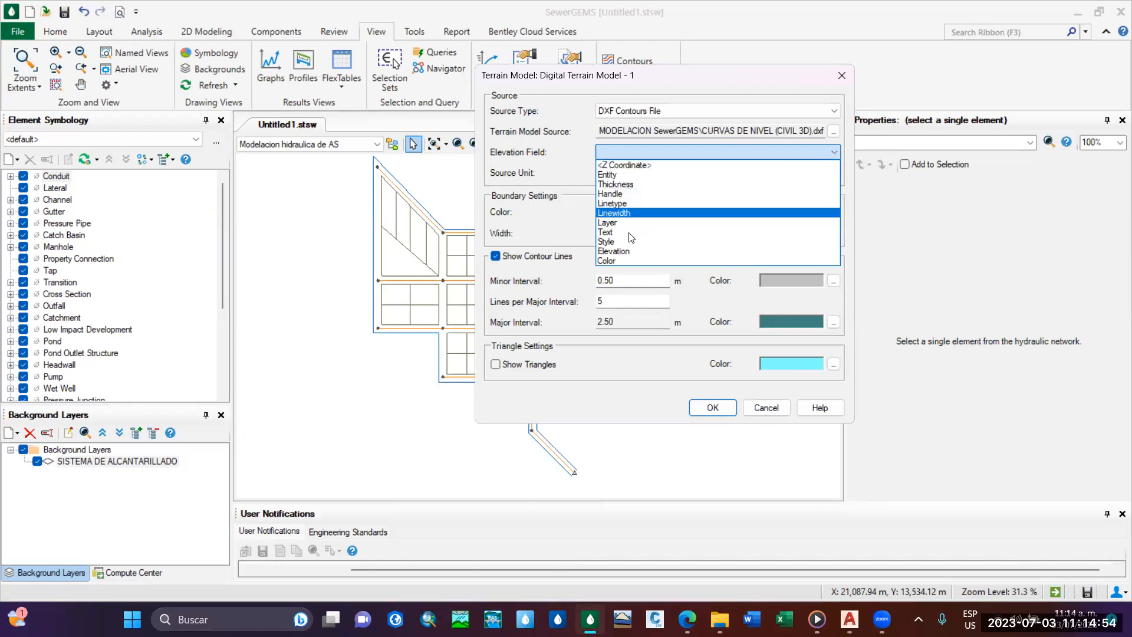
click(626, 253)
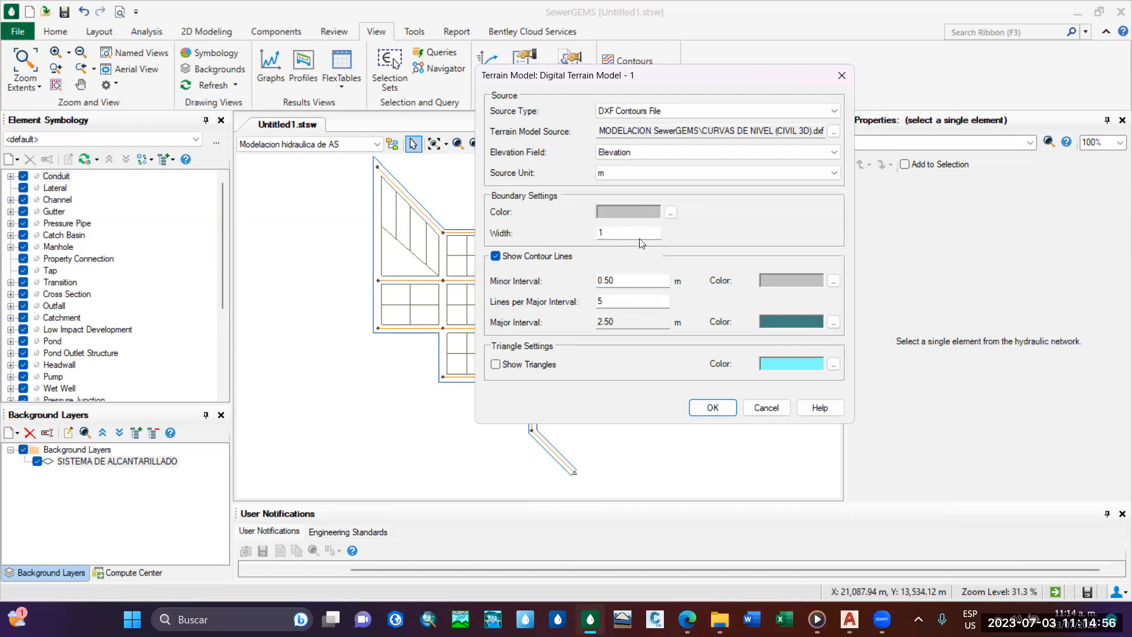
click(714, 407)
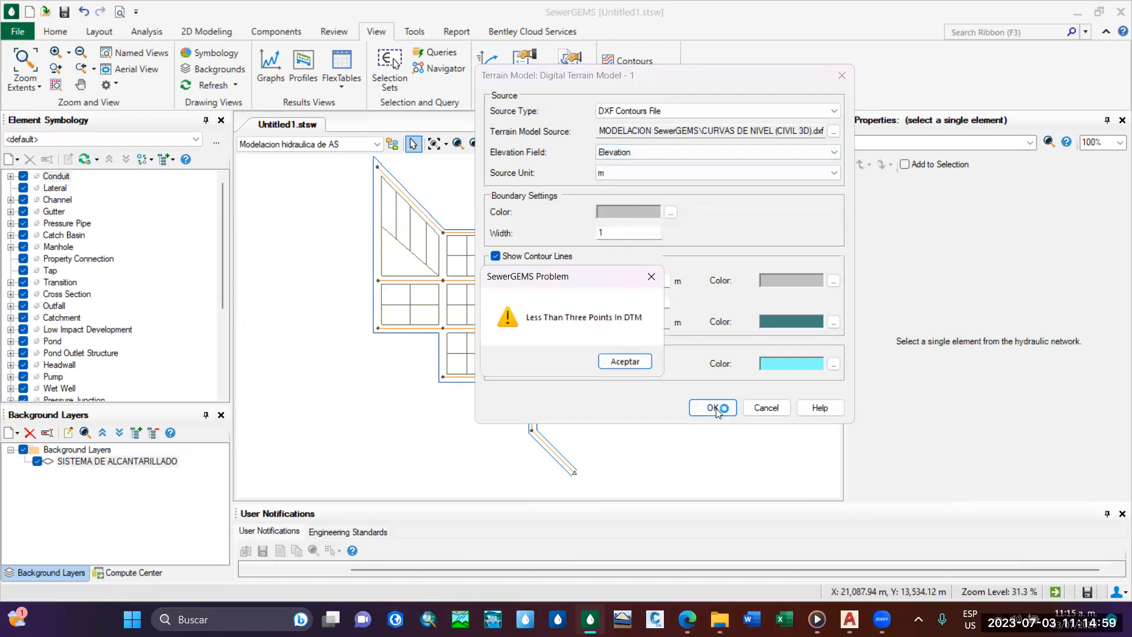
click(638, 361)
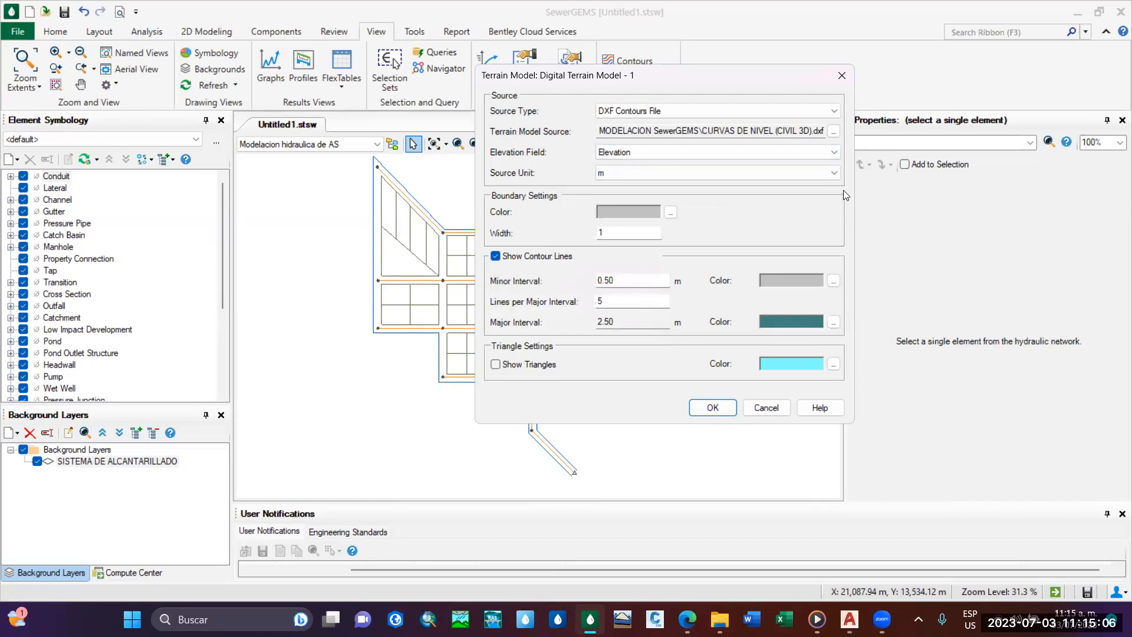
click(825, 153)
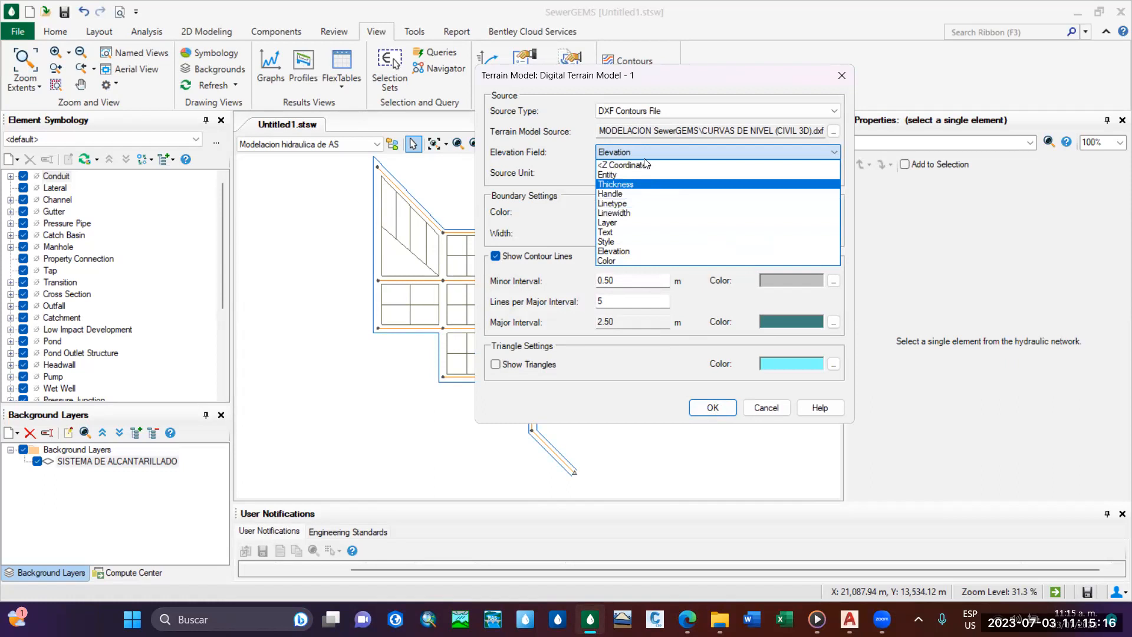
click(642, 252)
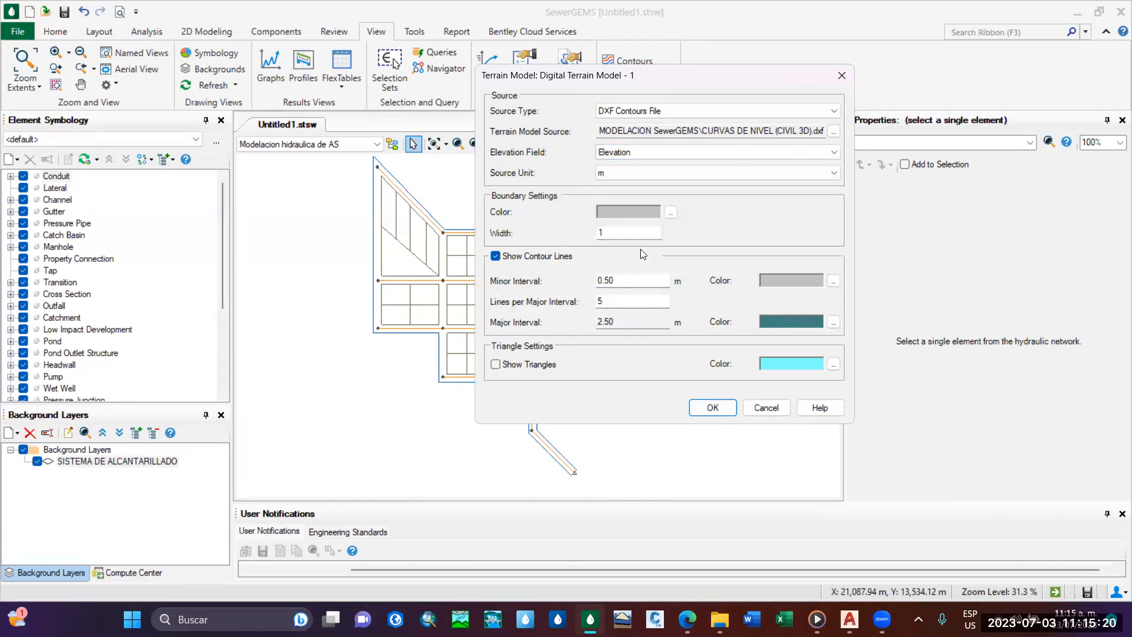
Set the minor contour interval to 1 m, keep metres as source unit, and try to generate the terrain model from the DXF contours.
double_click(630, 279)
key(BackSpace)
text(1)
double_click(641, 300)
click(684, 169)
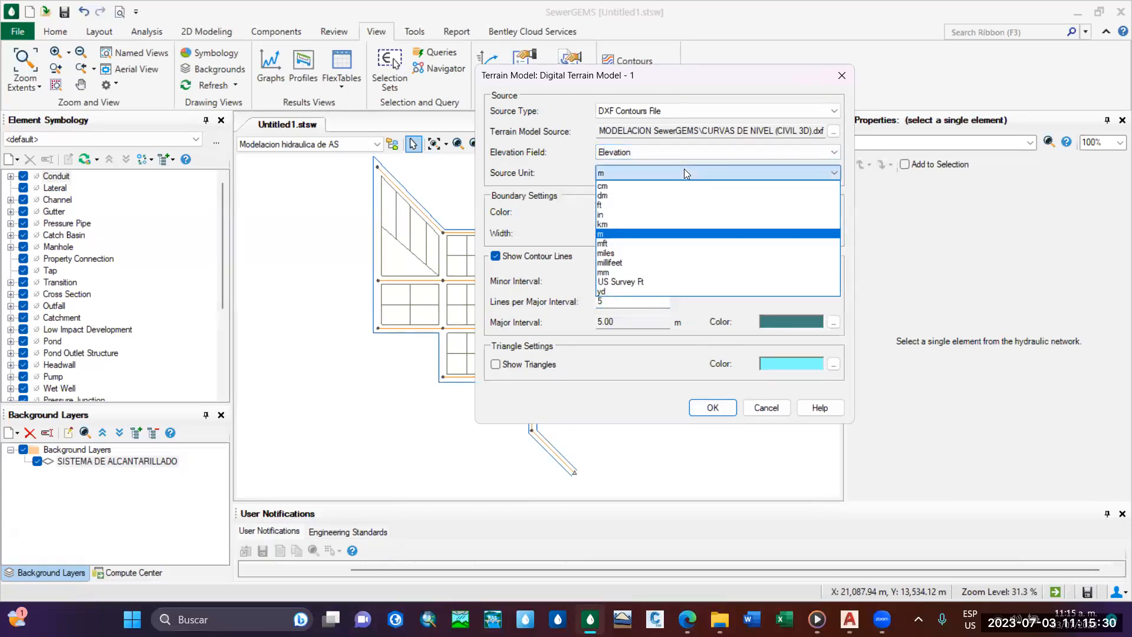
click(683, 170)
click(714, 408)
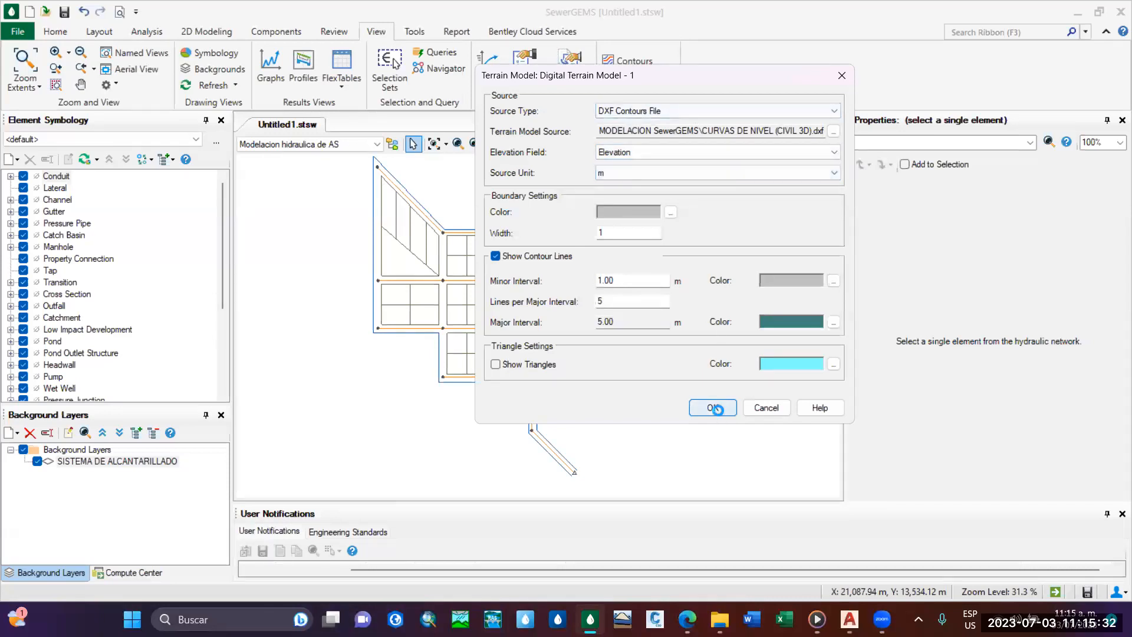
click(626, 358)
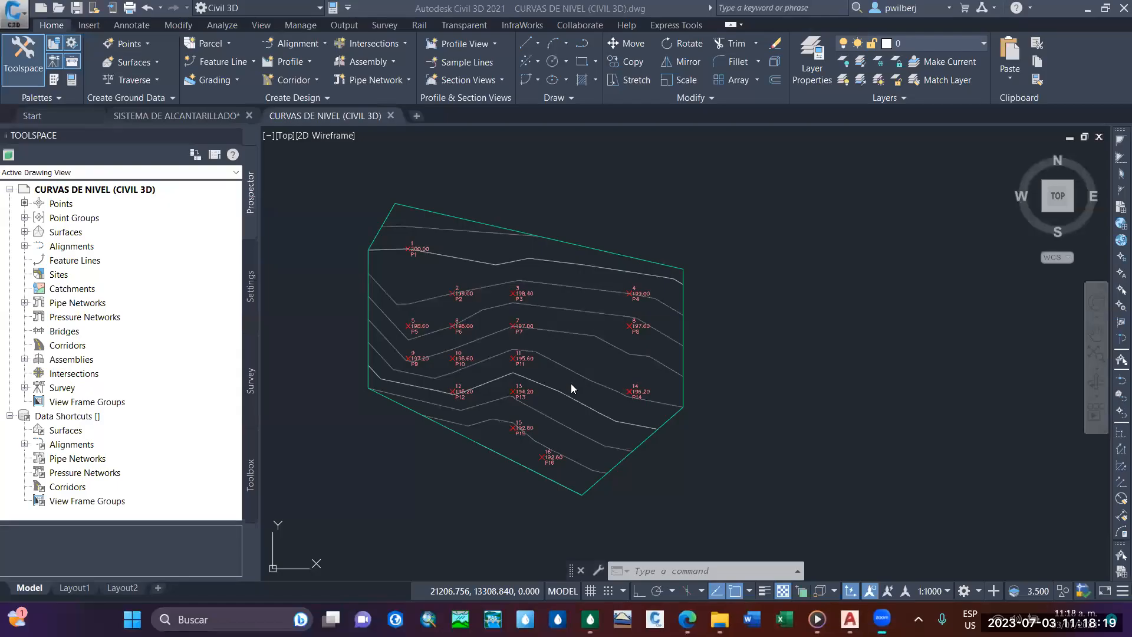
middle_drag(601, 362, 728, 329)
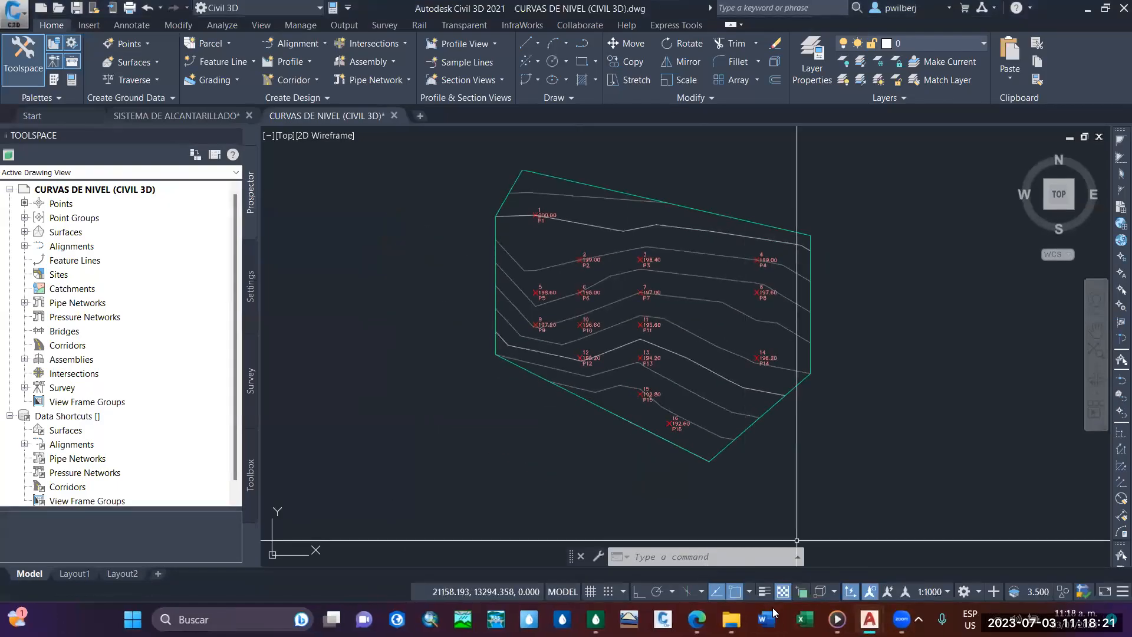
click(719, 619)
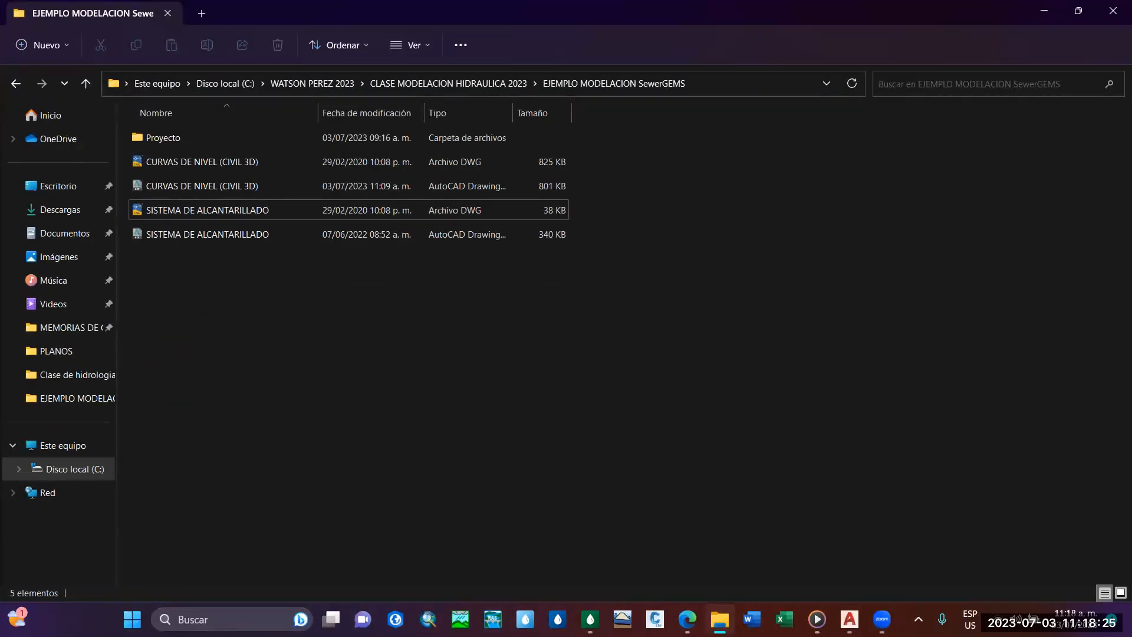
key(alt+Tab)
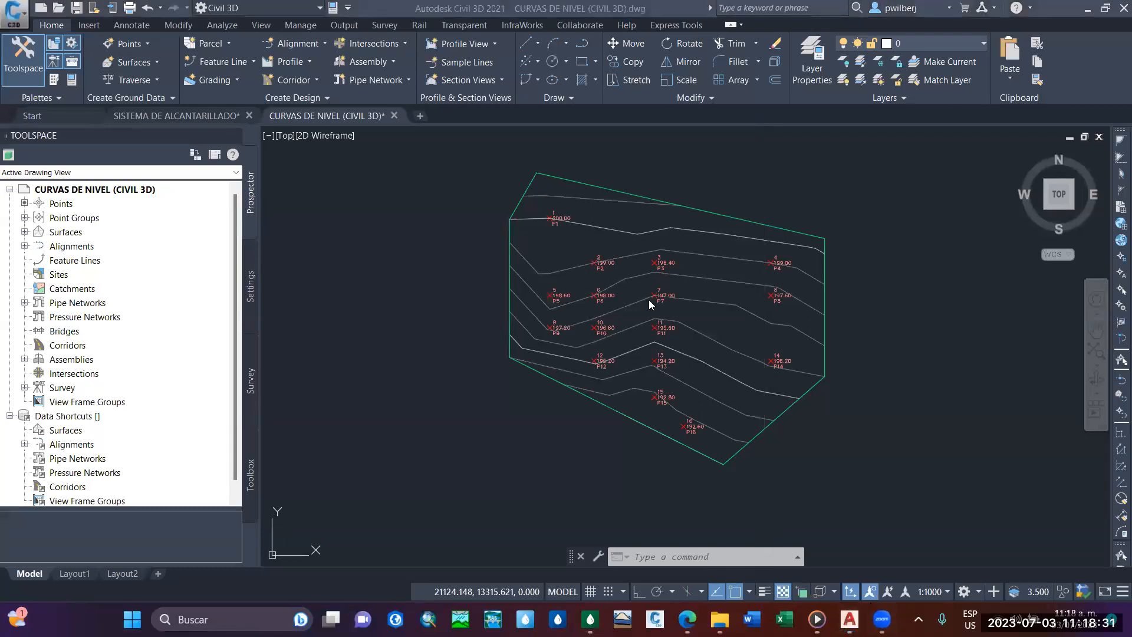
mouse_move(573, 323)
middle_down()
mouse_move(498, 367)
mouse_move(508, 326)
middle_up()
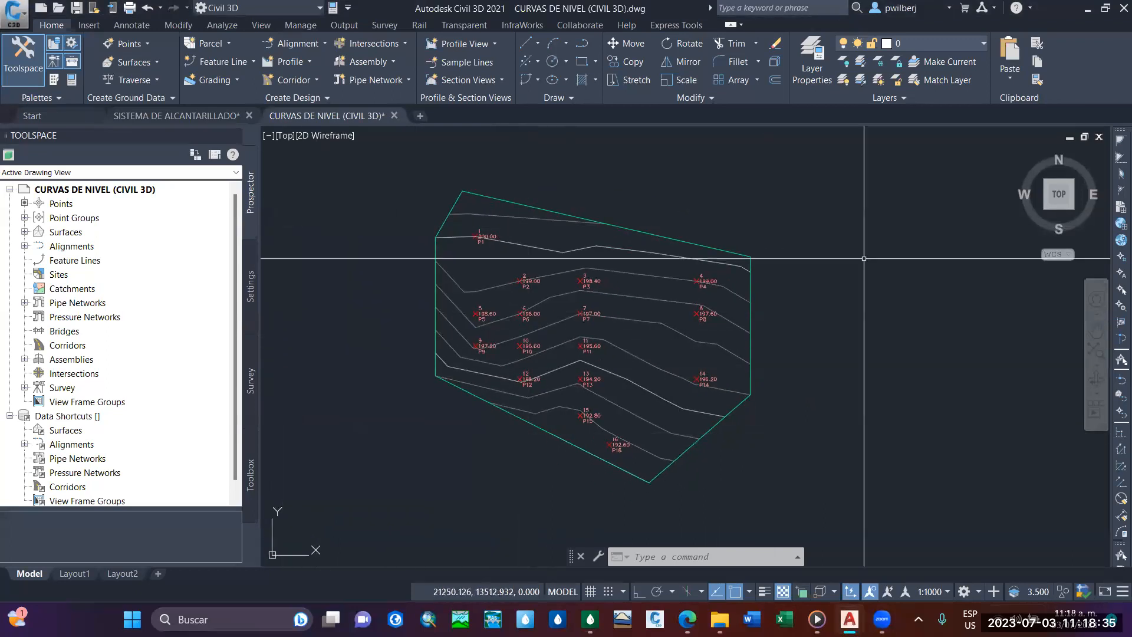
Export only the TERRENO NATURAL surface of the Civil 3D contour drawing to LandXML, using version 1.2.
click(25, 231)
right_click(89, 246)
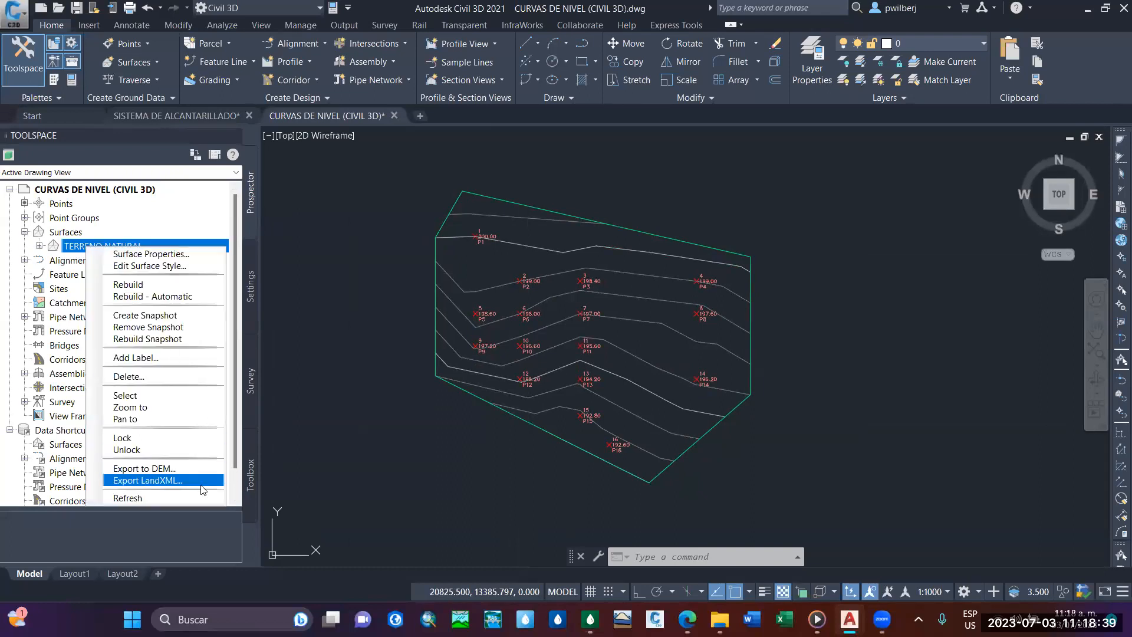
click(174, 483)
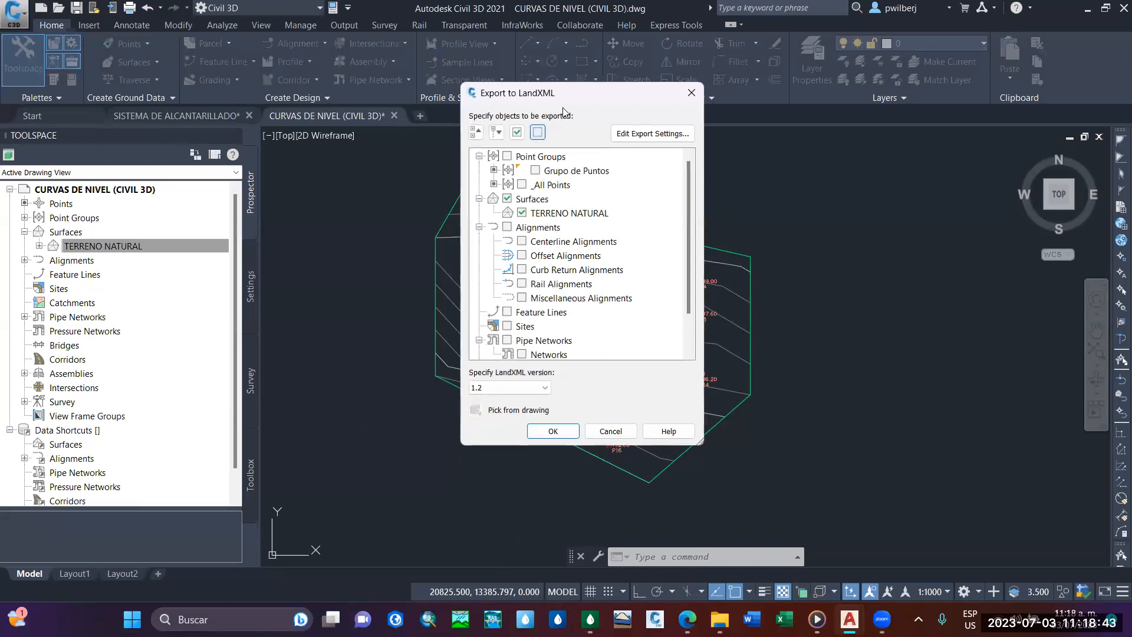
drag(570, 93, 898, 97)
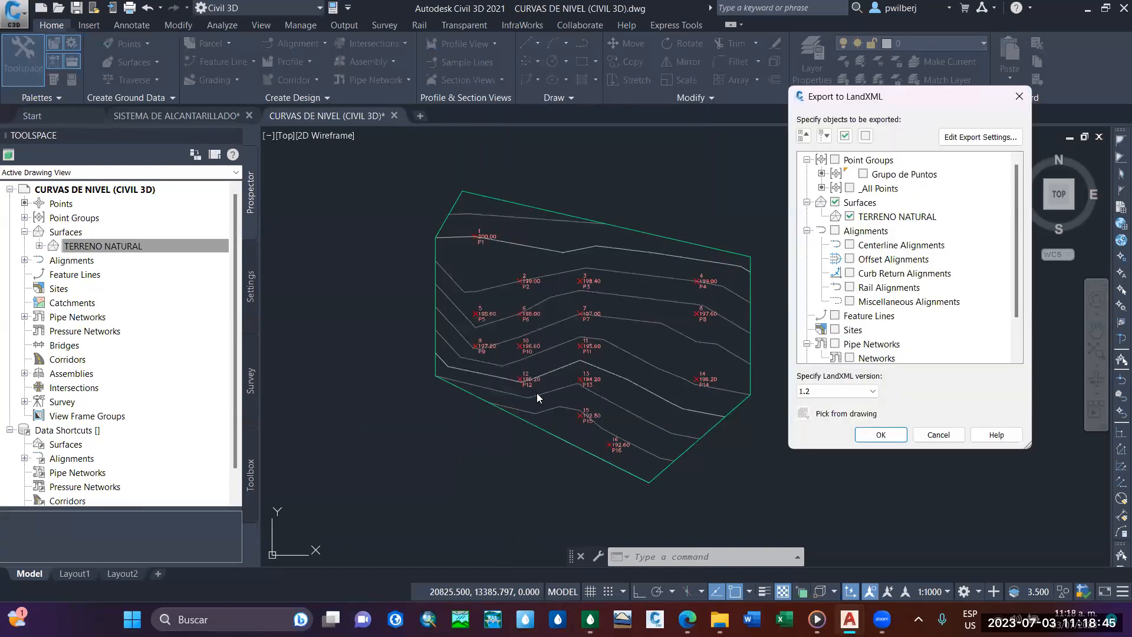
scroll(895, 295, down, 1)
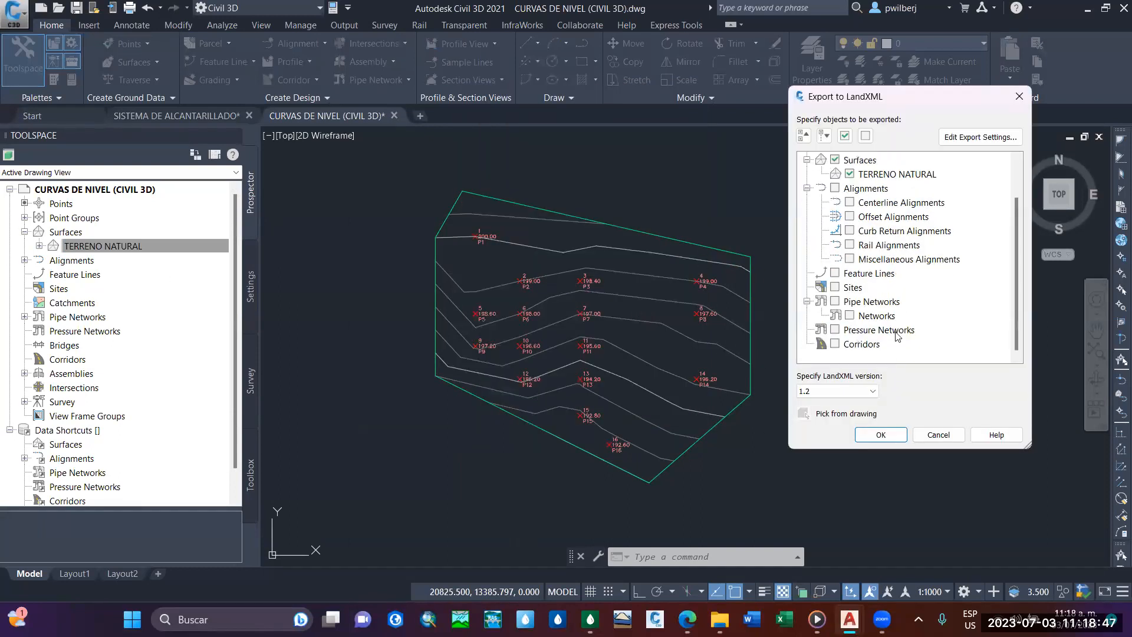
click(835, 391)
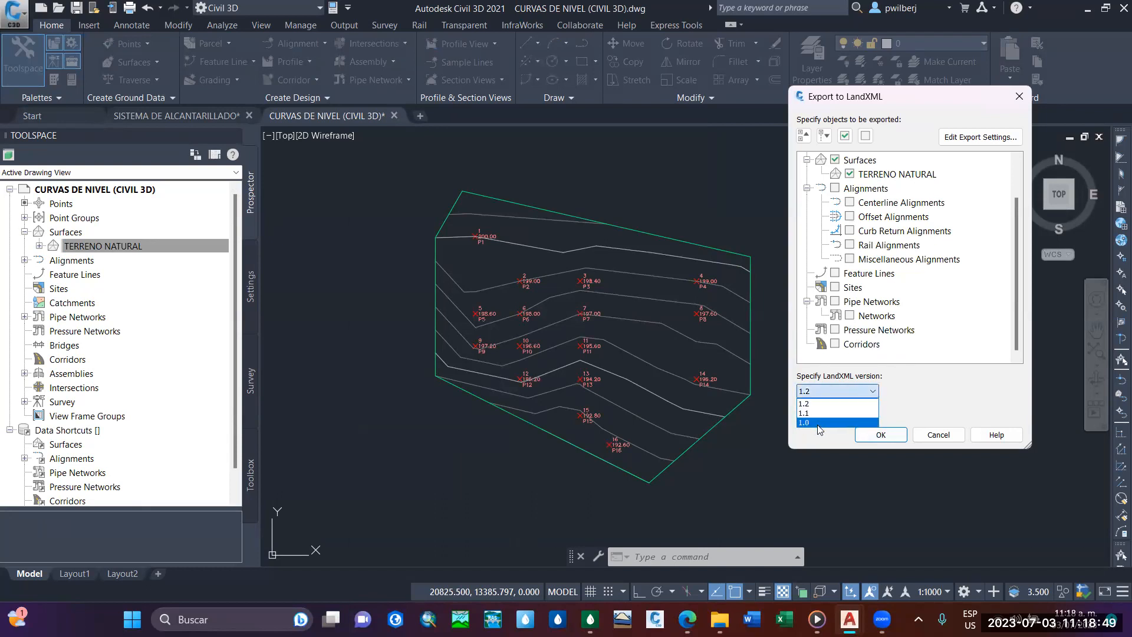
click(826, 403)
click(880, 434)
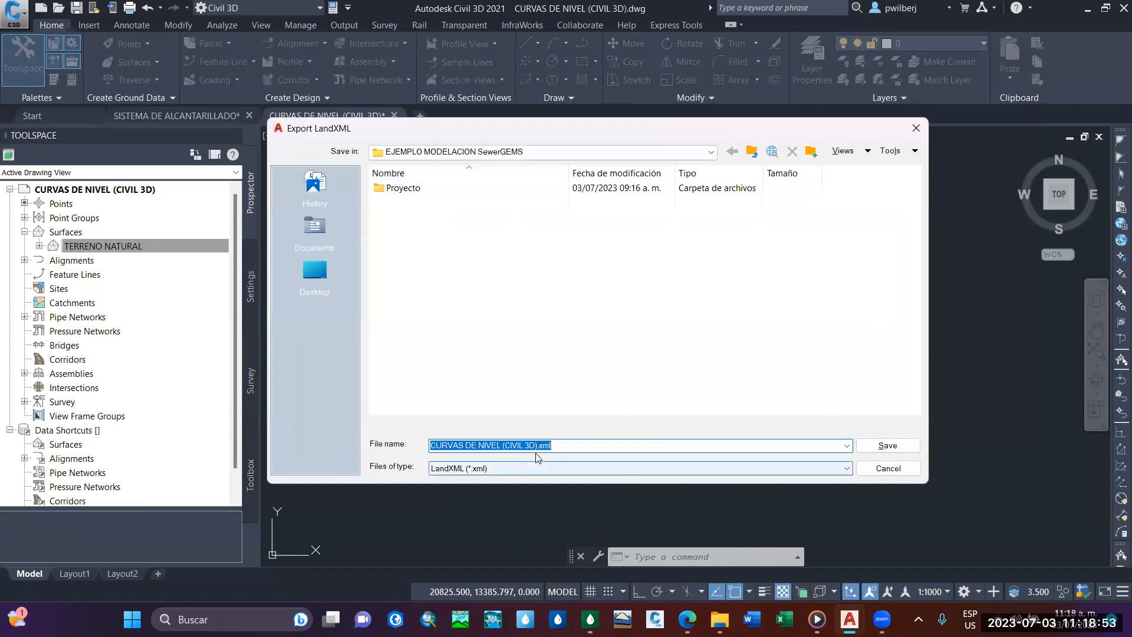
Save the LandXML export as SUPERFICE_AS.xml in the EJEMPLO MODELACION SewerGEMS folder.
click(538, 446)
key(BackSpace)
key(BackSpace)
key(BackSpace)
key(BackSpace)
key(BackSpace)
key(BackSpace)
key(BackSpace)
key(BackSpace)
key(BackSpace)
key(BackSpace)
key(BackSpace)
key(BackSpace)
key(BackSpace)
key(BackSpace)
key(BackSpace)
key(BackSpace)
key(BackSpace)
key(BackSpace)
key(BackSpace)
key(BackSpace)
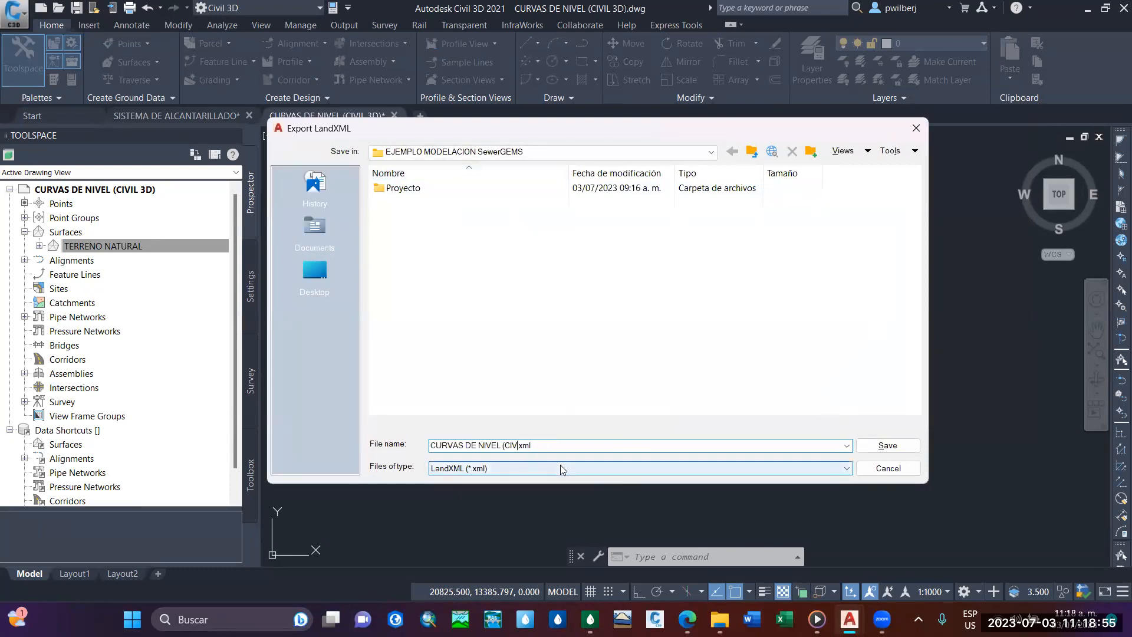
text(SUPERFOCI)
key(BackSpace)
key(BackSpace)
key(BackSpace)
text(ICE_AS.)
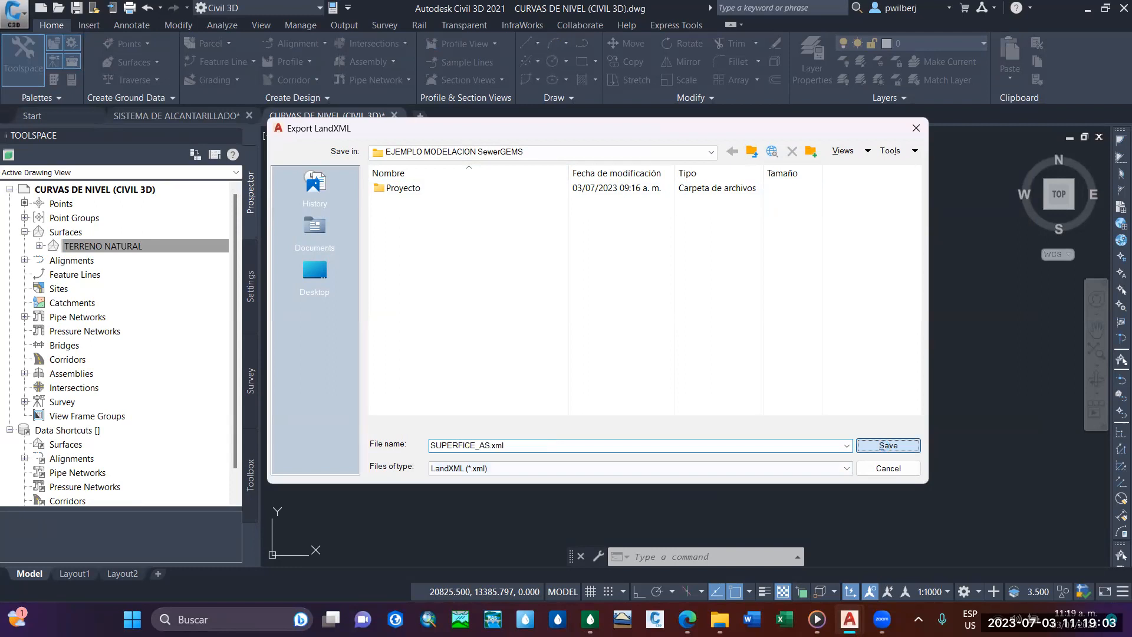
click(886, 446)
mouse_move(602, 298)
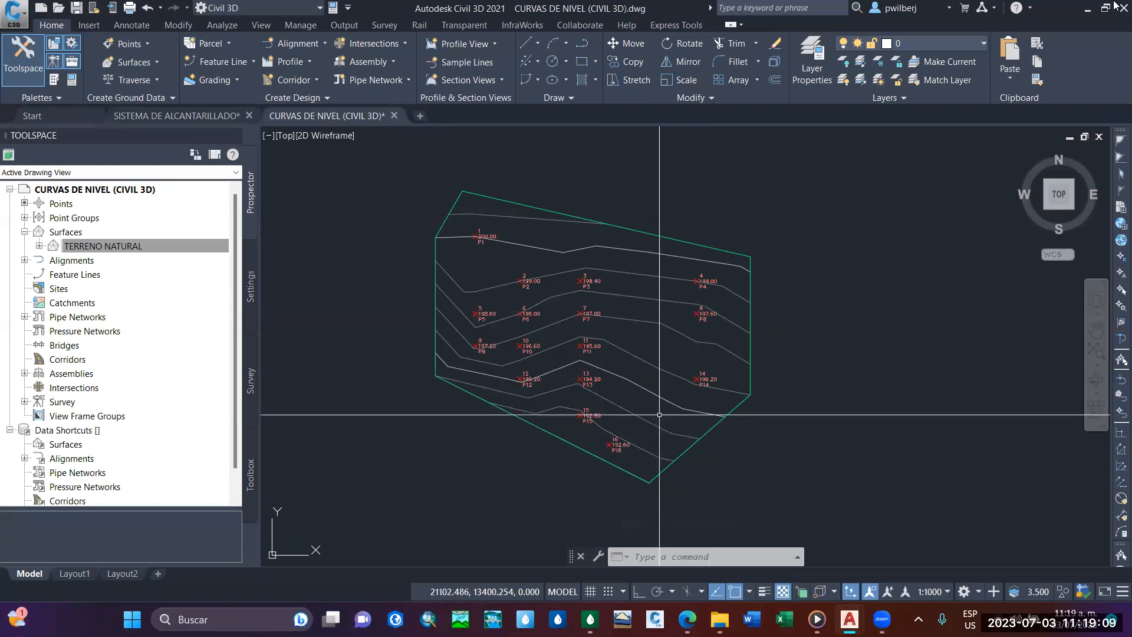
Switch to SewerGEMS and add a terrain model of type LandXML Terrain Model File with SUPERFICE_AS.xml as its source.
click(590, 619)
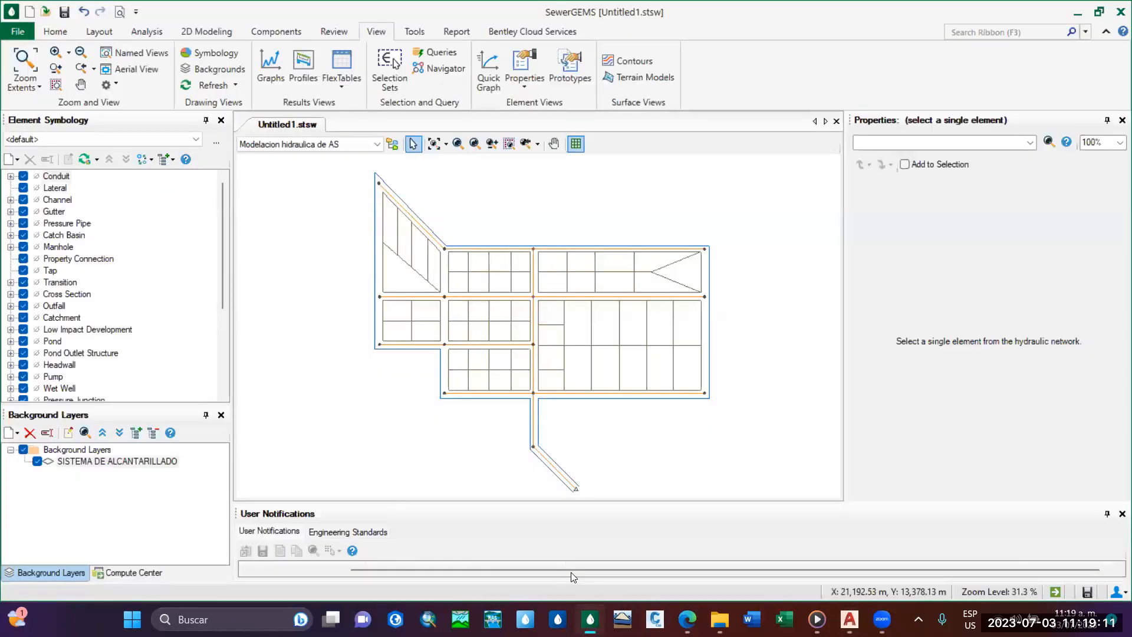
click(644, 77)
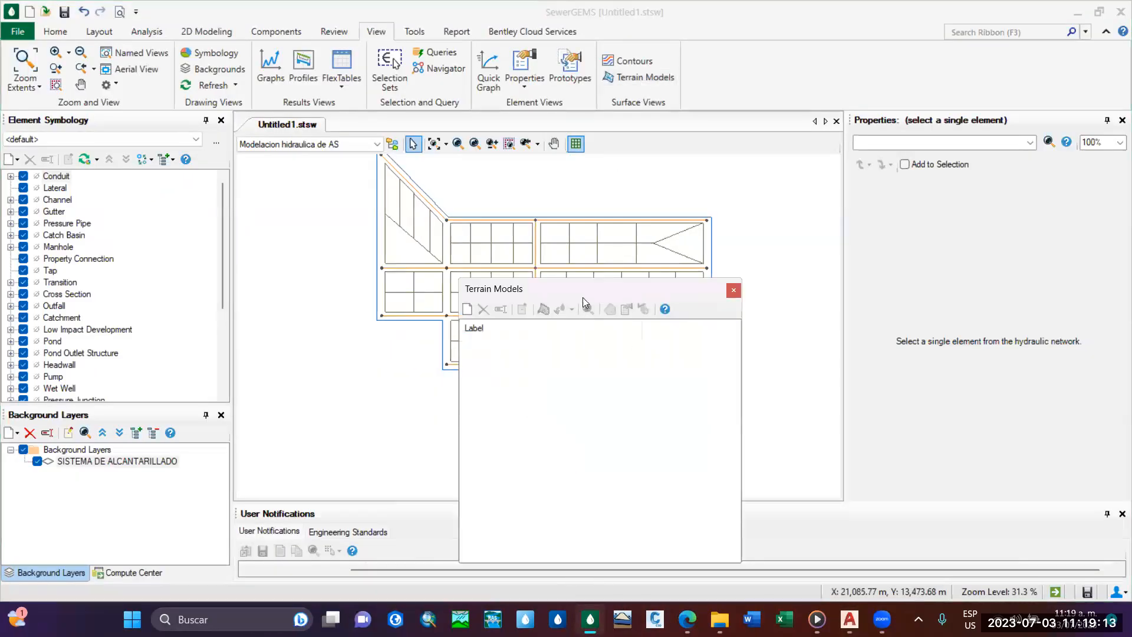
drag(462, 288, 605, 136)
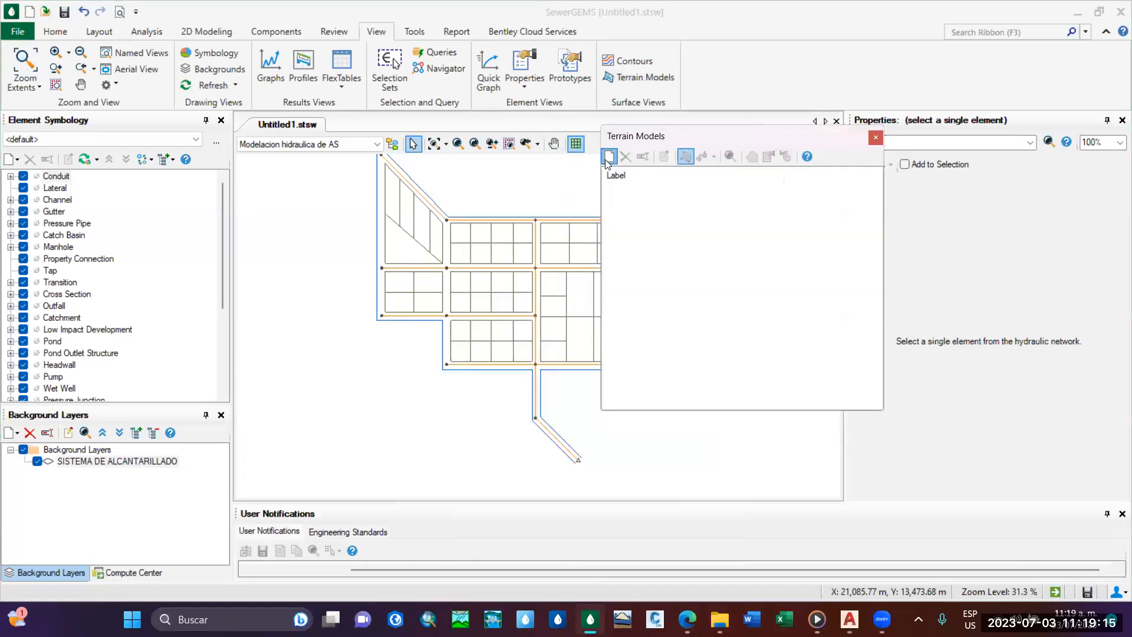
click(606, 159)
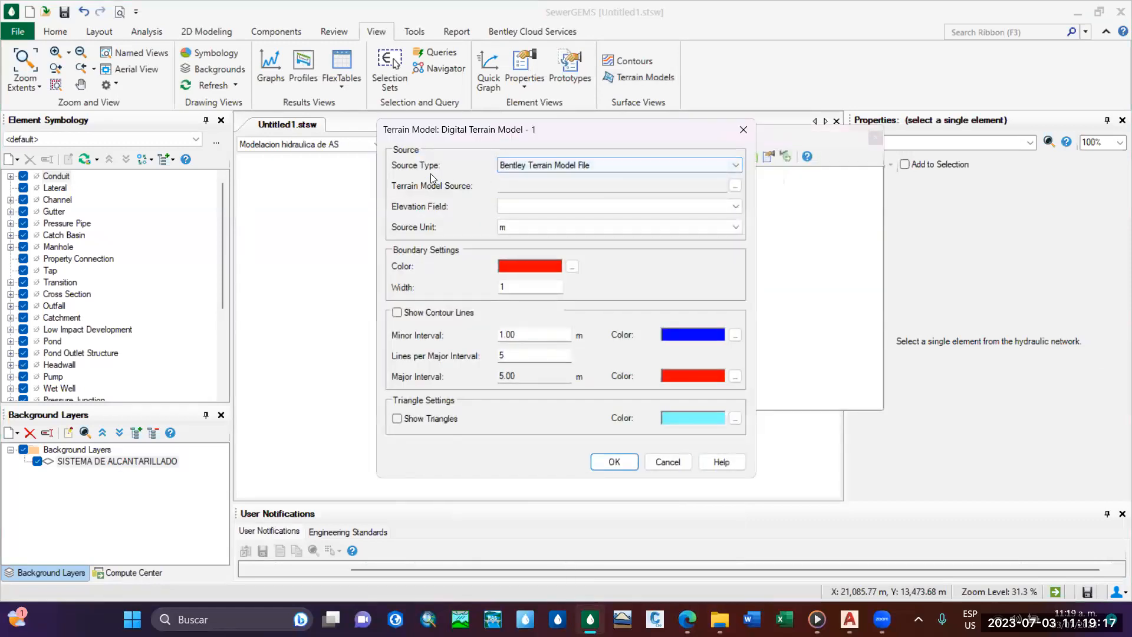
click(629, 165)
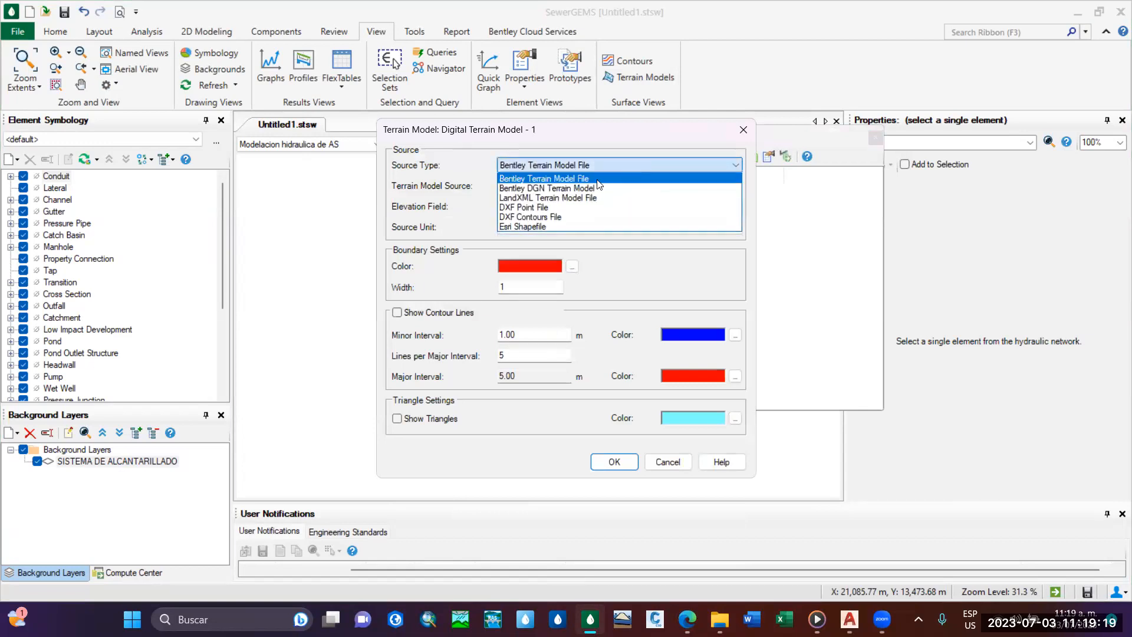
click(580, 198)
click(735, 186)
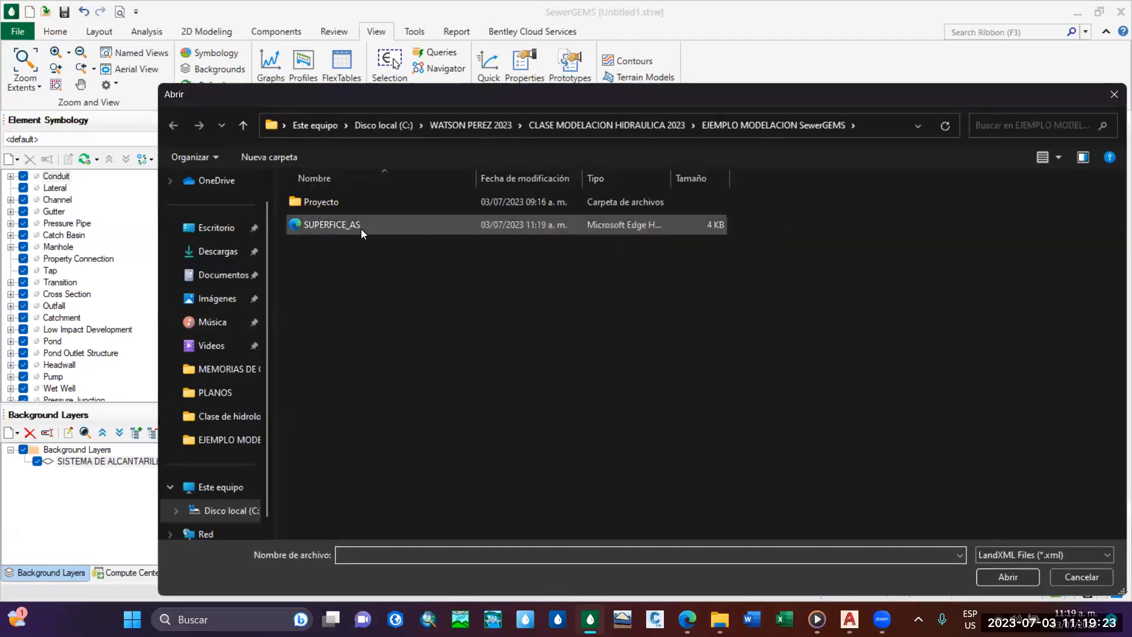
click(336, 228)
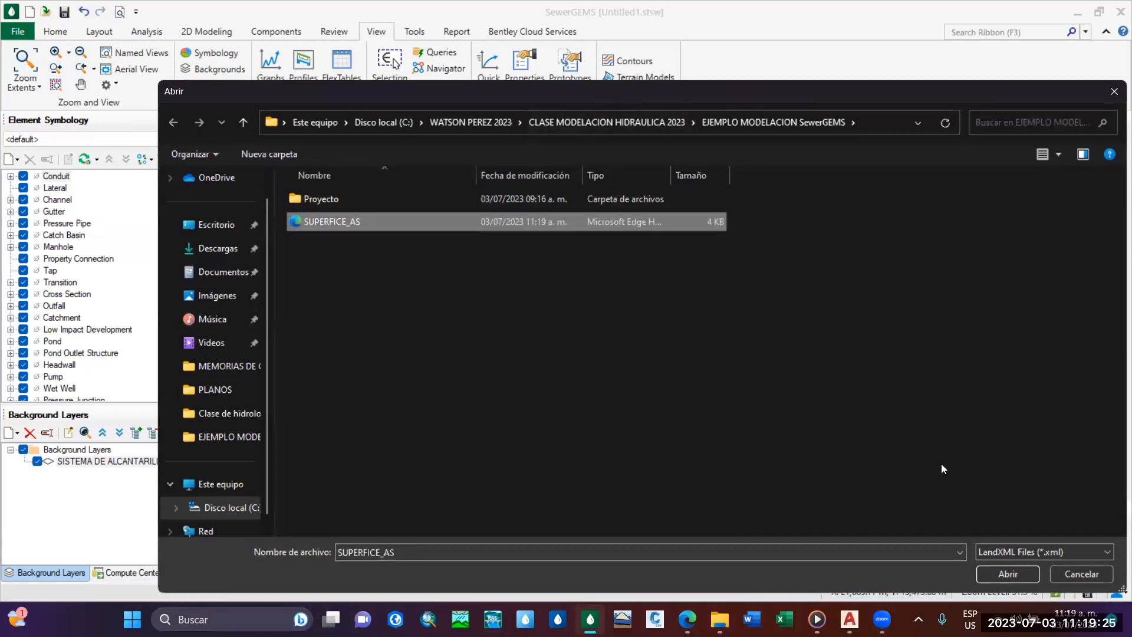
key(Return)
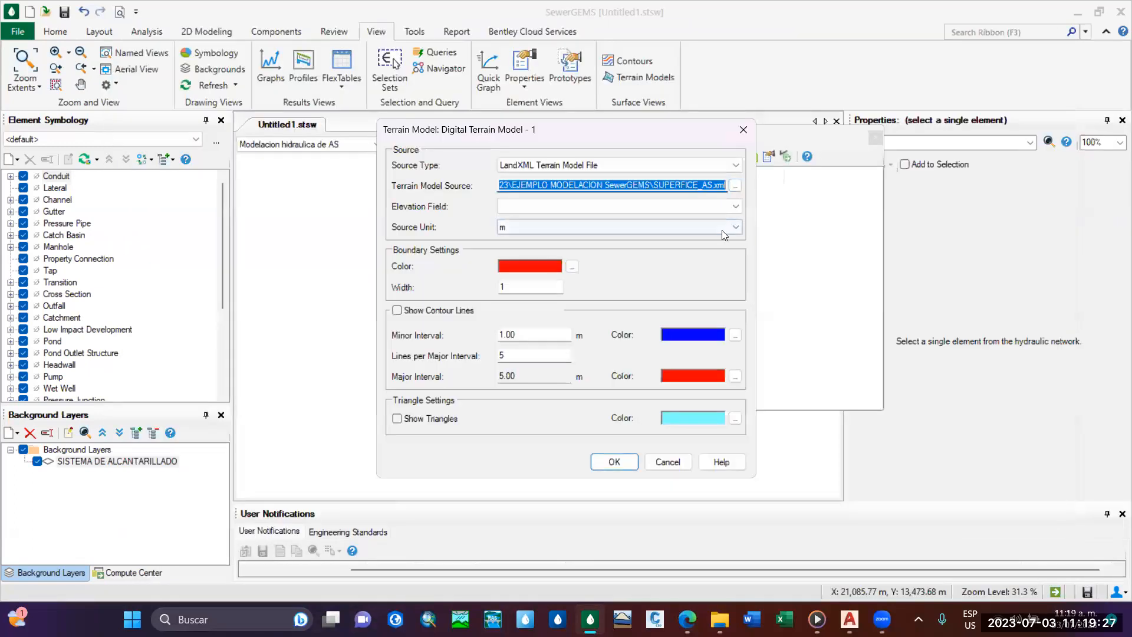
Leave the elevation field empty, keep metres as the source unit, and color the terrain model's boundary light grey.
click(727, 230)
click(726, 224)
click(735, 208)
click(735, 206)
click(736, 207)
click(736, 209)
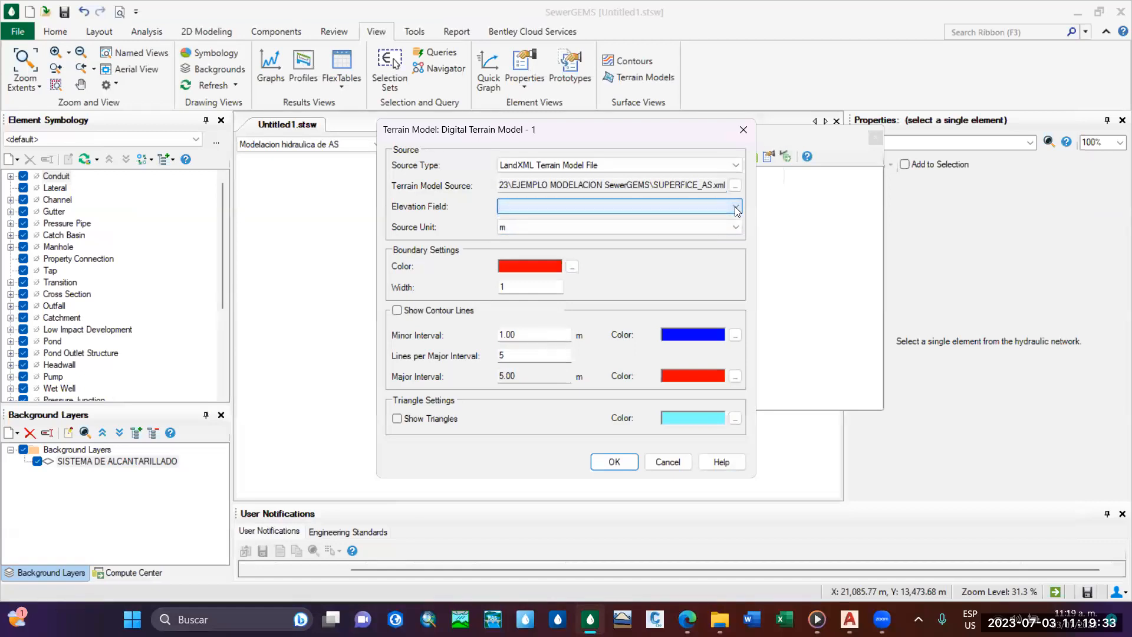
click(736, 228)
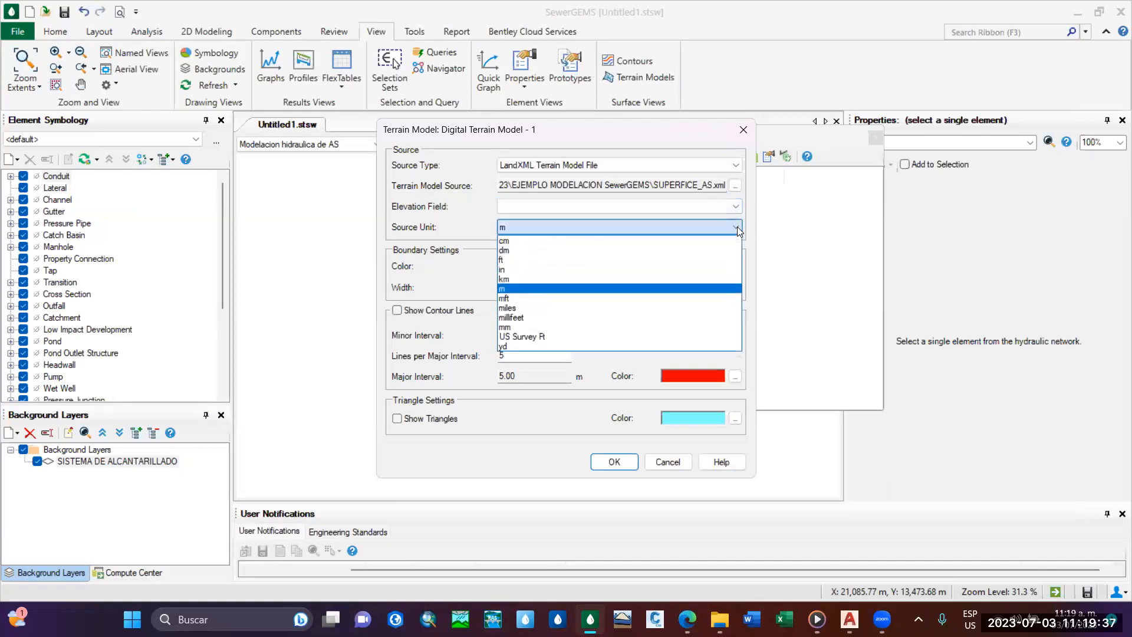
click(516, 289)
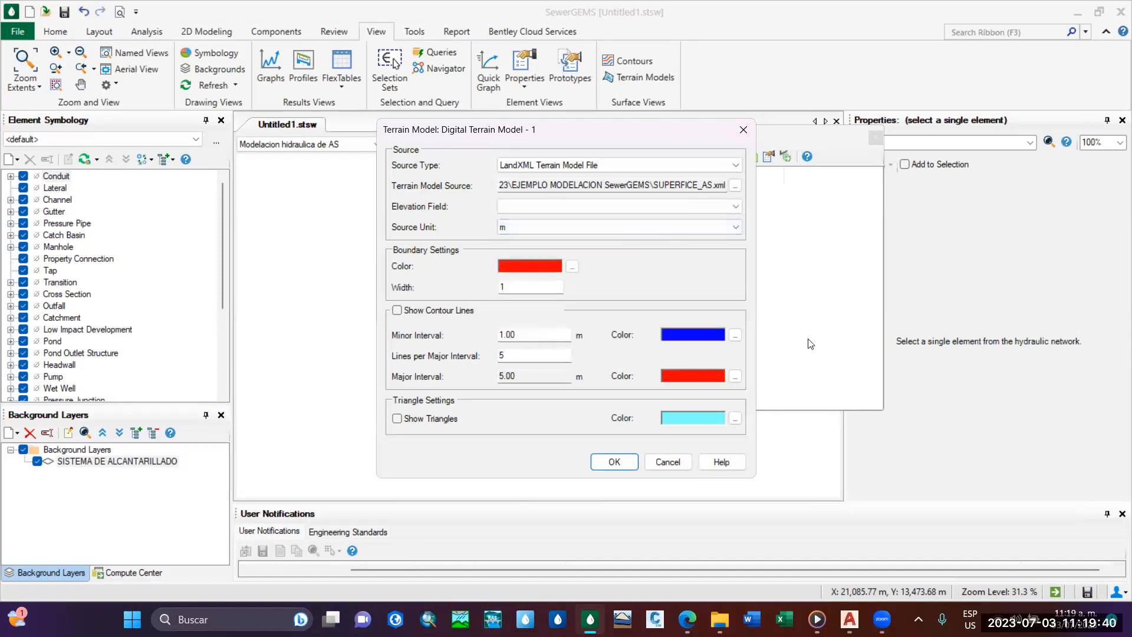
click(572, 267)
click(593, 246)
click(515, 344)
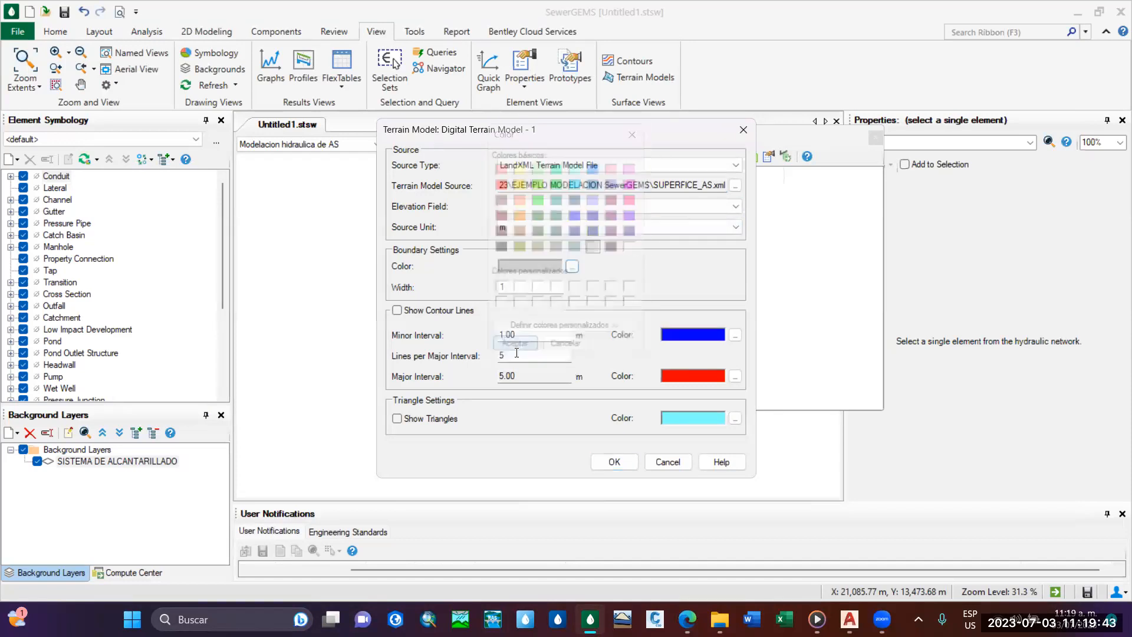
Show the terrain model's contour lines and set the minor interval to 0.5 m.
click(397, 312)
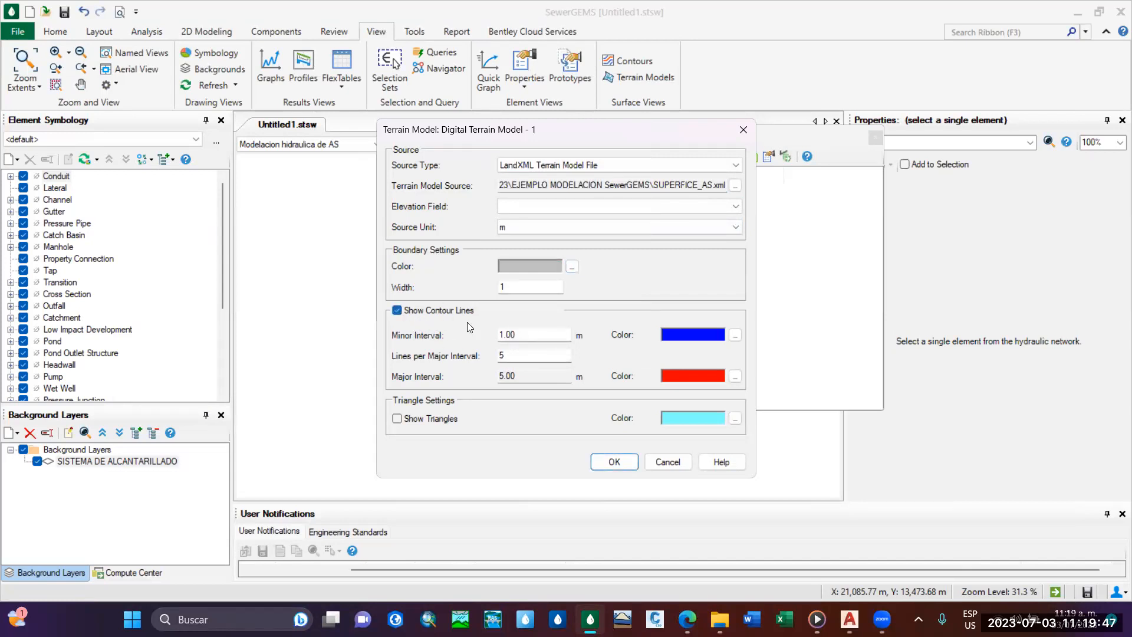
double_click(525, 335)
text(0.5)
Color the minor contour lines light grey and the major contour lines olive.
click(734, 335)
click(594, 246)
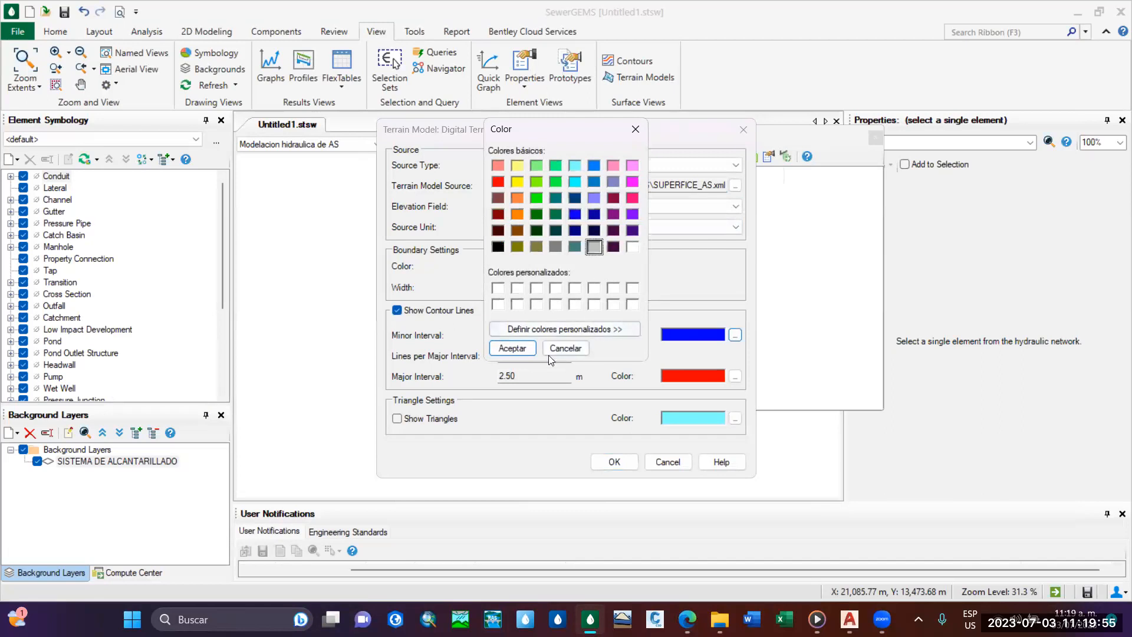
click(511, 348)
click(734, 377)
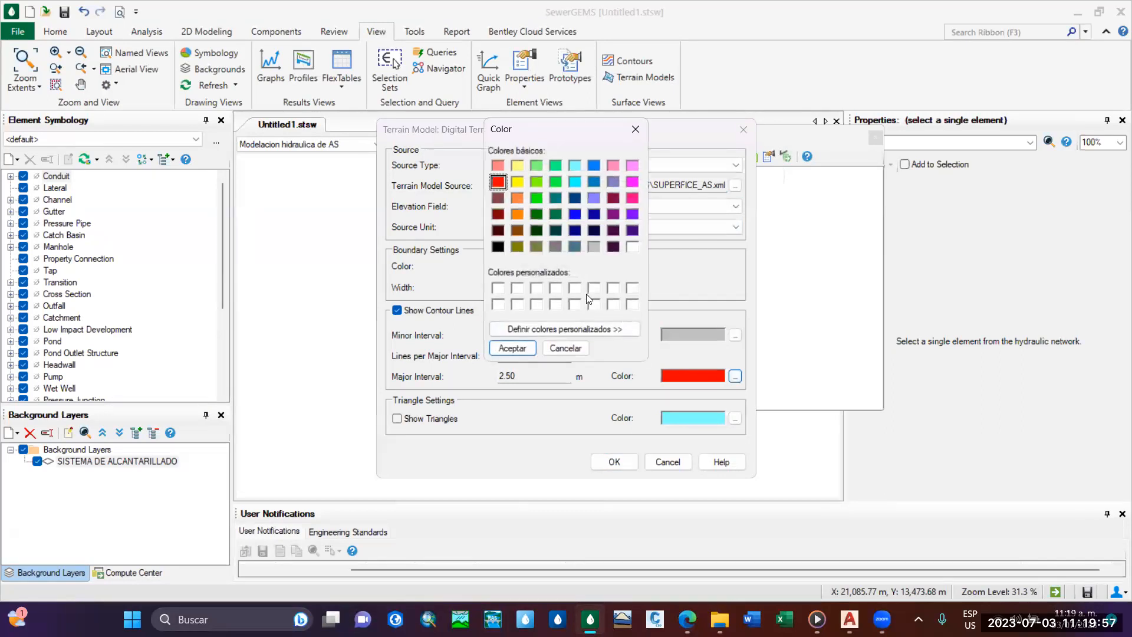
click(536, 246)
click(511, 348)
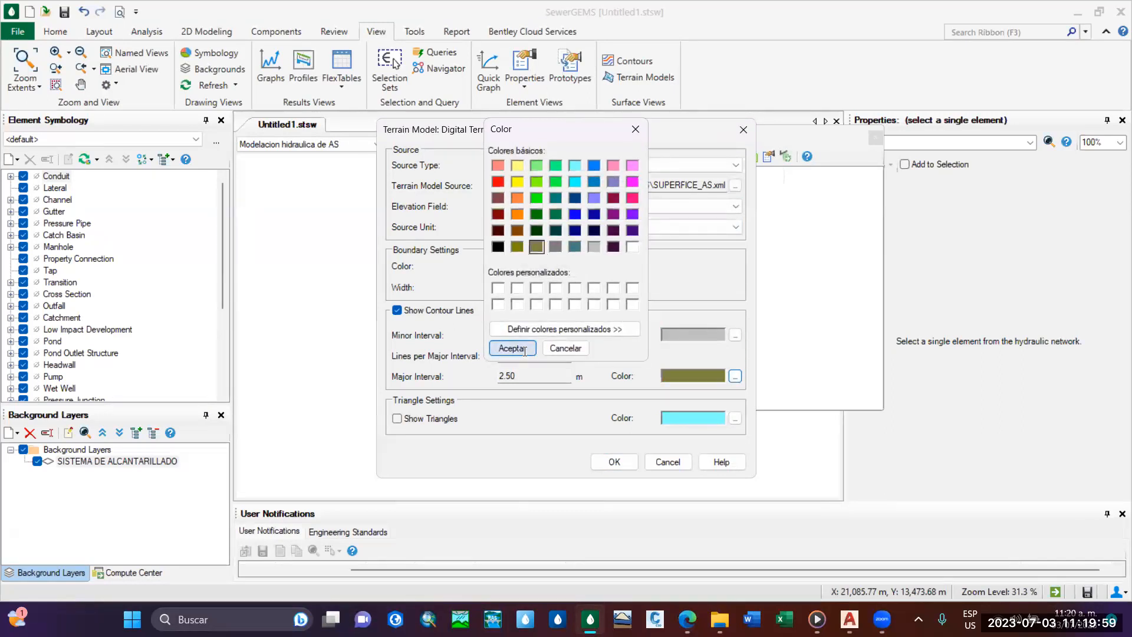
Generate the terrain model from the LandXML surface and close the terrain models list.
click(613, 462)
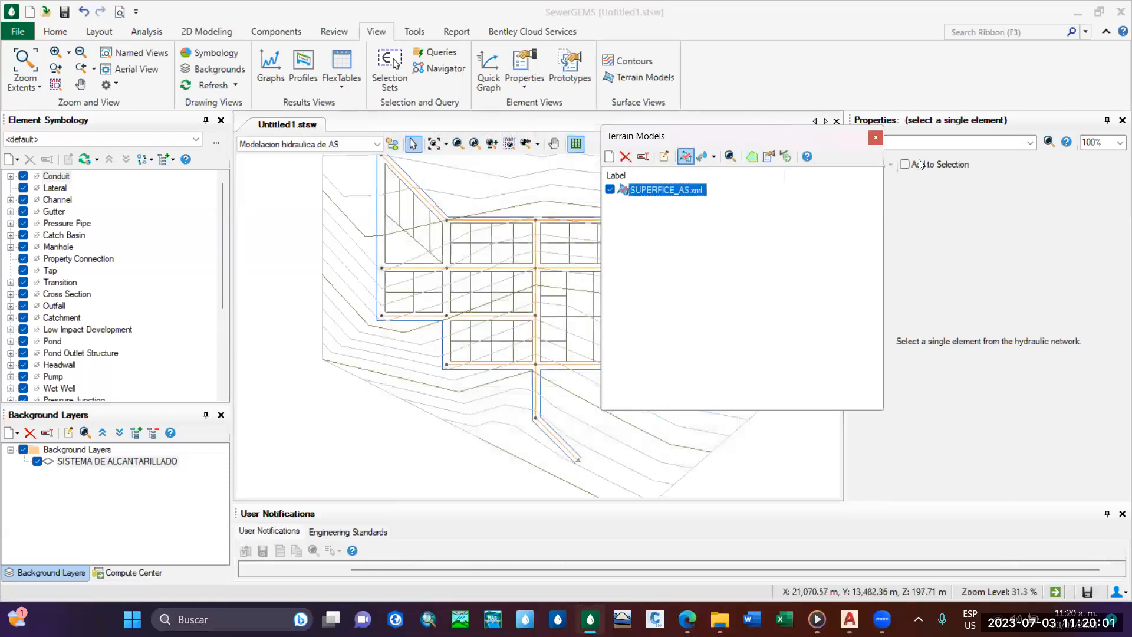
scroll(524, 312, down, 2)
mouse_move(523, 314)
middle_down()
mouse_move(502, 307)
mouse_move(487, 282)
middle_up()
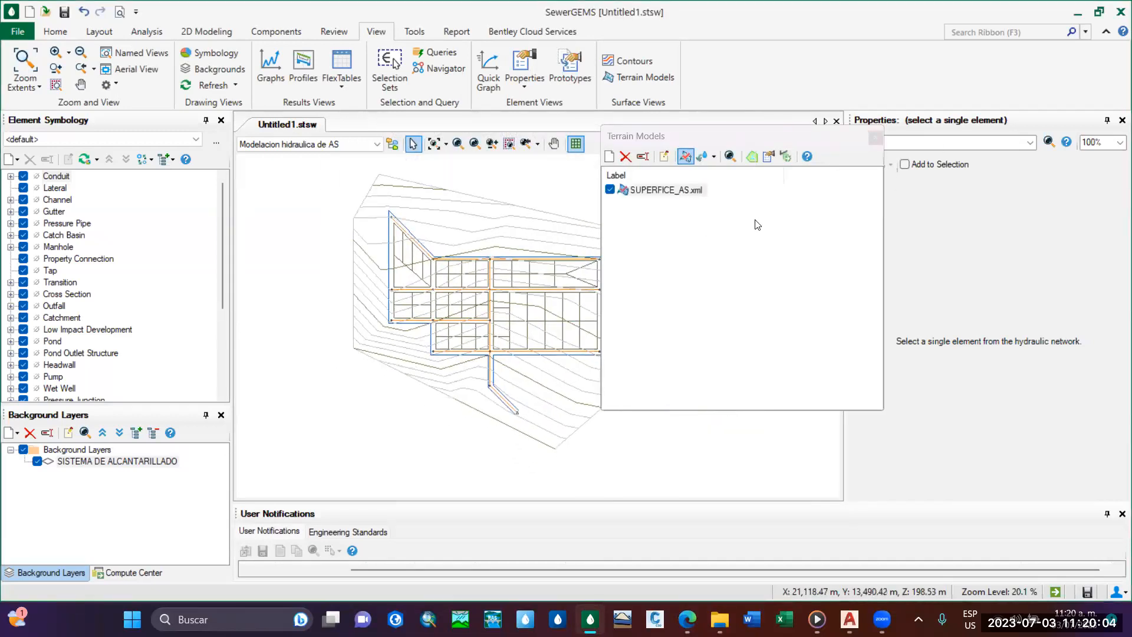
click(876, 139)
scroll(519, 331, up, 2)
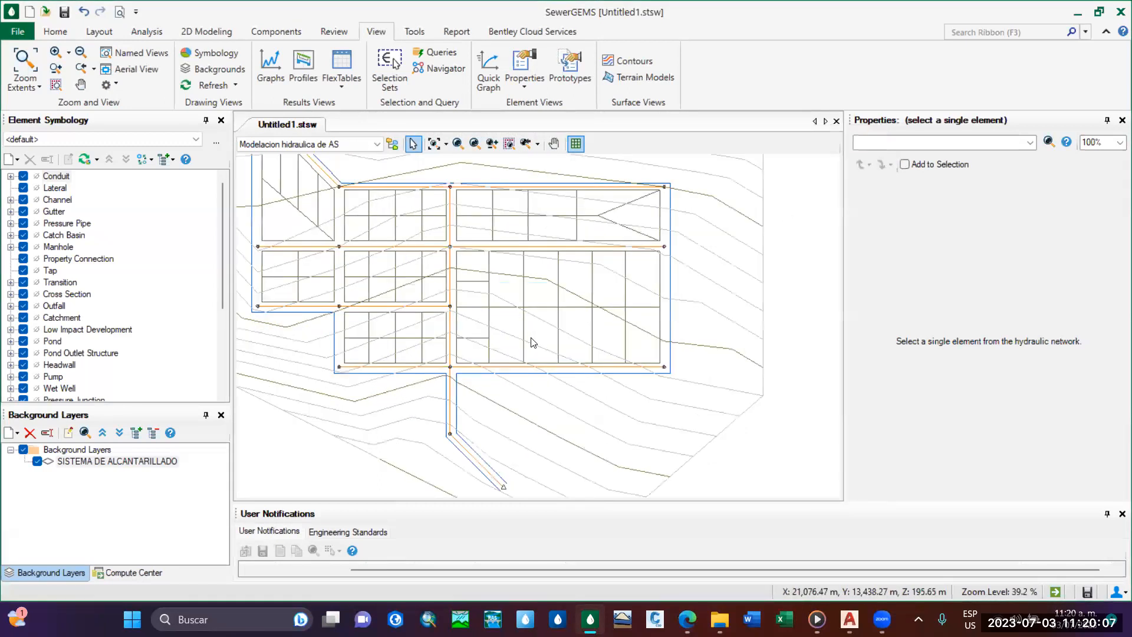
Examine how the terrain contours lie across the sewer layout, from the upper diagonal street to the outlet.
scroll(605, 352, down, 1)
middle_drag(502, 340, 619, 357)
scroll(606, 352, up, 2)
scroll(606, 352, down, 2)
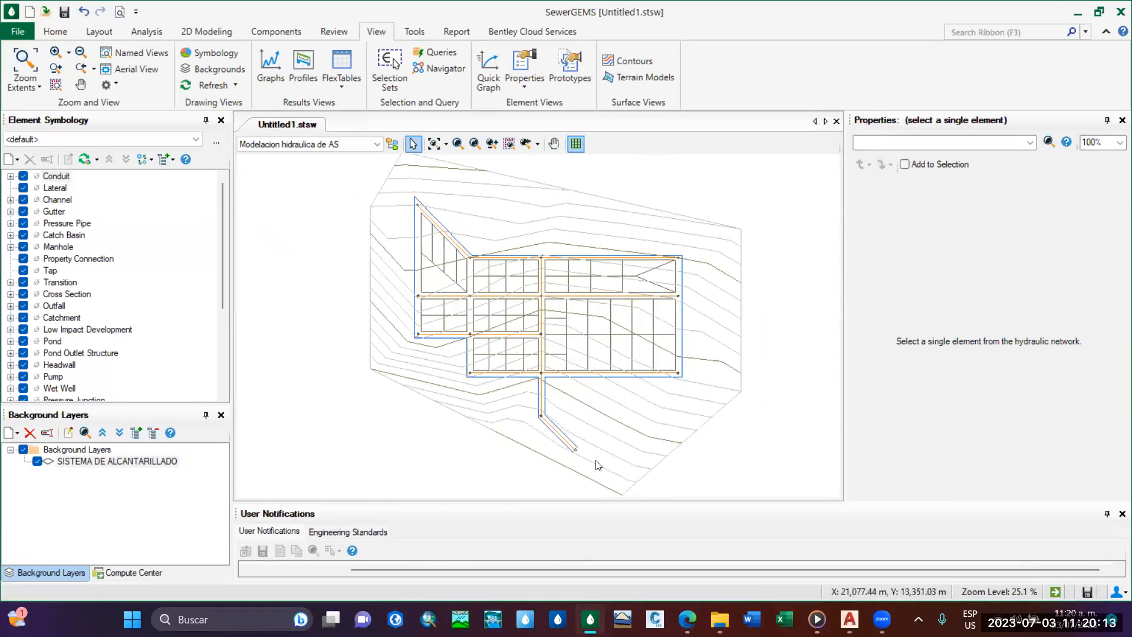
mouse_move(555, 353)
middle_down()
mouse_move(550, 332)
mouse_move(556, 358)
middle_up()
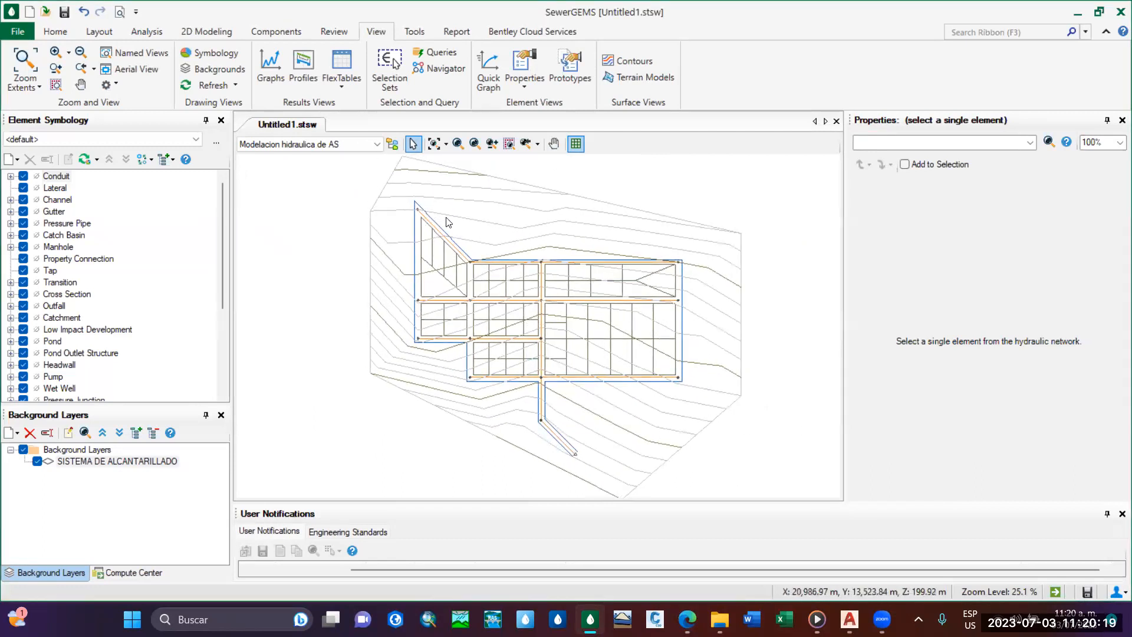
scroll(446, 222, up, 5)
scroll(446, 222, down, 5)
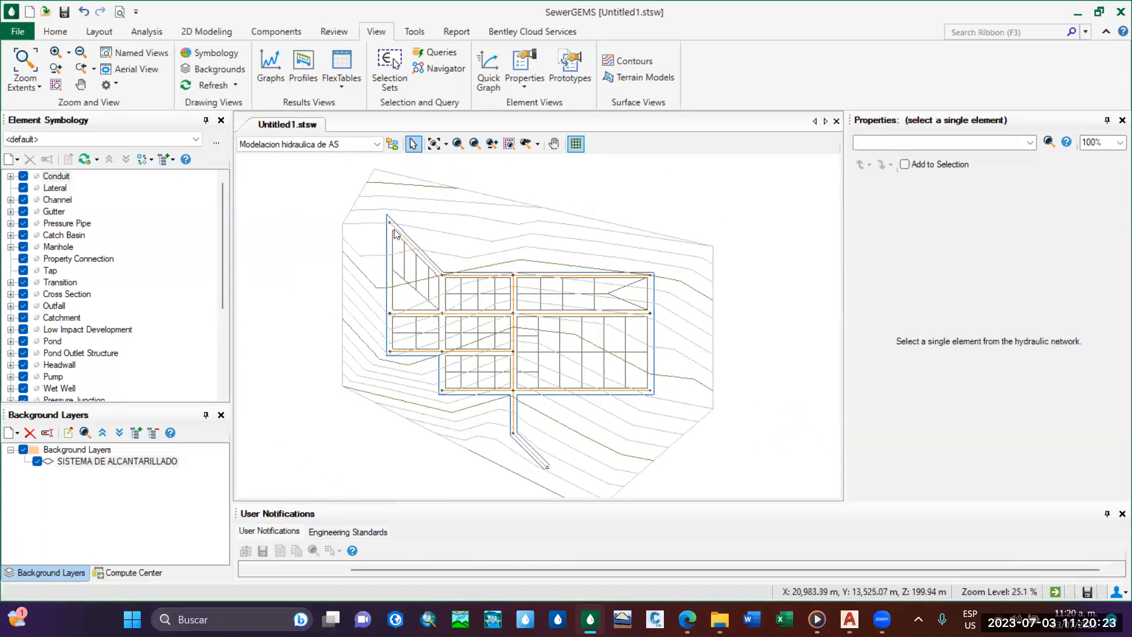
scroll(393, 224, up, 4)
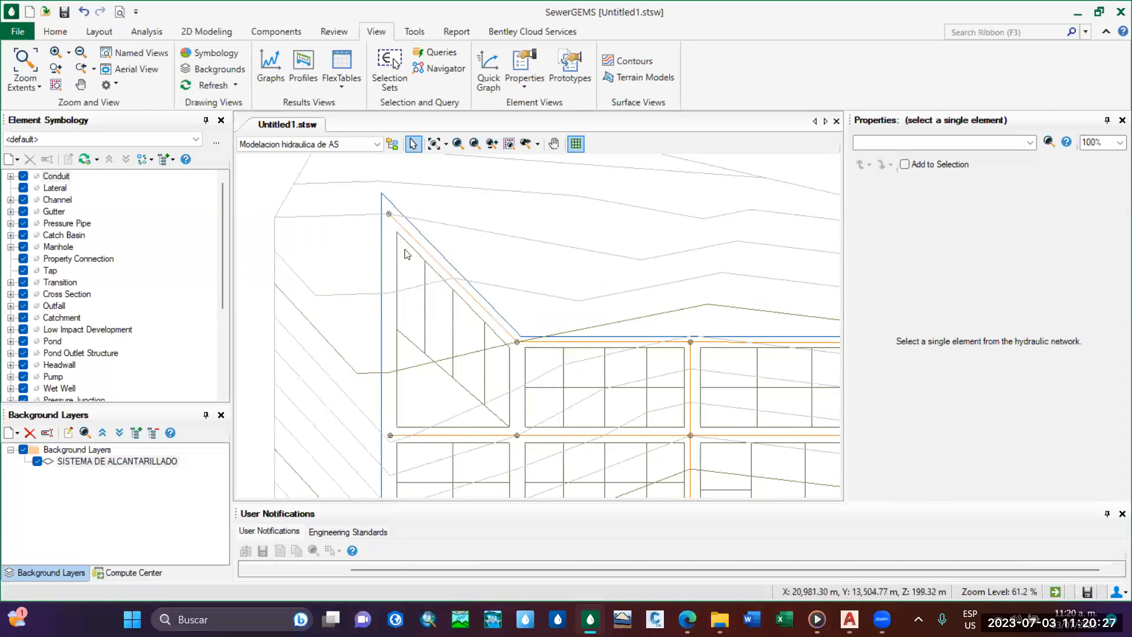
mouse_move(479, 304)
middle_down()
mouse_move(375, 225)
mouse_move(420, 291)
middle_up()
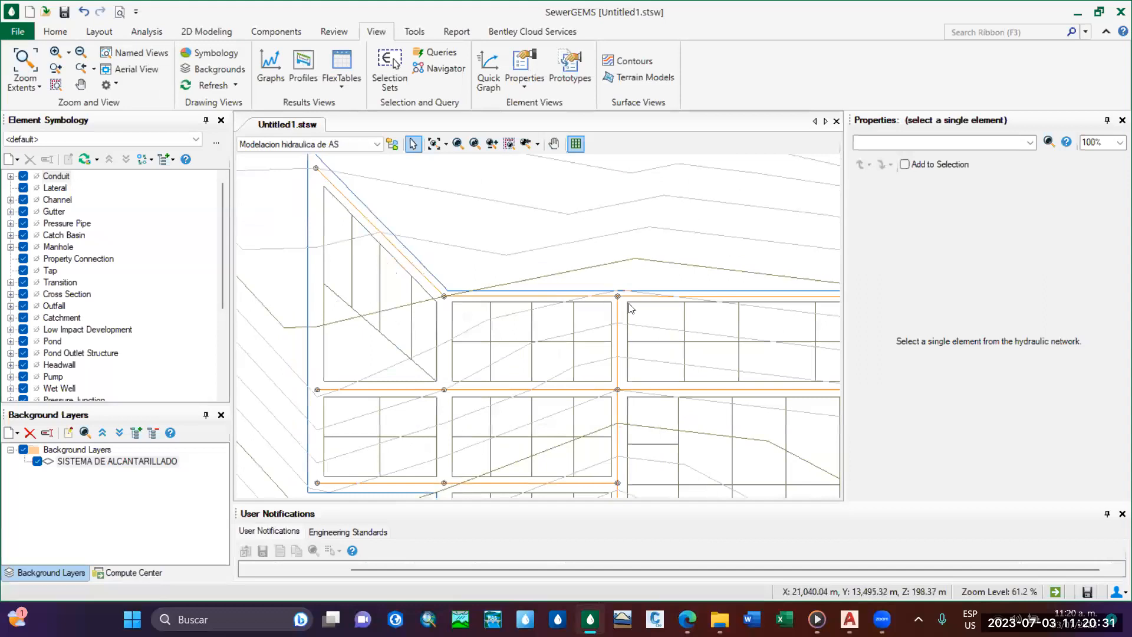
middle_drag(510, 323, 495, 229)
scroll(495, 229, down, 2)
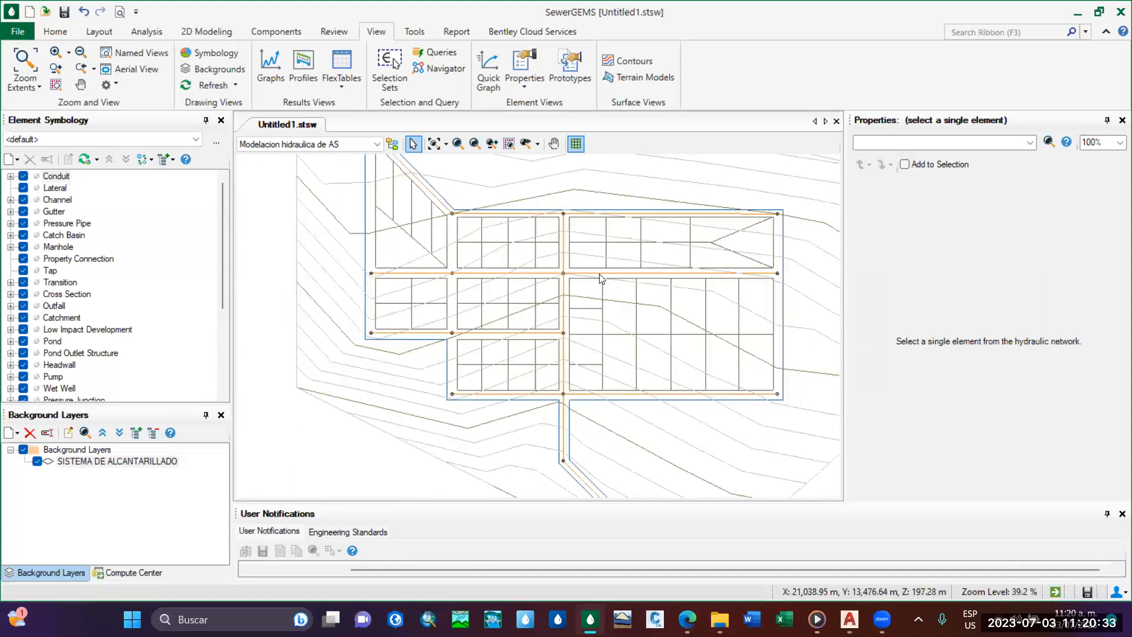
mouse_move(565, 285)
middle_down()
mouse_move(548, 269)
mouse_move(572, 356)
middle_up()
scroll(559, 260, down, 2)
scroll(558, 311, up, 1)
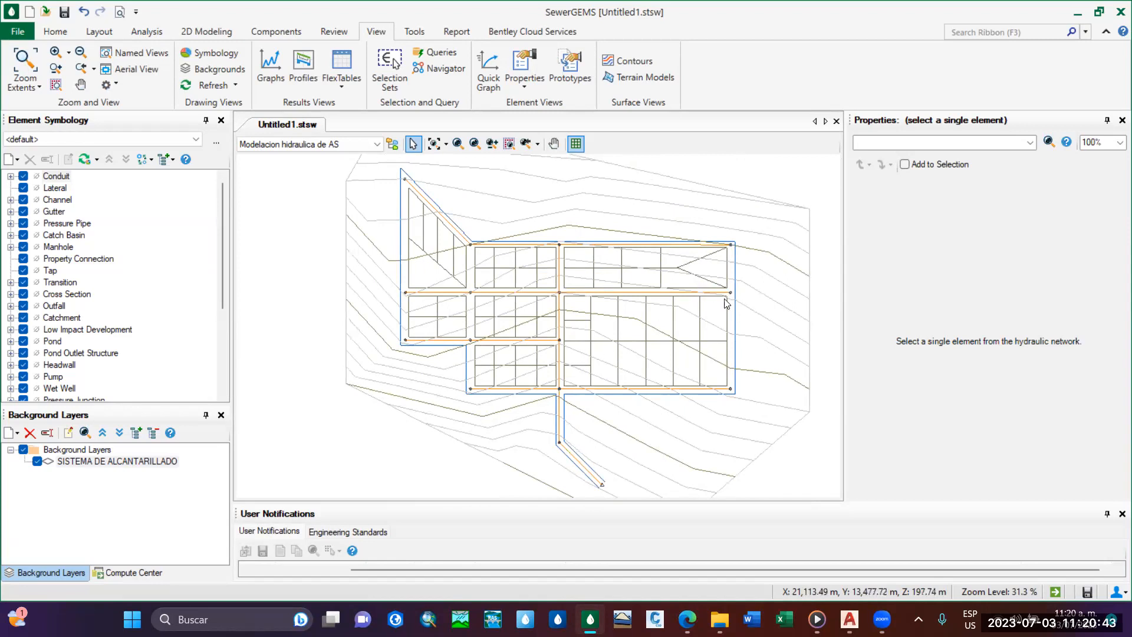
middle_drag(630, 383, 577, 346)
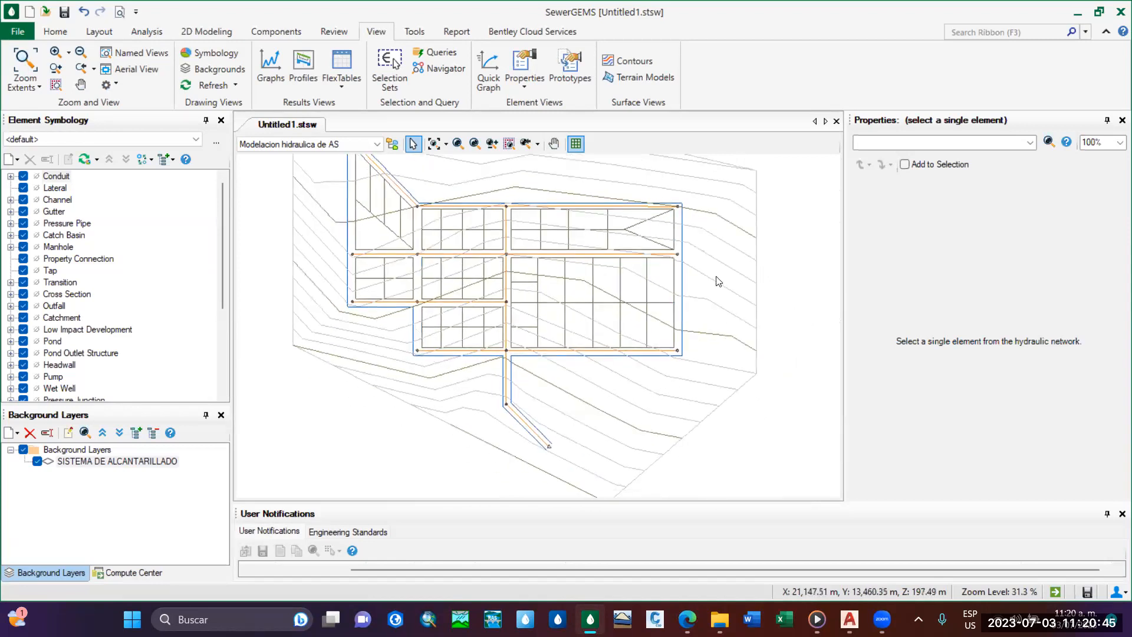
middle_drag(587, 260, 640, 304)
Switch to Civil 3D to view the SISTEMA DE ALCANTARILLADO drawing, and return to SewerGEMS.
mouse_move(849, 619)
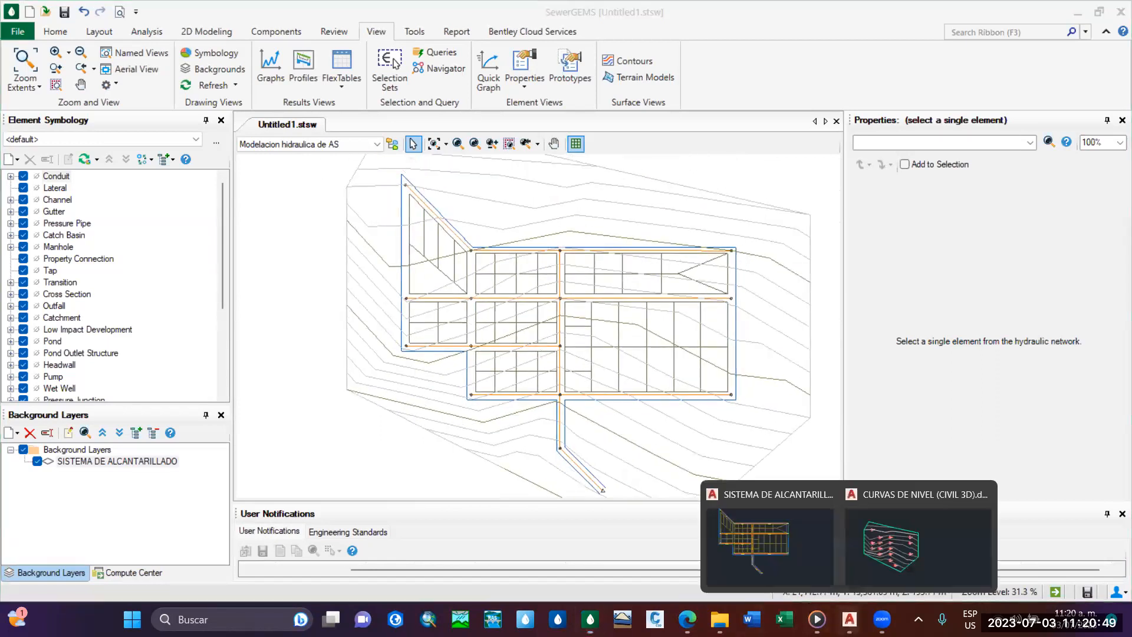
click(769, 542)
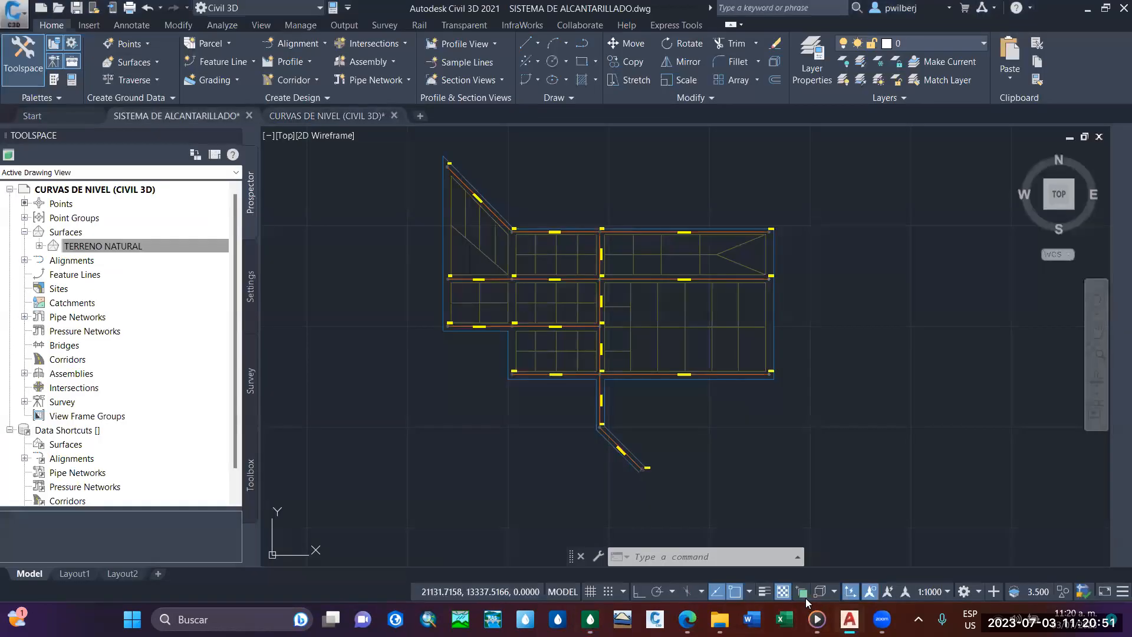
scroll(669, 323, up, 2)
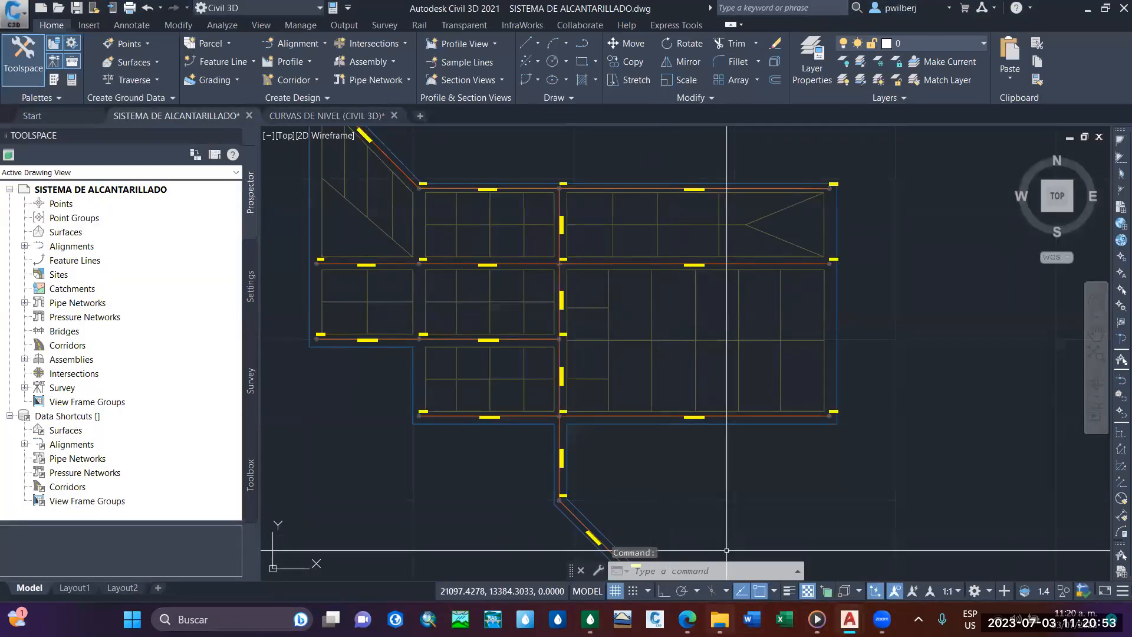
click(590, 613)
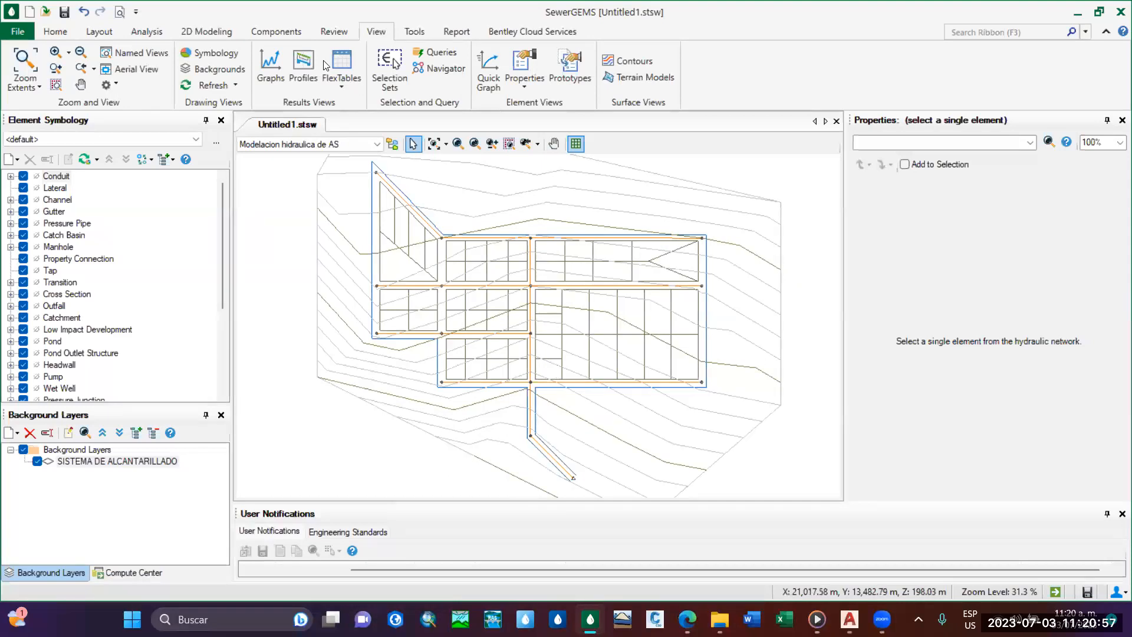
Open the conduit catalog for the project.
click(292, 33)
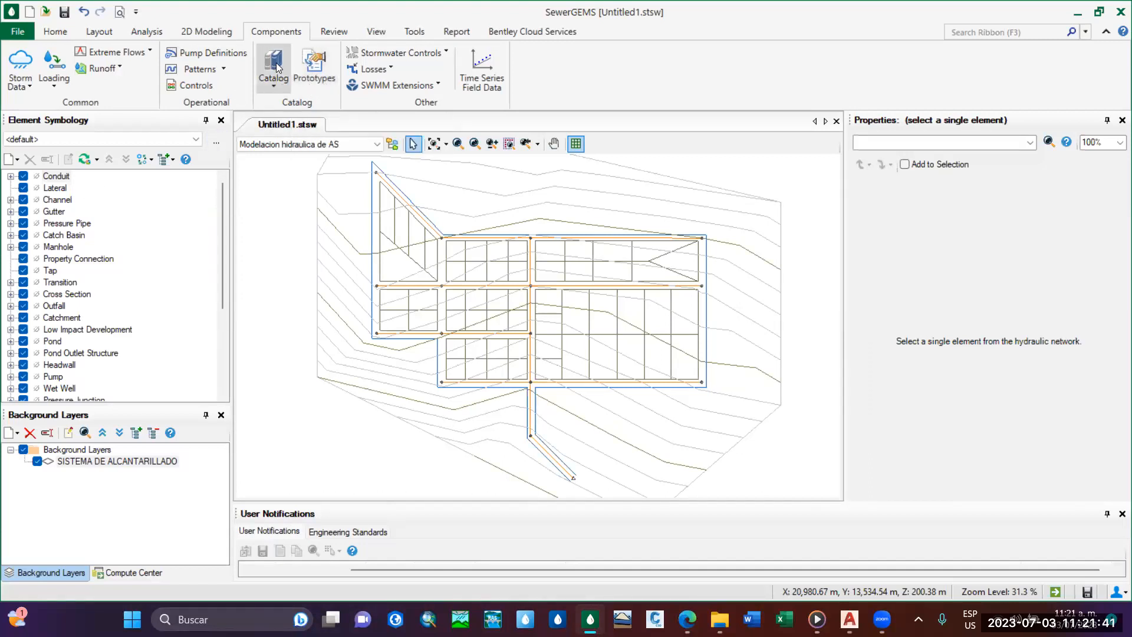
click(286, 79)
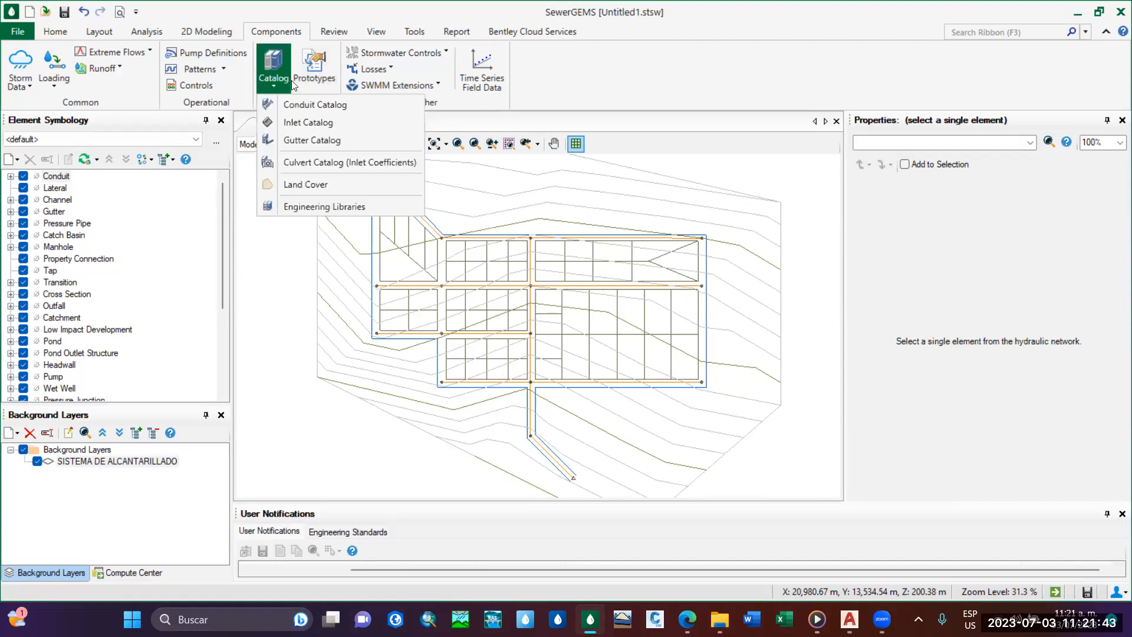
click(306, 105)
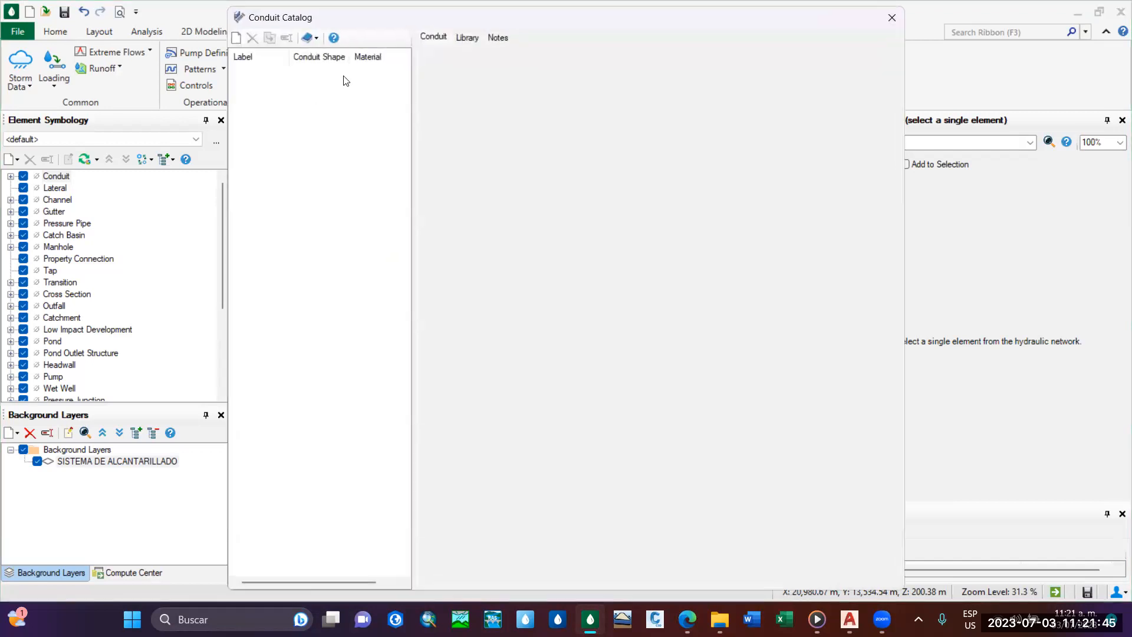
drag(371, 24, 607, 30)
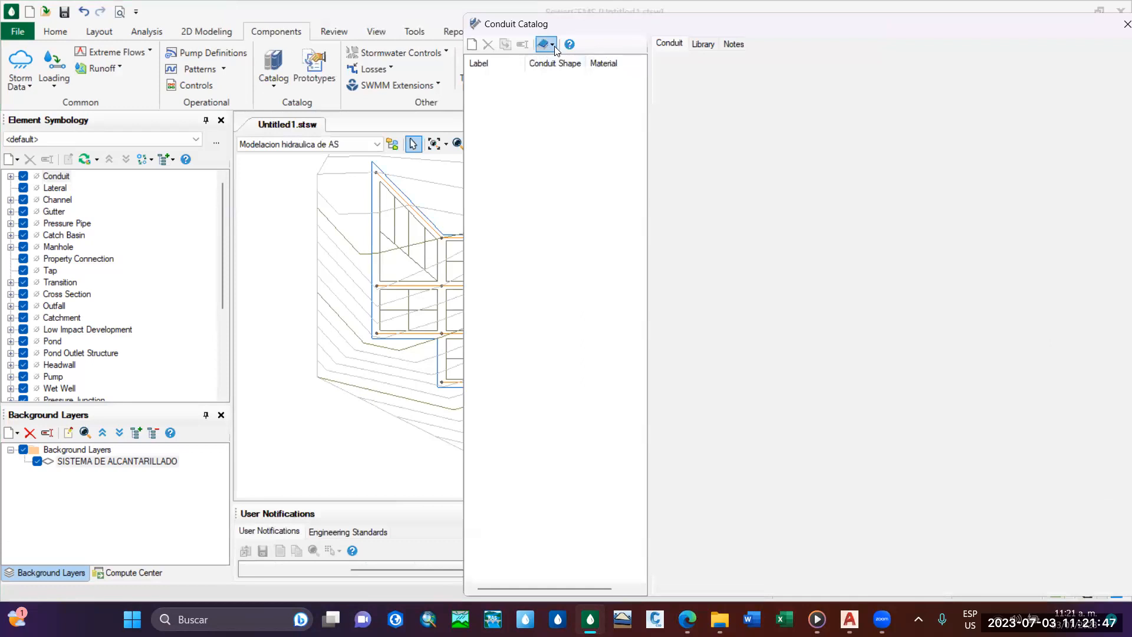
Browse the engineering library to the Circle - PVC entry of Conduits Library - Metric.xml, view its properties, and close the library.
click(550, 45)
click(551, 45)
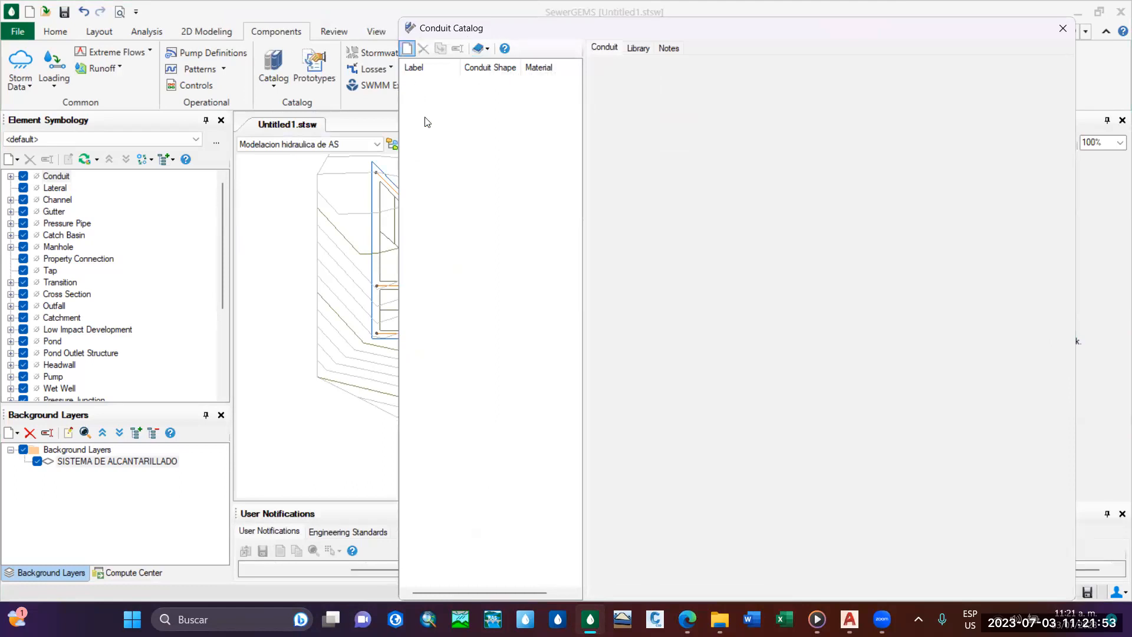
click(487, 52)
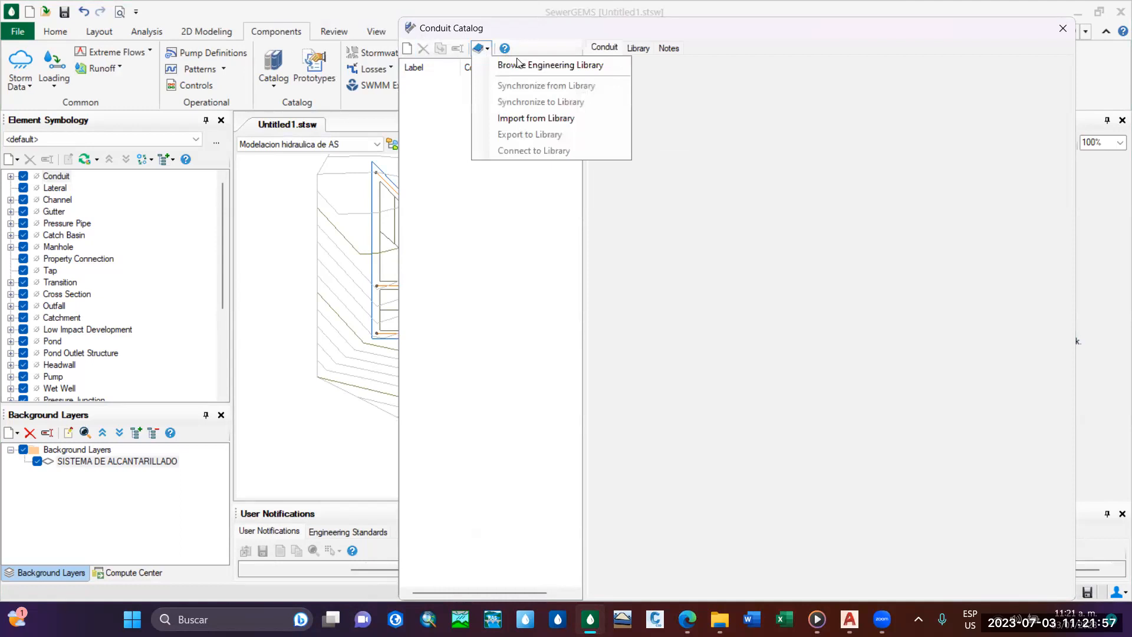
click(487, 52)
click(487, 52)
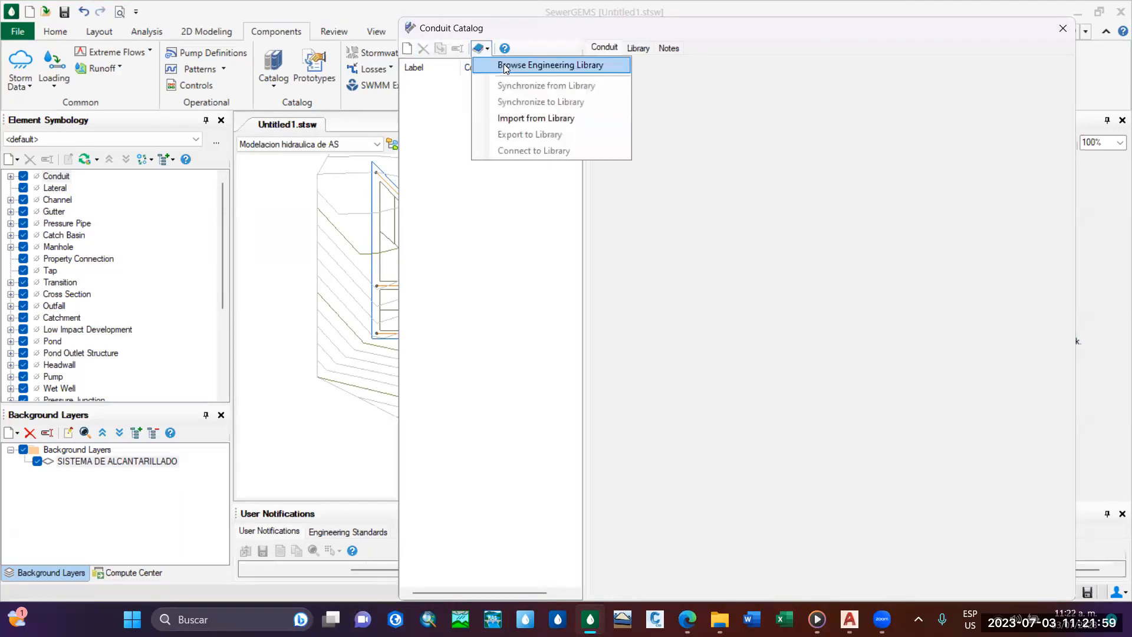
click(506, 66)
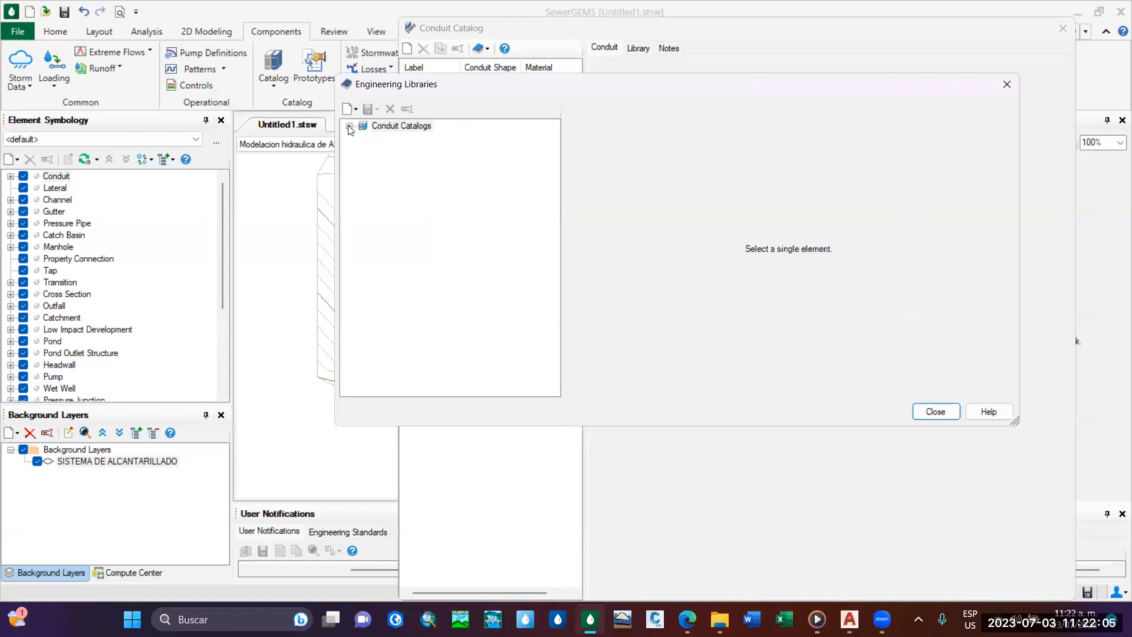
click(349, 127)
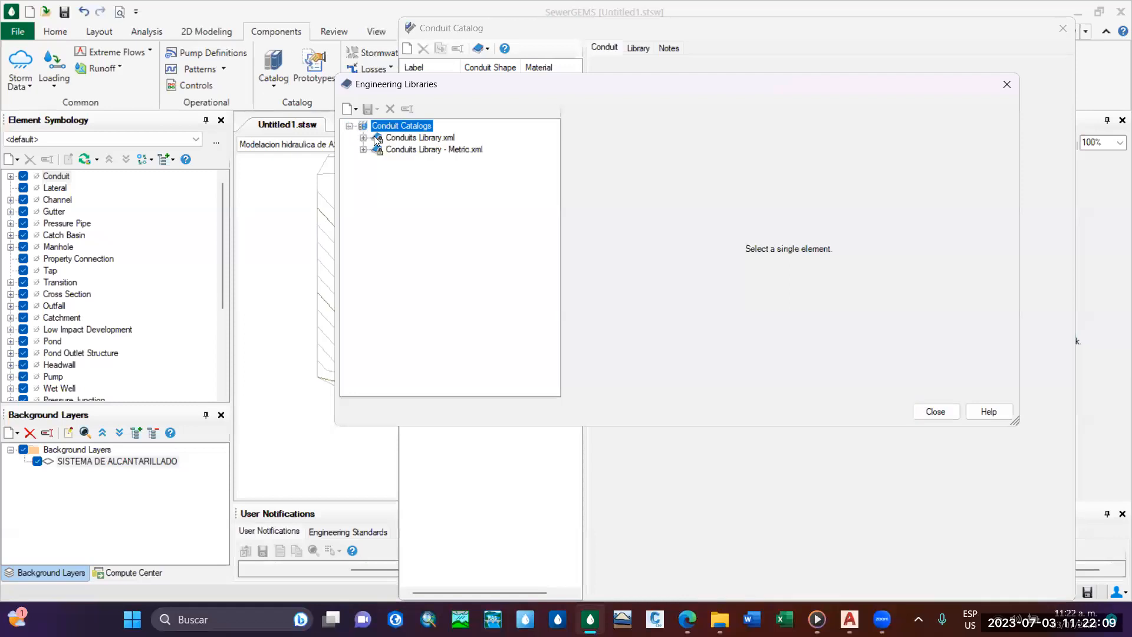
click(364, 151)
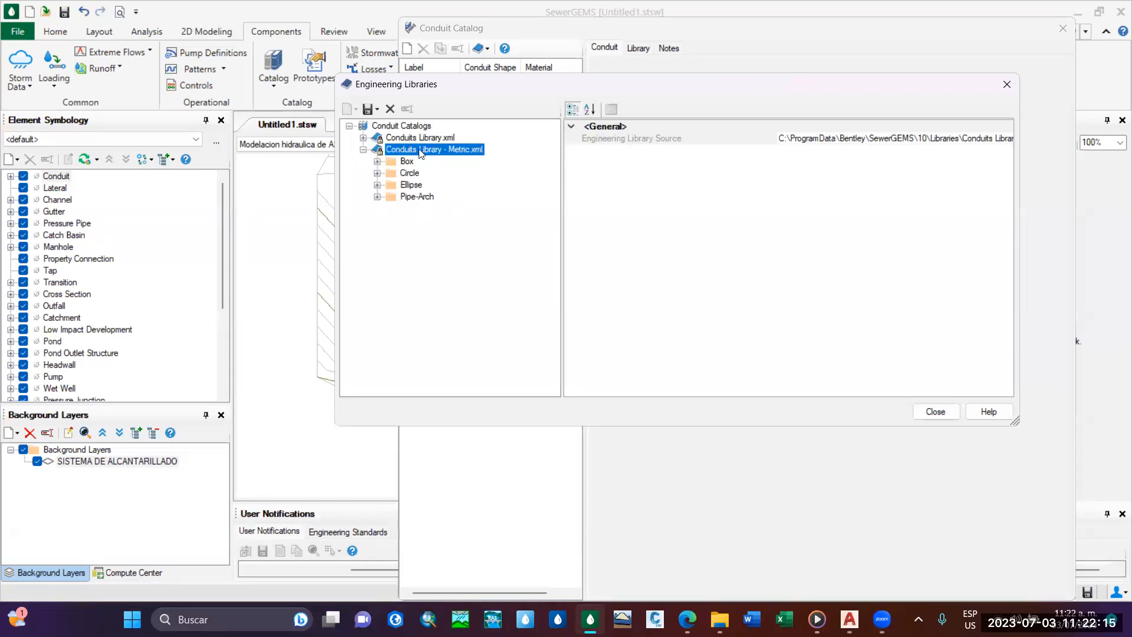
click(378, 173)
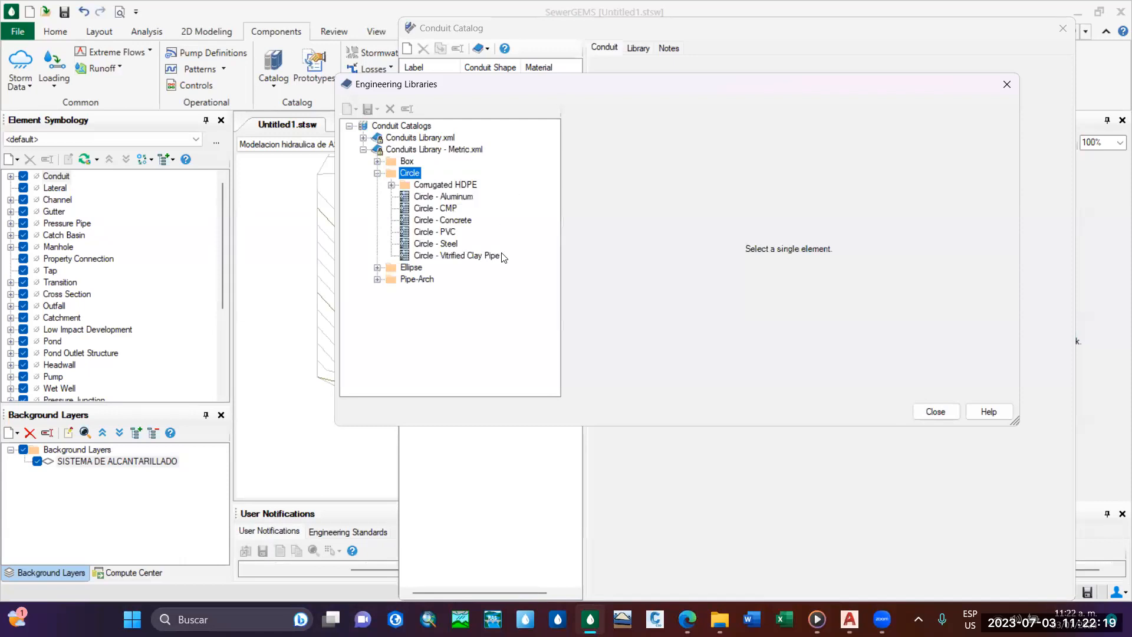
click(435, 232)
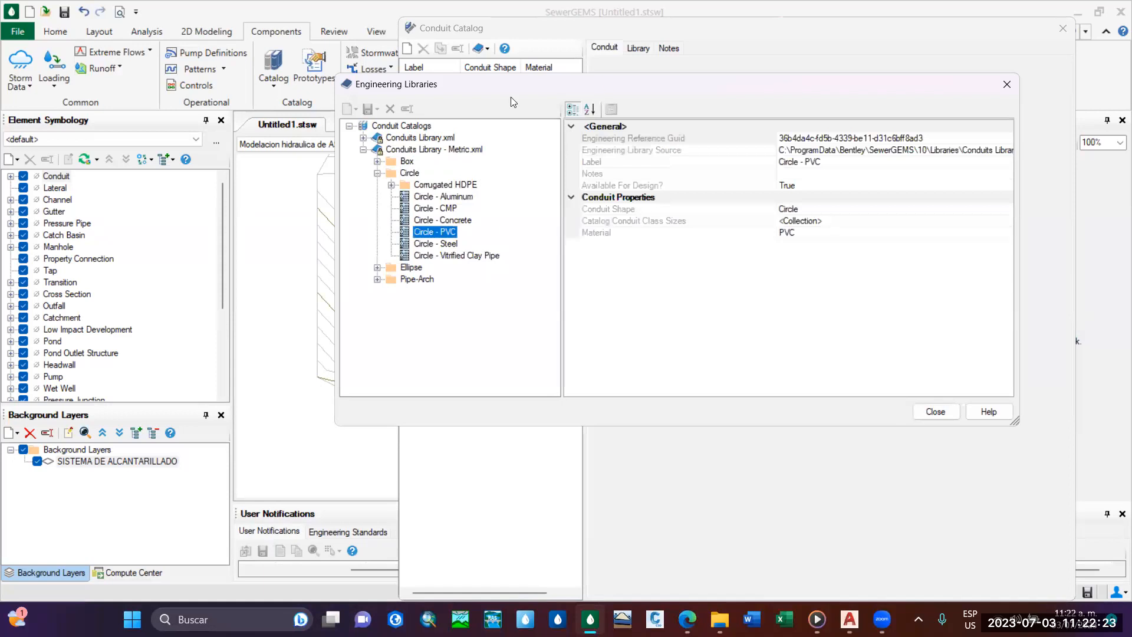
drag(512, 101, 420, 119)
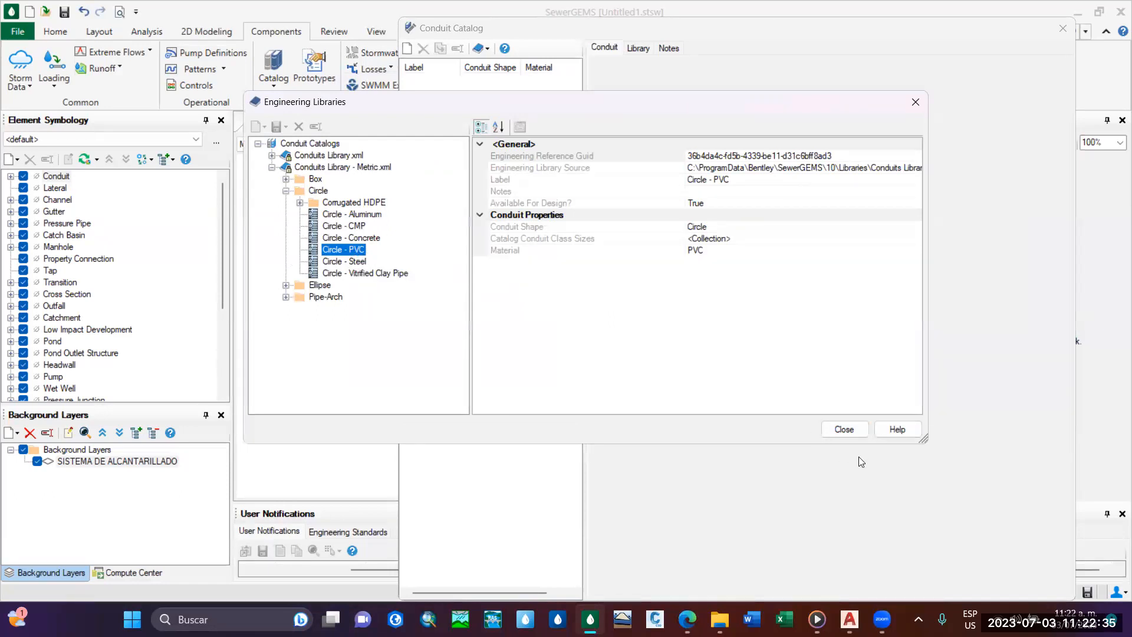
click(844, 429)
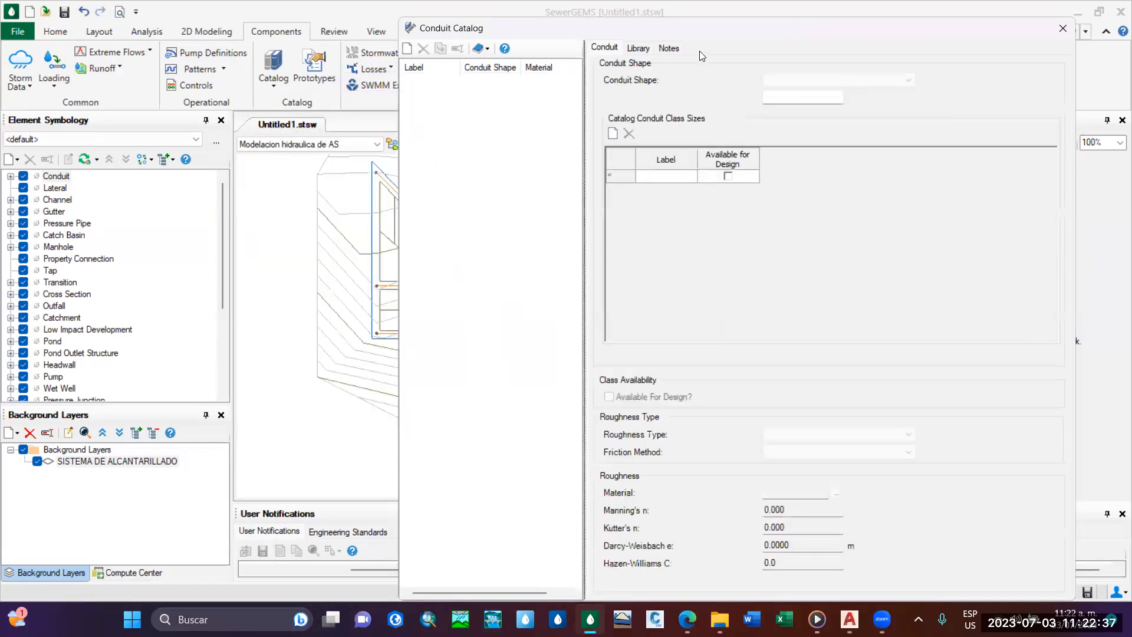
Close the conduit catalog and open it again.
drag(705, 33, 633, 55)
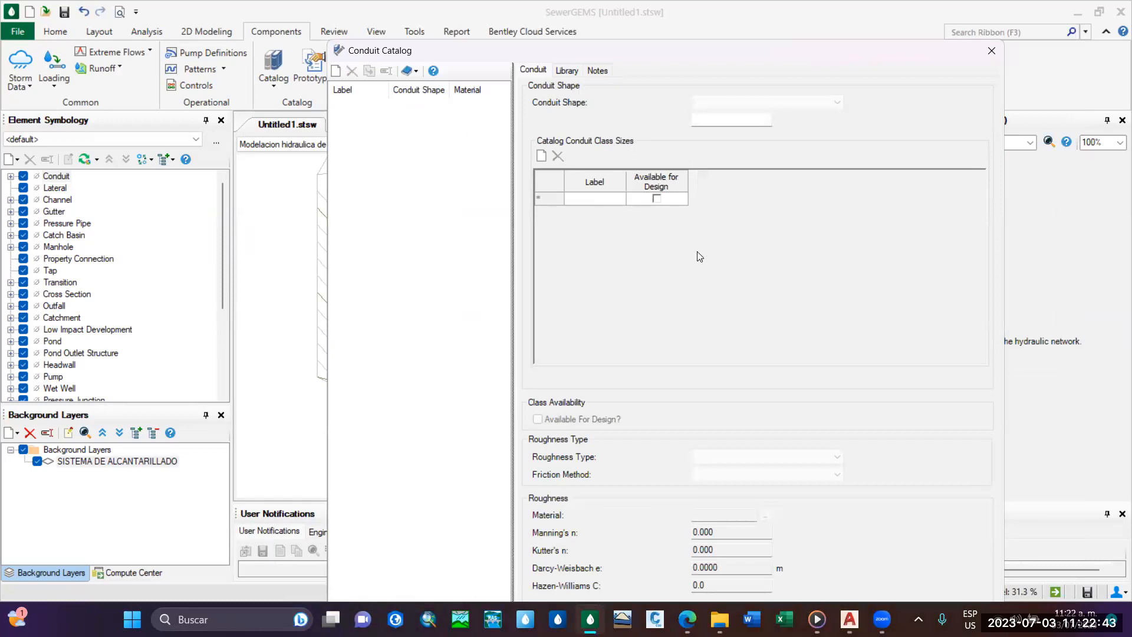
drag(646, 42, 543, 108)
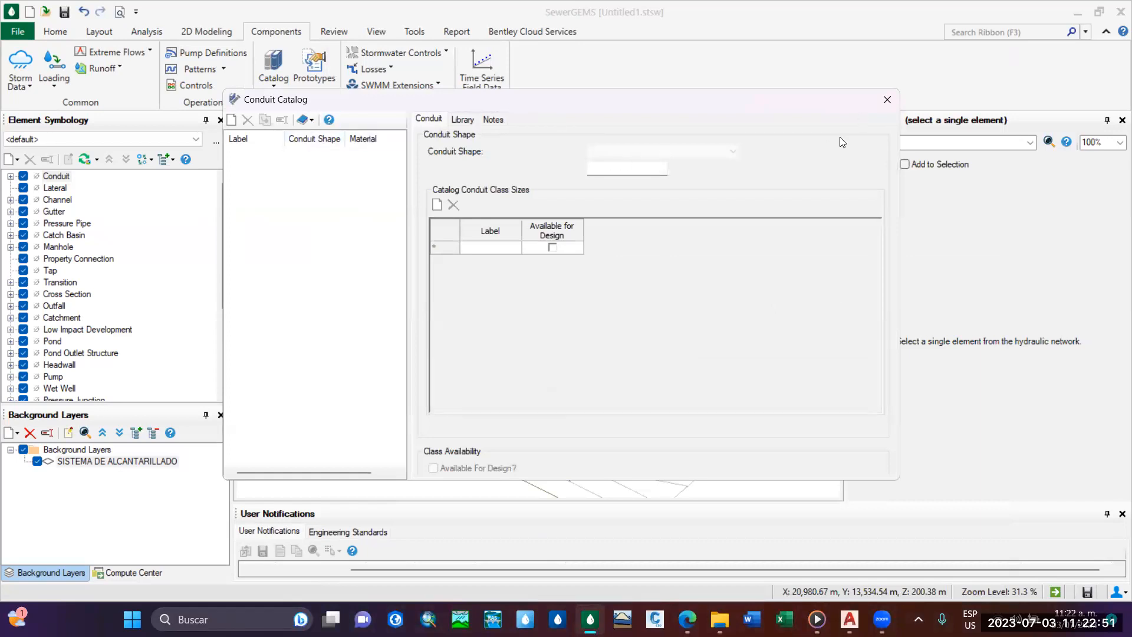
click(888, 99)
click(288, 85)
click(310, 105)
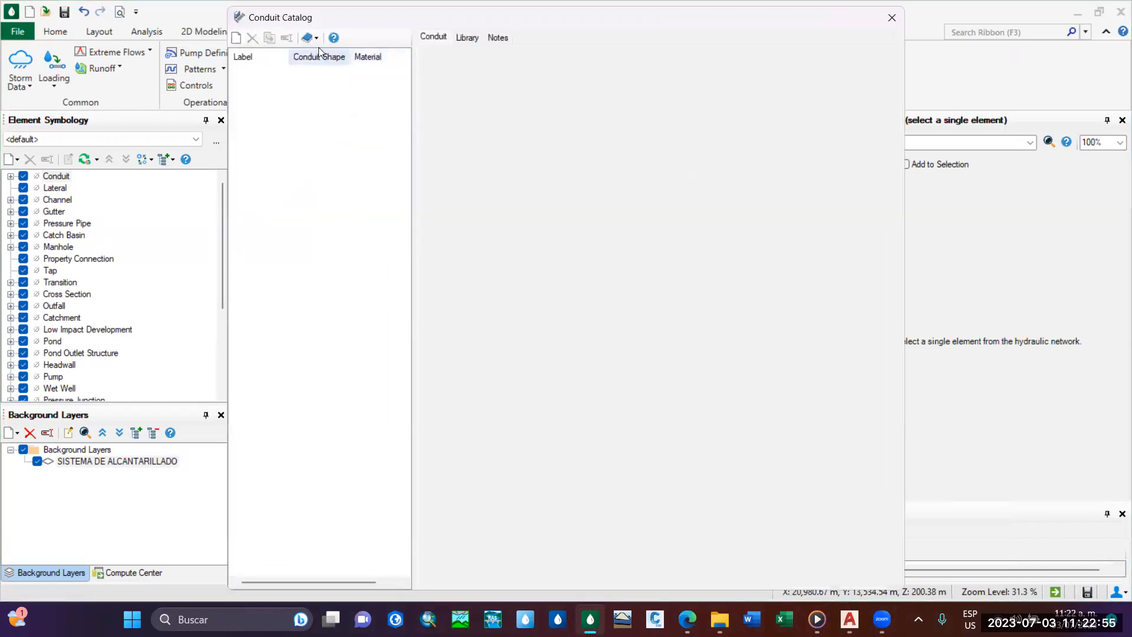
Review the material of the metric library's Circle - PVC conduit, compare it with Circle - Concrete, and close the engineering library.
click(309, 37)
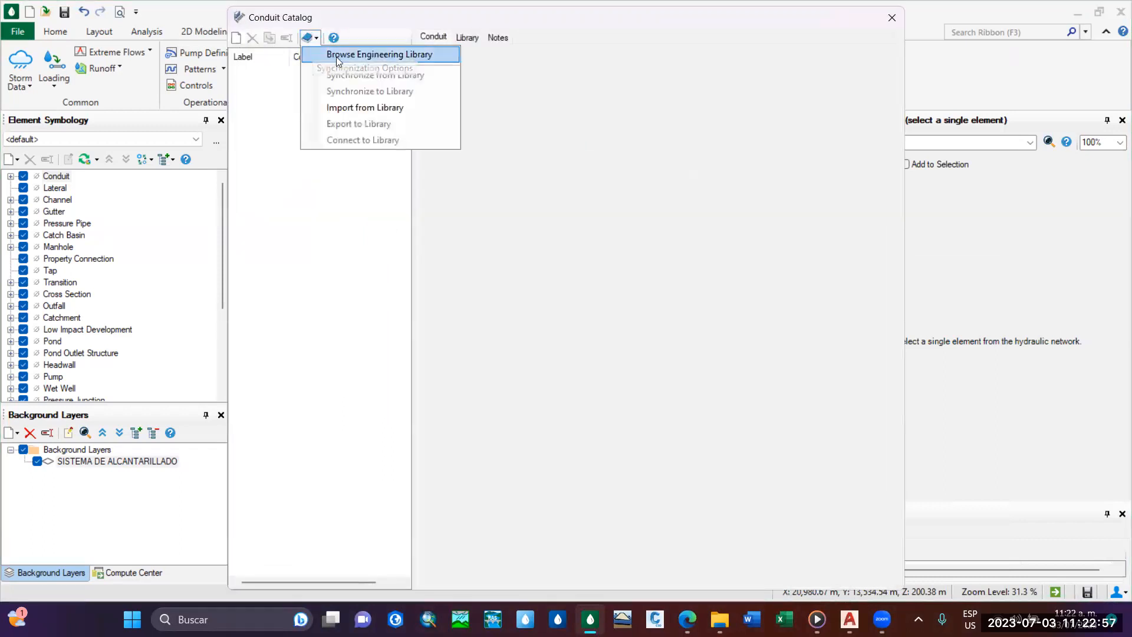
click(378, 56)
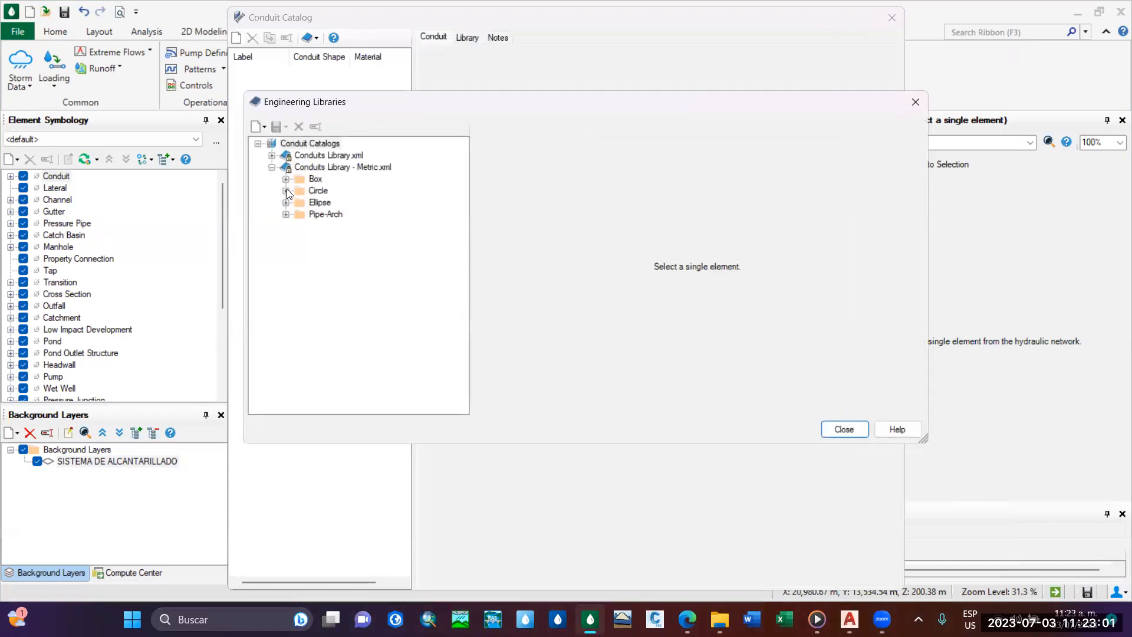
click(287, 190)
click(359, 250)
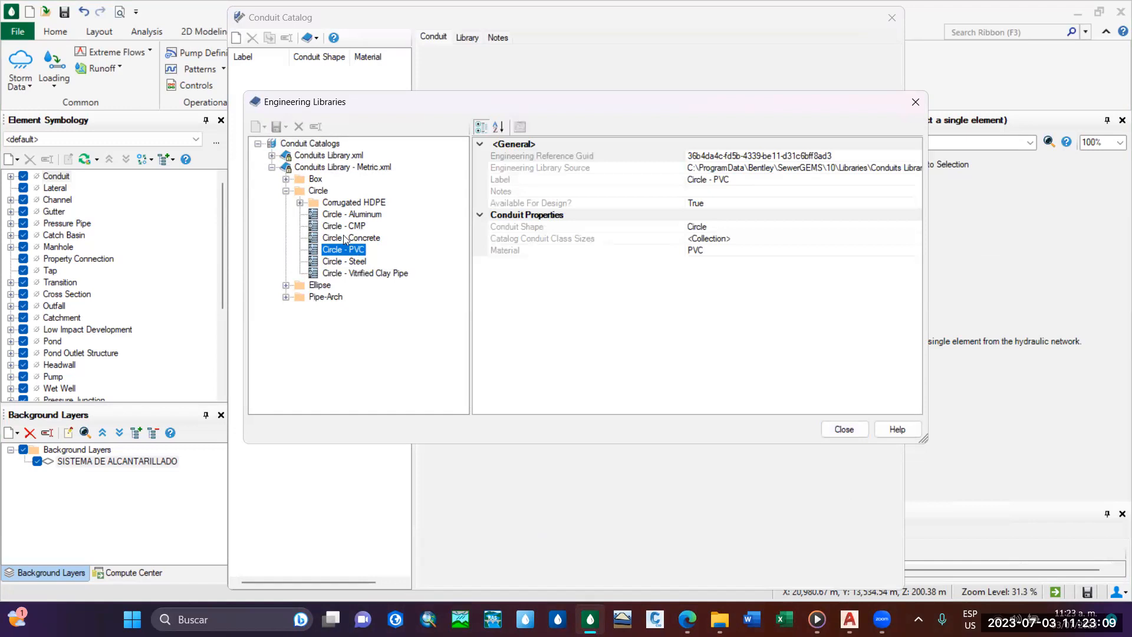
click(782, 250)
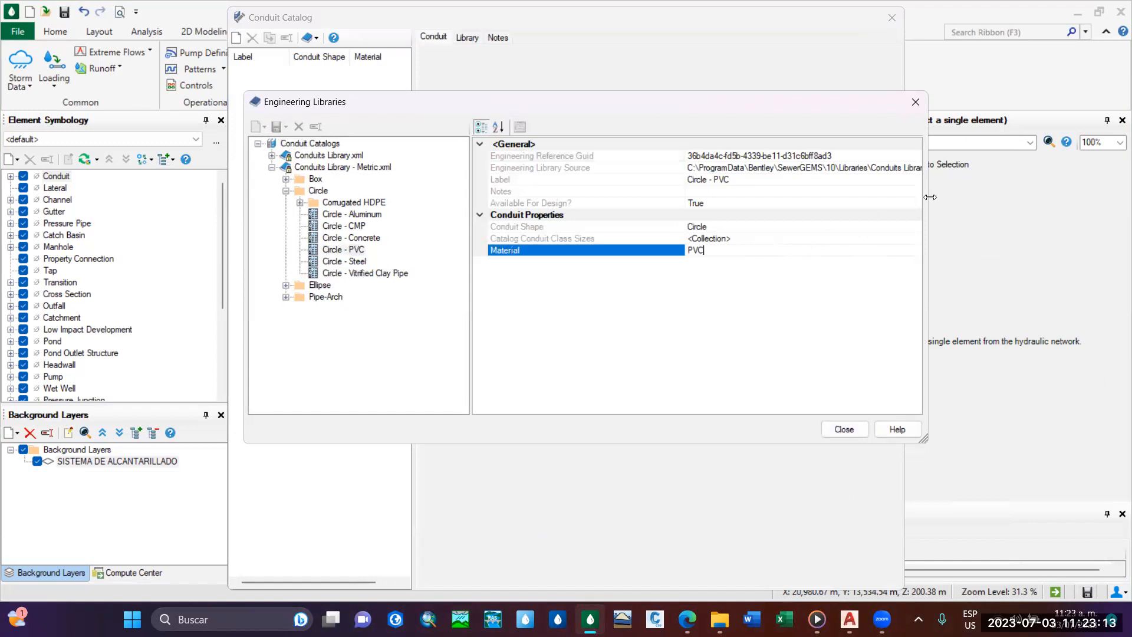
click(348, 238)
click(346, 249)
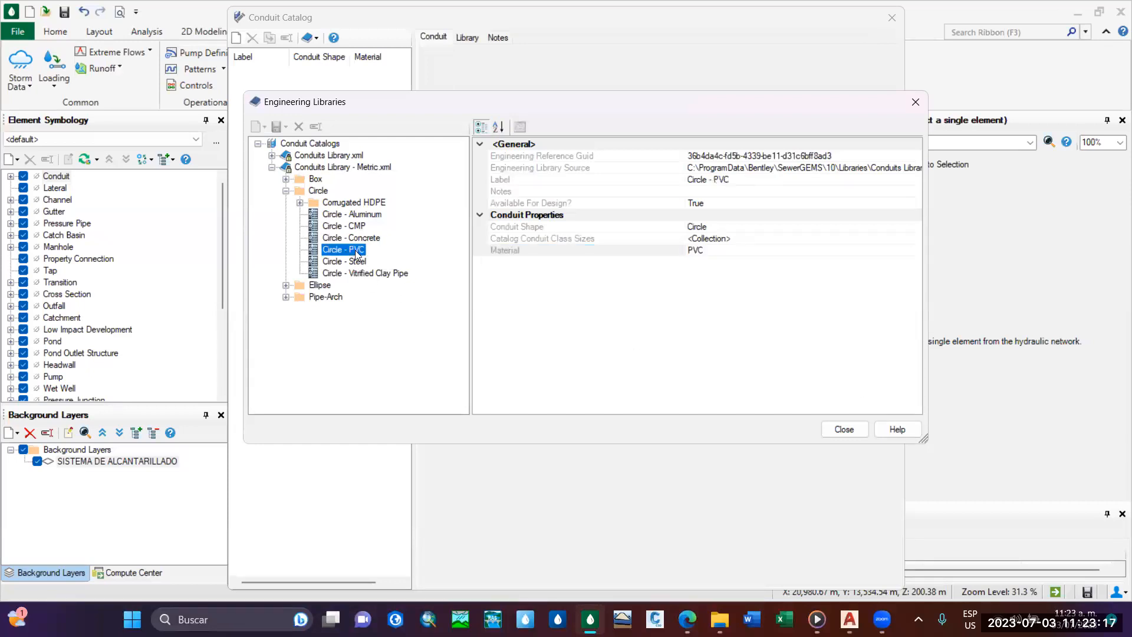
click(852, 435)
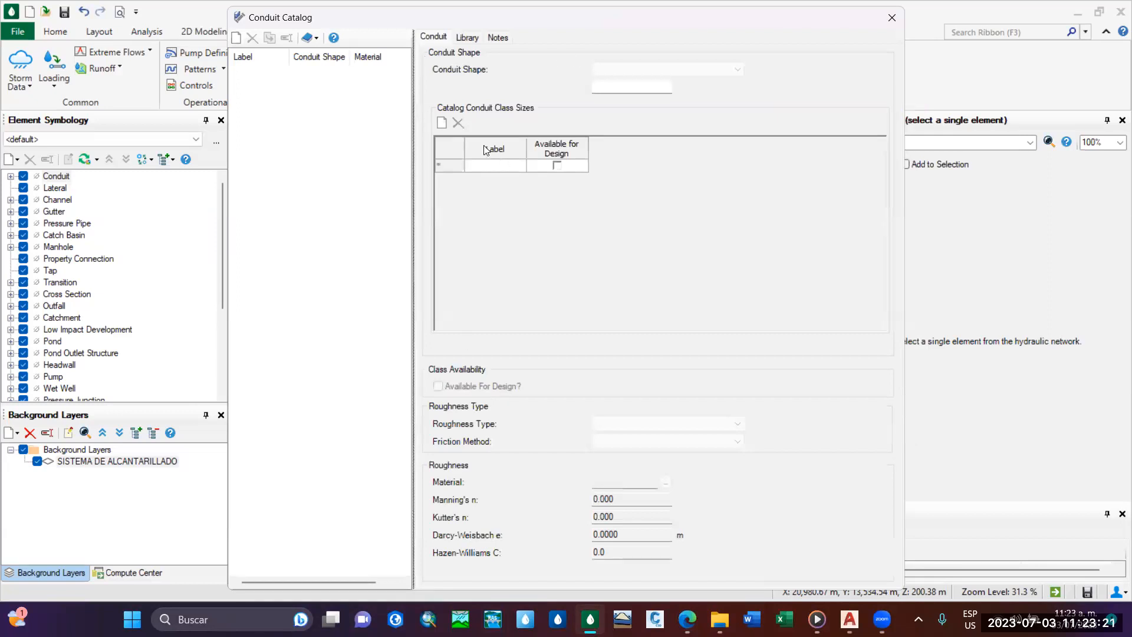
Add a blank conduit catalog entry with the default name, check the conduit shapes it offers, and close the catalog.
drag(610, 26, 612, 253)
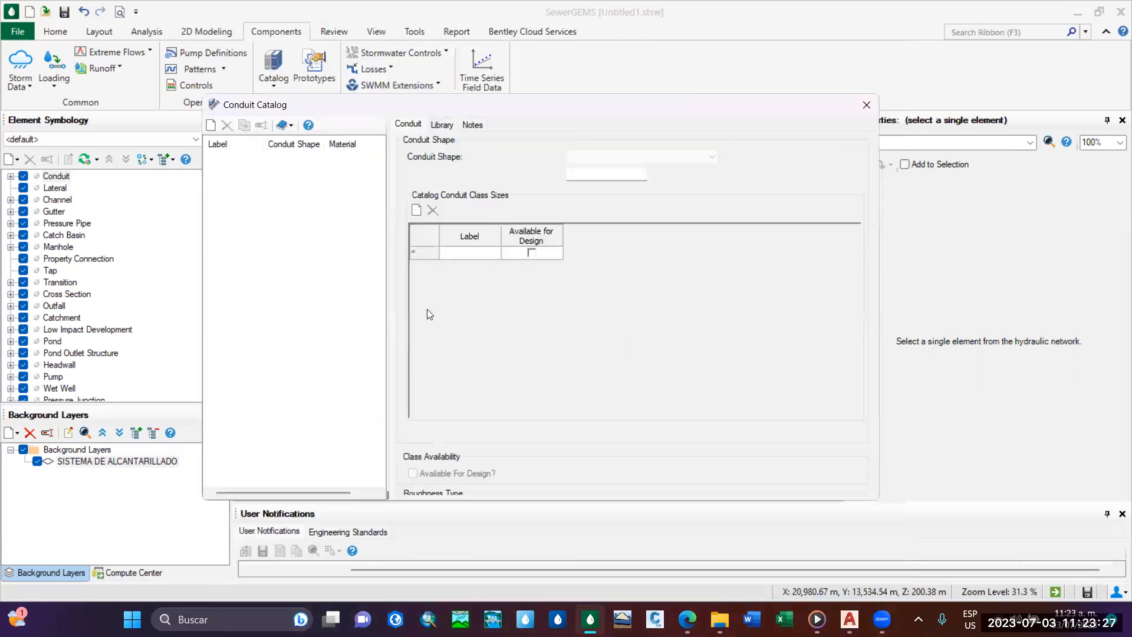
click(441, 125)
click(407, 124)
click(211, 125)
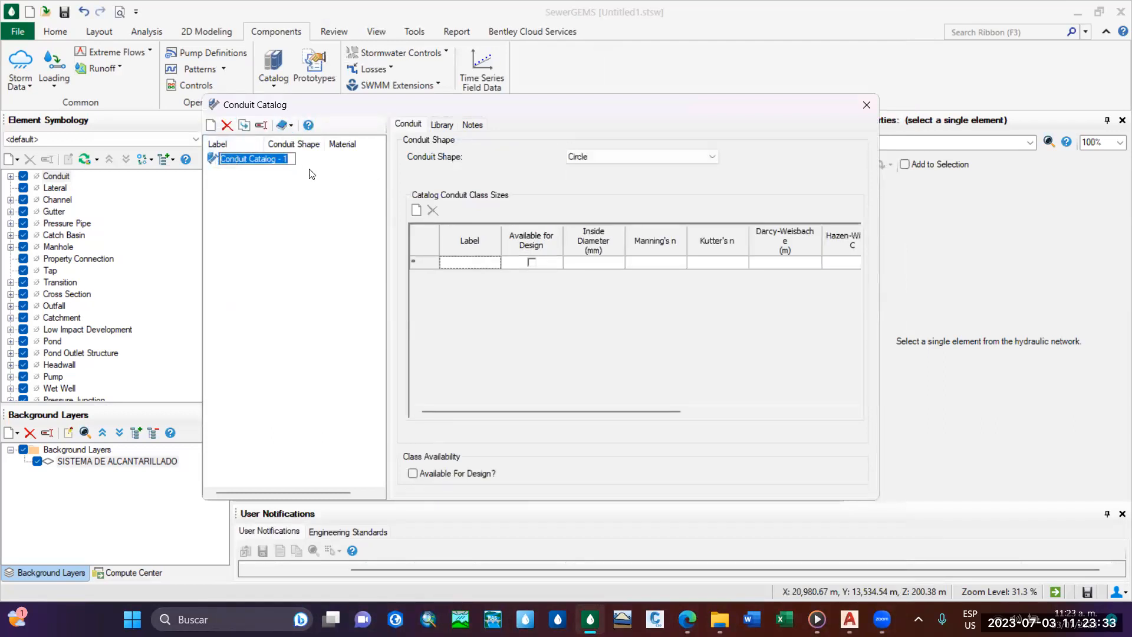
key(Return)
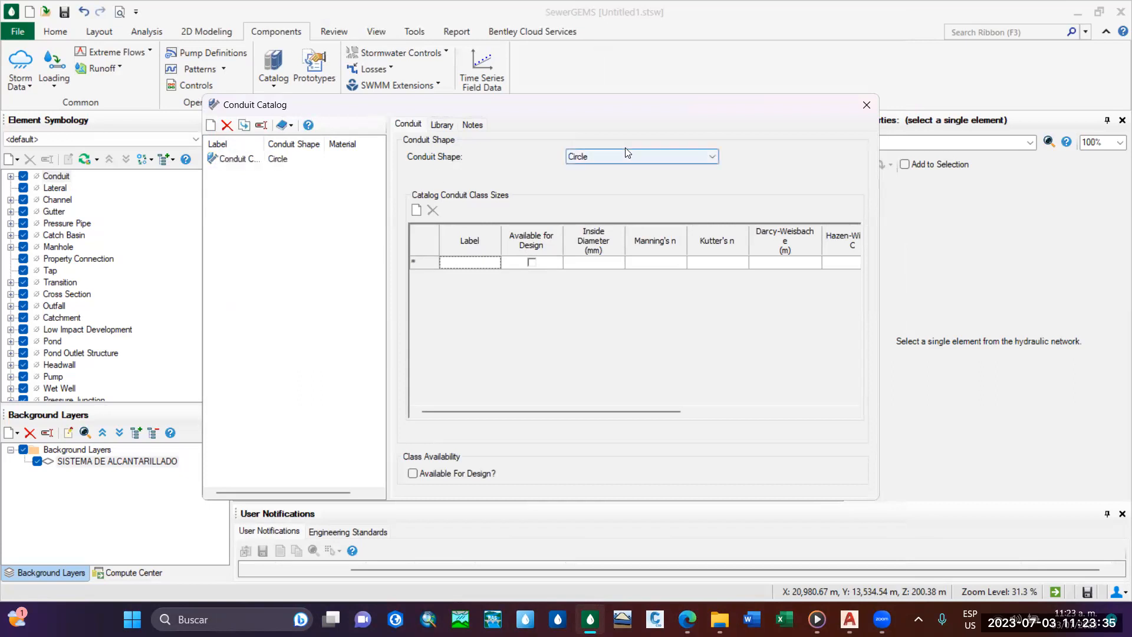
click(626, 154)
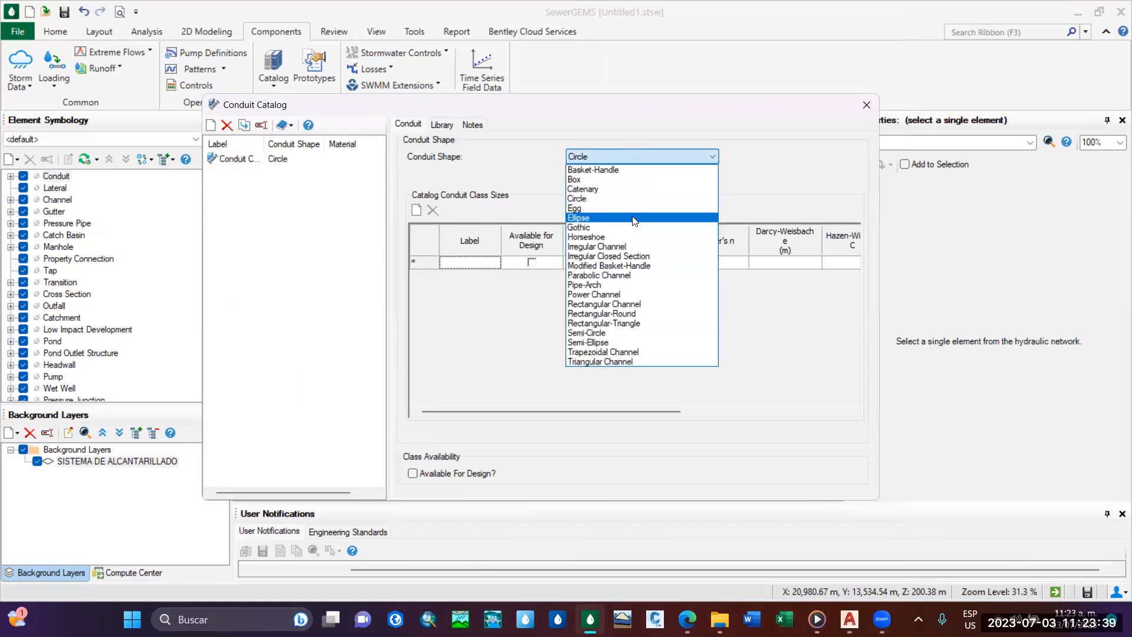
click(865, 107)
click(867, 105)
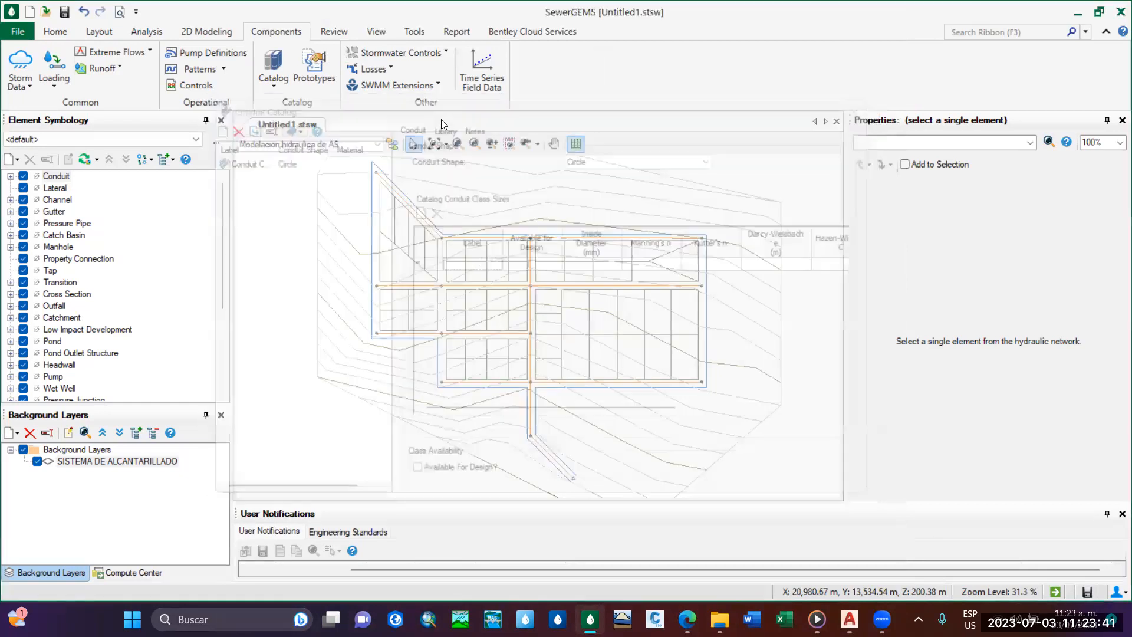
Reopen the conduit catalog and delete the blank circular entry.
click(274, 66)
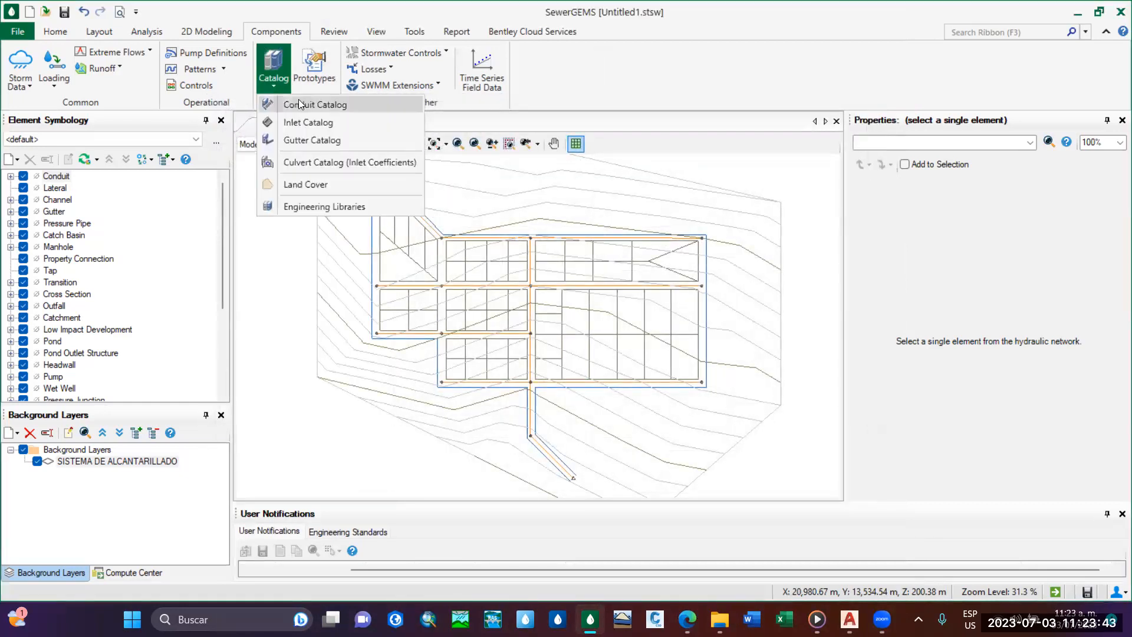
click(299, 103)
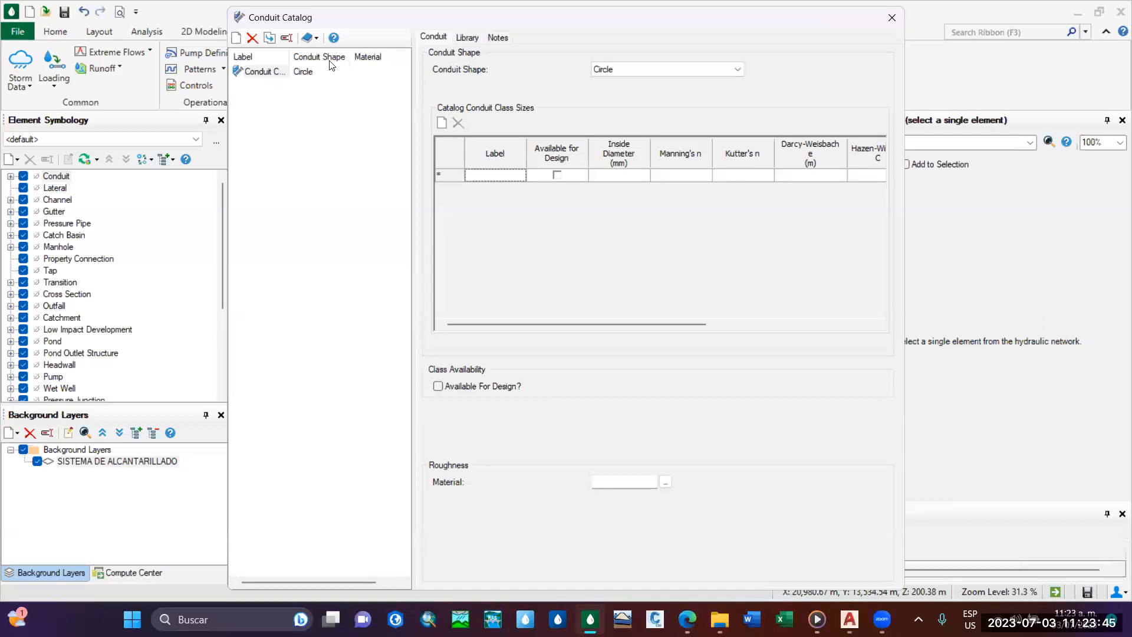
click(253, 37)
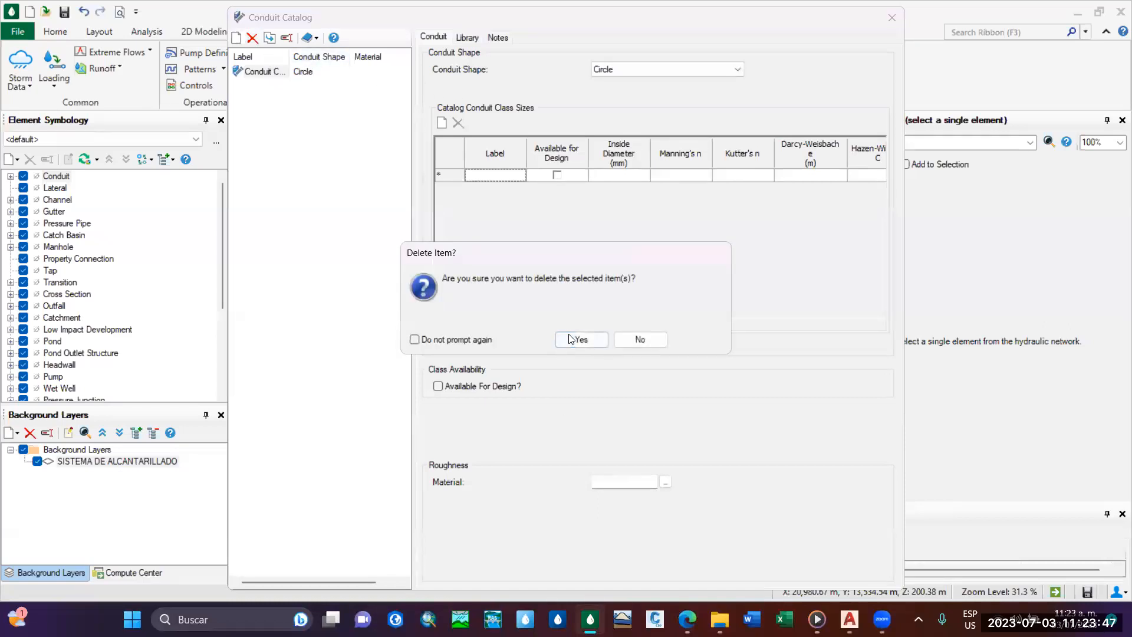
click(570, 338)
Import the Circle - PVC conduit from Conduits Library - Metric.xml into the conduit catalog.
click(310, 38)
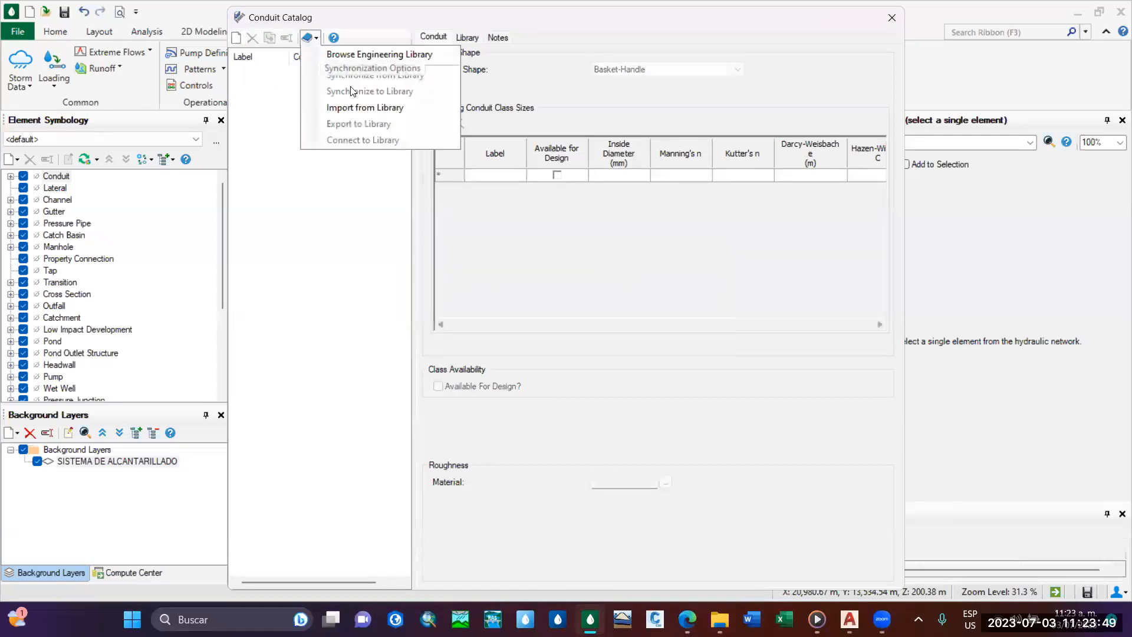
click(364, 107)
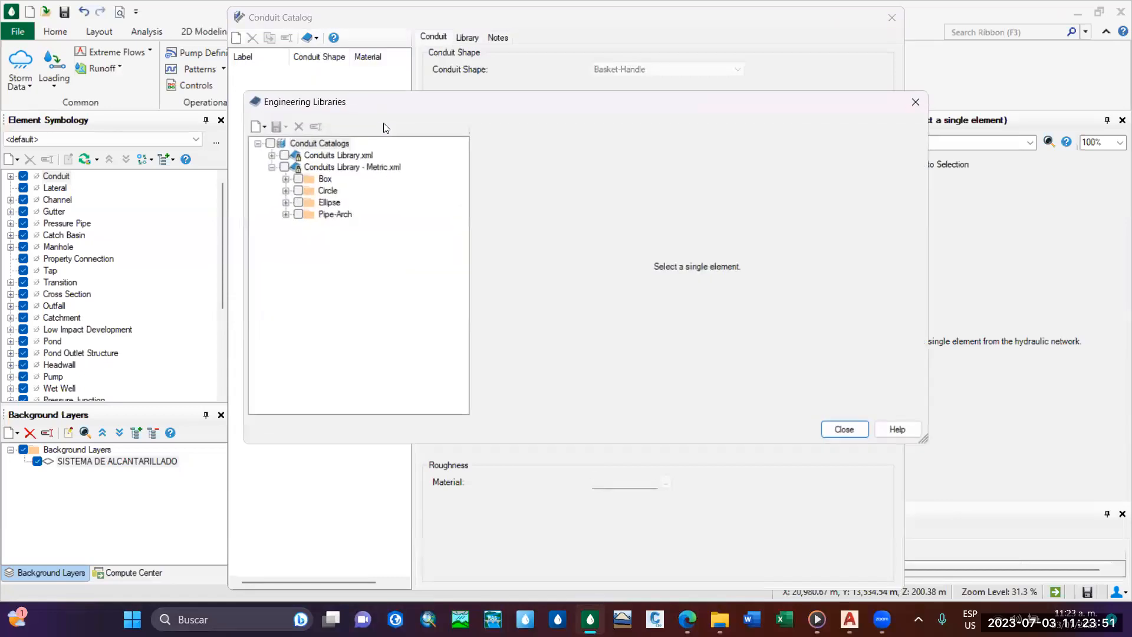
click(285, 190)
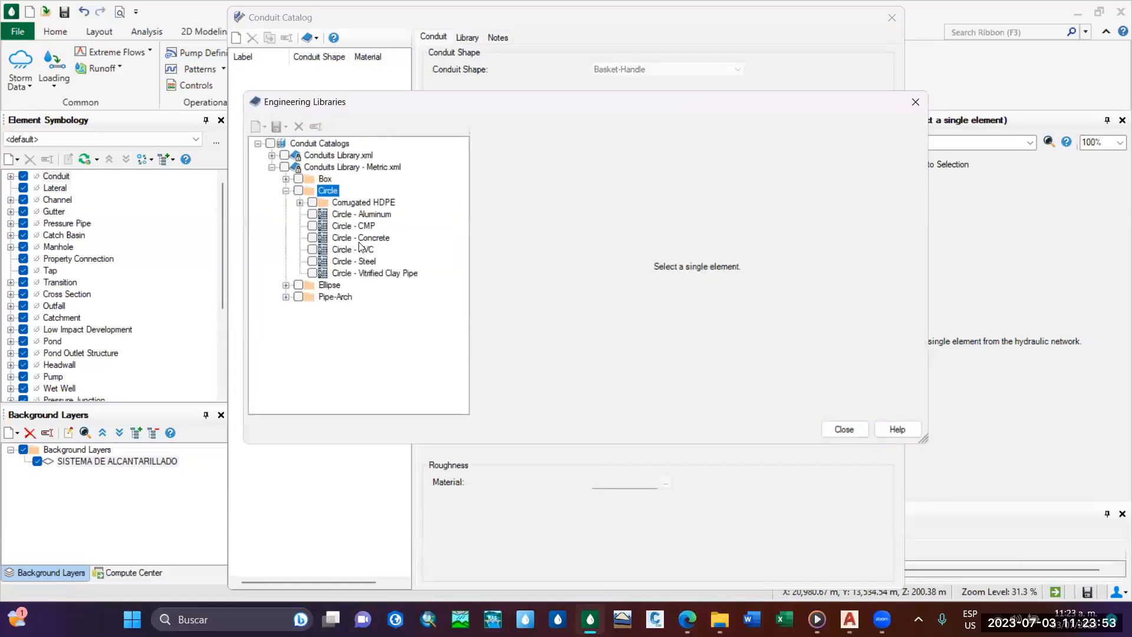
click(359, 250)
click(799, 429)
click(680, 359)
click(312, 249)
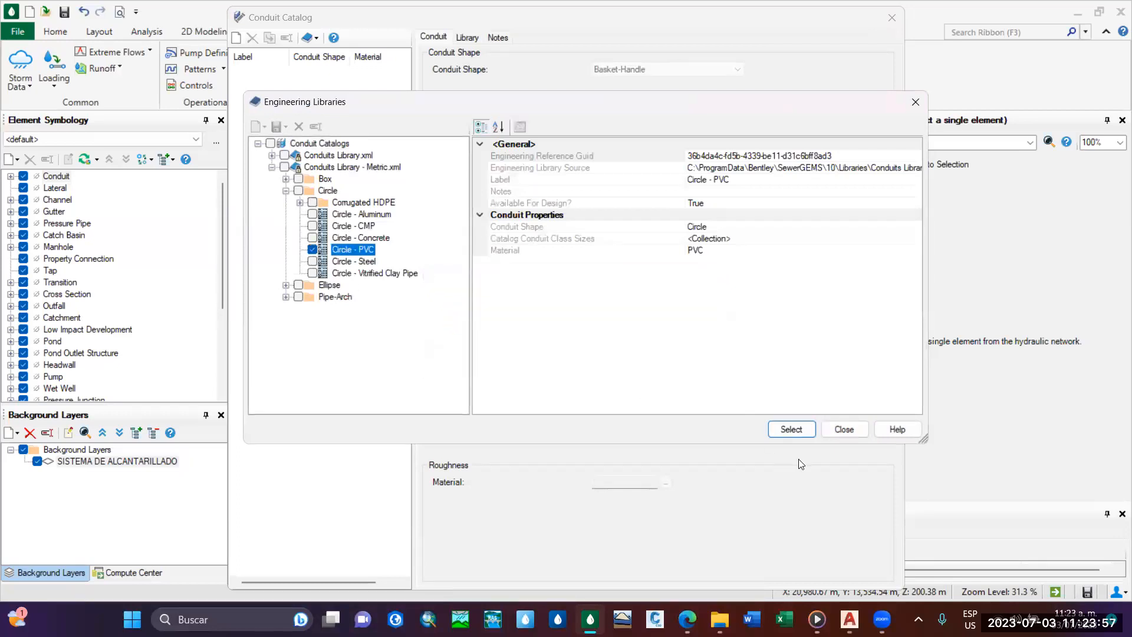
click(777, 429)
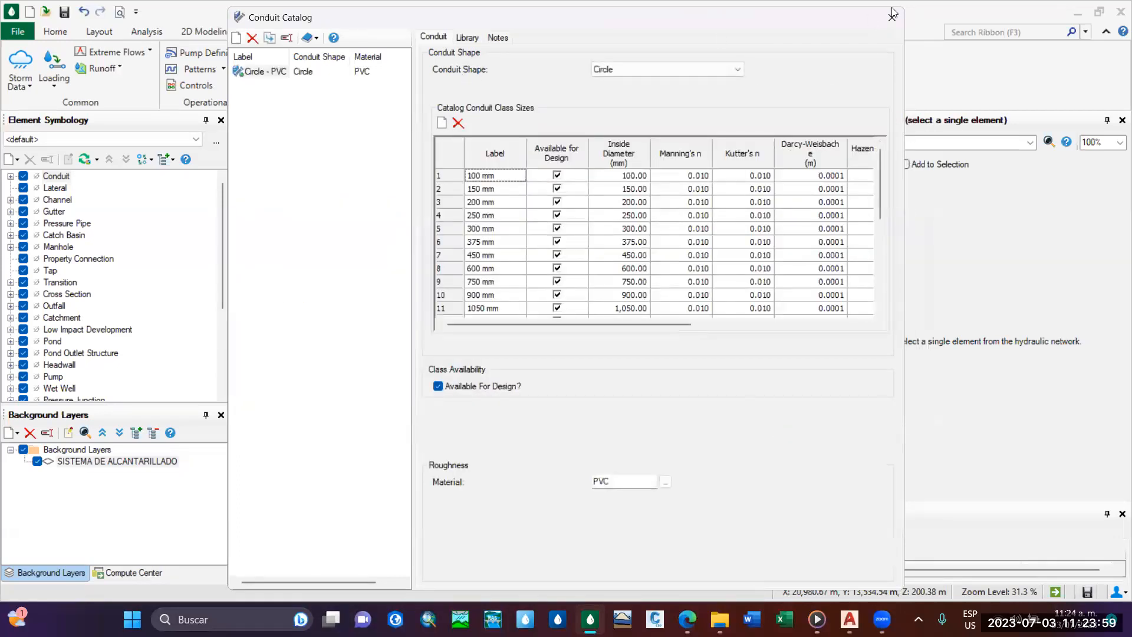
Delete the Circle - PVC entry from the conduit catalog and close the catalog.
click(252, 39)
click(585, 346)
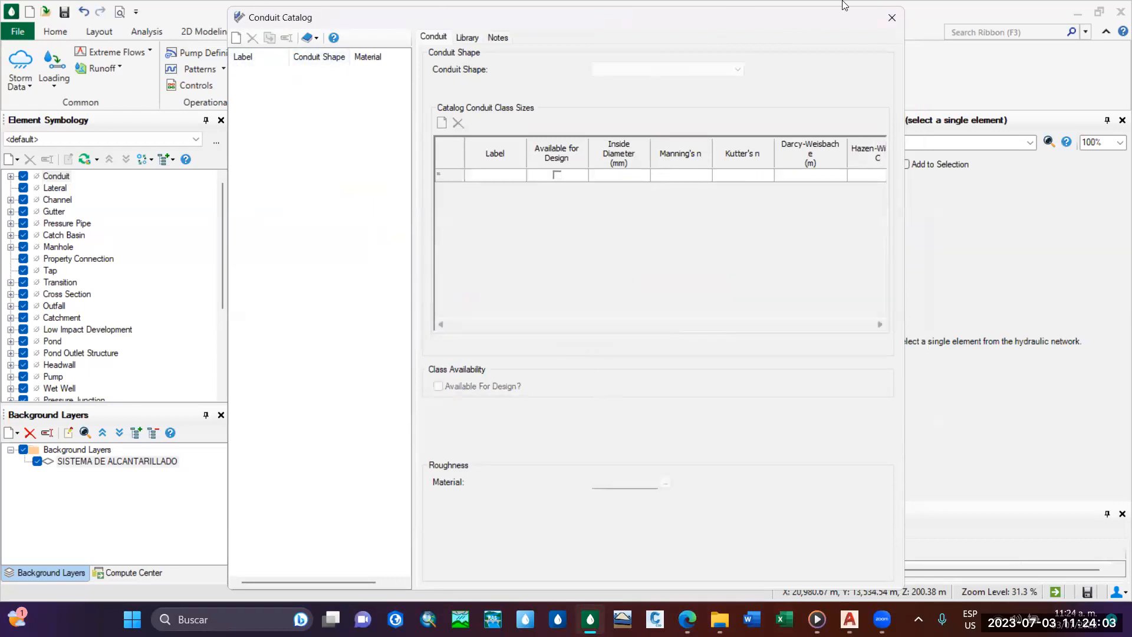
click(891, 18)
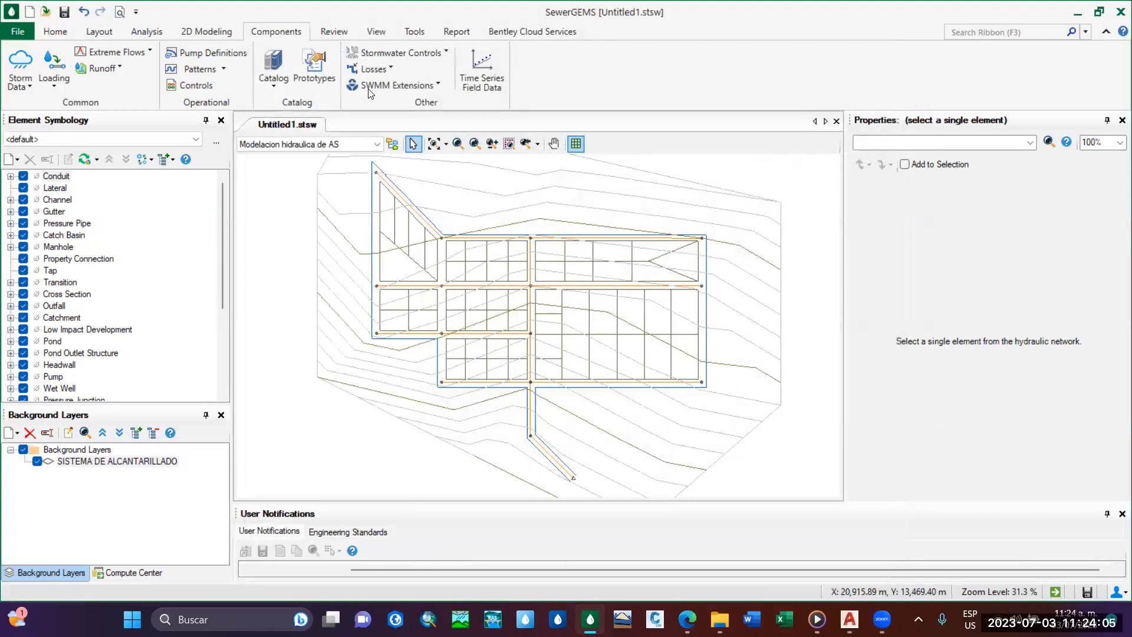
Open the conduit catalog and import Circle - PVC from the Circle folder of Conduits Library - Metric.xml.
click(289, 89)
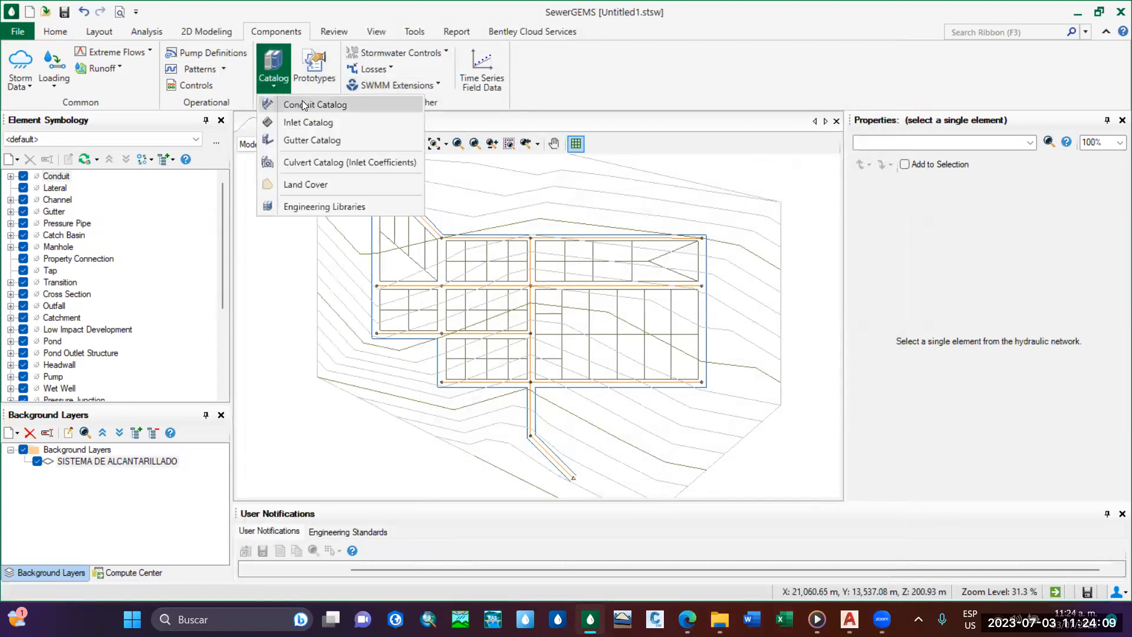
click(300, 105)
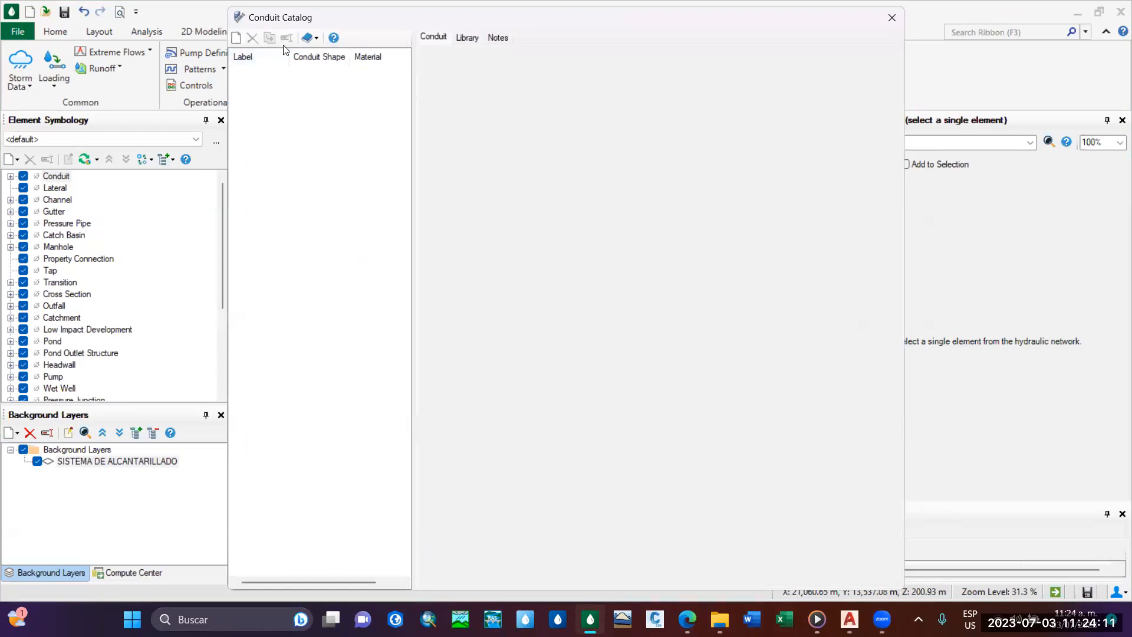
click(315, 39)
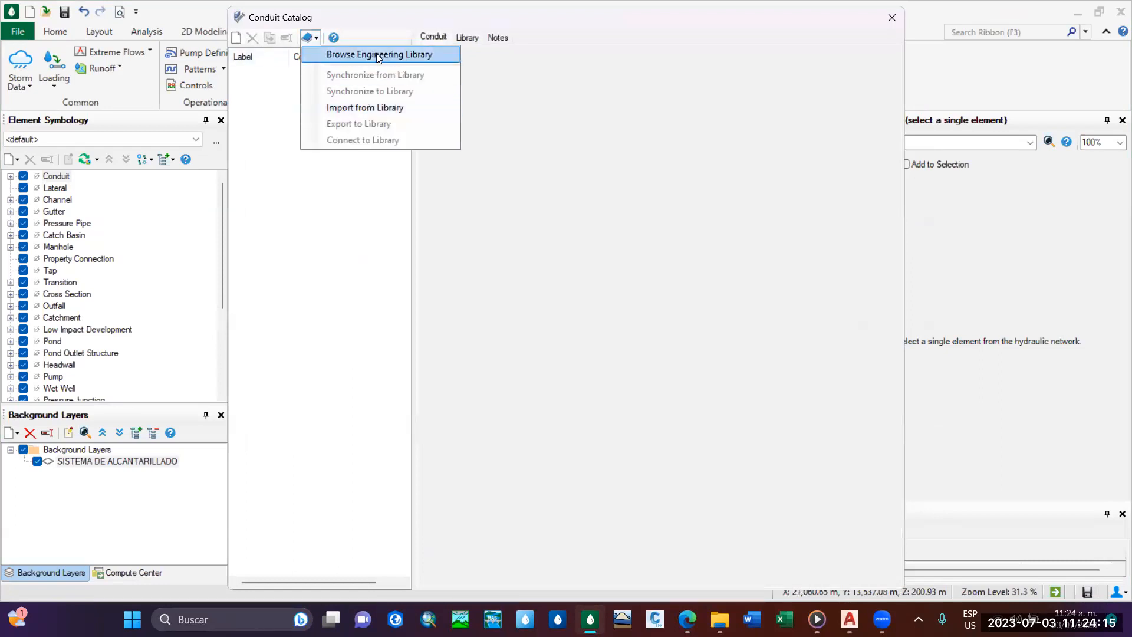
click(367, 109)
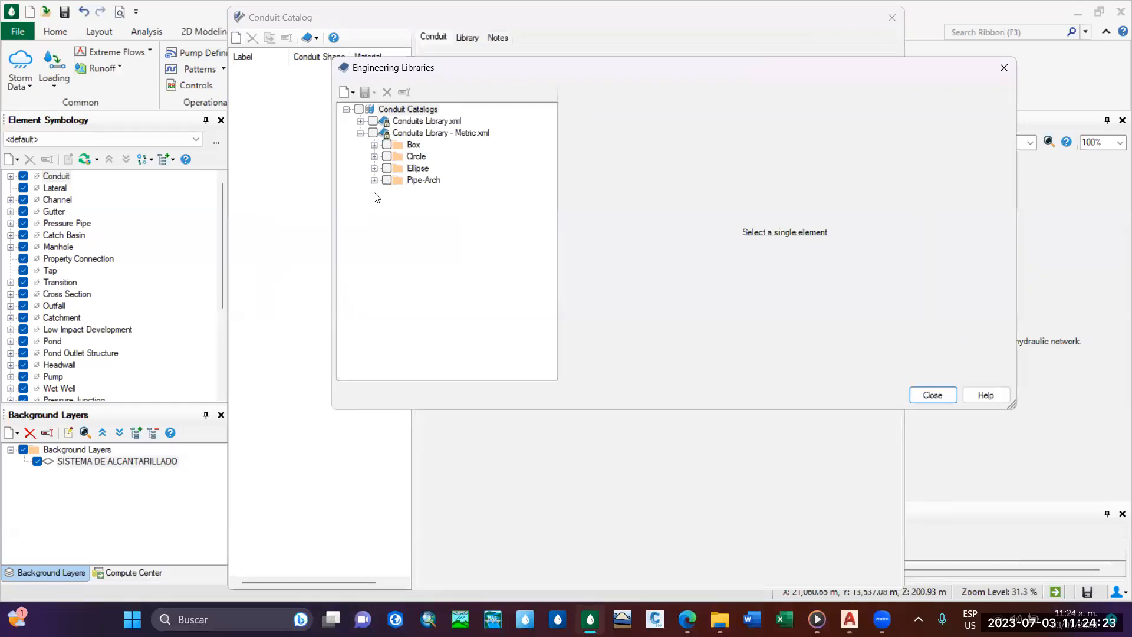
click(360, 134)
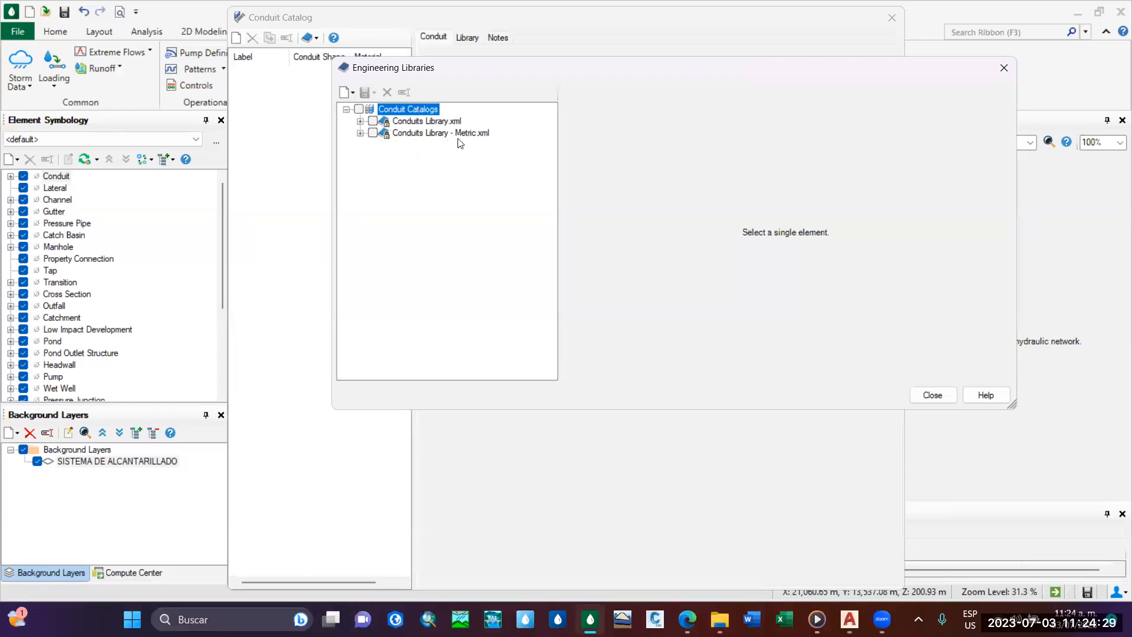
click(360, 136)
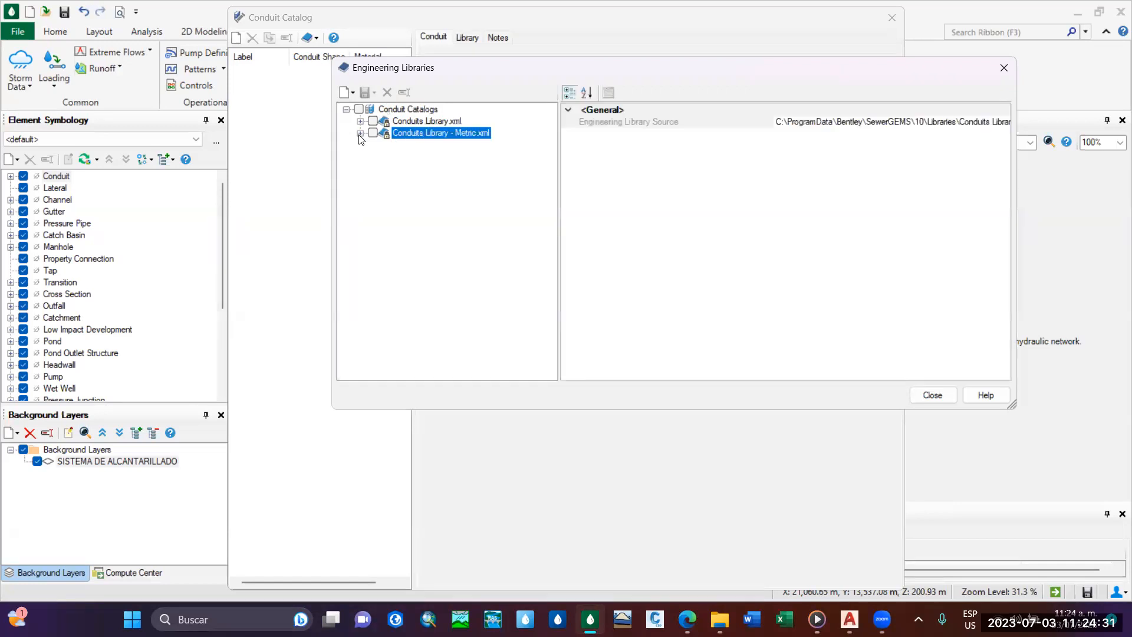
click(359, 133)
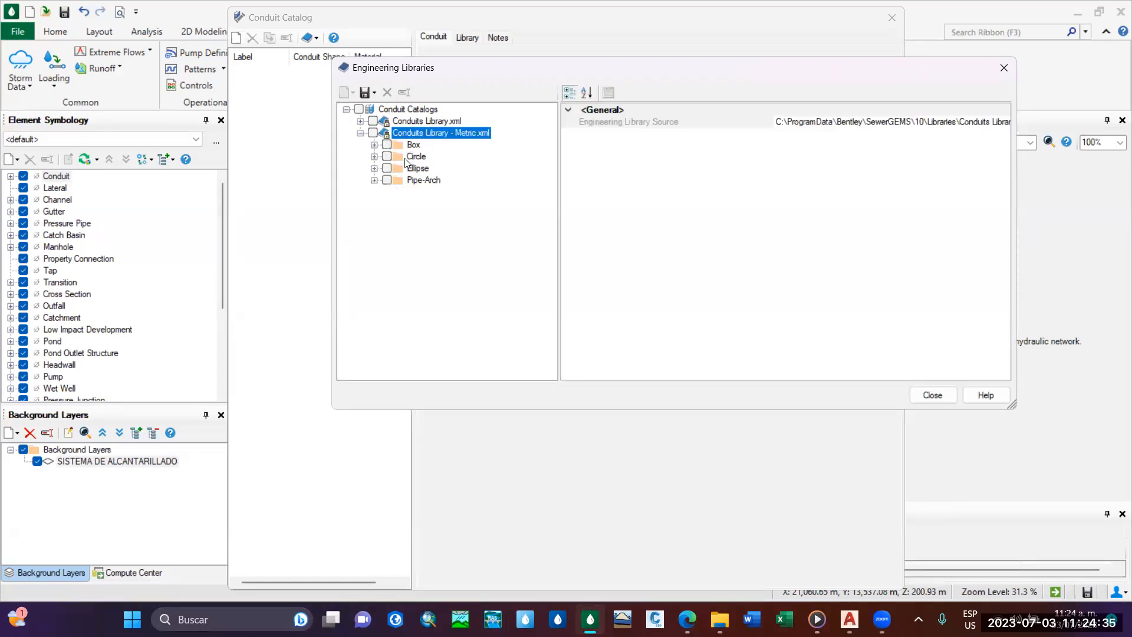
click(374, 156)
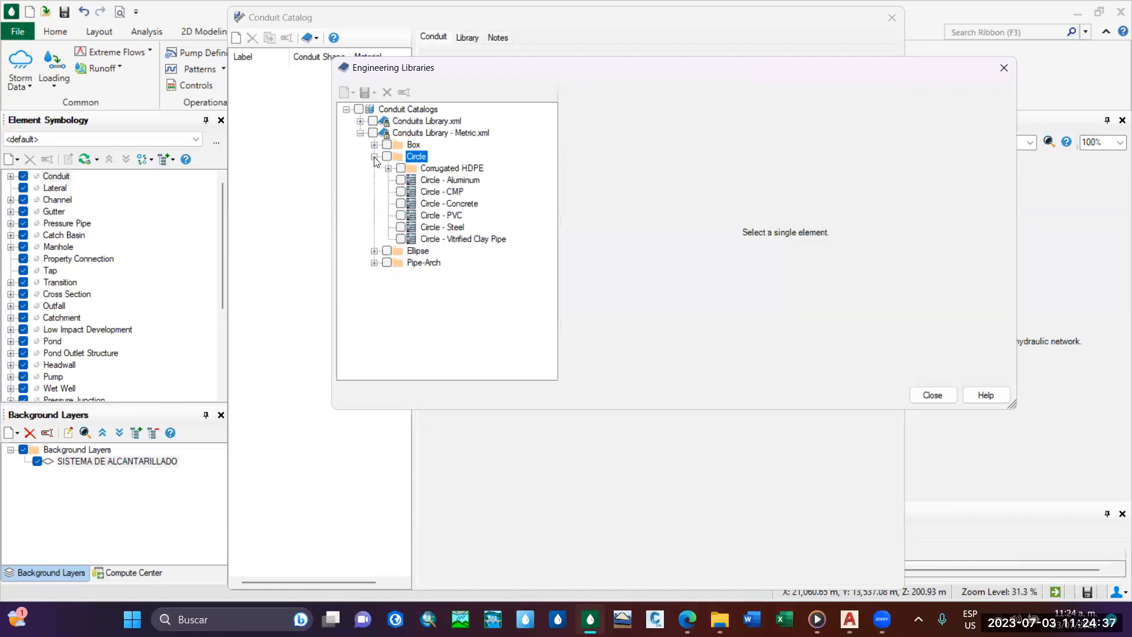
click(401, 215)
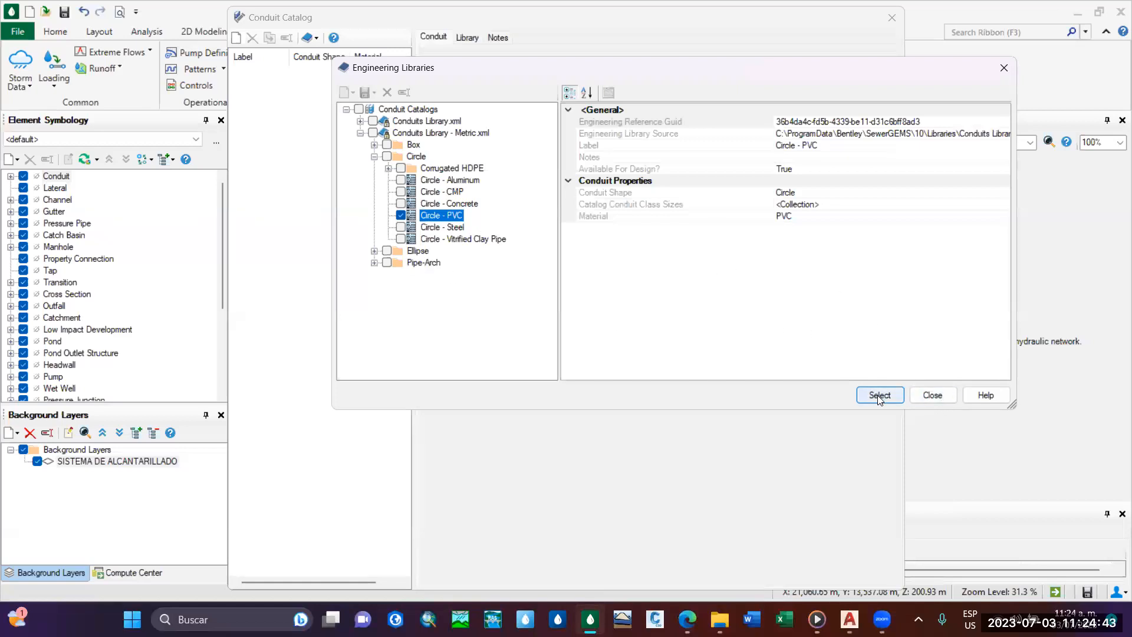
click(401, 215)
click(876, 392)
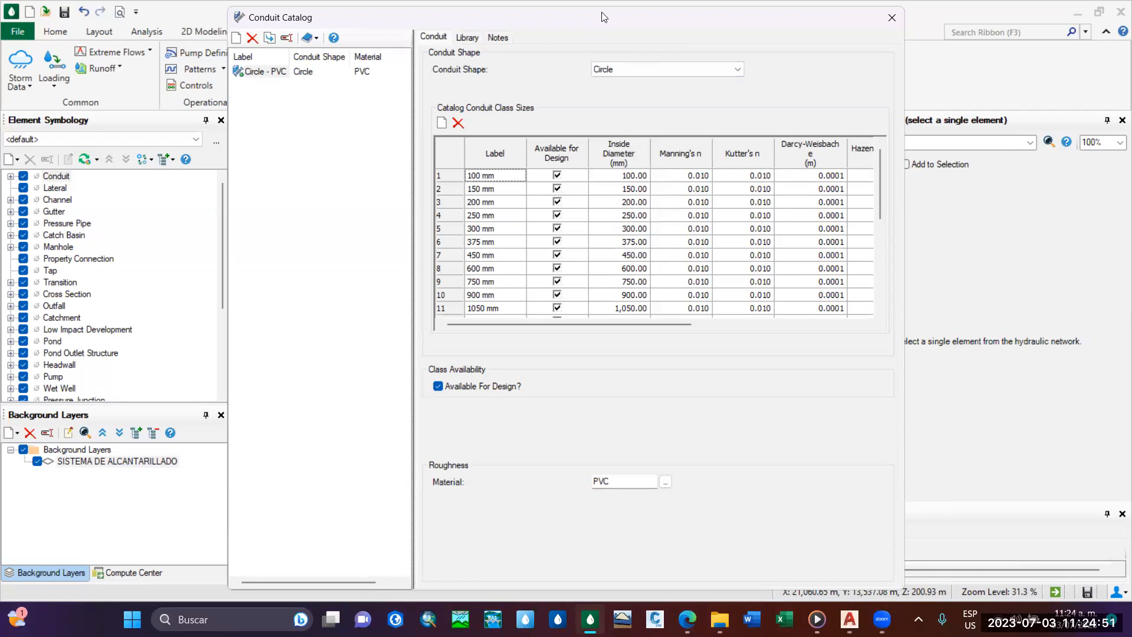
Widen and reposition the Conduit Catalog window to show every class size column through Unit Length.
drag(605, 10, 596, 39)
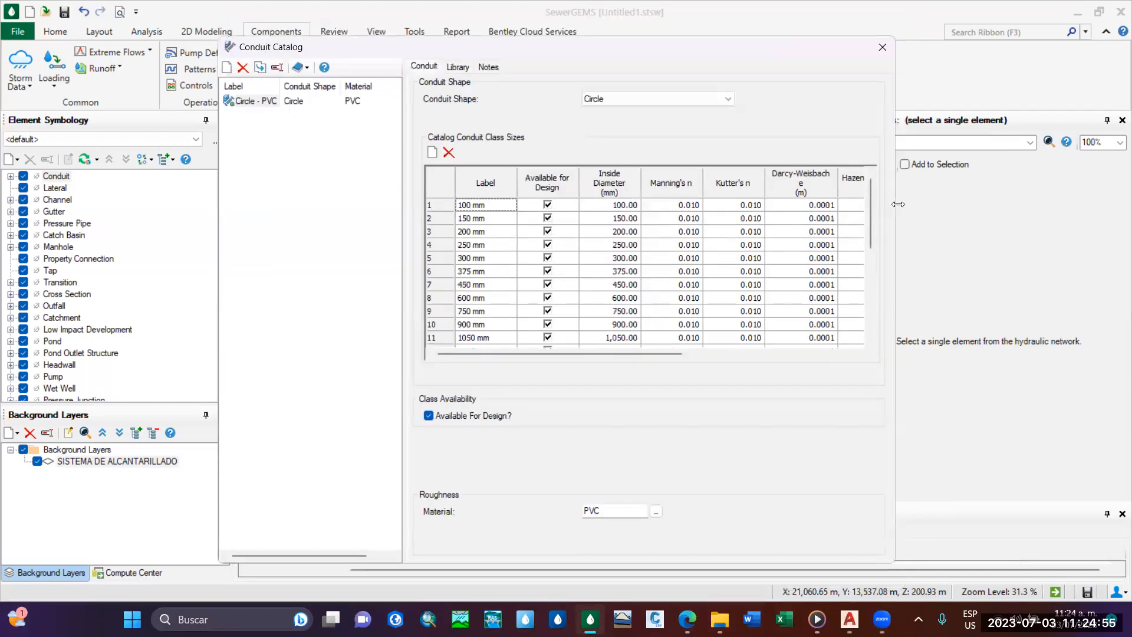
drag(897, 204, 1117, 204)
drag(644, 53, 534, 38)
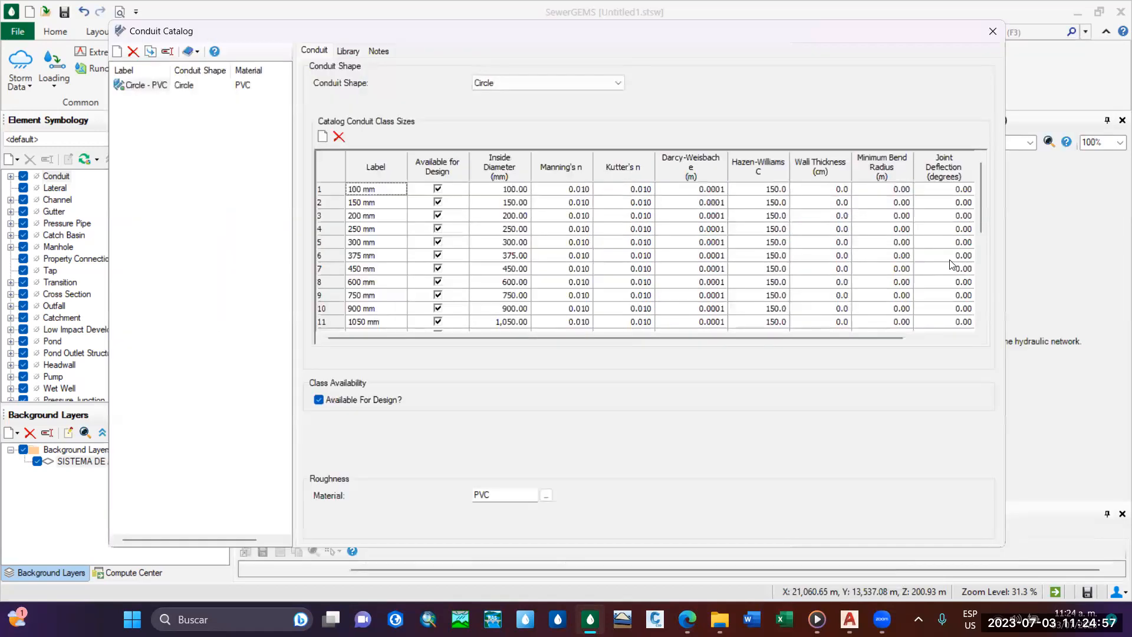
drag(1009, 258, 1121, 258)
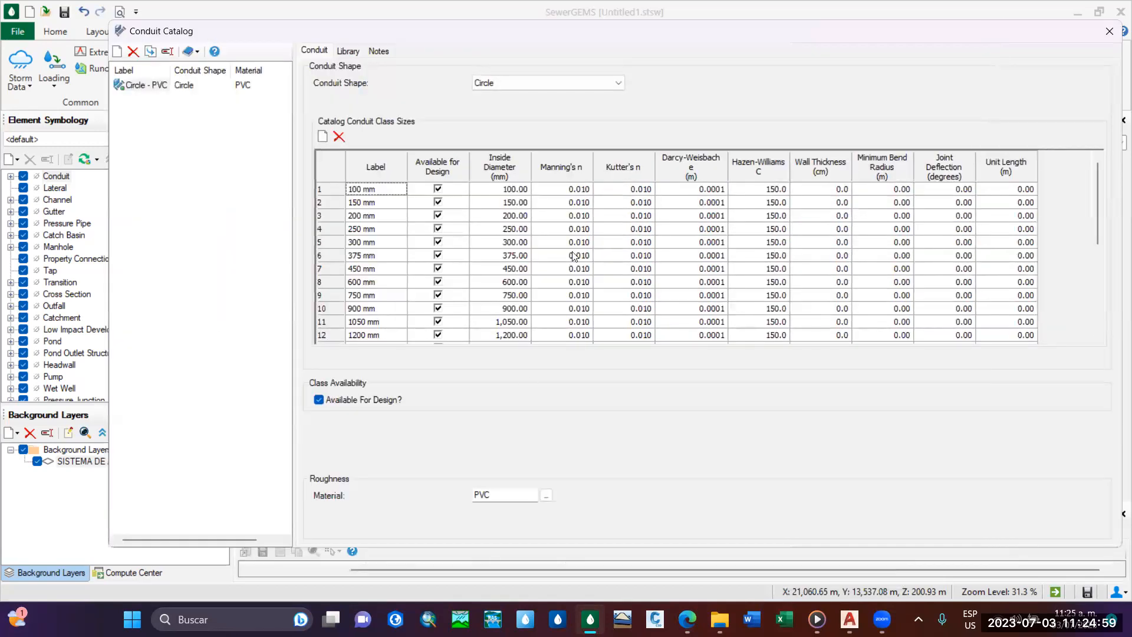
drag(617, 22, 587, 53)
Review the labels, inside diameters and roughness values across the full list of Circle - PVC class sizes.
scroll(373, 254, down, 4)
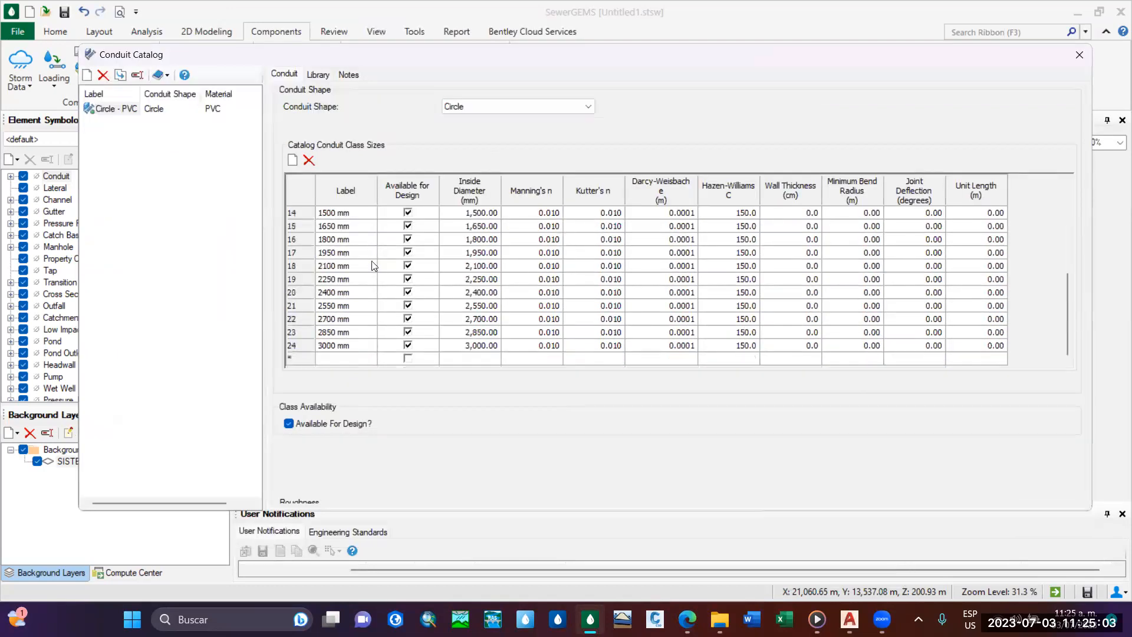
scroll(354, 256, up, 4)
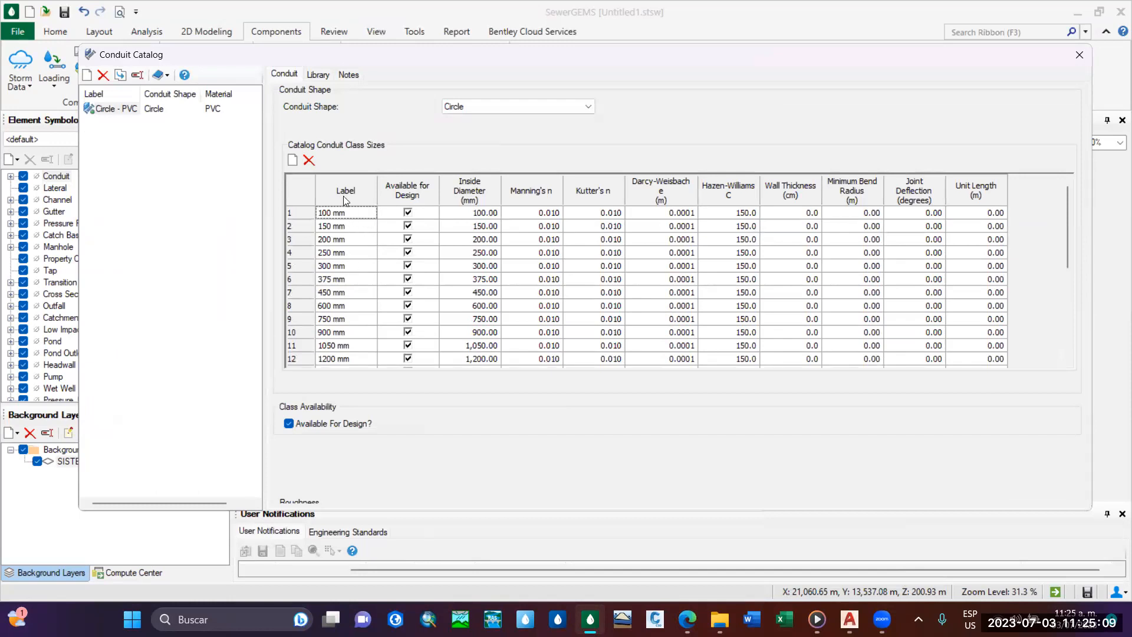
scroll(356, 330, up, 4)
click(473, 218)
scroll(490, 265, down, 4)
scroll(481, 309, up, 4)
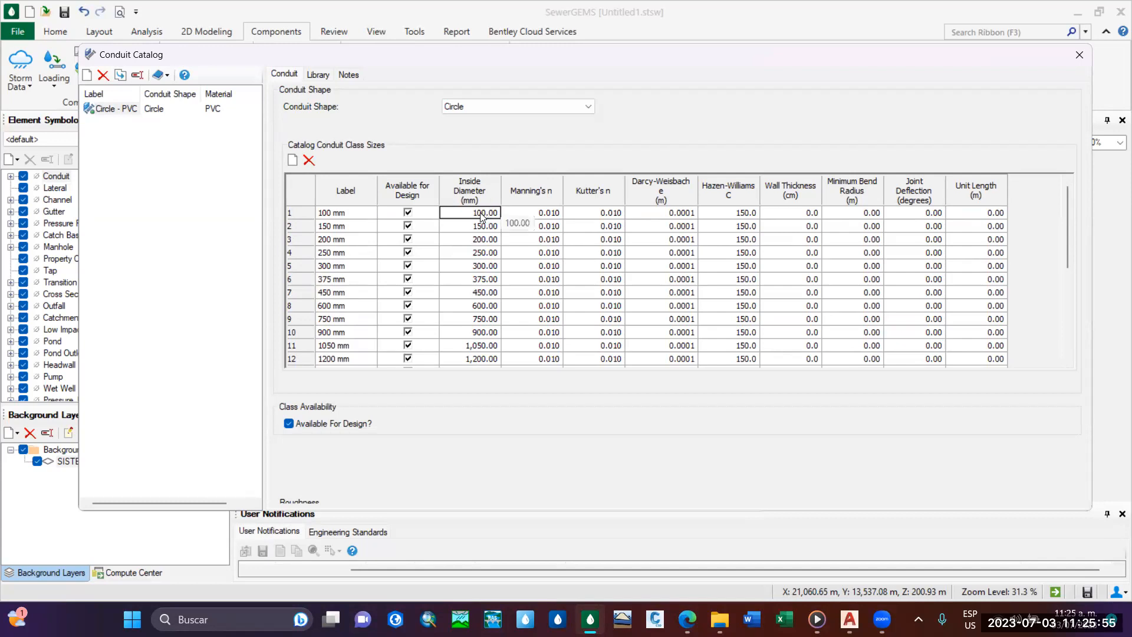
scroll(468, 265, down, 3)
scroll(463, 285, up, 3)
scroll(493, 243, down, 3)
scroll(487, 260, up, 3)
scroll(377, 226, down, 3)
scroll(380, 236, up, 3)
Delete the 100 mm size from the Circle - PVC class sizes.
click(363, 216)
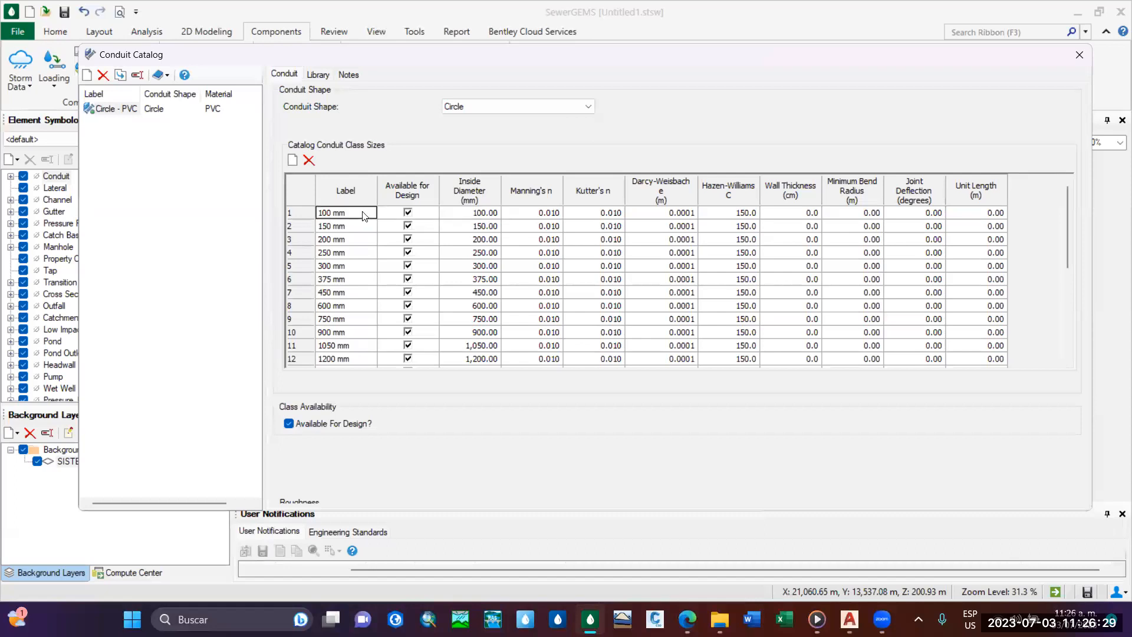
click(300, 213)
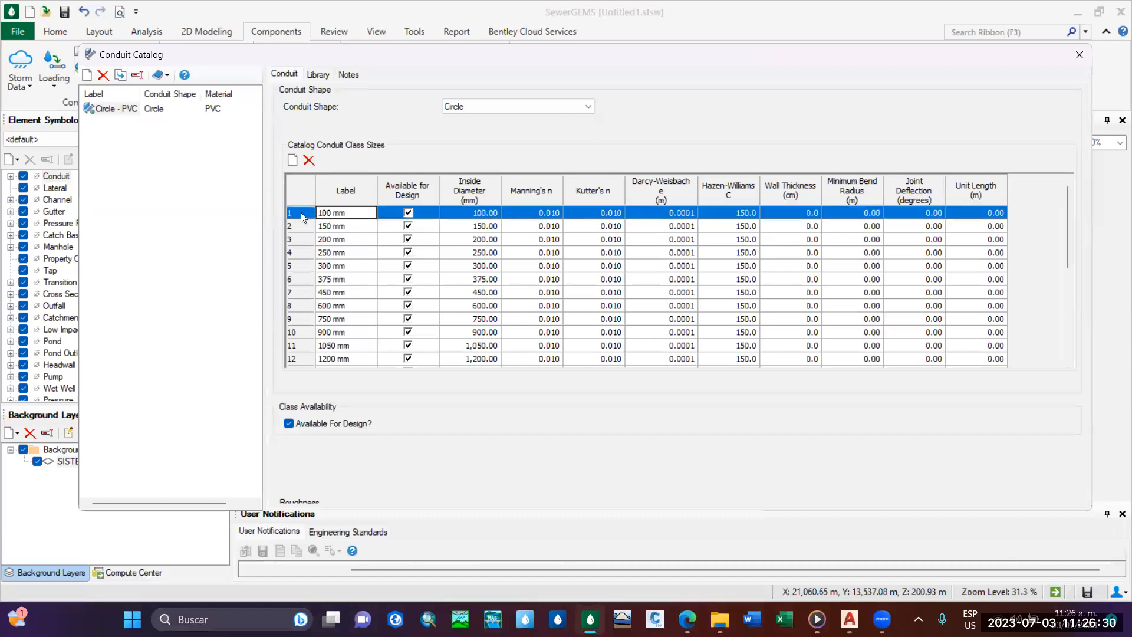
click(307, 161)
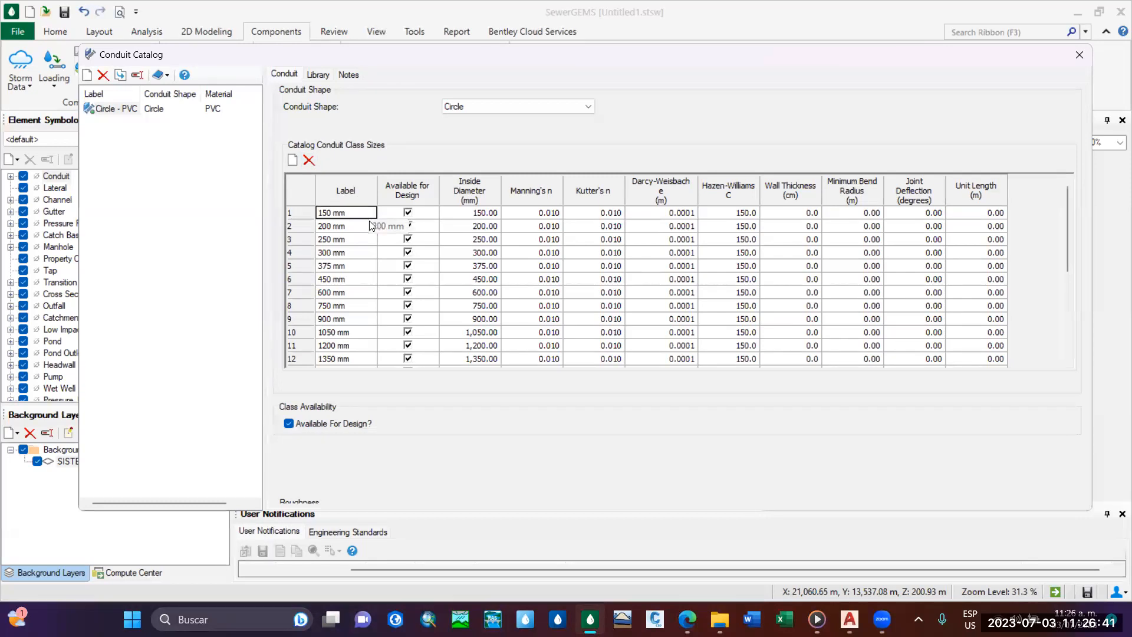
scroll(351, 226, down, 4)
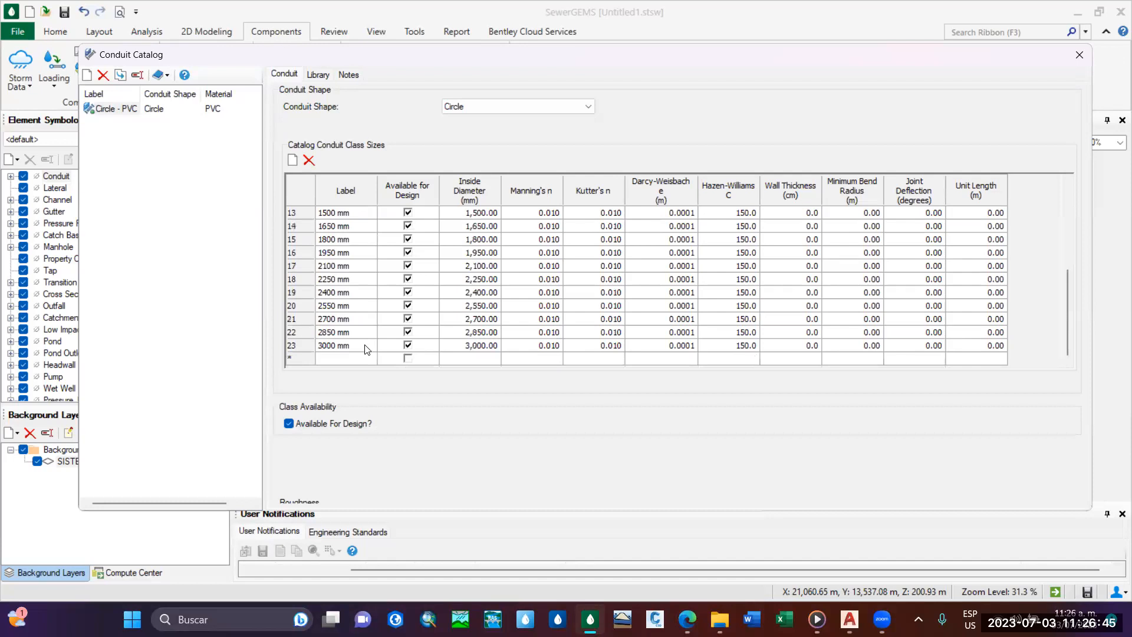
Examine the remaining Circle - PVC class sizes and the 150 mm size's inside diameter, Manning's n and Darcy-Weisbach e.
scroll(365, 347, up, 4)
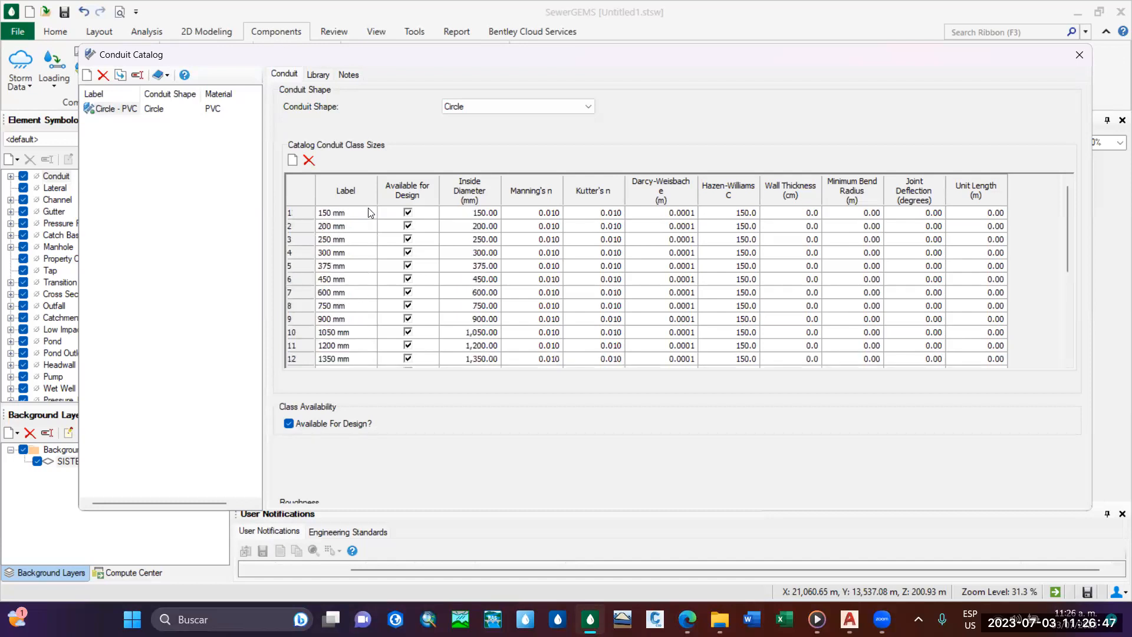
scroll(374, 321, down, 4)
scroll(375, 325, up, 4)
drag(509, 63, 557, 65)
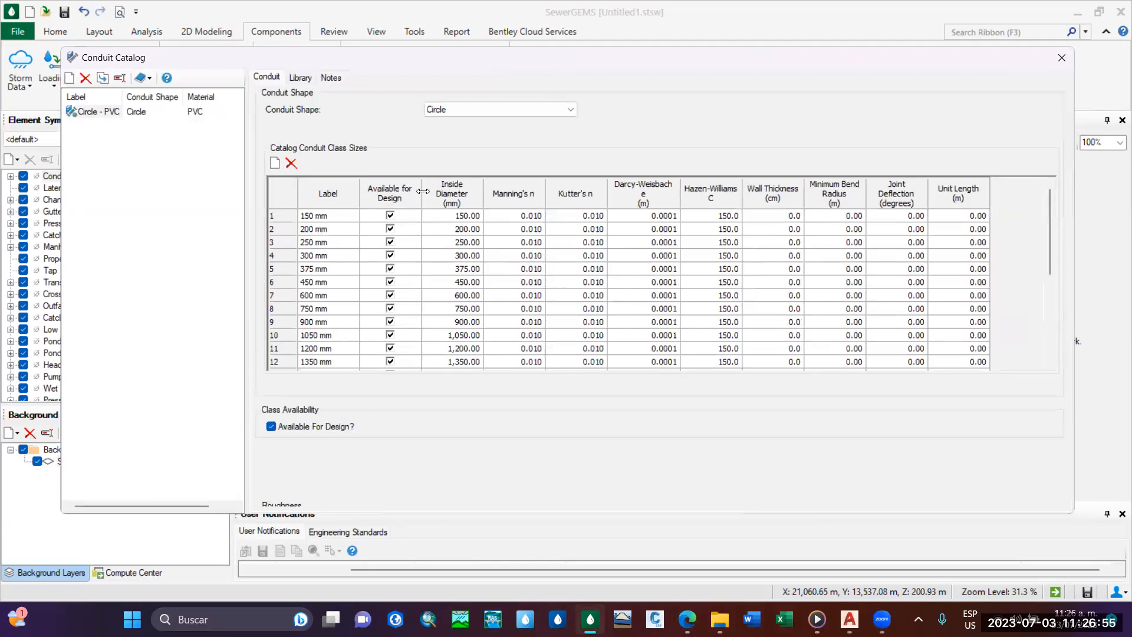
scroll(355, 219, down, 1)
scroll(367, 219, up, 1)
click(464, 218)
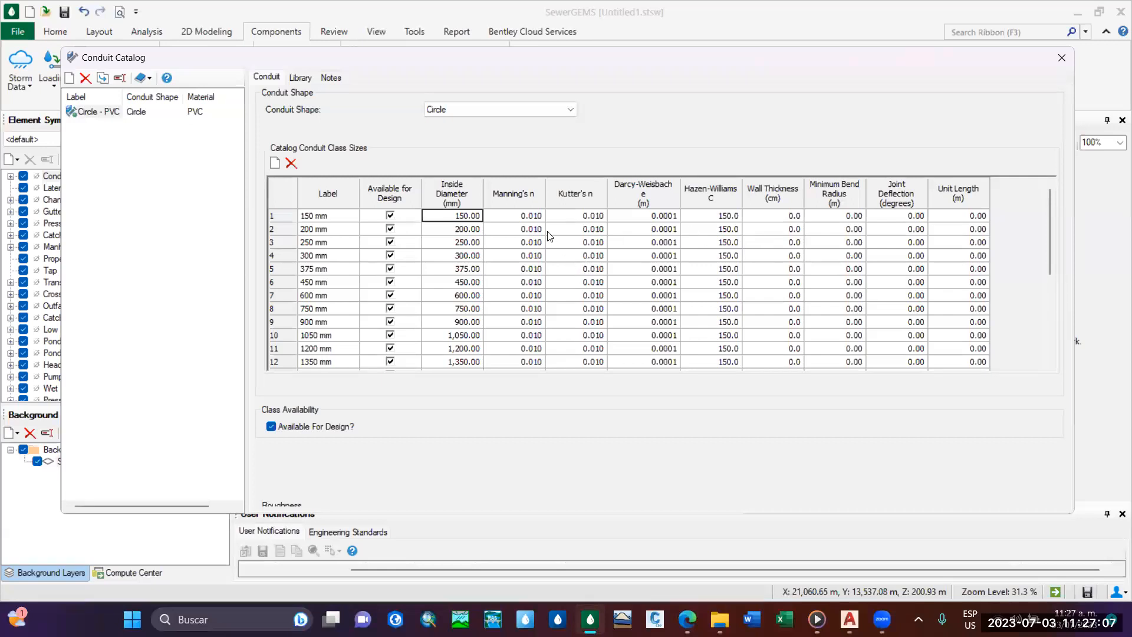
click(519, 216)
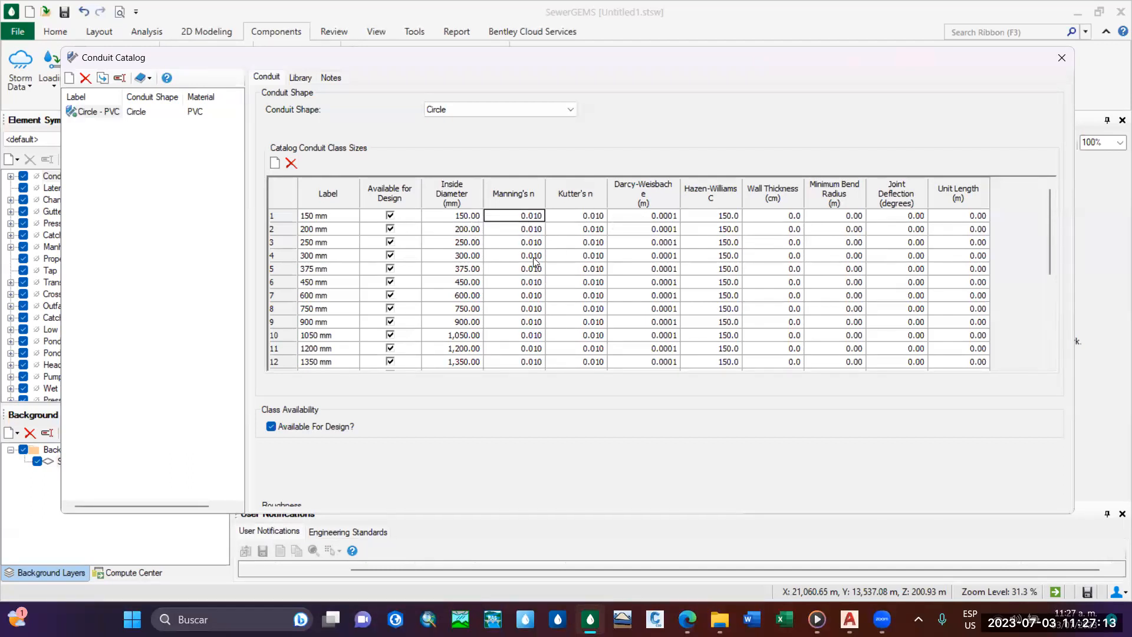
click(659, 218)
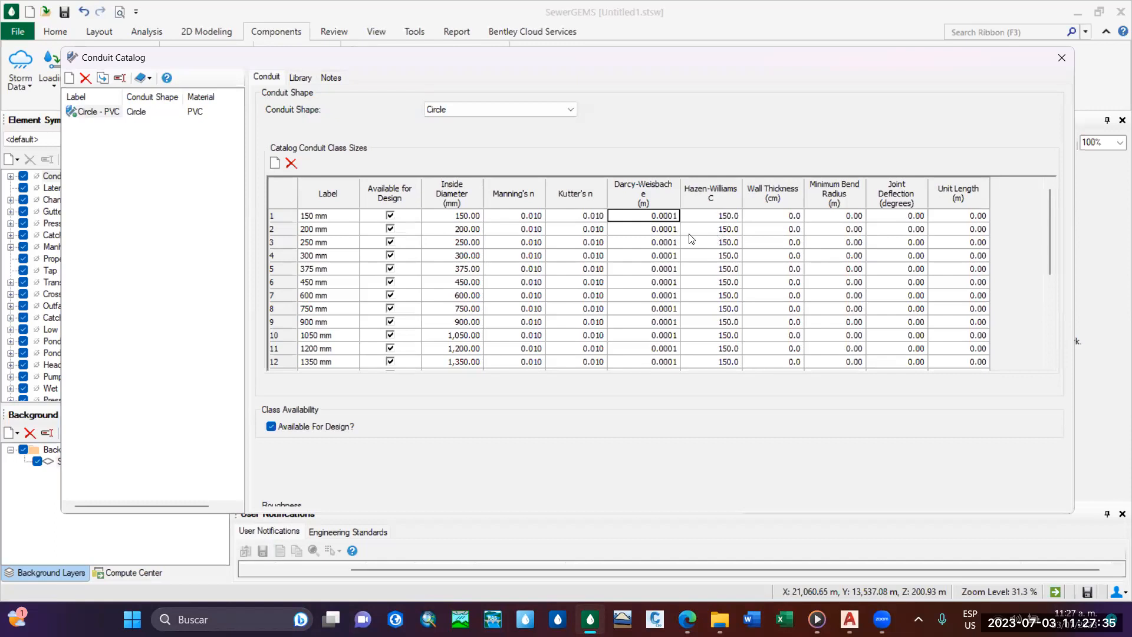
Reposition the Conduit Catalog window and review the Manning's n values across the full list of class sizes.
mouse_move(612, 61)
mouse_down()
mouse_move(585, 64)
mouse_move(617, 51)
mouse_up()
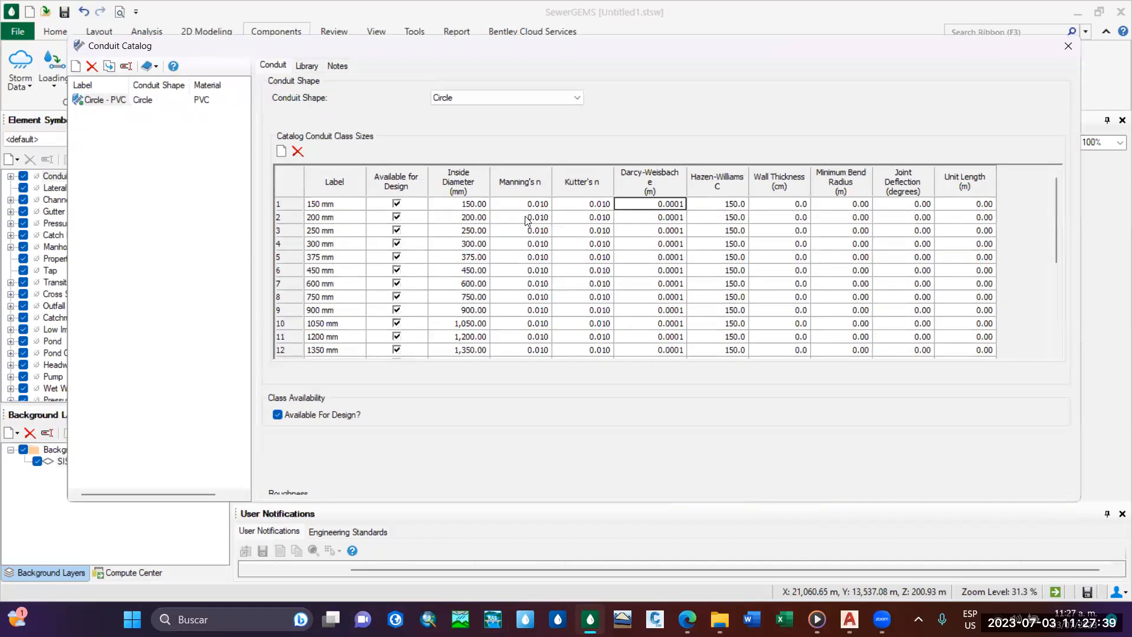
mouse_move(584, 47)
mouse_down()
mouse_move(574, 52)
mouse_move(598, 91)
mouse_move(596, 51)
mouse_up()
scroll(525, 256, down, 1)
scroll(524, 256, up, 1)
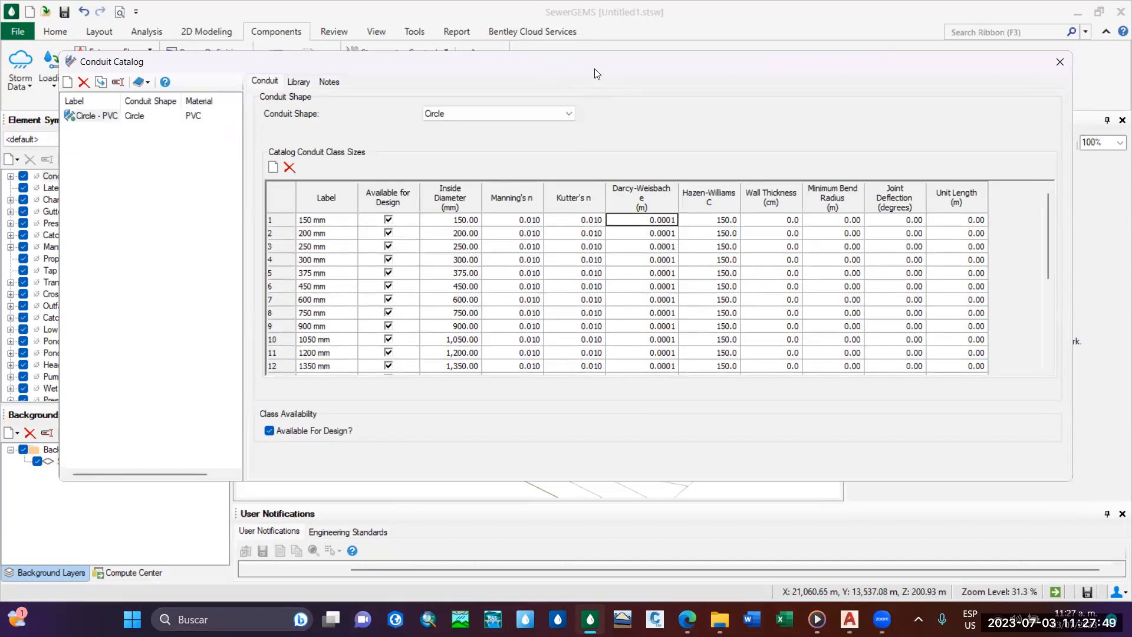
drag(591, 67, 578, 72)
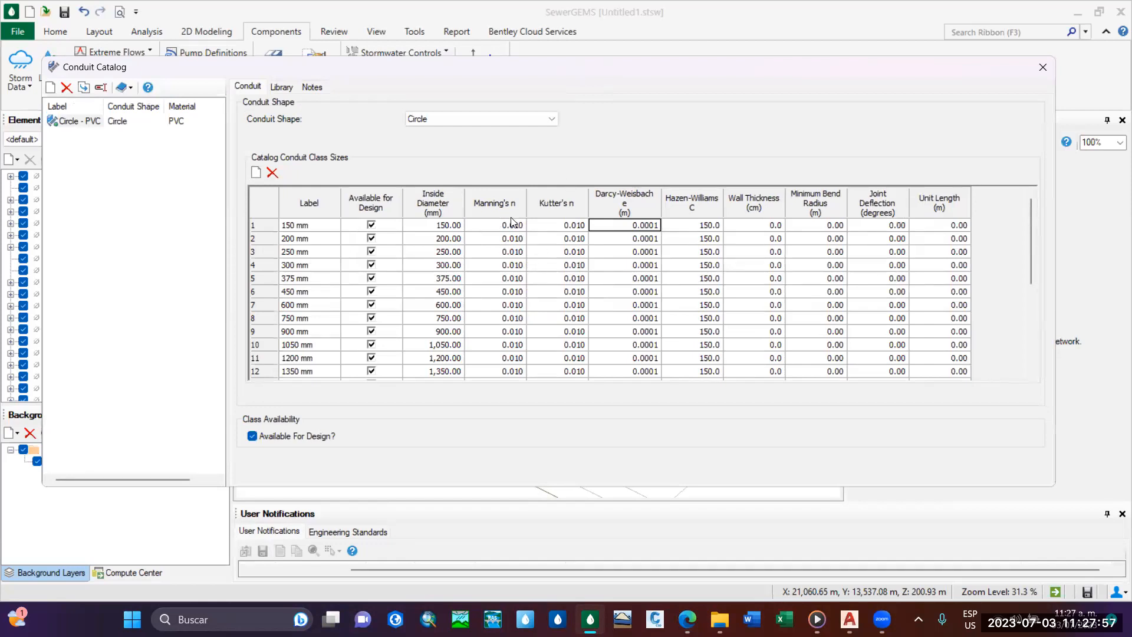
scroll(510, 265, down, 1)
scroll(509, 294, up, 1)
scroll(508, 318, down, 3)
scroll(505, 295, up, 3)
scroll(508, 279, down, 1)
scroll(507, 280, up, 1)
Set Manning's n to 0.009 for all Circle - PVC class sizes with a Global Edit.
right_click(504, 213)
right_click(498, 209)
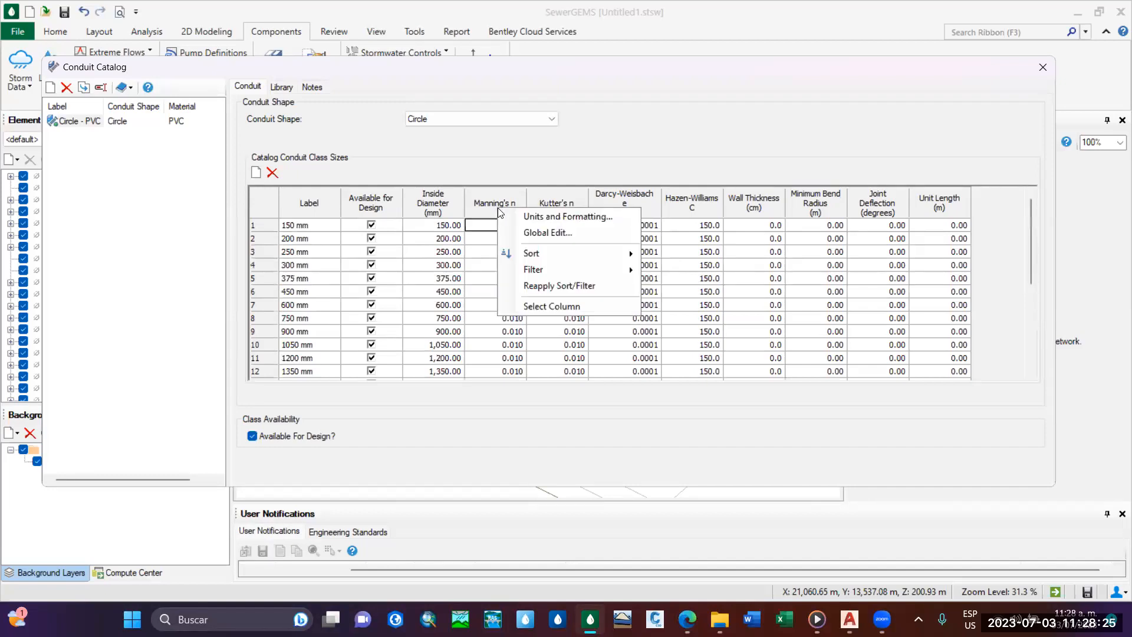
click(540, 231)
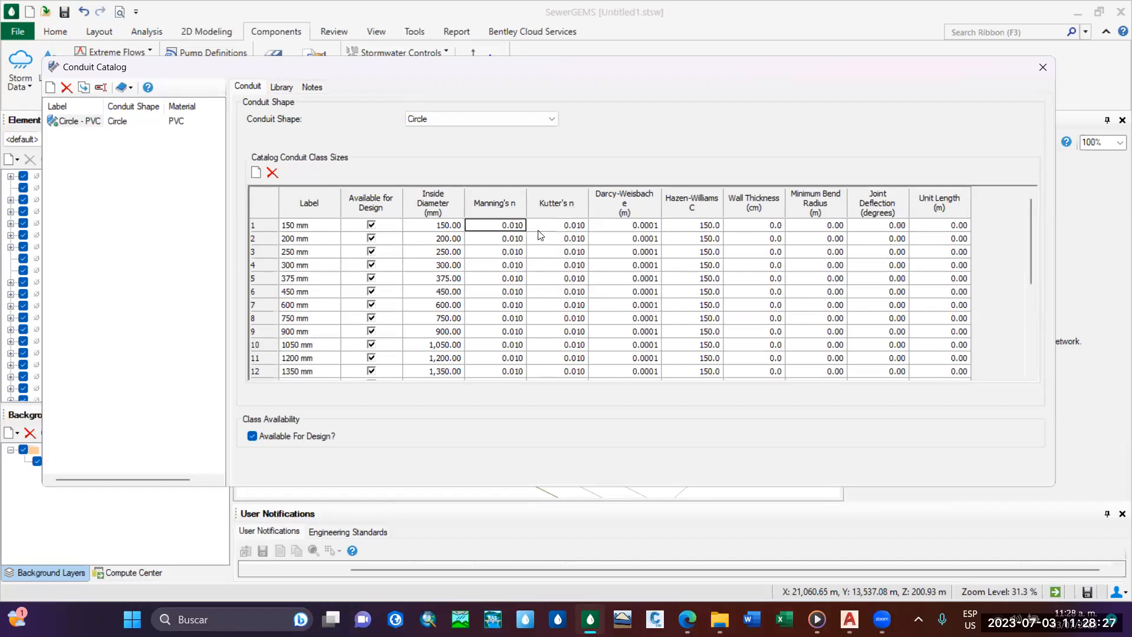
click(532, 238)
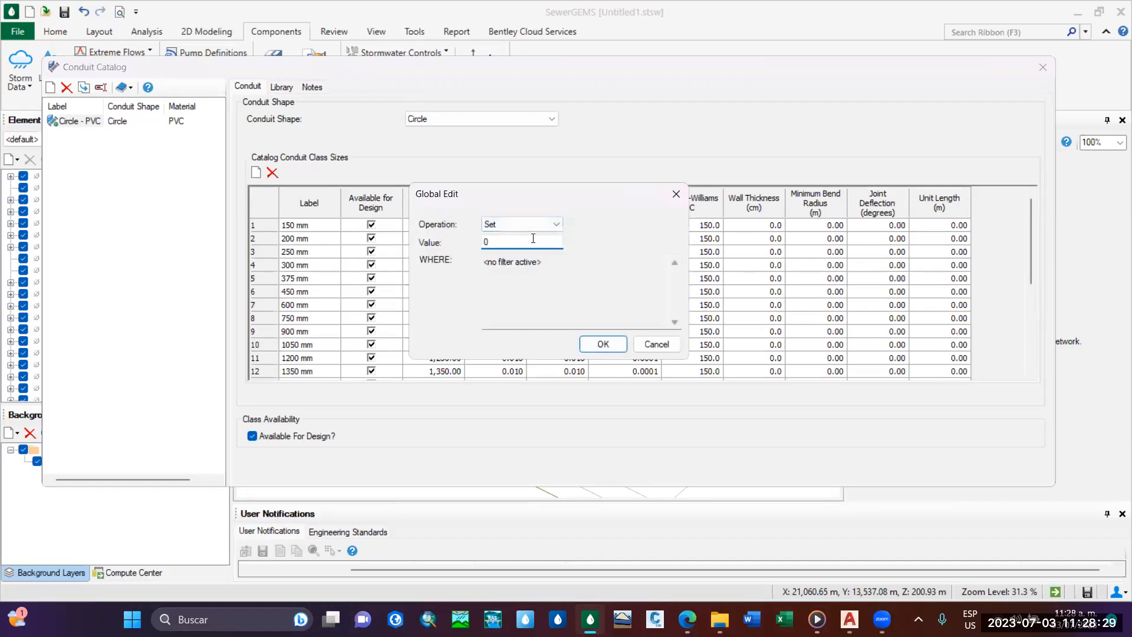
text(.009)
click(613, 343)
Check the Manning's n and design availability of every class size, and close the Conduit Catalog.
scroll(514, 342, down, 4)
scroll(516, 363, up, 4)
scroll(516, 235, down, 4)
scroll(512, 271, up, 4)
scroll(502, 236, down, 4)
scroll(502, 273, up, 4)
scroll(514, 318, down, 4)
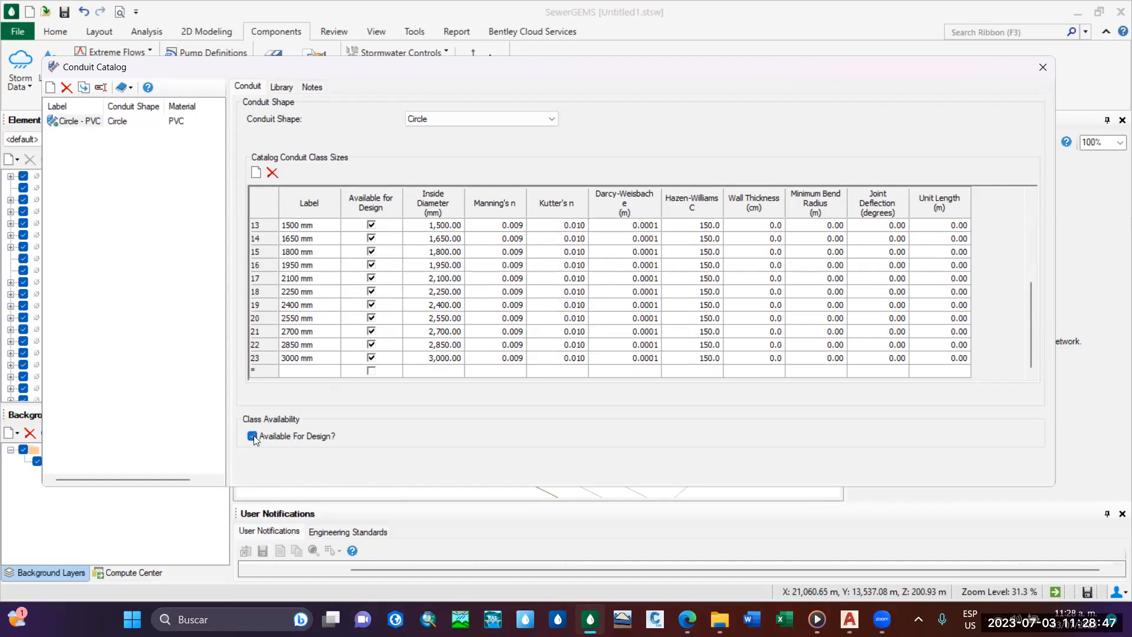
scroll(360, 323, up, 4)
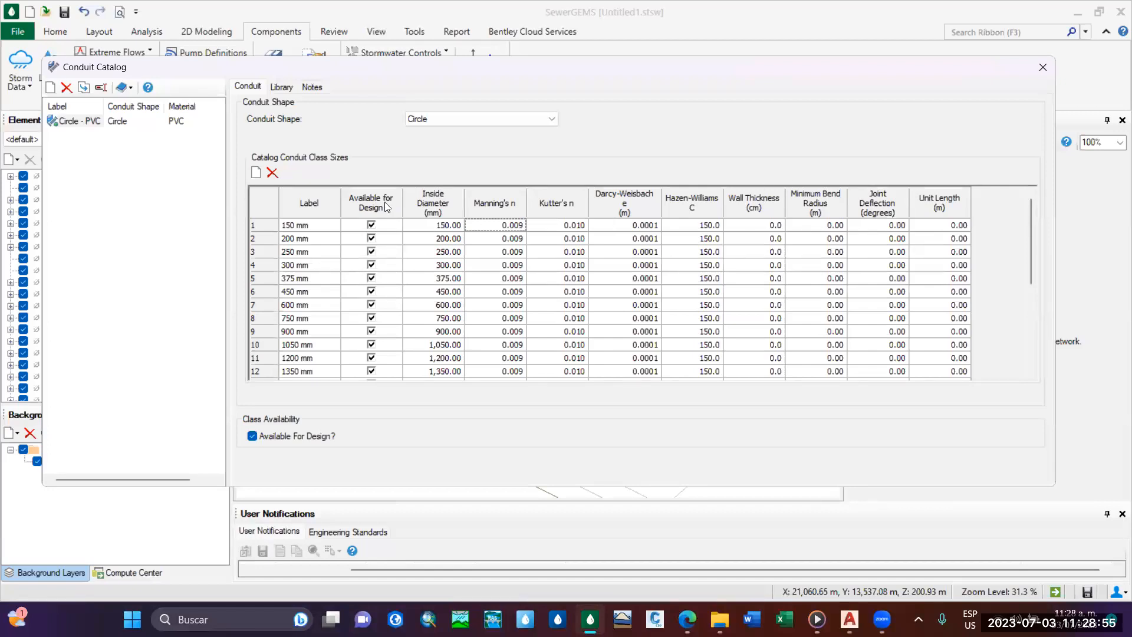
scroll(656, 351, down, 4)
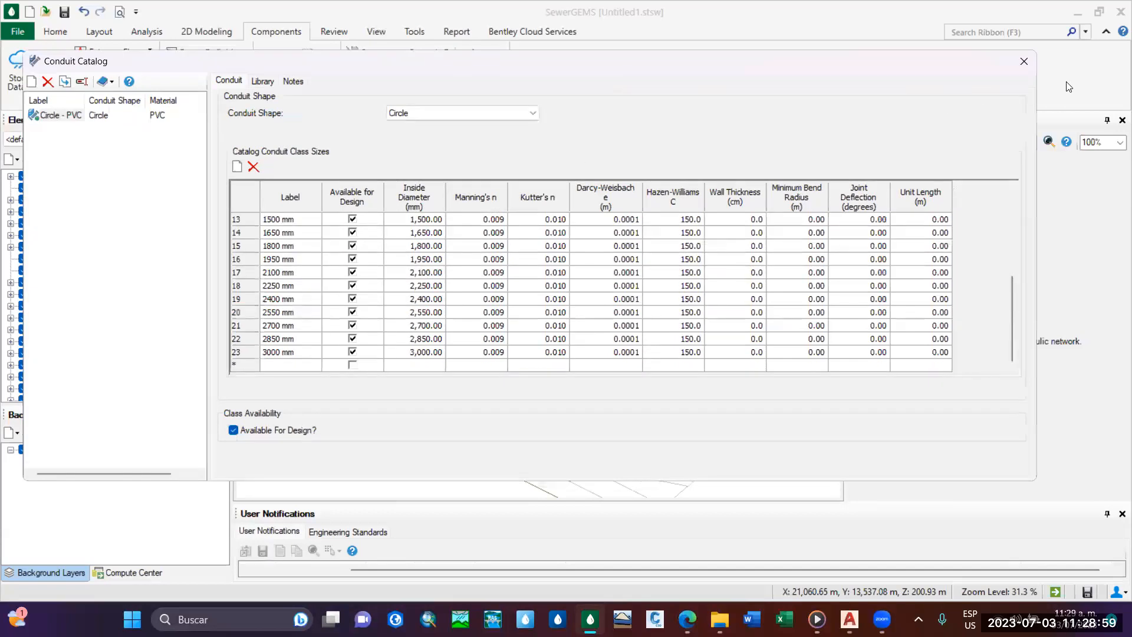
click(1019, 64)
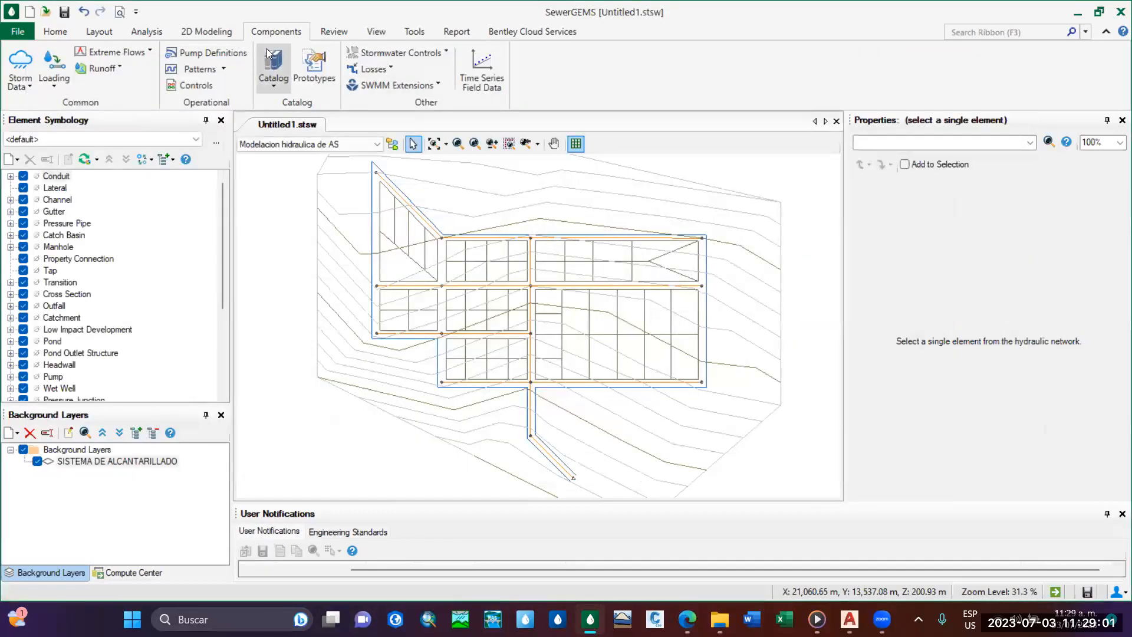
Open the Prototypes manager and select the Conduit element type.
click(274, 80)
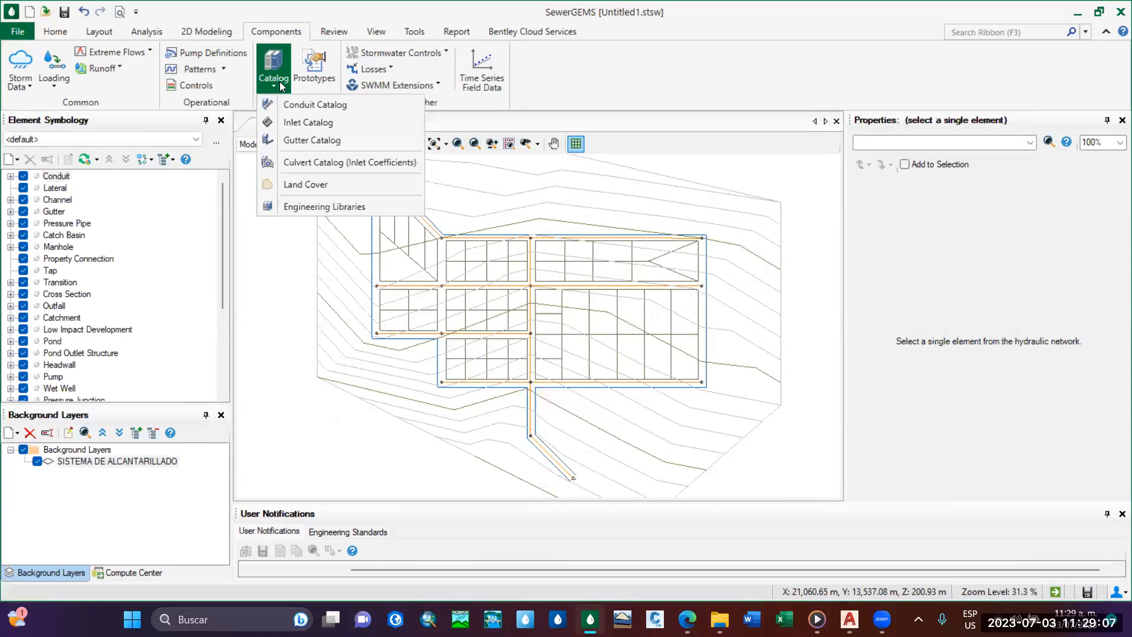
click(319, 81)
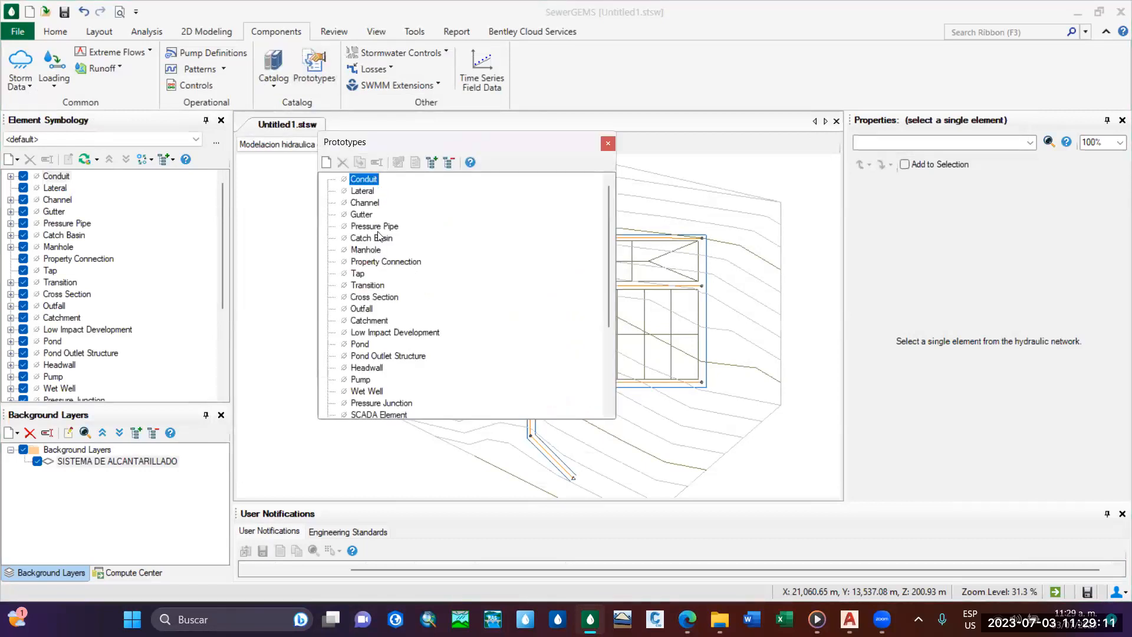
click(360, 249)
click(370, 180)
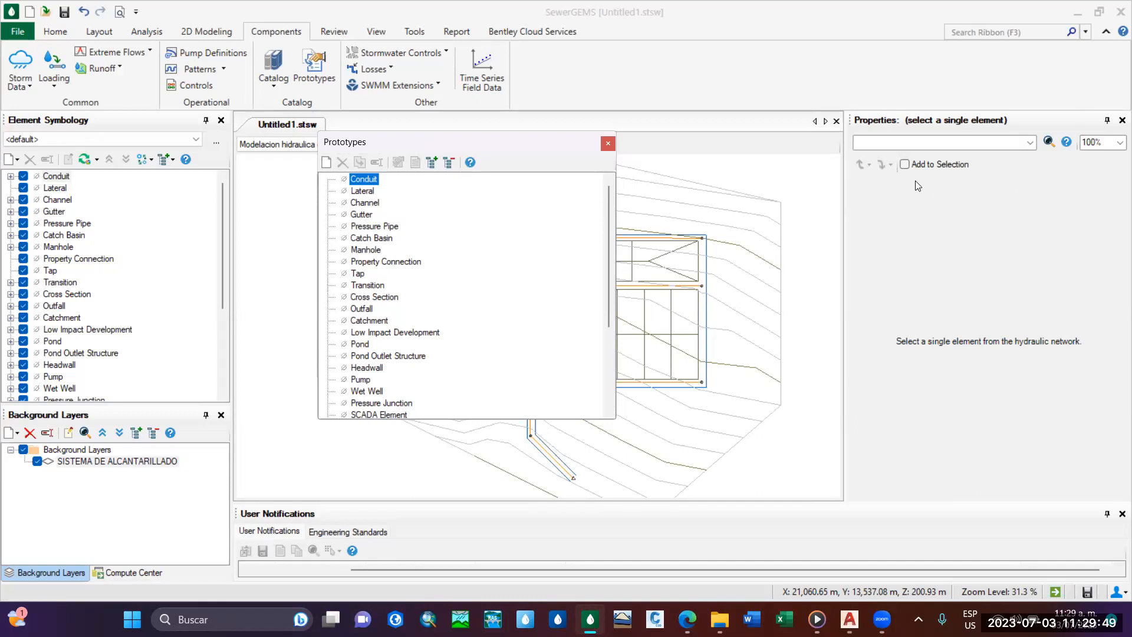
Move the Prototypes window aside and add a new prototype under the Conduit element type.
drag(598, 126, 796, 72)
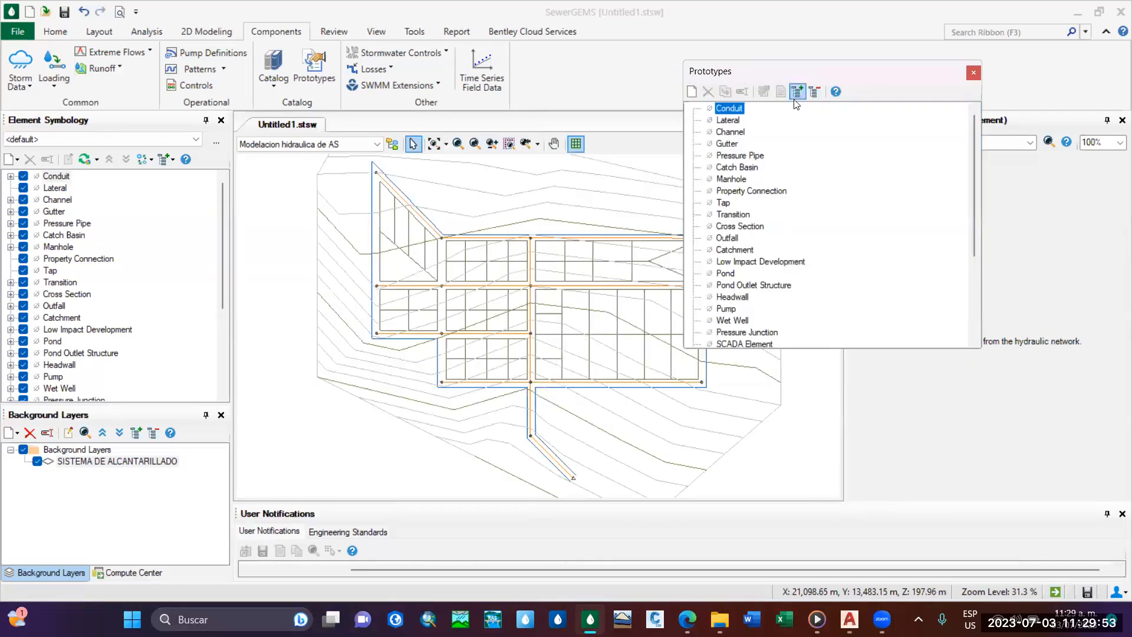
right_click(732, 109)
click(766, 118)
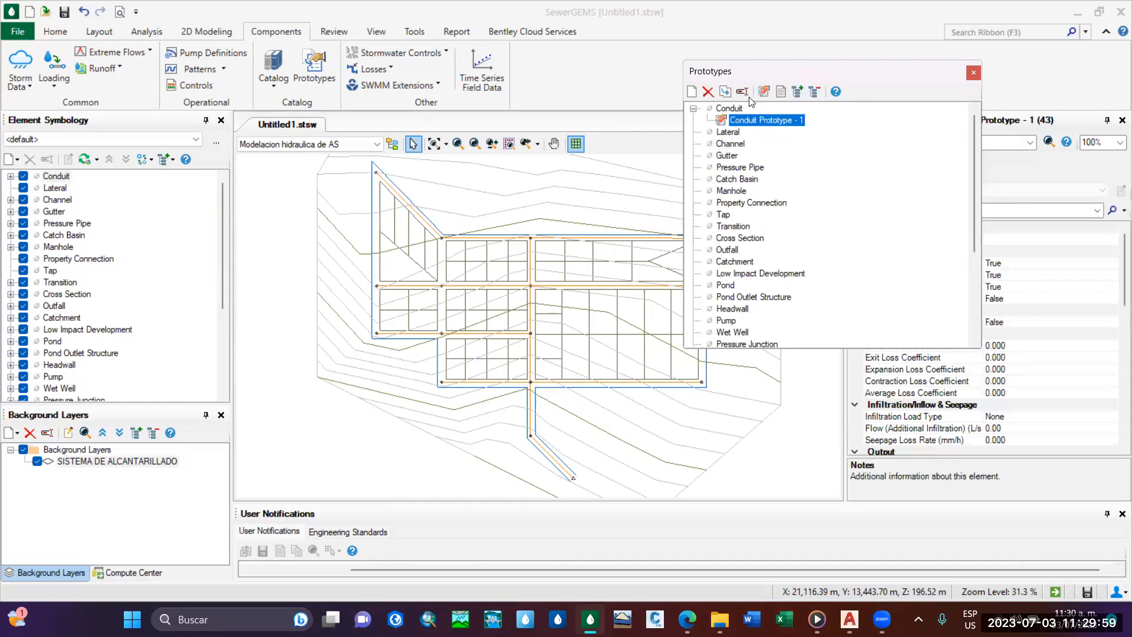
Rename the new conduit prototype as TUBERIA PVC.
click(742, 92)
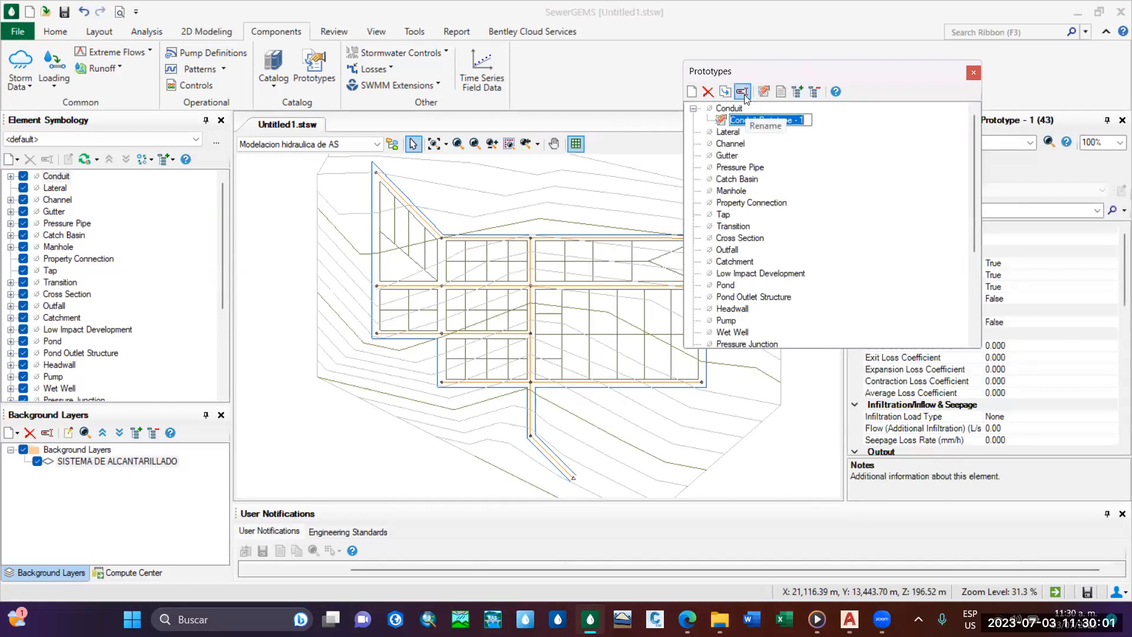
click(805, 120)
key(BackSpace)
key(BackSpace)
key(BackSpace)
key(BackSpace)
key(BackSpace)
key(BackSpace)
key(BackSpace)
key(BackSpace)
key(BackSpace)
key(BackSpace)
key(BackSpace)
key(BackSpace)
key(BackSpace)
key(BackSpace)
key(BackSpace)
key(BackSpace)
key(BackSpace)
key(BackSpace)
key(BackSpace)
key(BackSpace)
text(TUBERIA PVC )
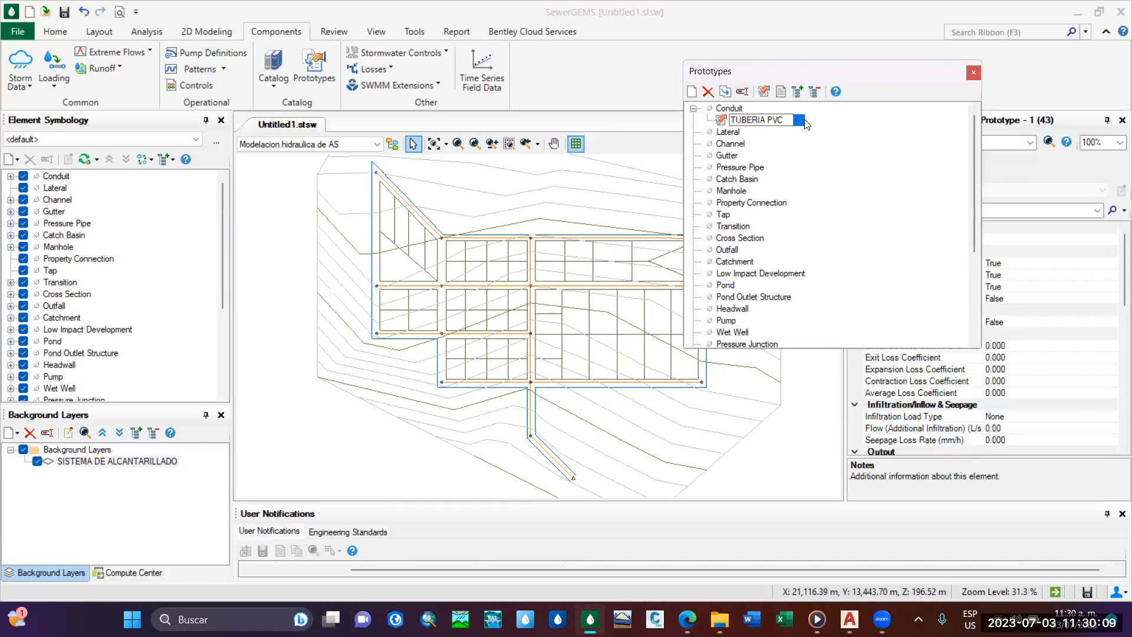
text(PAE)
key(BackSpace)
key(BackSpace)
key(BackSpace)
key(BackSpace)
key(Return)
Move the Prototypes window clear of the conduit prototype's properties and widen the Properties display for full reading.
drag(877, 73, 556, 83)
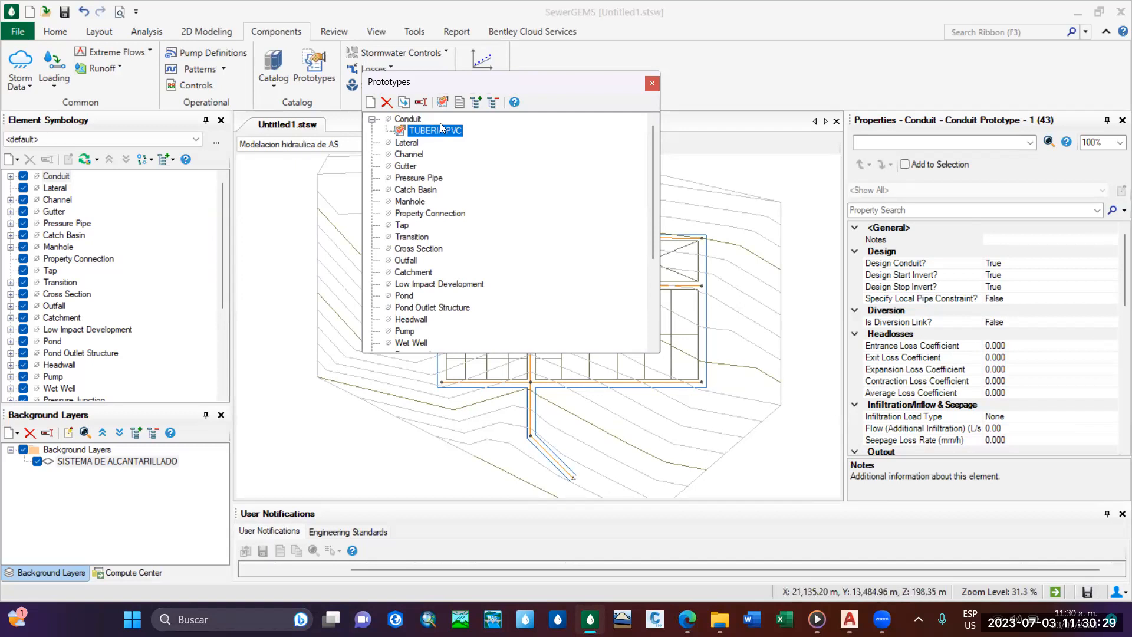
scroll(1020, 335, down, 1)
scroll(1008, 325, down, 2)
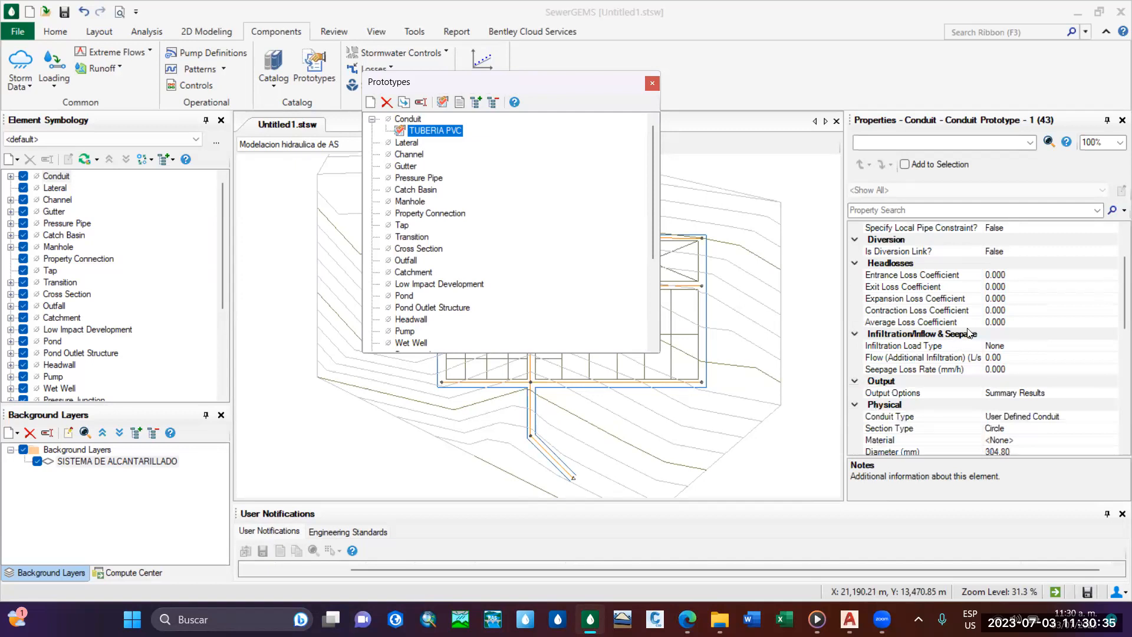
click(845, 299)
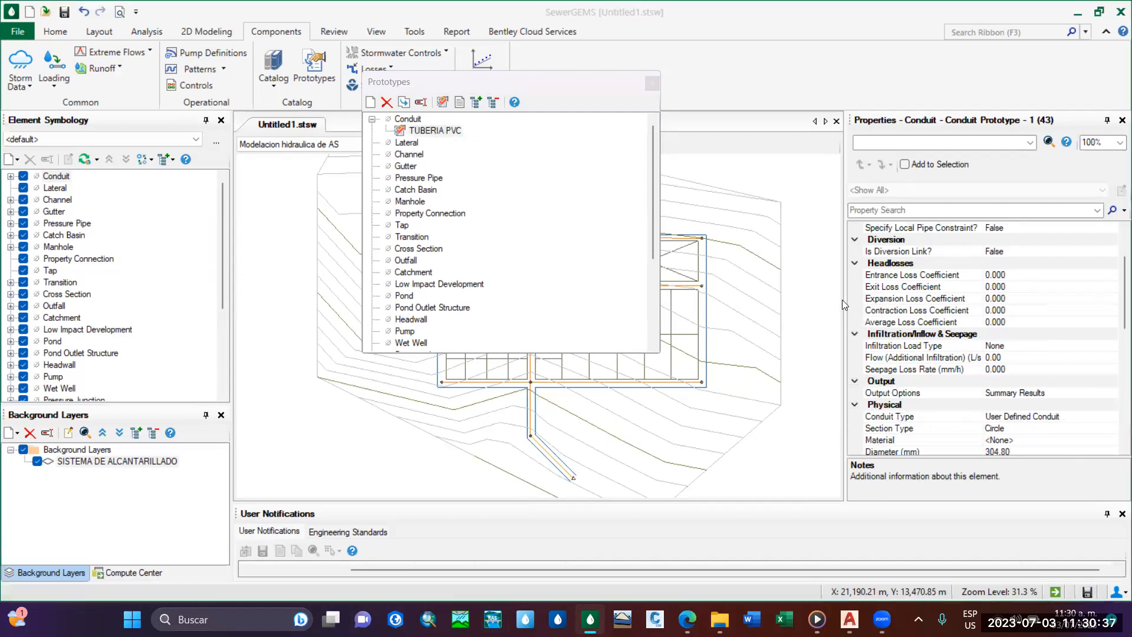
drag(844, 299, 786, 302)
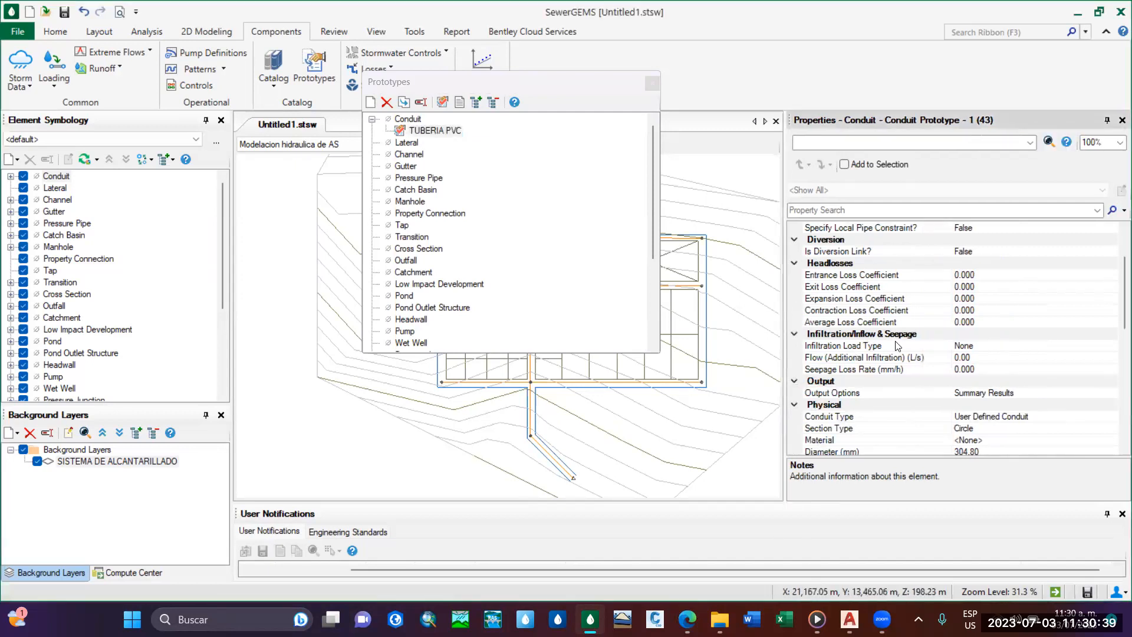
scroll(936, 293, up, 2)
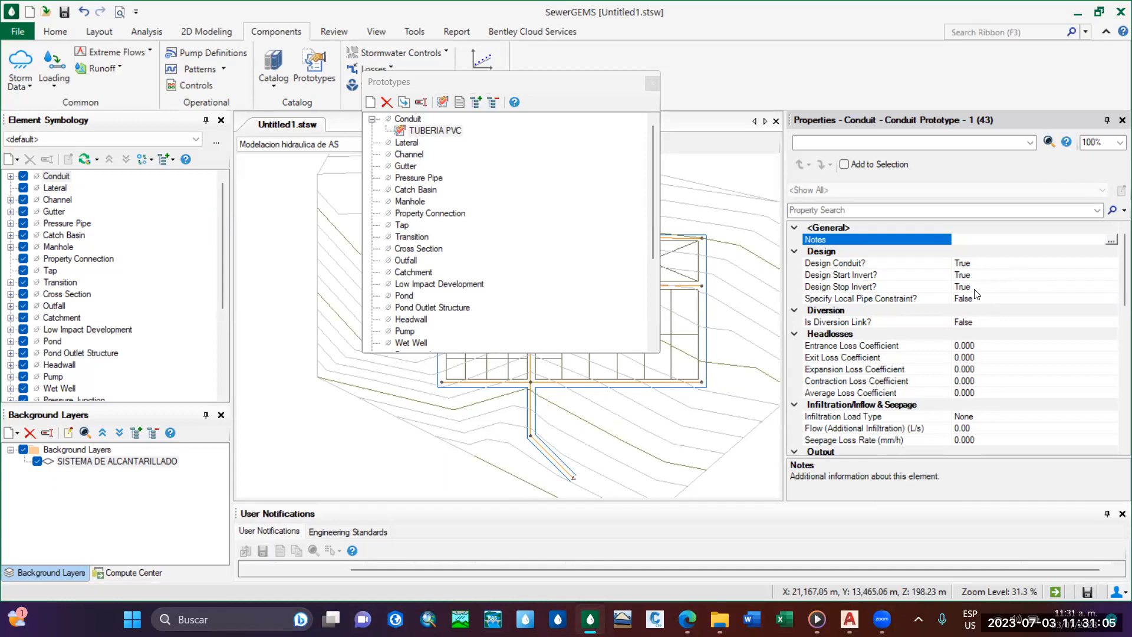
Set the TUBERIA PVC prototype's Conduit Type to Catalog Conduit in its physical properties.
scroll(1116, 277, down, 1)
scroll(1116, 277, down, 2)
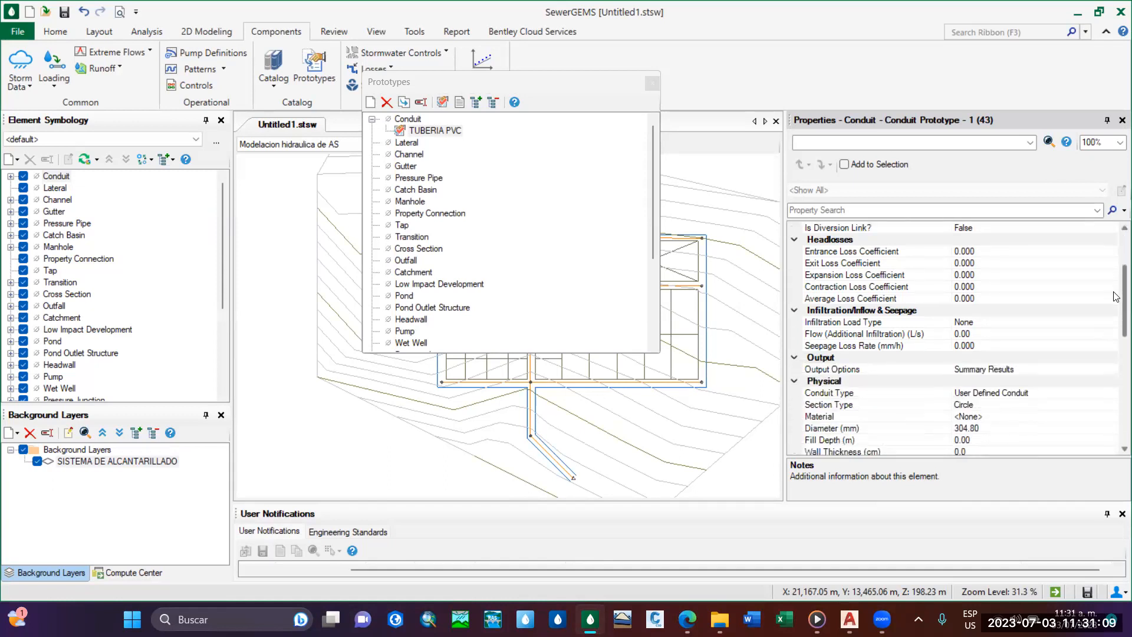
scroll(1116, 296, down, 2)
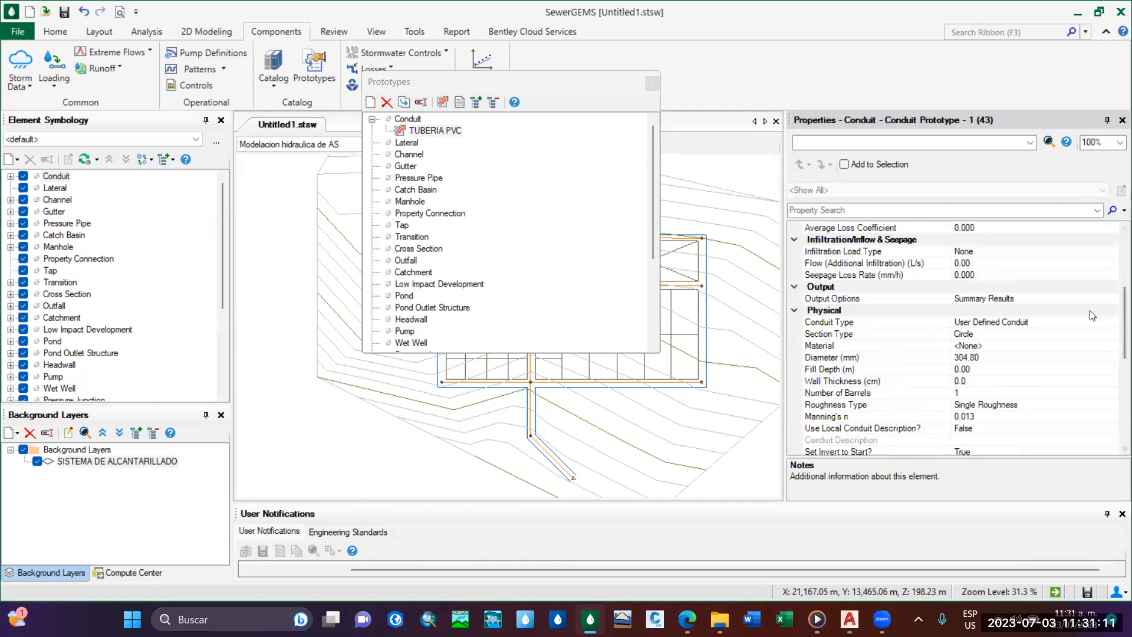
scroll(1116, 306, down, 2)
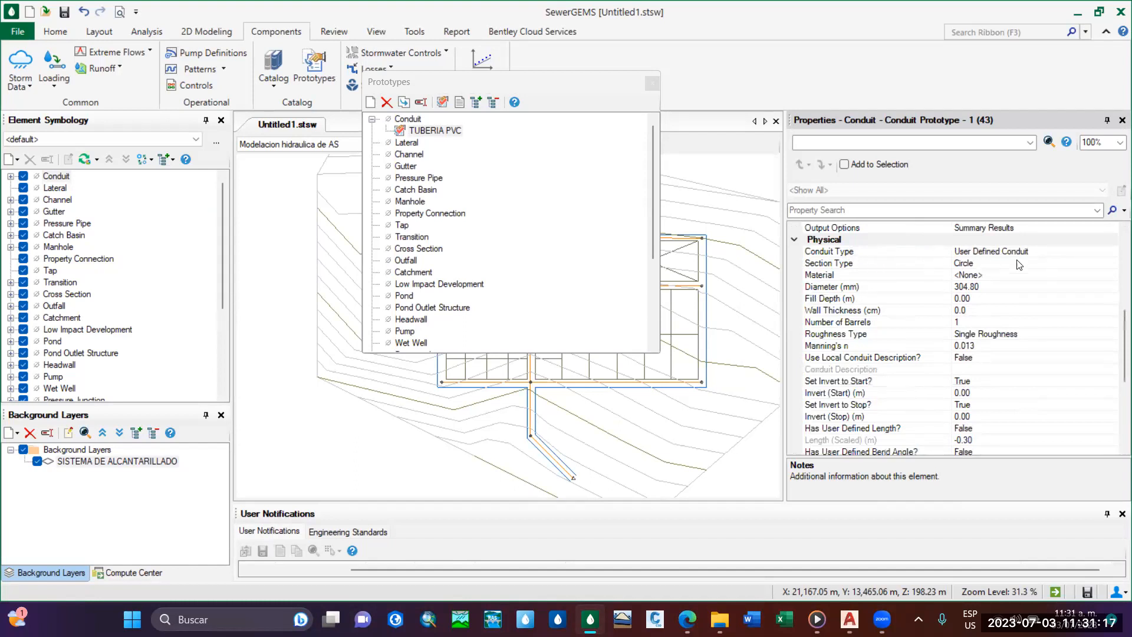
click(985, 253)
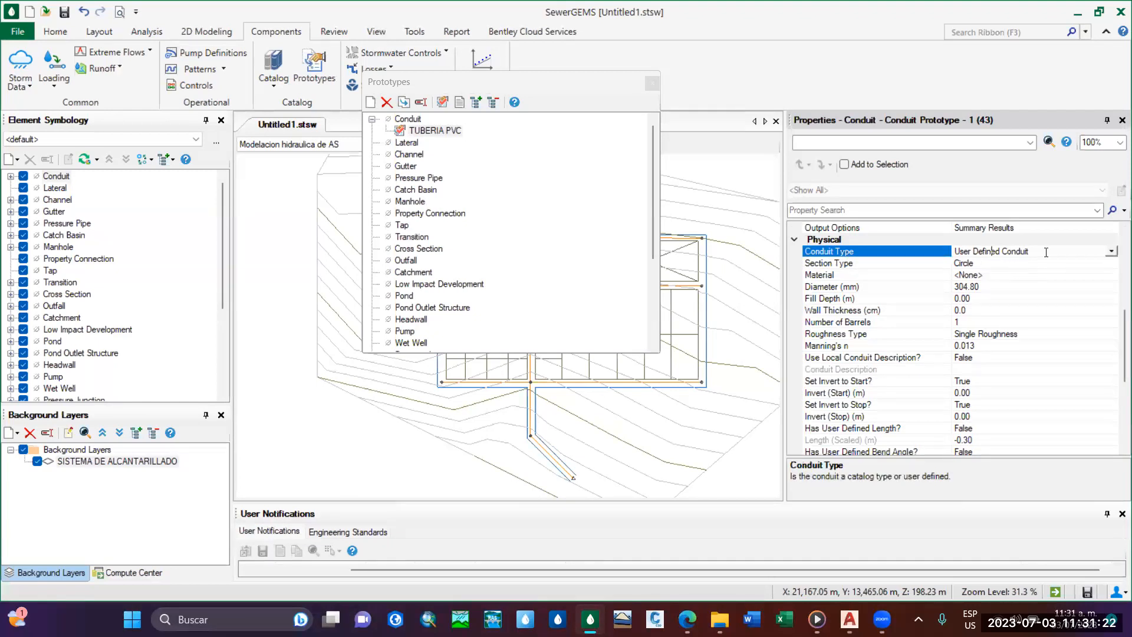
click(1112, 252)
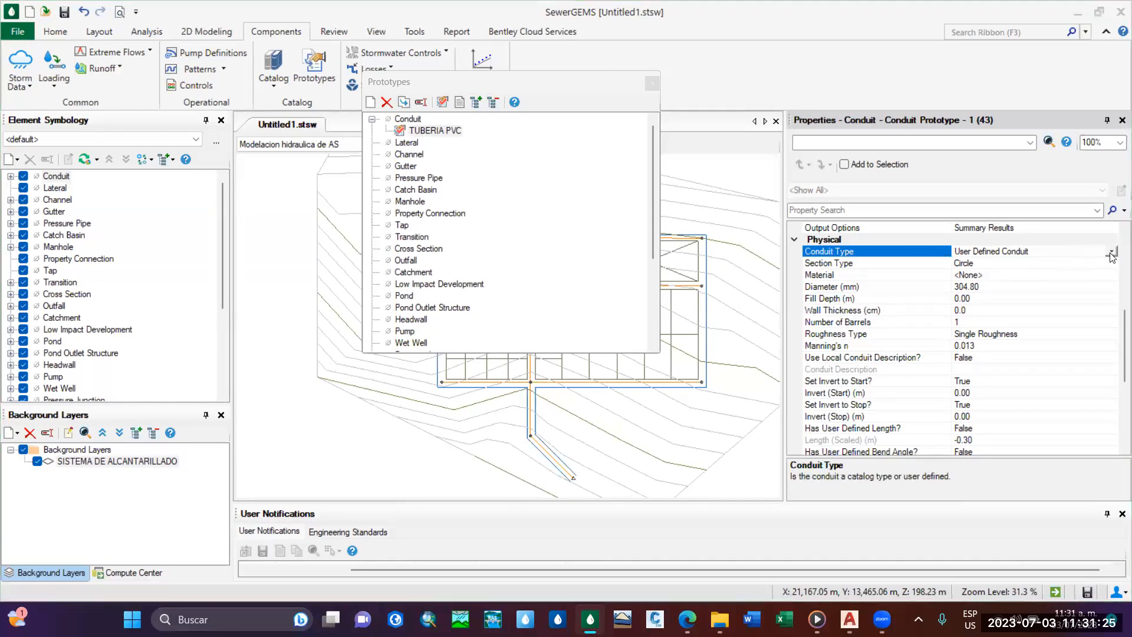
click(1112, 253)
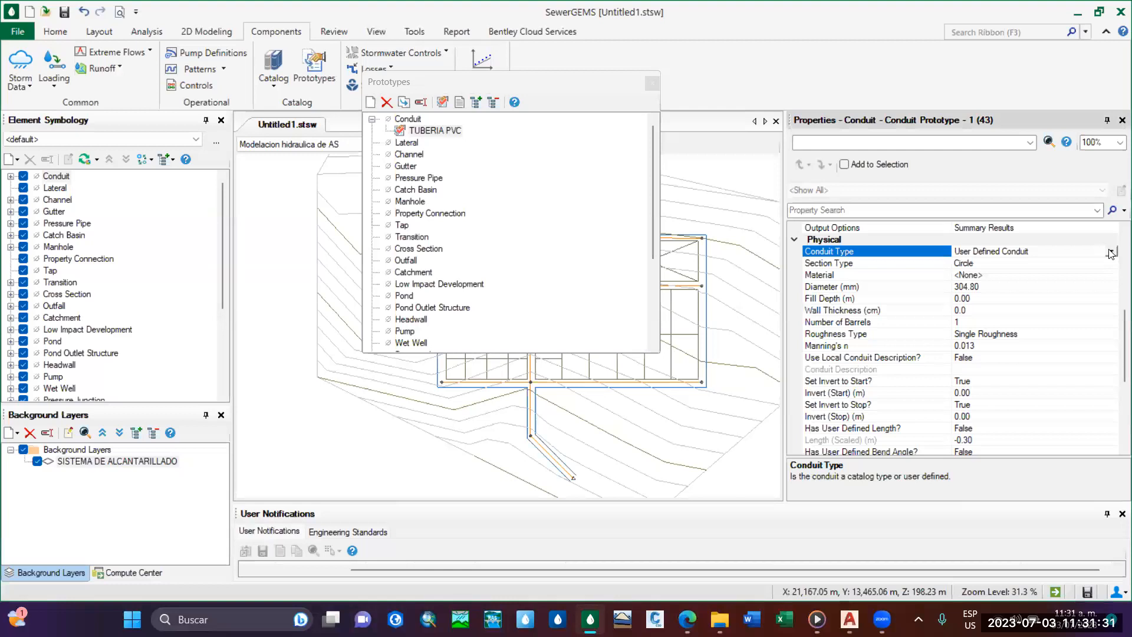
click(1112, 252)
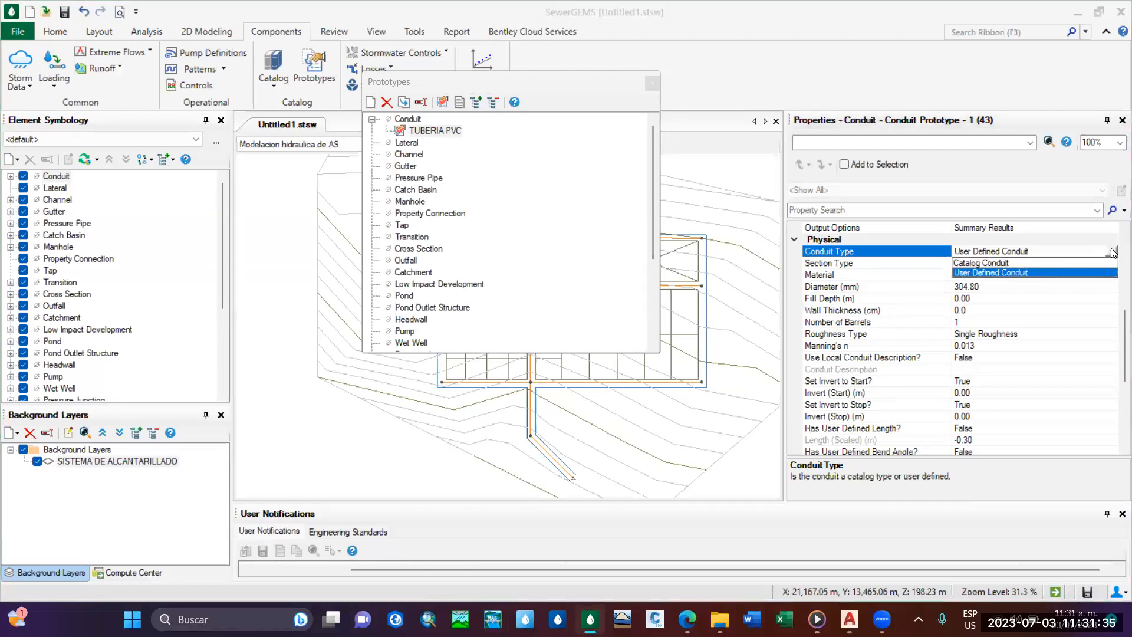
click(1111, 252)
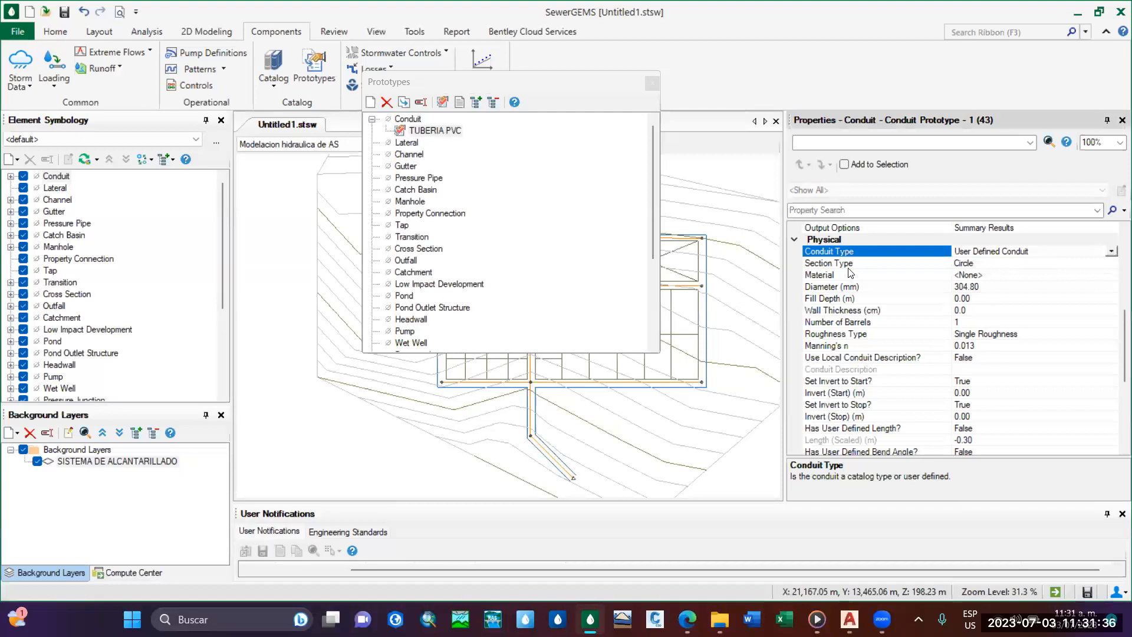
click(1111, 252)
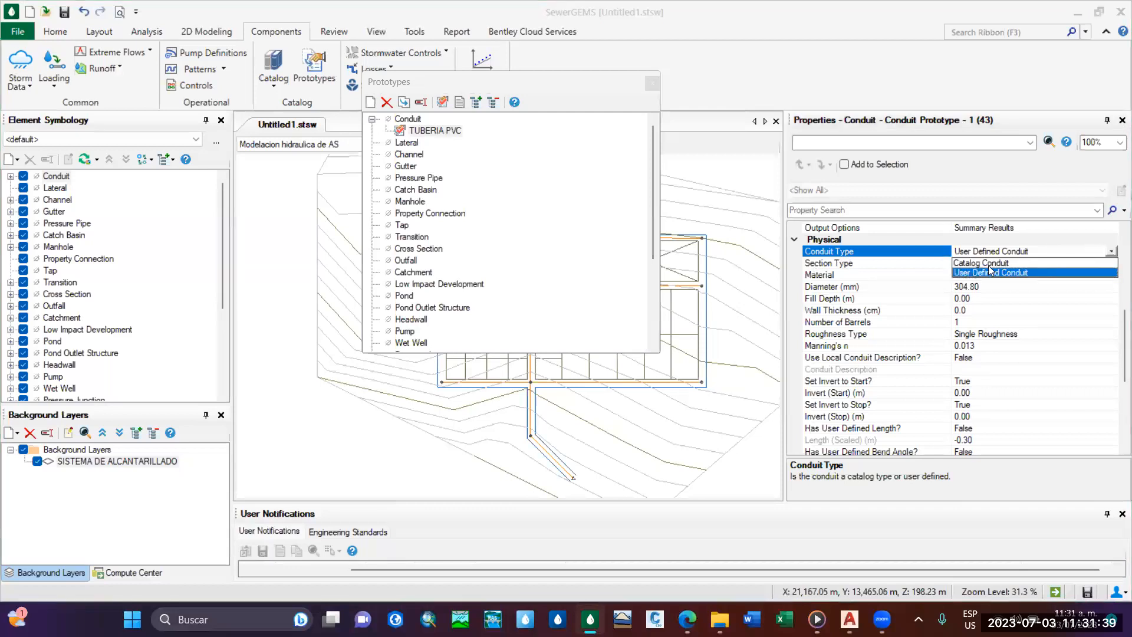
click(990, 264)
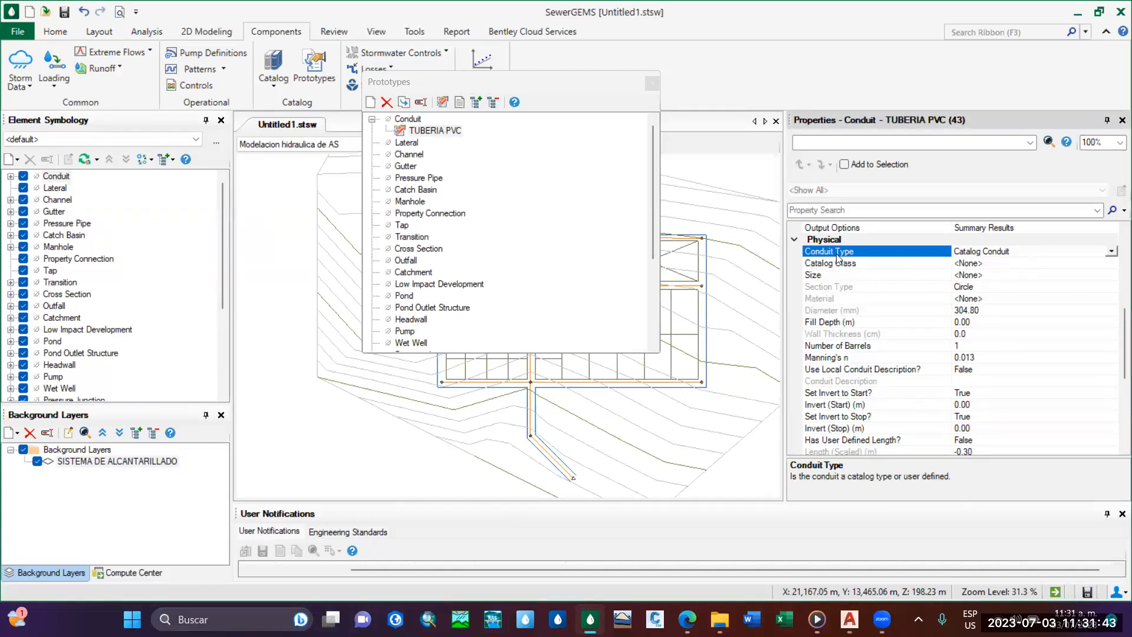
Assign the Circle - PVC catalog class and the 150 mm size to the TUBERIA PVC prototype.
click(1036, 263)
click(1112, 264)
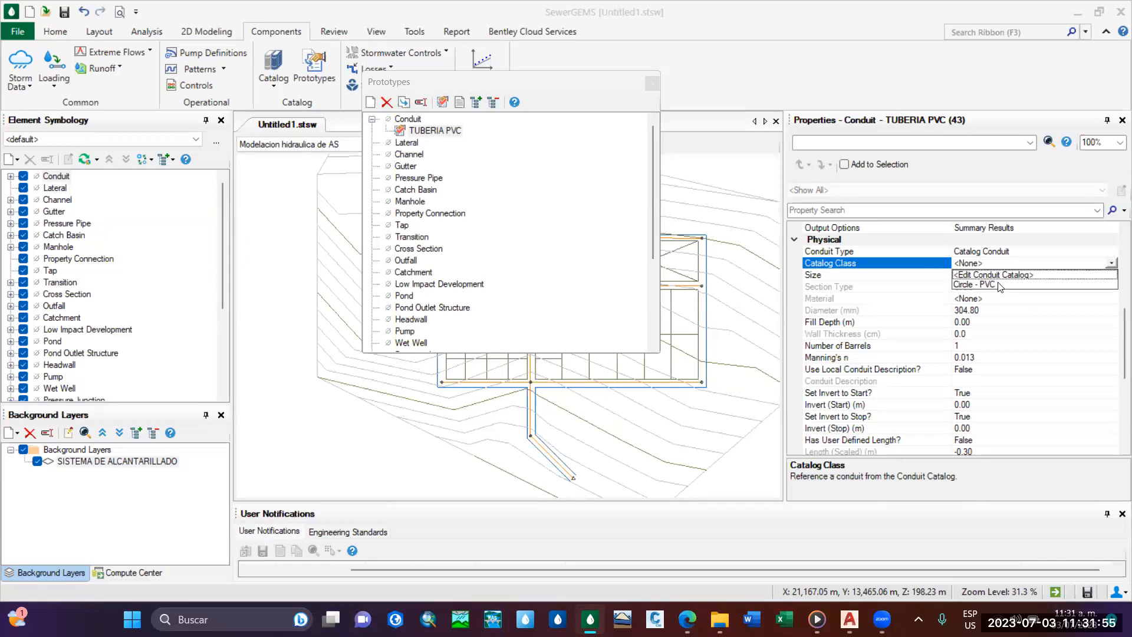
click(1001, 288)
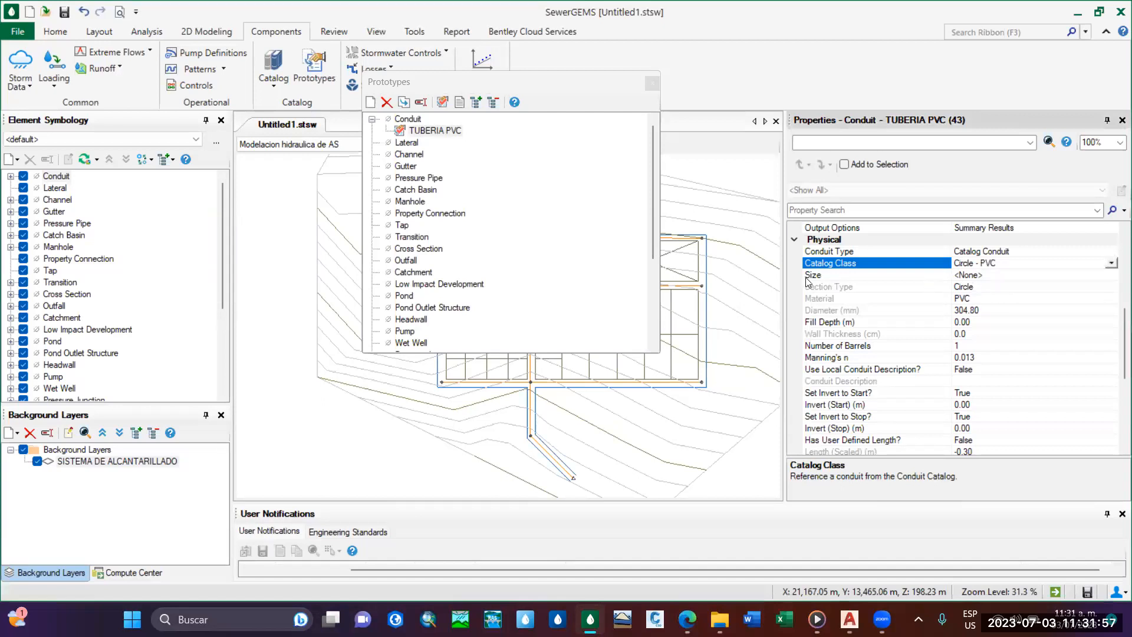
click(990, 275)
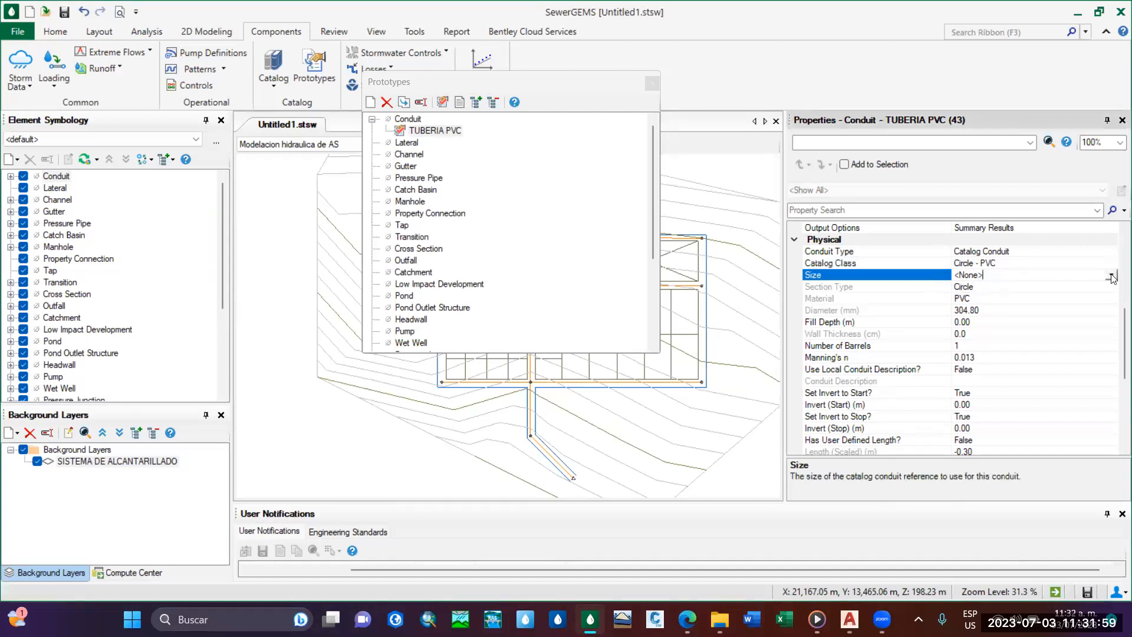
click(1112, 274)
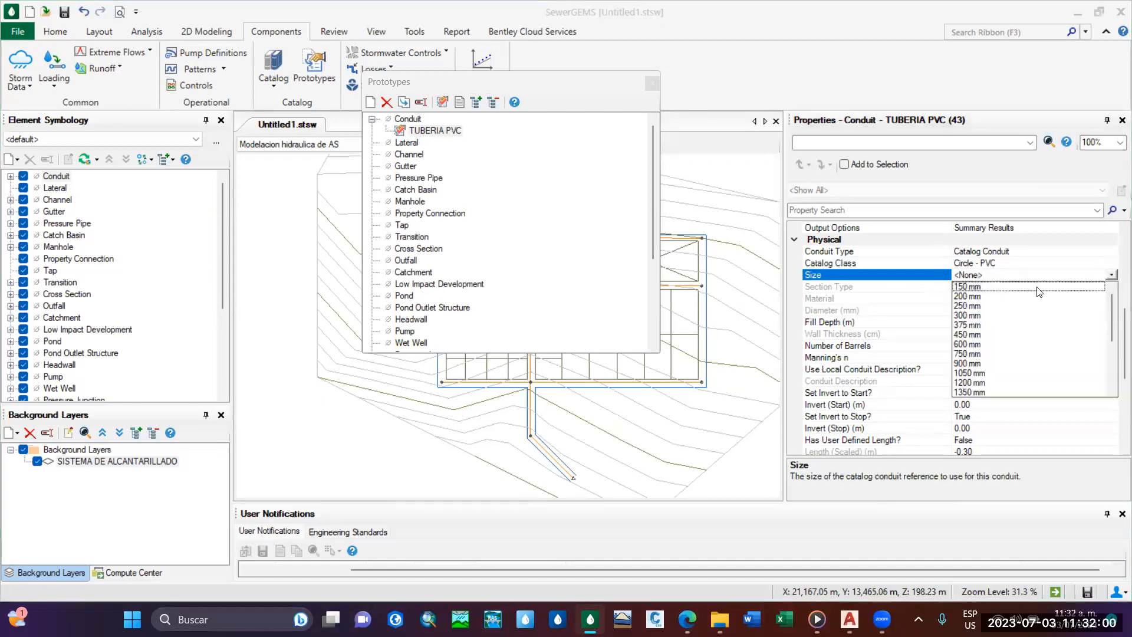
click(970, 287)
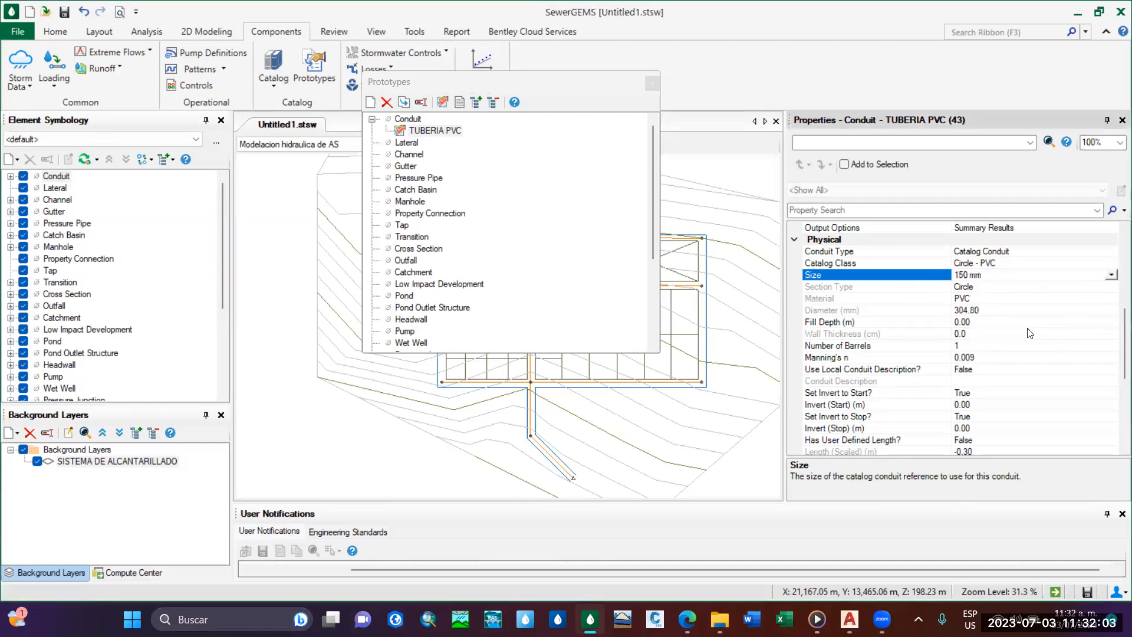
Review the TUBERIA PVC prototype's diameter, Manning's n, invert, user-defined length and design properties.
scroll(954, 302, down, 1)
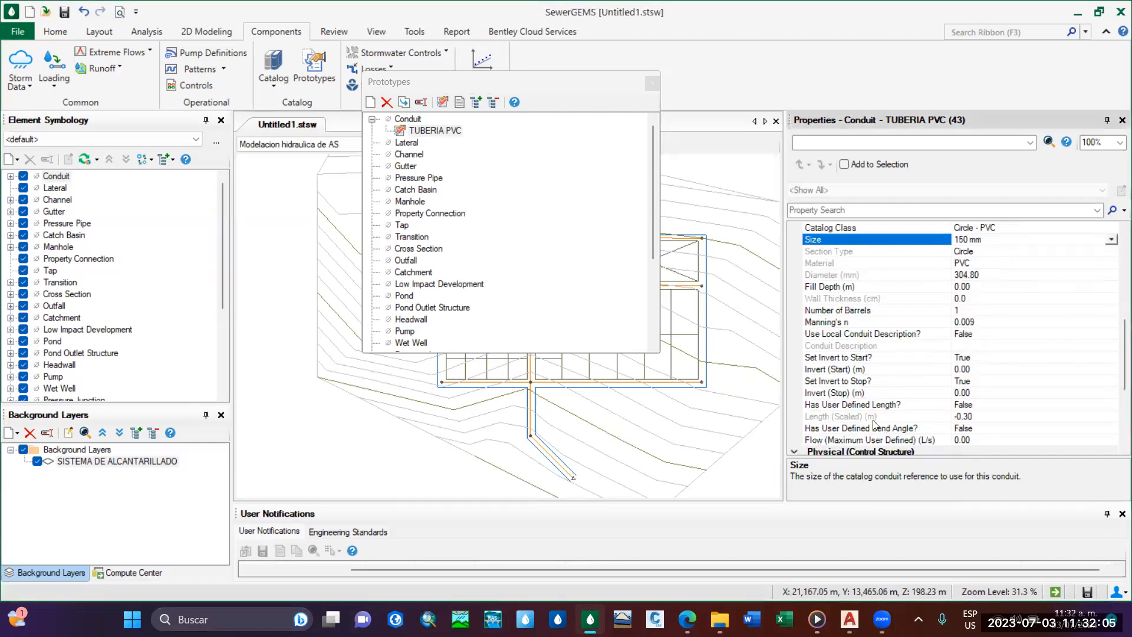
scroll(996, 353, up, 4)
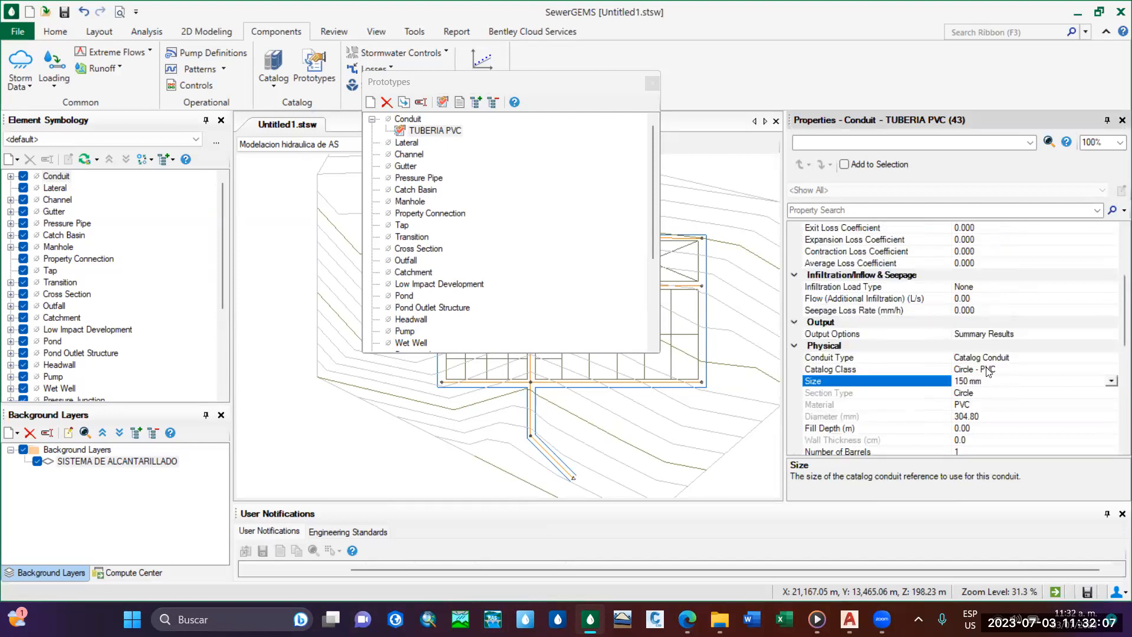
scroll(978, 363, down, 2)
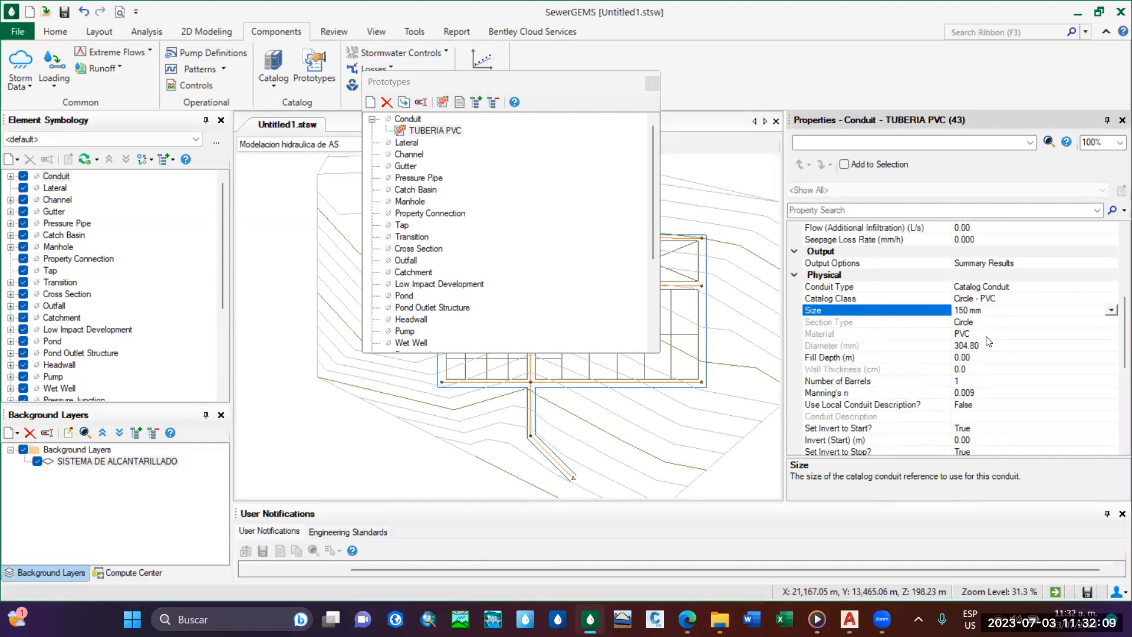
click(1000, 346)
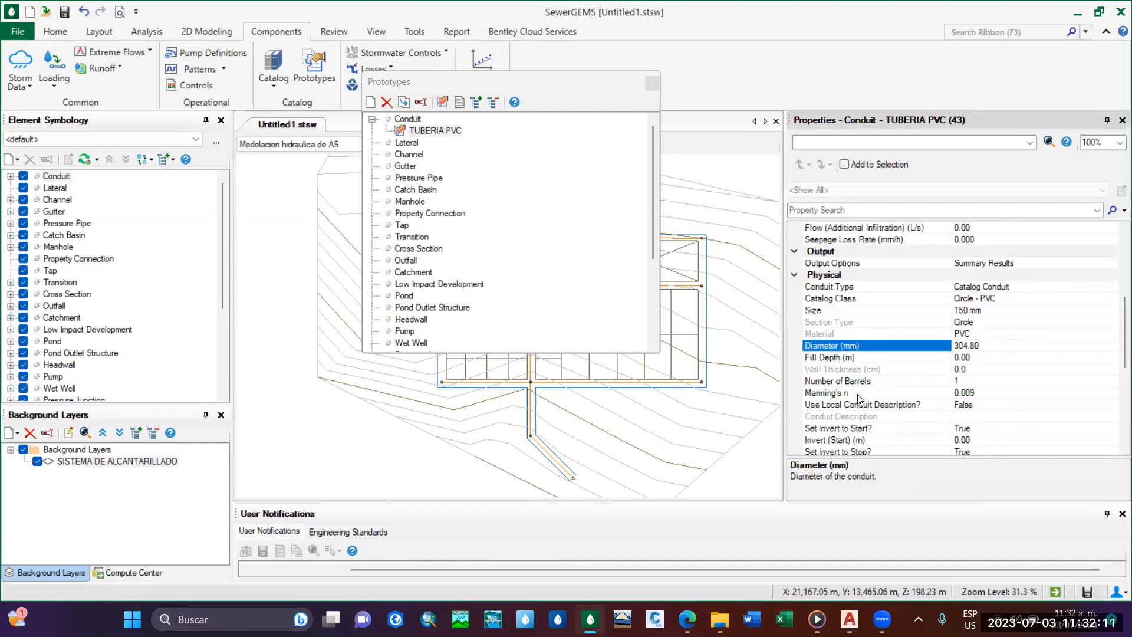
click(1000, 393)
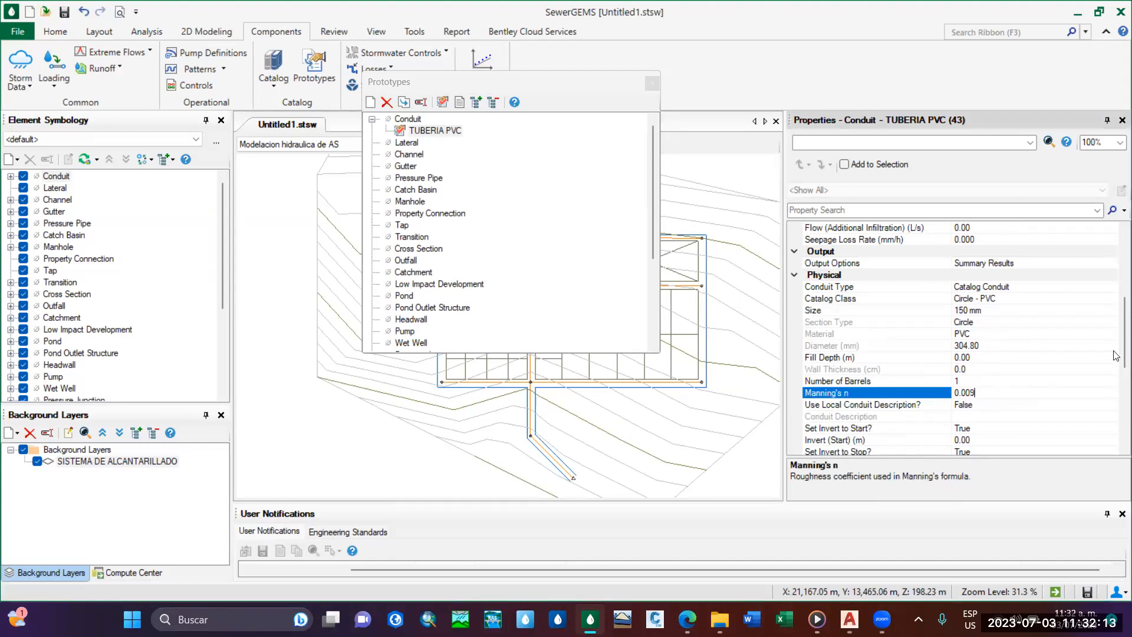
scroll(1116, 370, down, 5)
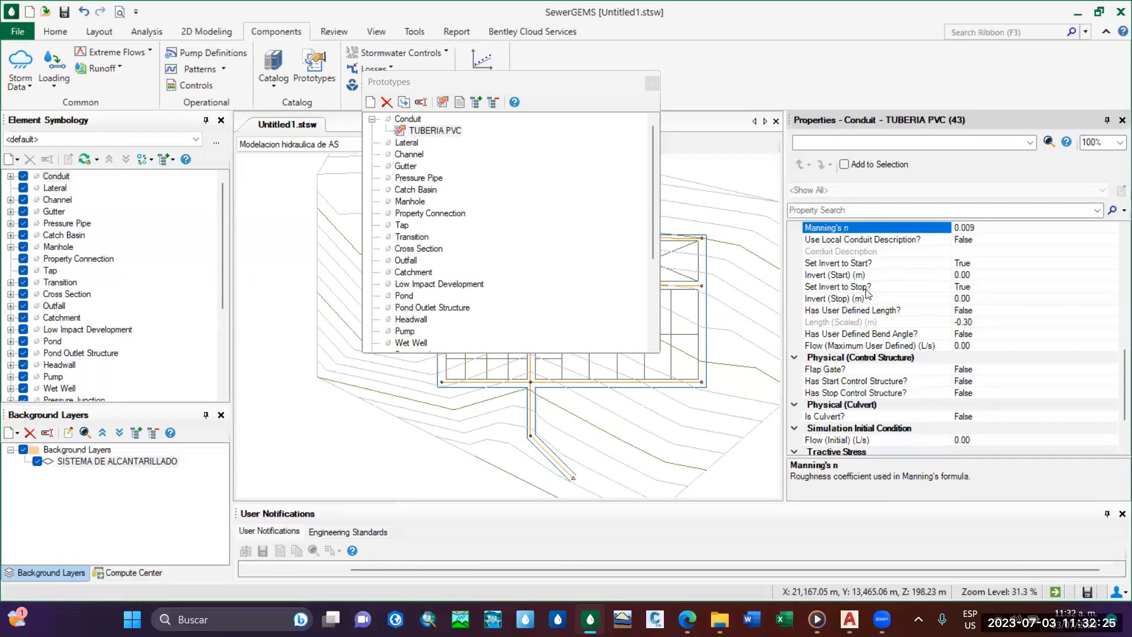
click(880, 312)
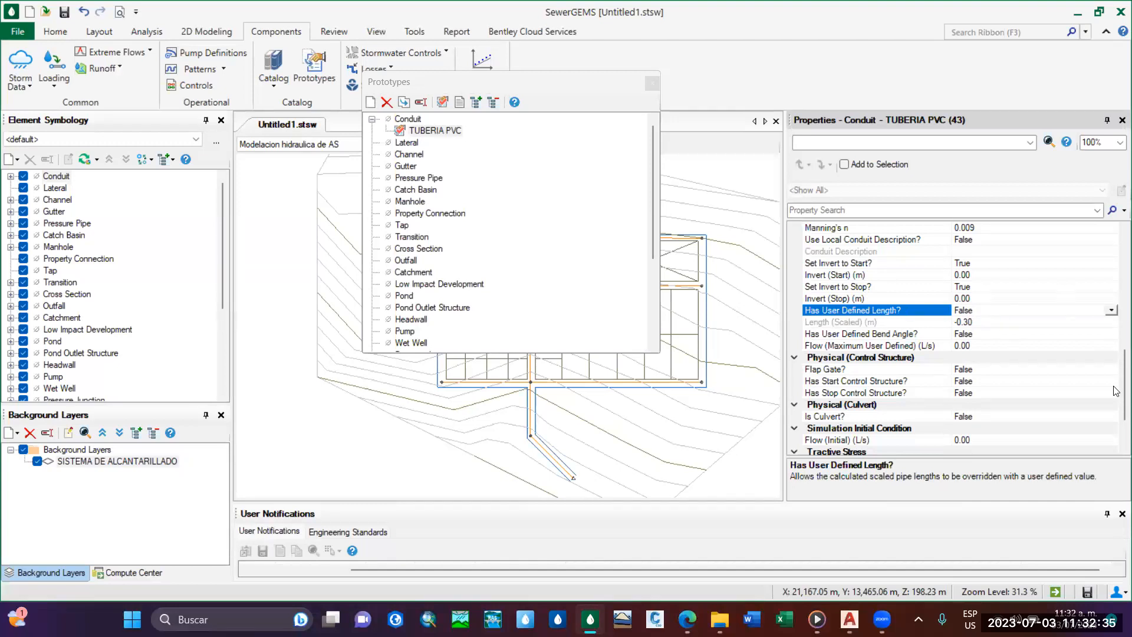
scroll(1116, 342, up, 5)
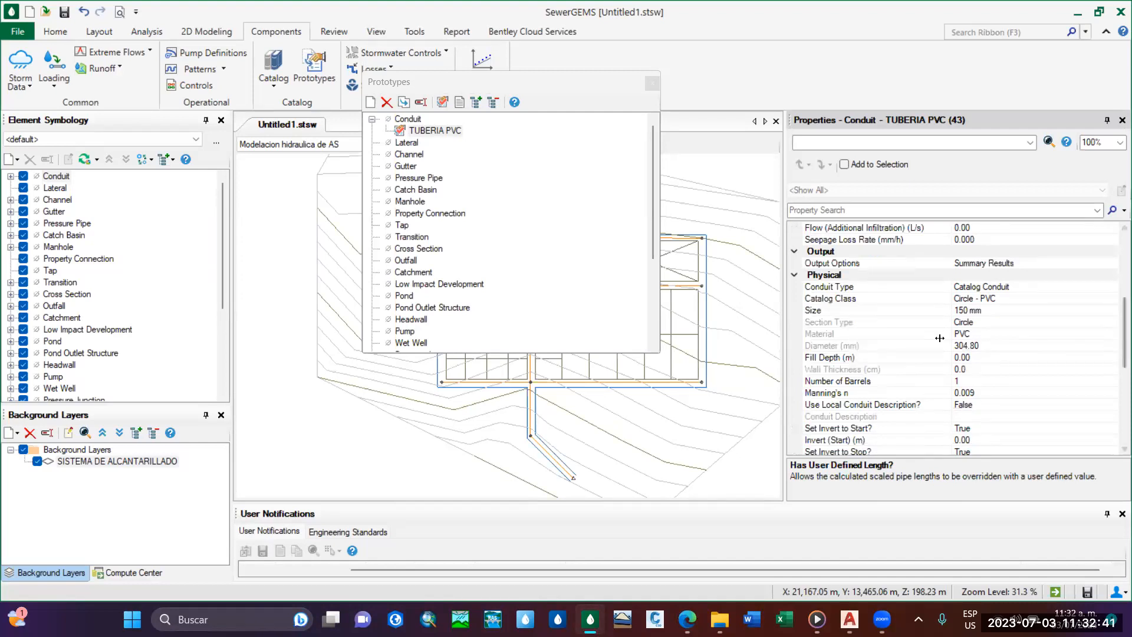
click(982, 393)
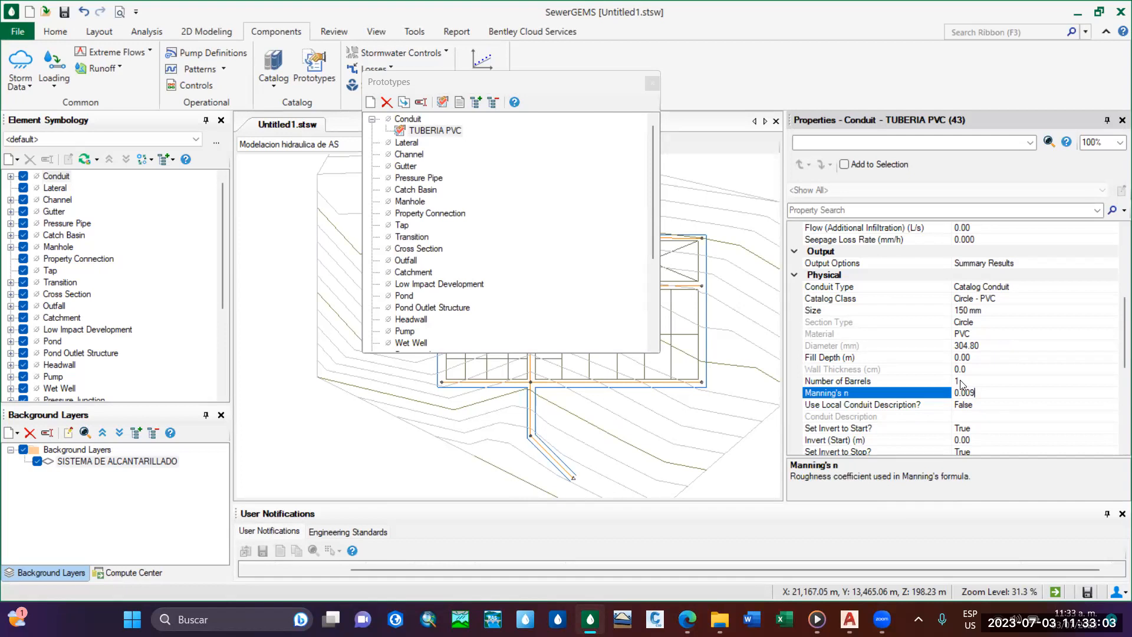
drag(1123, 332, 1115, 236)
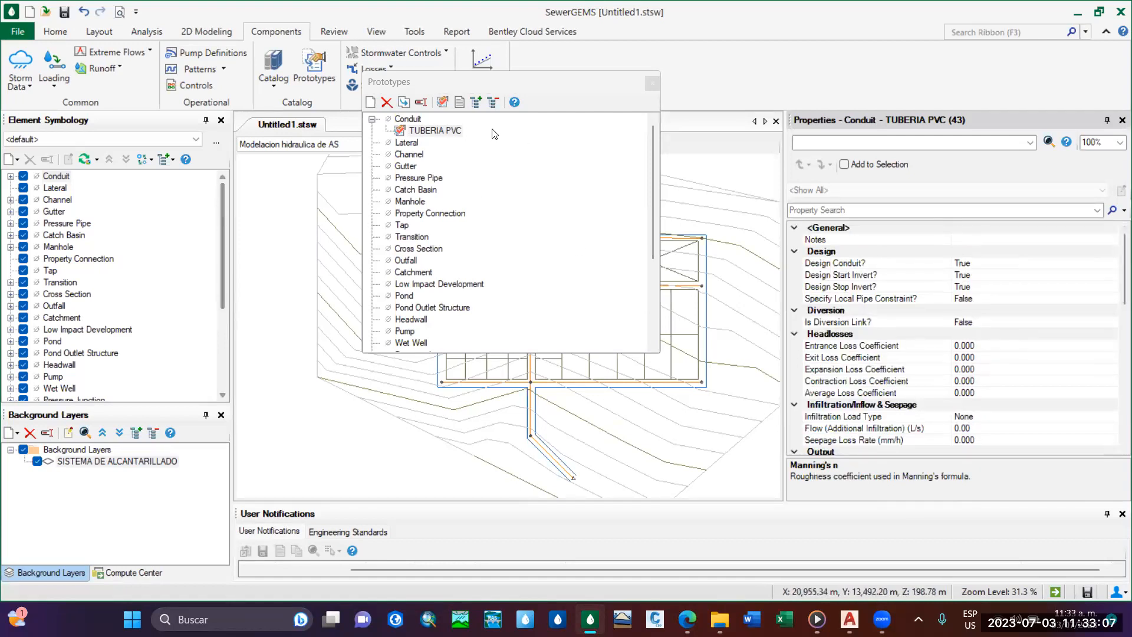
click(435, 130)
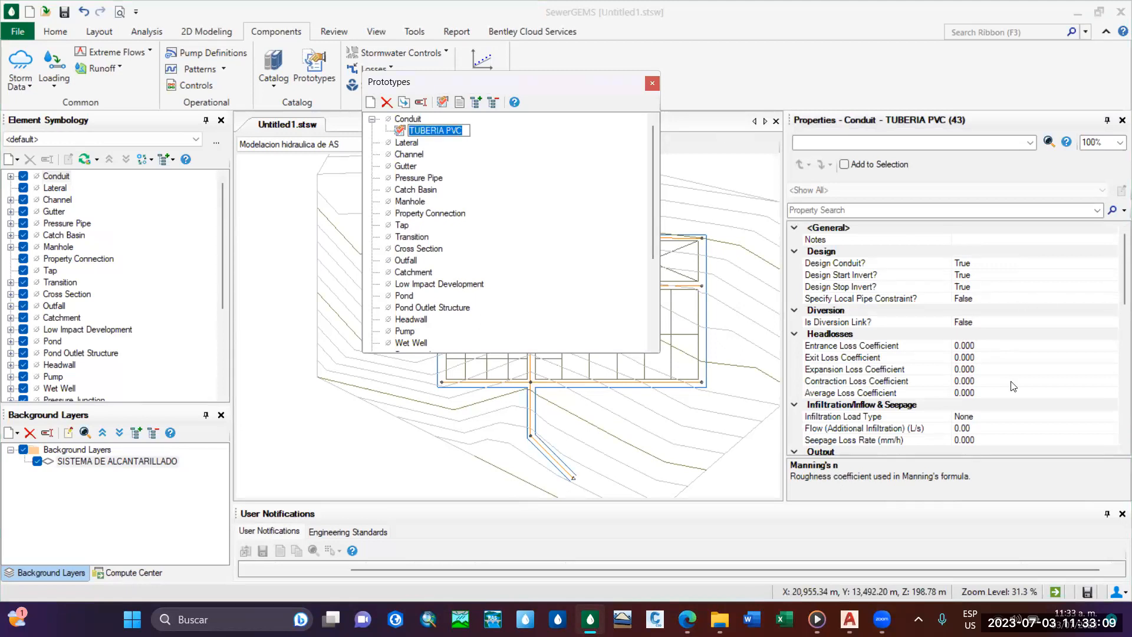
Set the TUBERIA PVC prototype's Infiltration Load Type to Pipe Rise-Length and its Infiltration Loading Unit to m-km.
scroll(1012, 386, down, 3)
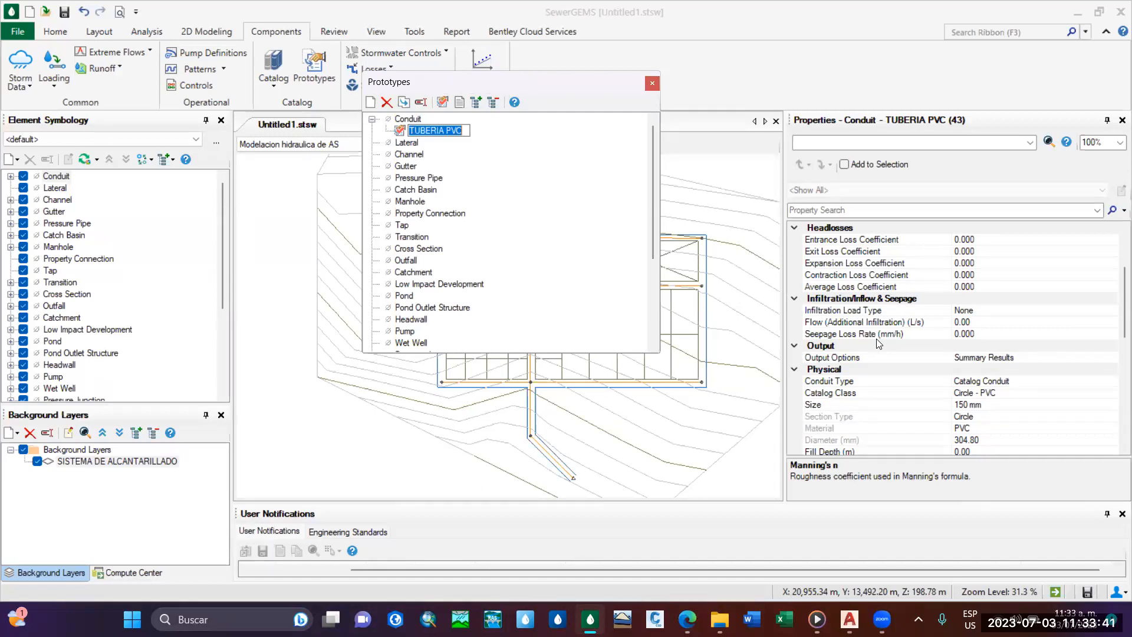
click(1027, 309)
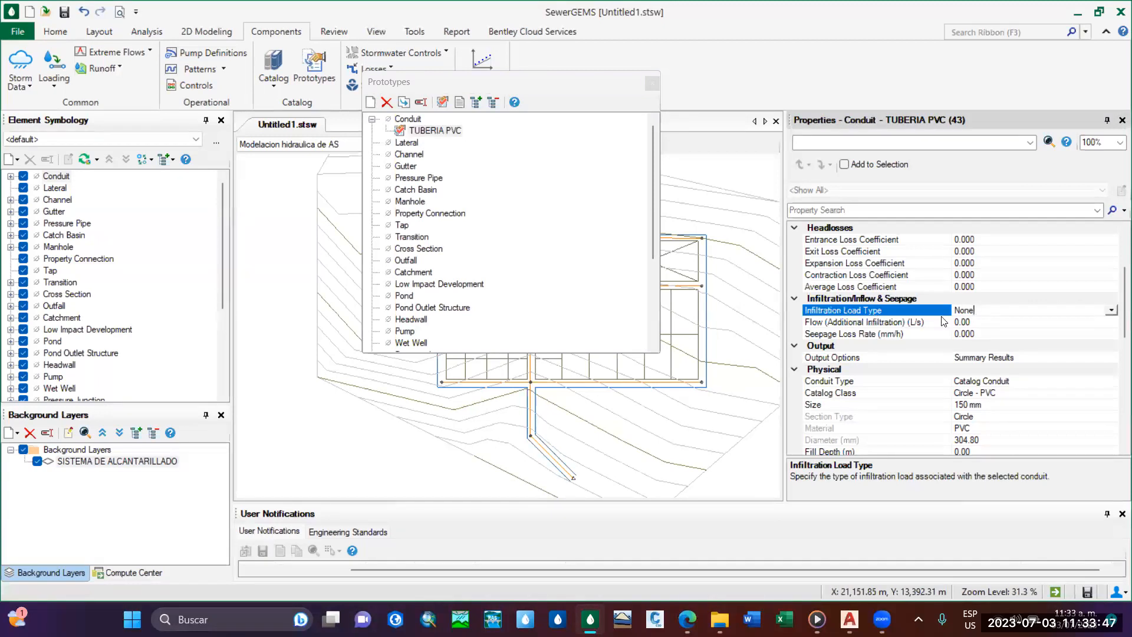
click(1112, 310)
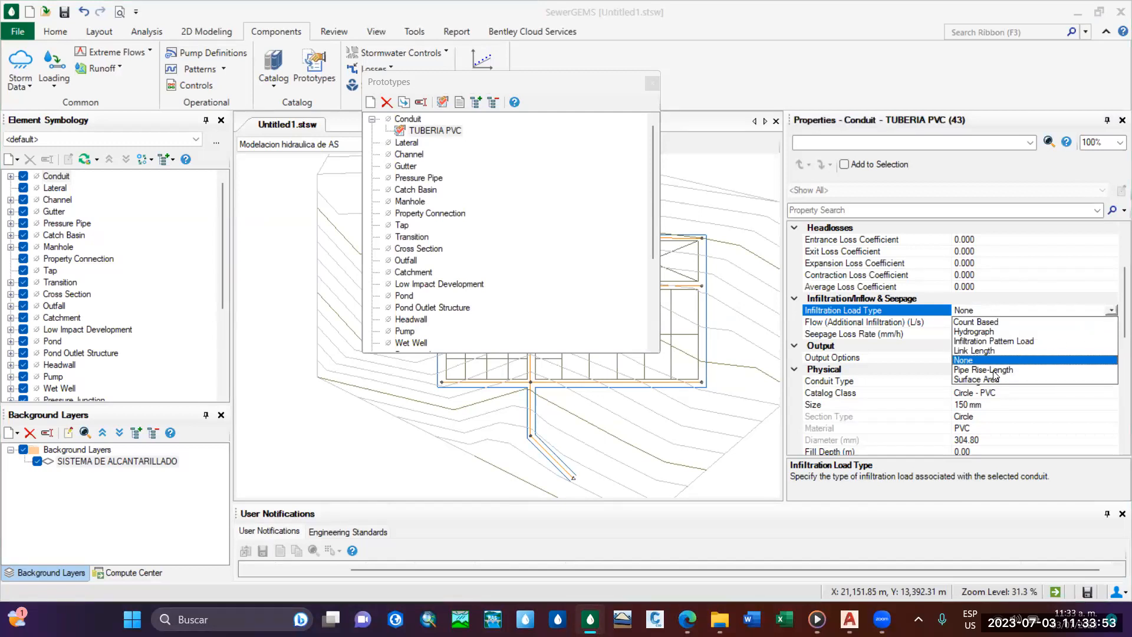
click(993, 371)
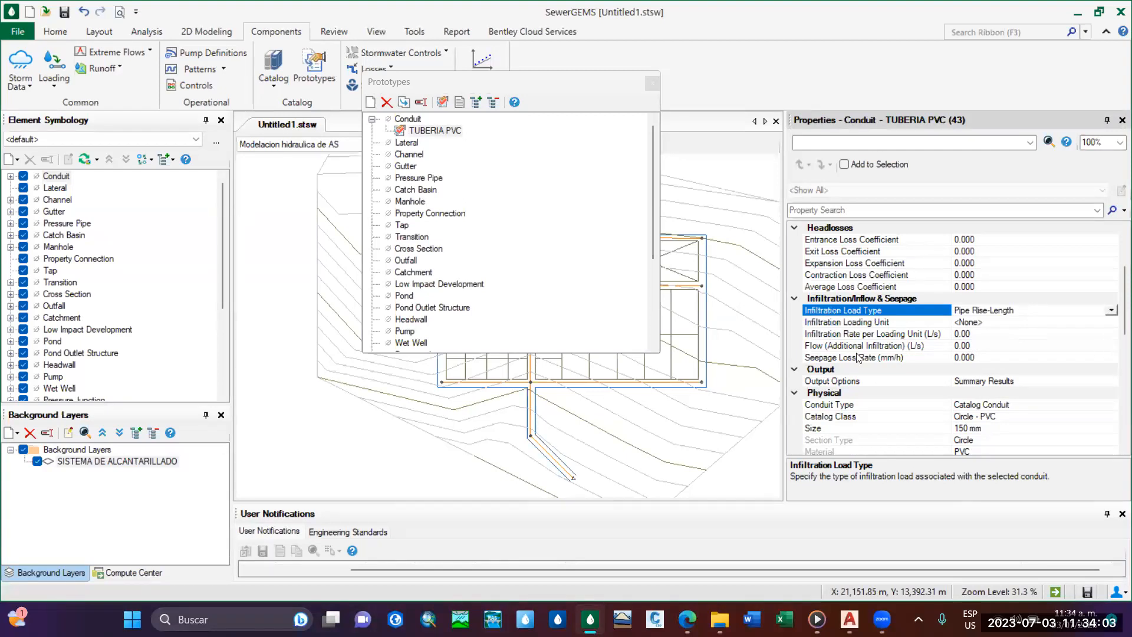
click(887, 322)
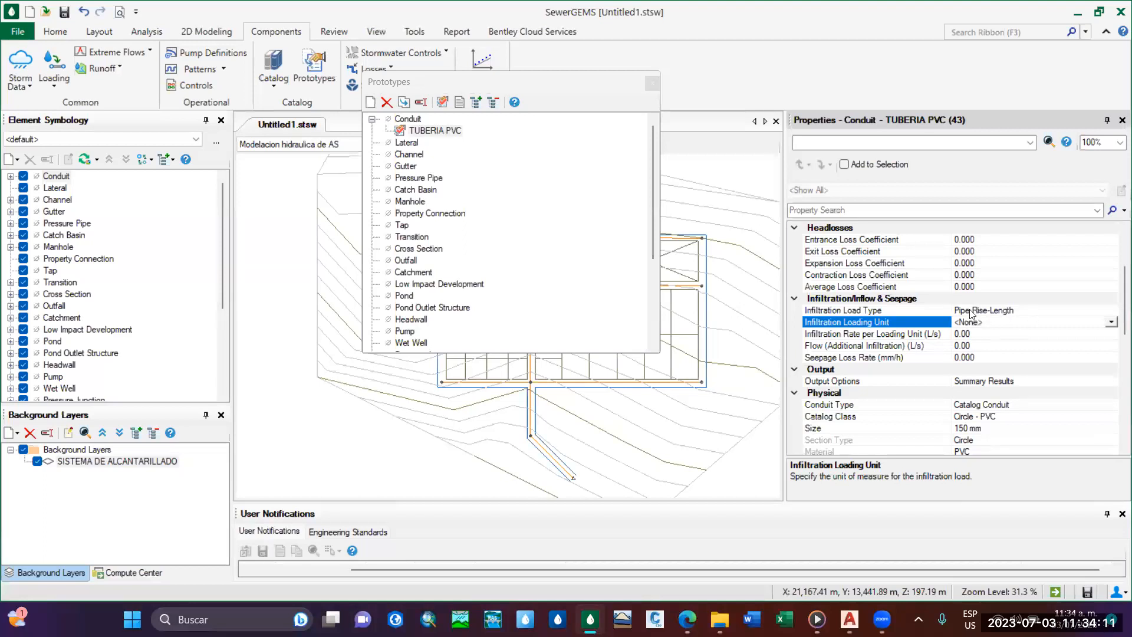
click(1112, 323)
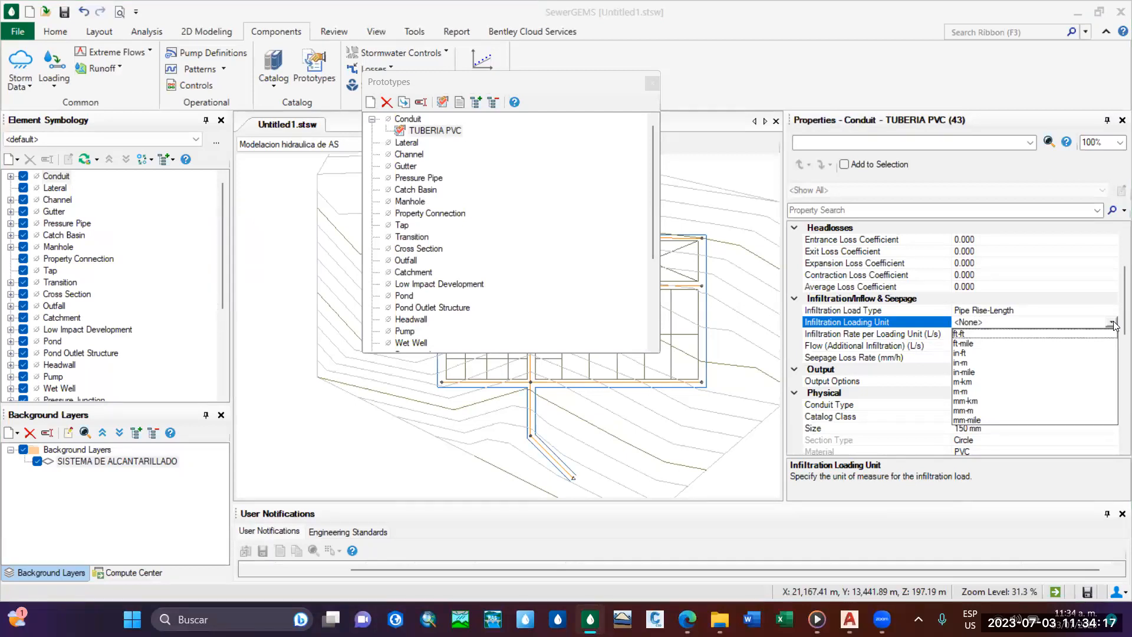
click(967, 382)
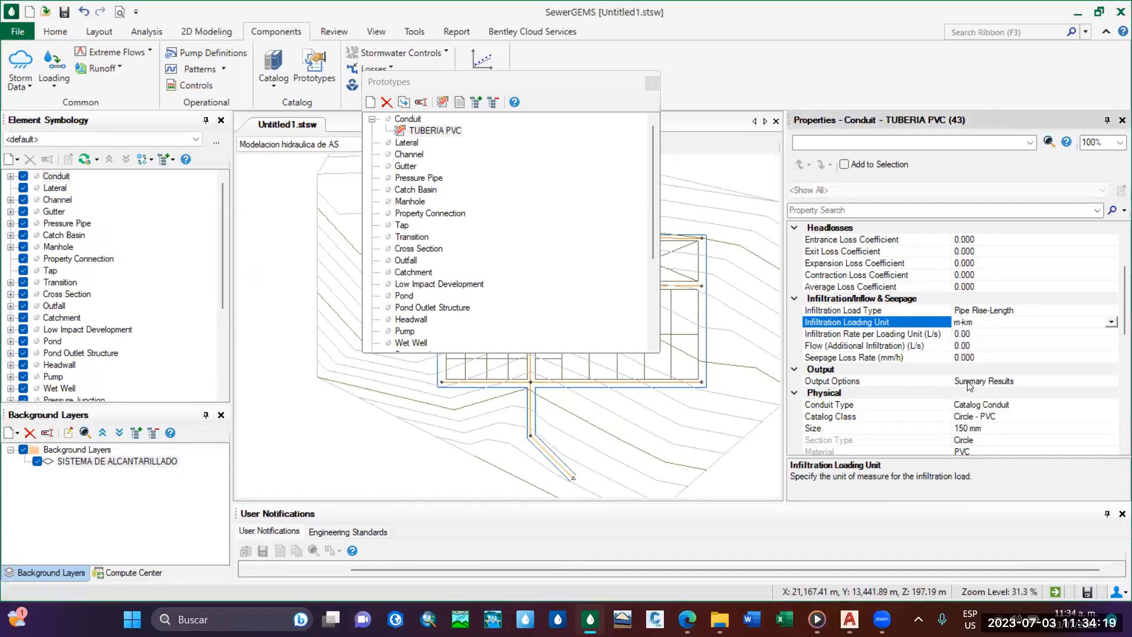
Set the TUBERIA PVC prototype's Infiltration Rate per Loading Unit to 0.22 L/s.
click(976, 333)
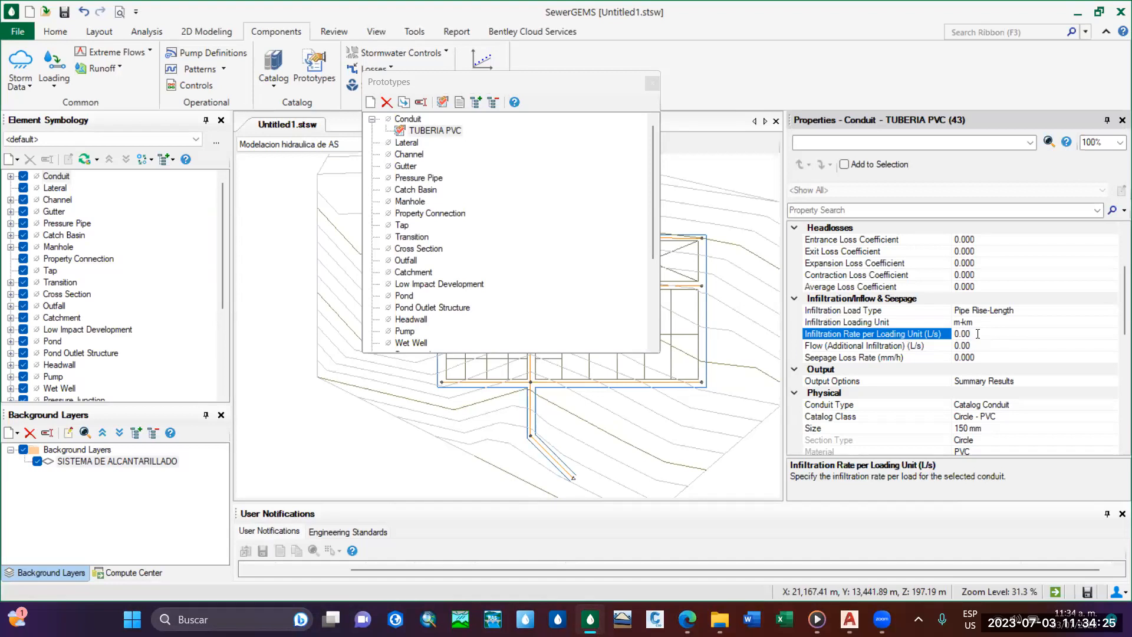
click(985, 324)
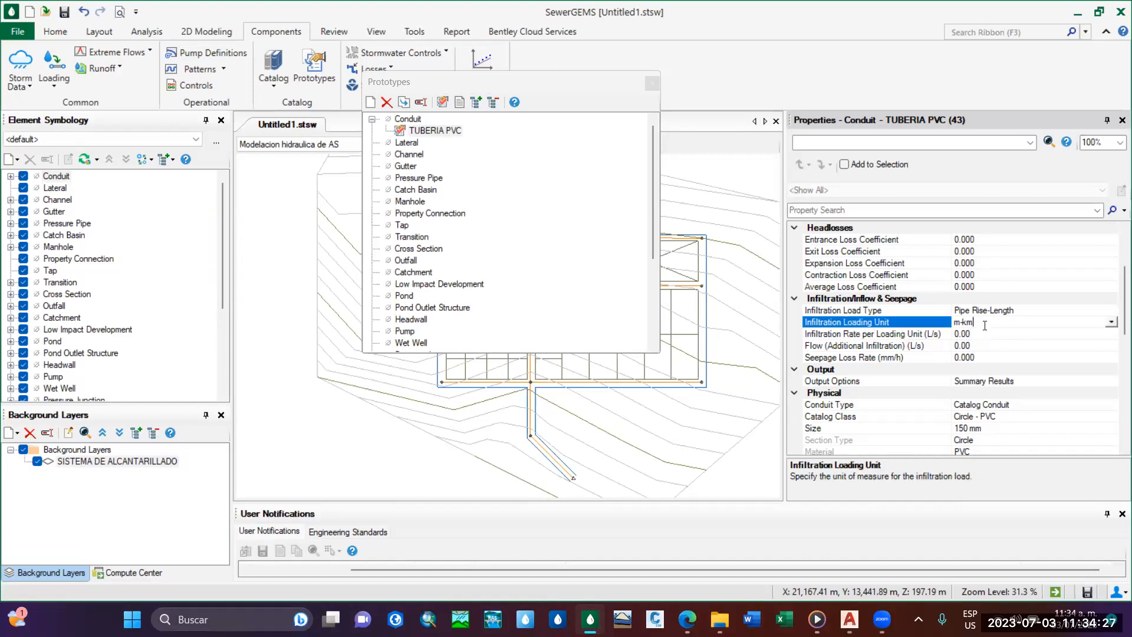
click(988, 334)
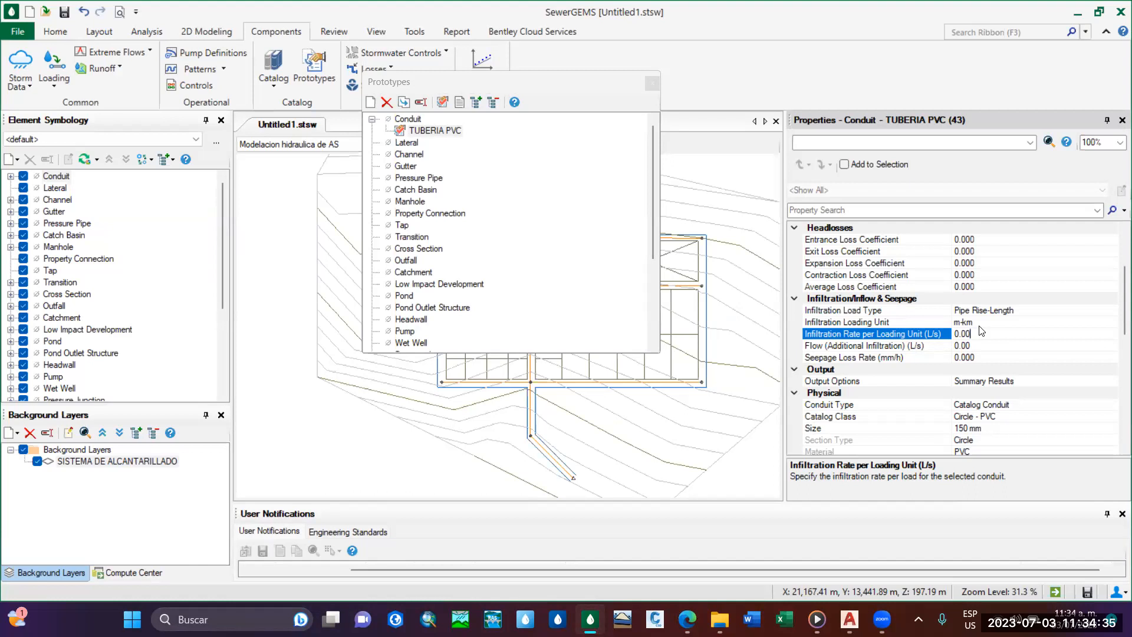
click(995, 321)
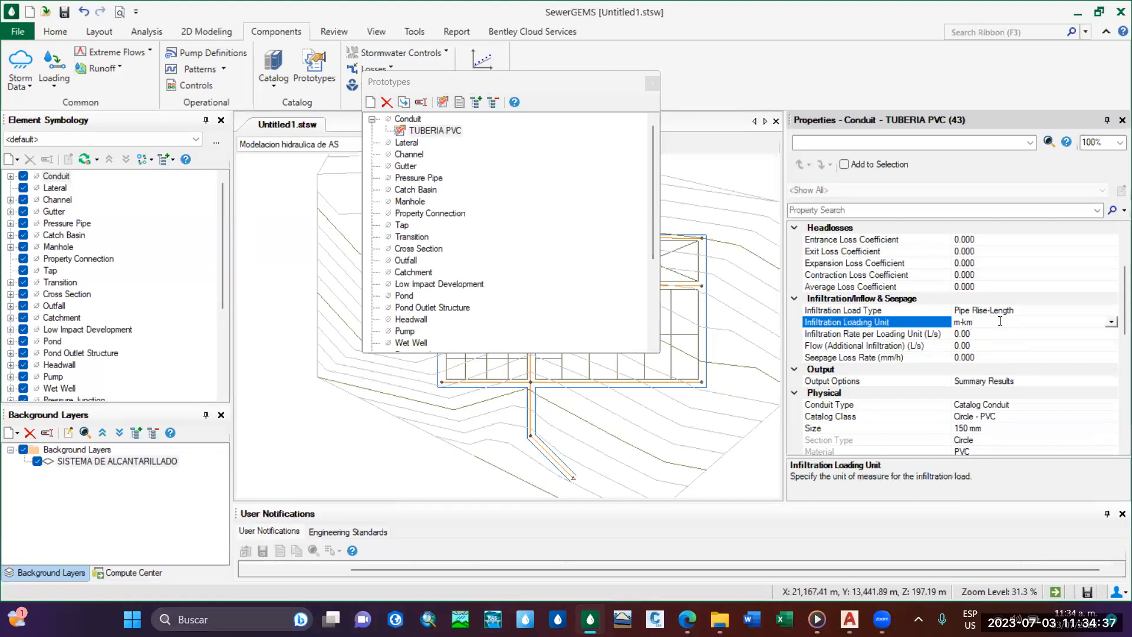
key(Up)
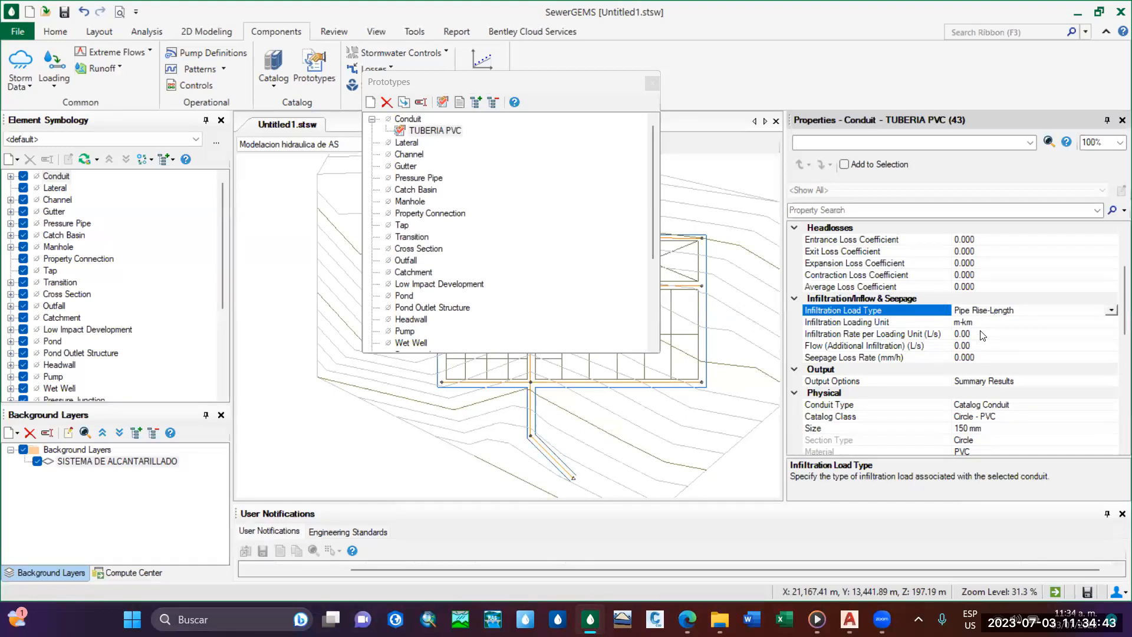
click(981, 333)
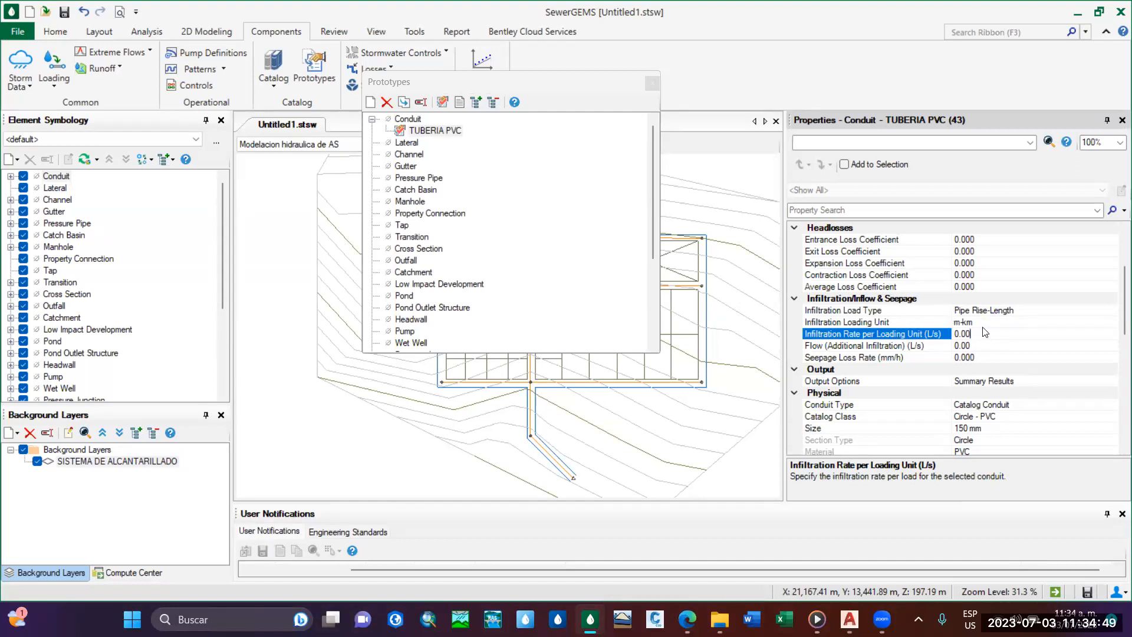
key(BackSpace)
key(BackSpace)
key(BackSpace)
text(.22)
scroll(1116, 301, down, 2)
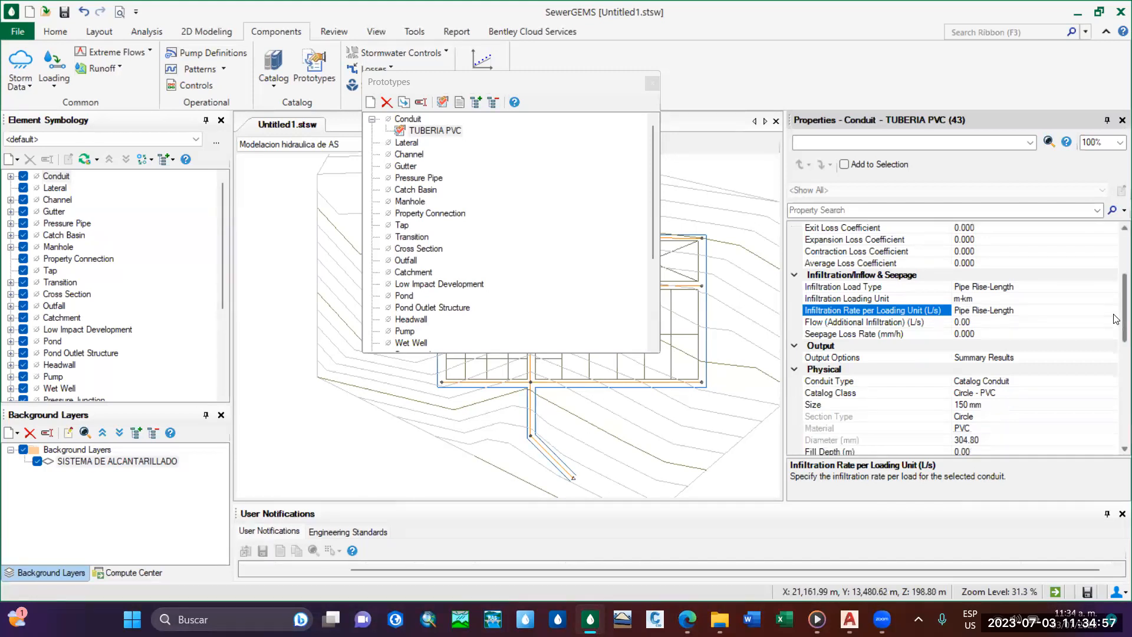
Review the TUBERIA PVC prototype's design, headloss, infiltration and physical properties.
scroll(1116, 297, up, 3)
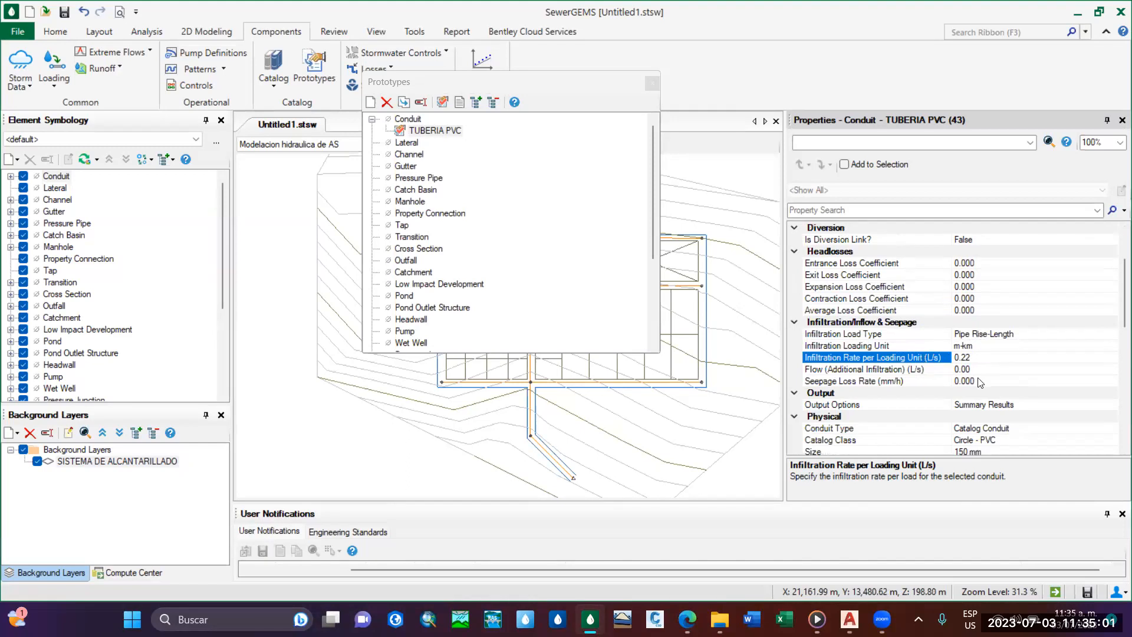
scroll(940, 320, down, 2)
scroll(940, 320, up, 2)
scroll(943, 354, down, 6)
scroll(958, 379, up, 9)
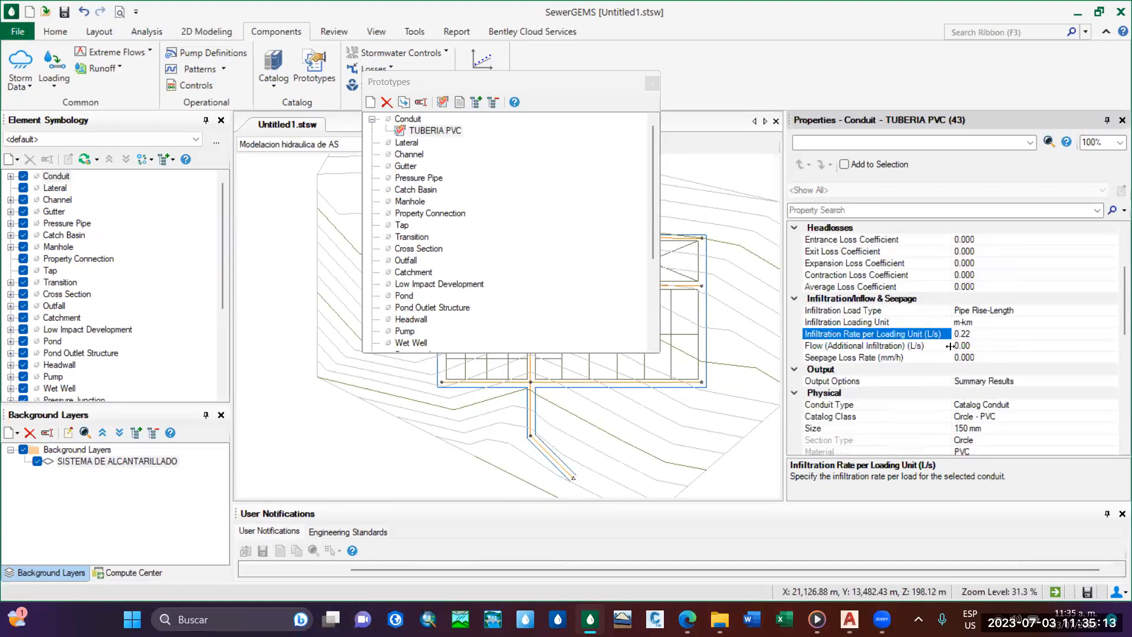
scroll(949, 345, up, 1)
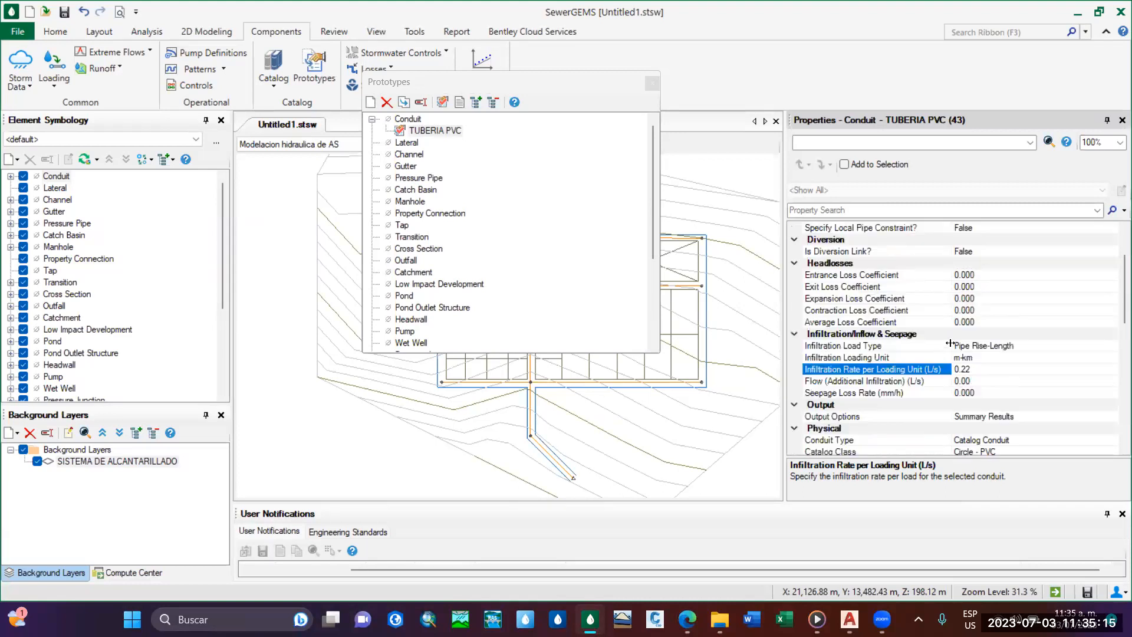
scroll(949, 343, down, 3)
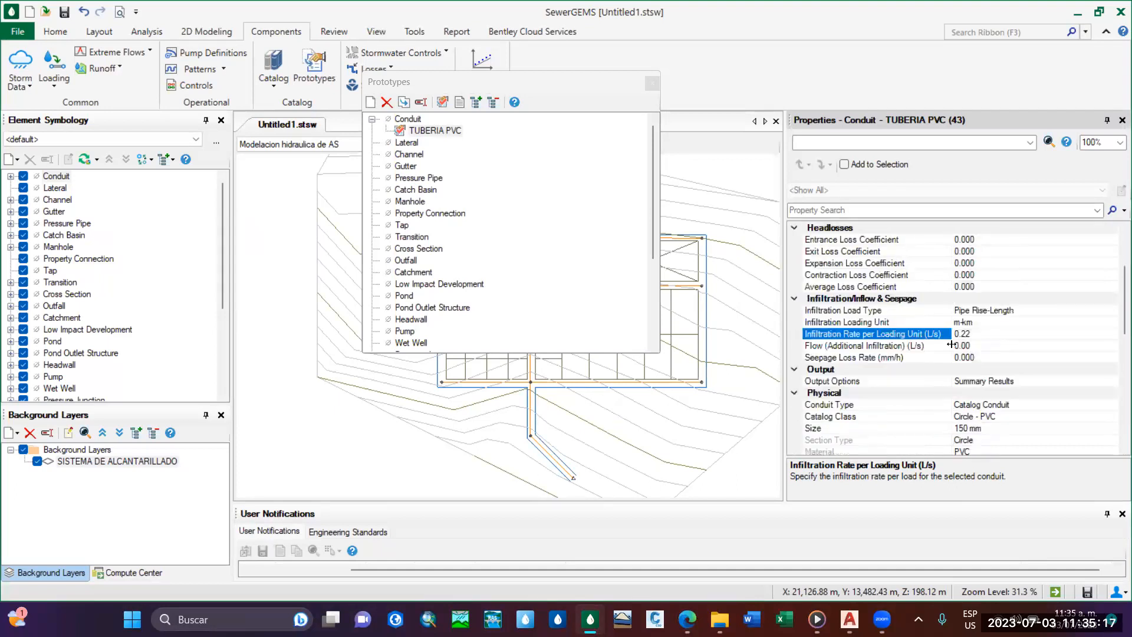
scroll(967, 344, down, 2)
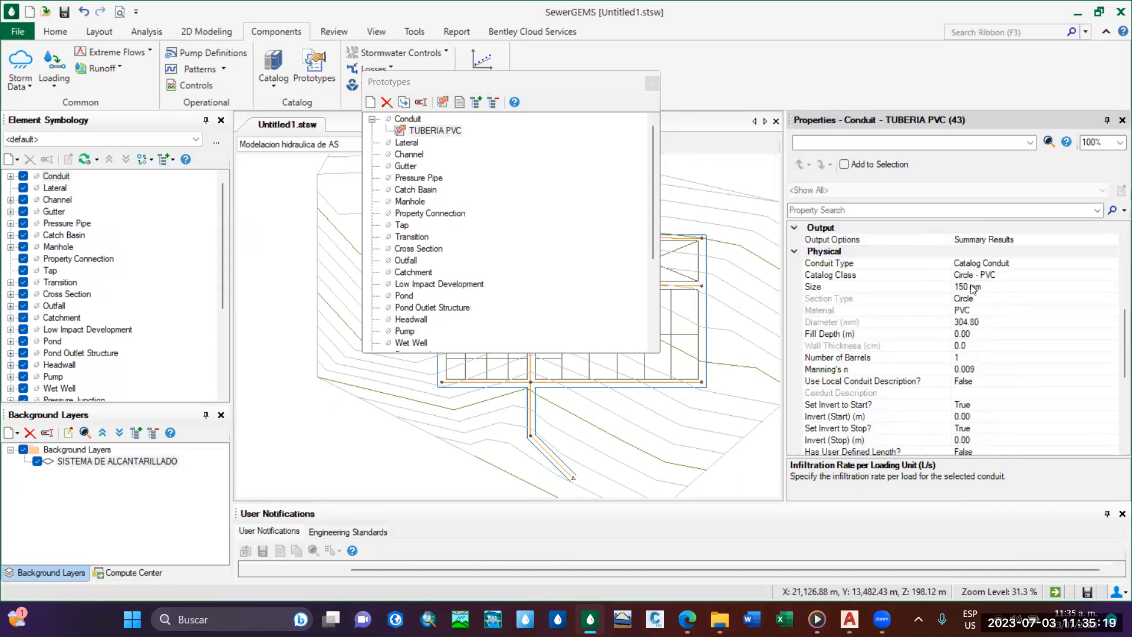
scroll(983, 346, down, 2)
scroll(996, 365, up, 5)
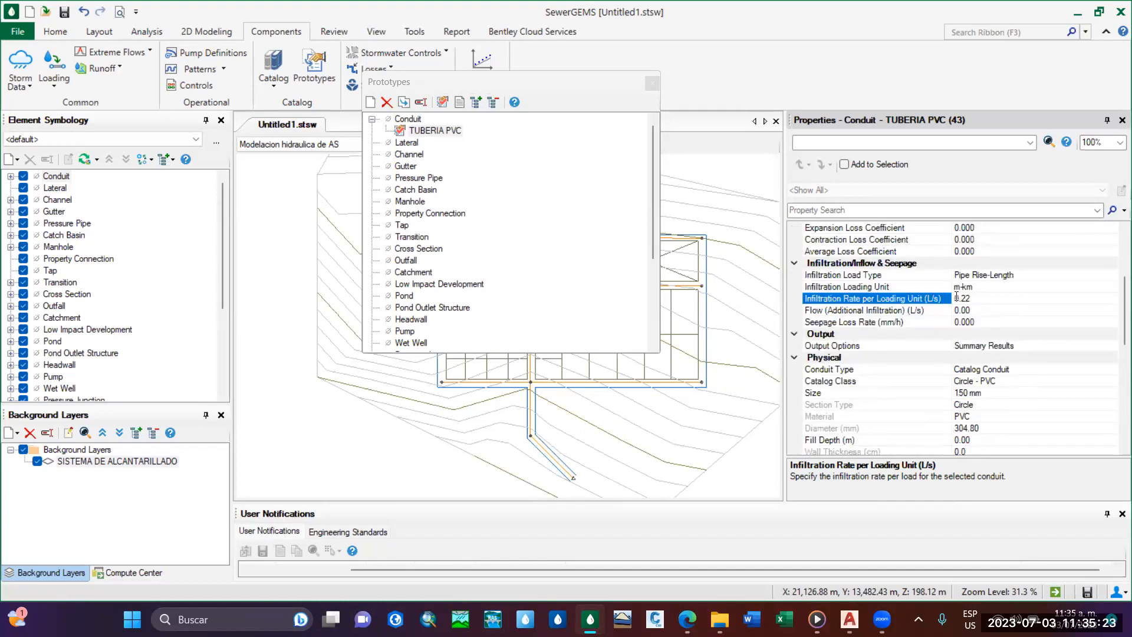
scroll(930, 326, up, 2)
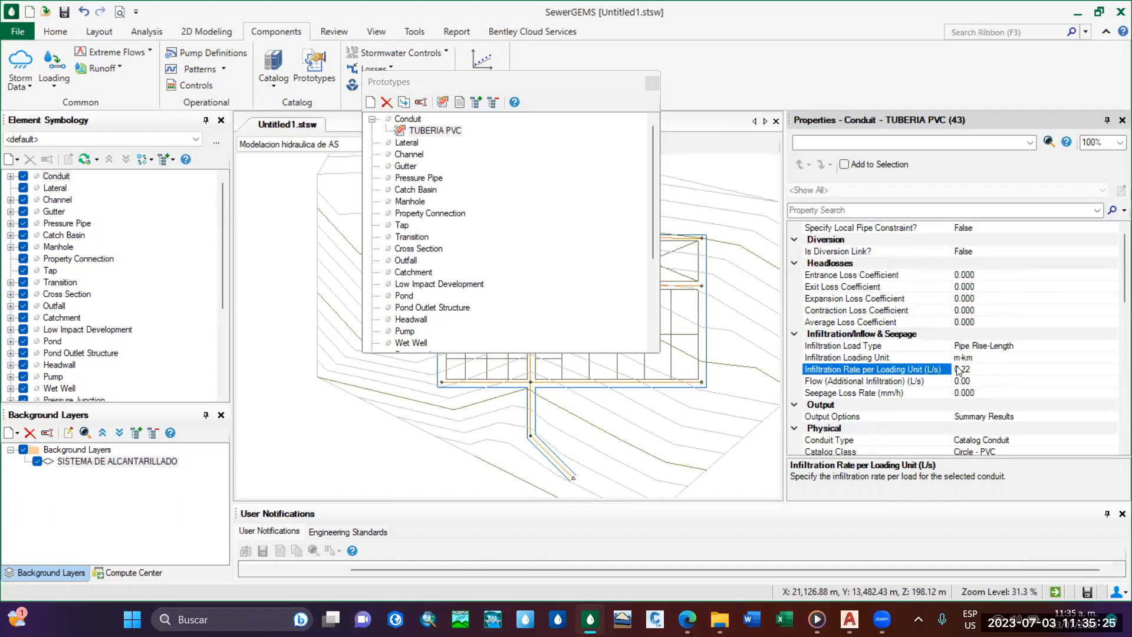
scroll(979, 376, up, 2)
scroll(977, 372, down, 2)
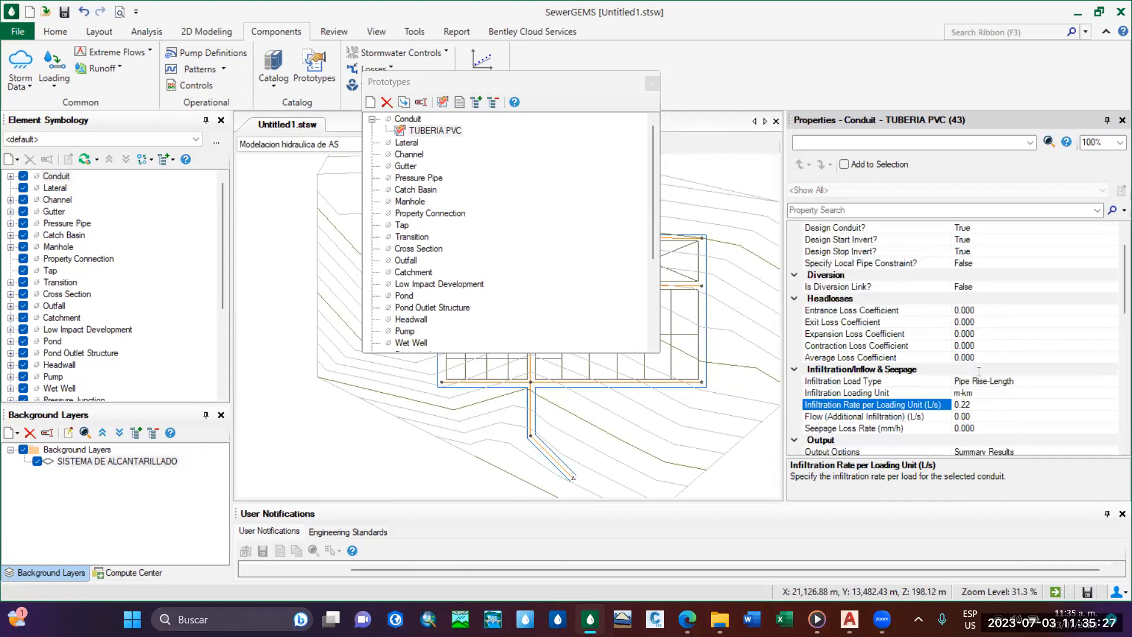
scroll(977, 375, up, 2)
scroll(980, 375, down, 2)
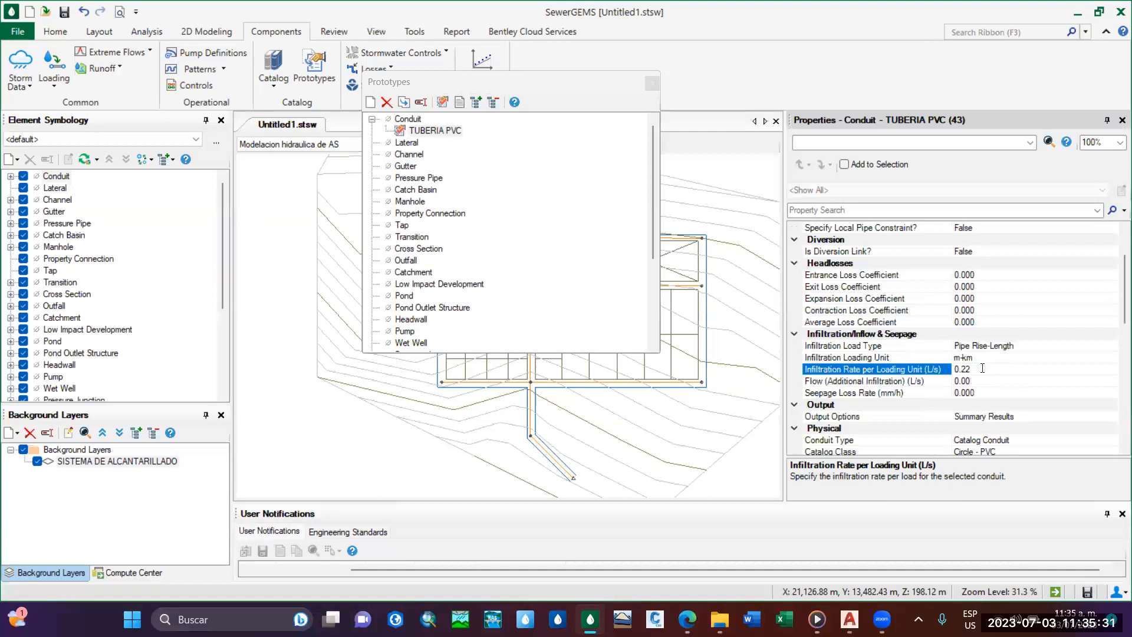
scroll(982, 368, up, 2)
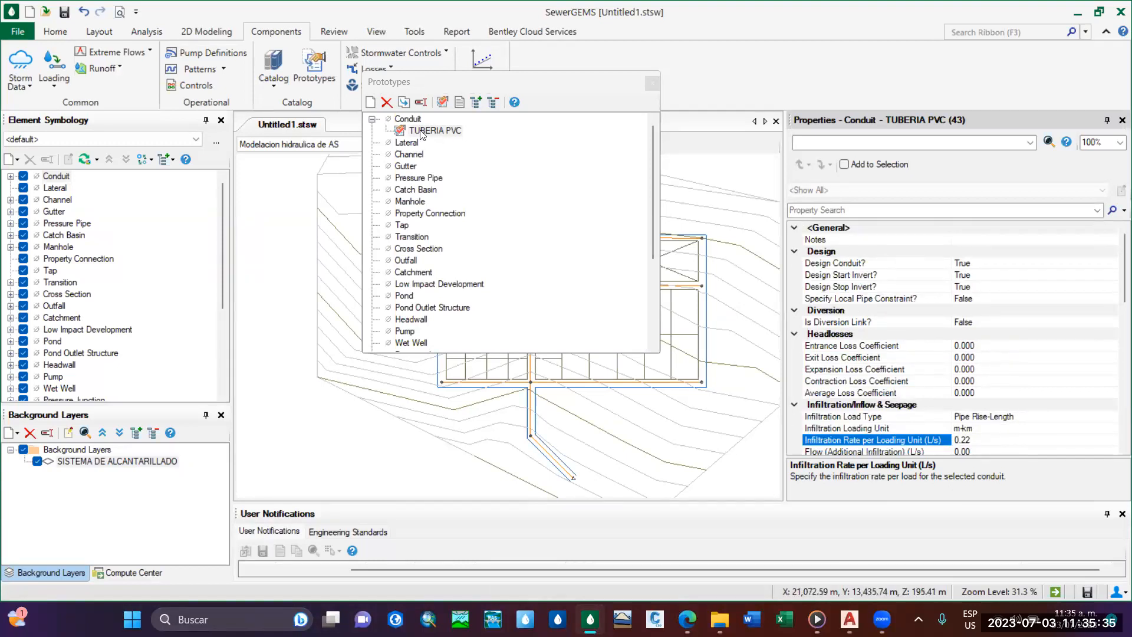
Create a new Manhole prototype and rename it PVS.
right_click(409, 204)
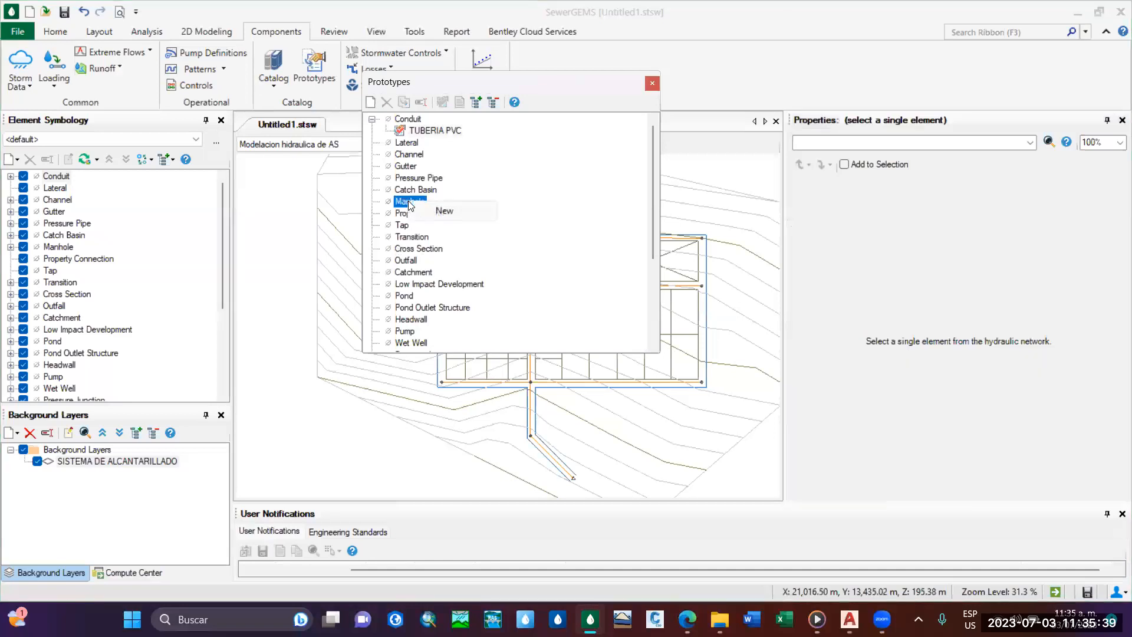
click(439, 210)
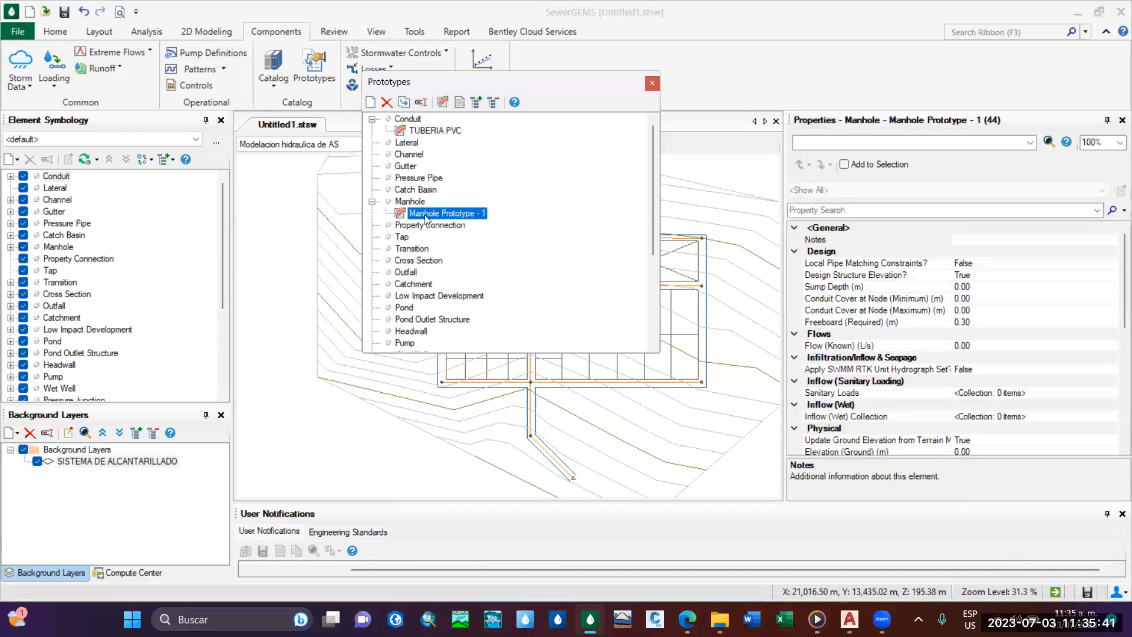
right_click(427, 217)
key(Escape)
click(420, 102)
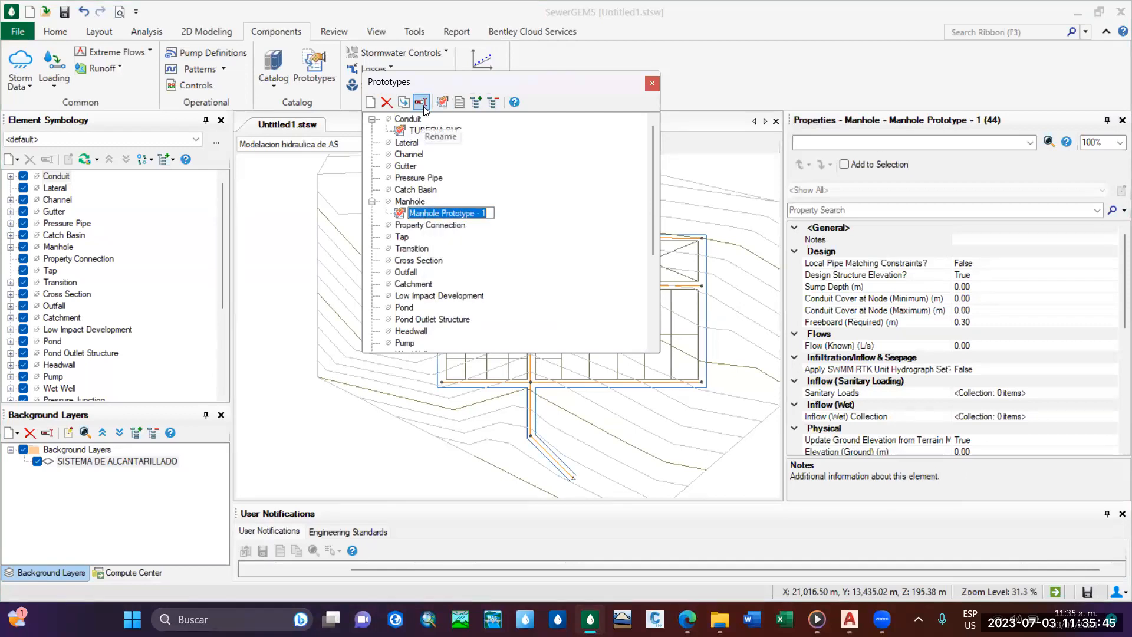
key(BackSpace)
text(PVD)
key(BackSpace)
text(S)
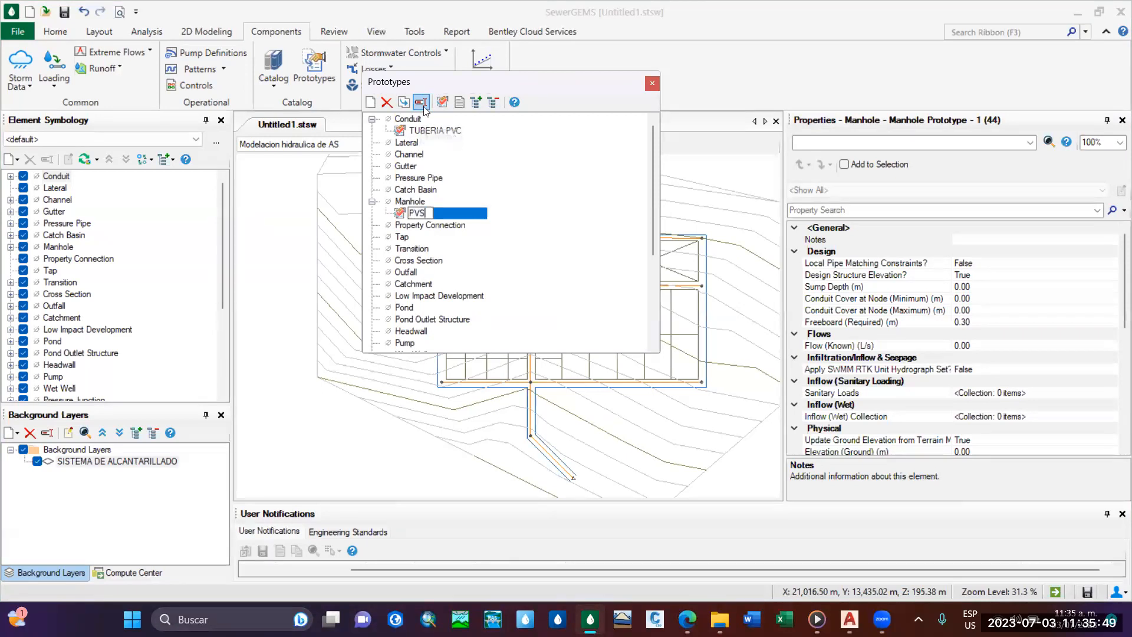
key(Return)
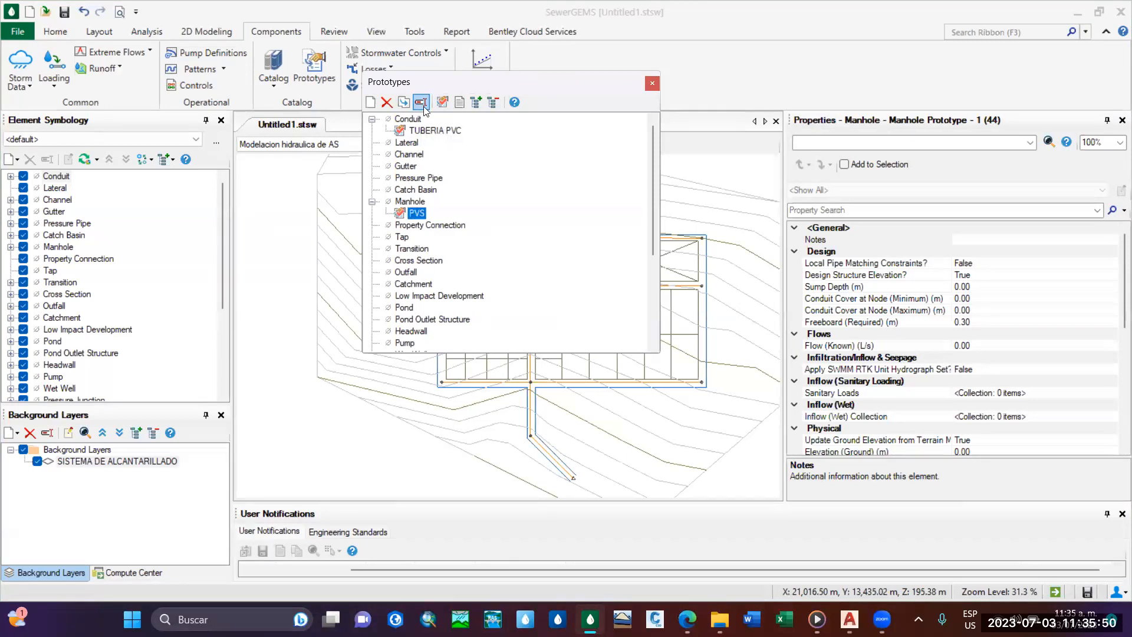
Open the PVS manhole prototype's properties and set its Structure Type to Circular Structure.
double_click(419, 214)
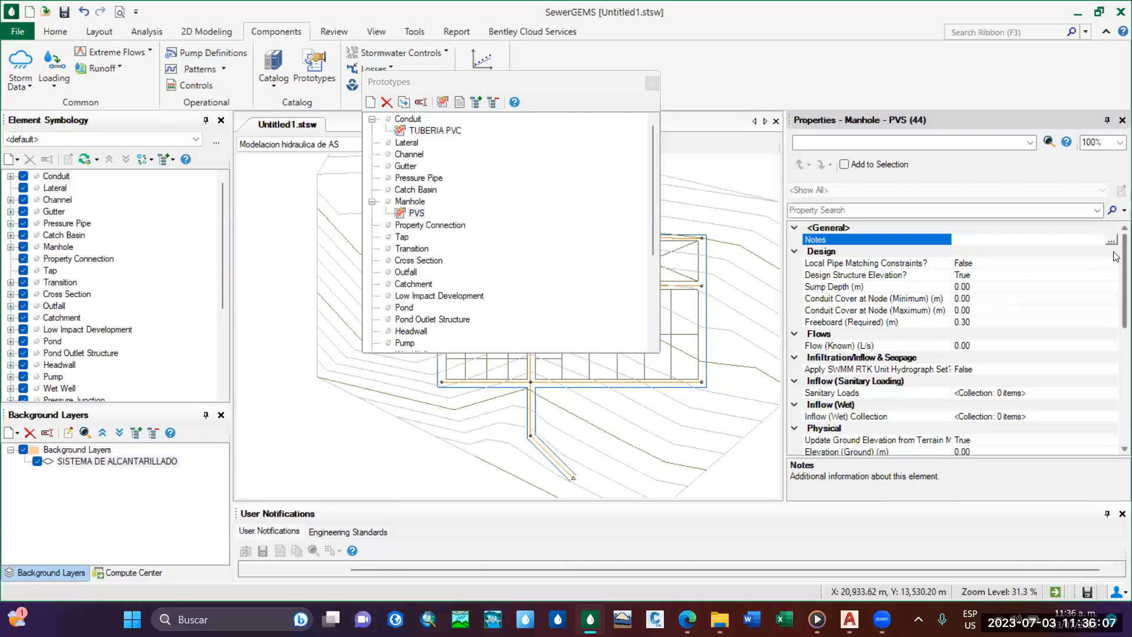
scroll(1116, 288, down, 3)
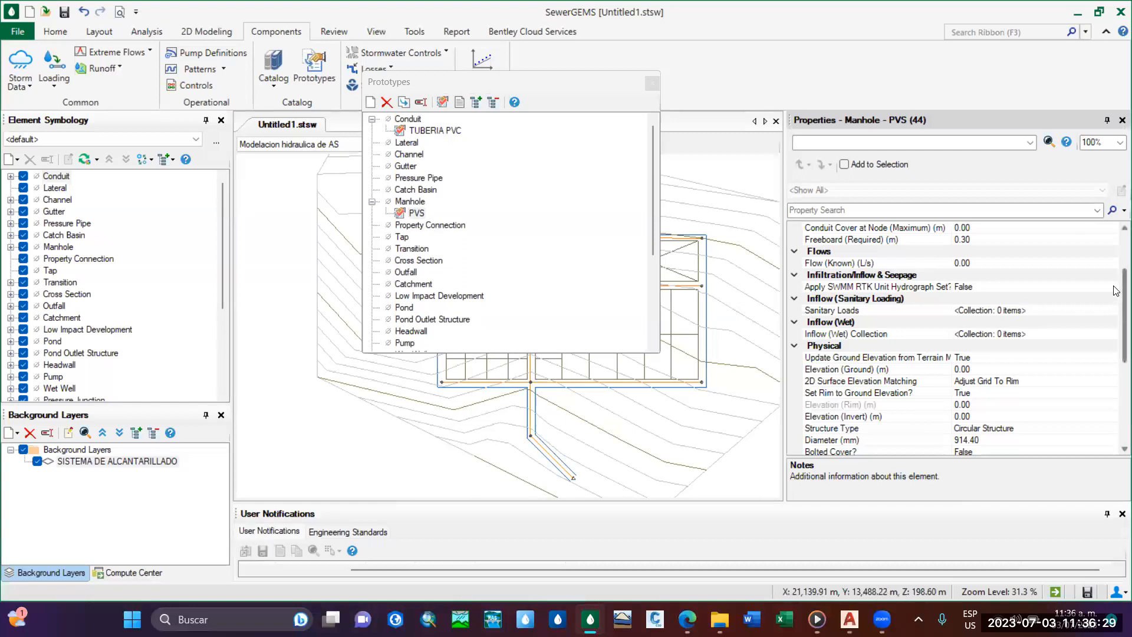
scroll(1115, 306, down, 1)
scroll(1115, 307, down, 1)
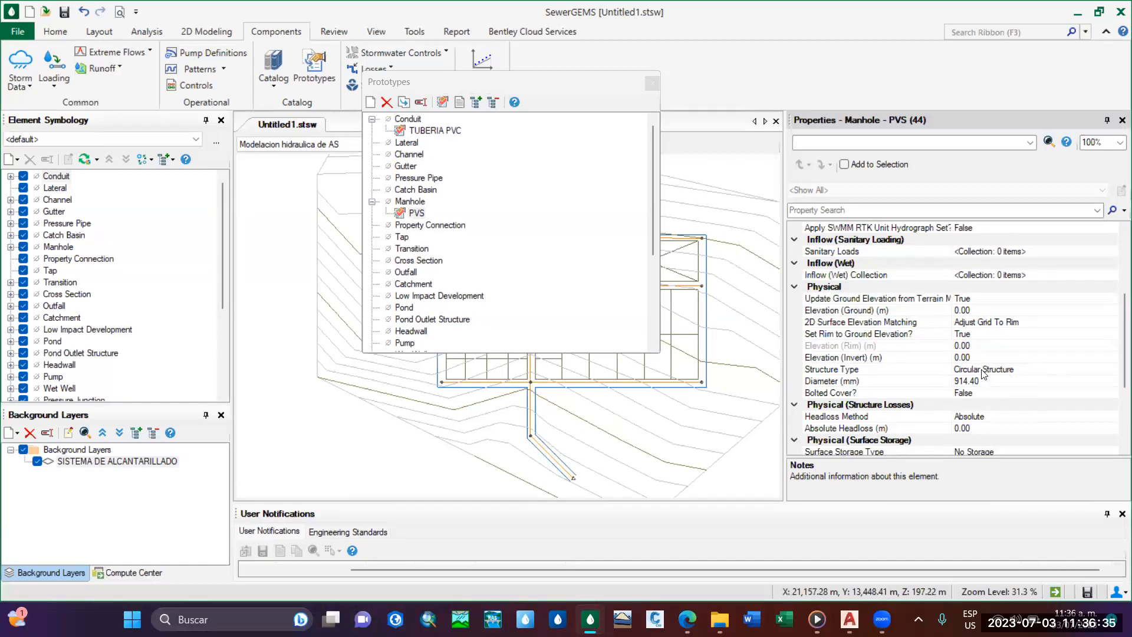
scroll(1115, 319, down, 2)
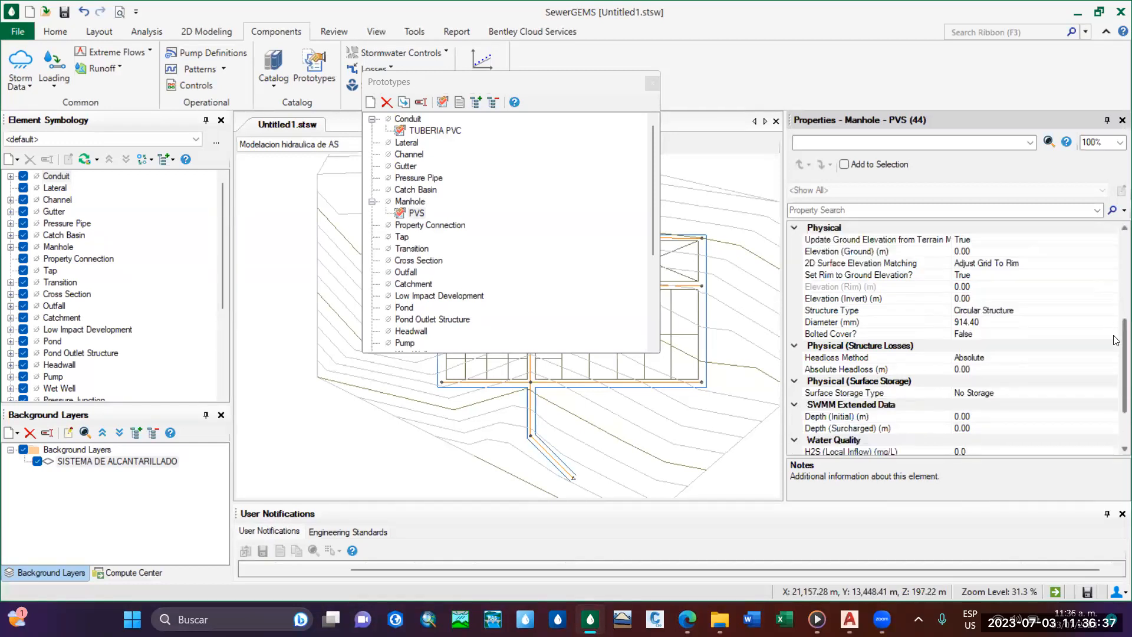
scroll(1115, 332, up, 1)
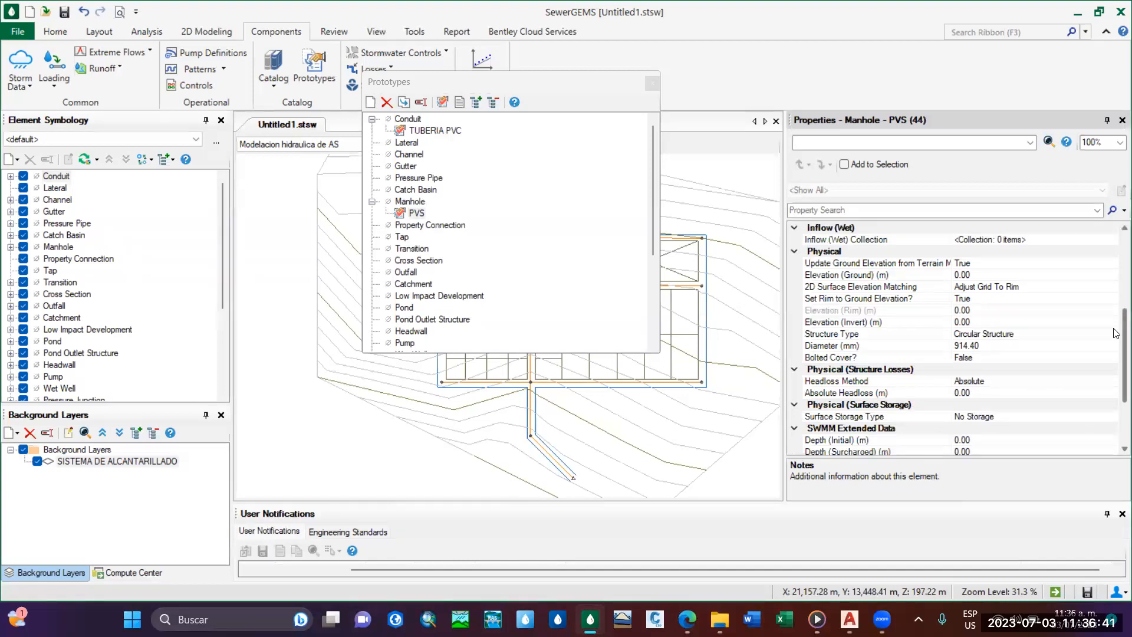
click(860, 335)
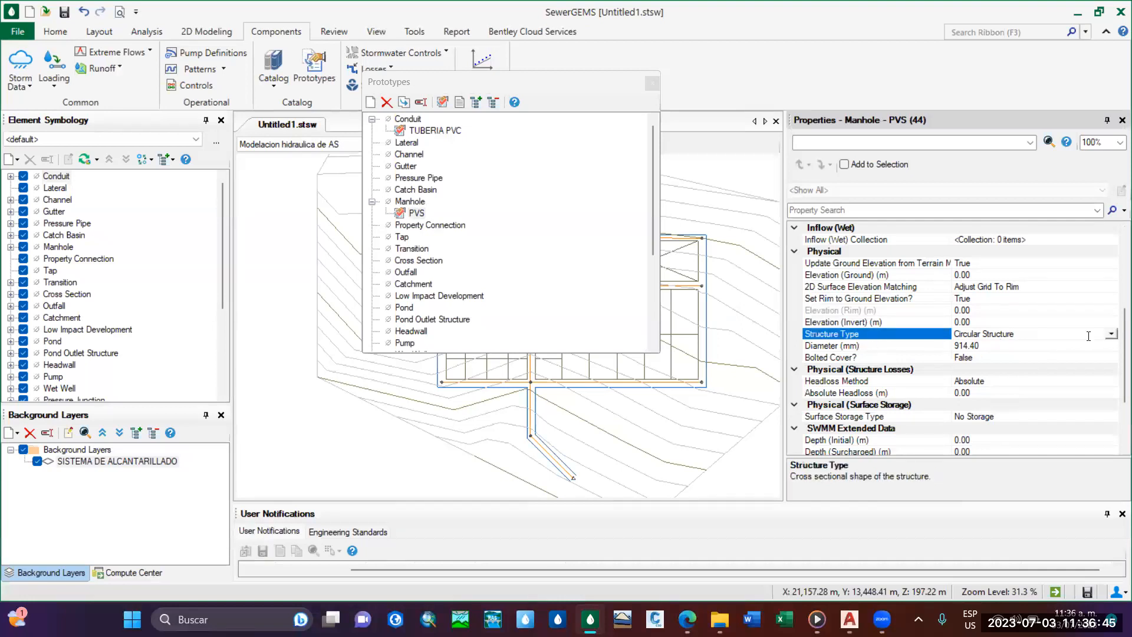
click(1112, 333)
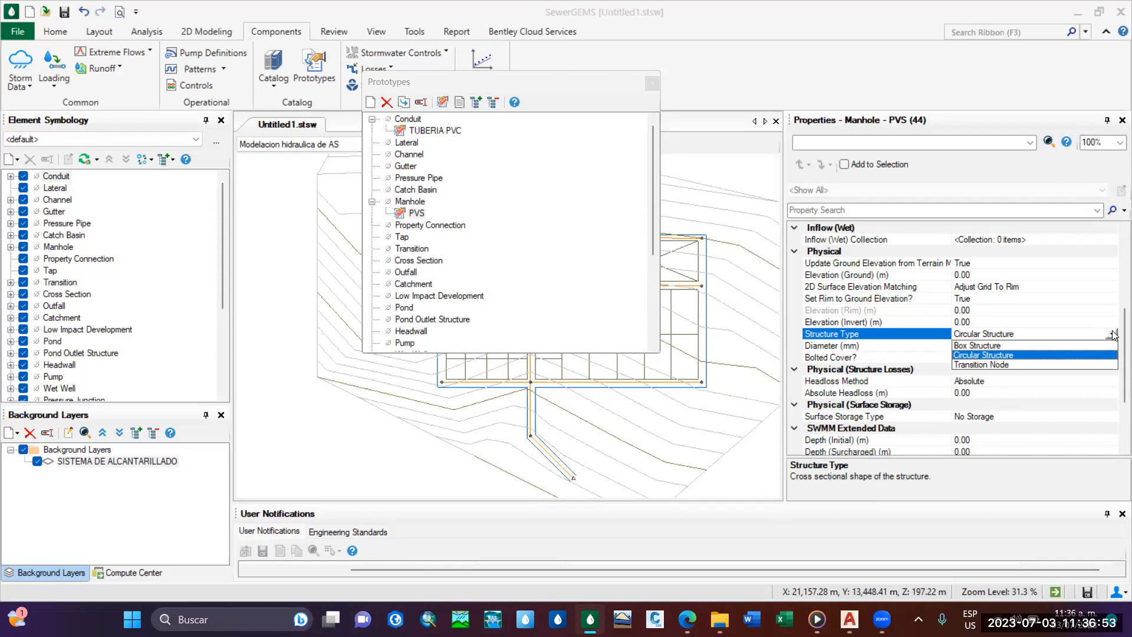
click(1010, 354)
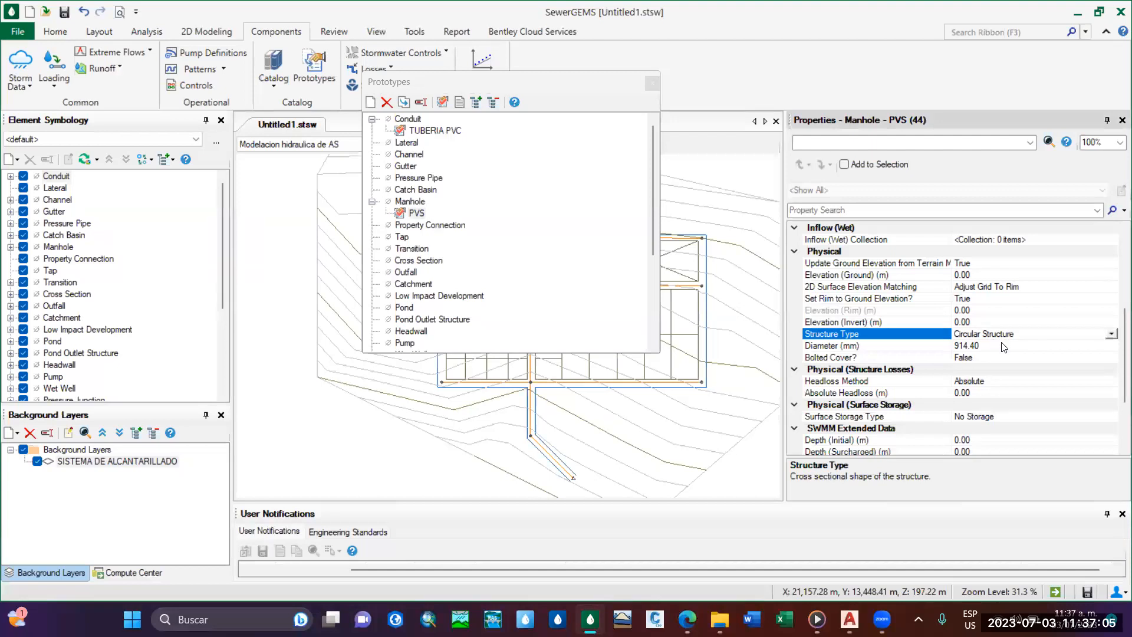
click(1004, 347)
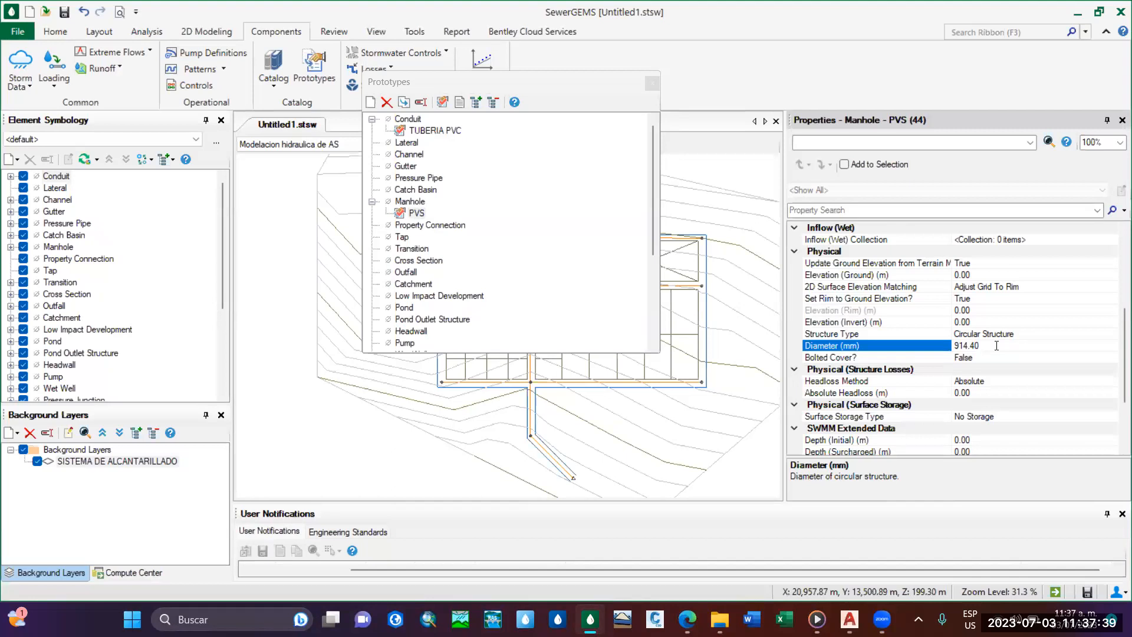
key(Down)
click(938, 346)
right_click(870, 346)
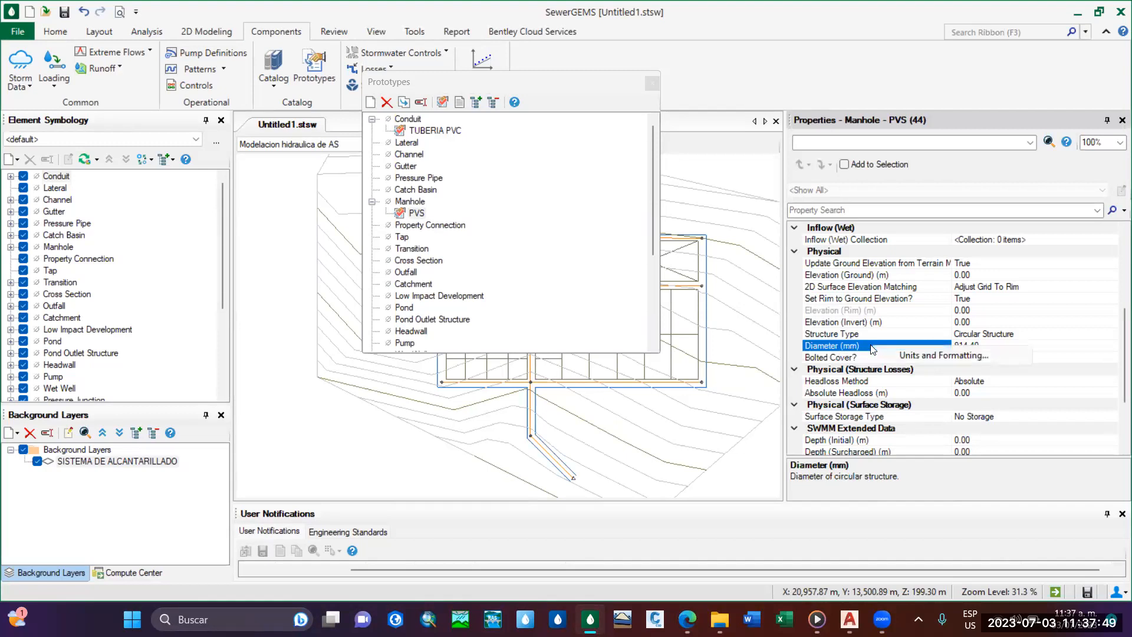
click(915, 356)
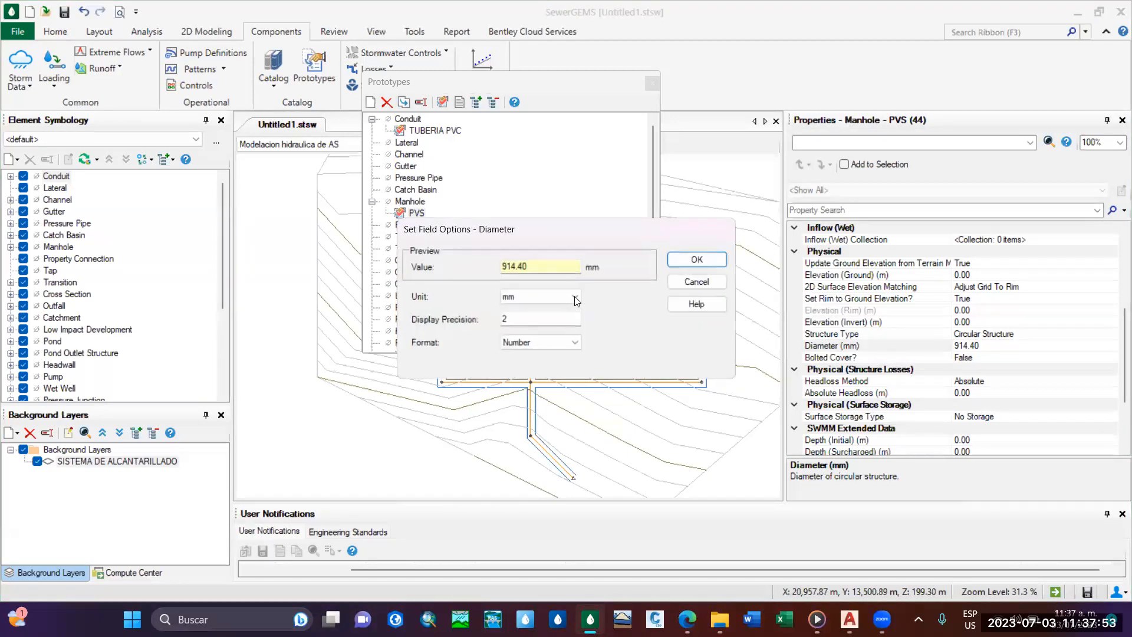
click(574, 297)
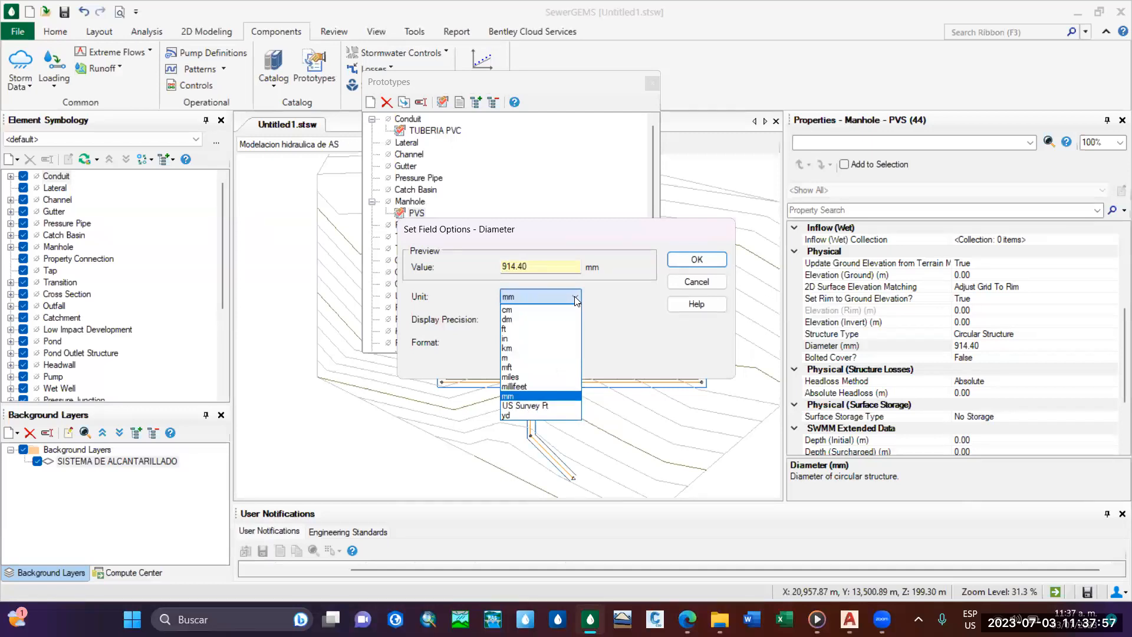
click(573, 297)
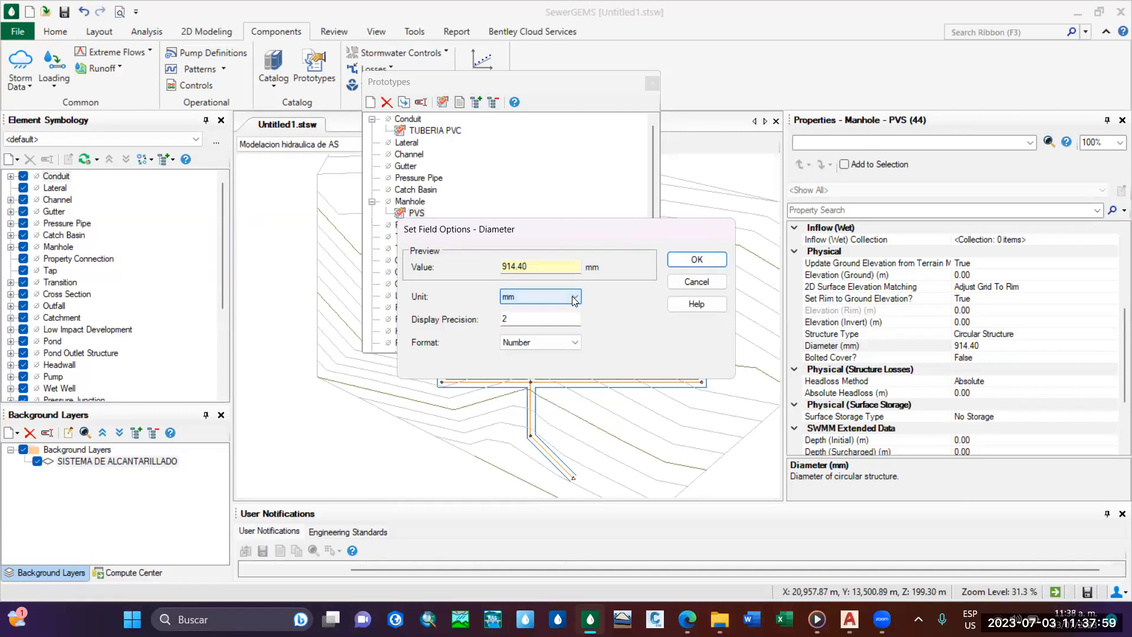
click(572, 297)
click(559, 293)
click(696, 282)
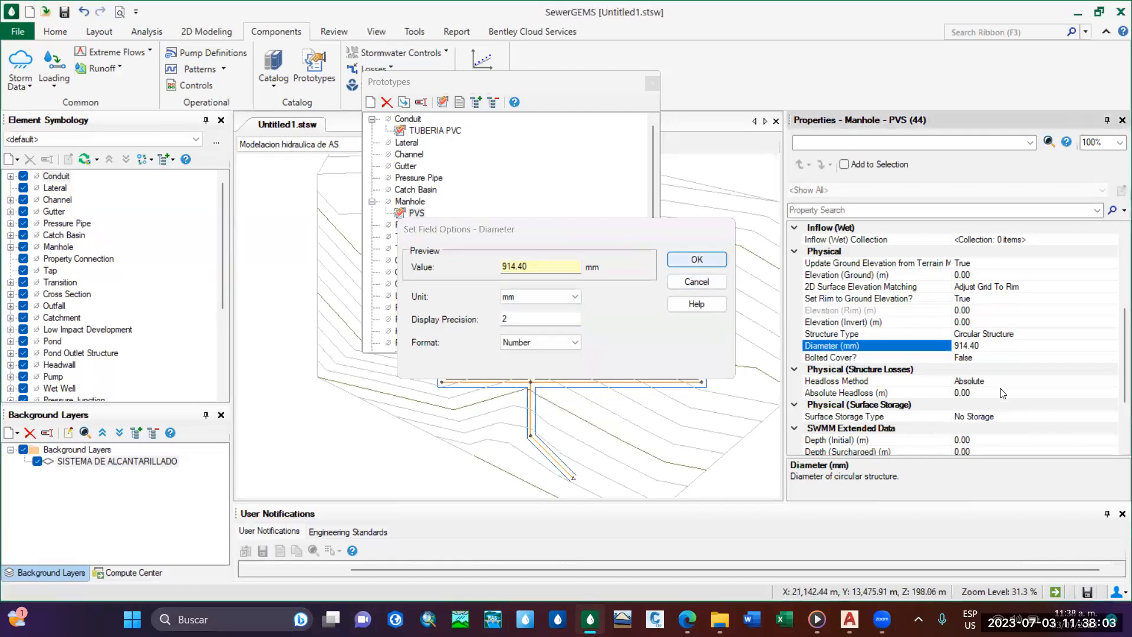
Set the PVS manhole prototype's Diameter to 1200 mm.
key(BackSpace)
key(BackSpace)
key(BackSpace)
key(BackSpace)
key(BackSpace)
key(BackSpace)
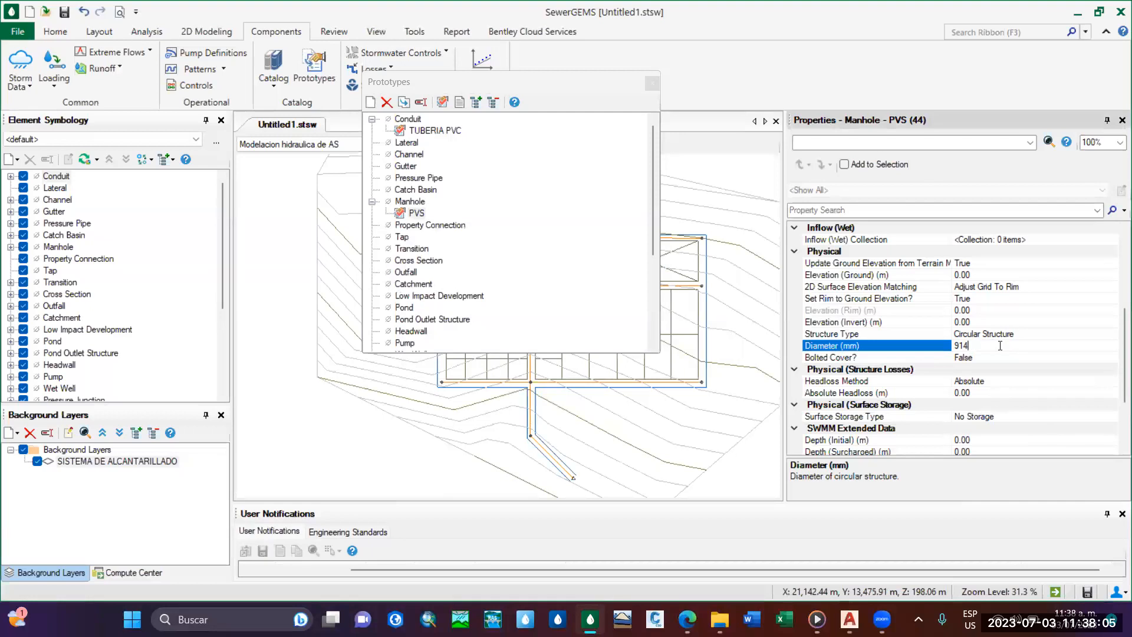
text(1200)
key(Return)
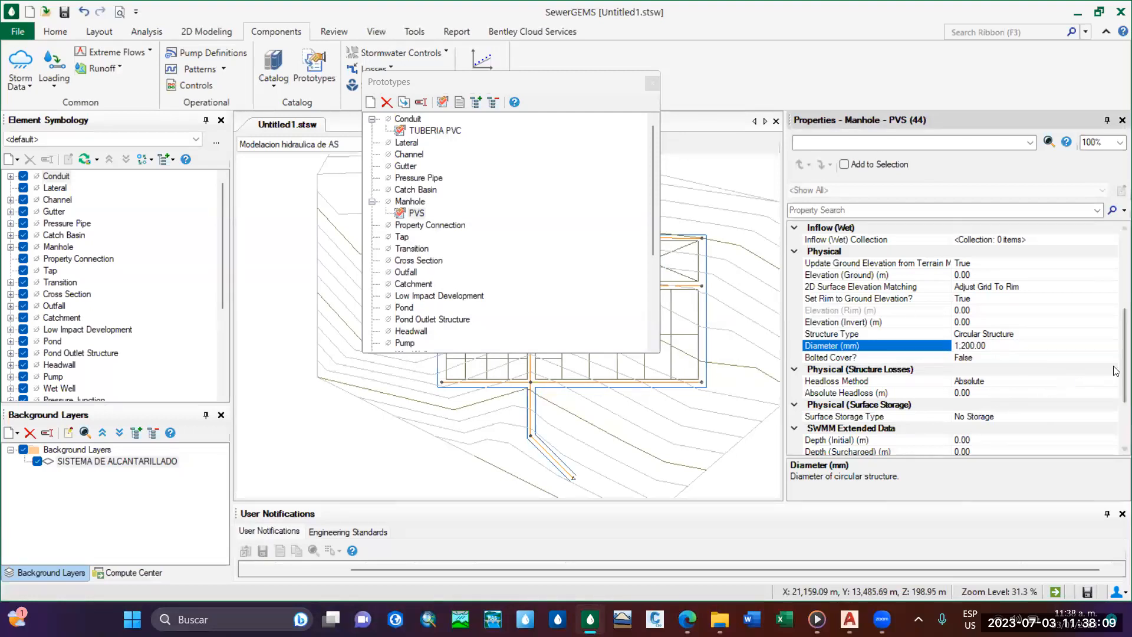
Review the PVS manhole prototype's design, flow, inflow, physical, structure loss and water quality properties.
drag(1124, 370, 1123, 265)
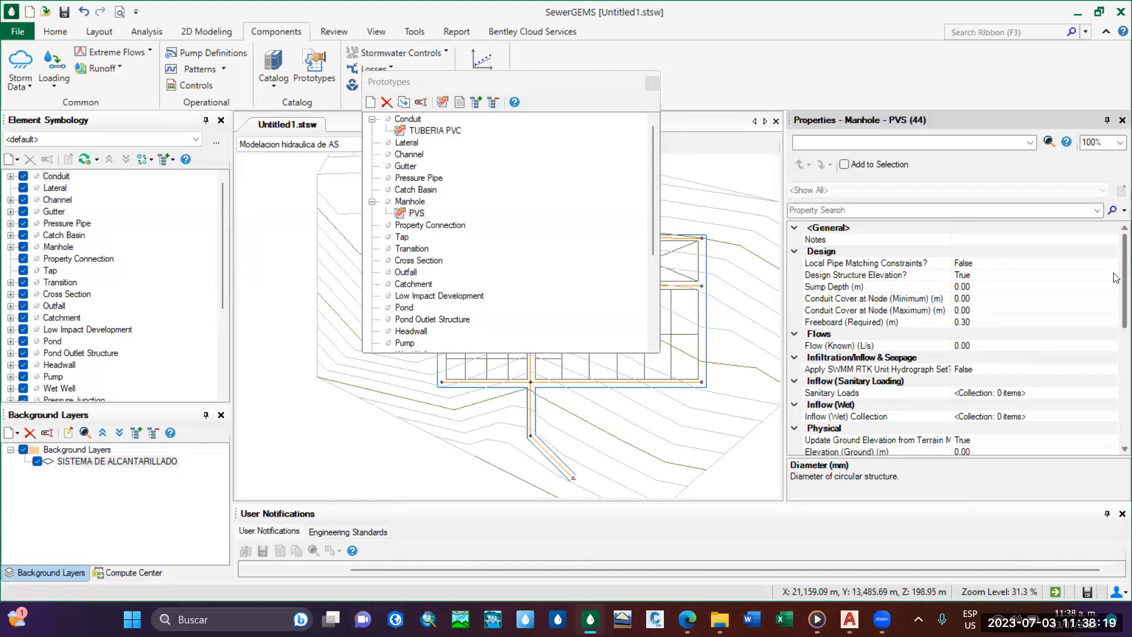
scroll(1116, 289, down, 1)
scroll(1116, 289, down, 6)
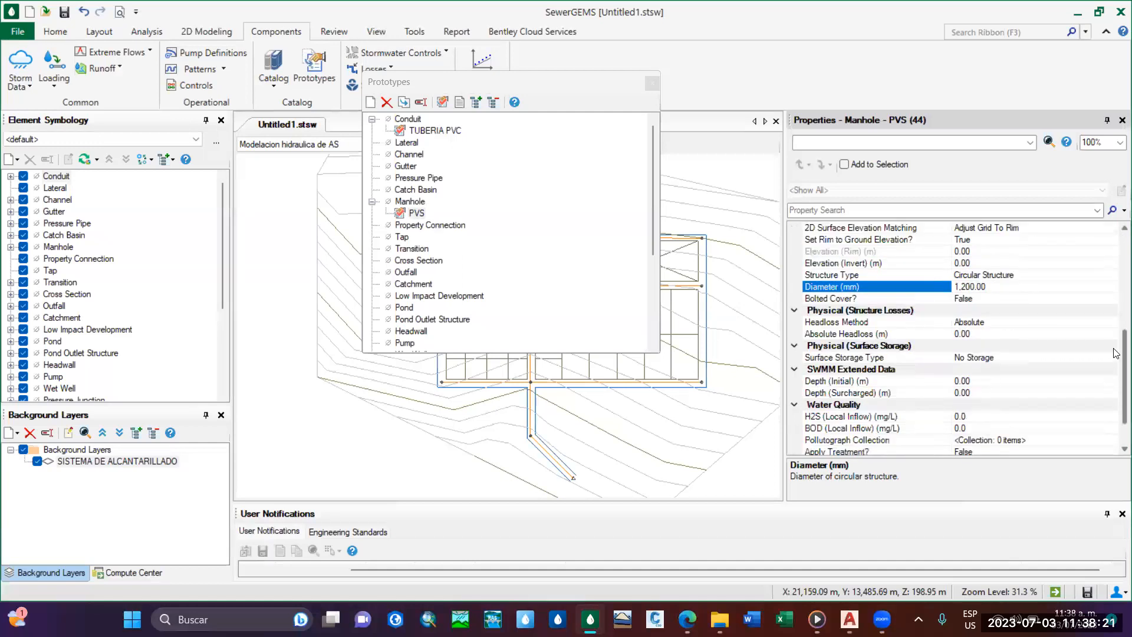
scroll(1024, 370, up, 2)
click(1014, 346)
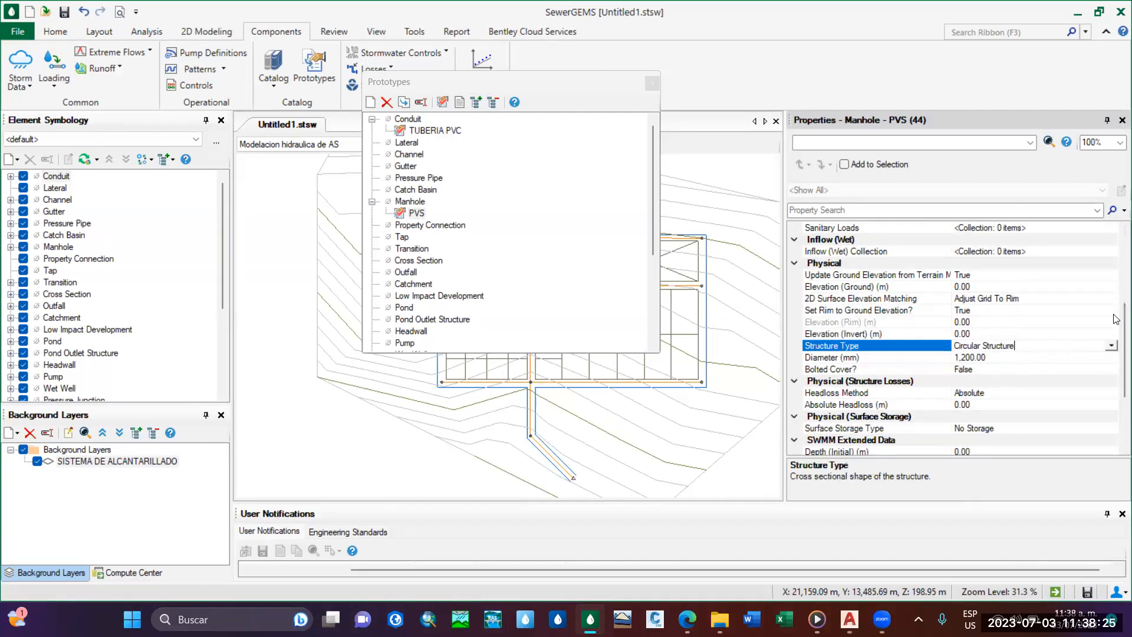
scroll(1116, 309, up, 1)
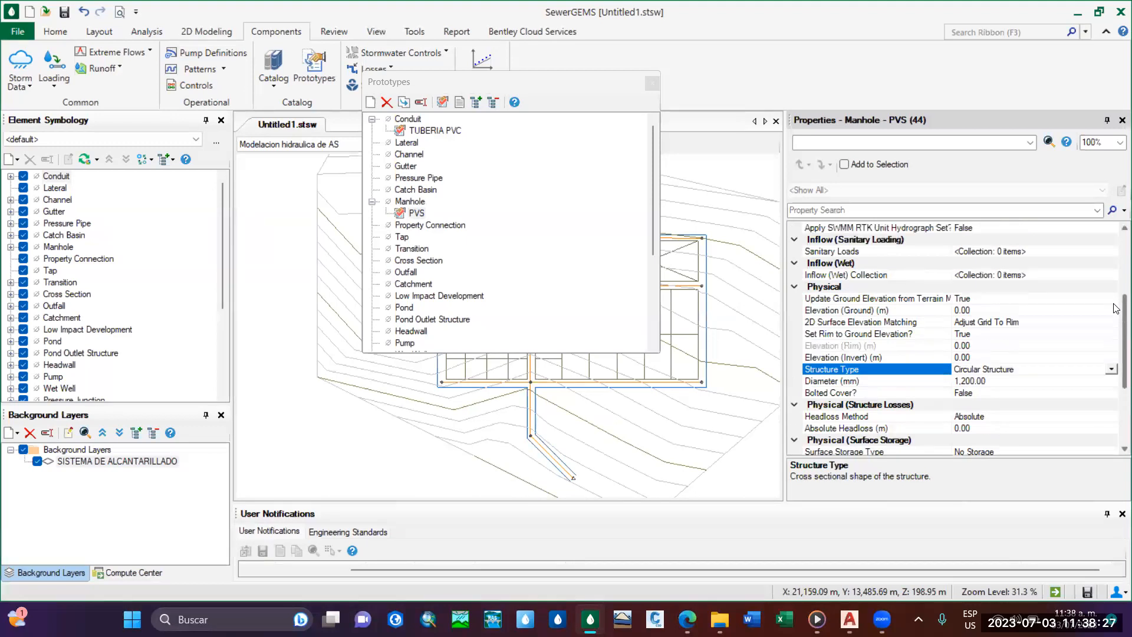
scroll(1116, 309, up, 1)
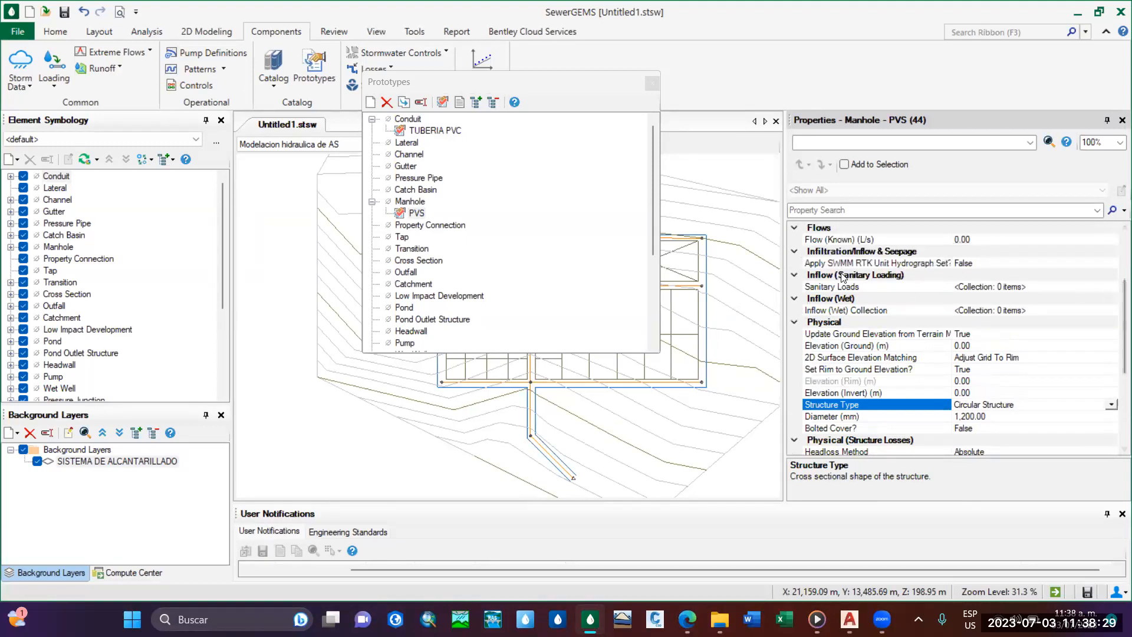
scroll(1116, 307, up, 1)
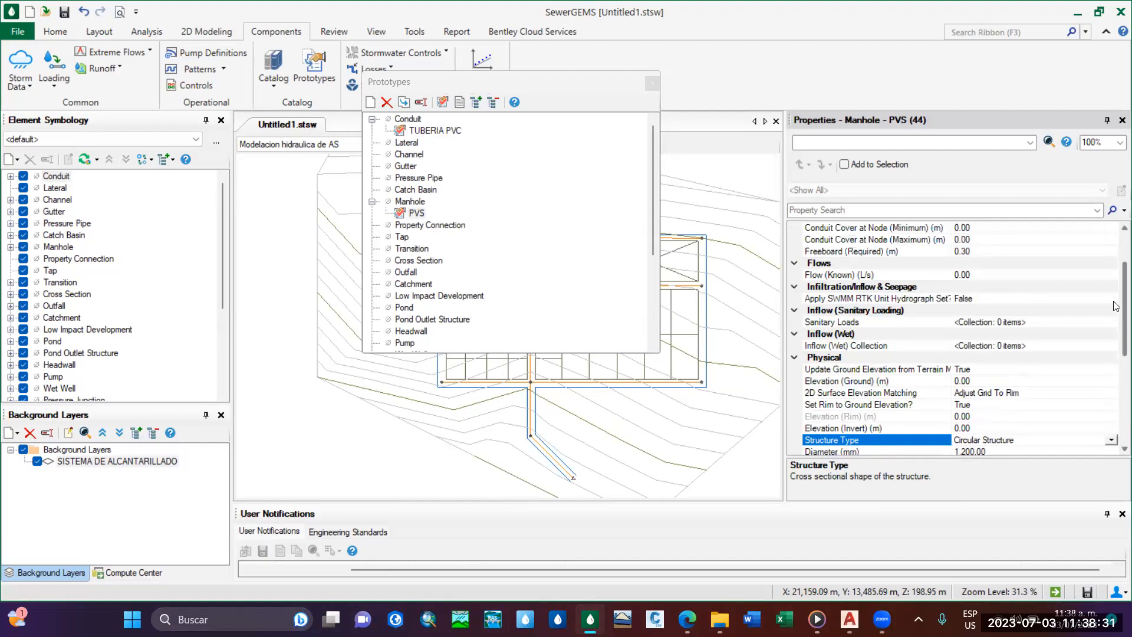
scroll(1115, 307, down, 3)
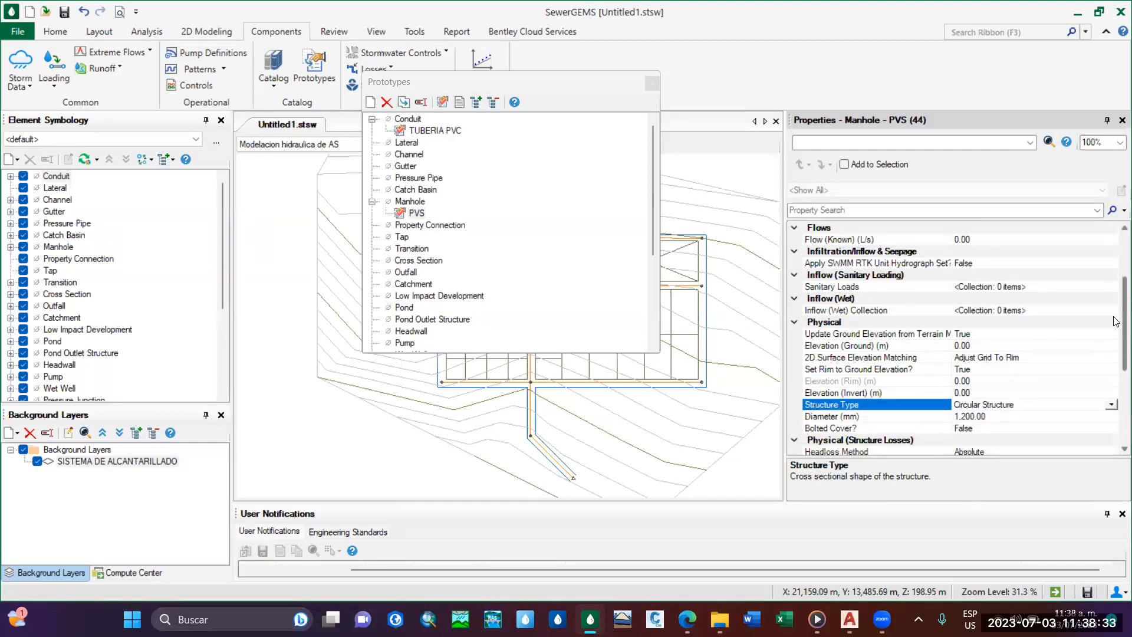
scroll(1116, 318, up, 1)
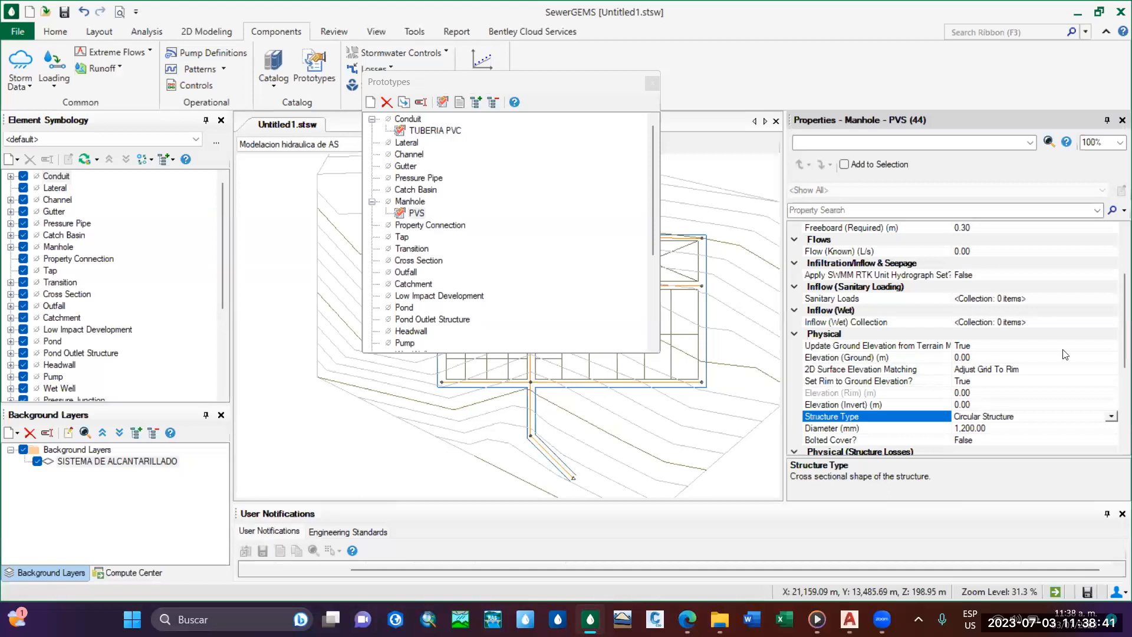
scroll(1116, 333, down, 4)
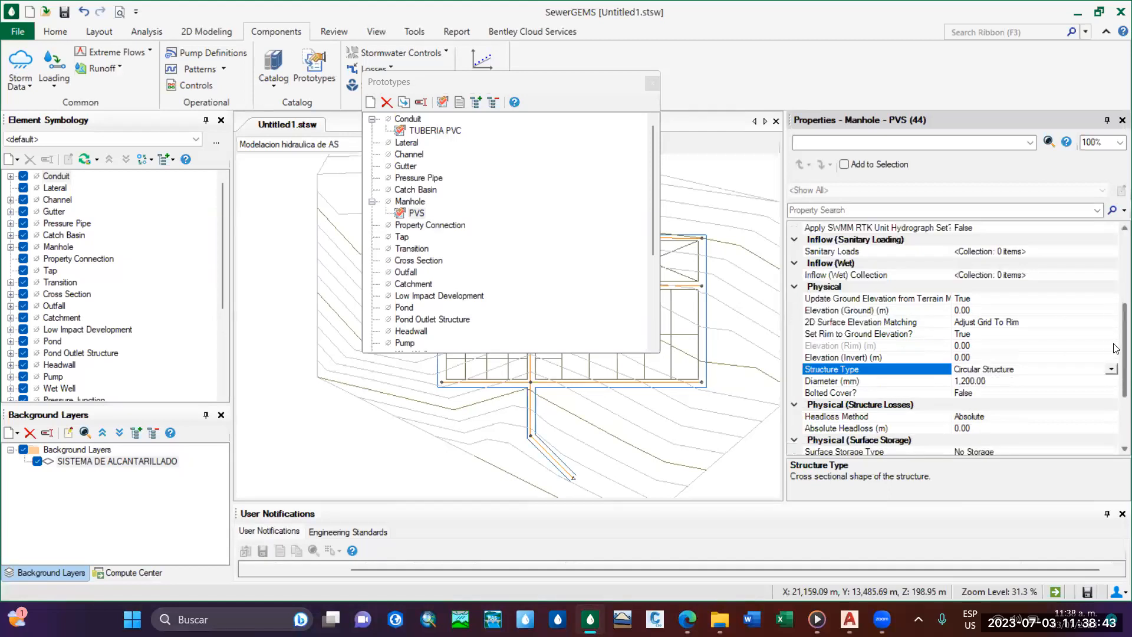
scroll(1115, 354, down, 4)
drag(1114, 390, 1113, 295)
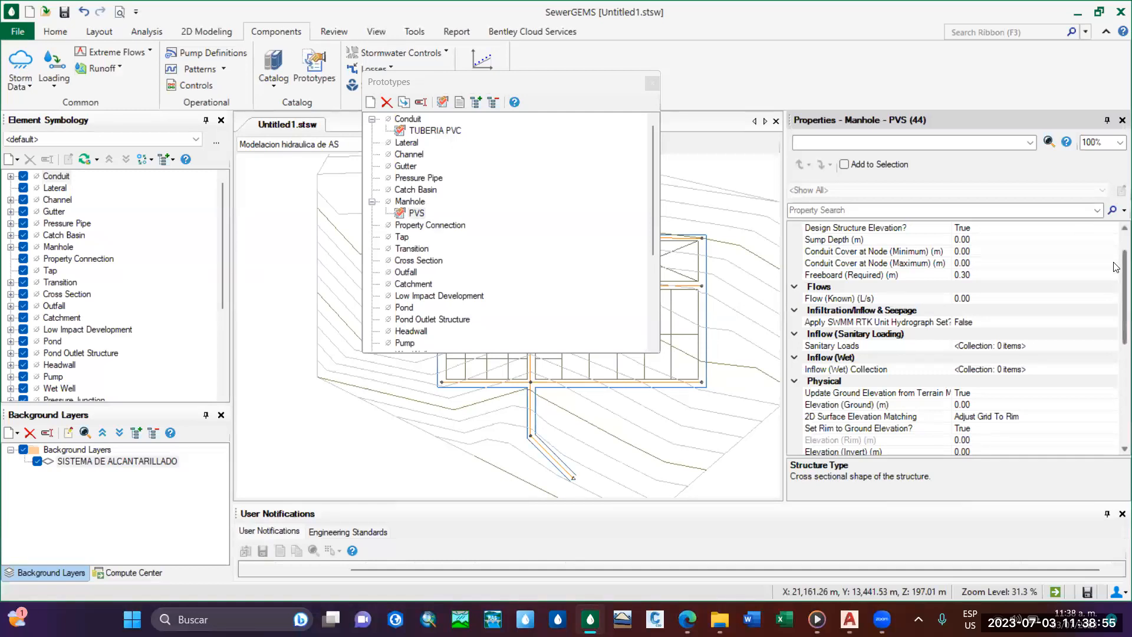
scroll(1116, 266, up, 2)
scroll(429, 252, down, 5)
scroll(429, 252, up, 5)
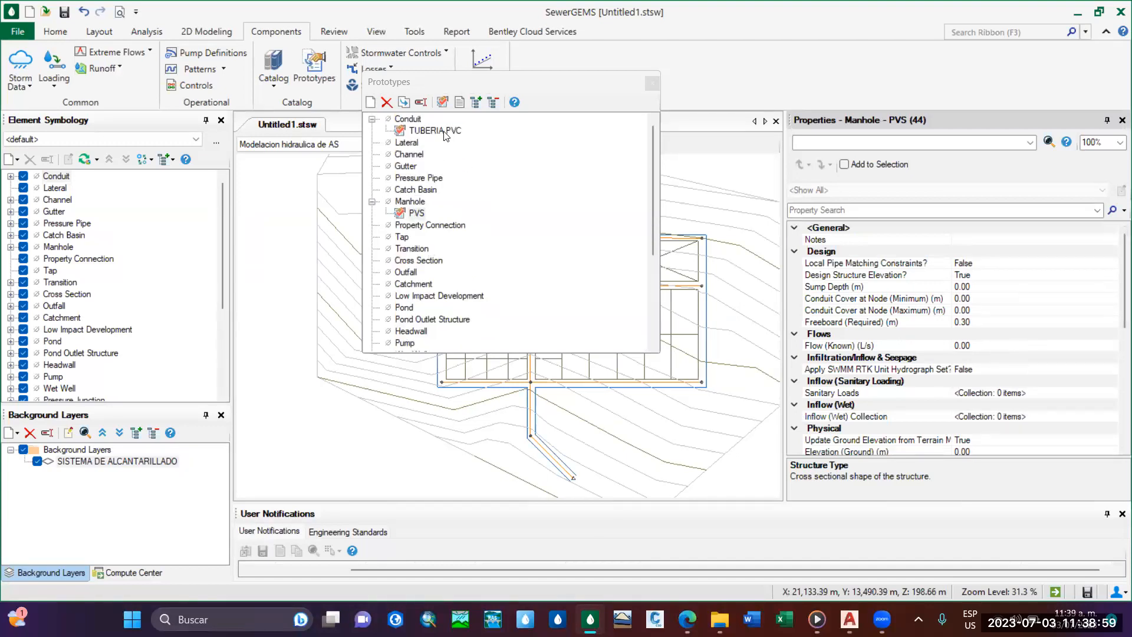
Check the TUBERIA PVC and PVS prototypes and close the Prototypes manager.
click(436, 131)
click(415, 214)
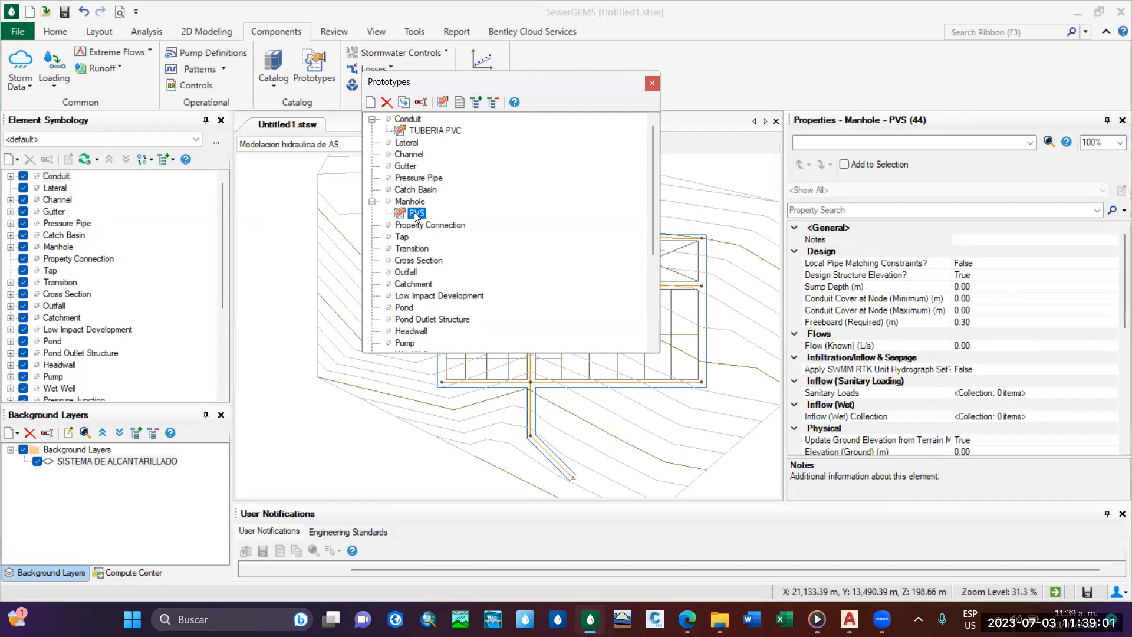
click(652, 85)
scroll(505, 352, up, 3)
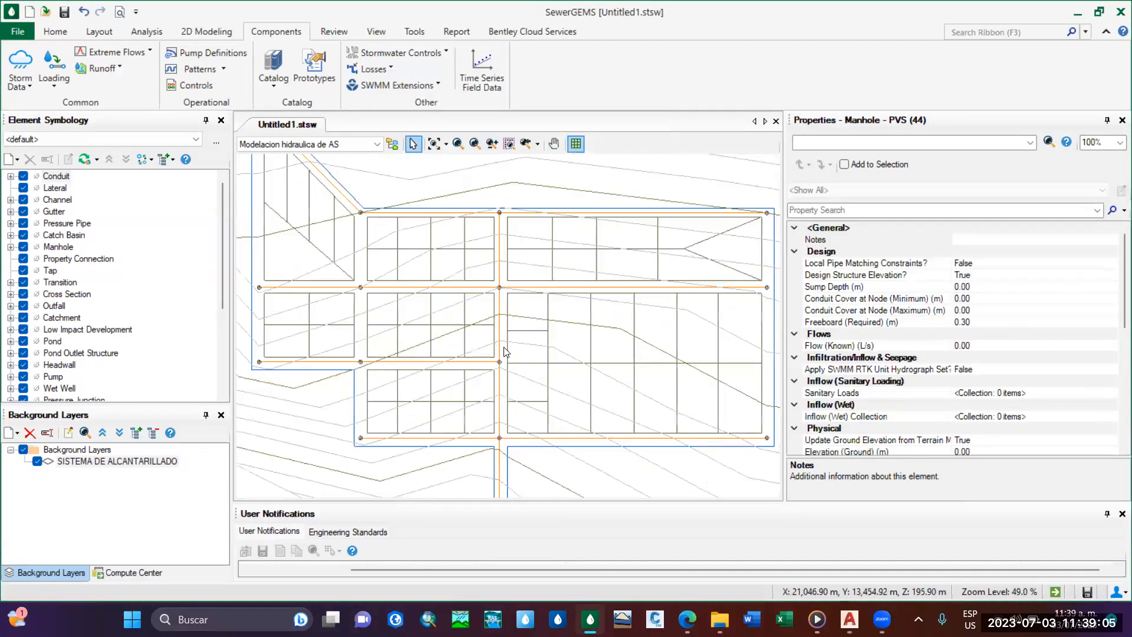
scroll(524, 302, down, 1)
middle_drag(518, 321, 521, 481)
scroll(521, 365, down, 1)
scroll(523, 365, up, 2)
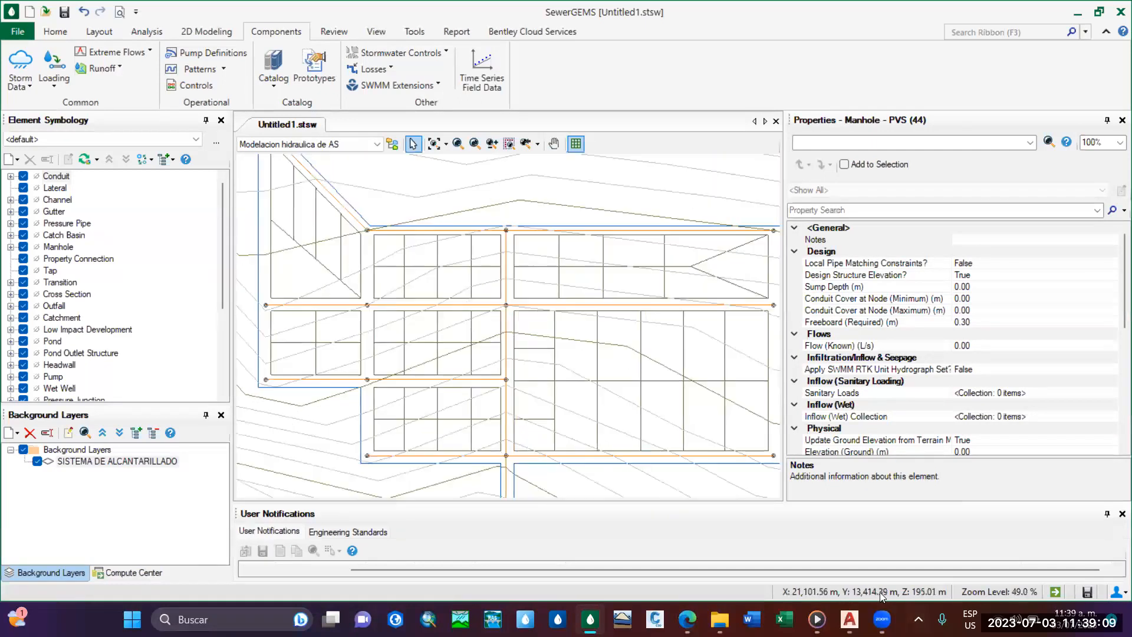
Switch to Civil 3D and examine the manhole and pipe labels of the sewer layout around Bz-1, TUBERIA-1 and Bz-2.
click(848, 617)
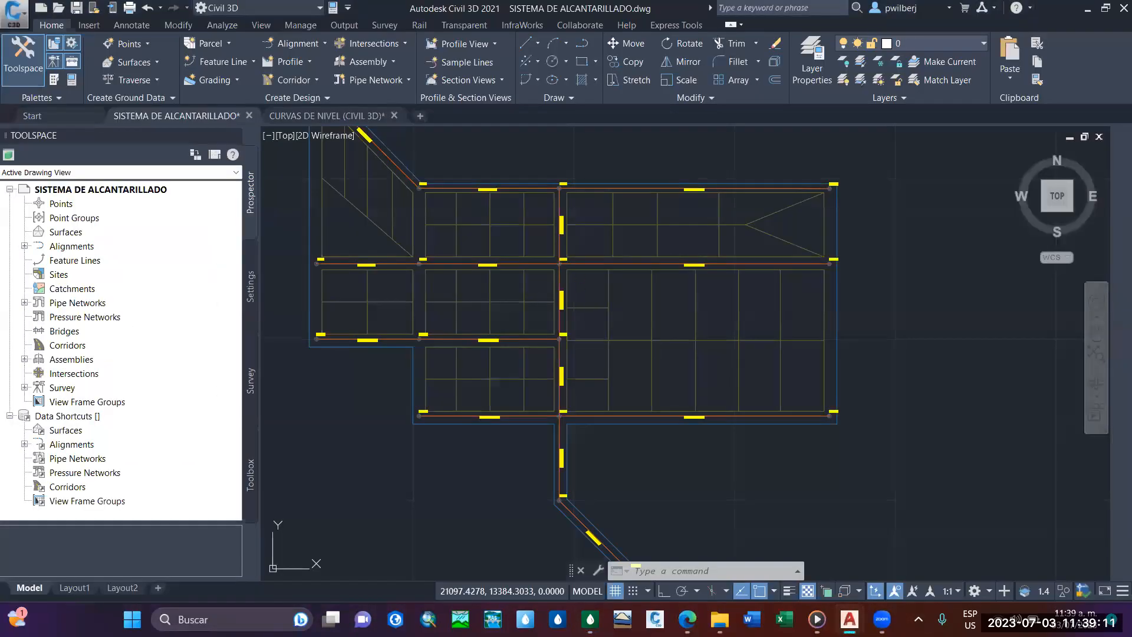
scroll(691, 340, up, 4)
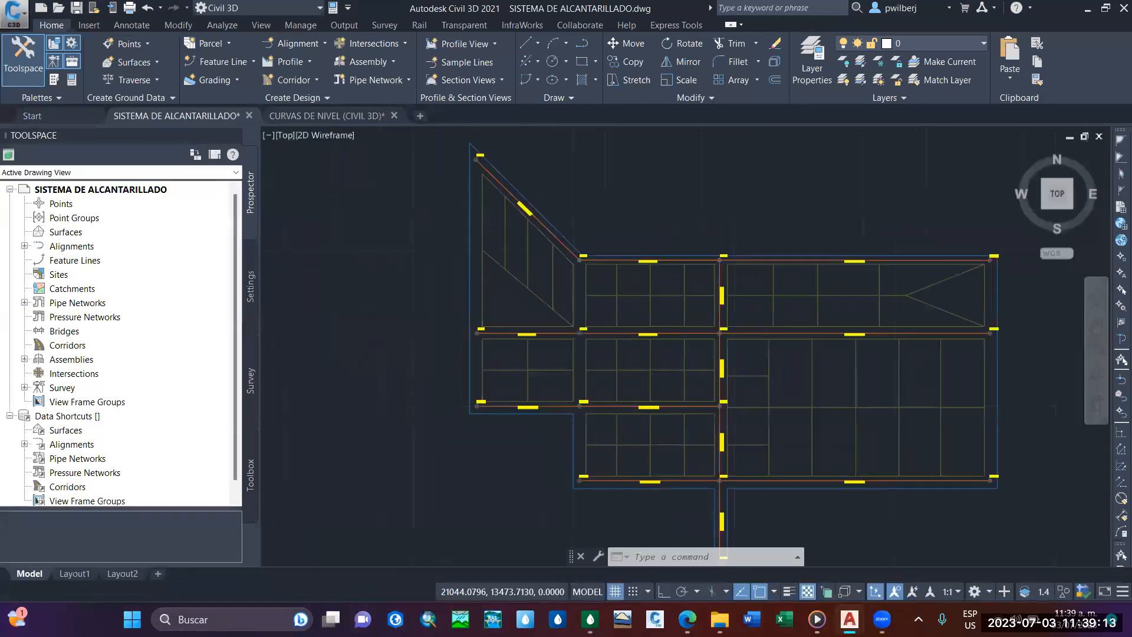
scroll(691, 340, down, 2)
middle_drag(691, 340, 677, 369)
middle_drag(584, 272, 709, 364)
scroll(548, 271, up, 4)
scroll(548, 271, down, 2)
mouse_move(548, 270)
middle_down()
mouse_move(582, 376)
mouse_move(562, 353)
mouse_move(547, 383)
mouse_move(537, 377)
middle_up()
scroll(581, 376, down, 2)
scroll(525, 291, up, 2)
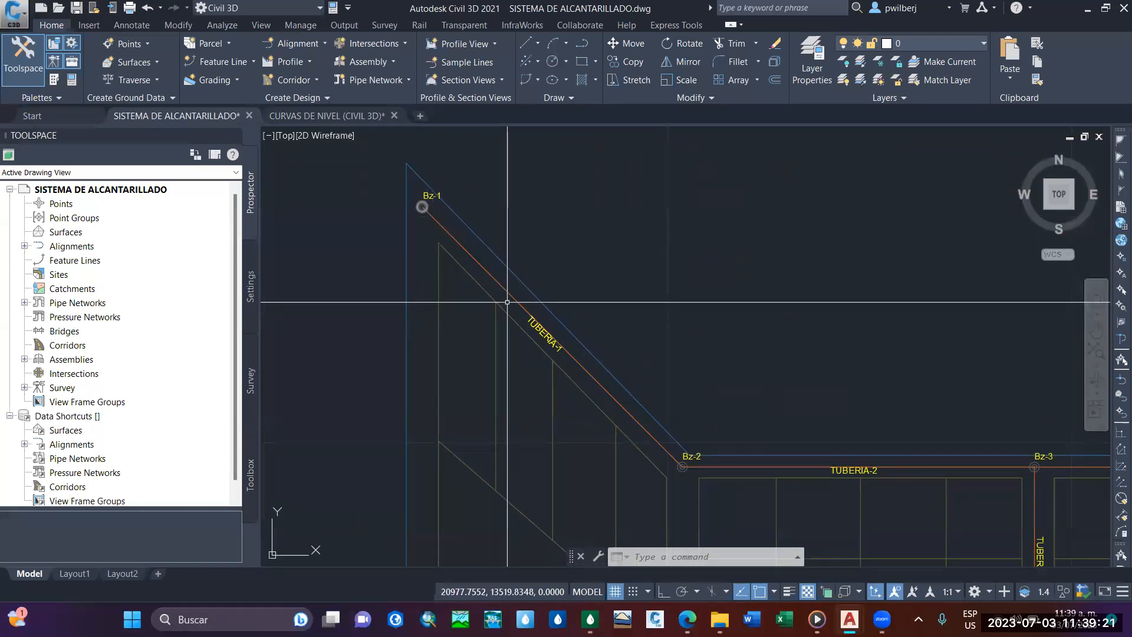
middle_drag(585, 377, 548, 351)
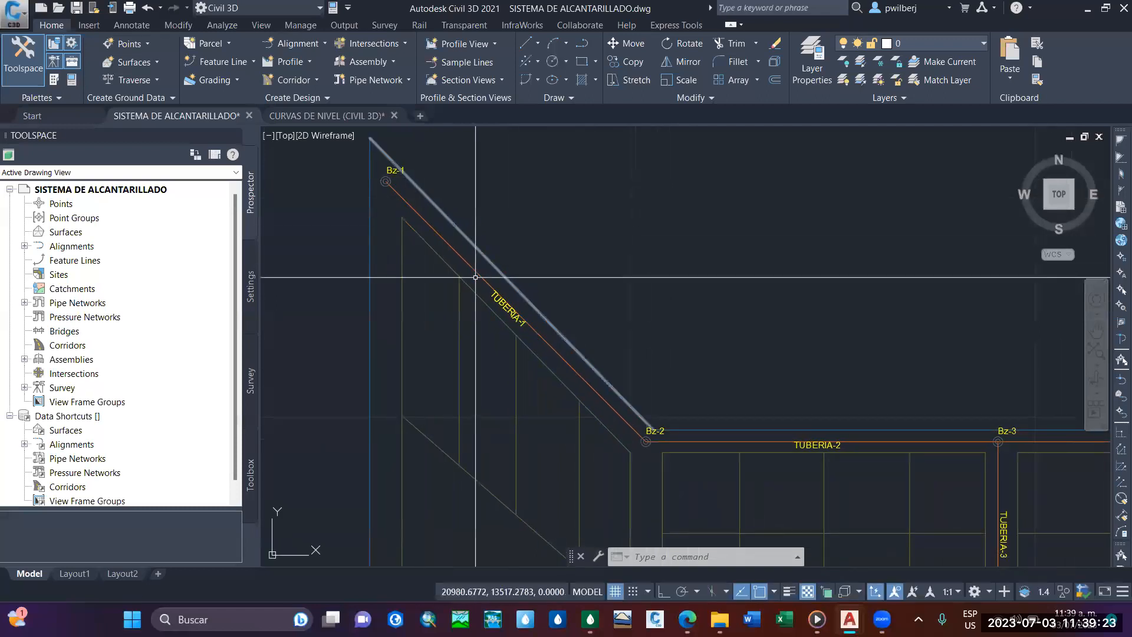
middle_drag(391, 208, 373, 212)
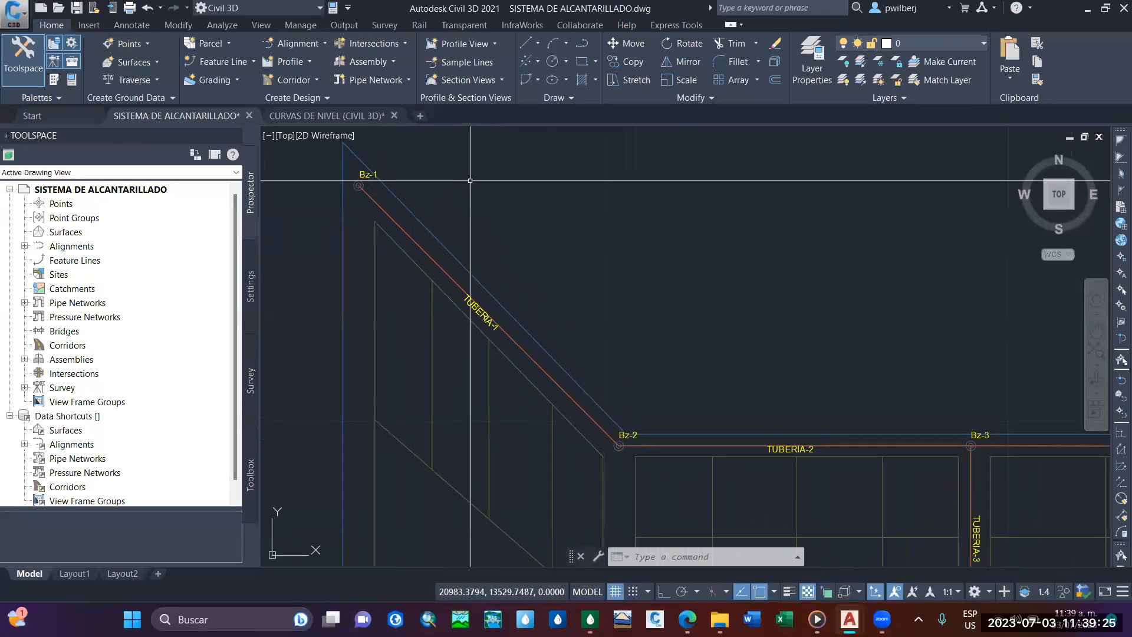
Follow the main sewer line in the drawing from Bz-1 past Bz-2 and Bz-3 down through Bz-7 to the PTAR outlet.
mouse_move(449, 215)
middle_down()
mouse_move(406, 209)
mouse_move(384, 234)
mouse_move(391, 215)
mouse_move(449, 242)
middle_up()
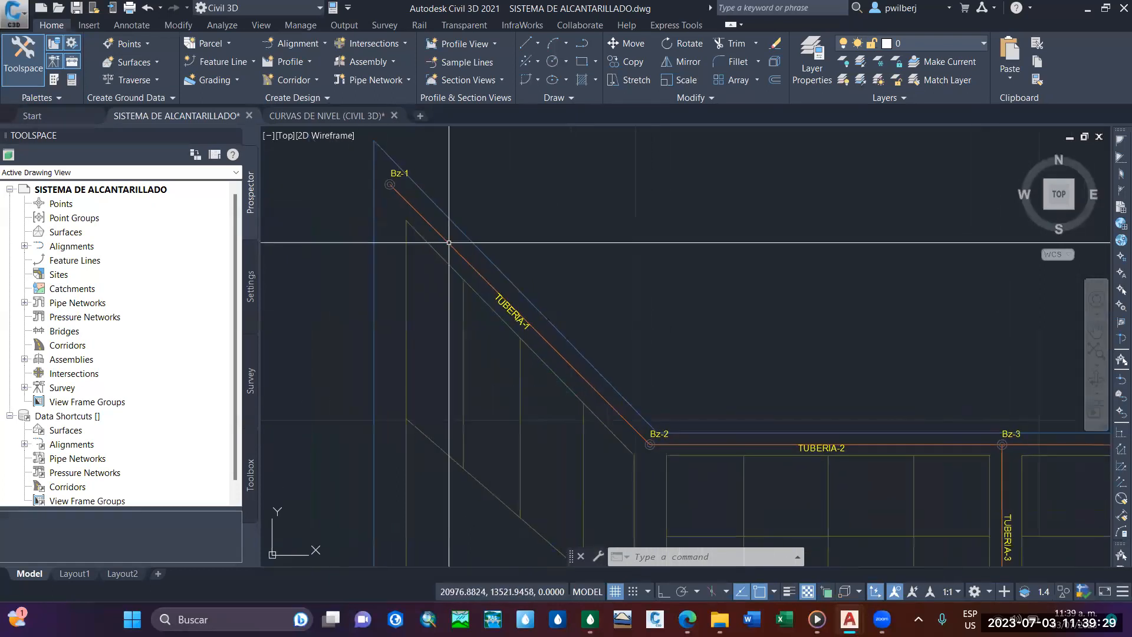
middle_drag(521, 322, 459, 268)
mouse_move(917, 478)
middle_down()
mouse_move(767, 351)
mouse_move(740, 268)
mouse_move(704, 223)
middle_up()
scroll(736, 408, up, 2)
middle_drag(736, 409, 690, 309)
scroll(689, 288, down, 2)
middle_drag(688, 413, 681, 256)
scroll(690, 346, up, 2)
scroll(682, 256, down, 1)
middle_drag(682, 322, 682, 292)
scroll(682, 435, up, 2)
scroll(681, 435, down, 3)
middle_drag(682, 434, 628, 329)
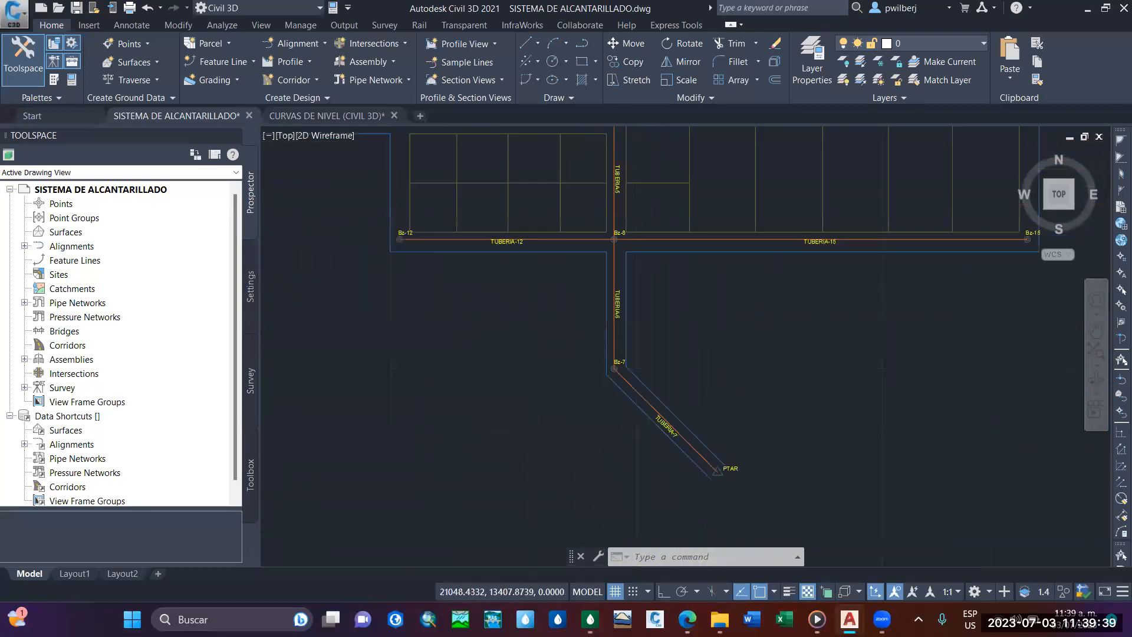
scroll(679, 432, up, 4)
scroll(680, 433, down, 3)
scroll(692, 436, down, 2)
Examine the lateral pipes TUBERIA-8 to TUBERIA-11 with manholes Bz-8 to Bz-11 and the branches lower in the layout.
middle_drag(681, 388, 736, 481)
scroll(635, 299, up, 2)
middle_drag(458, 244, 572, 299)
scroll(373, 252, up, 2)
scroll(384, 263, down, 2)
middle_drag(460, 286, 505, 284)
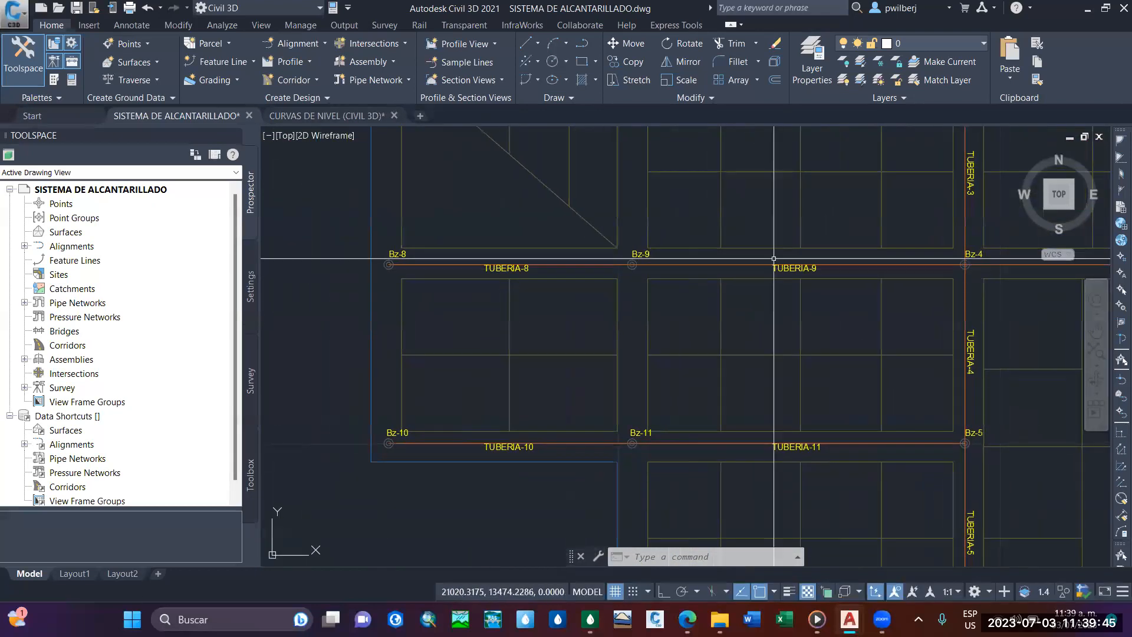
mouse_move(761, 463)
middle_down()
mouse_move(609, 303)
mouse_move(599, 268)
middle_up()
scroll(644, 412, down, 2)
middle_drag(646, 406, 574, 458)
scroll(788, 269, up, 4)
scroll(789, 269, down, 4)
middle_drag(789, 268, 786, 247)
mouse_move(610, 305)
middle_down()
mouse_move(643, 312)
mouse_move(591, 305)
middle_up()
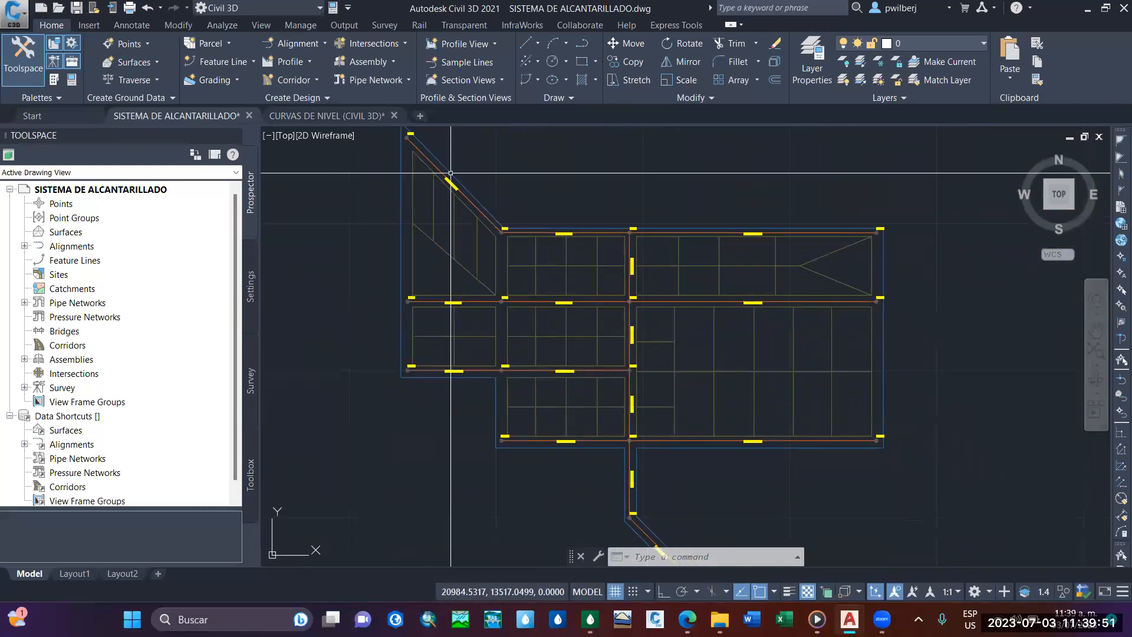
Review the complete labelled layout from the outlet up to Bz-1, including the TUBERIA-13 and TUBERIA-14 branches.
mouse_move(629, 421)
middle_down()
mouse_move(596, 328)
mouse_move(605, 311)
middle_up()
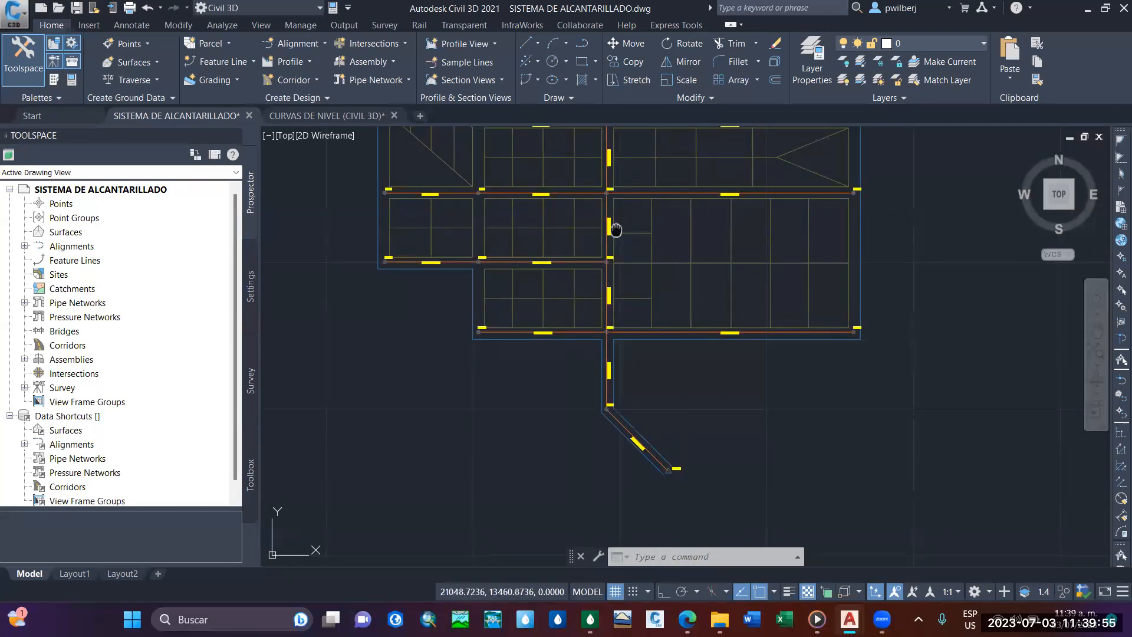
middle_drag(607, 183, 603, 305)
scroll(449, 213, up, 4)
middle_drag(485, 228, 501, 287)
scroll(497, 320, down, 2)
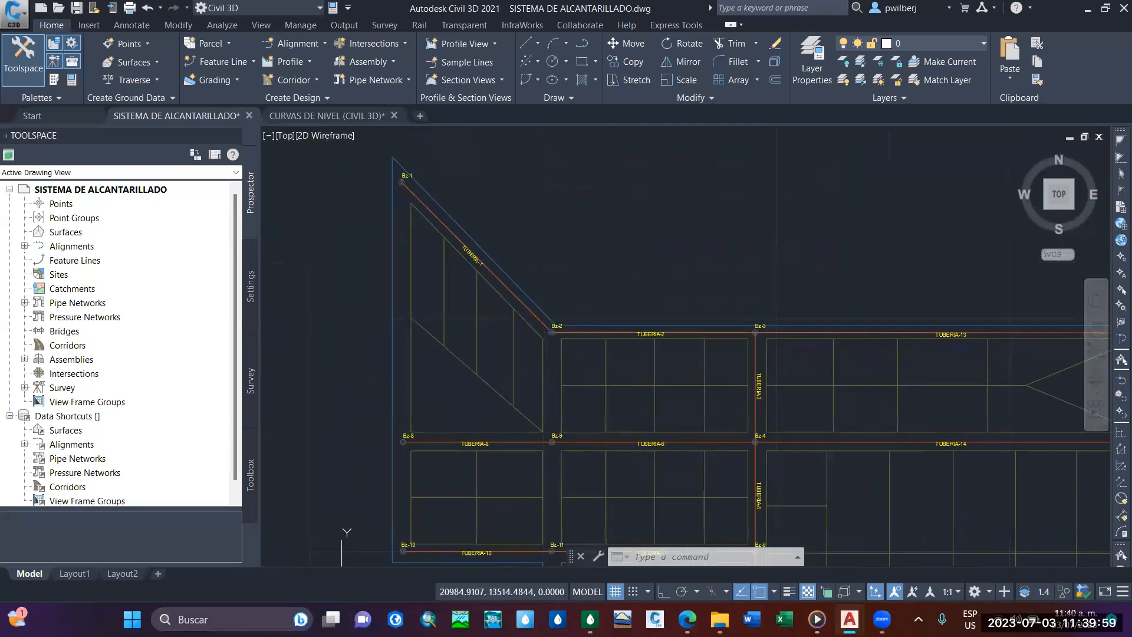
scroll(497, 320, up, 2)
scroll(578, 318, down, 4)
scroll(617, 303, up, 2)
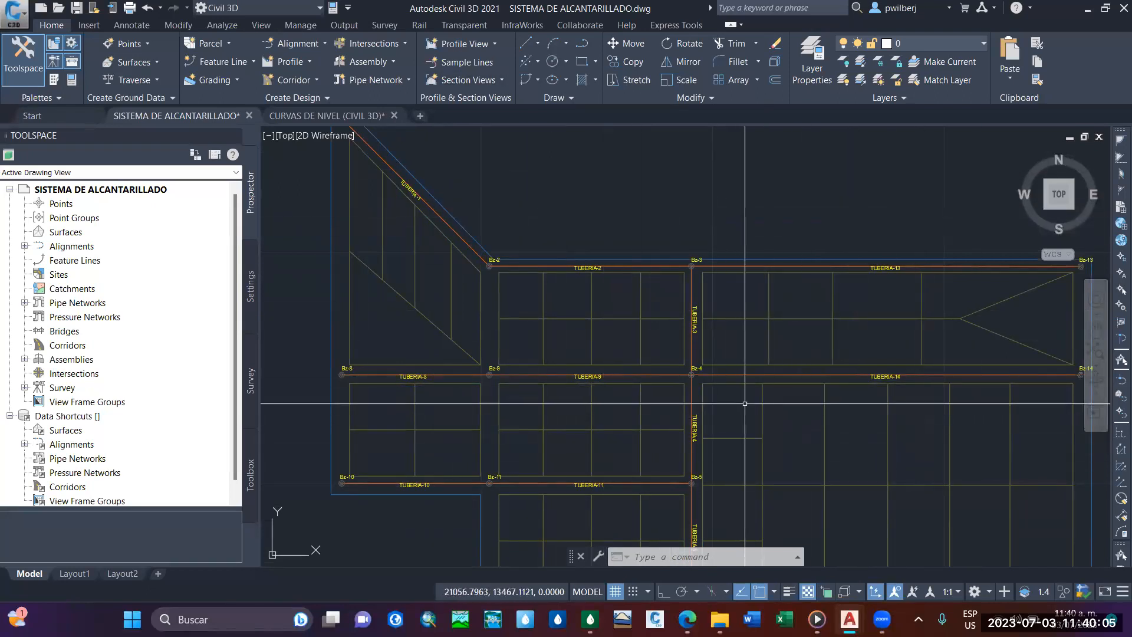
mouse_move(753, 435)
middle_down()
mouse_move(712, 414)
mouse_move(698, 344)
middle_up()
Switch to SewerGEMS and inspect the manhole and pipe lines of the background drawing over the contours.
click(590, 620)
scroll(539, 322, down, 3)
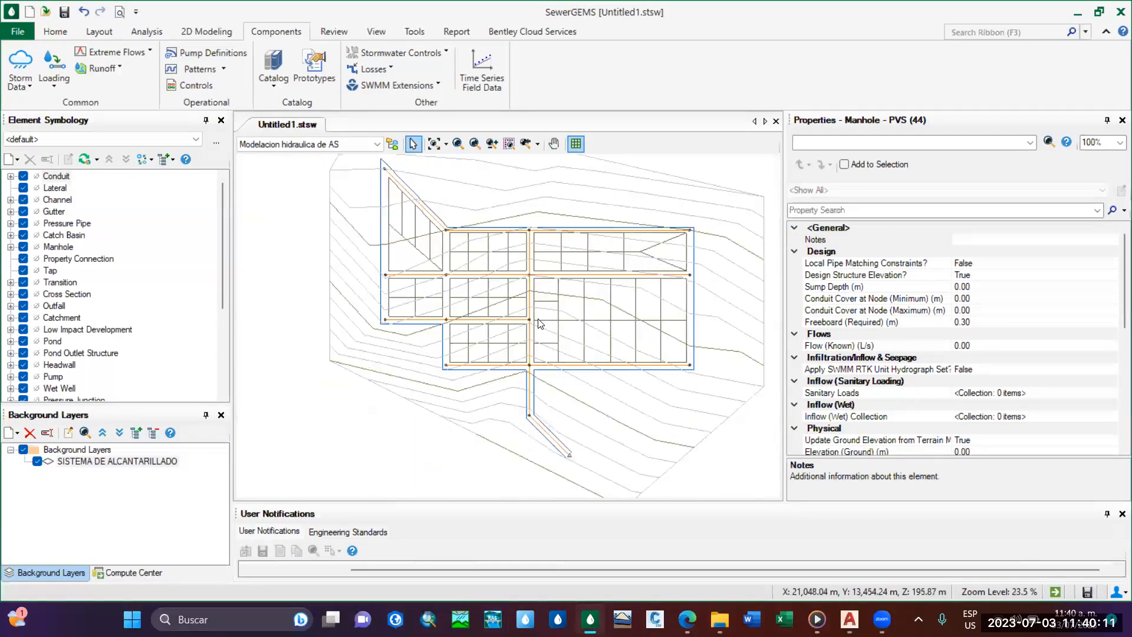
middle_drag(528, 321, 536, 333)
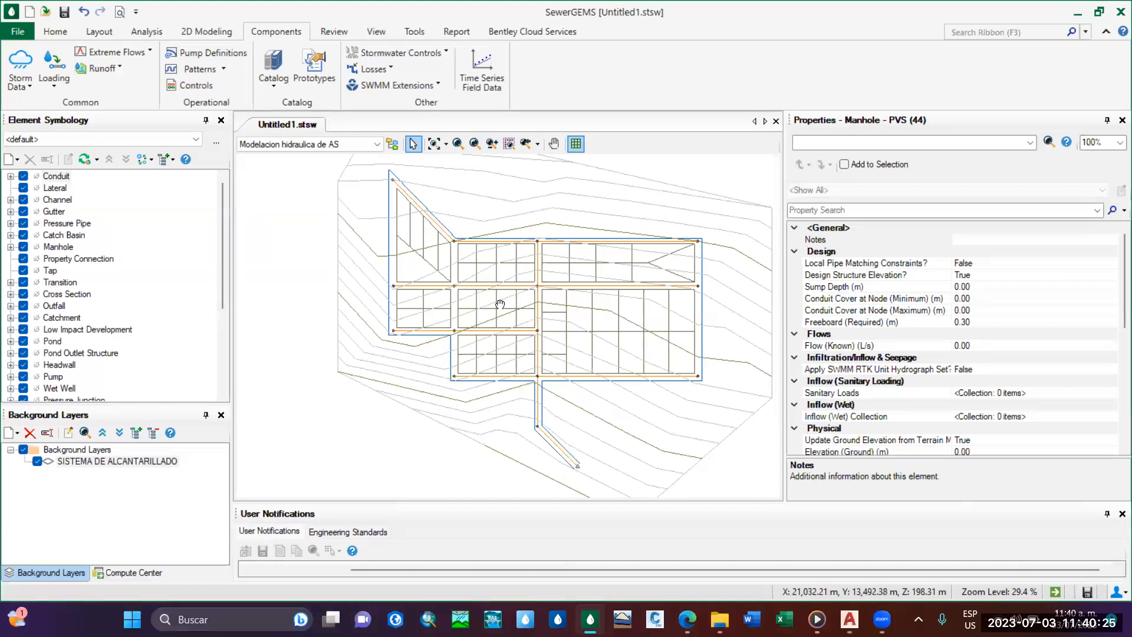
scroll(500, 304, up, 6)
scroll(473, 346, down, 4)
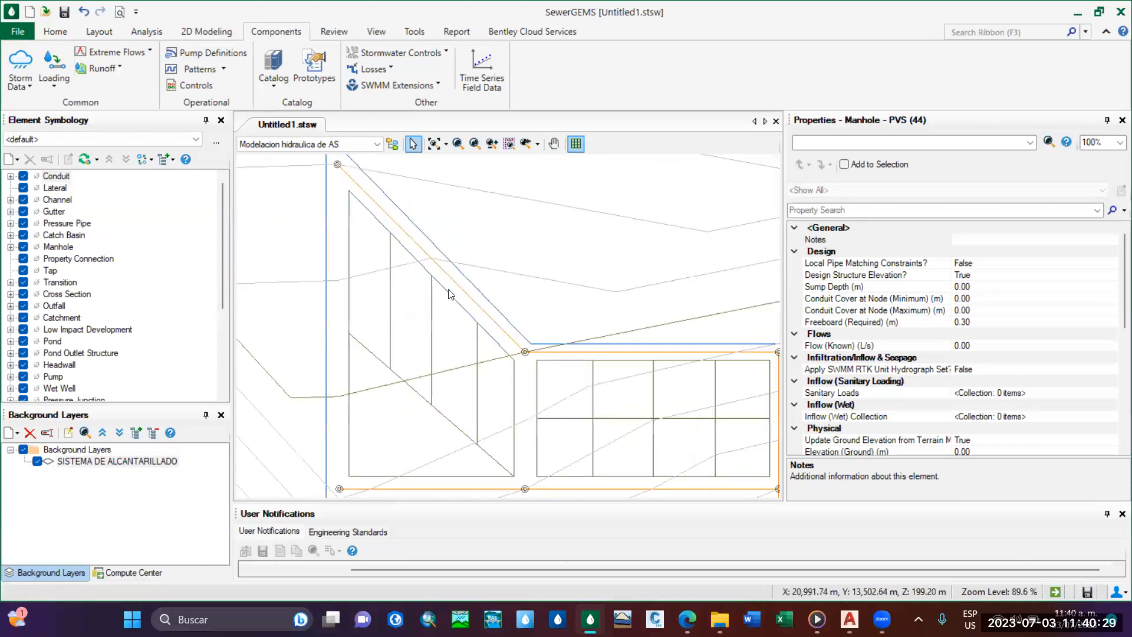
scroll(534, 354, down, 2)
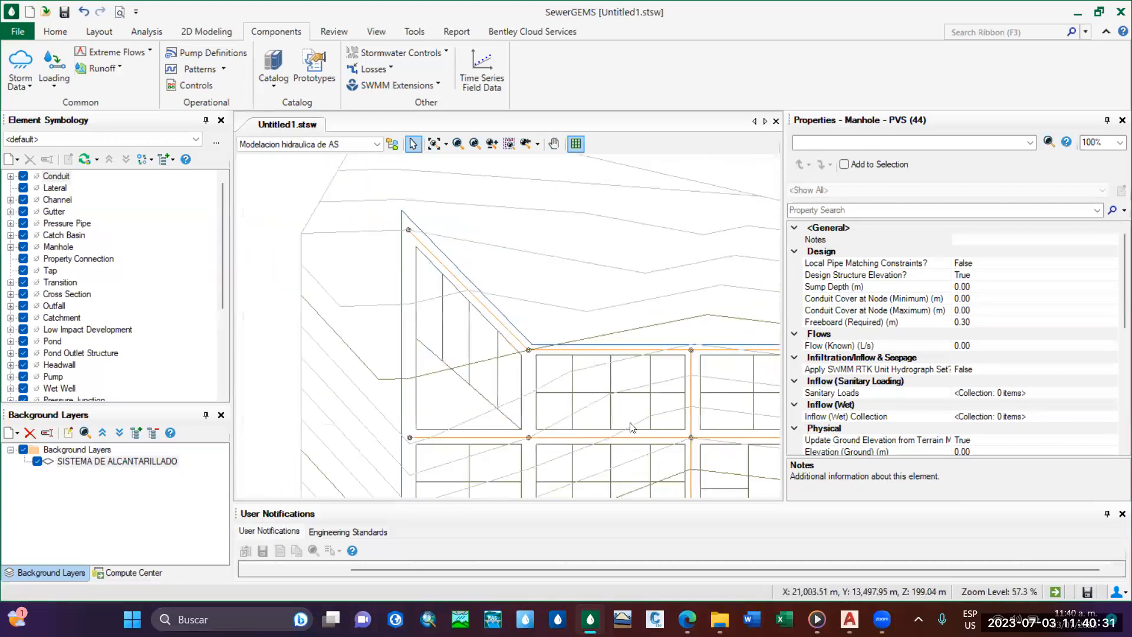
middle_drag(631, 426, 501, 320)
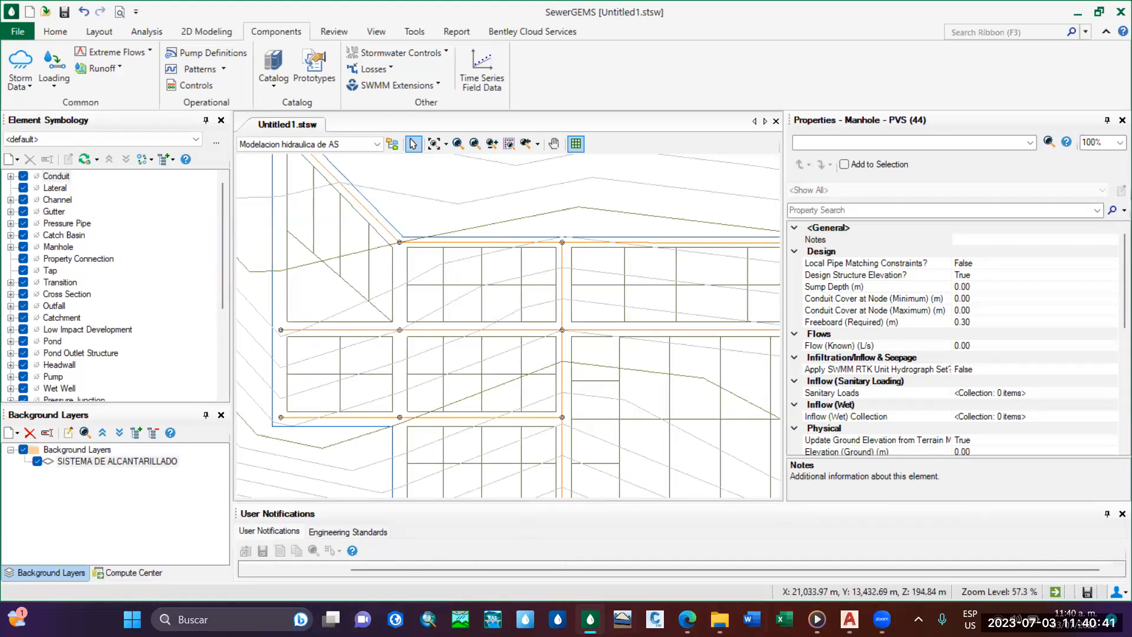
Check the whole layout in Civil 3D, return to SewerGEMS and trace the main line through the background to the outfall.
mouse_move(849, 619)
click(770, 533)
scroll(599, 333, down, 2)
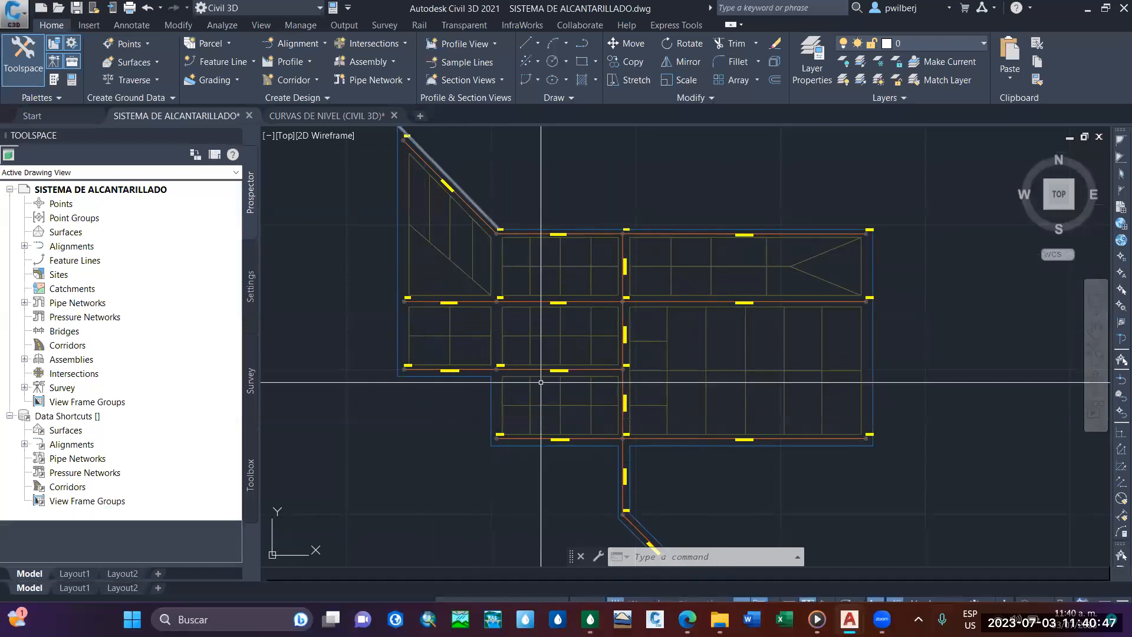
click(590, 619)
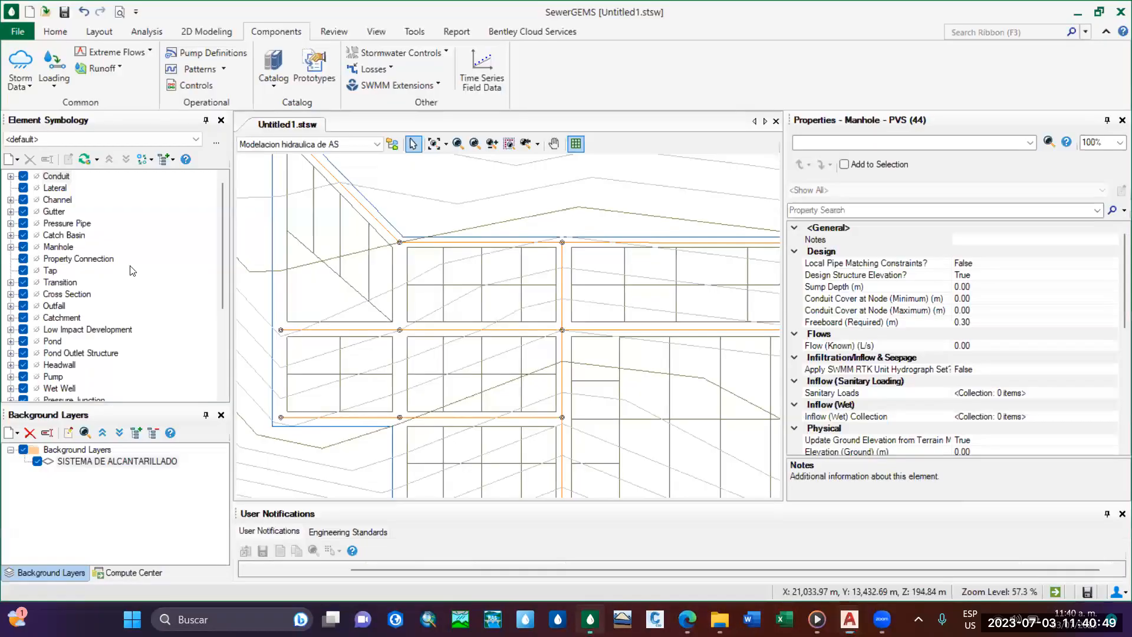
mouse_move(374, 240)
middle_down()
mouse_move(339, 211)
mouse_move(398, 282)
middle_up()
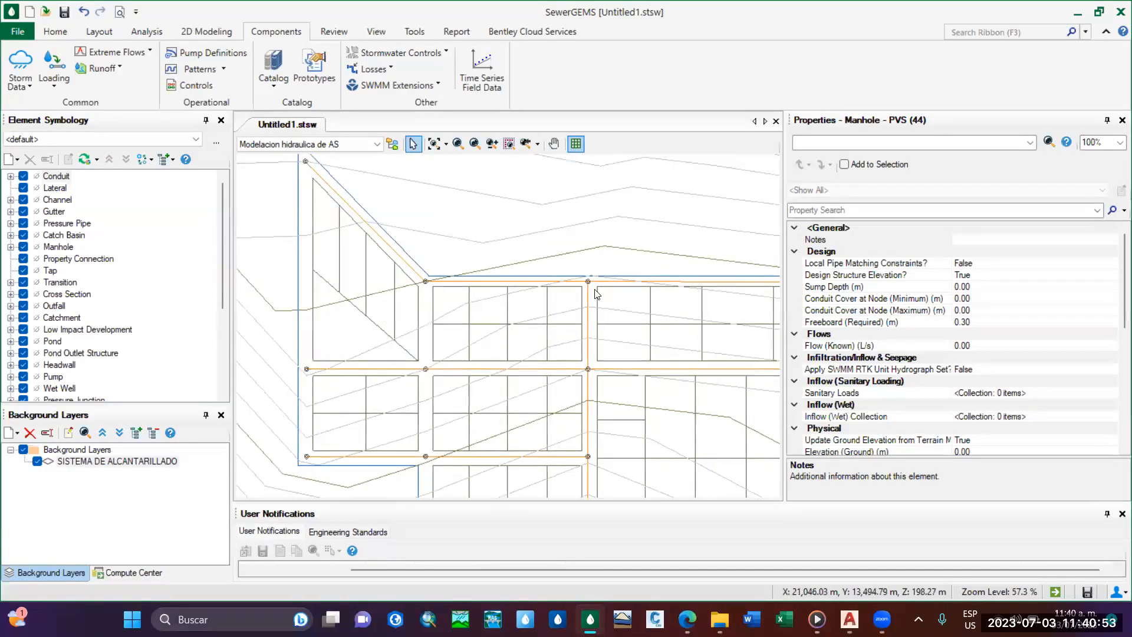
middle_drag(587, 367, 535, 259)
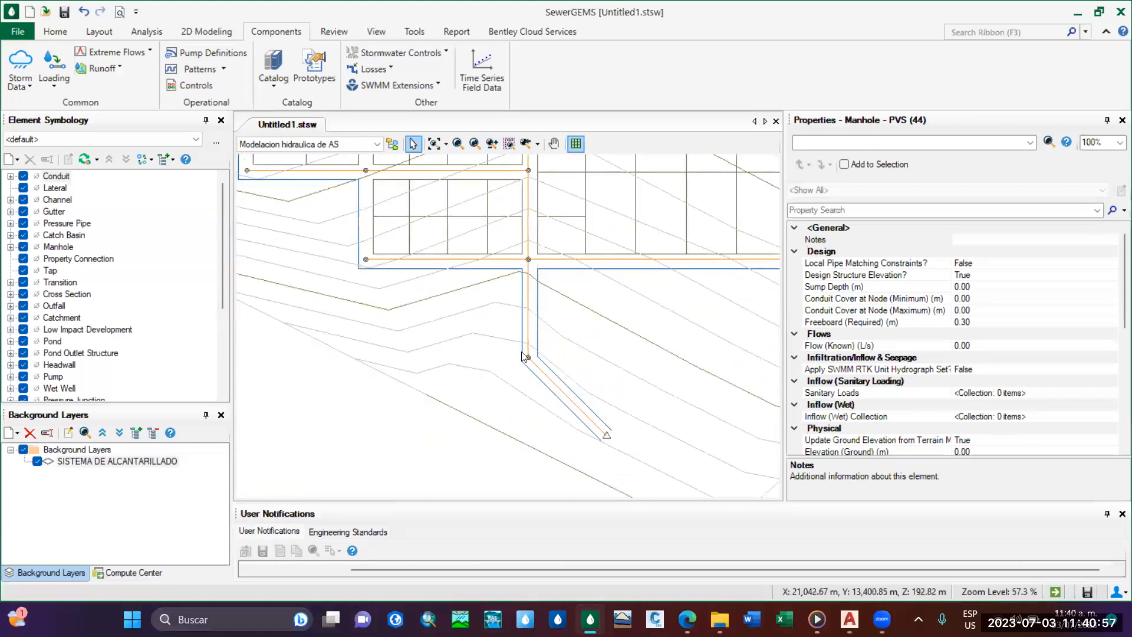
middle_drag(496, 256, 524, 423)
middle_drag(426, 249, 470, 390)
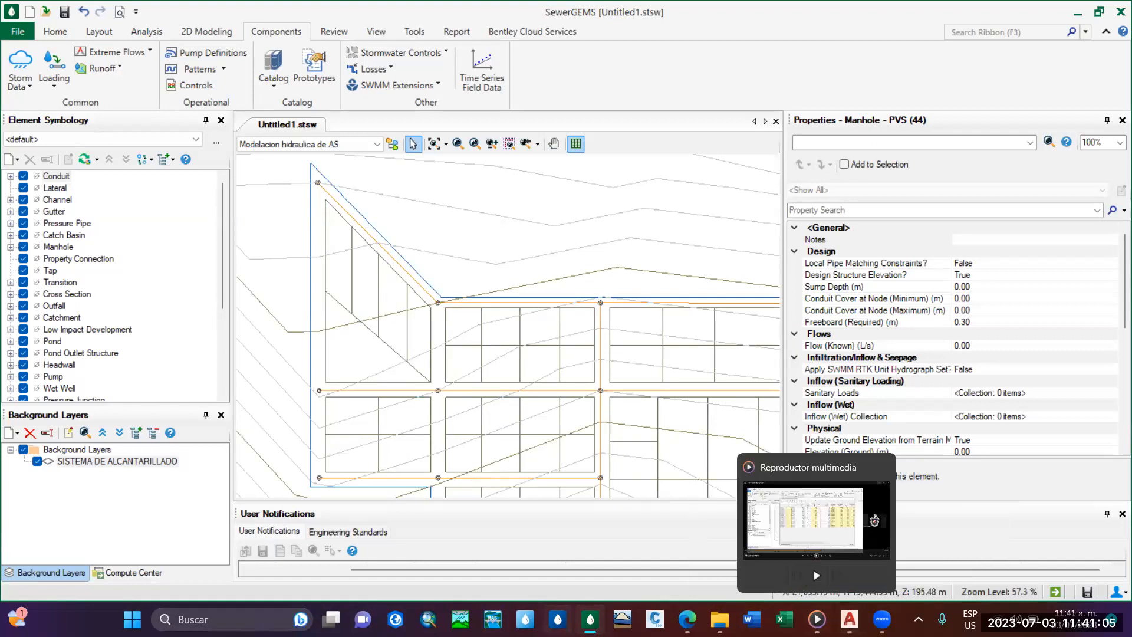
Switch to Civil 3D and look over the overall sewer layout.
click(849, 619)
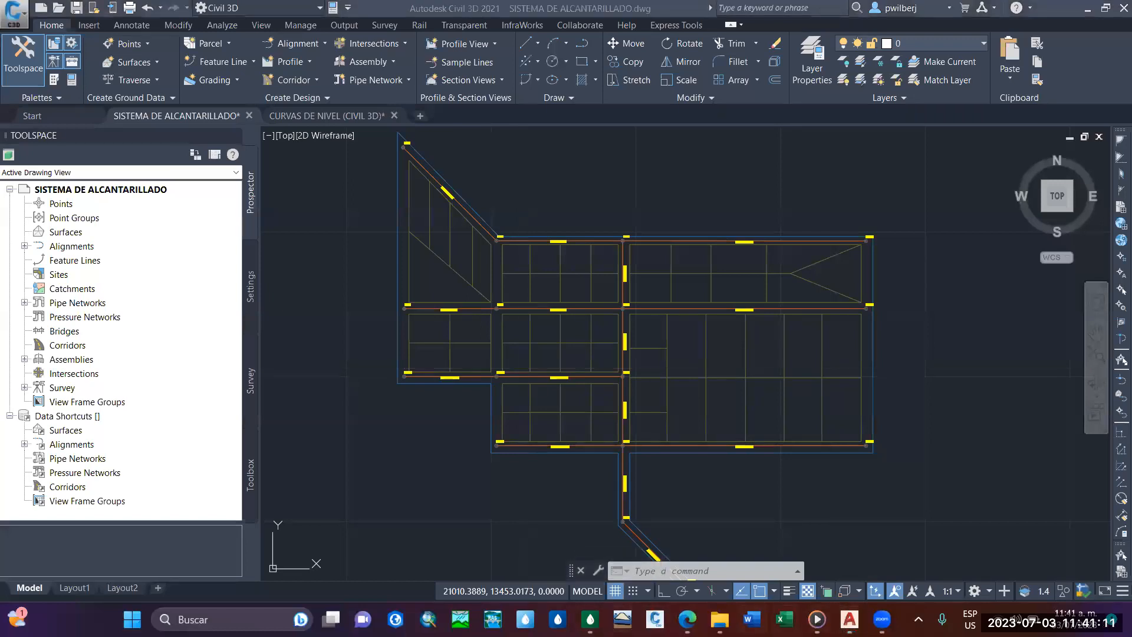
click(687, 619)
click(848, 619)
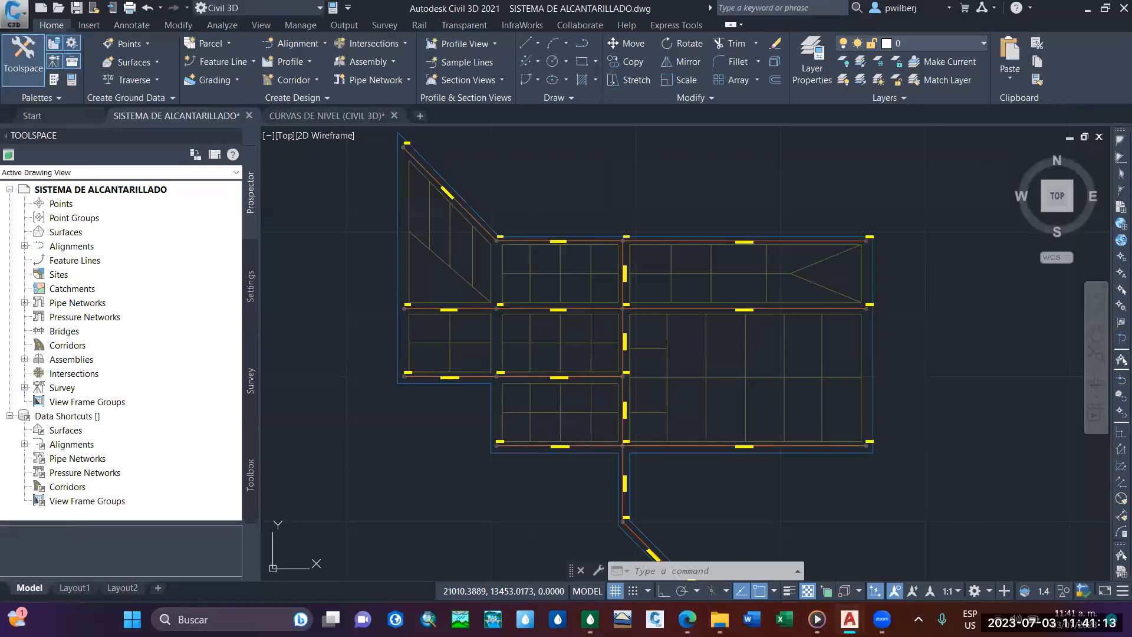
middle_drag(603, 450, 561, 442)
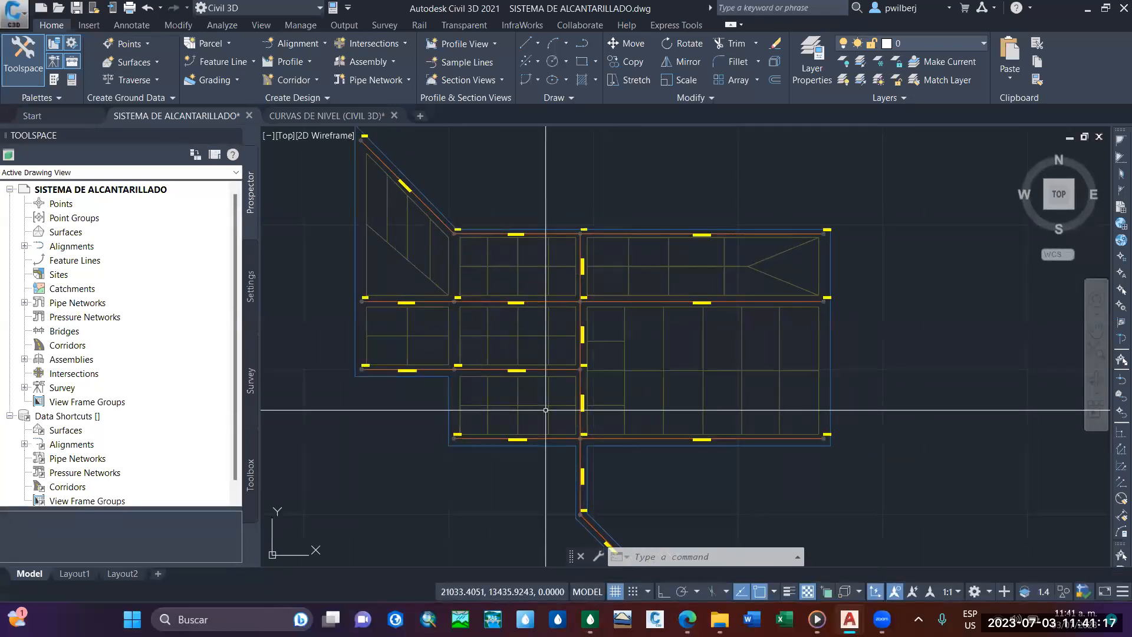
Return to SewerGEMS and display the model creation tools, including ModelBuilder and TRex, with the street grid in view.
key(alt+Tab)
middle_drag(517, 371, 500, 339)
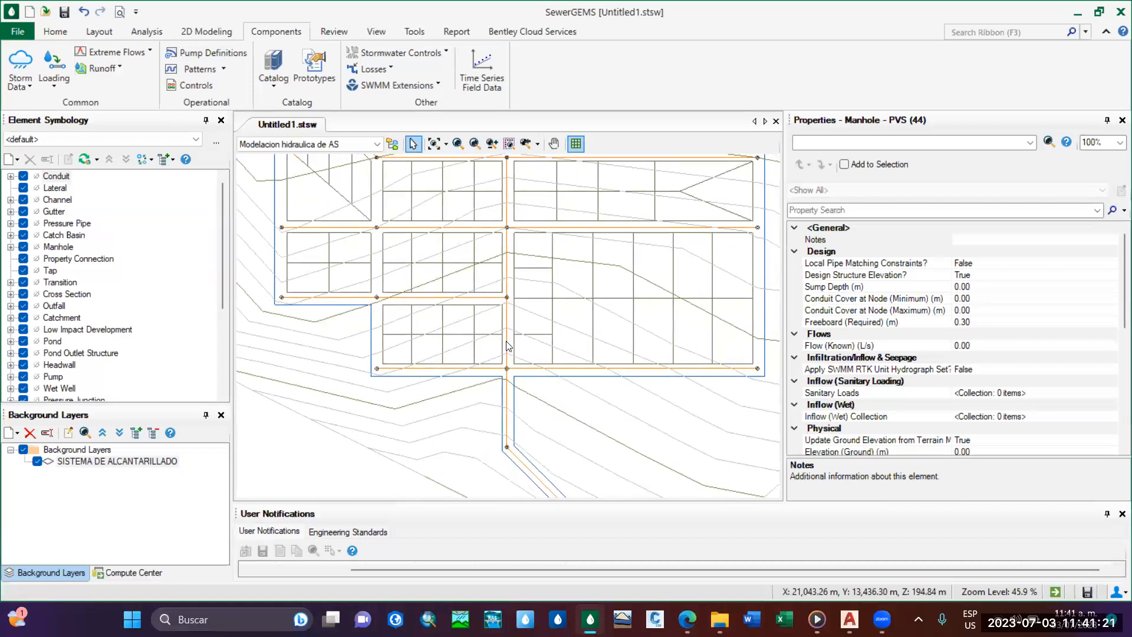
click(414, 32)
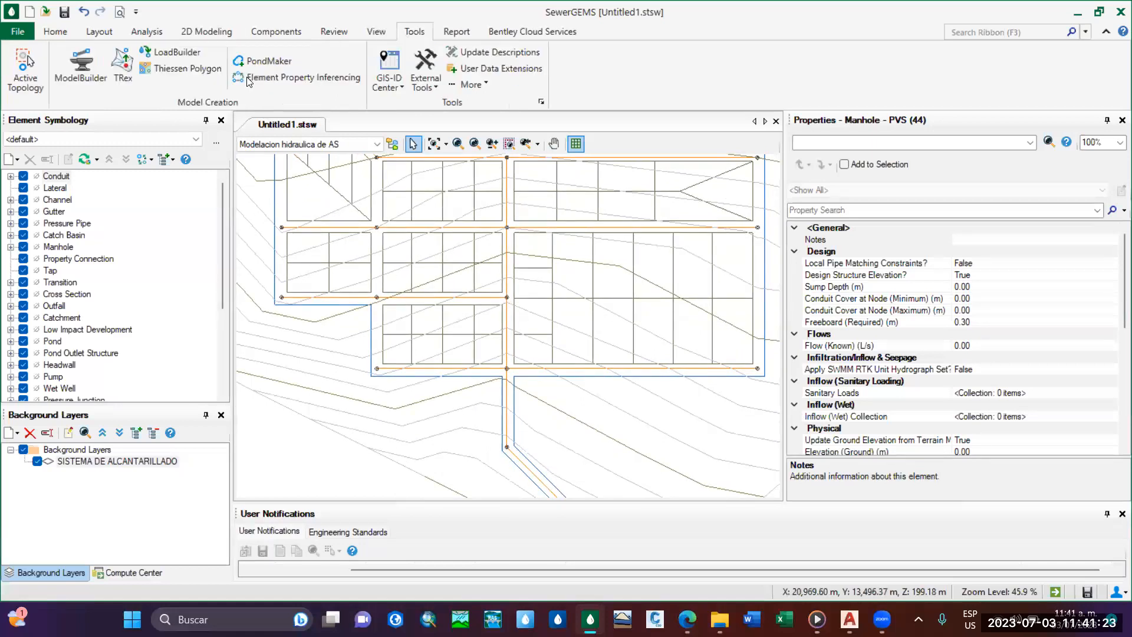
middle_drag(554, 287, 570, 319)
Switch to Civil 3D again and check the arrangement of the main line and its branches.
click(848, 616)
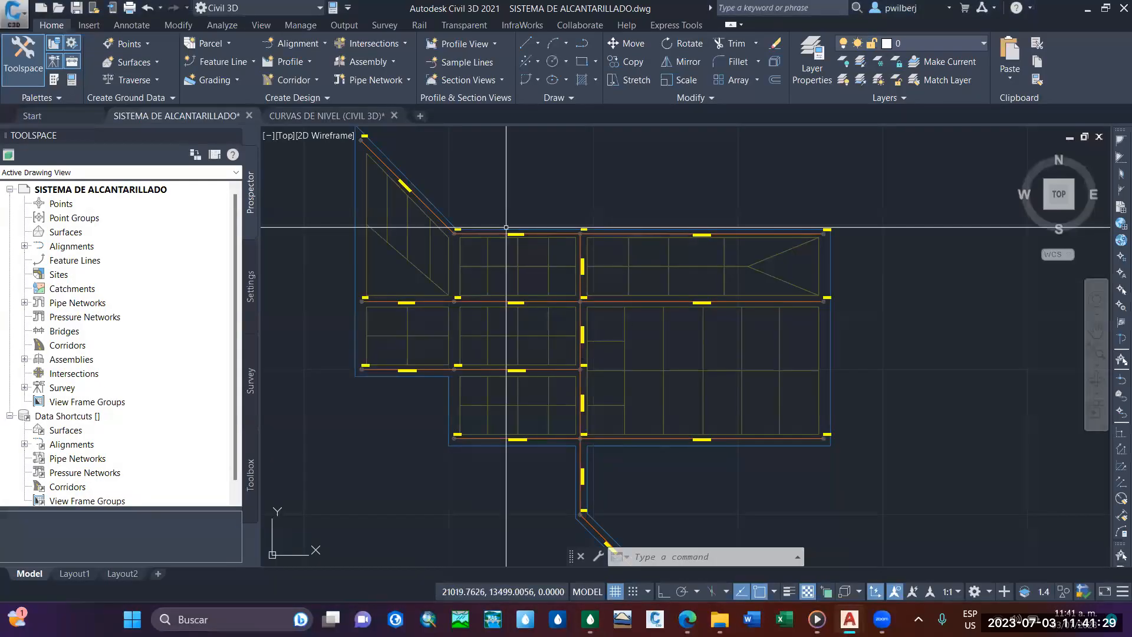
mouse_move(527, 351)
middle_down()
mouse_move(505, 274)
mouse_move(515, 325)
middle_up()
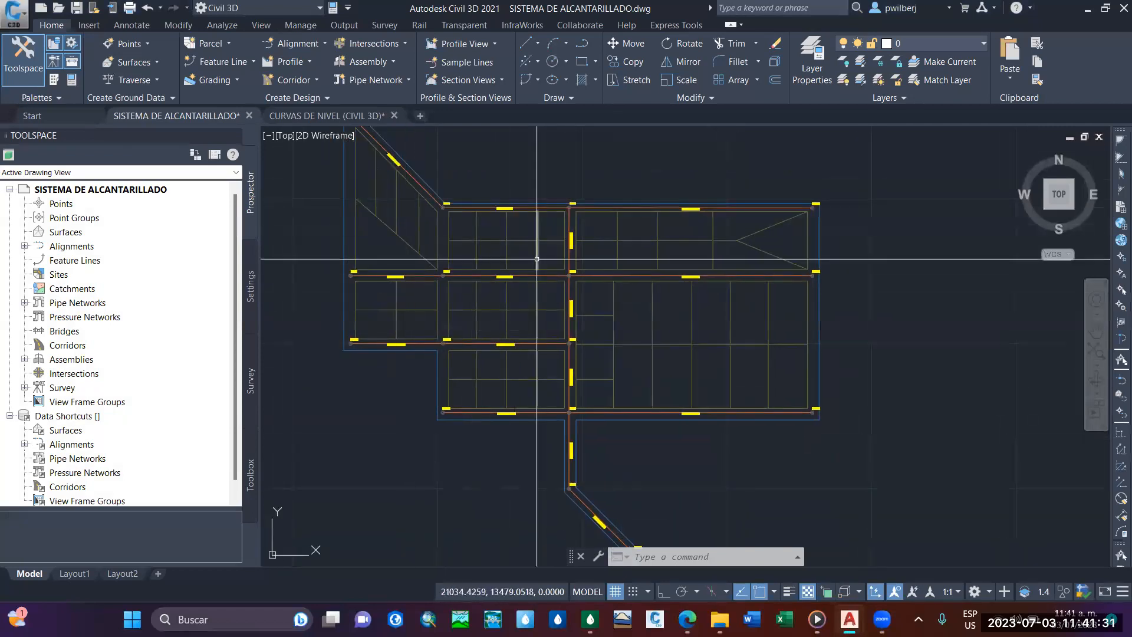
middle_drag(513, 245, 519, 285)
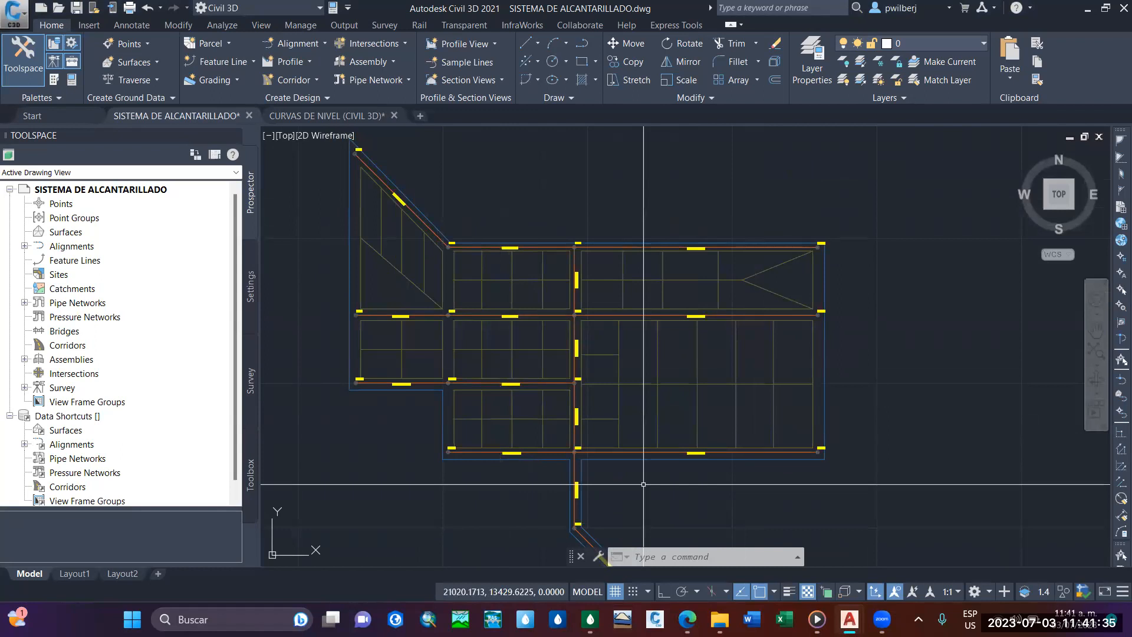
Go back to SewerGEMS and examine the background network from the outfall up to the upper diagonal street.
key(alt+Tab)
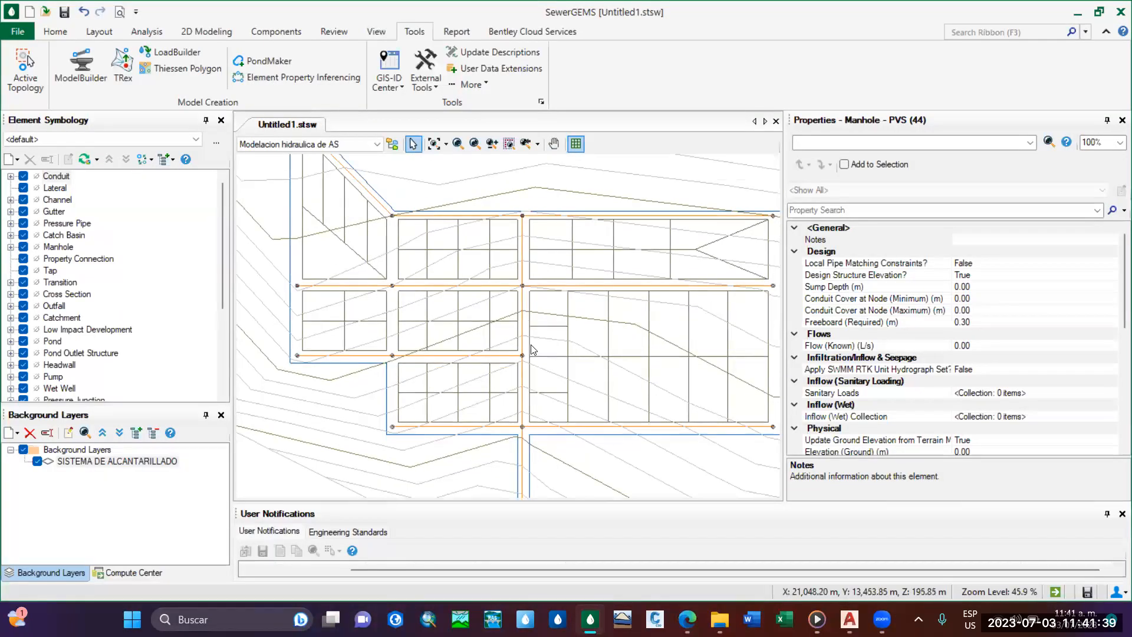
scroll(530, 349, down, 4)
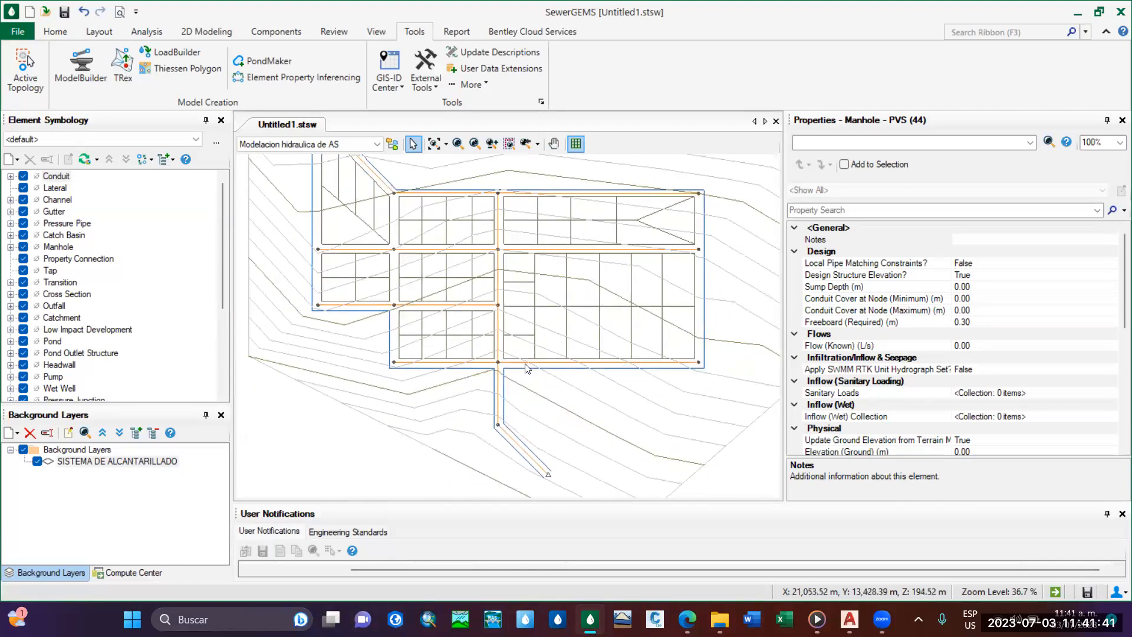
middle_drag(491, 370, 498, 395)
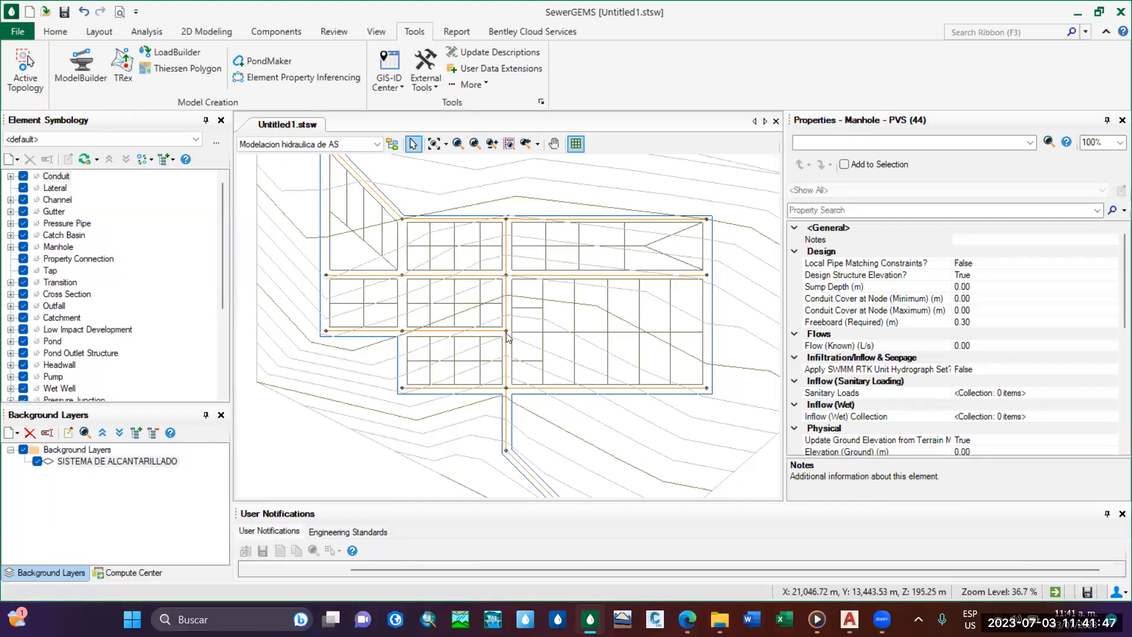
middle_drag(462, 300, 475, 328)
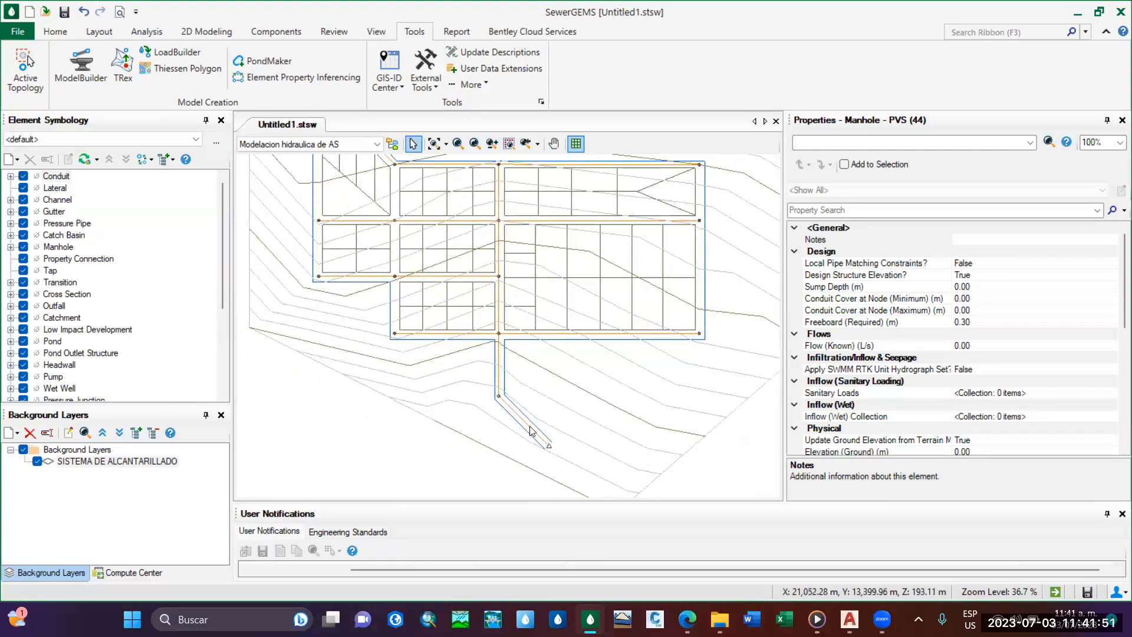
middle_drag(533, 265, 484, 319)
scroll(326, 171, up, 2)
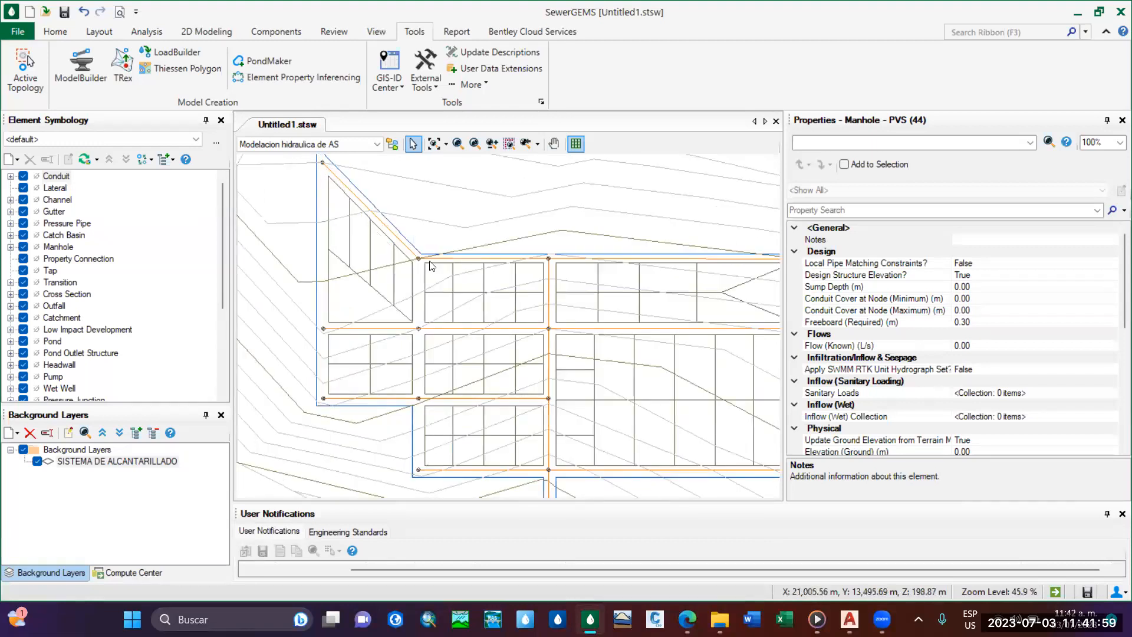
Trace the central sewer line in the SewerGEMS background down to the outfall and back, inspecting its junctions with the branches.
middle_drag(552, 255, 533, 180)
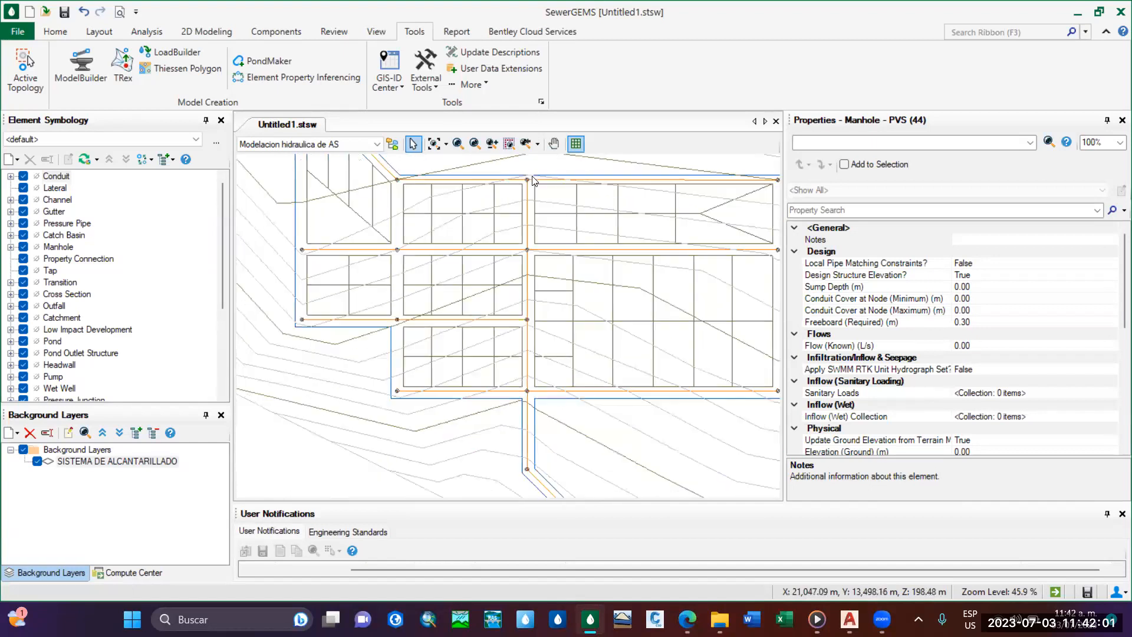
scroll(527, 334, up, 4)
scroll(527, 335, down, 4)
middle_drag(527, 334, 515, 267)
scroll(512, 402, up, 3)
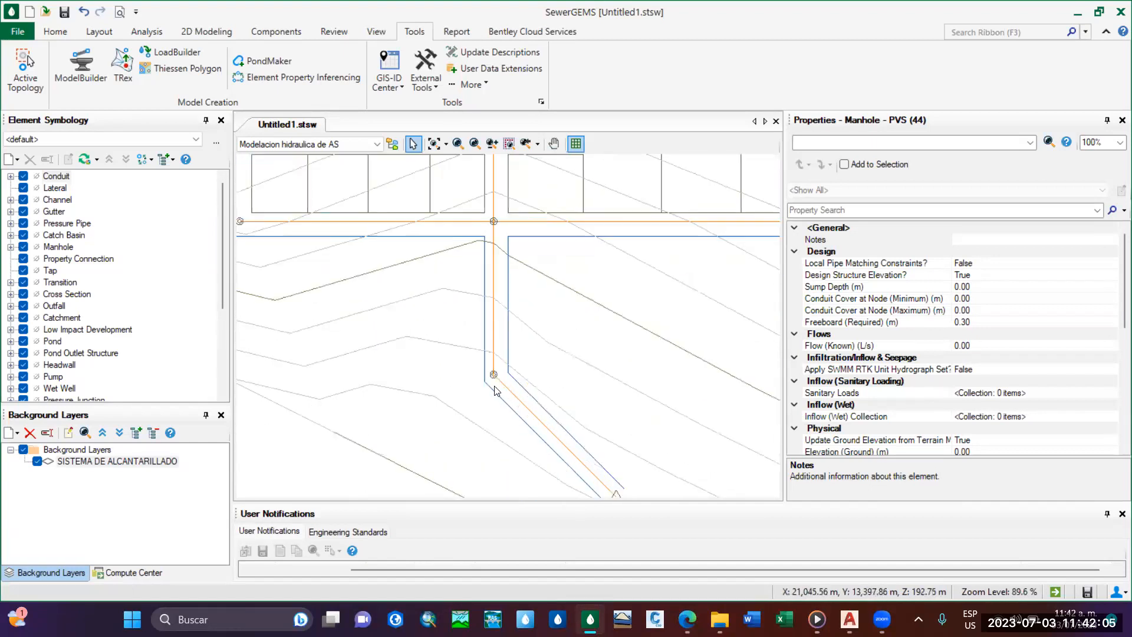
scroll(495, 344, down, 4)
middle_drag(489, 240, 493, 325)
scroll(407, 269, up, 3)
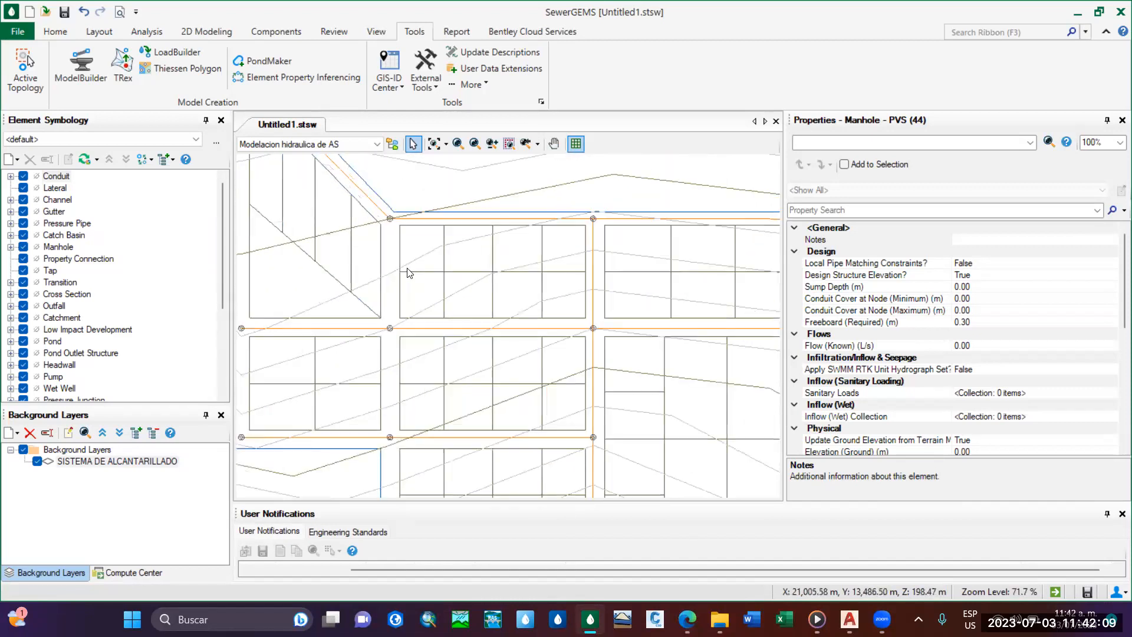
middle_drag(437, 288, 502, 299)
scroll(495, 295, down, 1)
middle_drag(568, 344, 507, 272)
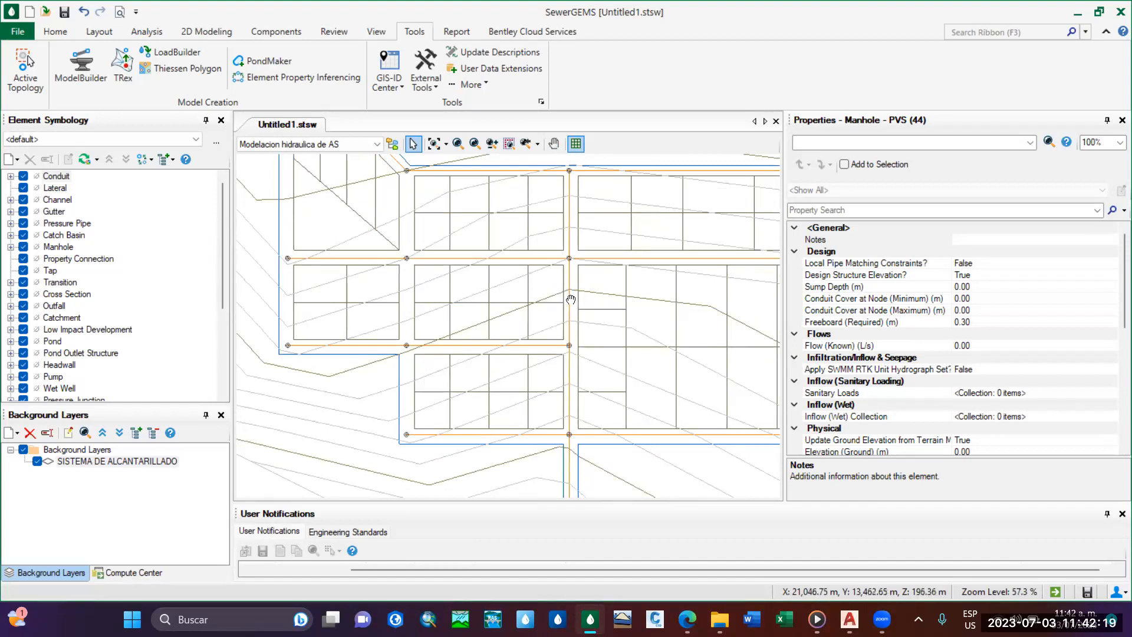
scroll(546, 338, down, 1)
middle_drag(530, 294, 494, 306)
mouse_move(441, 267)
middle_down()
mouse_move(487, 311)
mouse_move(448, 276)
middle_up()
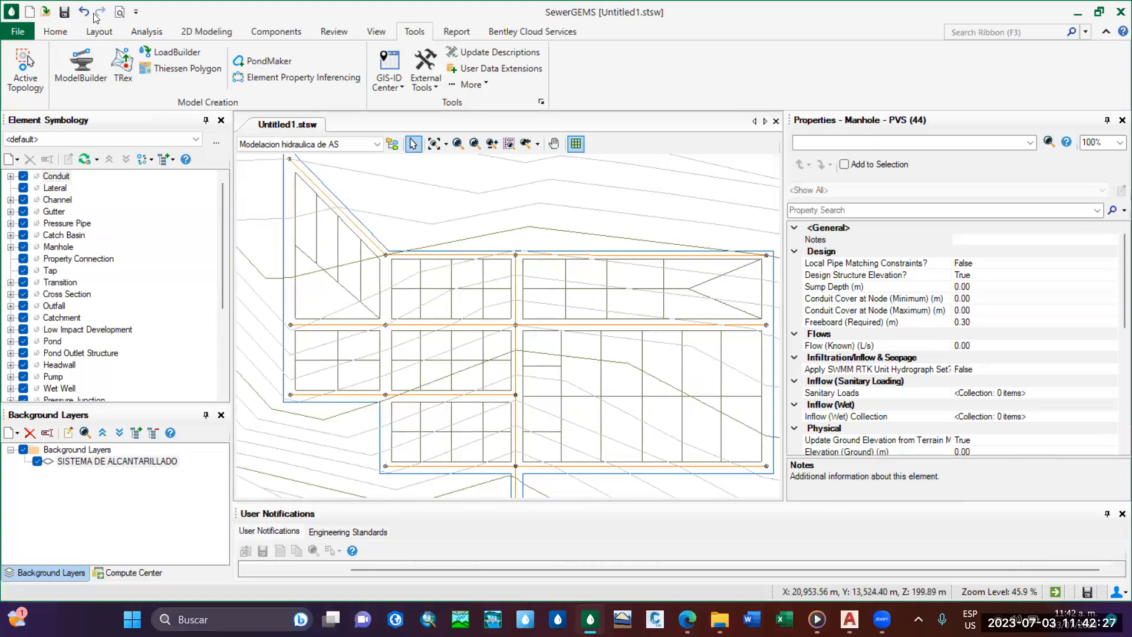
Draw the main line's first conduit from the manhole at the diagonal street's upper end to the manhole at its lower corner.
click(99, 32)
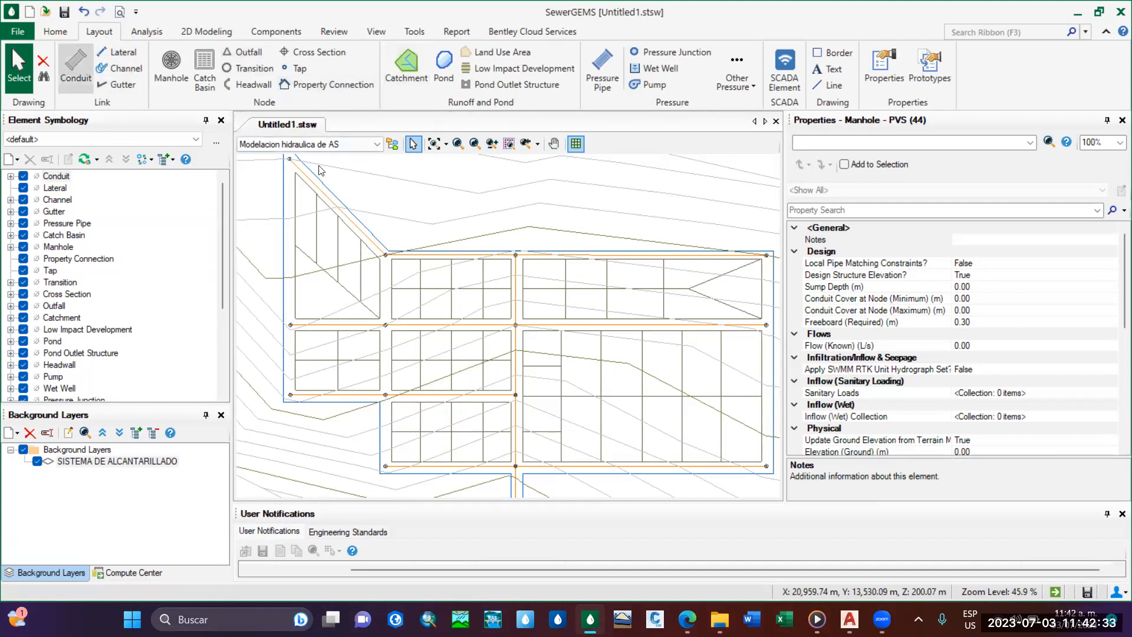
click(83, 69)
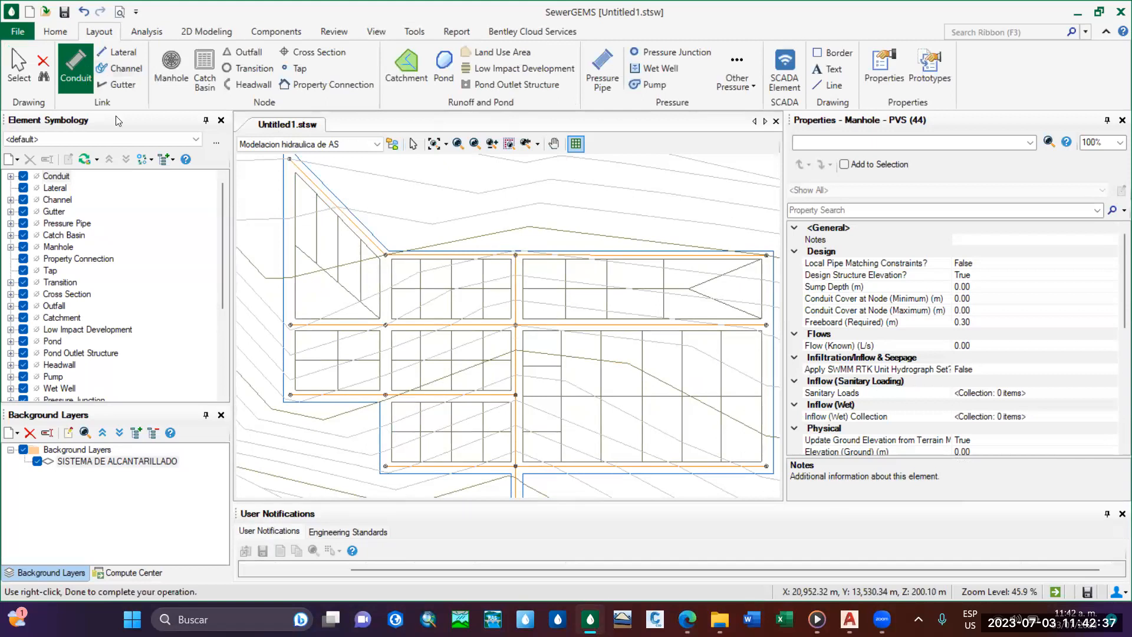
middle_drag(275, 190, 272, 237)
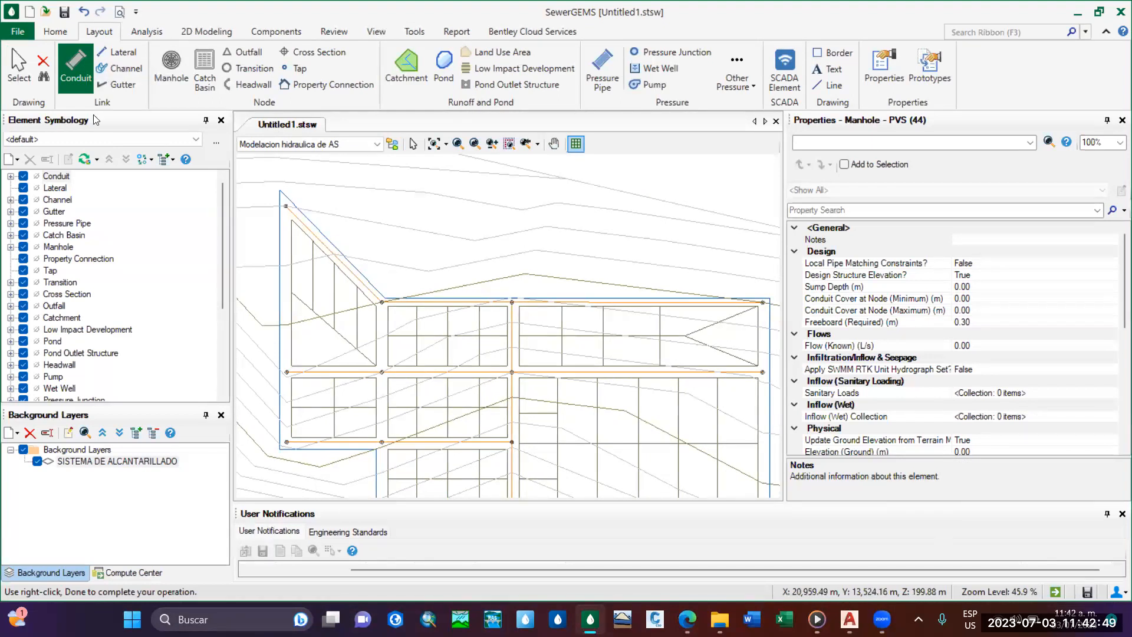
scroll(277, 214, up, 10)
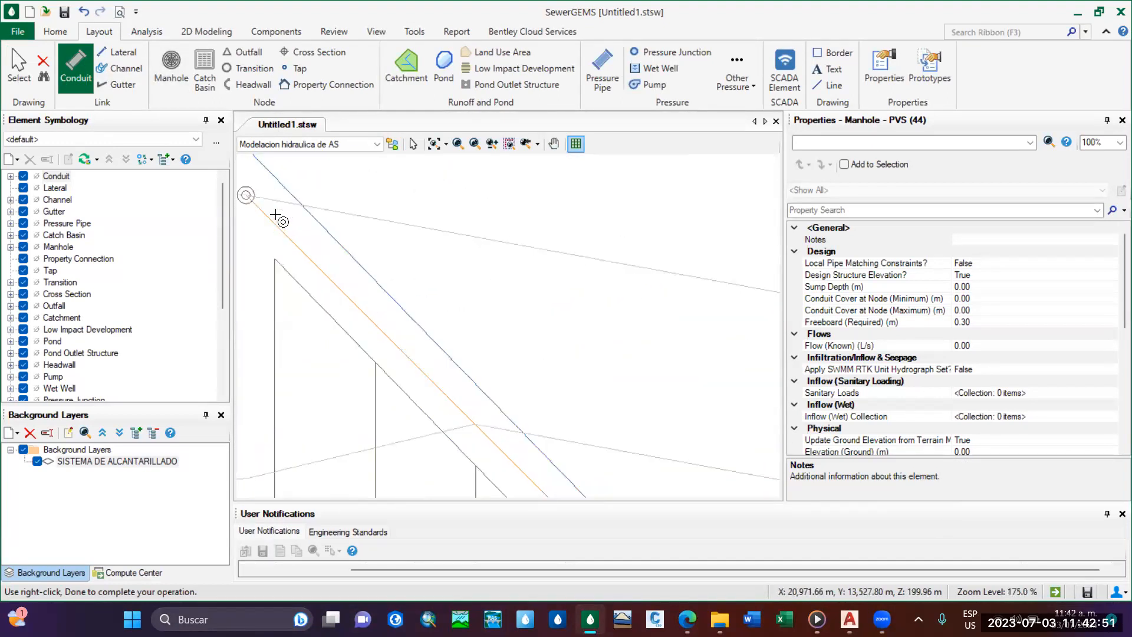
scroll(413, 247, up, 3)
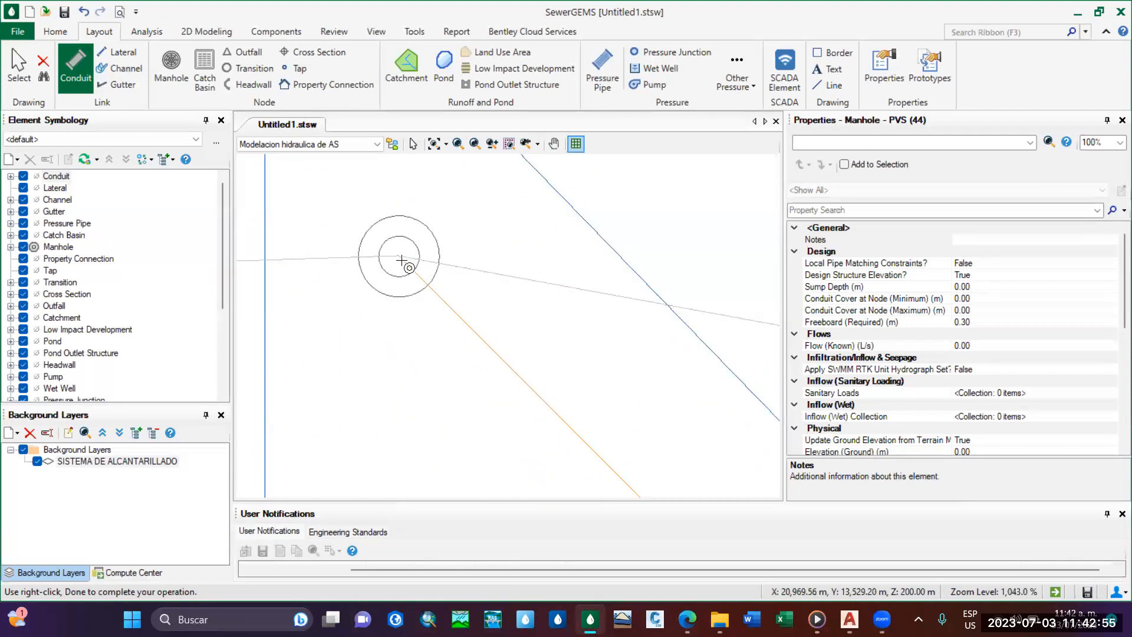
click(401, 260)
scroll(471, 331, down, 15)
scroll(469, 333, up, 13)
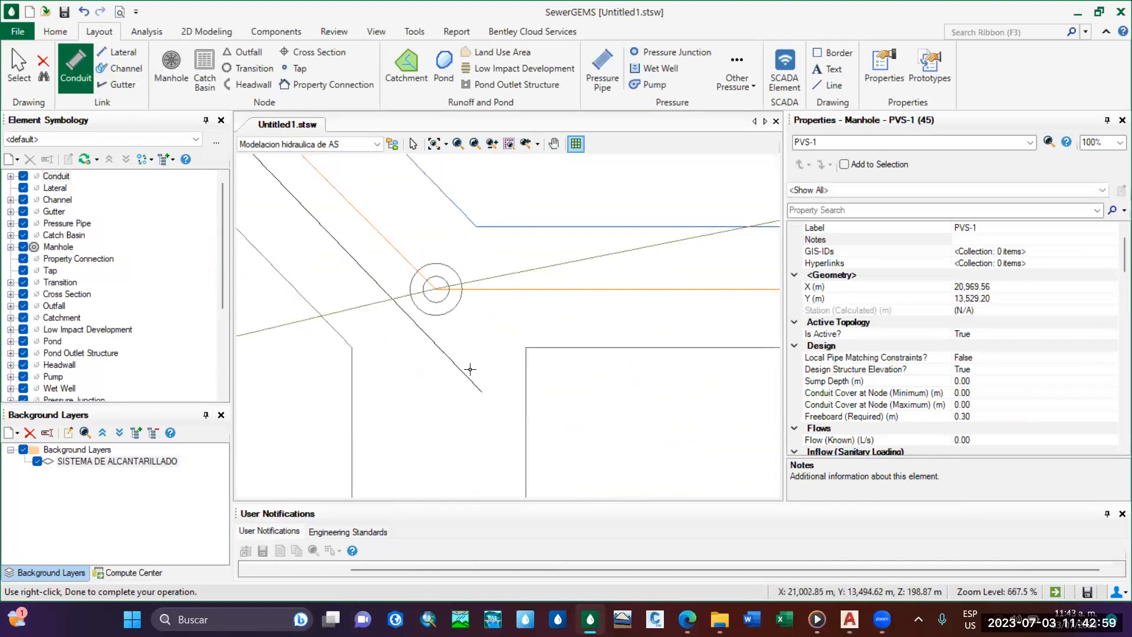
click(499, 288)
Continue the main line east along the upper street to the central street, and south to the next junction manhole.
scroll(562, 295, down, 8)
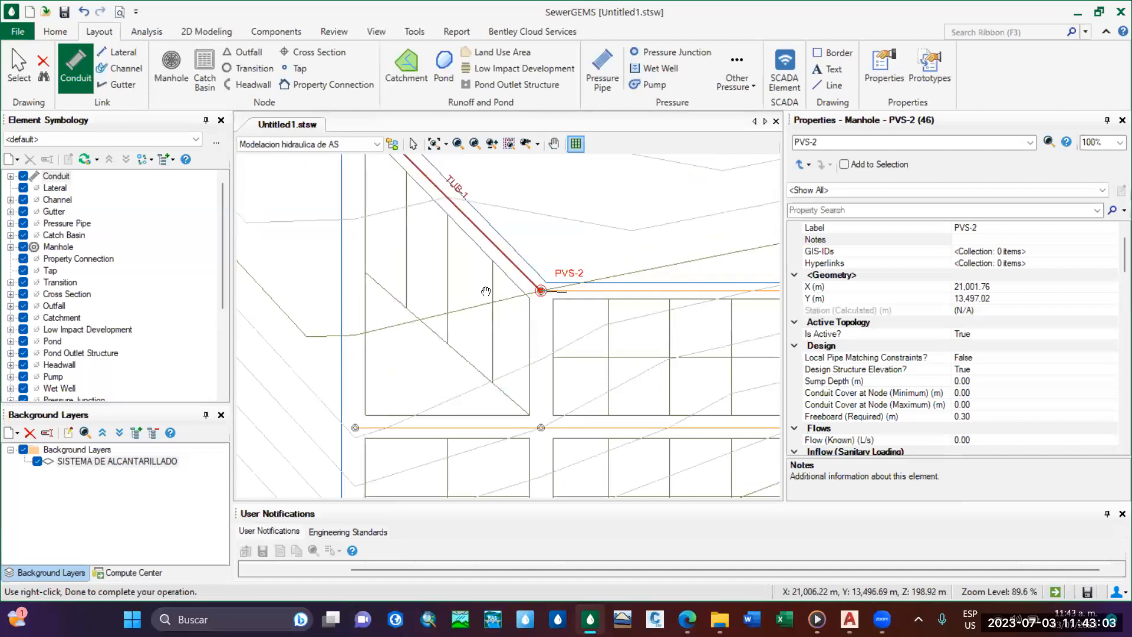
scroll(619, 253, up, 7)
click(617, 250)
scroll(622, 361, down, 8)
middle_drag(614, 436, 608, 305)
scroll(613, 392, up, 5)
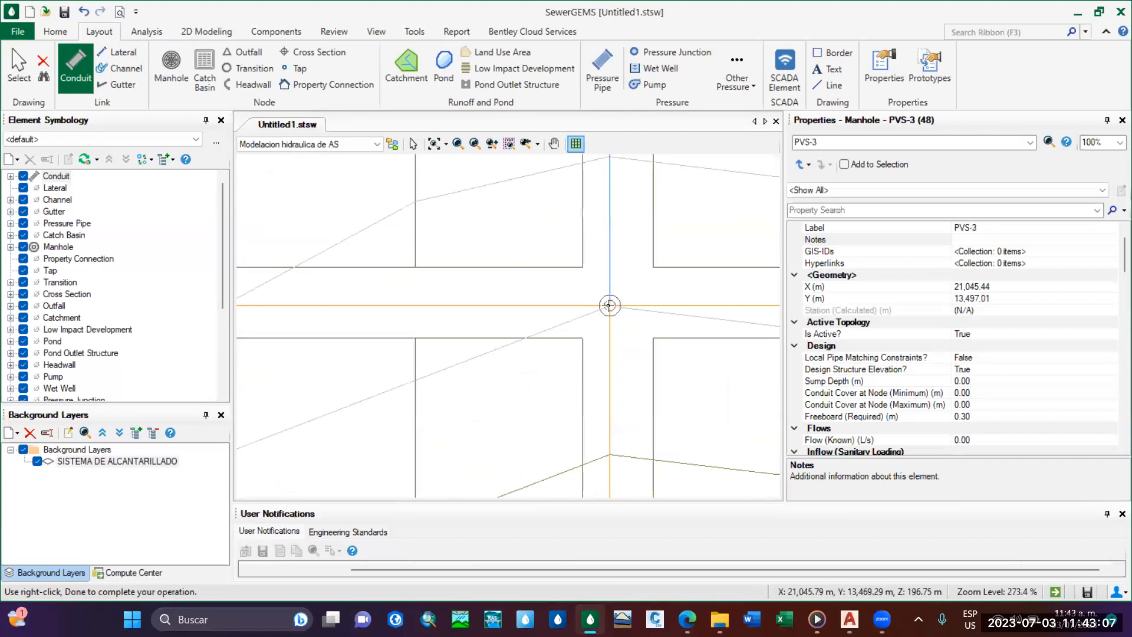
click(615, 306)
Extend the main line down the central street, placing manholes at the next two junctions and at the bend before the outfall.
scroll(616, 354, down, 12)
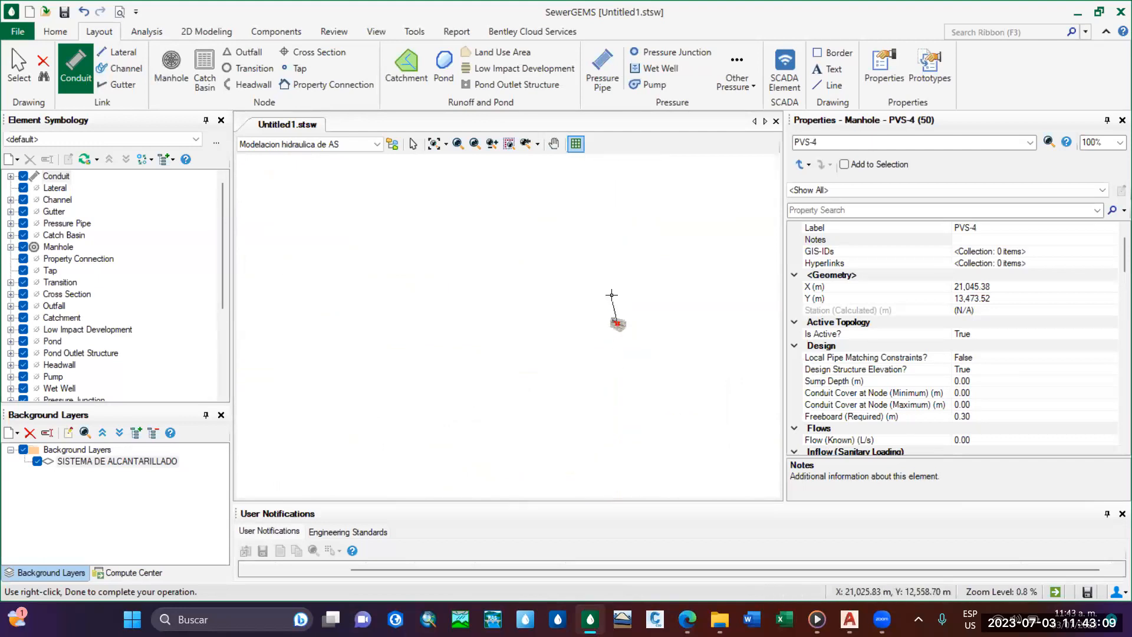
scroll(589, 295, up, 11)
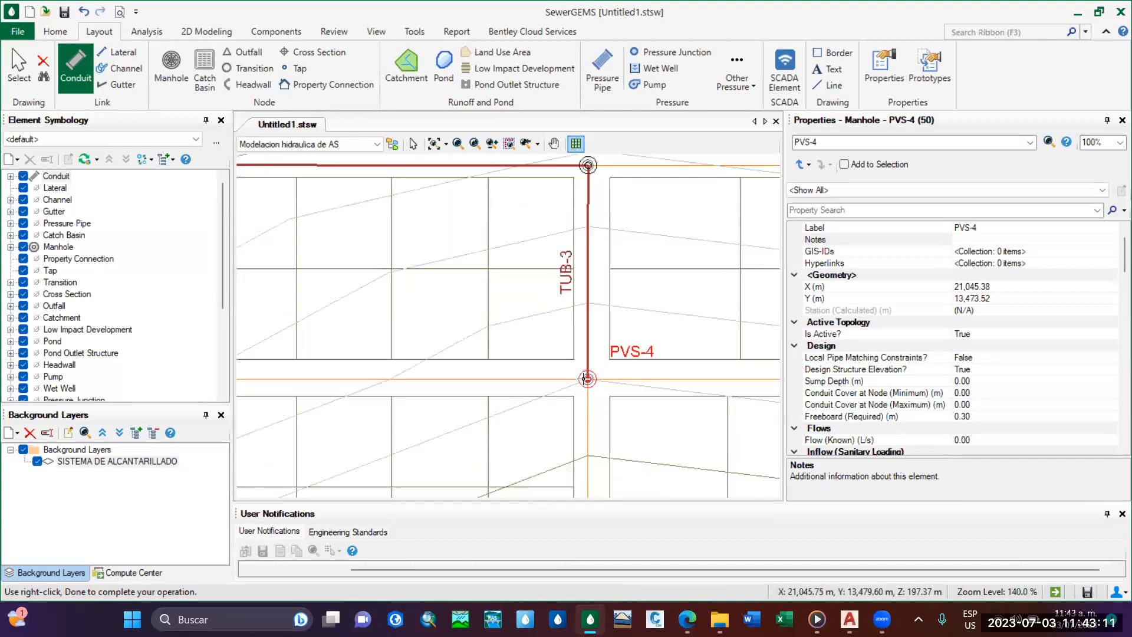
scroll(547, 350, down, 1)
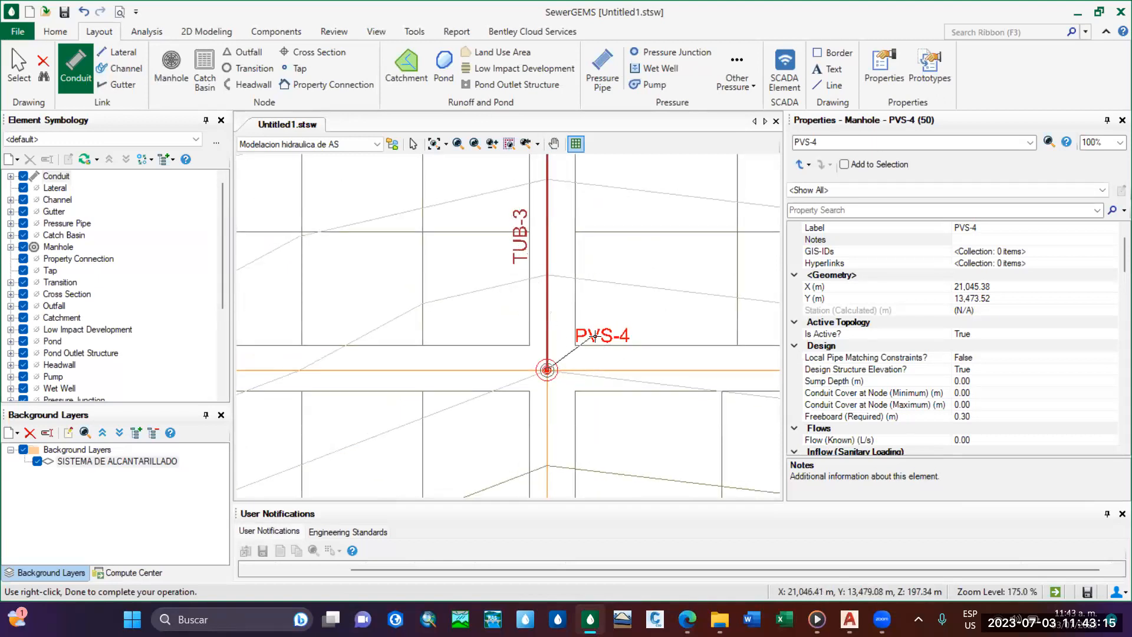
scroll(548, 392, down, 5)
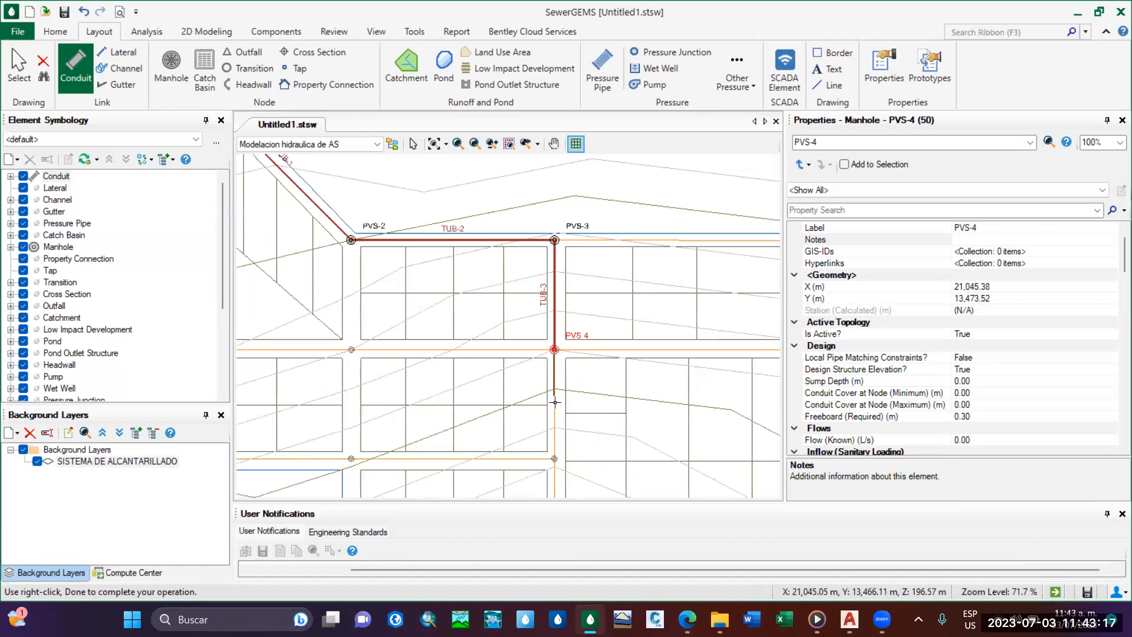
scroll(548, 293, up, 9)
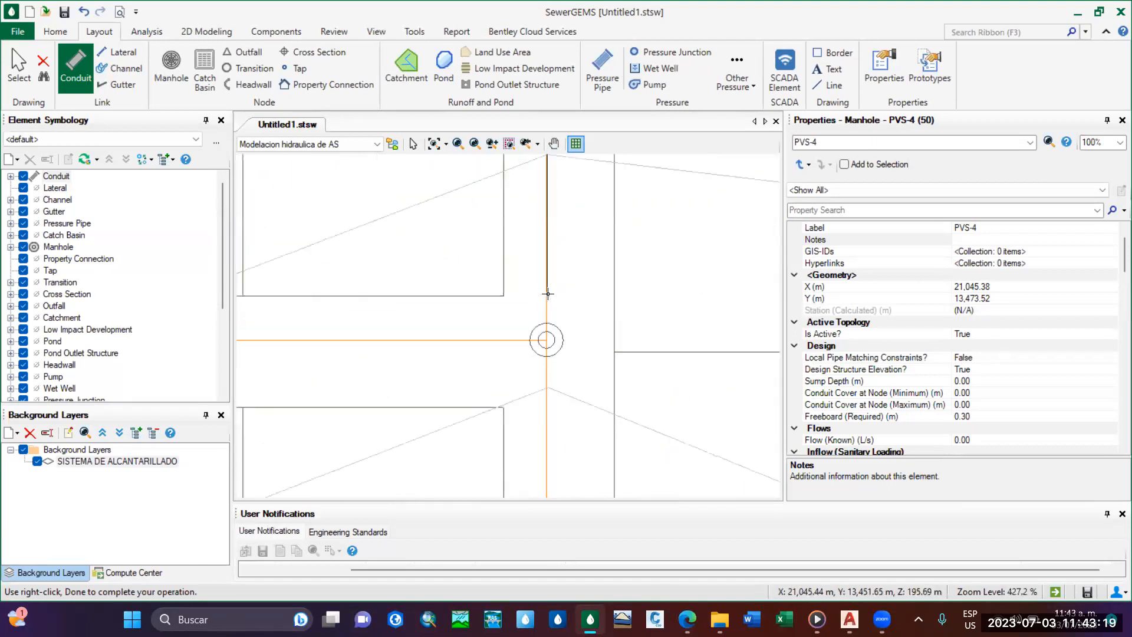
click(546, 339)
scroll(546, 339, down, 6)
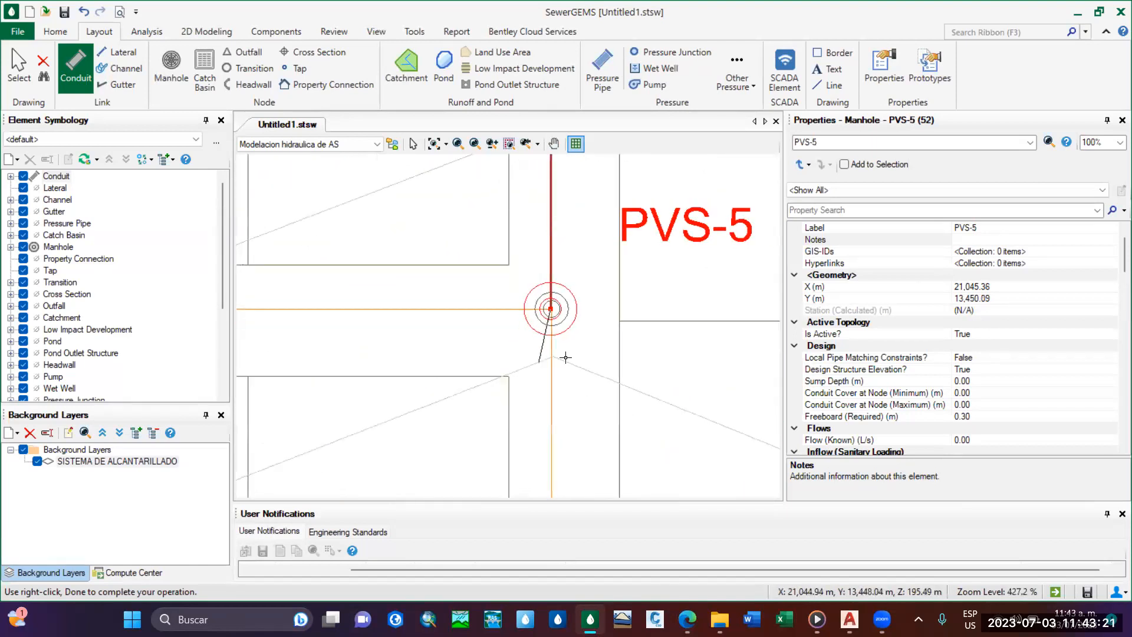
scroll(553, 309, up, 5)
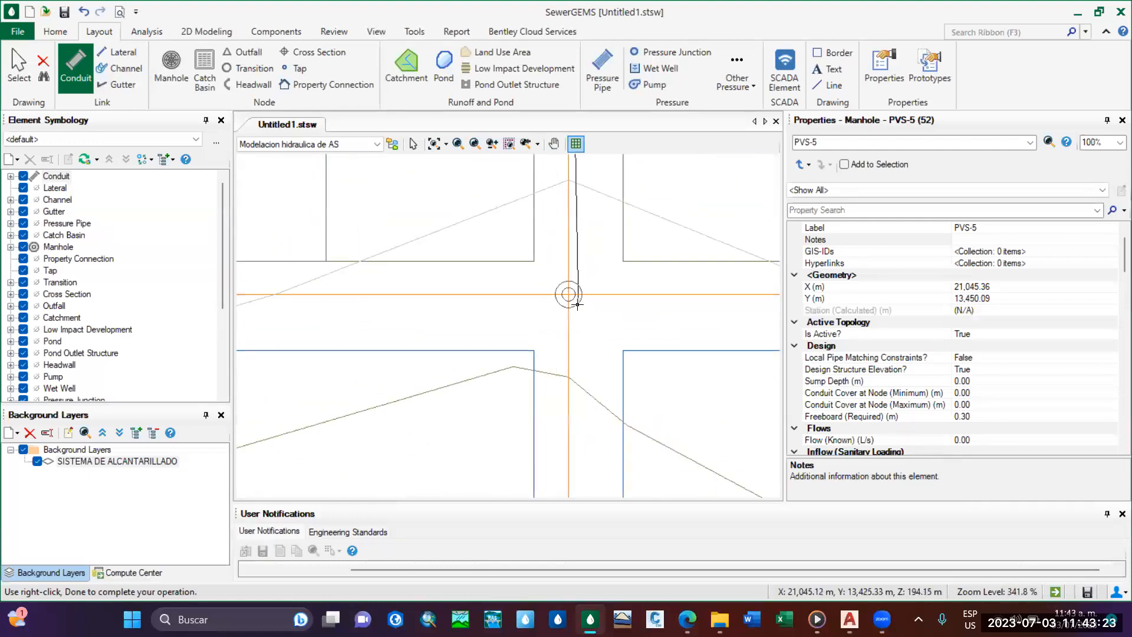
click(569, 294)
scroll(568, 294, down, 6)
scroll(565, 370, up, 7)
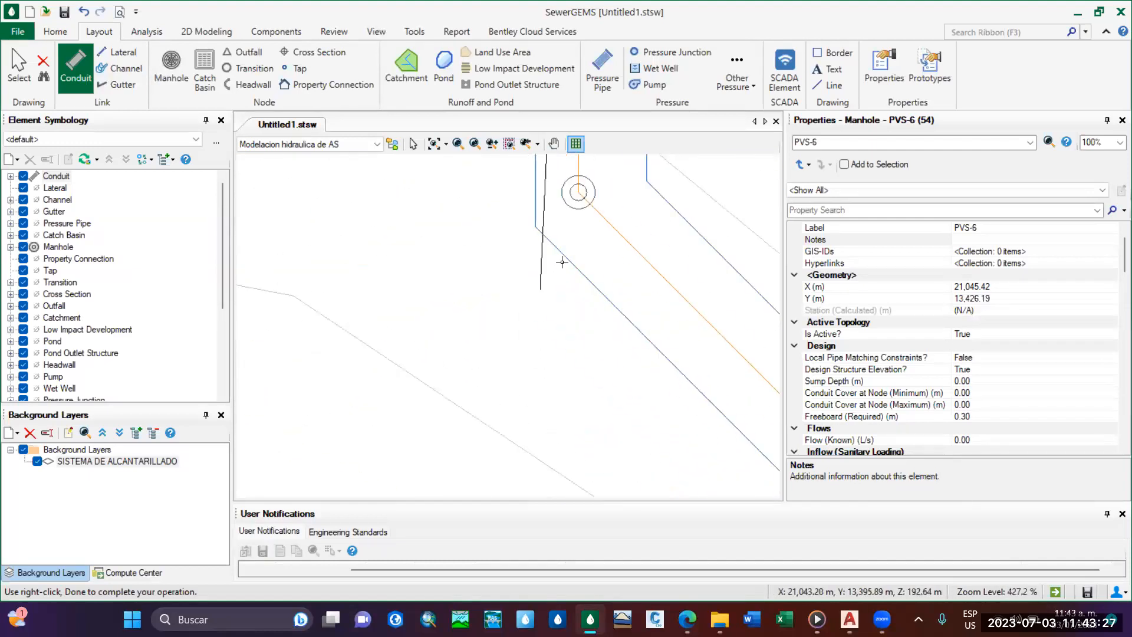
click(524, 395)
Switch the end node type to Outfall, place it on the background's triangle symbol, and finish the main conduit run.
scroll(523, 374, down, 9)
scroll(594, 444, up, 7)
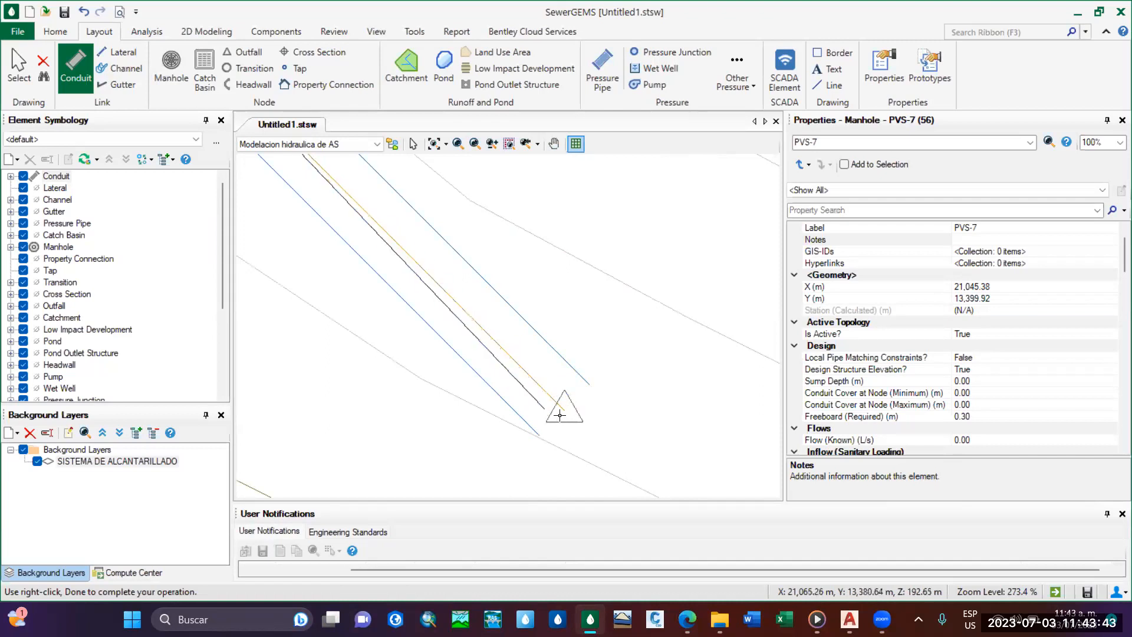
right_click(569, 411)
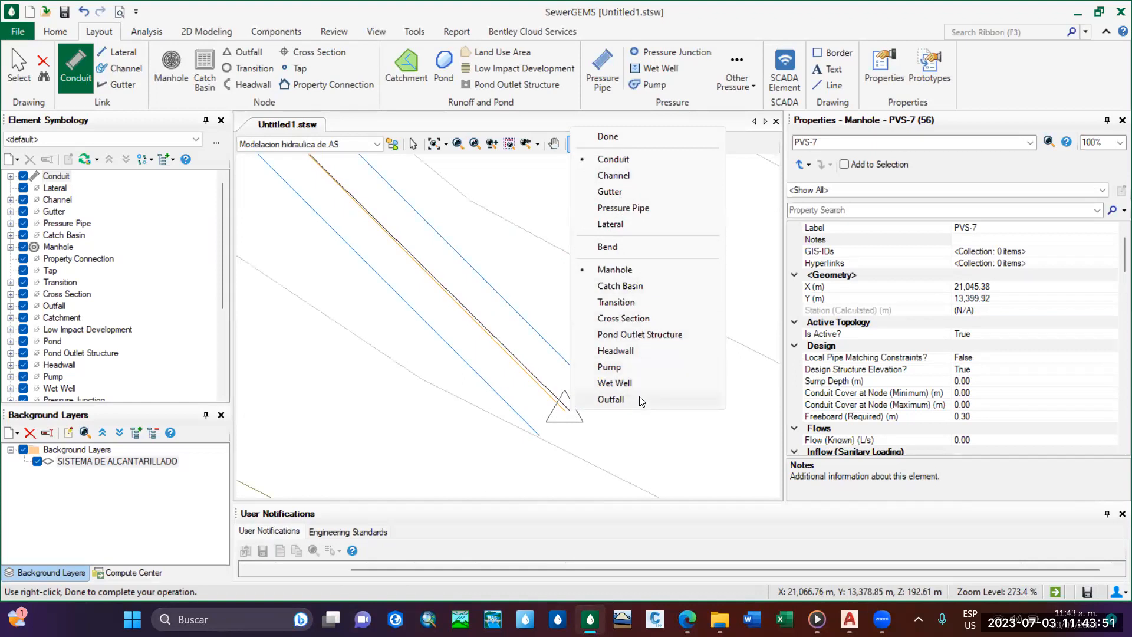
click(611, 399)
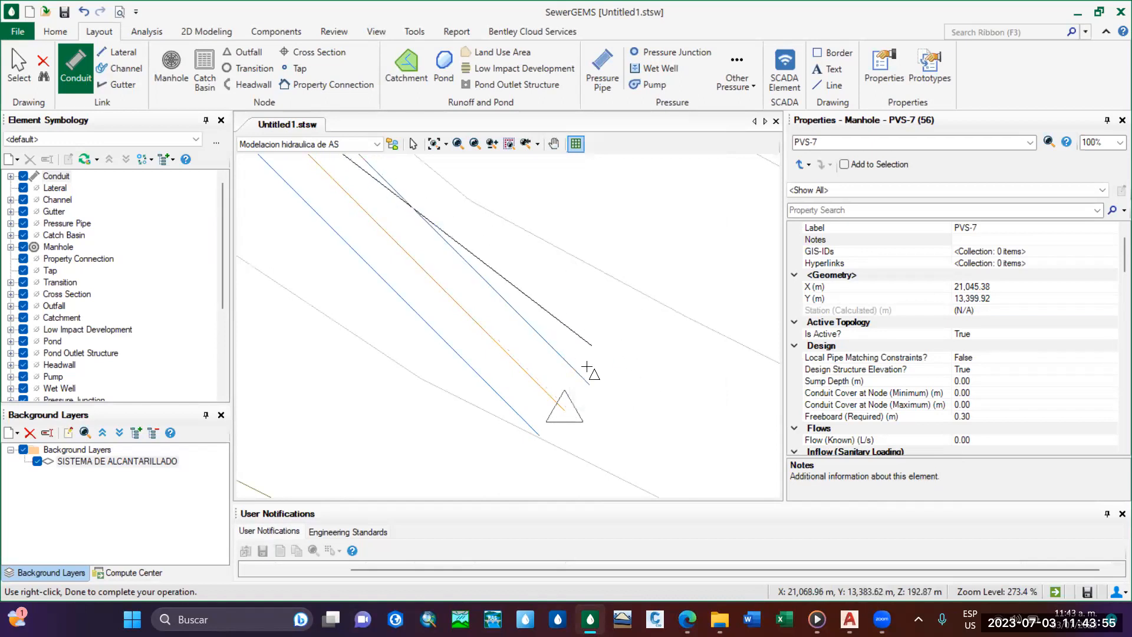
click(562, 406)
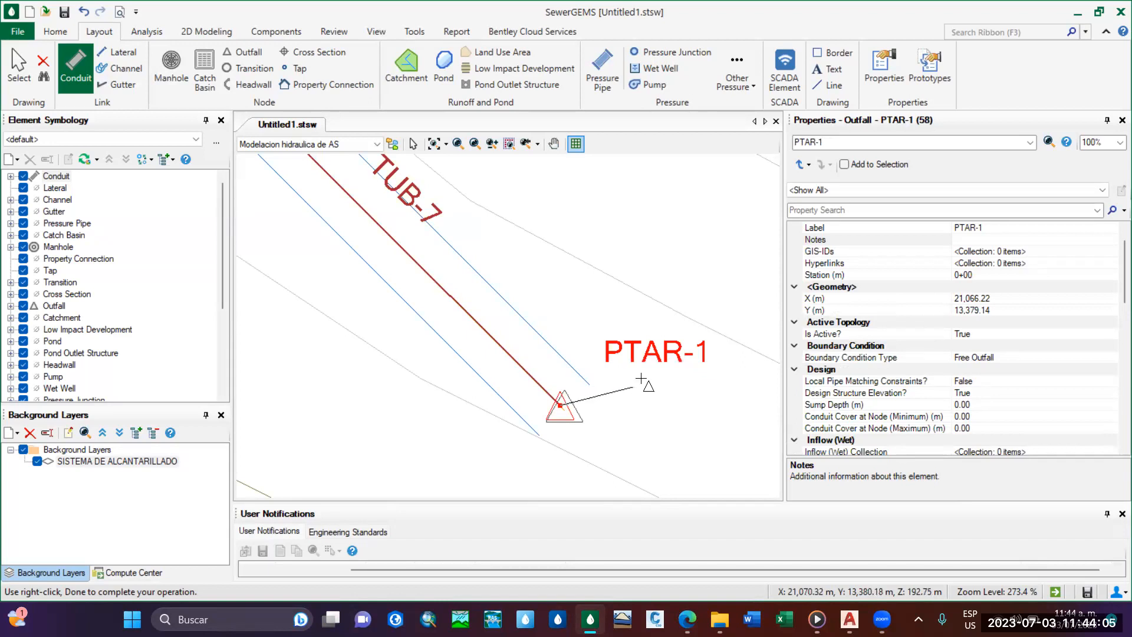
key(Escape)
scroll(587, 396, down, 3)
scroll(587, 396, down, 7)
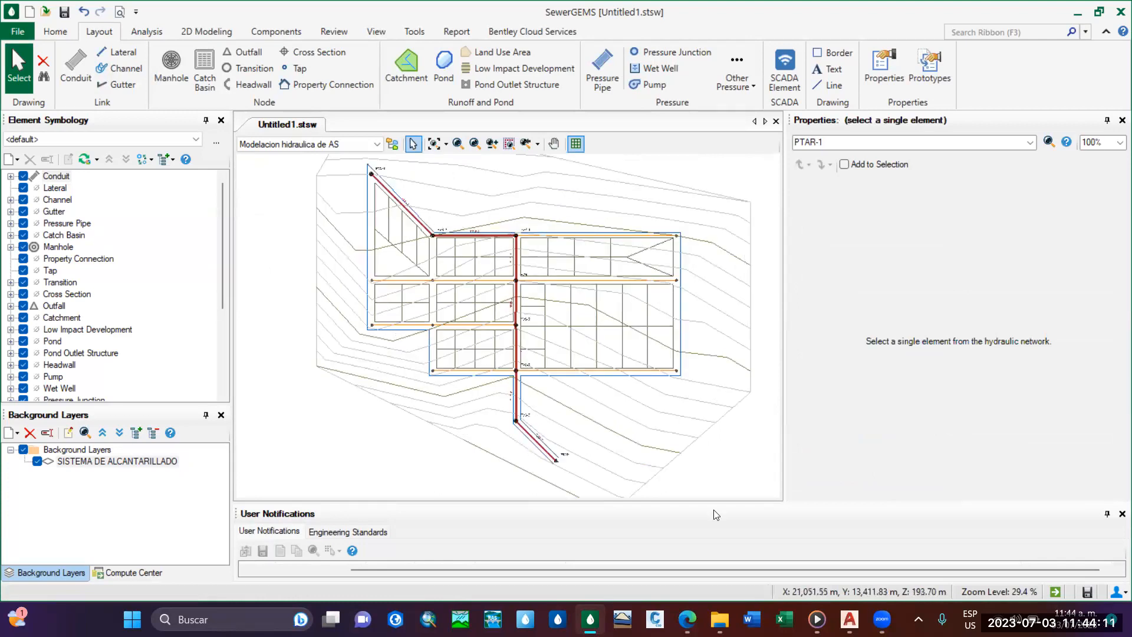
Switch to Civil 3D and examine the pipe and manhole numbering of the branches on the western streets.
mouse_move(849, 619)
click(770, 539)
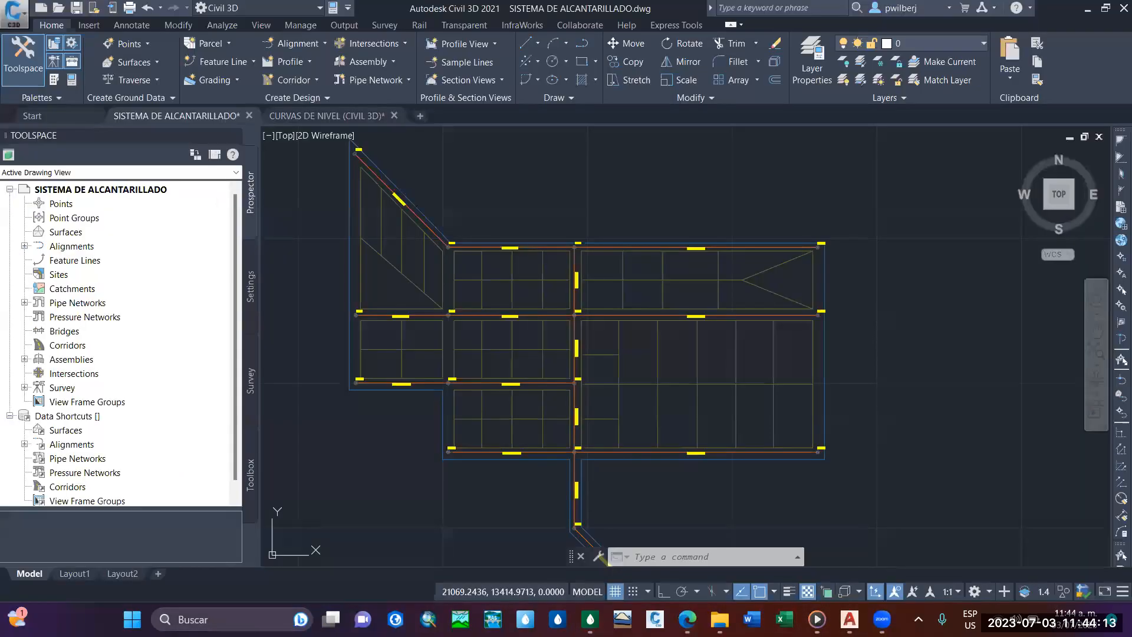
scroll(407, 321, up, 4)
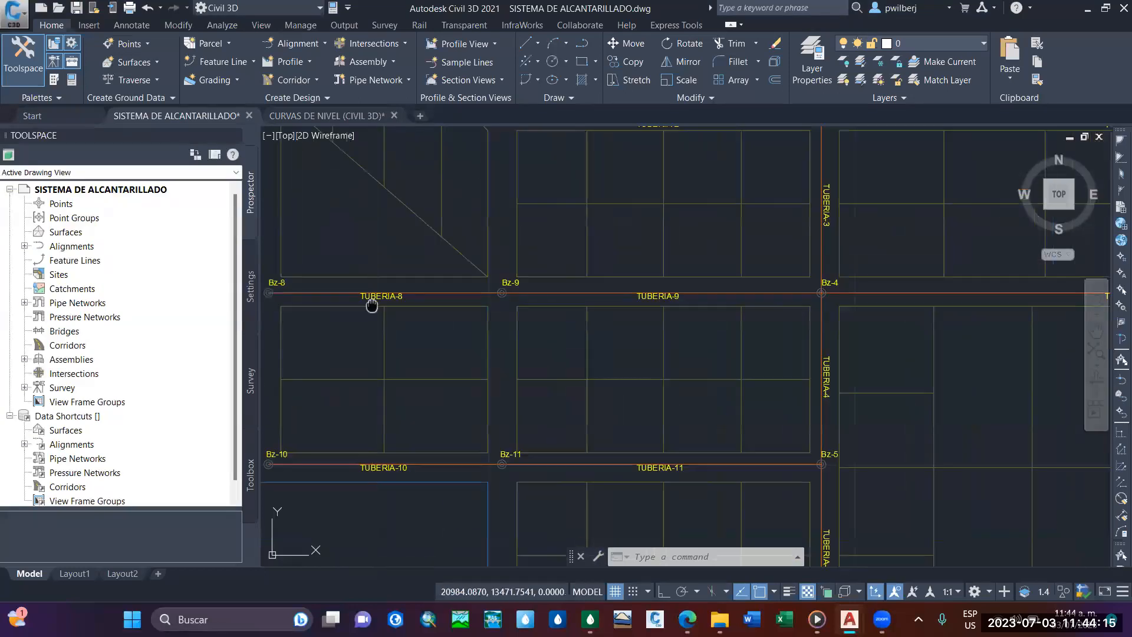
middle_drag(371, 306, 410, 273)
scroll(476, 301, down, 2)
mouse_move(476, 301)
middle_down()
mouse_move(456, 235)
mouse_move(476, 284)
middle_up()
scroll(453, 258, up, 5)
scroll(669, 281, down, 2)
middle_drag(670, 281, 662, 276)
Return to SewerGEMS and draw the second street's western branch from its end manhole through the intermediate manhole to PVS-4.
click(590, 619)
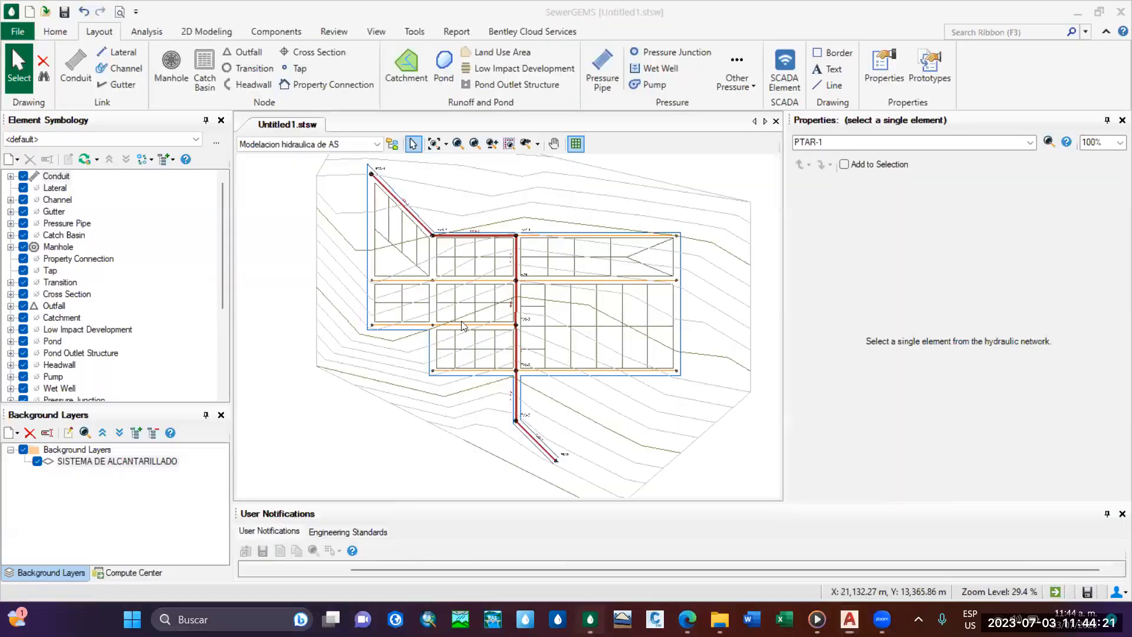
scroll(463, 325, up, 4)
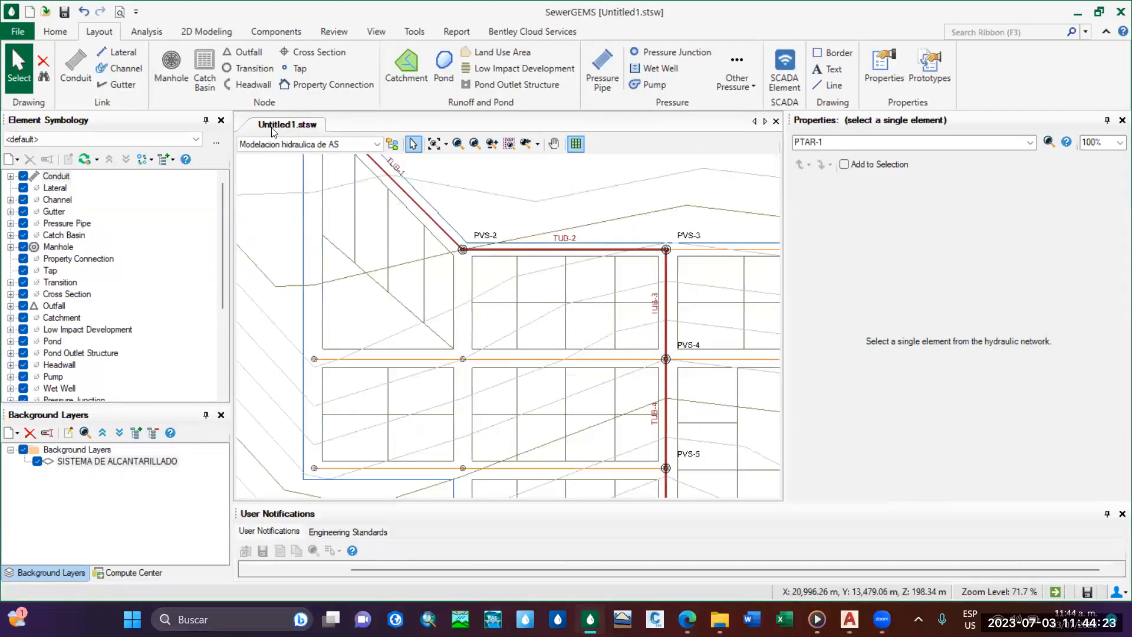
click(72, 70)
scroll(410, 363, up, 4)
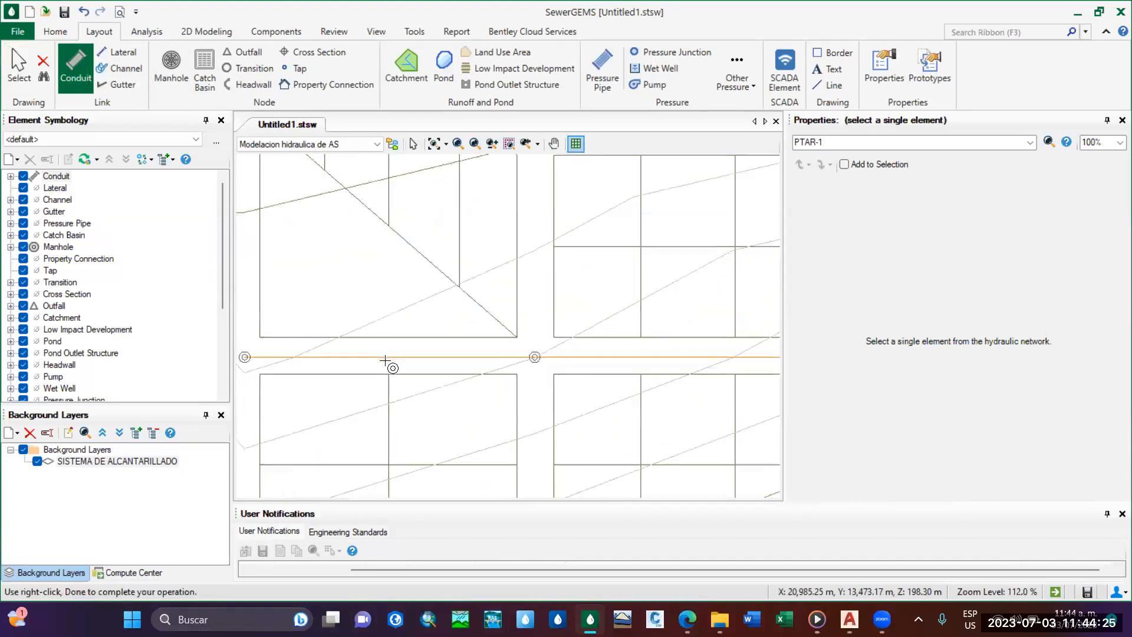
scroll(415, 351, up, 7)
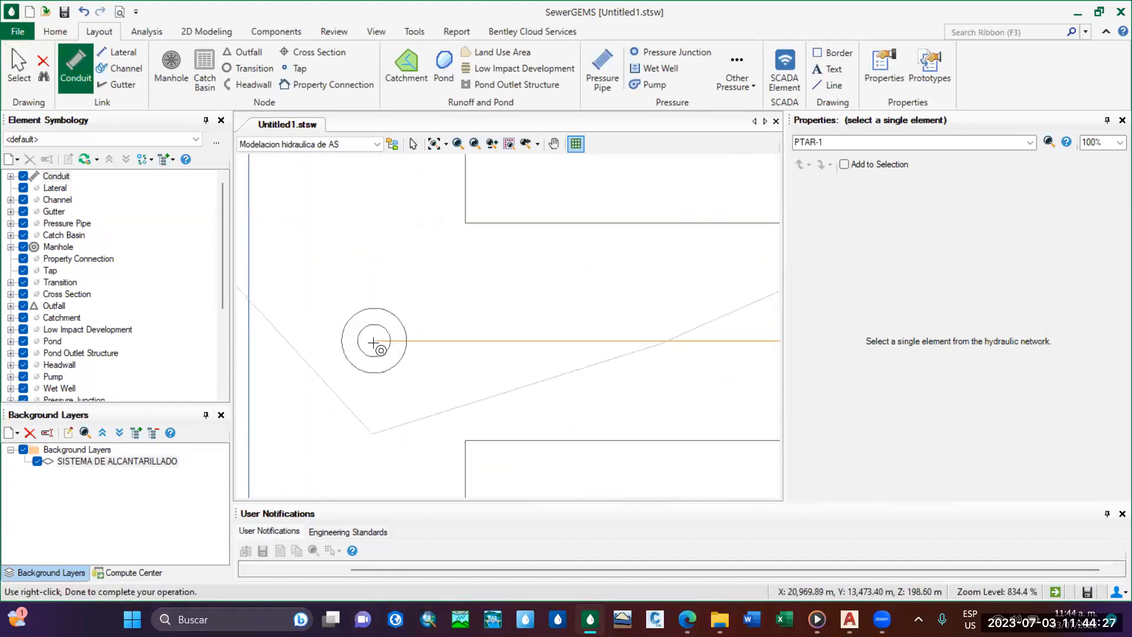
scroll(555, 361, up, 3)
scroll(556, 361, down, 13)
middle_drag(728, 365, 424, 358)
scroll(570, 349, up, 2)
scroll(519, 362, up, 4)
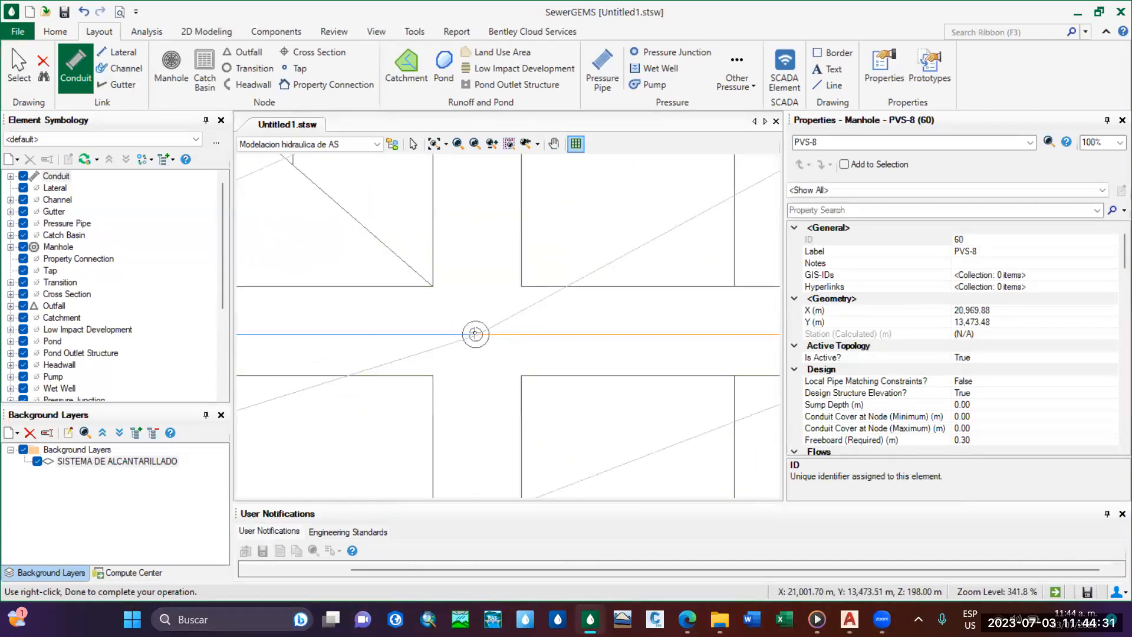
click(507, 338)
scroll(507, 338, down, 9)
scroll(624, 361, up, 7)
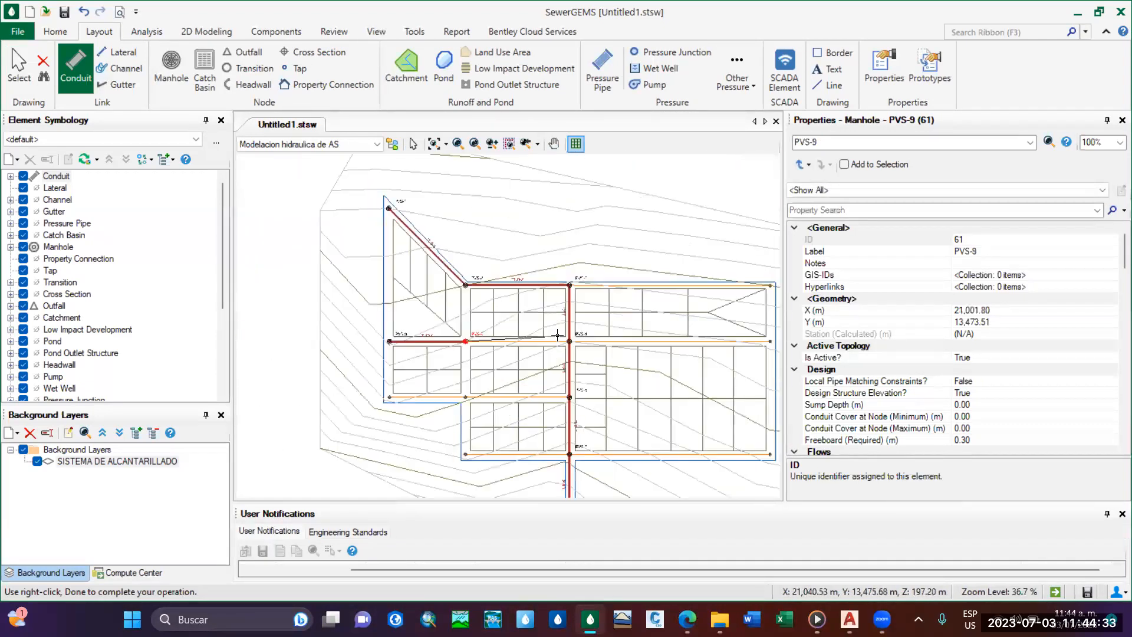
click(625, 362)
Draw the third street's western branch from its end manhole through the intermediate manhole to PVS-5 on the main line.
scroll(625, 361, down, 5)
scroll(302, 378, up, 9)
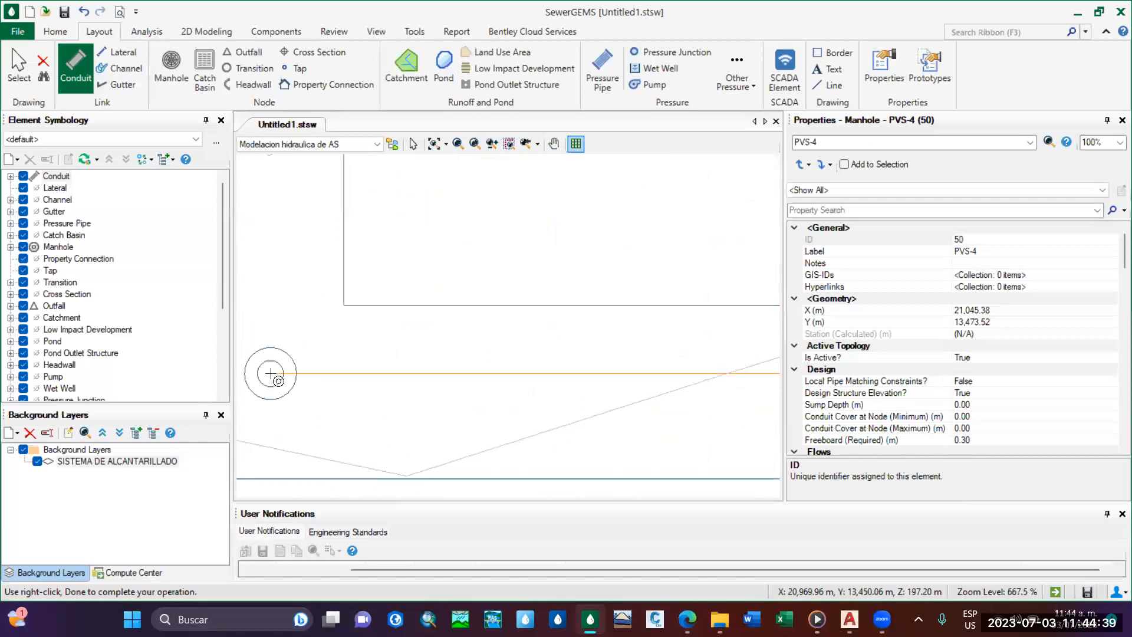
click(463, 386)
scroll(531, 372, down, 5)
scroll(578, 337, up, 4)
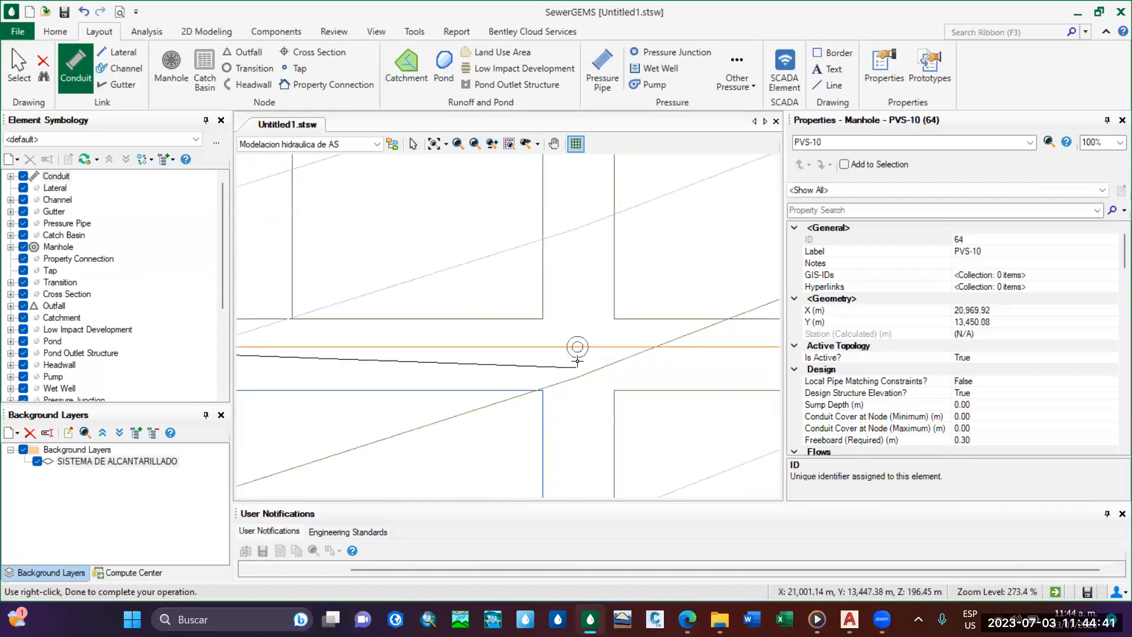
click(604, 361)
scroll(542, 360, down, 9)
scroll(550, 358, up, 6)
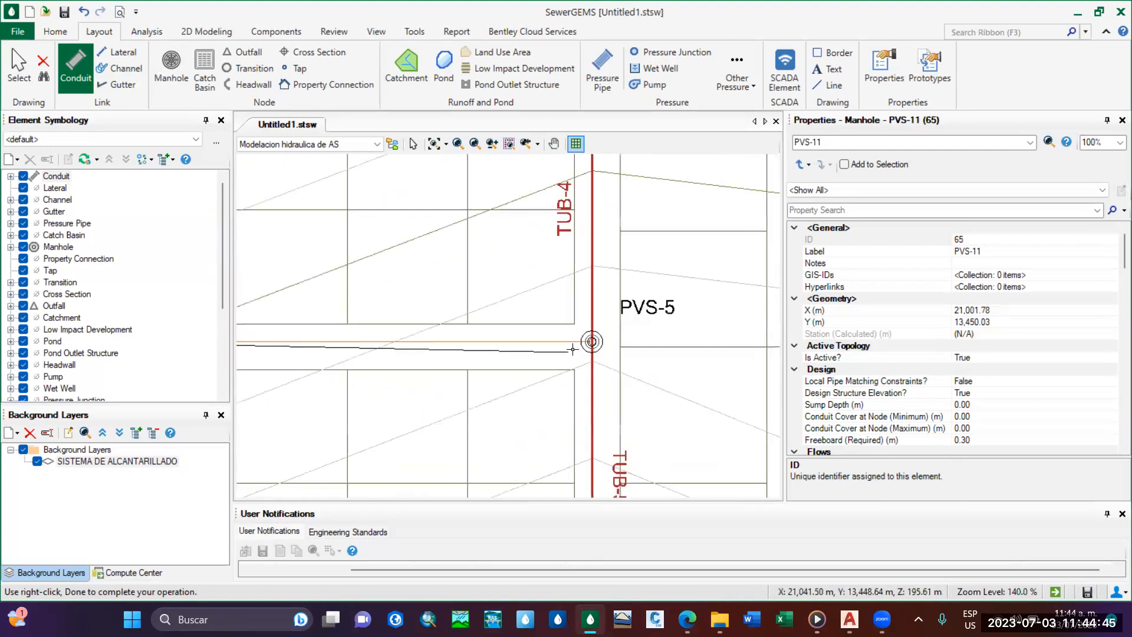
click(601, 340)
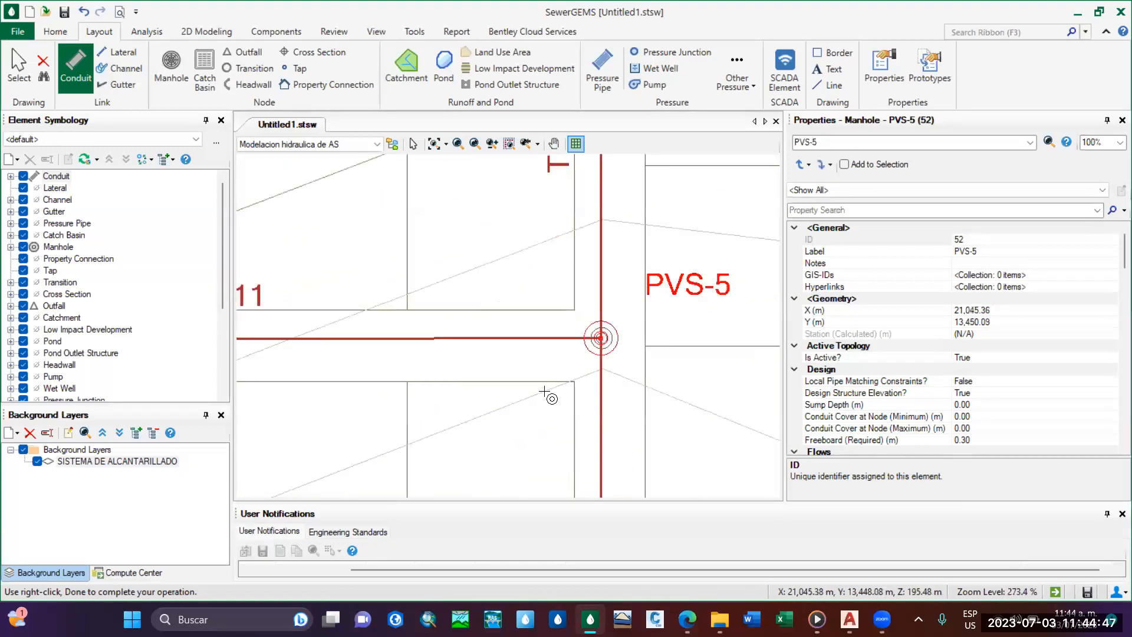
Draw the fourth street's western branch from its end manhole to PVS-6 on the main line and finish the conduit run.
scroll(548, 396, down, 15)
scroll(533, 388, up, 17)
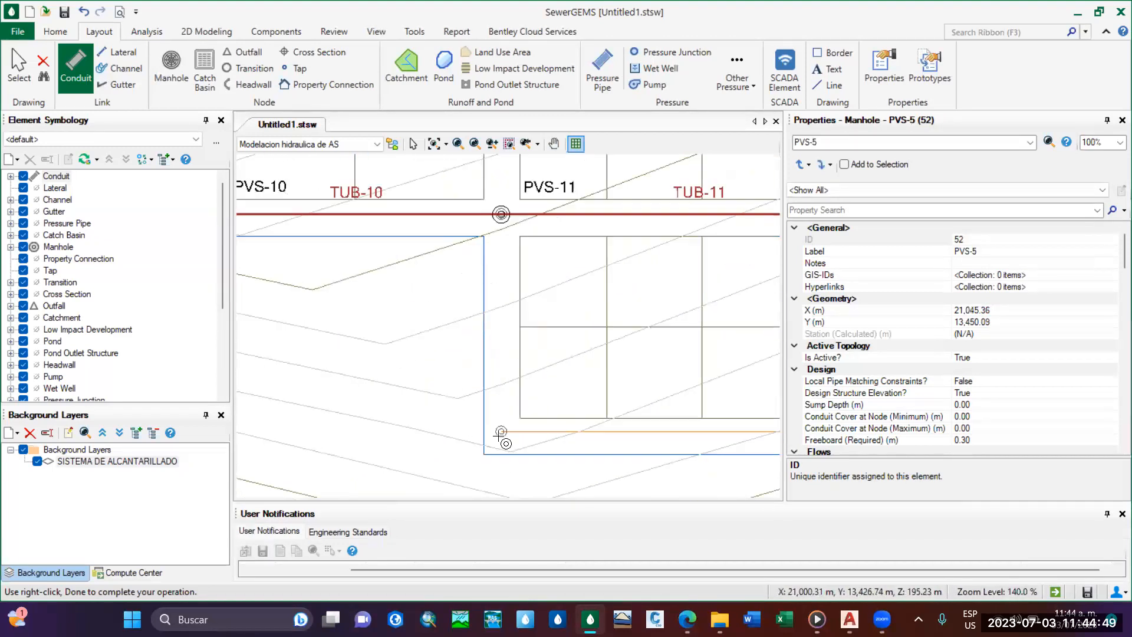
click(532, 411)
scroll(589, 413, down, 5)
scroll(586, 426, down, 9)
scroll(591, 424, up, 12)
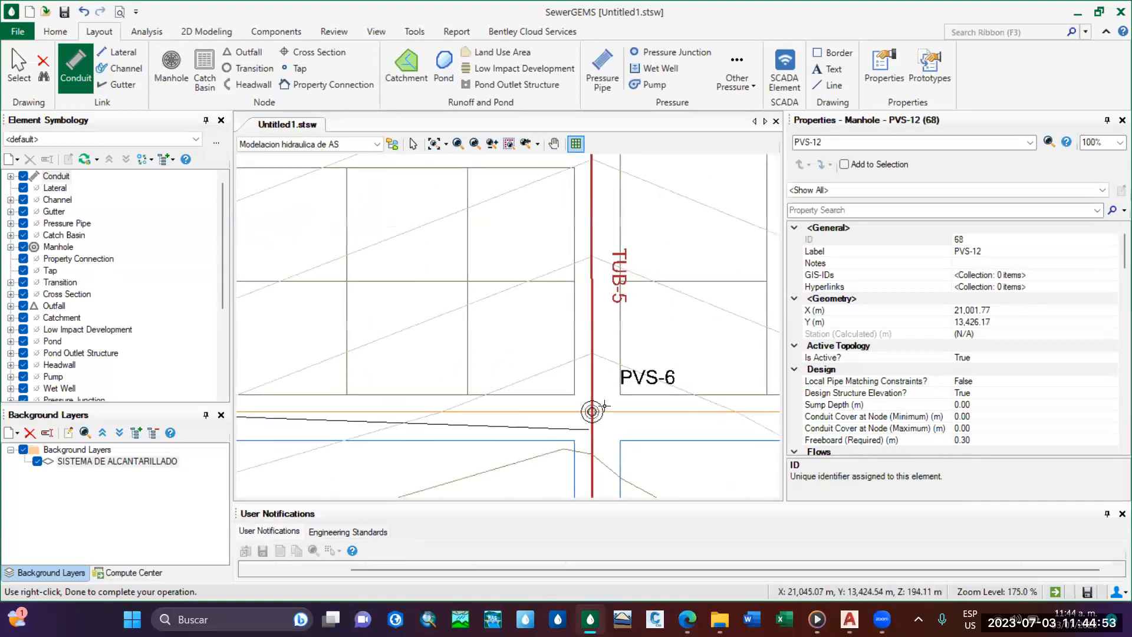
click(596, 394)
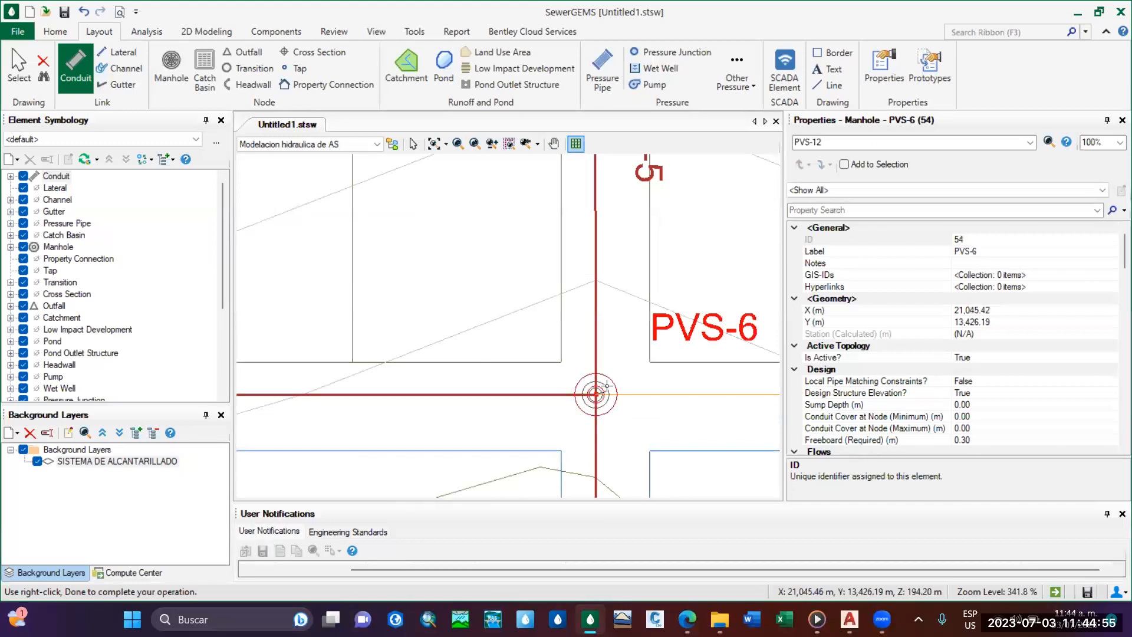
key(Escape)
Draw the first street's eastern branch as a conduit from its end manhole to PVS-3 on the main line.
scroll(613, 365, down, 8)
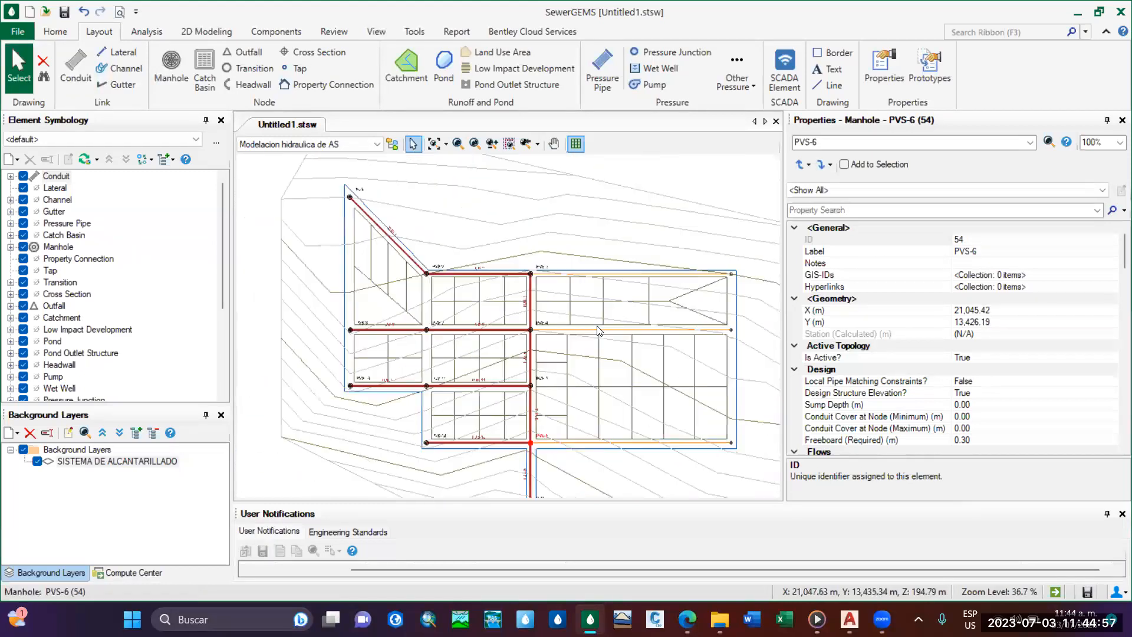
scroll(625, 354, up, 3)
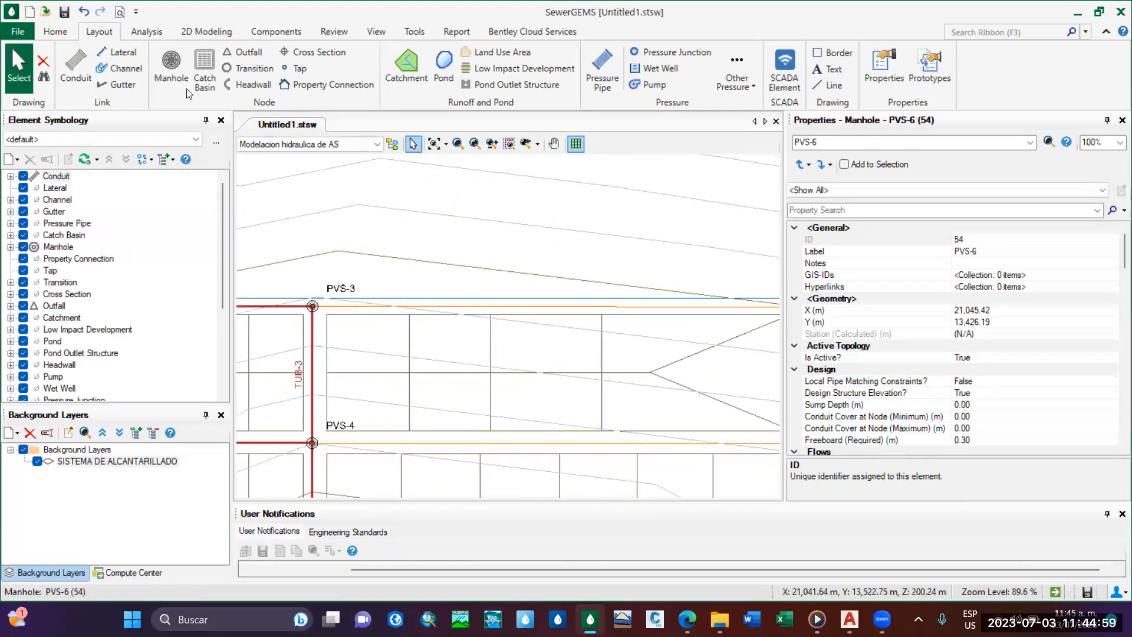
click(82, 69)
scroll(643, 310, up, 10)
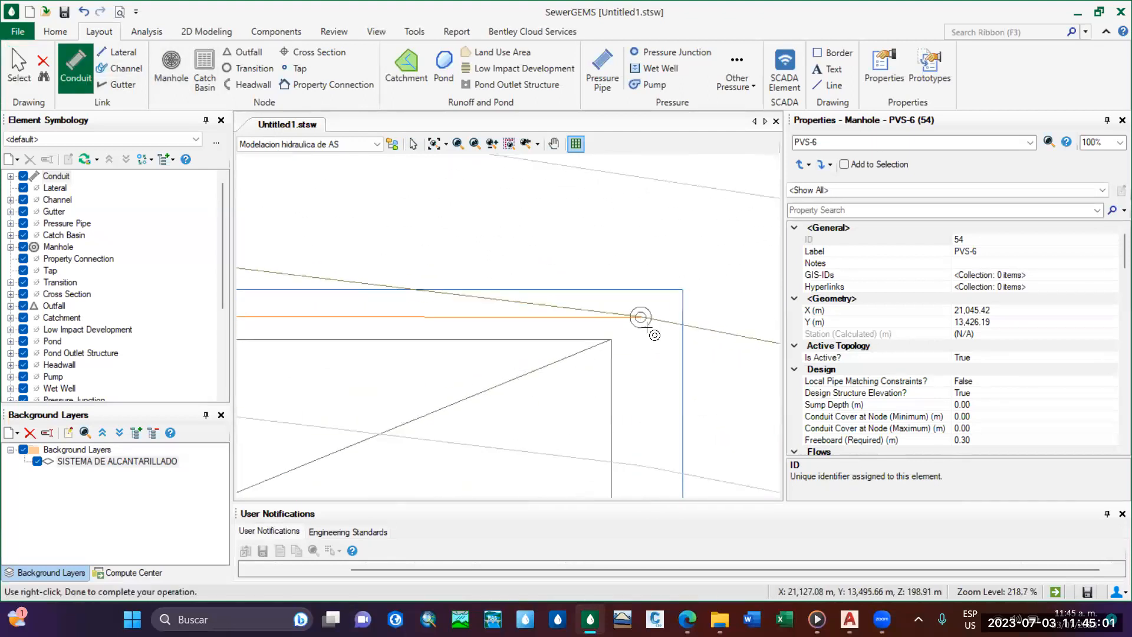
click(639, 305)
scroll(480, 330, down, 9)
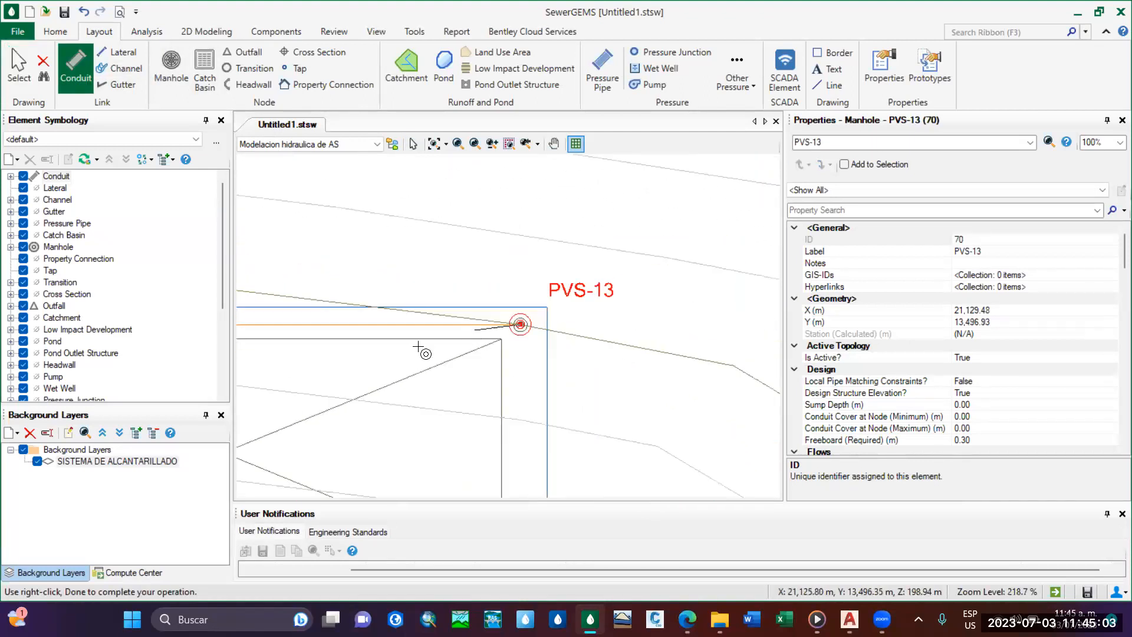
scroll(470, 294, up, 9)
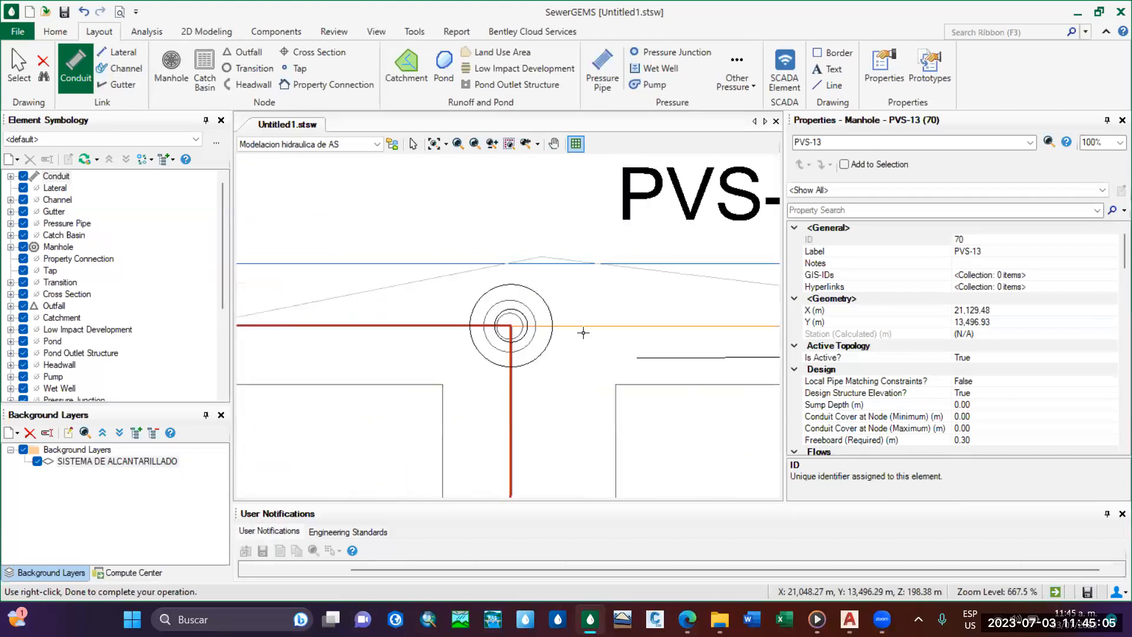
click(513, 331)
Draw the second street's eastern branch from its end manhole to PVS-4 and finish the conduit run.
scroll(617, 366, down, 20)
scroll(577, 348, up, 10)
scroll(643, 347, up, 2)
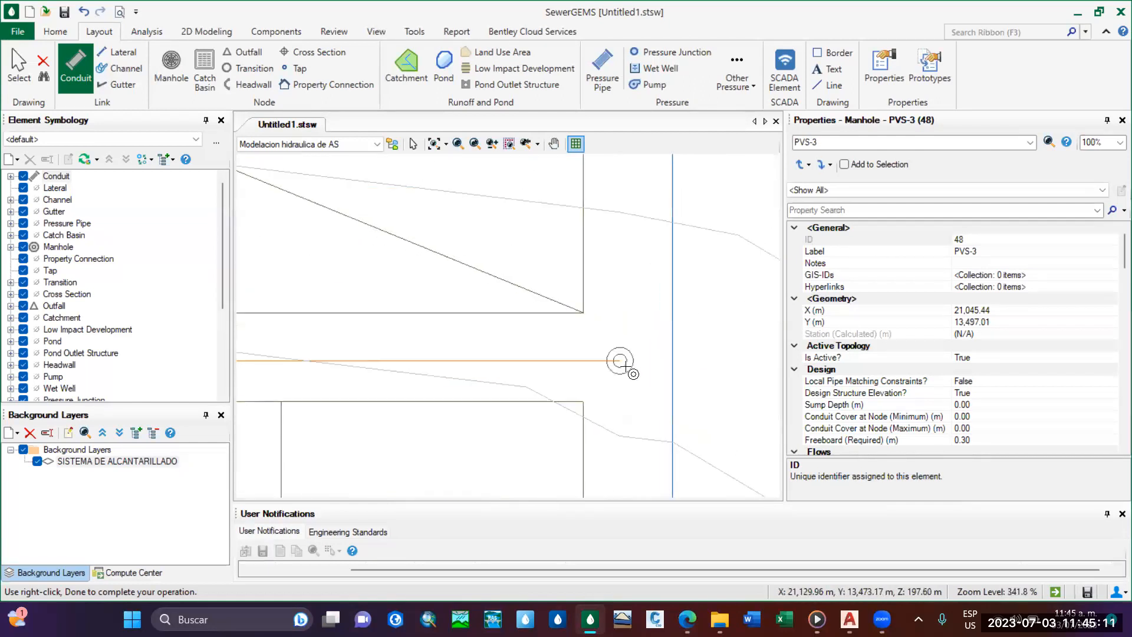
click(619, 362)
scroll(498, 365, down, 5)
scroll(493, 365, down, 3)
middle_drag(494, 365, 672, 334)
scroll(407, 338, up, 5)
scroll(447, 327, up, 3)
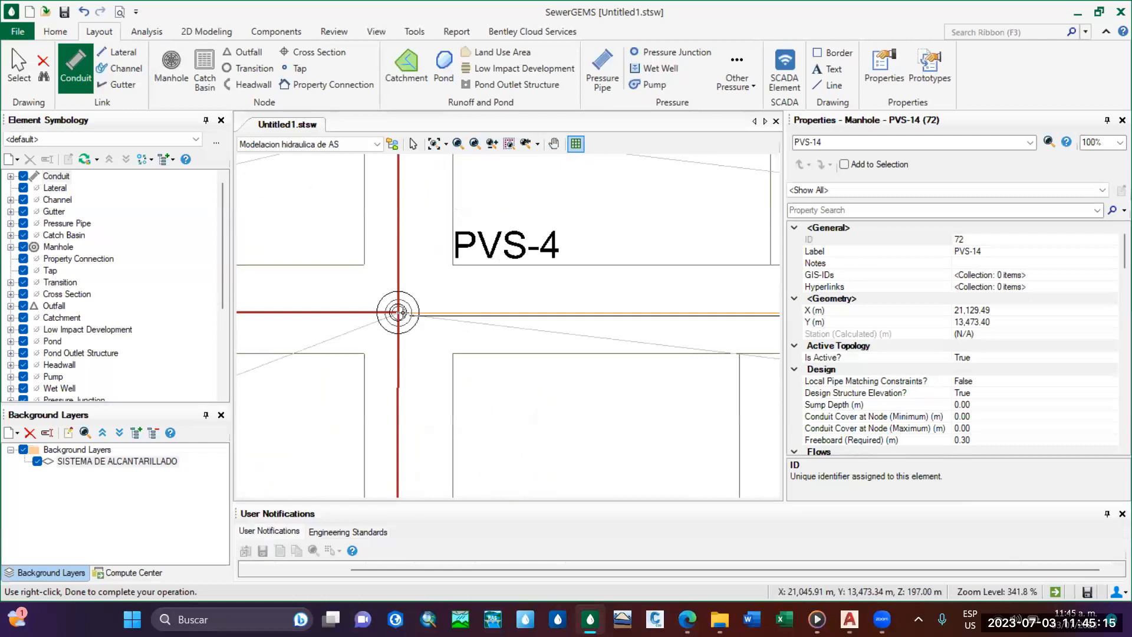
click(399, 313)
key(Escape)
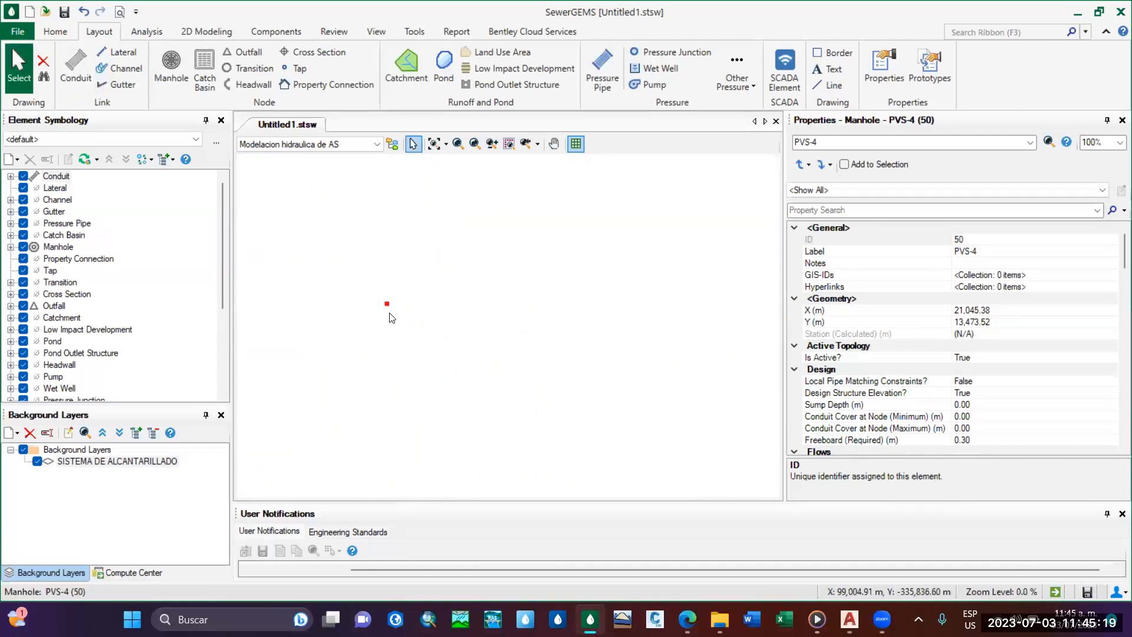
Zoom the drawing to its extents to bring the whole network back into view.
scroll(389, 330, up, 5)
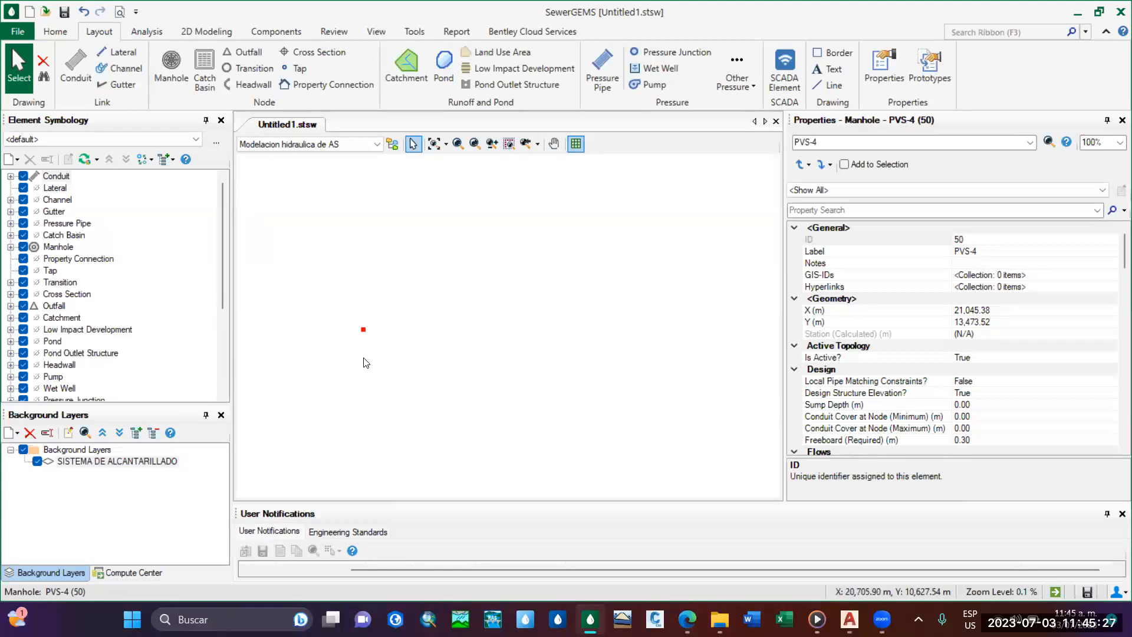
click(377, 32)
click(49, 34)
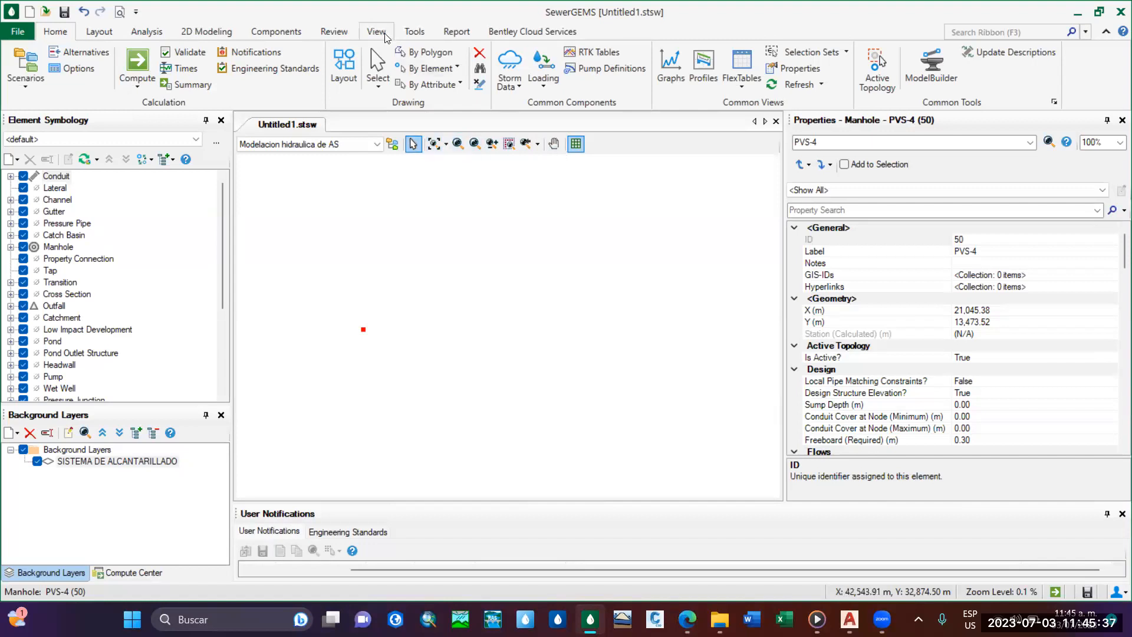
click(434, 143)
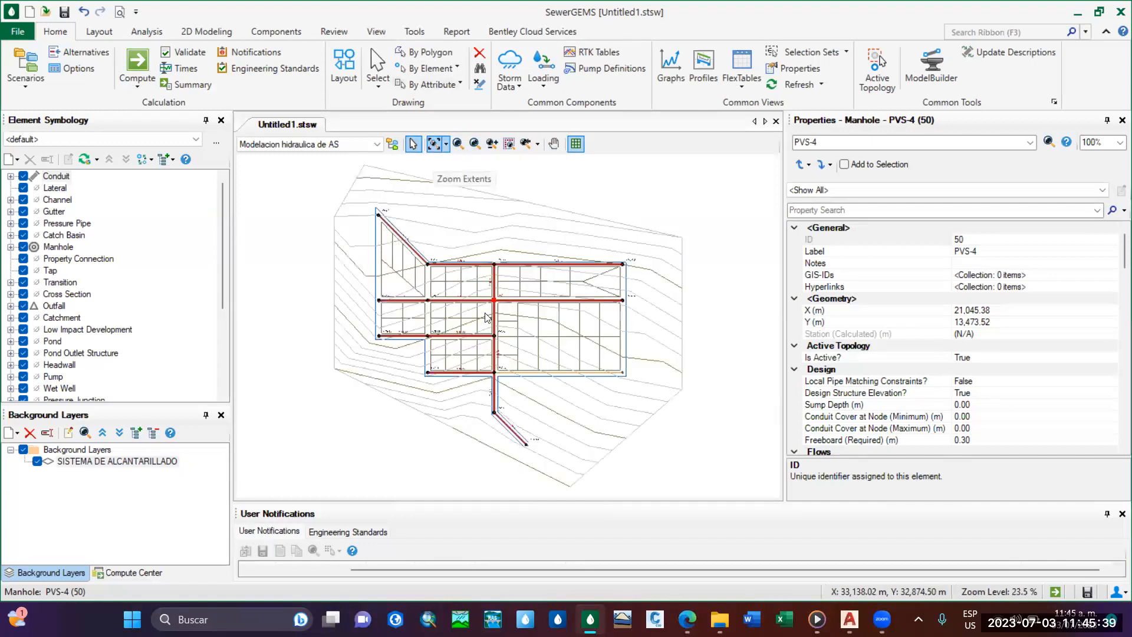
Draw the fourth street's eastern branch from its end manhole to PVS-6 on the main line and finish the conduit run.
click(502, 307)
scroll(503, 307, up, 3)
middle_drag(586, 431, 547, 383)
scroll(532, 386, up, 1)
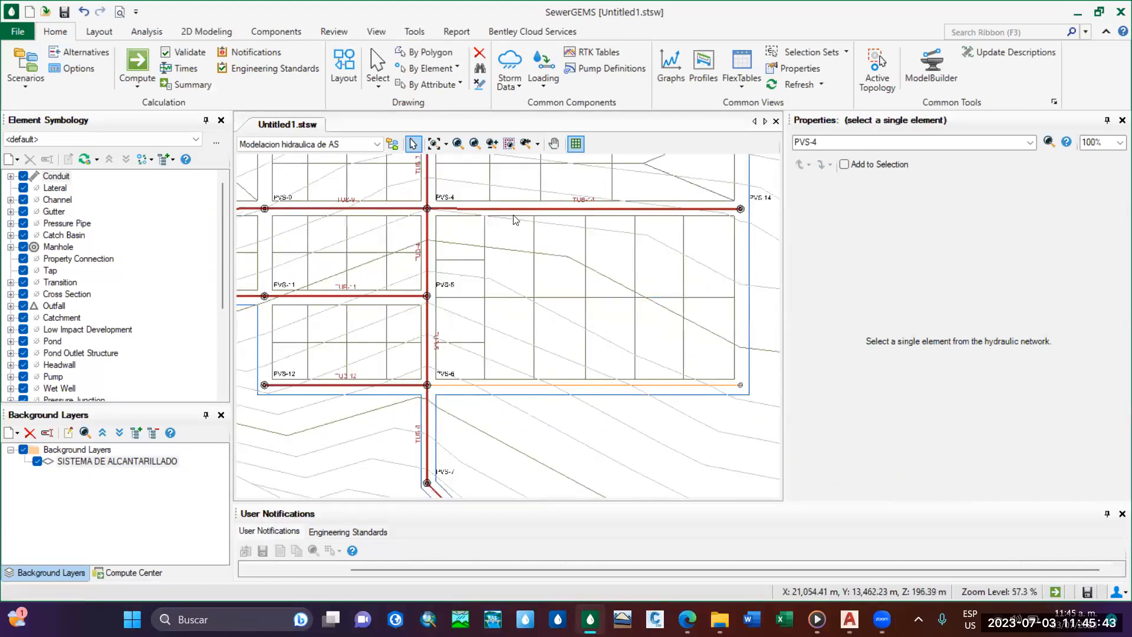
scroll(740, 439, up, 4)
middle_drag(741, 440, 500, 372)
scroll(500, 372, down, 2)
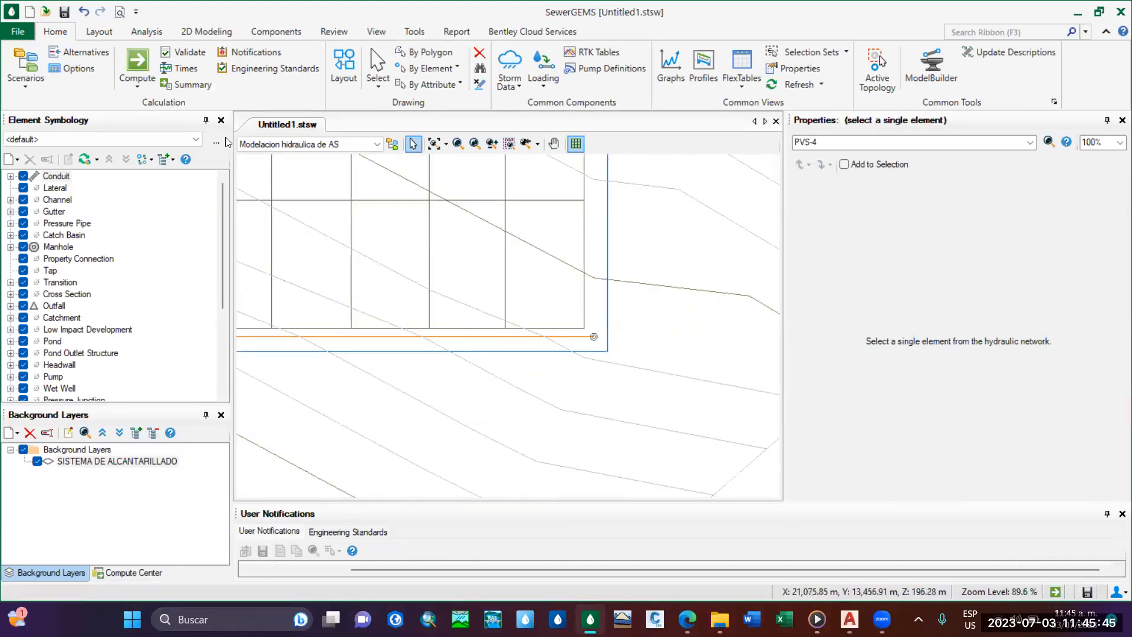
click(99, 31)
click(76, 68)
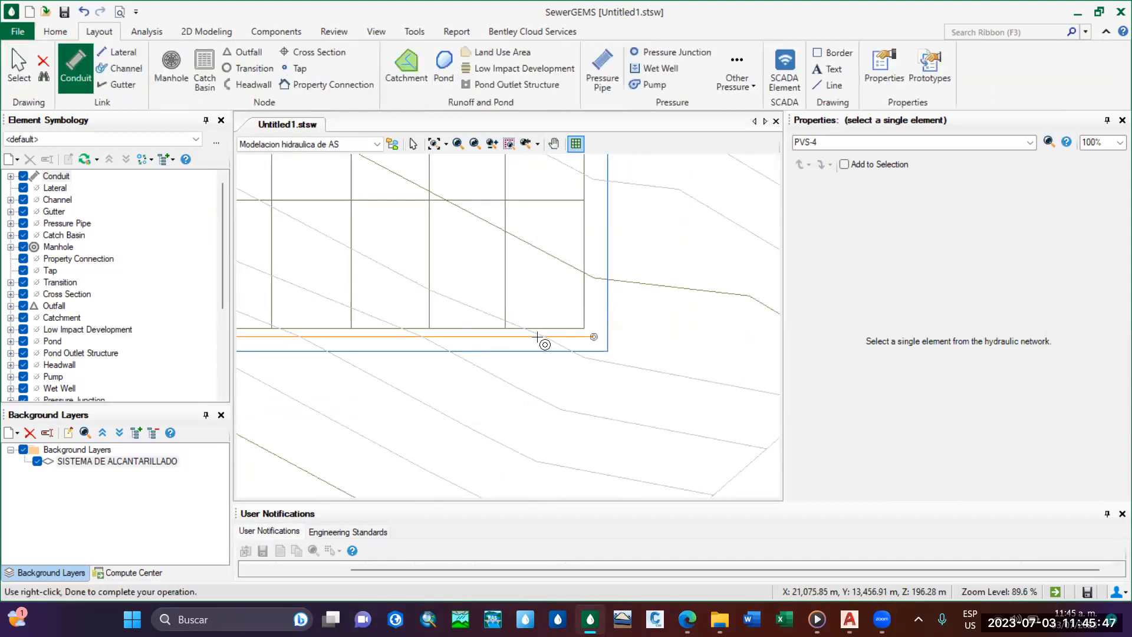
scroll(537, 337, up, 5)
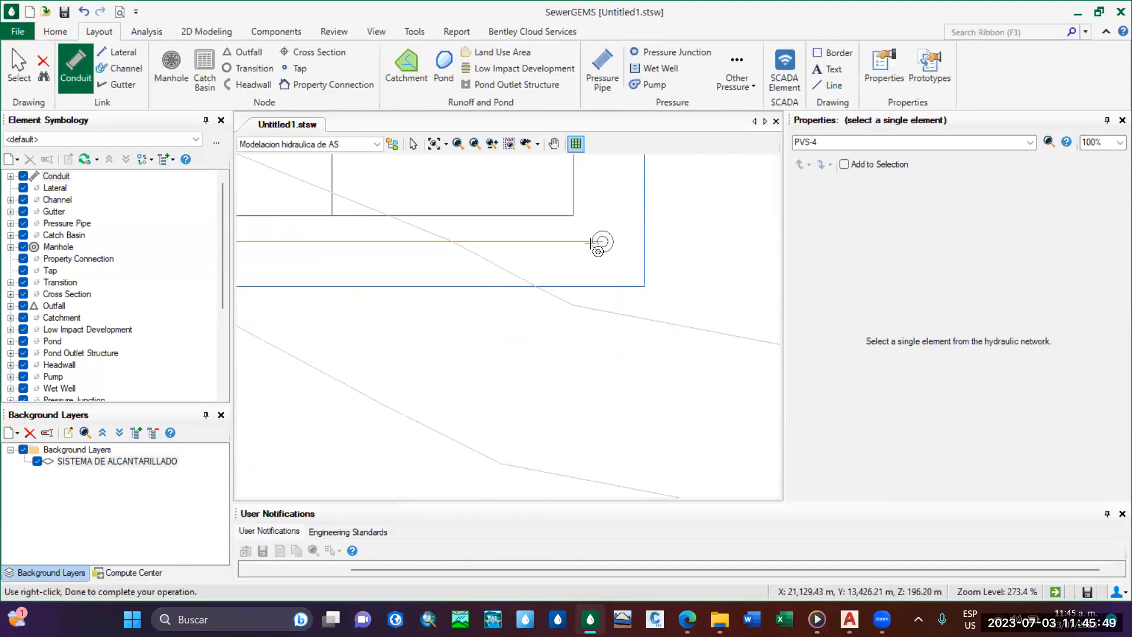
click(591, 242)
scroll(437, 260, down, 6)
scroll(313, 286, up, 6)
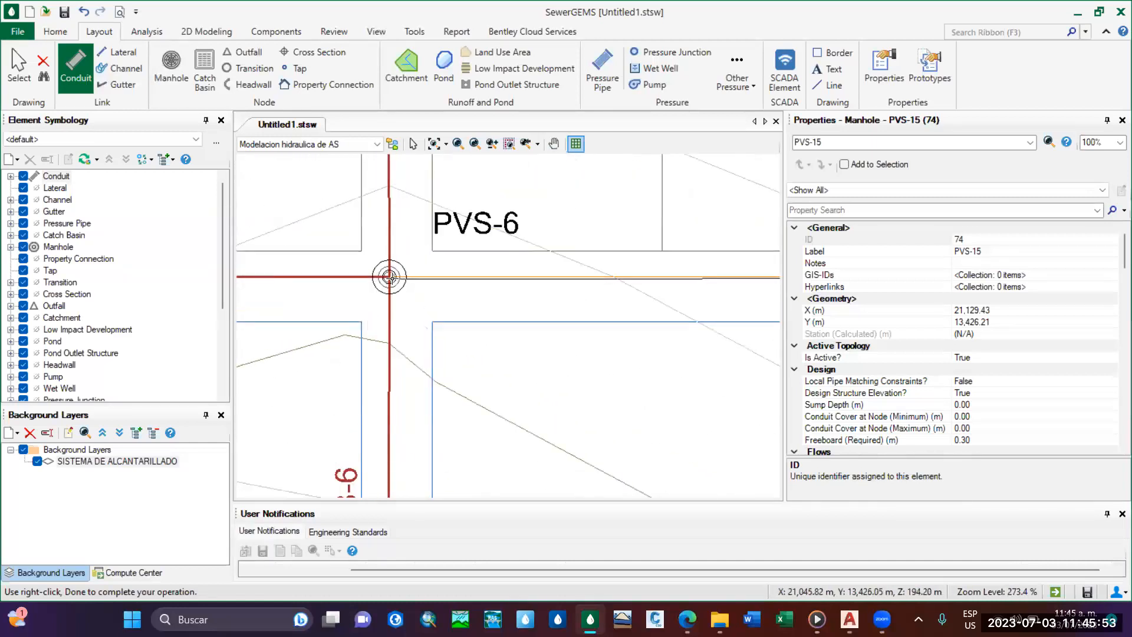
click(389, 277)
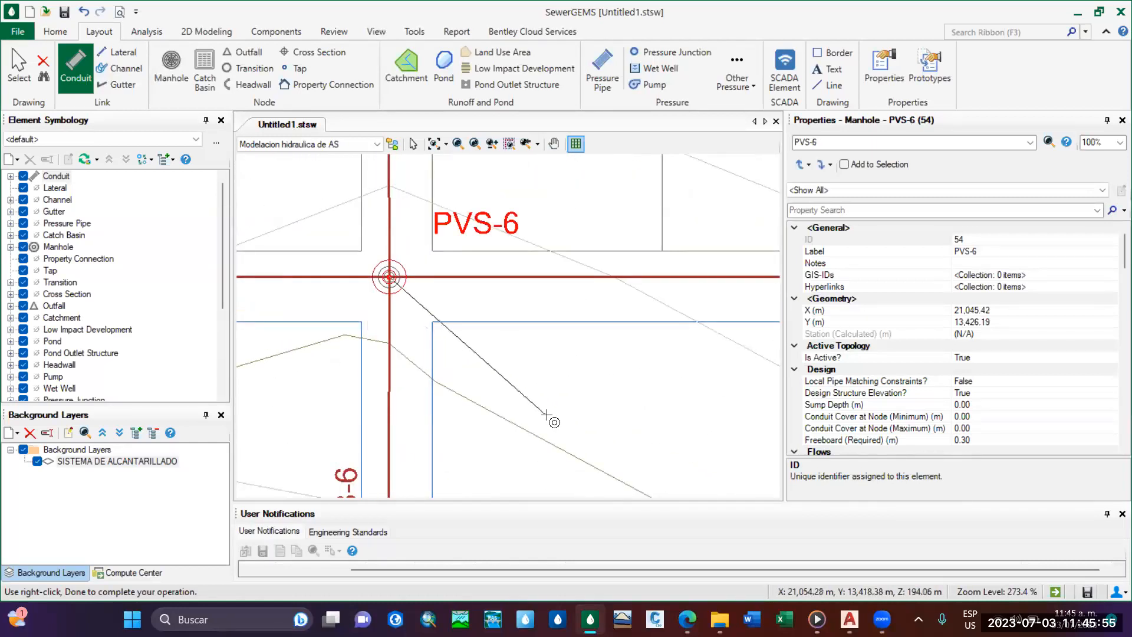
scroll(547, 415, down, 3)
key(Escape)
Hide the SISTEMA DE ALCANTARILLADO background layer behind the completed network.
scroll(550, 413, down, 6)
scroll(520, 380, down, 1)
middle_drag(520, 380, 524, 405)
scroll(525, 399, up, 1)
scroll(559, 407, down, 1)
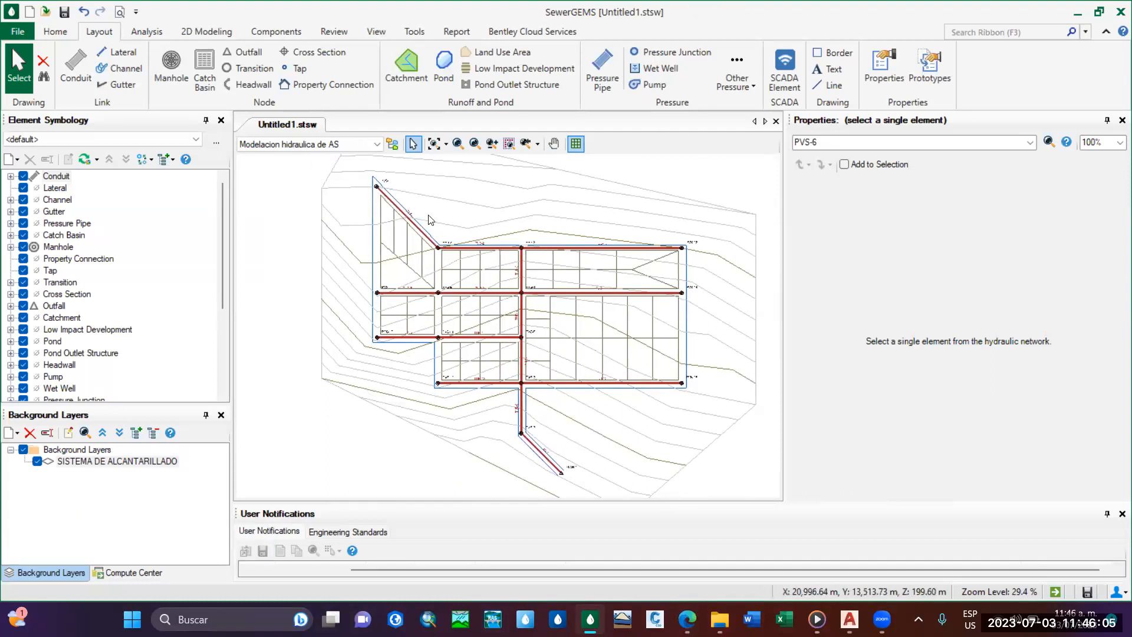
click(36, 461)
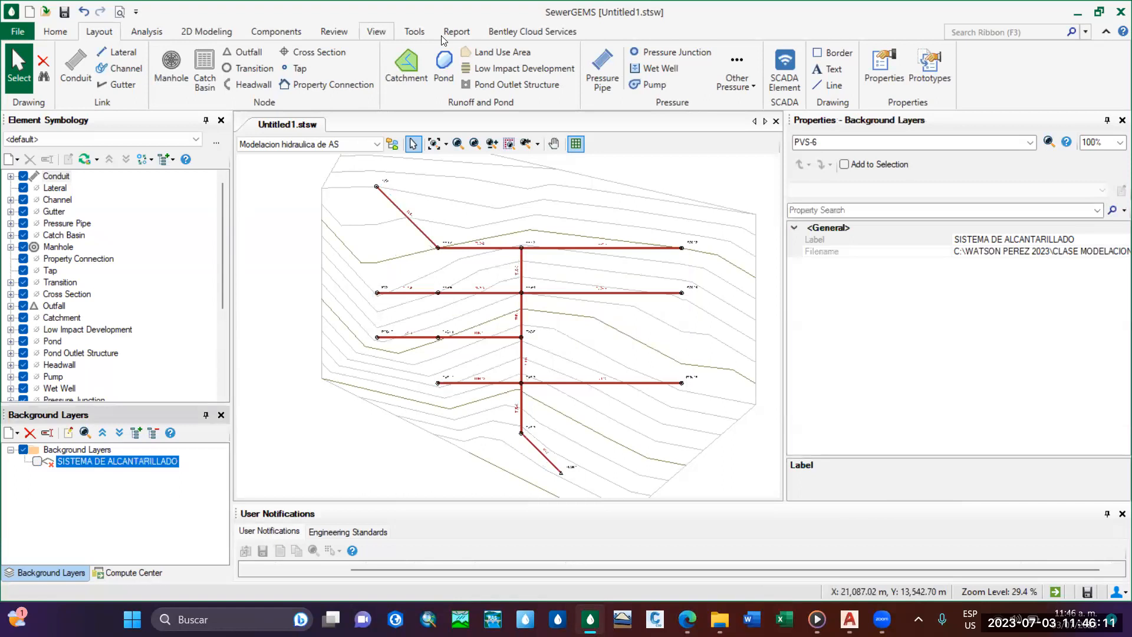
Hide the SUPERFICE_AS.xml terrain model so only the sewer network is displayed.
click(376, 31)
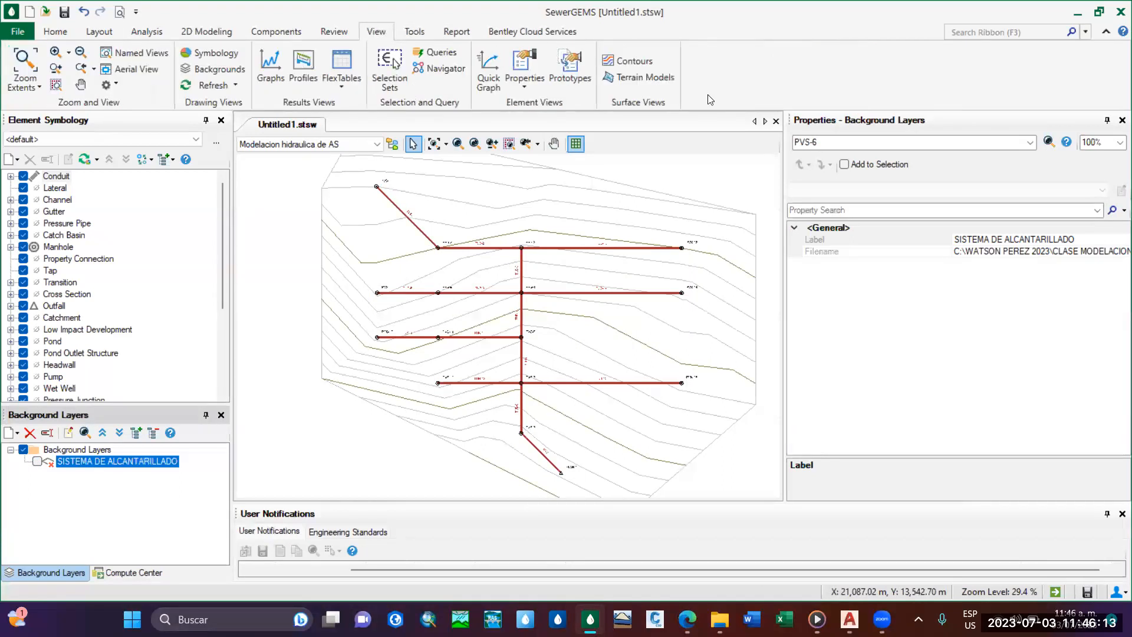
click(640, 77)
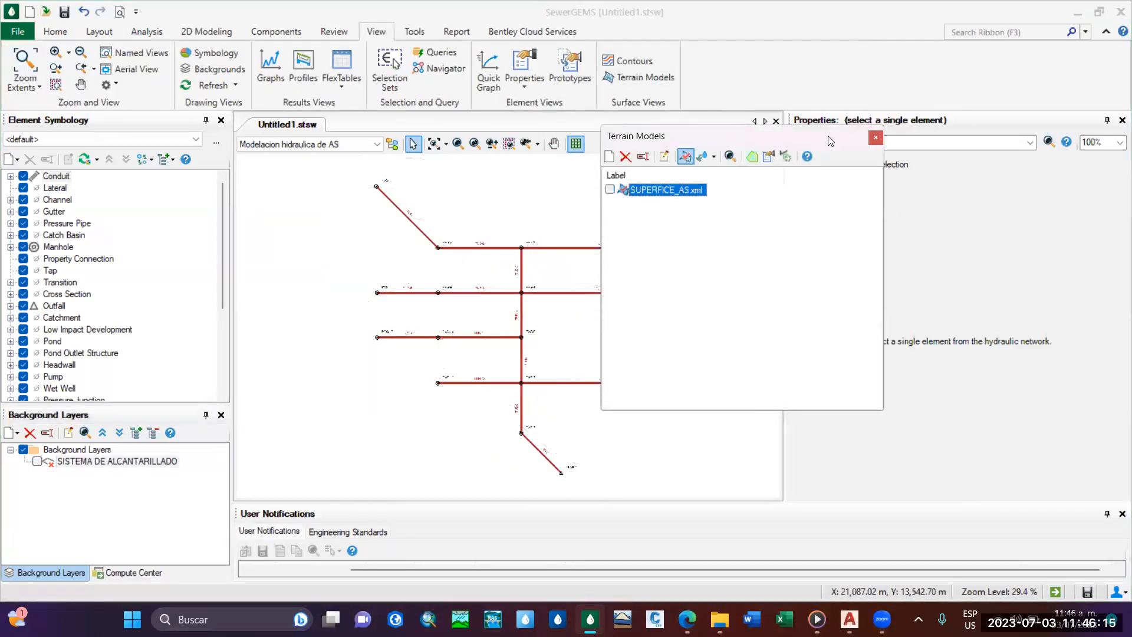
click(875, 137)
scroll(576, 373, up, 2)
scroll(509, 356, up, 2)
scroll(519, 357, down, 4)
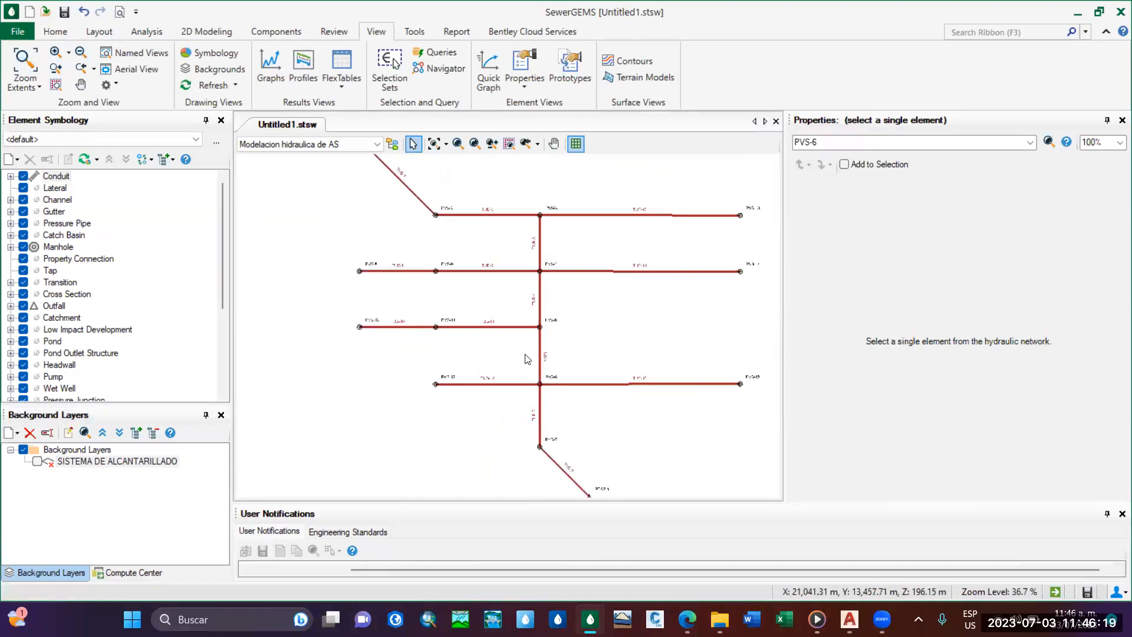
scroll(466, 380, down, 1)
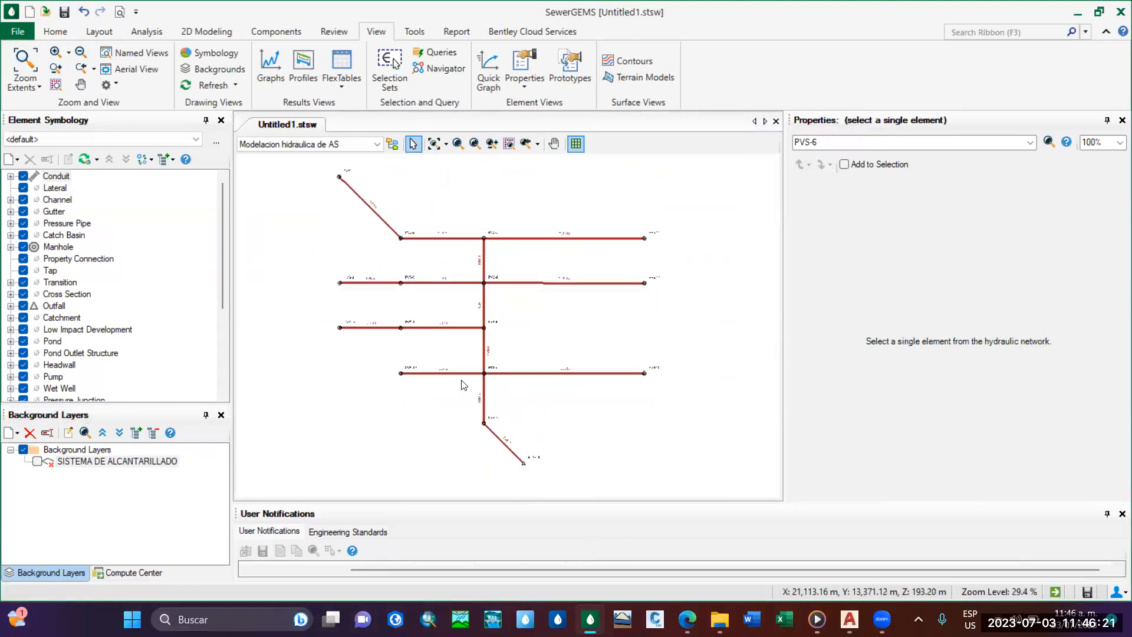
Open the Conduit FlexTable for the network.
click(52, 34)
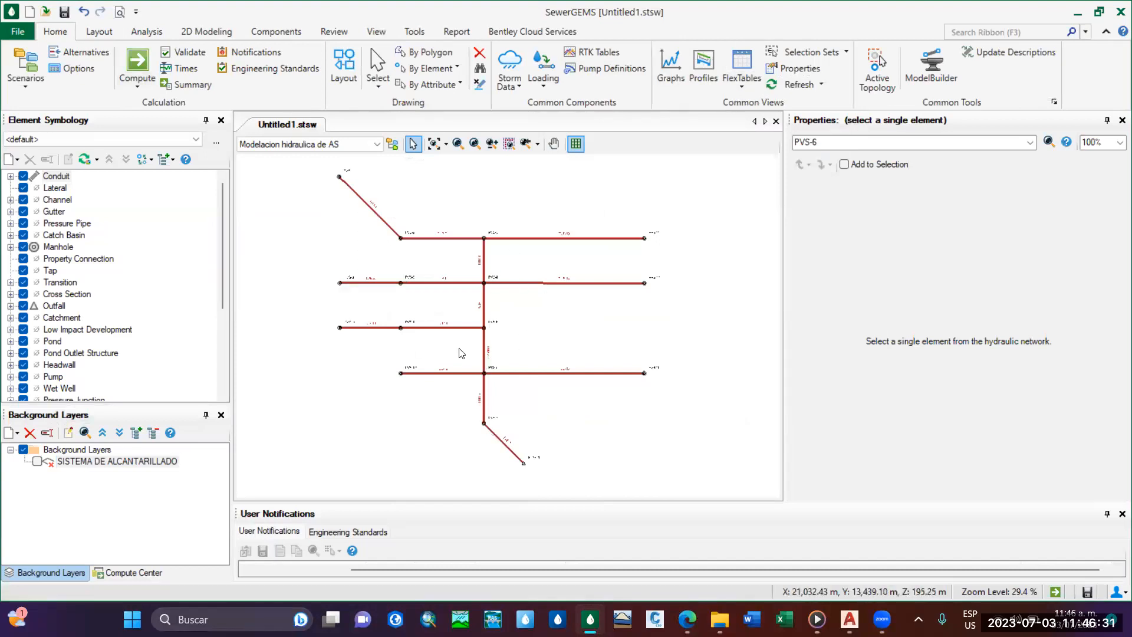
click(743, 90)
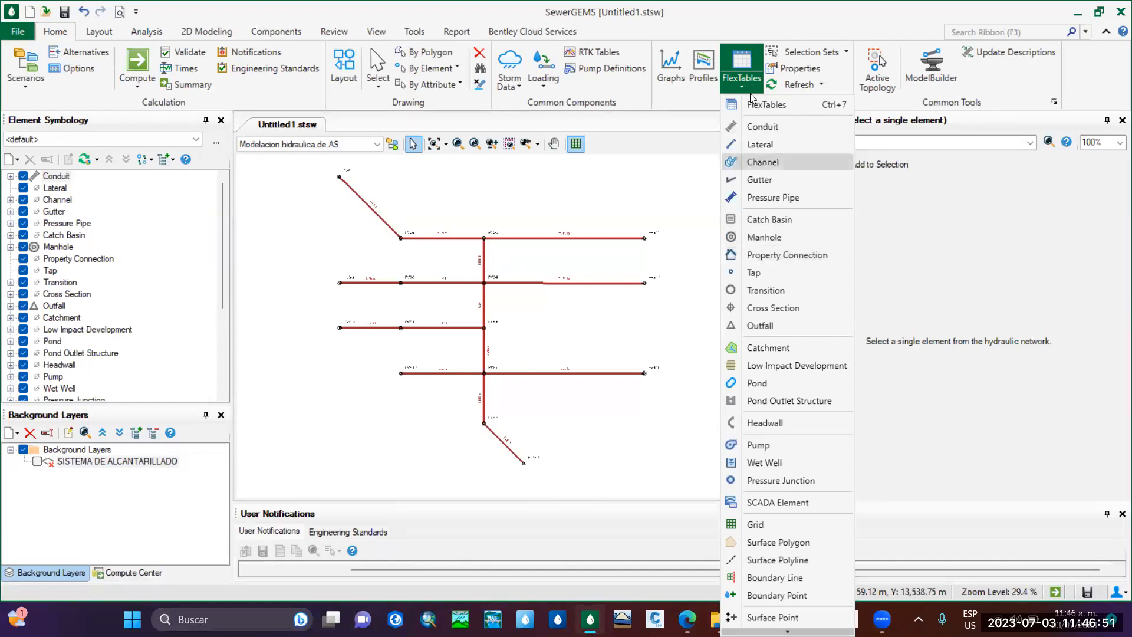
click(767, 128)
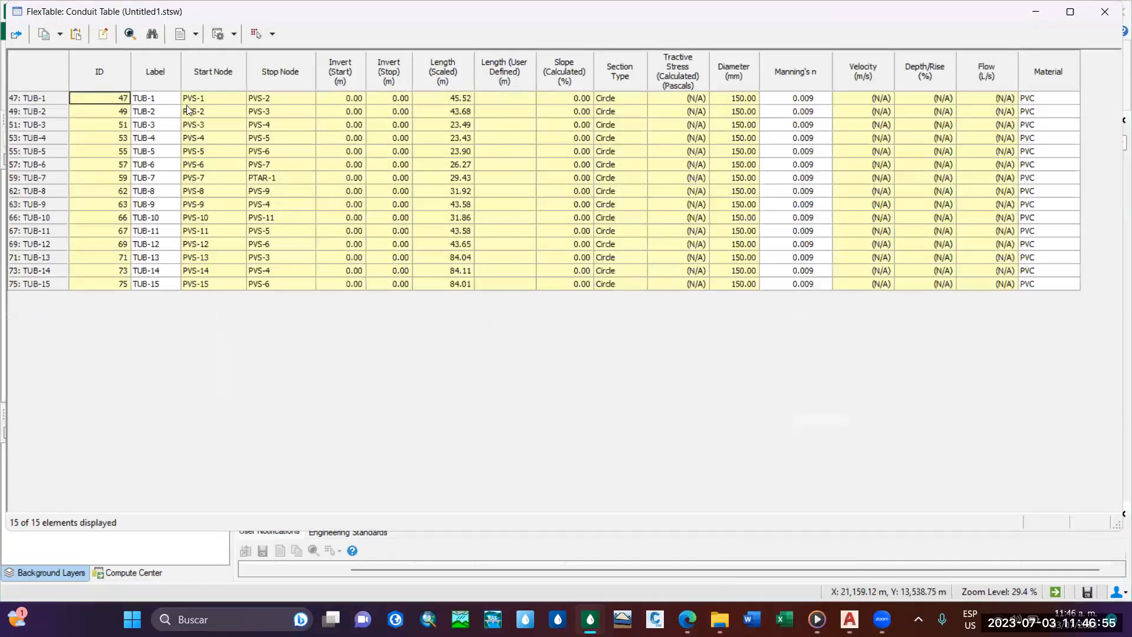
Examine the conduit table's labels, start and stop nodes, inverts, scaled lengths and calculated slopes.
click(172, 103)
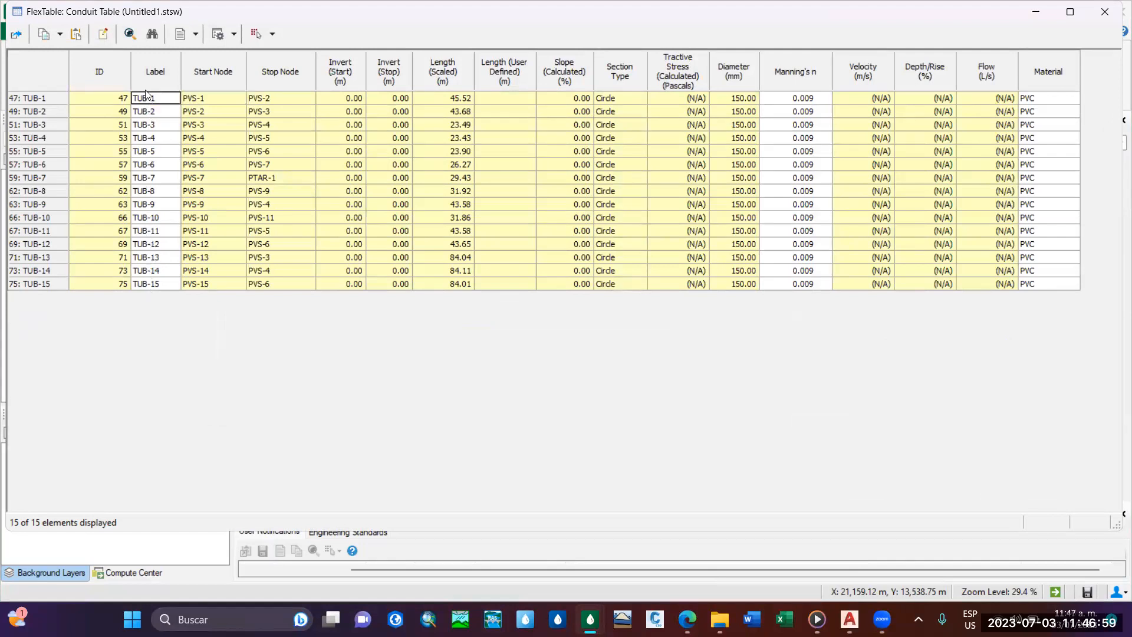
click(207, 99)
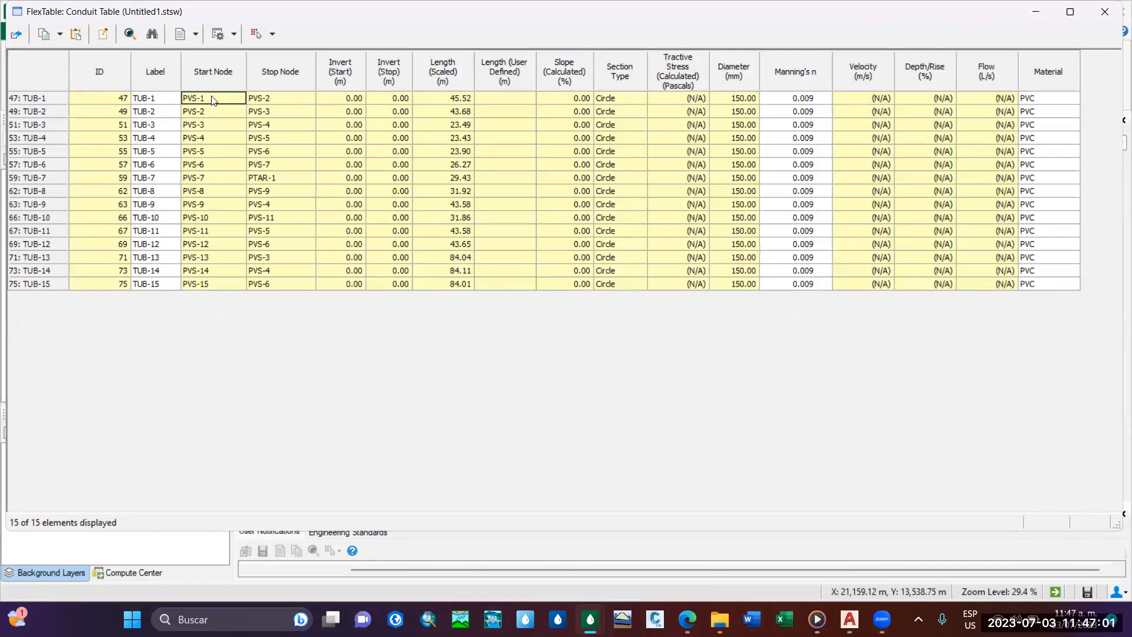
click(295, 97)
click(355, 101)
drag(457, 100, 457, 284)
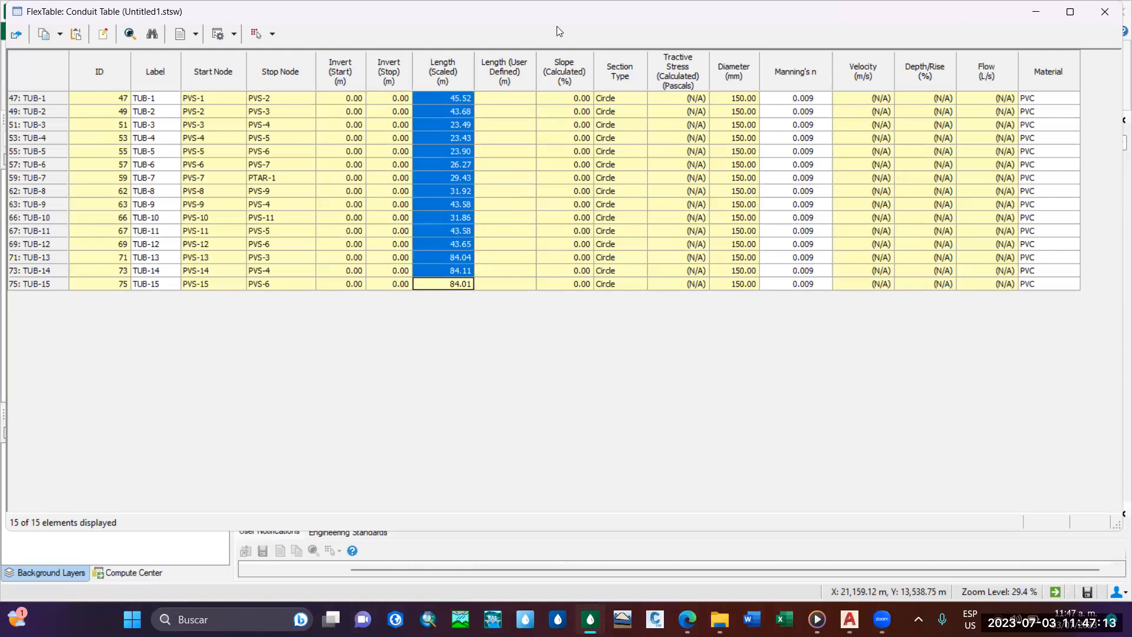
mouse_move(511, 9)
mouse_down()
mouse_move(543, 370)
mouse_move(521, 298)
mouse_up()
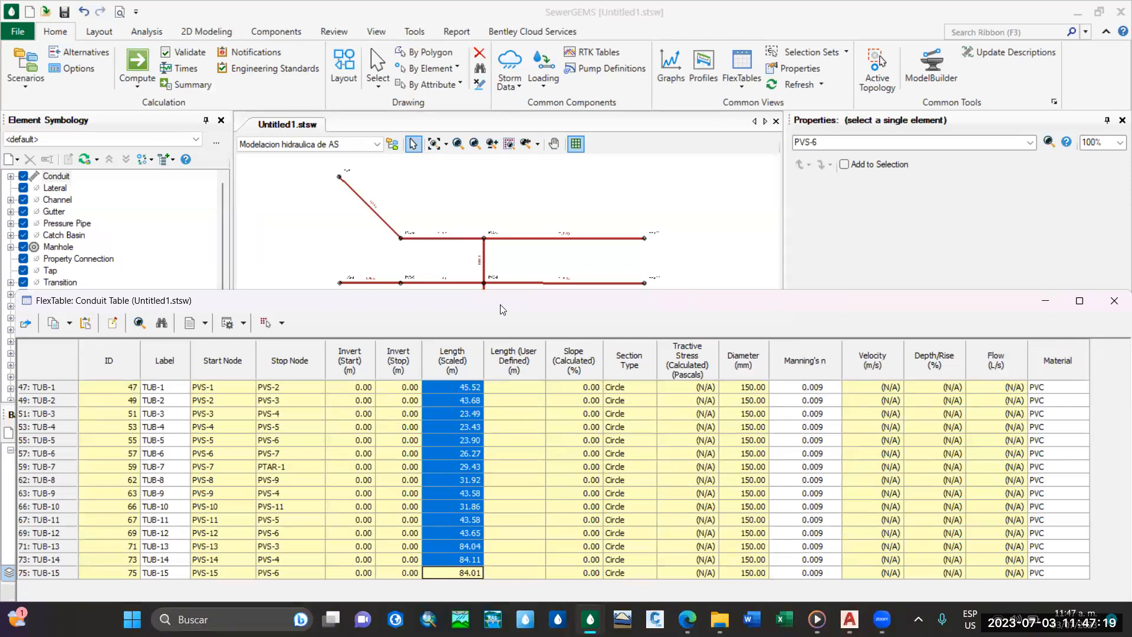
drag(503, 310, 495, 177)
drag(578, 253, 575, 441)
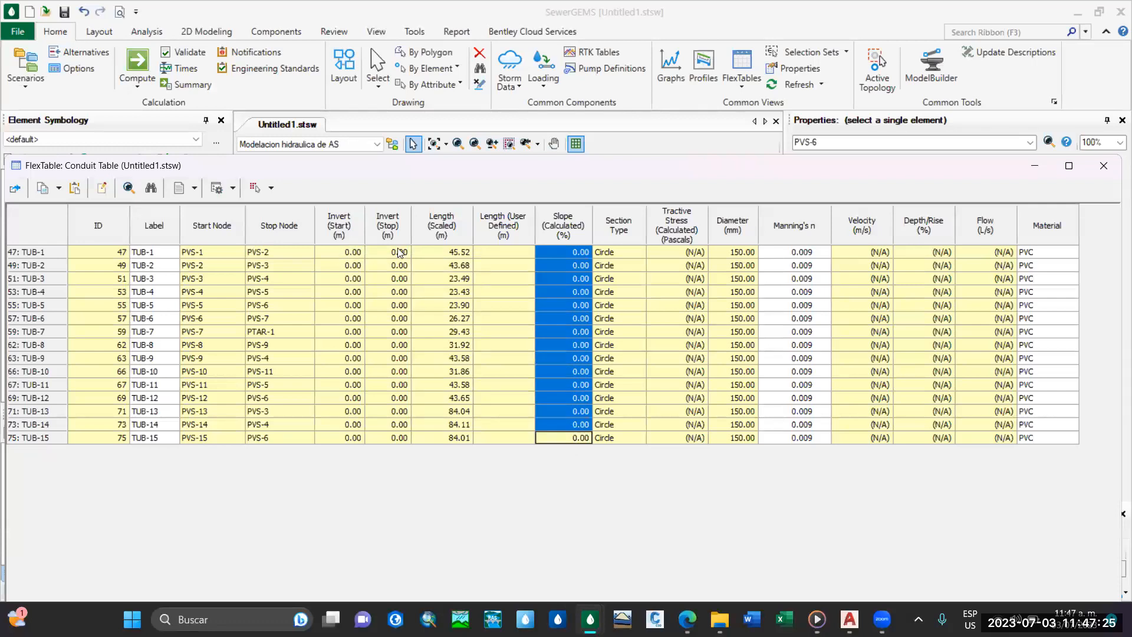
click(564, 255)
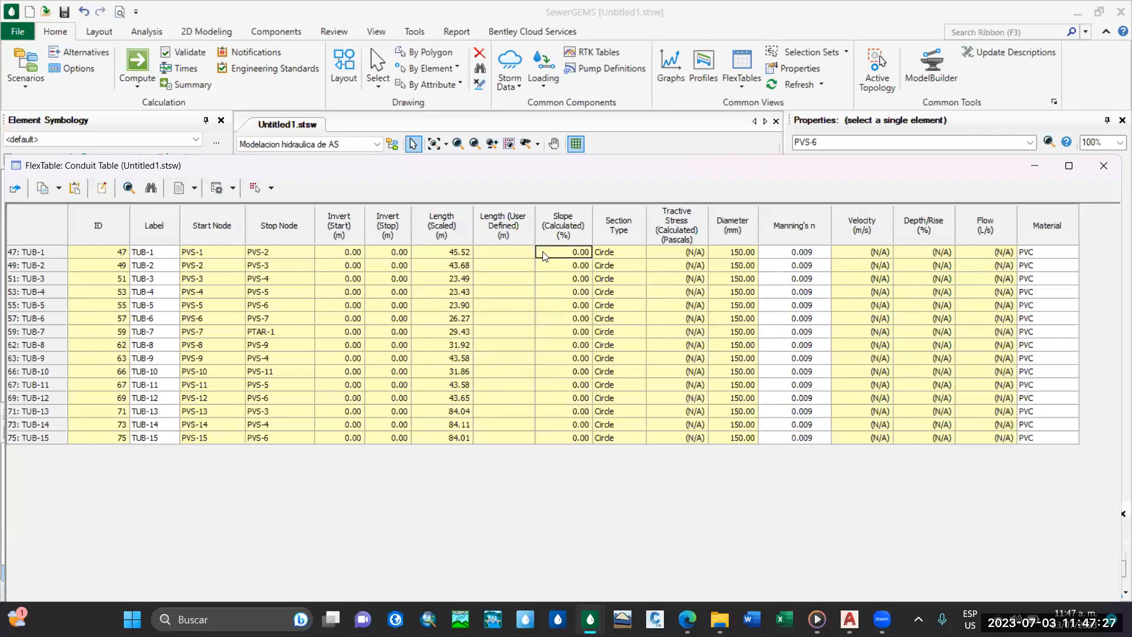
Review the first conduit's scaled length in the Conduit FlexTable and close the table.
click(459, 254)
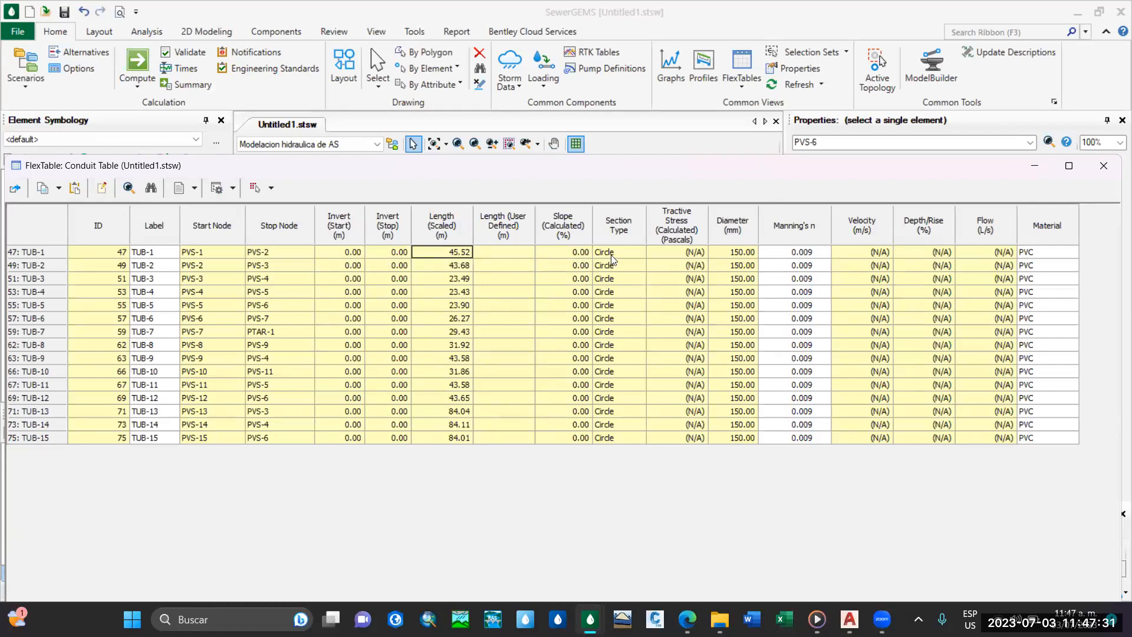
drag(634, 171, 549, 72)
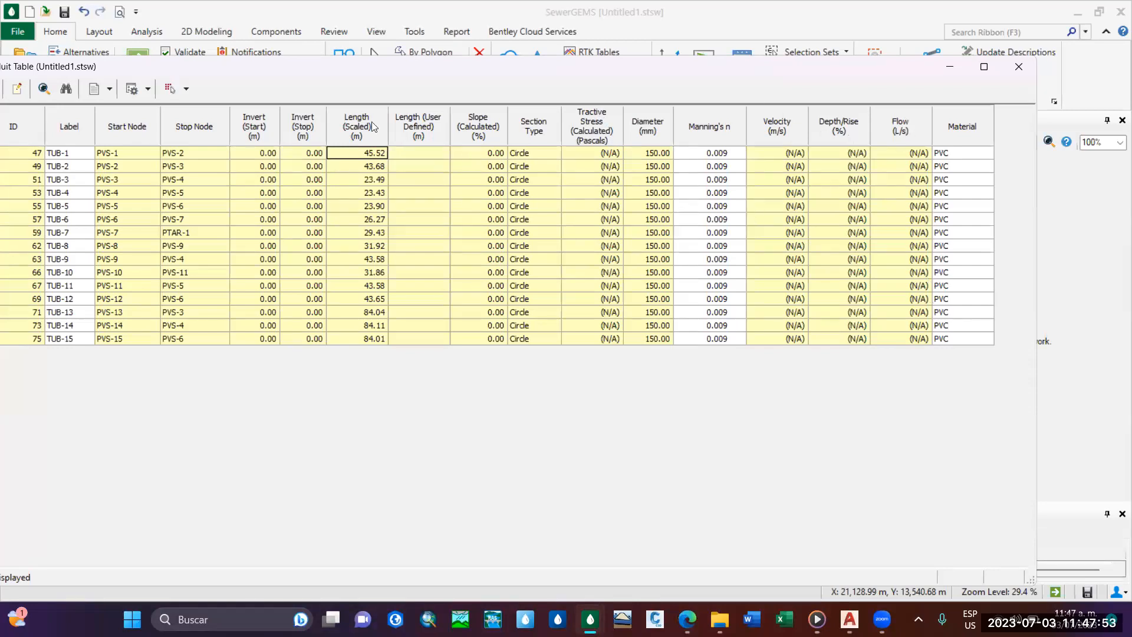
drag(406, 64, 490, 85)
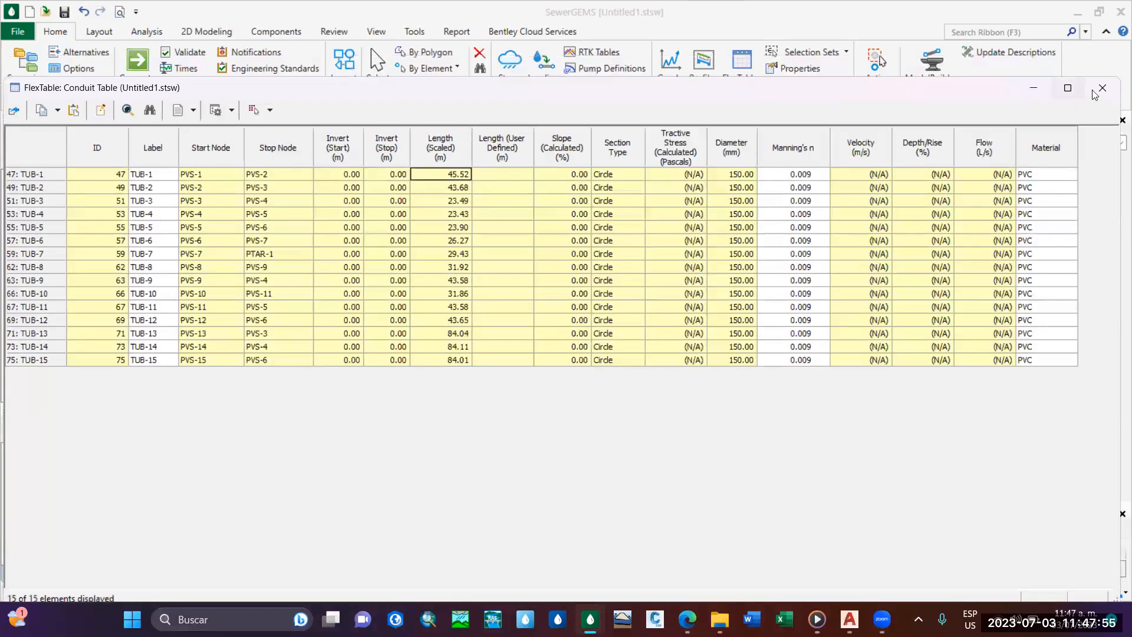
click(1095, 92)
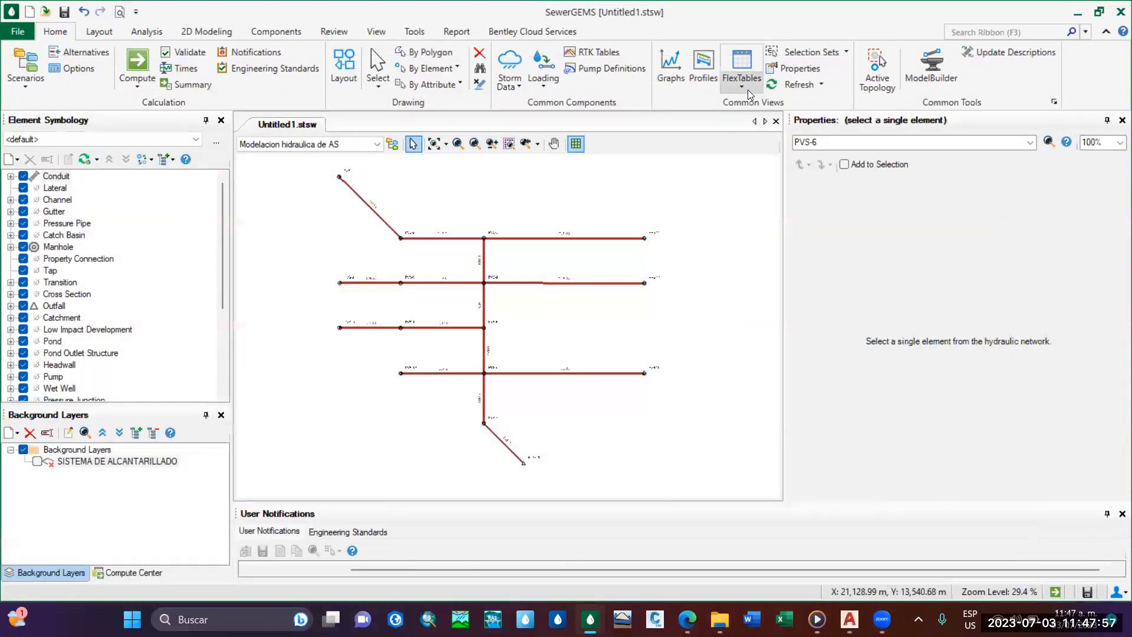
Open the Manhole FlexTable, review the labels and ground elevations of all manholes, and close the table.
click(748, 89)
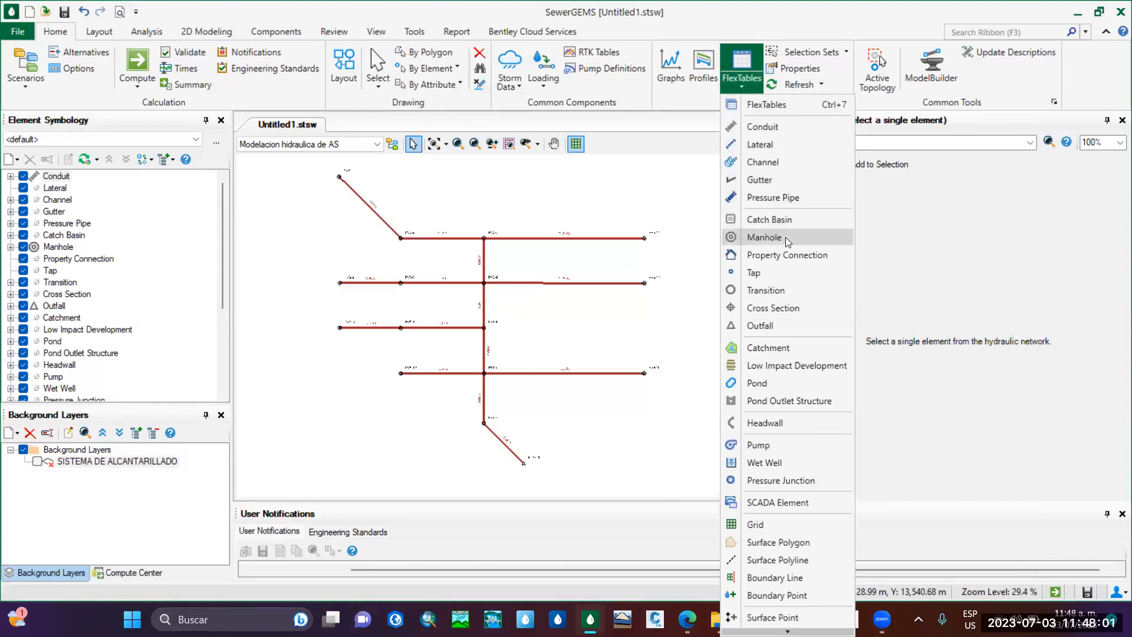
click(764, 237)
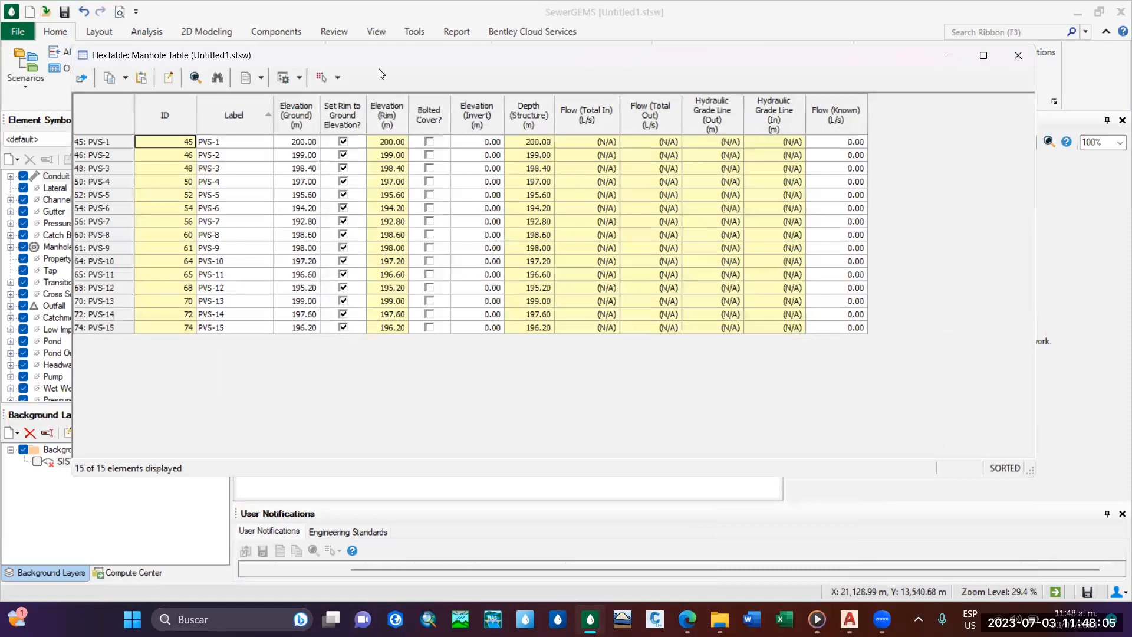
drag(227, 143, 299, 404)
drag(306, 143, 314, 337)
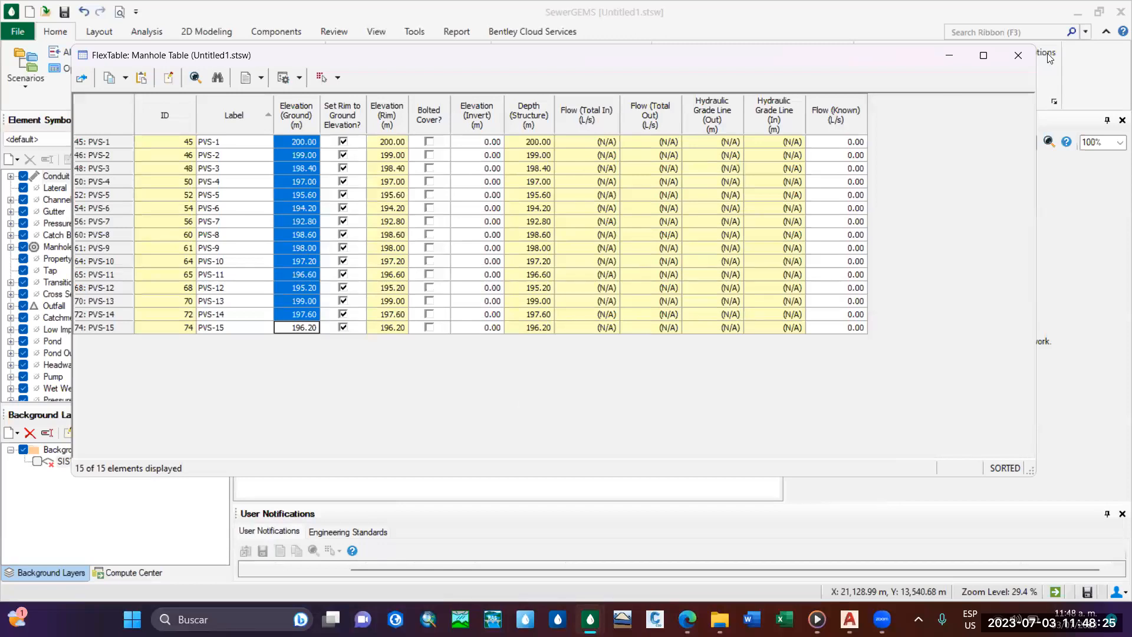
click(1017, 56)
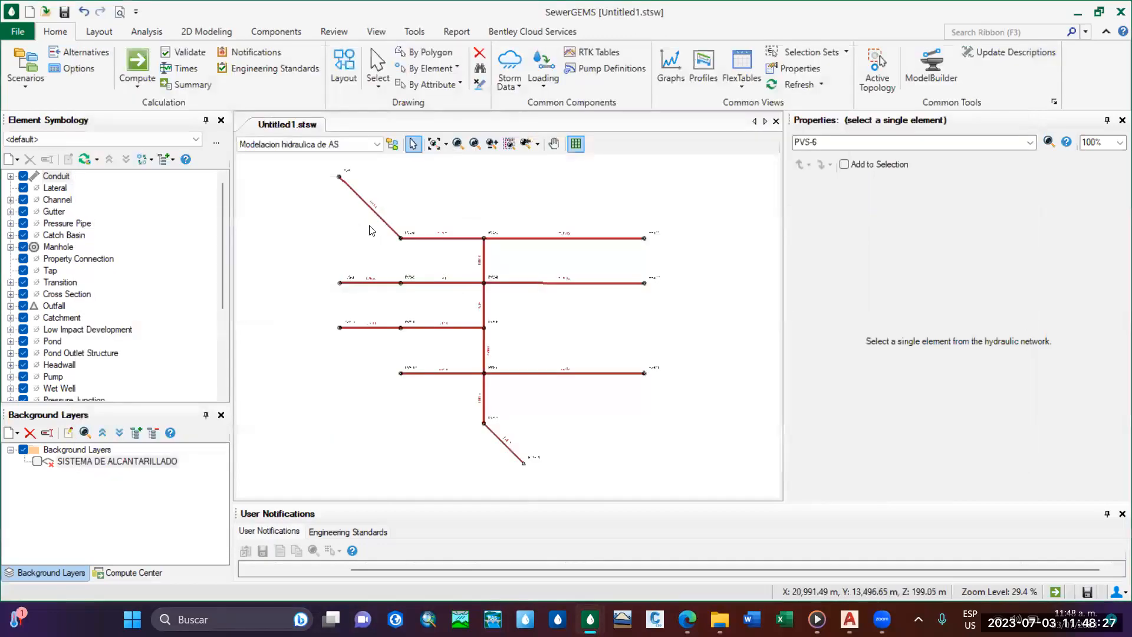
Inspect the network's upstream manholes and conduits up close, check manhole PVS-2's properties and clear the selection.
scroll(358, 241, up, 6)
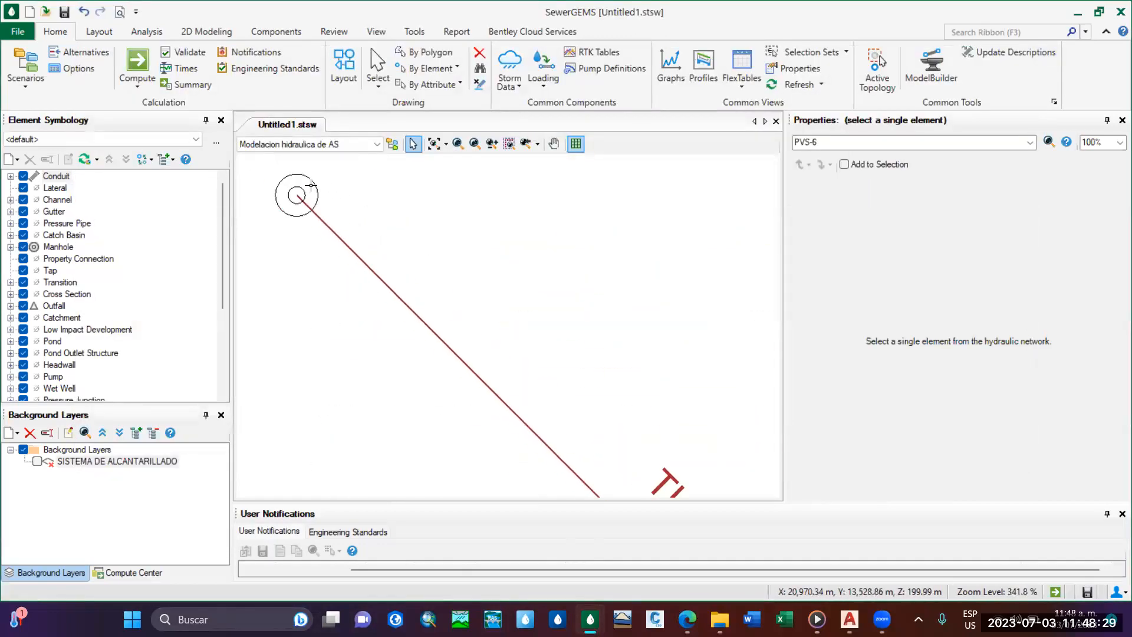
scroll(352, 205, down, 5)
middle_drag(516, 292, 531, 307)
scroll(414, 309, up, 3)
click(467, 316)
scroll(527, 324, down, 5)
scroll(523, 308, down, 2)
middle_drag(522, 305, 513, 207)
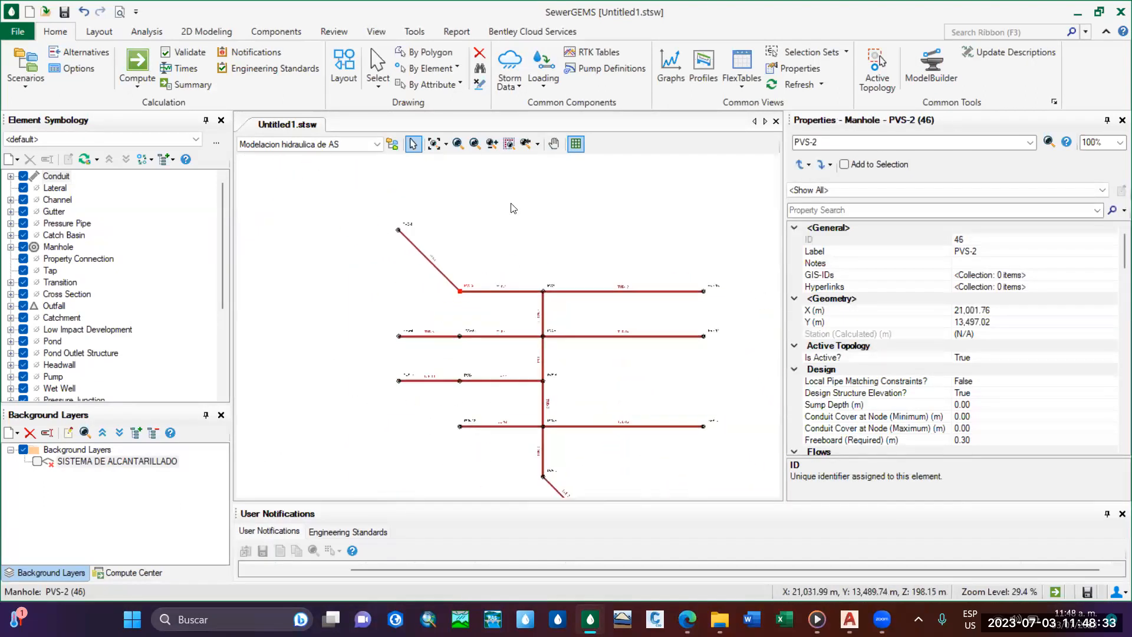
click(558, 362)
middle_drag(558, 363, 547, 423)
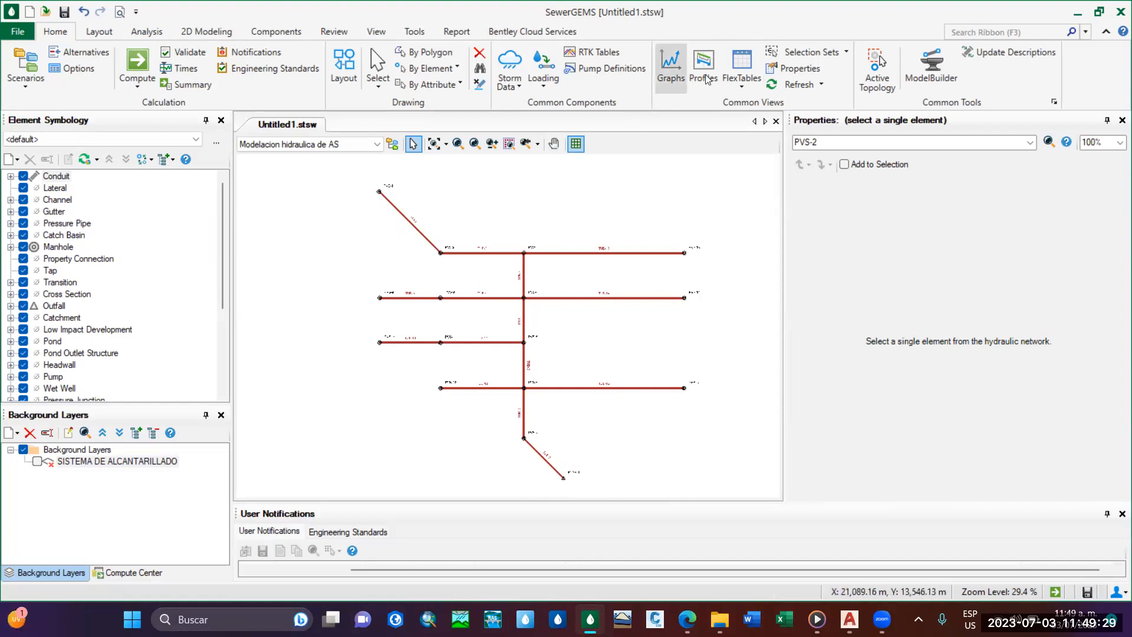
click(420, 33)
click(376, 32)
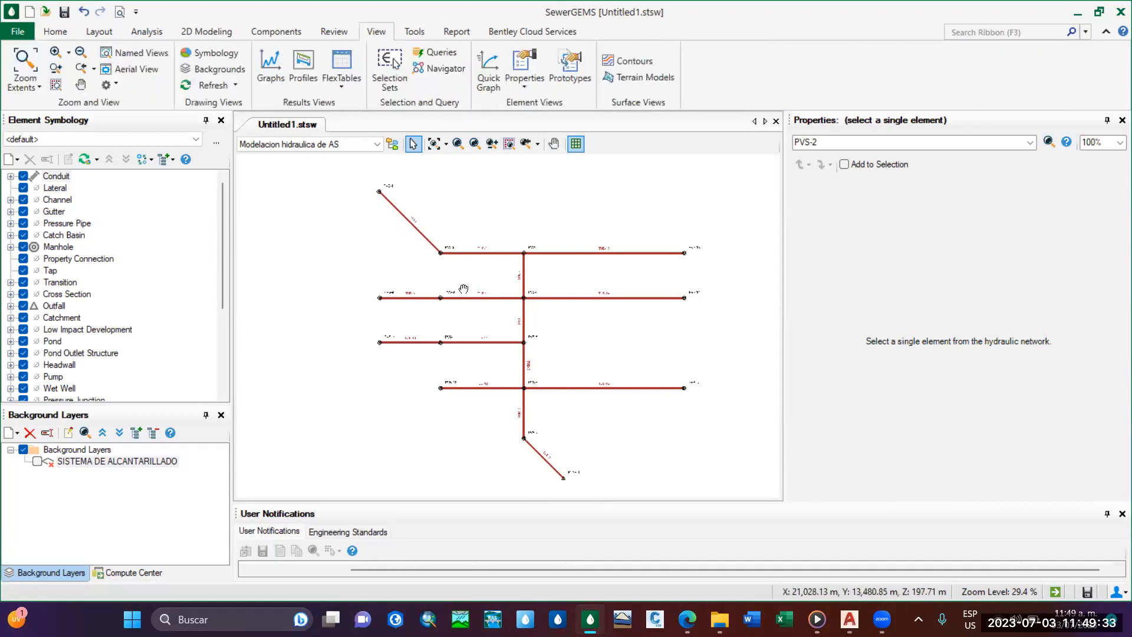
scroll(469, 315, up, 2)
scroll(468, 315, down, 2)
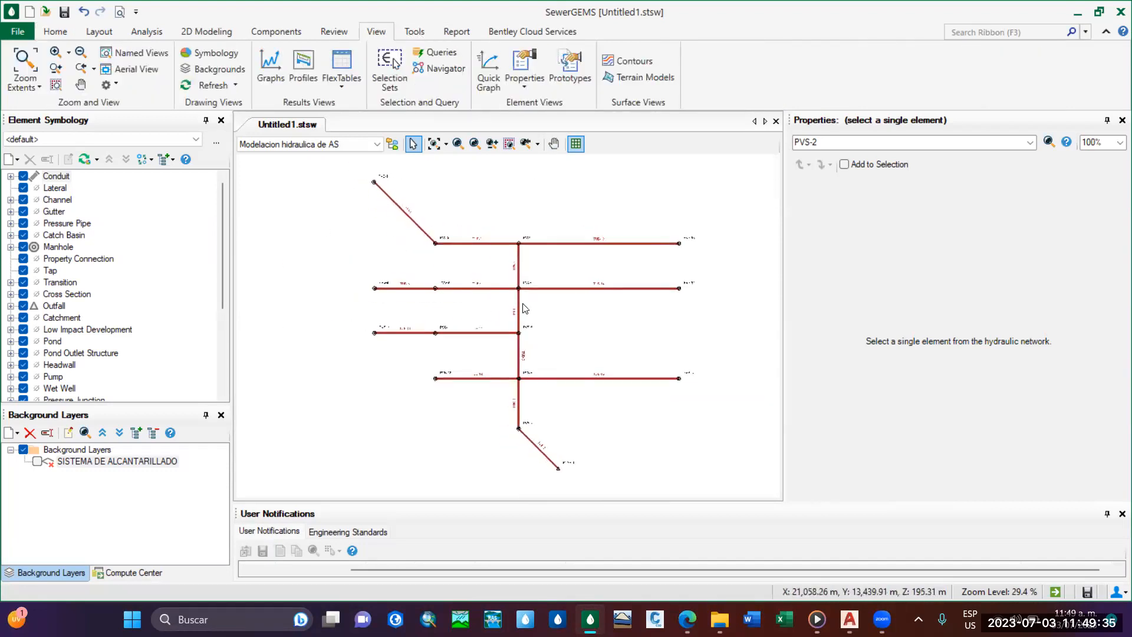
Open the Conduit FlexTable again, review the conduits' inverts, slopes and diameters, and close it.
click(55, 33)
click(739, 94)
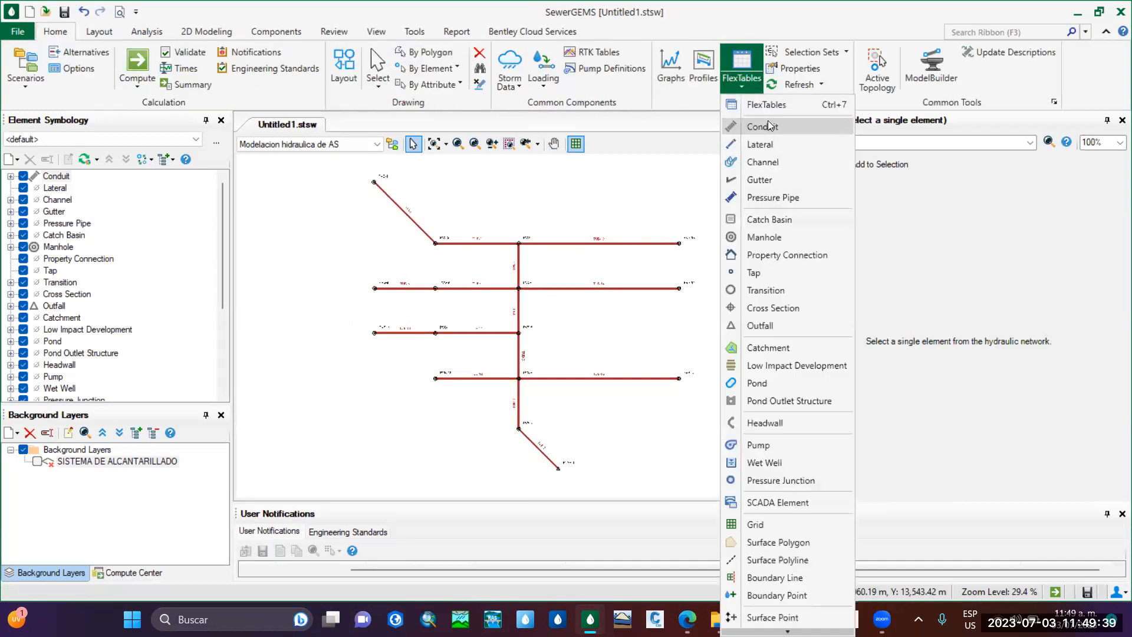
click(769, 126)
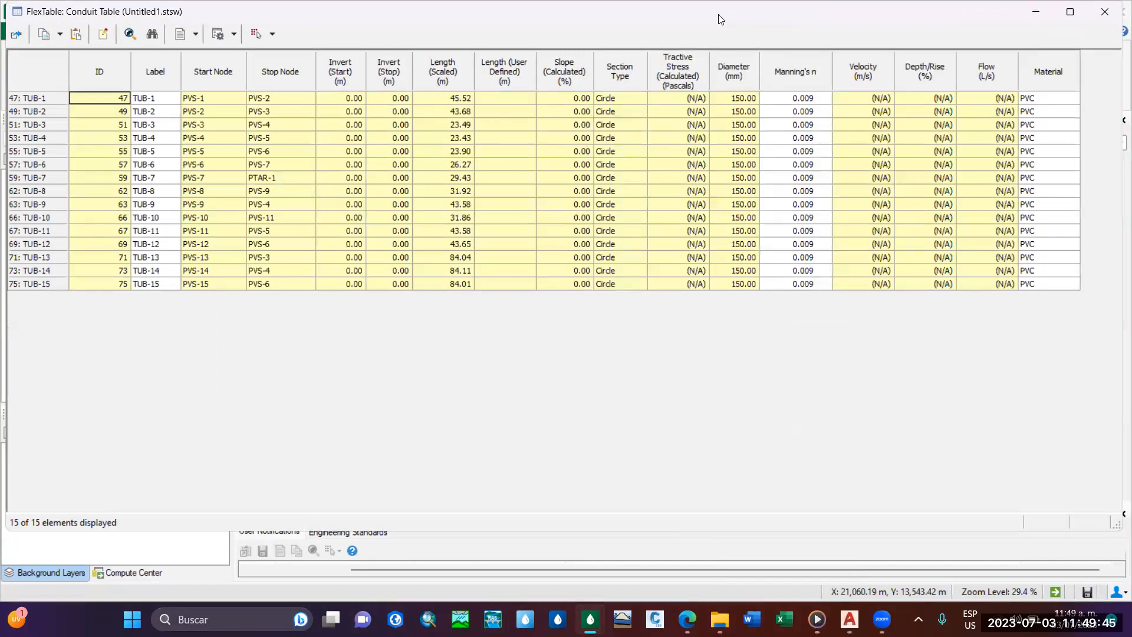
drag(735, 16, 724, 47)
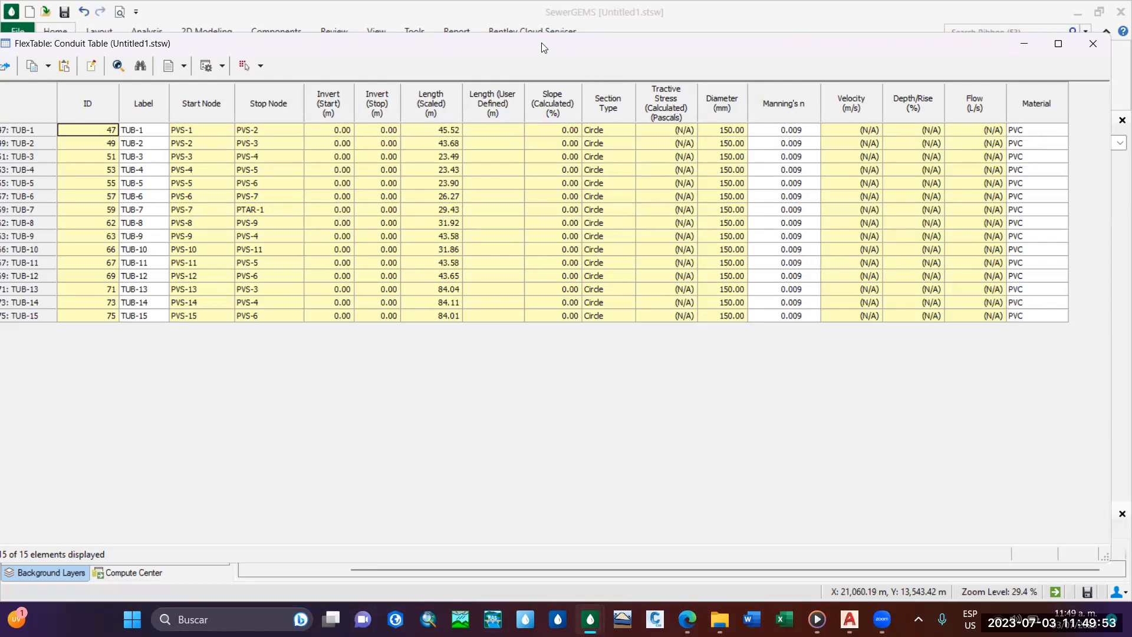
drag(543, 47, 563, 47)
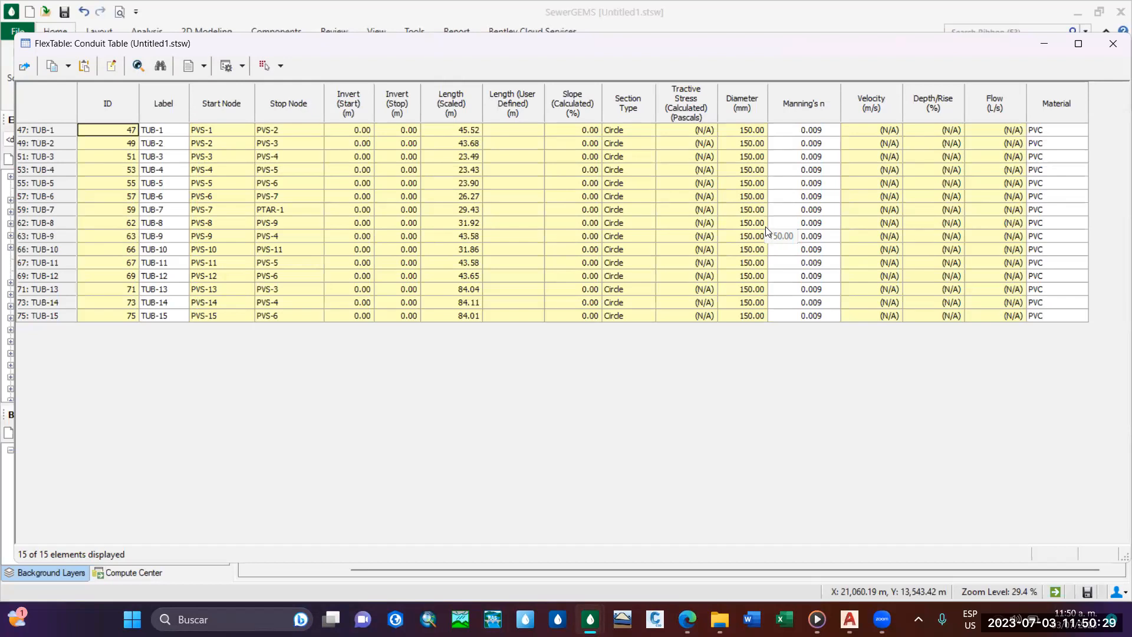
click(1113, 45)
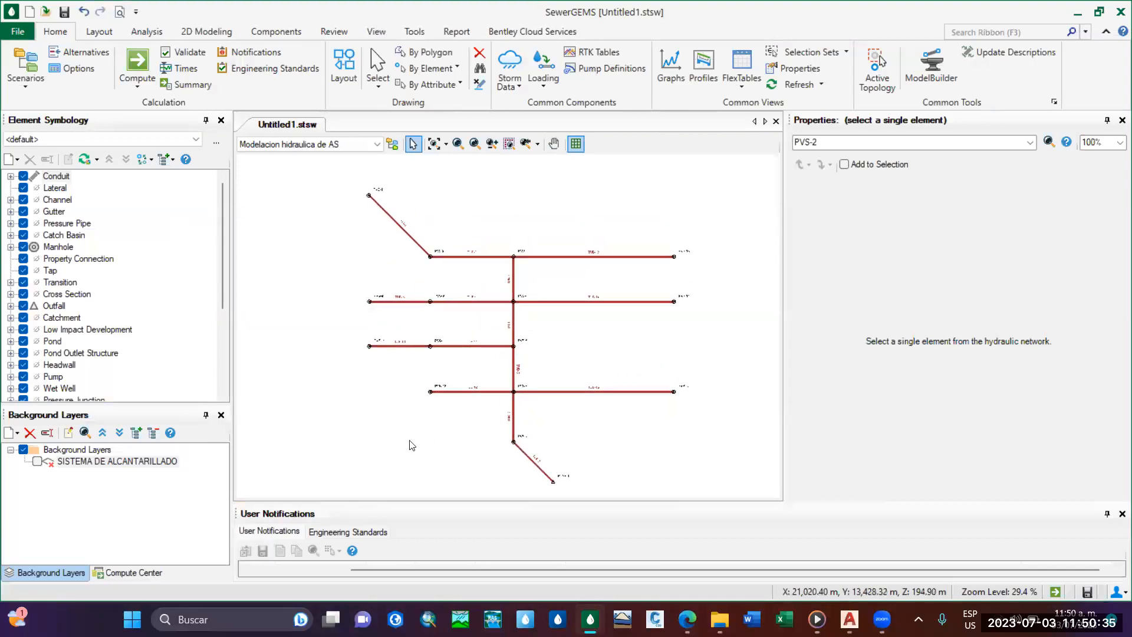
Show the SISTEMA DE ALCANTARILLADO background layer behind the sewer network again.
click(38, 466)
middle_drag(487, 379, 535, 376)
scroll(535, 376, up, 3)
scroll(601, 349, down, 2)
mouse_move(597, 334)
middle_down()
mouse_move(527, 327)
mouse_move(545, 346)
middle_up()
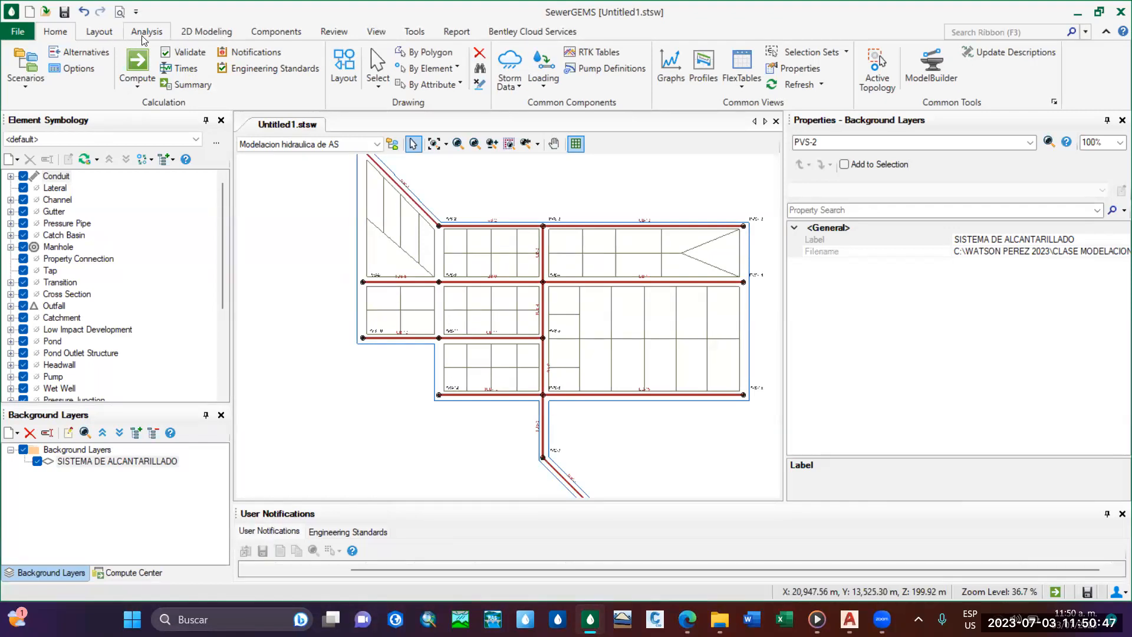
Open the Default Design Constraints manager and move it over the drawing area.
click(163, 36)
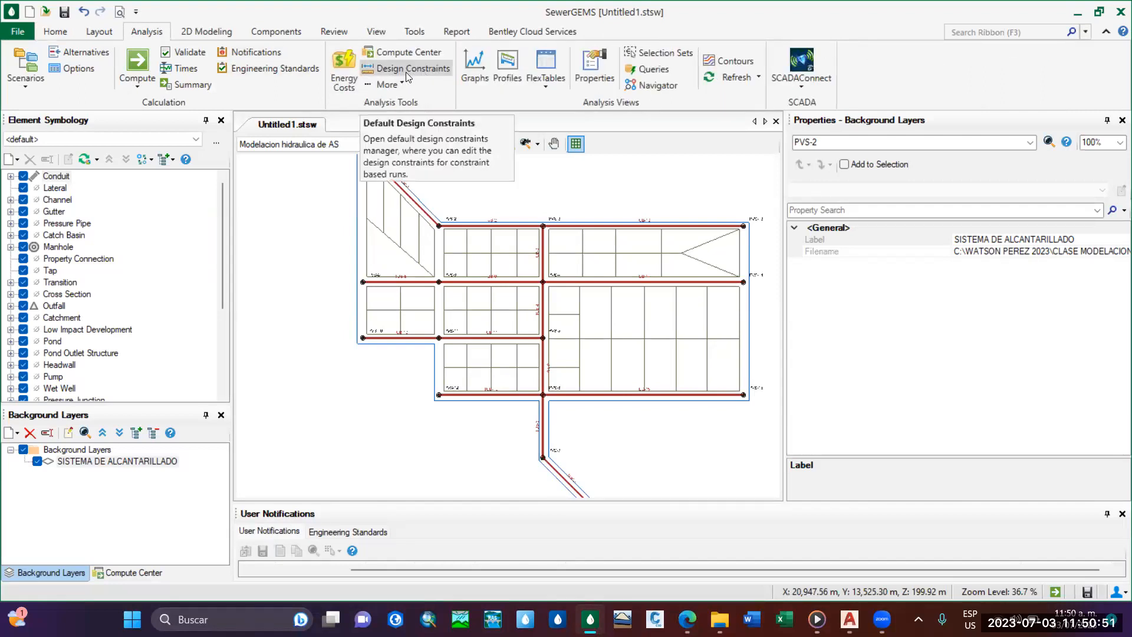
click(406, 72)
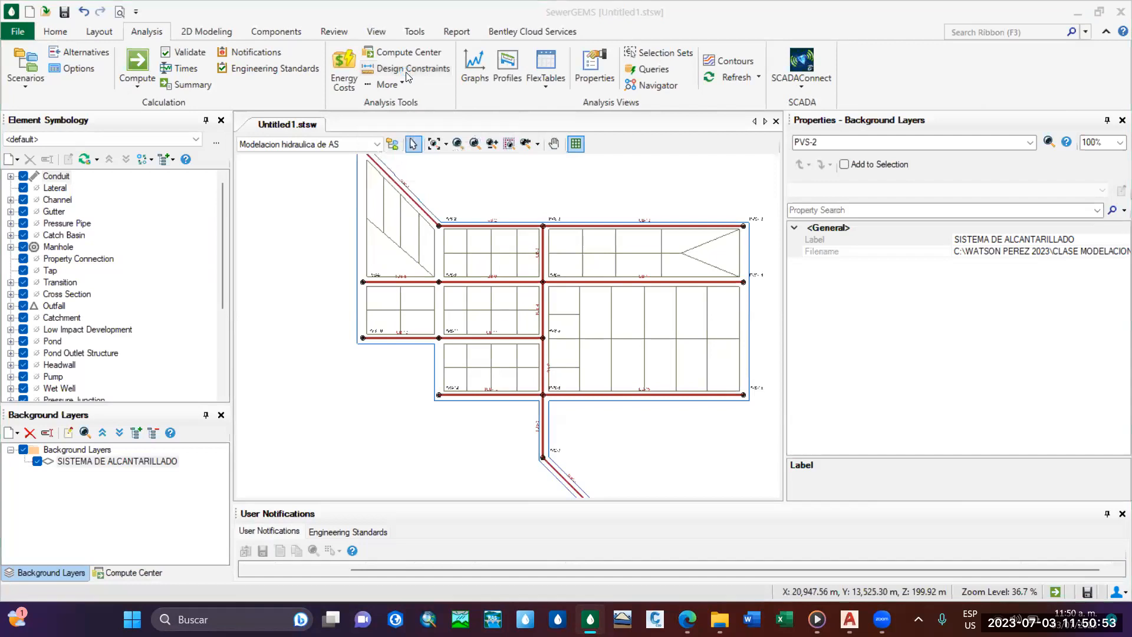
drag(485, 147, 527, 198)
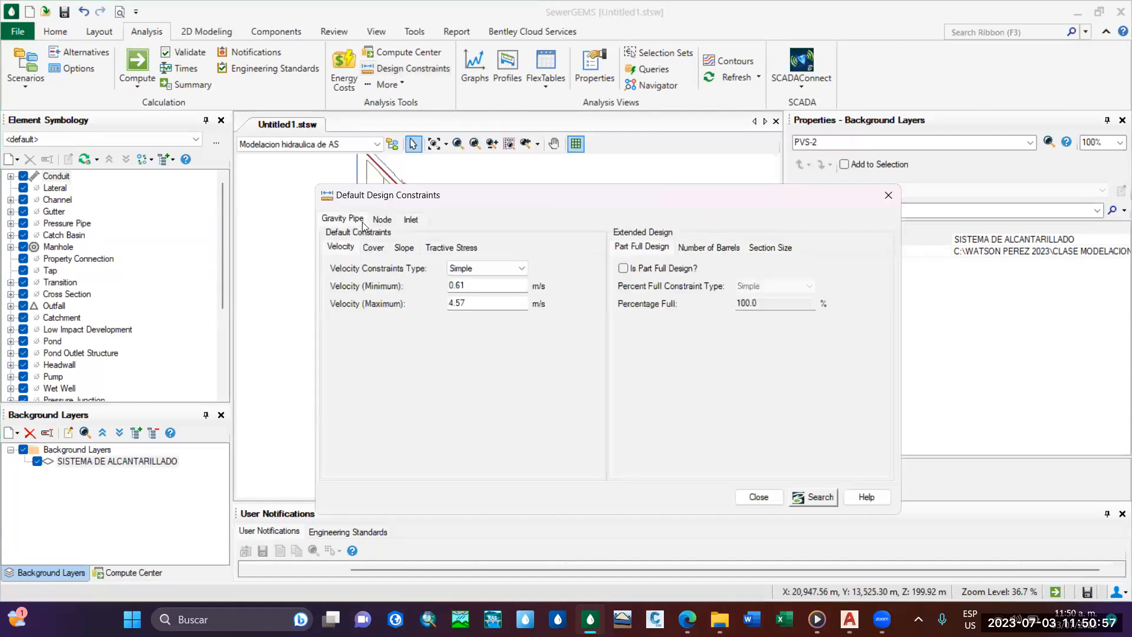
Review the gravity pipe default constraints for cover, slope and tractive stress, and return to the velocity constraints.
click(373, 251)
click(403, 249)
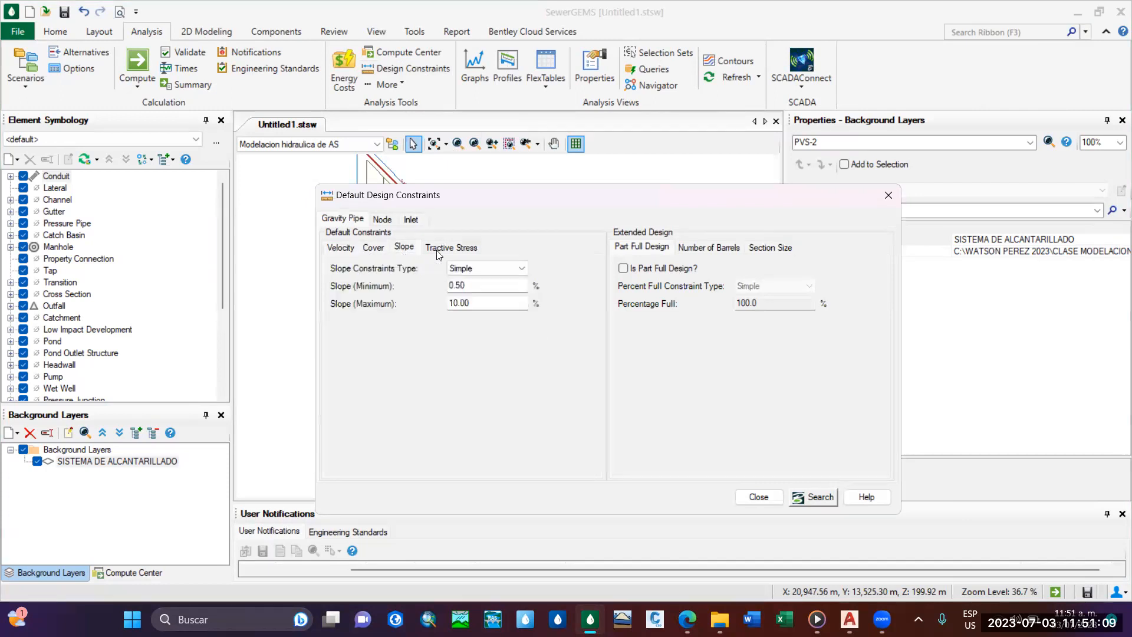
click(448, 252)
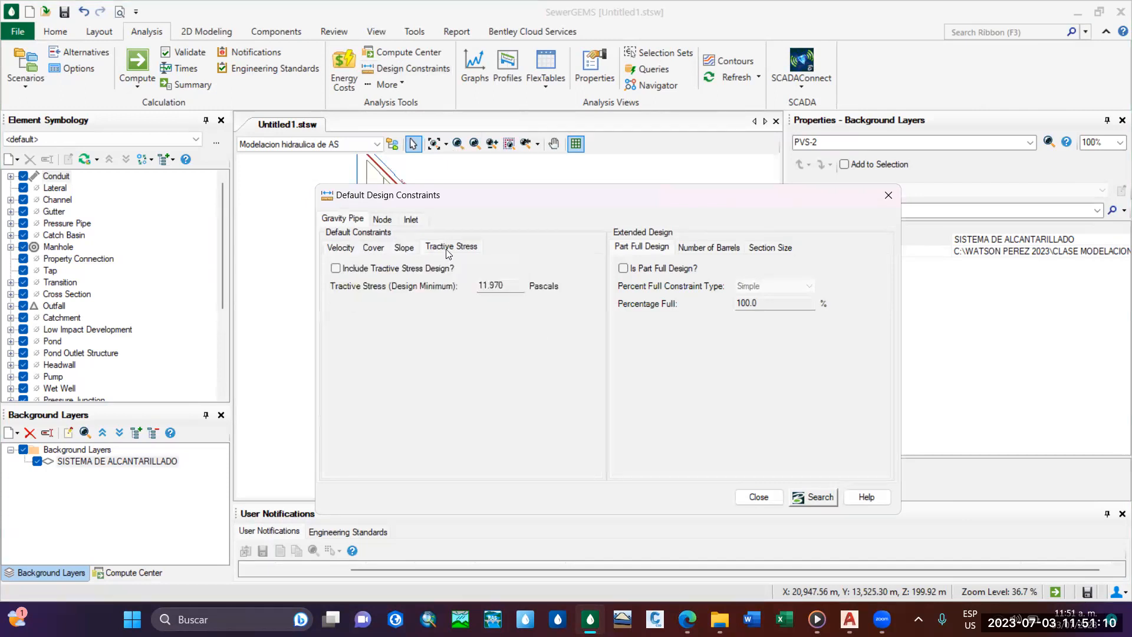
click(341, 246)
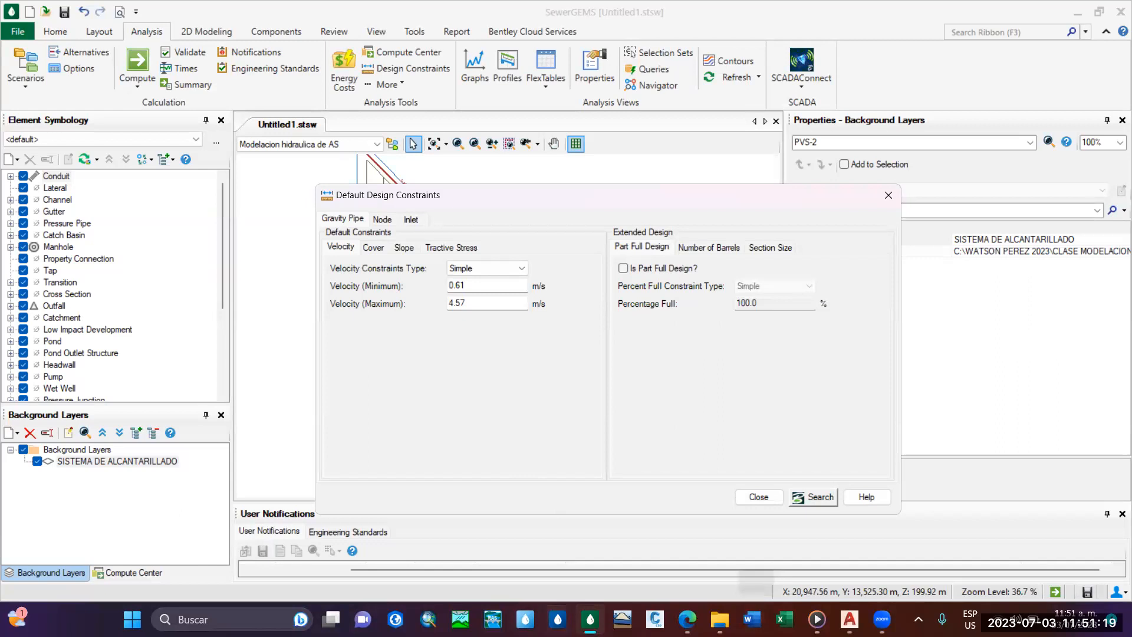
Set the gravity pipe velocity constraints to a 0.60 m/s minimum and a 2.00 m/s maximum, keeping the Simple constraint type.
click(489, 285)
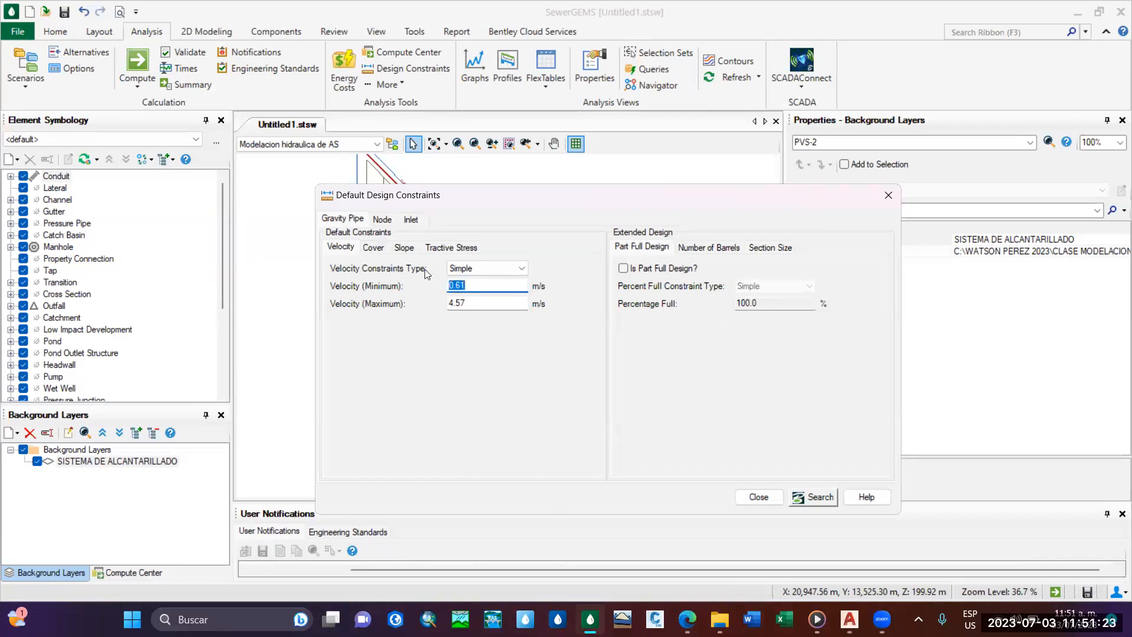
click(478, 285)
click(486, 303)
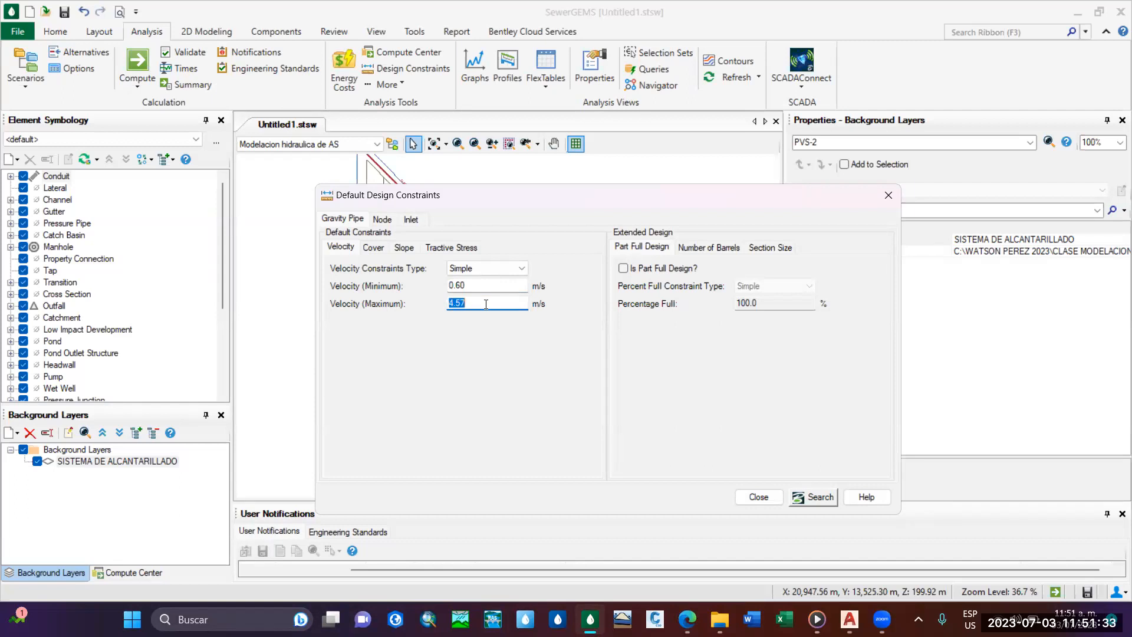
key(BackSpace)
text(2)
click(484, 274)
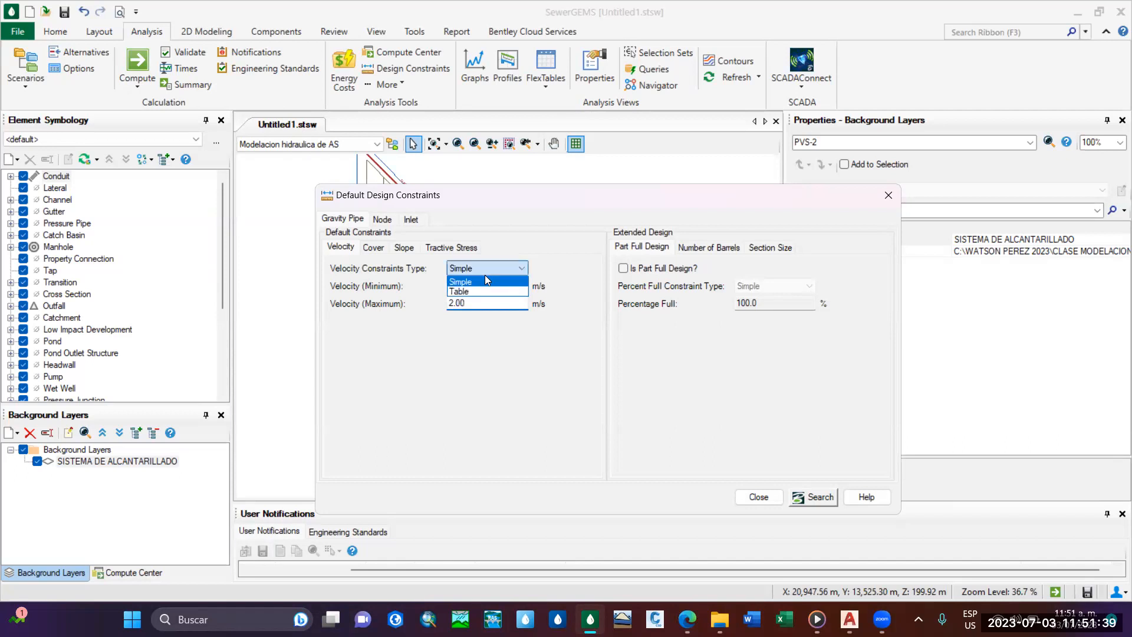
click(485, 270)
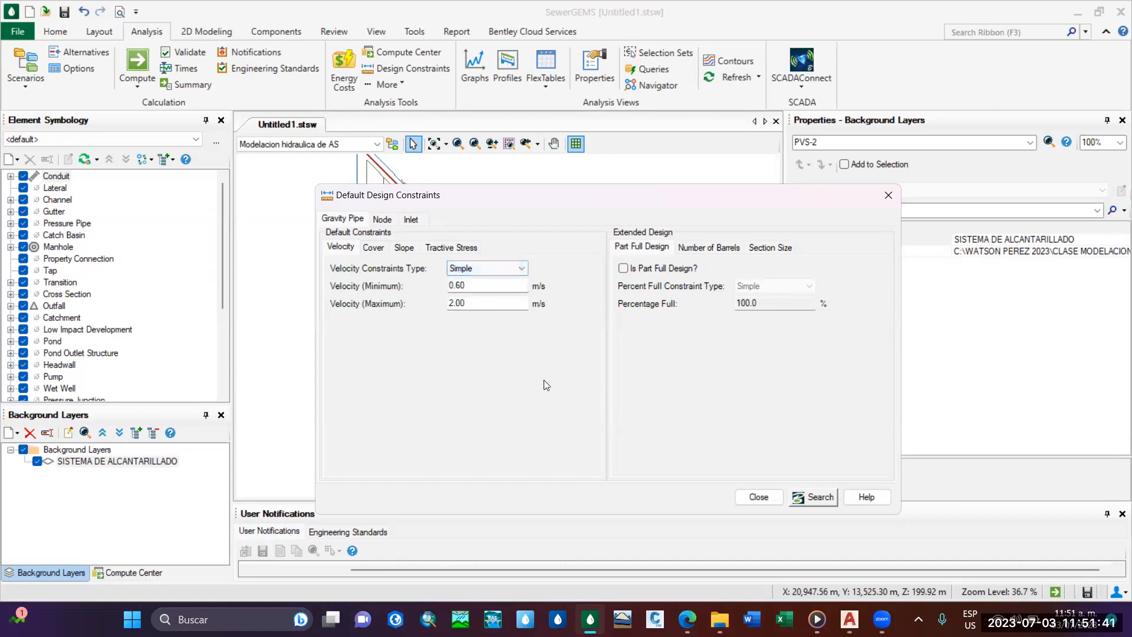
Change the gravity pipe's maximum velocity constraint to 3.00 m/s.
click(372, 249)
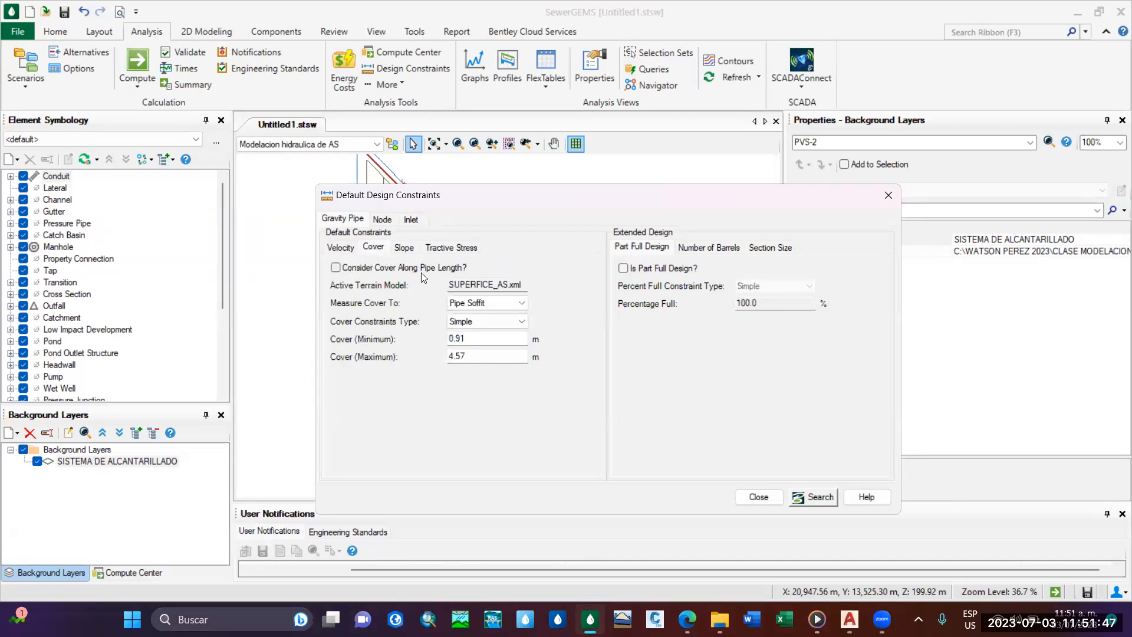
click(348, 254)
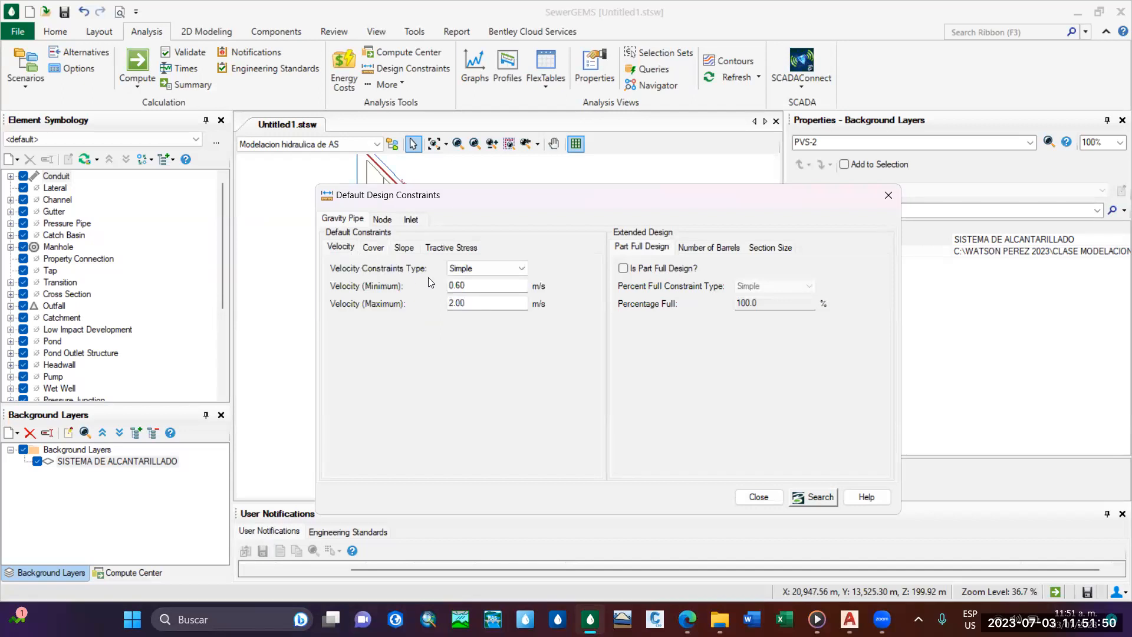
click(490, 305)
key(BackSpace)
text(3.00)
click(480, 286)
Have the gravity pipe cover constraints consider cover along the pipe length and measure cover to Pipe Crown.
click(373, 247)
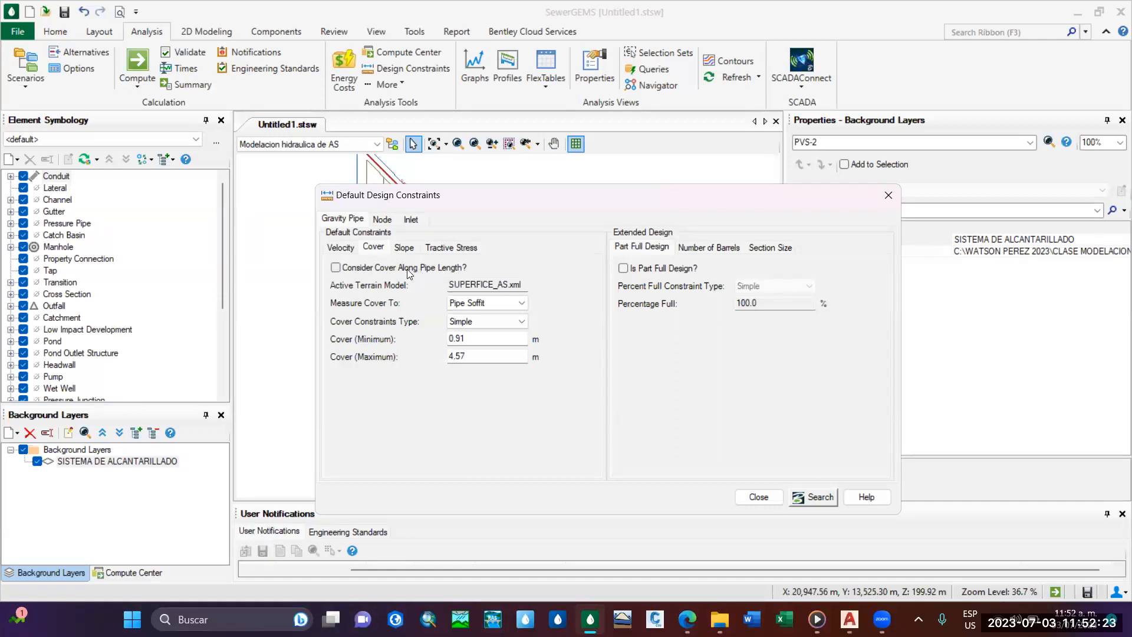
click(338, 268)
click(504, 300)
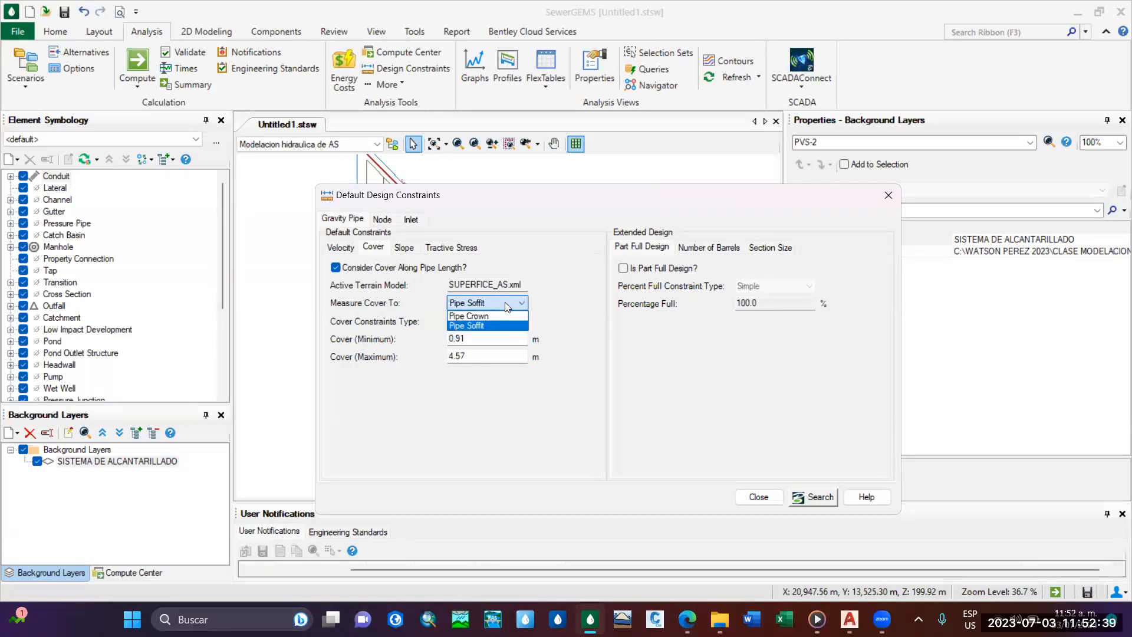
click(504, 302)
click(505, 302)
click(495, 308)
click(495, 307)
click(505, 303)
click(504, 304)
click(504, 301)
click(505, 304)
click(491, 316)
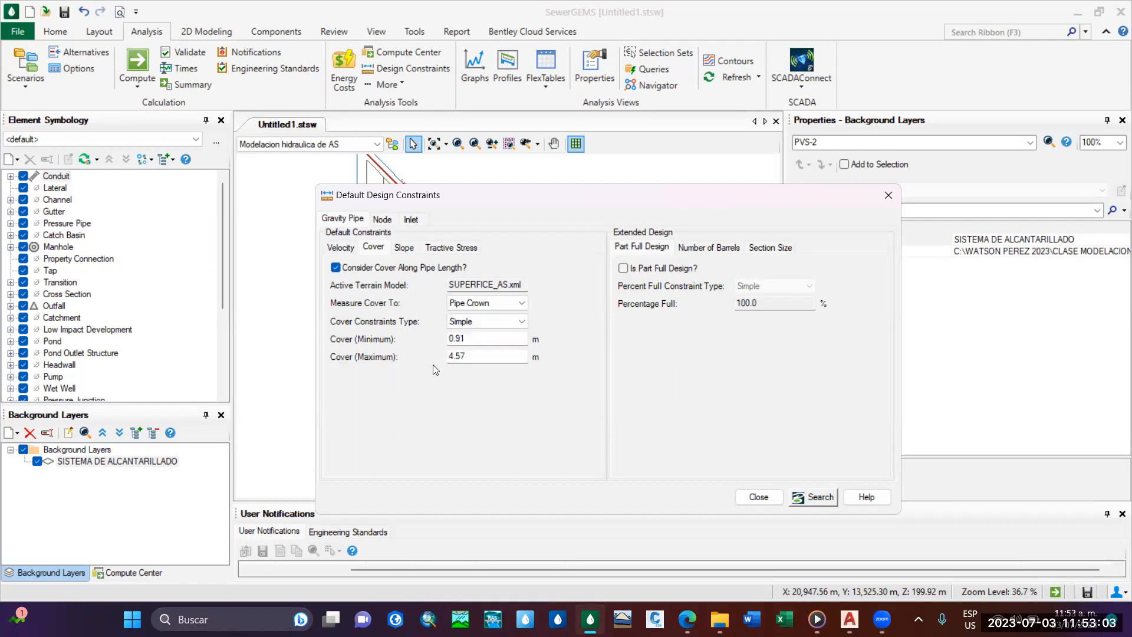
Set the gravity pipe cover constraints to a minimum of 1.20 m and a maximum of 5.00 m.
double_click(488, 338)
text(.)
text(.20)
double_click(498, 354)
click(482, 358)
key(BackSpace)
key(BackSpace)
key(BackSpace)
key(BackSpace)
text(5)
click(482, 340)
click(463, 306)
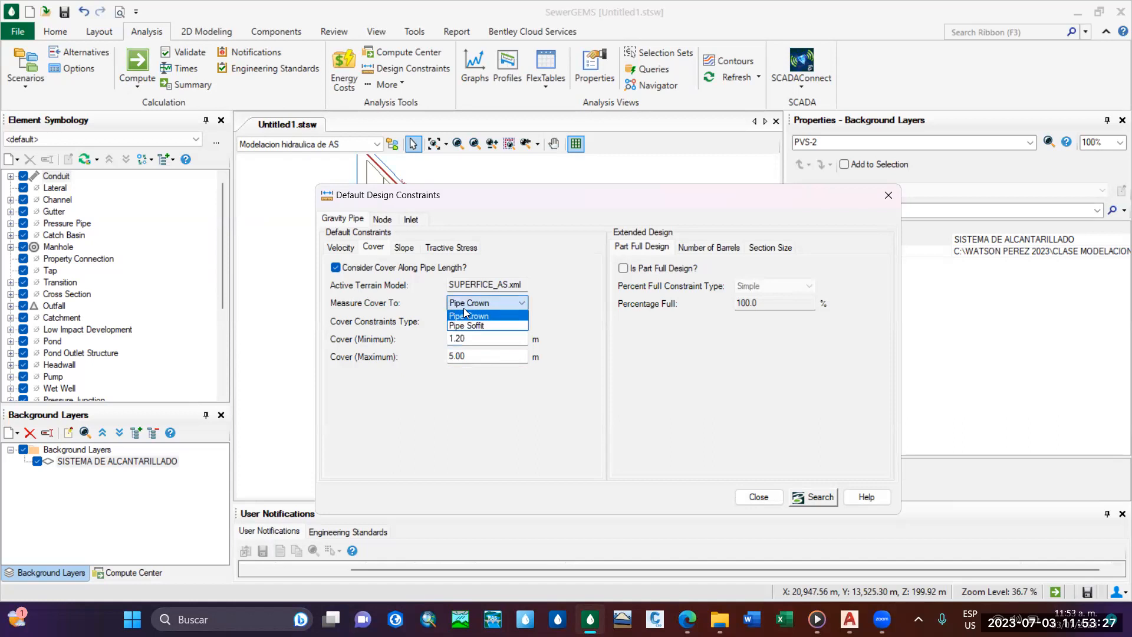
Keep Pipe Crown as the reference for measuring gravity pipe cover and review the default slope constraints.
click(465, 315)
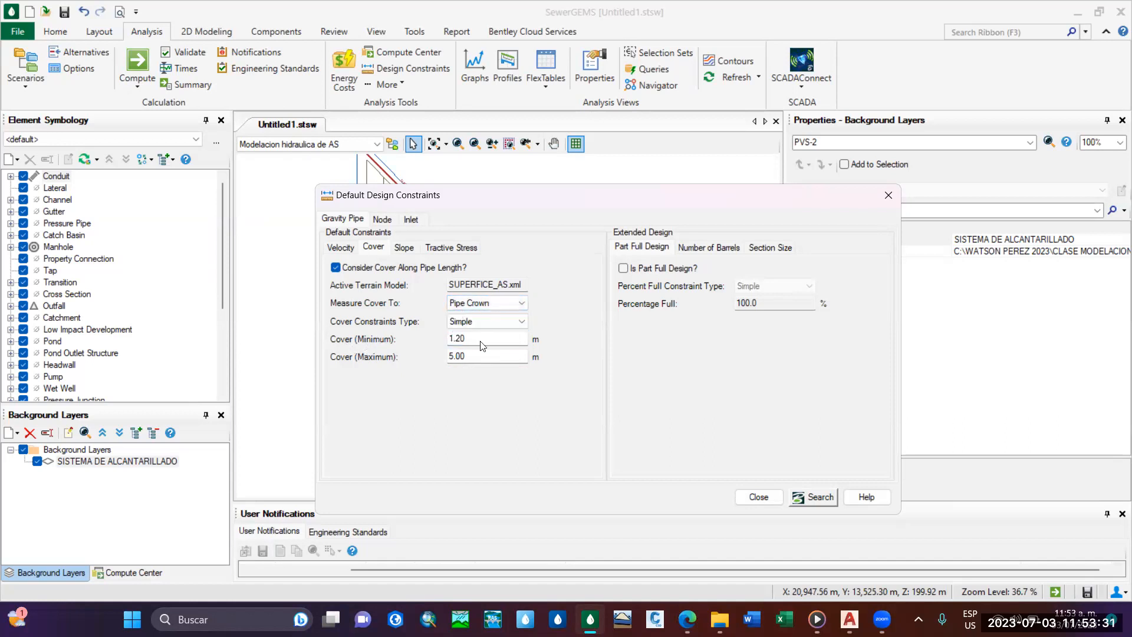
mouse_move(528, 197)
mouse_down()
mouse_move(513, 477)
mouse_move(464, 257)
mouse_up()
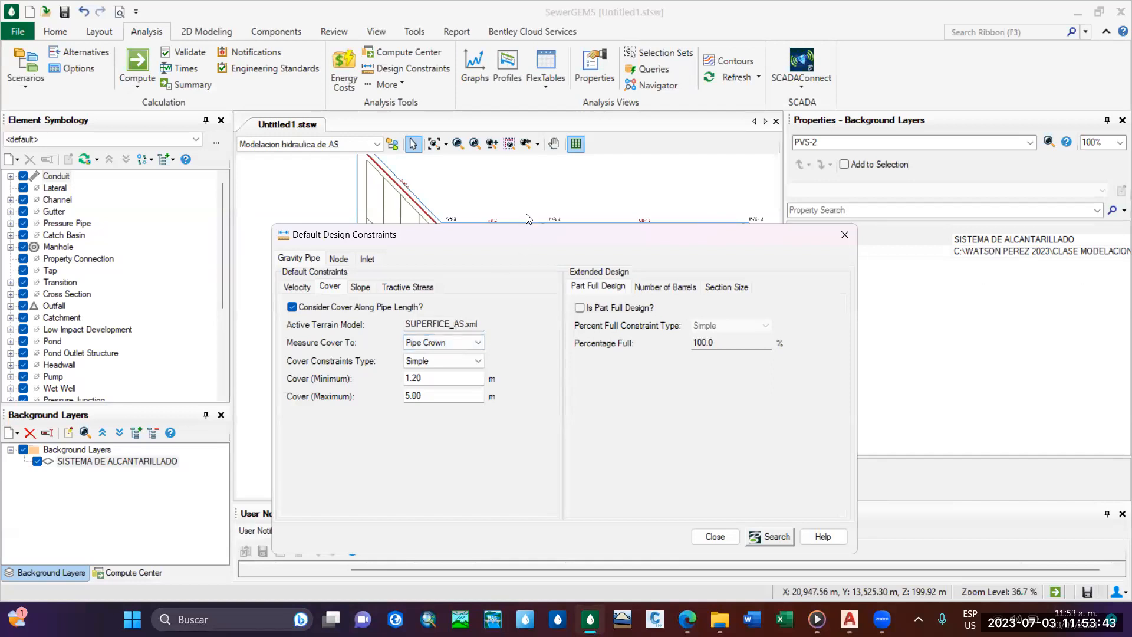
drag(527, 233, 544, 169)
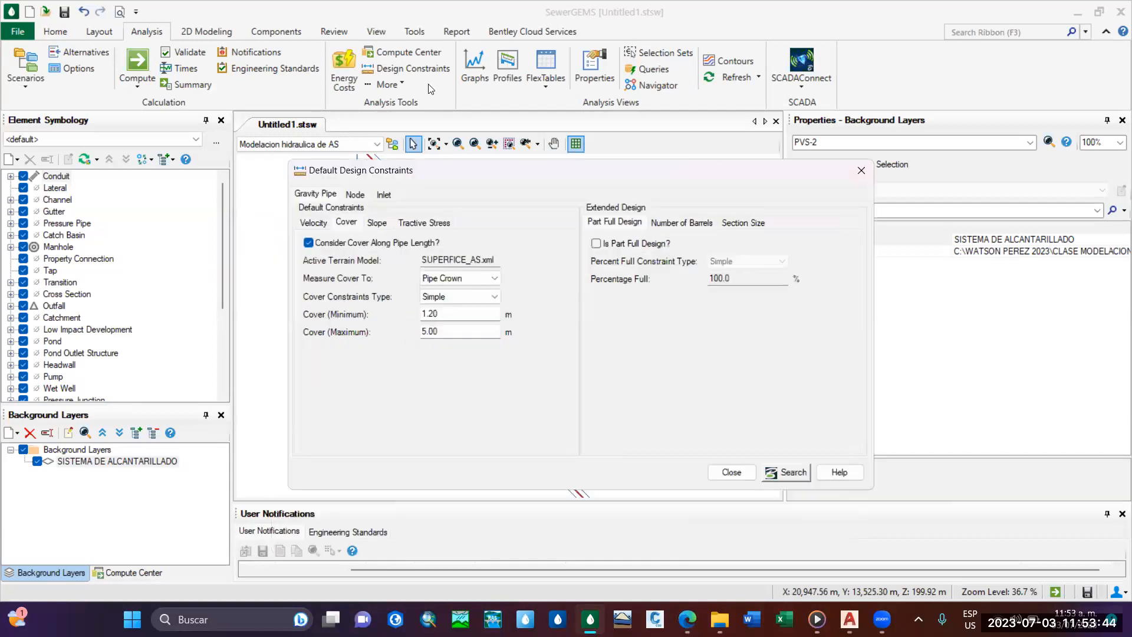
click(378, 223)
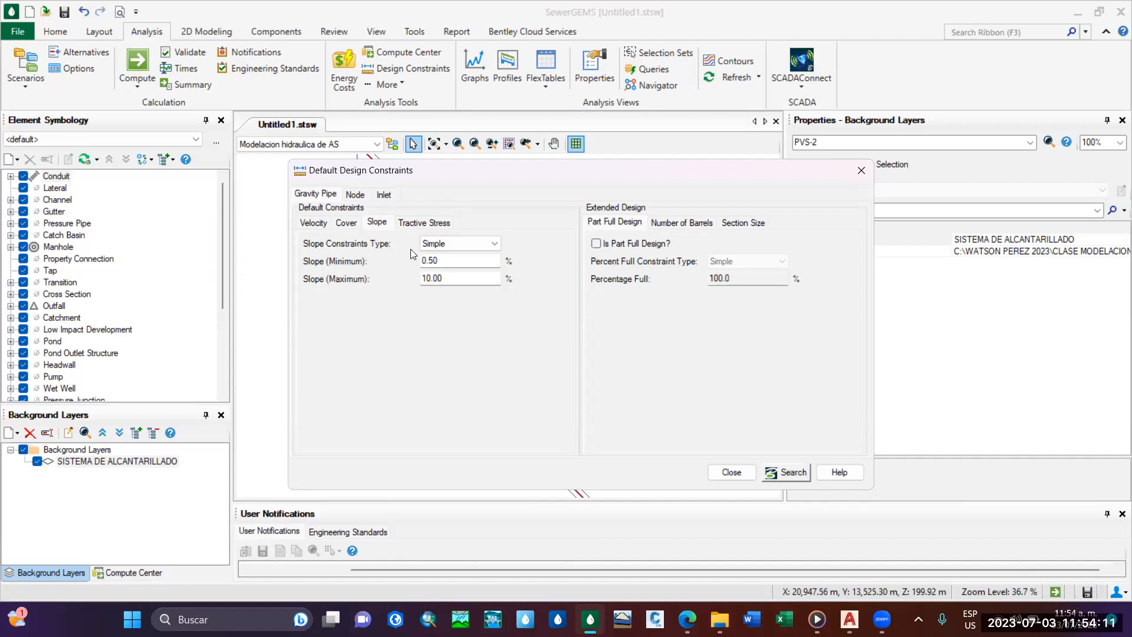
Include tractive stress design for gravity pipes and set the design minimum tractive stress to 1 Pascal.
click(419, 223)
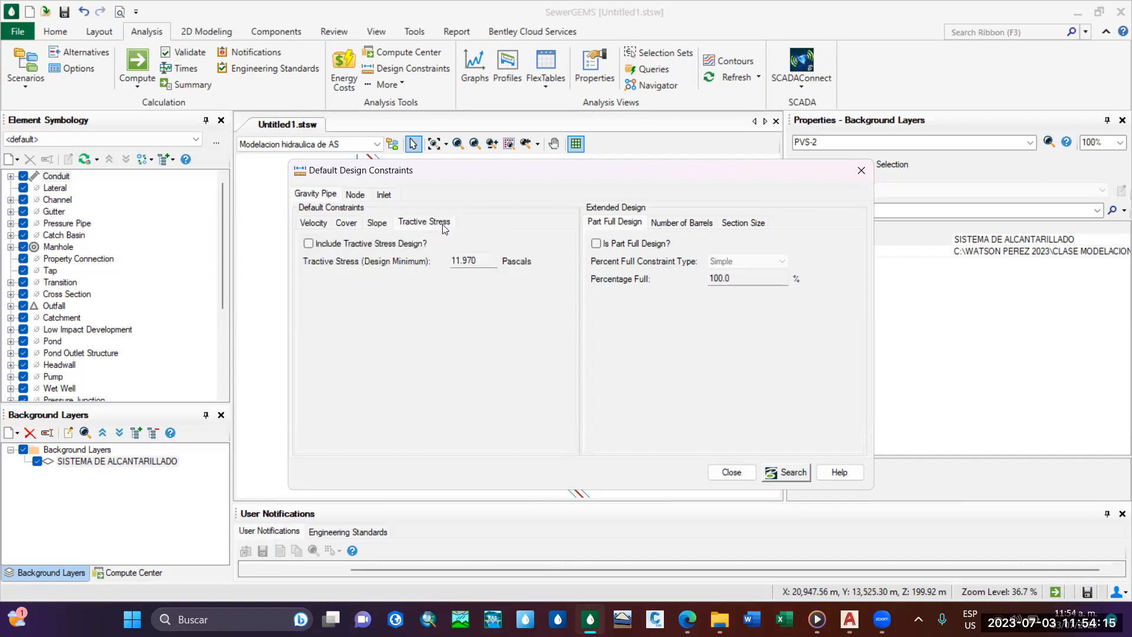
click(307, 244)
double_click(487, 255)
key(BackSpace)
text(1)
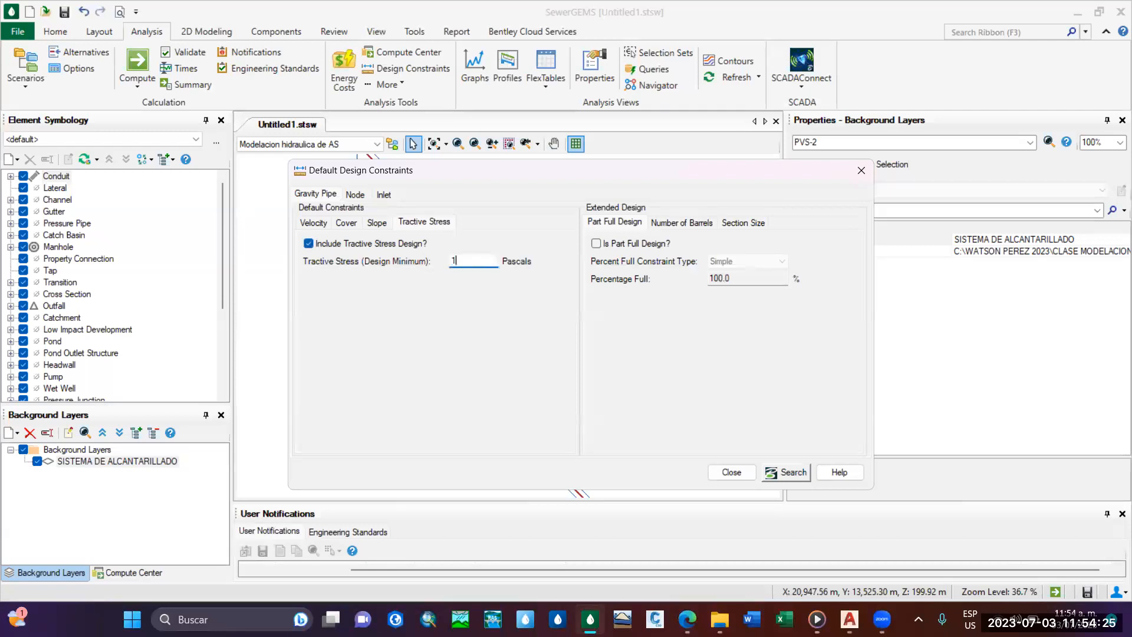
Review the default velocity, cover and slope constraints for gravity pipes.
click(379, 222)
click(346, 223)
click(313, 223)
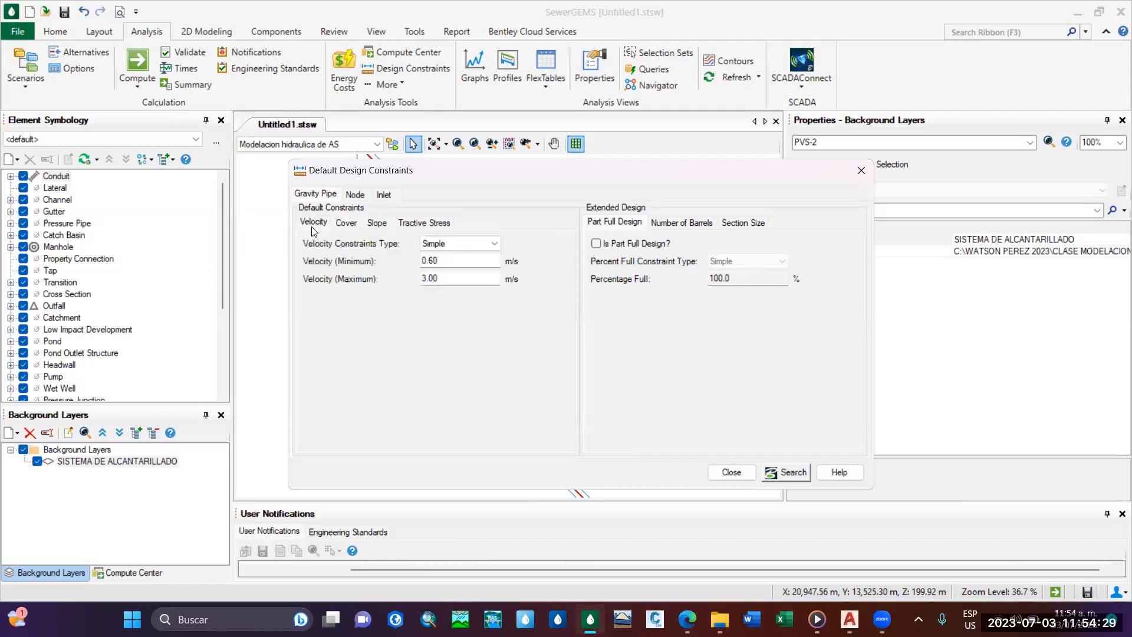
click(346, 225)
click(380, 228)
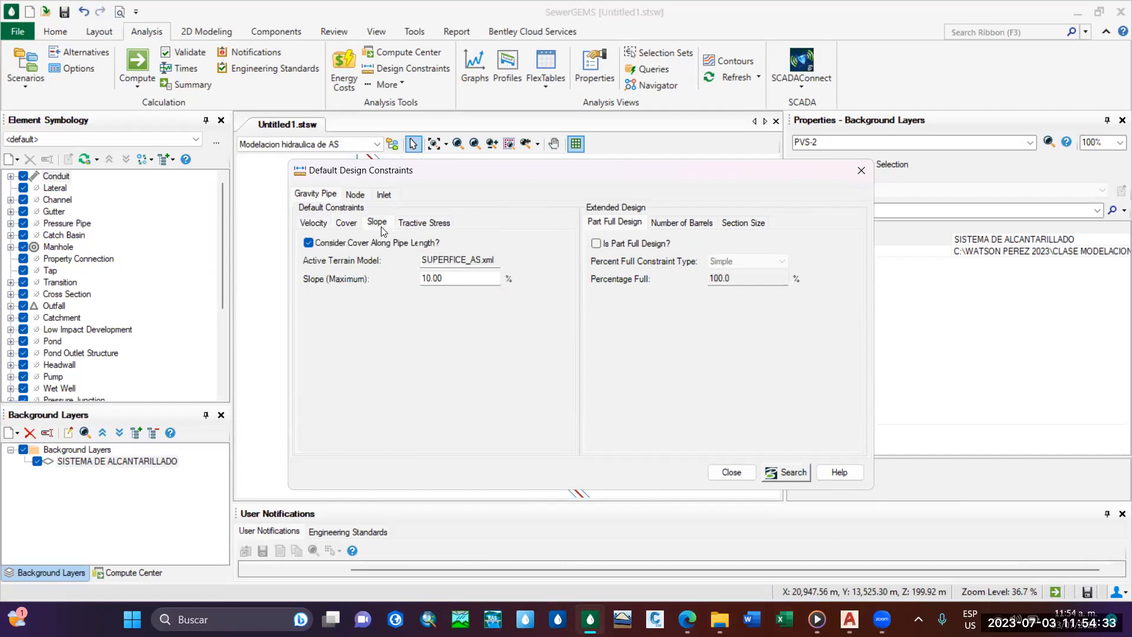
click(313, 222)
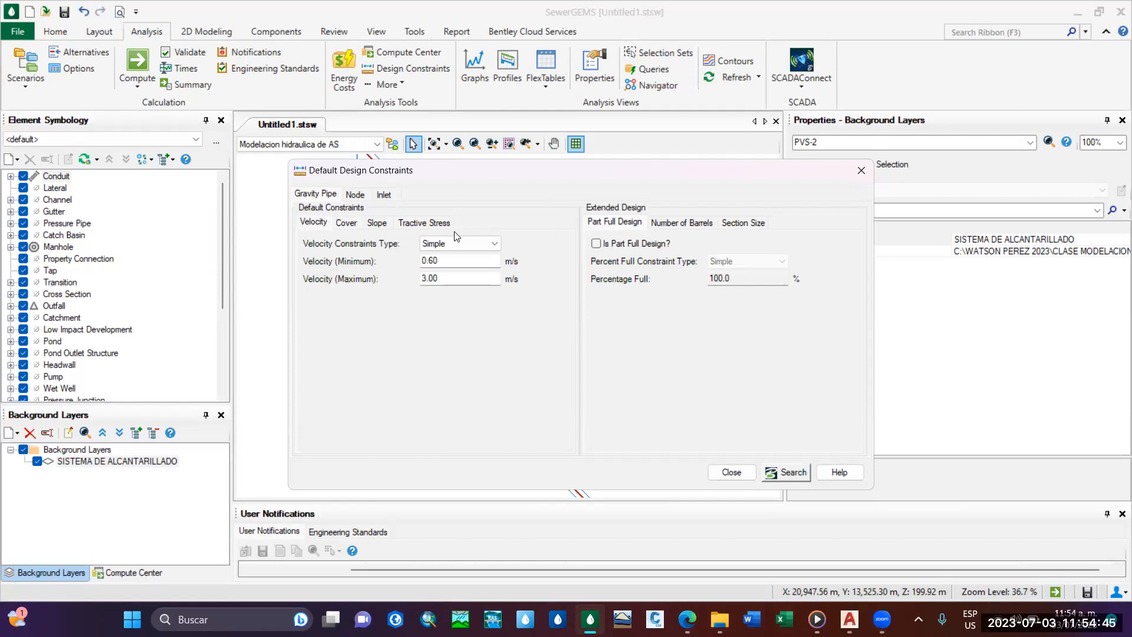
click(347, 223)
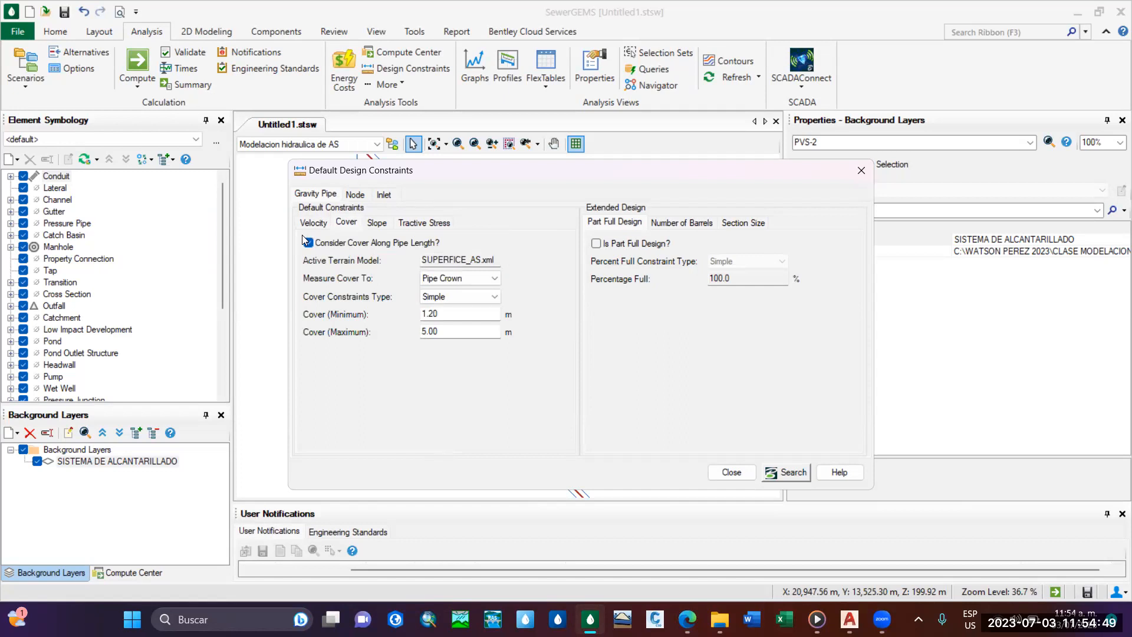
drag(463, 161, 433, 143)
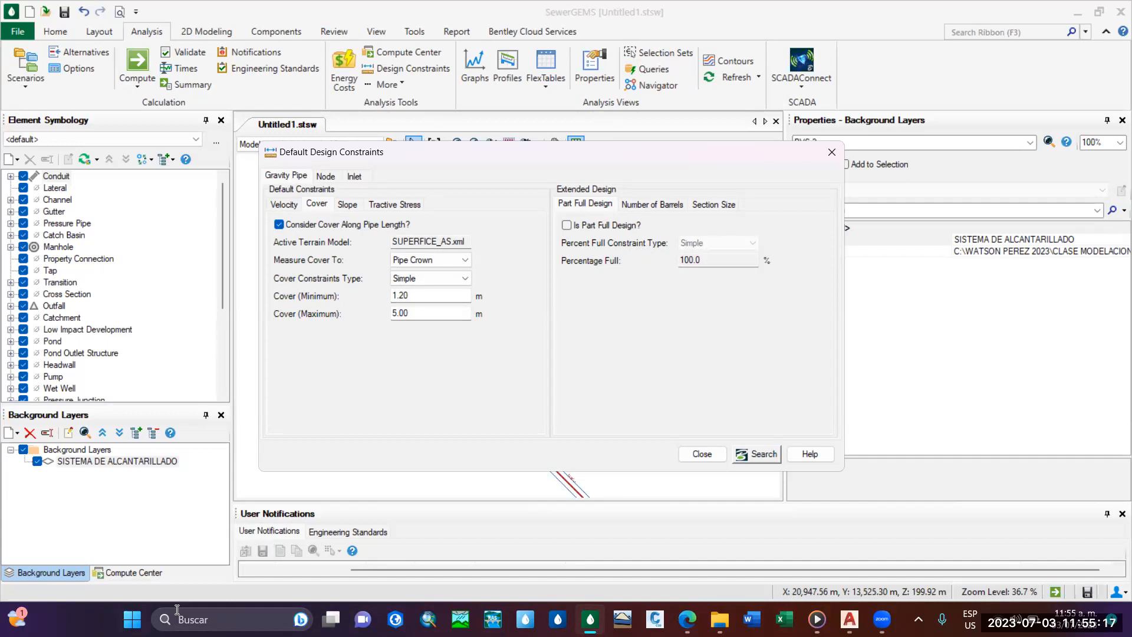
click(881, 619)
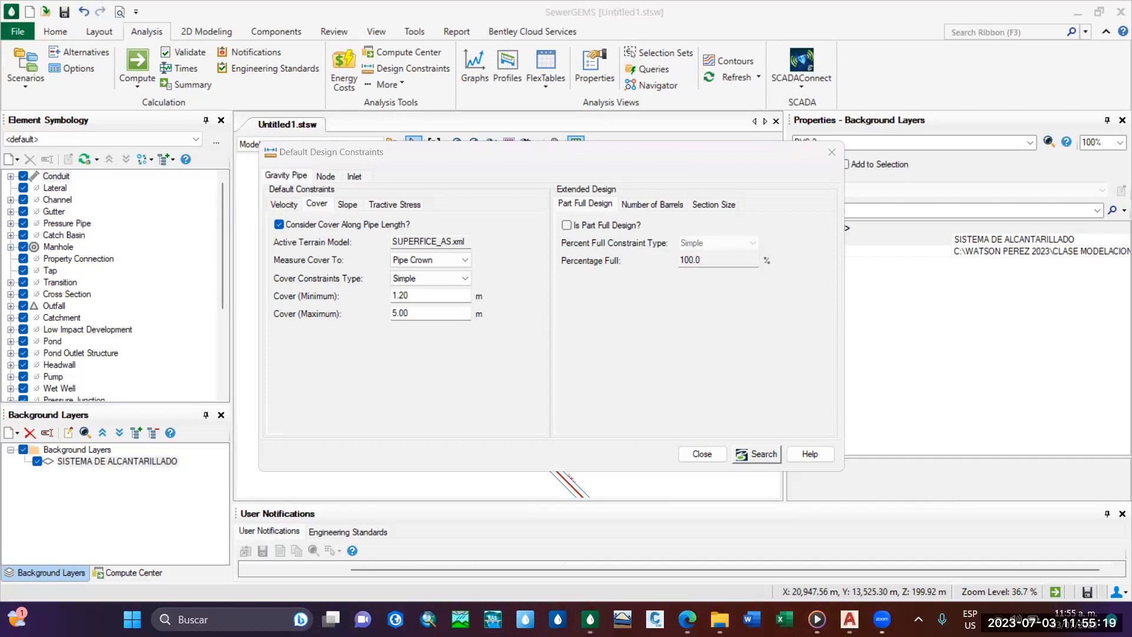
drag(588, 160, 553, 132)
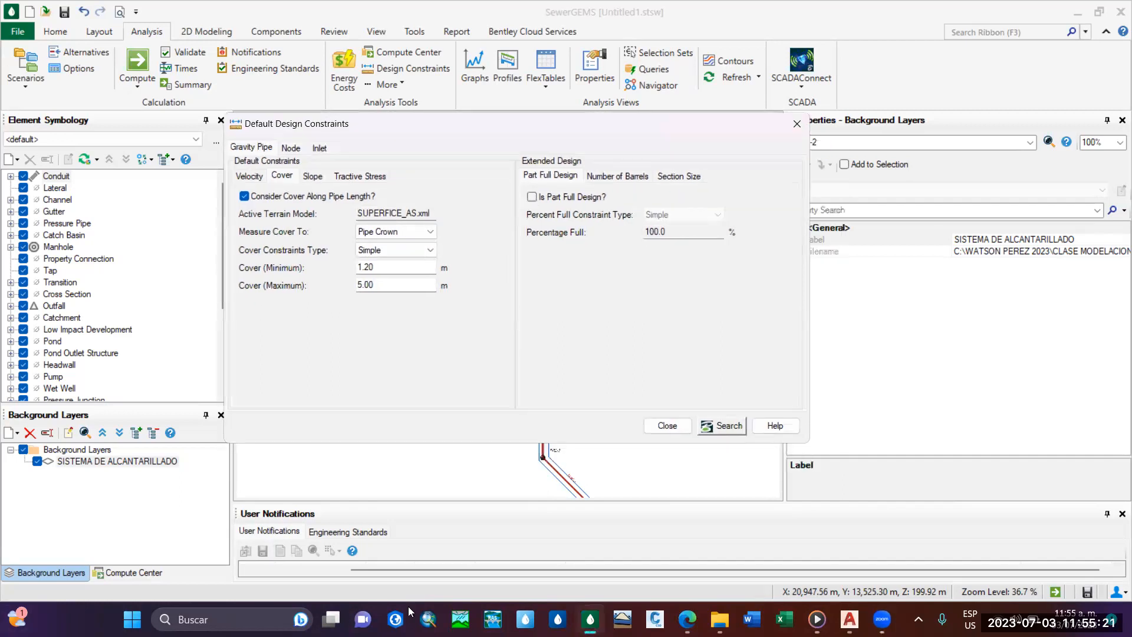
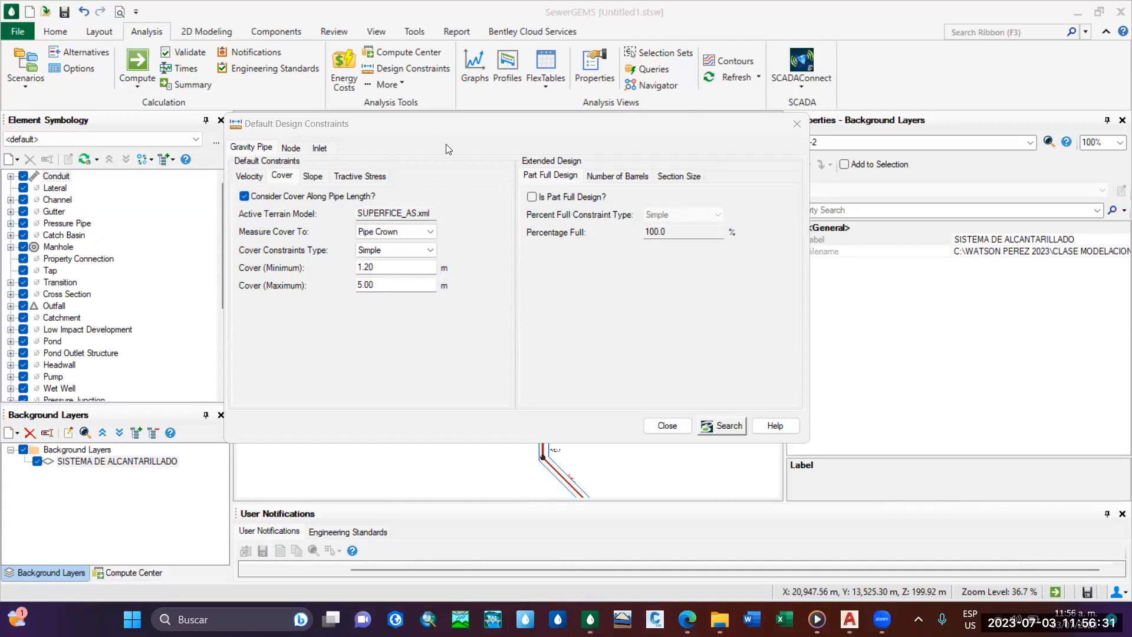
Review the gravity pipe extended design options for part full design, number of barrels and section size.
drag(437, 132, 448, 134)
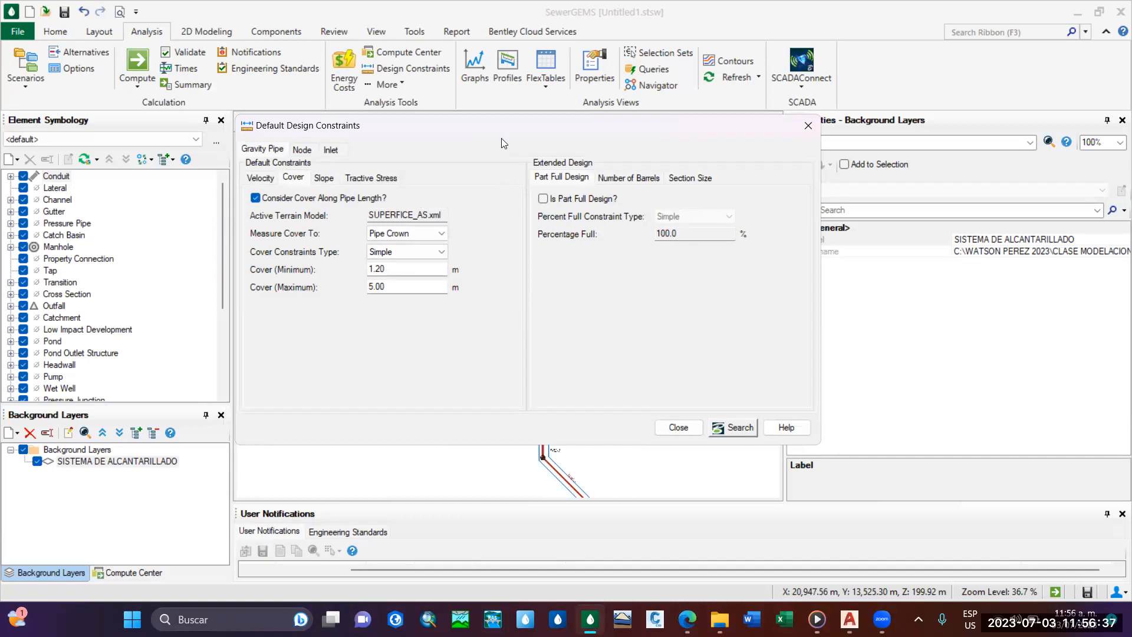
drag(501, 138, 502, 146)
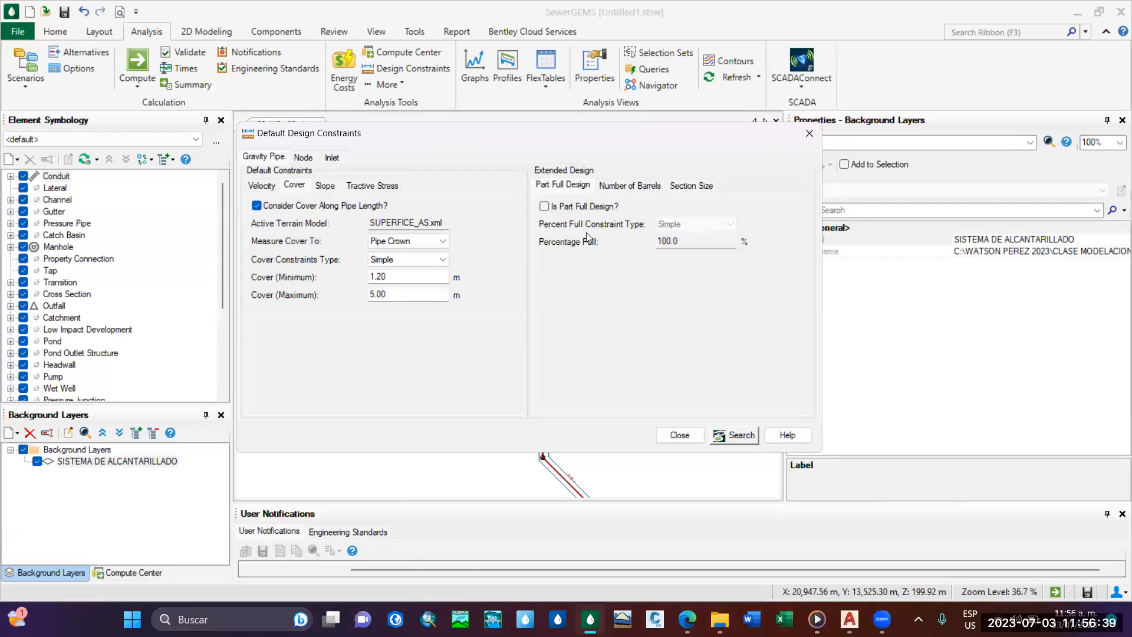
click(611, 186)
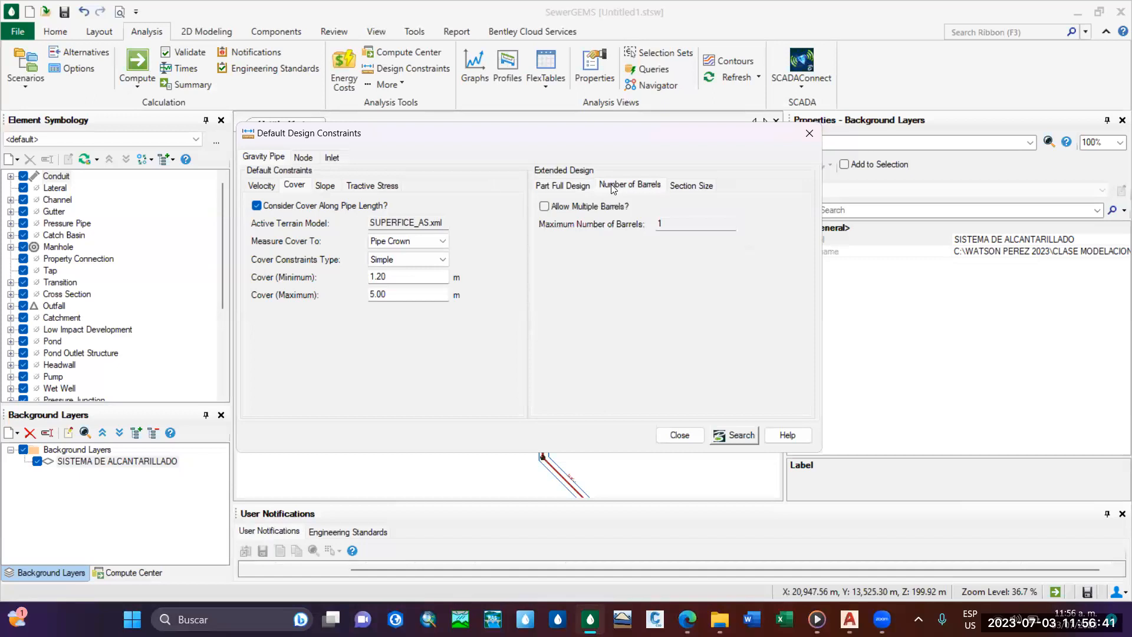
click(680, 185)
click(622, 187)
click(589, 187)
click(625, 186)
click(684, 186)
click(637, 186)
click(579, 188)
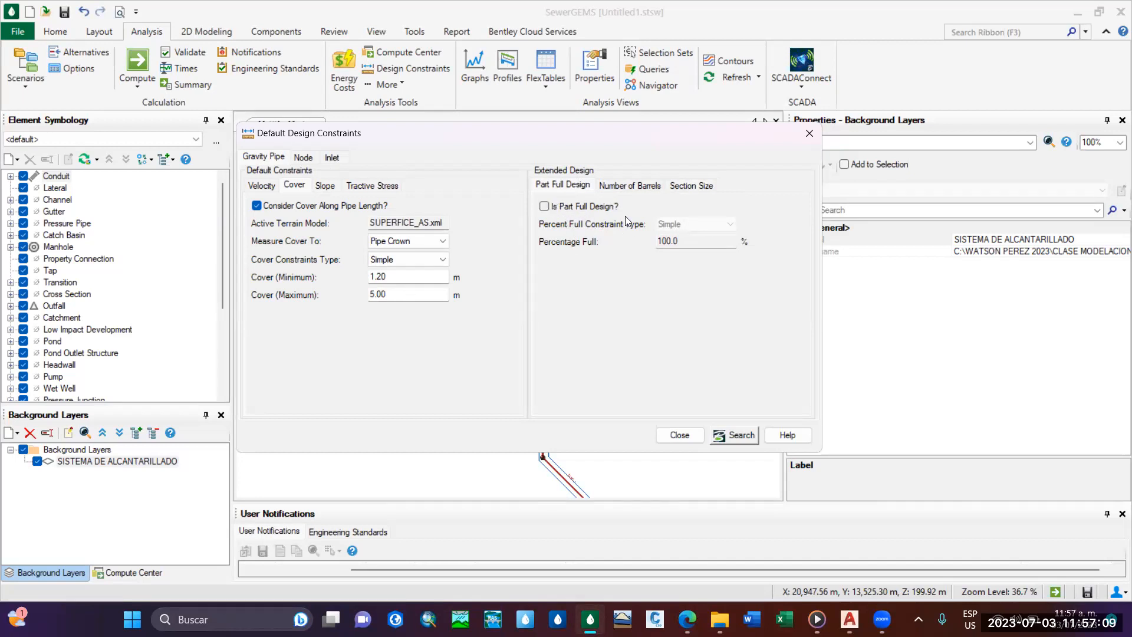
Set the gravity pipe part full design percentage to 50% and leave the part full design option disabled.
click(545, 206)
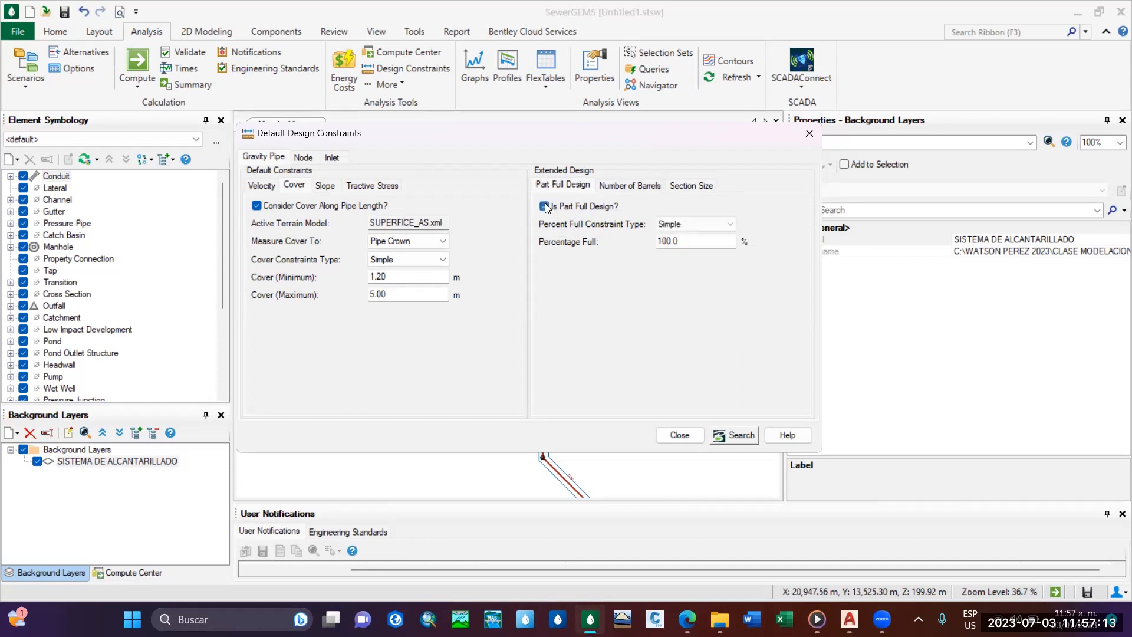
click(697, 242)
click(690, 239)
mouse_move(849, 618)
key(BackSpace)
key(BackSpace)
key(BackSpace)
key(BackSpace)
key(BackSpace)
text(50)
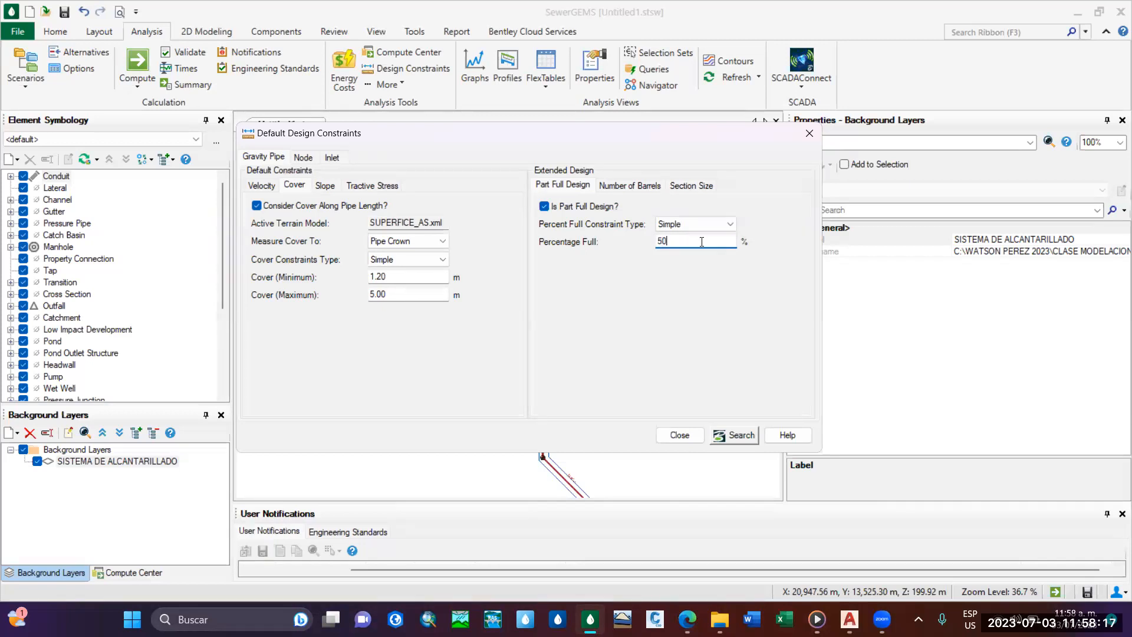
click(604, 188)
click(587, 188)
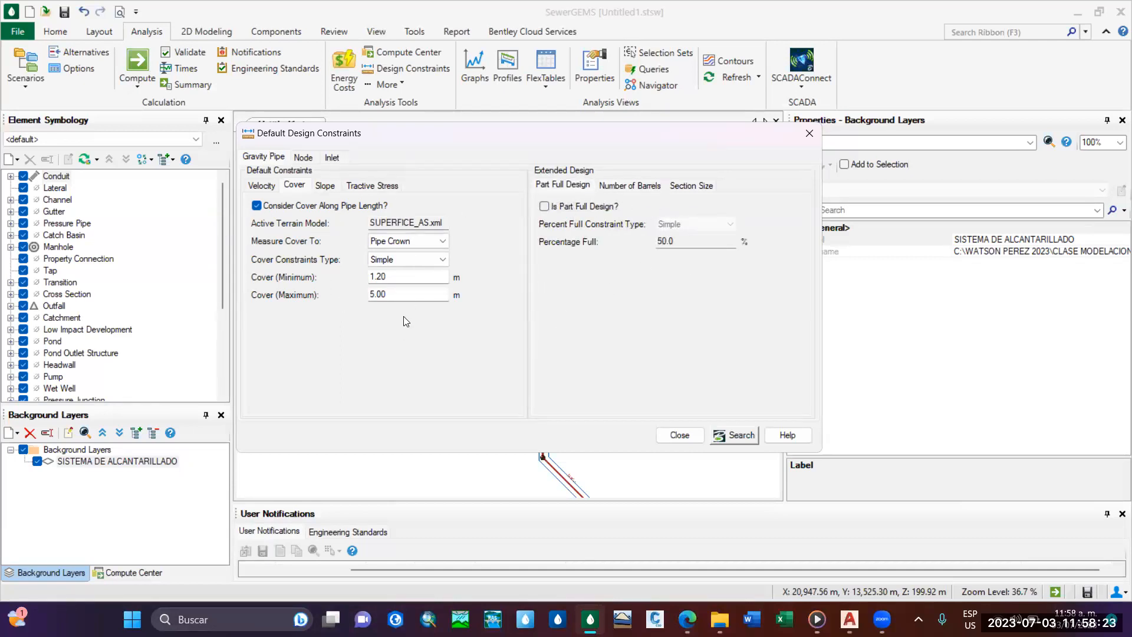
Keep Inverts as the default node pipe matching and set the matchline offset to 0.03 m.
click(306, 158)
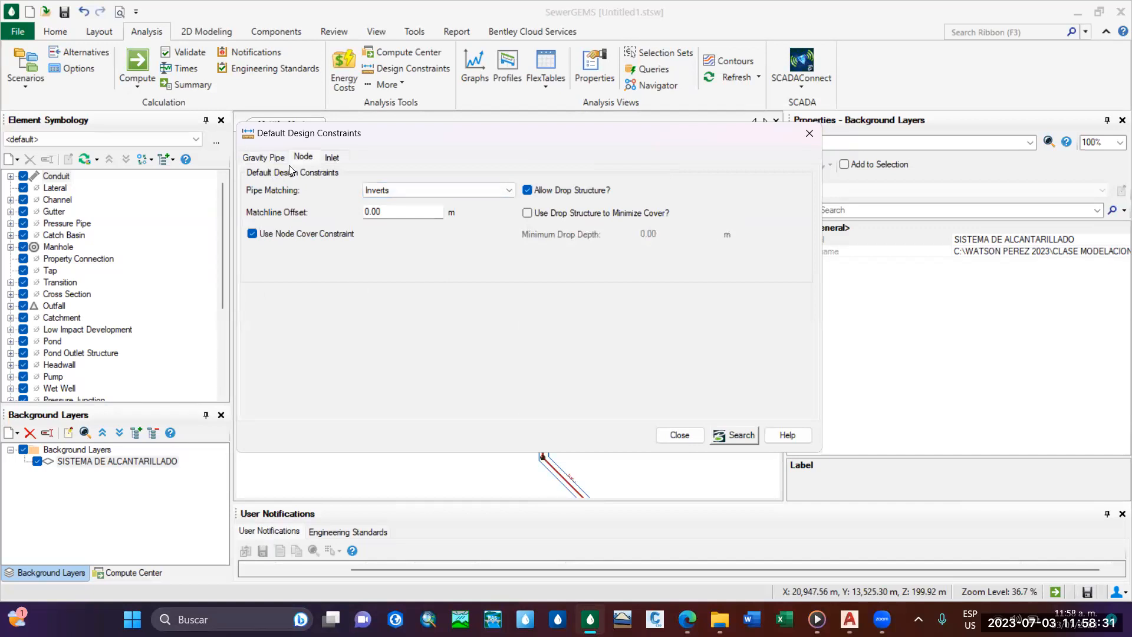
click(482, 191)
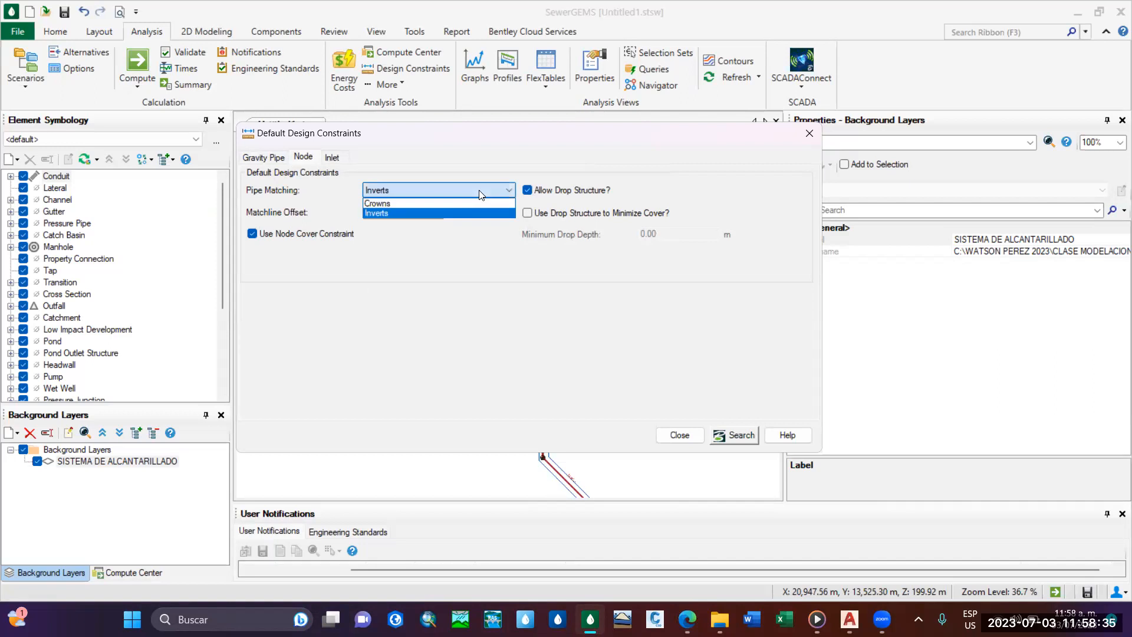
click(409, 187)
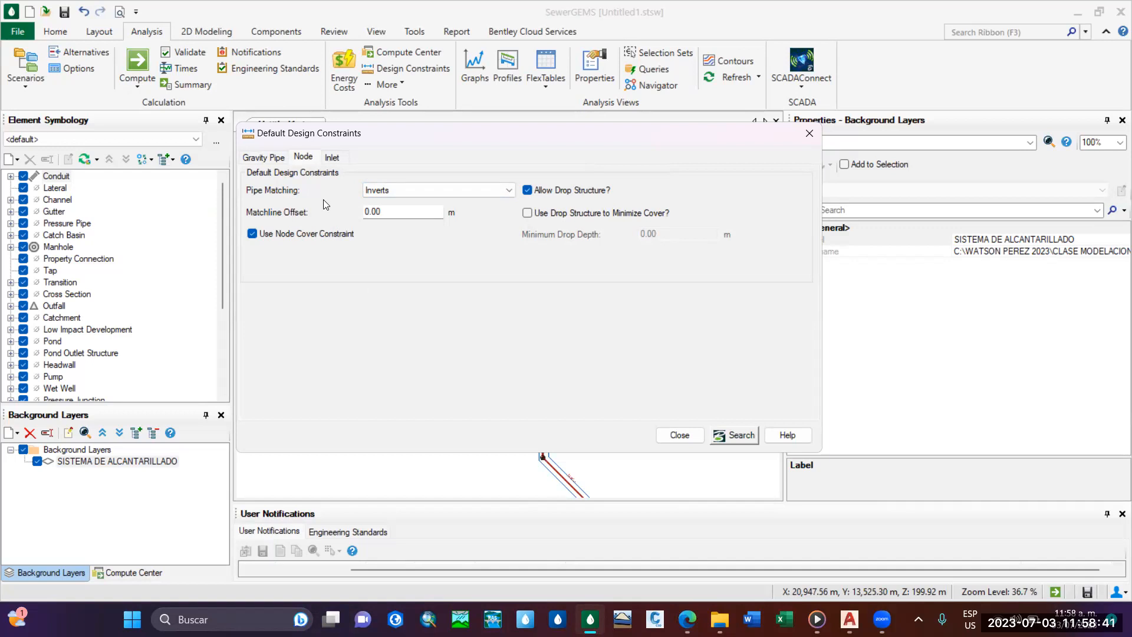
click(388, 189)
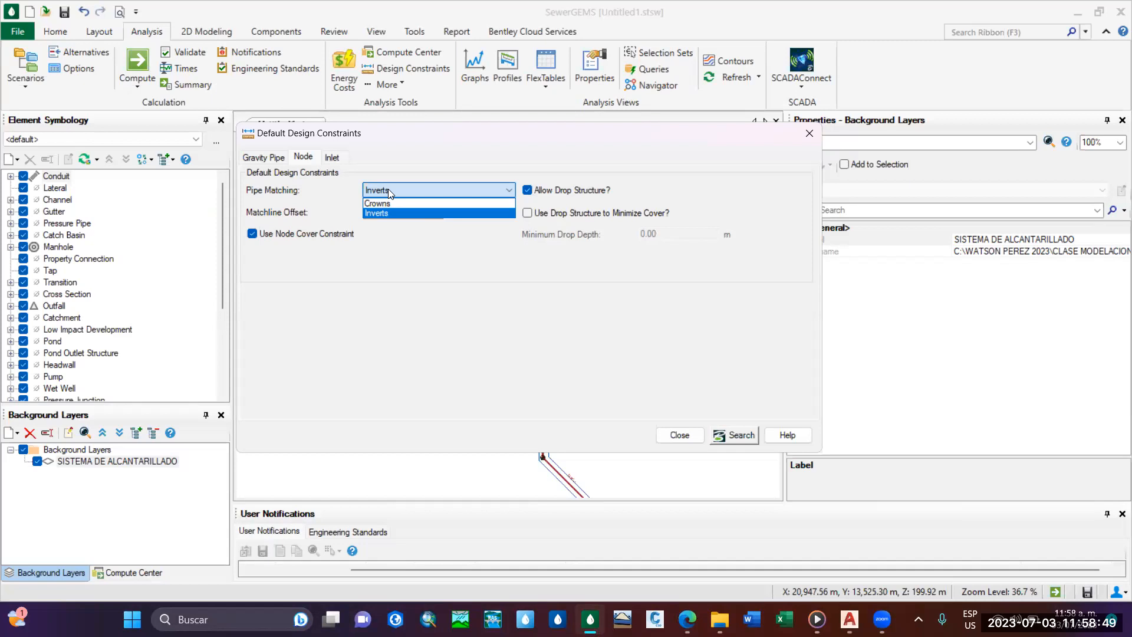
click(391, 189)
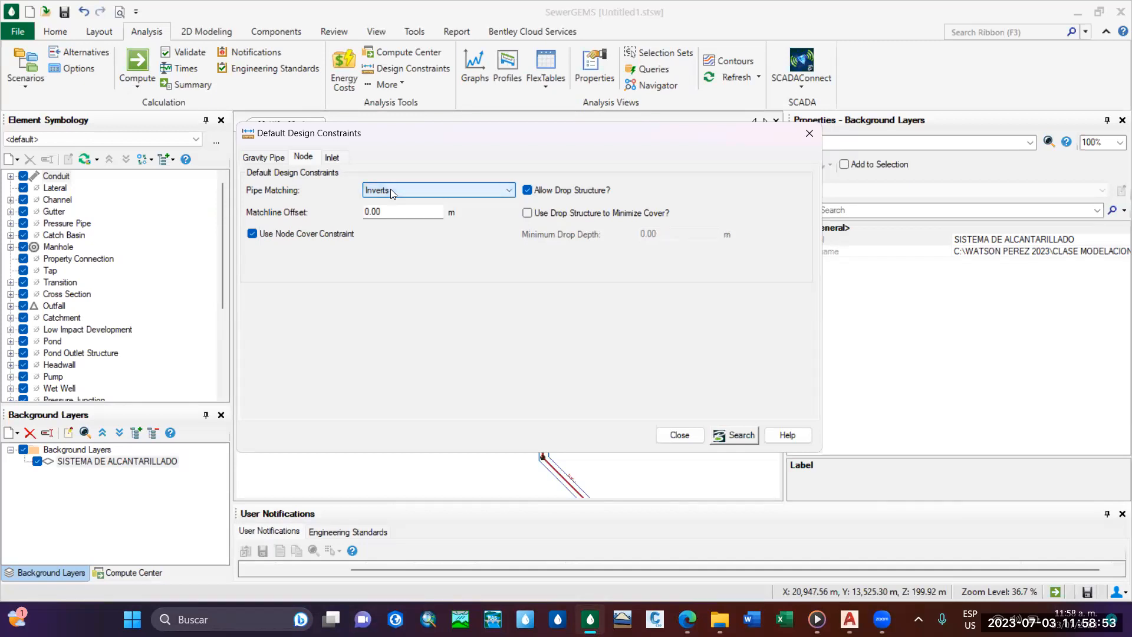
click(390, 214)
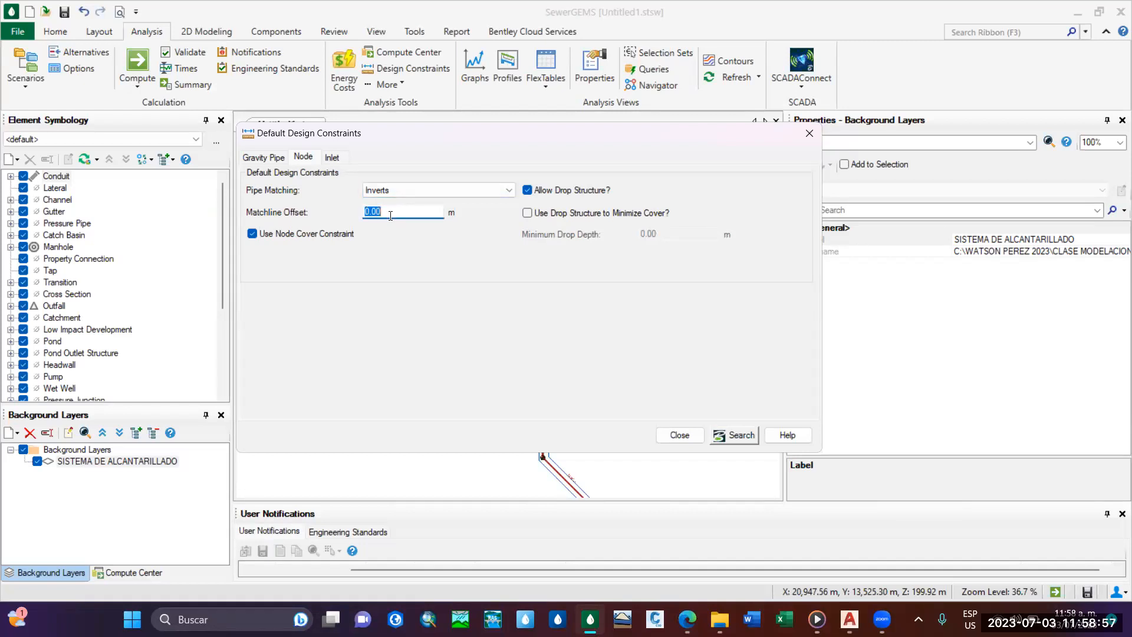
key(BackSpace)
text(0.03)
click(413, 190)
click(419, 209)
click(420, 208)
click(421, 209)
Enable drop structures to minimize cover in the node constraints, with a minimum drop depth of 1.20 m.
click(526, 215)
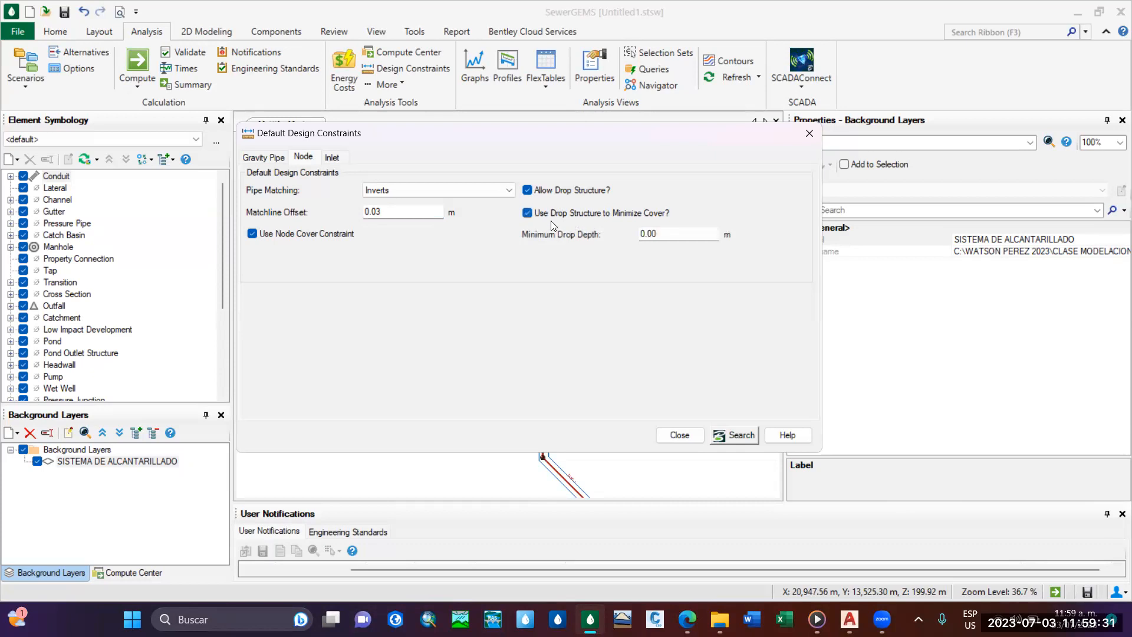
click(684, 232)
key(BackSpace)
text(1.20)
click(726, 216)
click(331, 157)
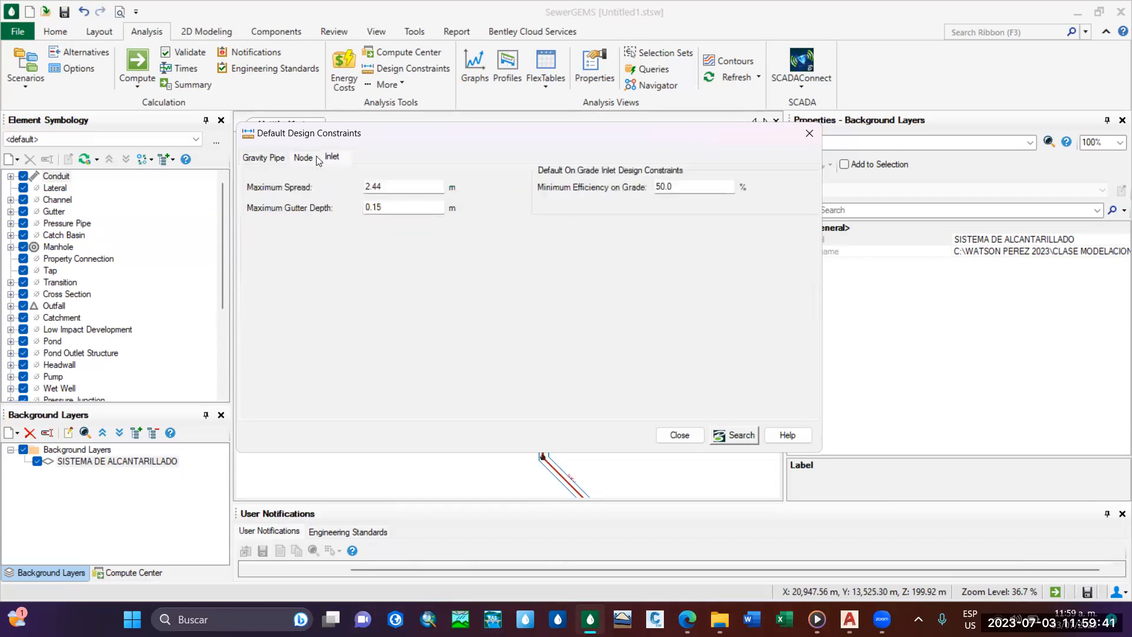
click(304, 157)
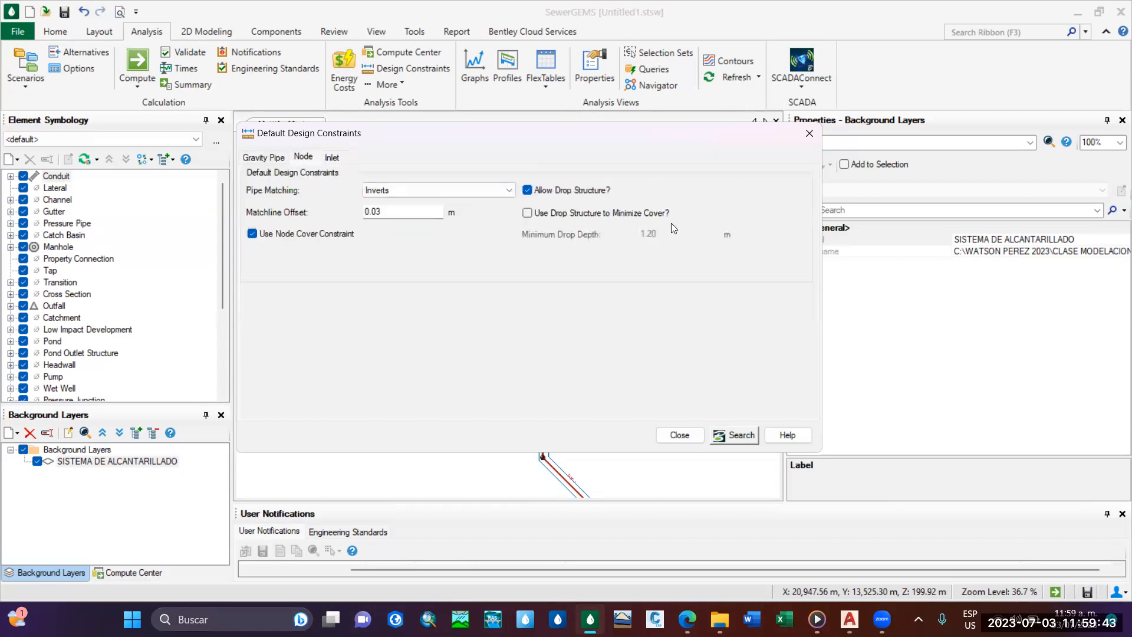
click(526, 213)
Review the default inlet, node and gravity pipe design constraints and close the constraints dialog.
click(334, 158)
click(304, 157)
click(275, 158)
click(303, 158)
click(329, 159)
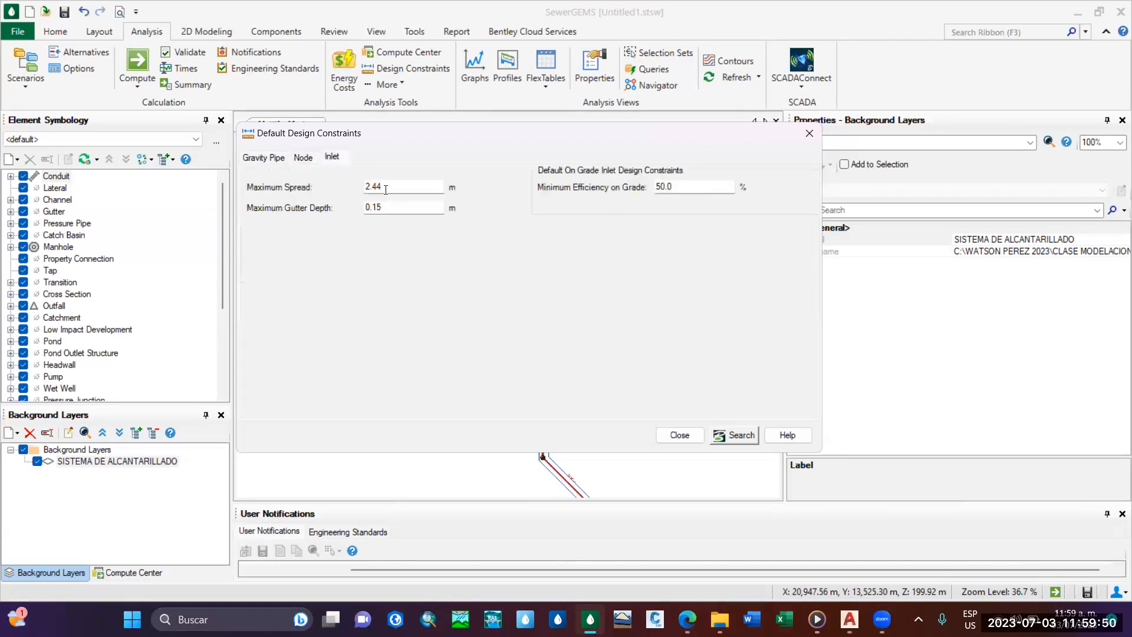
click(303, 159)
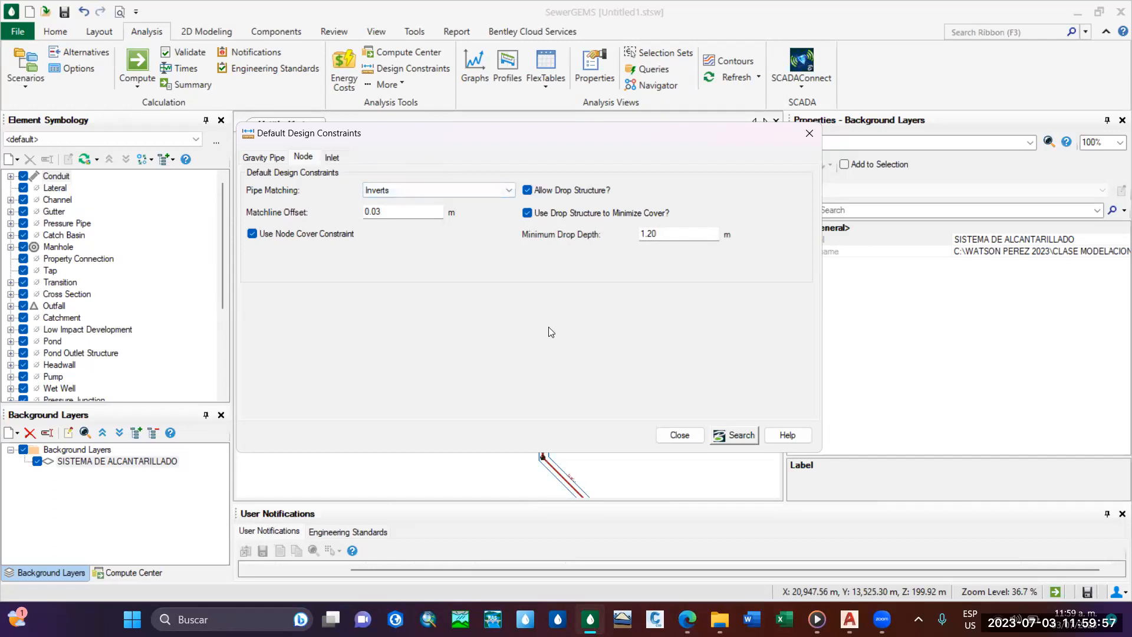
click(274, 159)
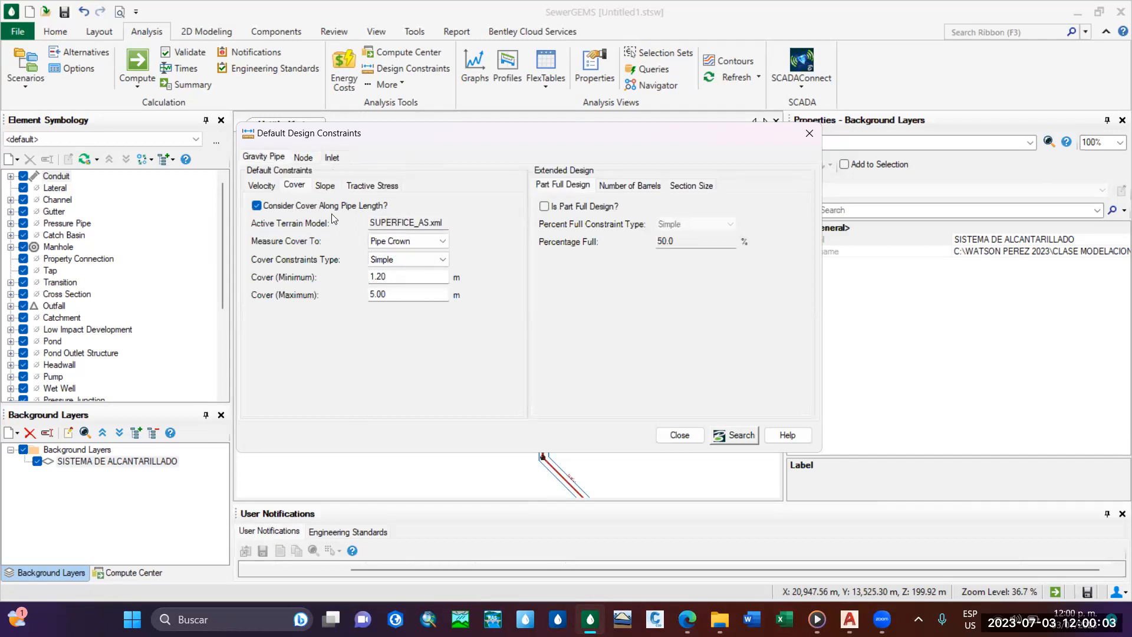
click(299, 158)
click(281, 158)
click(681, 435)
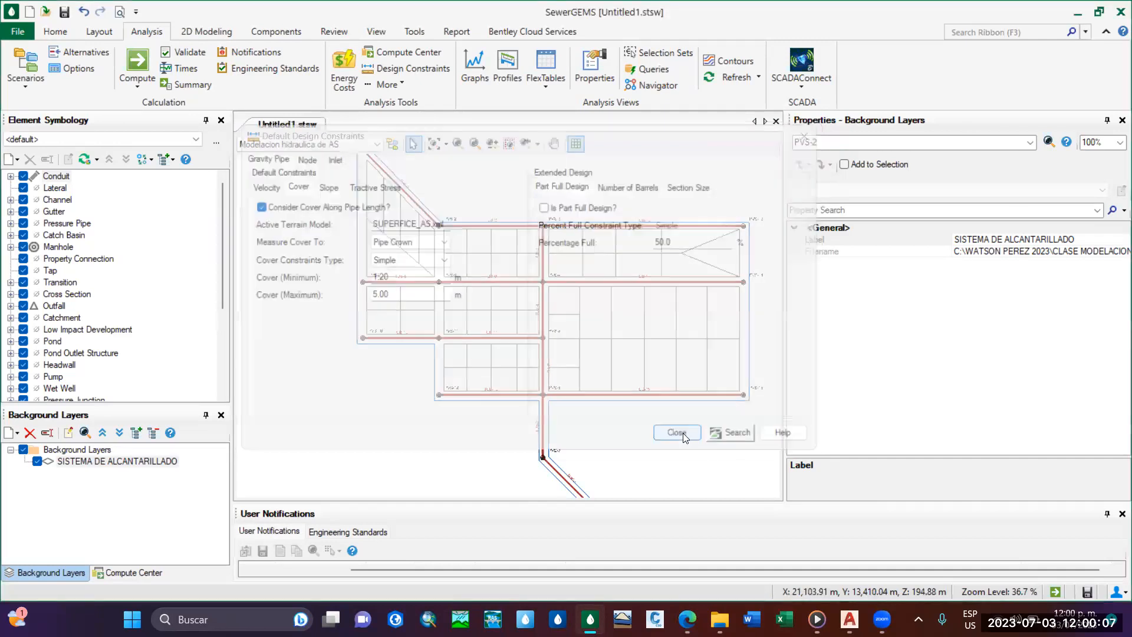
scroll(522, 271, down, 2)
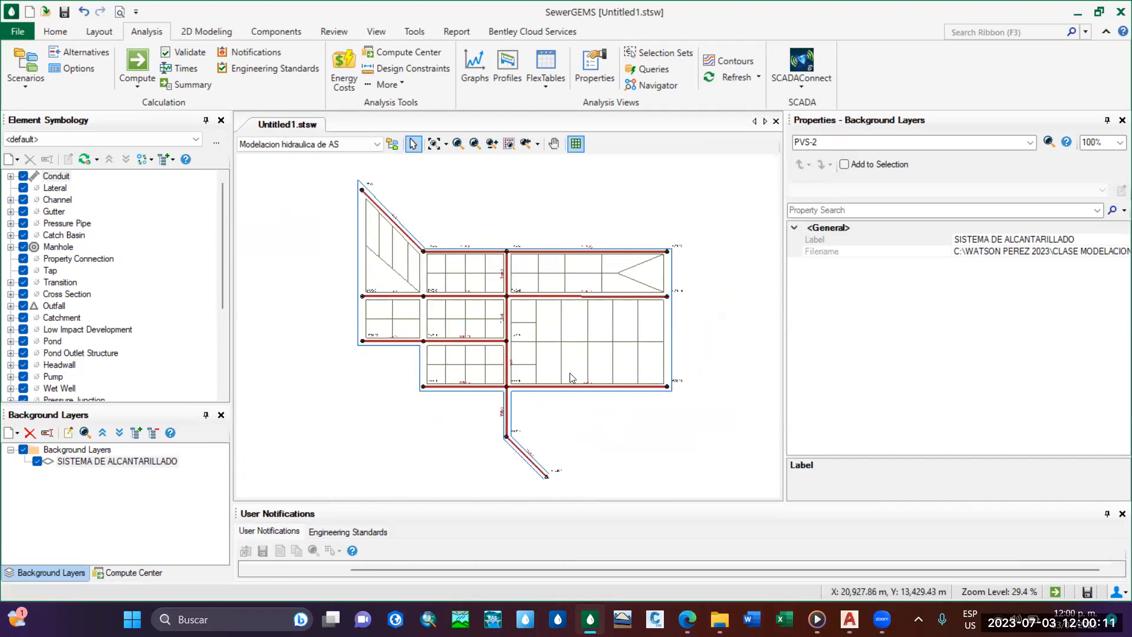
middle_drag(530, 297, 529, 294)
scroll(512, 321, up, 1)
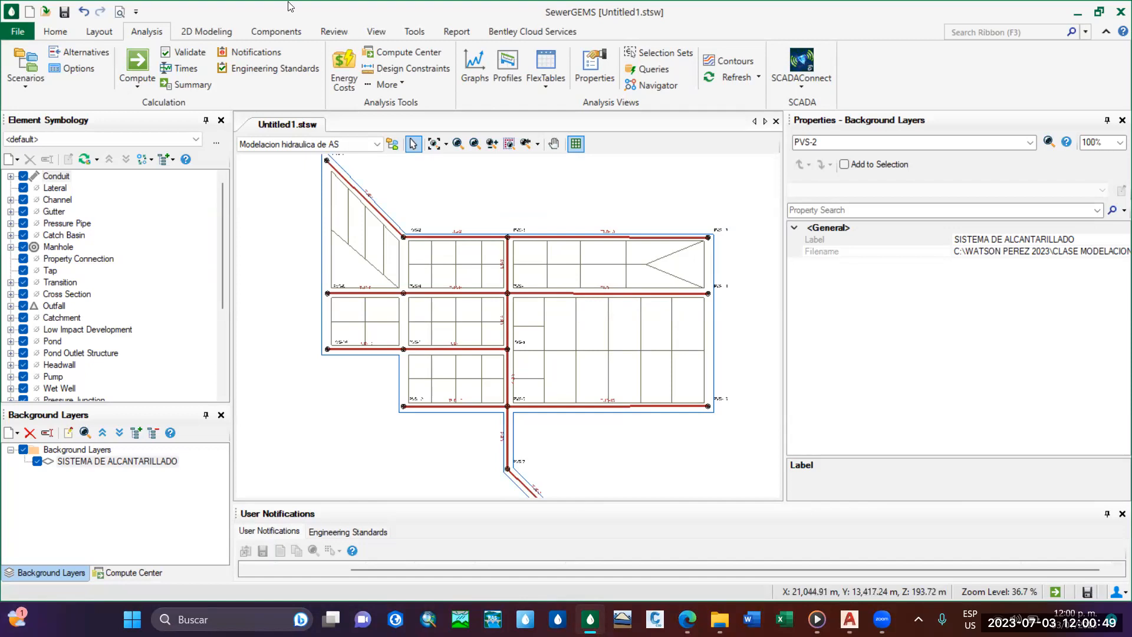
click(416, 31)
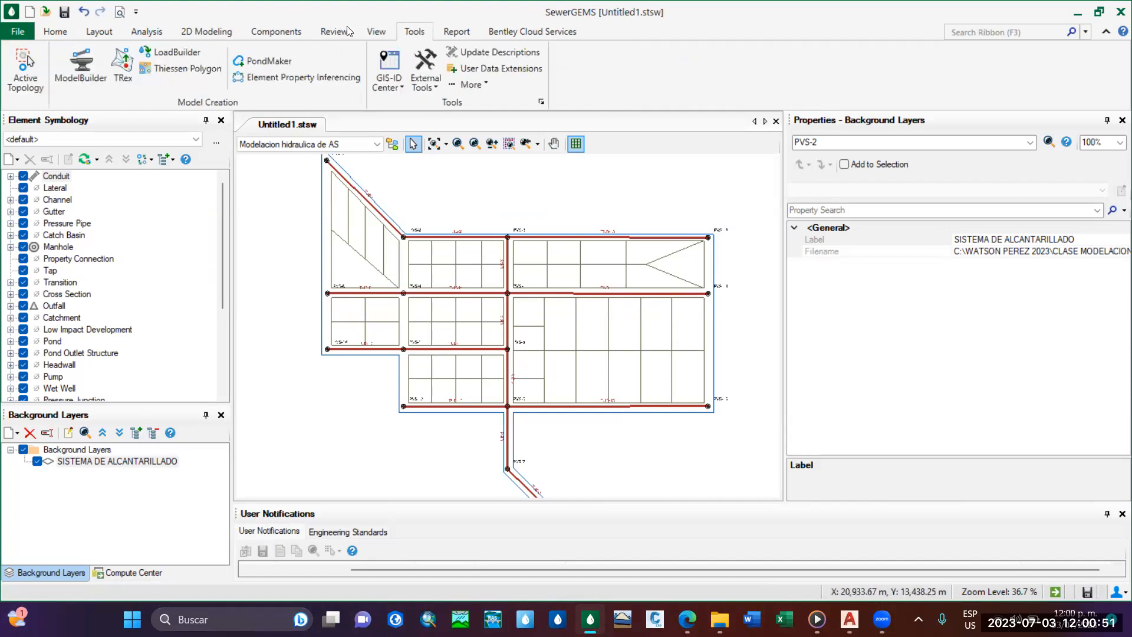
click(171, 69)
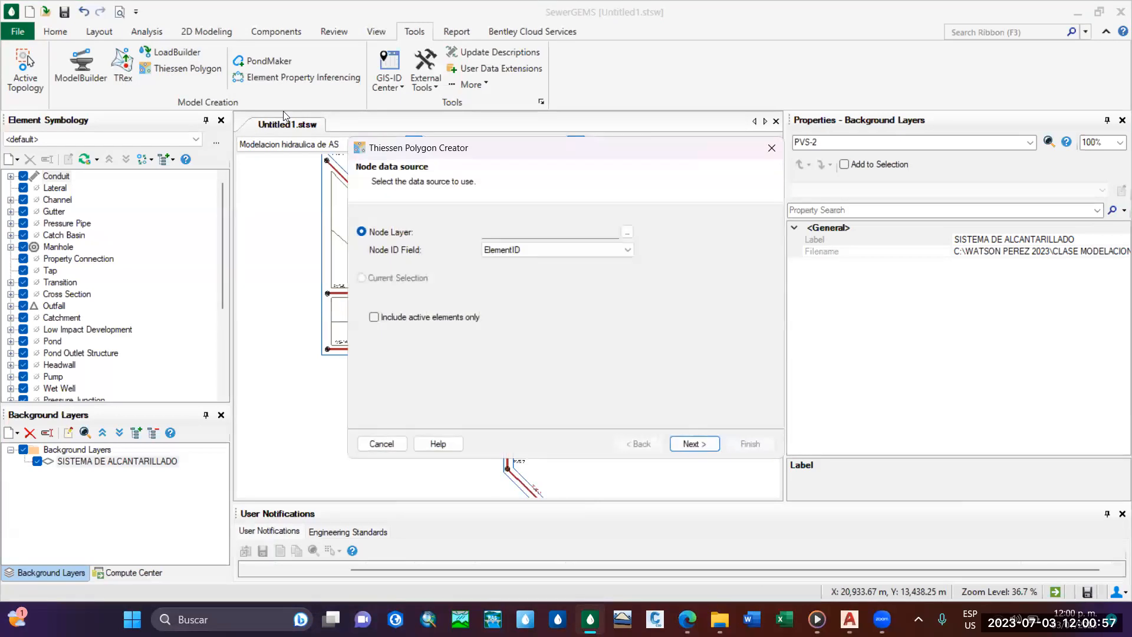
drag(520, 149, 587, 125)
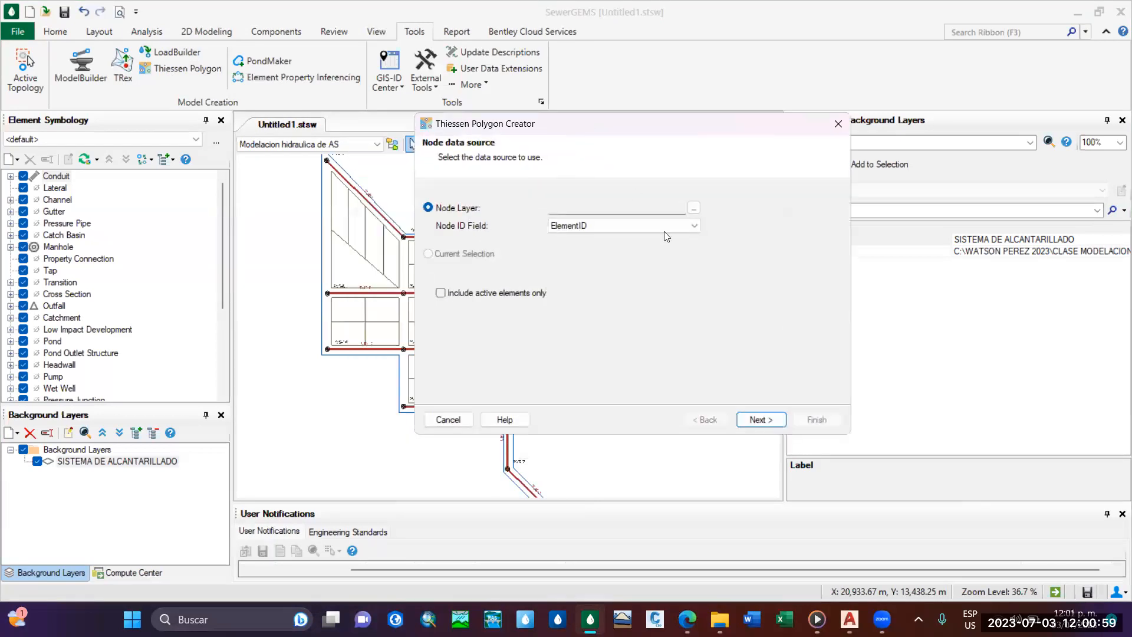
click(693, 209)
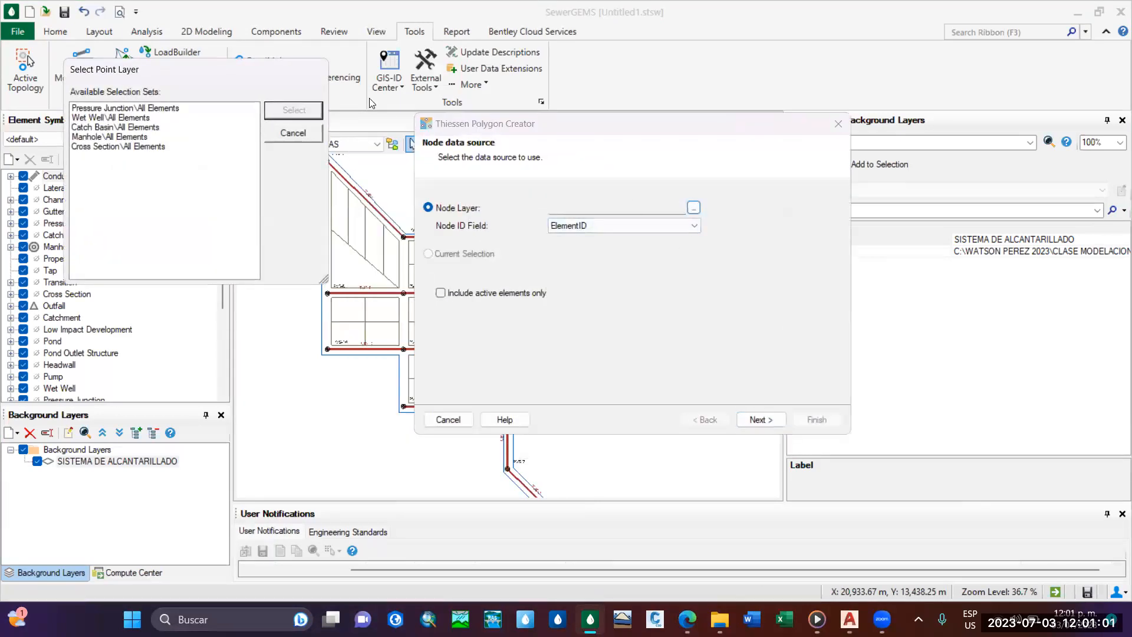
click(310, 137)
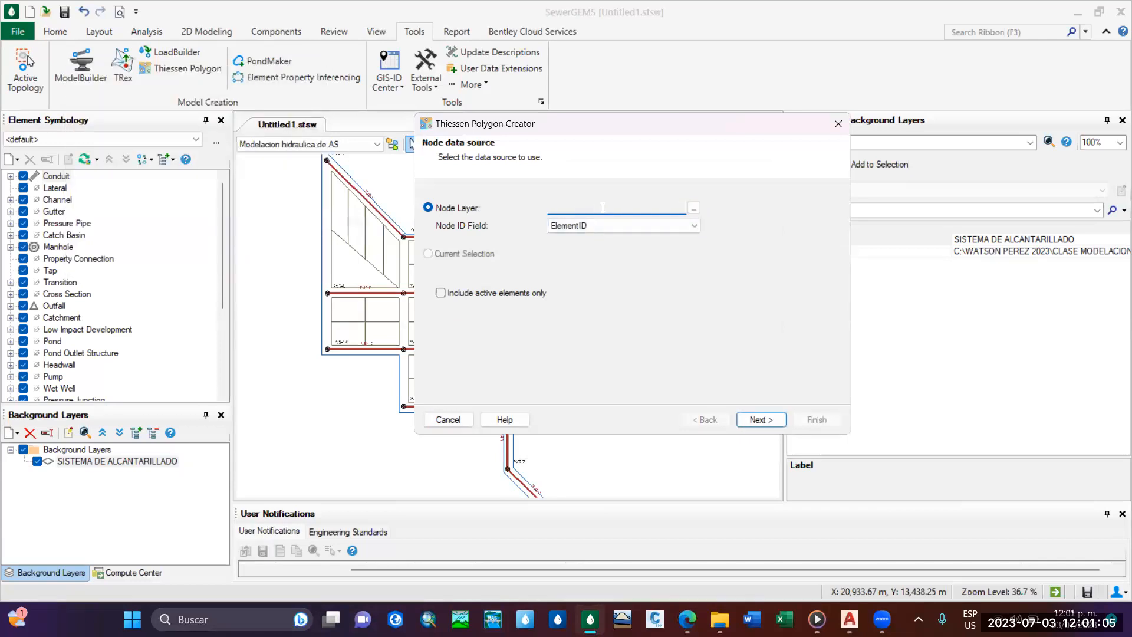
click(693, 208)
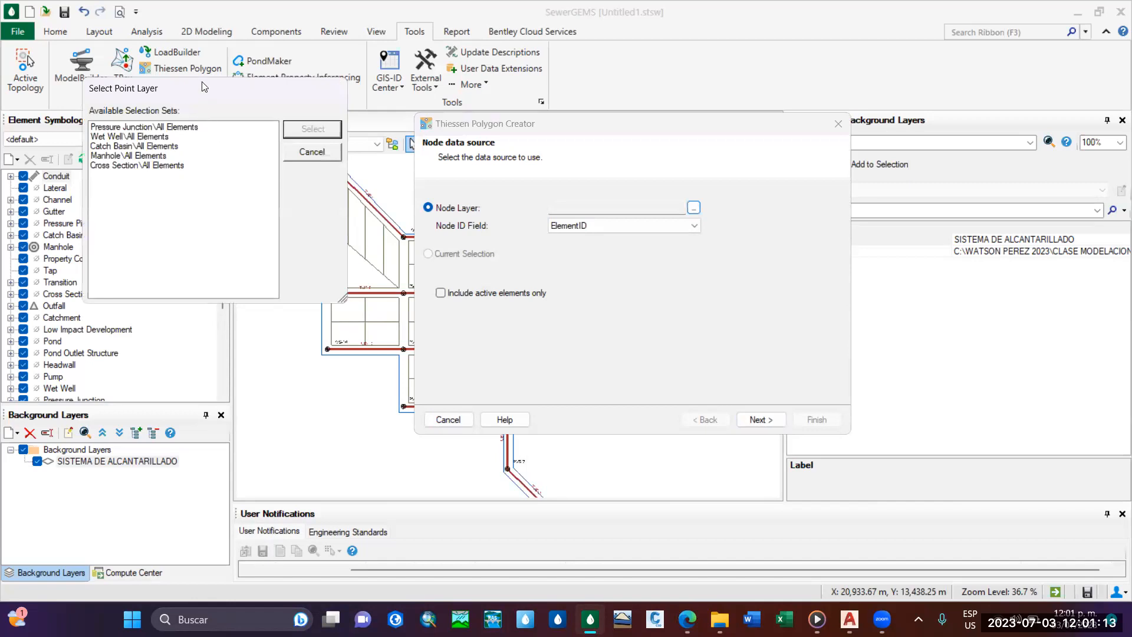
drag(203, 87, 308, 93)
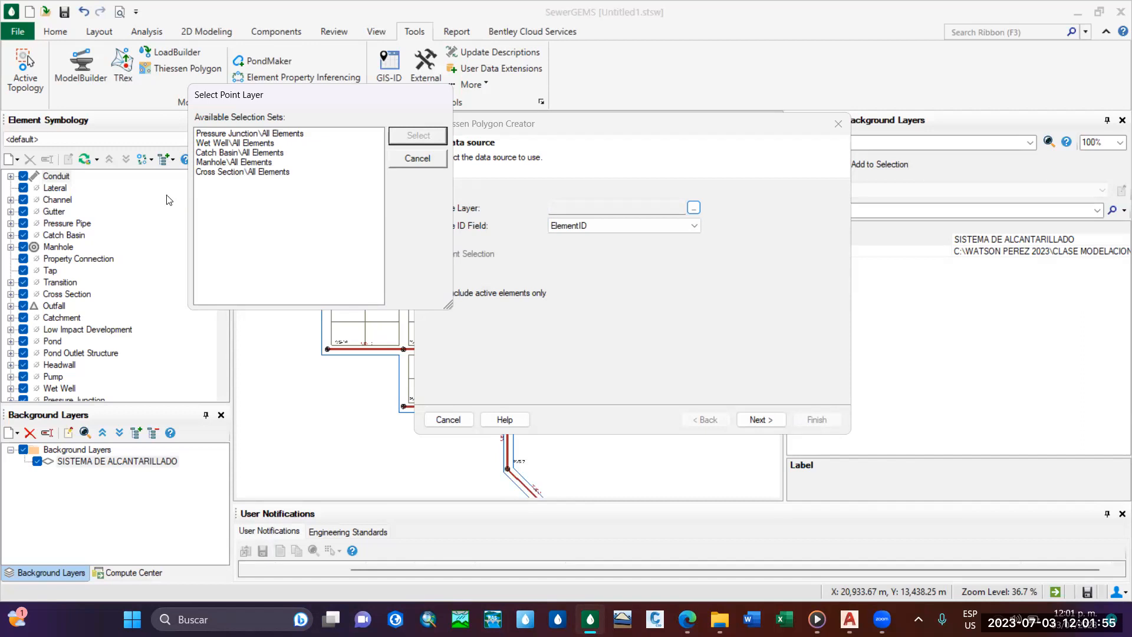
click(230, 163)
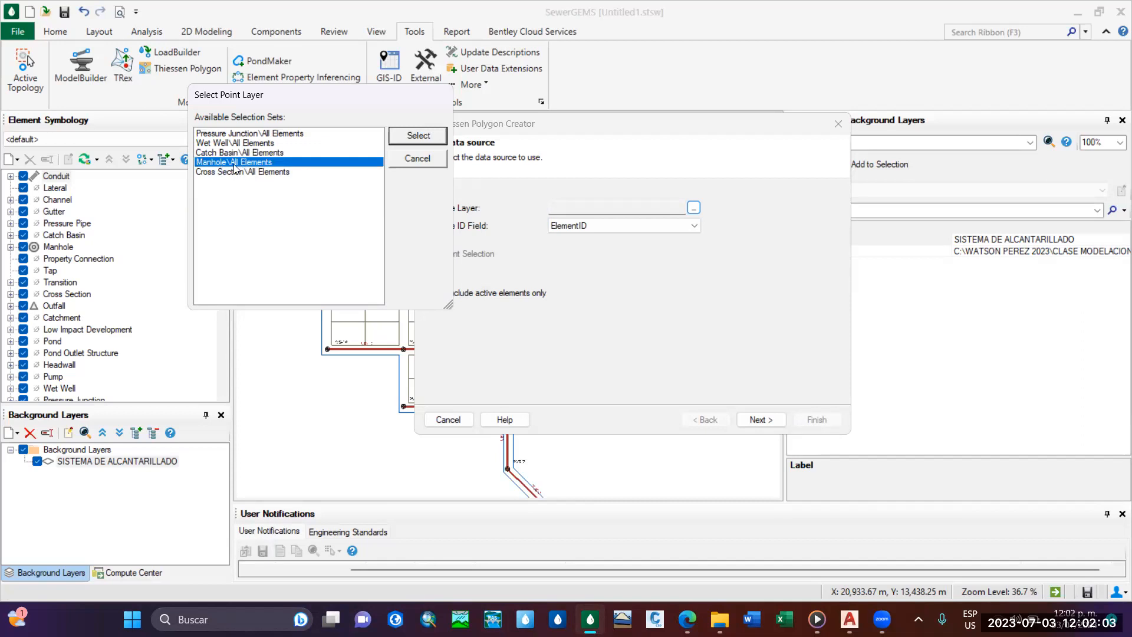
click(419, 137)
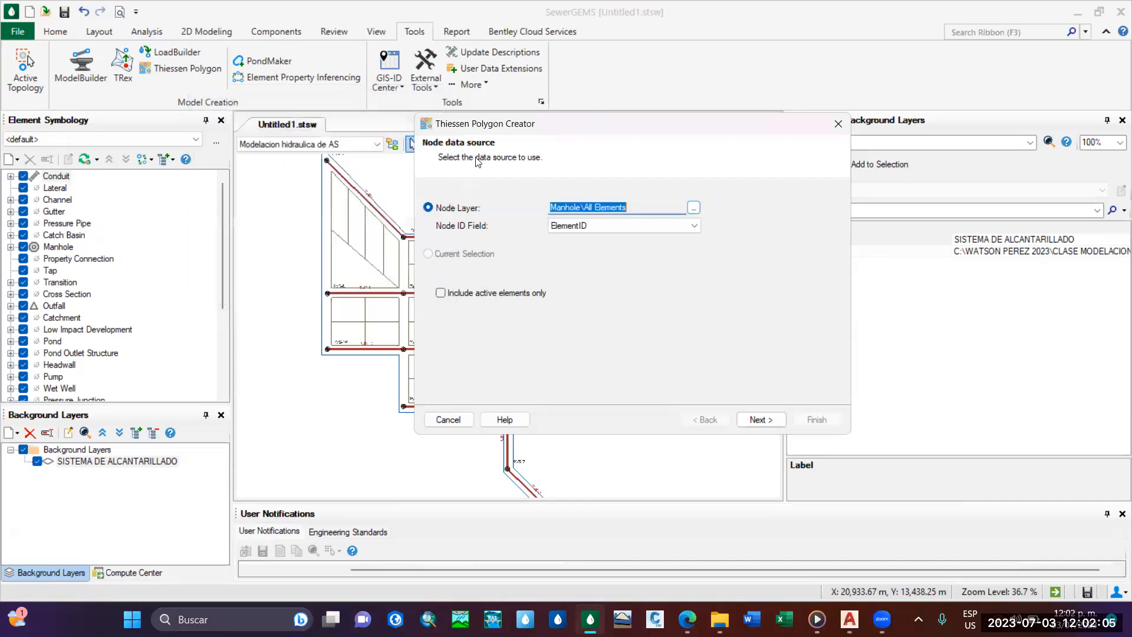
click(690, 227)
click(625, 235)
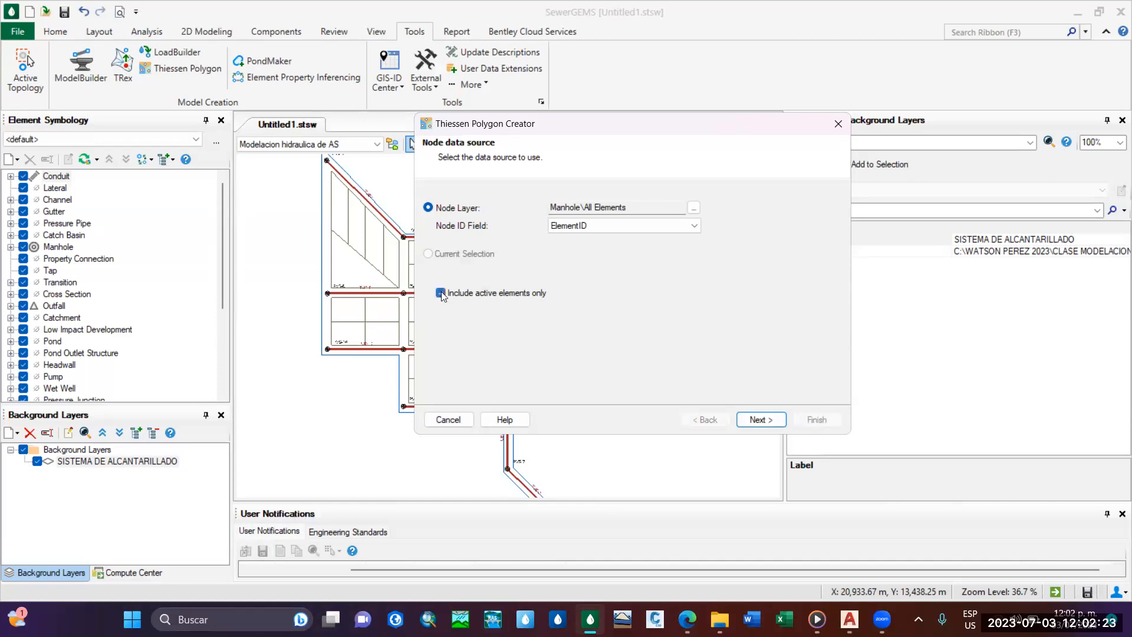
click(441, 293)
mouse_move(563, 126)
mouse_down()
mouse_move(910, 114)
mouse_move(467, 160)
mouse_up()
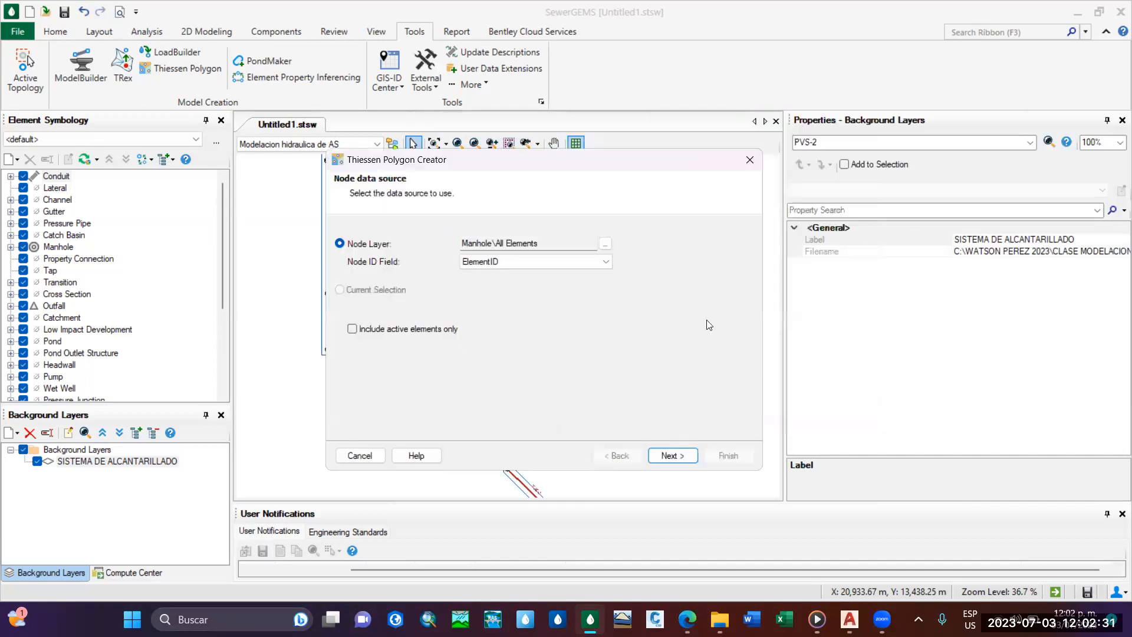
click(362, 460)
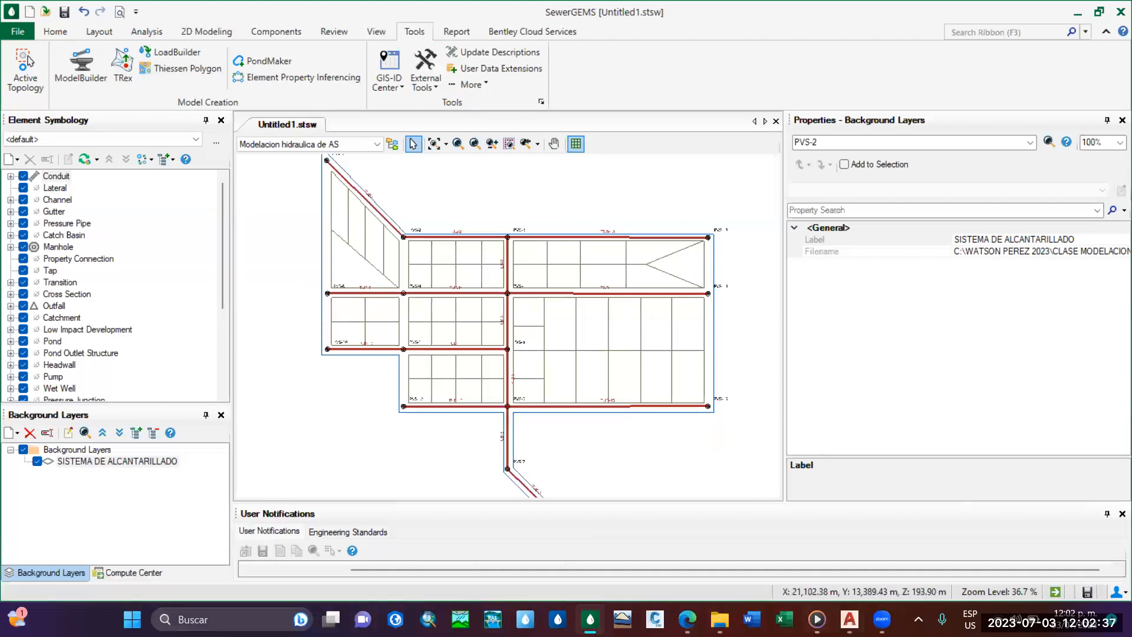
Switch to Civil 3D, examine the pipe network layout in the SISTEMA DE ALCANTARILLADO drawing, and return to SewerGEMS.
mouse_move(849, 619)
click(823, 585)
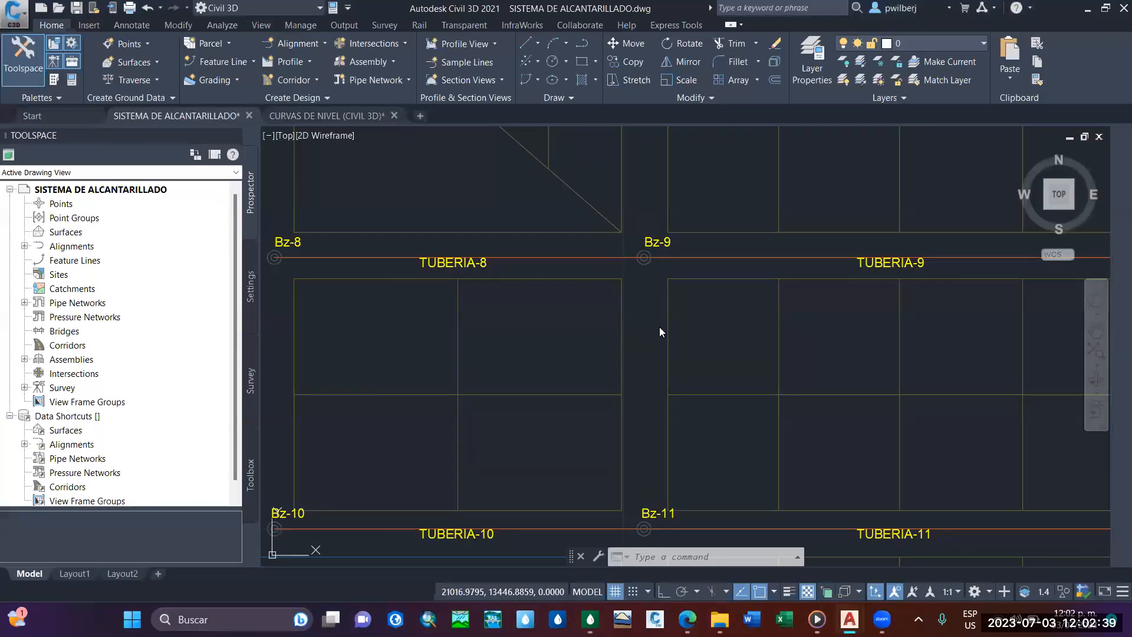
scroll(656, 325, down, 3)
mouse_move(654, 326)
middle_down()
mouse_move(533, 301)
mouse_move(559, 352)
mouse_move(540, 361)
middle_up()
click(590, 619)
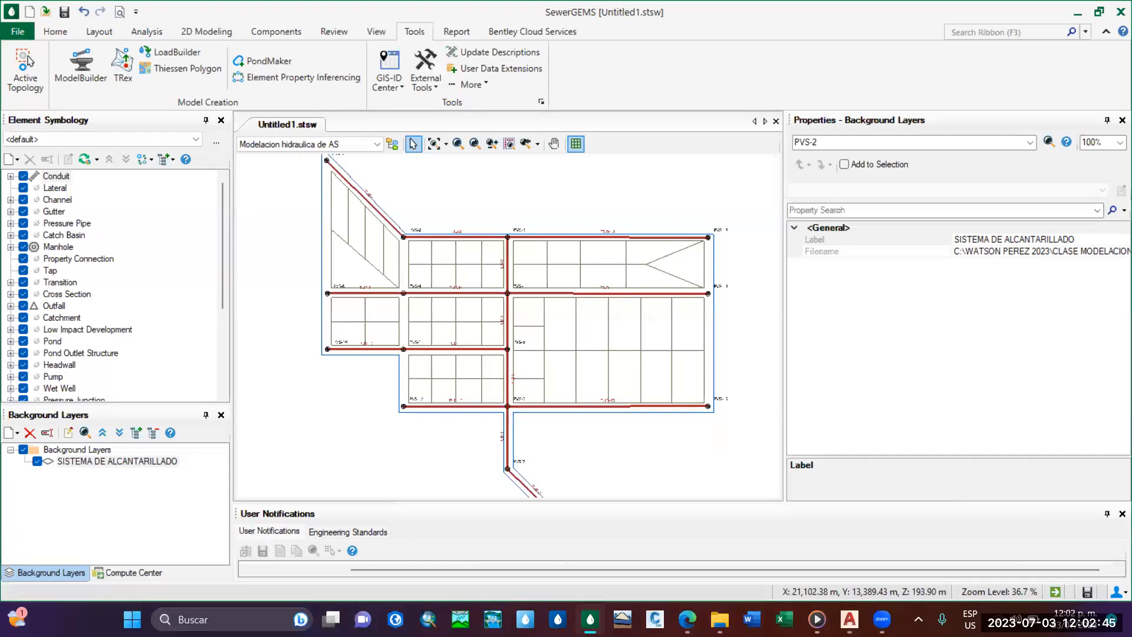
Switch to Civil 3D and examine the road boundary around the final pipe TUBERIA-7 and the PTAR outfall.
mouse_move(524, 323)
middle_down()
mouse_move(531, 246)
mouse_move(494, 392)
middle_up()
middle_drag(528, 431, 506, 412)
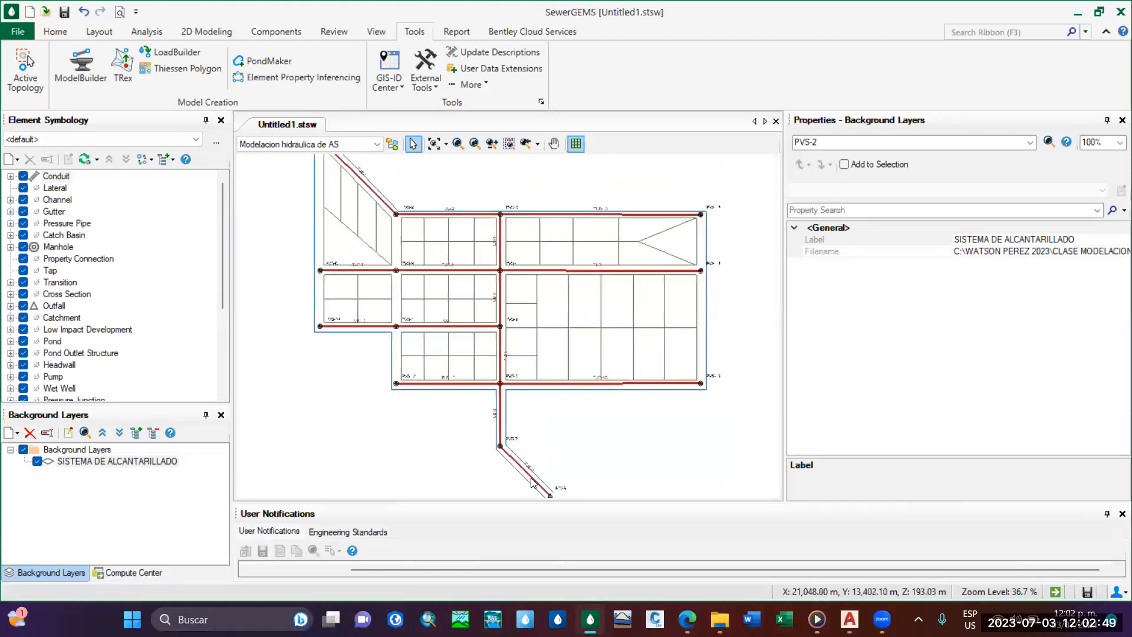
scroll(513, 401, down, 2)
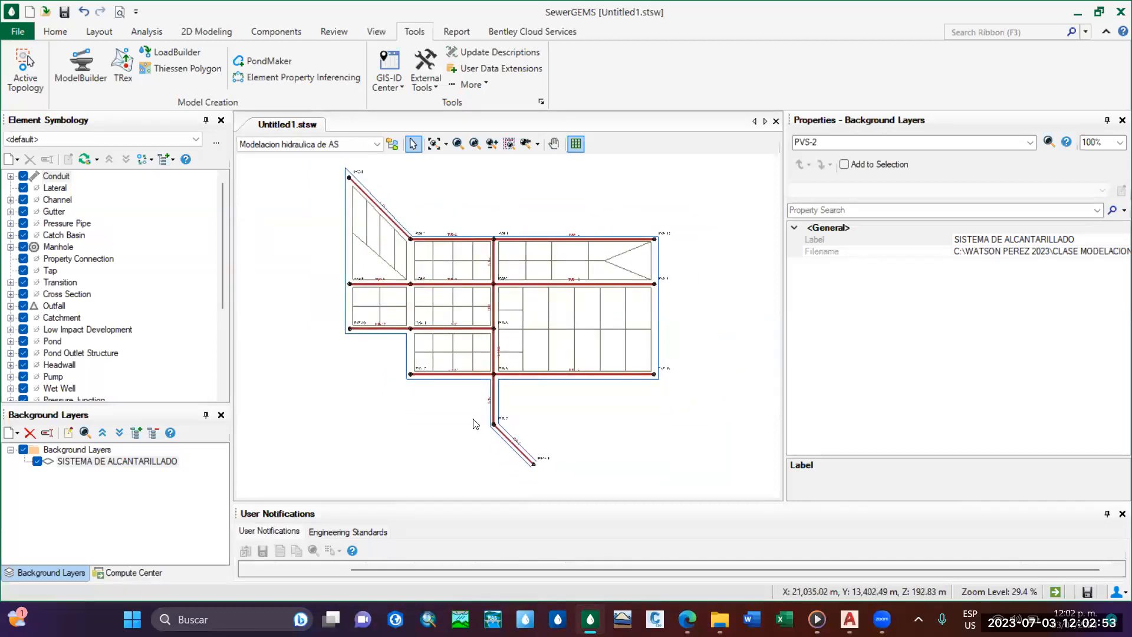
mouse_move(848, 619)
click(827, 589)
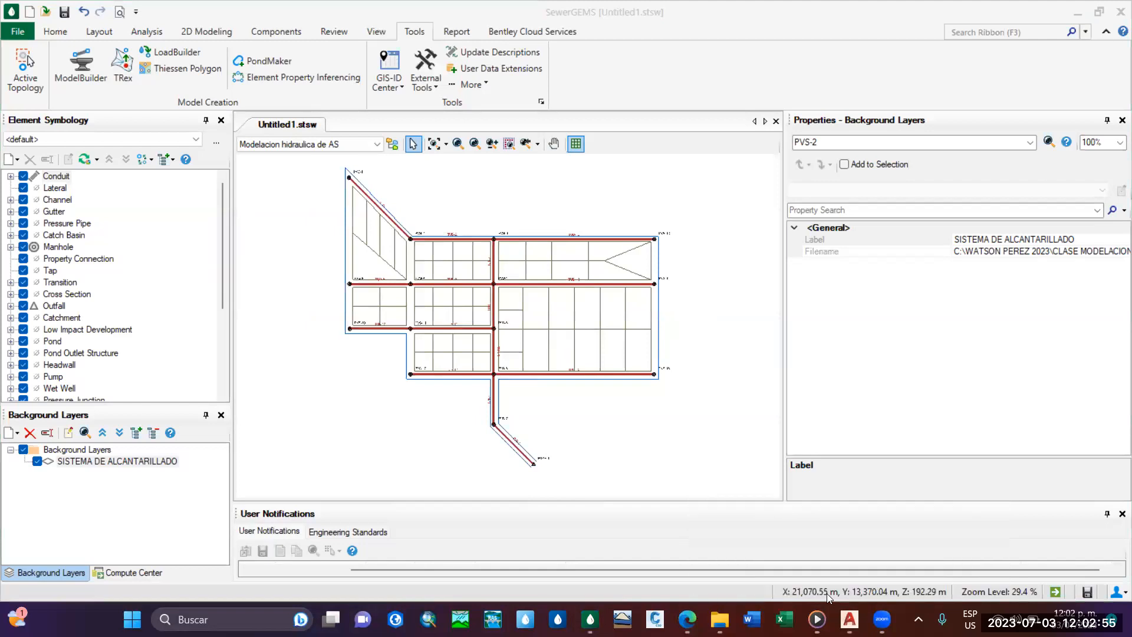
scroll(576, 439, up, 6)
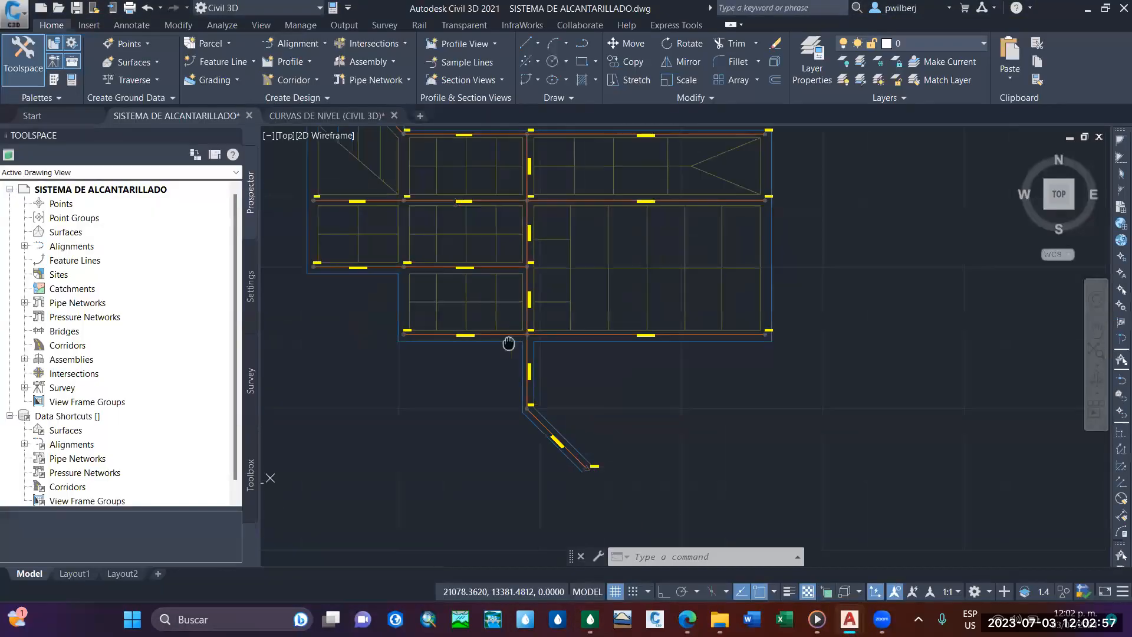
scroll(576, 443, down, 3)
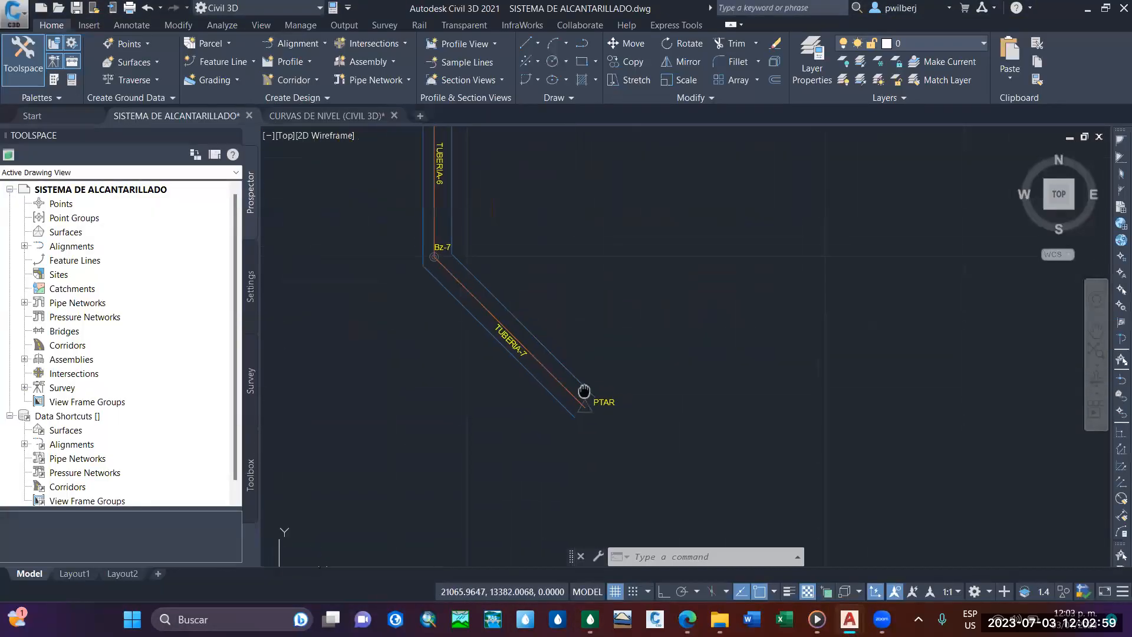
click(603, 441)
scroll(603, 441, down, 5)
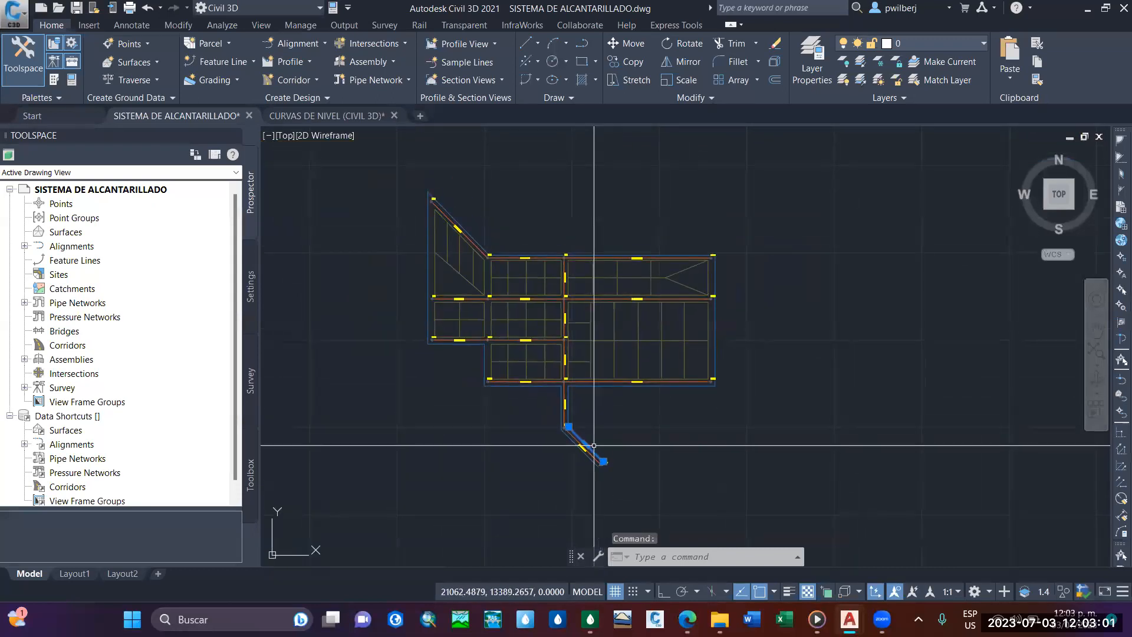
mouse_move(624, 444)
middle_down()
mouse_move(488, 293)
mouse_move(660, 323)
mouse_move(893, 338)
middle_up()
scroll(486, 308, up, 8)
key(Escape)
key(Escape)
key(Escape)
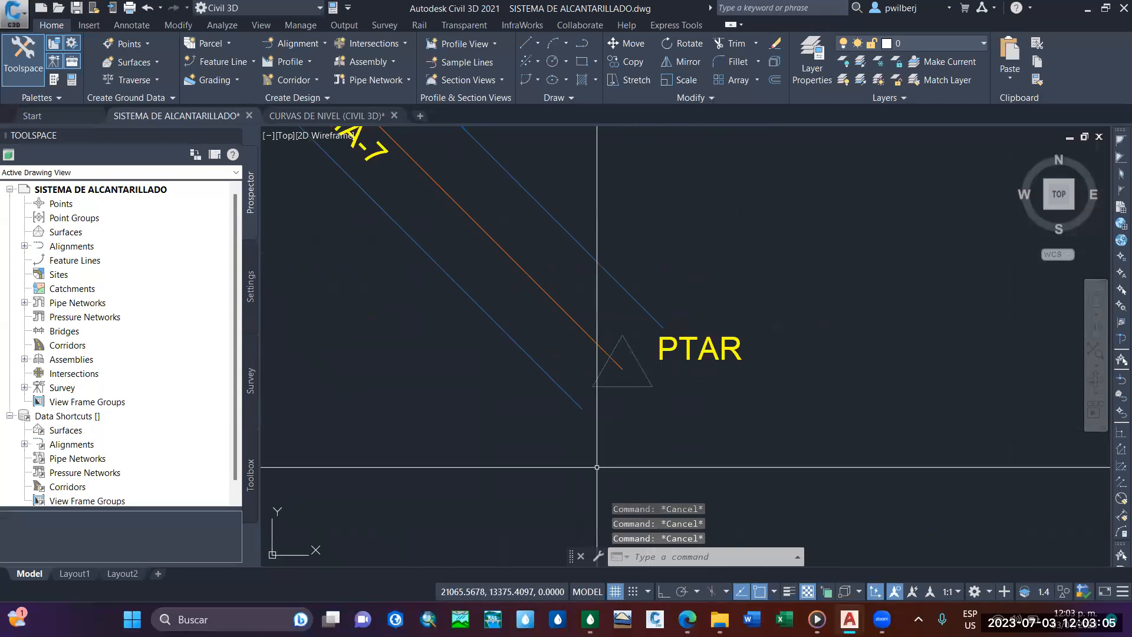
key(Return)
key(Escape)
click(635, 297)
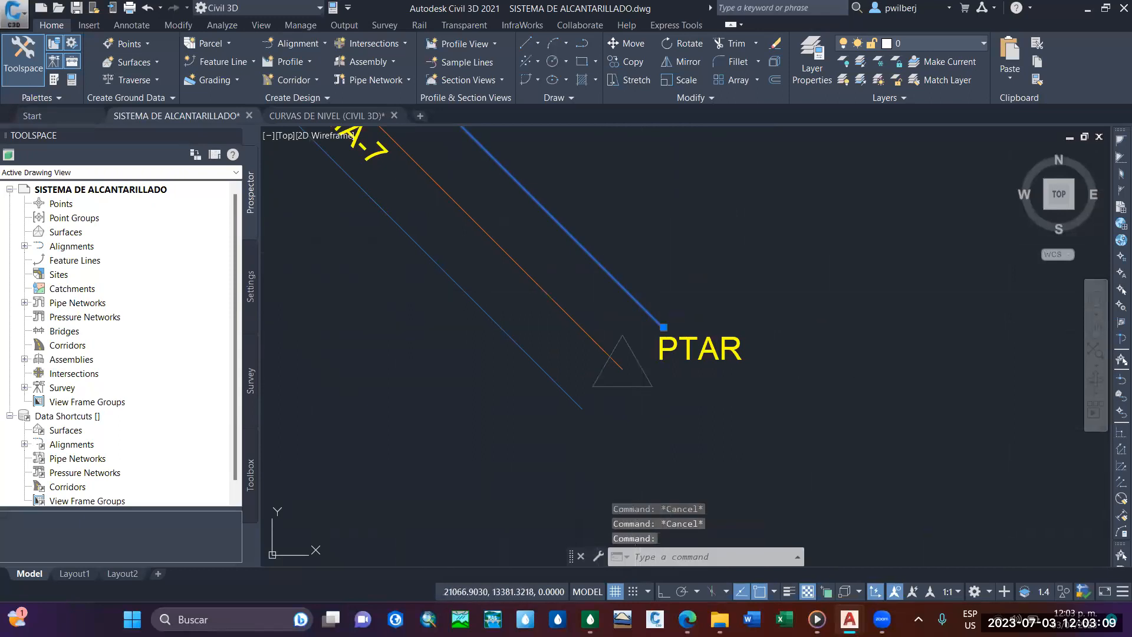
key(Escape)
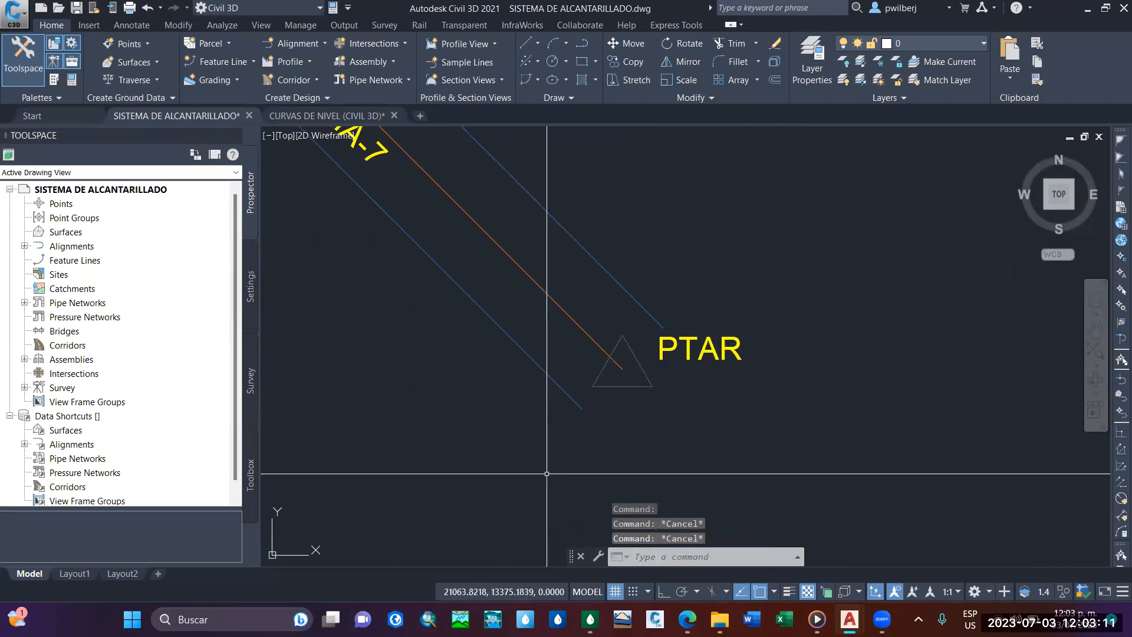
Draw a polyline that closes the open end of the road boundary at the PTAR outfall.
key(Return)
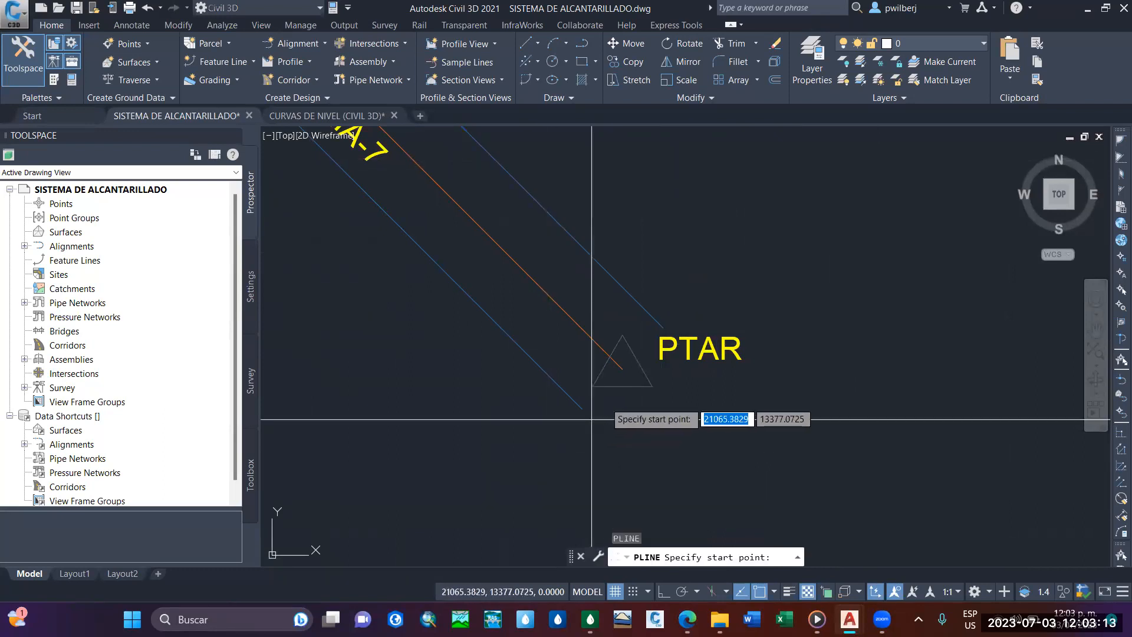
click(576, 401)
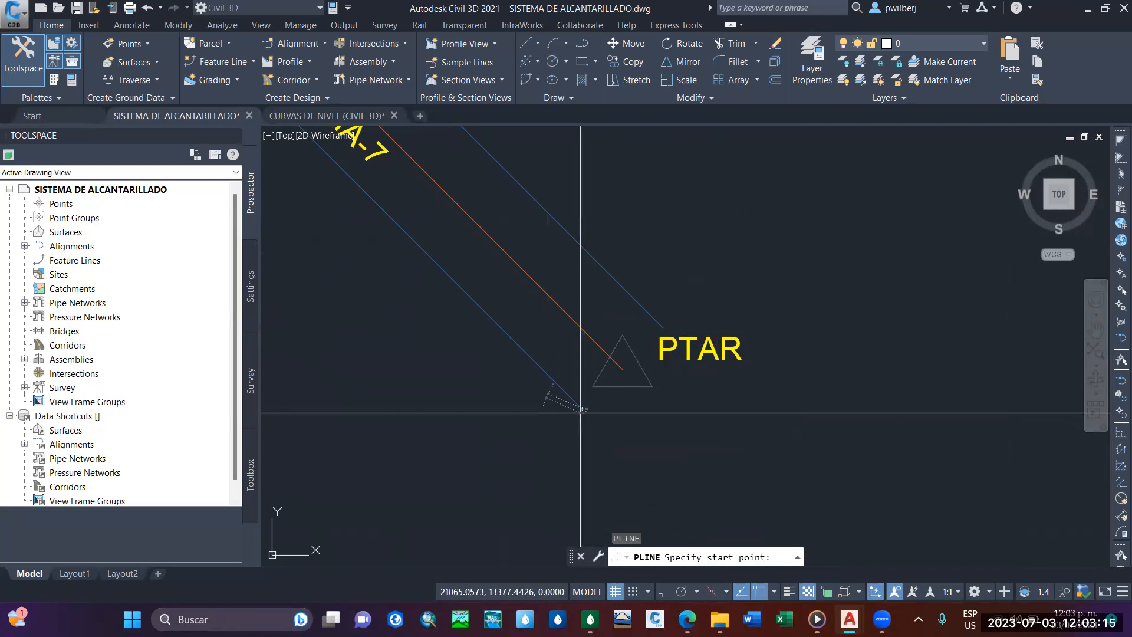
click(663, 327)
key(Escape)
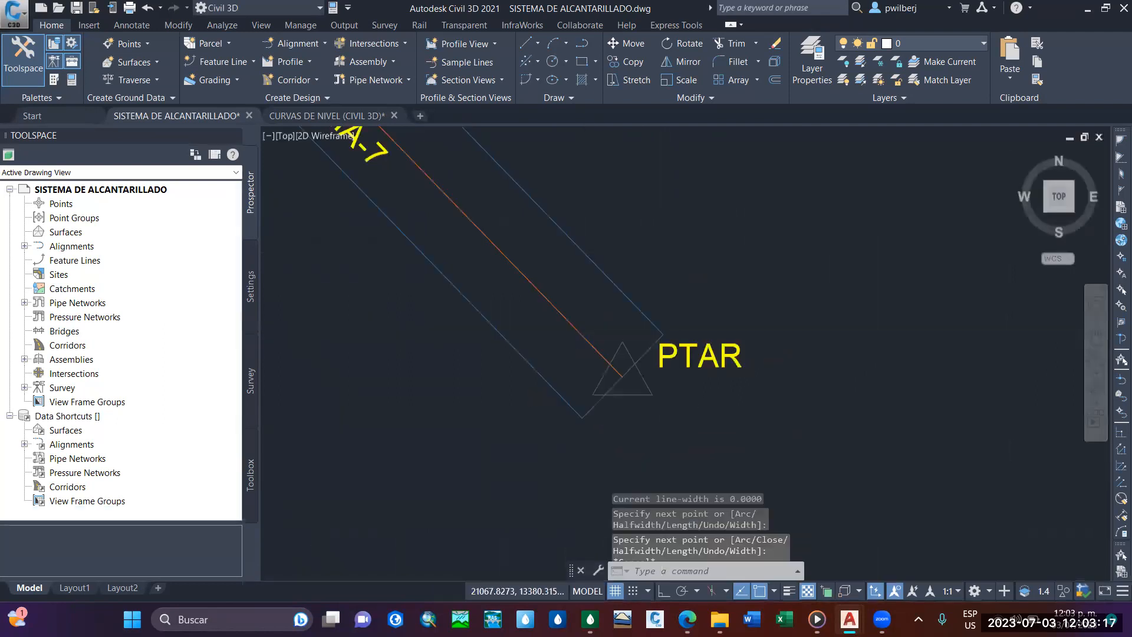
Try to pick all boundary lines at once with Select Similar, starting from the boundary edge beside PTAR.
click(660, 328)
right_click(690, 301)
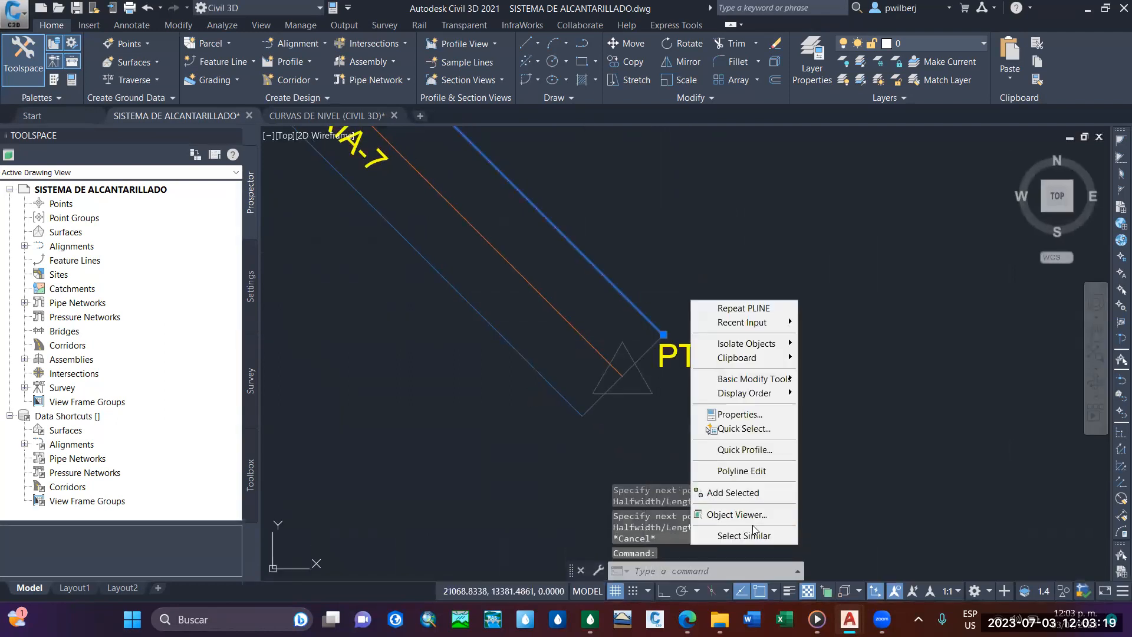
click(744, 535)
scroll(537, 170, down, 5)
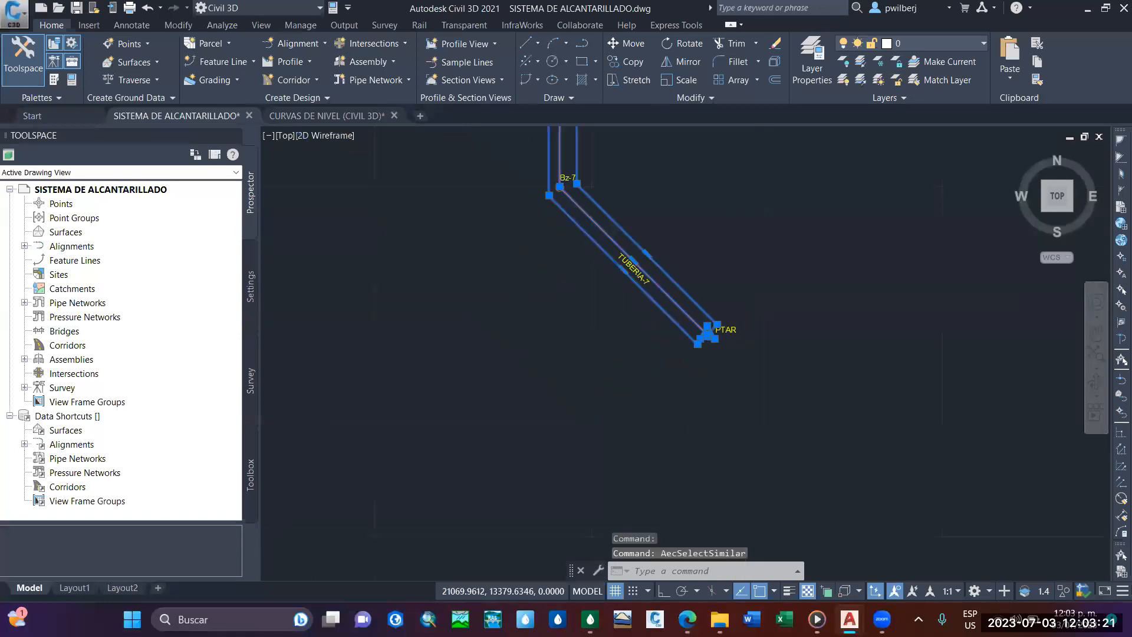
key(Escape)
key(Escape)
key(Escape)
scroll(692, 406, up, 4)
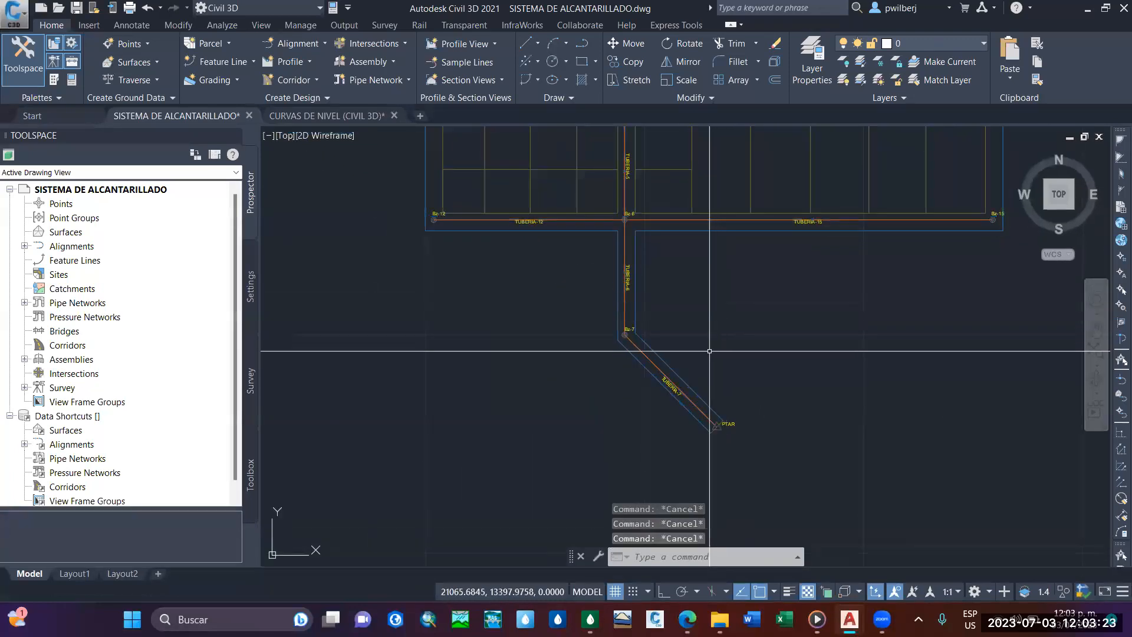
Select the closing segment at PTAR and the boundary lines on both sides of TUBERIA-7 and TUBERIA-6.
click(667, 425)
middle_drag(673, 400, 621, 260)
scroll(676, 381, up, 3)
scroll(676, 381, up, 2)
click(688, 402)
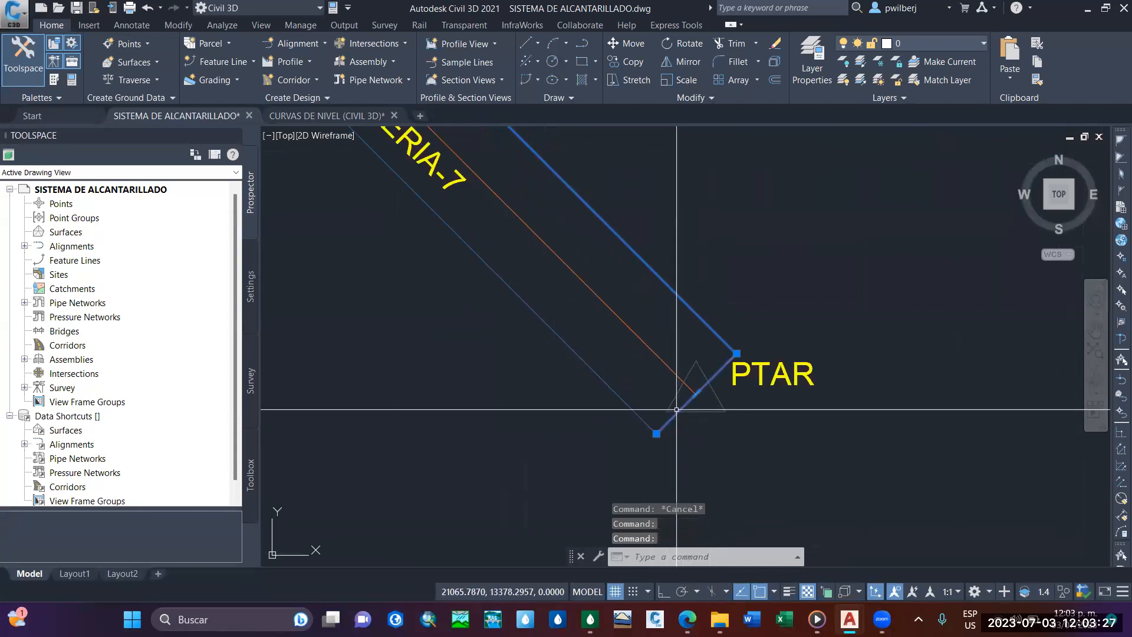
click(617, 395)
scroll(660, 496, down, 8)
scroll(631, 329, up, 2)
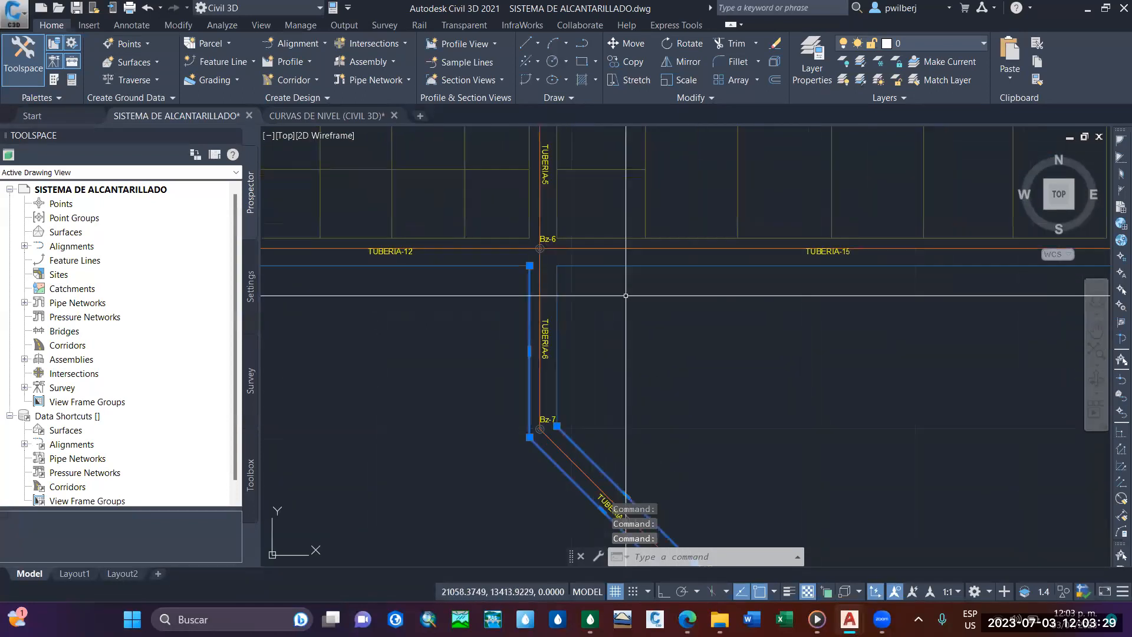
click(557, 344)
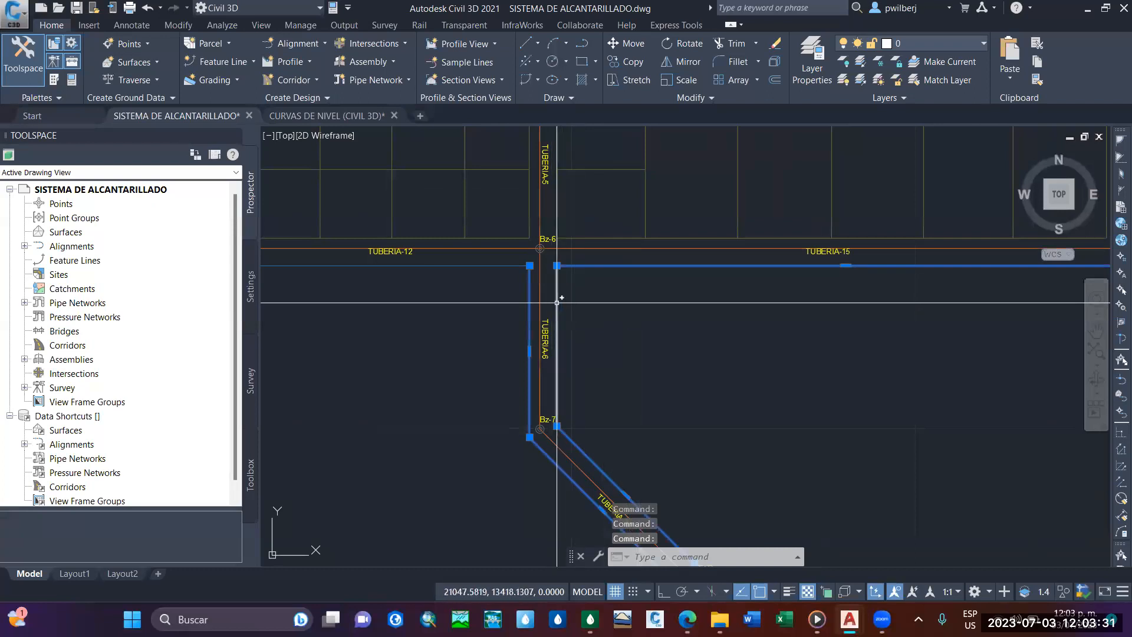
Add the outer boundary lines along the south, east and north sides of the lots to the selection.
scroll(649, 307, down, 5)
scroll(685, 320, up, 5)
click(781, 330)
scroll(740, 283, down, 2)
middle_drag(741, 283, 760, 426)
scroll(679, 179, up, 4)
click(667, 208)
scroll(420, 205, down, 2)
middle_drag(420, 205, 735, 220)
scroll(728, 223, down, 2)
middle_drag(519, 267, 746, 263)
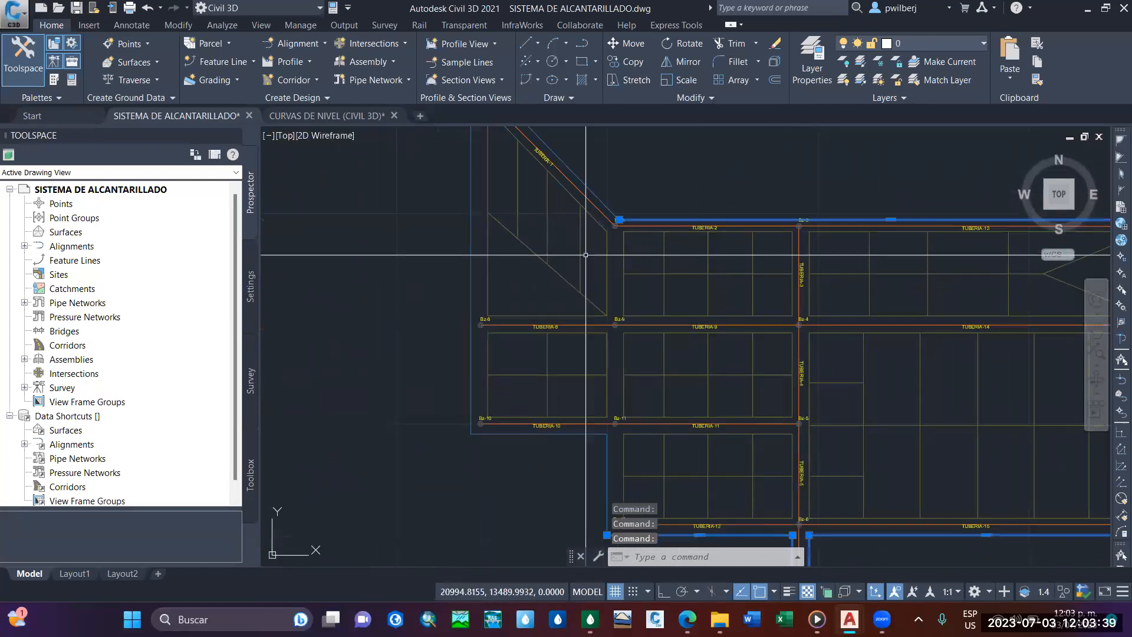
Add the western boundary lines to the selection, from below TUBERIA-10 up to the diagonal edge beside TUBERIA-1.
scroll(560, 441, up, 4)
click(680, 453)
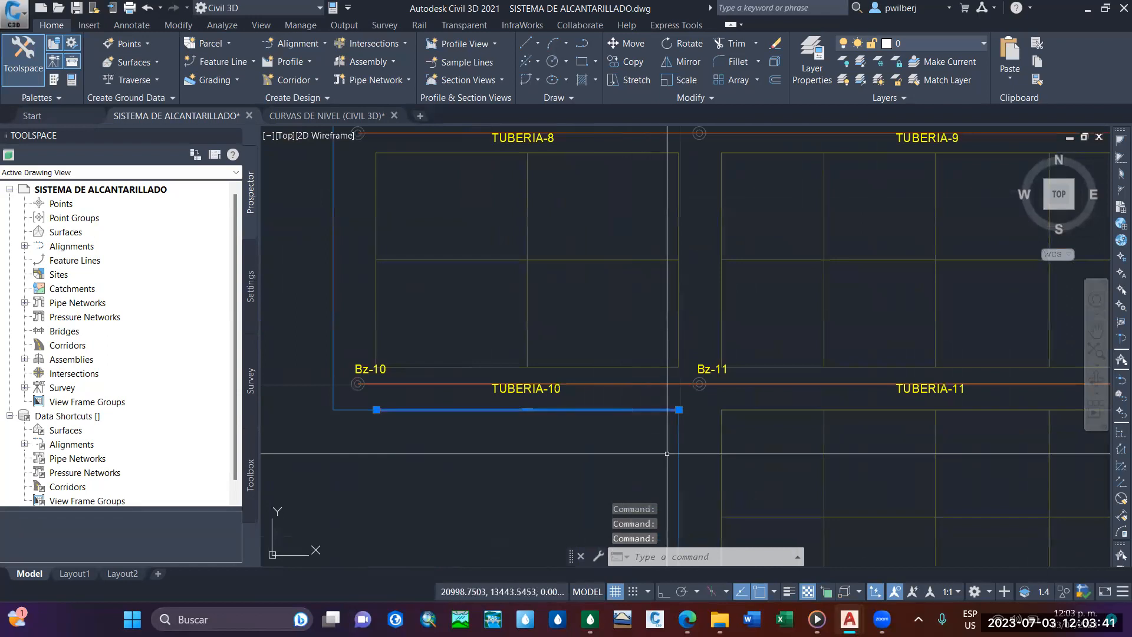
click(680, 453)
click(334, 263)
scroll(479, 291, down, 4)
scroll(472, 330, up, 5)
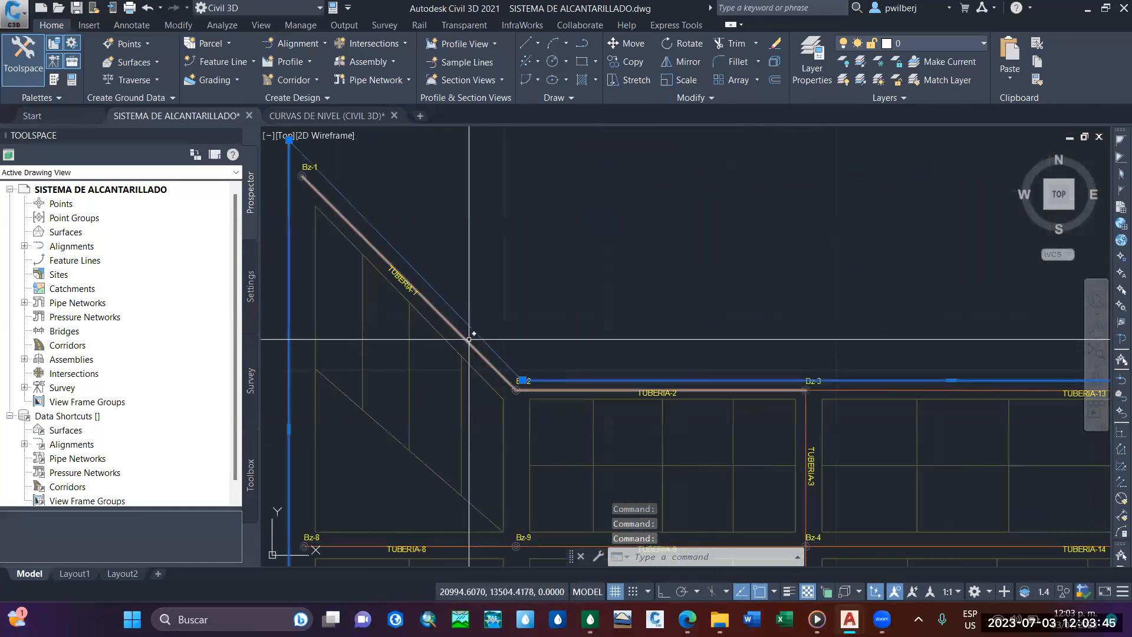
click(477, 335)
scroll(627, 313, down, 5)
middle_drag(627, 313, 499, 208)
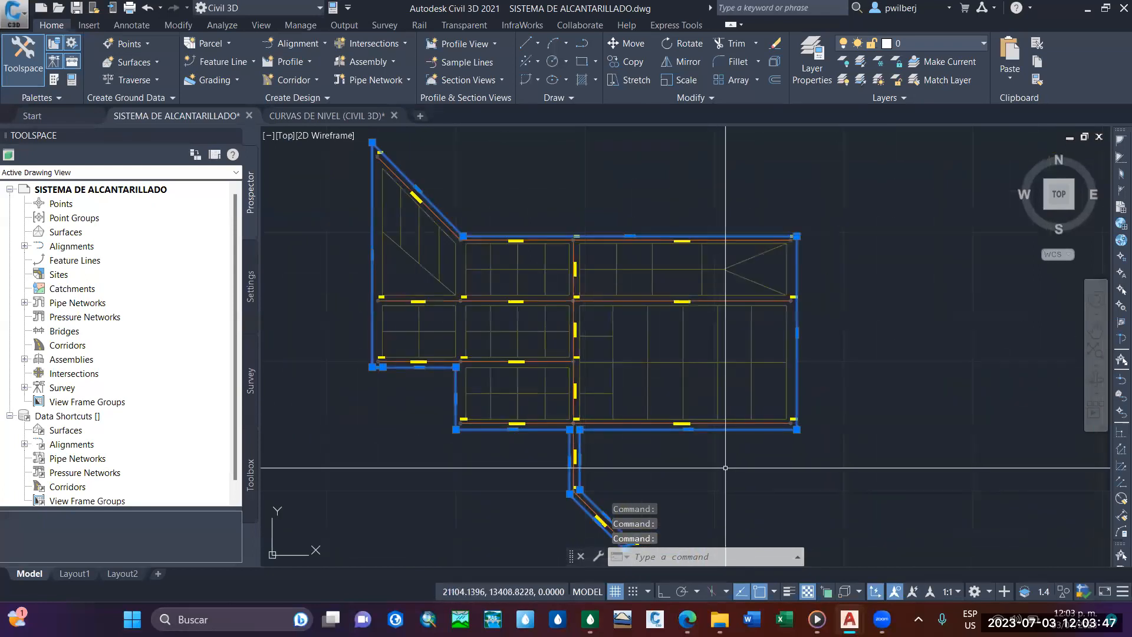
Check that the selected boundary lines form a complete outline around the whole sewer network.
middle_drag(725, 467, 657, 391)
middle_drag(637, 448, 662, 458)
scroll(610, 474, up, 8)
scroll(534, 467, down, 4)
middle_drag(536, 448, 572, 408)
scroll(598, 350, down, 2)
middle_drag(599, 351, 678, 512)
scroll(661, 460, down, 2)
middle_drag(654, 454, 647, 460)
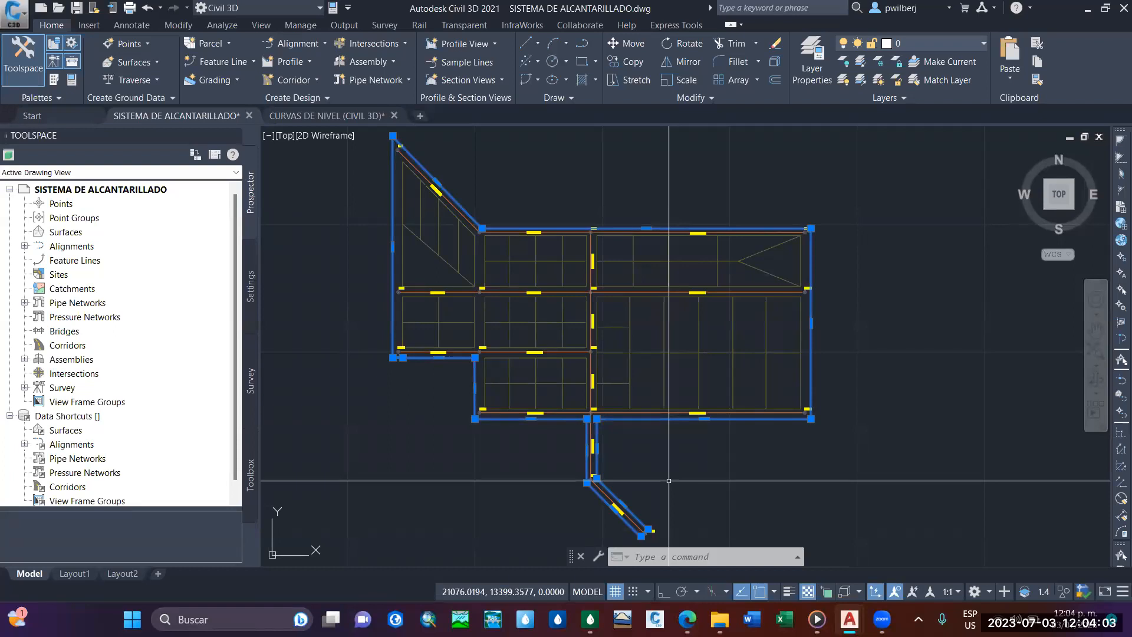
scroll(669, 489, up, 5)
scroll(566, 365, down, 5)
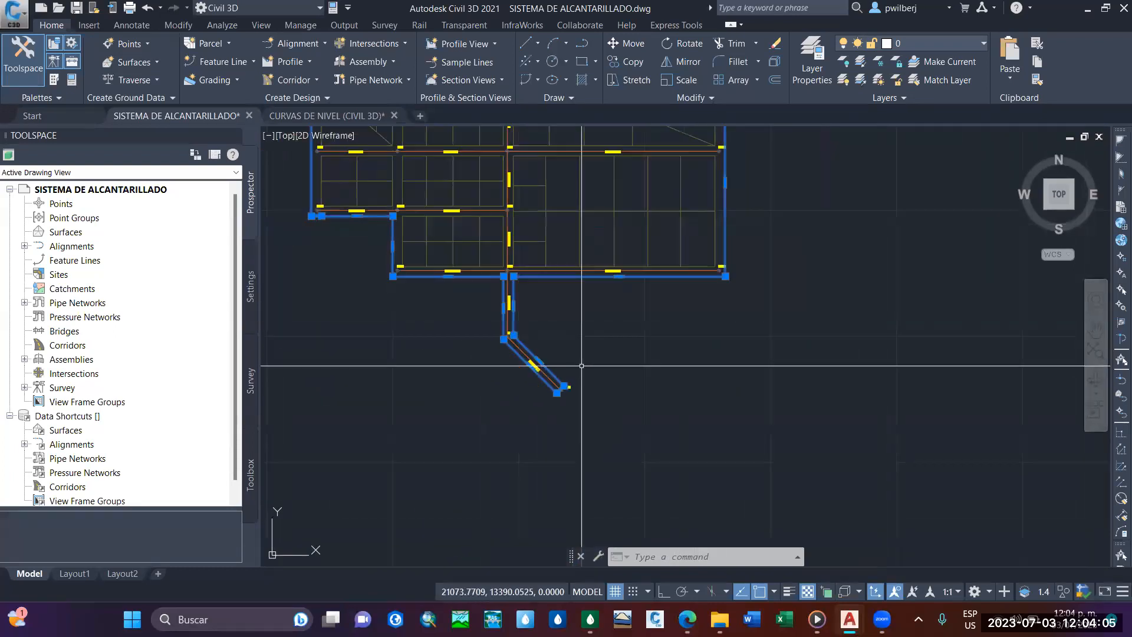
middle_drag(582, 366, 626, 469)
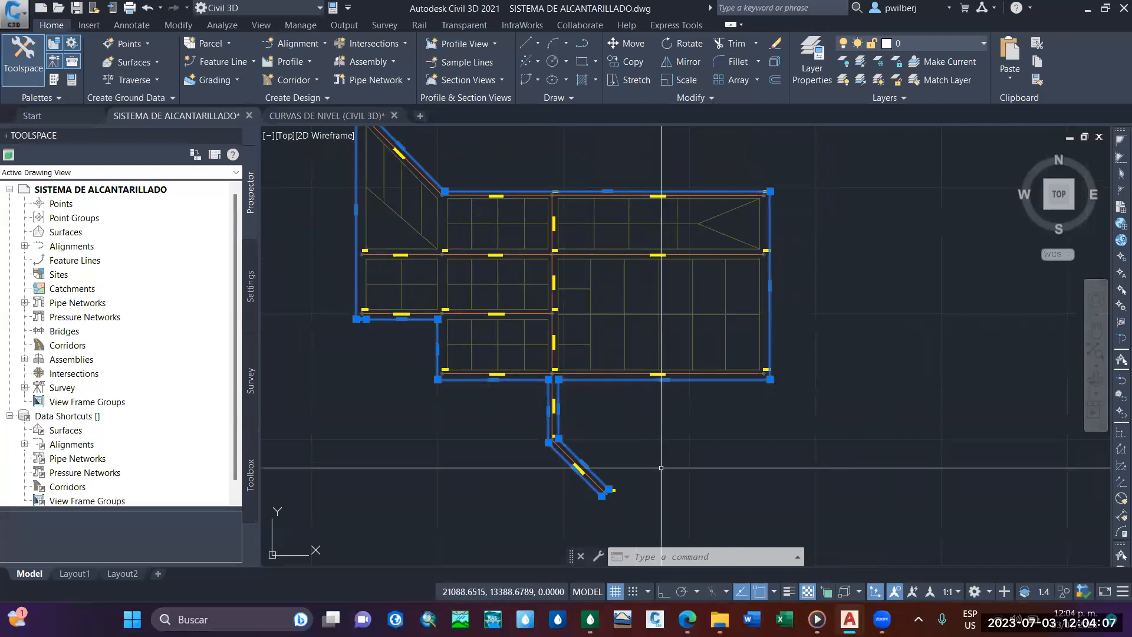
Copy the selected boundary lines and paste them to their original coordinates in the Drawing2 drawing, zoomed to extents.
key(ctrl+c)
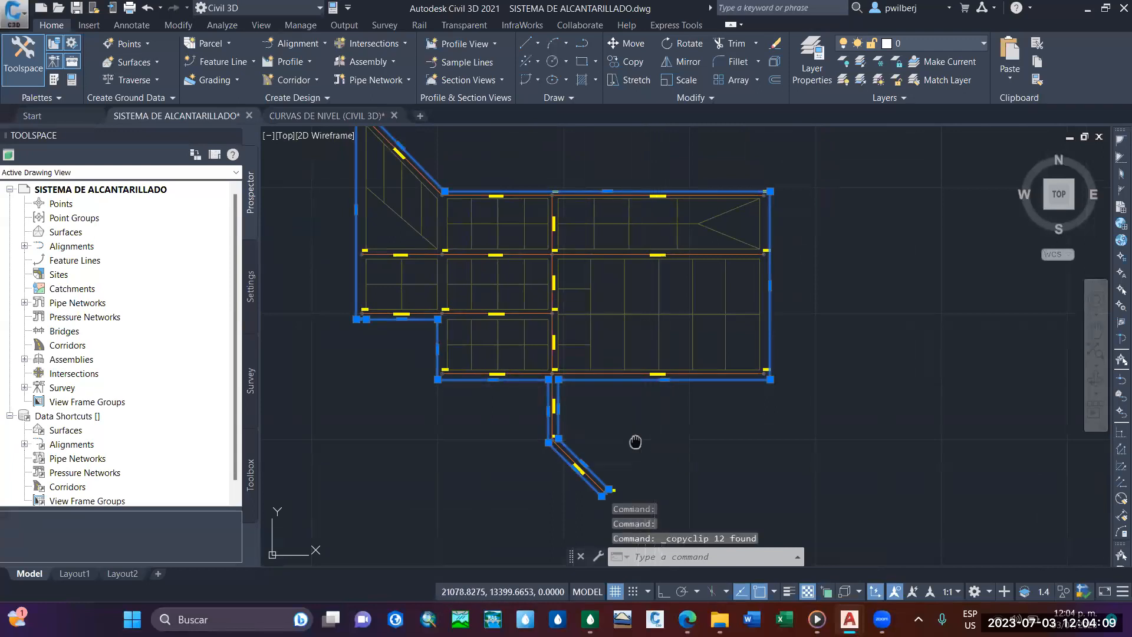
middle_drag(499, 150, 503, 199)
click(422, 114)
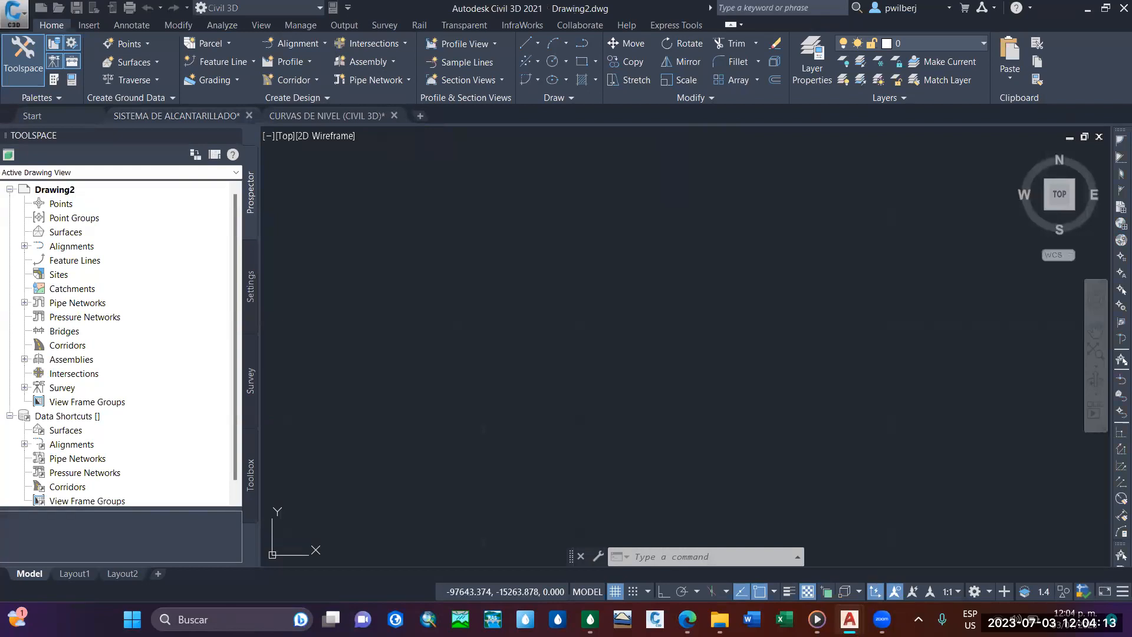
click(1014, 79)
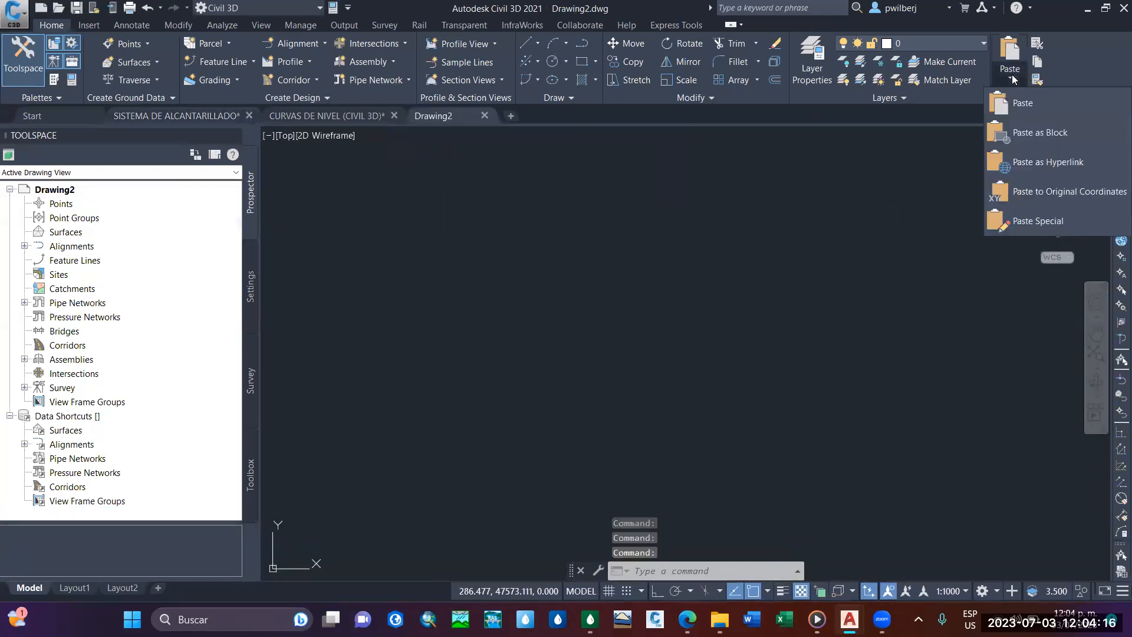
click(1037, 197)
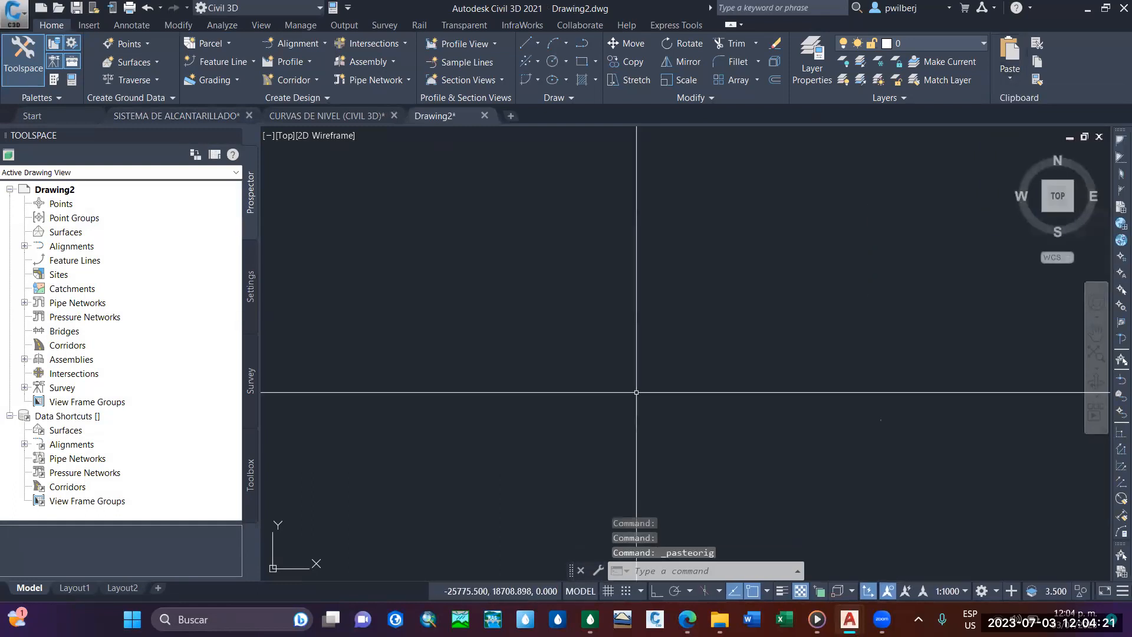
text(z)
key(Return)
text(E)
key(Return)
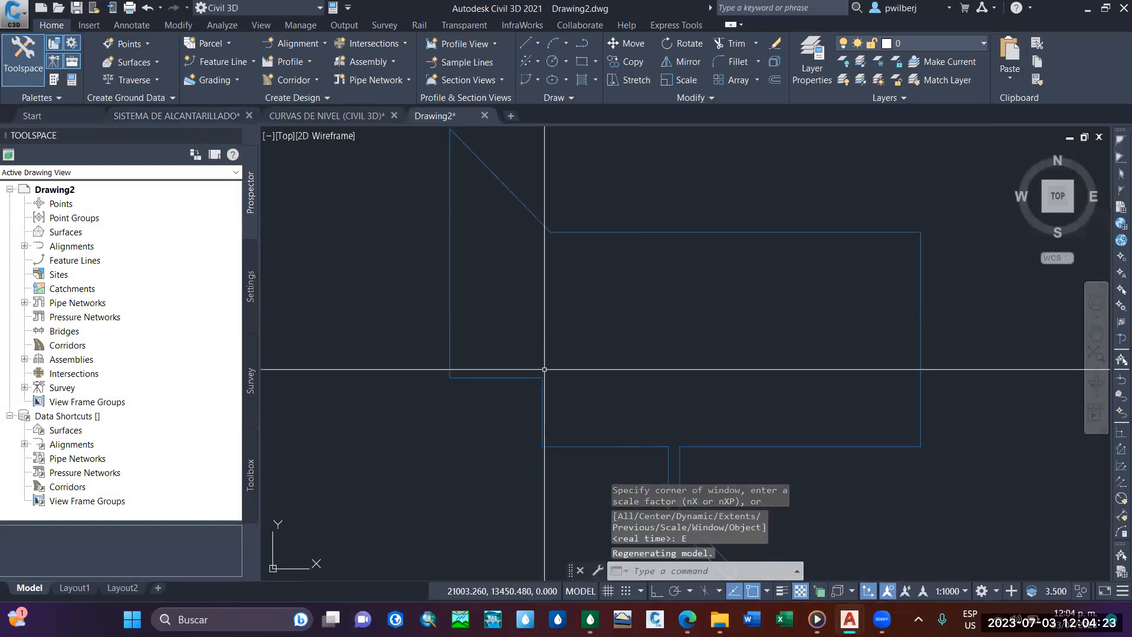
scroll(637, 460, up, 8)
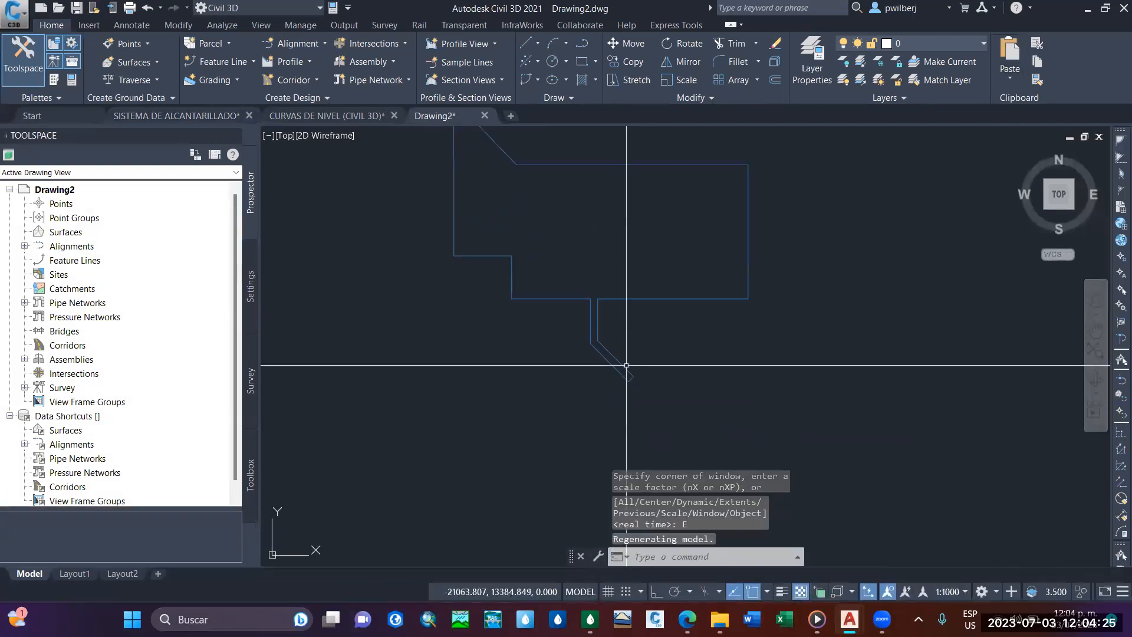
Join all the pasted boundary segments into a single polyline with the JOIN command.
click(665, 418)
key(Escape)
scroll(653, 407, down, 6)
click(821, 459)
click(631, 354)
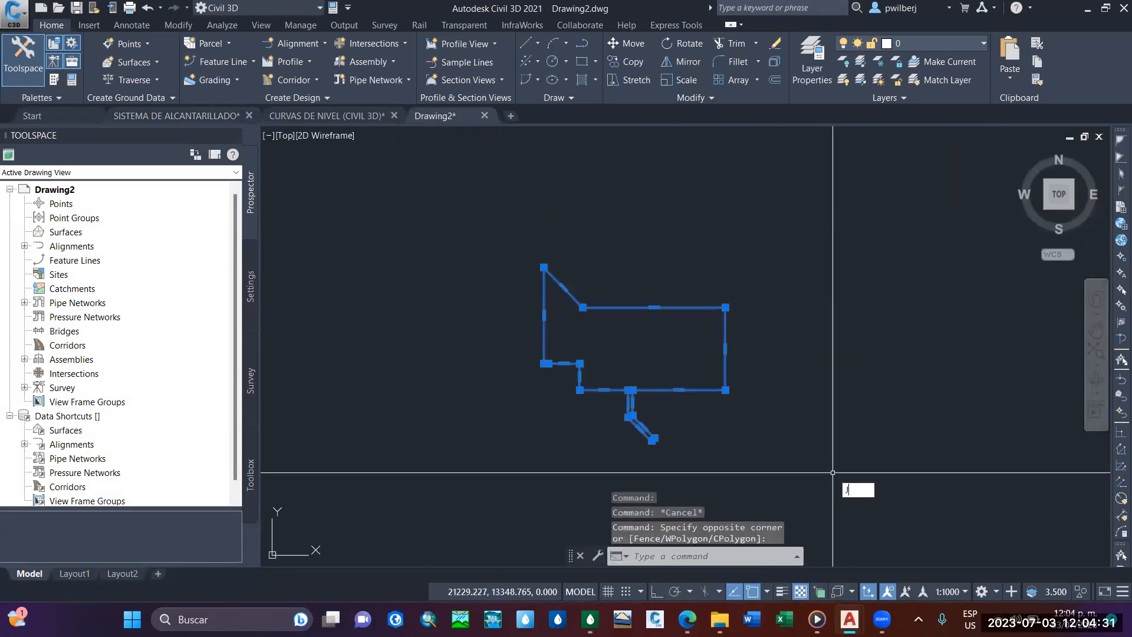
key(Return)
scroll(827, 415, up, 6)
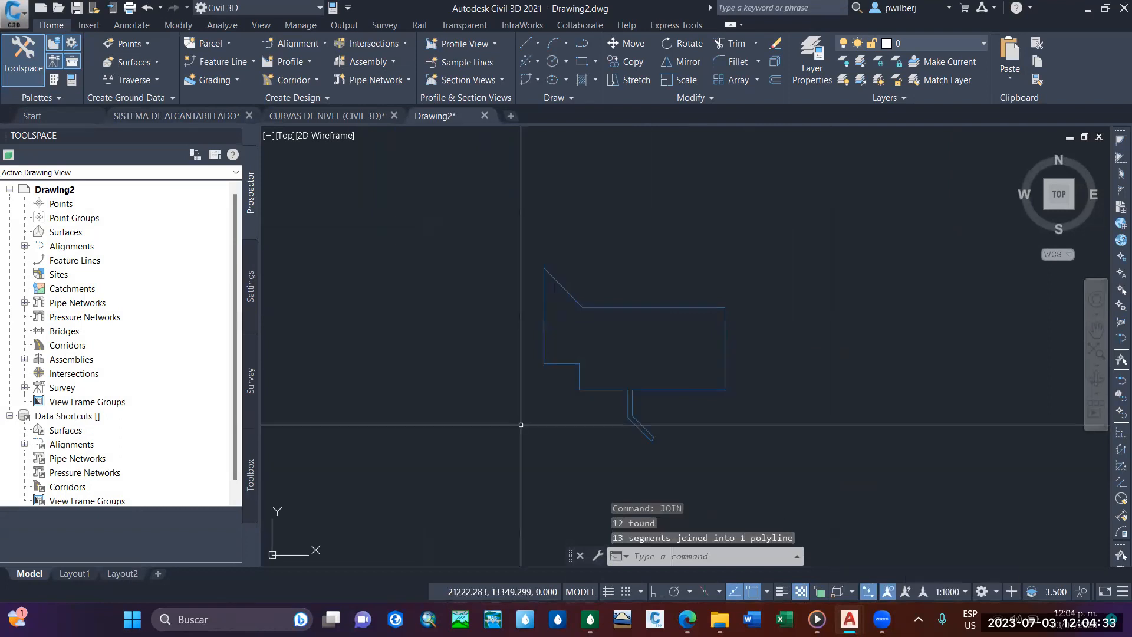
Inspect the joined boundary polyline, especially around the narrow outlet strip, to verify it is one continuous outline.
click(827, 415)
scroll(788, 421, down, 6)
key(Escape)
key(Escape)
key(Escape)
middle_drag(837, 424, 613, 389)
scroll(601, 399, up, 4)
scroll(524, 371, down, 4)
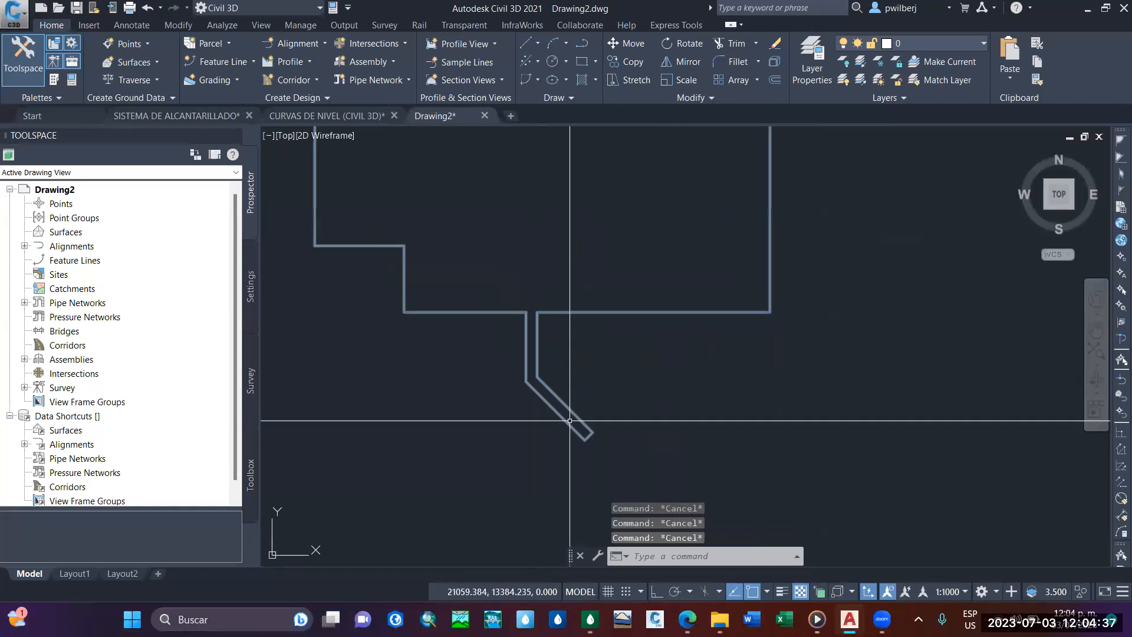
scroll(590, 366, up, 2)
scroll(590, 371, up, 3)
click(574, 386)
scroll(583, 390, down, 2)
key(Escape)
click(563, 392)
middle_drag(563, 391, 517, 394)
key(Escape)
mouse_move(719, 619)
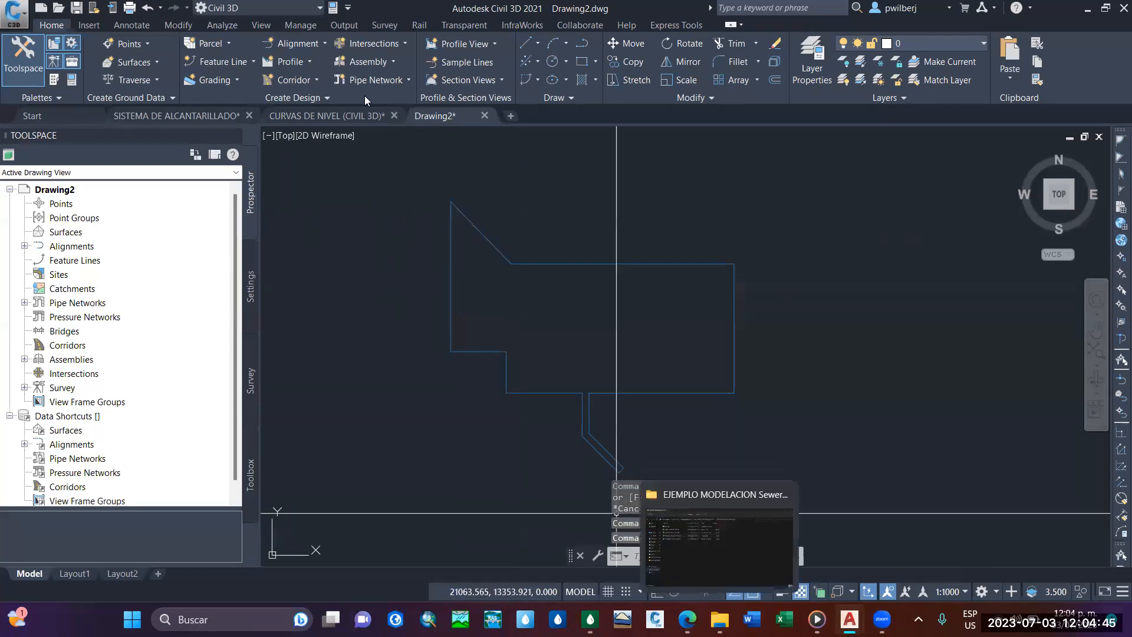
Open the Base de datos SIG folder on Disco local (C:) in File Explorer.
click(26, 18)
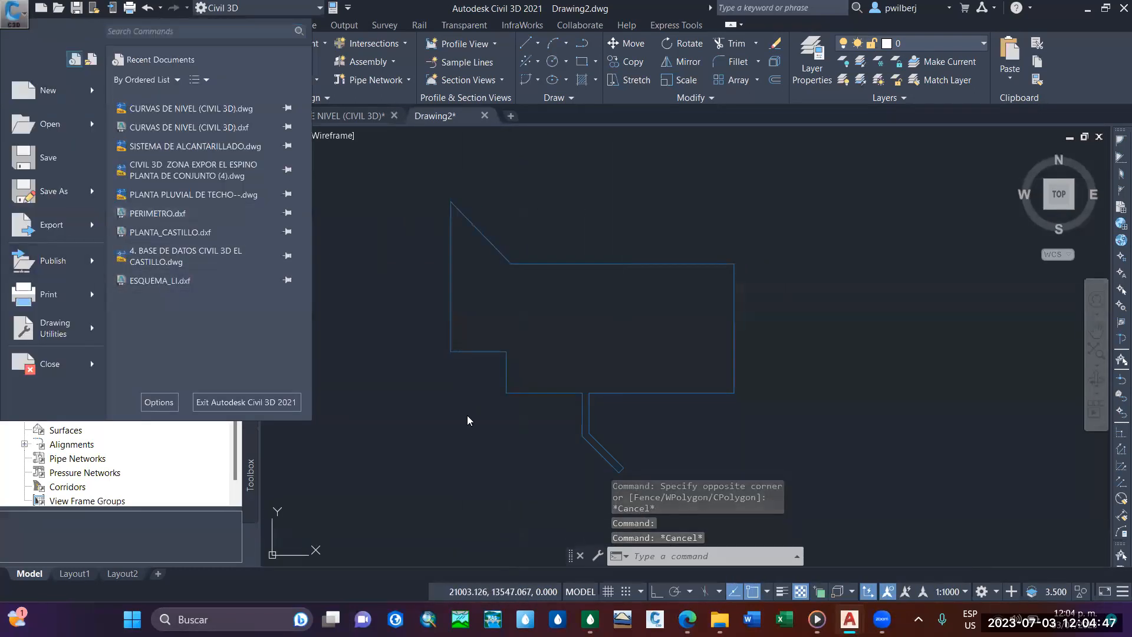
click(719, 619)
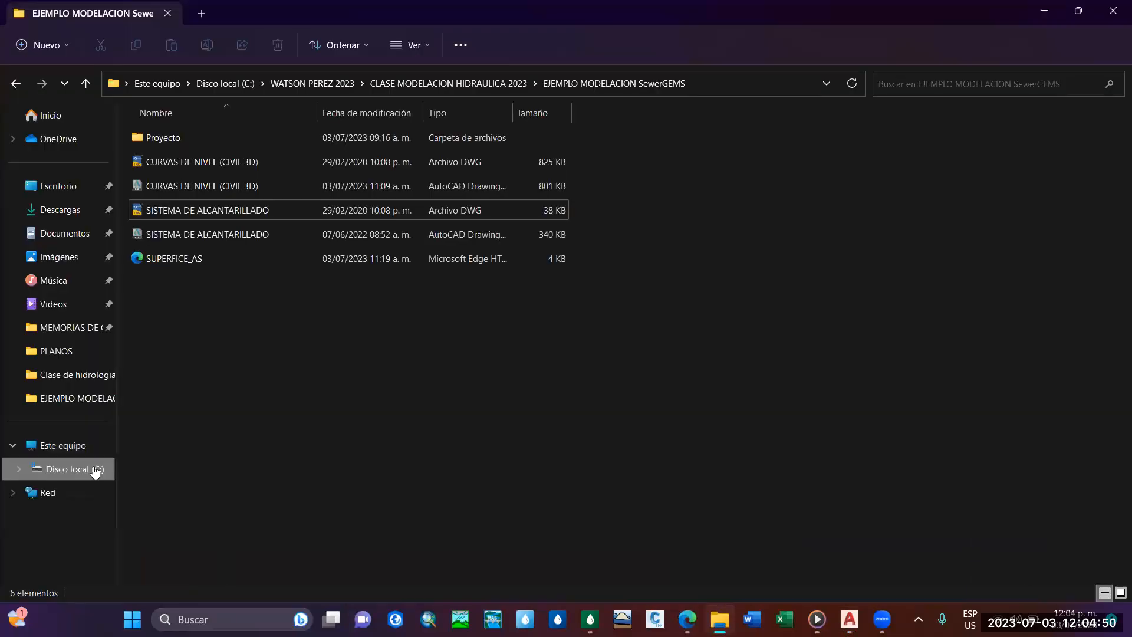
click(95, 469)
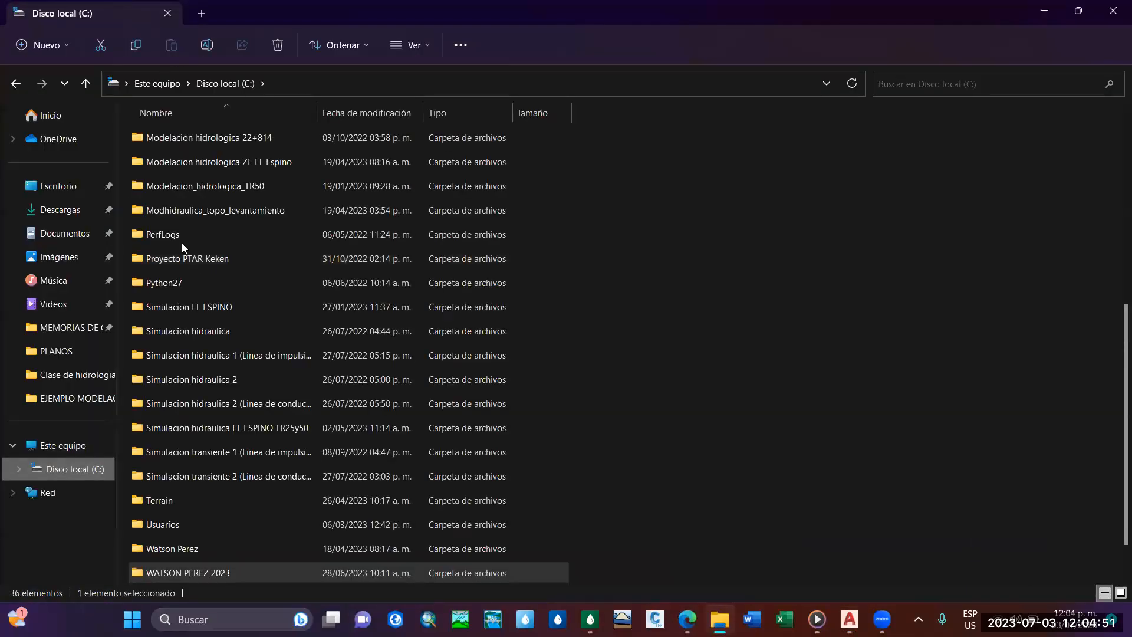
scroll(143, 263, up, 3)
scroll(142, 263, up, 2)
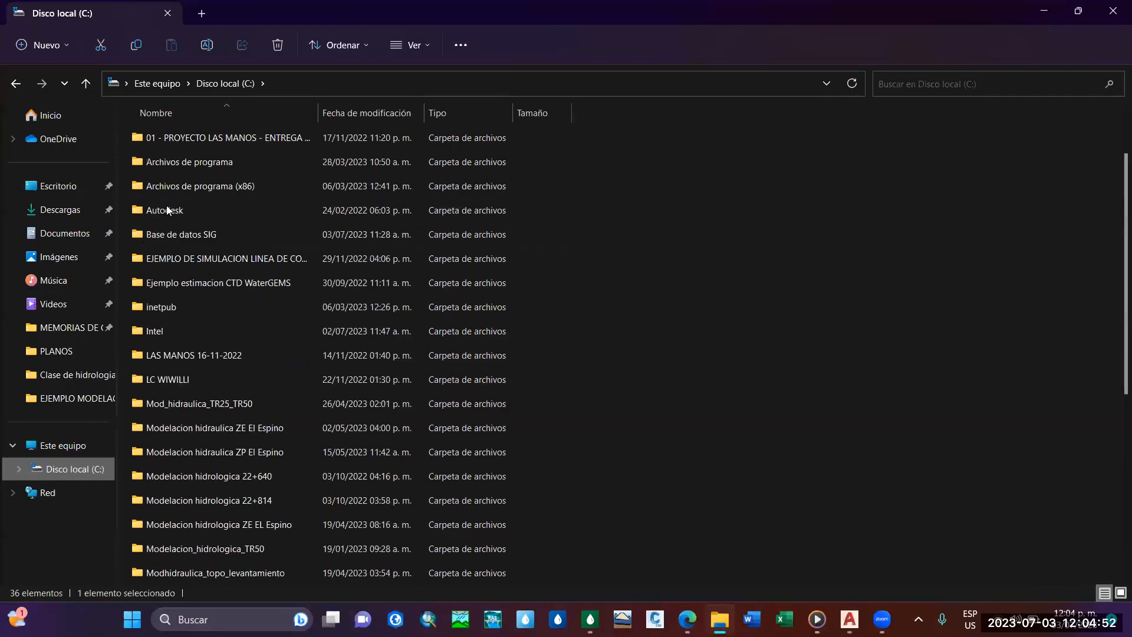
double_click(204, 224)
Create a new folder named AREA DE INFLUENCIA AS inside Base de datos SIG and close File Explorer.
right_click(665, 249)
key(Escape)
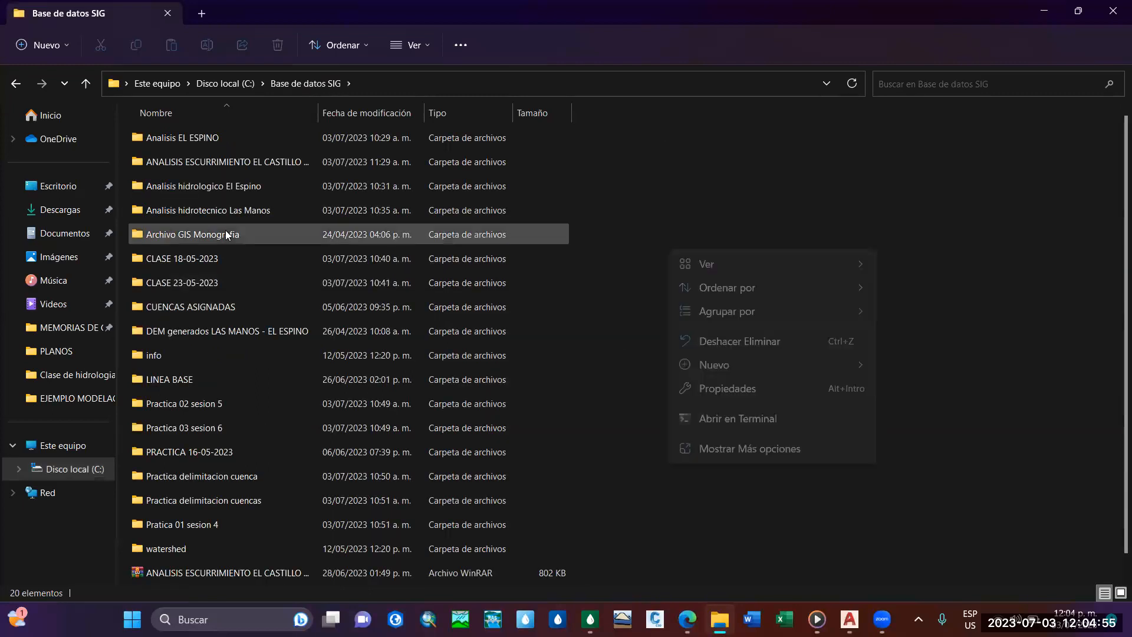
scroll(250, 369, down, 1)
scroll(249, 369, up, 1)
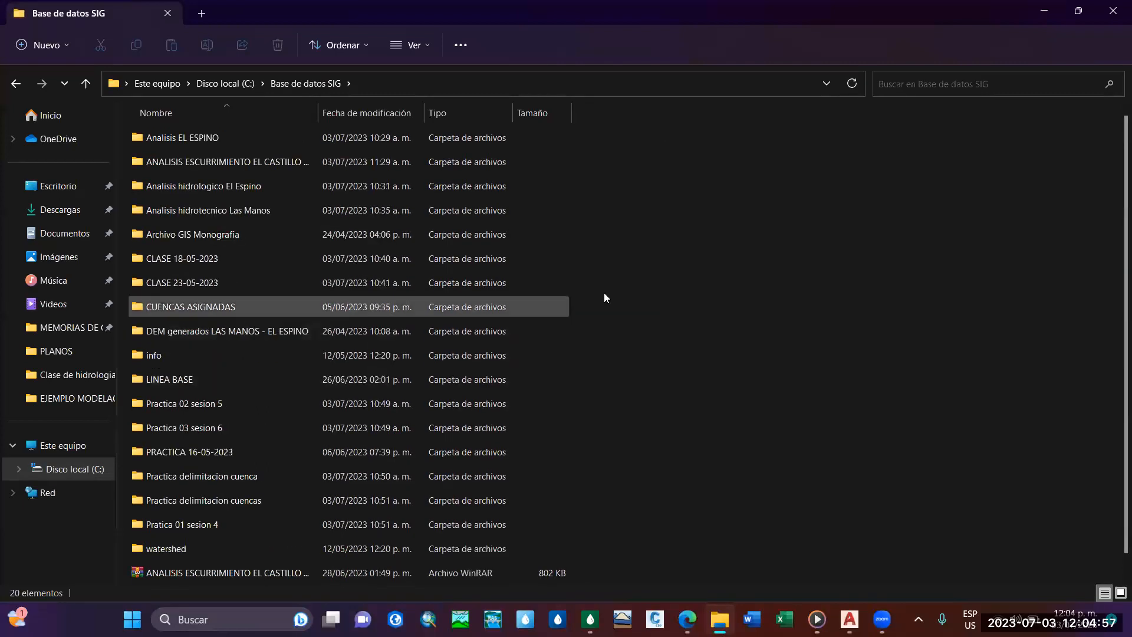
right_click(777, 288)
mouse_move(832, 404)
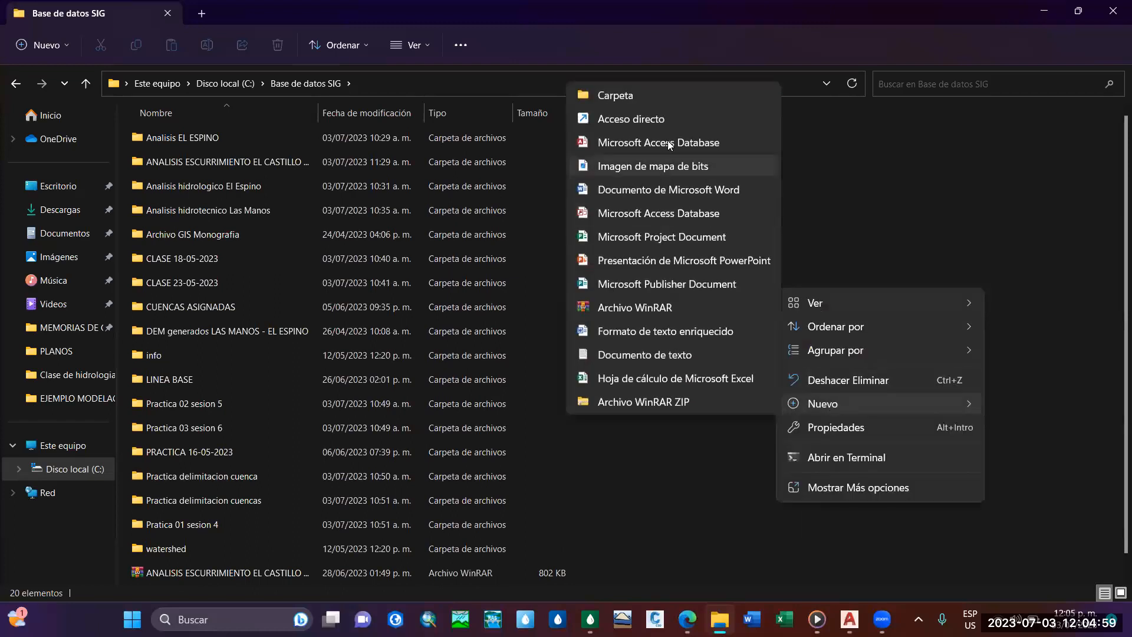
click(614, 99)
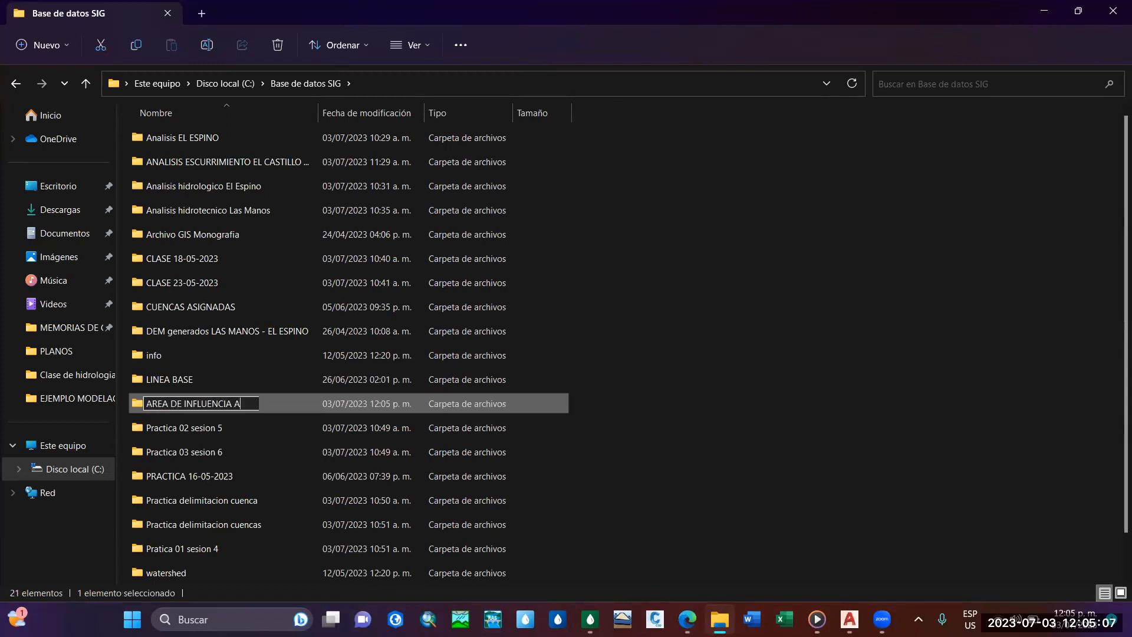
key(Return)
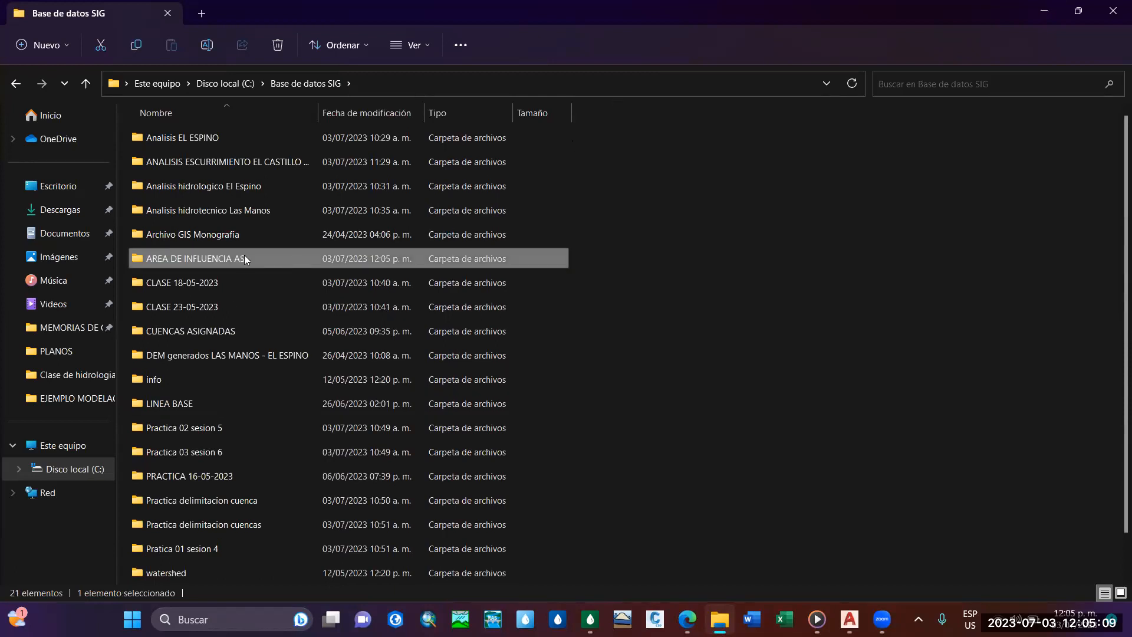
click(1113, 9)
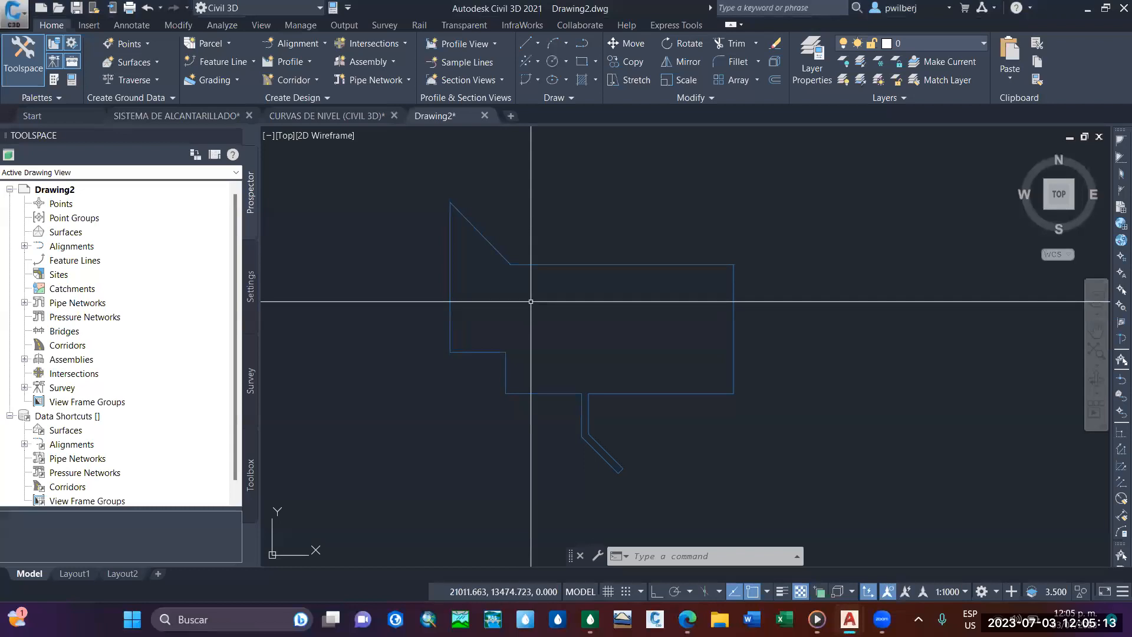
Begin a Save As of the boundary drawing and choose C:\Base de datos SIG\AREA DE INFLUENCIA AS as the destination folder.
key(Escape)
key(Escape)
middle_drag(530, 296, 537, 331)
click(15, 26)
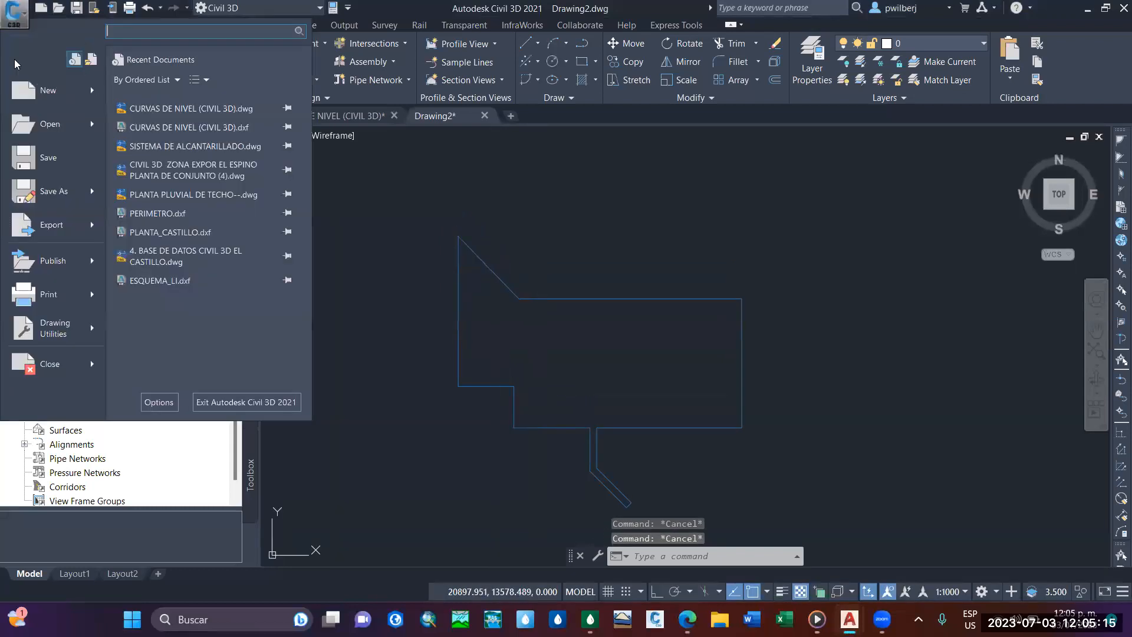
click(61, 184)
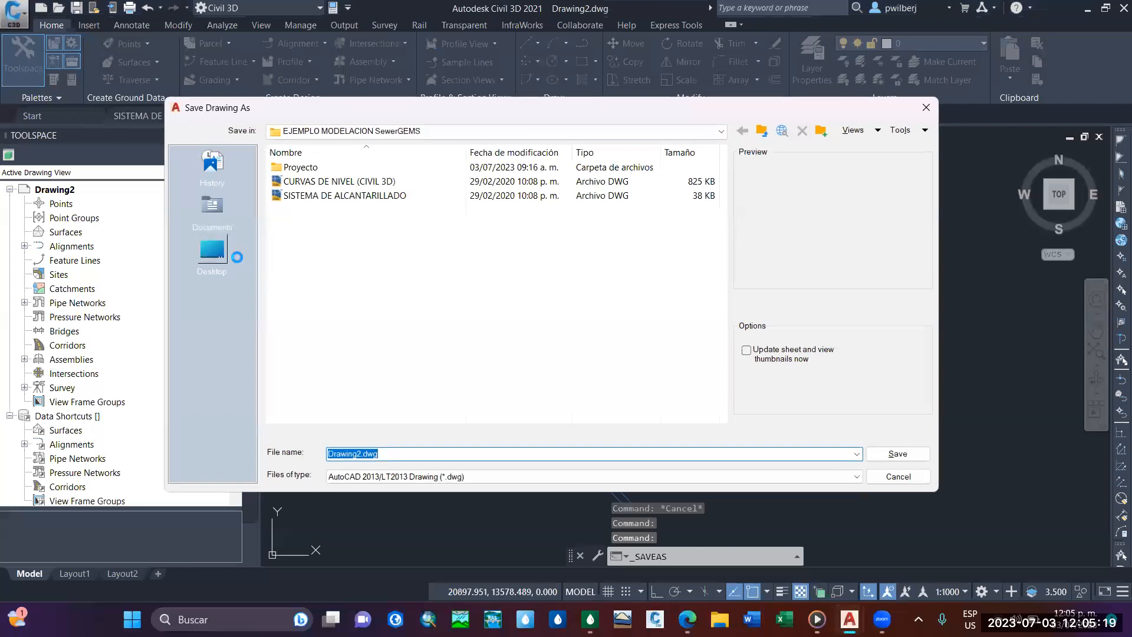
click(236, 257)
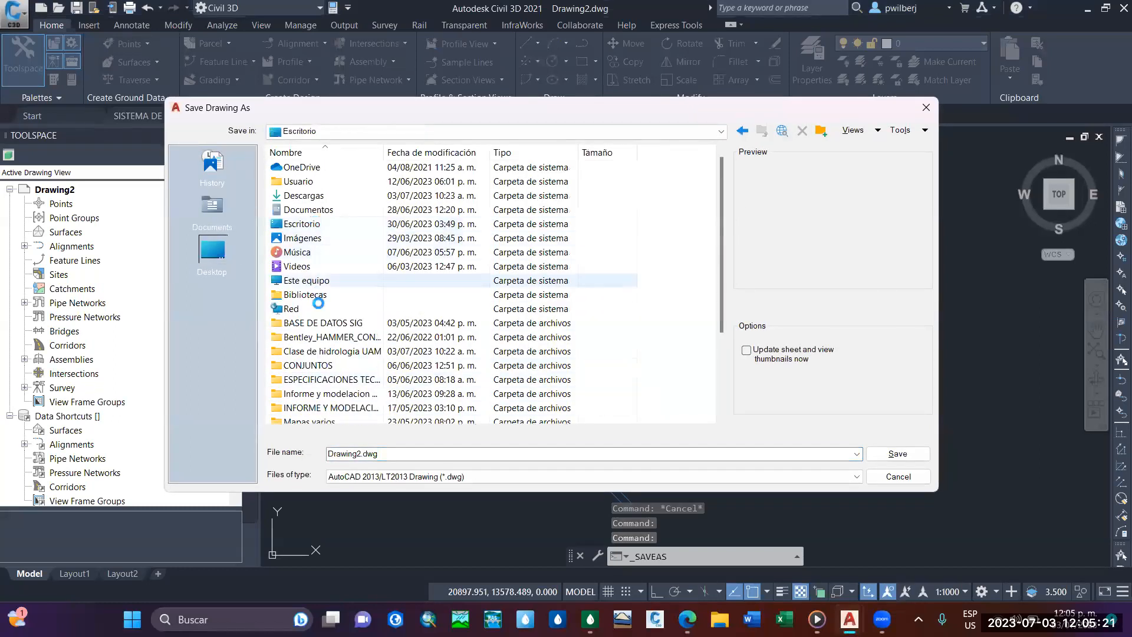
double_click(314, 282)
double_click(322, 183)
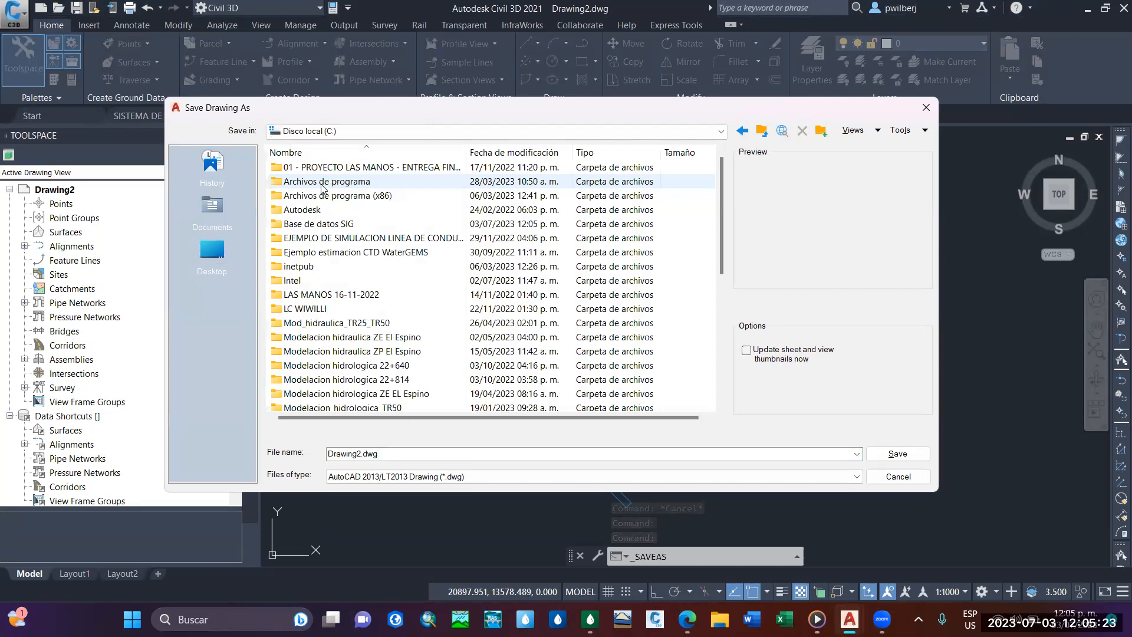
double_click(310, 222)
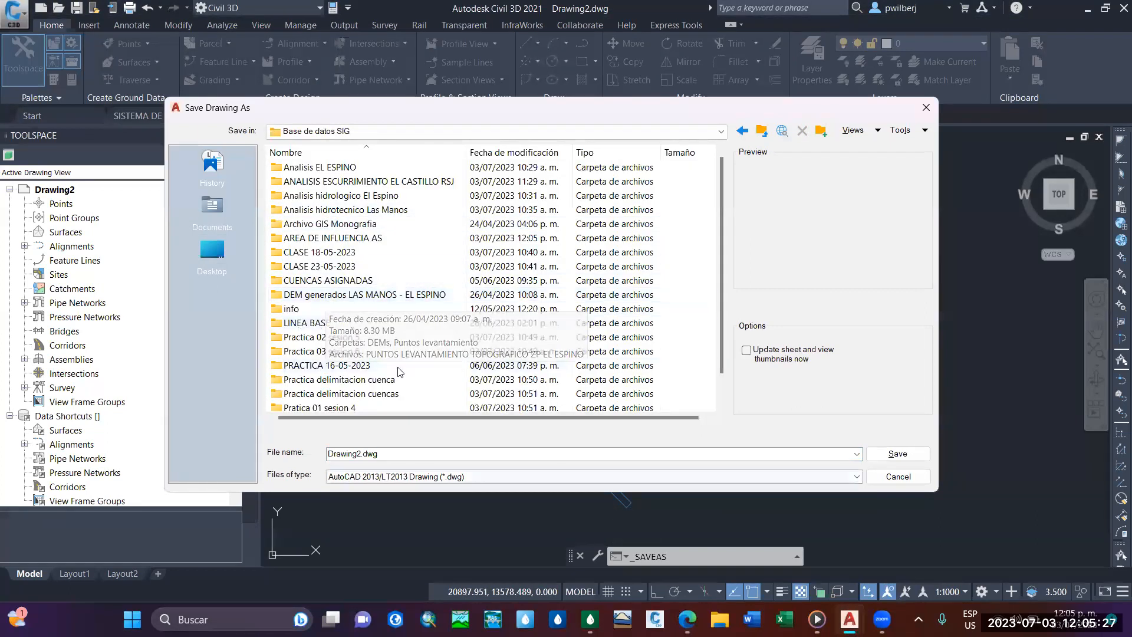
click(341, 240)
double_click(340, 240)
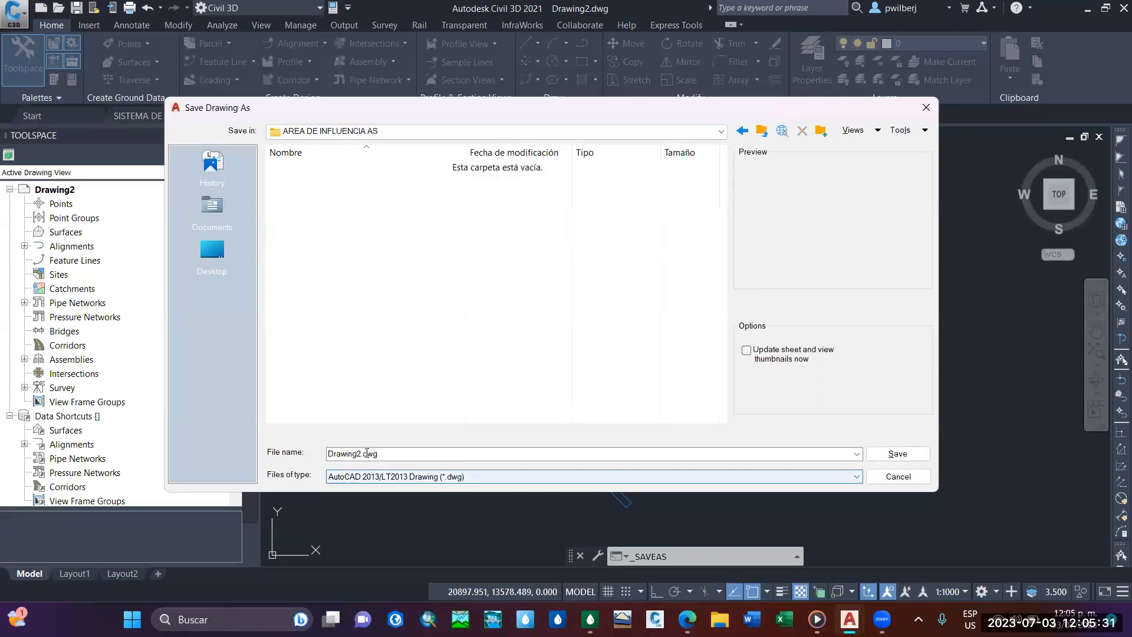
Save the boundary drawing as AREA_INFLUENCIA in AutoCAD 2013/LT2013 DXF format, dismissing the version conflict notice.
click(385, 477)
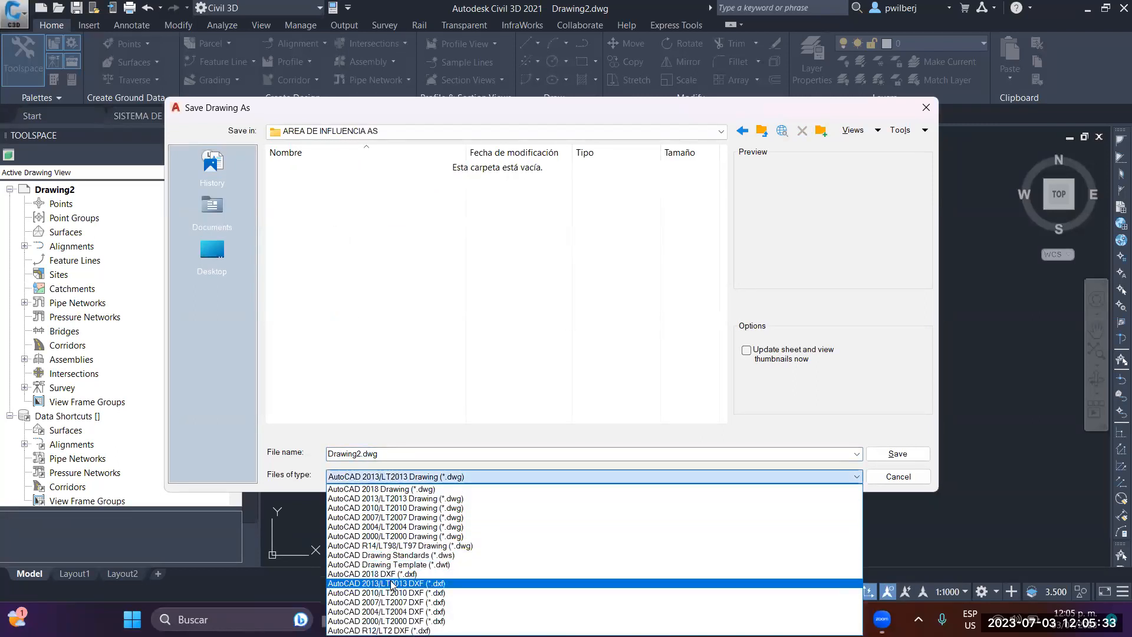
click(392, 581)
click(364, 459)
key(ctrl+a)
key(BackSpace)
text(AREA_INFLUENCIA.)
key(BackSpace)
click(897, 454)
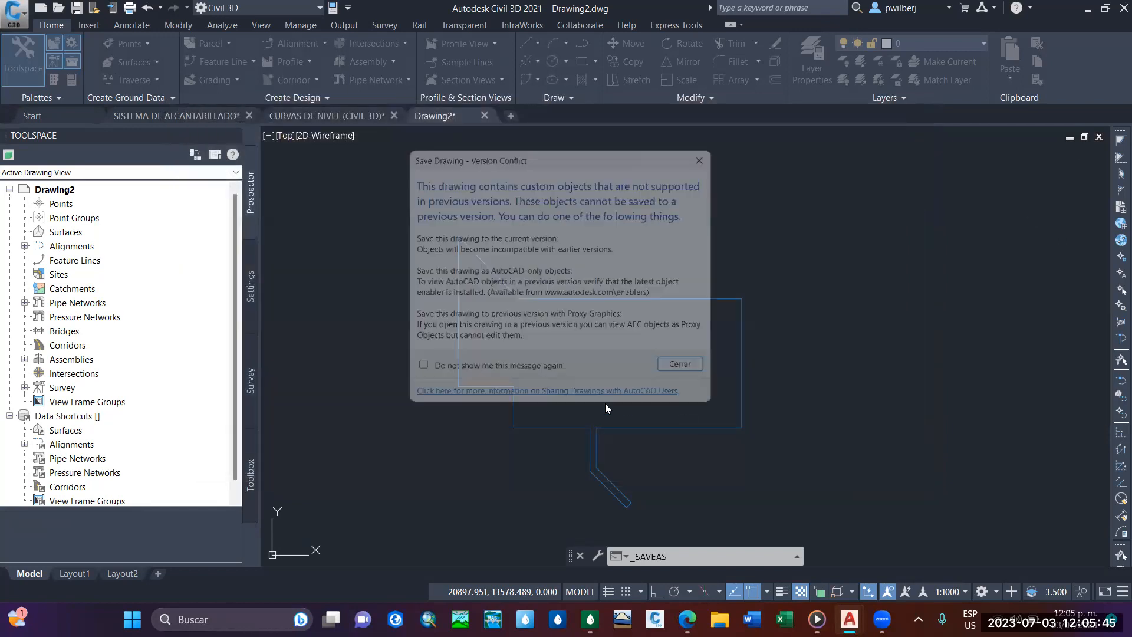
click(680, 363)
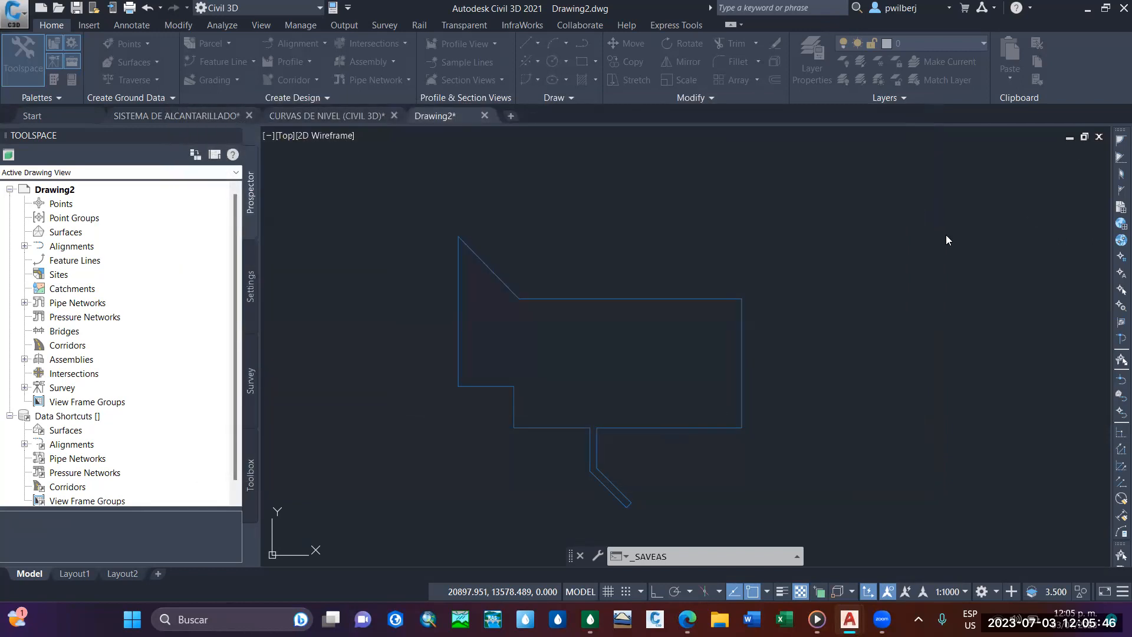
Switch to SewerGEMS and check which node layers the Thiessen Polygon Creator offers, without creating polygons.
click(1085, 10)
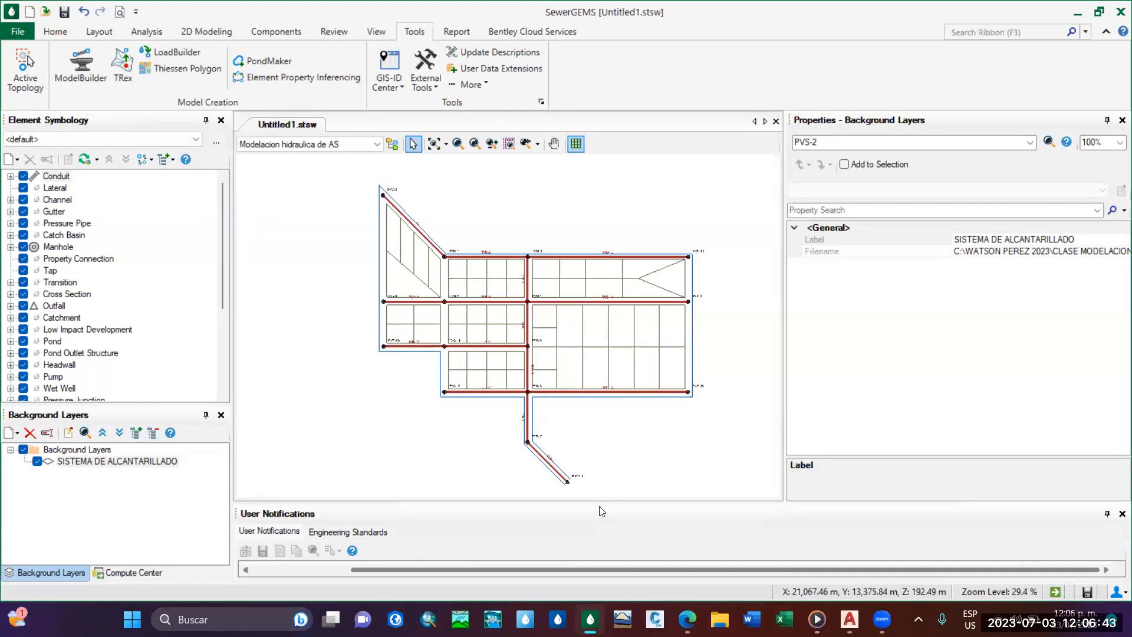
click(181, 68)
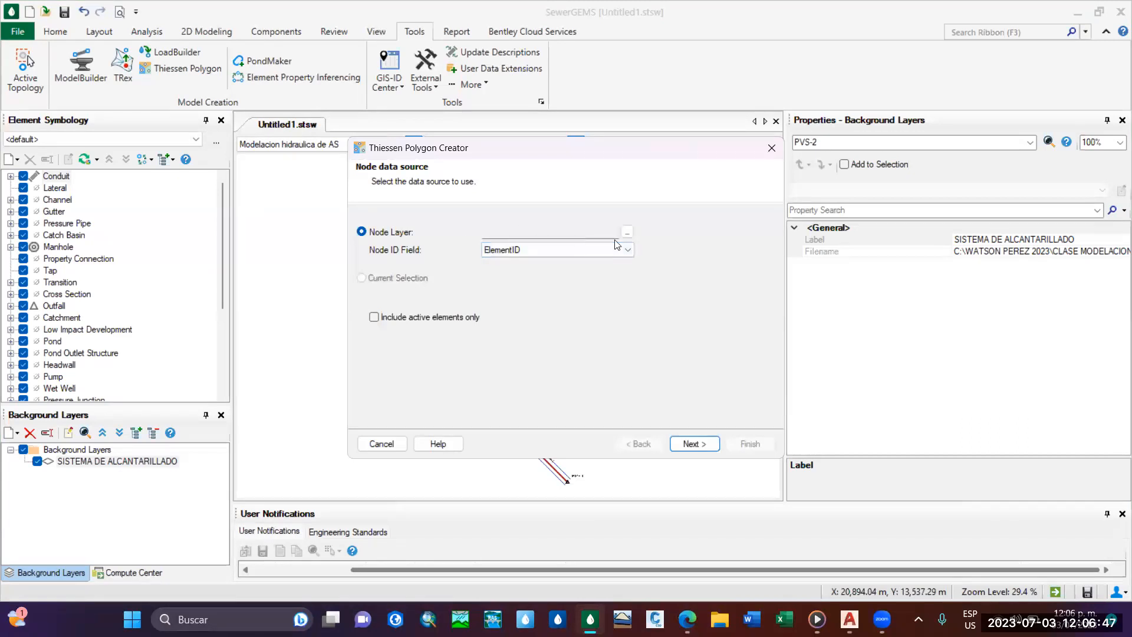
click(629, 233)
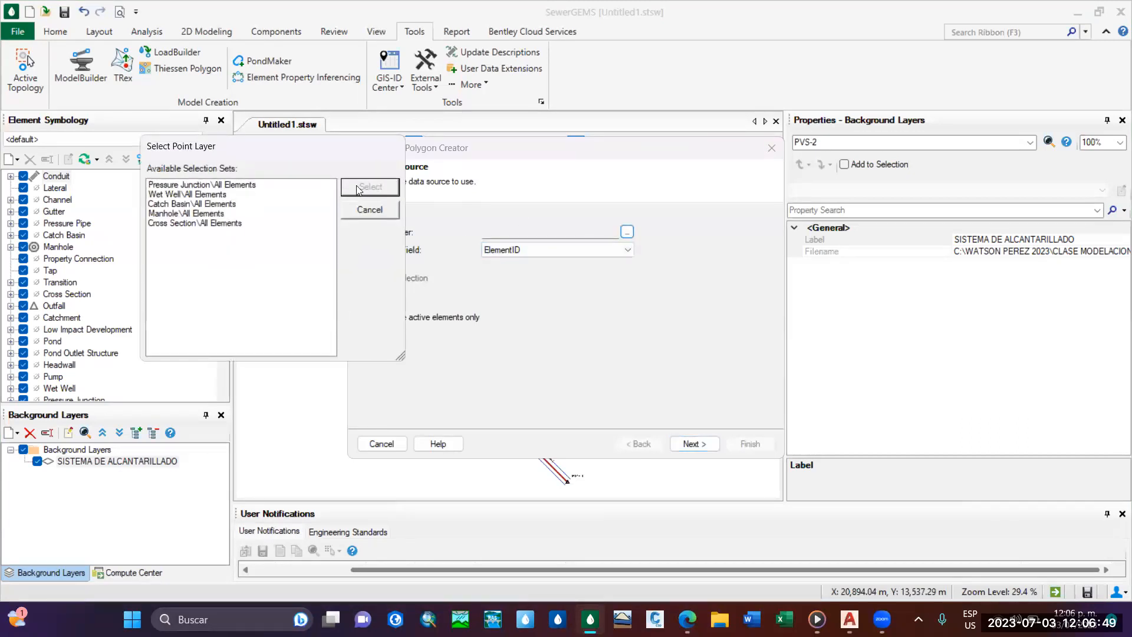
click(370, 209)
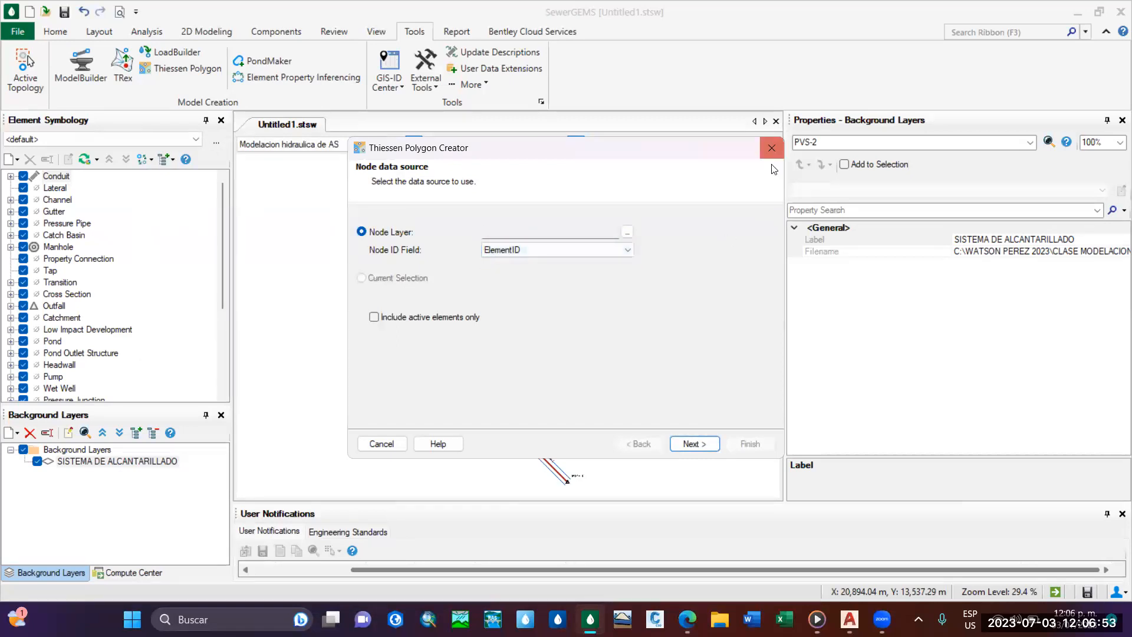
click(771, 148)
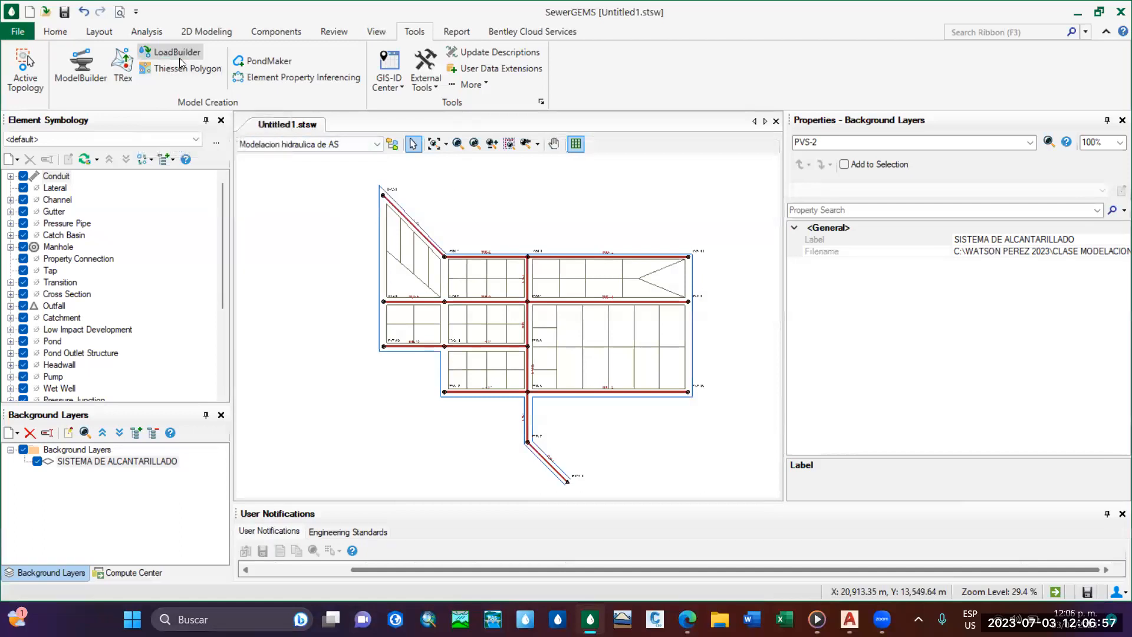
Delete the Qd_AS load definition from LoadBuilder and close it.
click(179, 58)
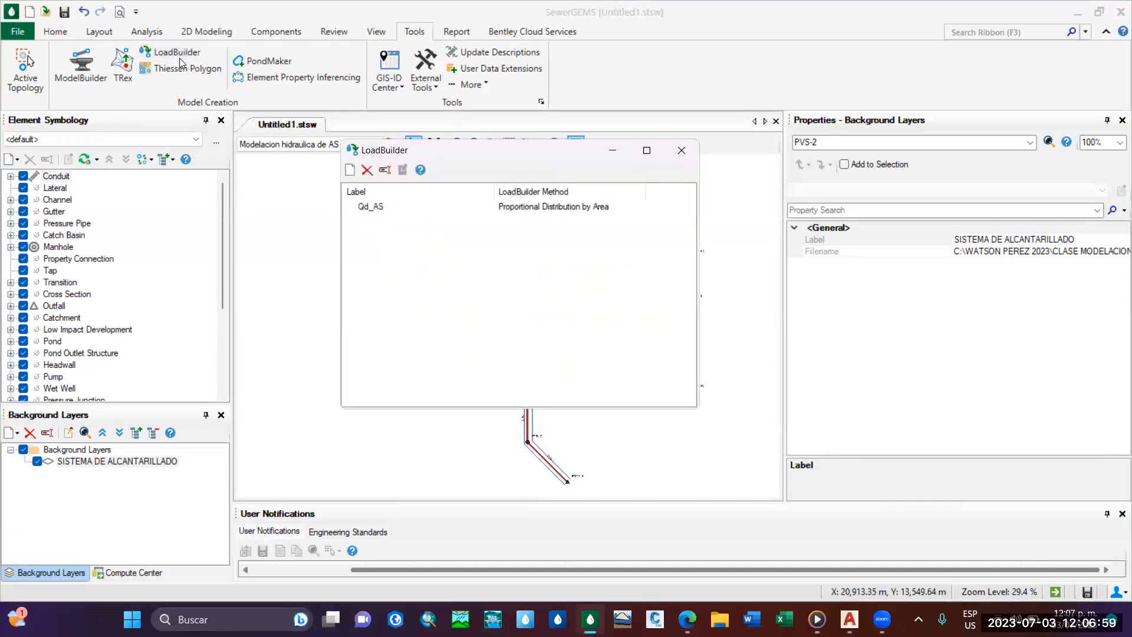
click(368, 171)
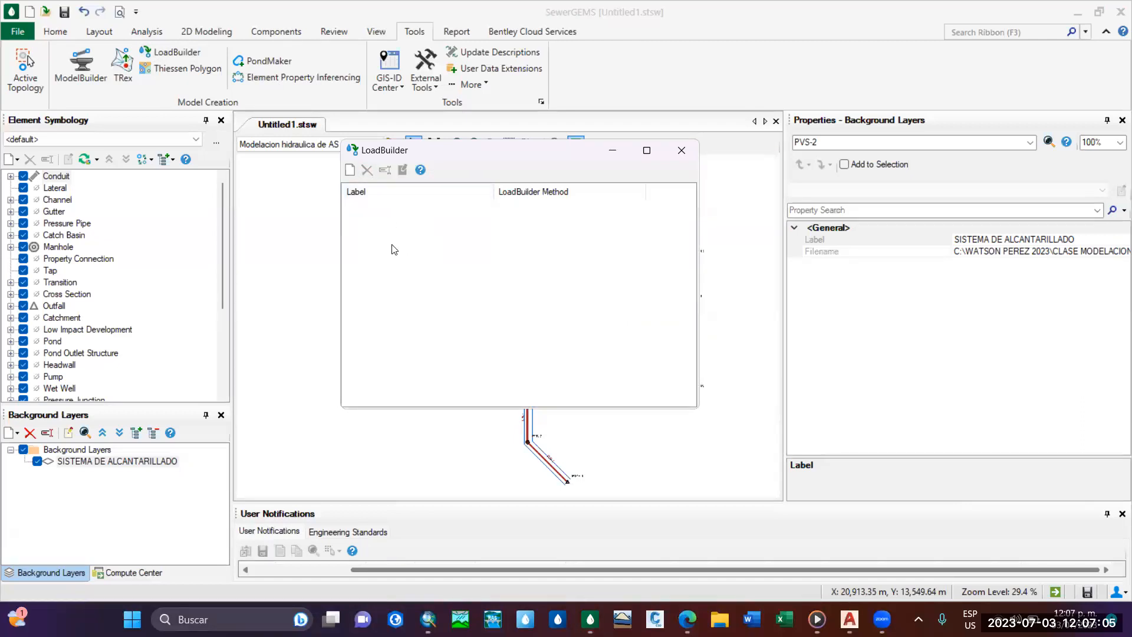
click(681, 151)
click(675, 368)
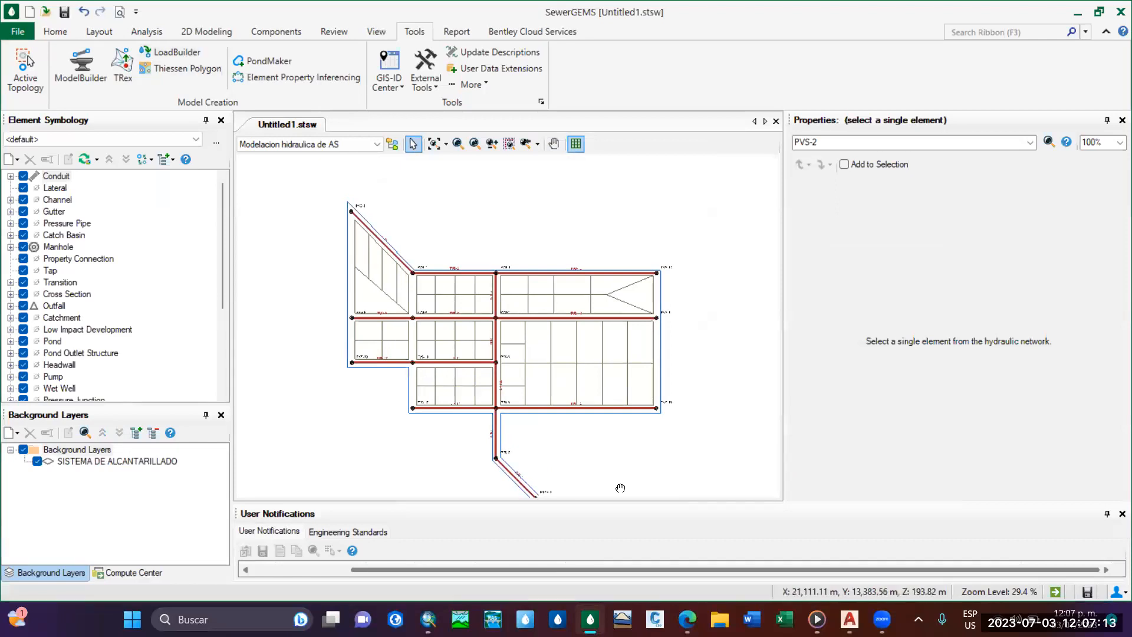
Switch to ArcMap with a blank map and refresh the C:\Base de datos SIG folder connection in the Catalog.
click(430, 618)
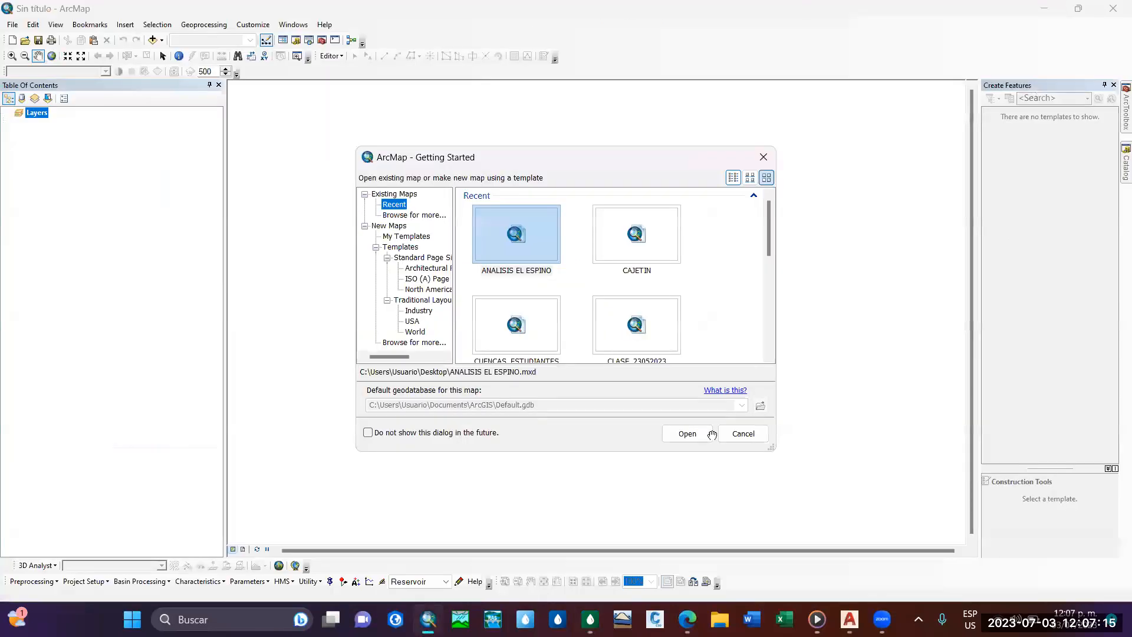
click(743, 434)
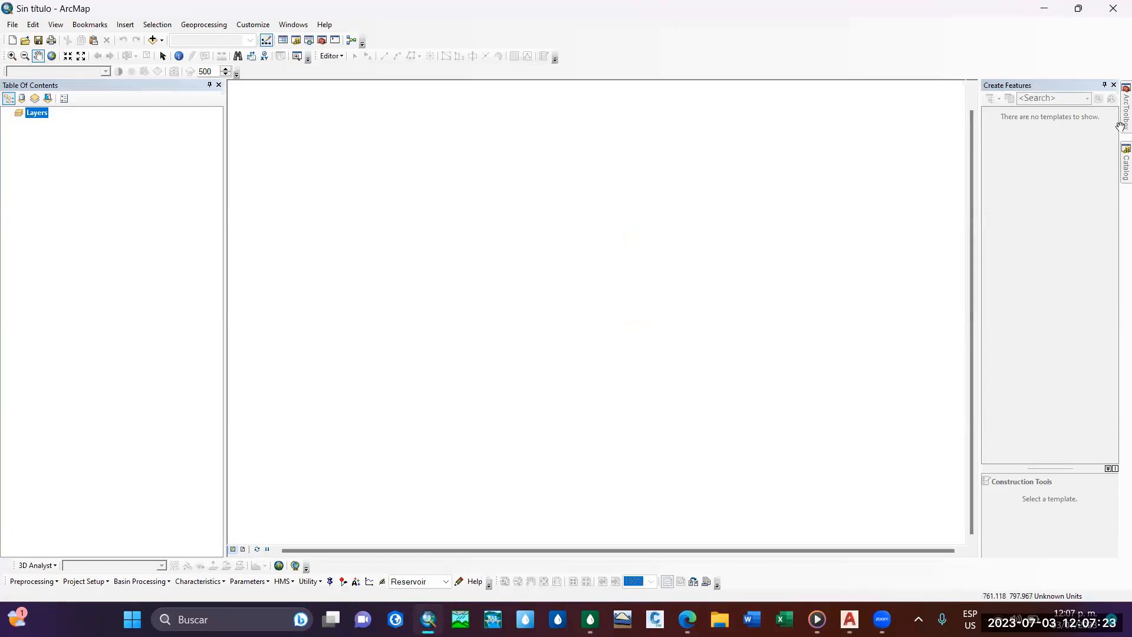
click(1125, 161)
right_click(900, 147)
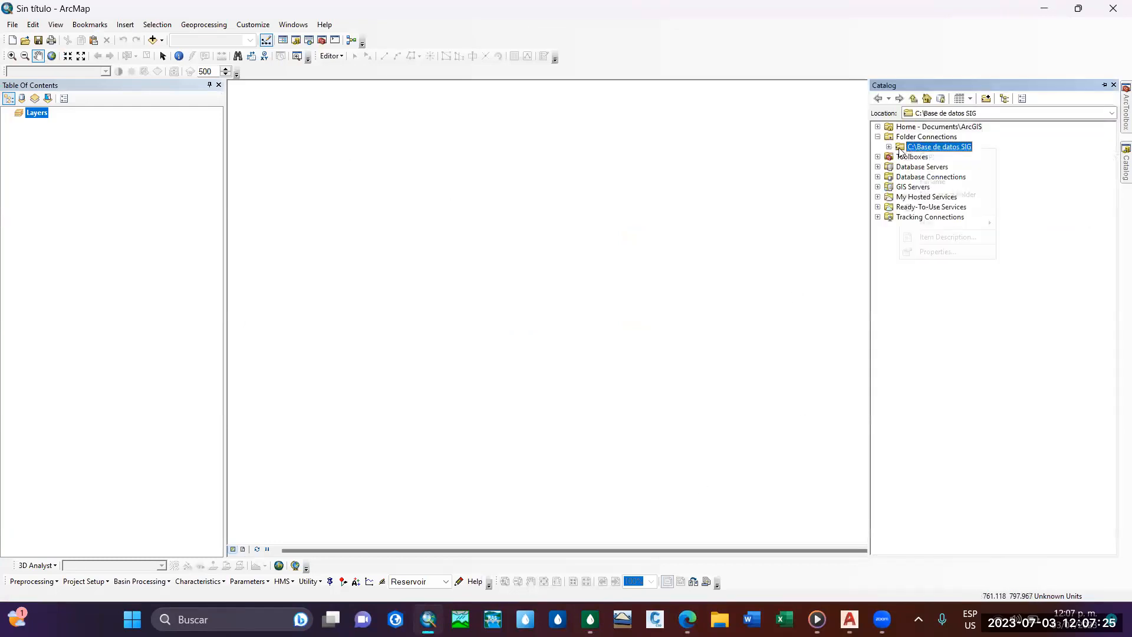
click(931, 205)
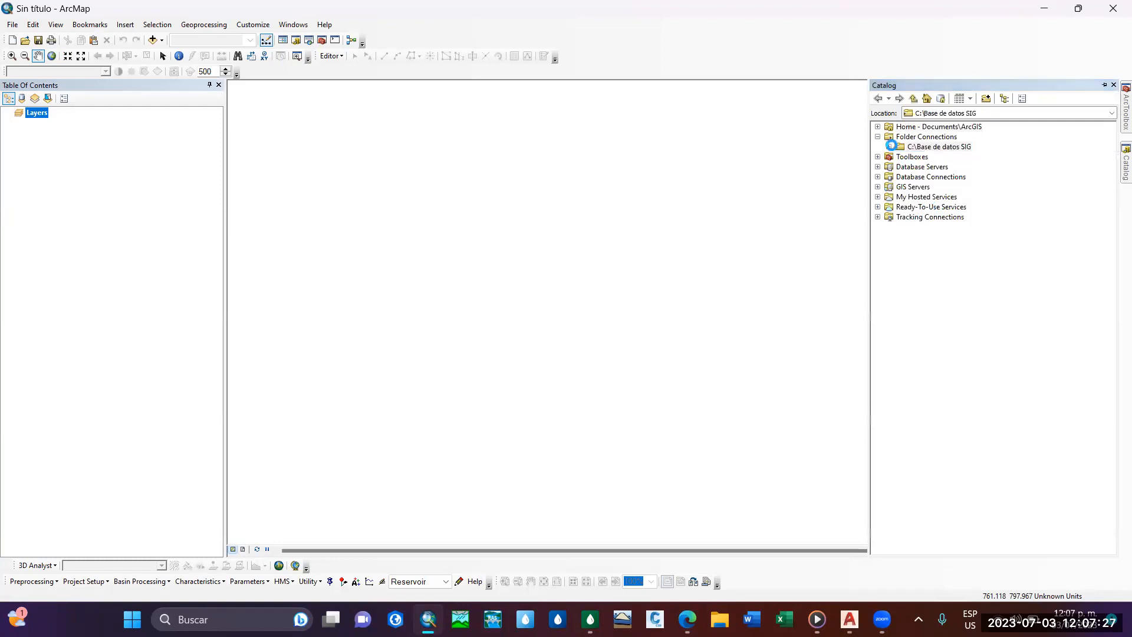
Add the Polyline feature class of AREA_INFLUENCIA.dxf from the AREA DE INFLUENCIA AS folder to the map.
click(889, 146)
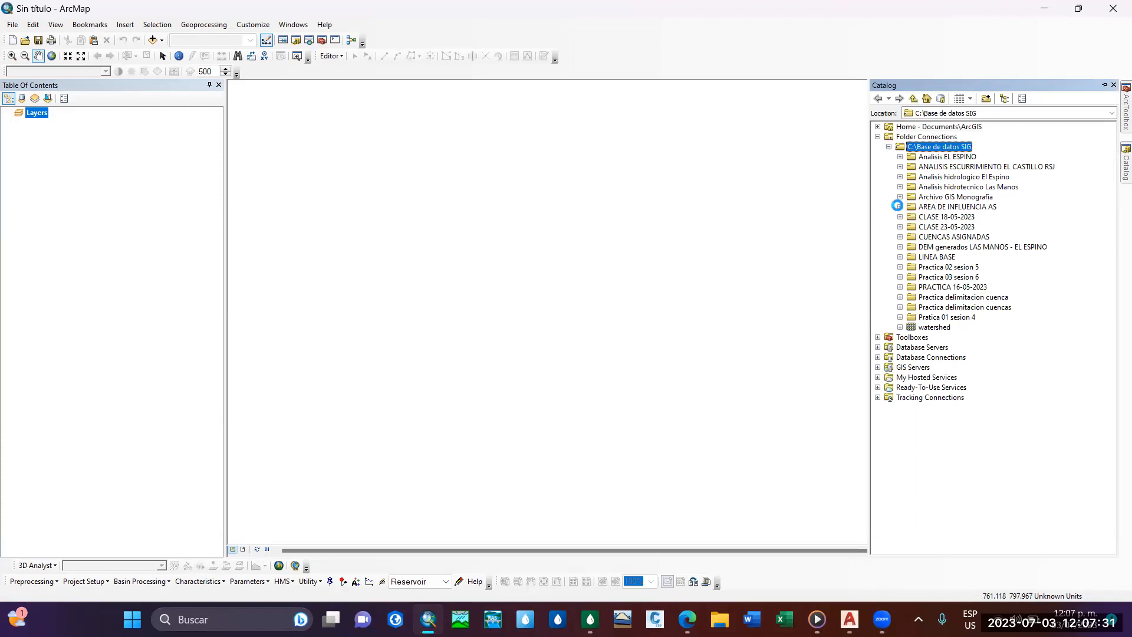
click(899, 206)
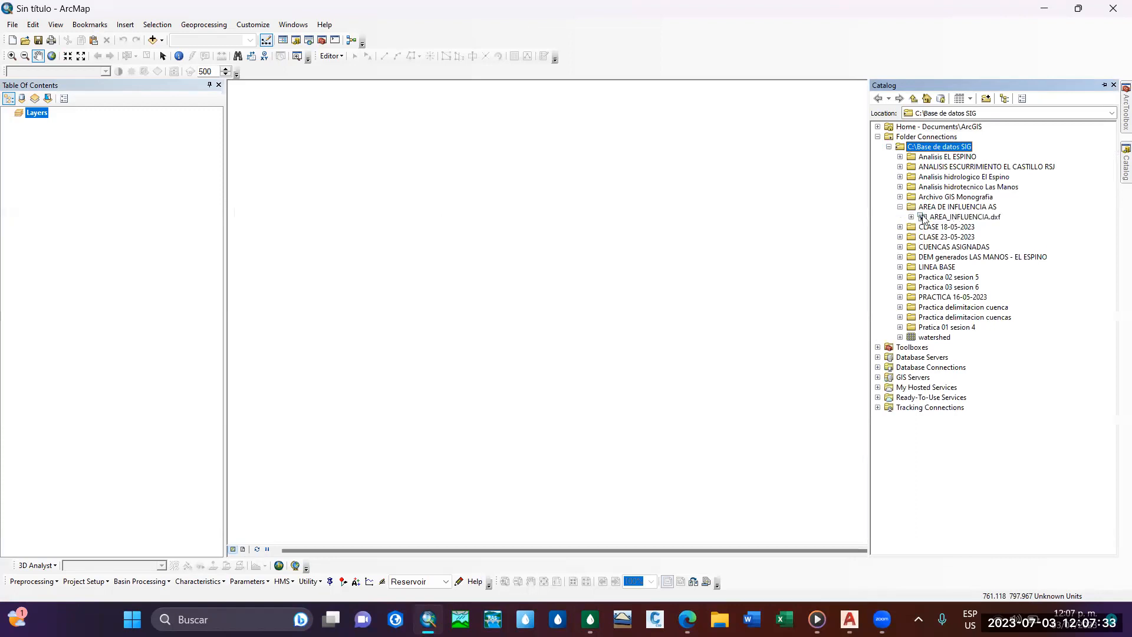
click(911, 217)
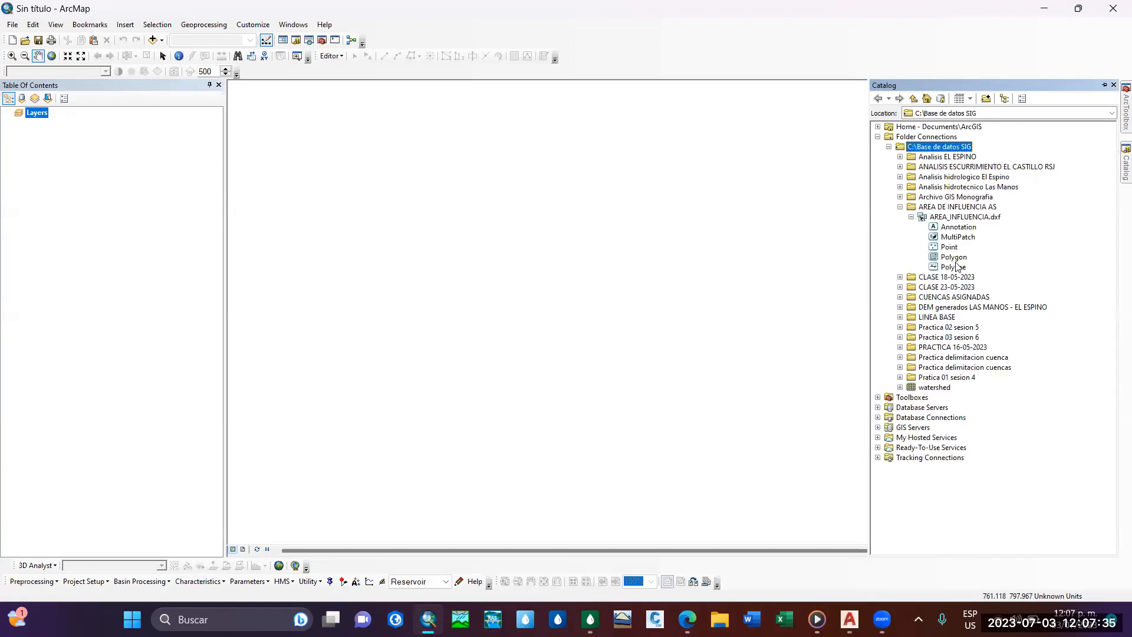
drag(956, 265, 503, 286)
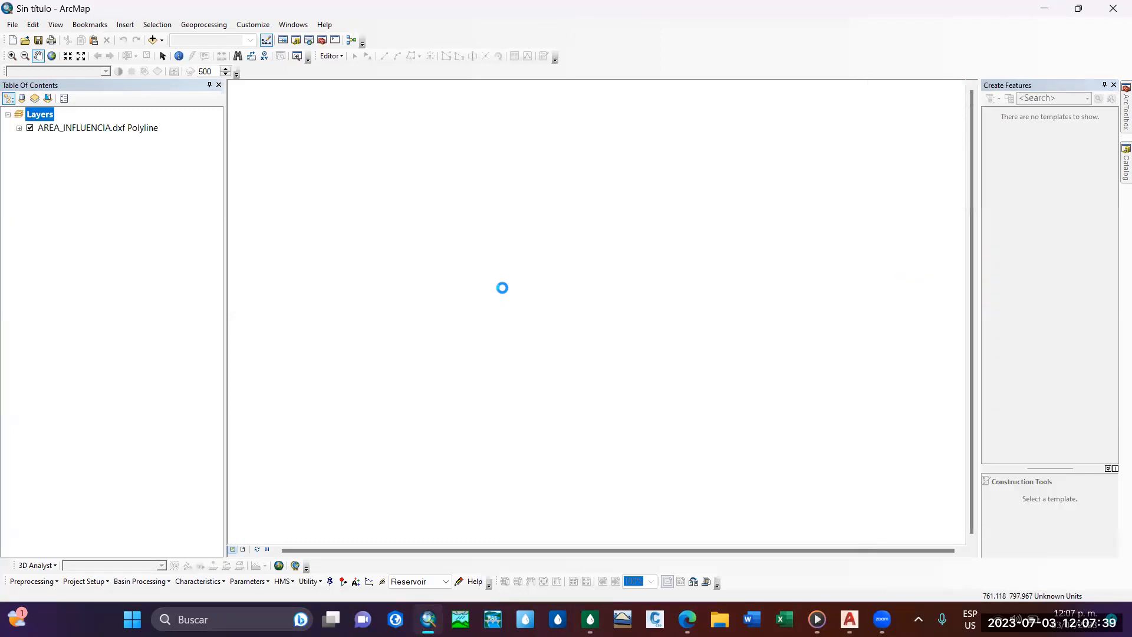
Accept adding the AREA_INFLUENCIA.dxf Polyline layer without a spatial reference and bring its outline into view.
click(687, 371)
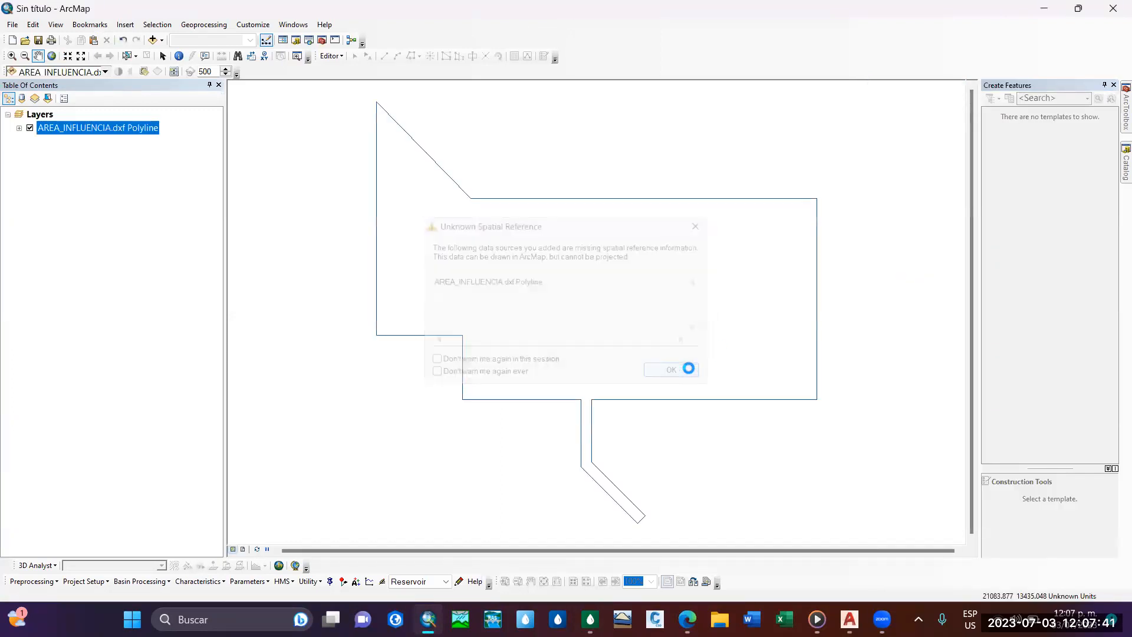
drag(576, 368, 552, 384)
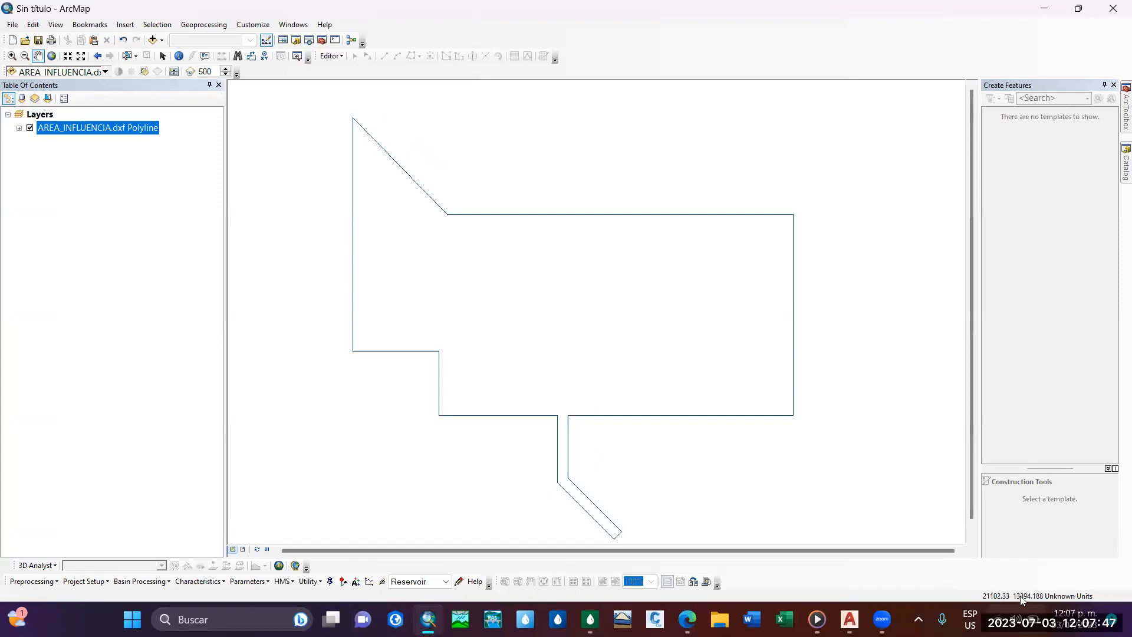
drag(544, 345, 581, 343)
drag(505, 316, 504, 319)
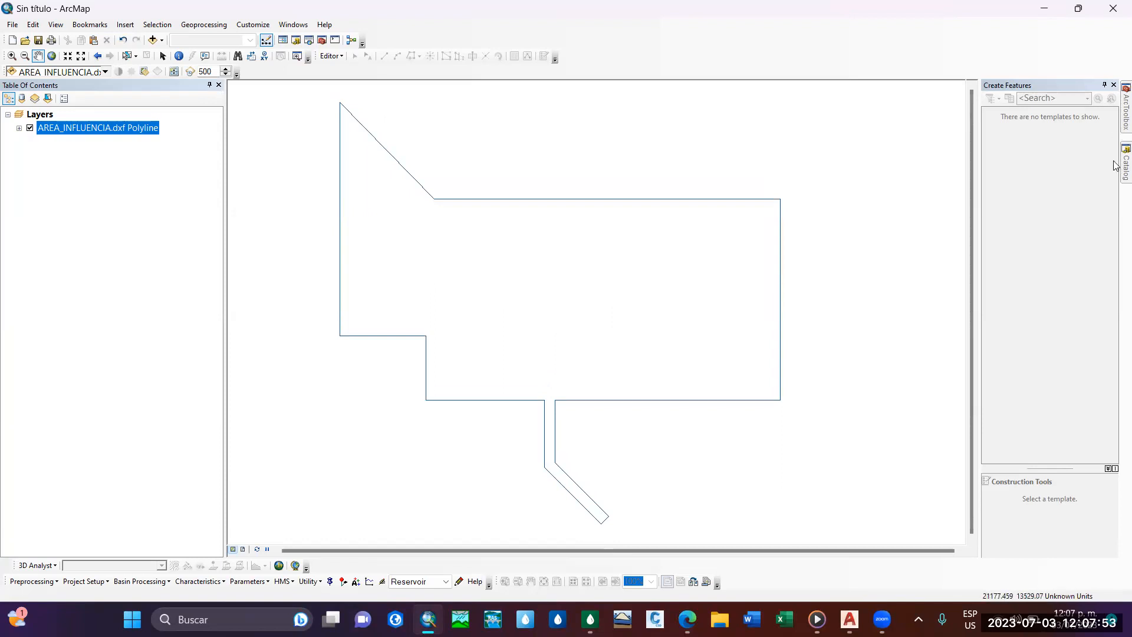
Add the Polygon feature class of AREA_INFLUENCIA.dxf to the map without a spatial reference.
mouse_move(1114, 165)
drag(957, 259, 455, 333)
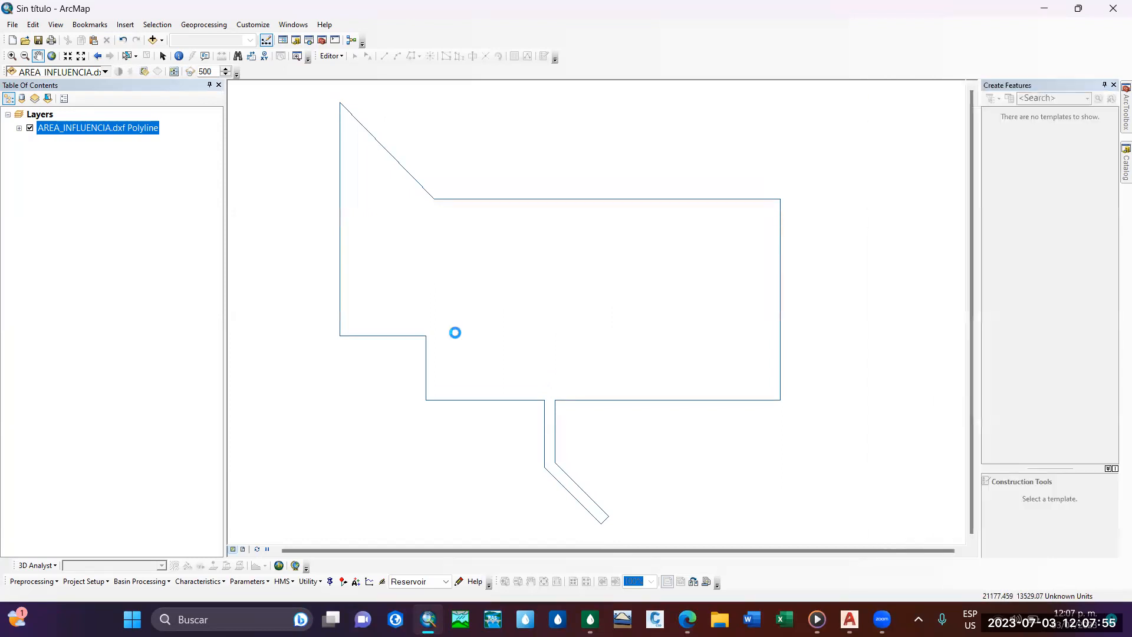
click(673, 372)
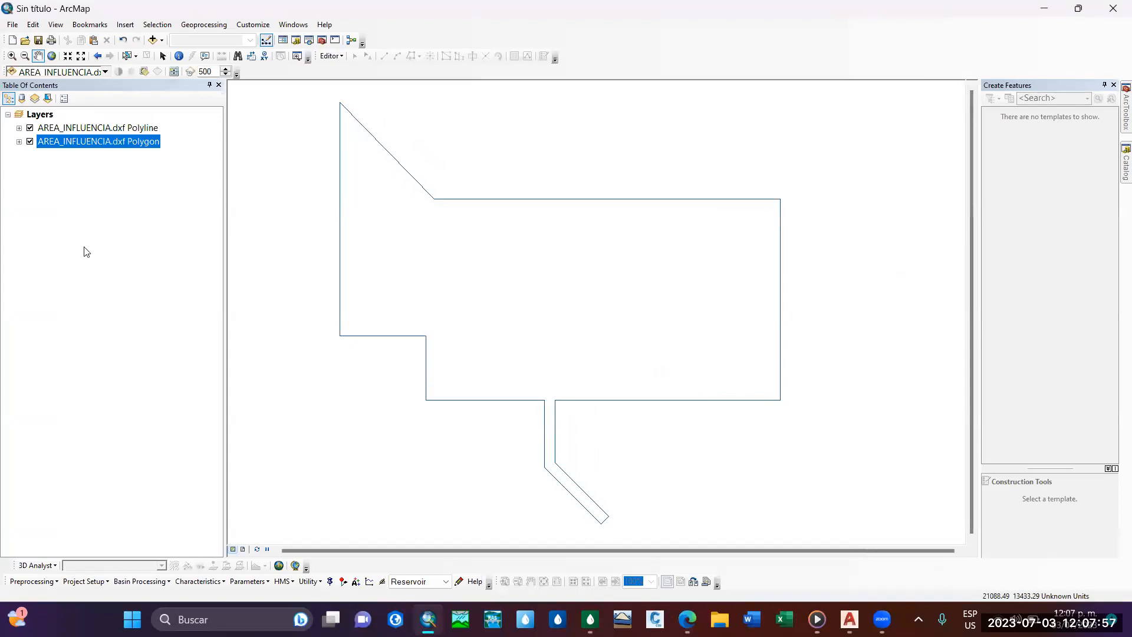
click(19, 142)
click(19, 142)
Remove the AREA_INFLUENCIA.dxf Polygon layer from the map, keeping the Polyline layer visible.
right_click(51, 146)
click(71, 163)
click(30, 128)
click(30, 128)
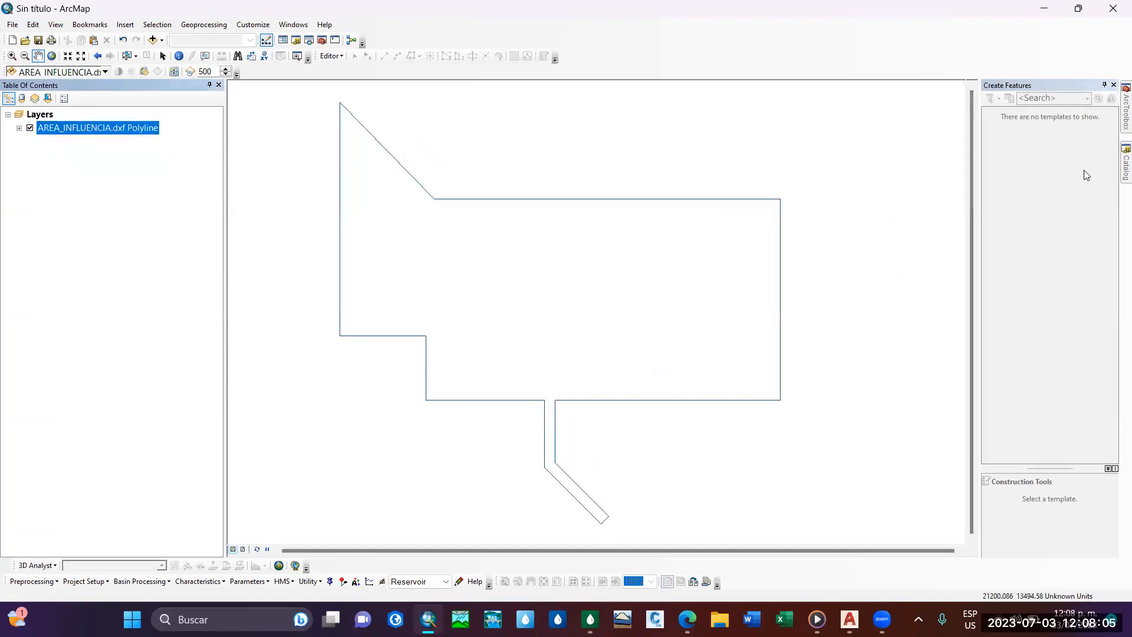
click(1125, 168)
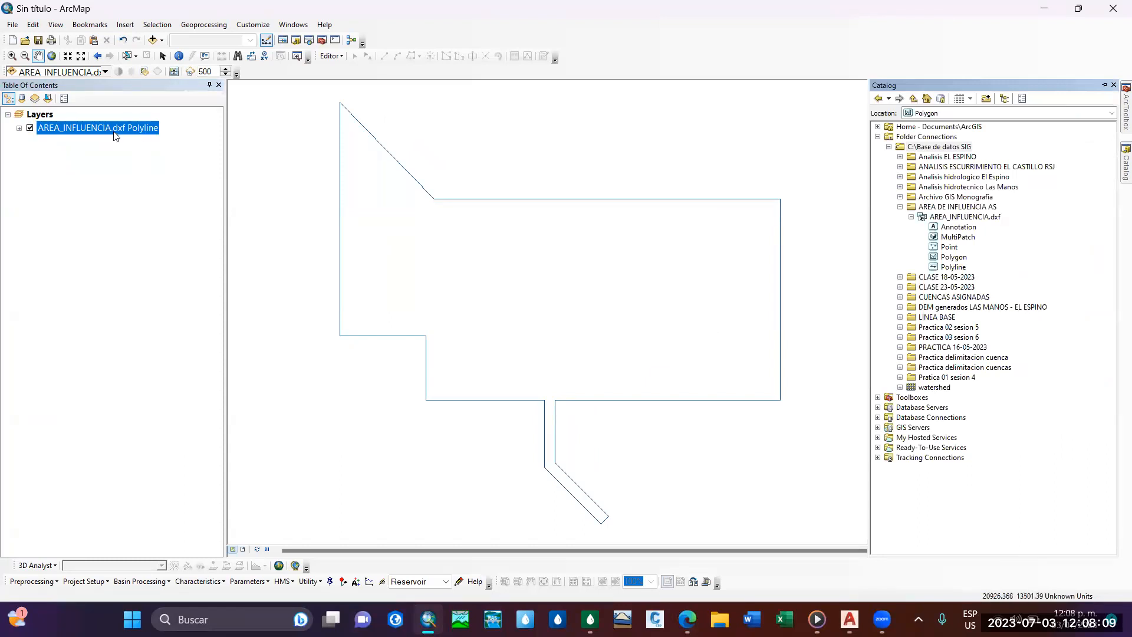
mouse_move(509, 263)
mouse_down()
mouse_move(485, 272)
mouse_move(504, 277)
mouse_move(501, 262)
mouse_up()
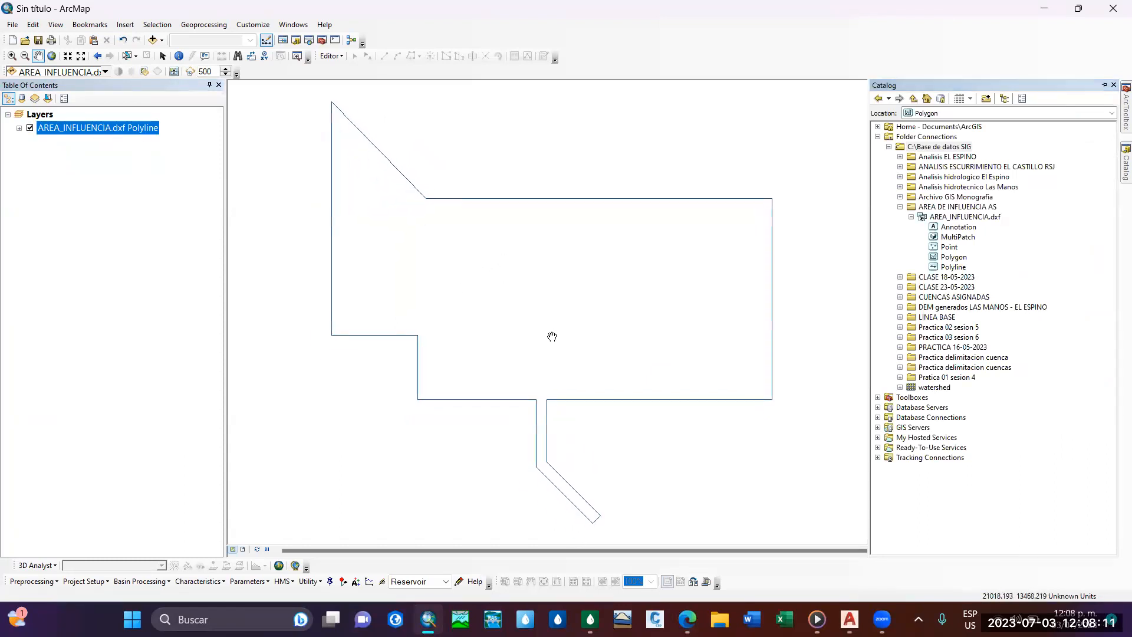
drag(498, 356, 500, 374)
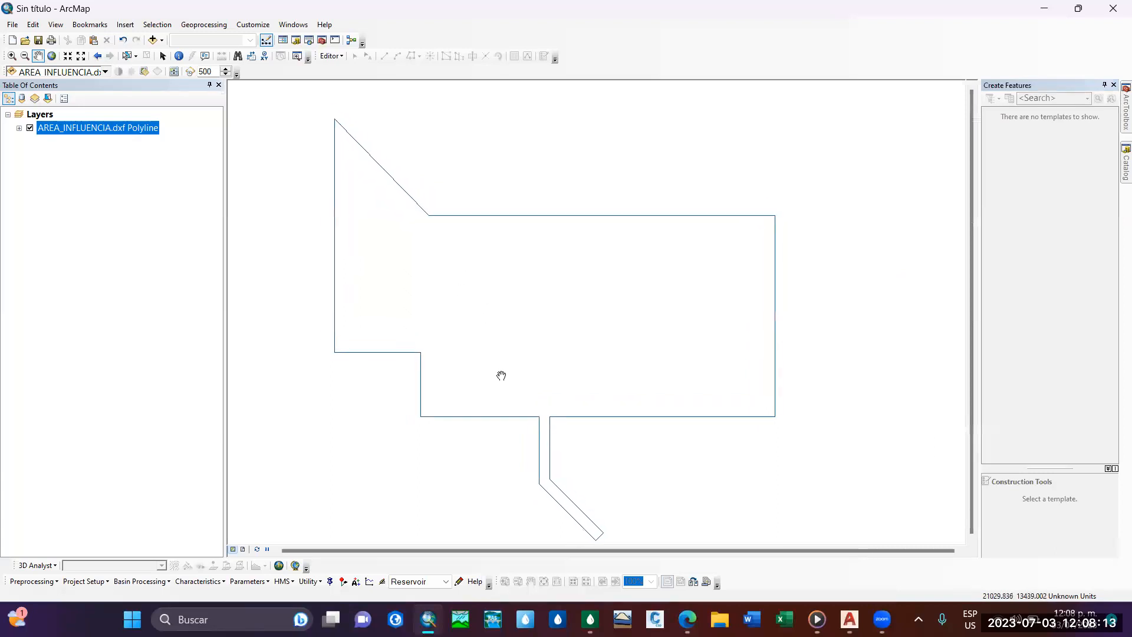
Start a data export of all features in the AREA_INFLUENCIA.dxf Polyline layer, with C:\Base de datos SIG\AREA DE INFLUENCIA AS as the output folder.
right_click(122, 134)
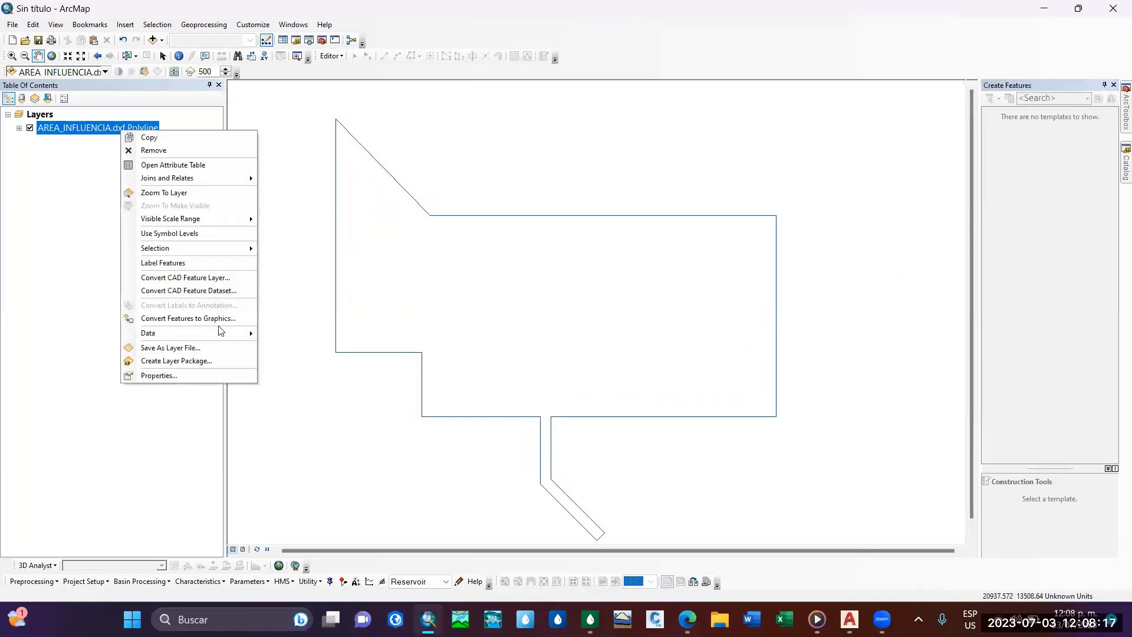
mouse_move(236, 333)
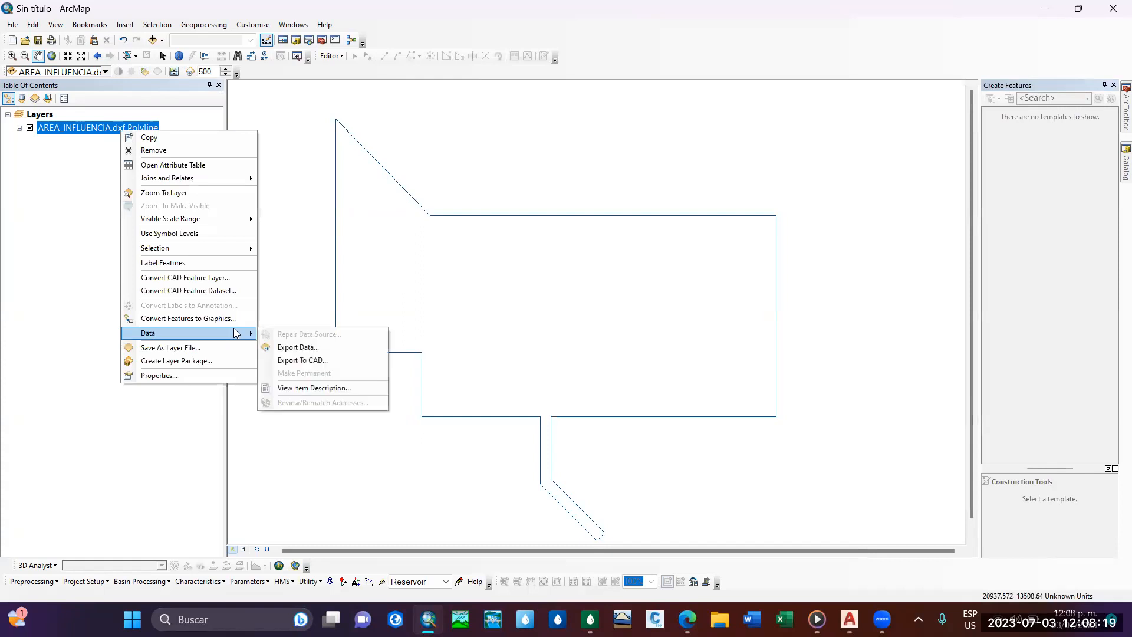
click(298, 348)
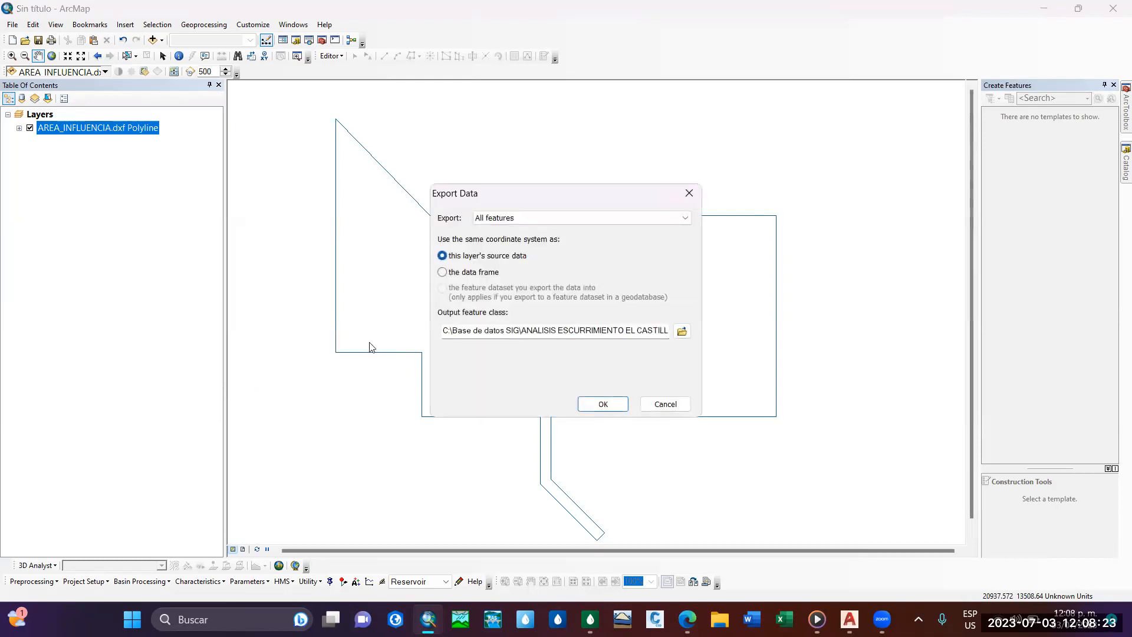
click(679, 329)
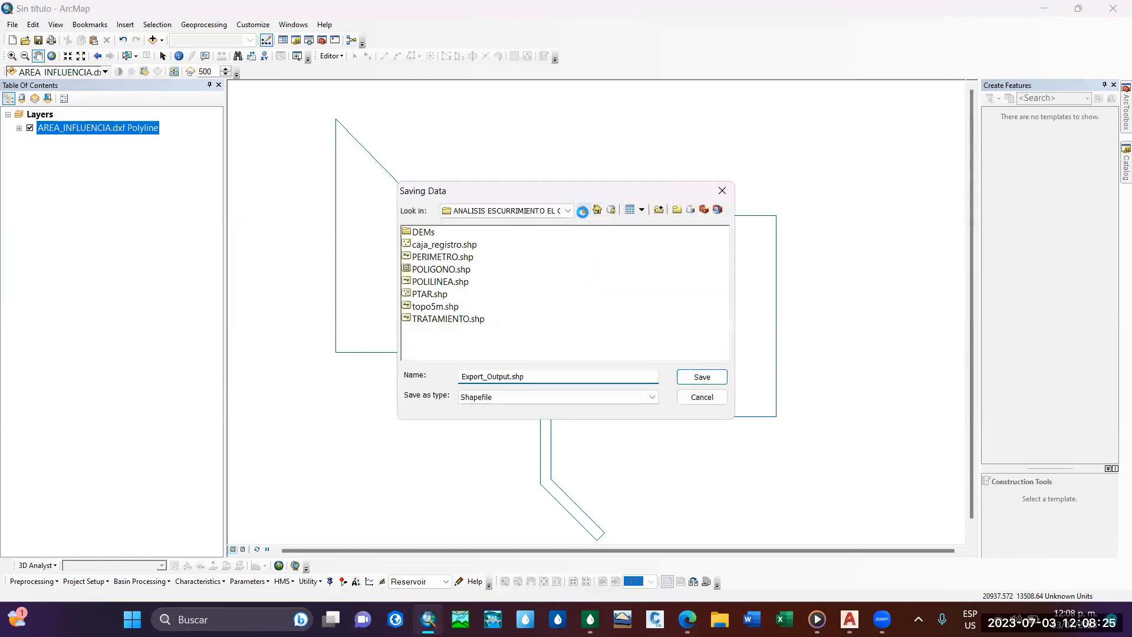
click(583, 210)
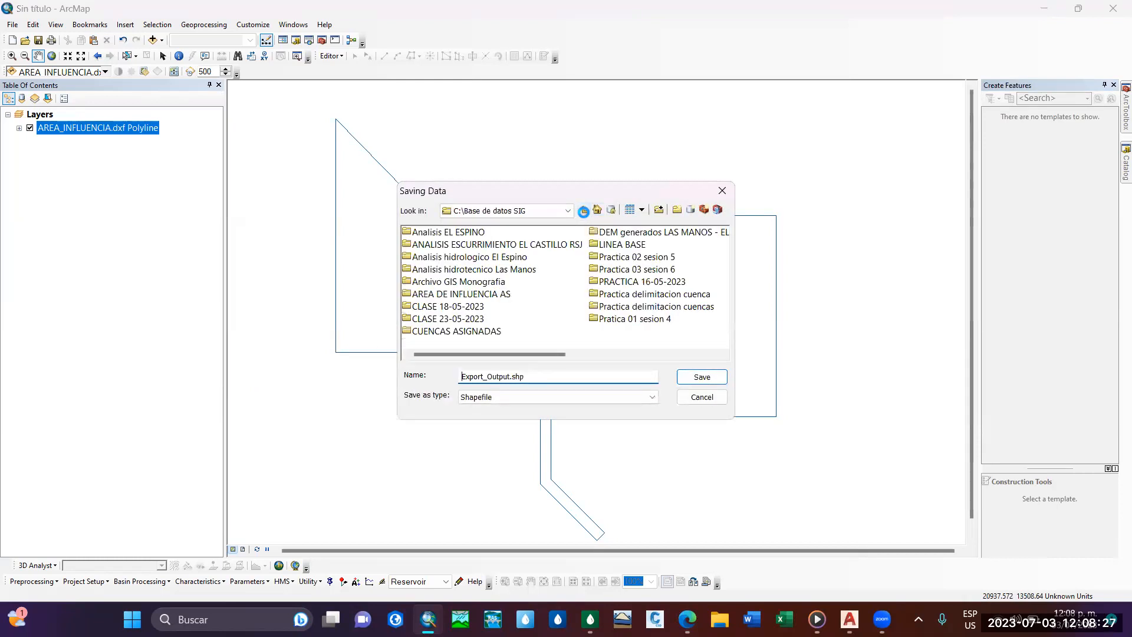
click(584, 209)
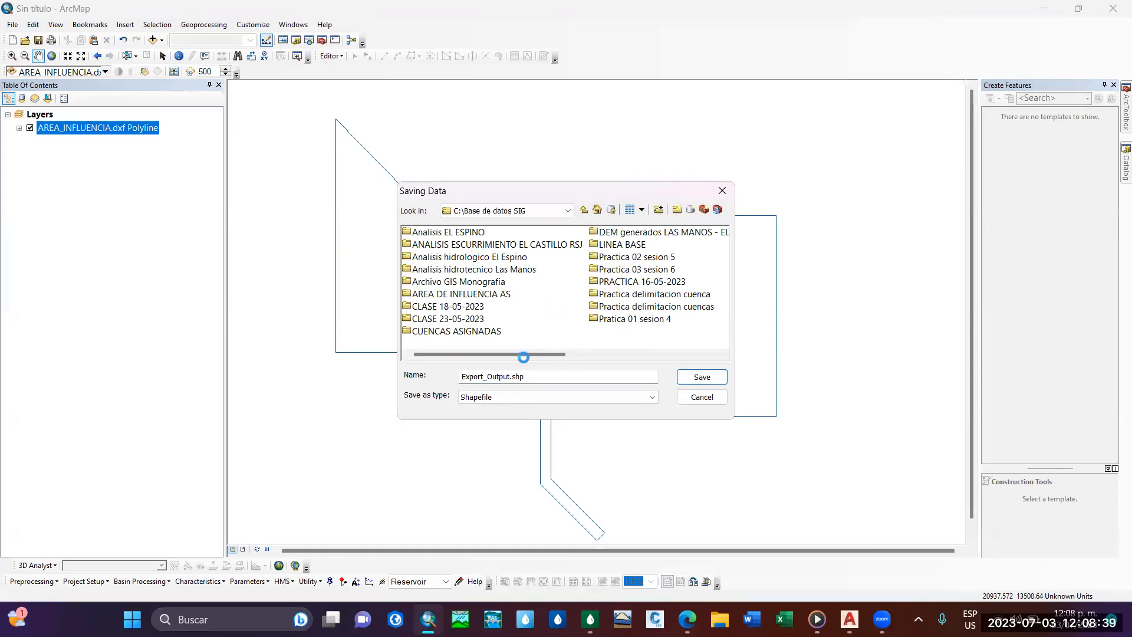
double_click(487, 294)
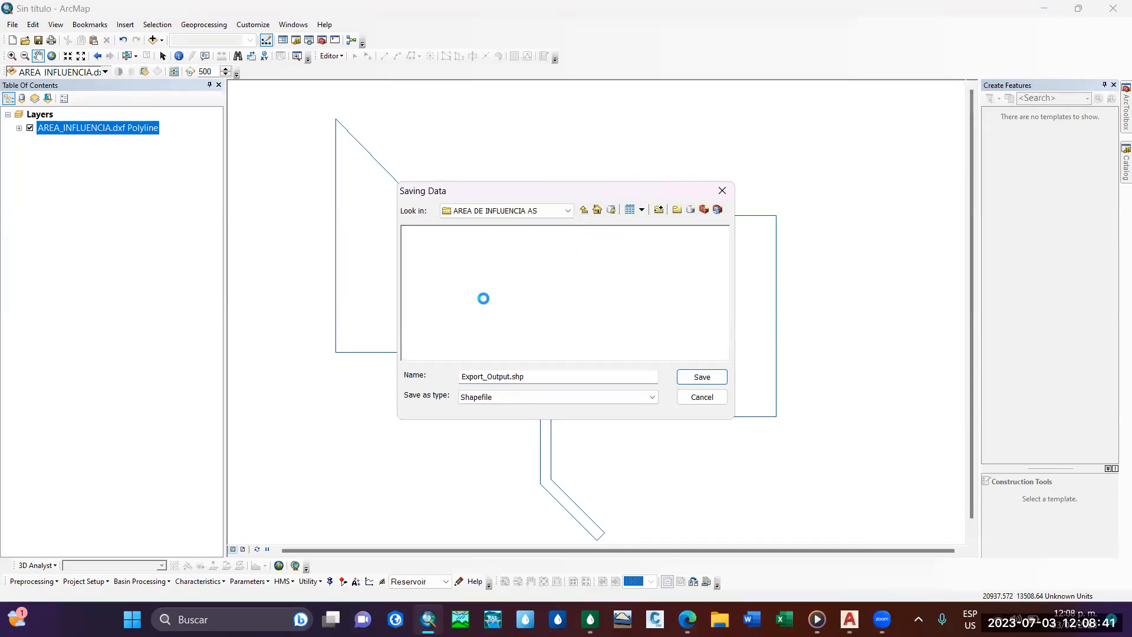
Name the output shapefile AREA_INFLUENCIA1.shp, run the export and add the exported data to the map as a layer.
click(511, 379)
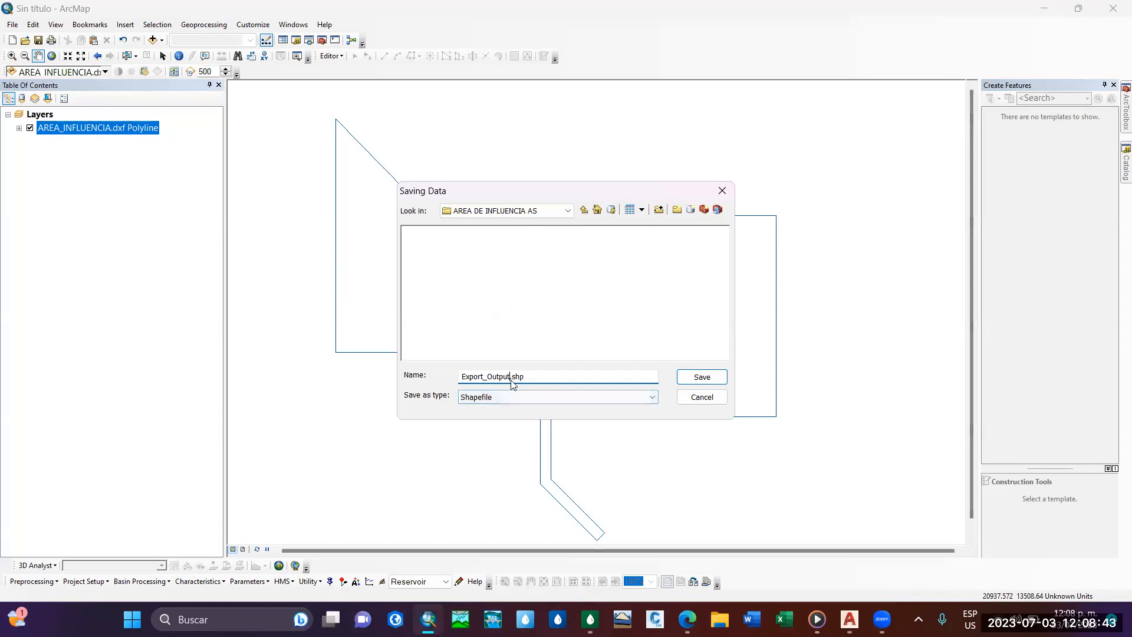
key(BackSpace)
key(BackSpace)
key(BackSpace)
key(BackSpace)
key(BackSpace)
key(BackSpace)
key(BackSpace)
key(BackSpace)
key(BackSpace)
key(BackSpace)
key(BackSpace)
key(BackSpace)
key(BackSpace)
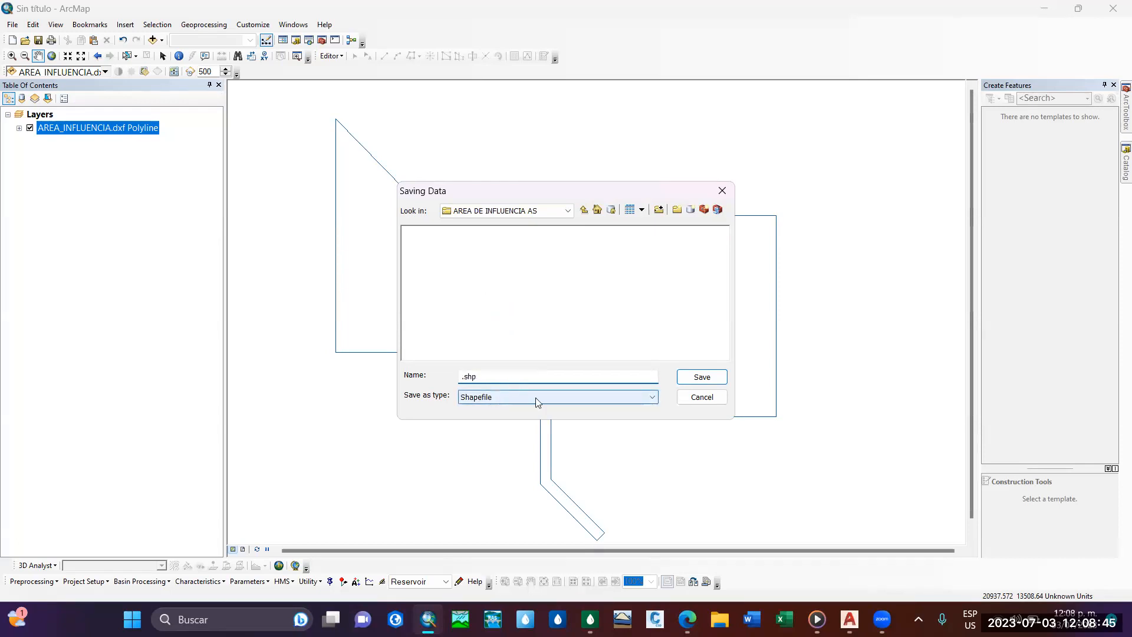
text(AREA_INFLUENCIA1)
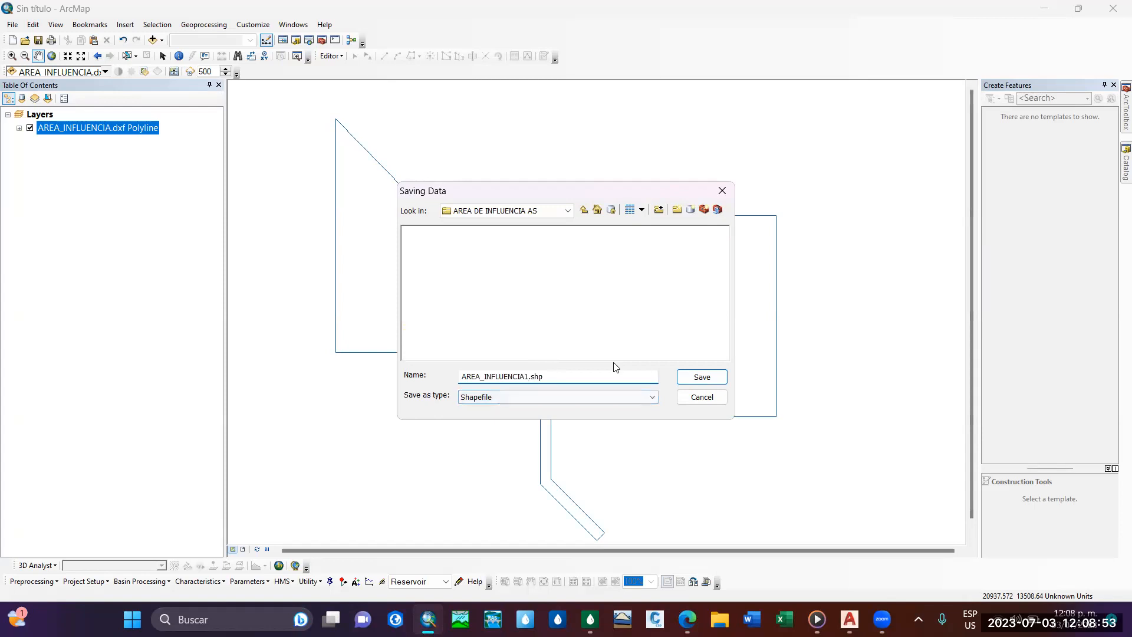
click(708, 380)
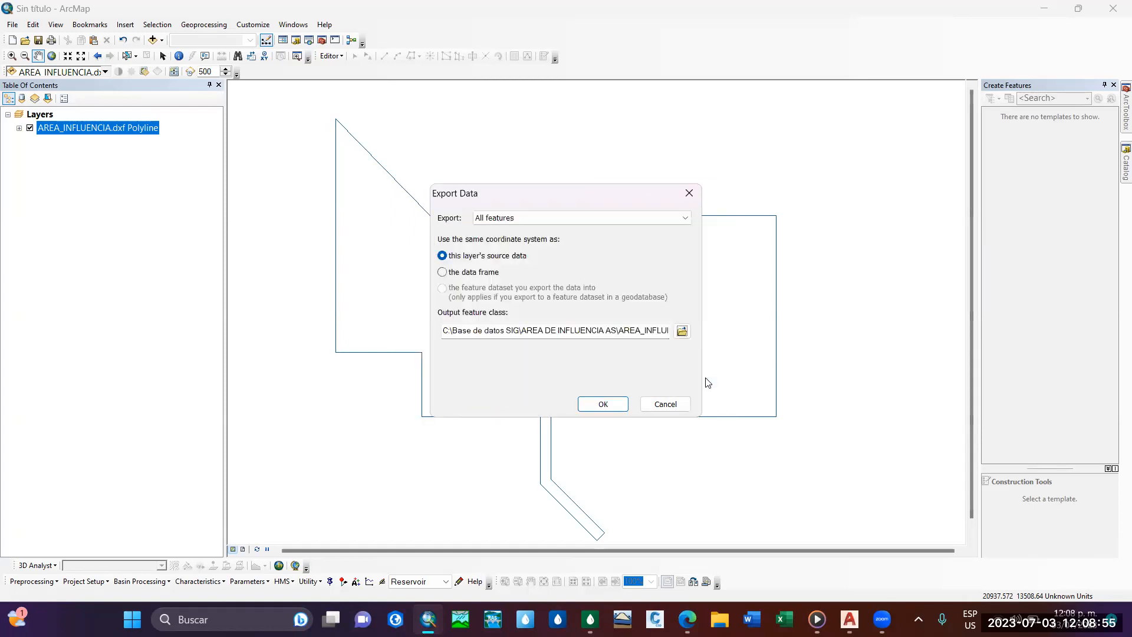
click(616, 402)
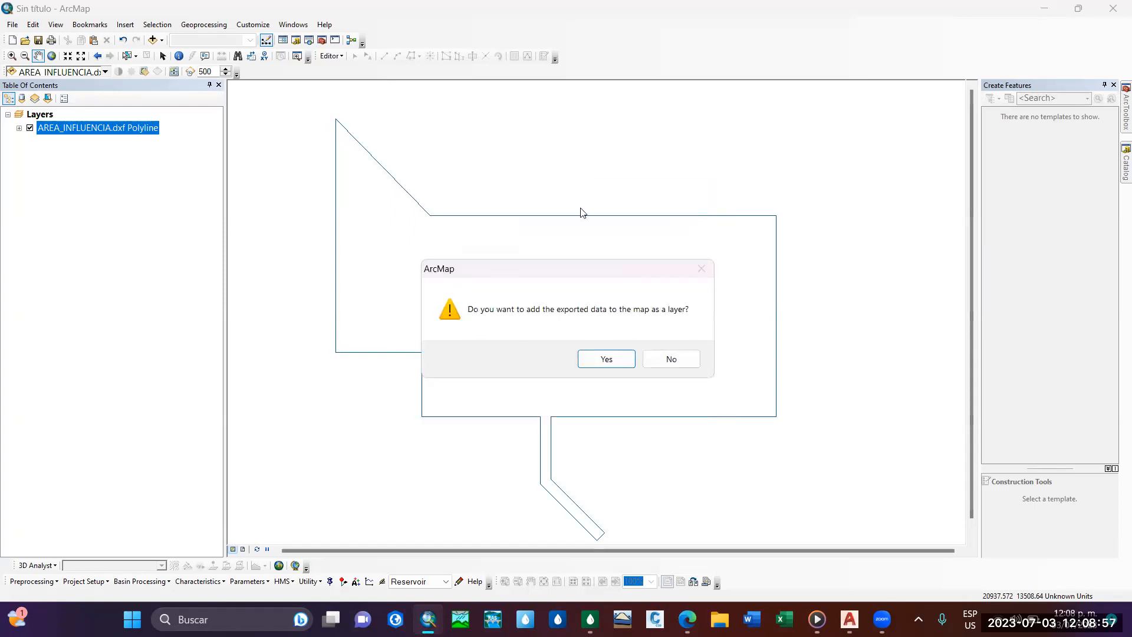
click(609, 359)
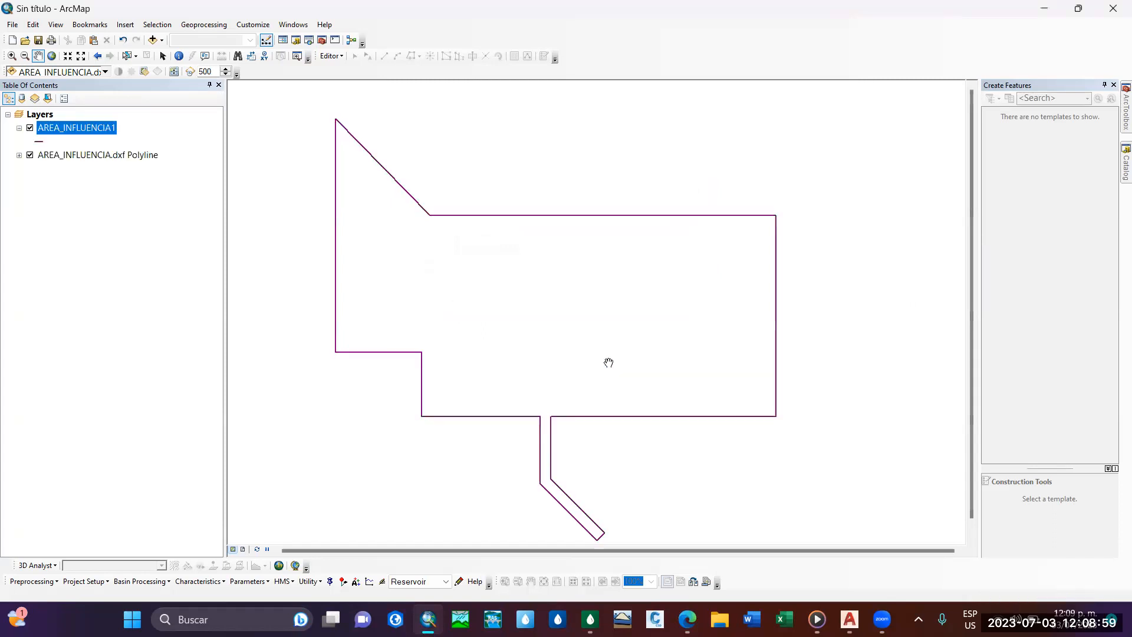
Hide the AREA_INFLUENCIA.dxf Polyline layer so only the exported AREA_INFLUENCIA1 outline is drawn.
click(30, 156)
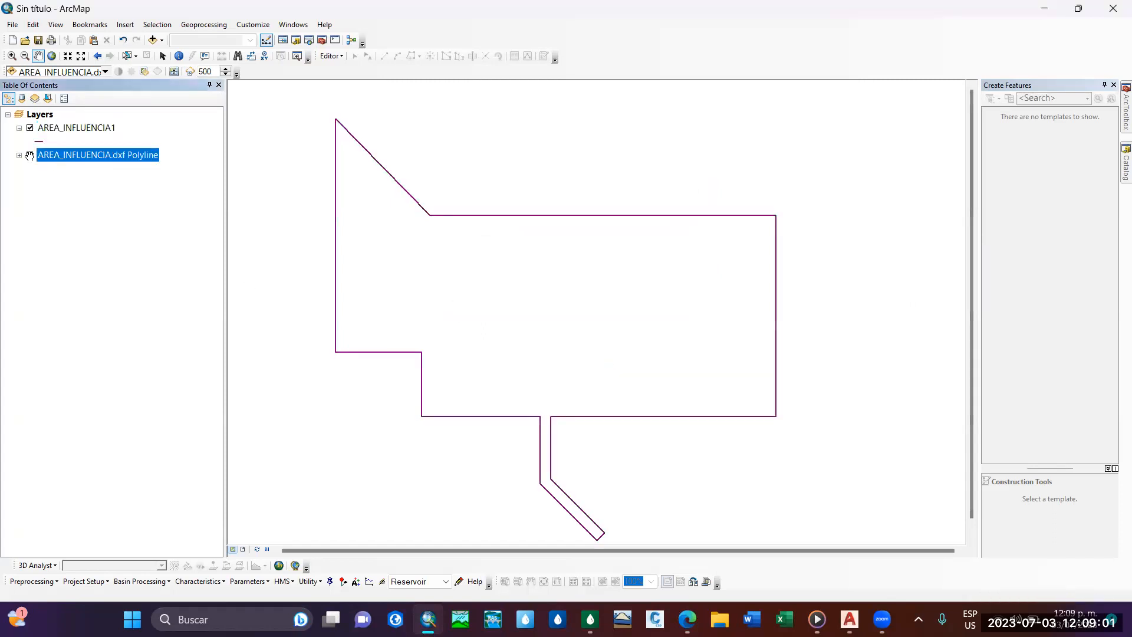
click(29, 156)
drag(603, 273, 601, 296)
Add the Polygon feature class of AREA_INFLUENCIA.dxf from the AREA DE INFLUENCIA AS folder to the map.
click(1123, 178)
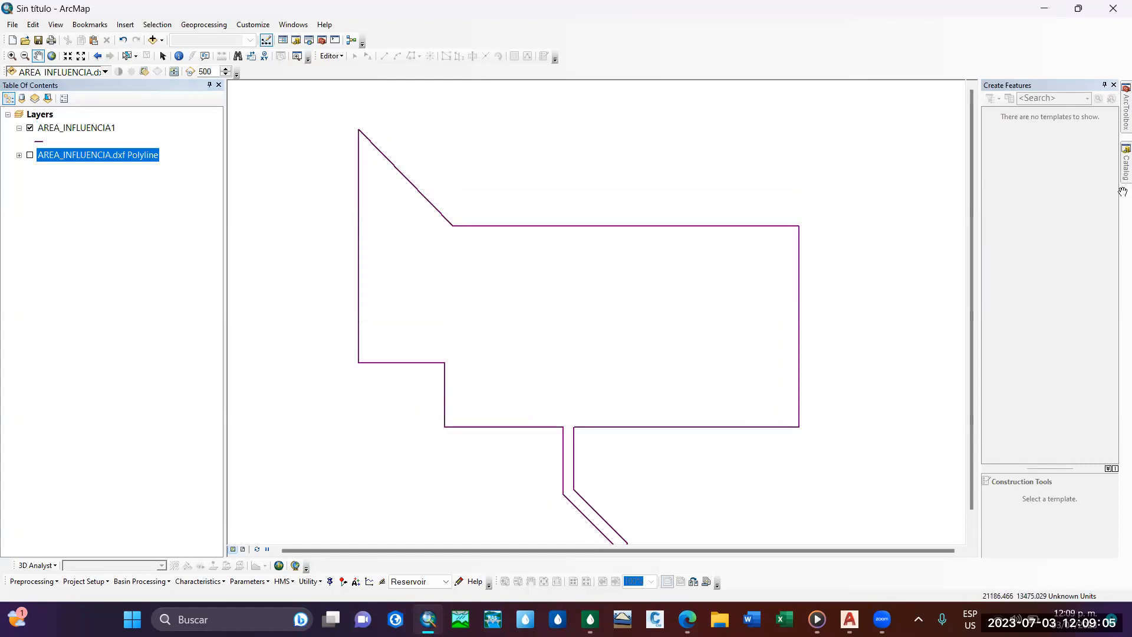
click(910, 217)
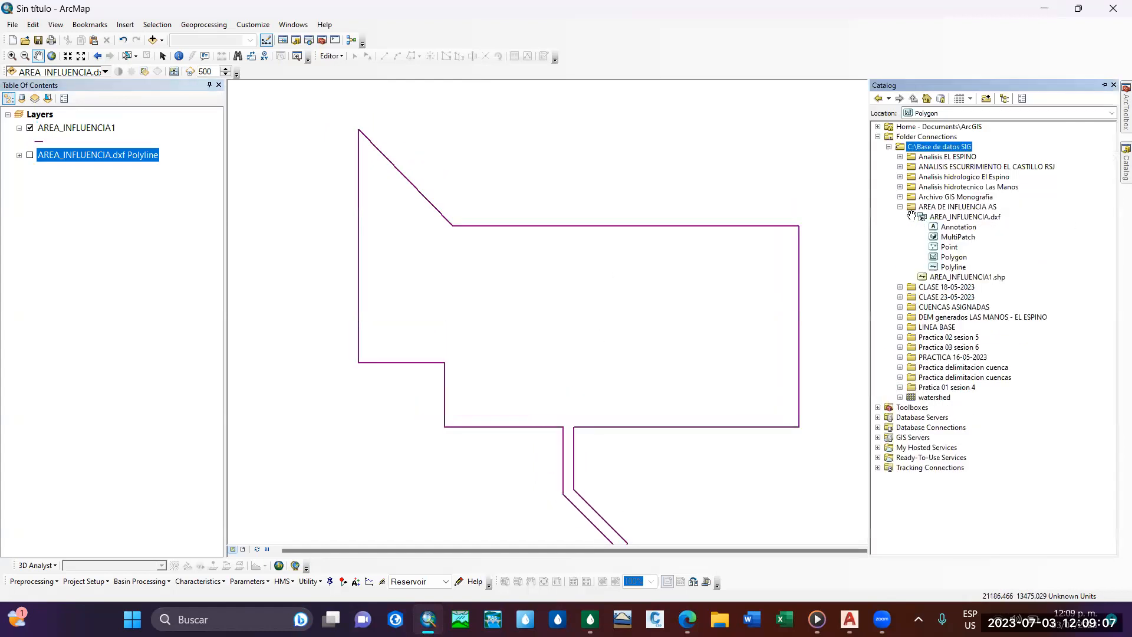
click(952, 257)
drag(952, 256, 508, 290)
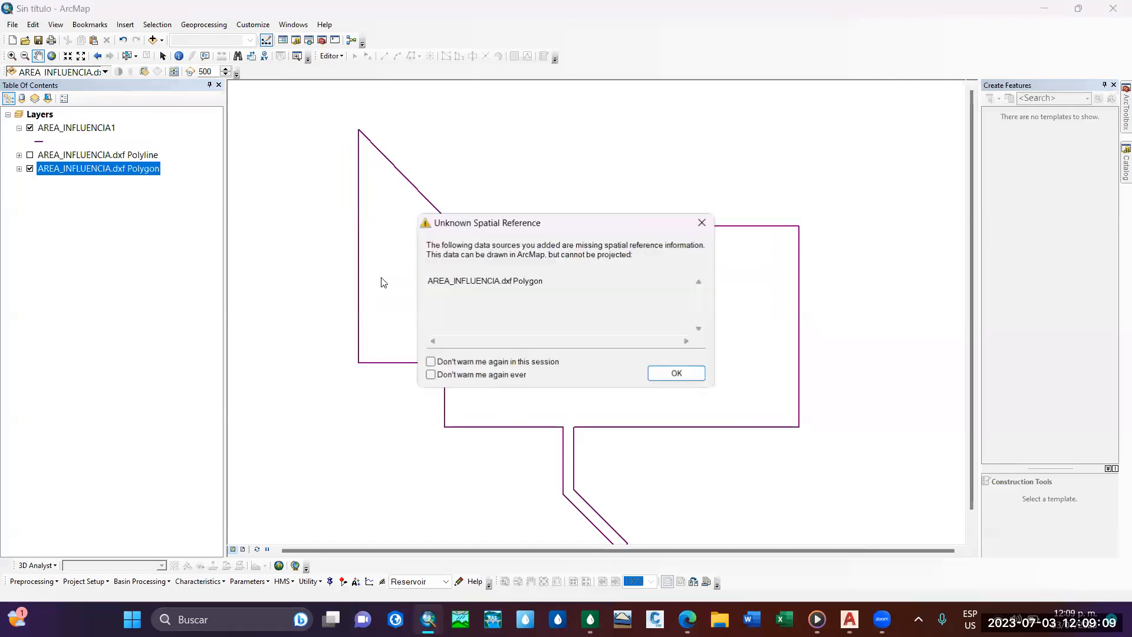
click(687, 373)
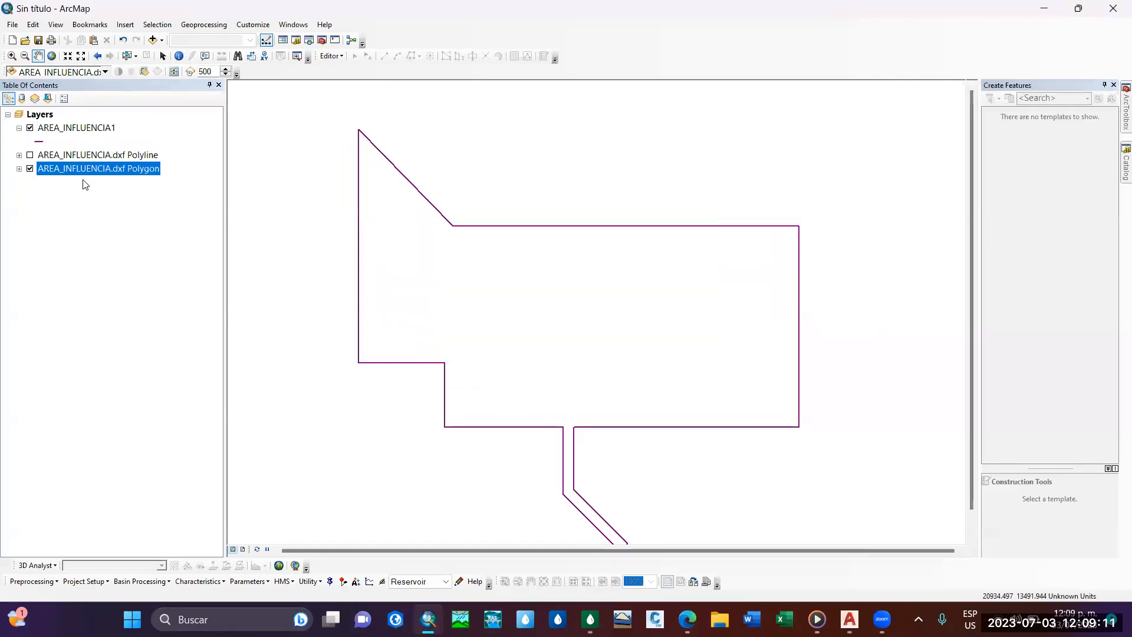
click(19, 168)
click(19, 169)
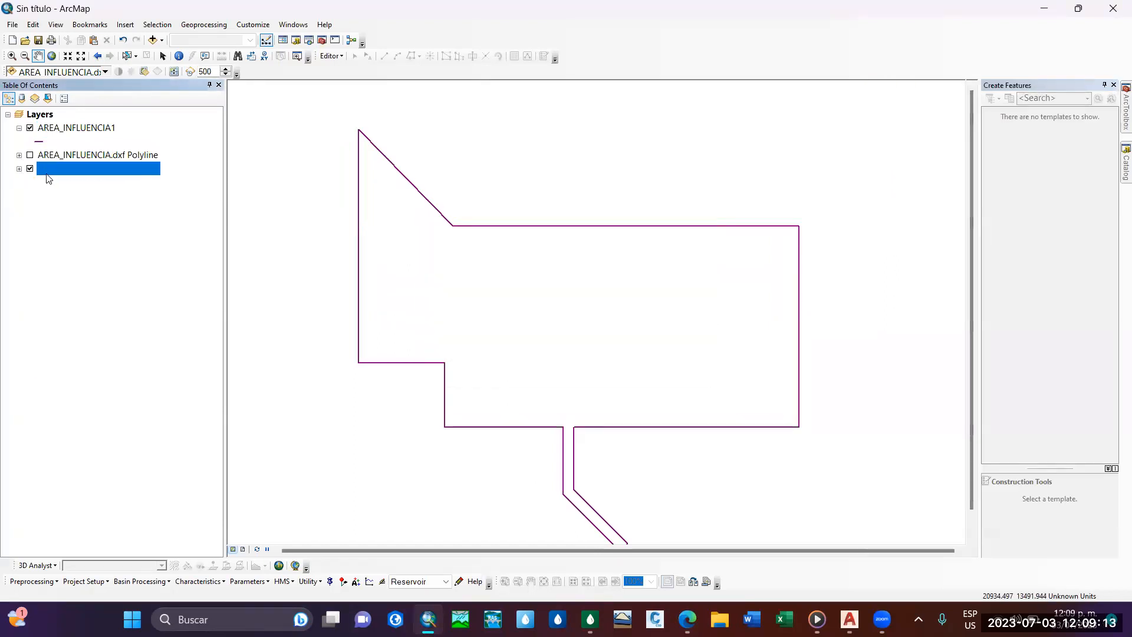
Export all features of the AREA_INFLUENCIA.dxf Polygon layer to the shapefile AREA_INFLUENCIA2 in the AREA DE INFLUENCIA AS folder and add it to the map.
right_click(57, 170)
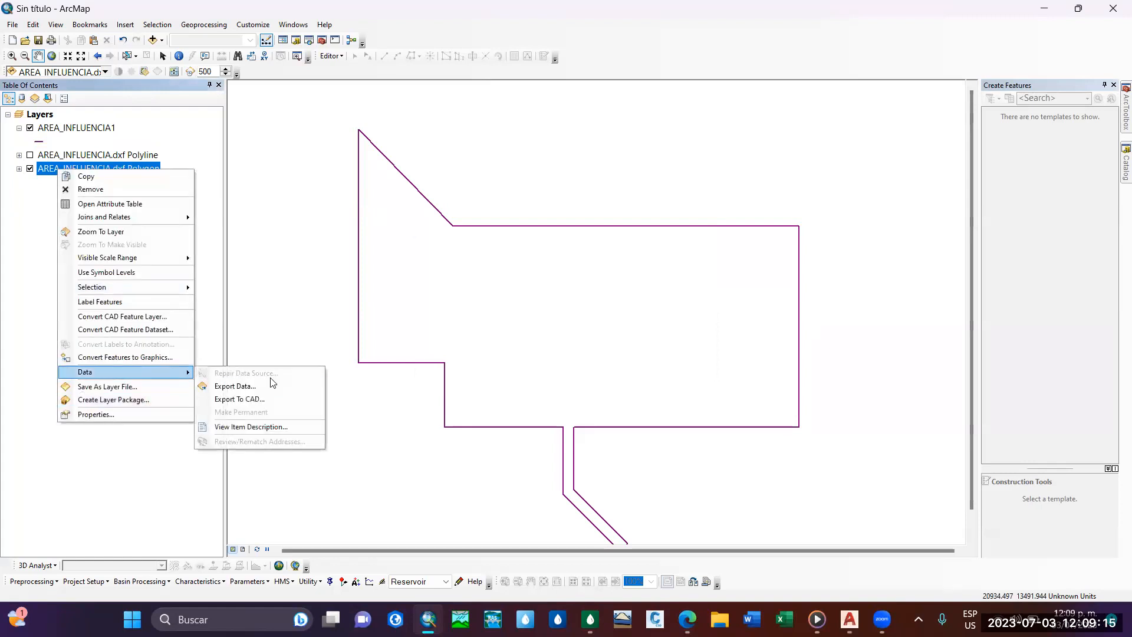
click(280, 383)
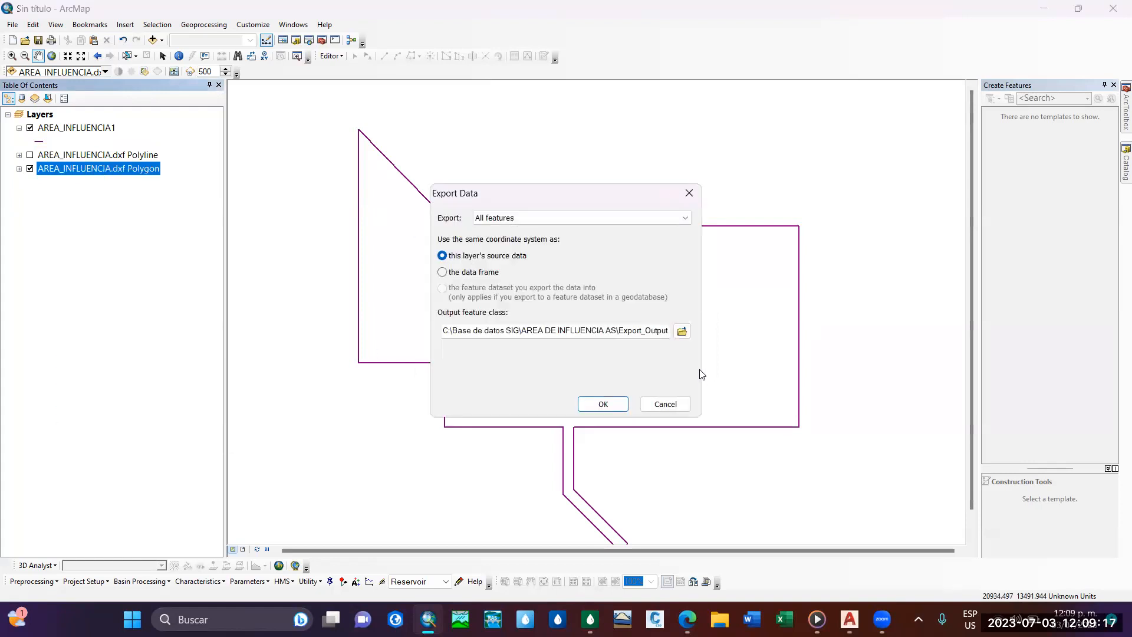
click(682, 332)
click(463, 232)
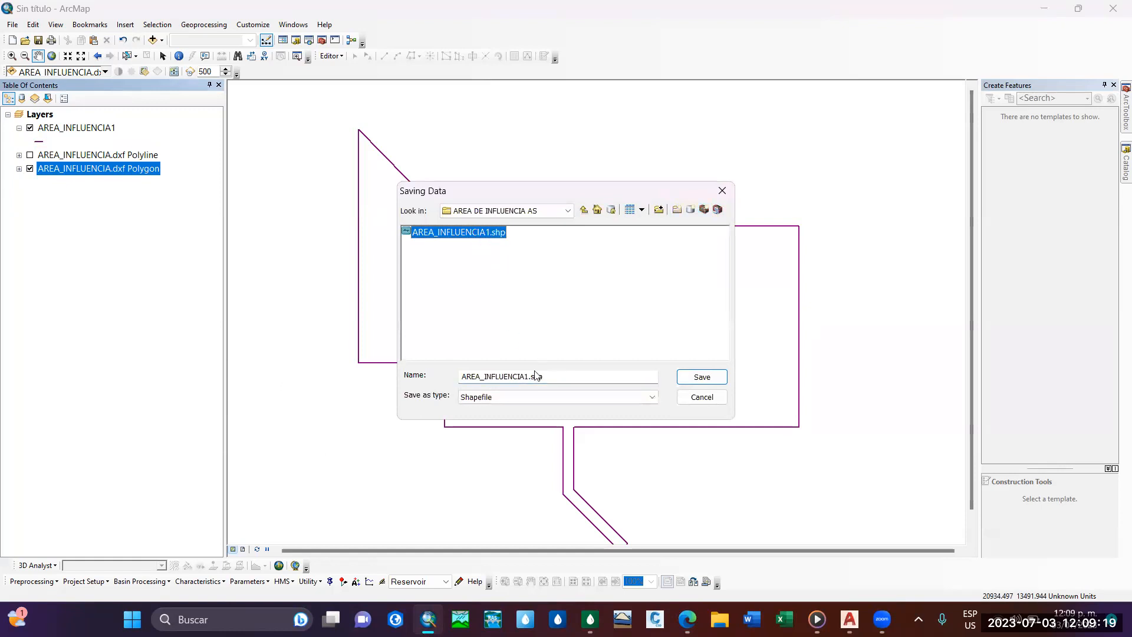
click(527, 378)
key(BackSpace)
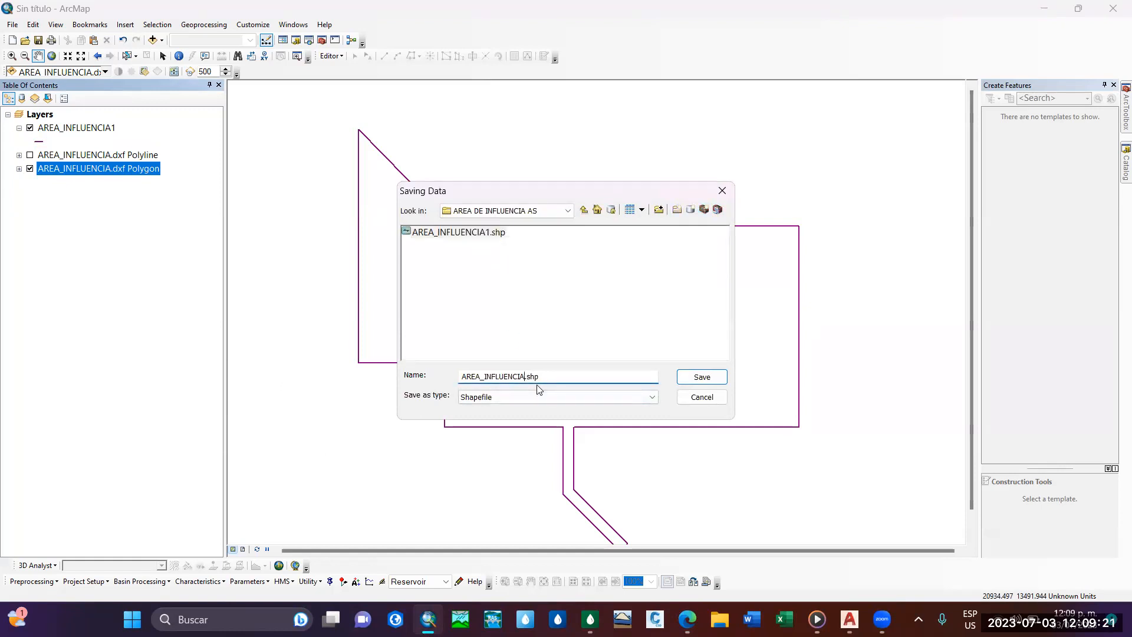
click(701, 379)
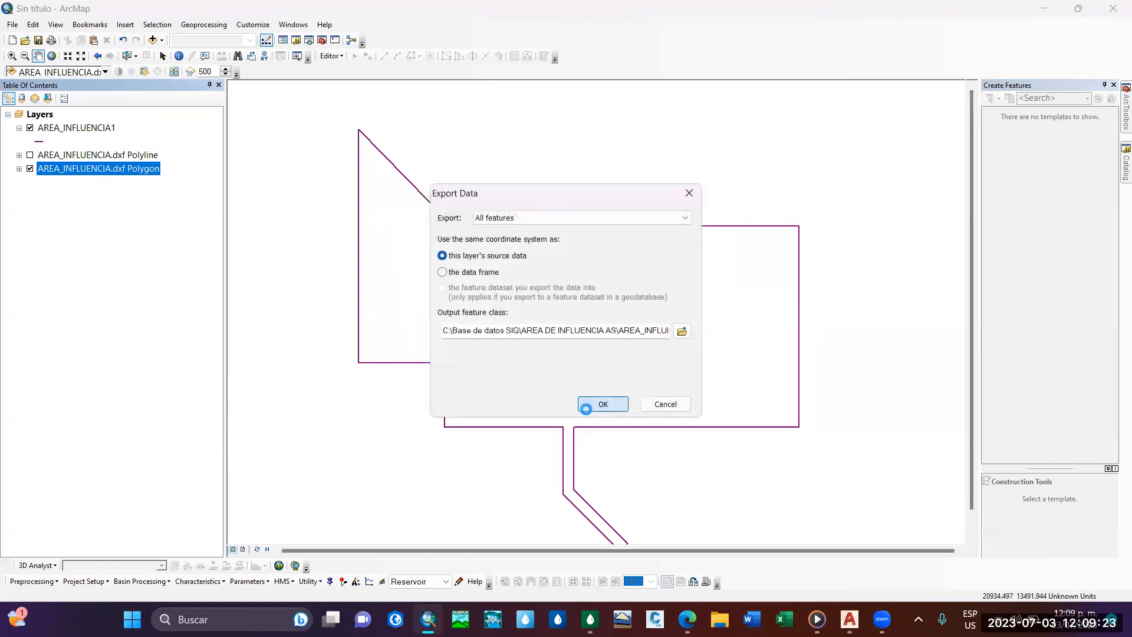
click(585, 406)
click(604, 358)
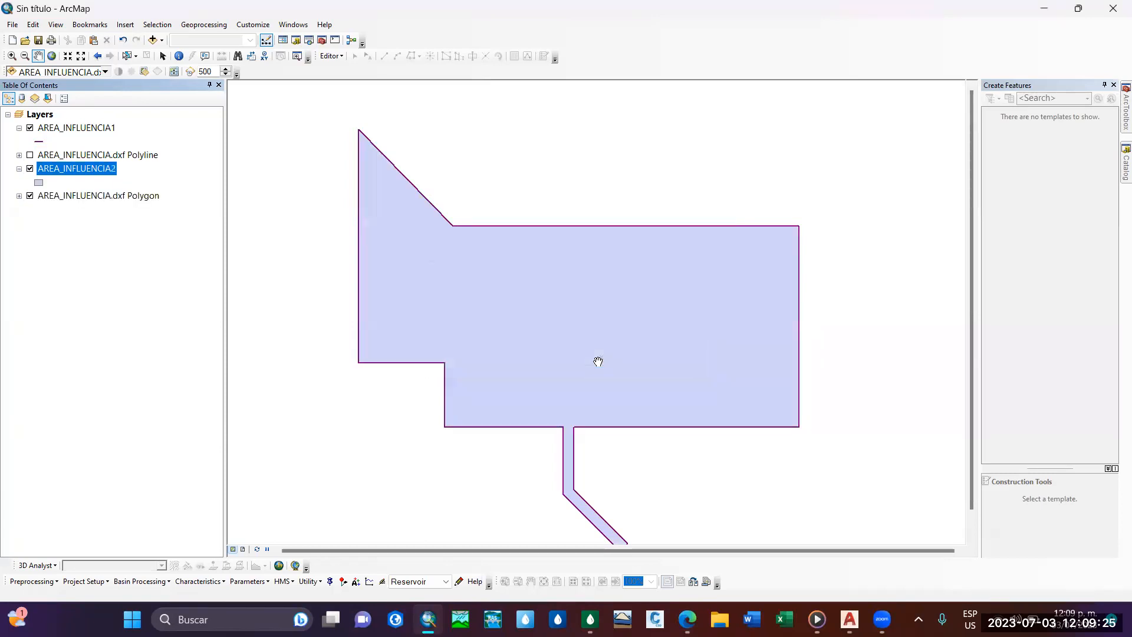
Remove the AREA_INFLUENCIA.dxf Polygon layer from the map and hide the AREA_INFLUENCIA1 outline.
right_click(55, 196)
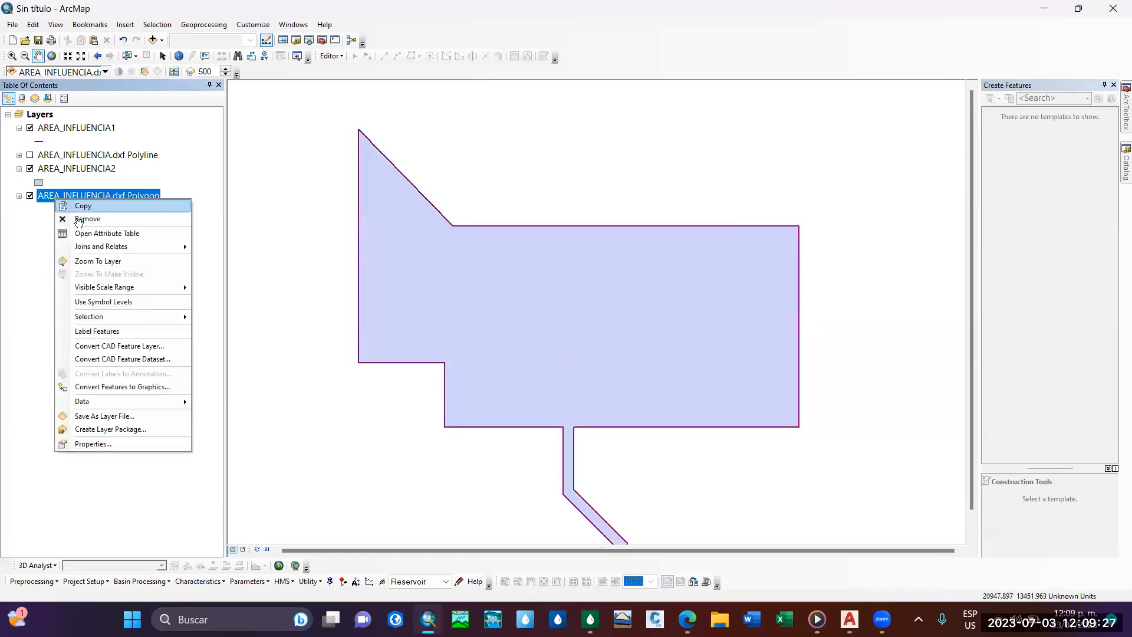
click(78, 219)
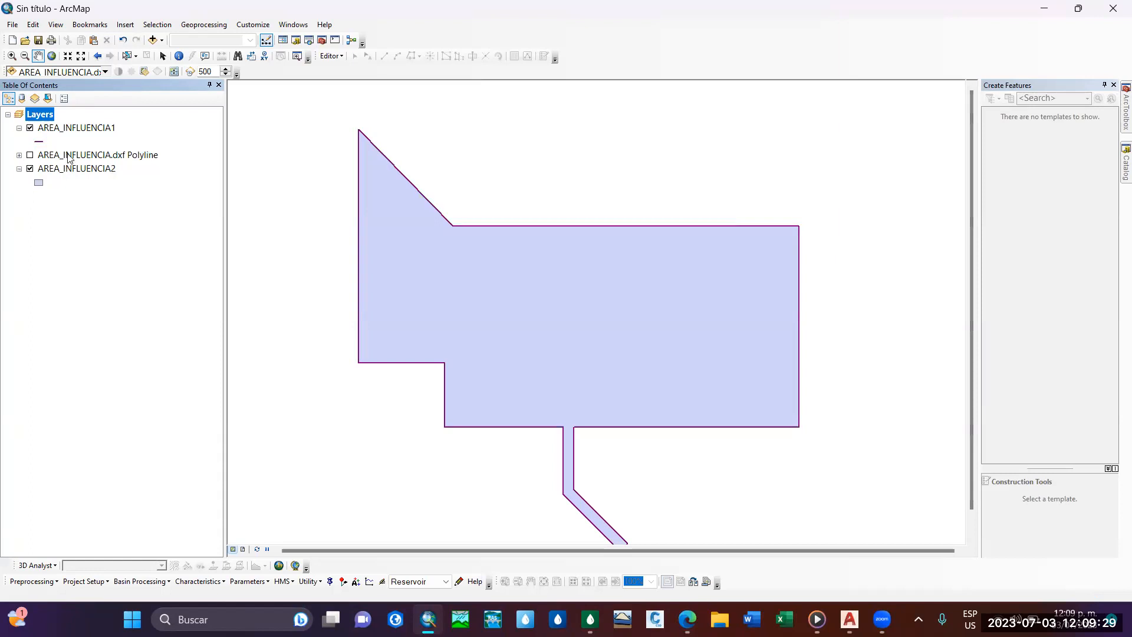
drag(392, 331, 369, 323)
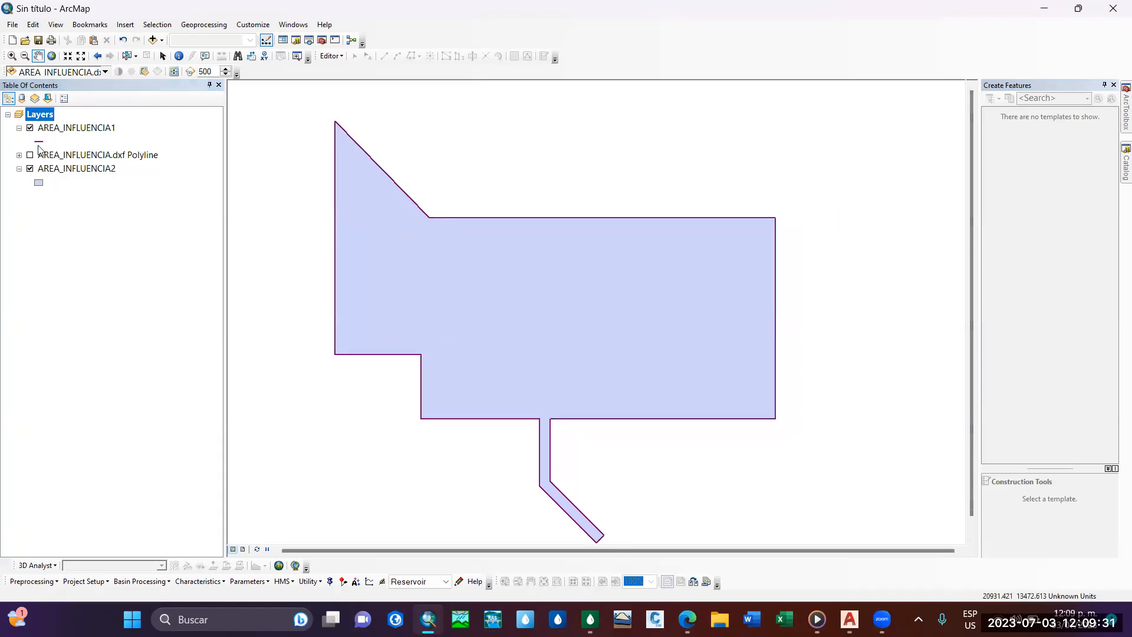
click(30, 128)
drag(443, 289, 476, 276)
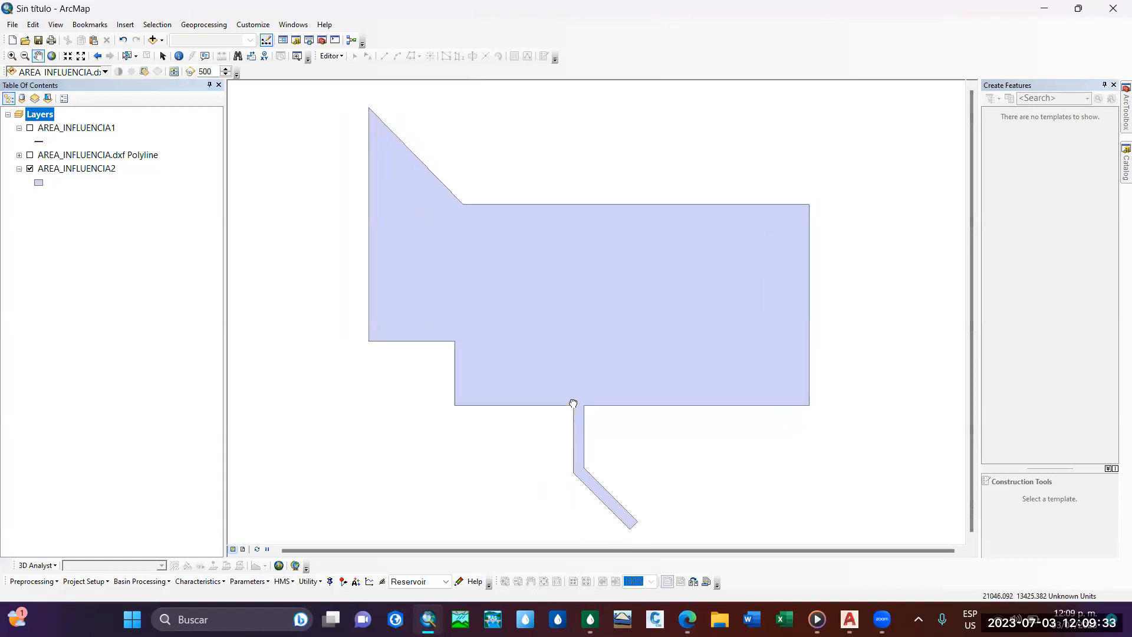
Check the exported shapefiles in the catalog and remove the AREA_INFLUENCIA1 and AREA_INFLUENCIA.dxf Polyline layers, leaving only AREA_INFLUENCIA2.
click(1125, 163)
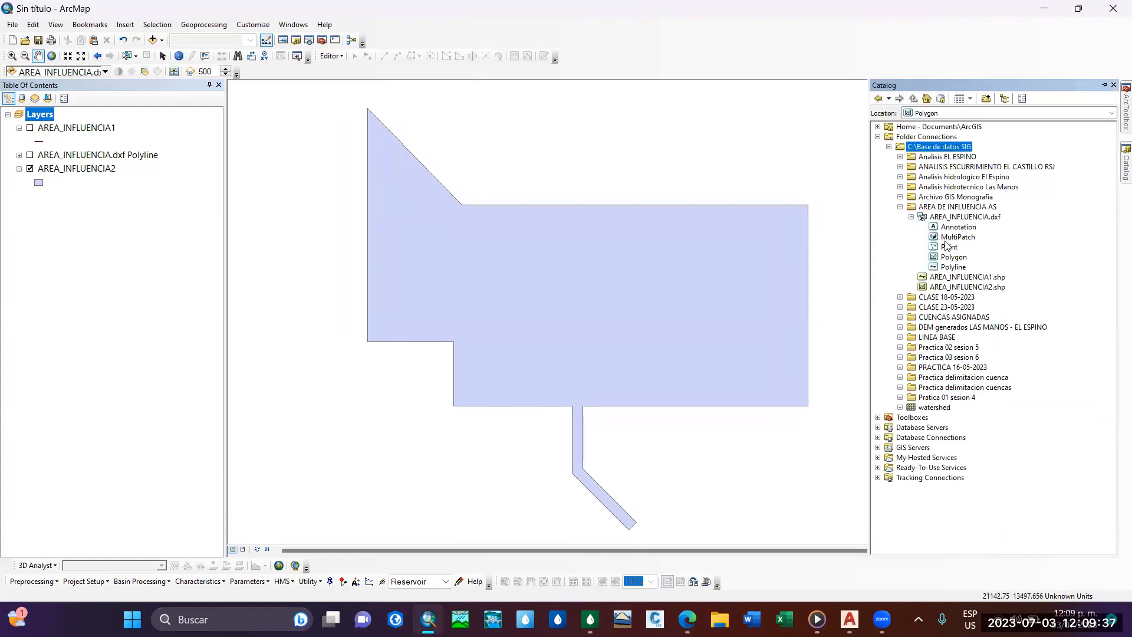
click(912, 217)
click(59, 129)
right_click(60, 129)
click(88, 152)
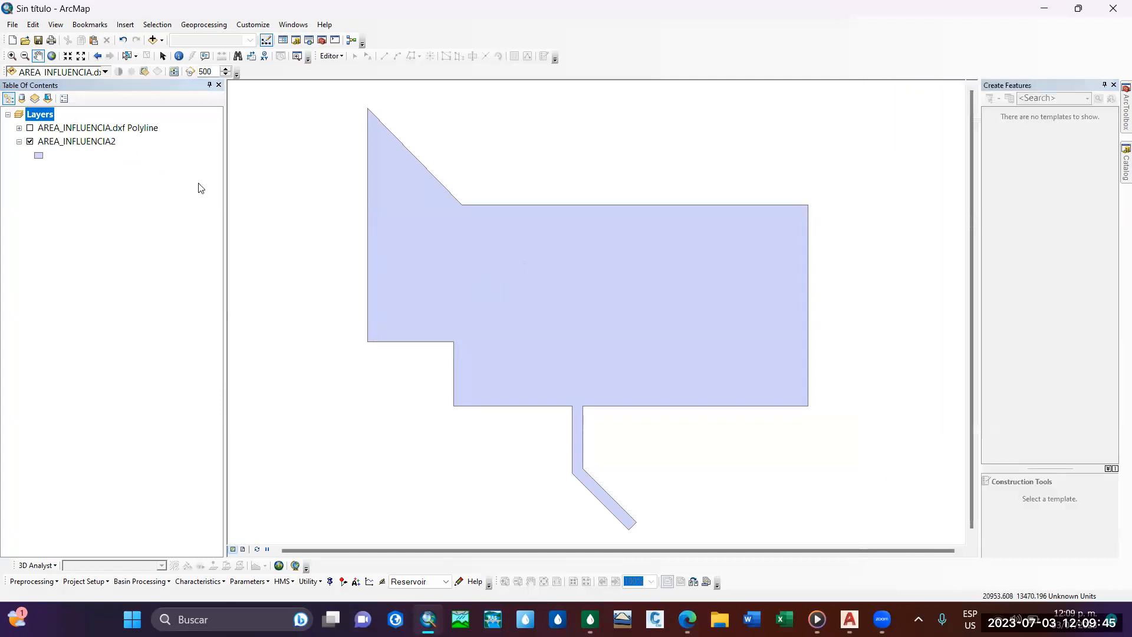
right_click(85, 132)
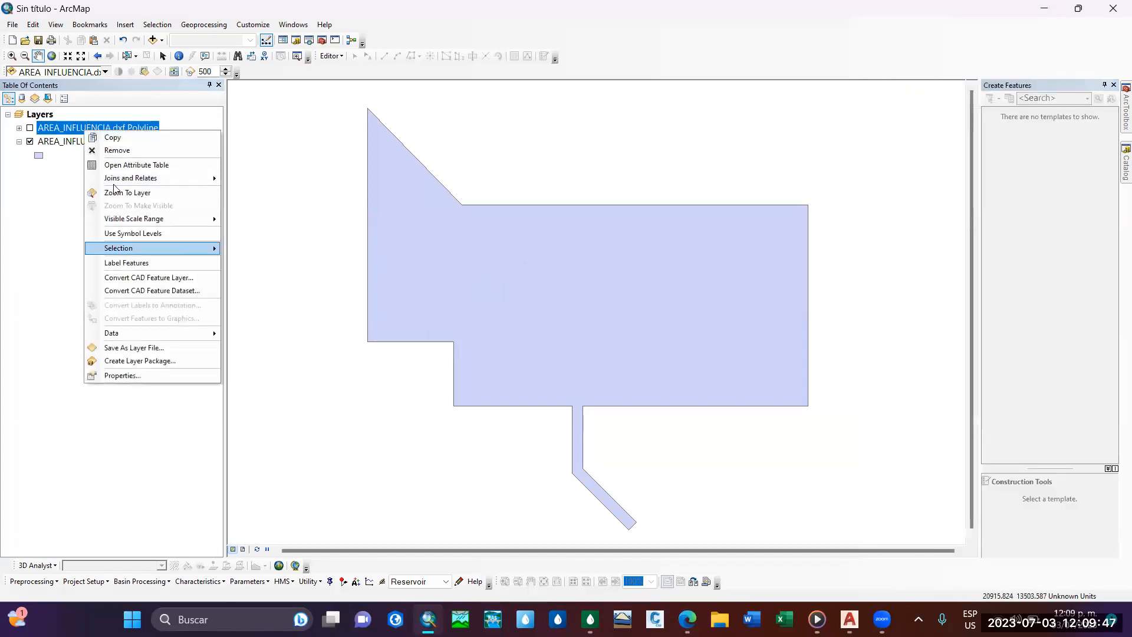
click(118, 152)
scroll(538, 306, up, 3)
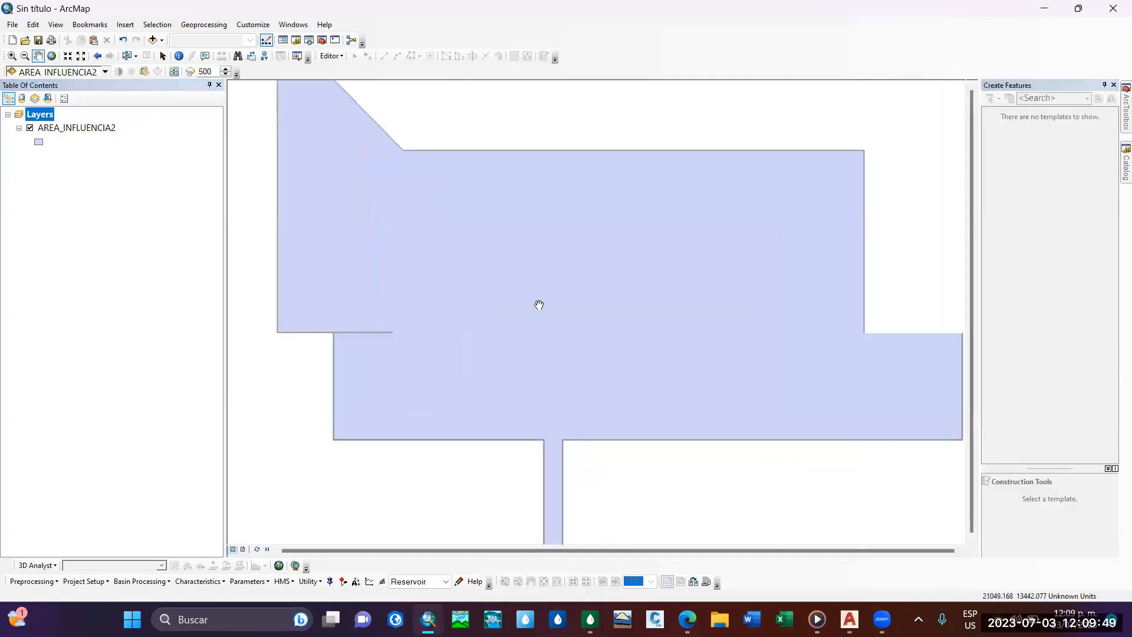
scroll(539, 305, down, 4)
scroll(557, 335, up, 1)
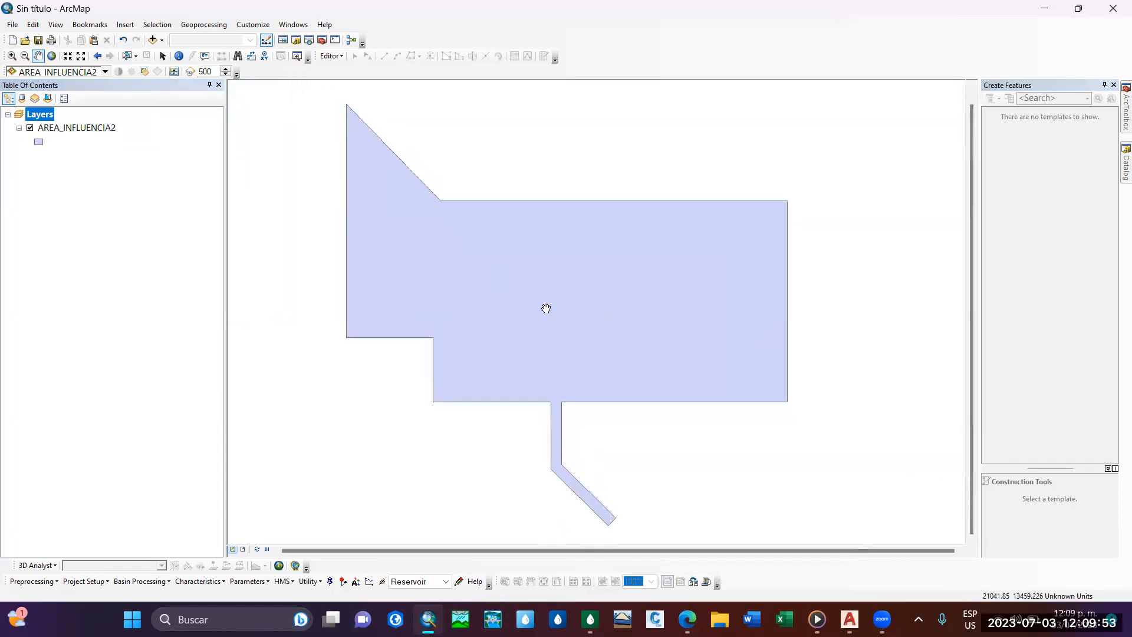
Open the attribute table of AREA_INFLUENCIA2 and start a new field named Q_Lps.
right_click(102, 128)
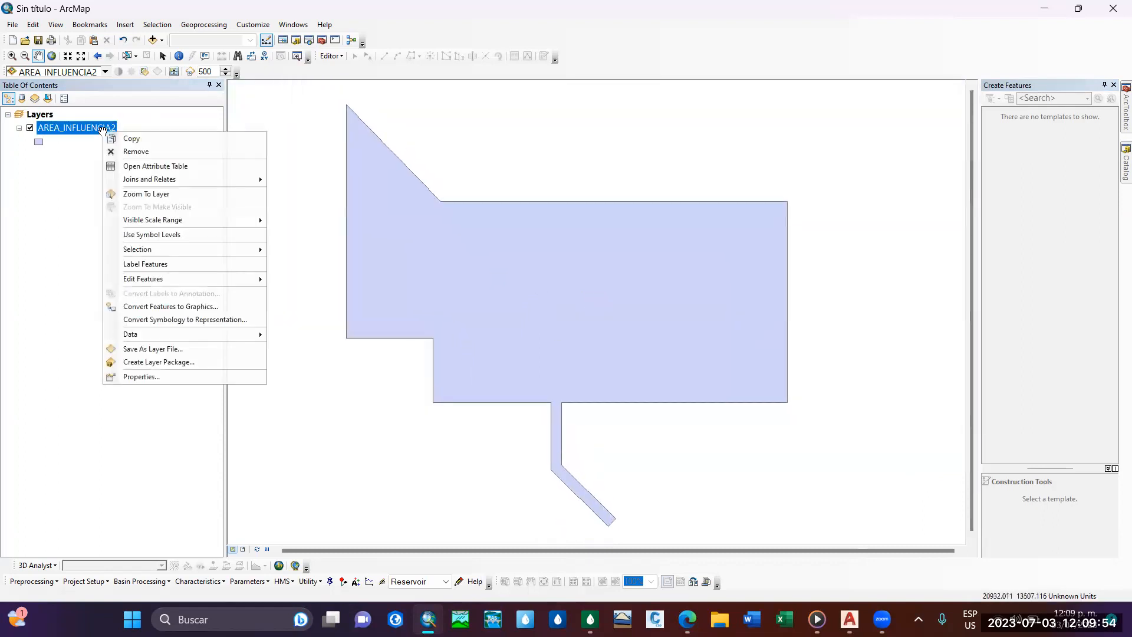
click(149, 164)
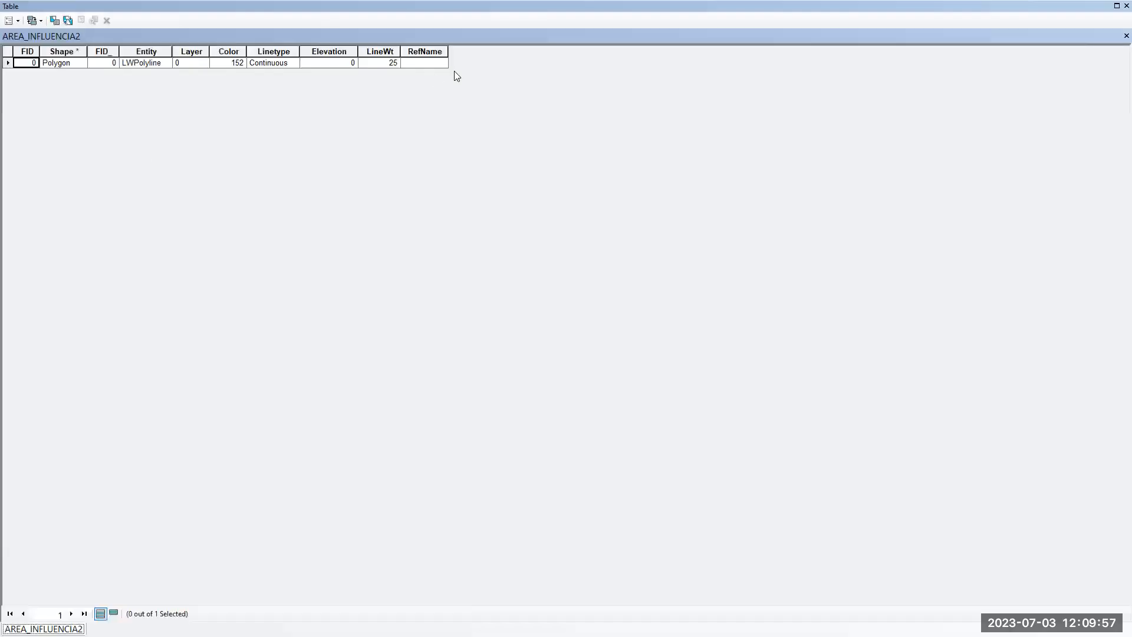
click(8, 20)
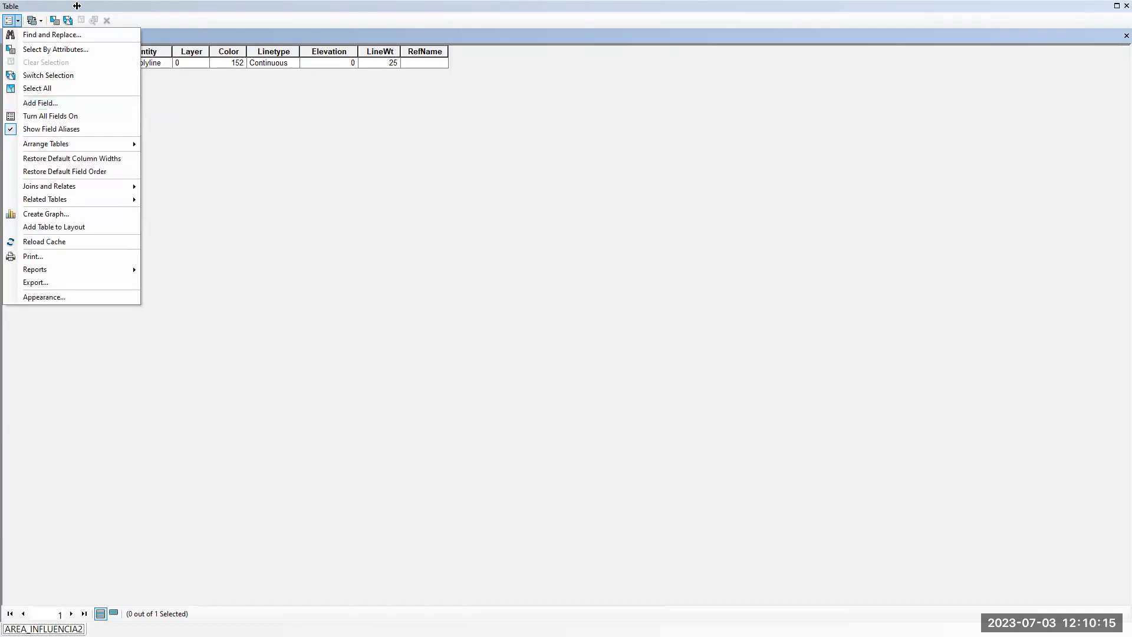
click(84, 102)
text(P)
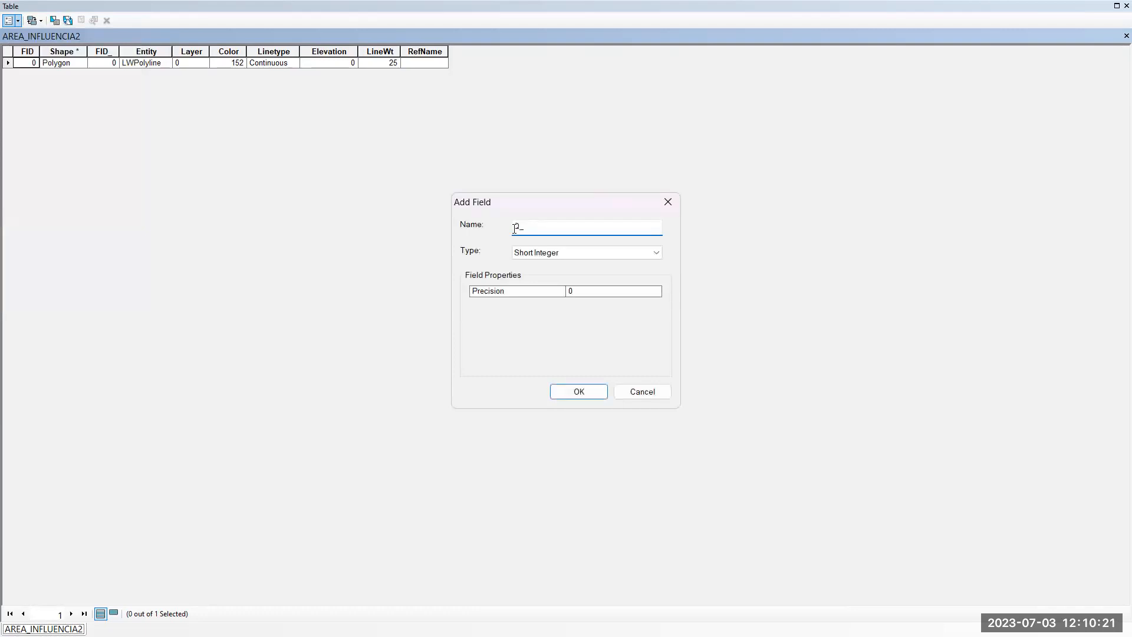
click(536, 256)
click(536, 256)
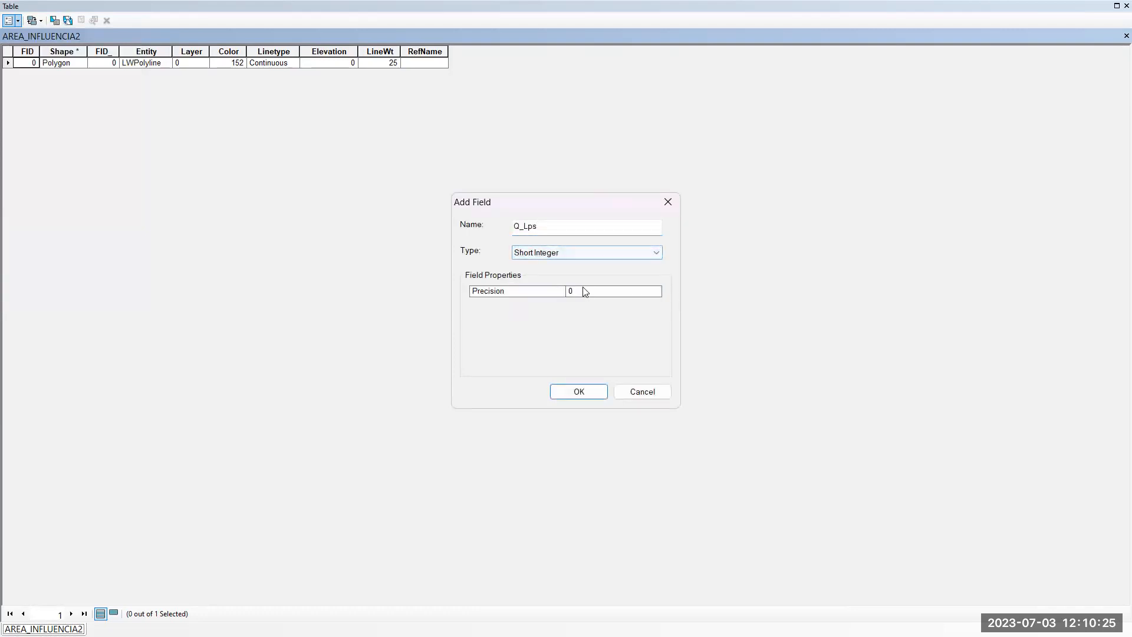
Give the Q_Lps field type Double with precision 10 and scale 2, create it and close the table.
click(567, 253)
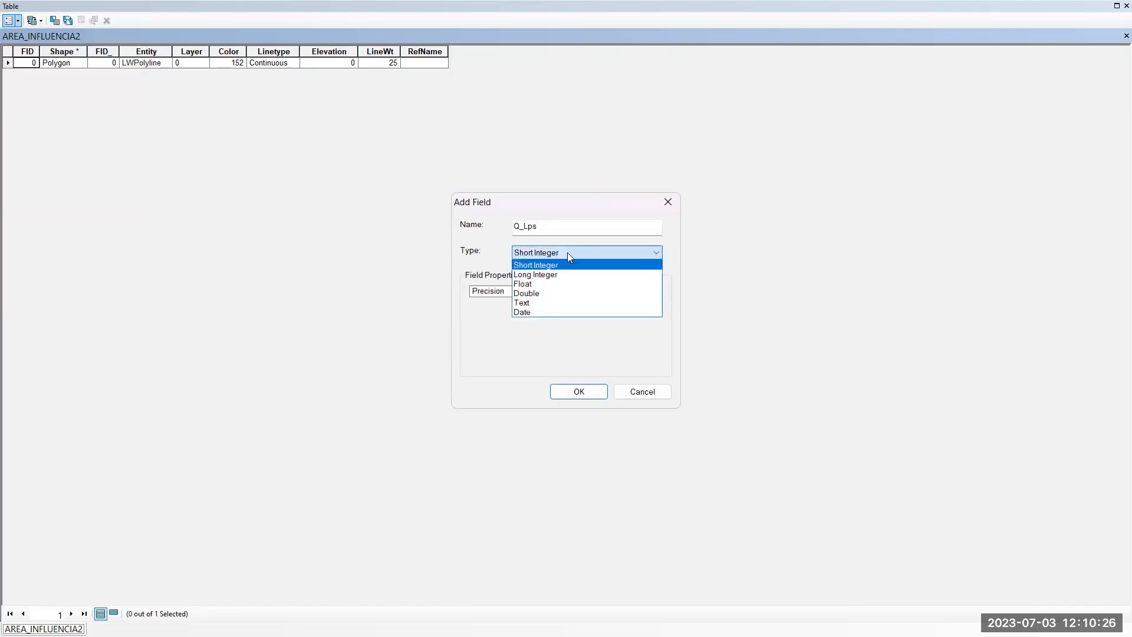
click(548, 293)
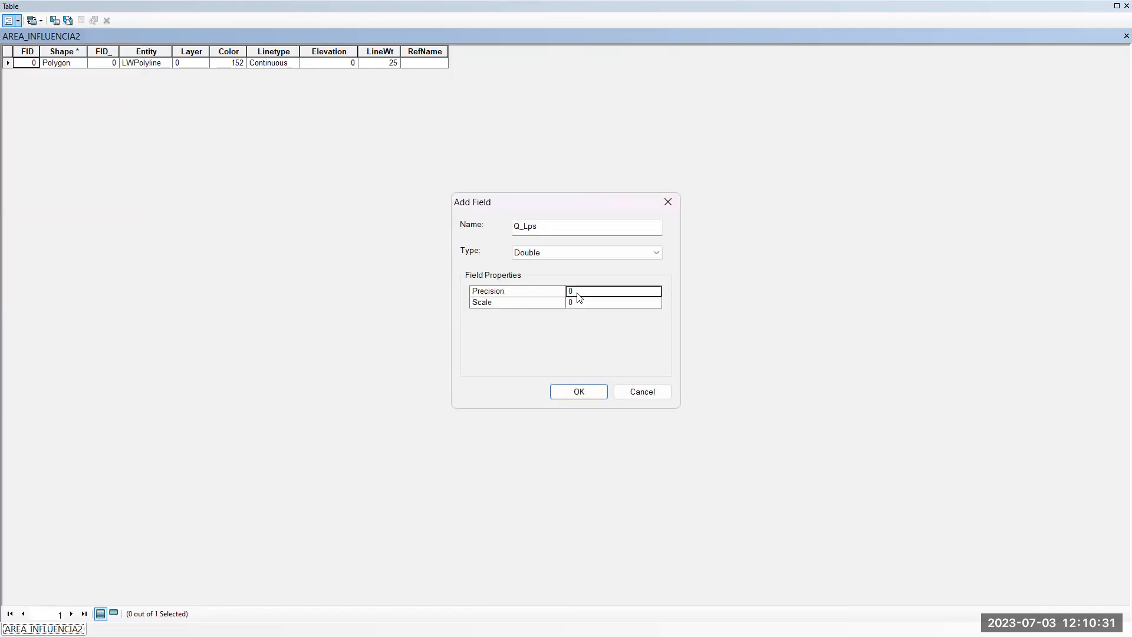
click(589, 253)
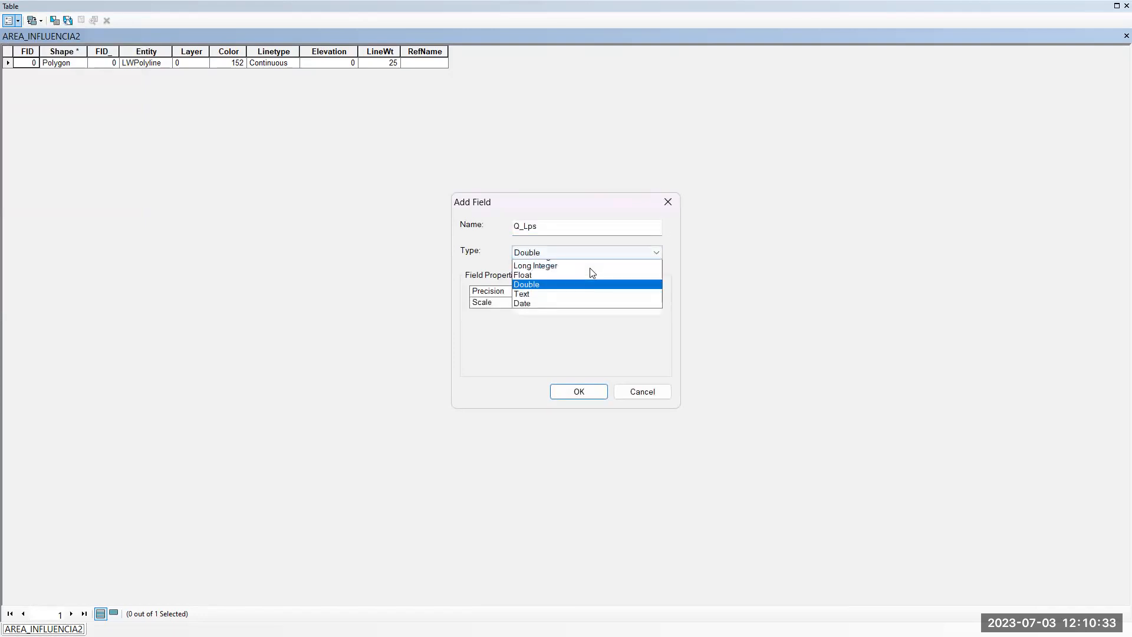
click(590, 268)
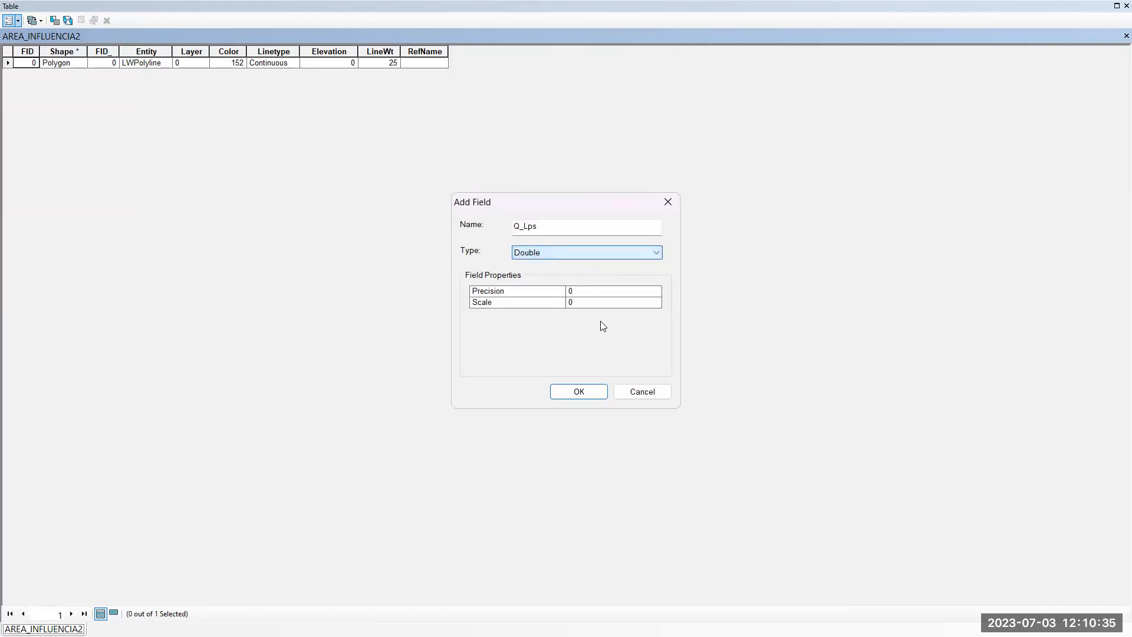
click(587, 254)
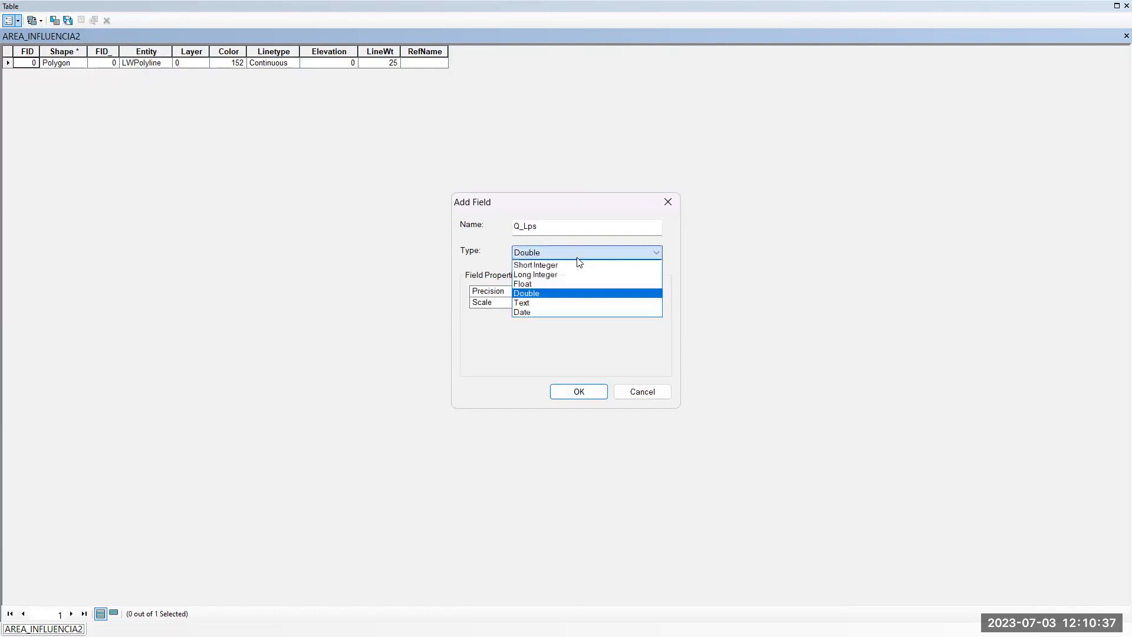
click(598, 358)
text(10)
click(594, 302)
text(2)
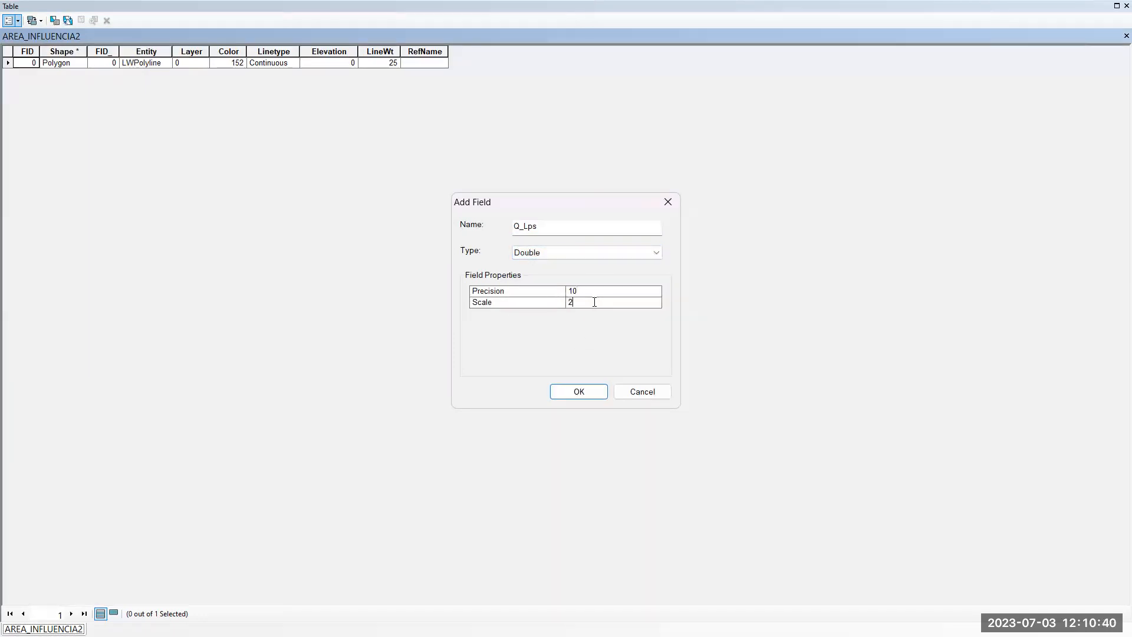
click(593, 389)
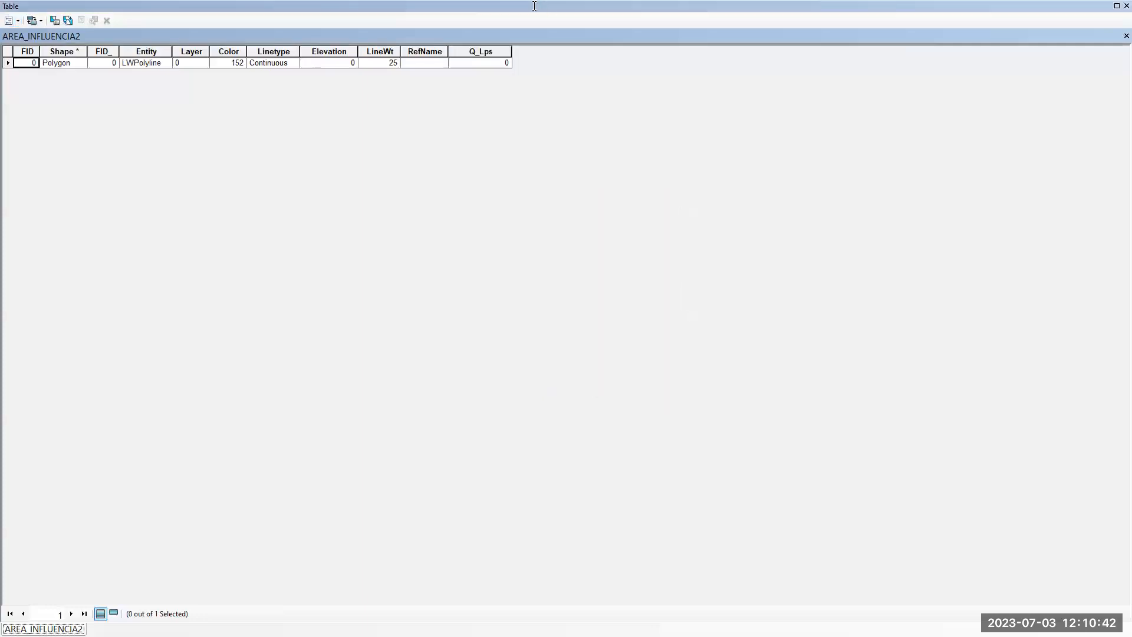
click(1126, 6)
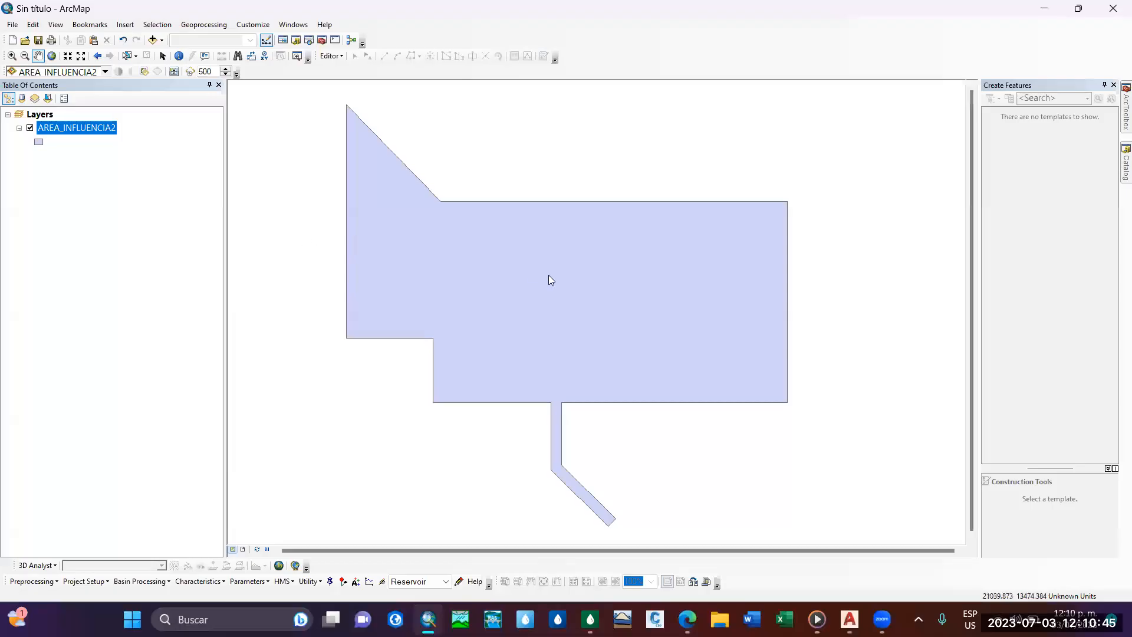
Start an edit session and set the influence polygon's Q_Lps attribute to 75.
click(330, 56)
click(371, 72)
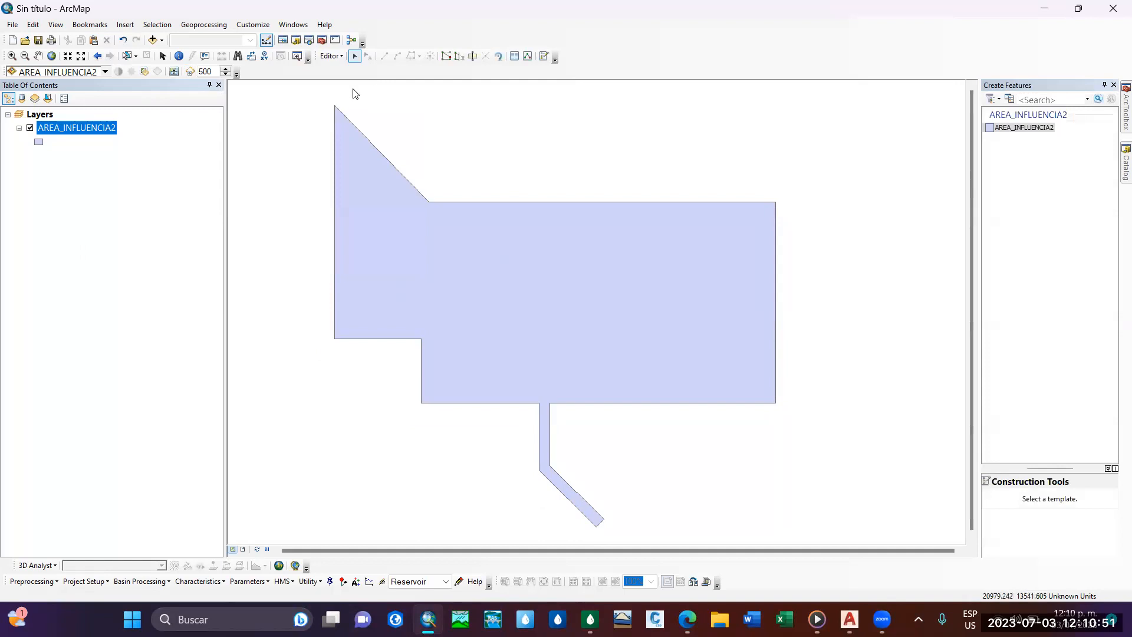
right_click(101, 137)
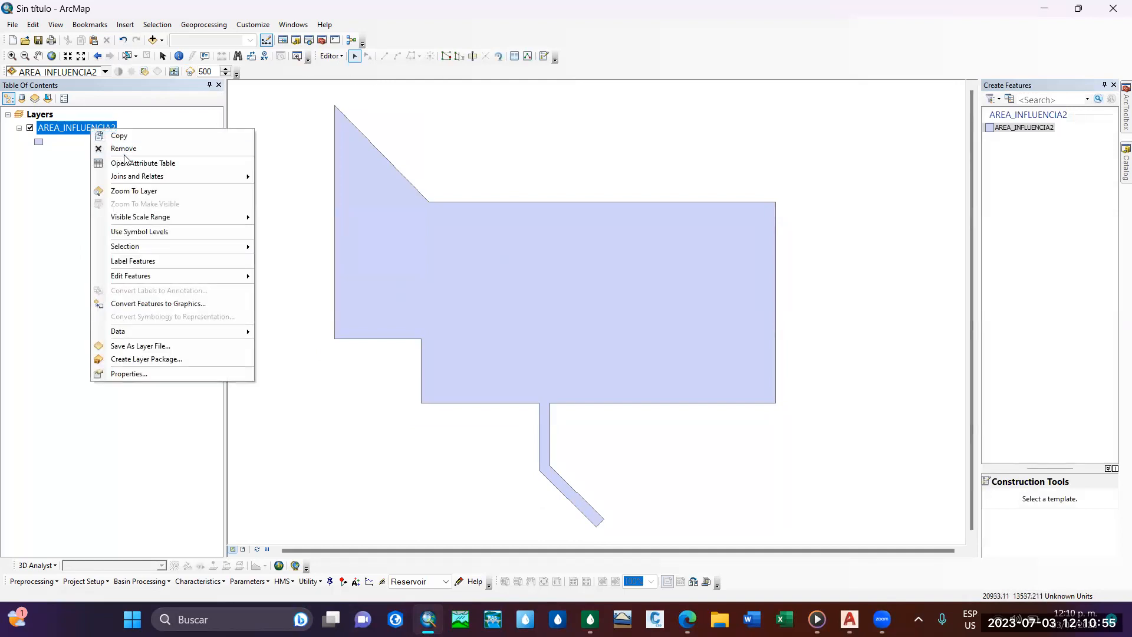
click(144, 163)
click(477, 66)
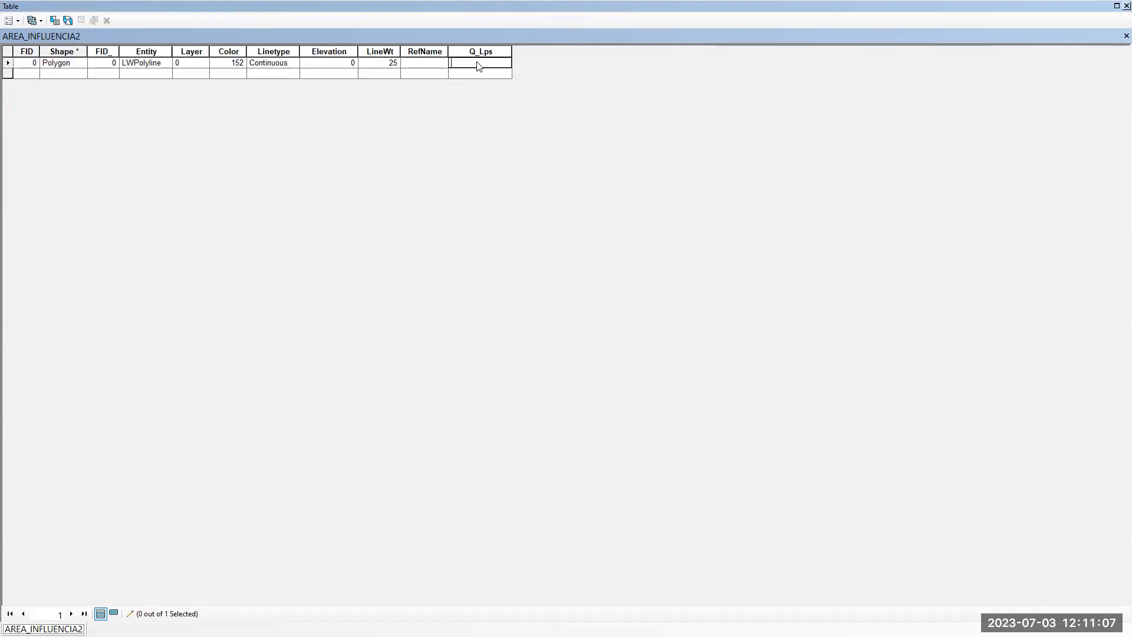
text(5)
key(Return)
click(478, 65)
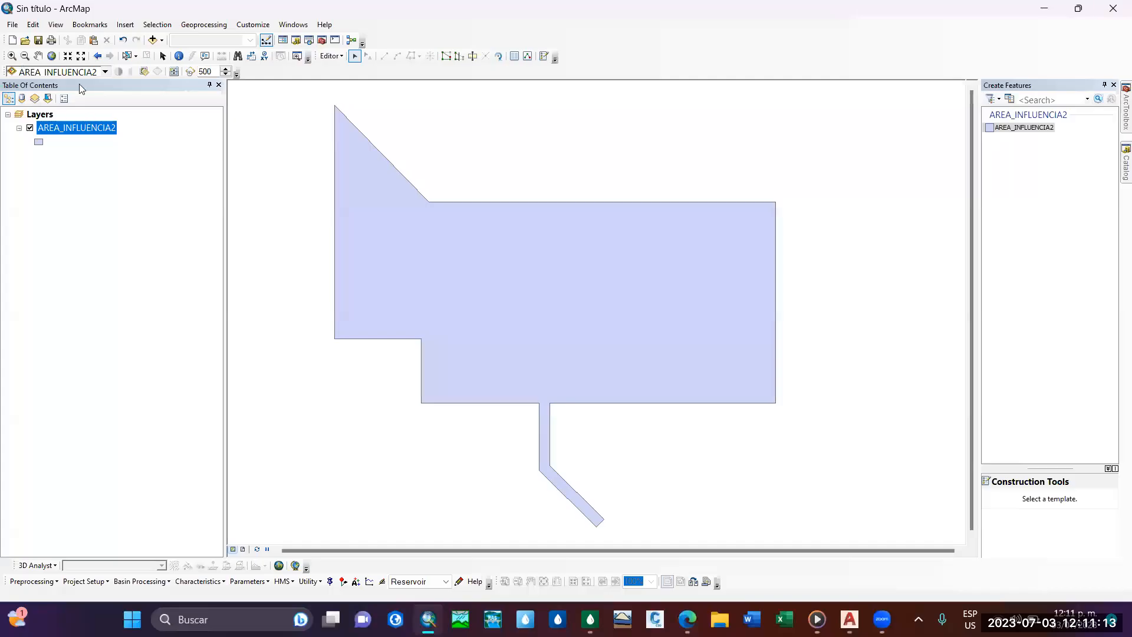
Stop the edit session and save the edits to AREA_INFLUENCIA2.
click(330, 56)
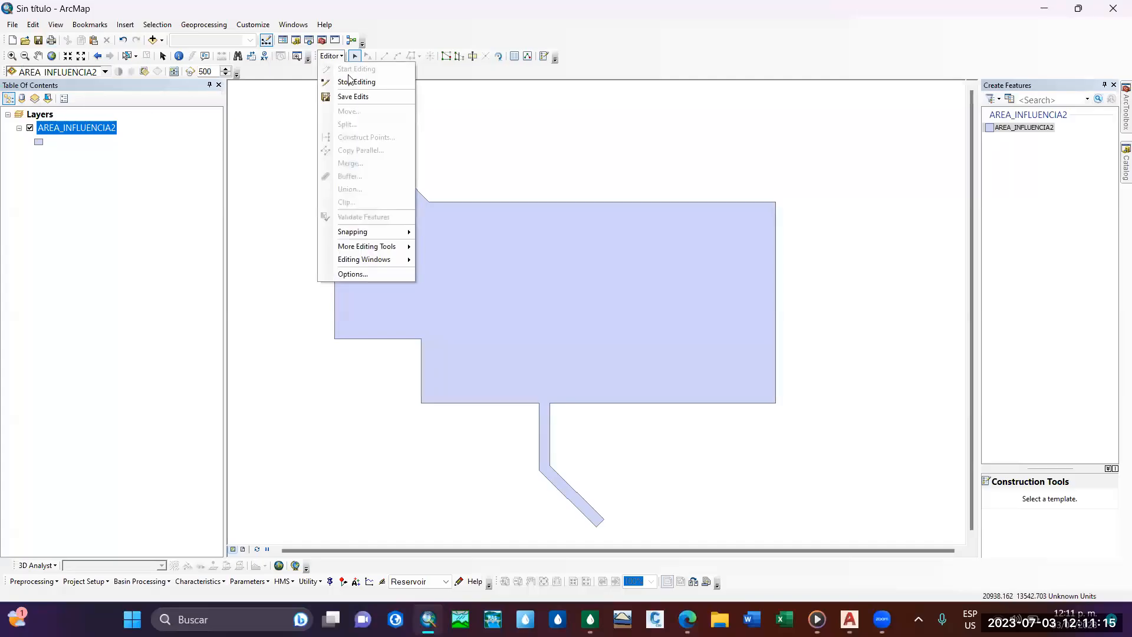
click(352, 81)
click(505, 353)
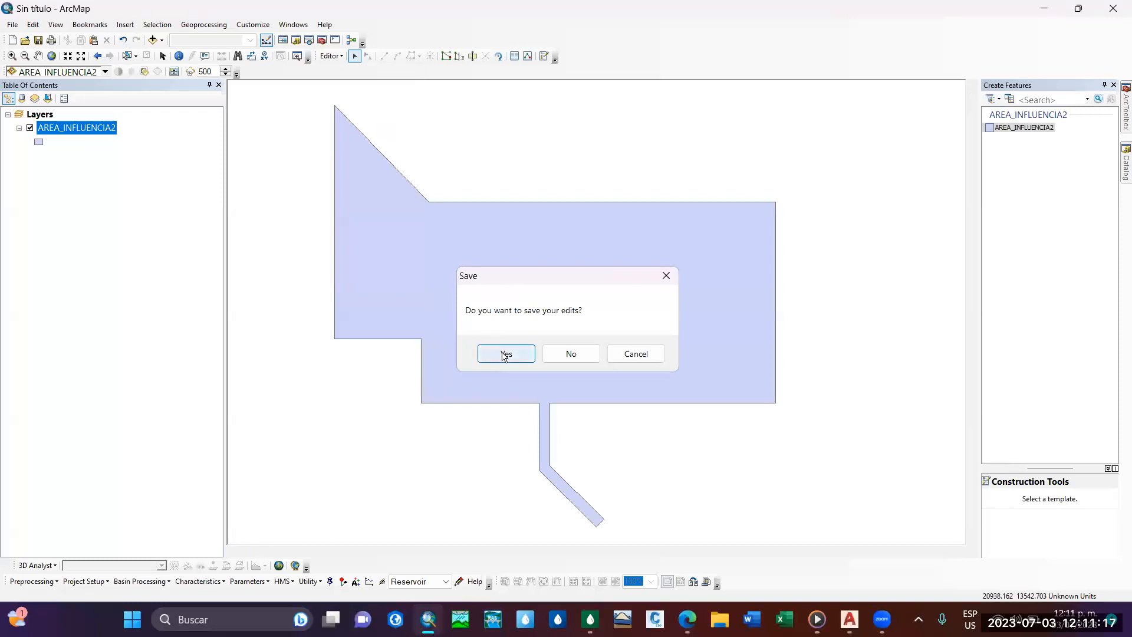
Reopen the AREA_INFLUENCIA2 attribute table below the map and examine the stored flow together with the influence polygon.
right_click(82, 129)
click(129, 165)
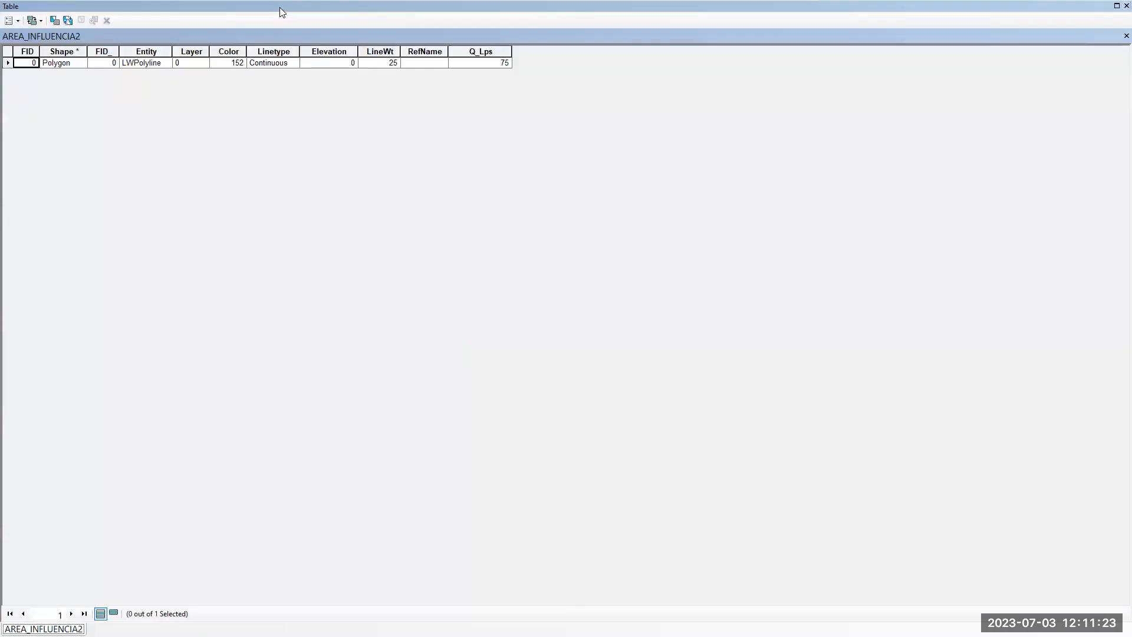
drag(279, 7, 395, 320)
scroll(569, 278, up, 3)
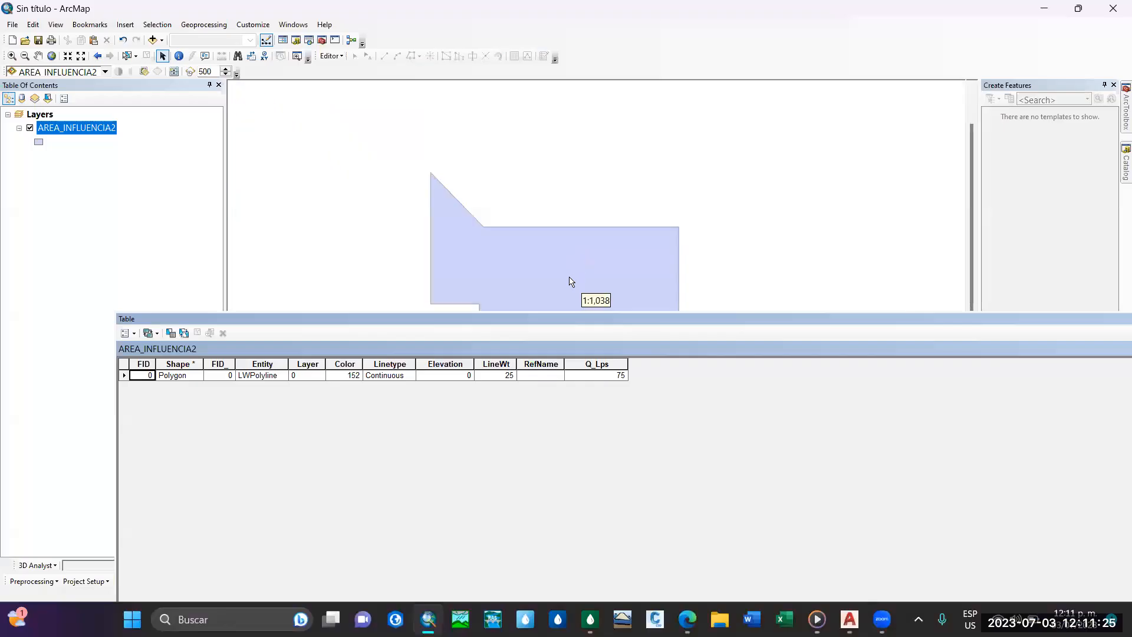
scroll(567, 275, down, 1)
middle_drag(535, 240, 498, 141)
scroll(511, 165, down, 1)
scroll(526, 207, up, 1)
scroll(534, 222, up, 1)
scroll(516, 233, down, 1)
scroll(513, 220, up, 2)
scroll(526, 234, down, 1)
drag(575, 321, 525, 295)
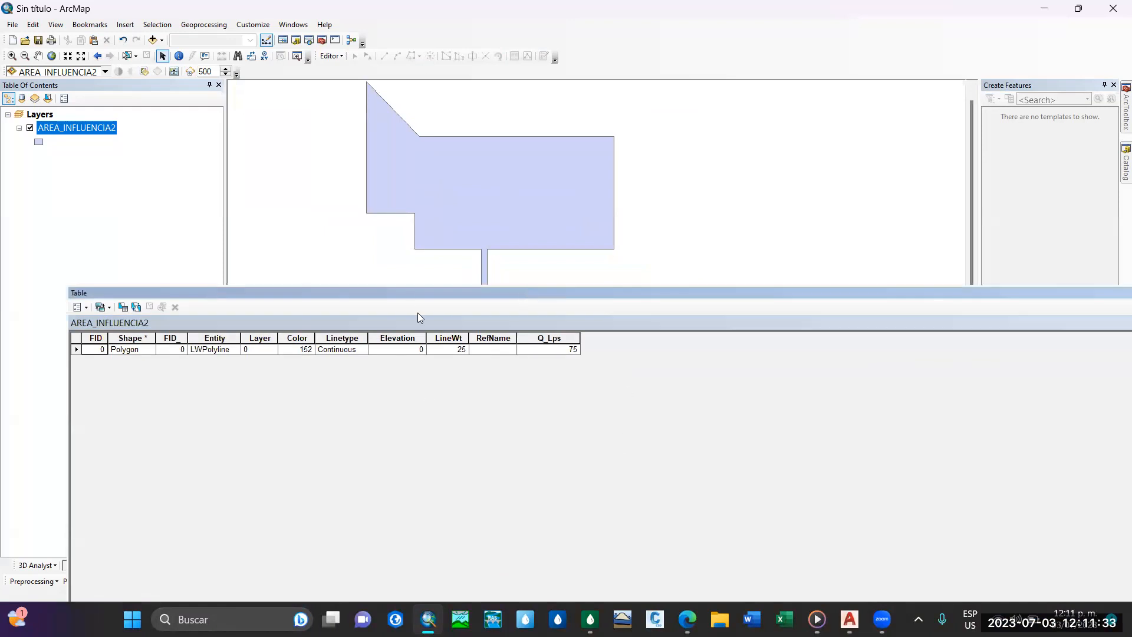
Review the Q_Lps column against the influence polygon, and close the AREA_INFLUENCIA2 attribute table.
click(549, 339)
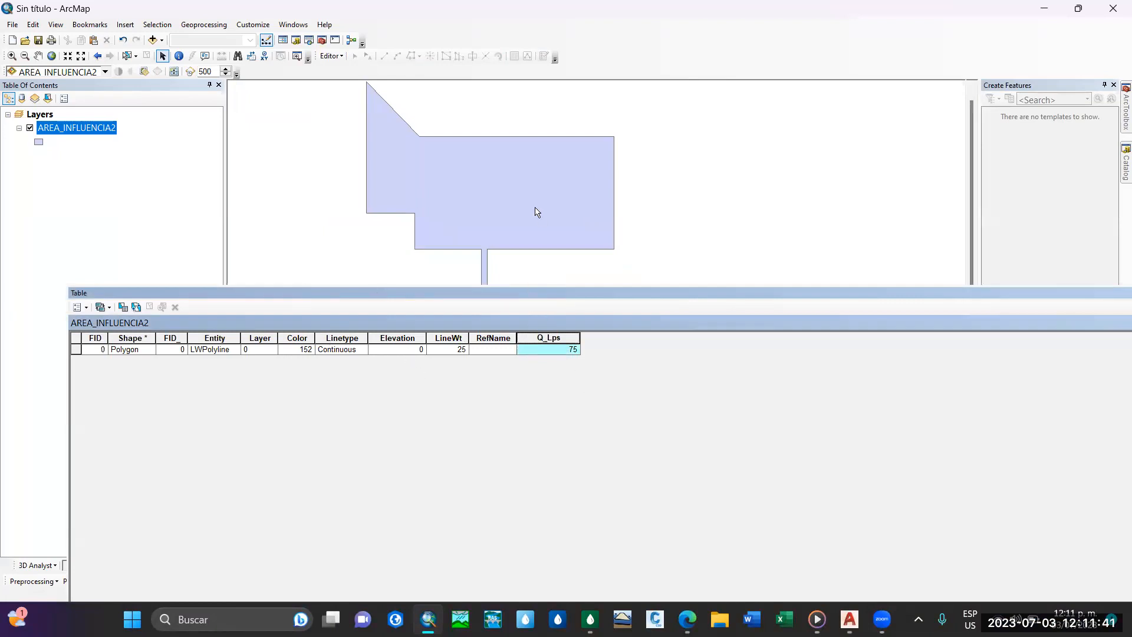
drag(593, 296, 546, 224)
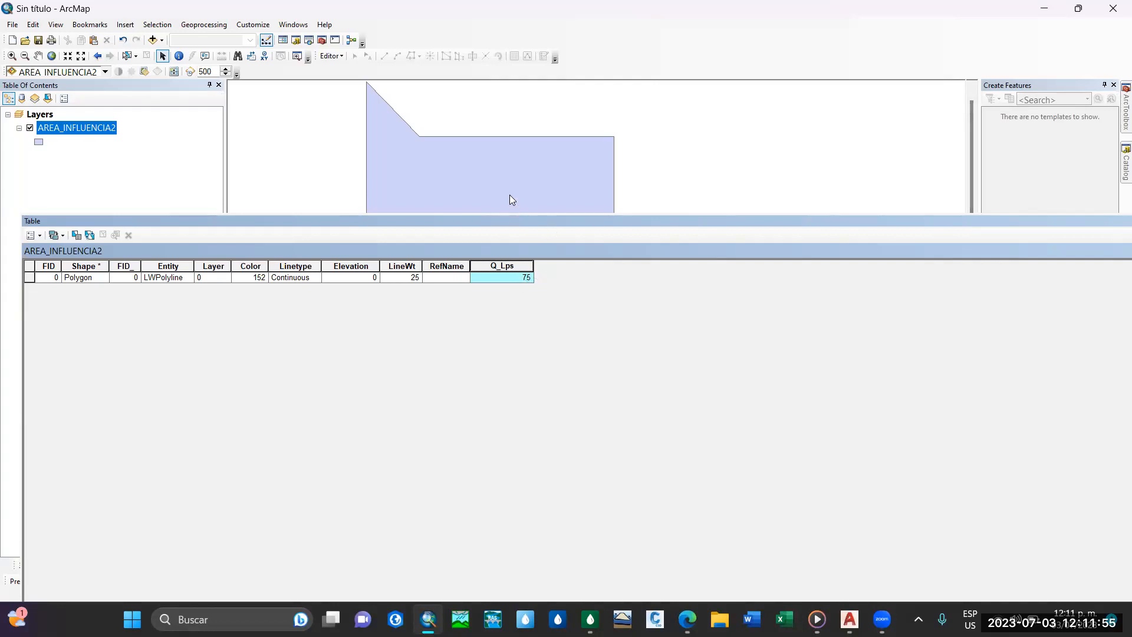
drag(551, 223, 510, 195)
drag(583, 299, 580, 303)
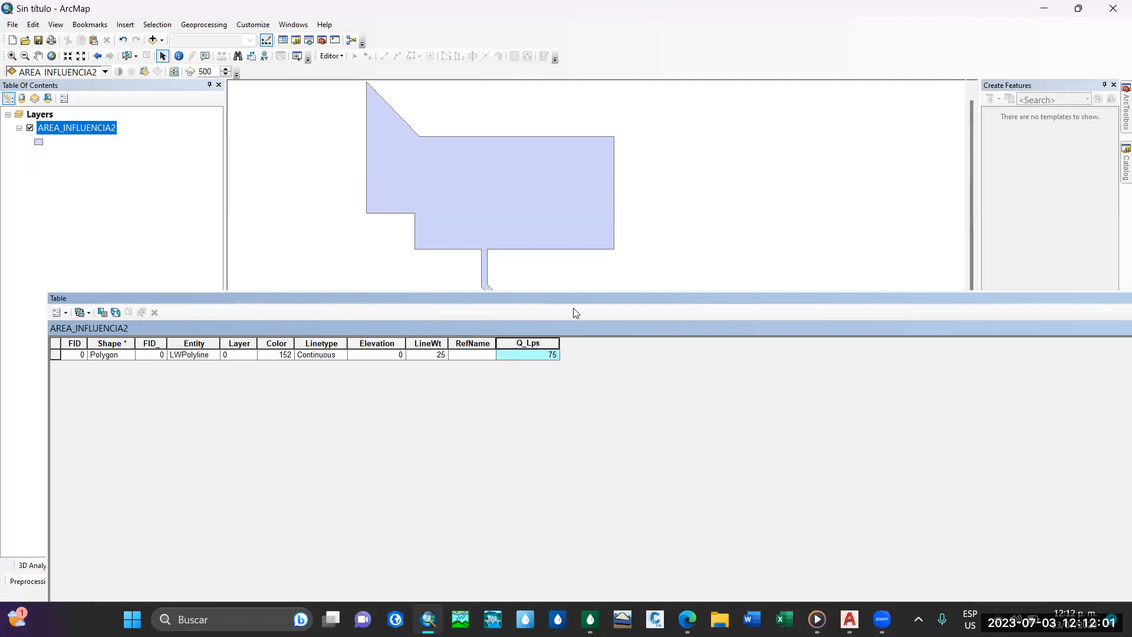
drag(985, 298, 893, 219)
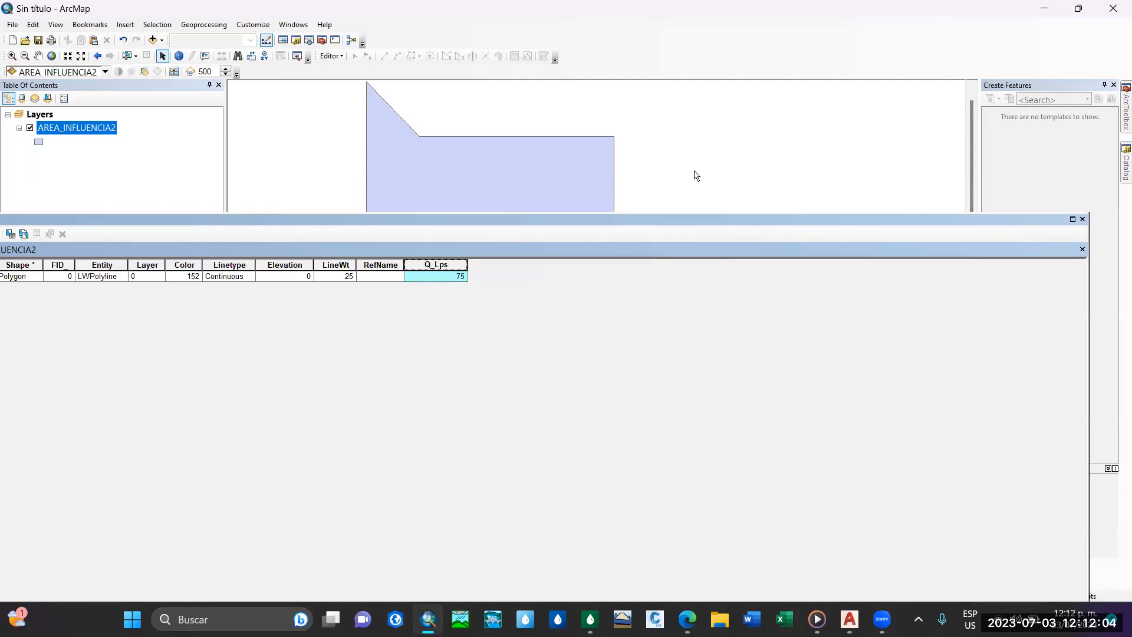
click(1083, 218)
middle_drag(399, 255, 411, 357)
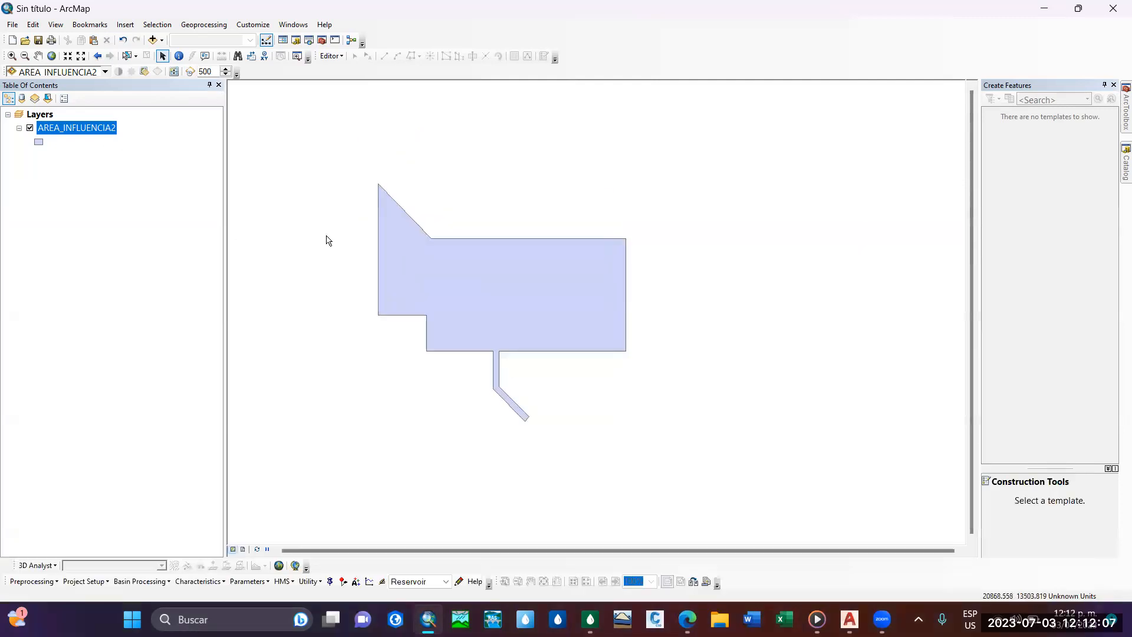
Switch to SewerGEMS and start the Thiessen Polygon Creator with Manhole\All Elements as node layer and ElementID as node ID field.
key(alt+Tab)
scroll(513, 324, up, 2)
middle_drag(513, 323, 530, 347)
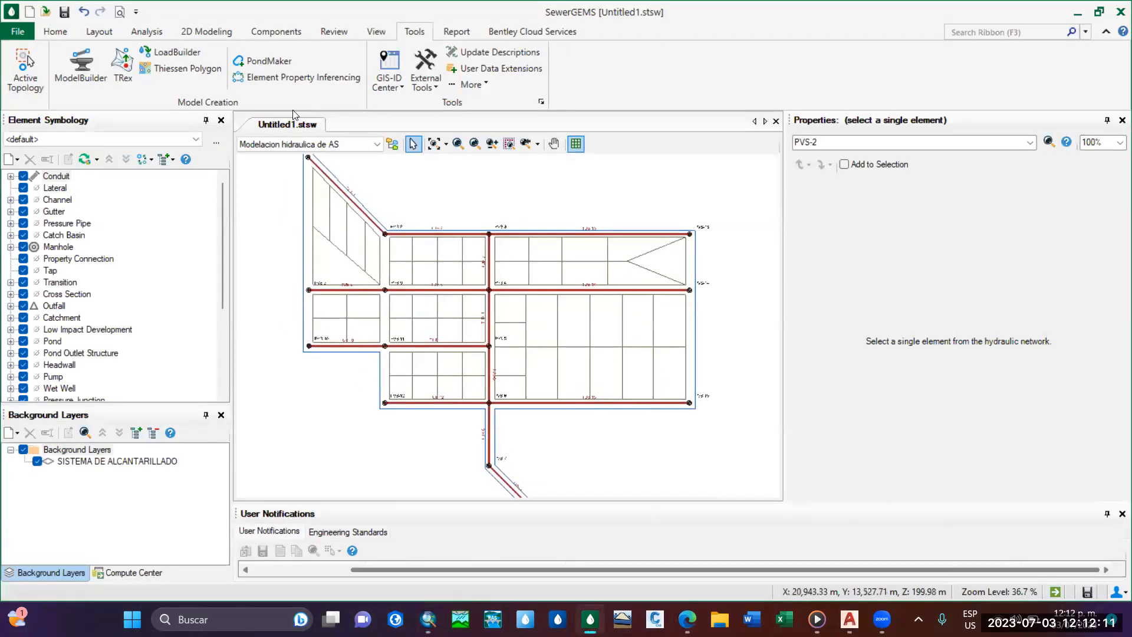
click(199, 69)
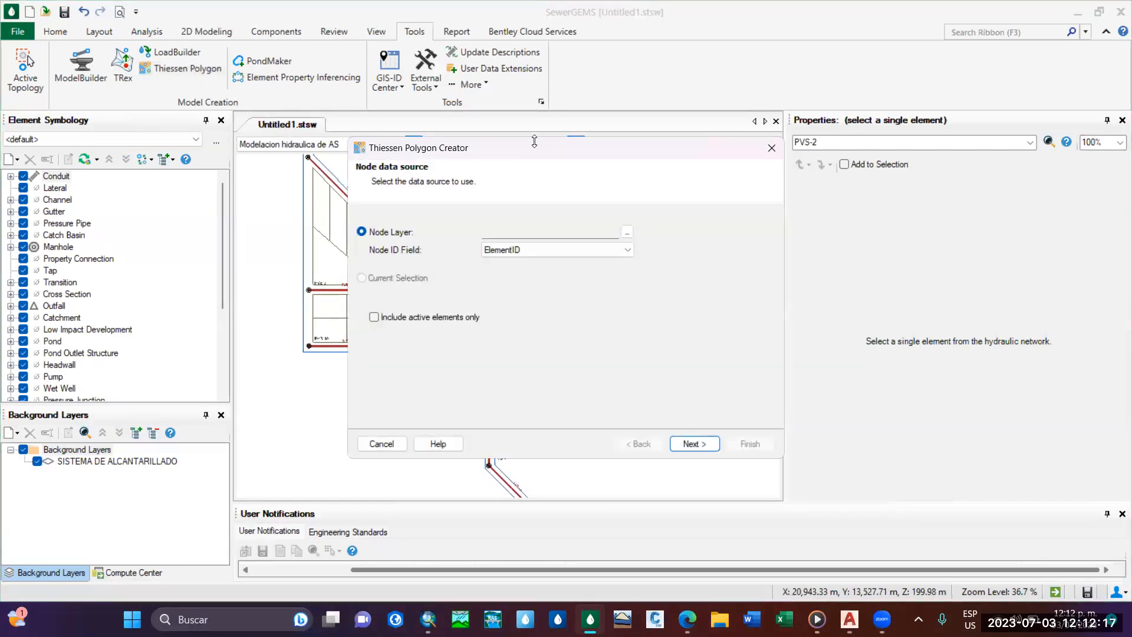
drag(522, 147, 423, 120)
click(529, 204)
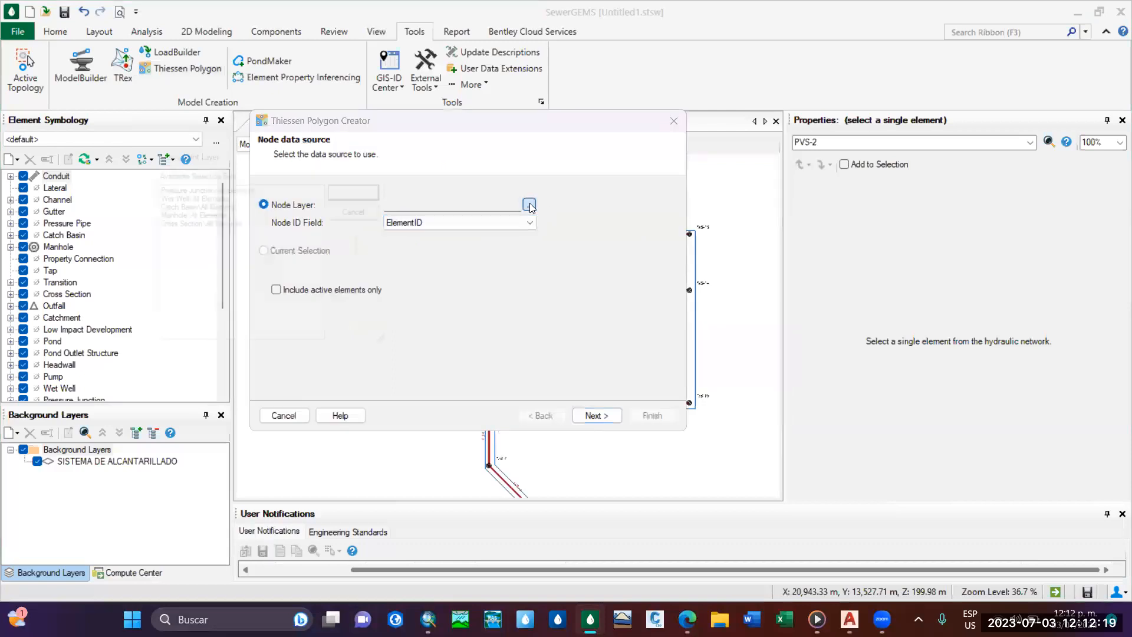
click(218, 213)
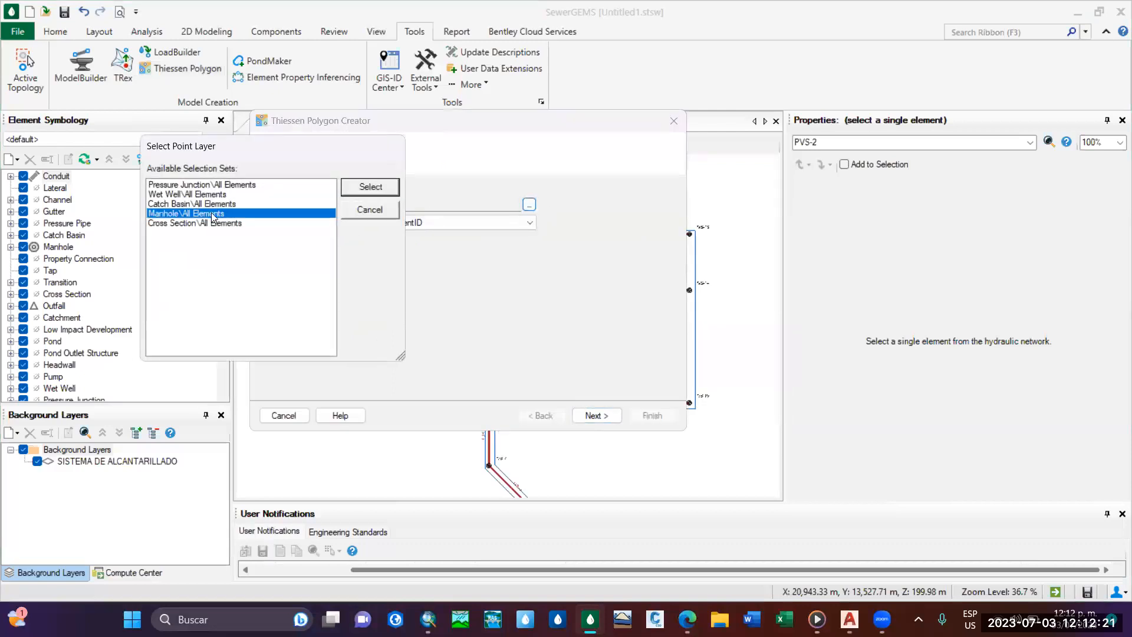
click(359, 189)
click(487, 222)
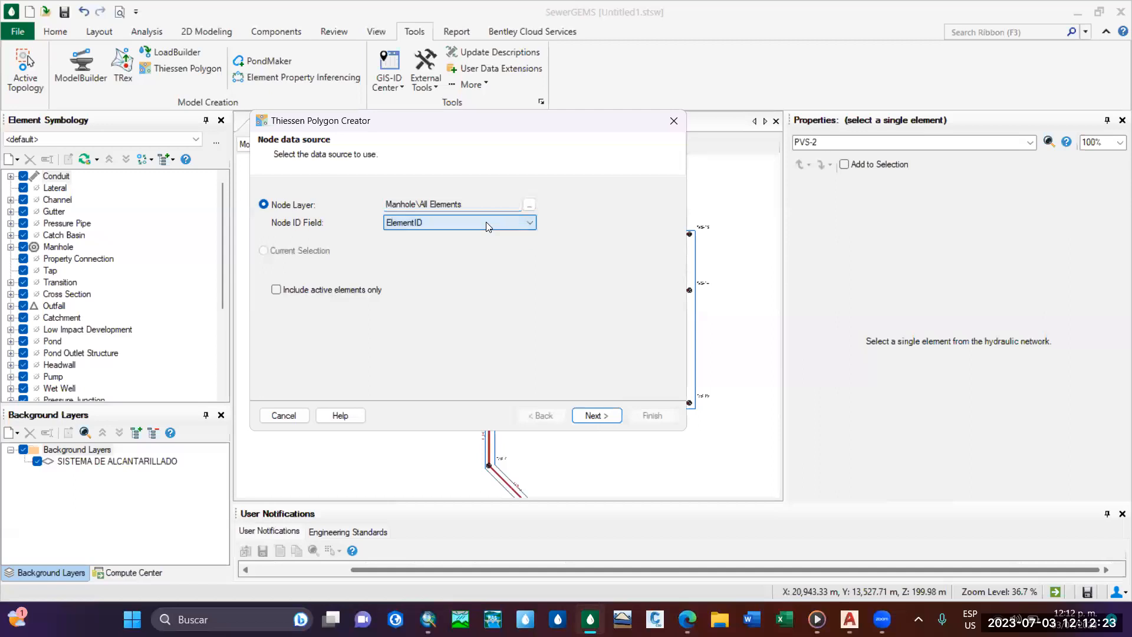
click(613, 416)
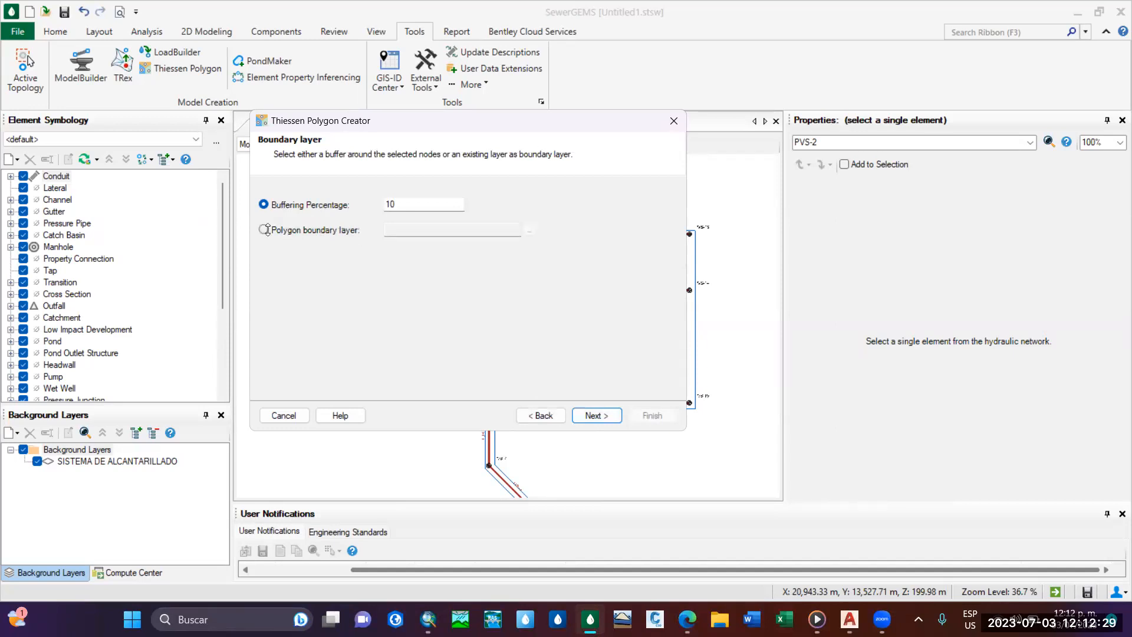
Use the AREA_INFLUENCIA2 shapefile from Base de datos SIG\AREA DE INFLUENCIA AS as the polygon boundary layer, accepting metres as its length unit.
click(264, 229)
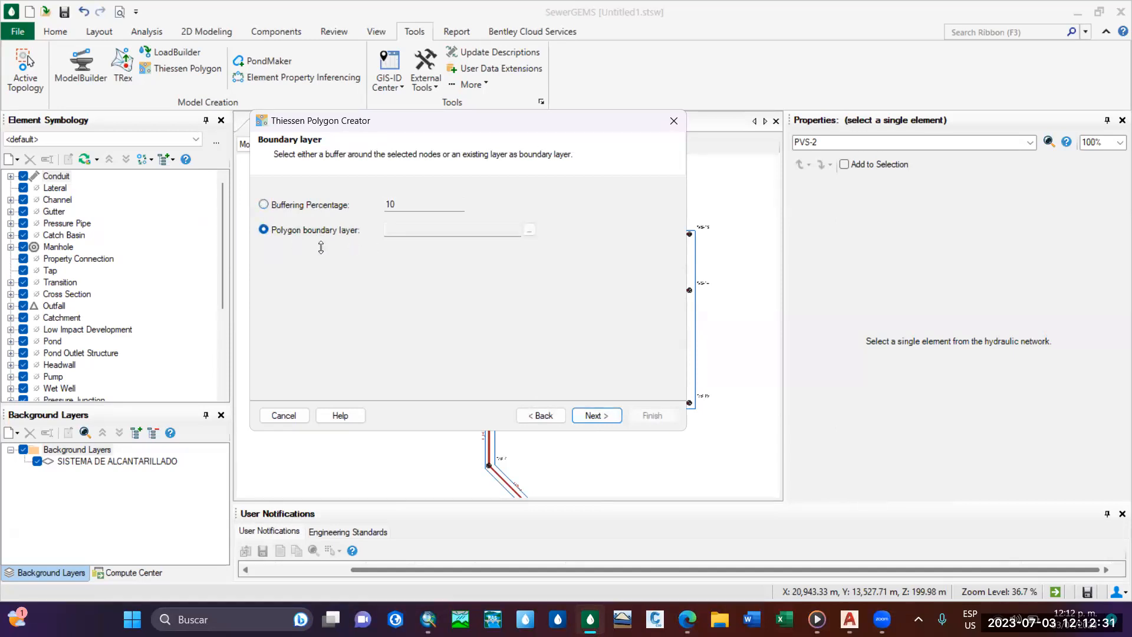
click(531, 230)
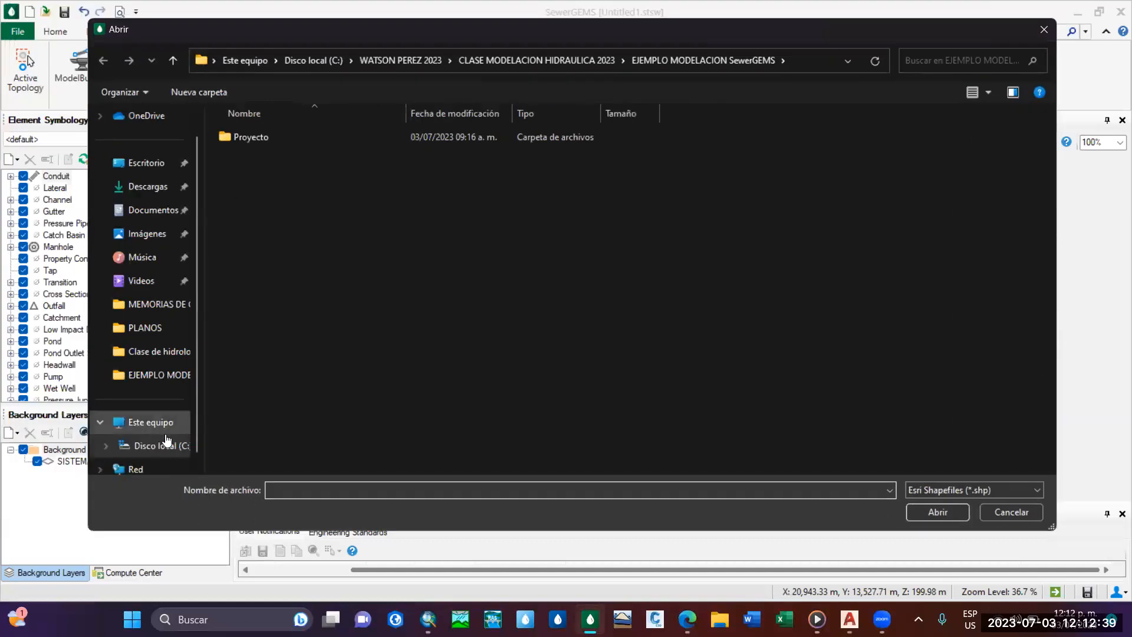
click(159, 445)
scroll(300, 442, up, 8)
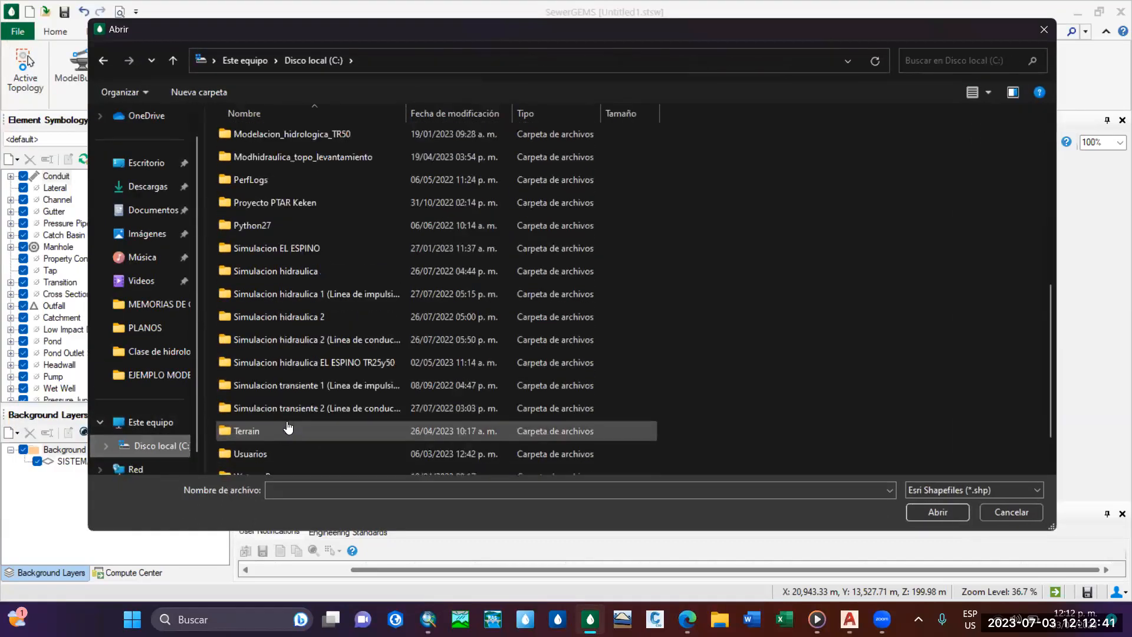
double_click(293, 233)
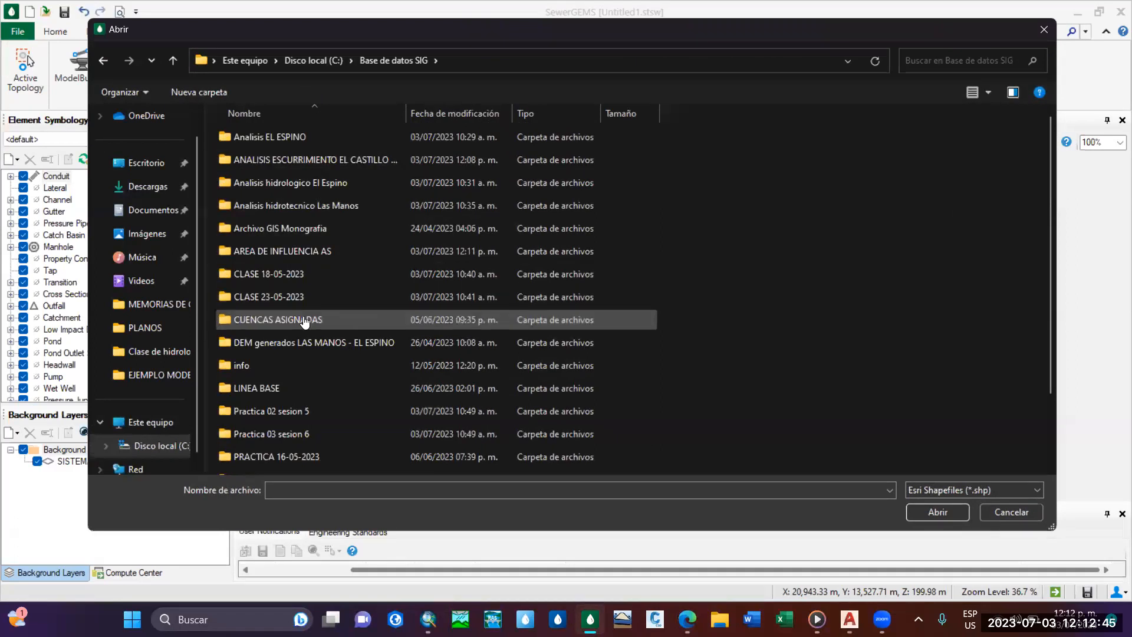
double_click(282, 251)
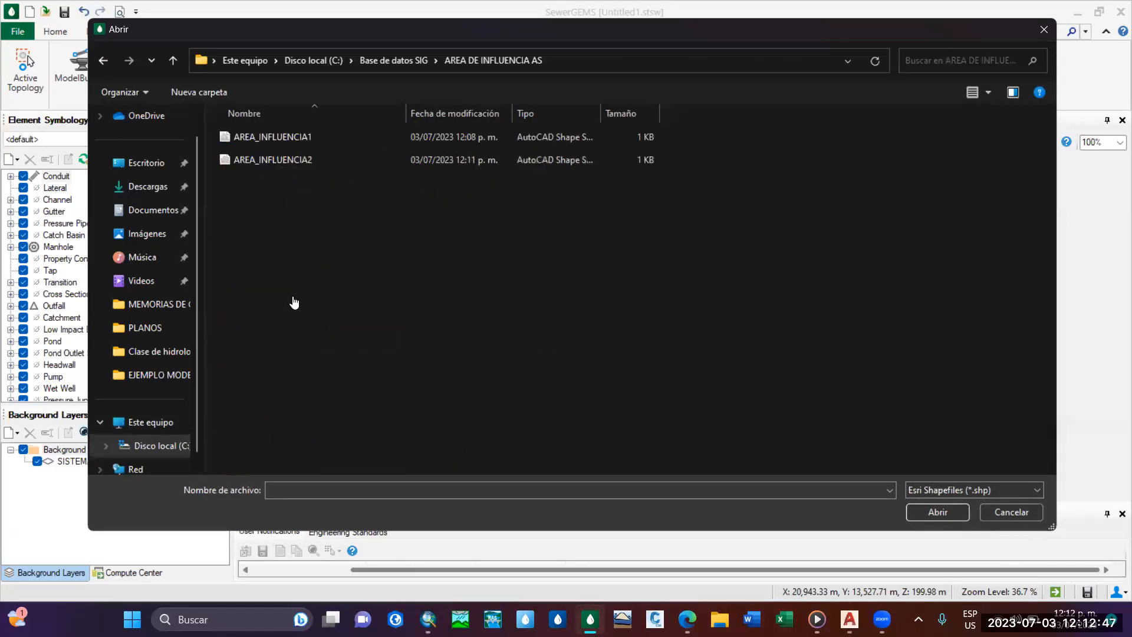
click(295, 159)
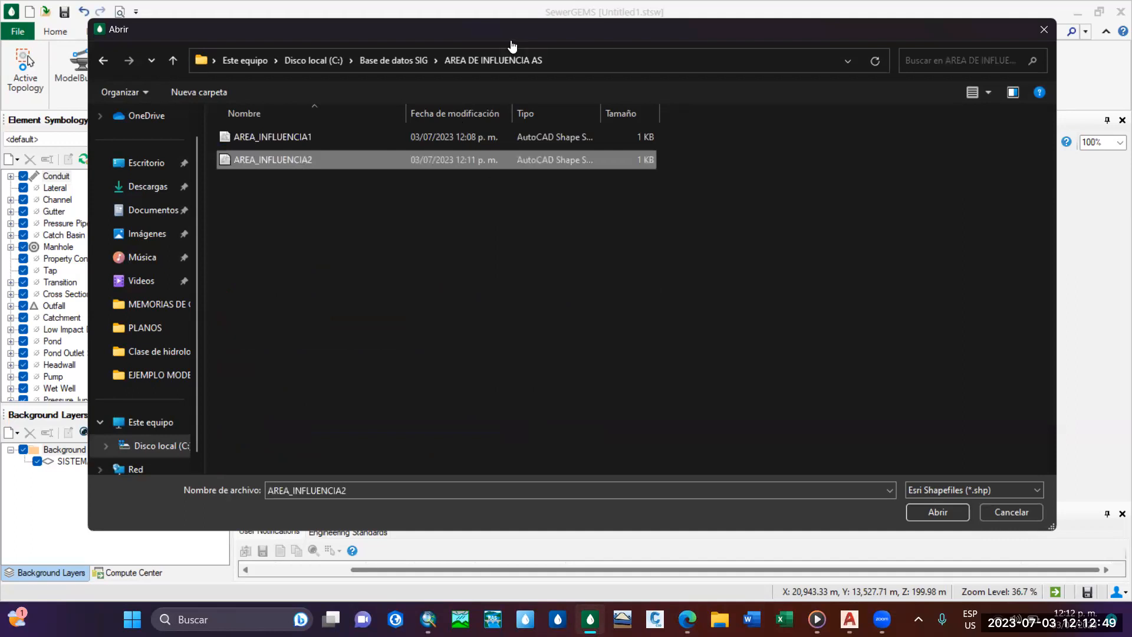
drag(423, 30, 334, 17)
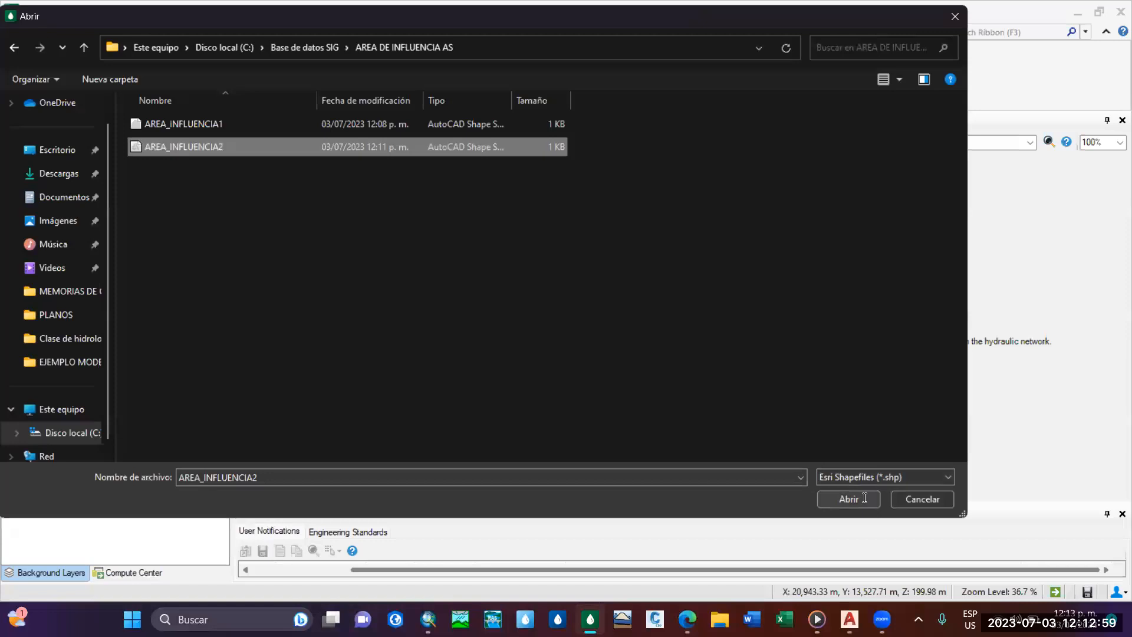
click(846, 501)
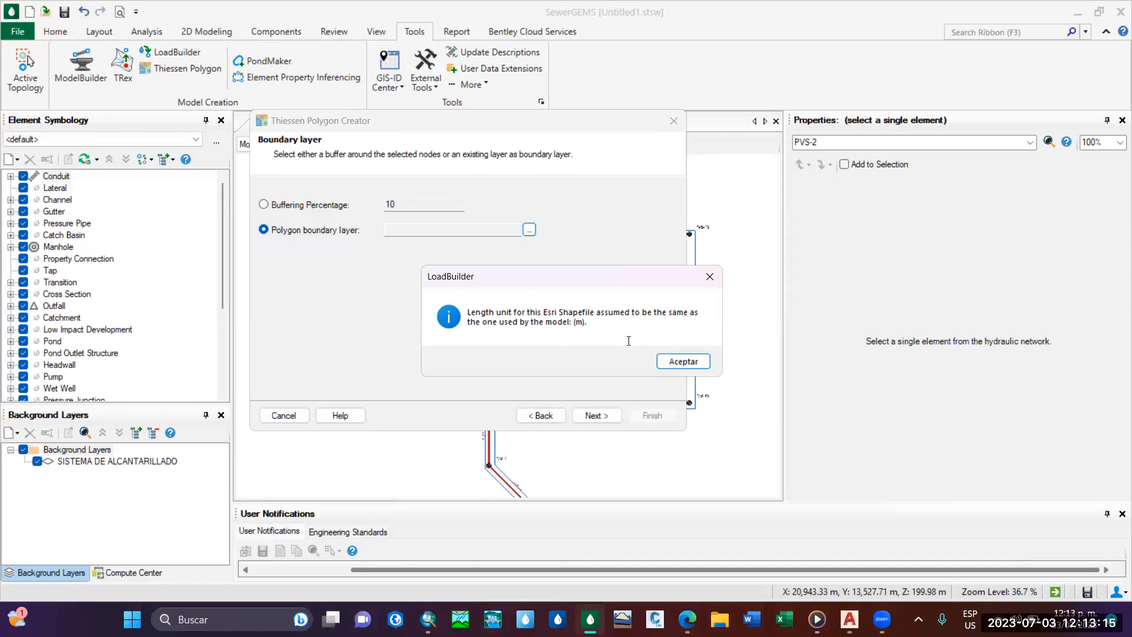
drag(539, 286, 463, 265)
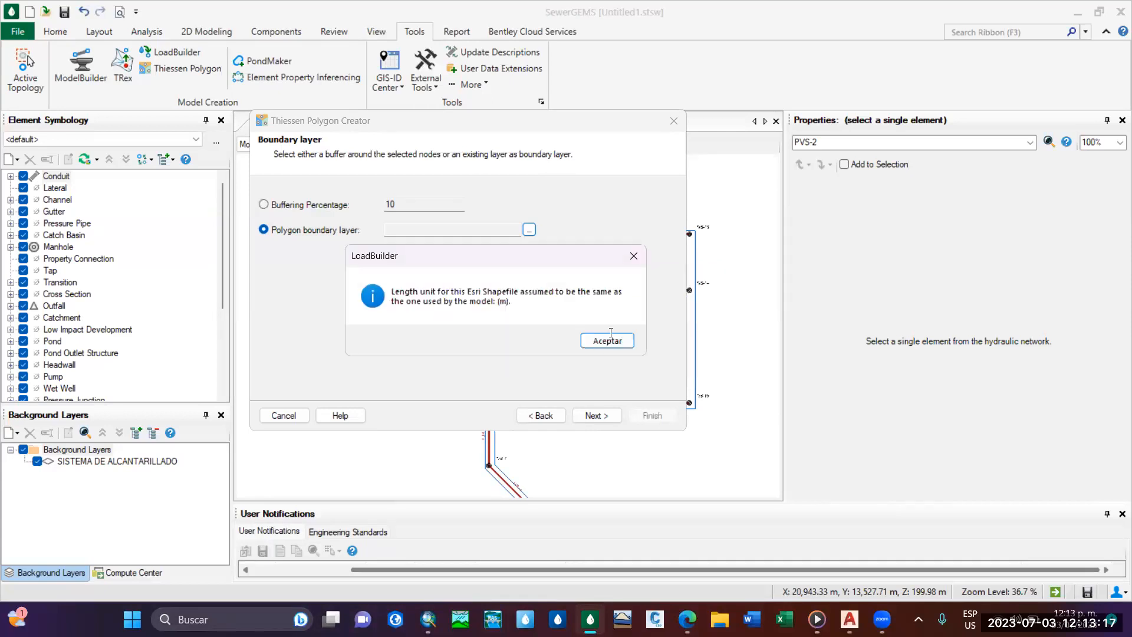
click(609, 340)
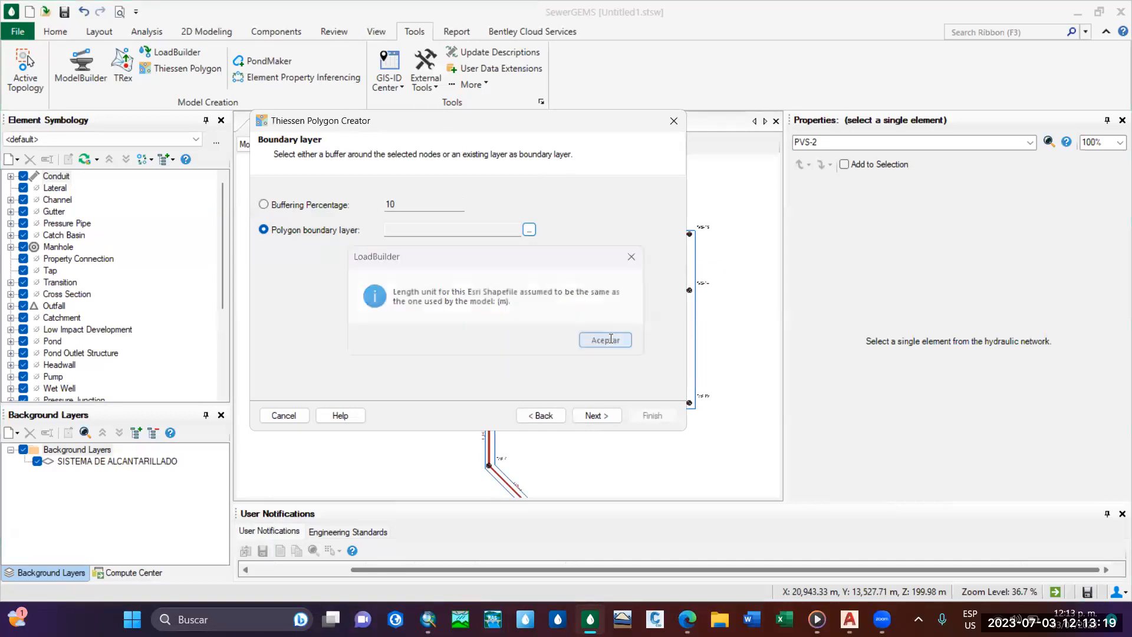
click(596, 415)
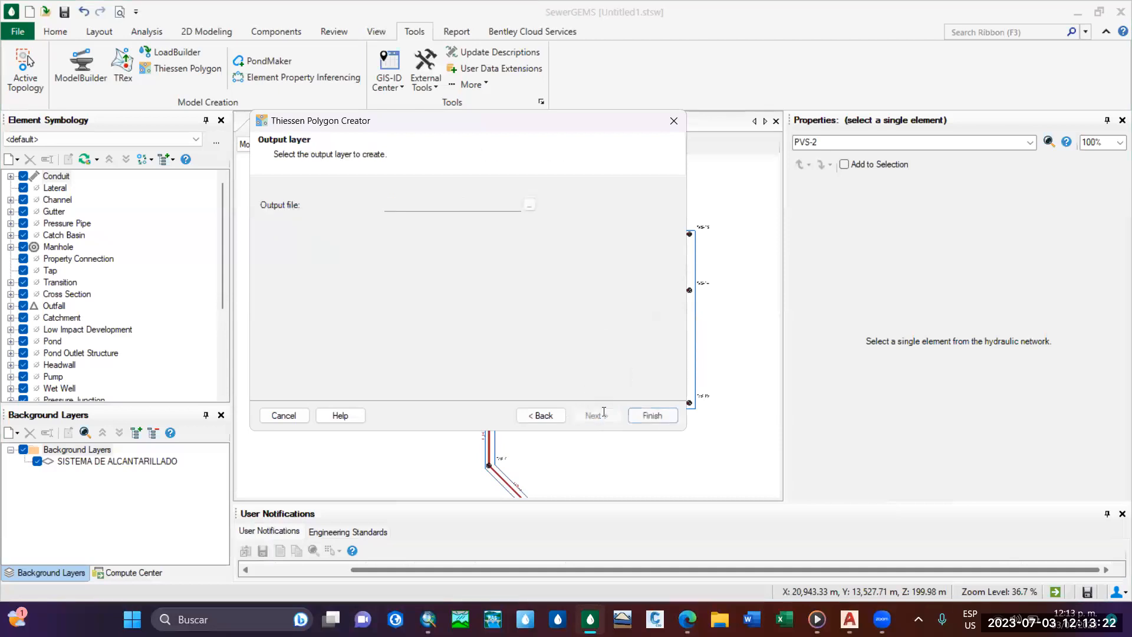
Choose the EJEMPLO MODELACION SewerGEMS folder, inside CLASE MODELACION HIDRAULICA 2023, as the location for the Thiessen output file.
click(526, 205)
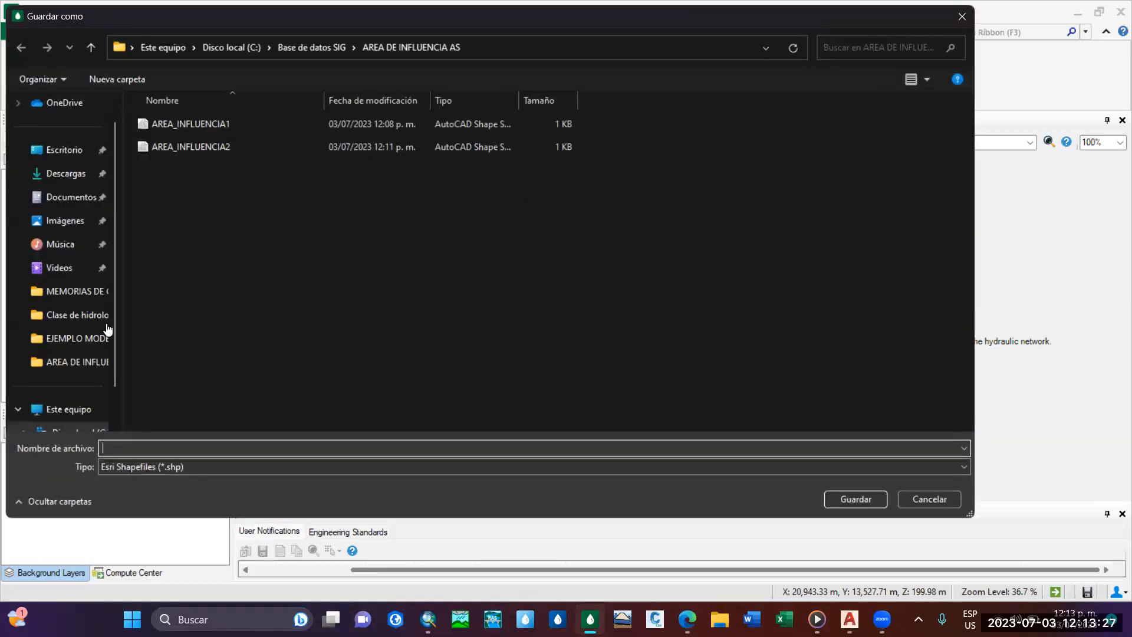
scroll(108, 328, down, 3)
click(88, 362)
scroll(214, 323, down, 1)
scroll(216, 324, down, 7)
scroll(215, 324, up, 8)
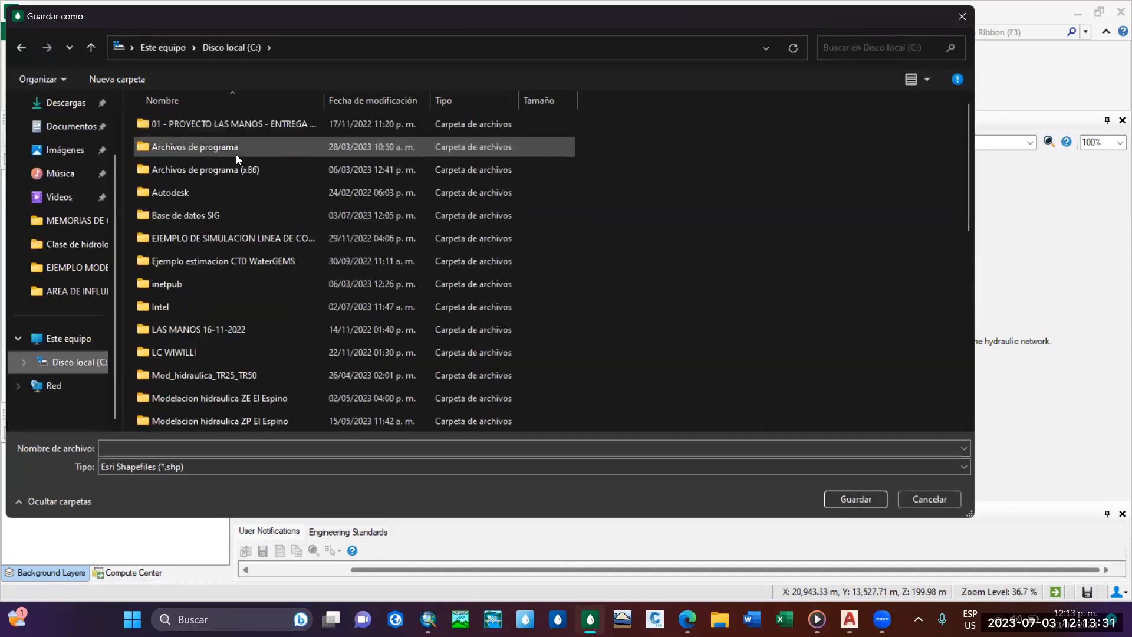
scroll(228, 209, down, 6)
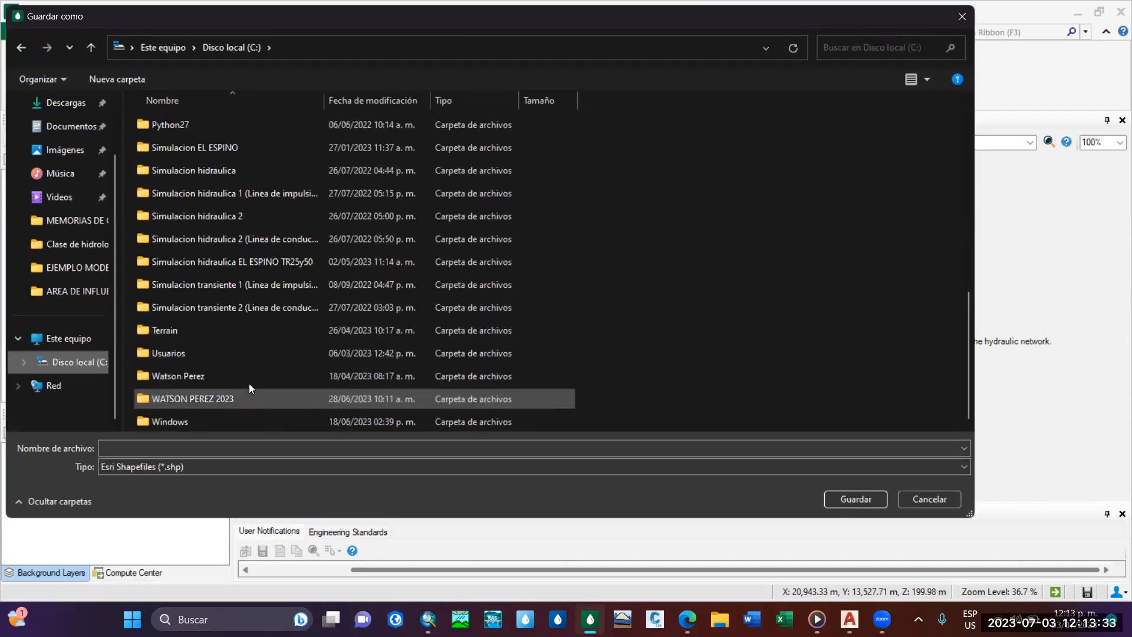
double_click(249, 390)
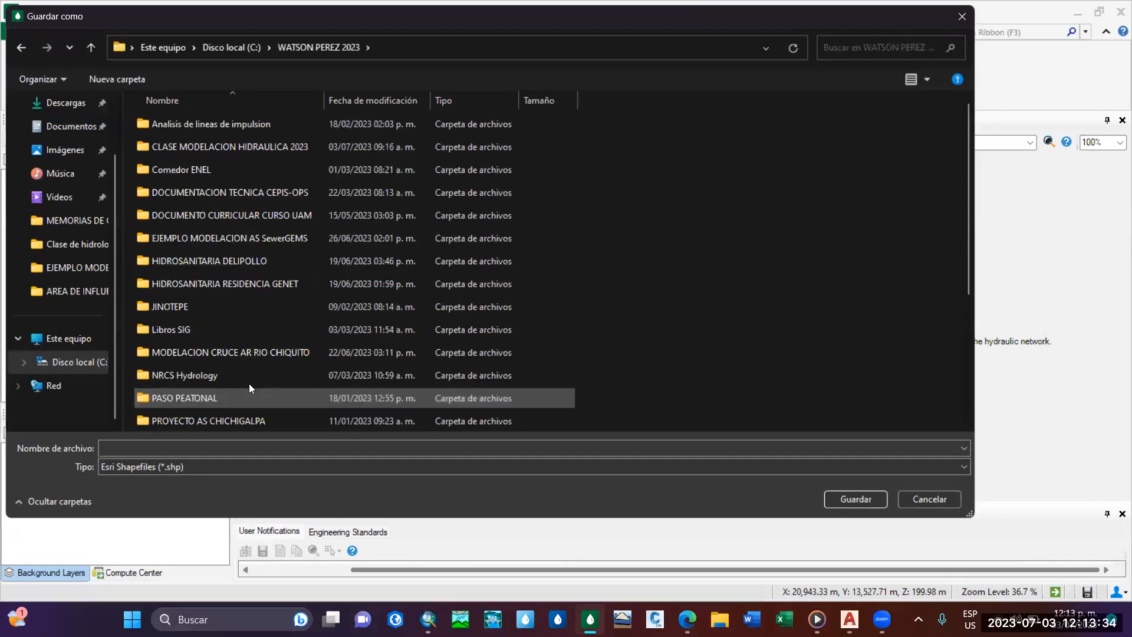
double_click(254, 154)
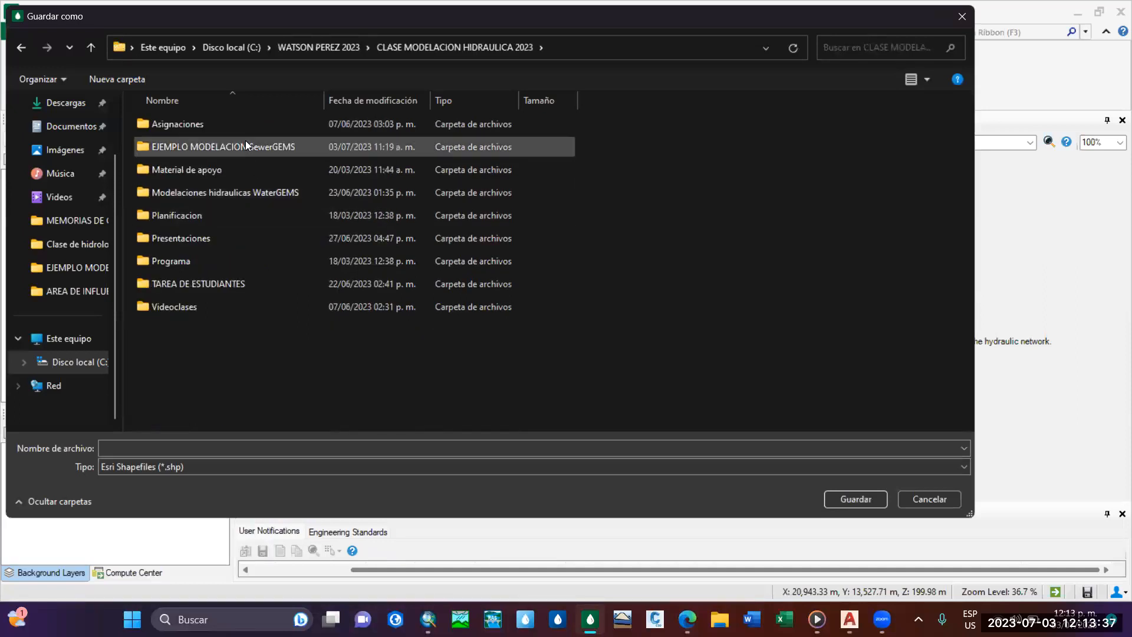
double_click(244, 147)
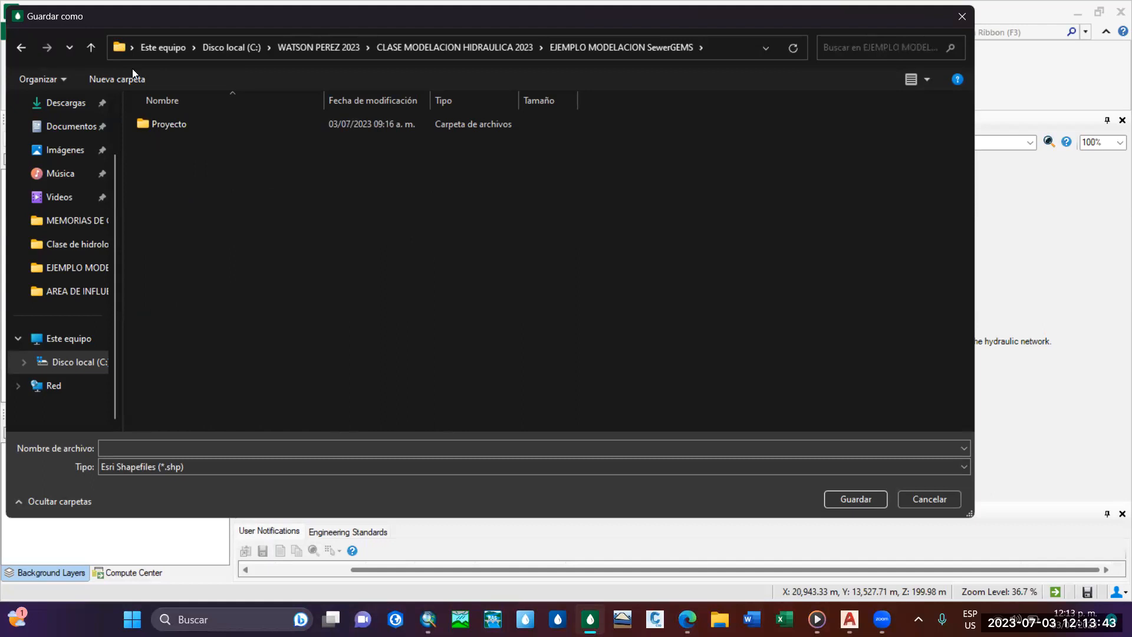
click(93, 49)
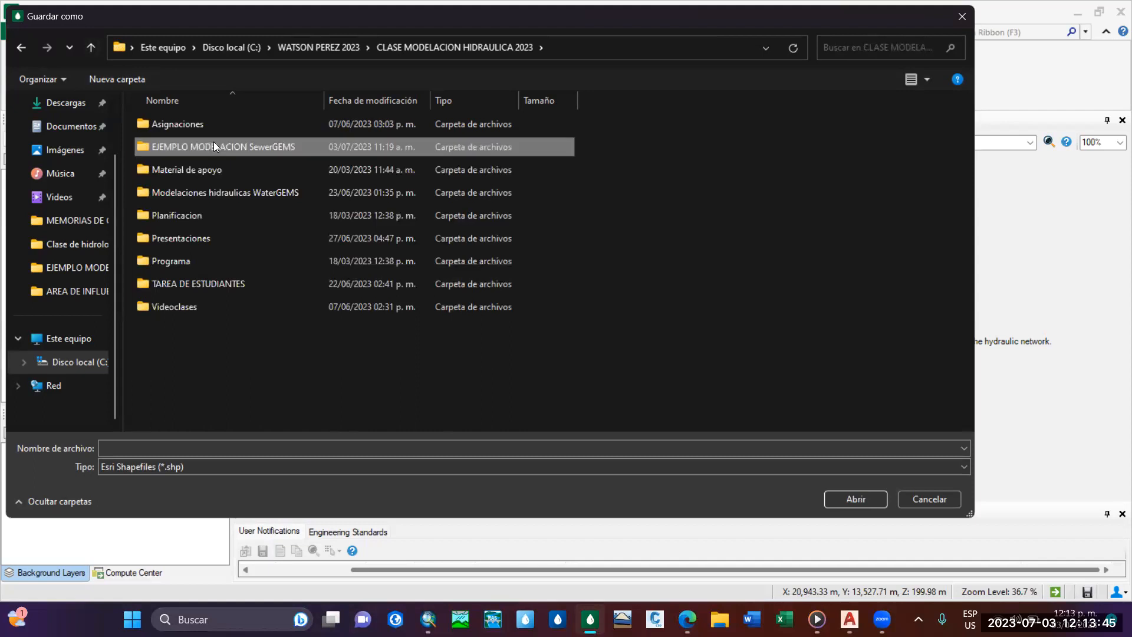
double_click(214, 146)
Name the output shapefile poligonos_Thiessen, save it and generate the Thiessen polygons.
click(179, 449)
text(are)
key(BackSpace)
key(BackSpace)
key(BackSpace)
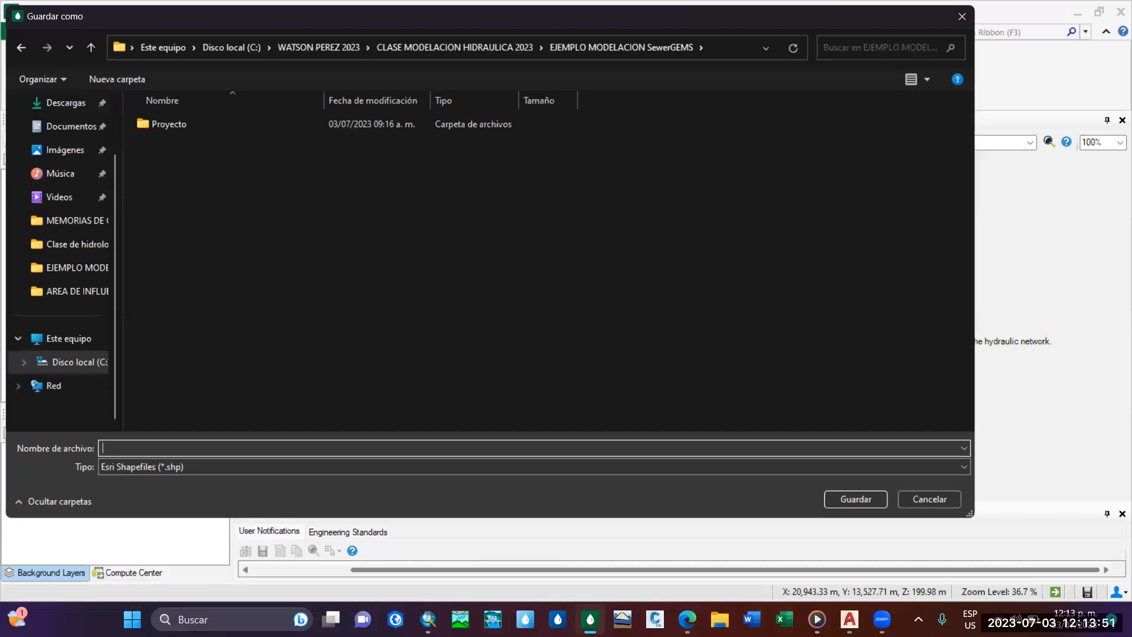
text(poligonos_Thiessen)
click(848, 501)
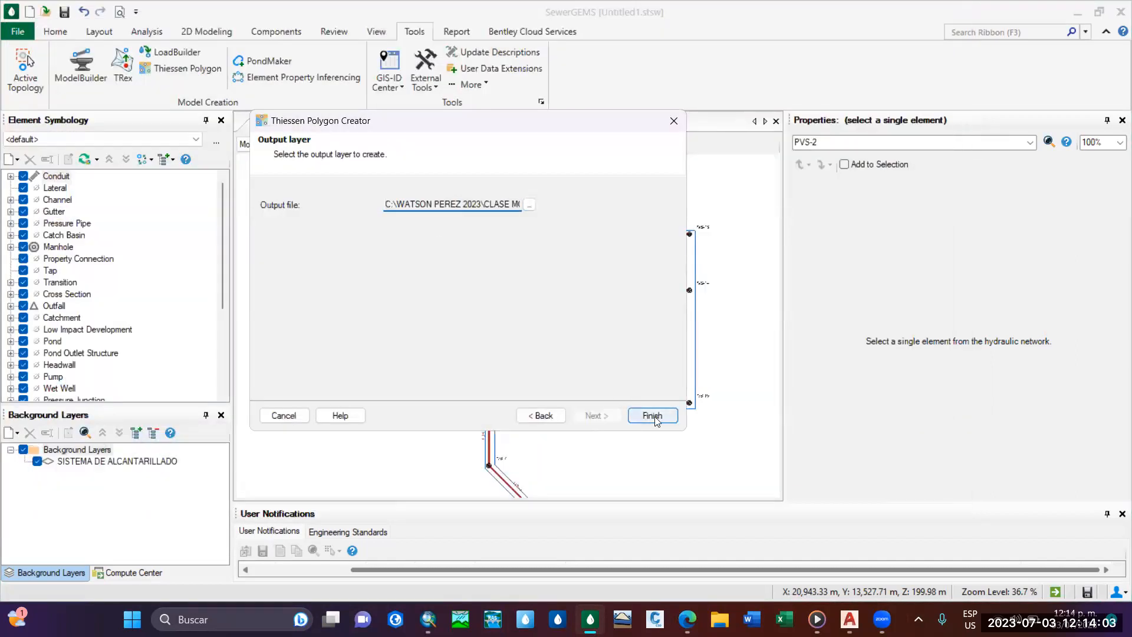
click(653, 415)
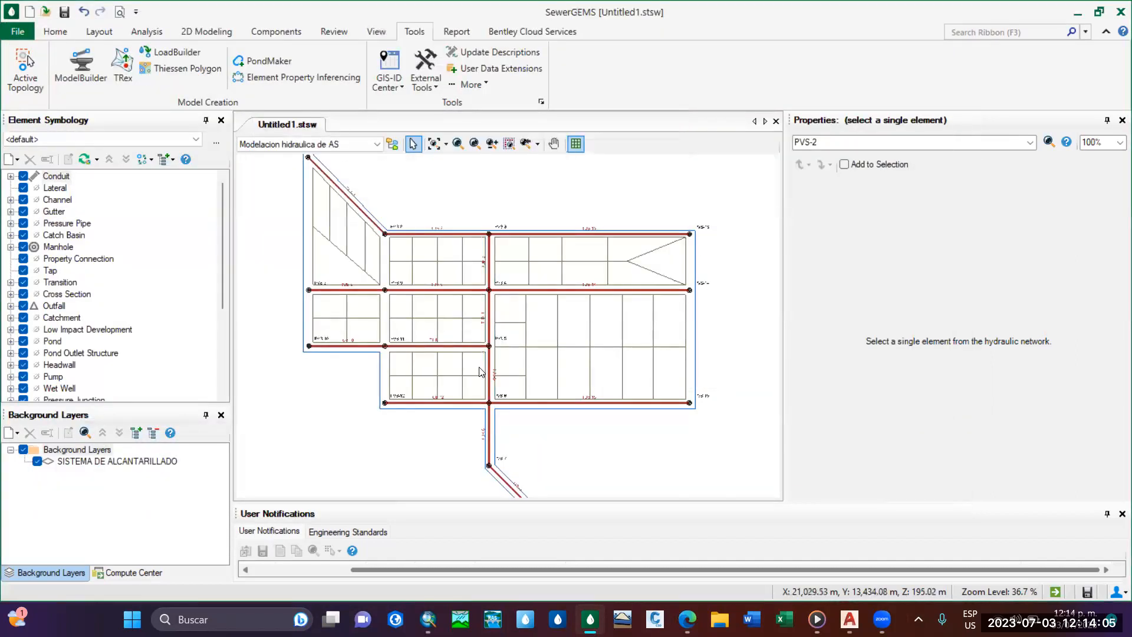
Hide the SISTEMA DE ALCANTARILLADO background layer so only the sewer network is displayed.
scroll(478, 371, down, 5)
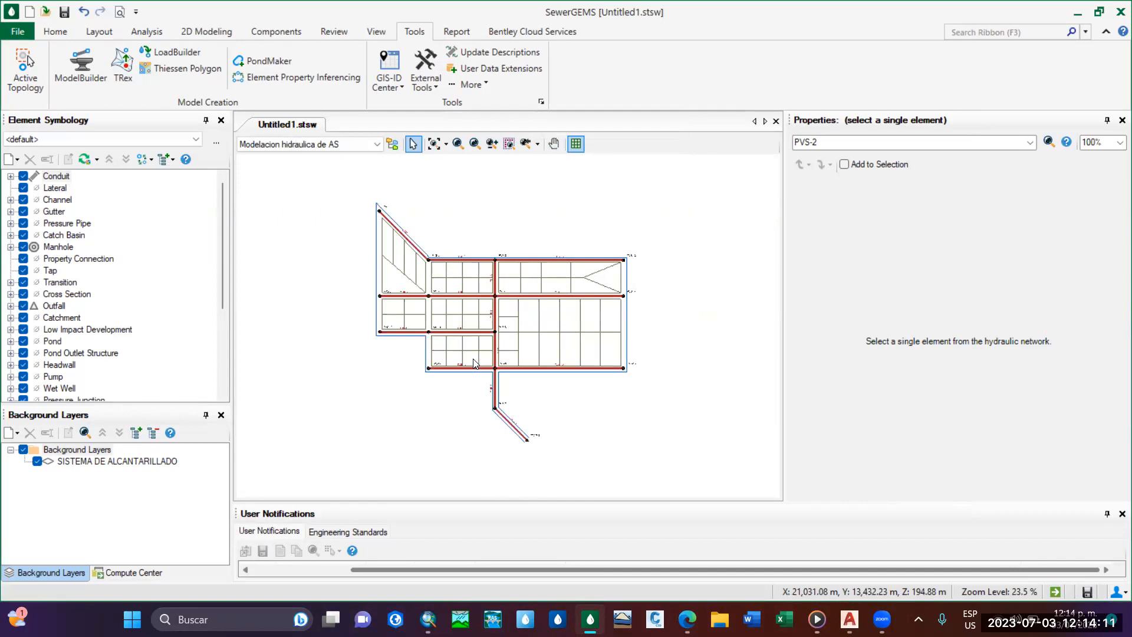
click(36, 462)
scroll(520, 396, up, 7)
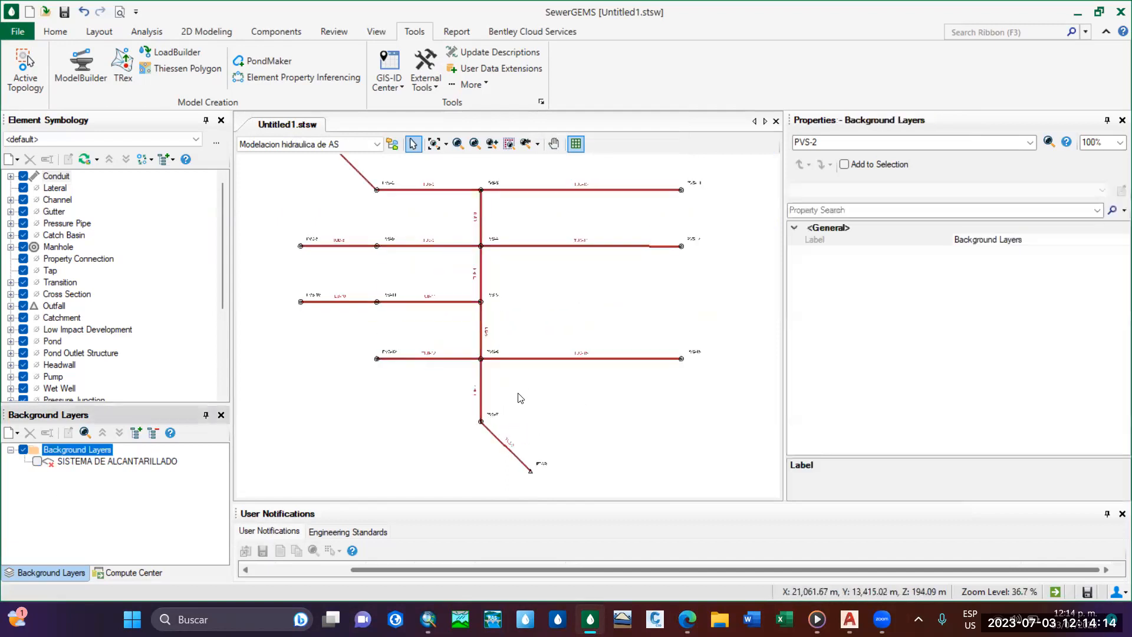
Add the poligonos_Thiessen shapefile from the EJEMPLO MODELACION SewerGEMS folder as a background layer, accepting metres as its unit.
right_click(93, 456)
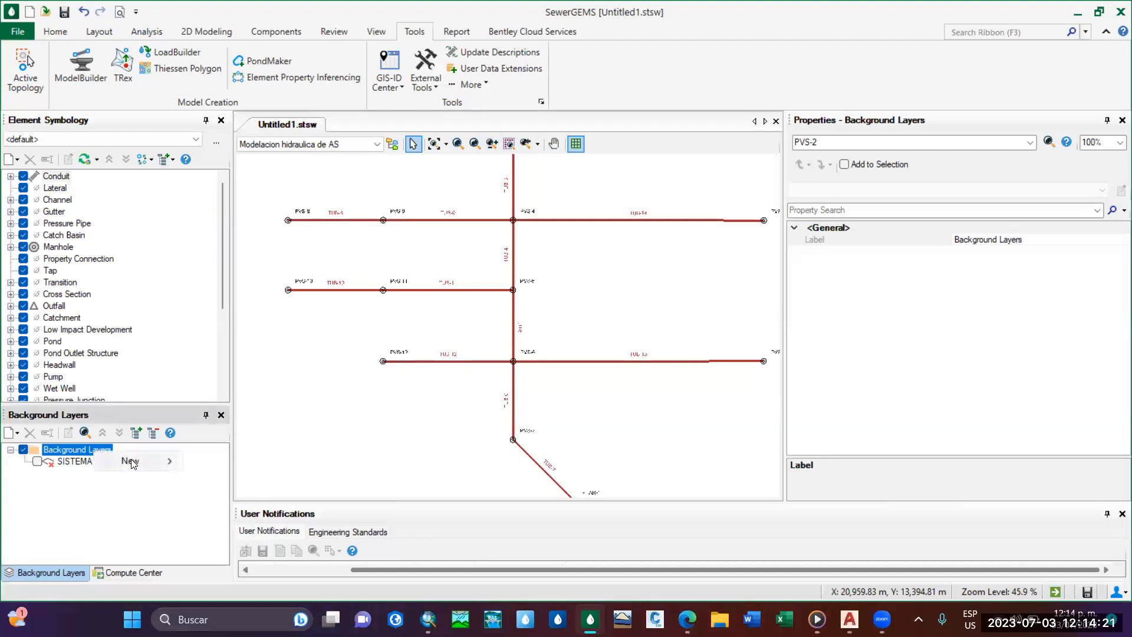
right_click(81, 452)
mouse_move(119, 461)
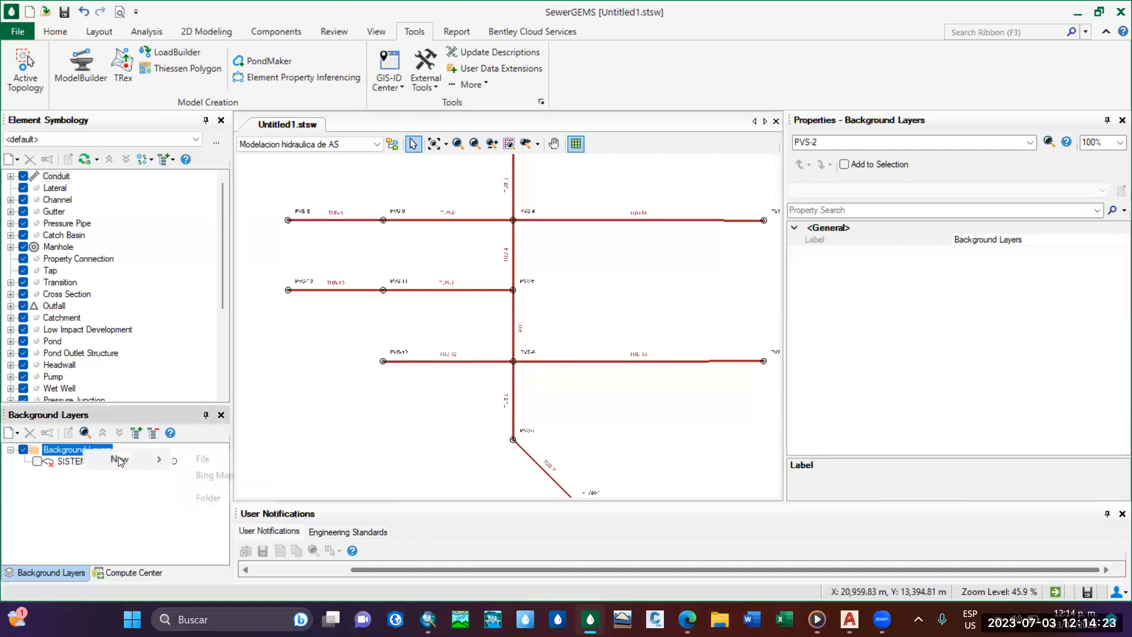
click(195, 460)
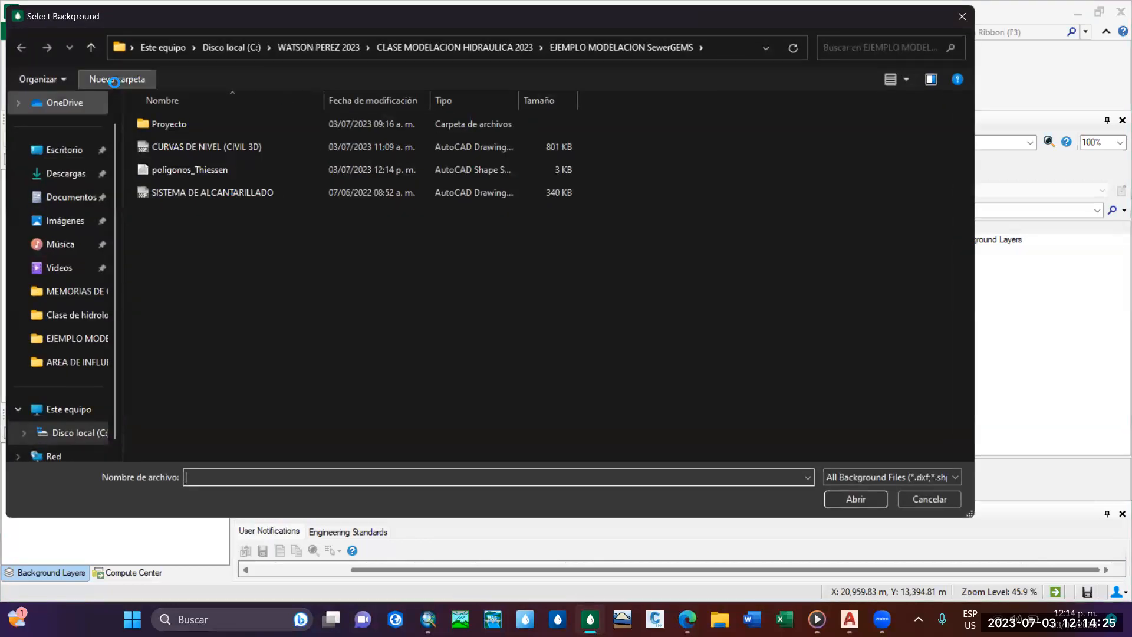
click(172, 171)
click(855, 499)
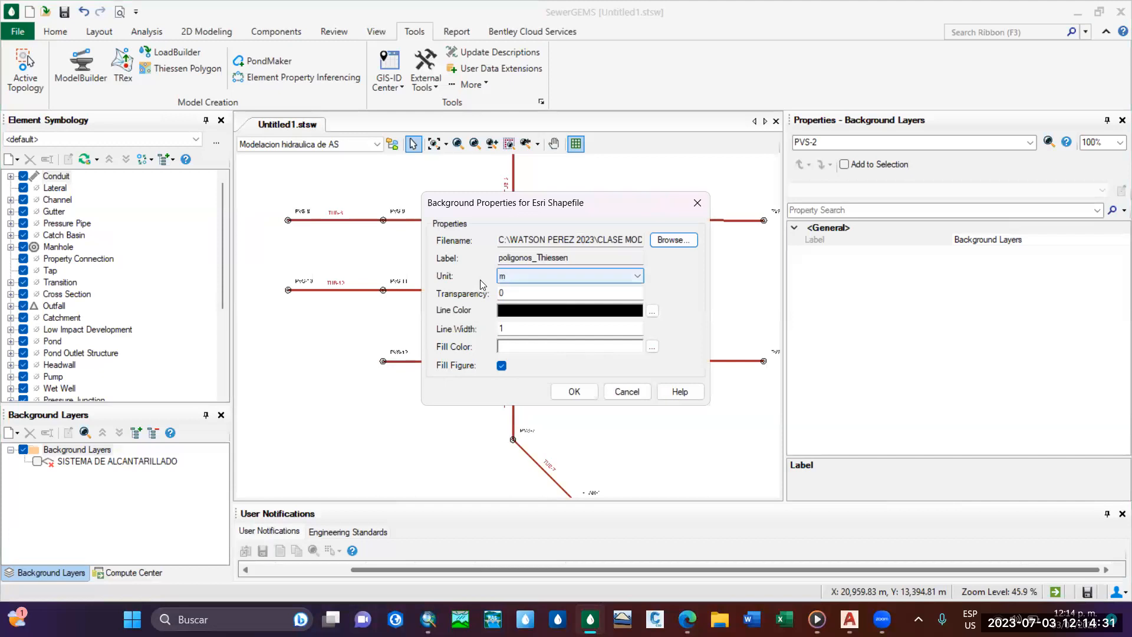
click(574, 392)
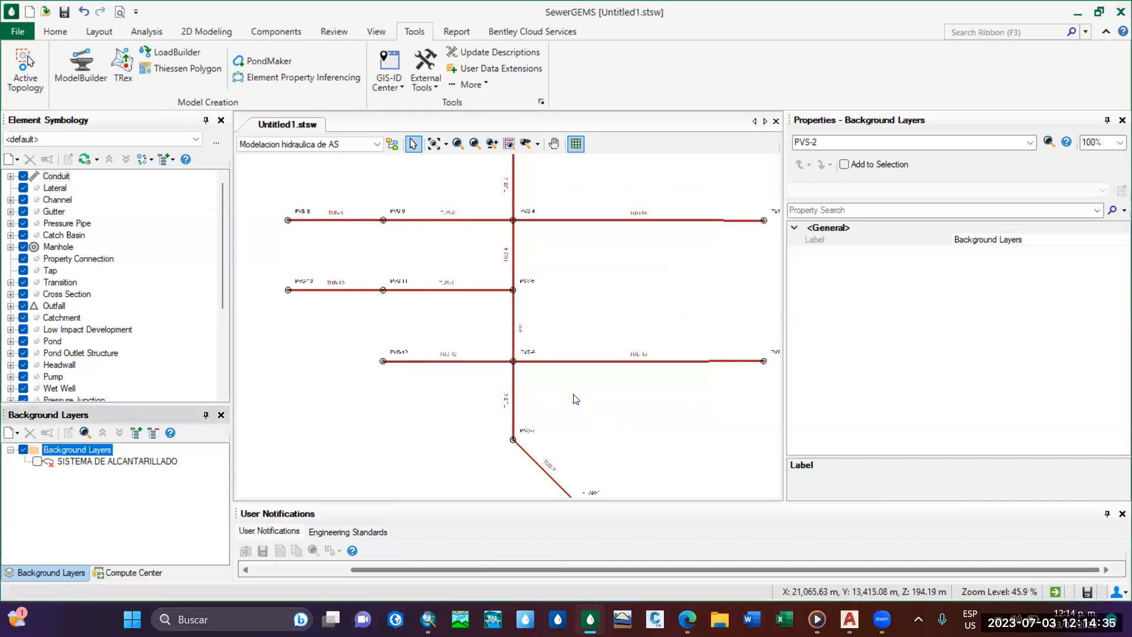
Examine how the Thiessen polygons divide the influence area around each manhole, from PVS-1 down to the outfall.
middle_drag(495, 323, 449, 298)
scroll(451, 313, up, 2)
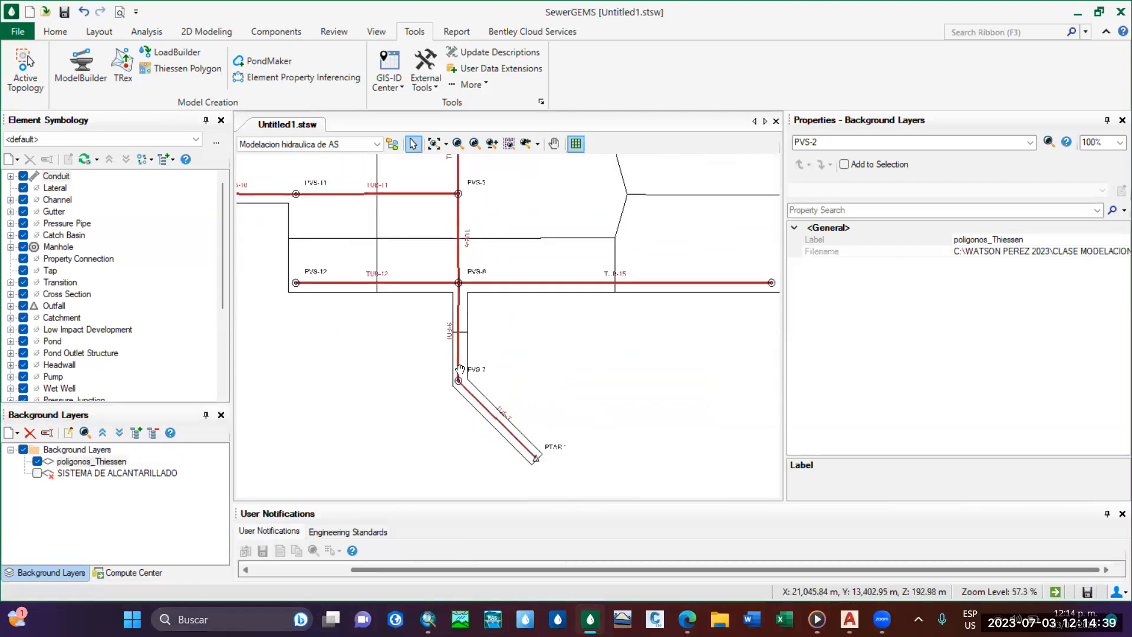
scroll(452, 330, down, 3)
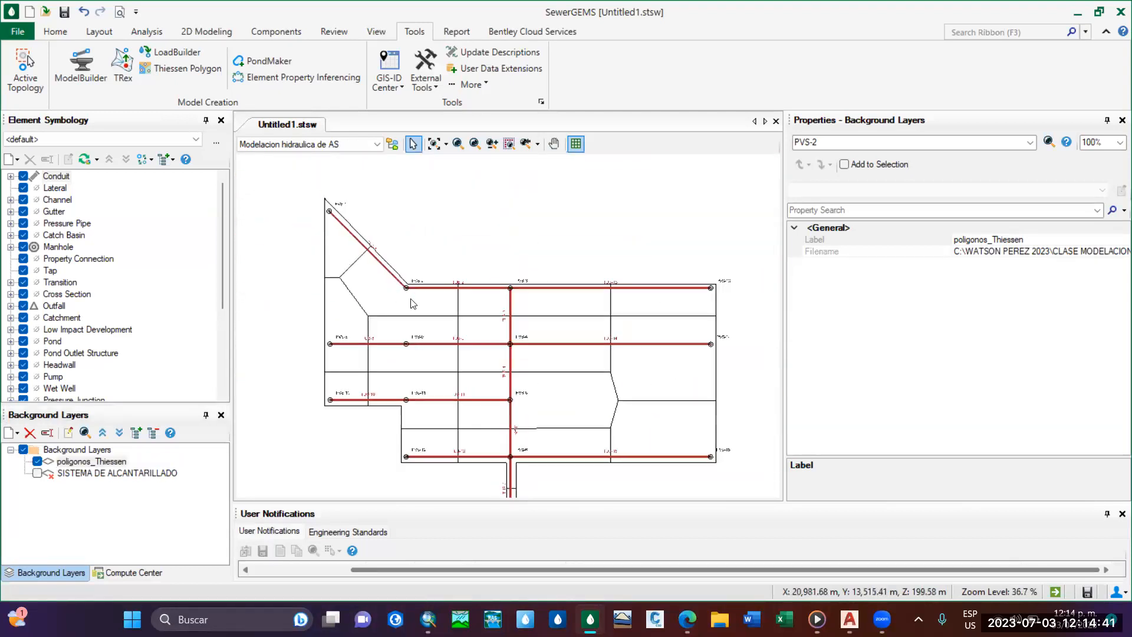
middle_drag(557, 339, 543, 274)
scroll(513, 373, up, 1)
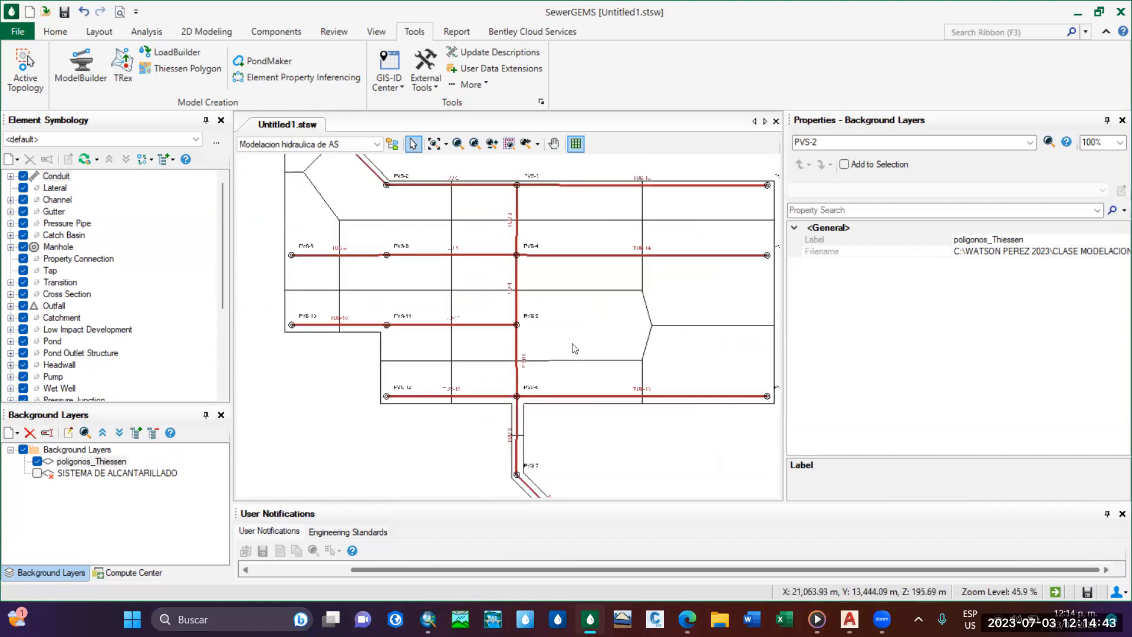
scroll(589, 357, down, 1)
scroll(558, 378, up, 5)
scroll(558, 378, down, 5)
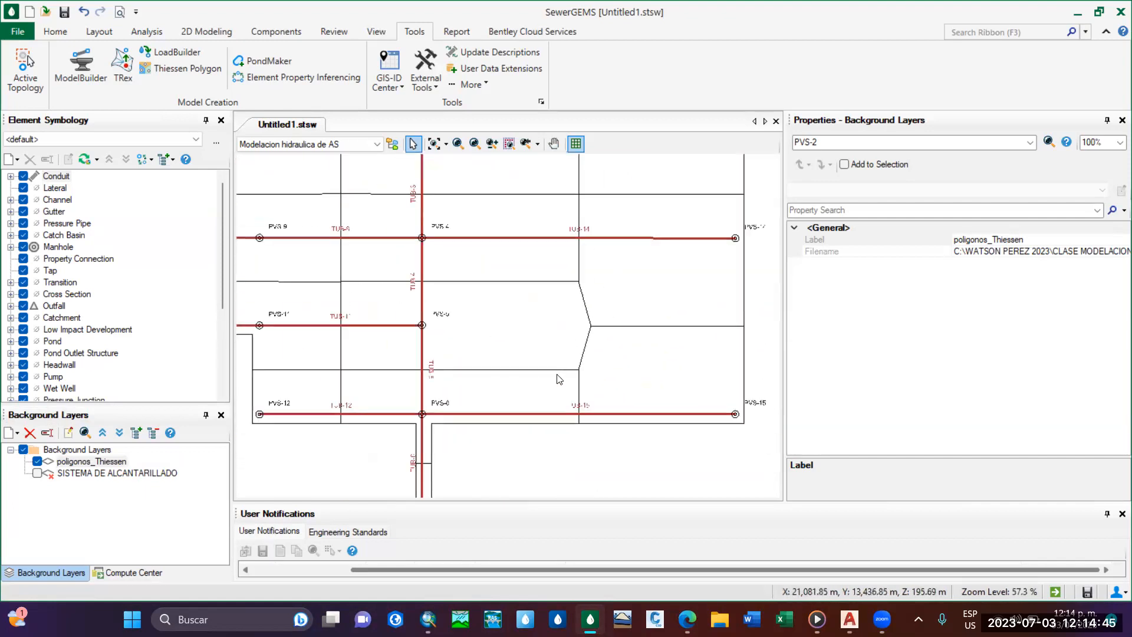
scroll(610, 321, down, 1)
mouse_move(573, 331)
middle_down()
mouse_move(576, 366)
mouse_move(550, 371)
middle_up()
scroll(551, 370, up, 1)
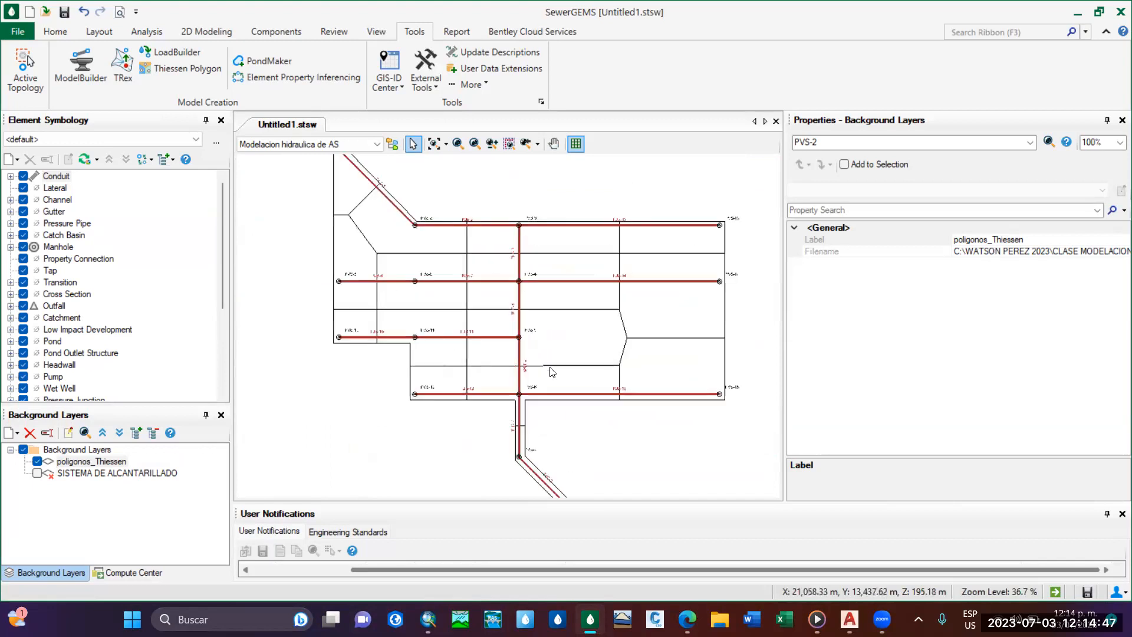
scroll(553, 371, down, 1)
scroll(511, 379, up, 1)
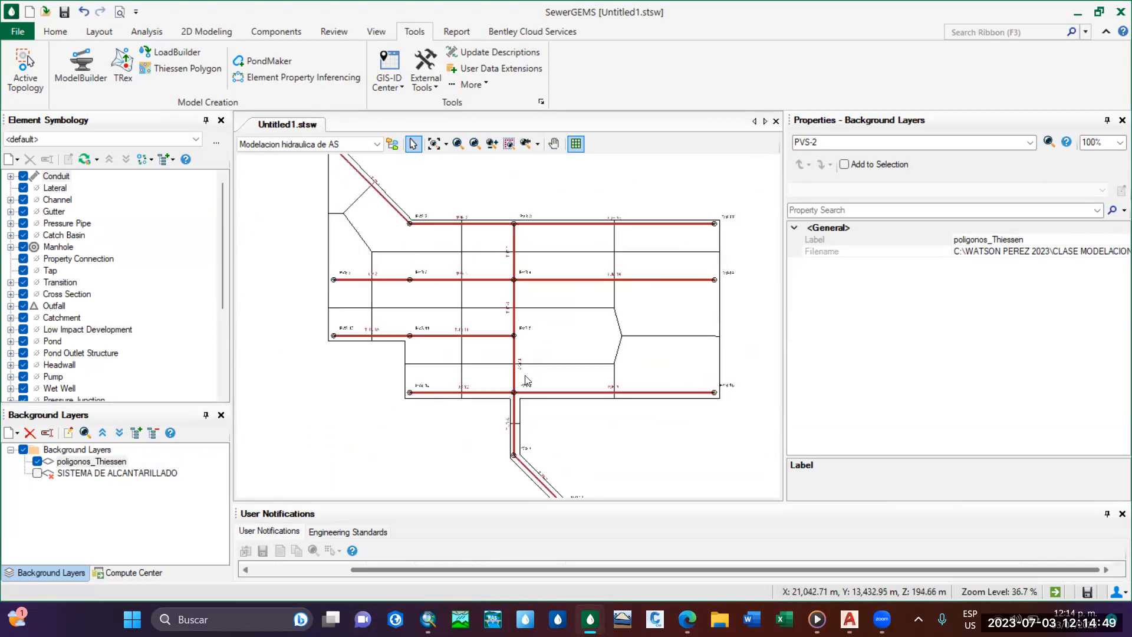
middle_drag(466, 348, 472, 370)
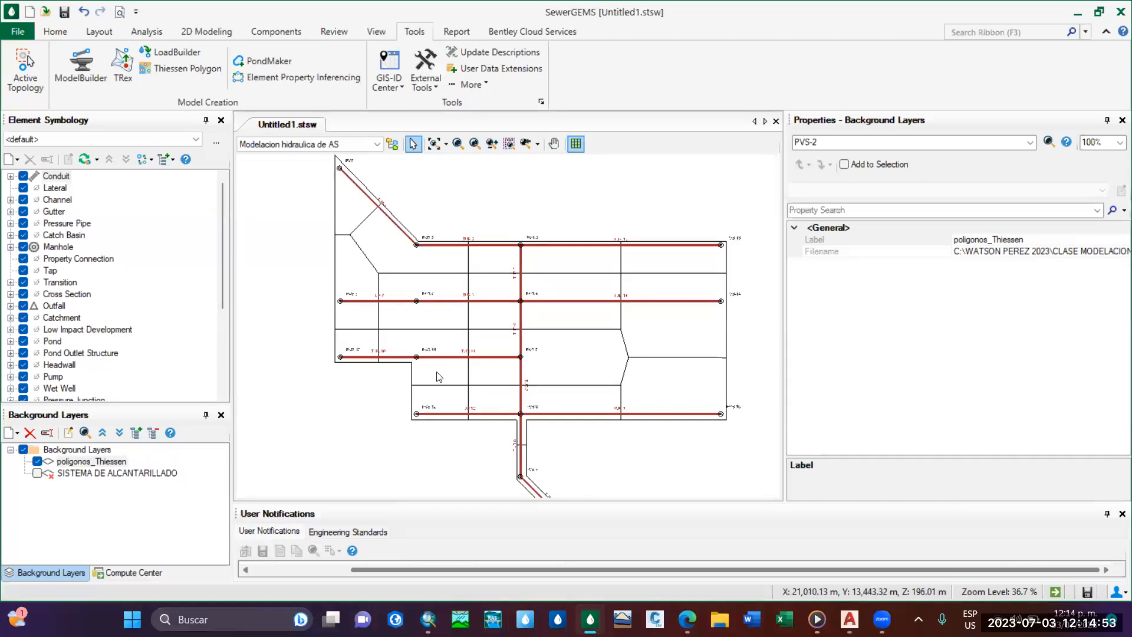
middle_drag(495, 382, 479, 391)
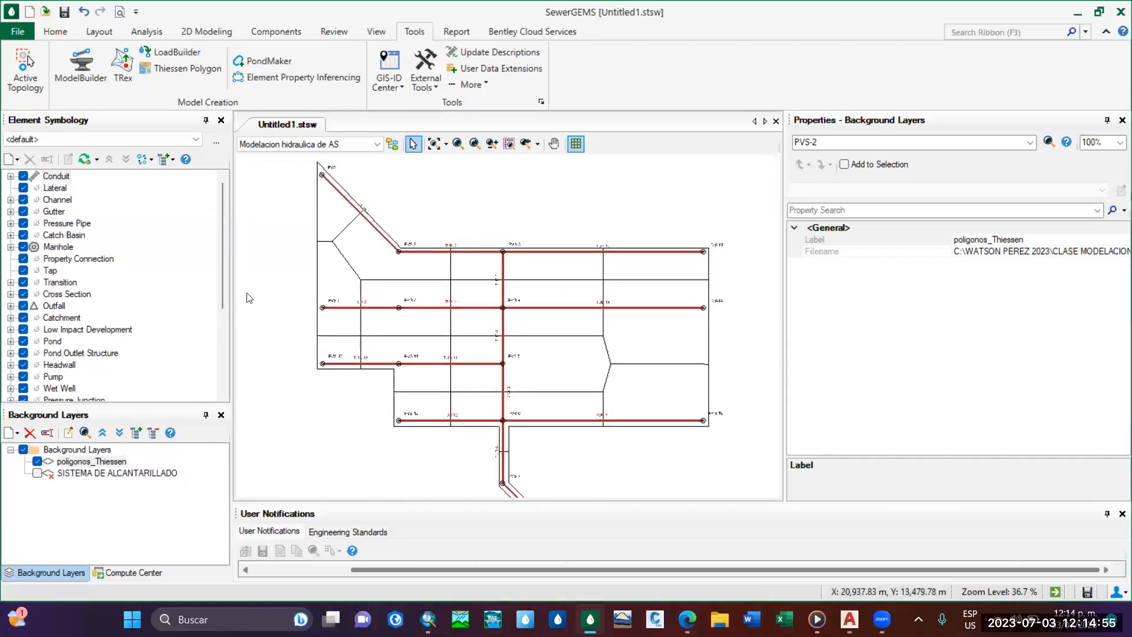
Switch to ArcMap and check the Q_Lps flow in the AREA_INFLUENCIA2 attribute table, closing the table when finished.
click(419, 618)
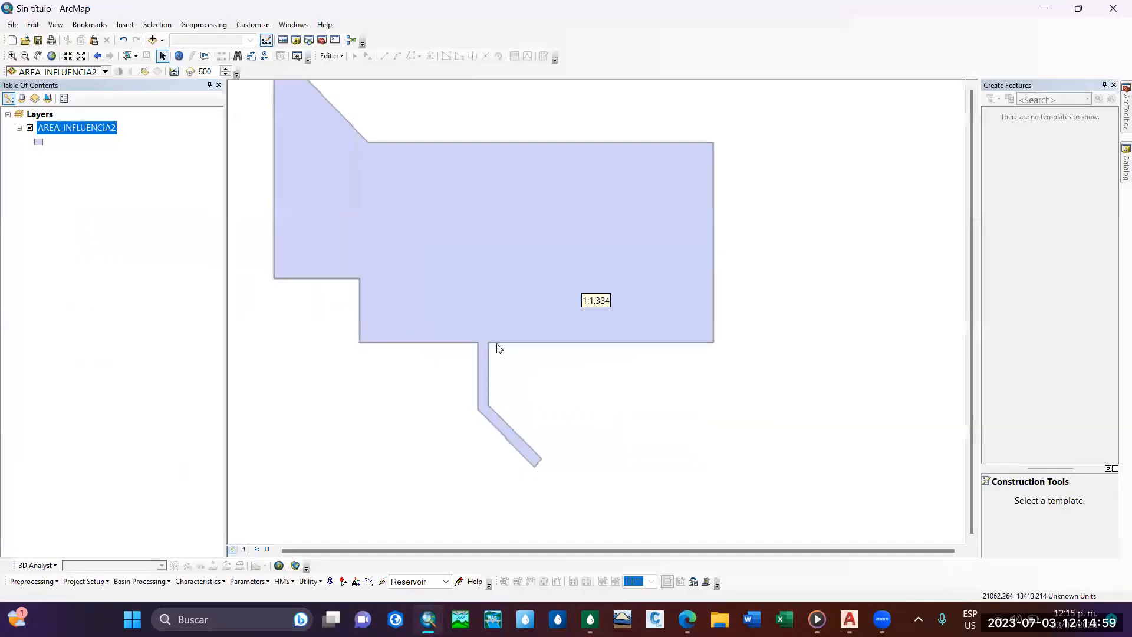
right_click(94, 137)
click(127, 165)
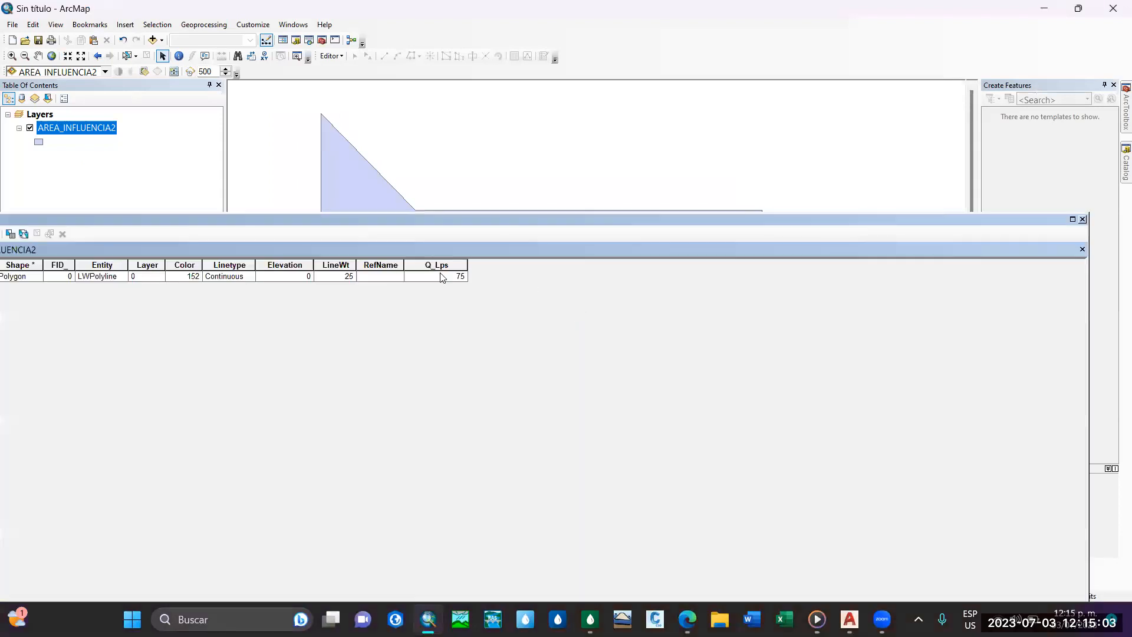
drag(399, 202, 643, 206)
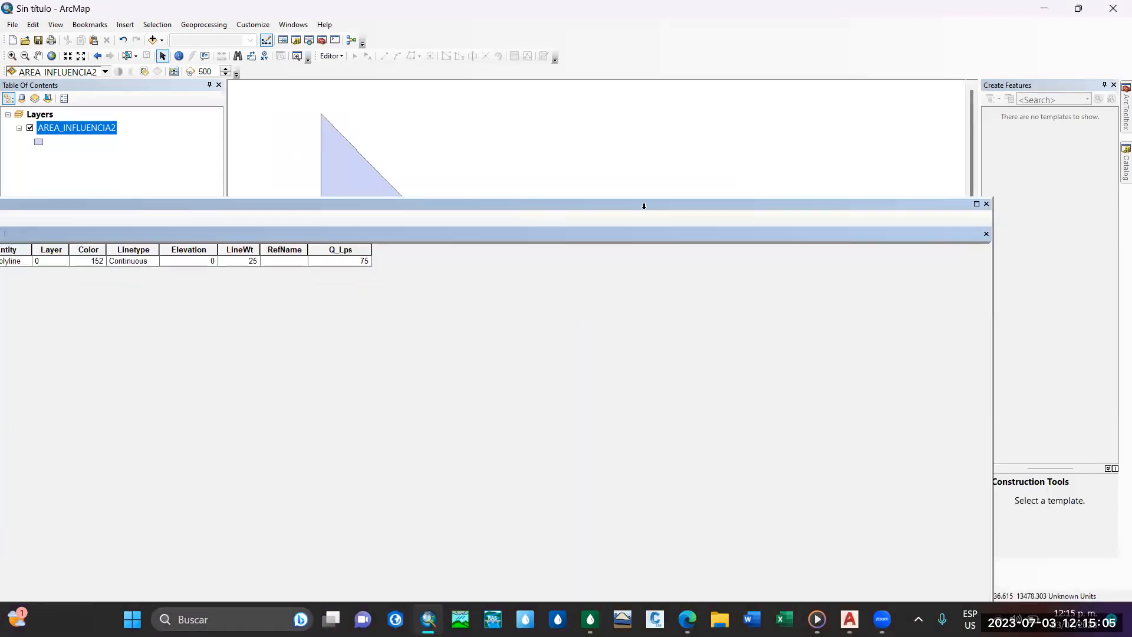
click(988, 204)
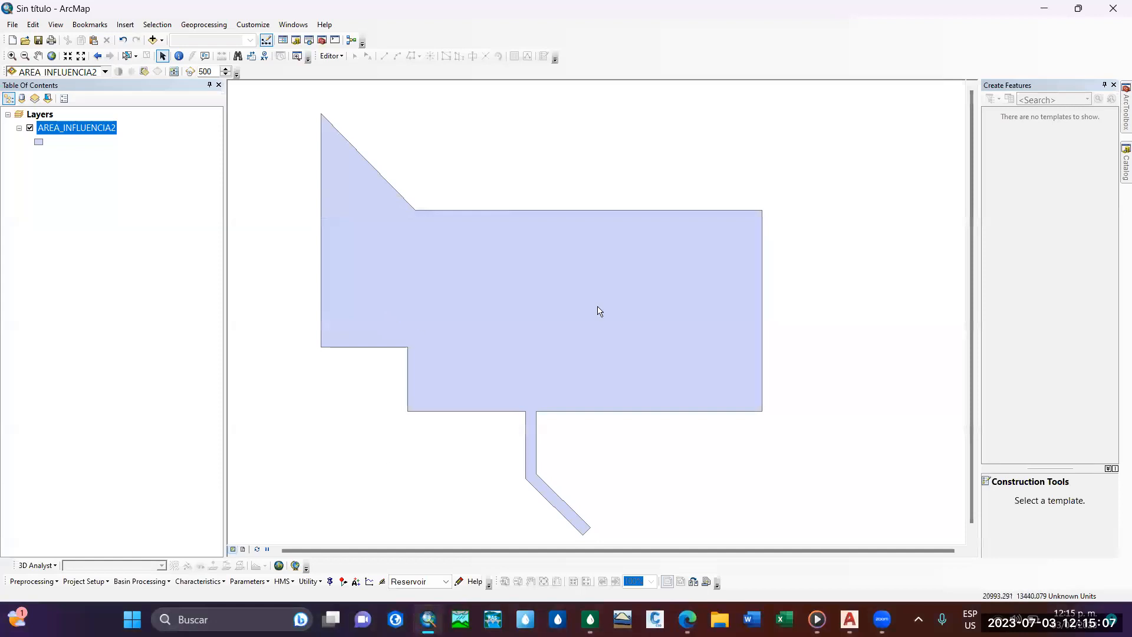
Return to SewerGEMS and start a new LoadBuilder run using area load data with the Proportional Distribution By Area method.
key(alt+Tab)
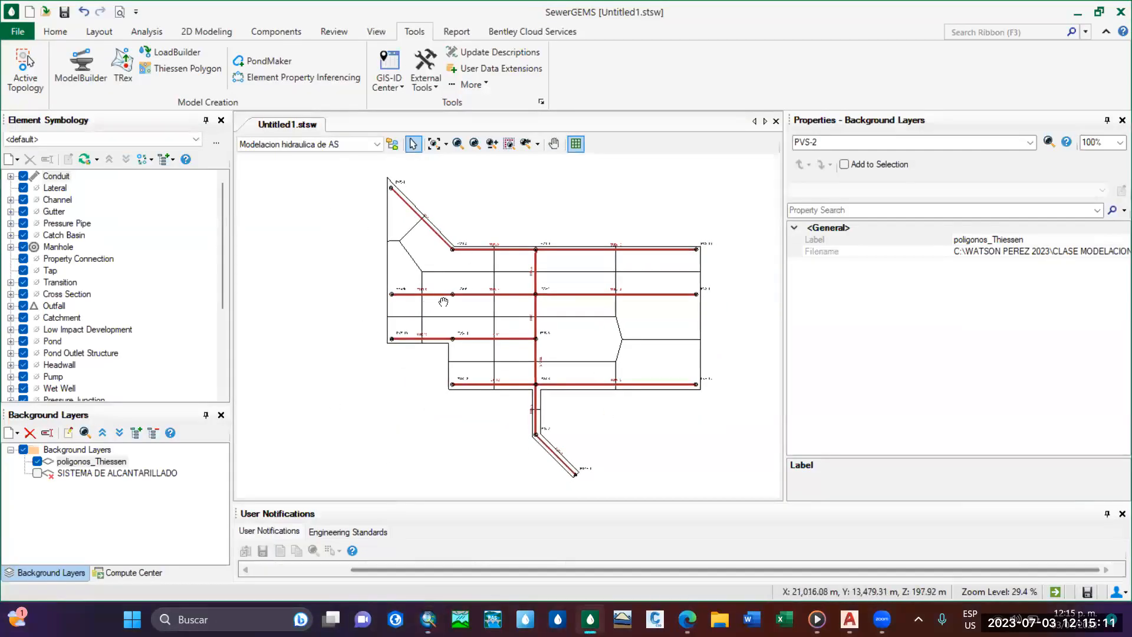
middle_drag(458, 382, 422, 396)
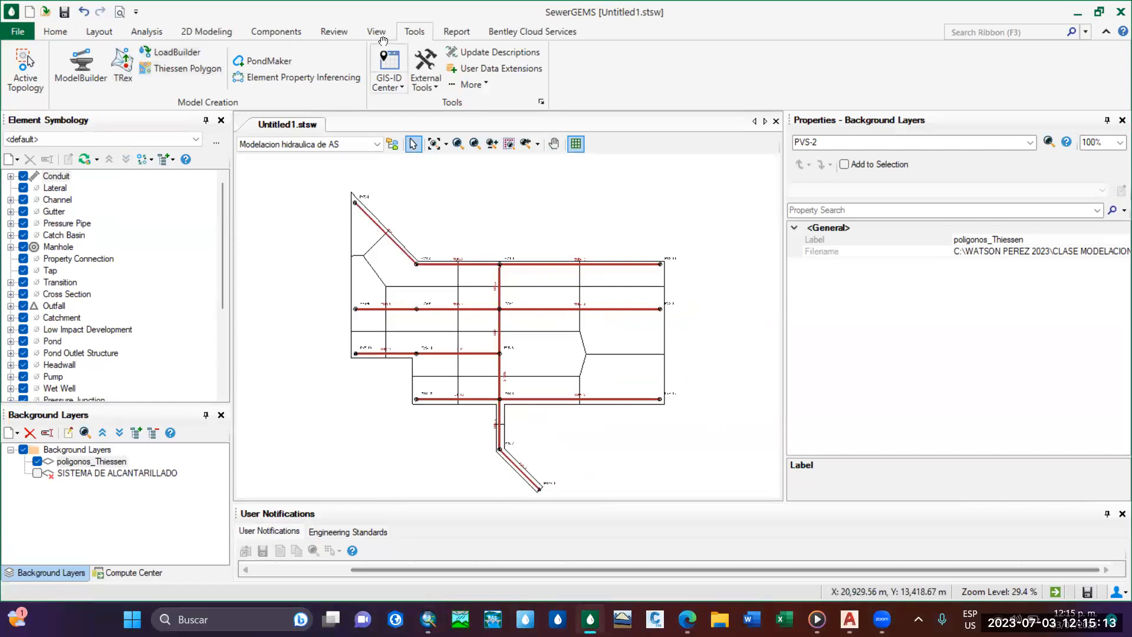
click(168, 53)
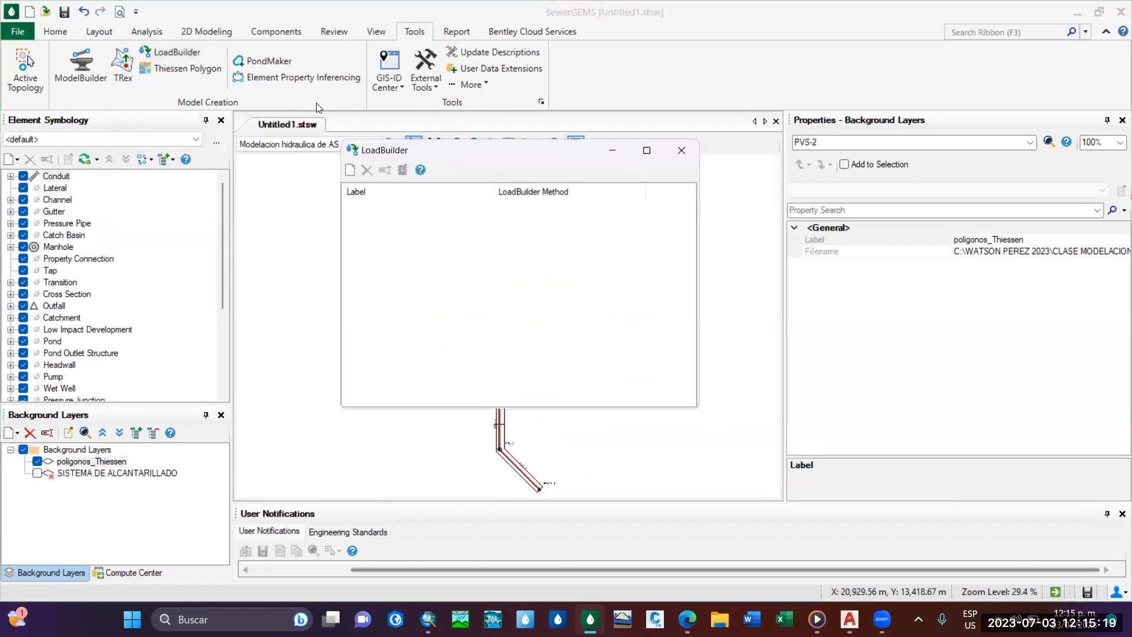
click(352, 169)
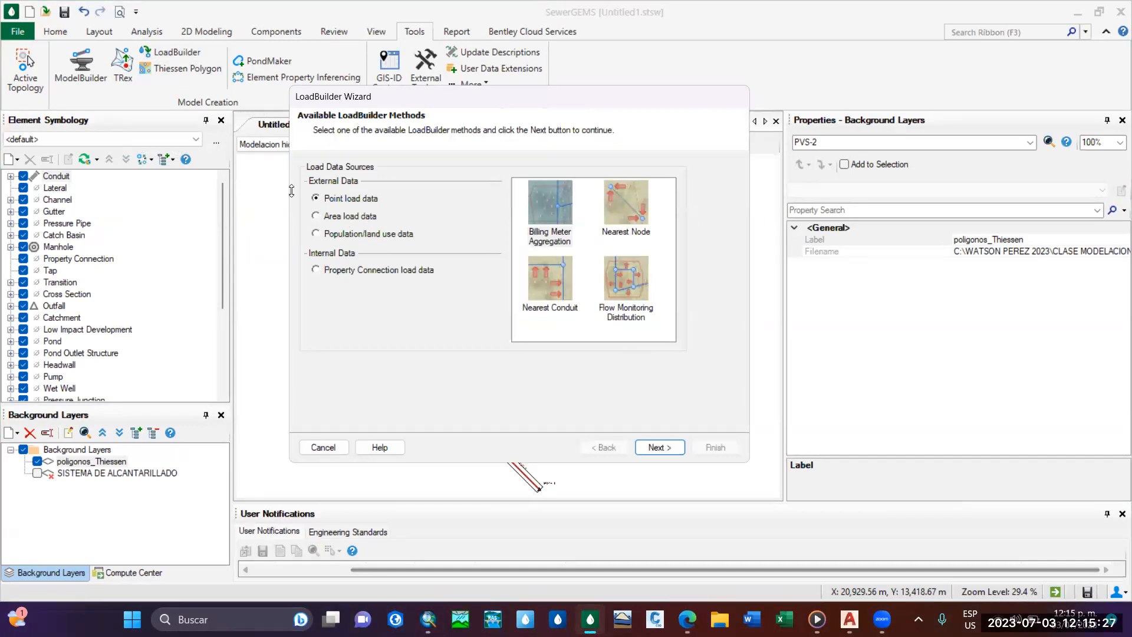
click(317, 216)
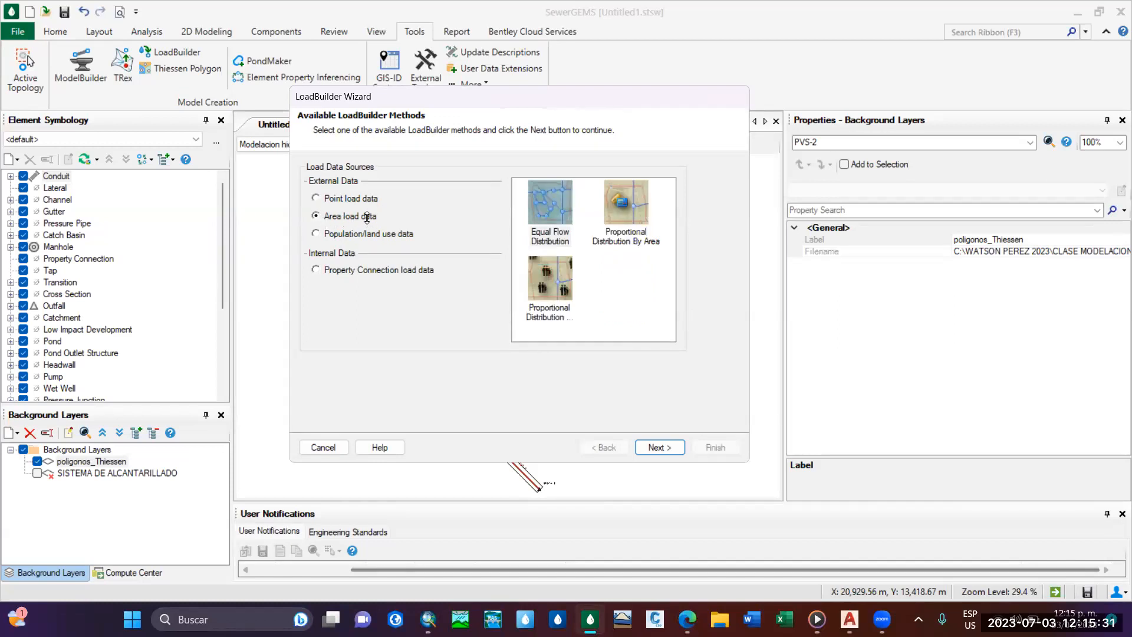
click(644, 213)
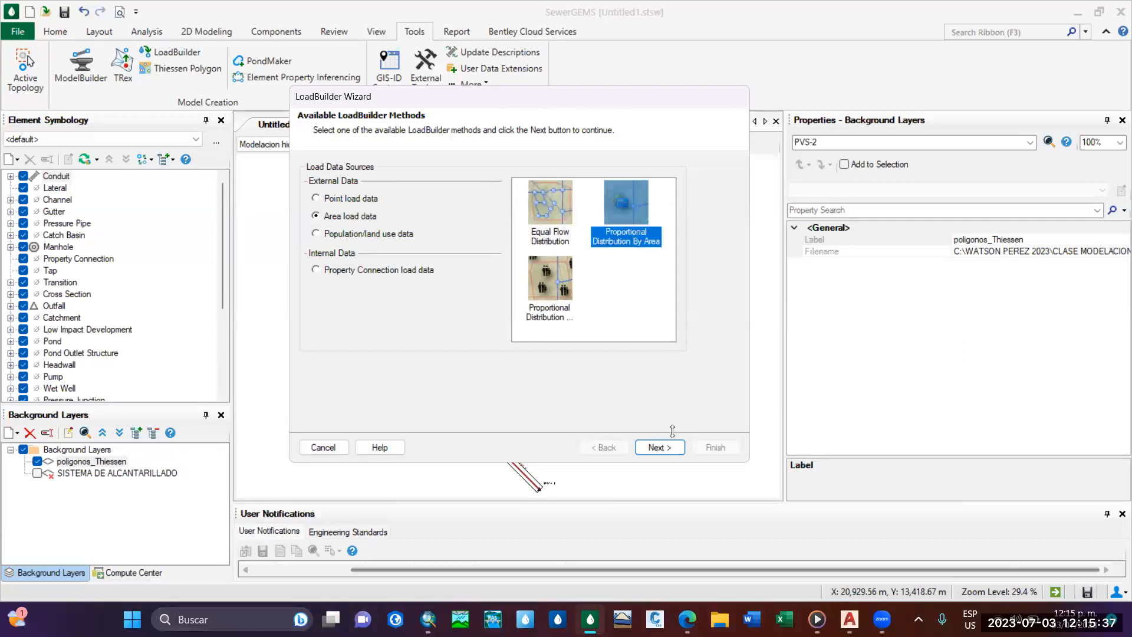
click(659, 447)
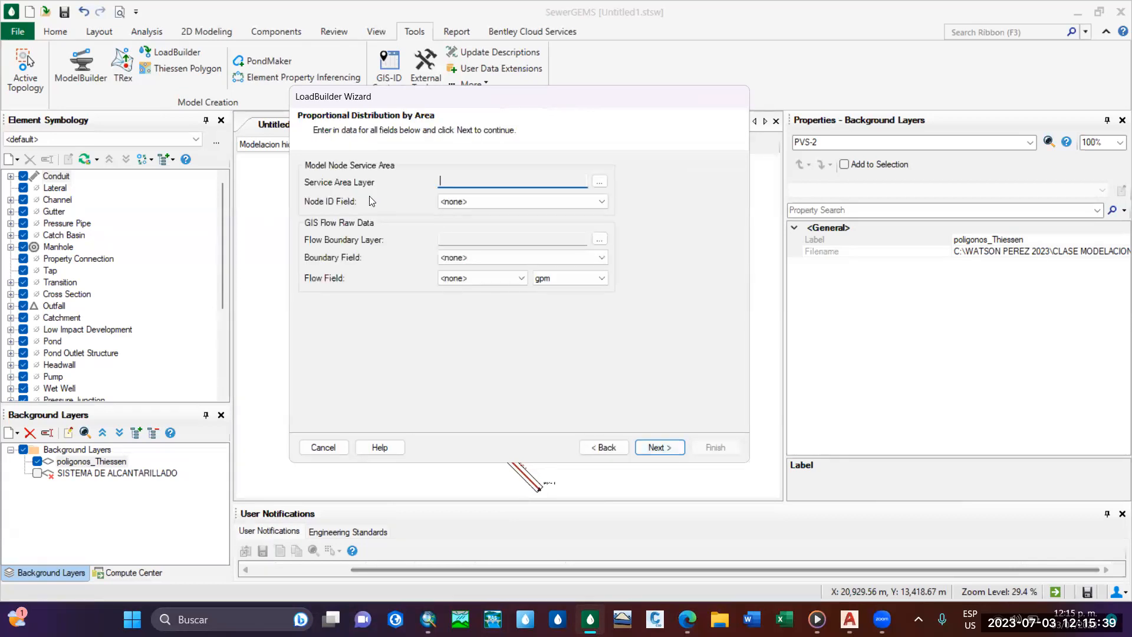
Browse for the shapefile of the LoadBuilder service area layer in the EJEMPLO MODELACION SewerGEMS folder.
click(533, 201)
click(533, 201)
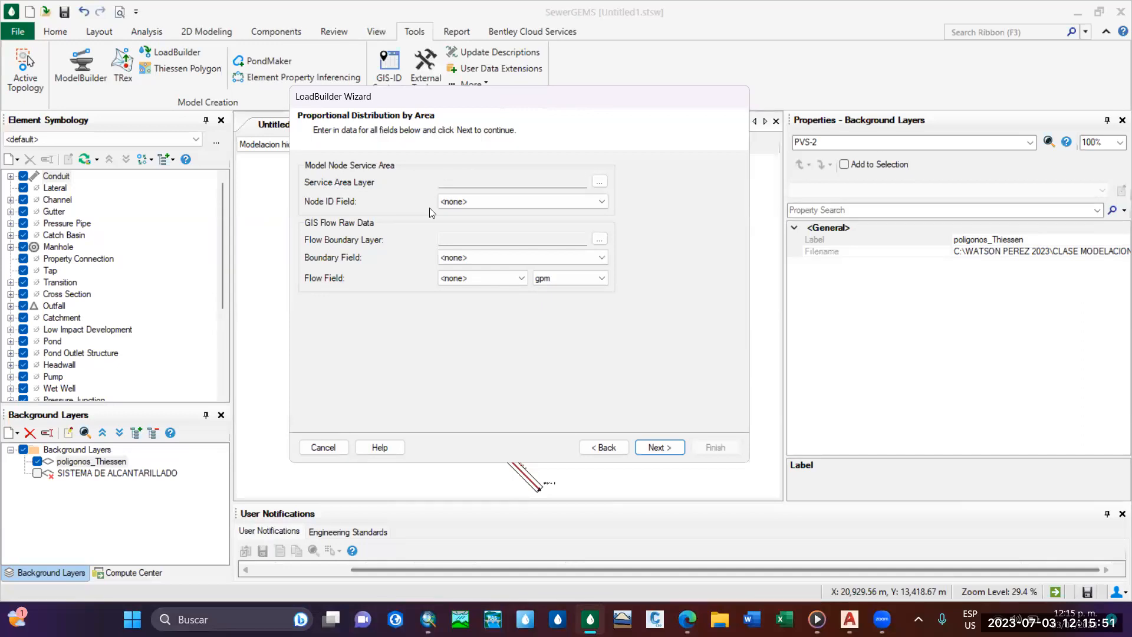
click(600, 182)
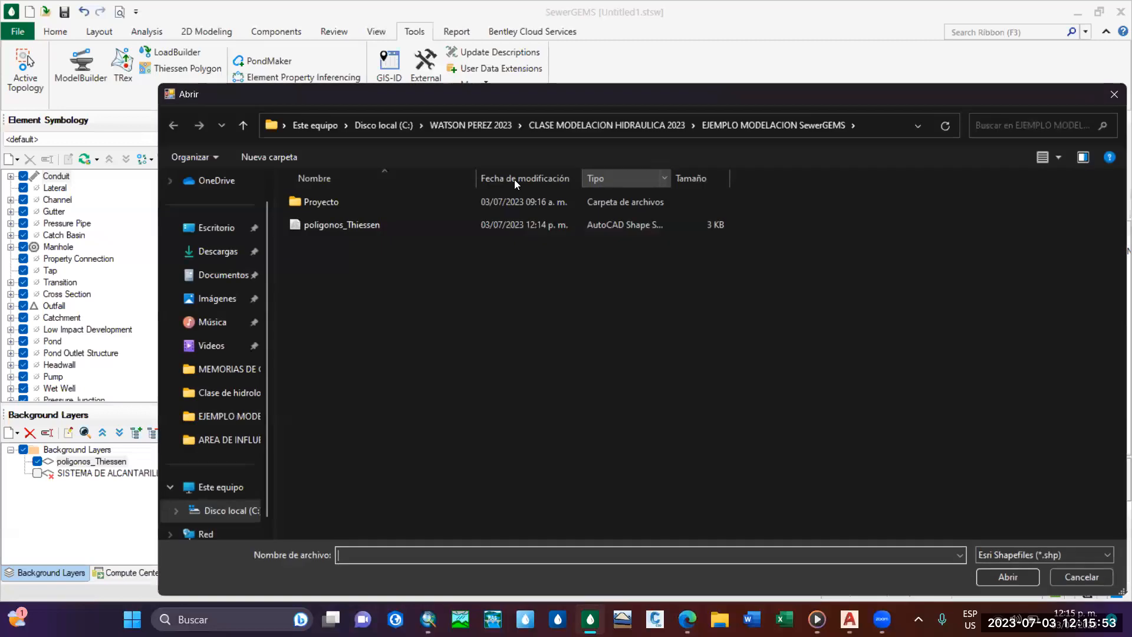
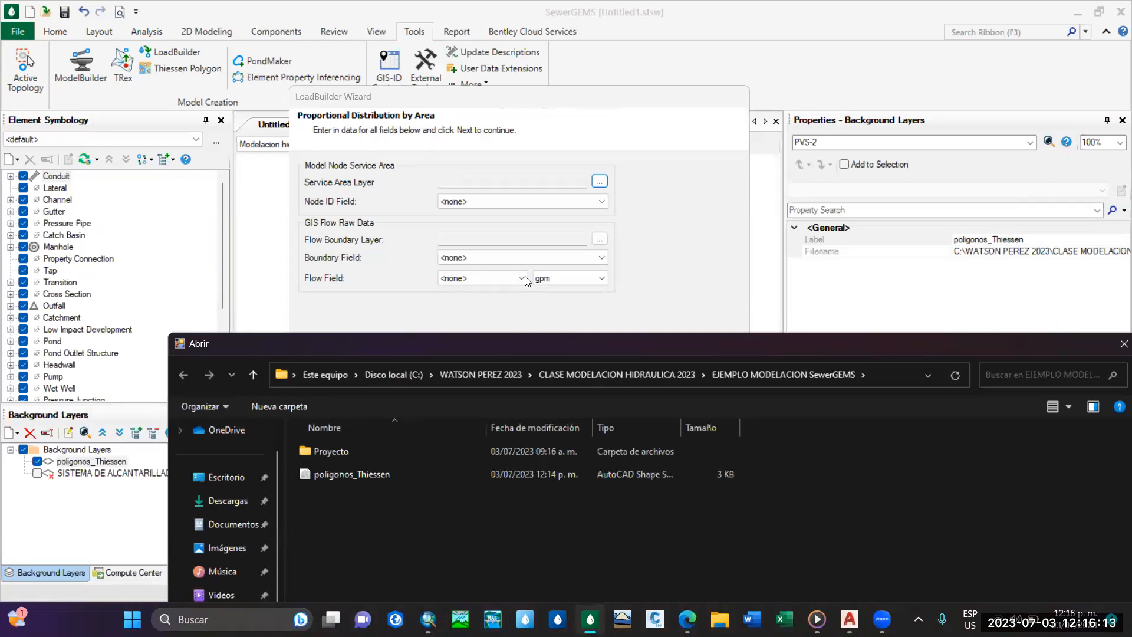
Load the poligonos_Thiessen shapefile as the service area layer, with ELEMENTID as the node ID field.
drag(416, 342, 406, 90)
click(312, 221)
click(1013, 581)
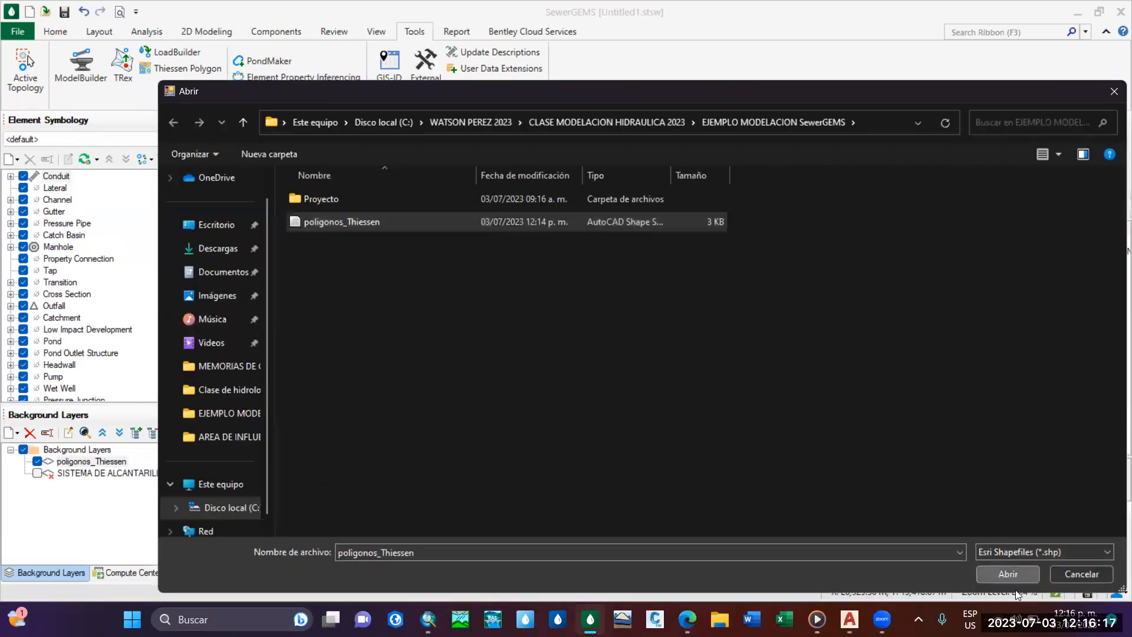
click(536, 200)
click(535, 201)
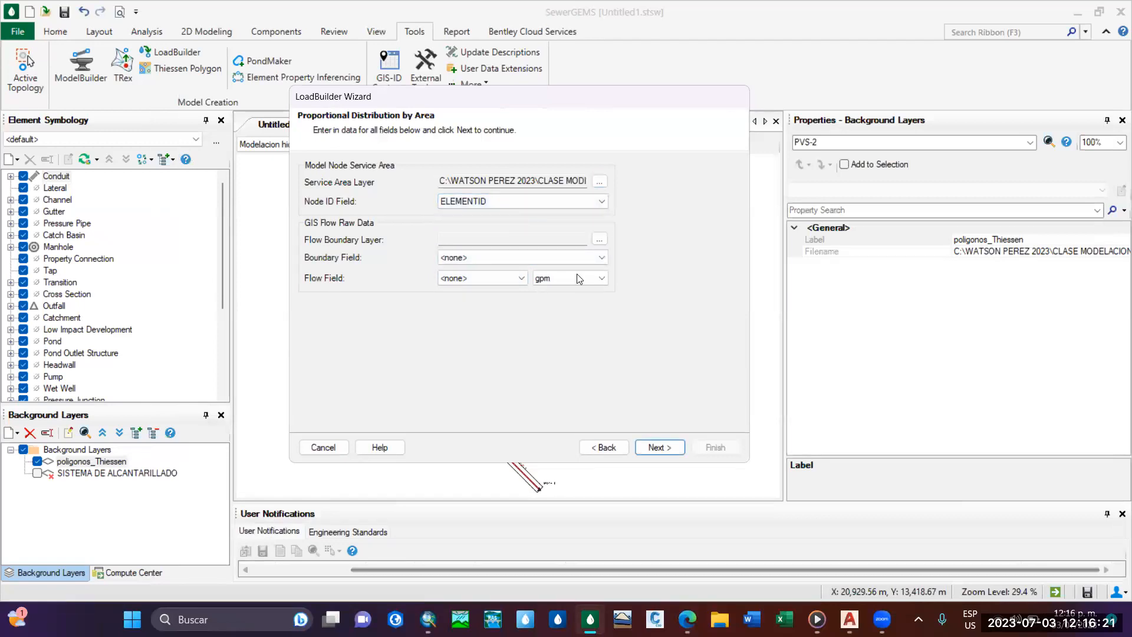
Load the AREA_INFLUENCIA2 shapefile from Base de datos SIG\AREA DE INFLUENCIA AS as the flow boundary layer.
click(599, 239)
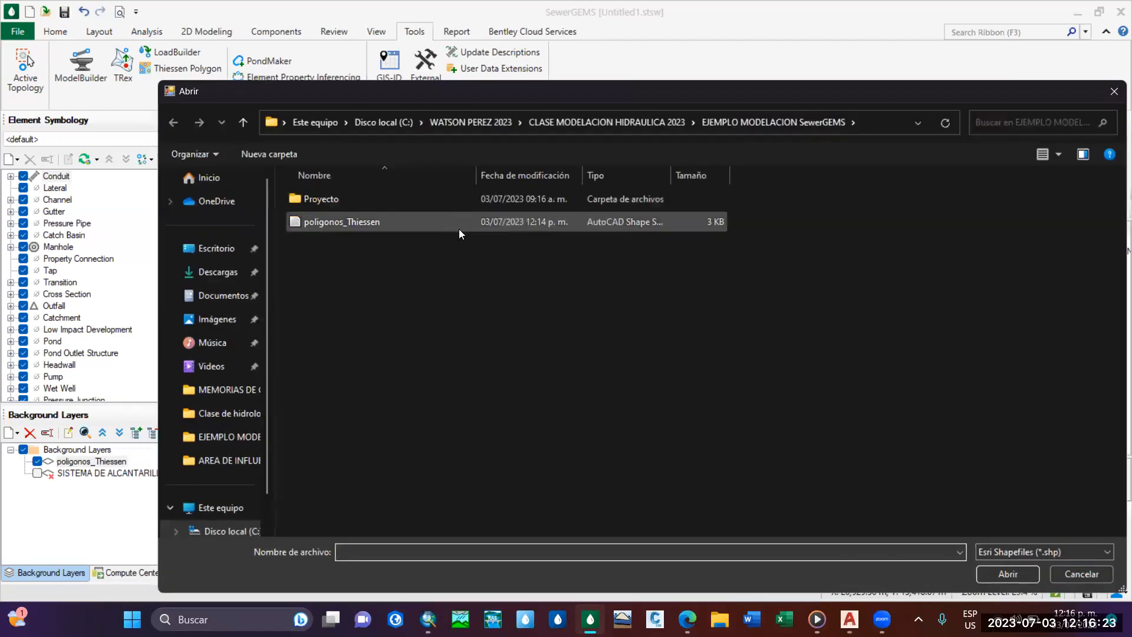
click(242, 122)
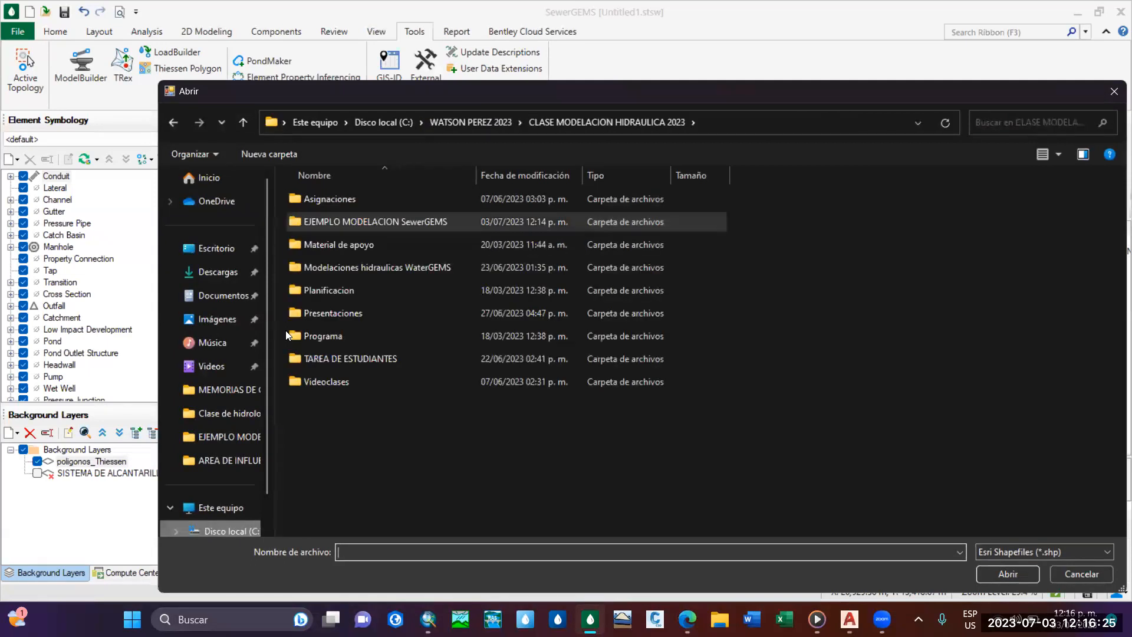
scroll(349, 452, down, 1)
scroll(335, 287, up, 7)
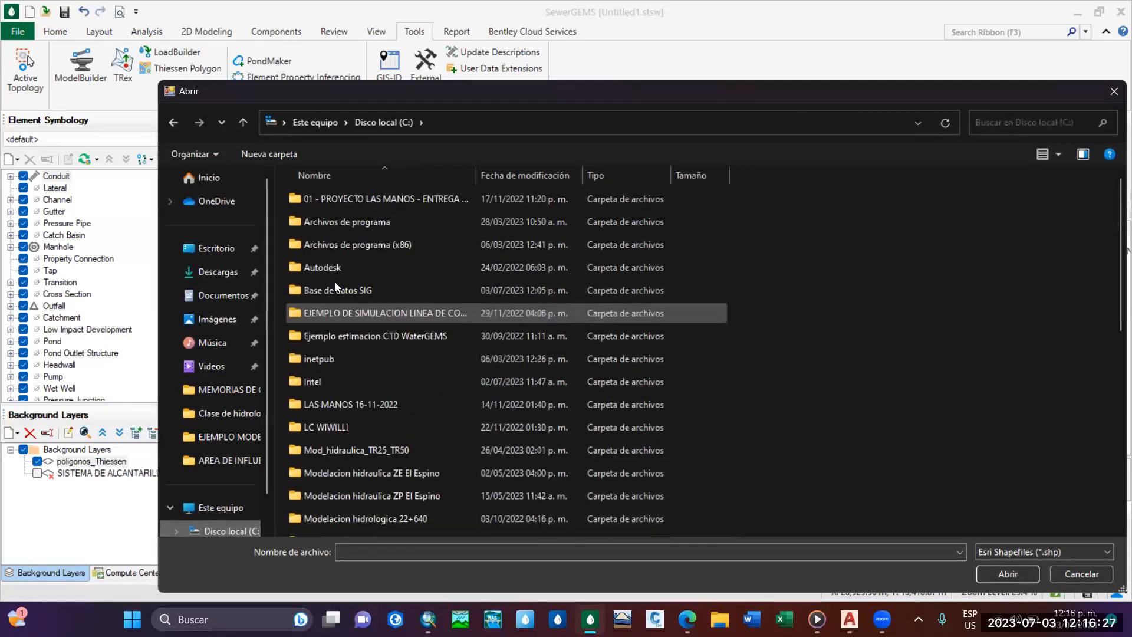
double_click(372, 291)
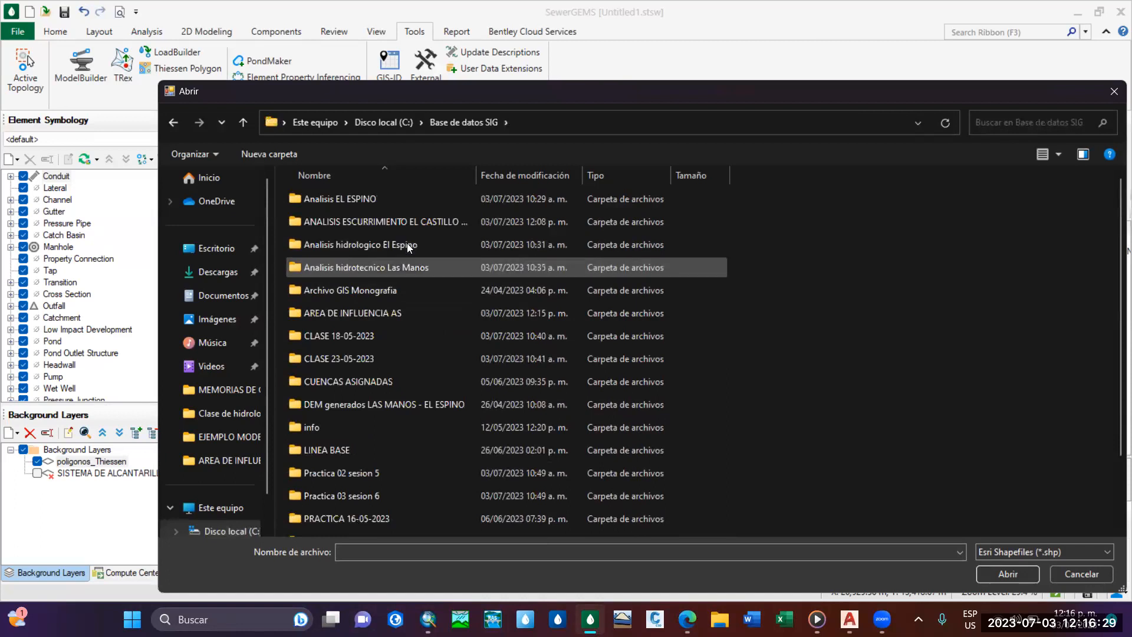
double_click(396, 307)
click(361, 221)
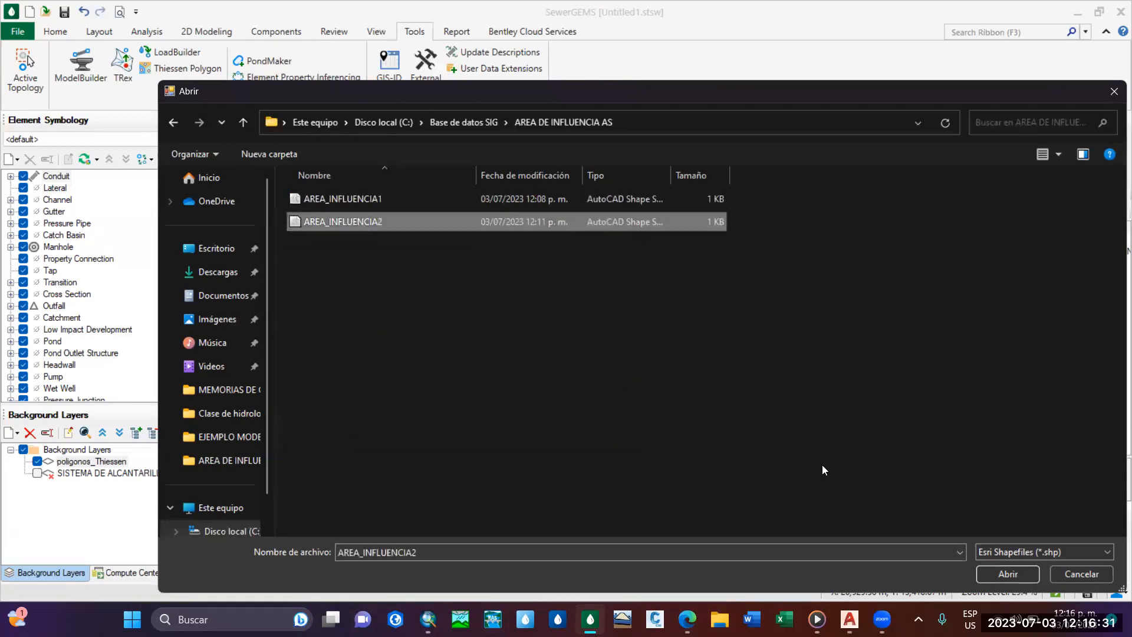
click(1007, 574)
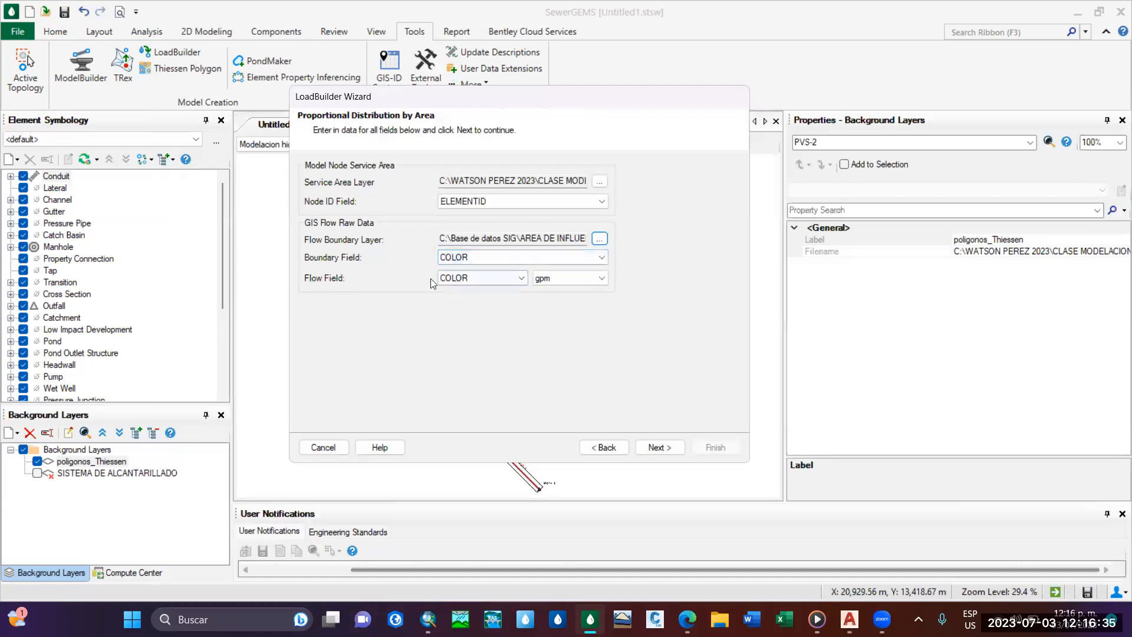
Set the flow field to Q_LPS with L/s as its unit.
click(497, 278)
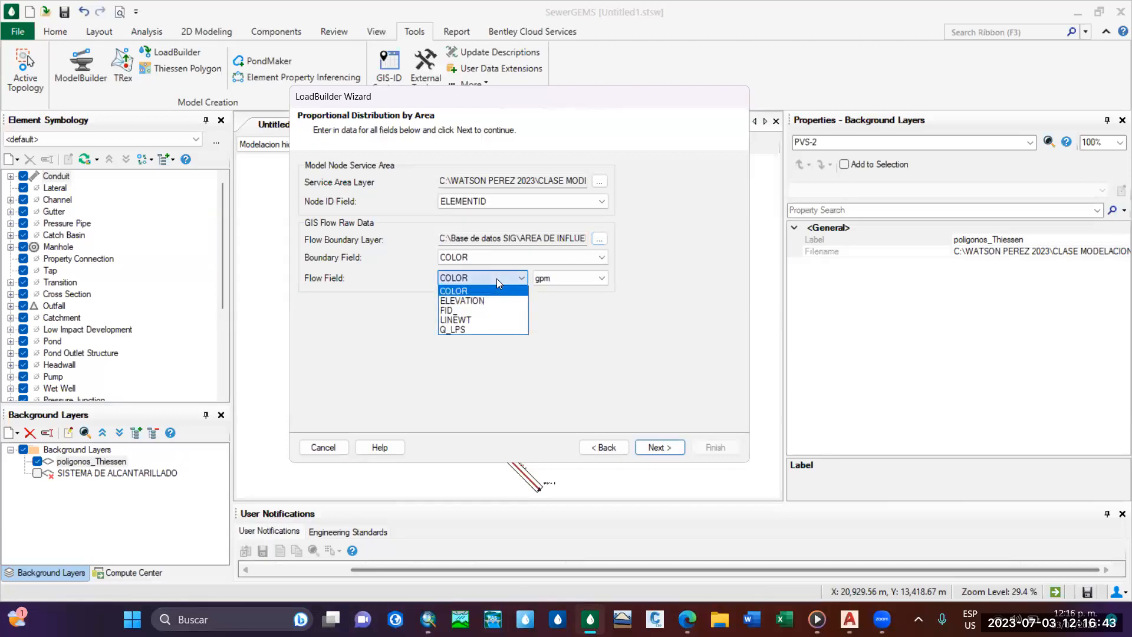
click(463, 329)
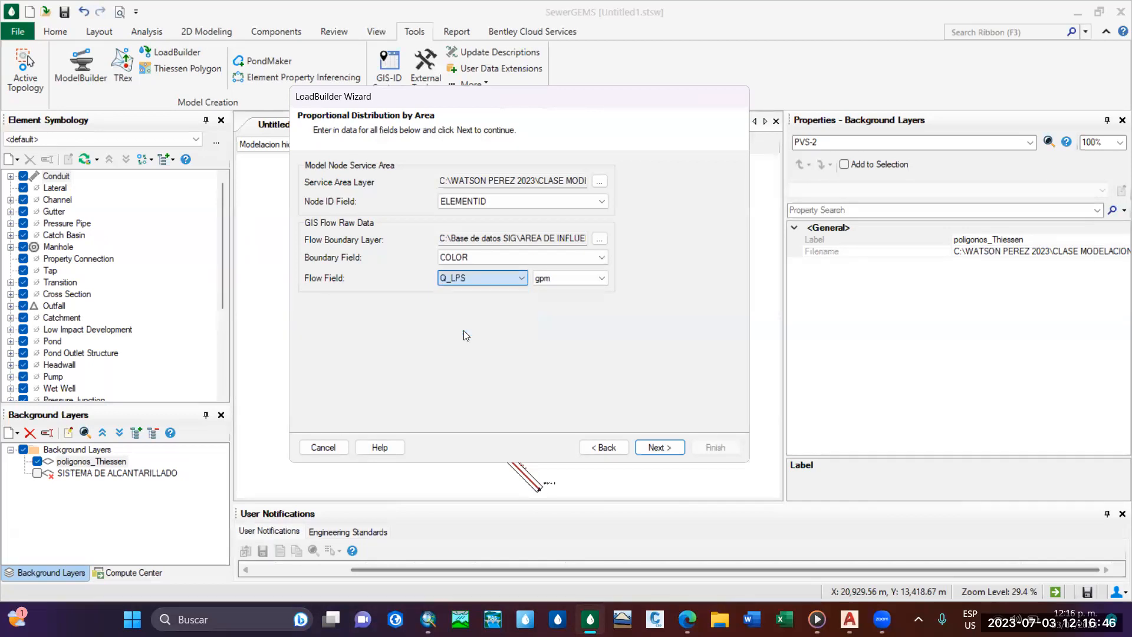
click(557, 279)
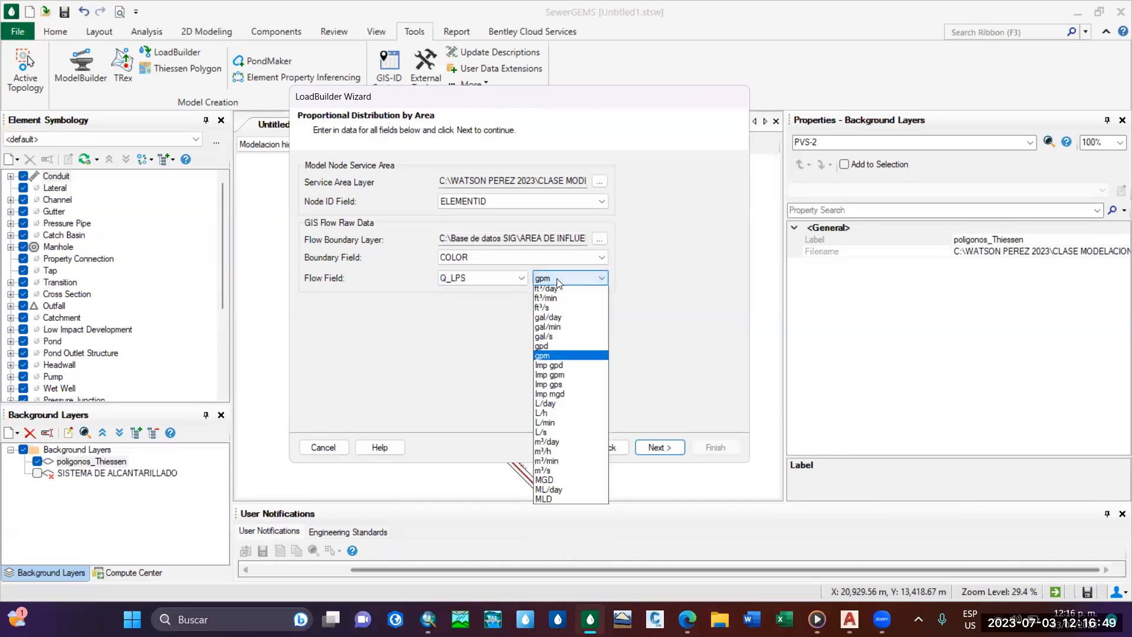
double_click(557, 279)
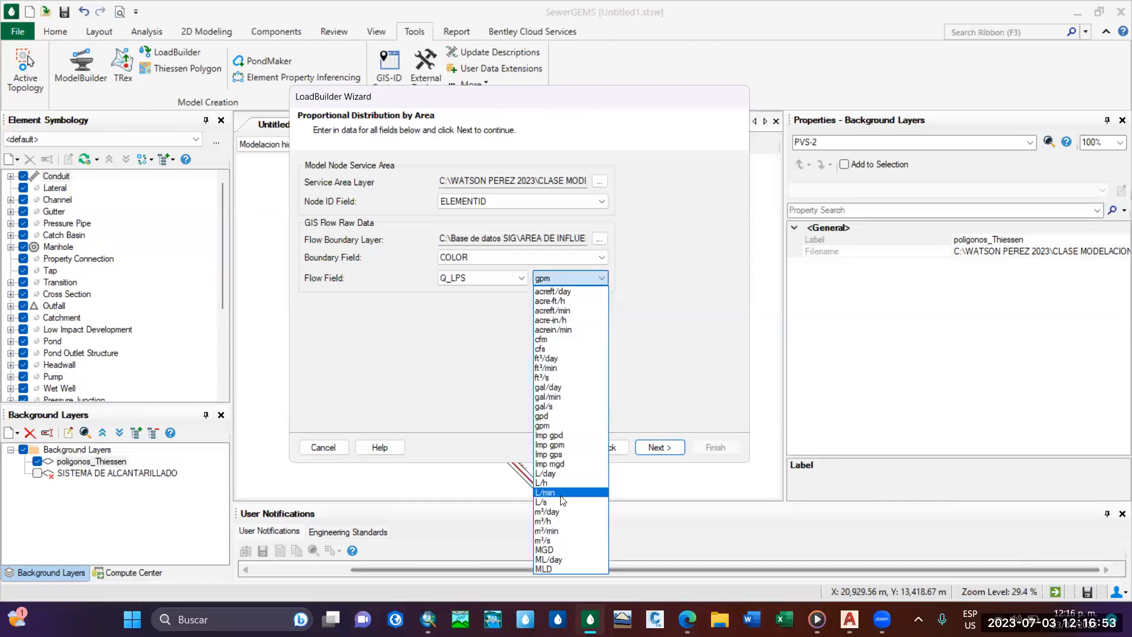
click(559, 502)
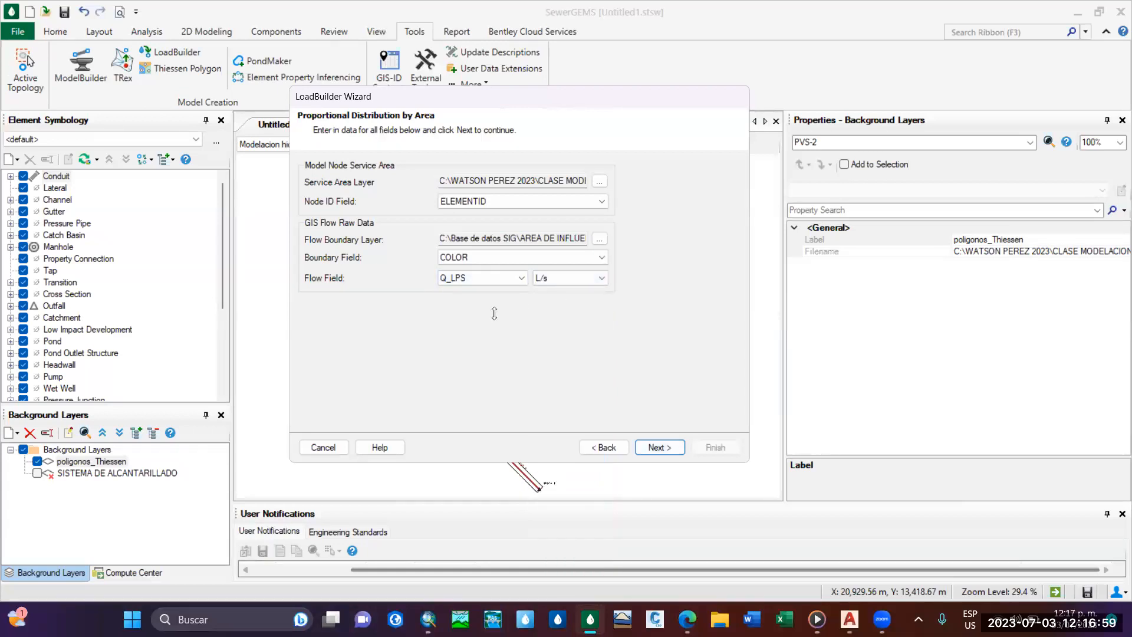
Calculate the loads, review the load values per node in the results preview and continue to the completion page.
click(655, 447)
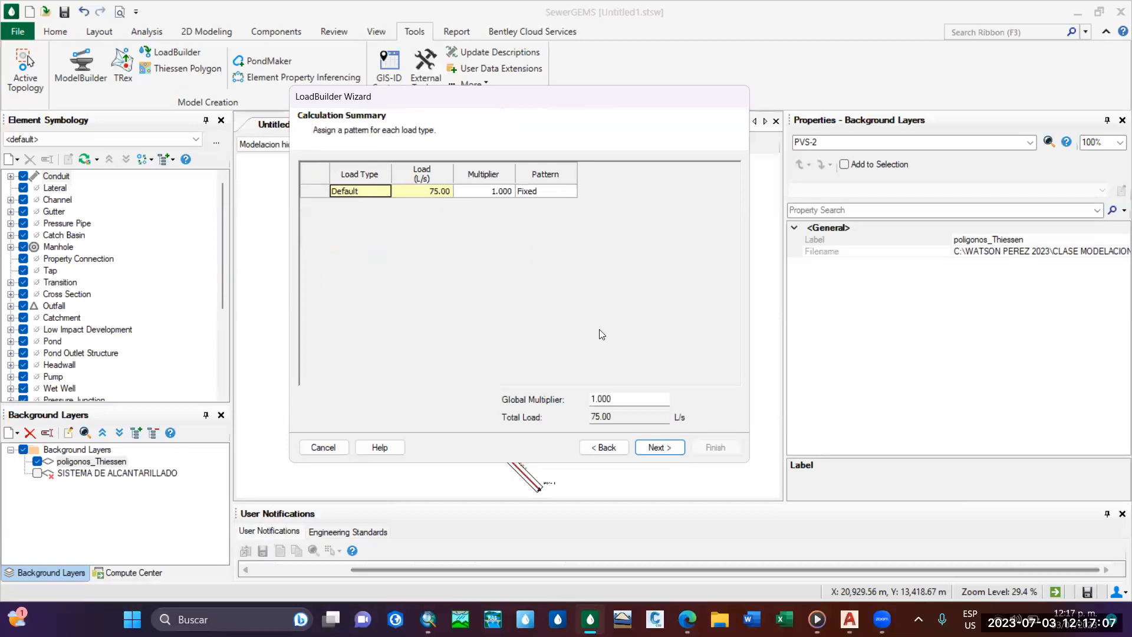
click(669, 450)
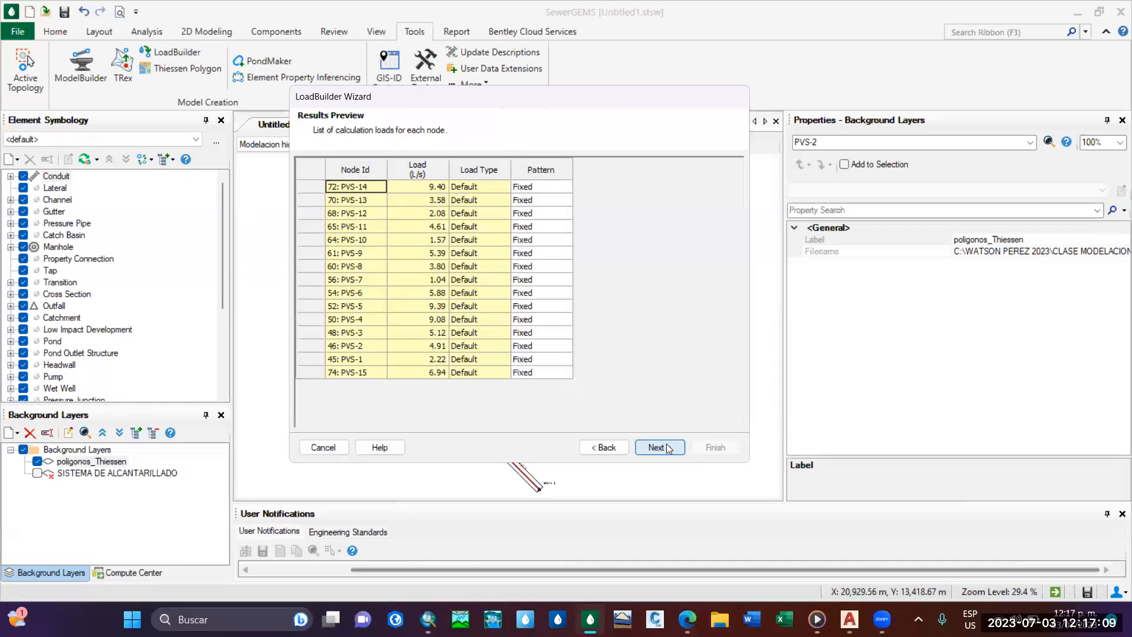
drag(427, 188, 431, 391)
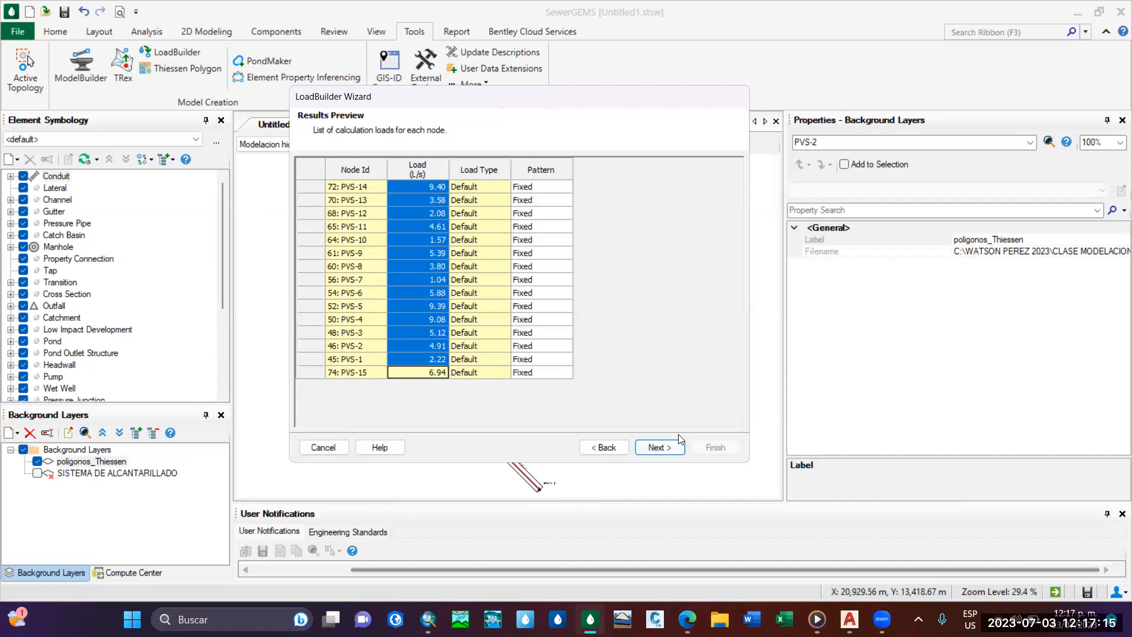
click(668, 447)
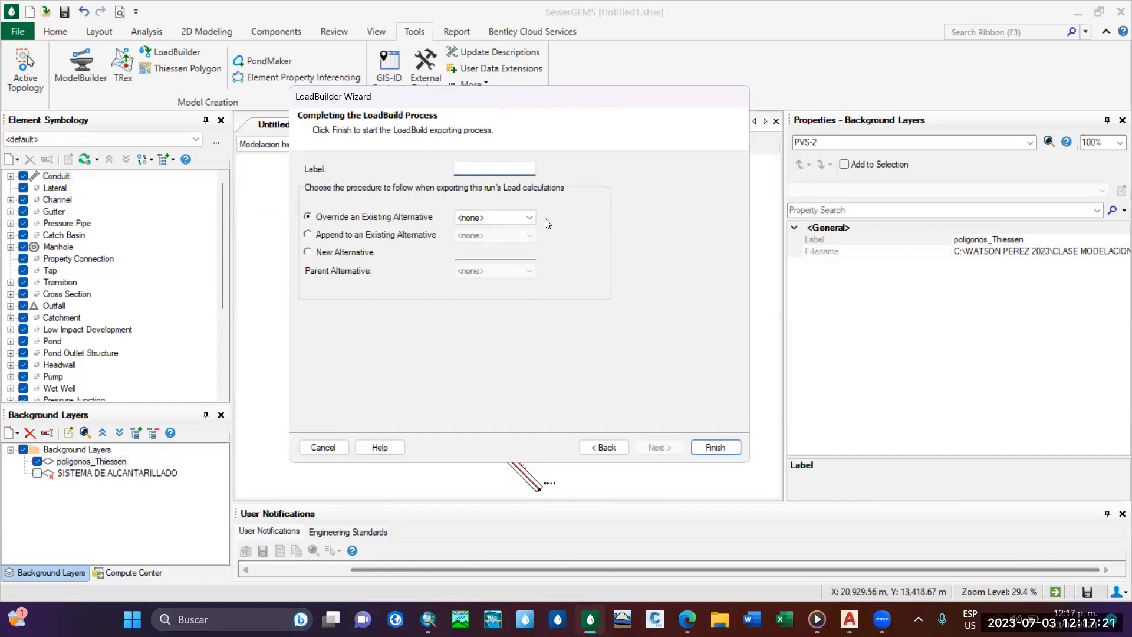
Label the load run Q_PVS and check the existing alternatives available to override.
text(Q)
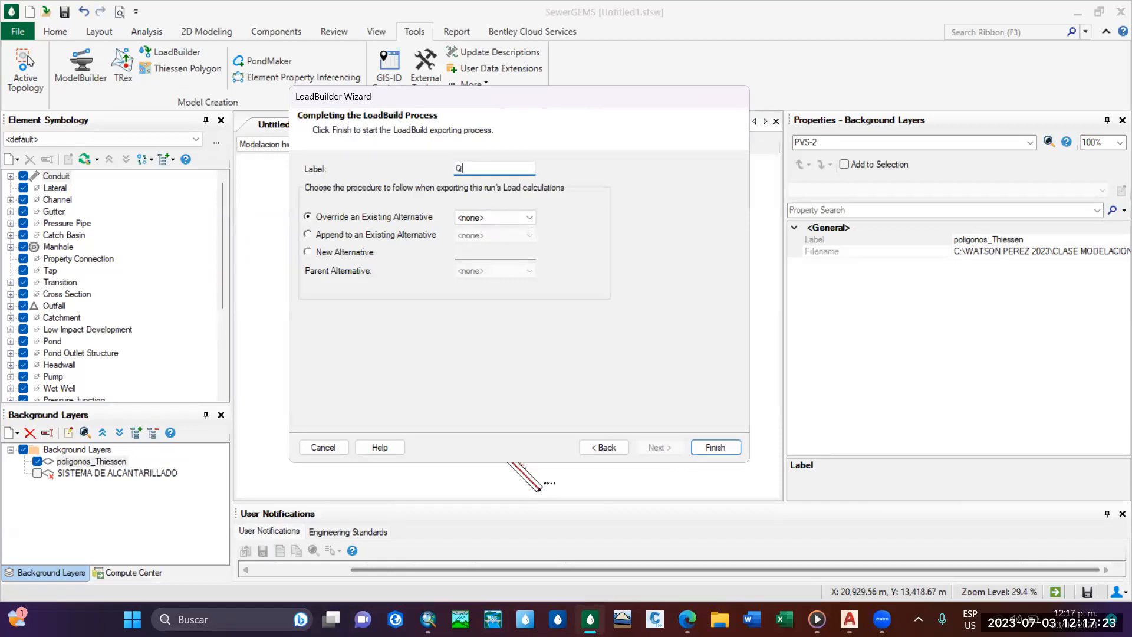
text(_PVS)
click(497, 219)
click(497, 220)
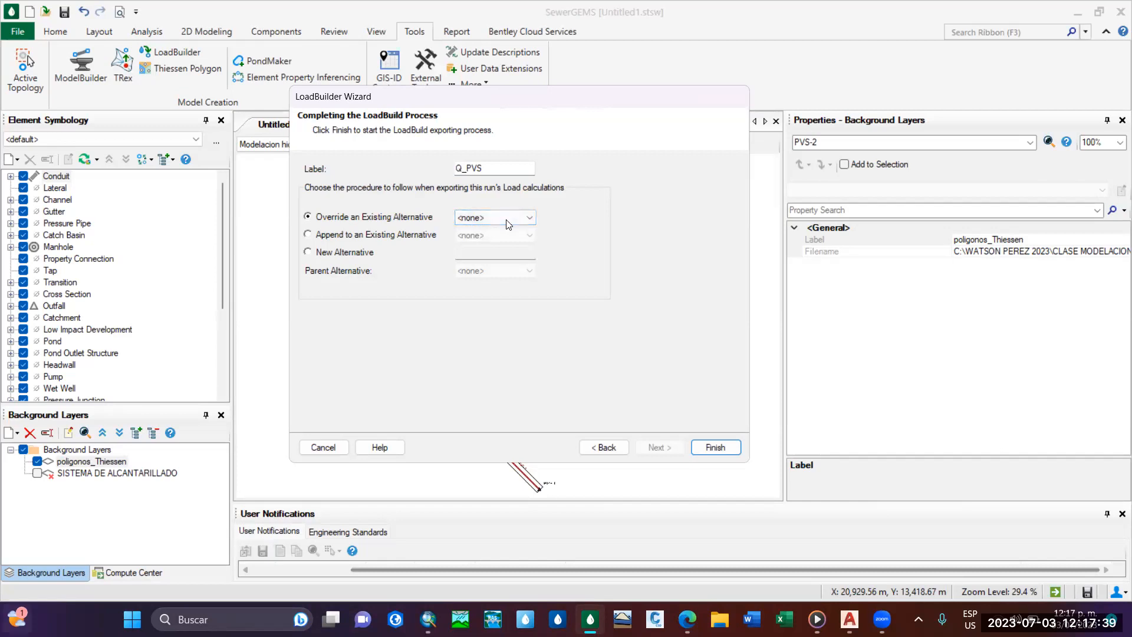
mouse_move(17, 617)
key(super)
key(super)
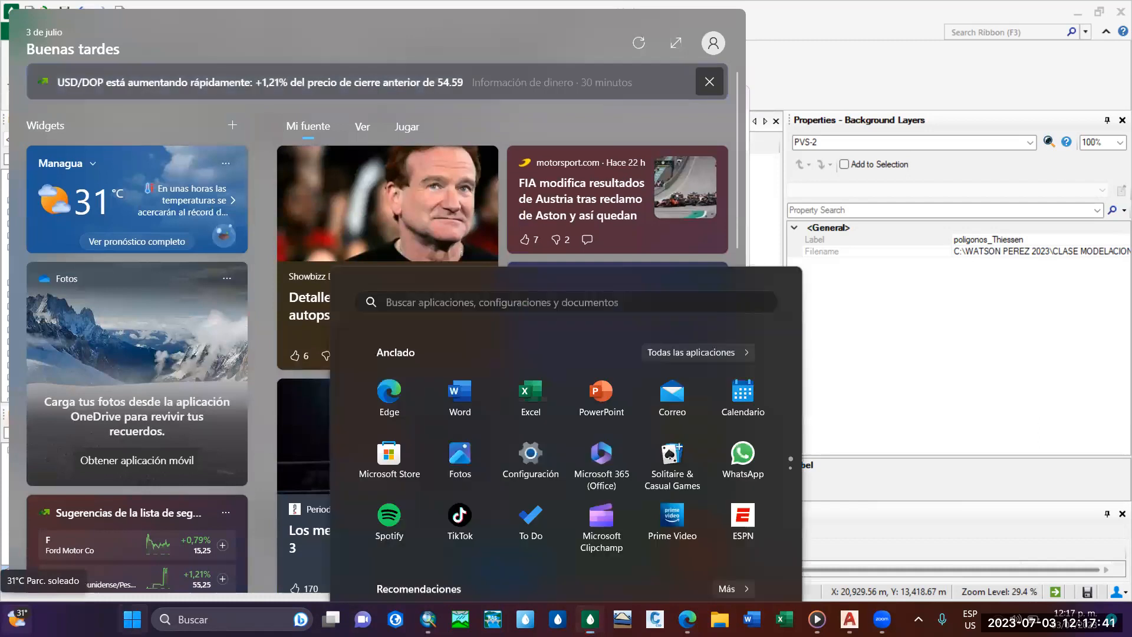
key(super)
key(super)
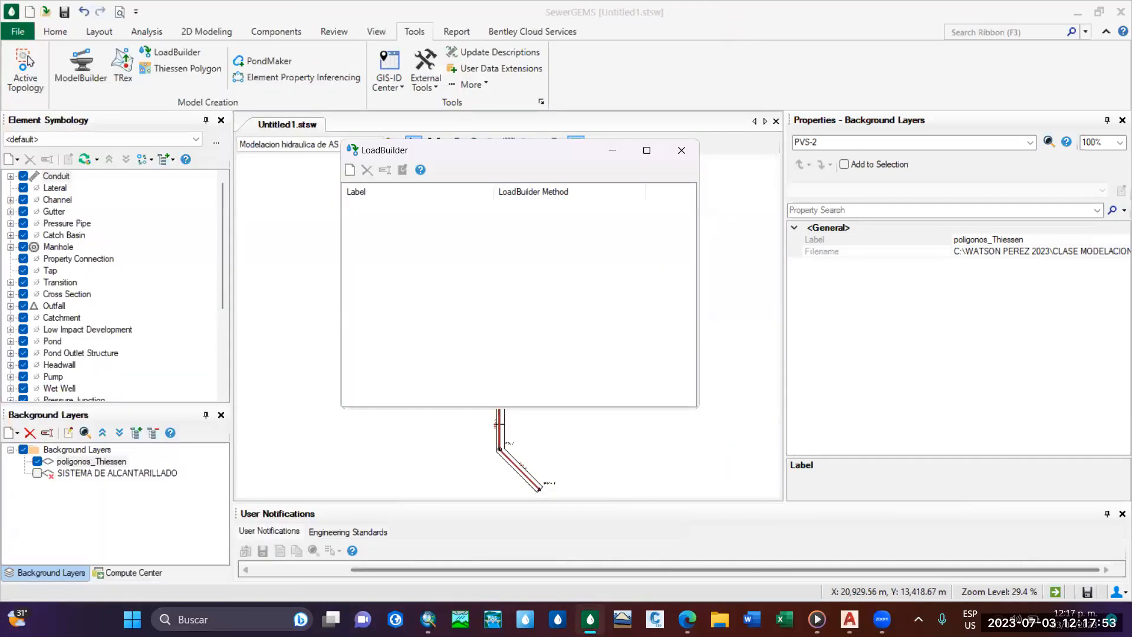
Start a new LoadBuilder run from area load data using the Proportional Distribution By Area method.
drag(508, 149, 477, 239)
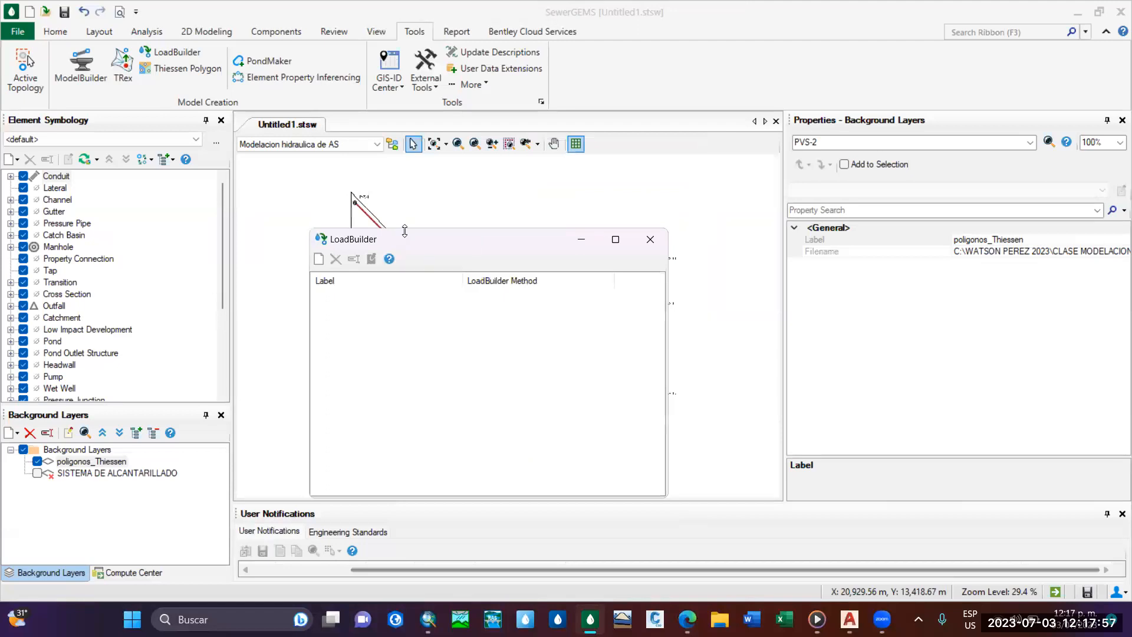
drag(441, 236, 476, 165)
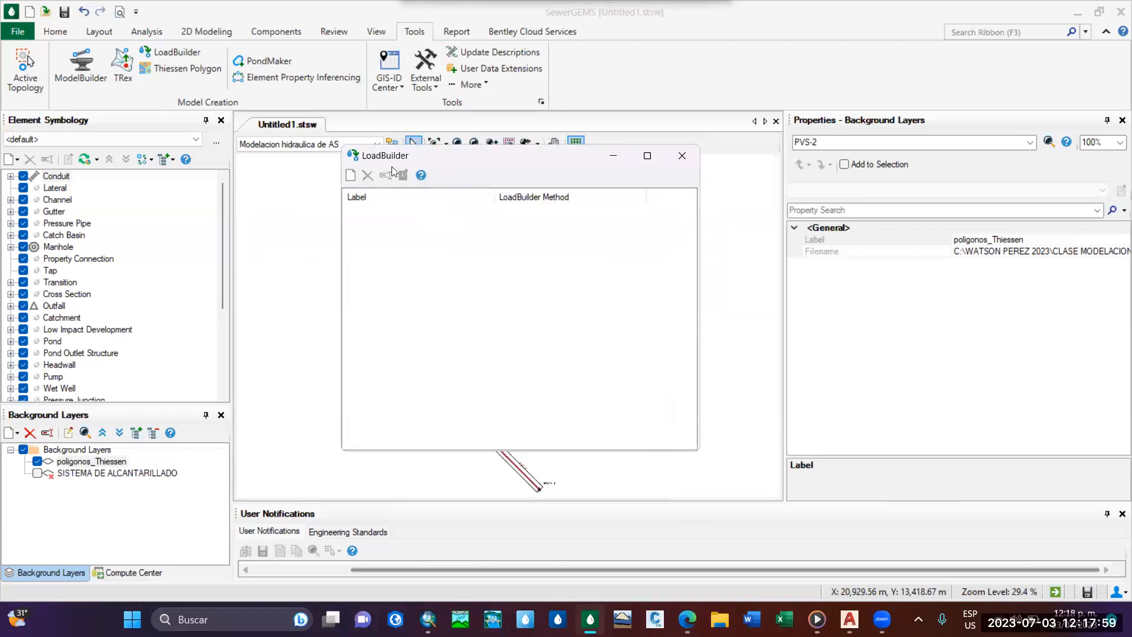
click(357, 172)
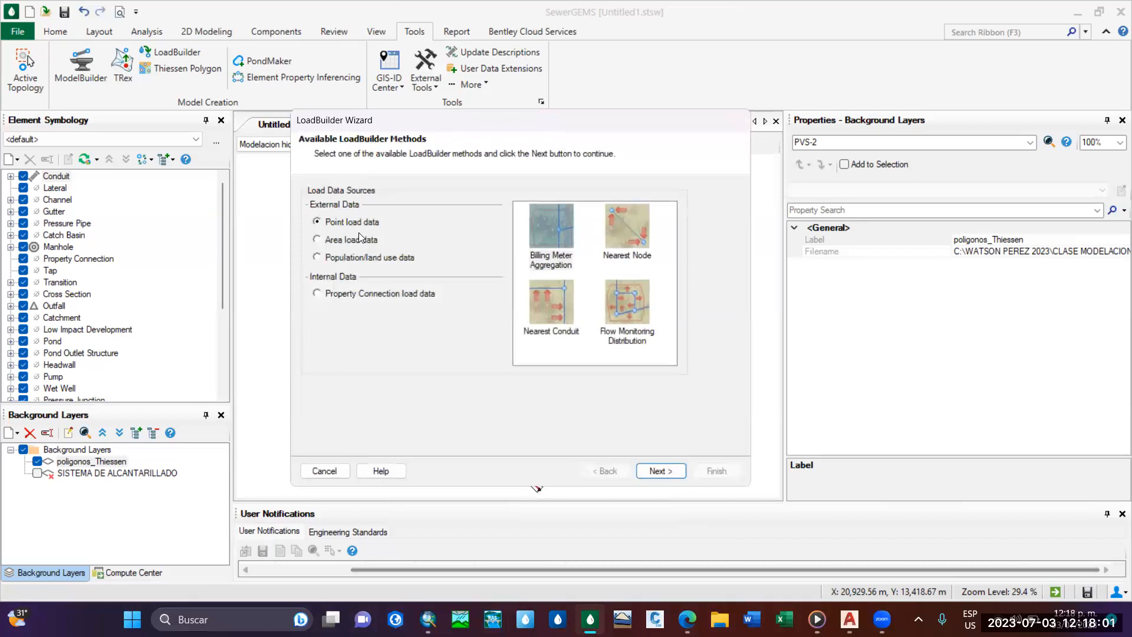
click(322, 239)
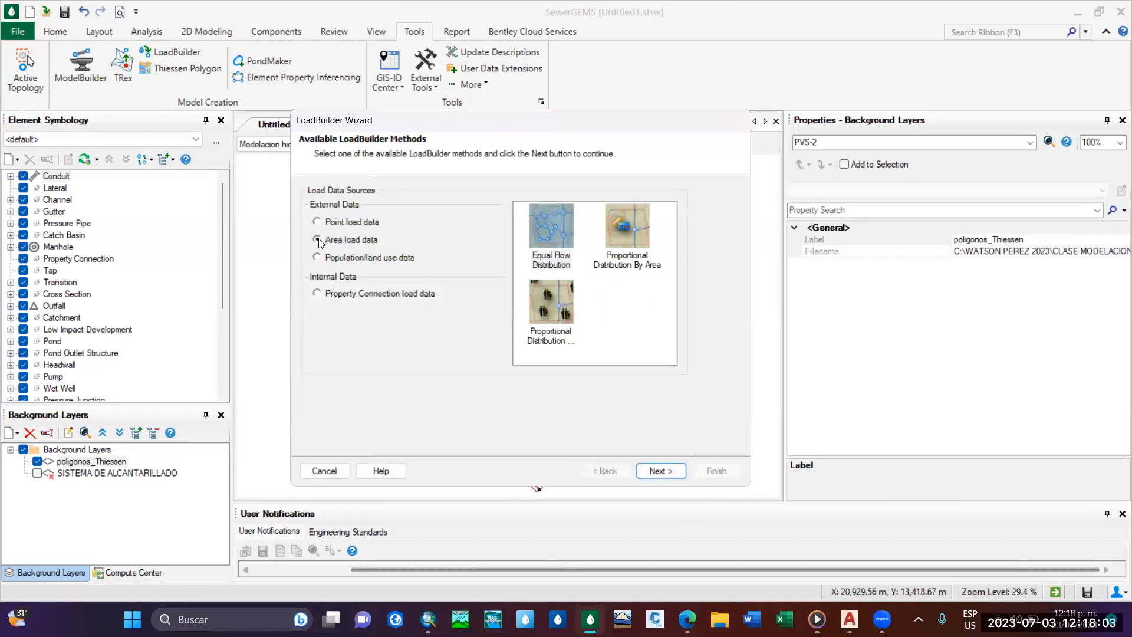
click(660, 239)
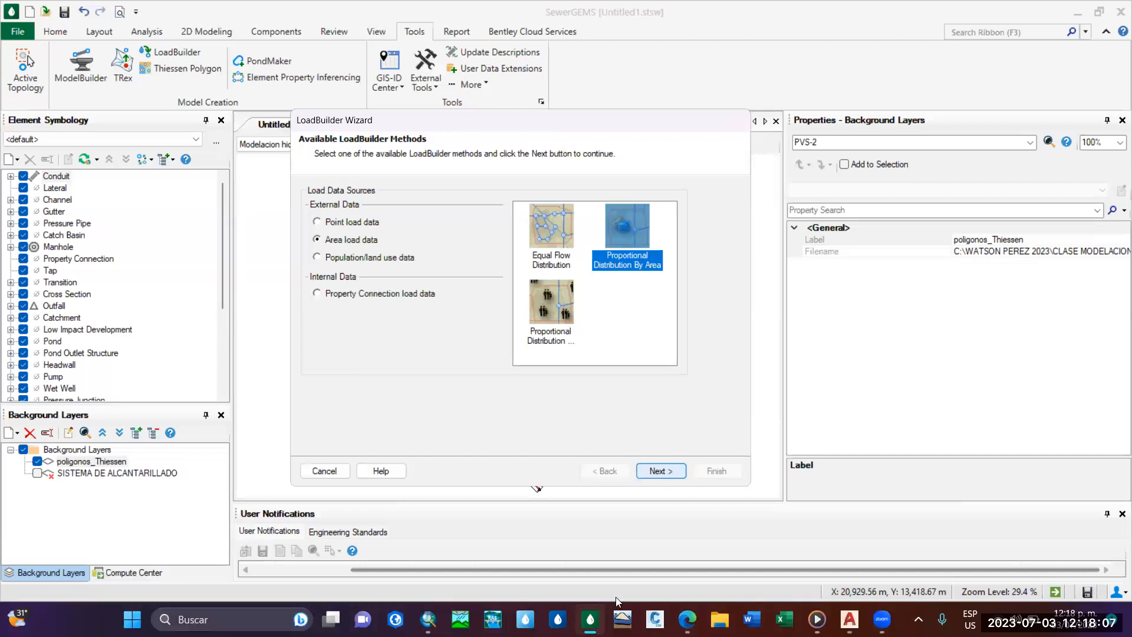
click(625, 286)
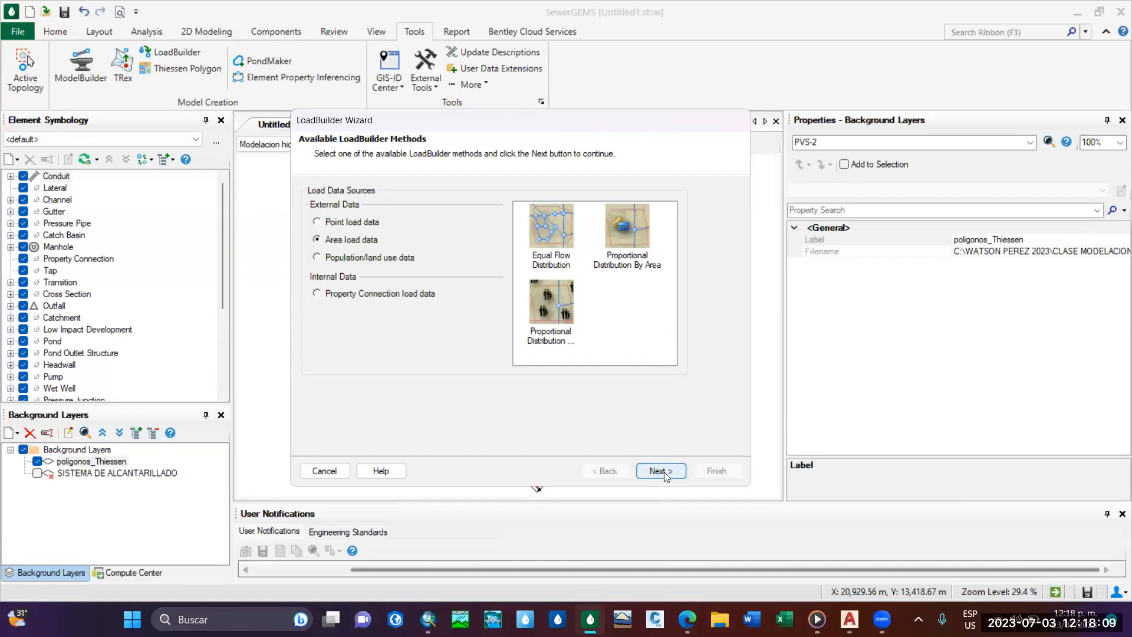
click(661, 471)
click(650, 359)
click(660, 470)
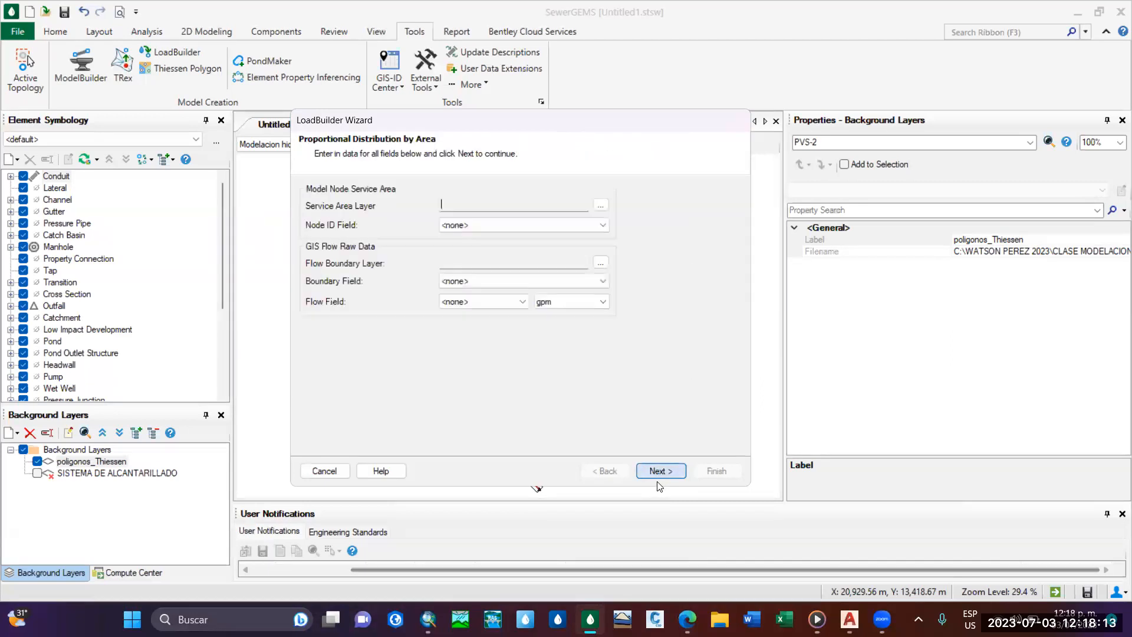
Load the poligonos_Thiessen shapefile from the EJEMPLO MODELACION SewerGEMS folder as the service area layer.
click(600, 205)
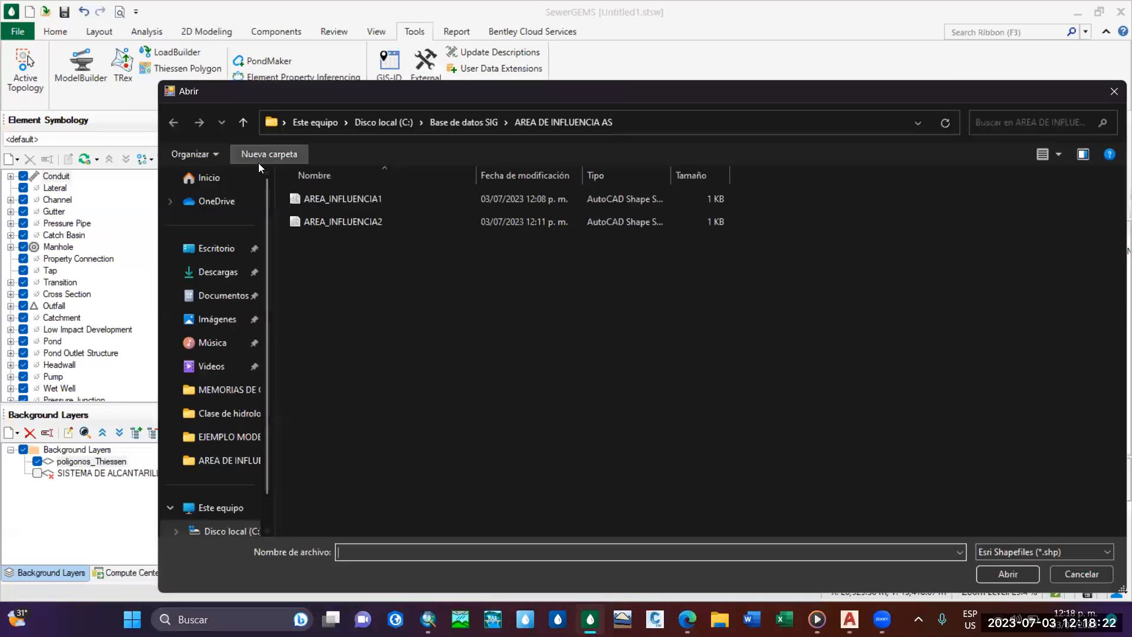
double_click(246, 128)
scroll(310, 519, down, 5)
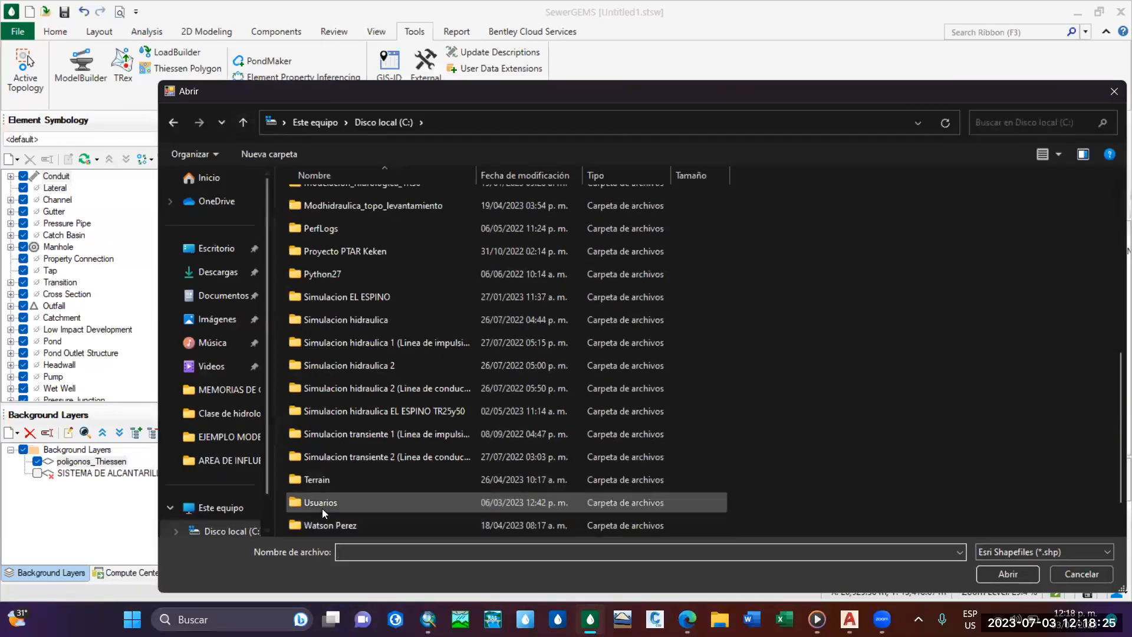
scroll(354, 512, down, 1)
double_click(367, 504)
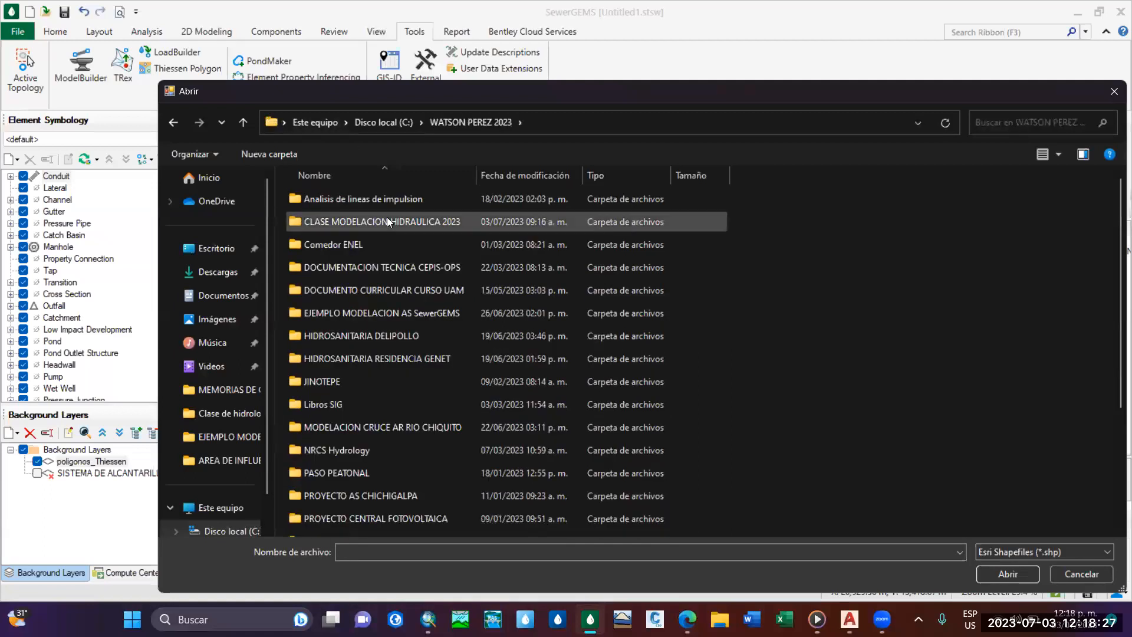
double_click(387, 222)
double_click(386, 219)
click(1007, 574)
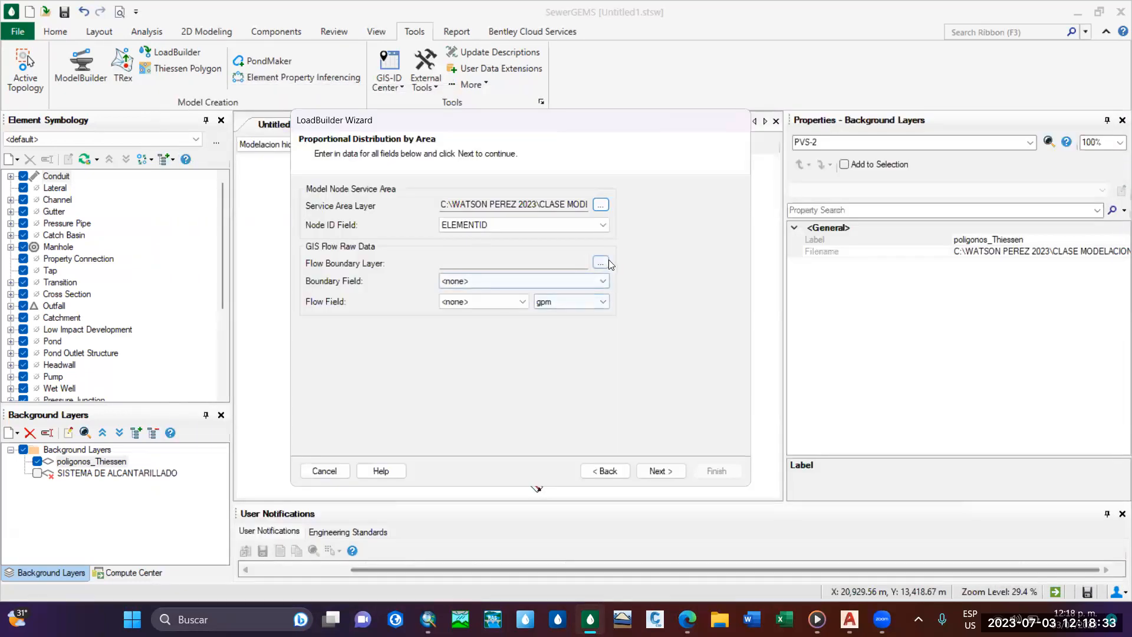
Load the AREA_INFLUENCIA2 shapefile from the AREA DE INFLUENCIA AS folder in Base de datos SIG as the flow boundary layer.
click(600, 263)
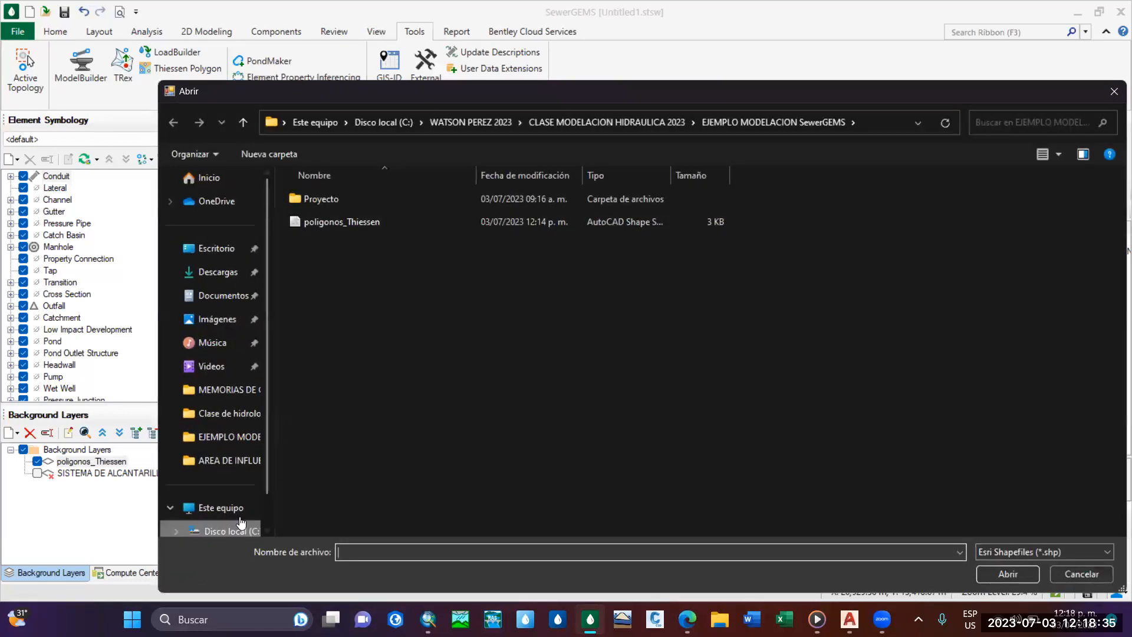
scroll(246, 519, down, 2)
click(224, 484)
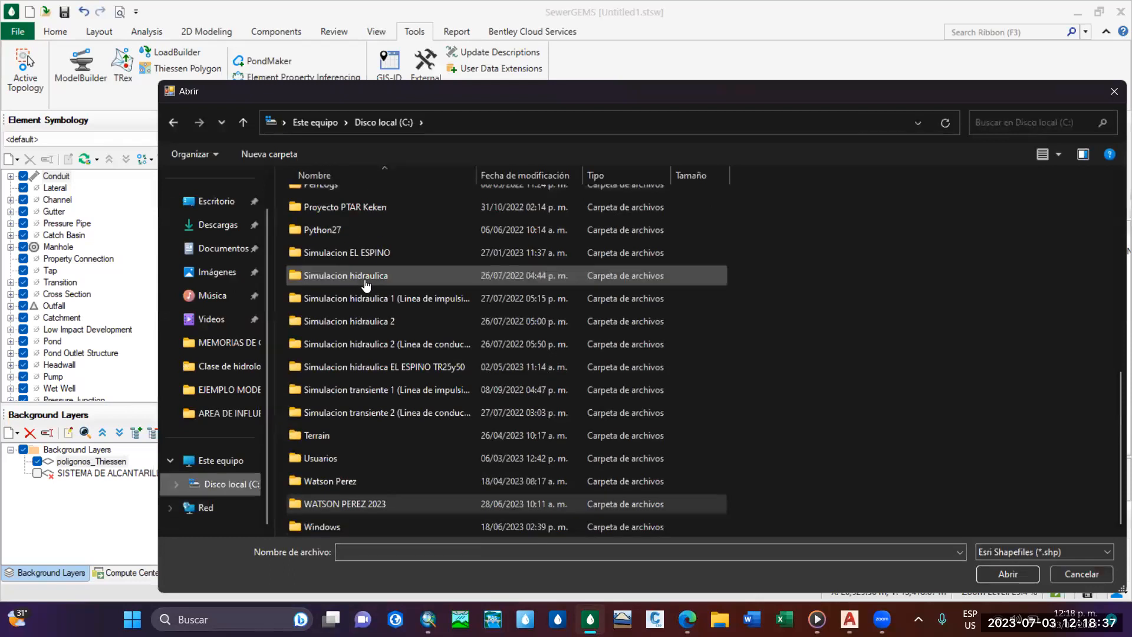
scroll(375, 295, down, 6)
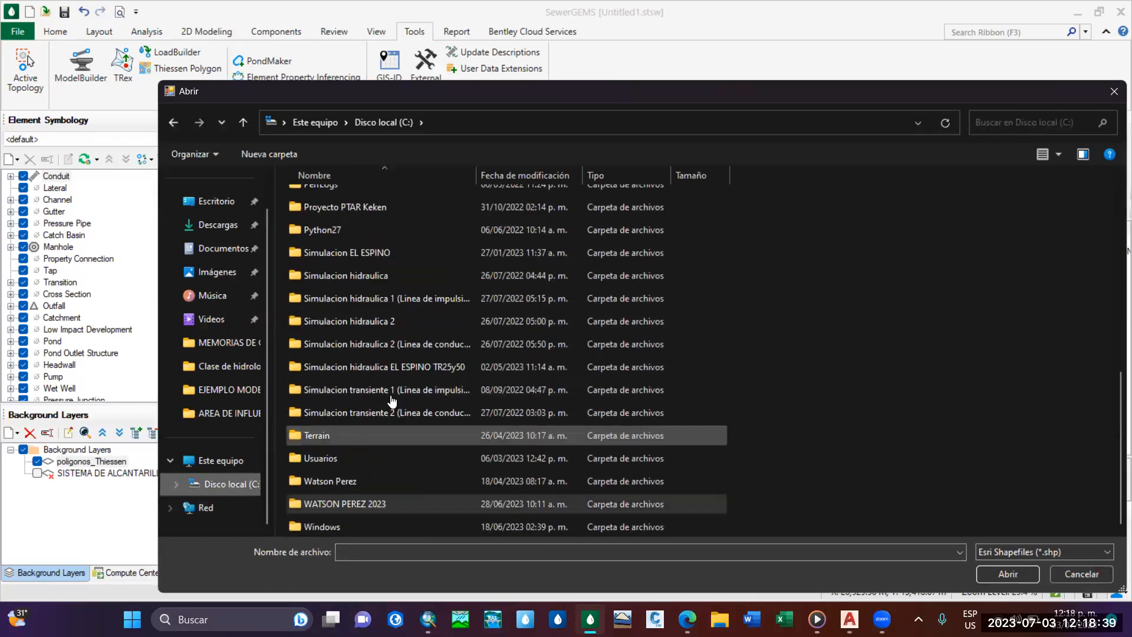
scroll(354, 319, up, 8)
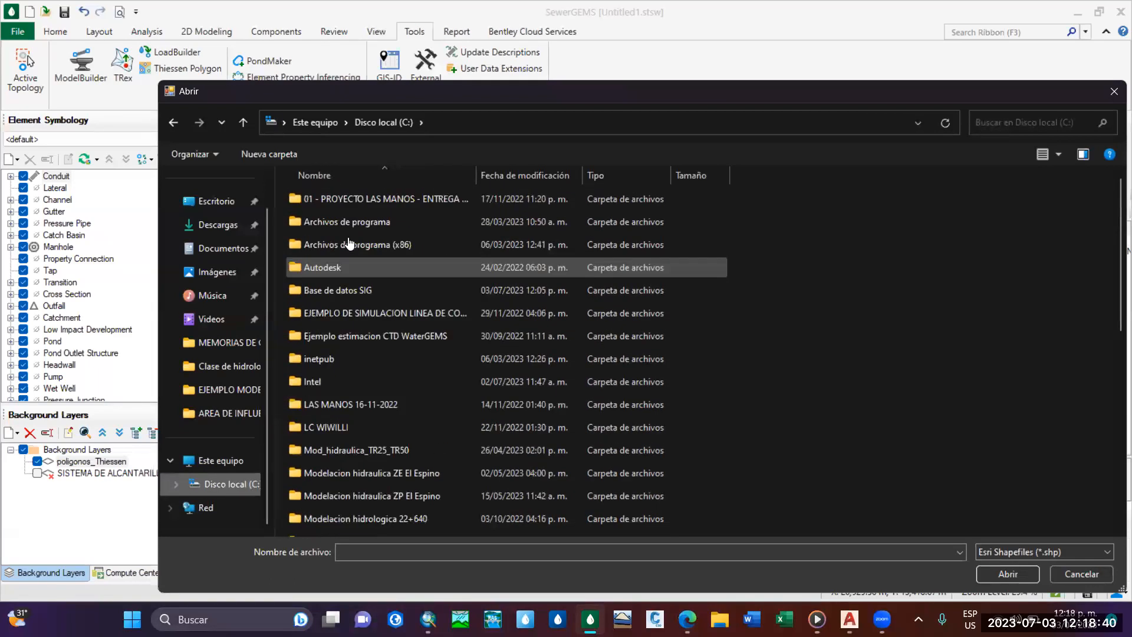
double_click(365, 290)
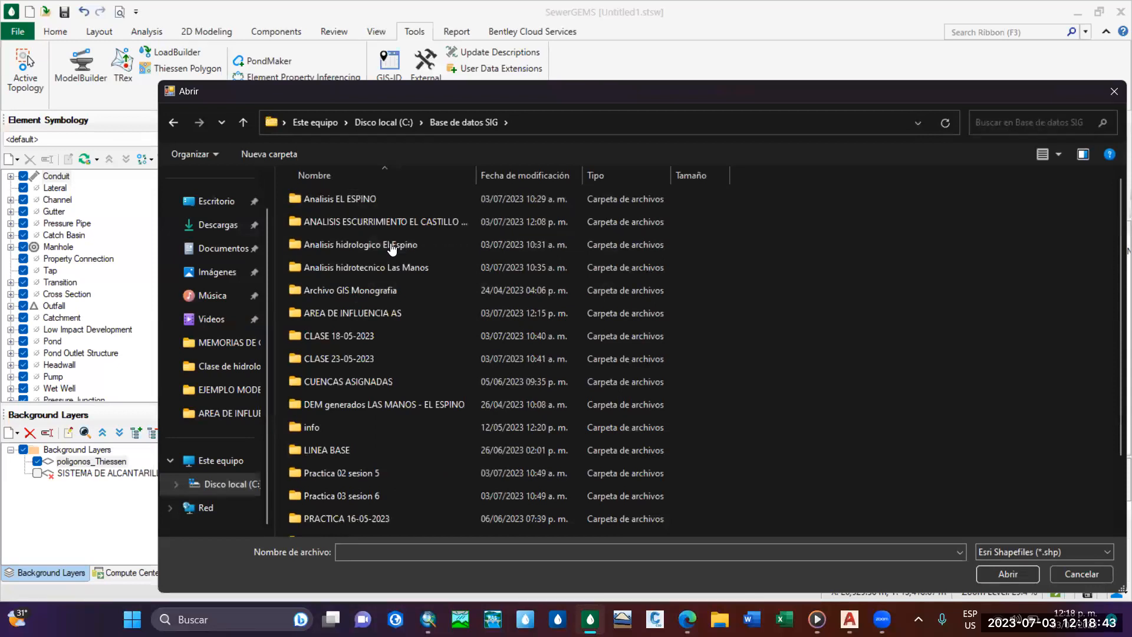
double_click(363, 314)
click(366, 222)
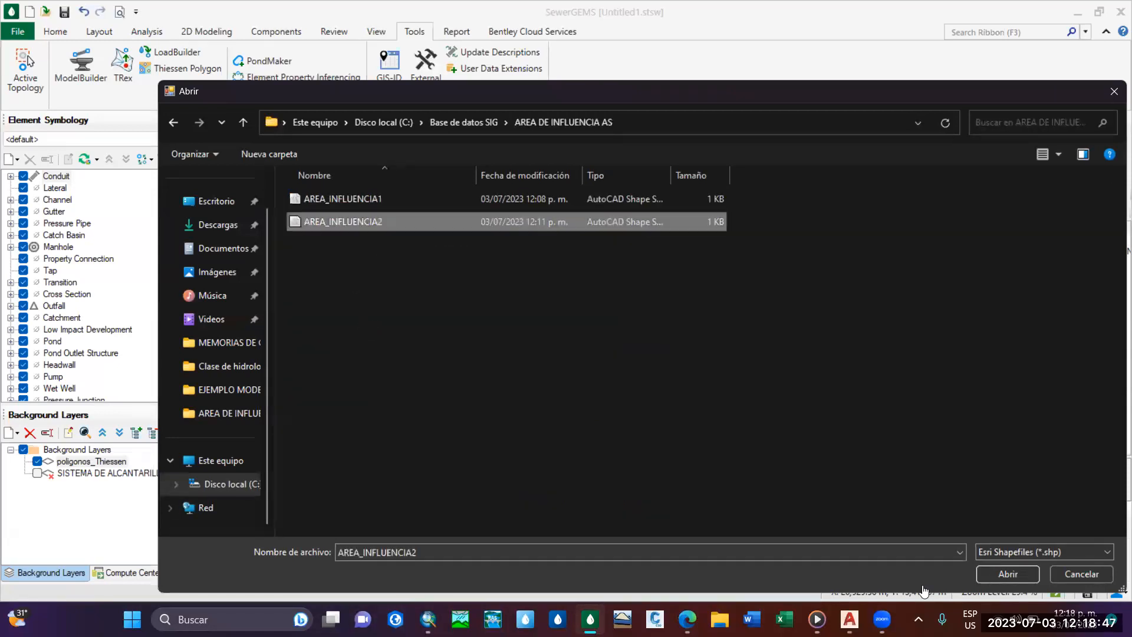
click(1005, 573)
Set the flow field to Q_LPS in L/s and calculate the loads, continuing through the summary and results preview.
click(489, 301)
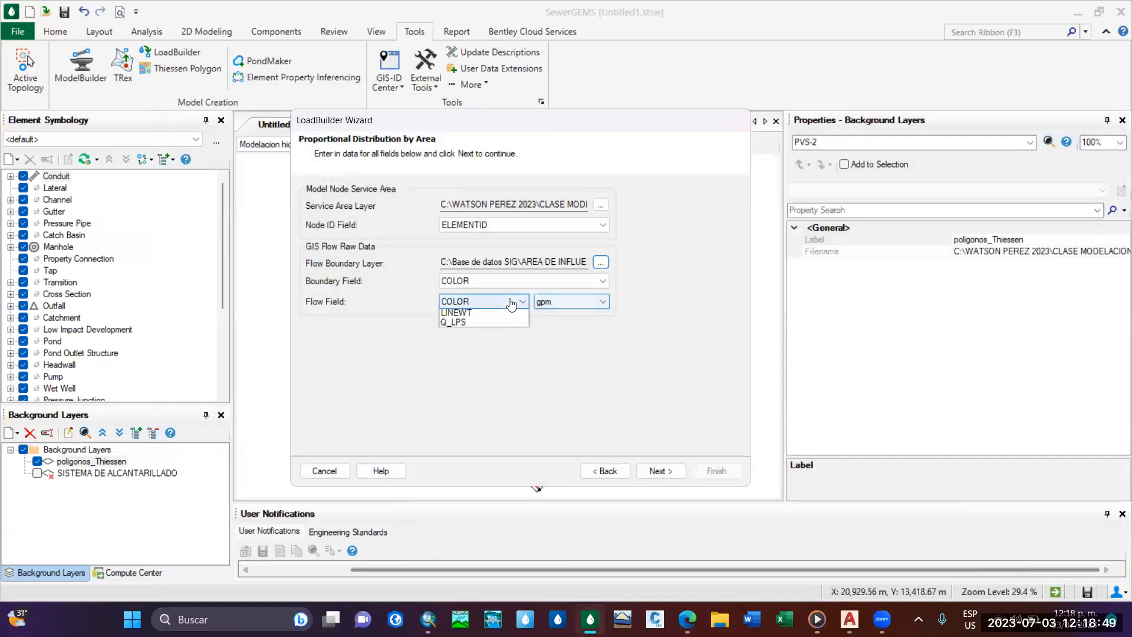
click(443, 348)
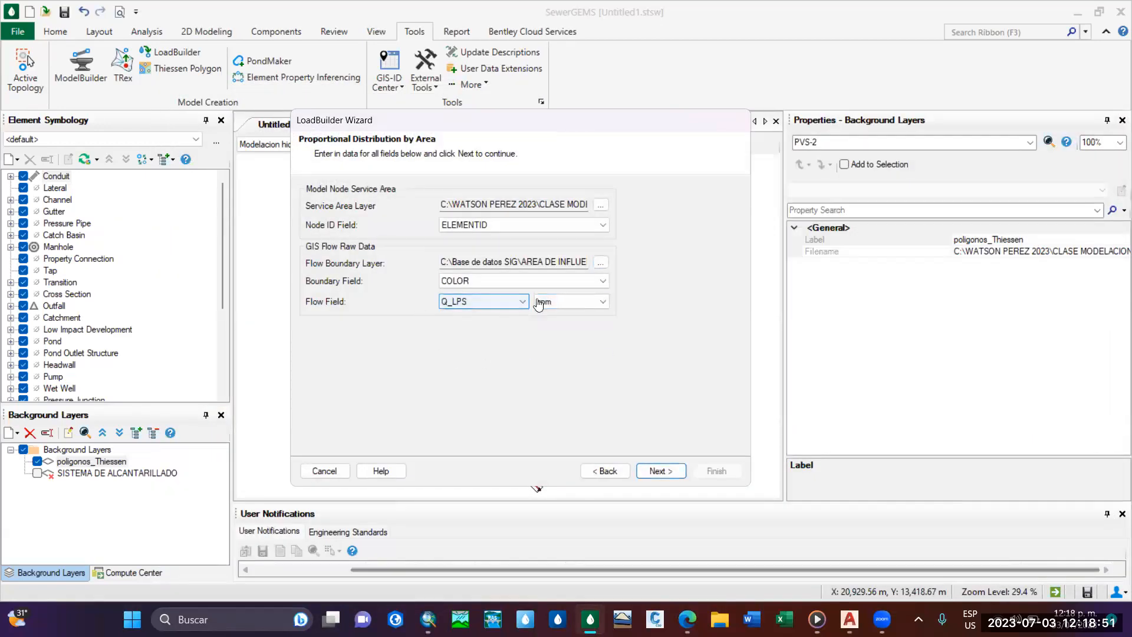
click(558, 302)
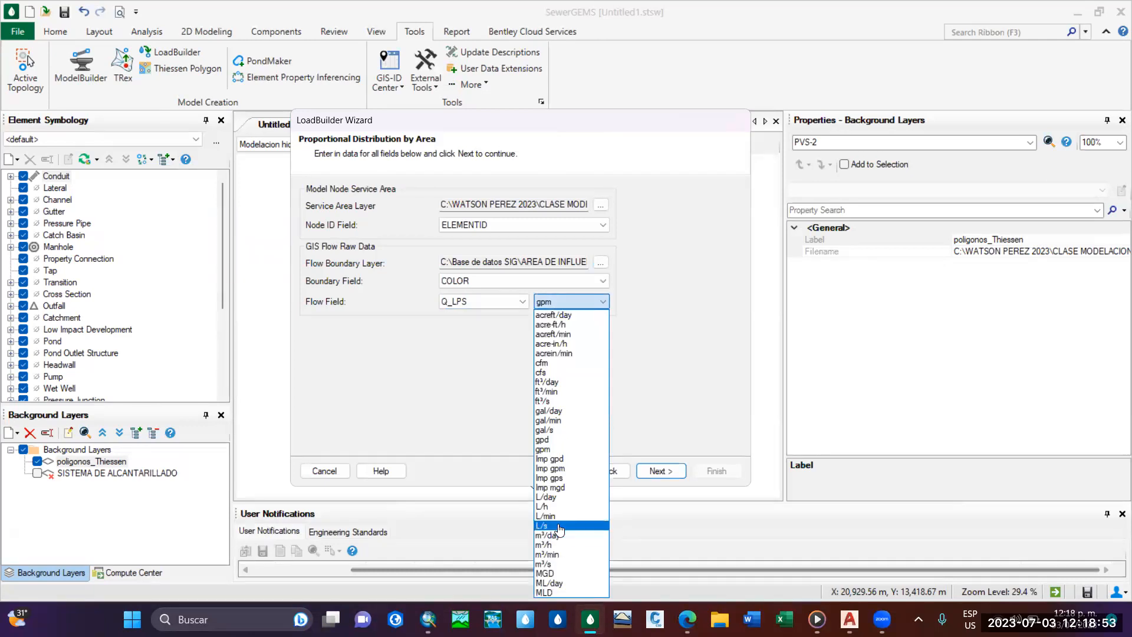
click(563, 523)
click(658, 471)
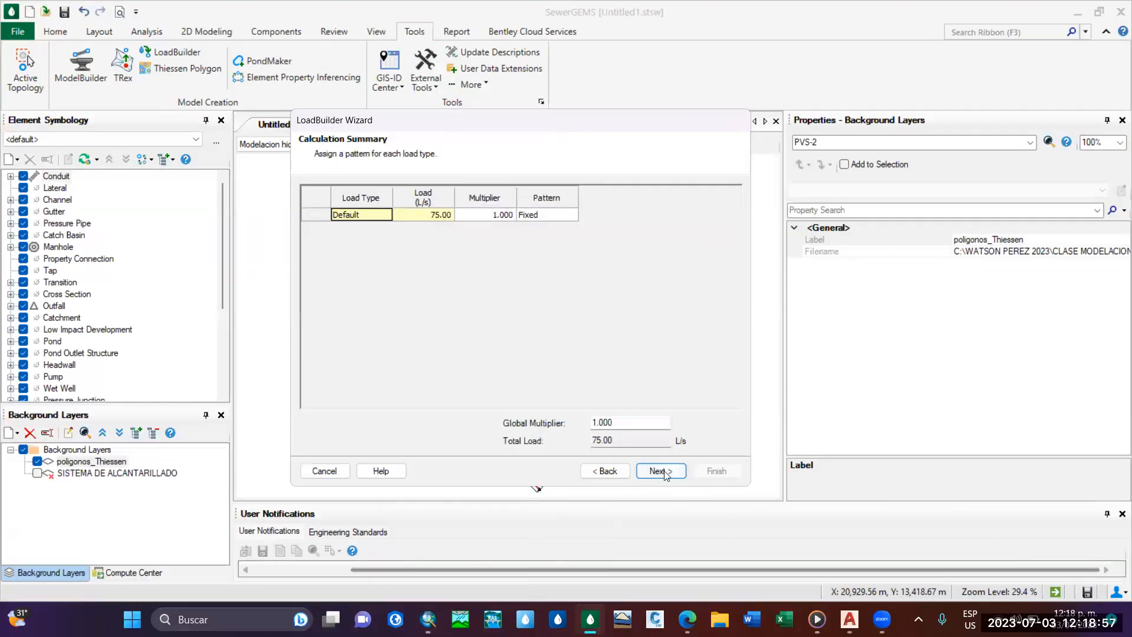
click(664, 474)
click(662, 471)
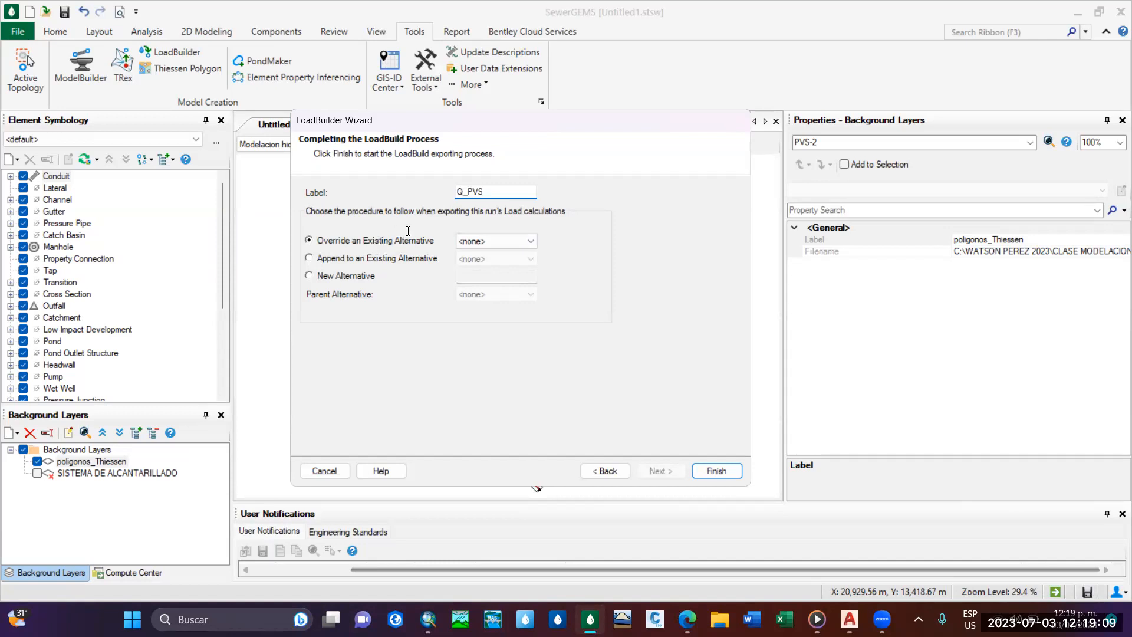
Label the load run Q_PVS and export its loads by overriding the existing alternative 14: Base Sanitary Loading.
click(459, 241)
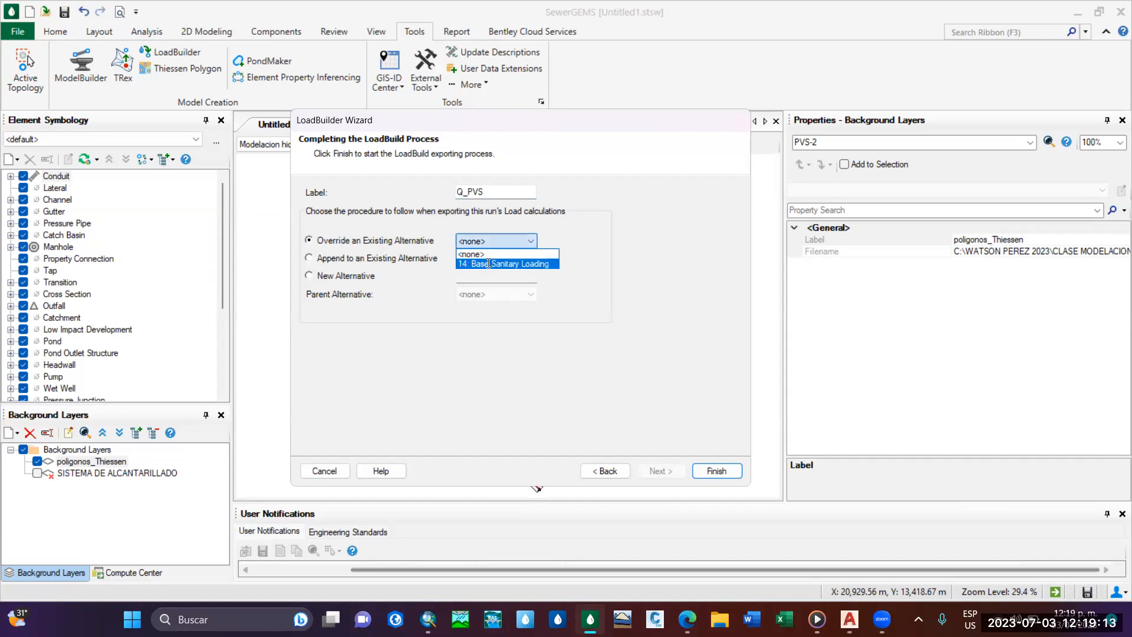
click(501, 264)
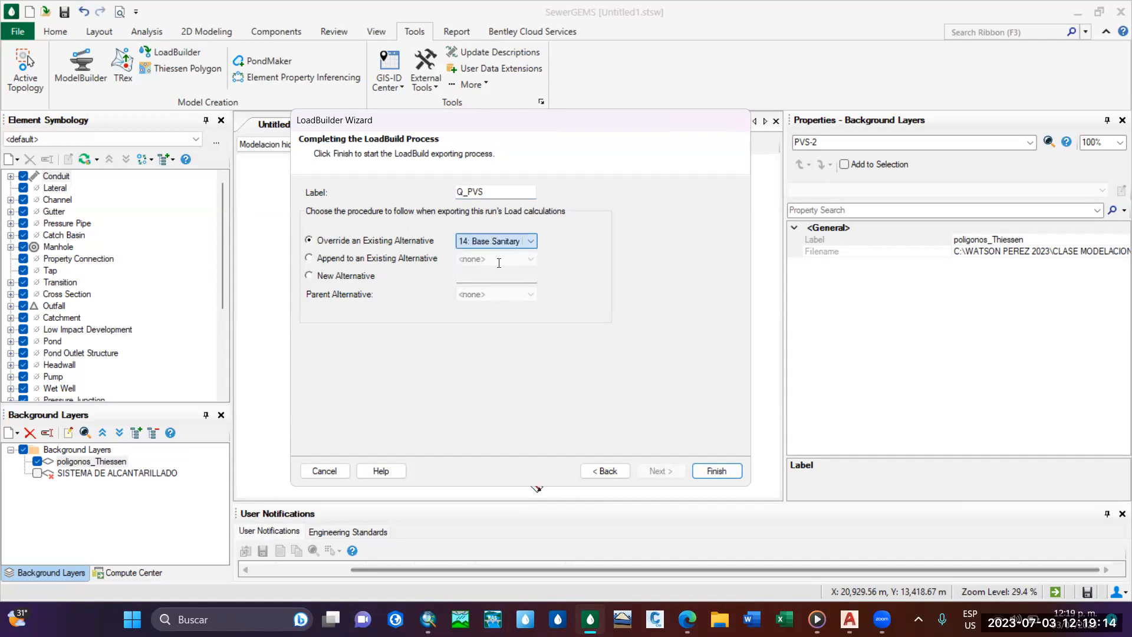
click(709, 470)
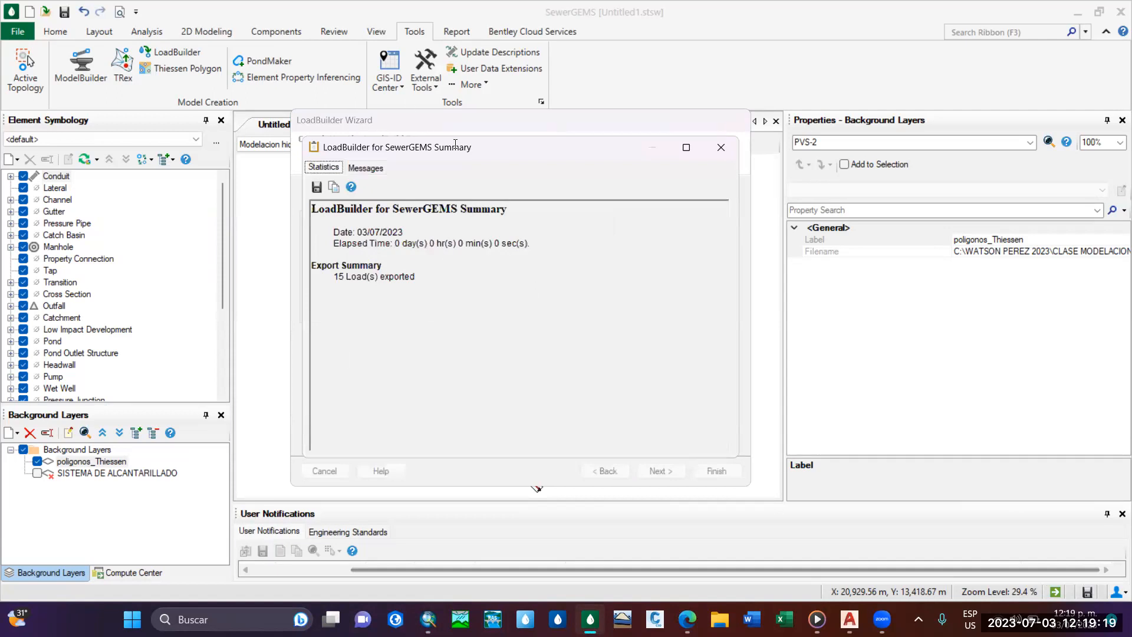
Review and close the LoadBuilder export summary, and synchronize the drawing with the database.
drag(455, 144, 695, 139)
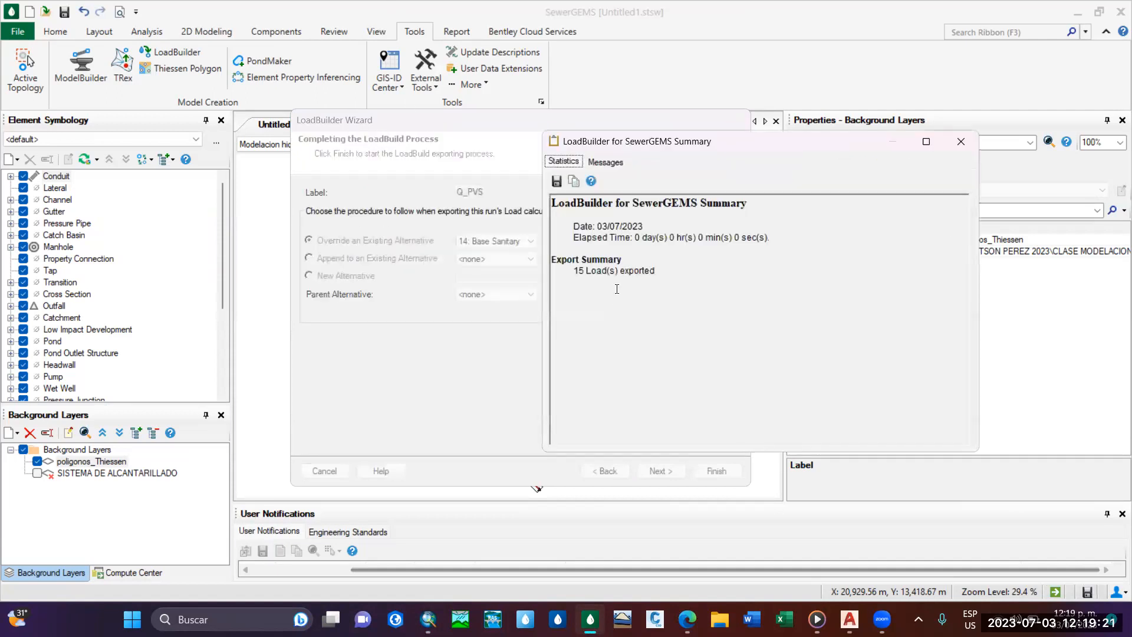
drag(706, 149, 676, 152)
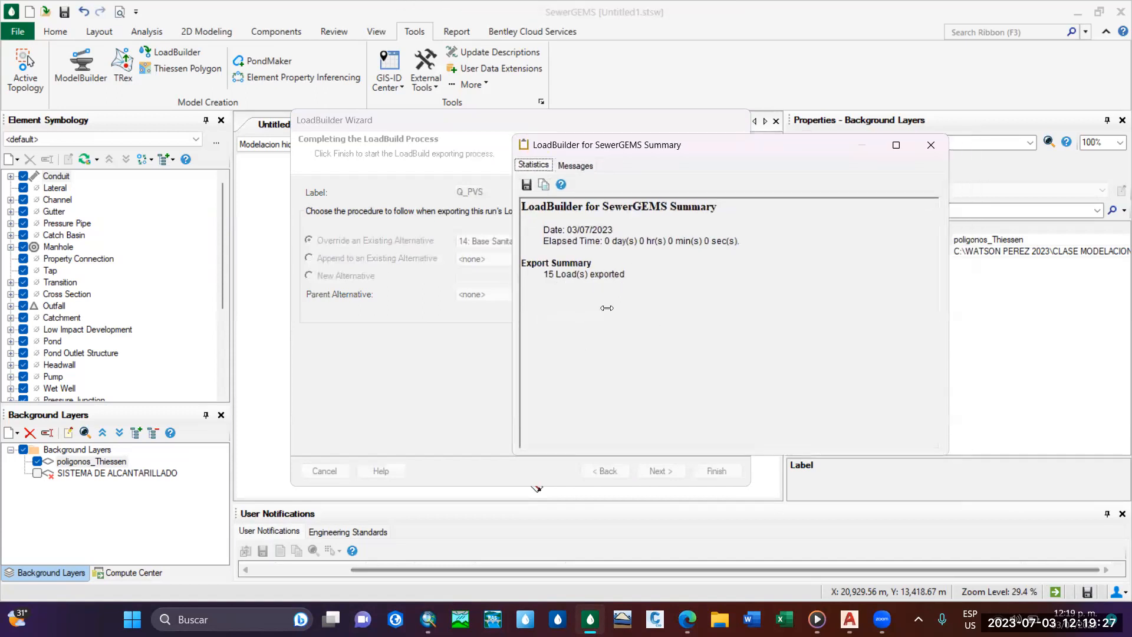
drag(705, 151, 630, 135)
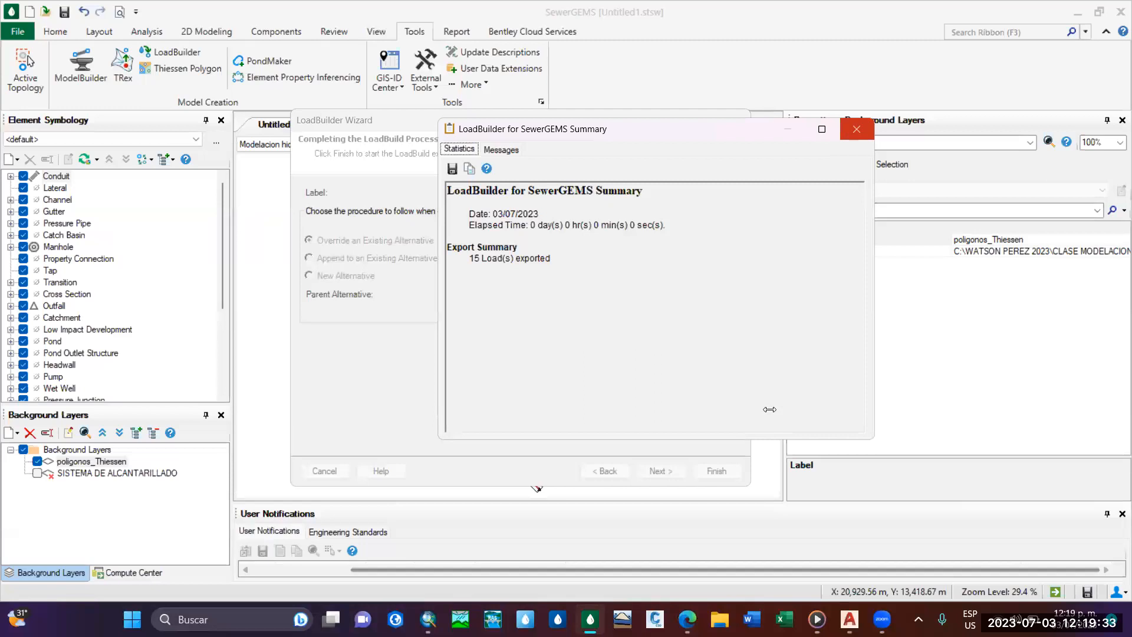
click(856, 128)
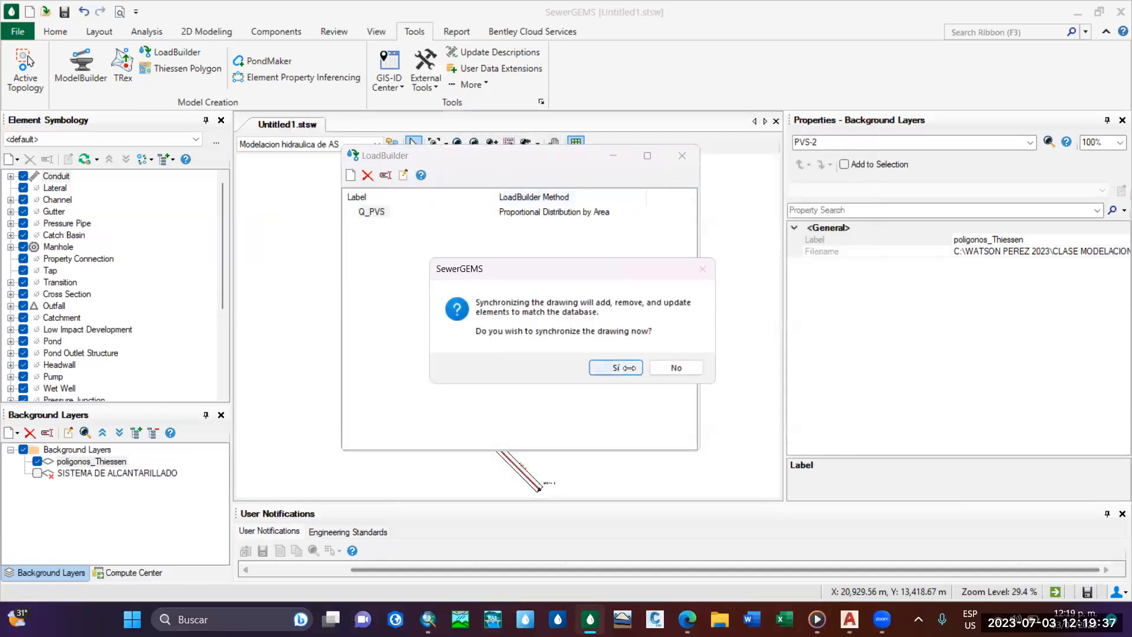
click(616, 368)
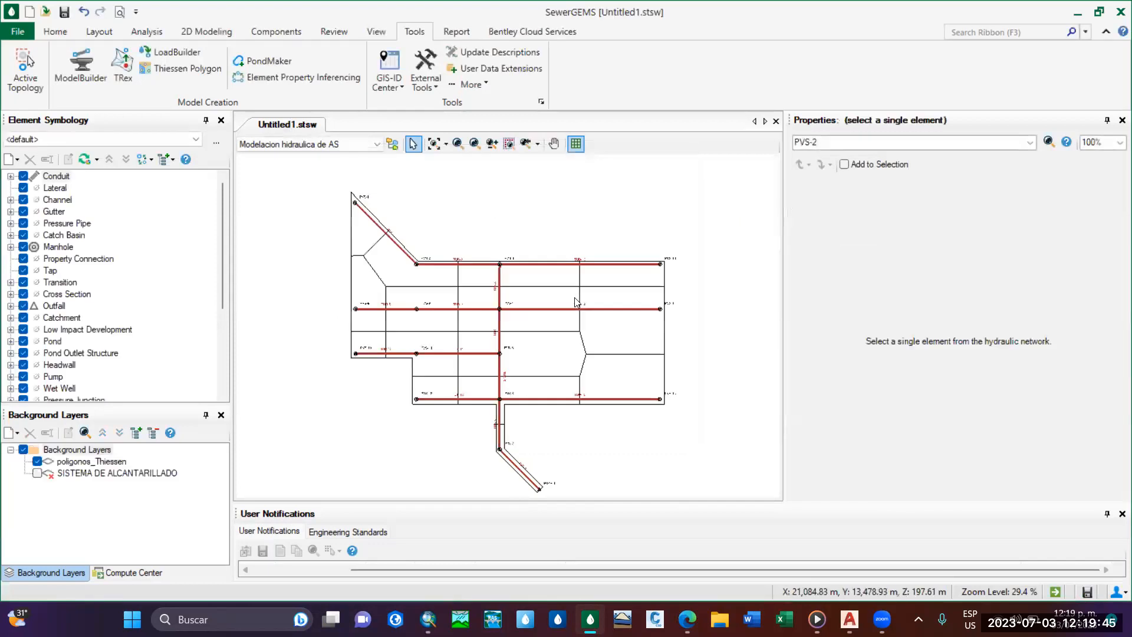
scroll(505, 313, up, 5)
scroll(493, 350, down, 4)
scroll(499, 374, up, 5)
scroll(499, 375, down, 7)
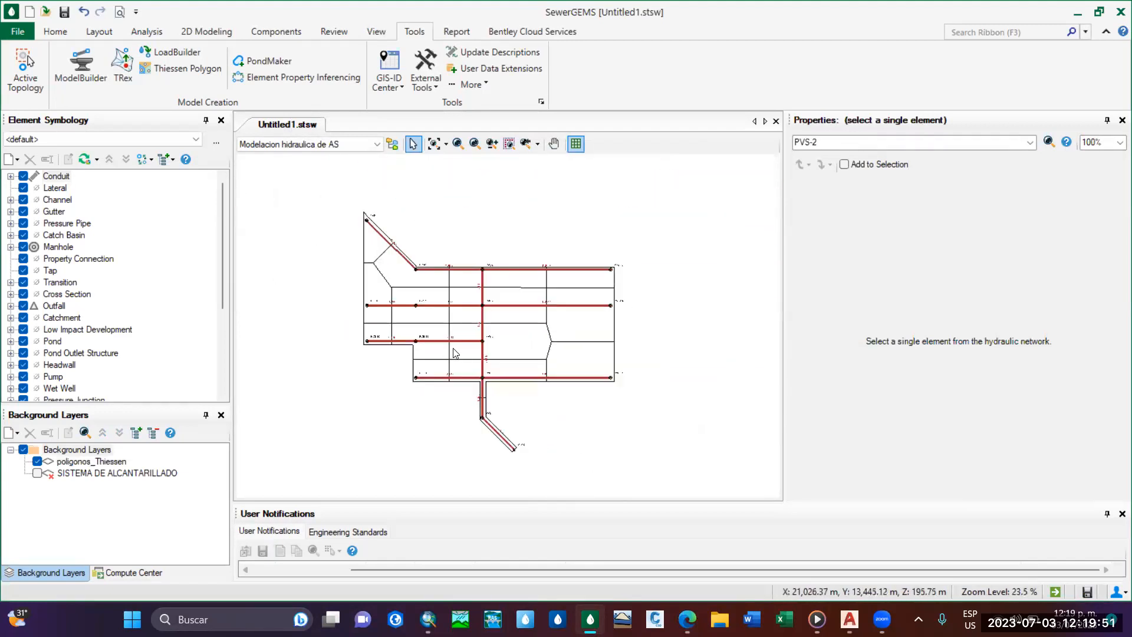
scroll(454, 353, up, 1)
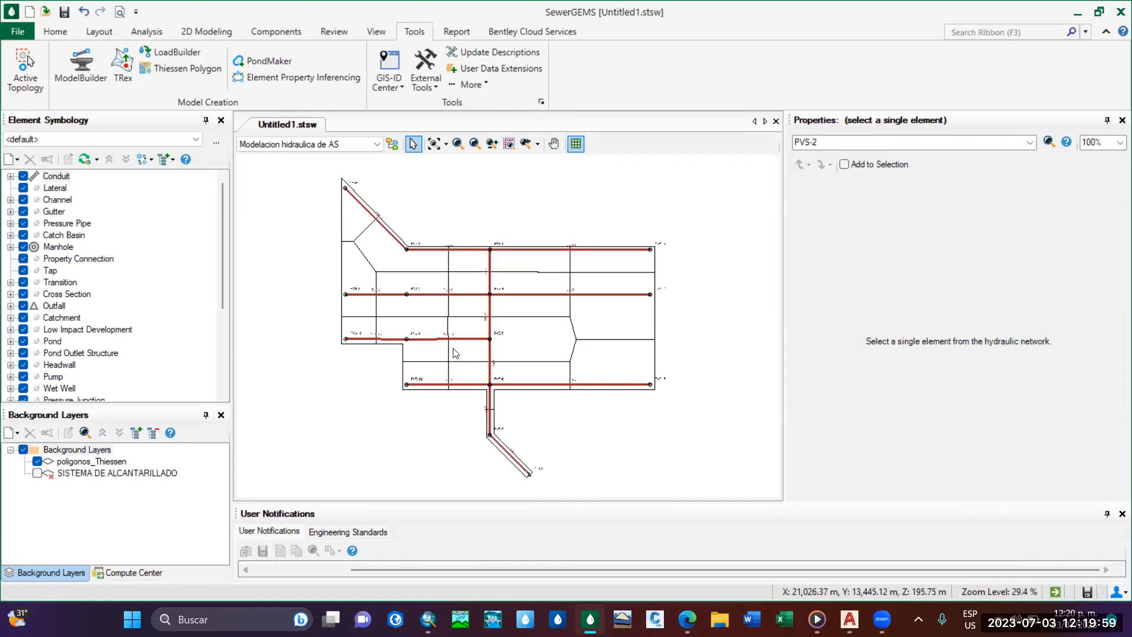
Validate the sewer network model and dismiss the validation notice.
click(56, 32)
scroll(471, 303, up, 2)
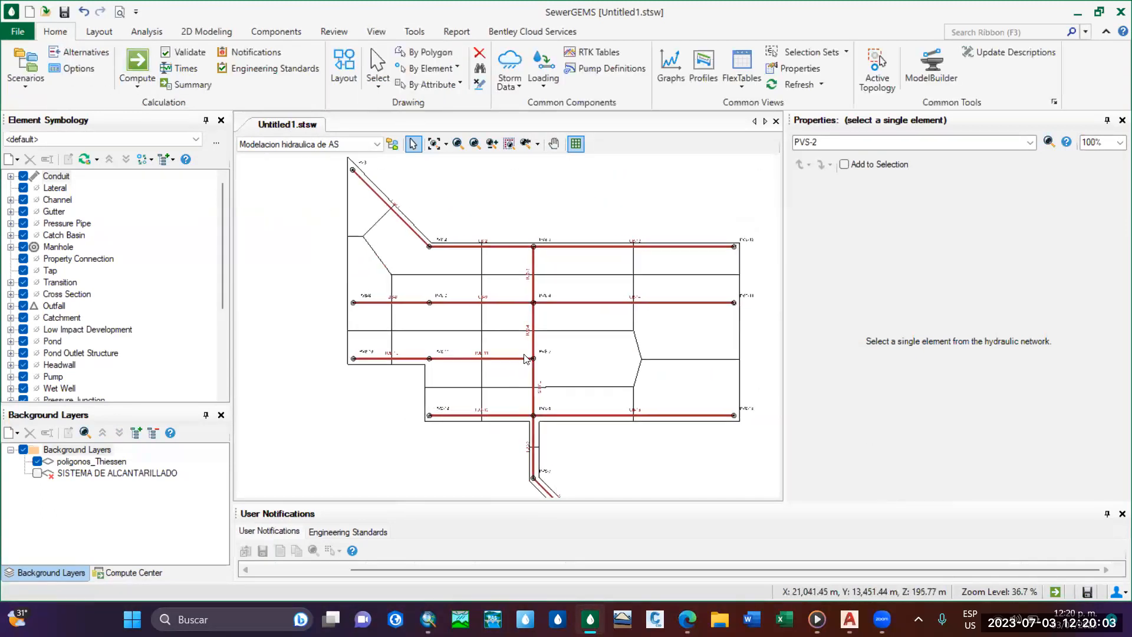
scroll(526, 358, down, 2)
middle_drag(498, 325, 543, 369)
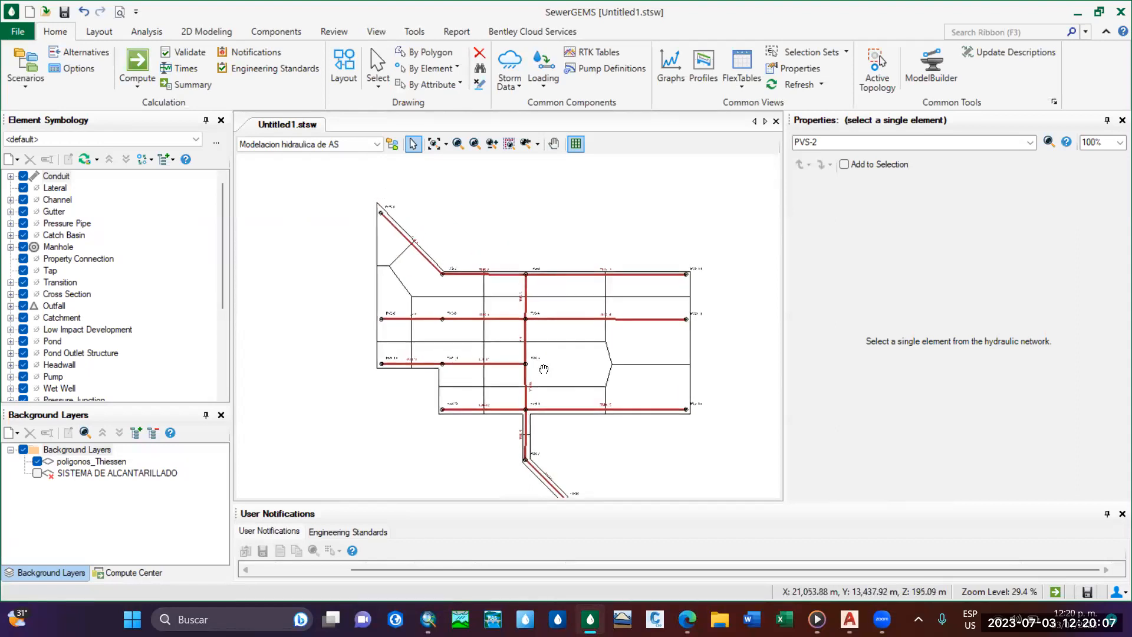
middle_drag(562, 402, 546, 365)
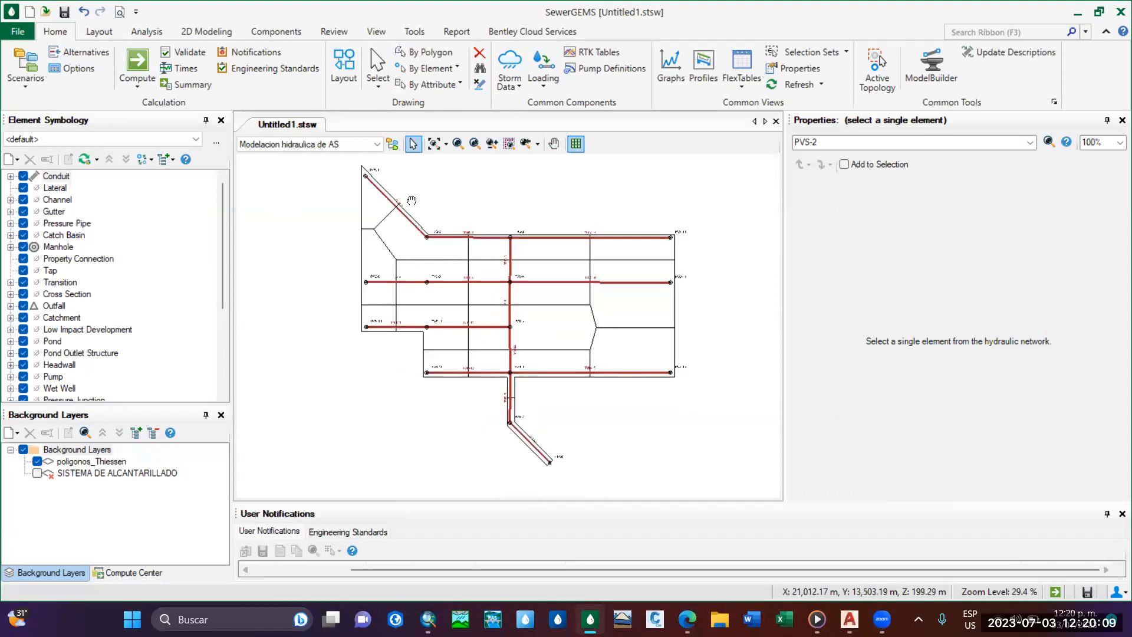
click(188, 52)
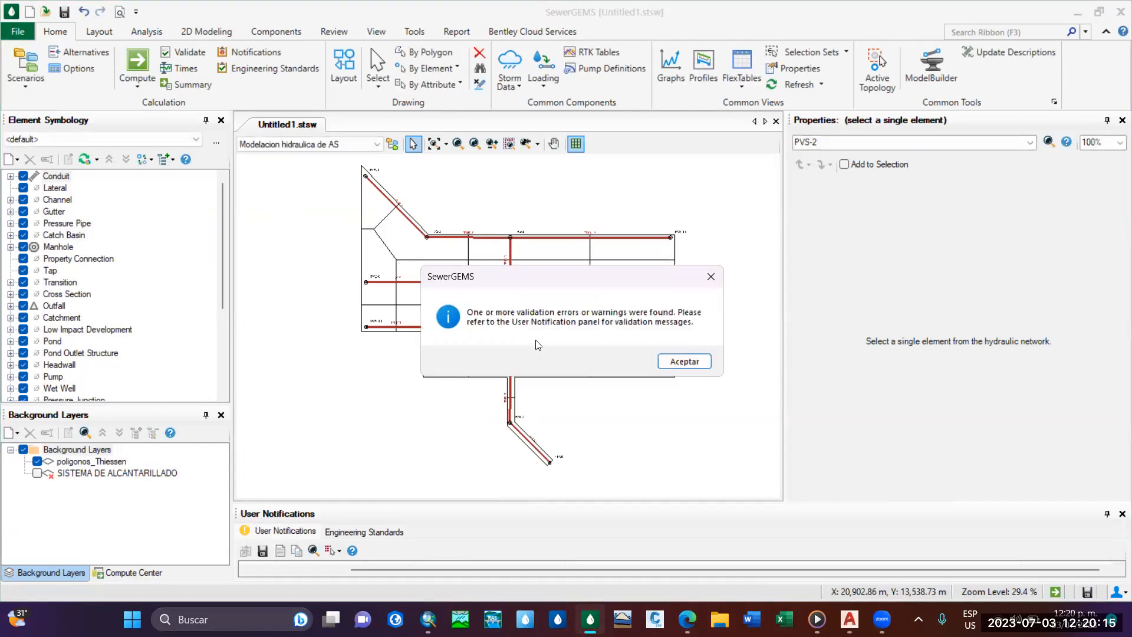
click(673, 364)
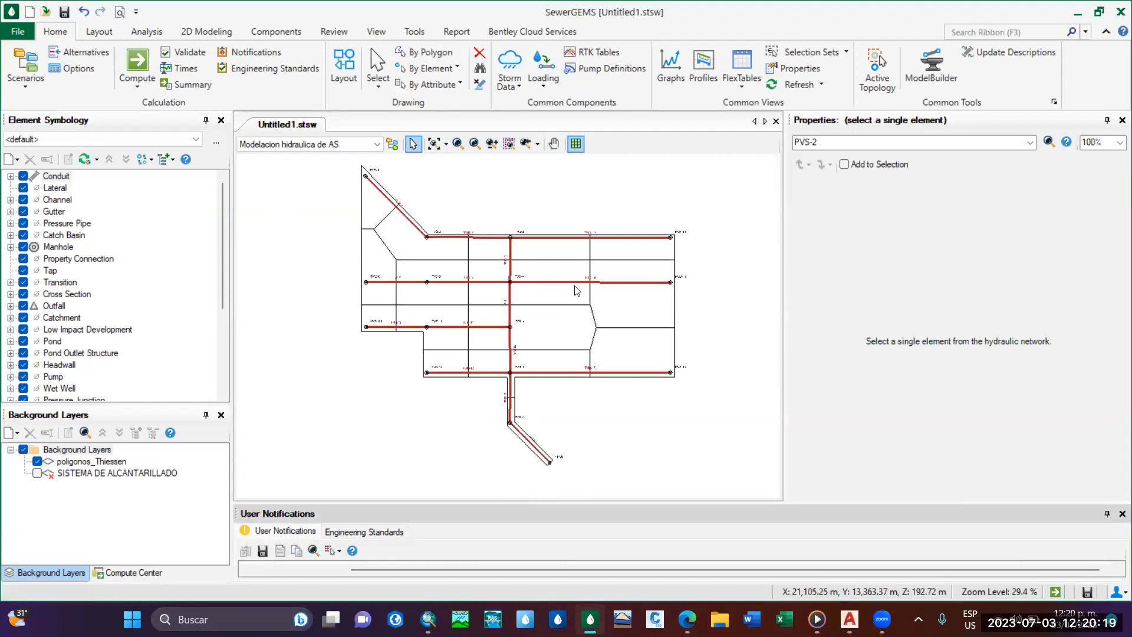
Enlarge the user notifications list and read through the validation messages for the conduits.
drag(583, 501, 583, 393)
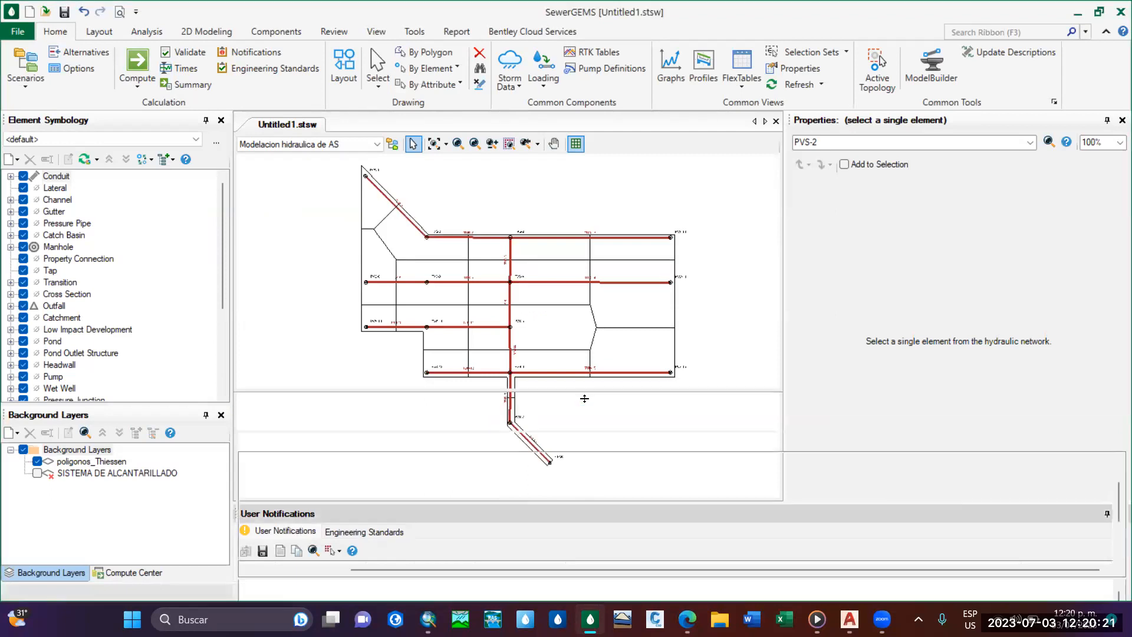
scroll(462, 504, down, 2)
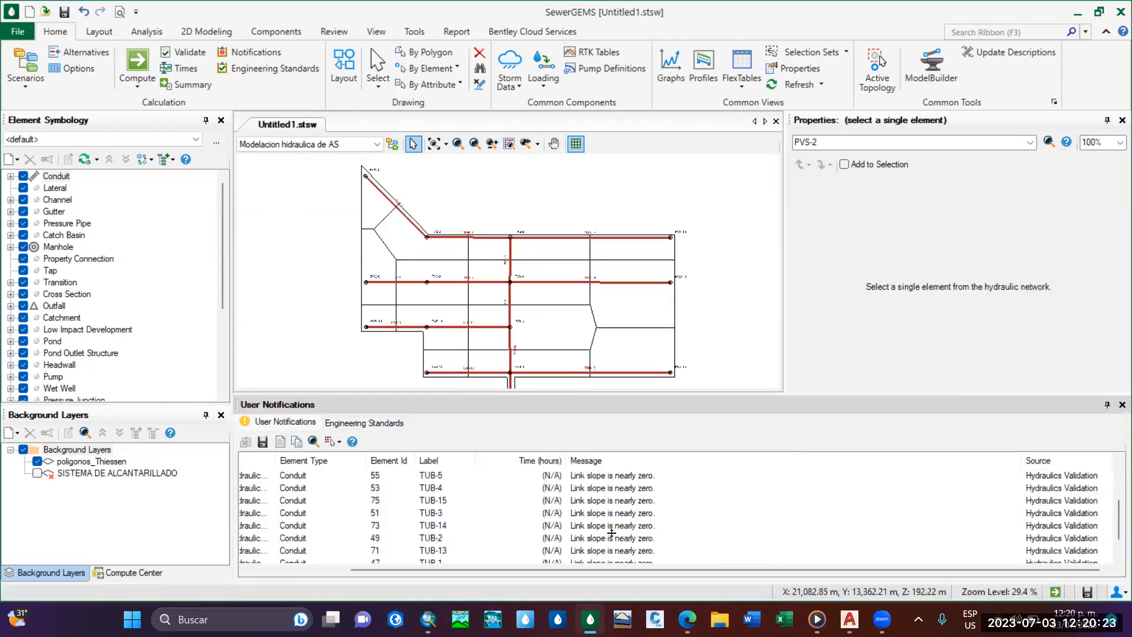
scroll(607, 535, up, 3)
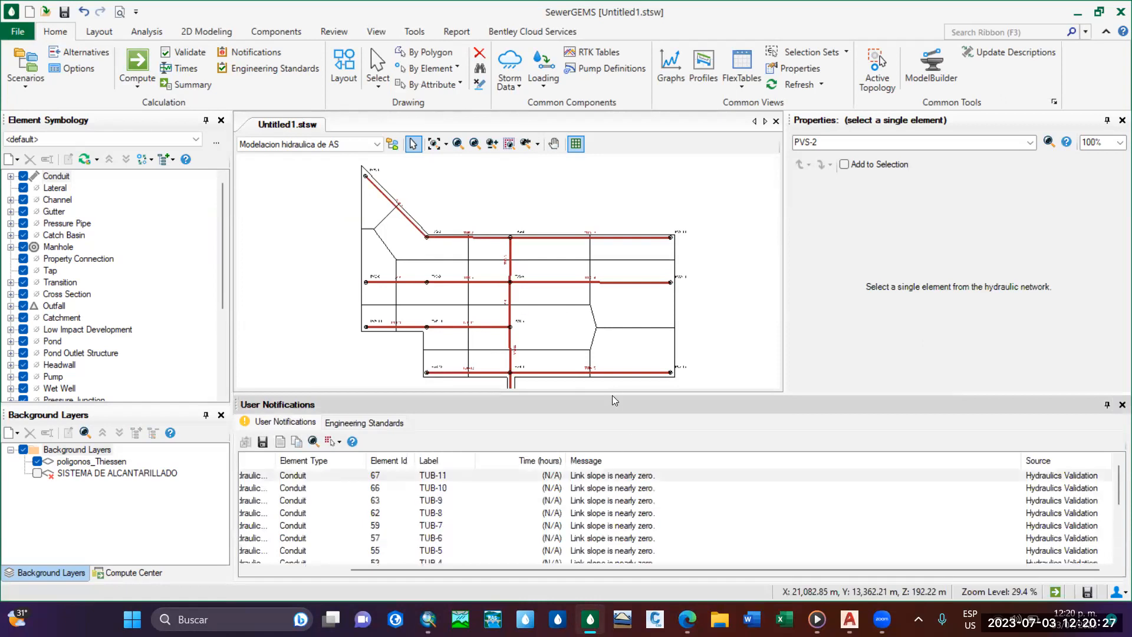
drag(612, 395, 612, 352)
scroll(513, 514, down, 1)
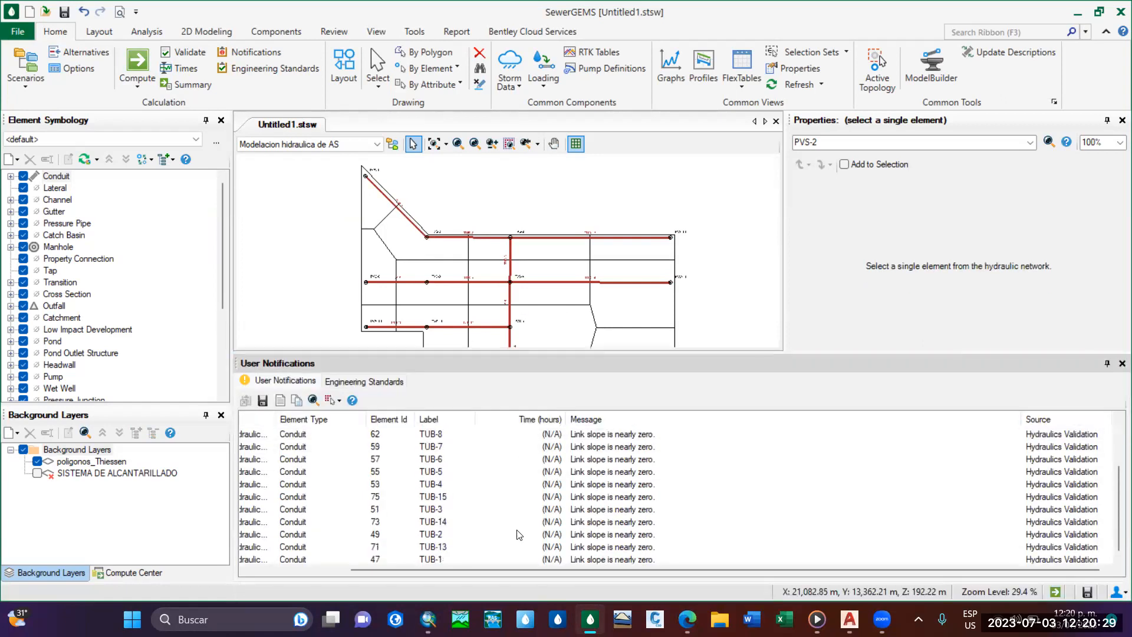
scroll(528, 526, up, 1)
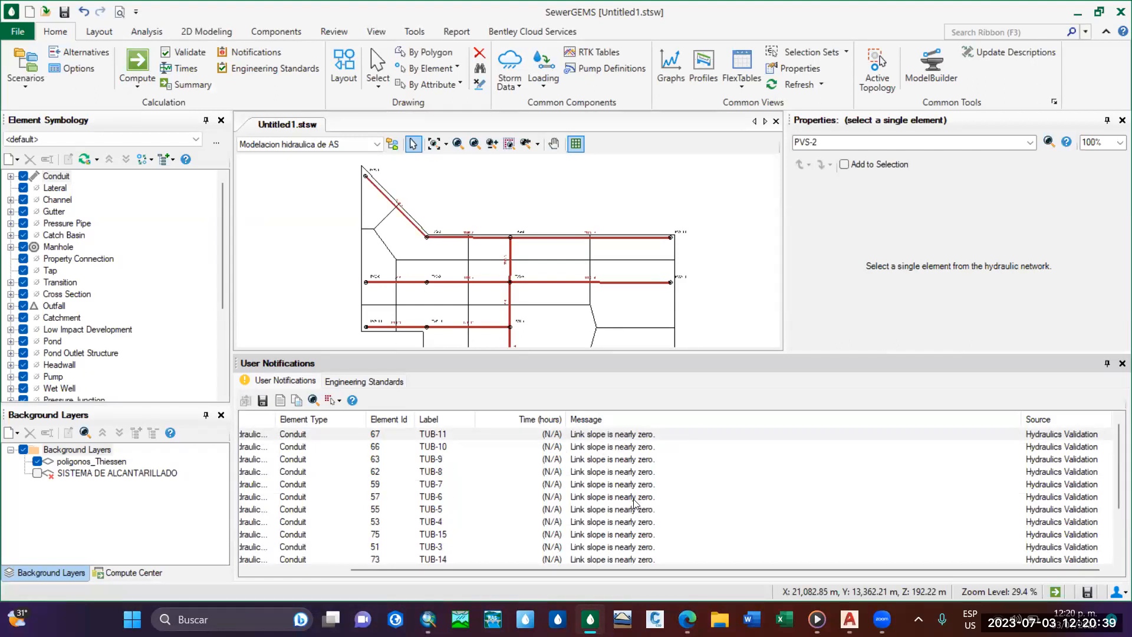
scroll(634, 502, down, 2)
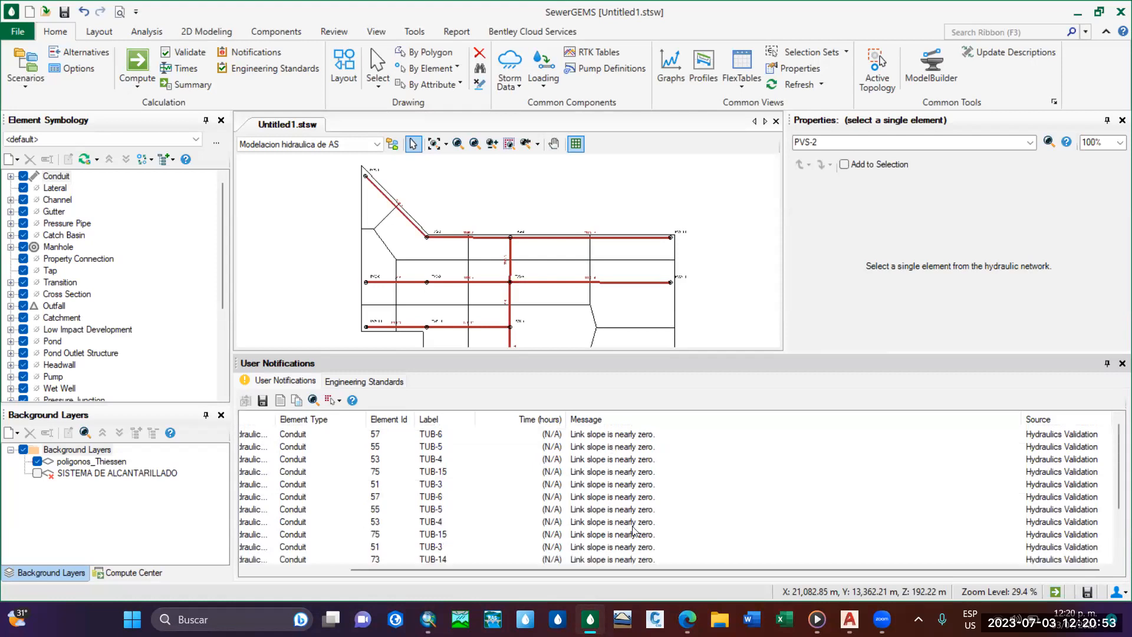
Locate conduit TUB-11 in the drawing from its validation message.
right_click(298, 434)
click(330, 442)
scroll(543, 183, down, 5)
scroll(543, 179, up, 2)
Check the inverts and calculated slopes of all conduits in the Conduit FlexTable, and close the table.
click(742, 68)
click(768, 126)
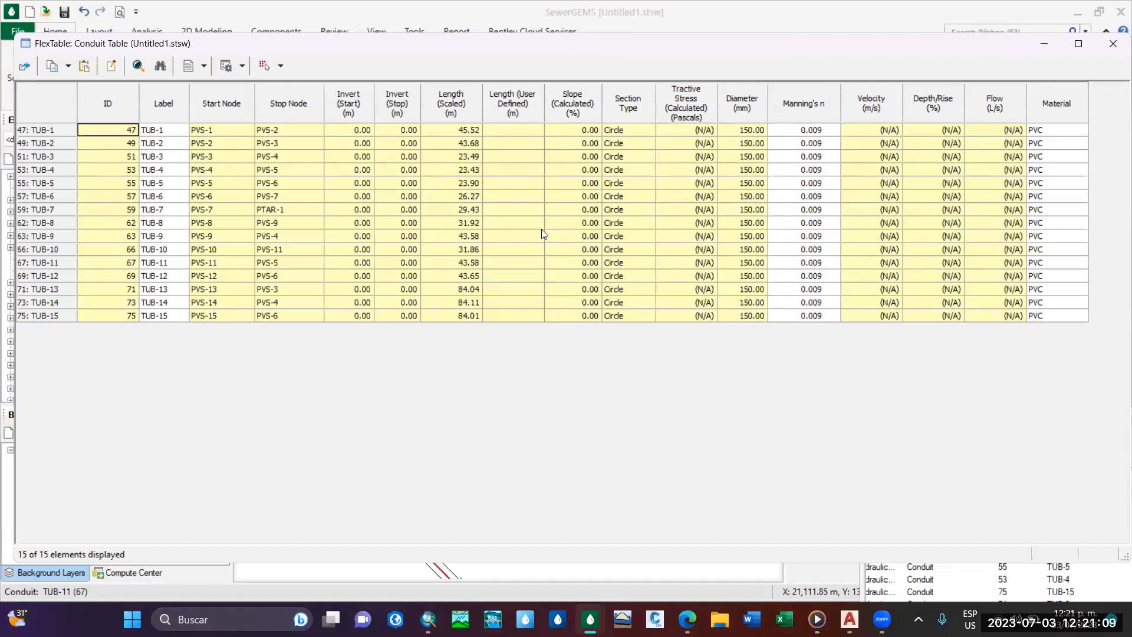
click(1113, 44)
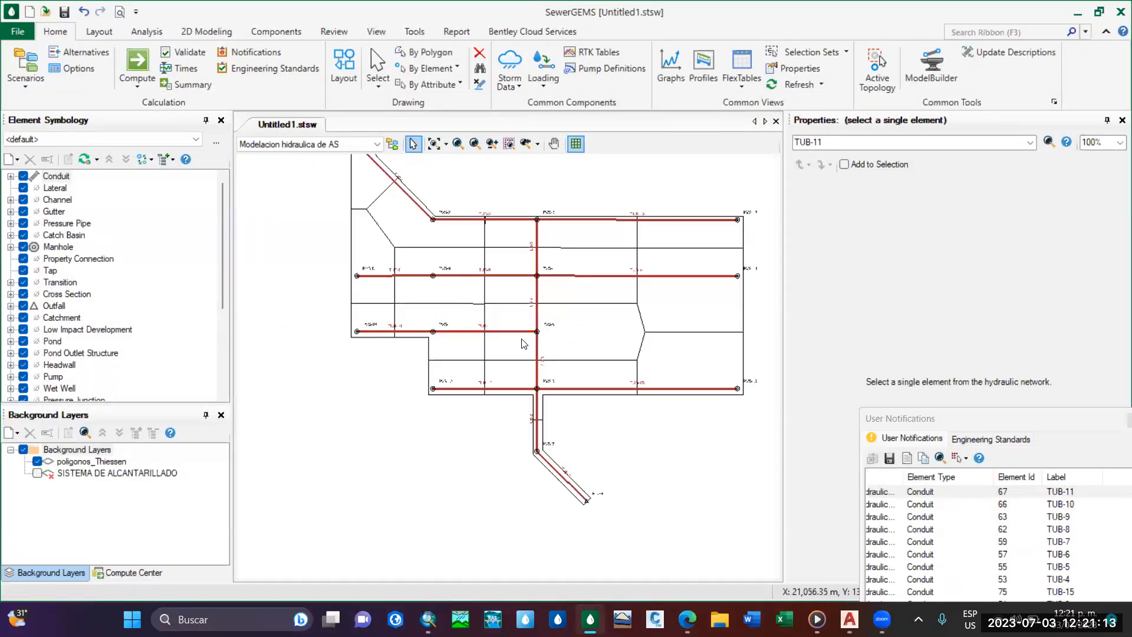
middle_drag(461, 297, 455, 330)
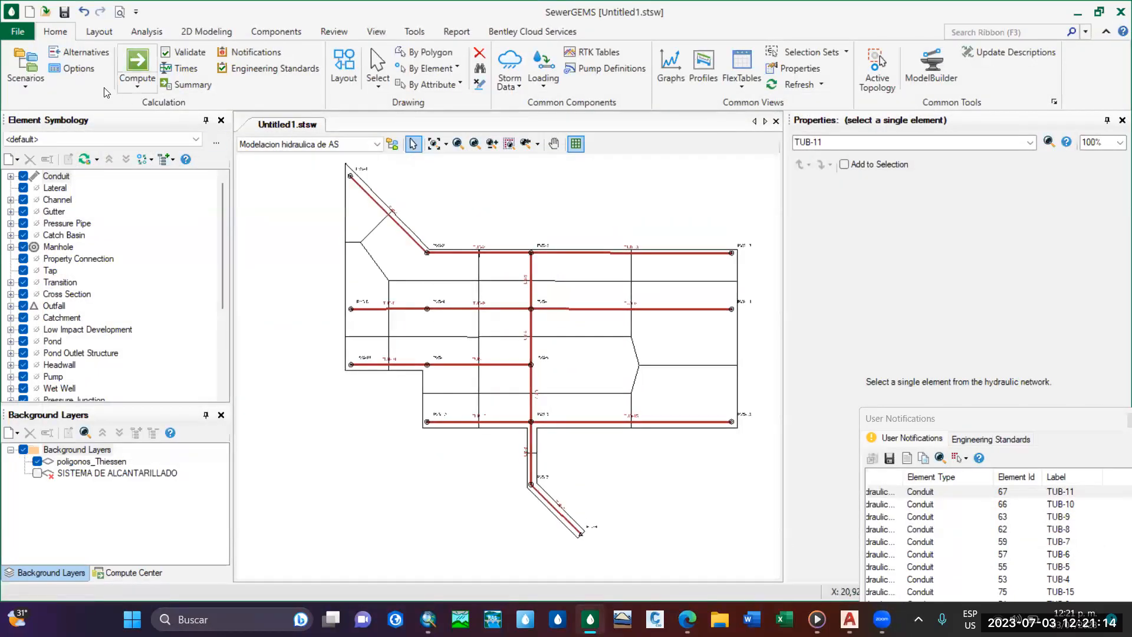
Compute the Modelacion hidraulica de AS scenario and close the detailed calculation summary.
click(143, 66)
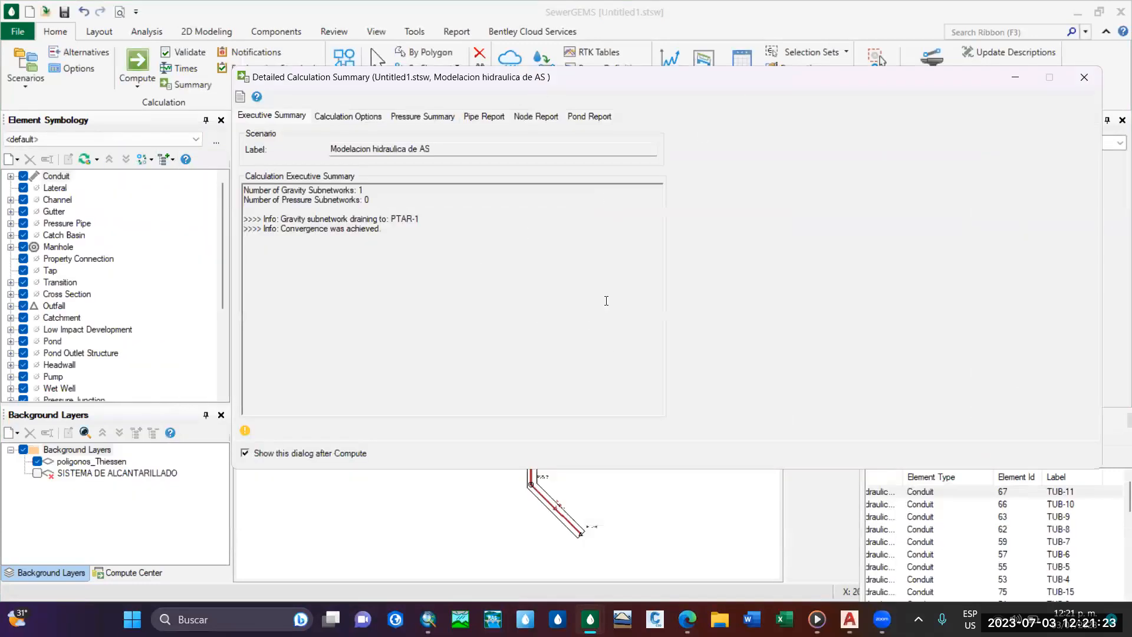
click(327, 117)
click(1084, 77)
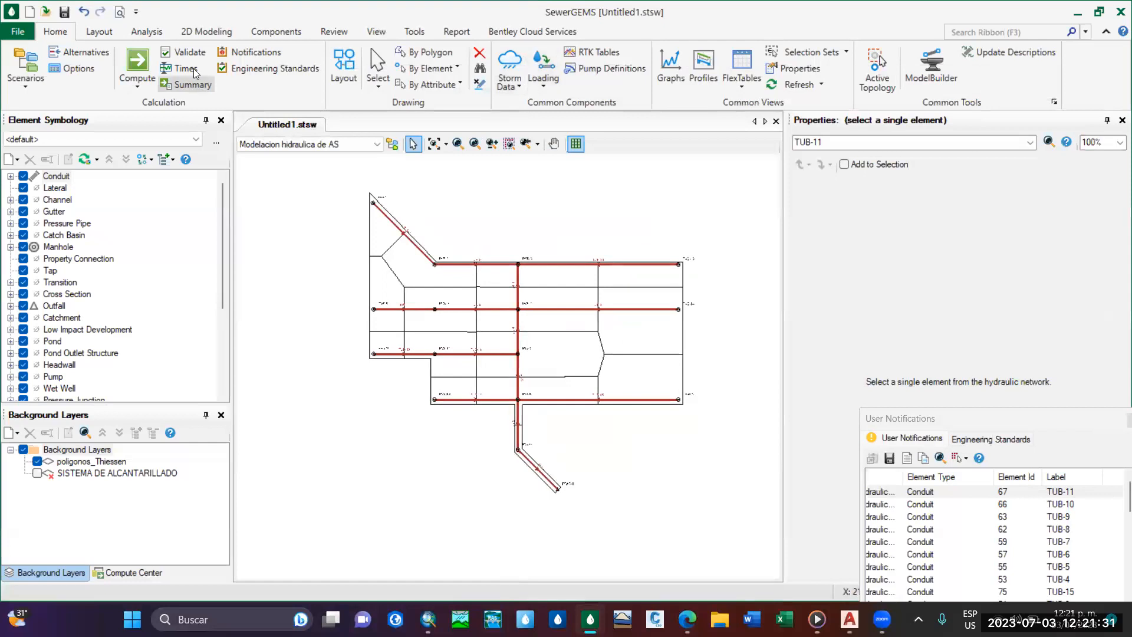
click(241, 53)
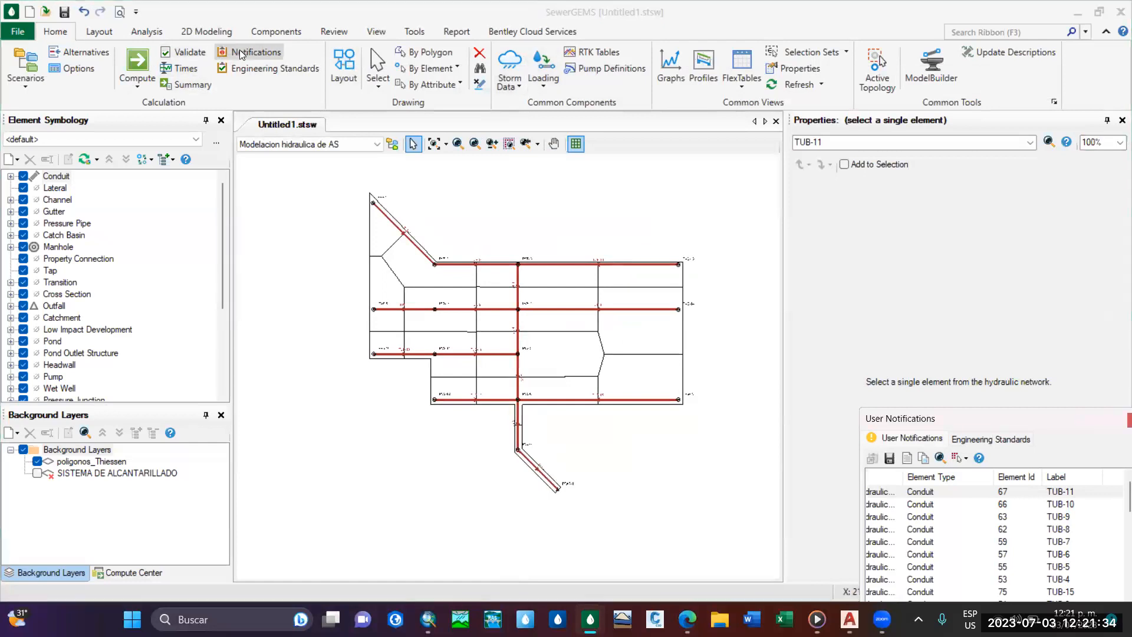
Review the computed velocities, depth/rise percentages and start/stop inverts of all conduits in the Conduit FlexTable, and close it.
click(742, 88)
click(762, 126)
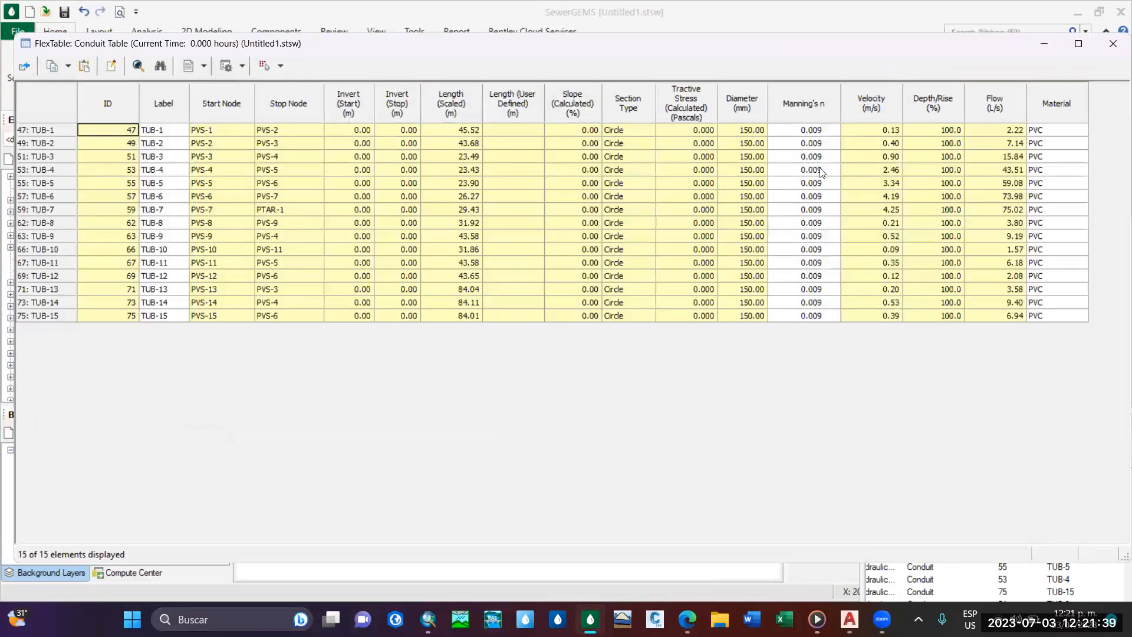
click(885, 130)
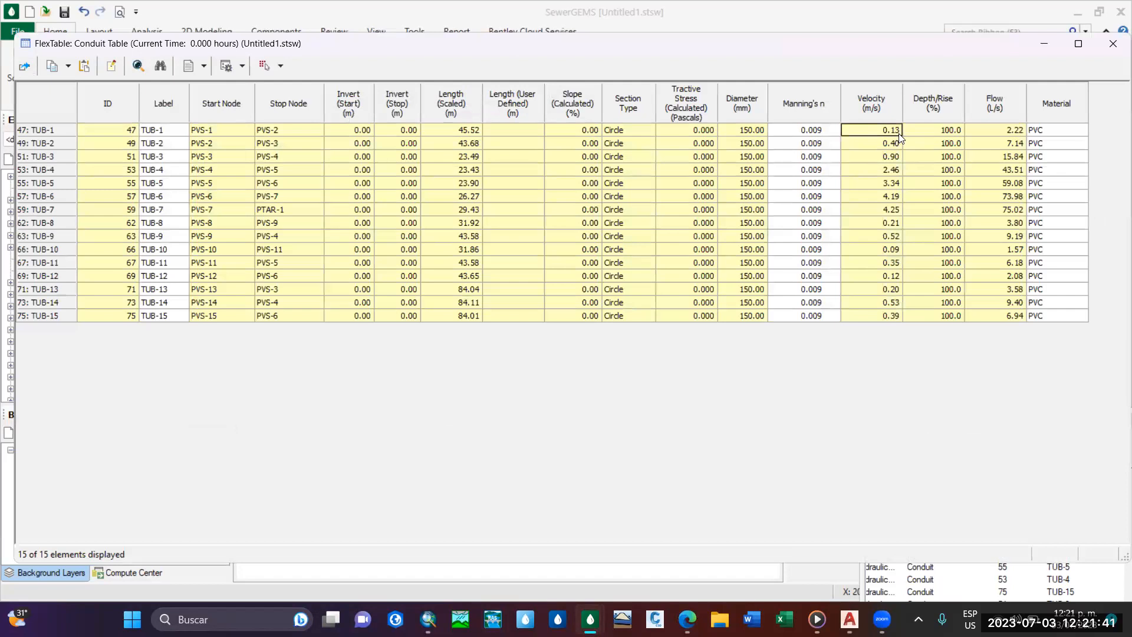
click(934, 131)
drag(488, 50, 590, 77)
click(463, 161)
drag(463, 161, 515, 304)
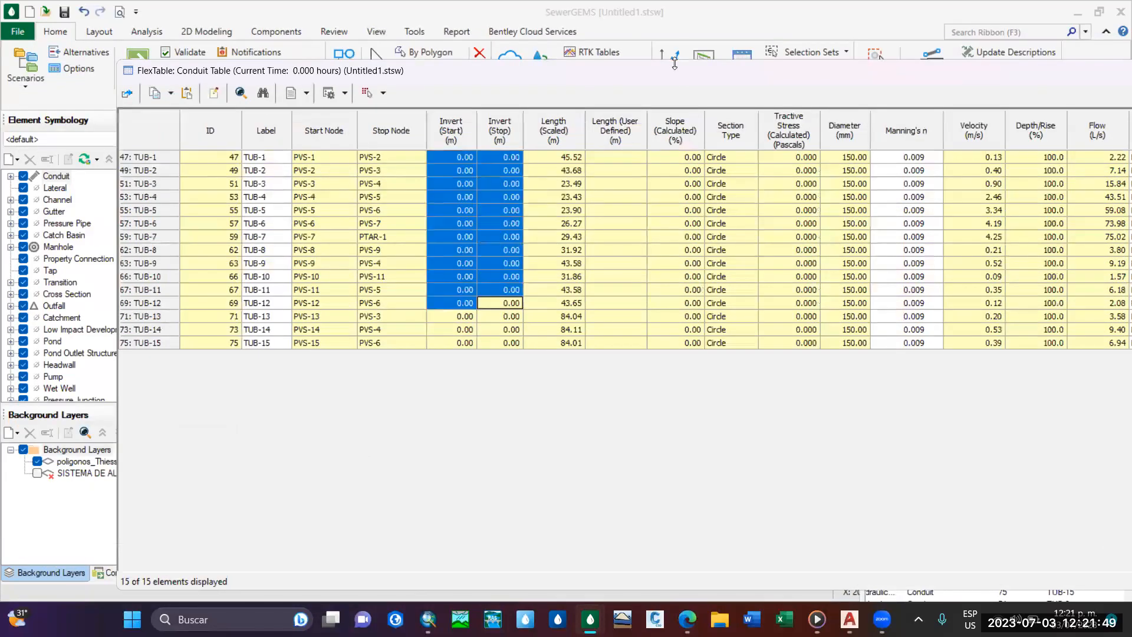
drag(733, 75, 669, 75)
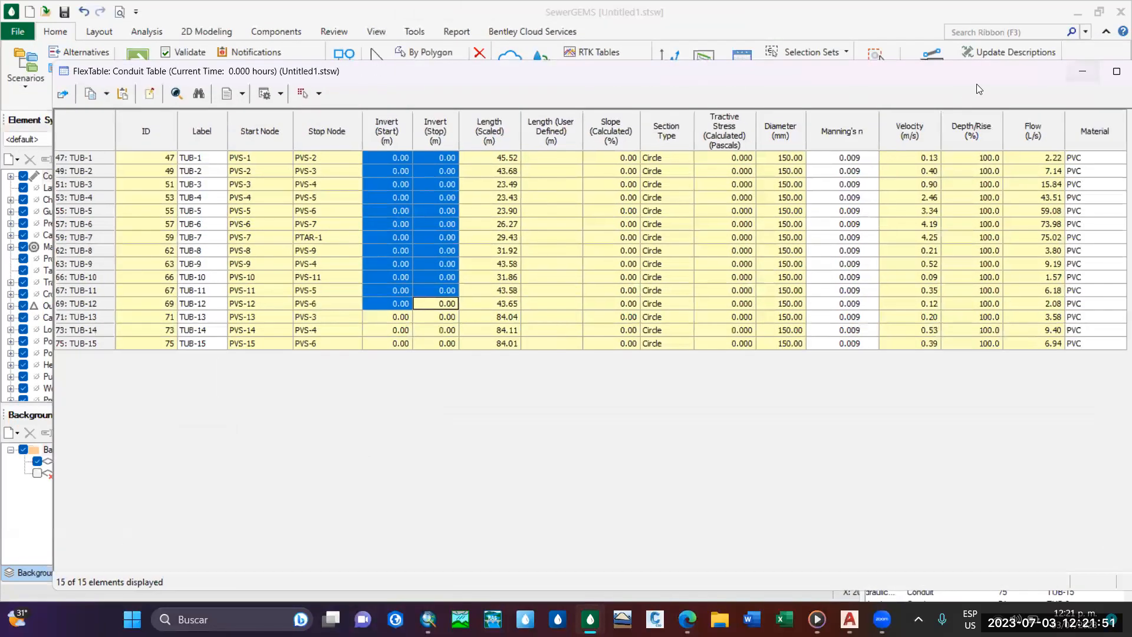
drag(976, 83, 825, 92)
click(802, 59)
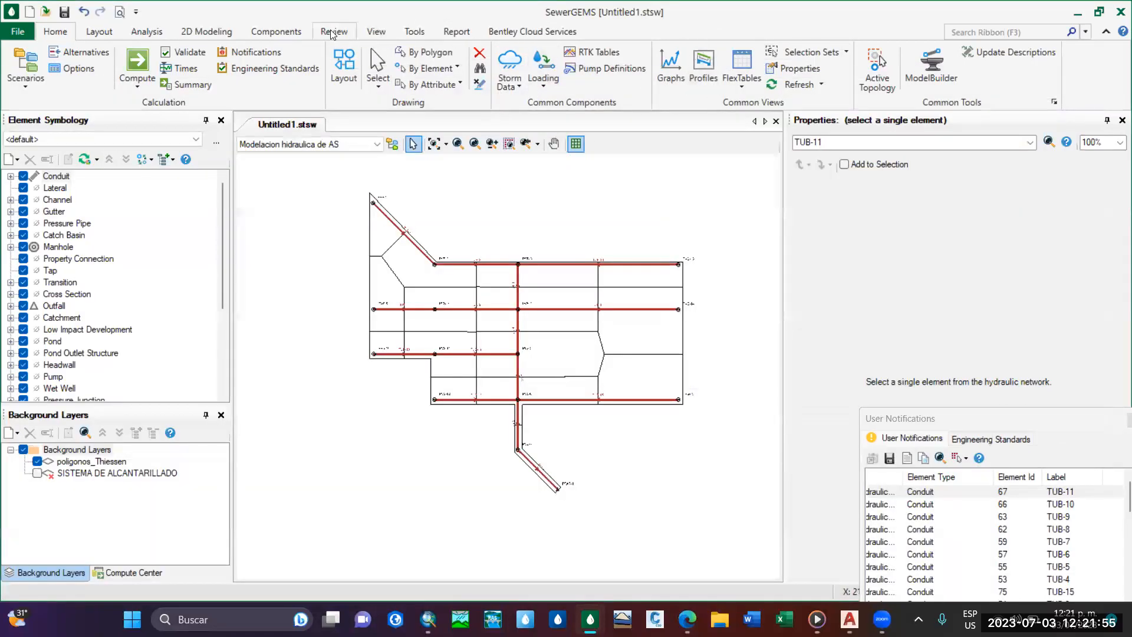
Inspect the design and physical properties of the PVS manhole prototype, moving the user notifications out of the way, and close the prototypes.
click(276, 31)
click(305, 82)
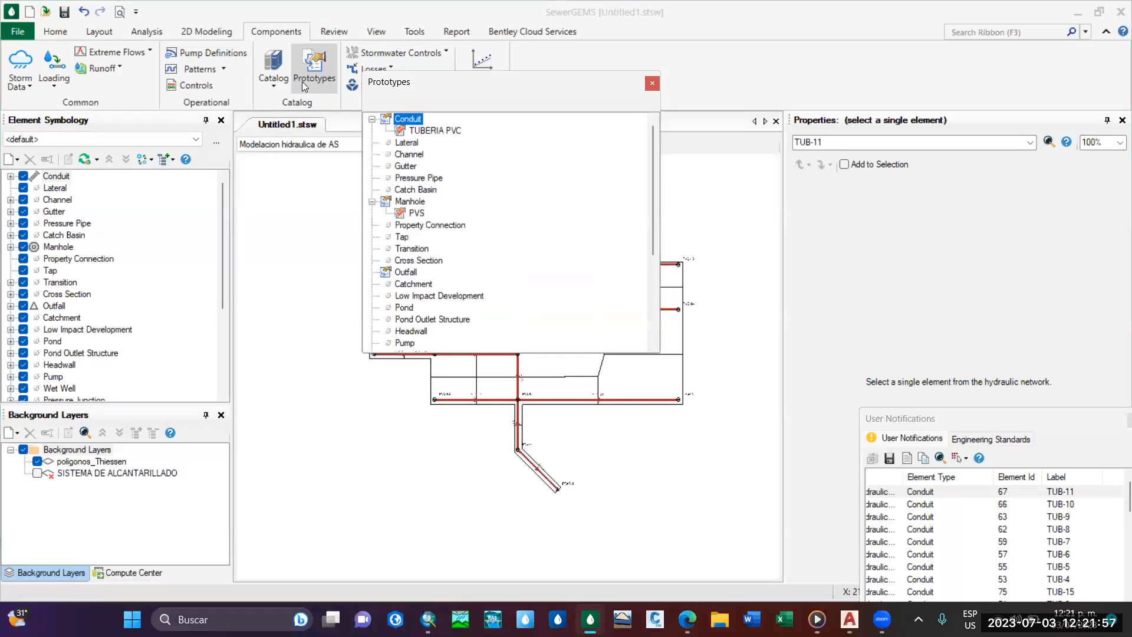
click(416, 213)
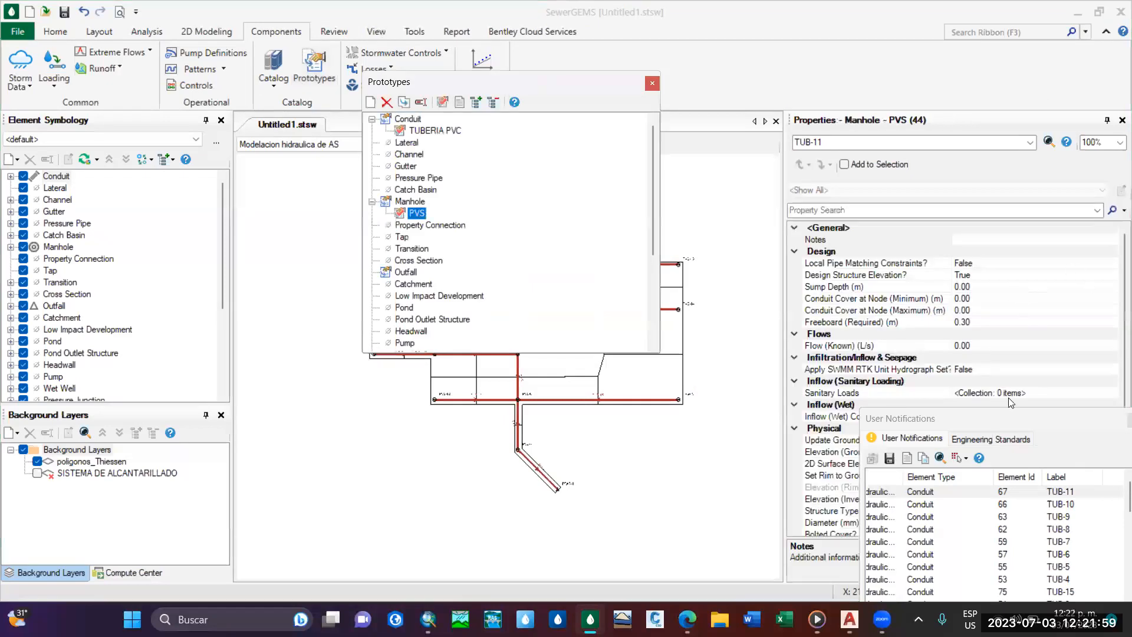
mouse_move(993, 418)
mouse_down()
mouse_move(552, 559)
mouse_move(546, 610)
mouse_move(590, 569)
mouse_up()
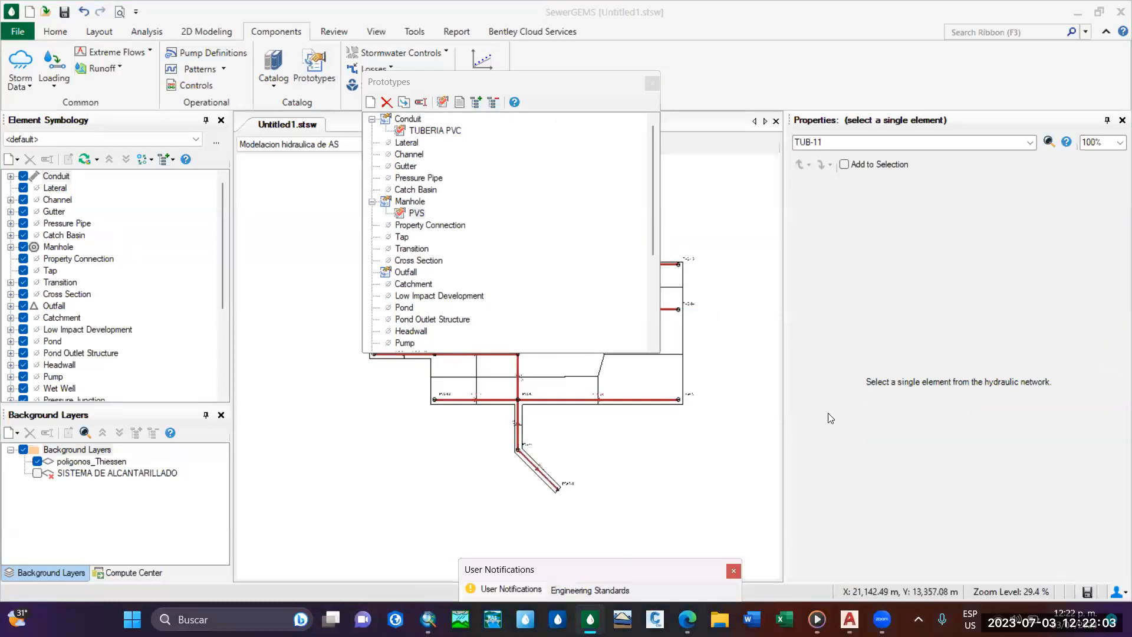
click(413, 213)
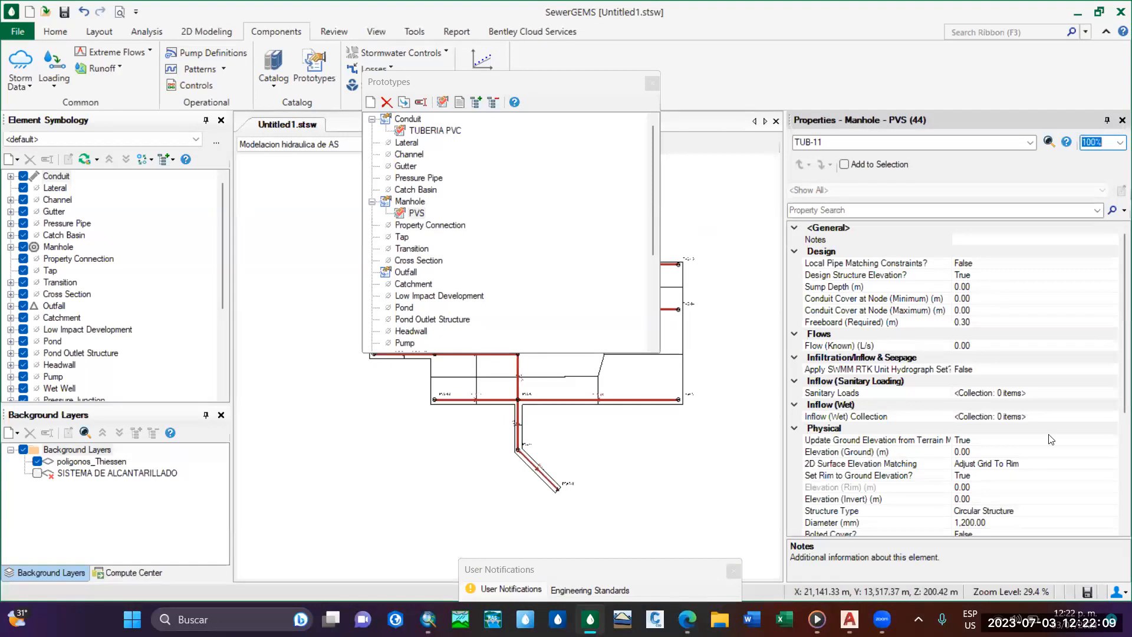
scroll(1033, 433, down, 3)
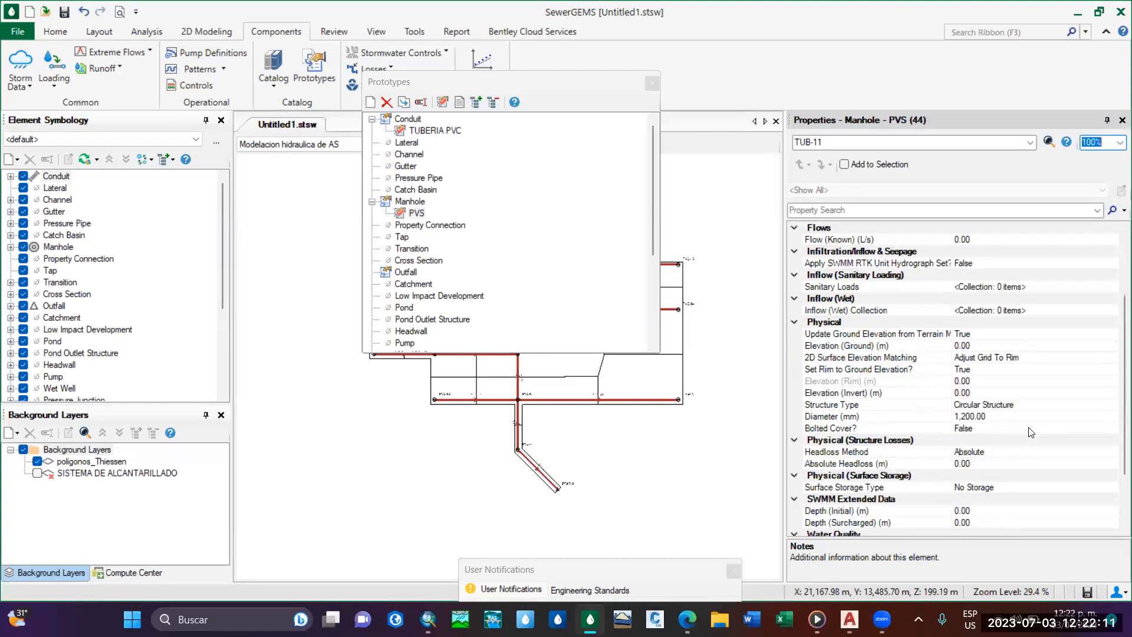
click(651, 84)
Inspect the solver settings of the Modelacion hidraulica de AS calculation options and close them.
click(55, 32)
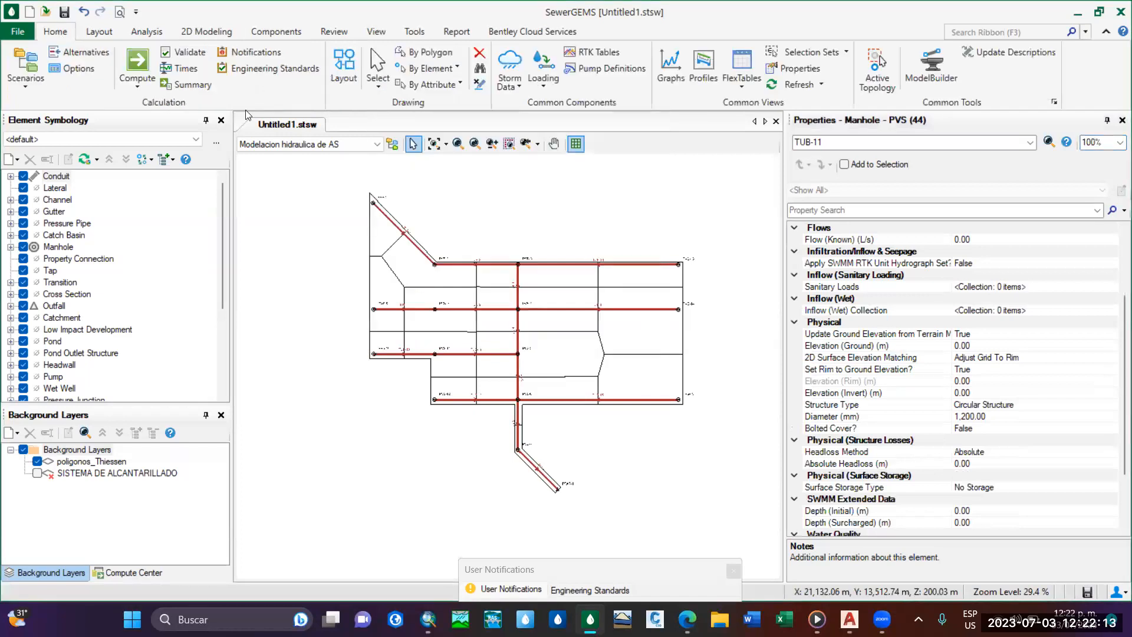
click(62, 70)
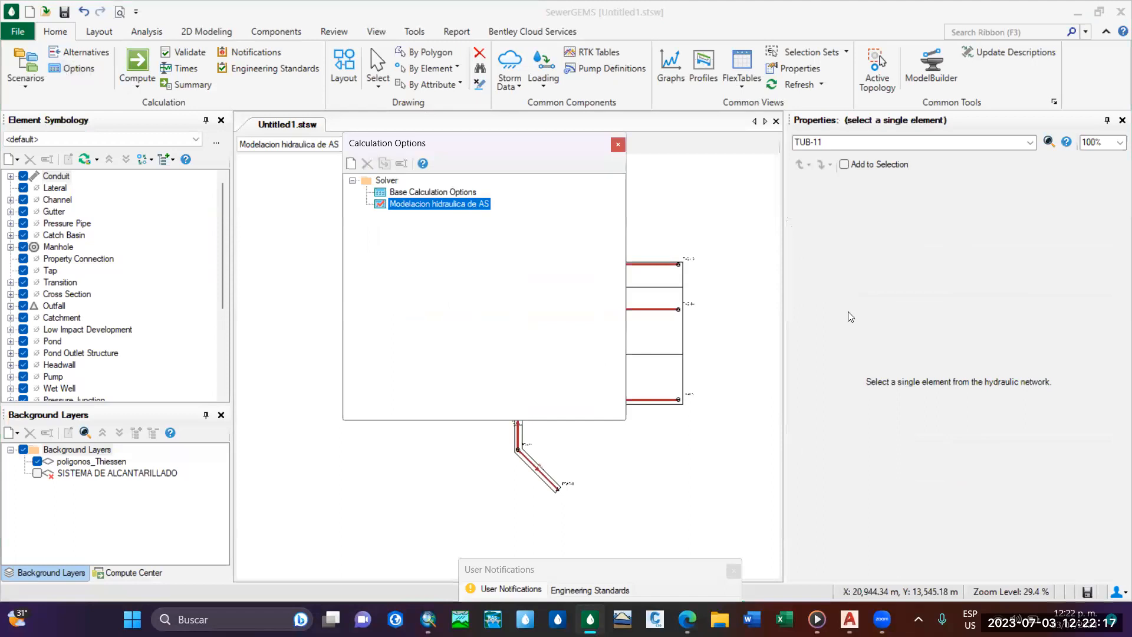
scroll(1024, 410, down, 5)
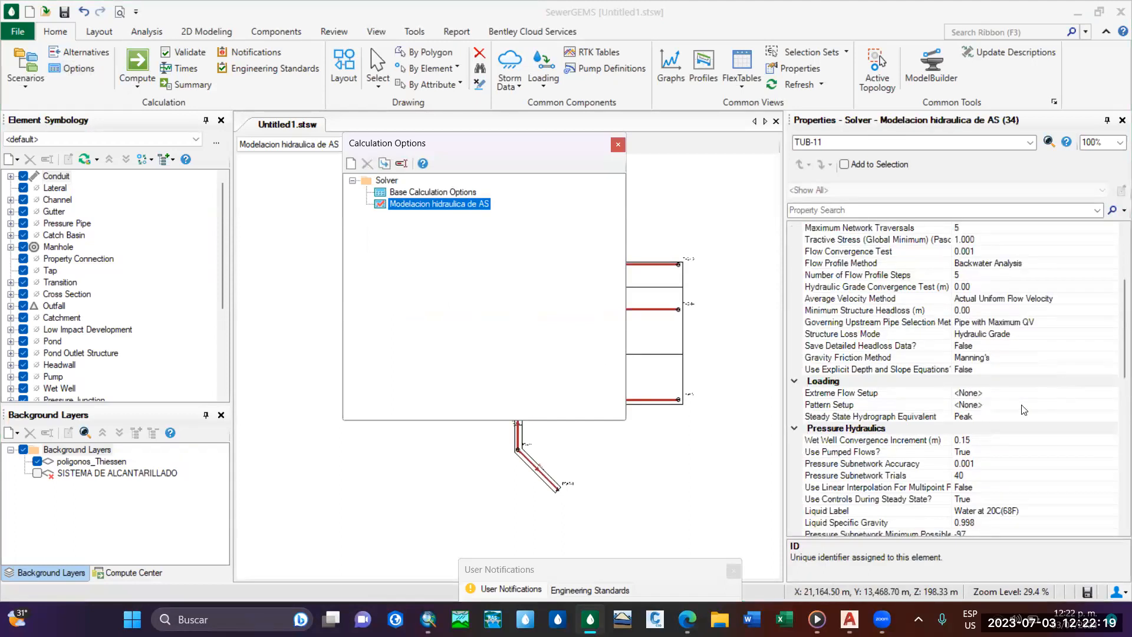
scroll(1024, 330, up, 4)
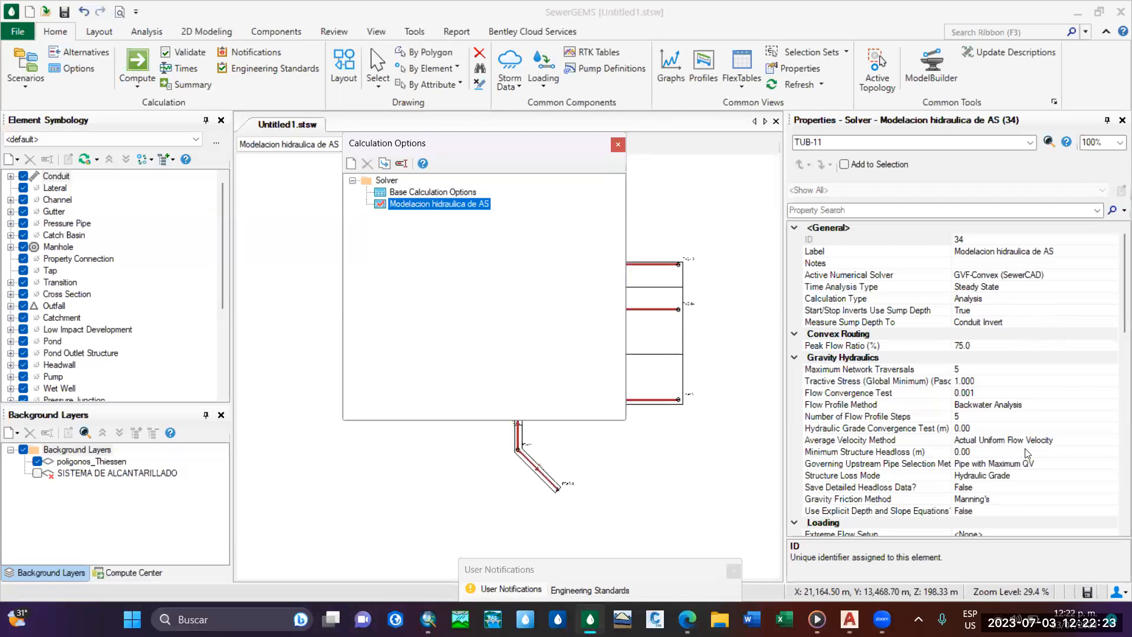
click(618, 144)
Check the Design Conduit and local pipe constraint settings of the TUBERIA PVC conduit prototype, and close the prototypes.
click(276, 31)
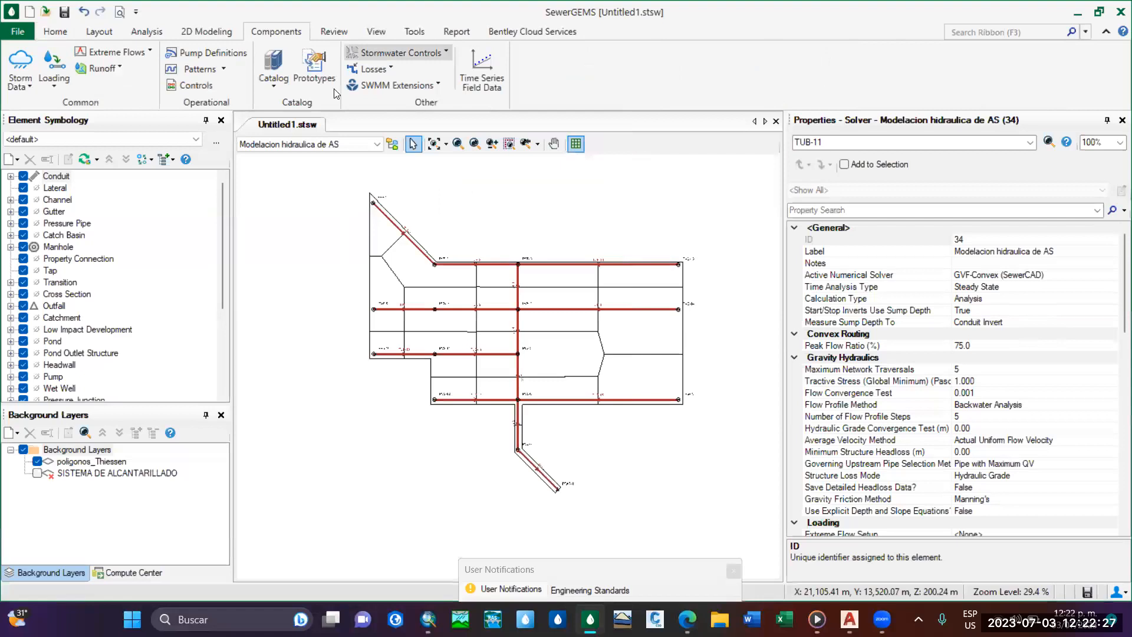
click(318, 71)
click(435, 130)
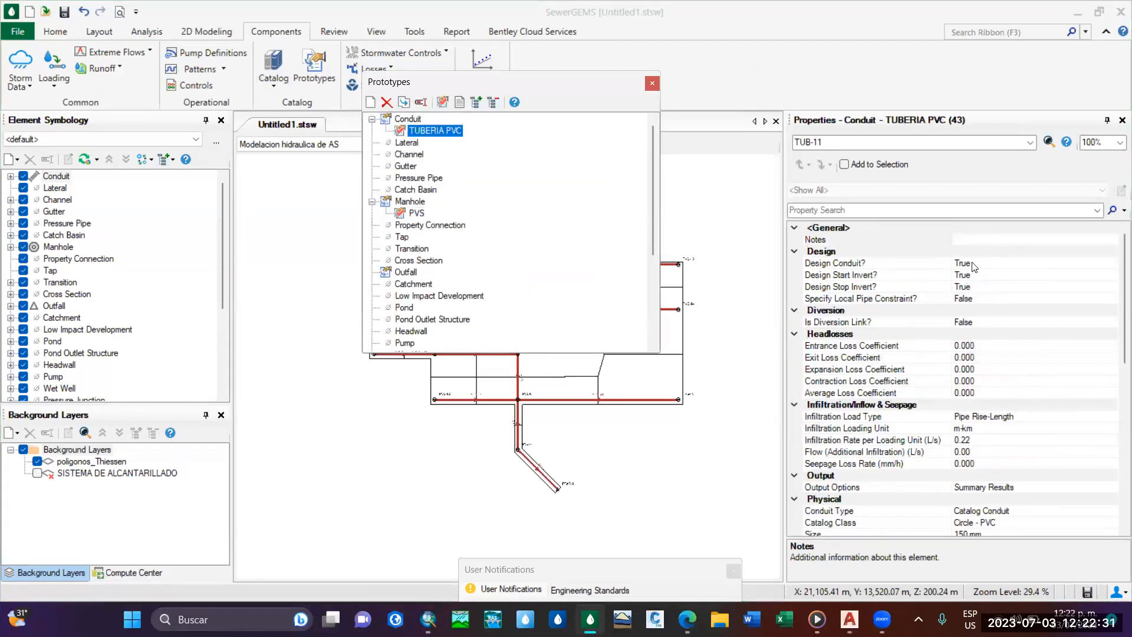
click(972, 264)
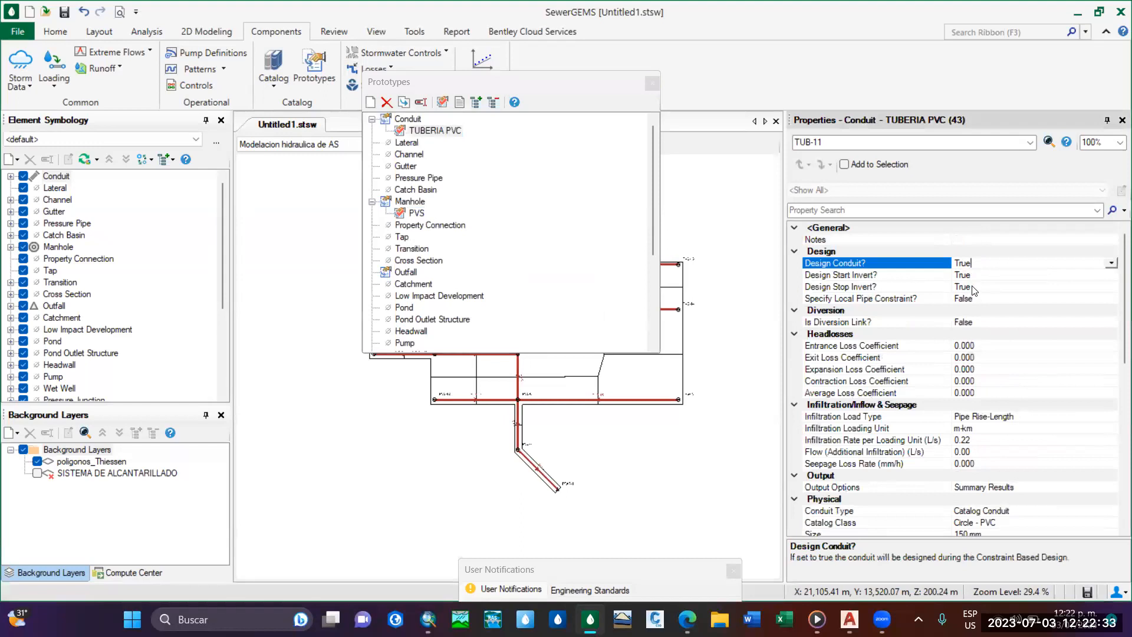
click(994, 299)
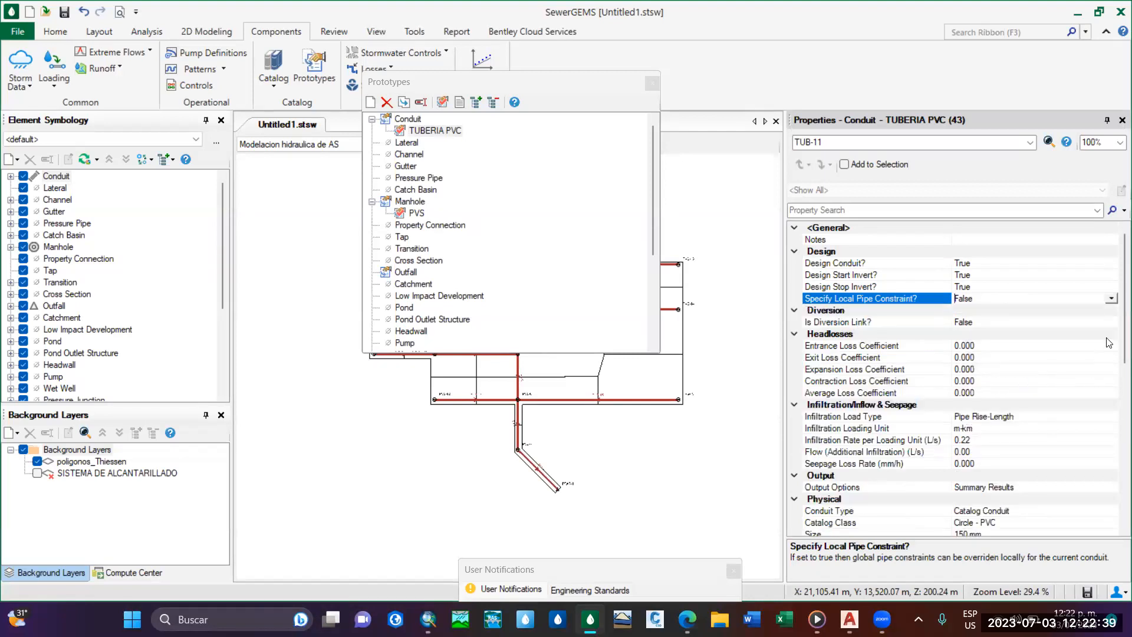
click(654, 83)
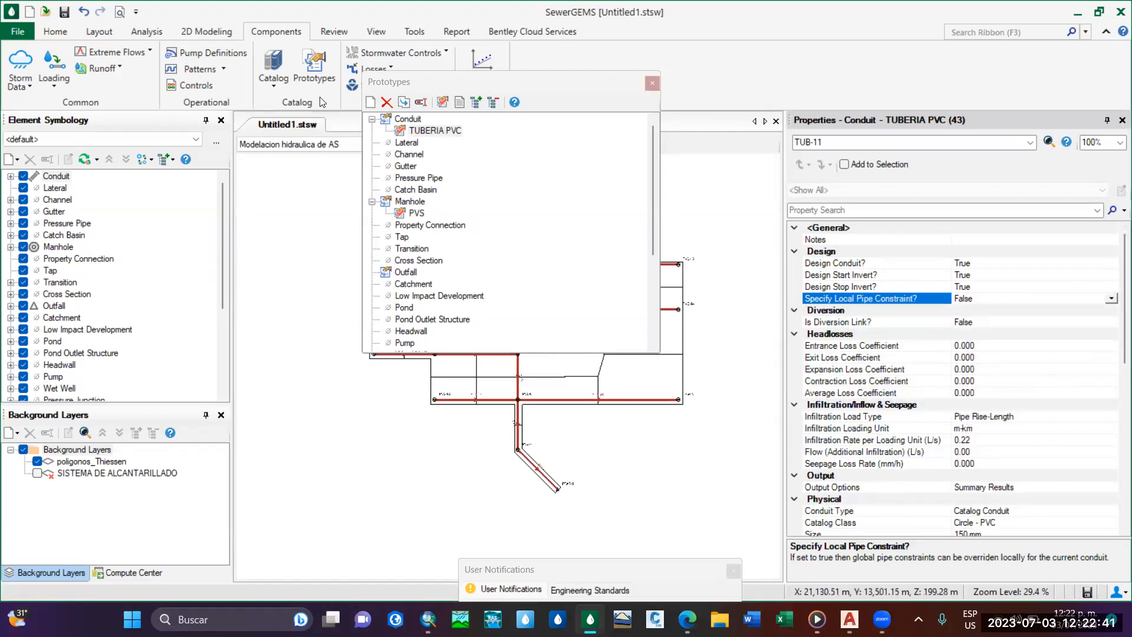
Enable part full design for gravity pipes in the default design constraints.
click(146, 31)
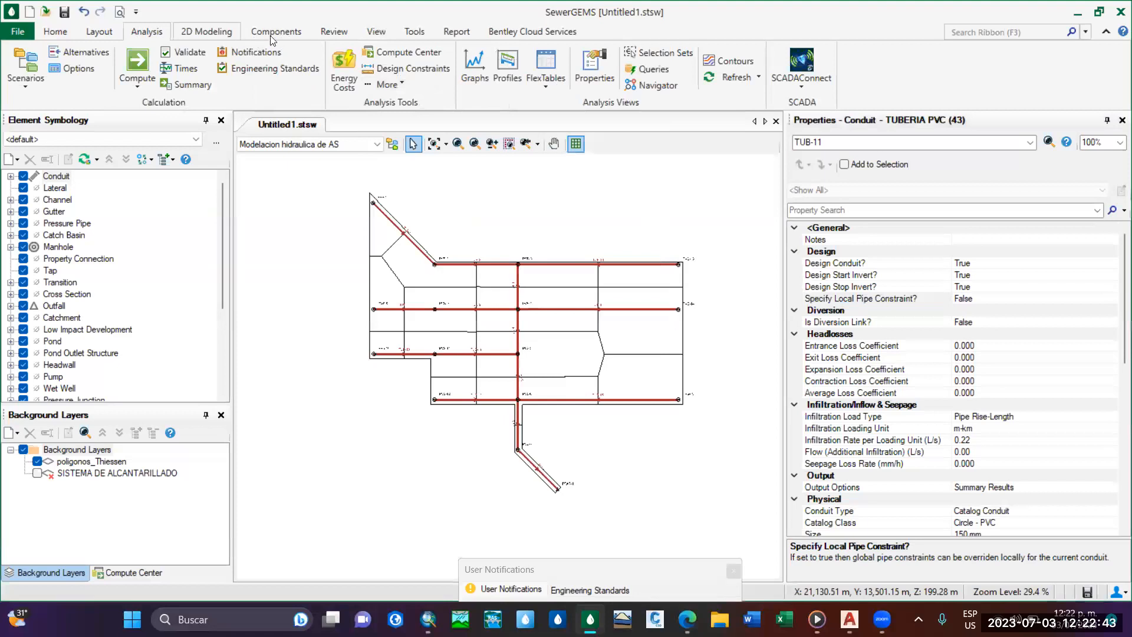
click(408, 69)
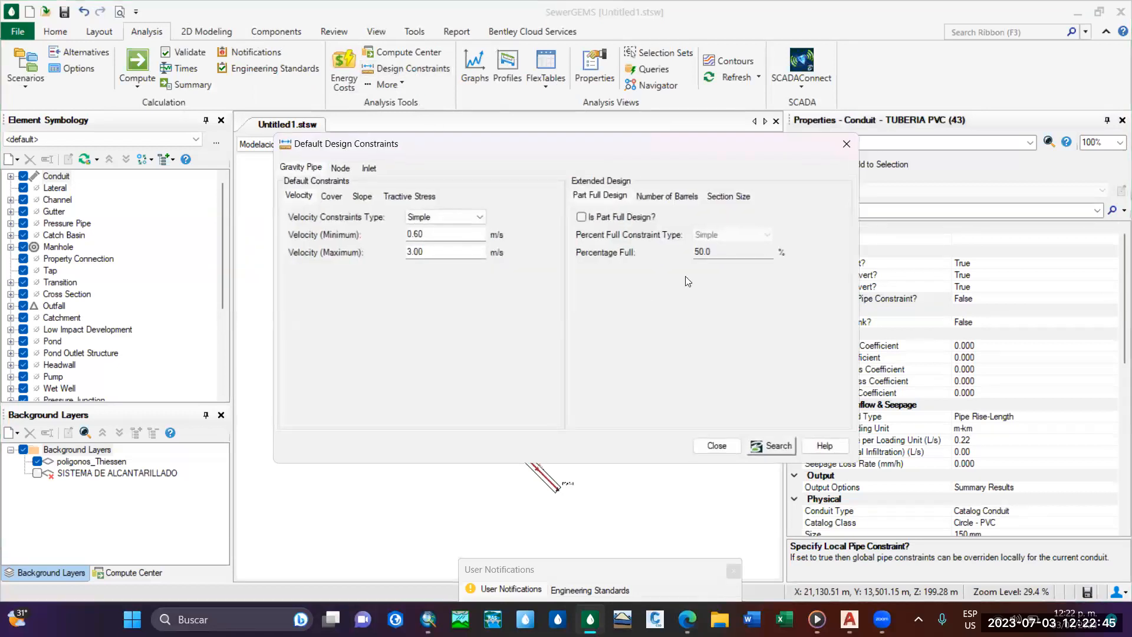
click(581, 217)
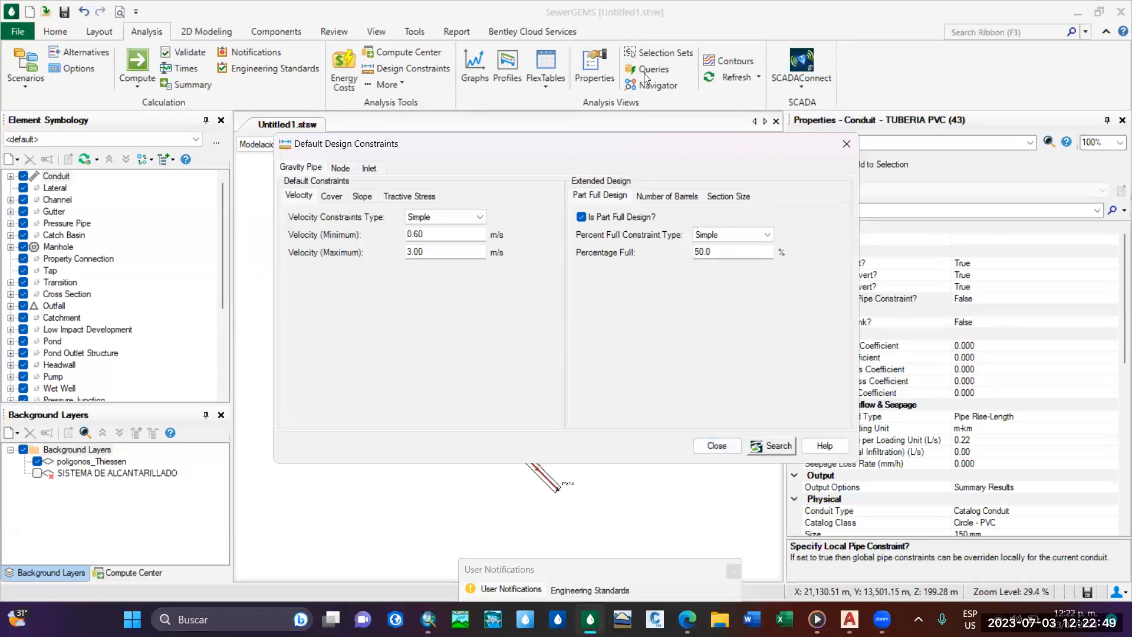
drag(555, 154, 644, 74)
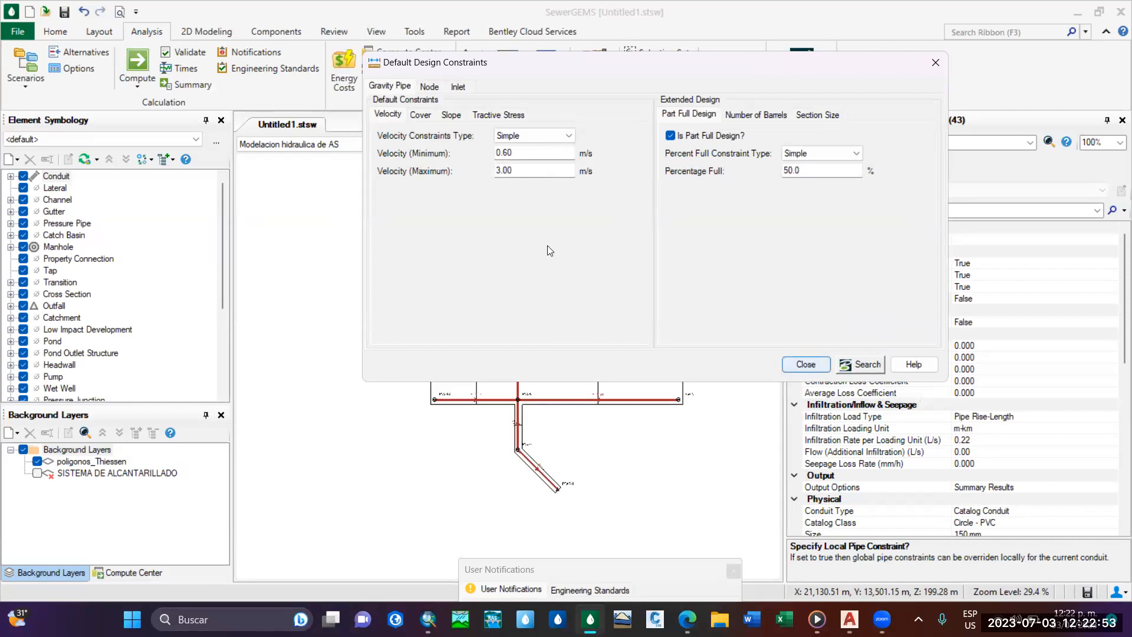
Review the default cover, slope and tractive stress constraints for gravity pipes, and close the design constraints.
click(430, 116)
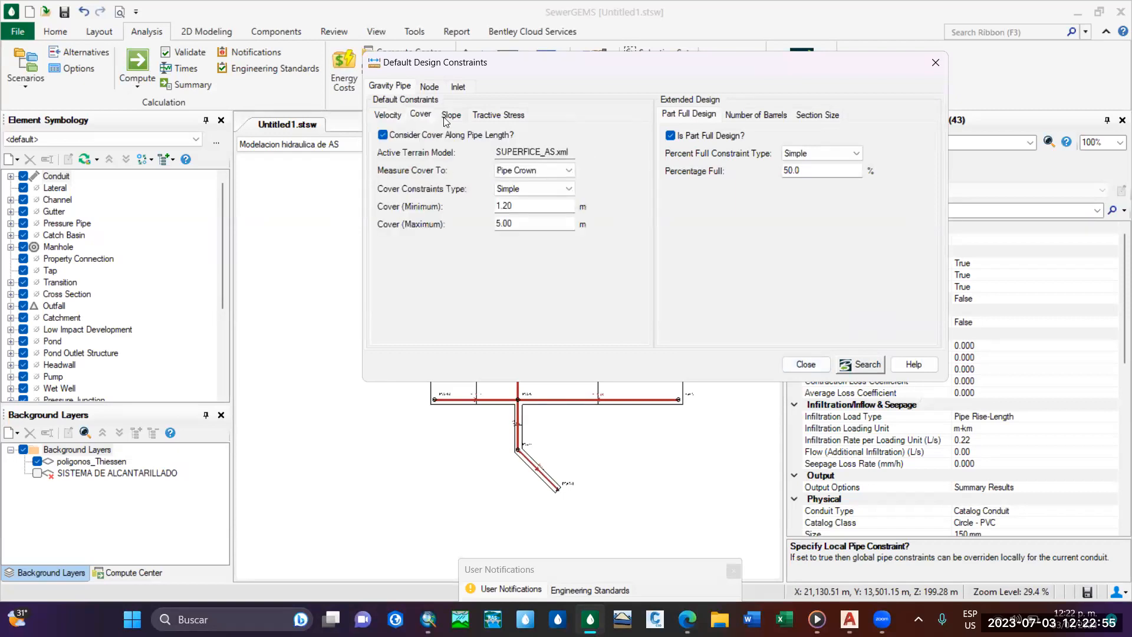
click(451, 115)
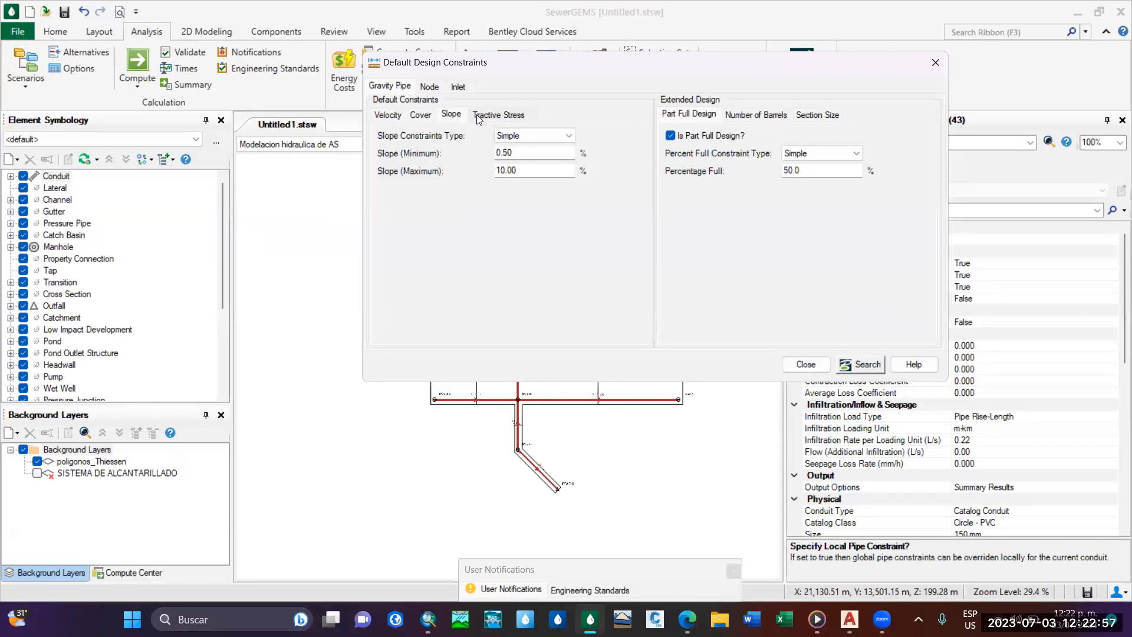
click(483, 117)
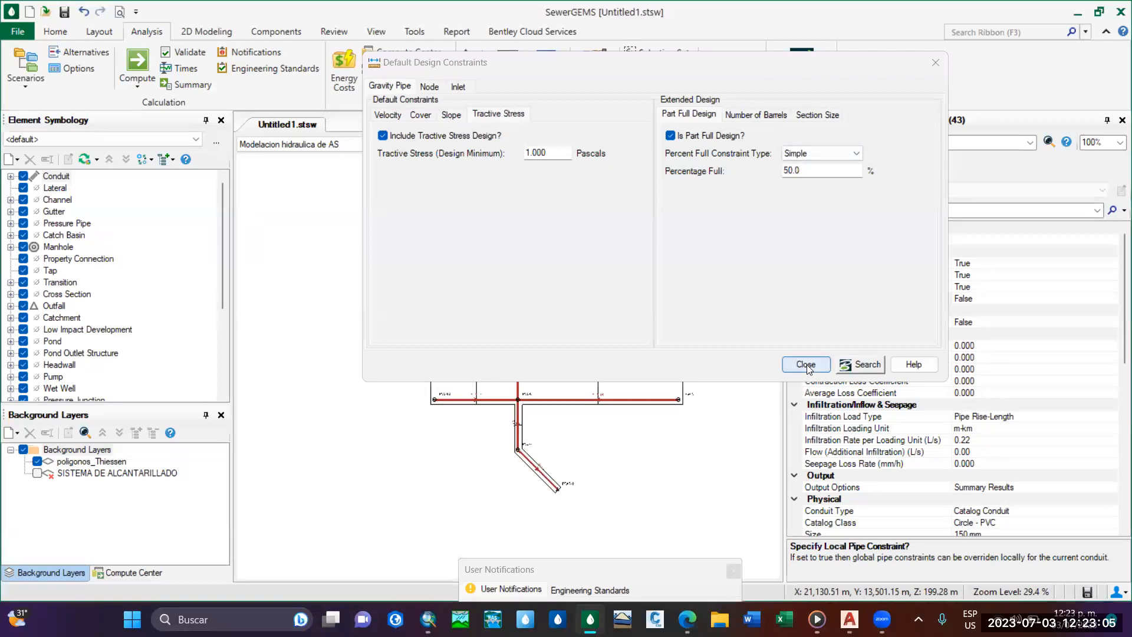
click(806, 364)
Recompute the scenario, check the flows, velocities and depth ratios in the calculation summary's pipe report, and close the summary.
scroll(522, 377, up, 2)
scroll(521, 376, up, 4)
mouse_move(490, 296)
middle_down()
mouse_move(488, 207)
mouse_move(566, 159)
middle_up()
scroll(525, 221, down, 3)
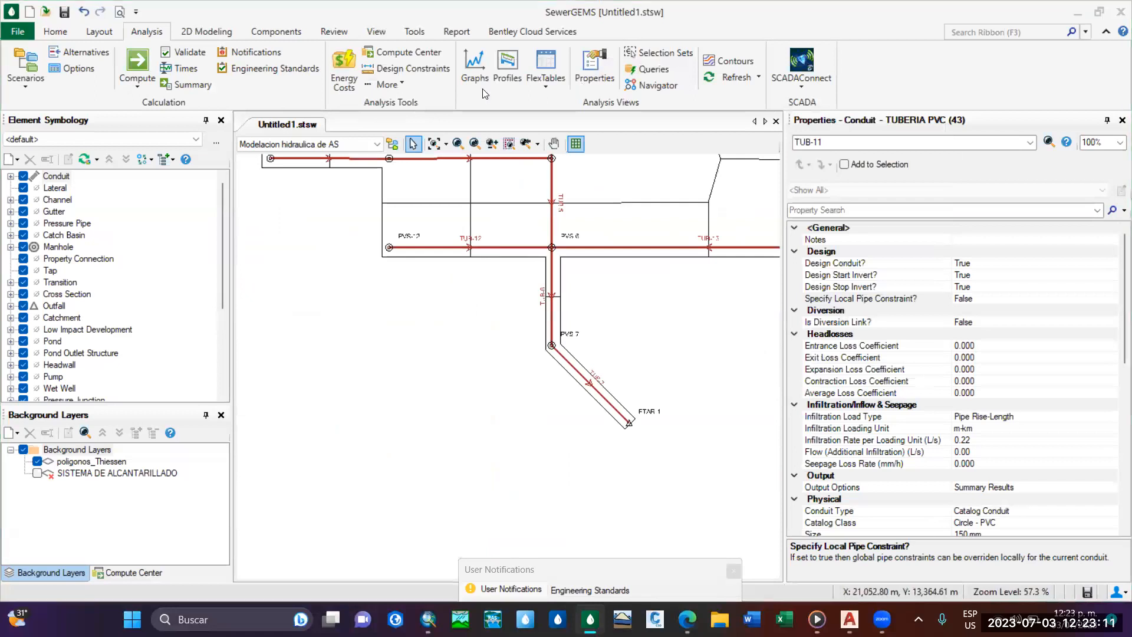
click(54, 32)
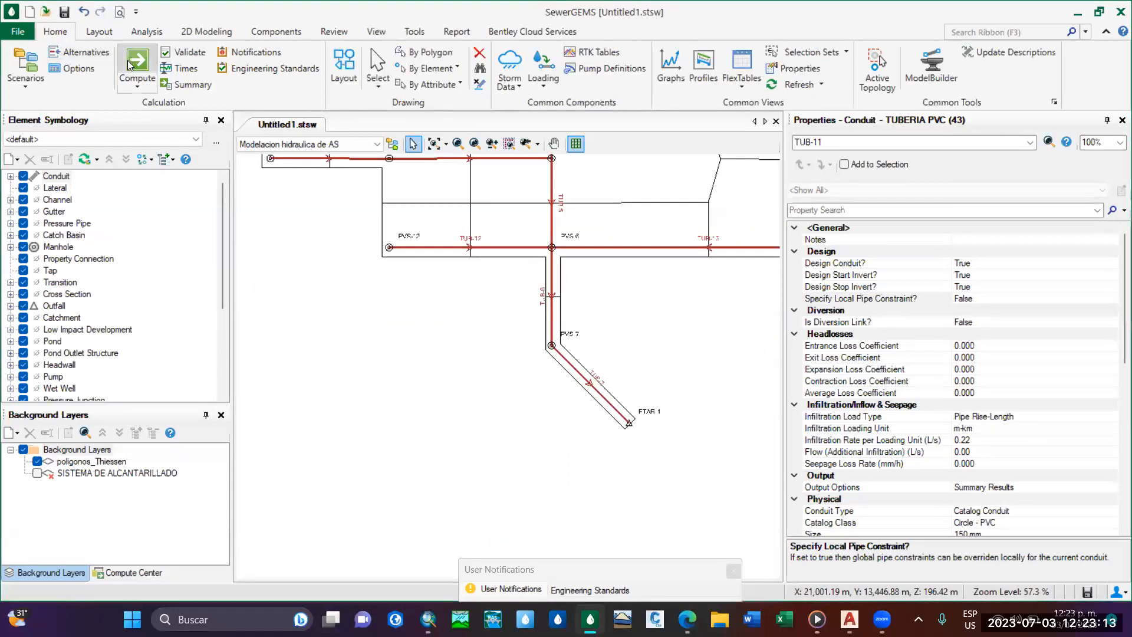
click(131, 64)
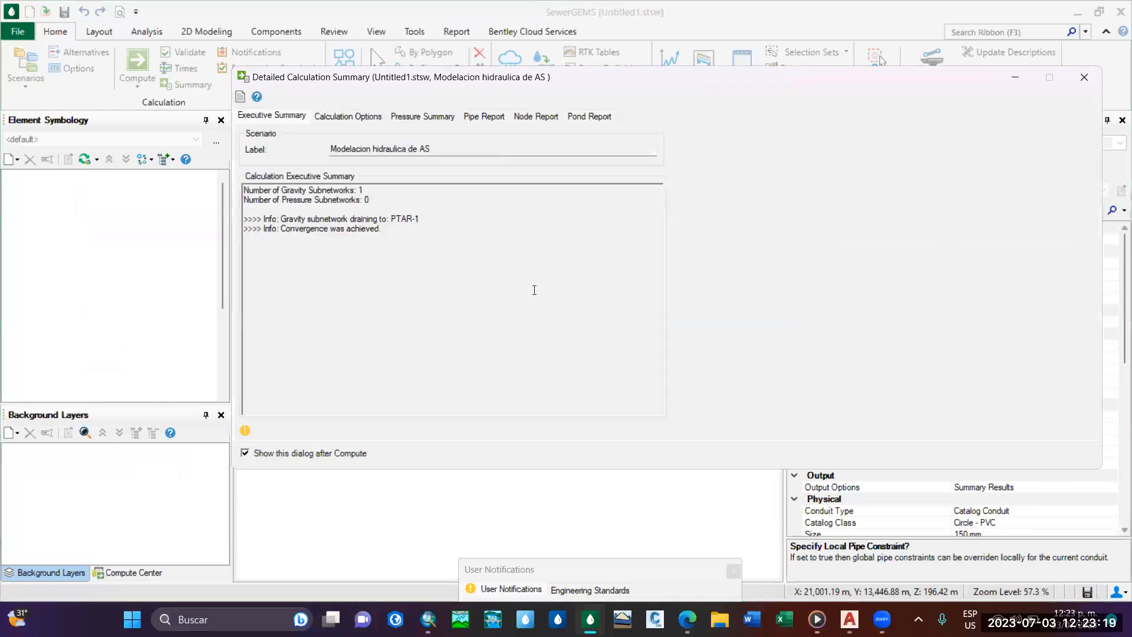
click(372, 121)
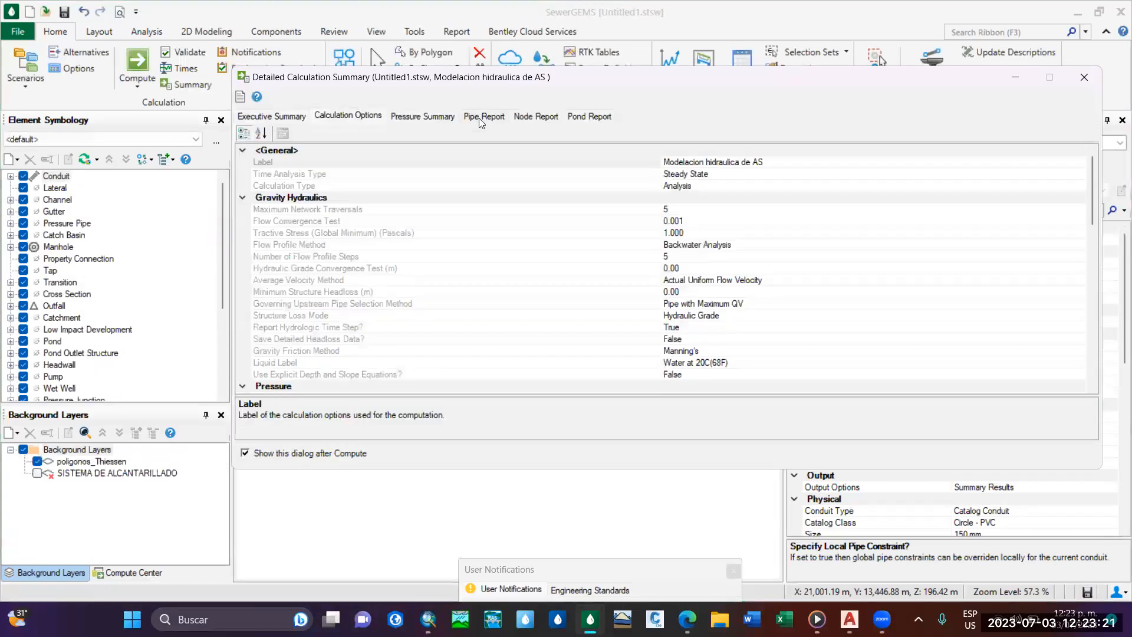
click(478, 118)
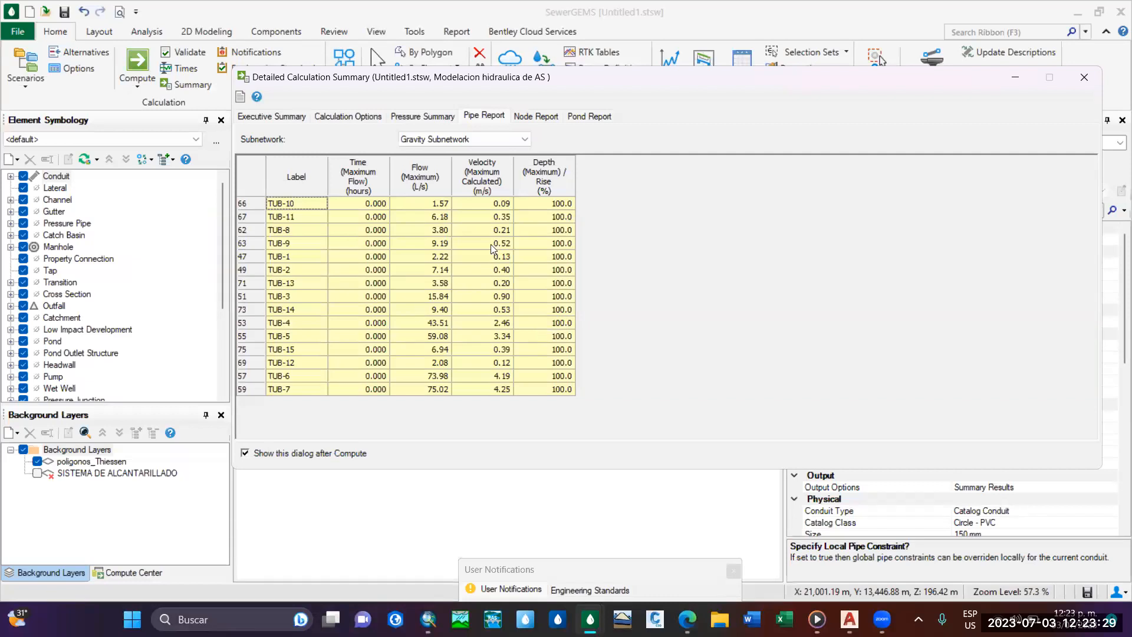
drag(922, 88, 869, 96)
click(1033, 85)
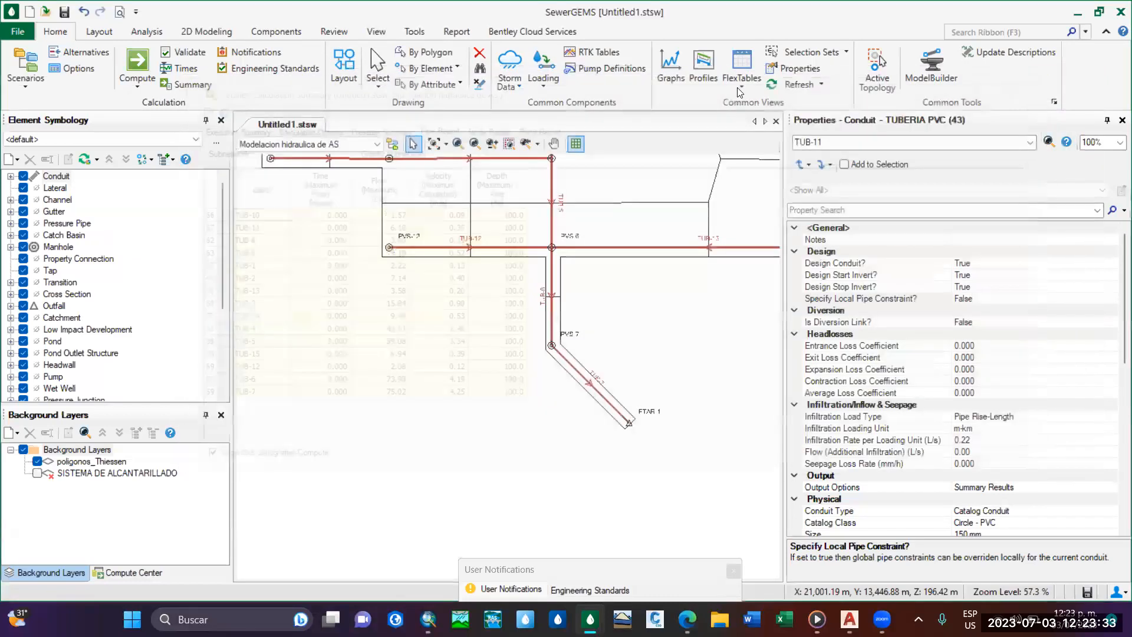
Check the start inverts, stop inverts and calculated slopes in the conduit FlexTable, and close the table.
click(741, 70)
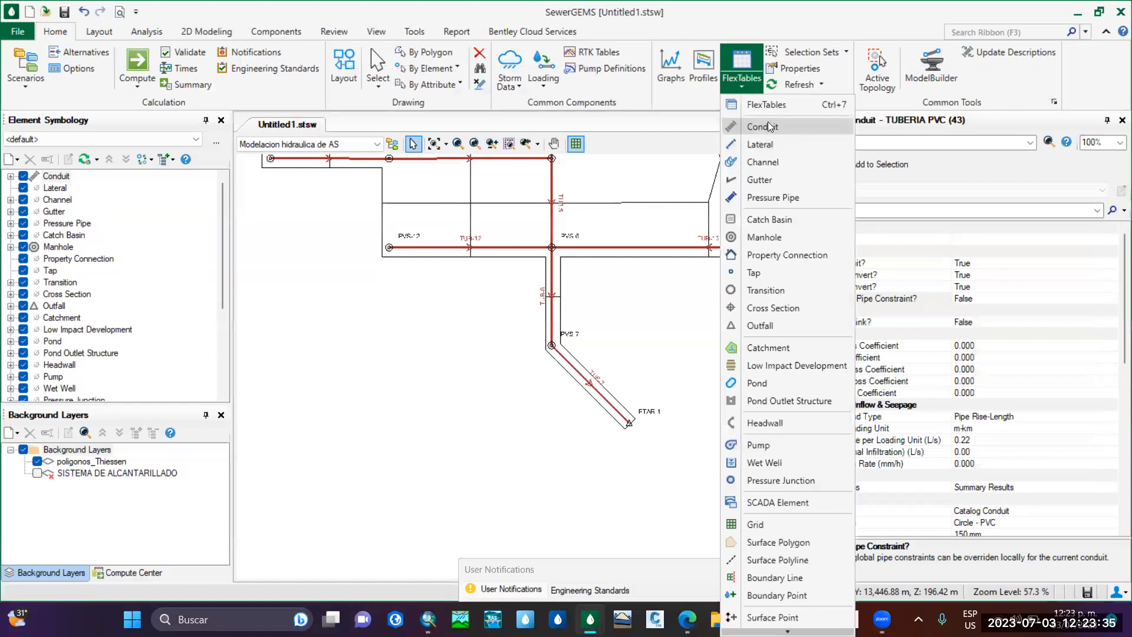
click(762, 126)
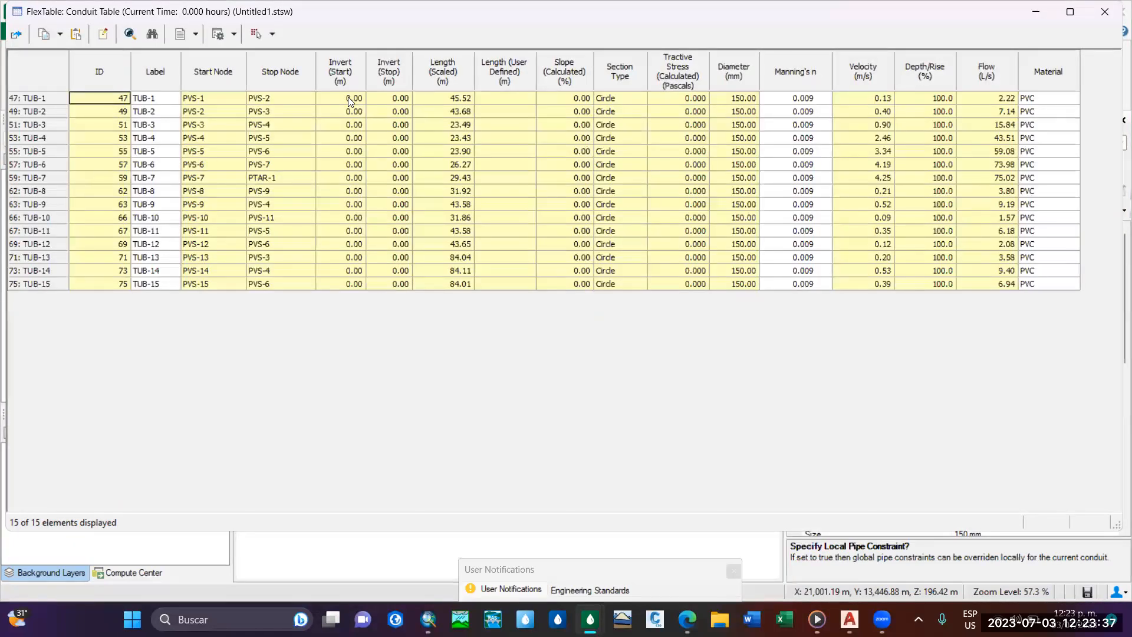
click(348, 100)
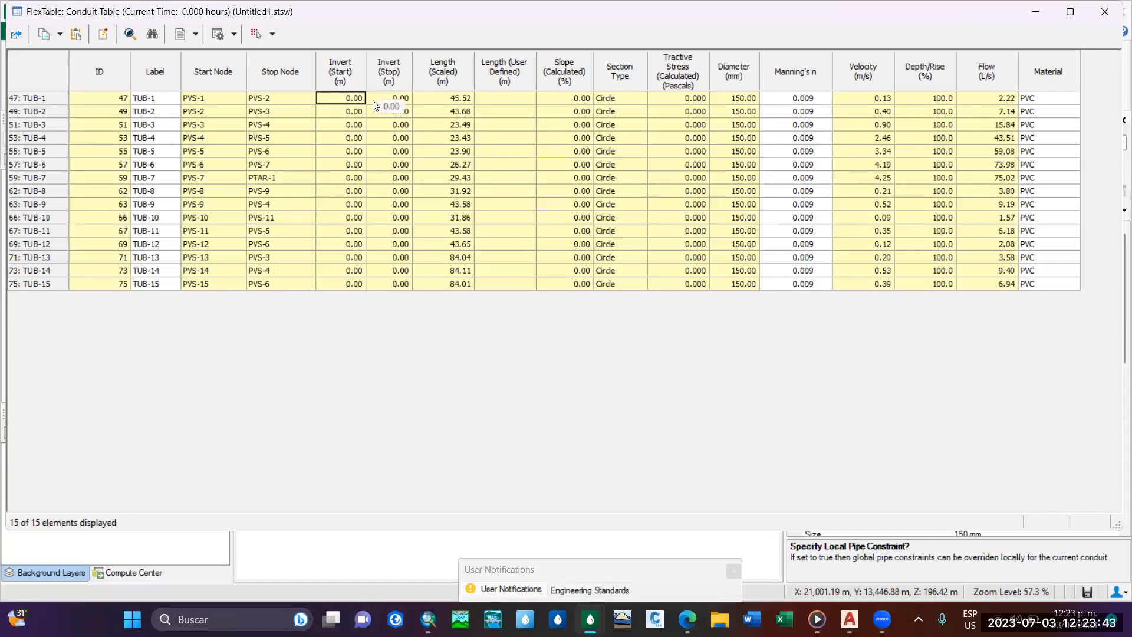
click(1111, 15)
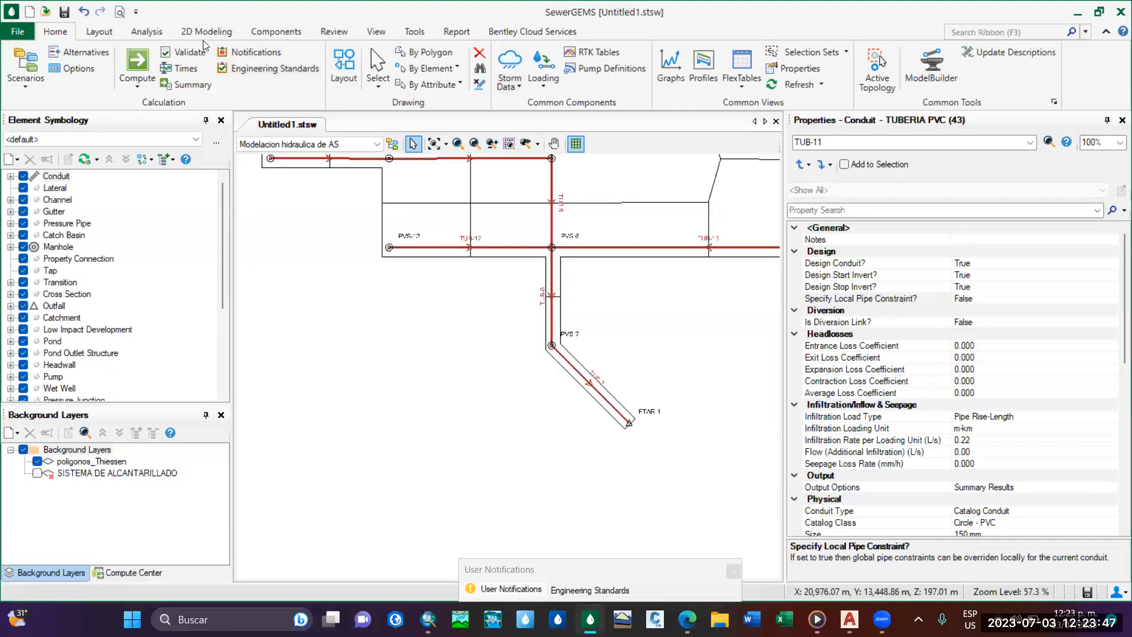
Open the default design constraints and review the velocity, cover, slope and tractive stress limits for gravity pipes.
click(265, 35)
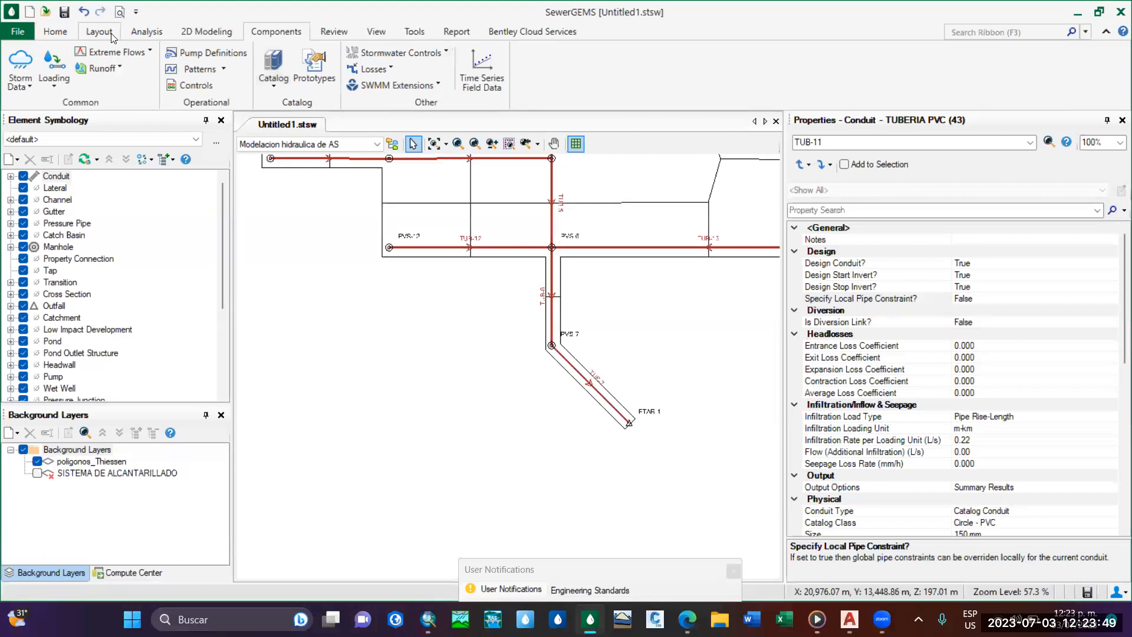
scroll(128, 41, up, 4)
click(636, 69)
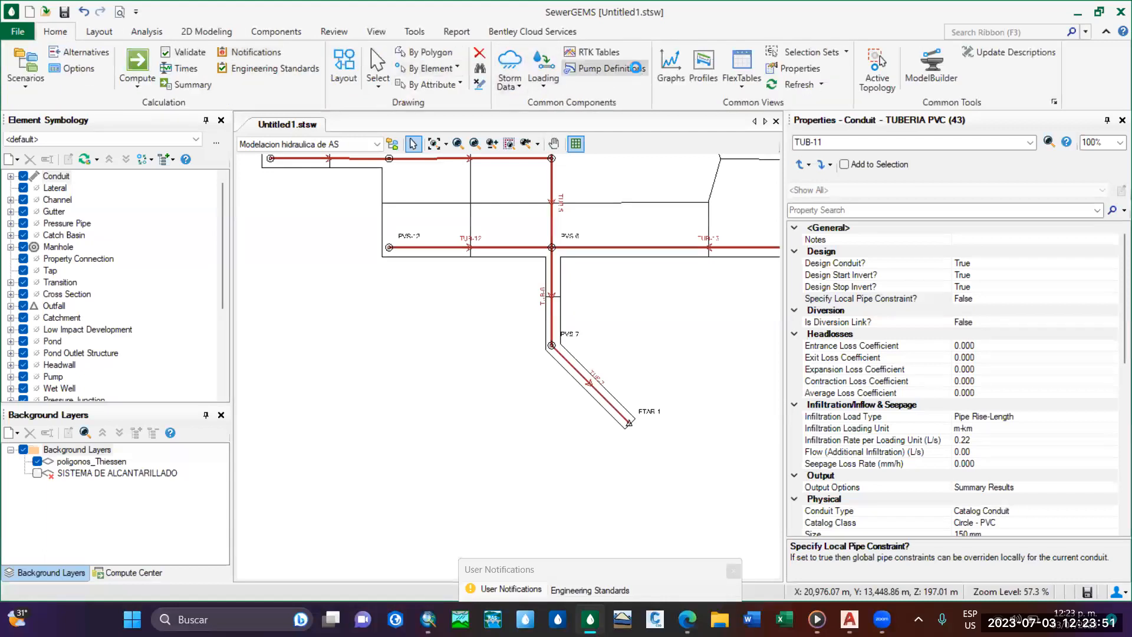
click(875, 72)
click(146, 32)
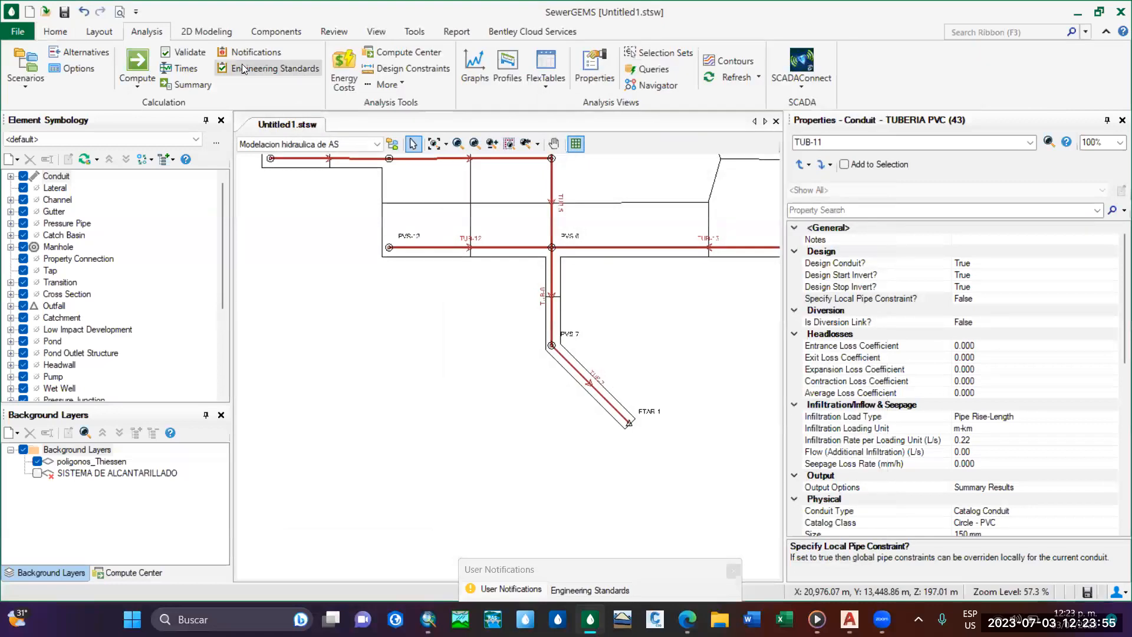
click(400, 67)
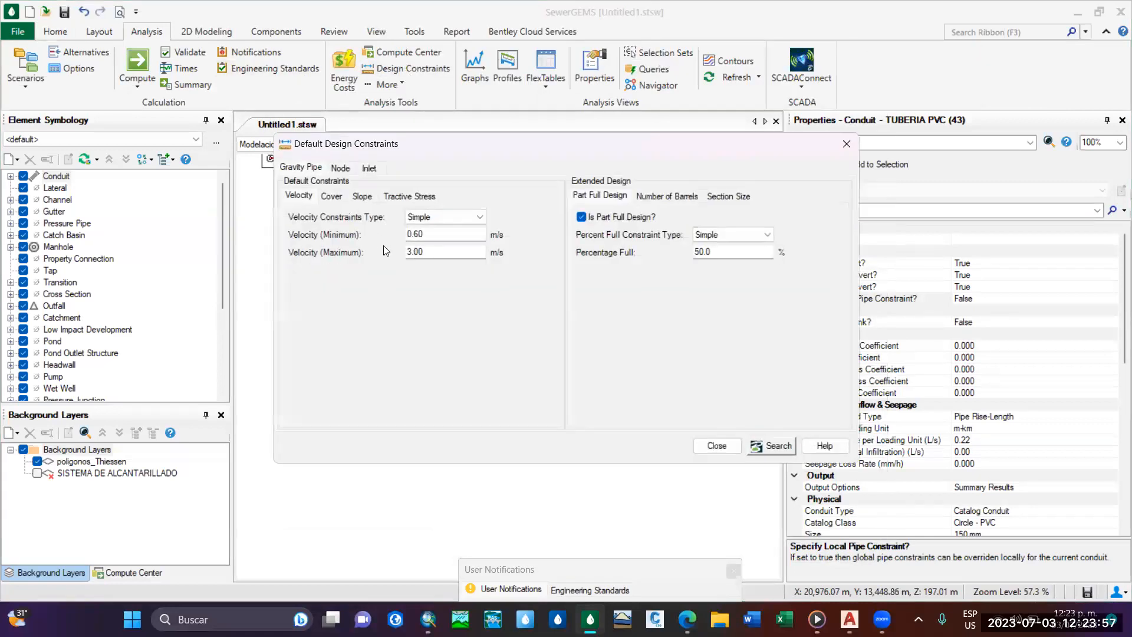
click(331, 197)
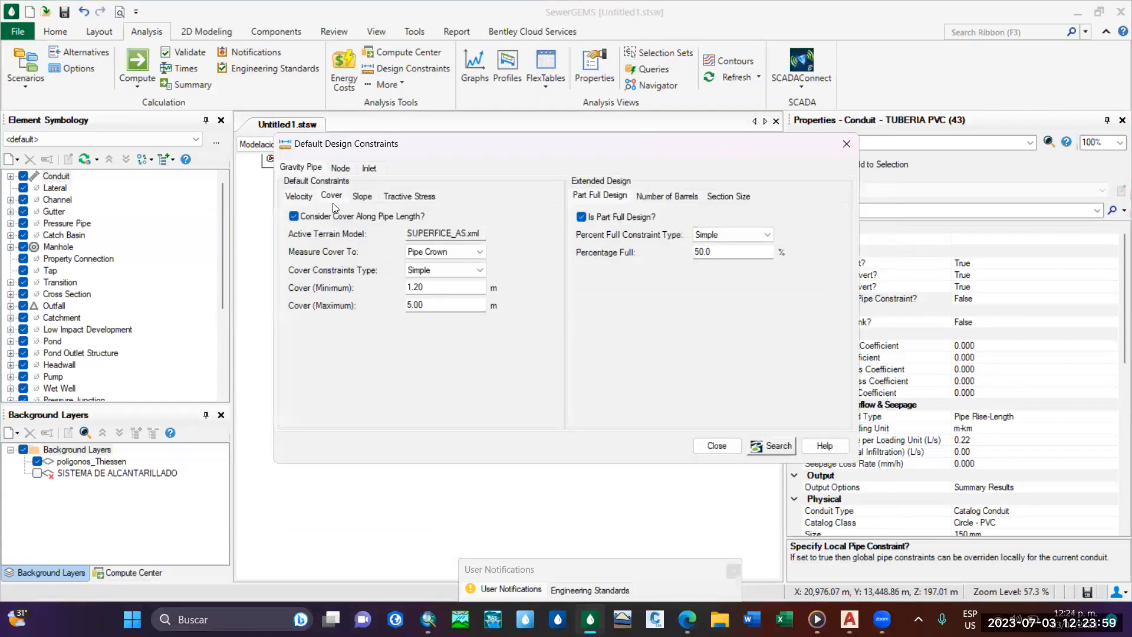
click(364, 197)
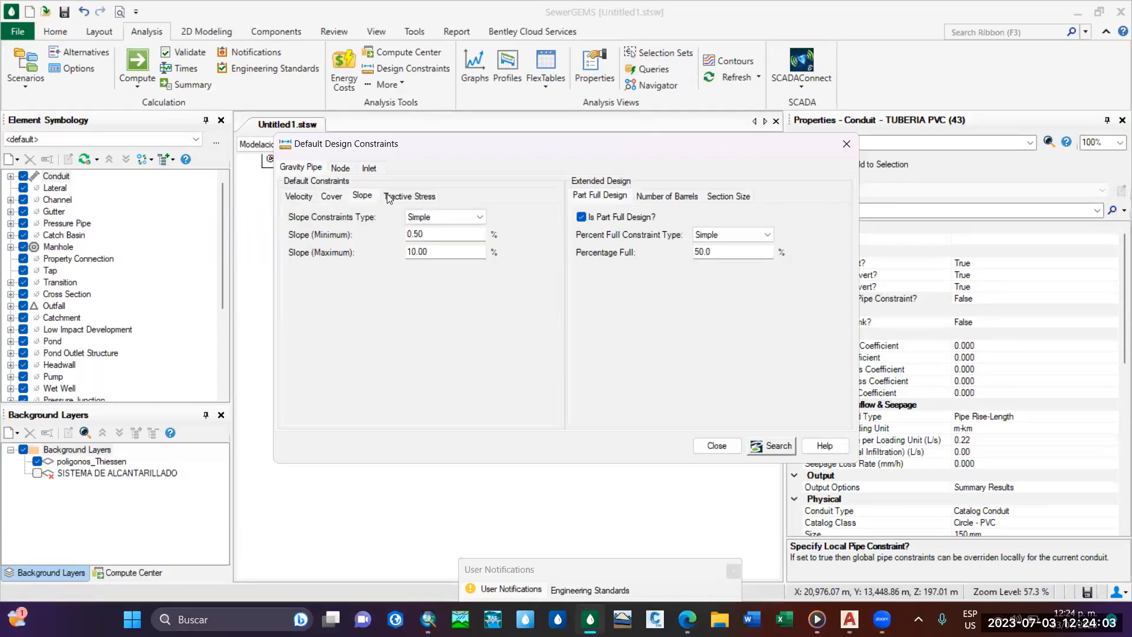
click(390, 196)
Review the node and inlet design constraints, recheck the gravity pipe cover and velocity limits, and close the design constraints.
click(342, 170)
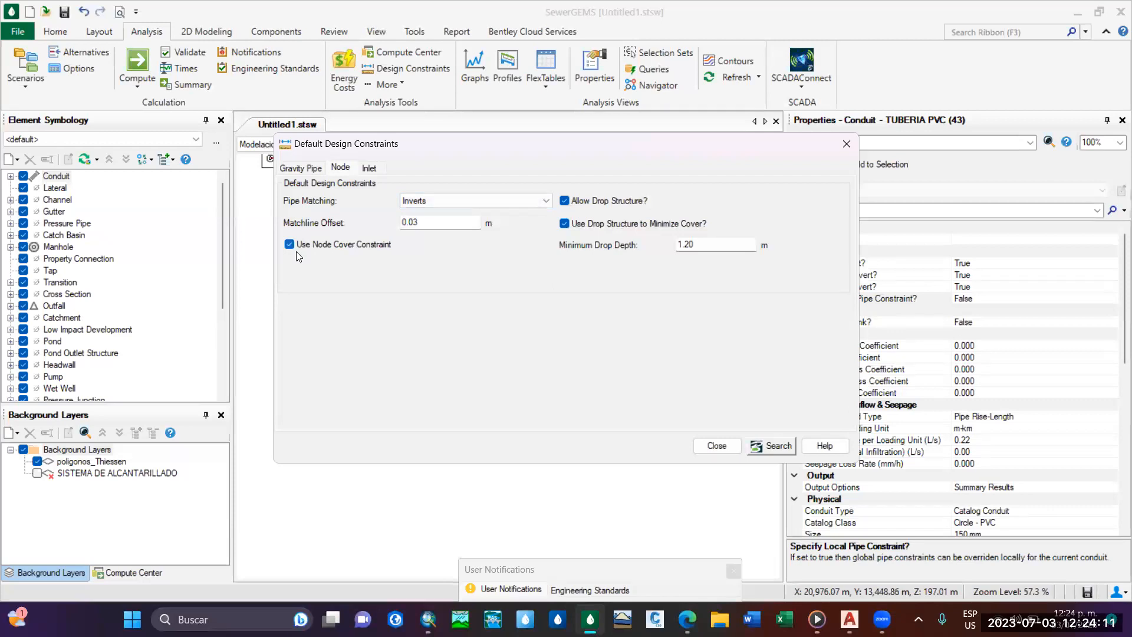
click(369, 169)
click(346, 169)
click(315, 168)
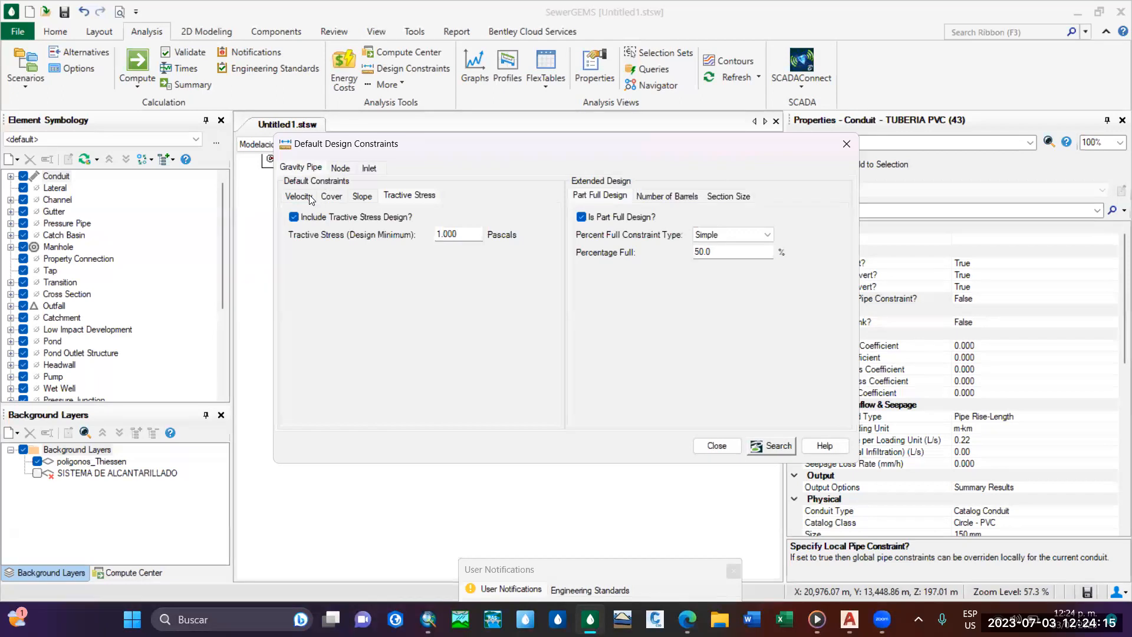
click(332, 197)
click(309, 195)
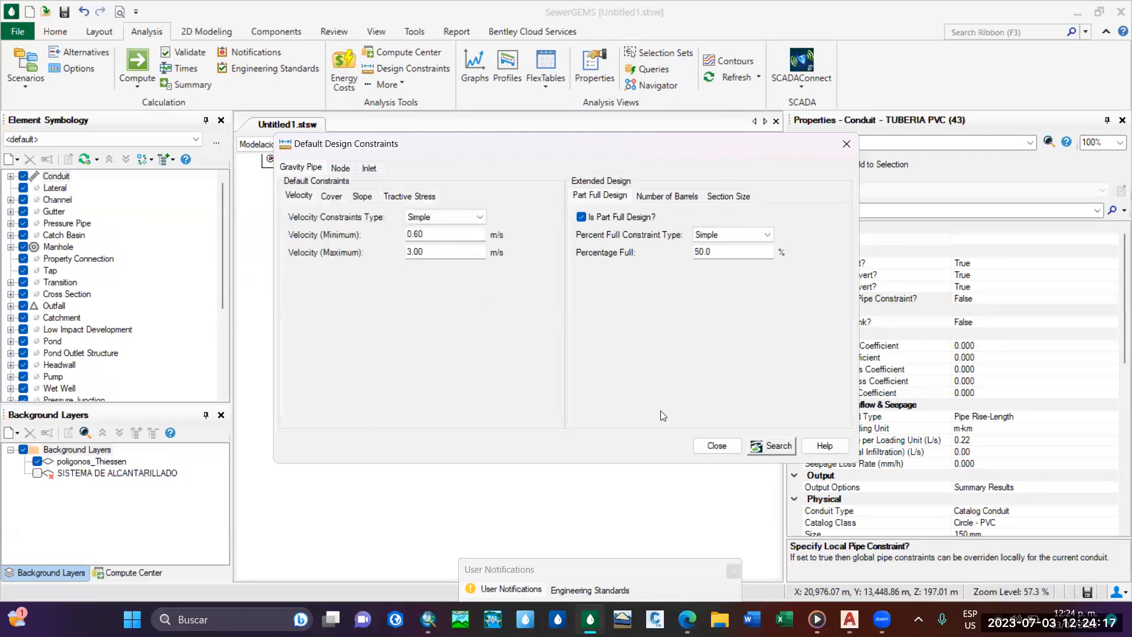
click(715, 445)
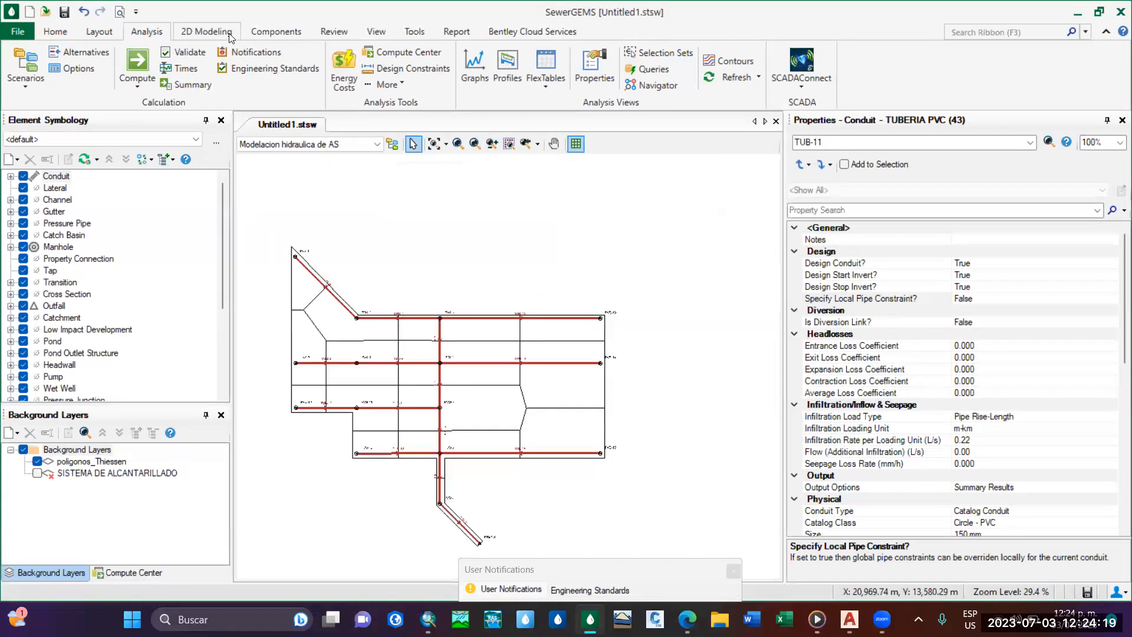
Review the solver properties of the Modelacion hidraulica de AS calculation options, including the sump depth setting, and close the options.
click(72, 68)
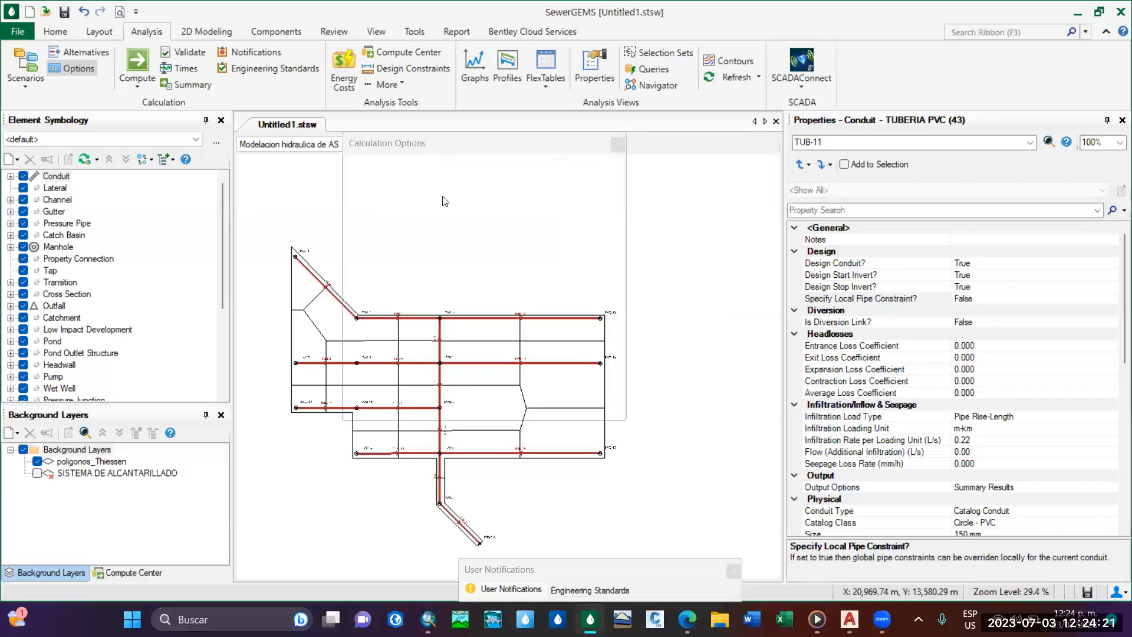
double_click(452, 204)
click(453, 204)
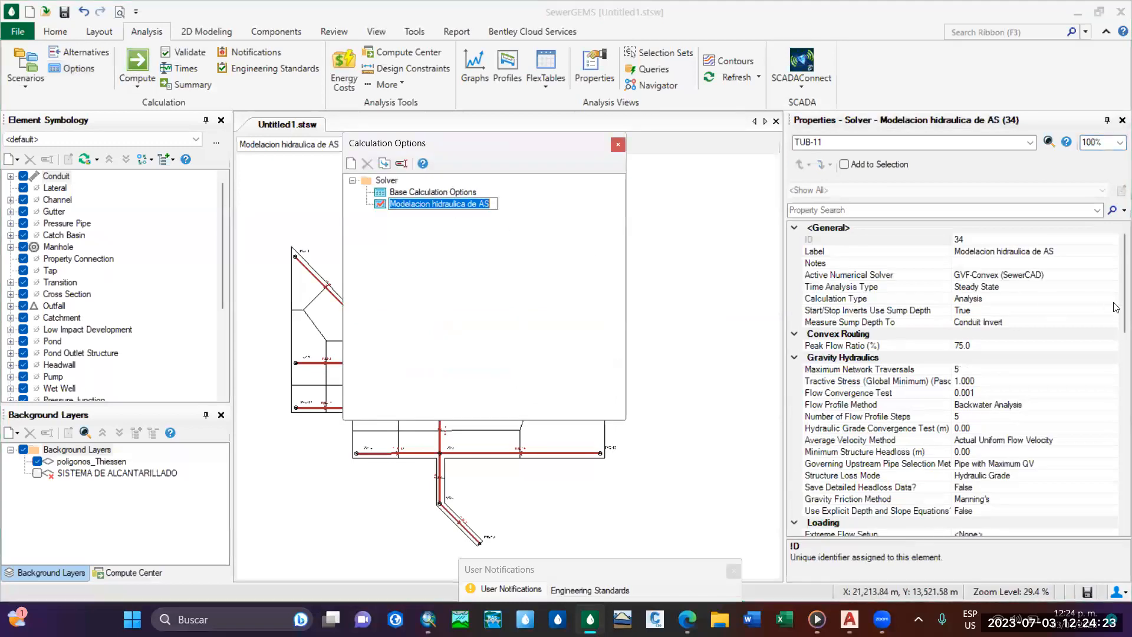
click(1109, 321)
click(1112, 323)
click(1113, 322)
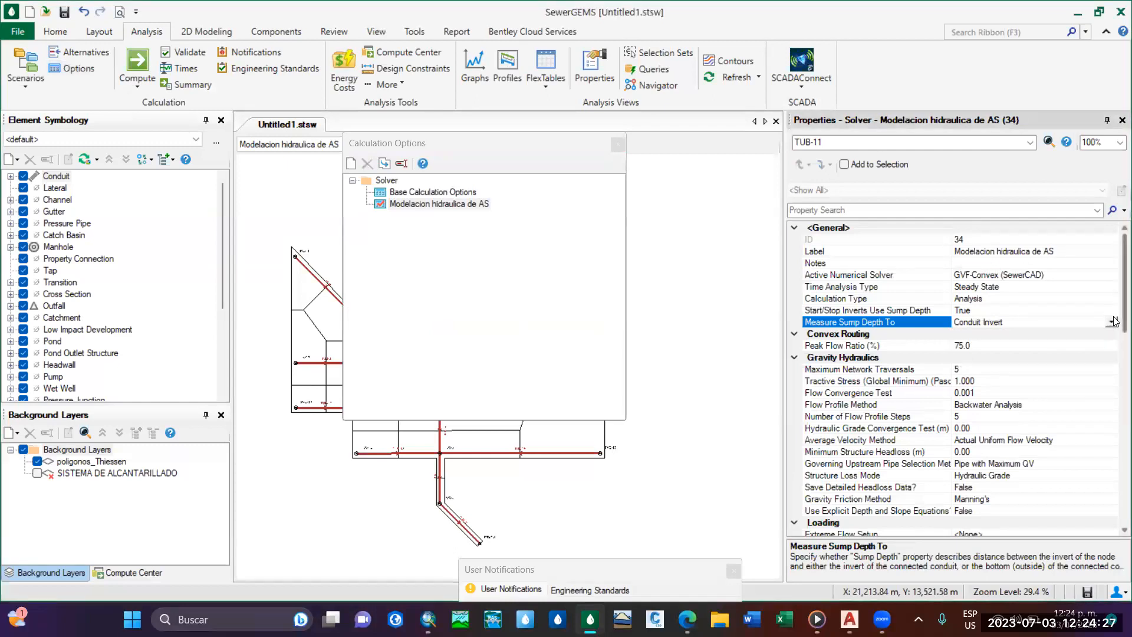
scroll(1115, 336, down, 3)
scroll(1115, 356, down, 4)
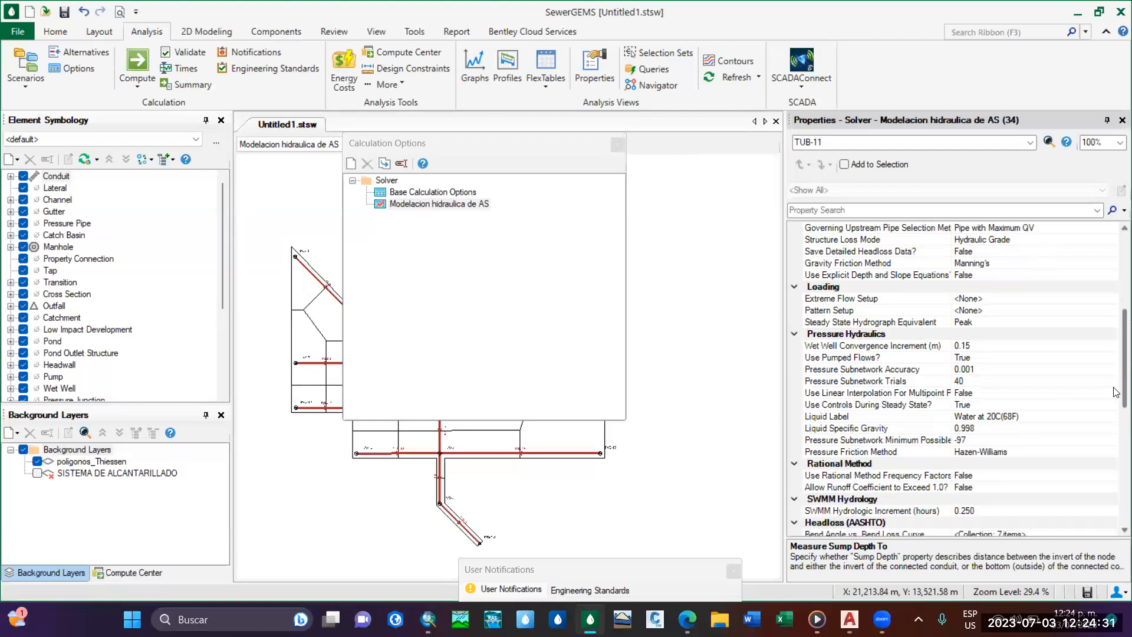
scroll(1115, 392, up, 7)
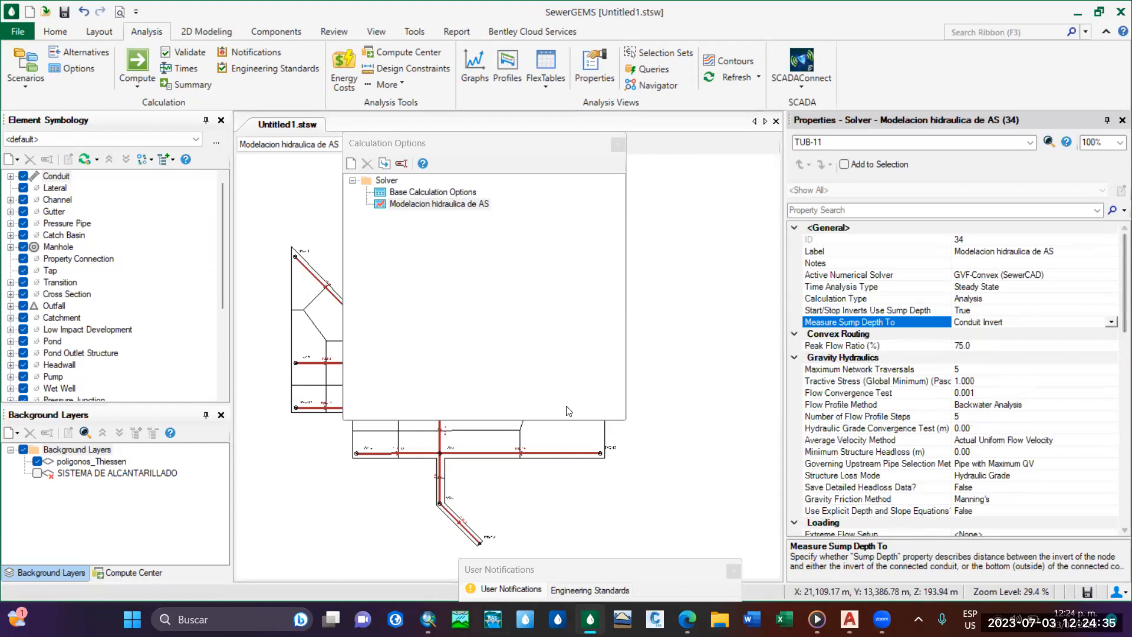
click(617, 144)
Recheck the default design constraints and the calculation type of the Modelacion hidraulica de AS options, closing both dialogs.
click(422, 74)
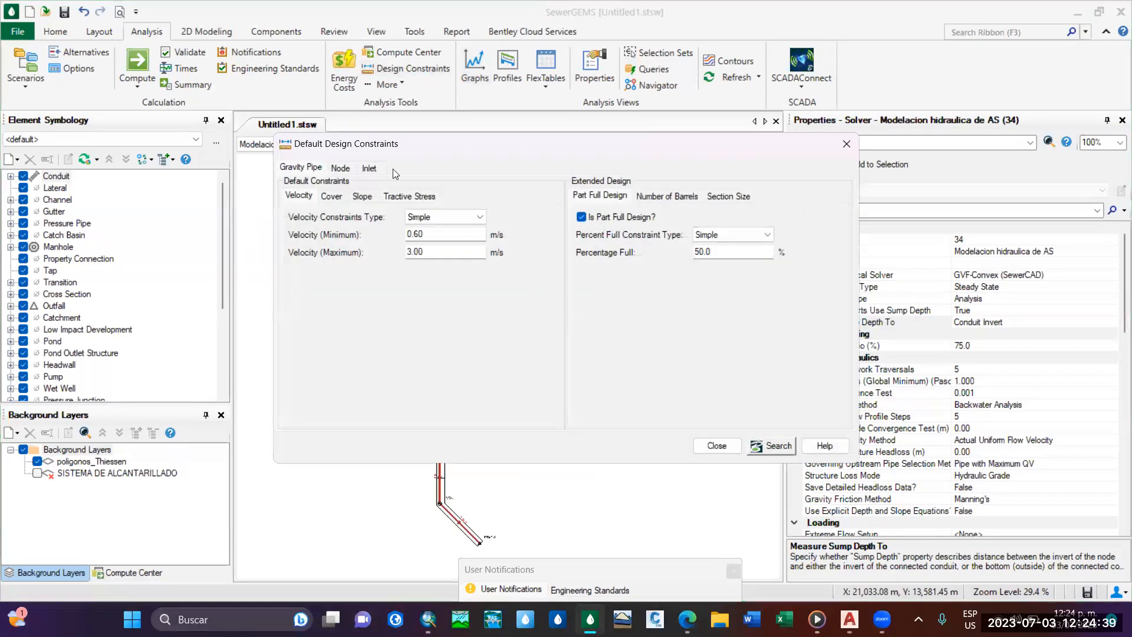
click(846, 144)
click(71, 67)
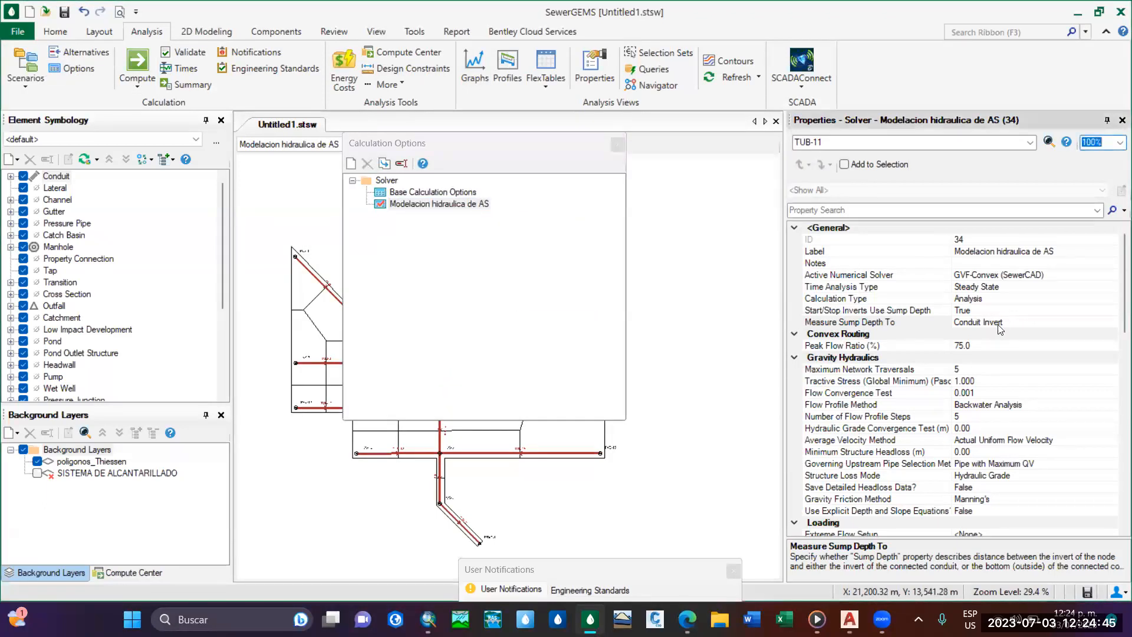
click(858, 302)
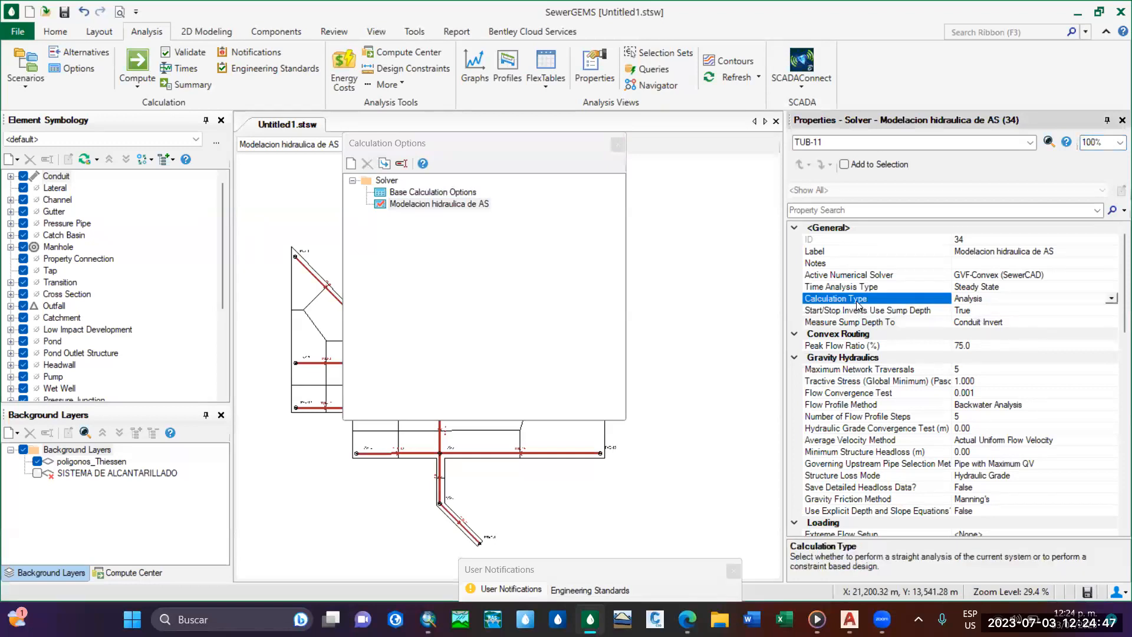
click(617, 145)
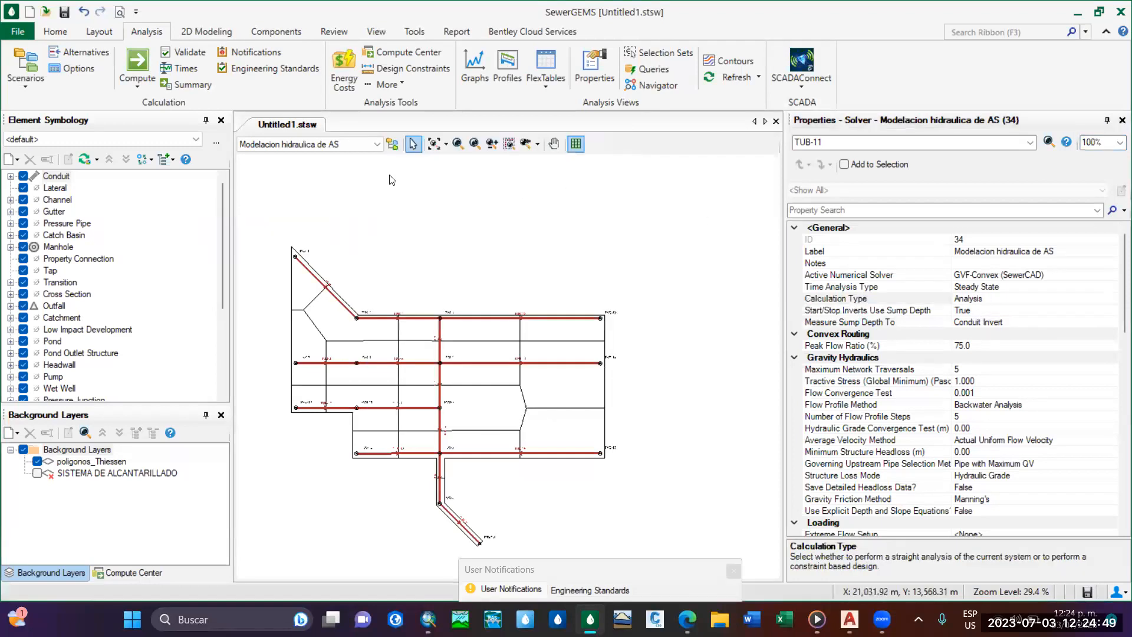
Set the calculation type of the Modelacion hidraulica de AS calculation options to Design, and close the options.
click(77, 71)
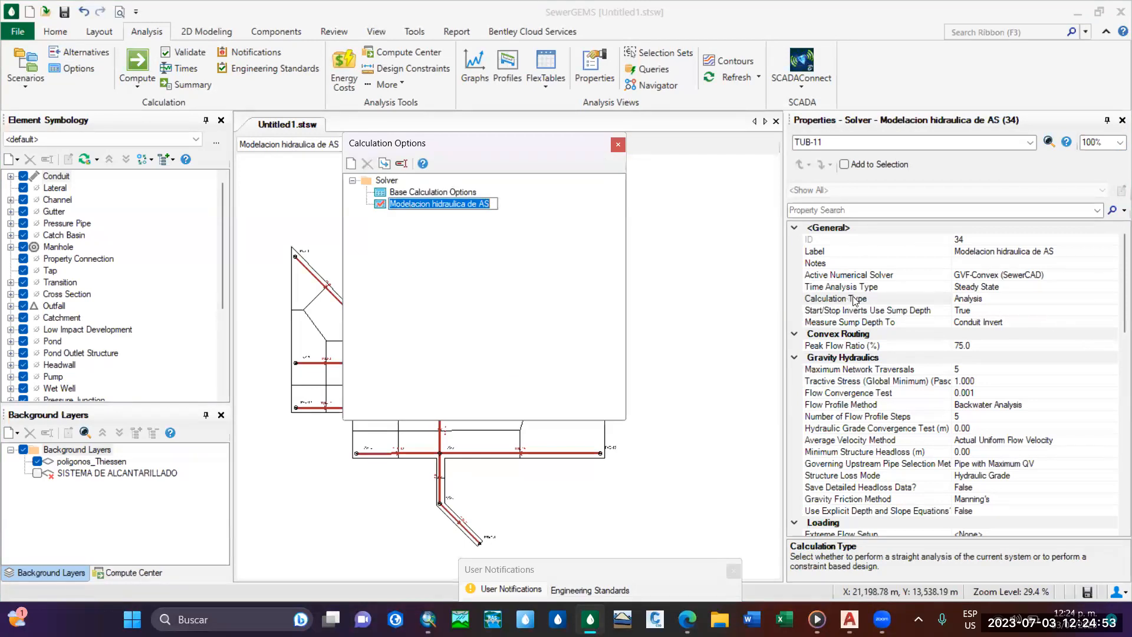
click(1009, 300)
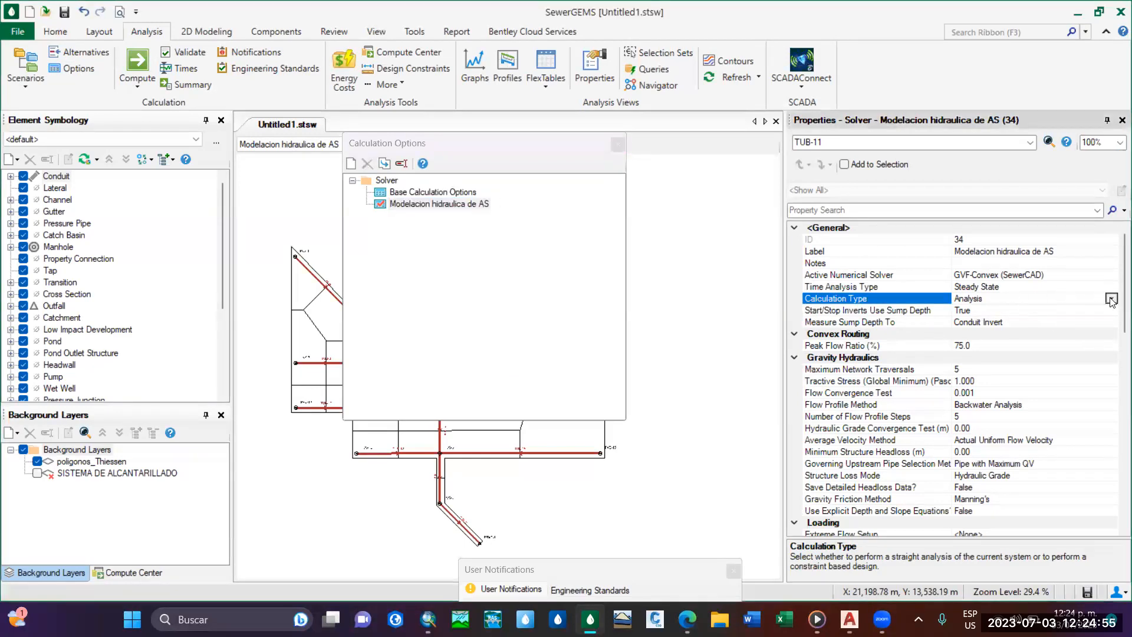
click(1112, 299)
click(972, 320)
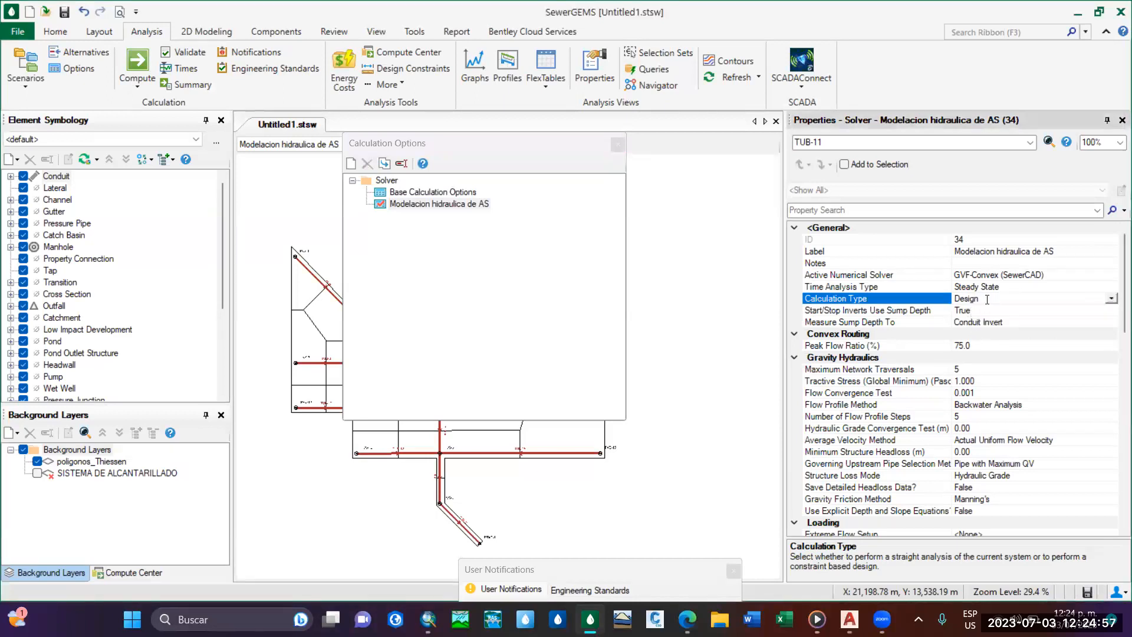
click(1113, 299)
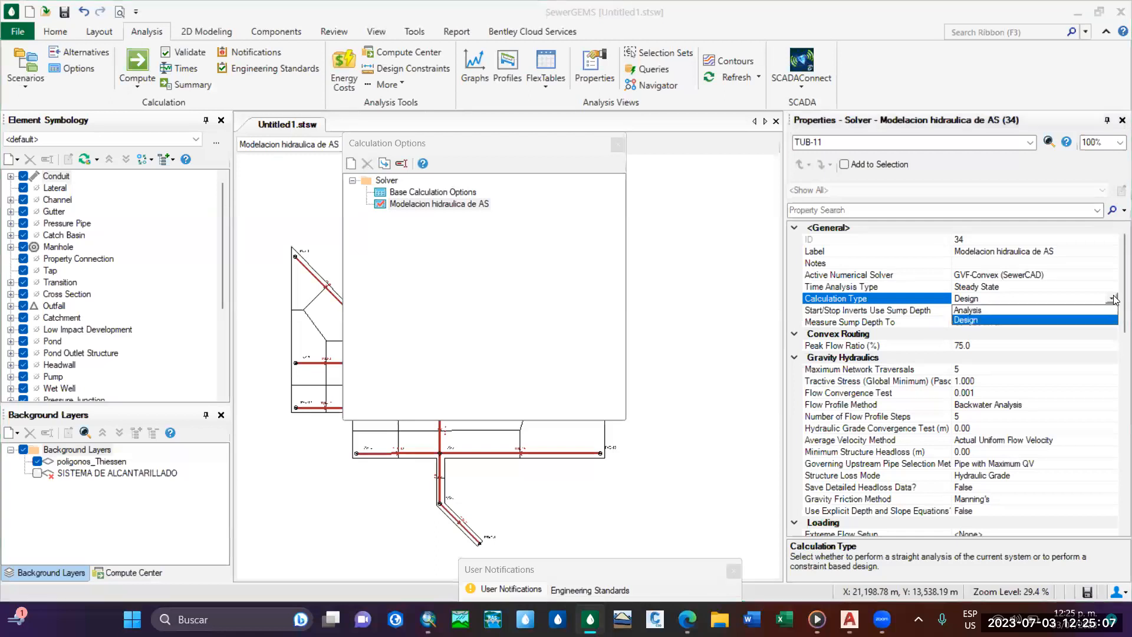
click(978, 320)
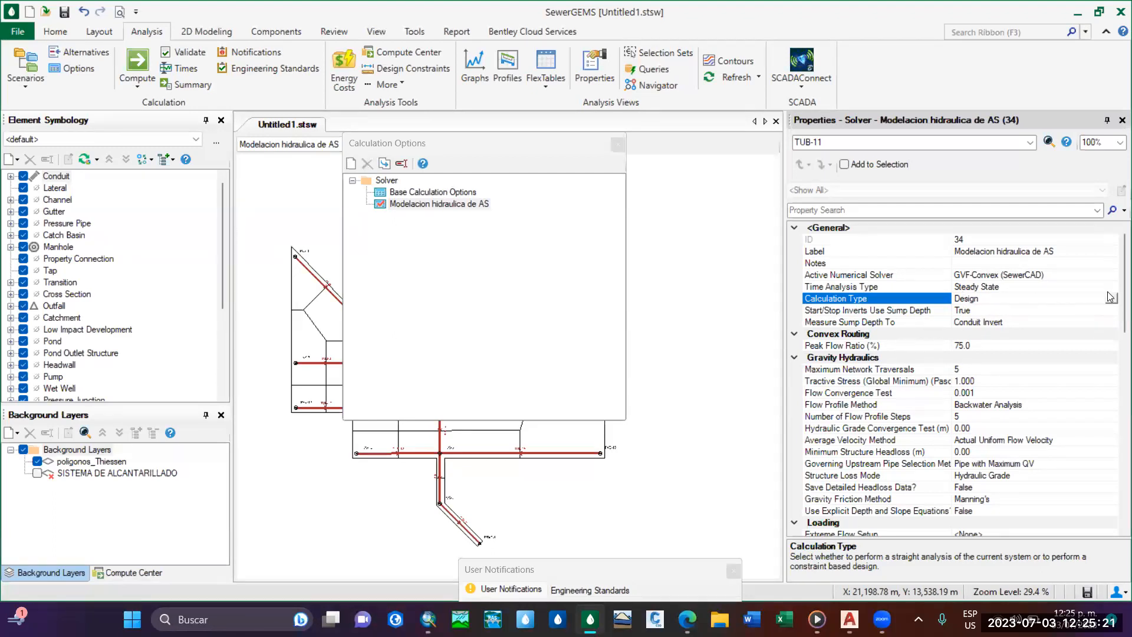
click(618, 144)
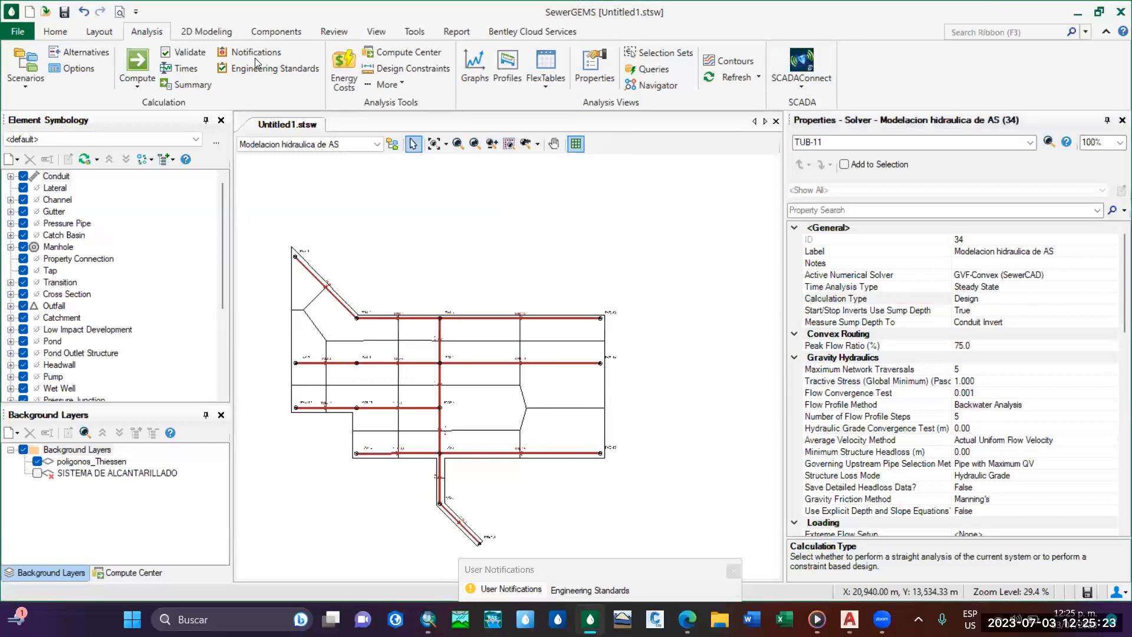
Validate the sewer model and dismiss the validation report.
click(183, 52)
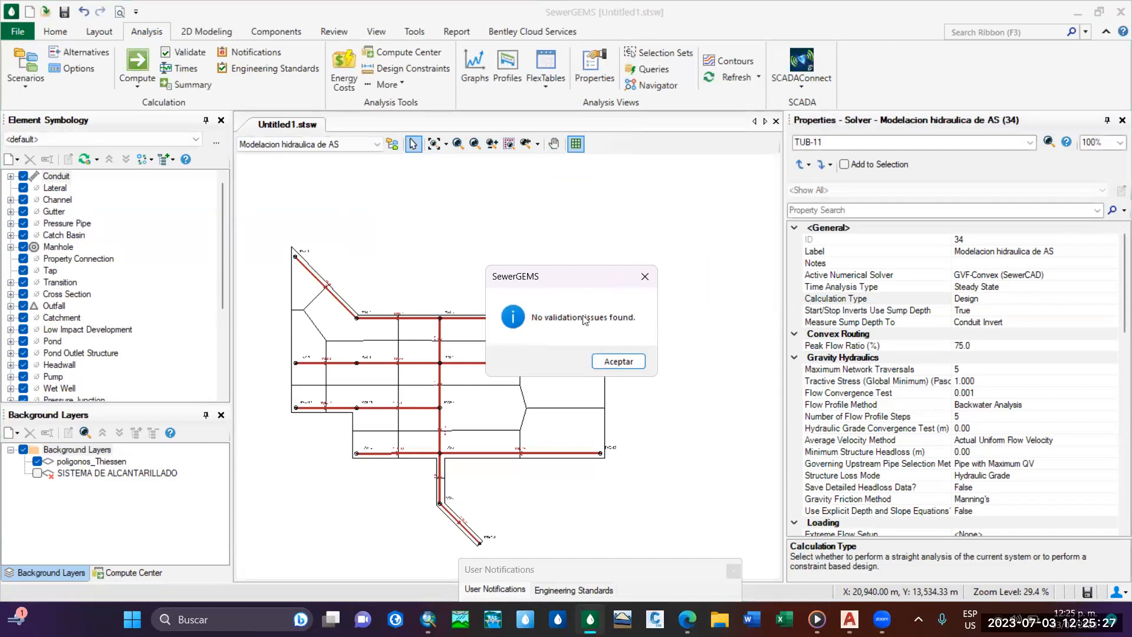
drag(570, 272, 615, 182)
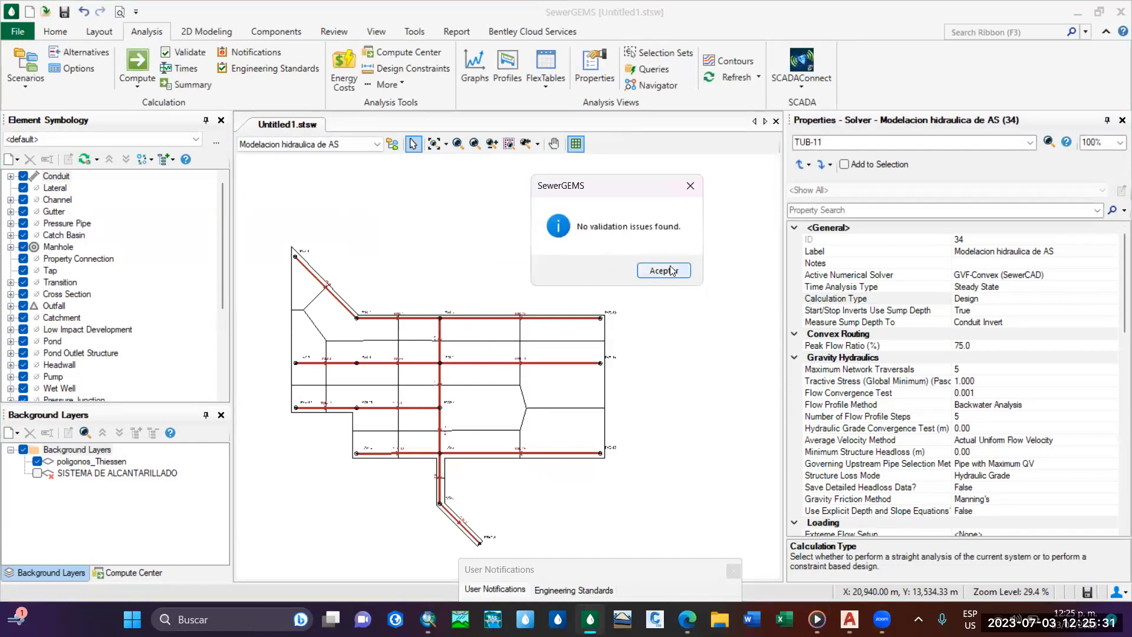
click(665, 272)
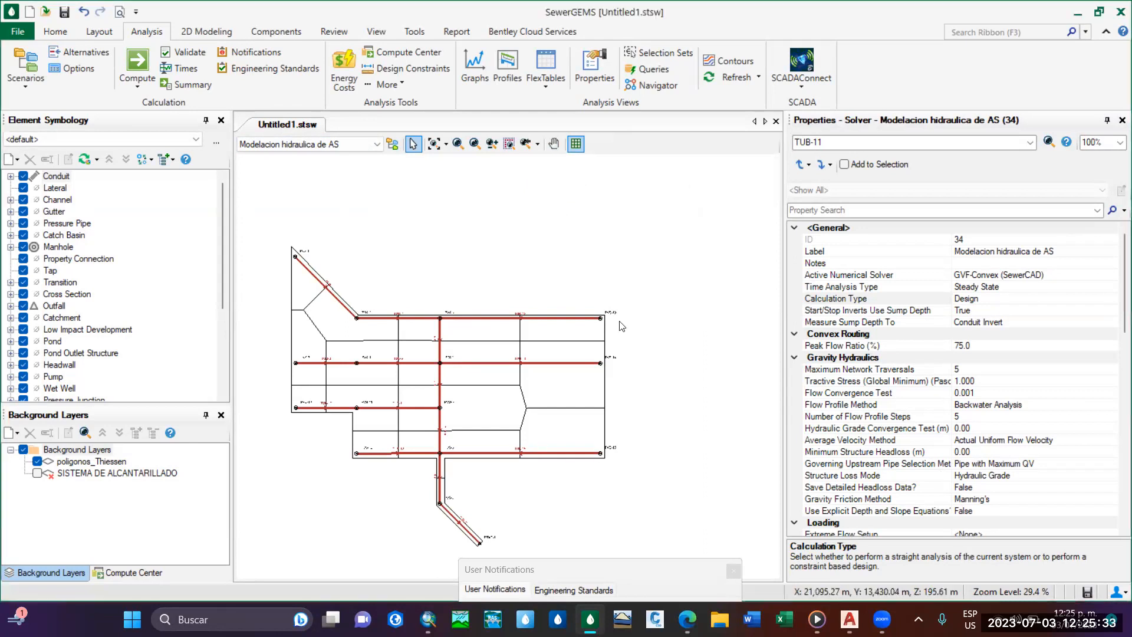
Dock the User Notifications window below the drawing and reduce its height to enlarge the network view.
middle_drag(620, 320, 681, 238)
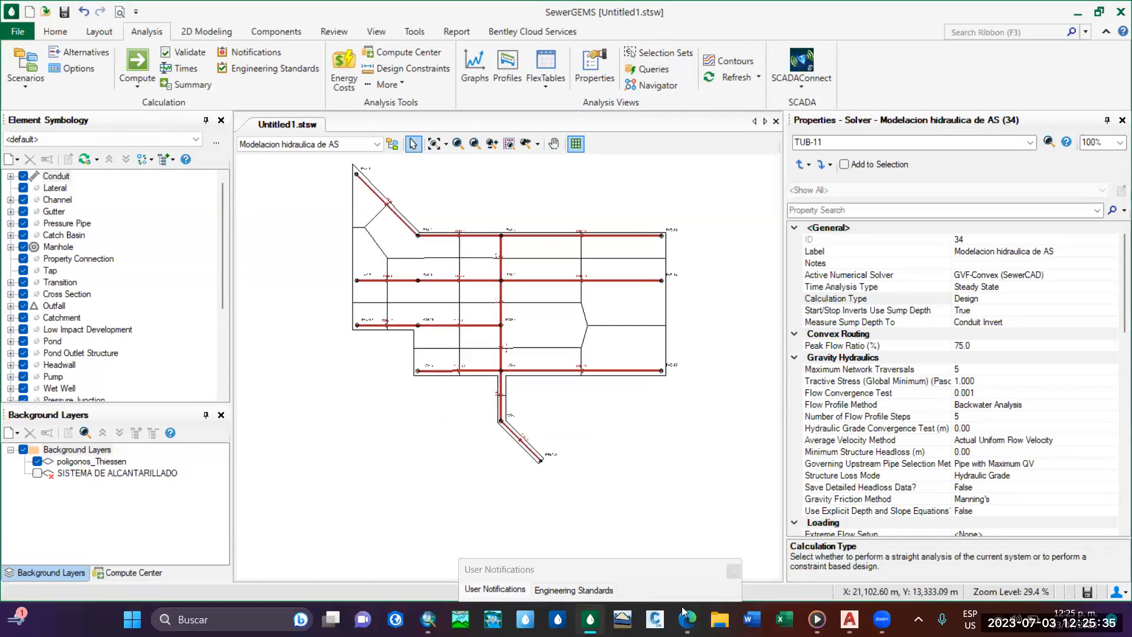
drag(660, 581, 579, 477)
double_click(488, 468)
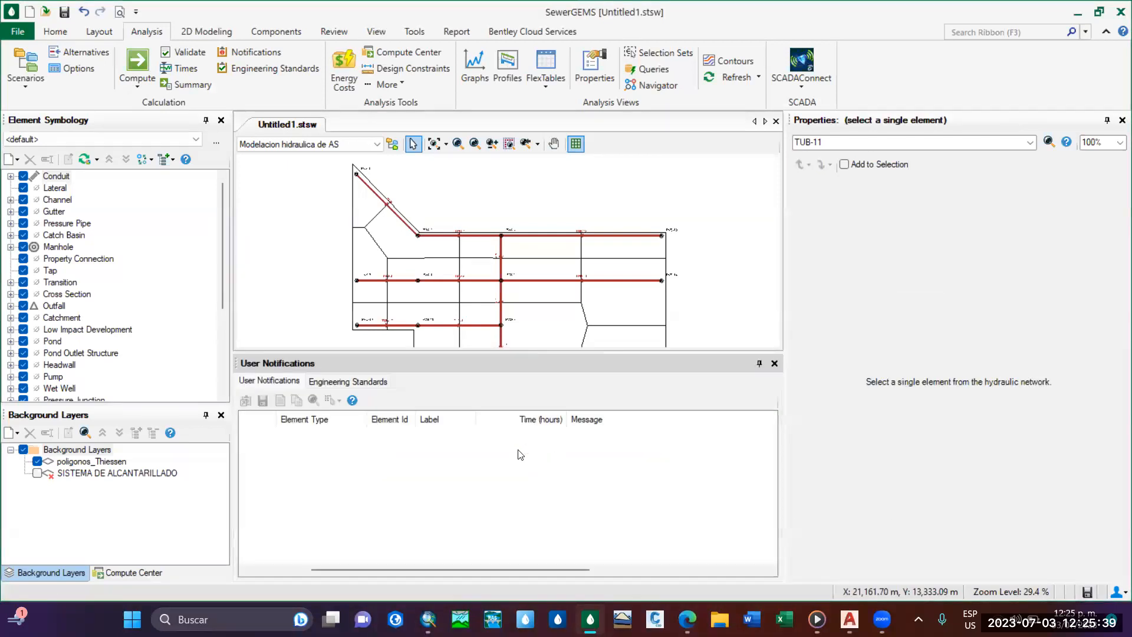
mouse_move(577, 352)
mouse_down()
mouse_move(599, 472)
mouse_move(590, 517)
mouse_up()
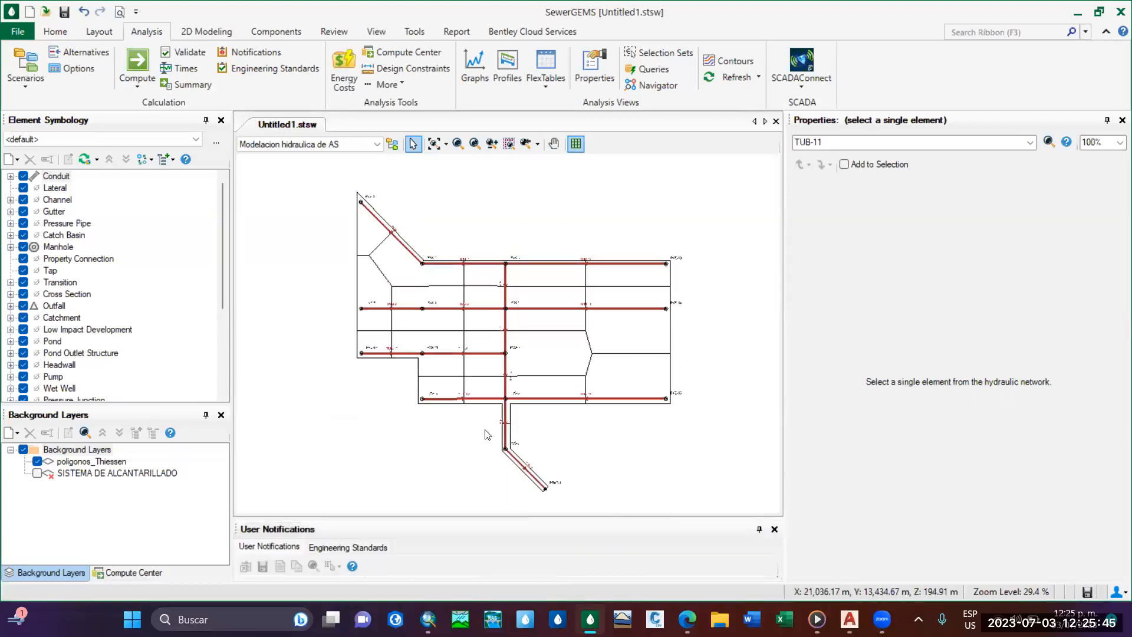
Compute the design scenario, saving the changes to the physical properties in a new alternative named Physical Alternative - 1.
scroll(531, 415, up, 2)
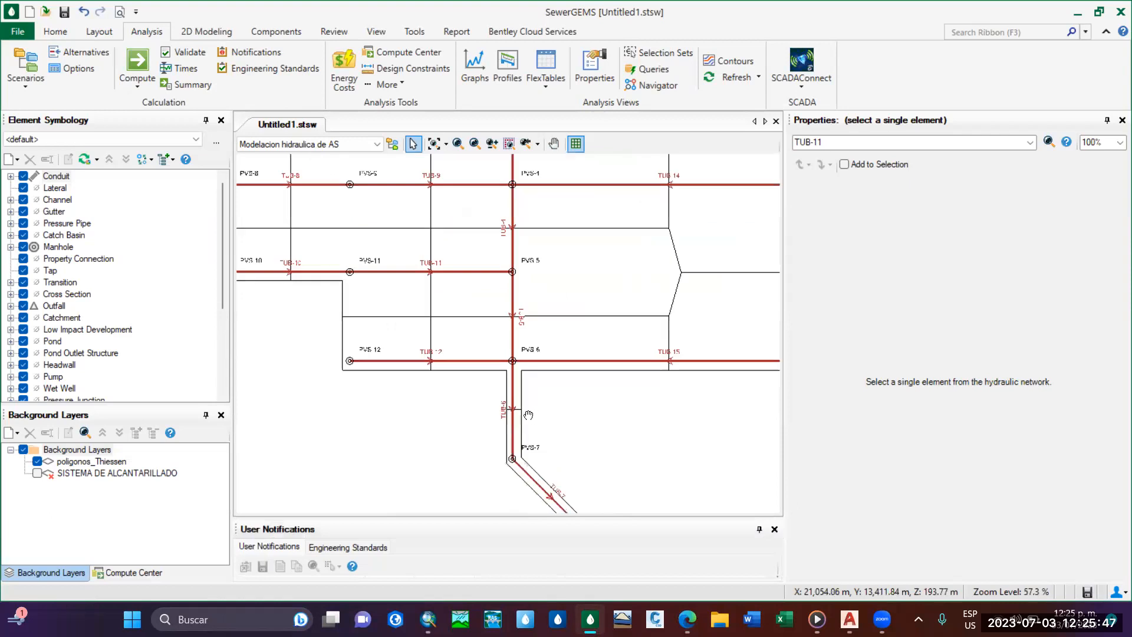
click(141, 66)
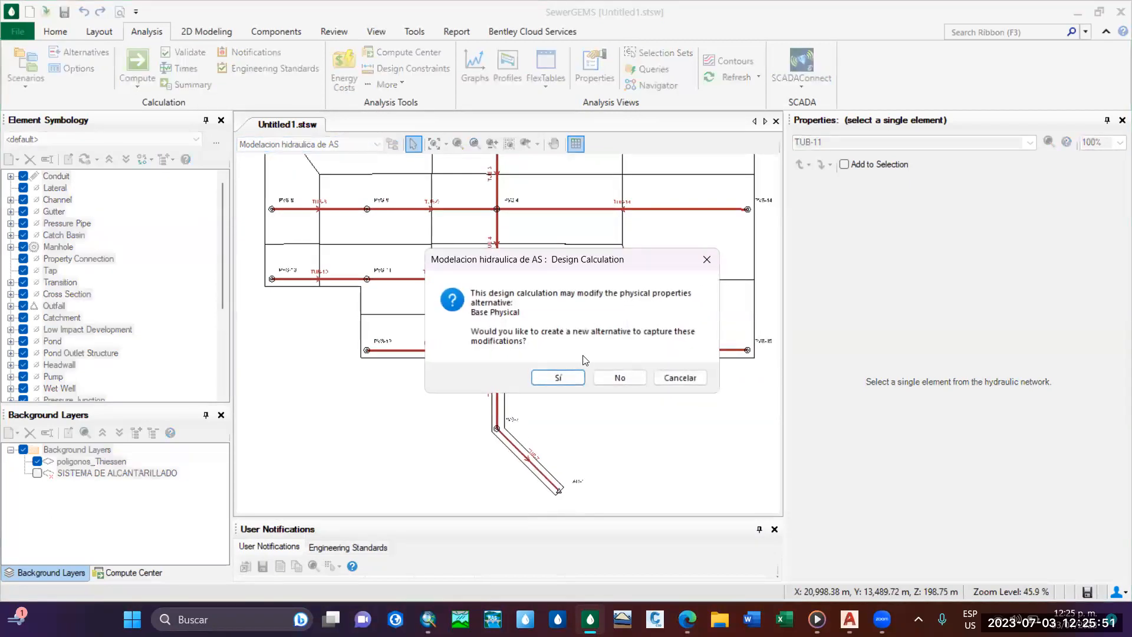
click(566, 380)
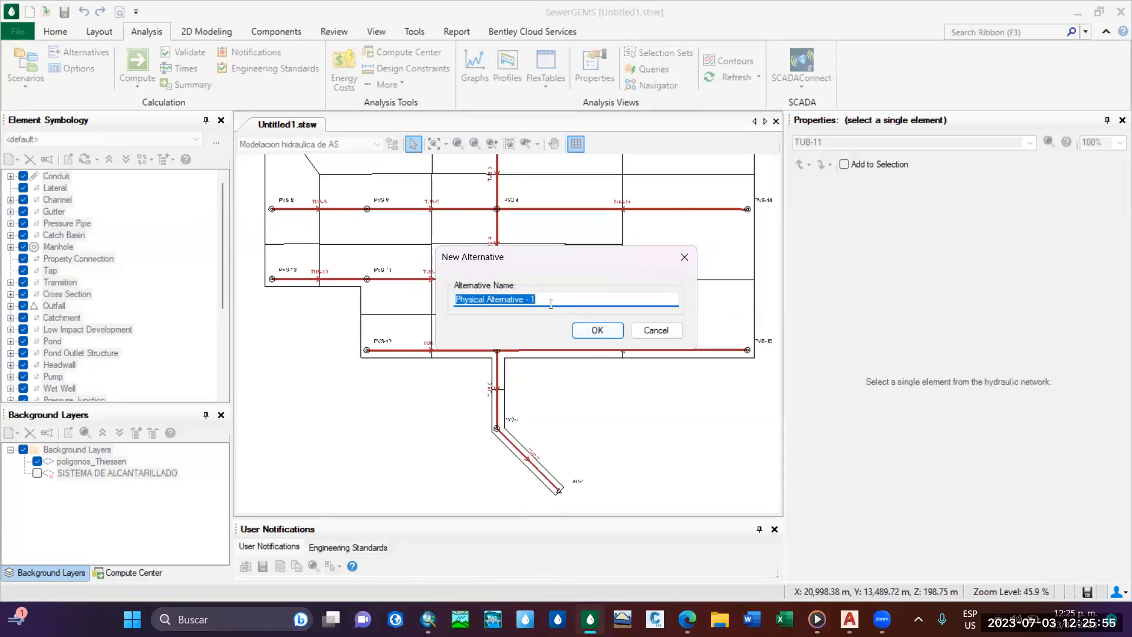
click(588, 333)
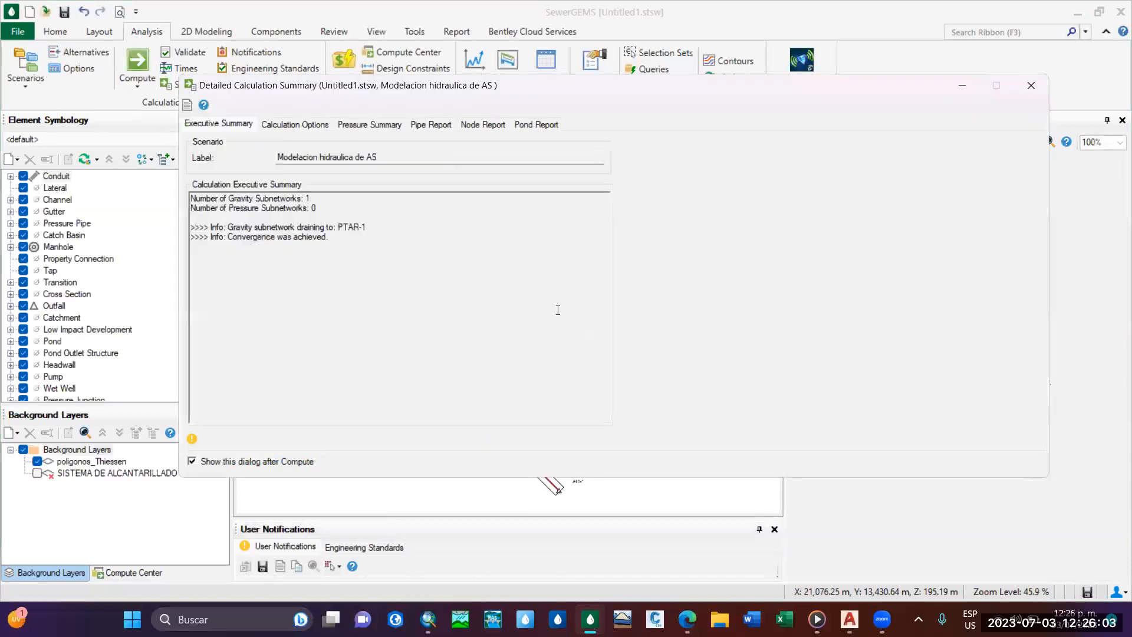
Check the calculation options in the detailed summary, close it, and read the user notifications in a temporarily enlarged window.
click(306, 124)
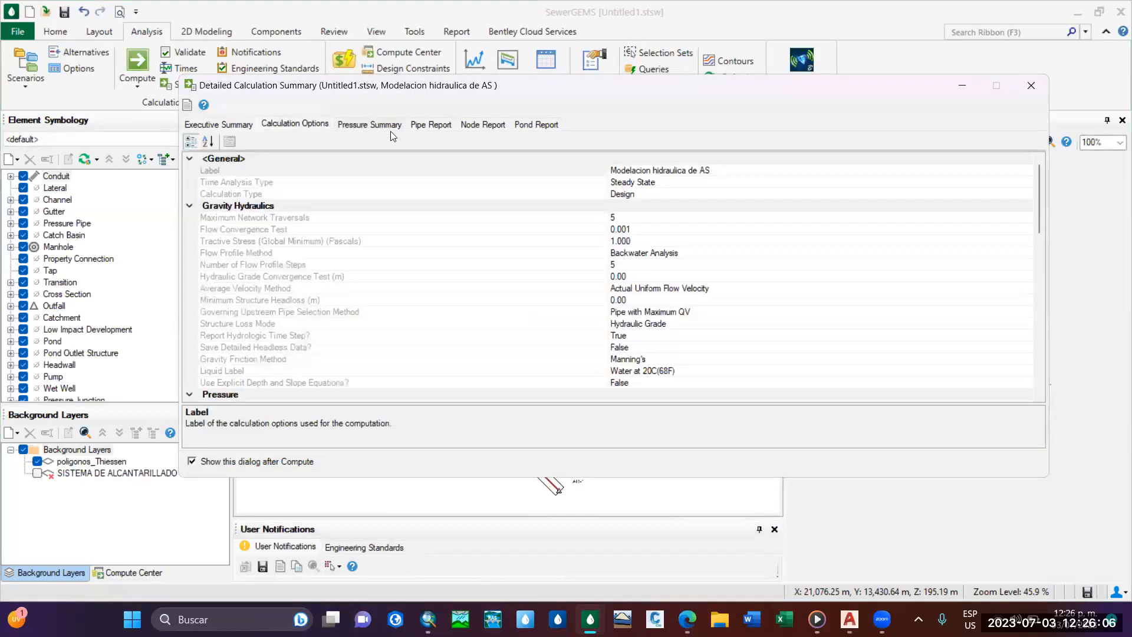
click(1031, 85)
drag(575, 518, 579, 344)
scroll(607, 506, right, 3)
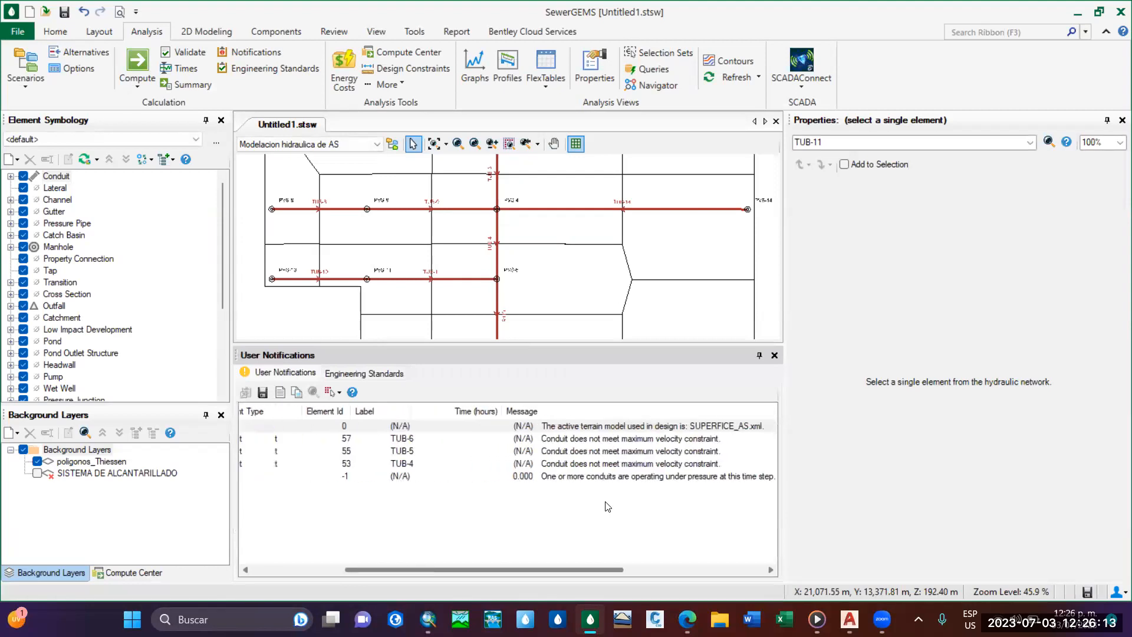
scroll(607, 506, left, 2)
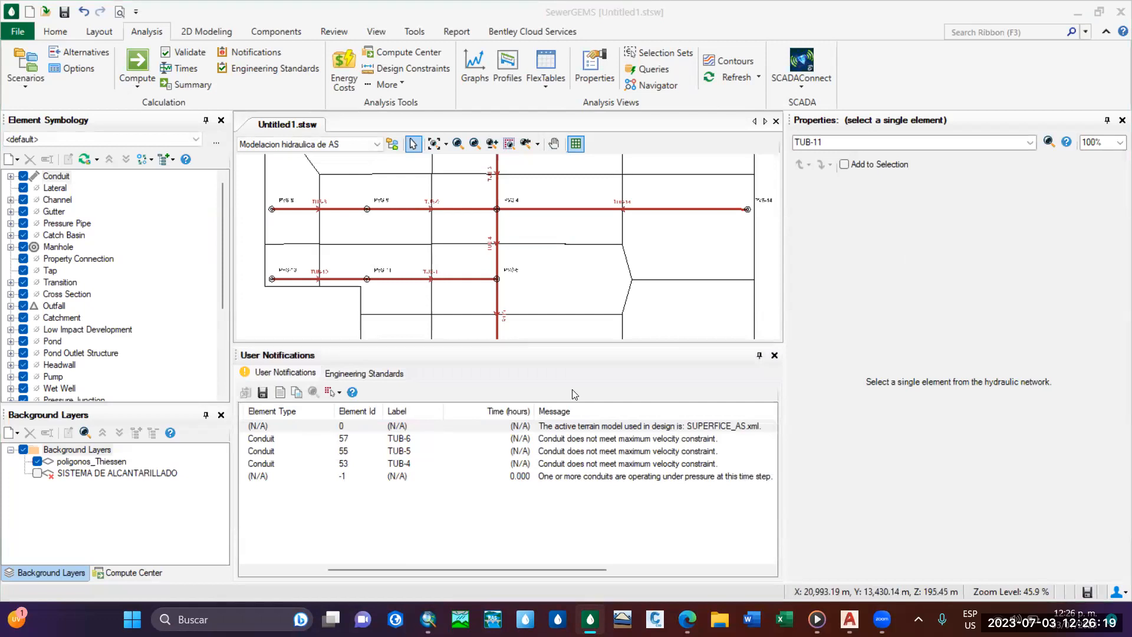
drag(342, 345, 358, 513)
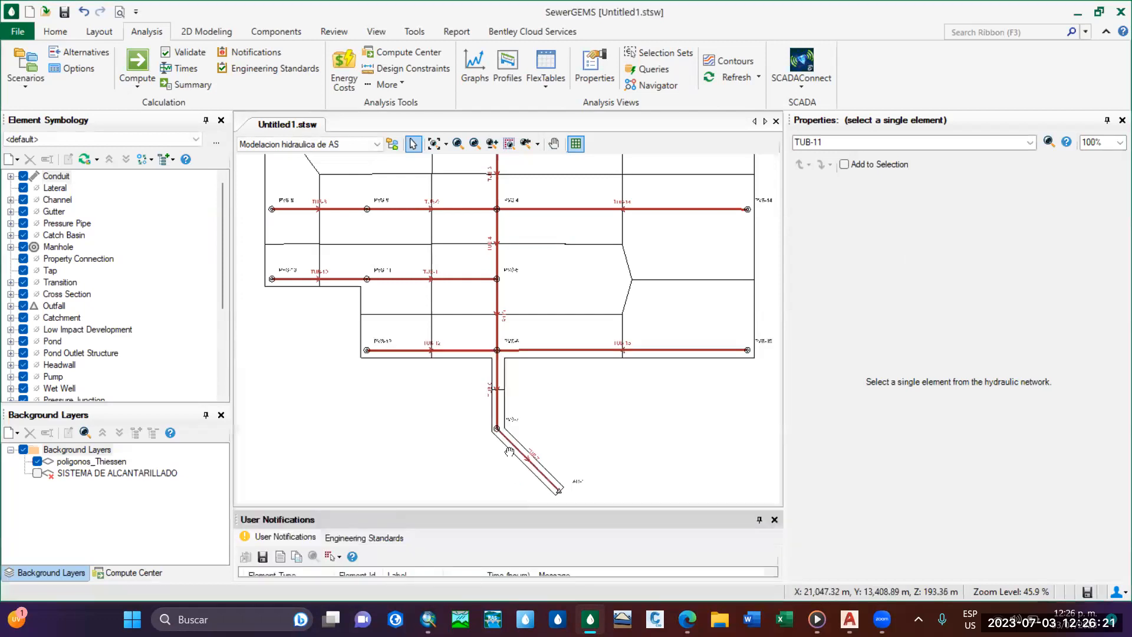
Open the conduit FlexTable and examine the start and stop inverts of TUB-1 and the calculated slopes of all conduits.
scroll(509, 451, down, 2)
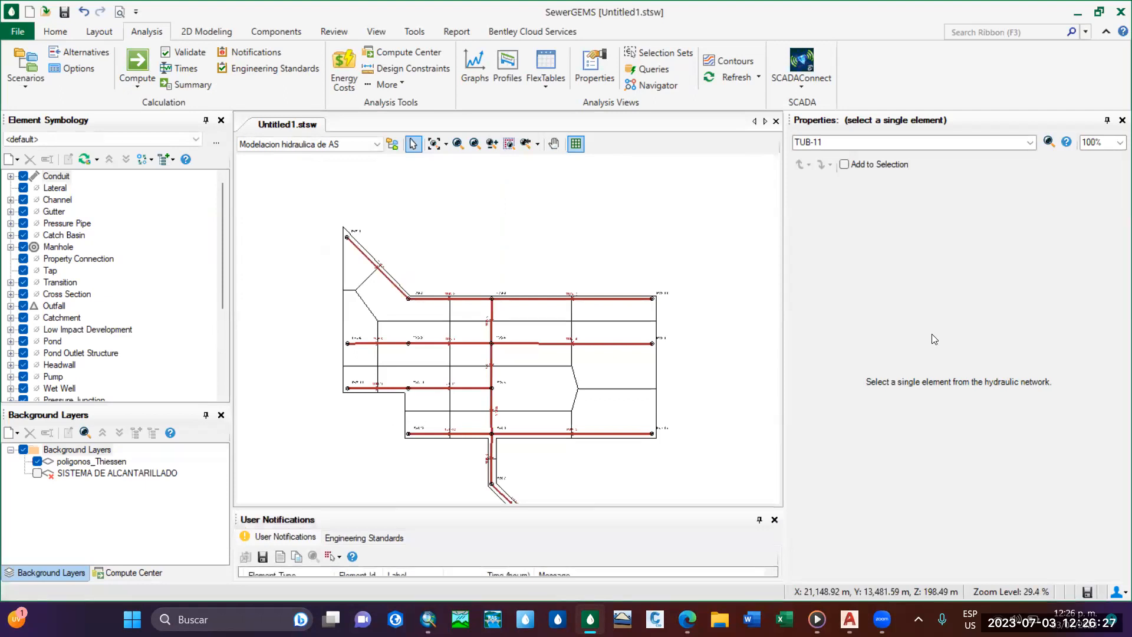
scroll(517, 303, up, 3)
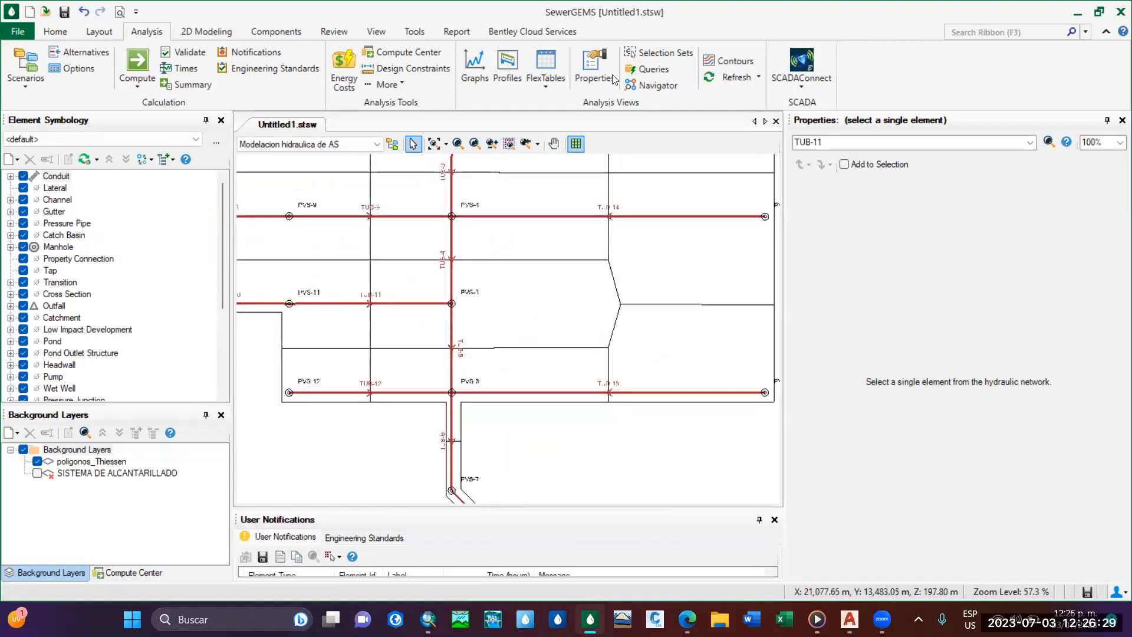
click(545, 82)
click(583, 126)
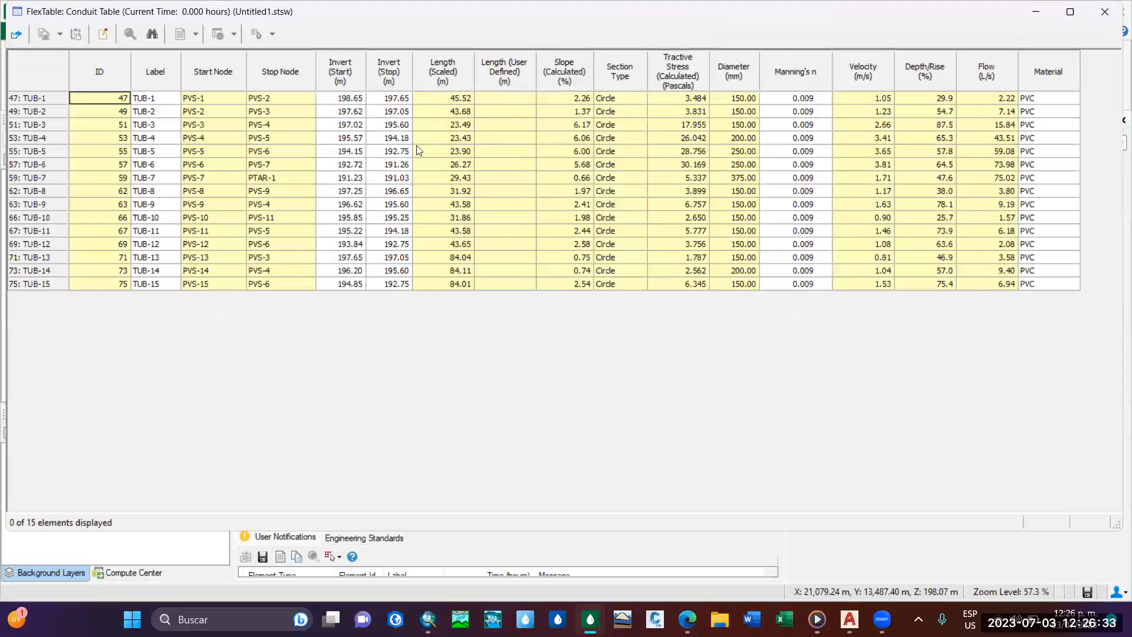
drag(336, 99, 395, 99)
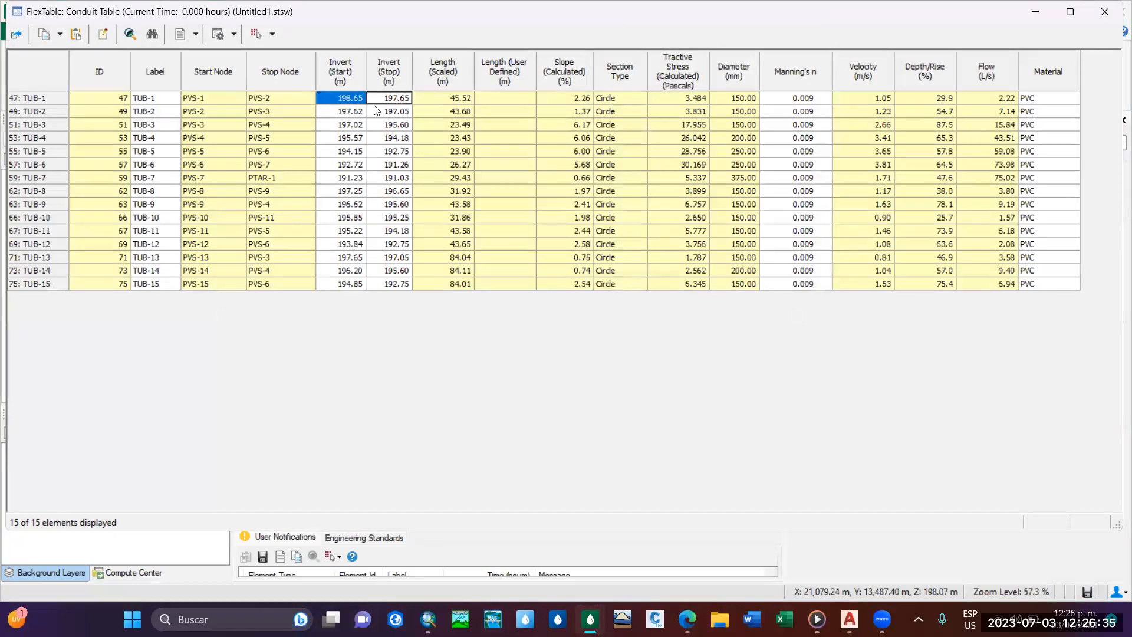
click(212, 96)
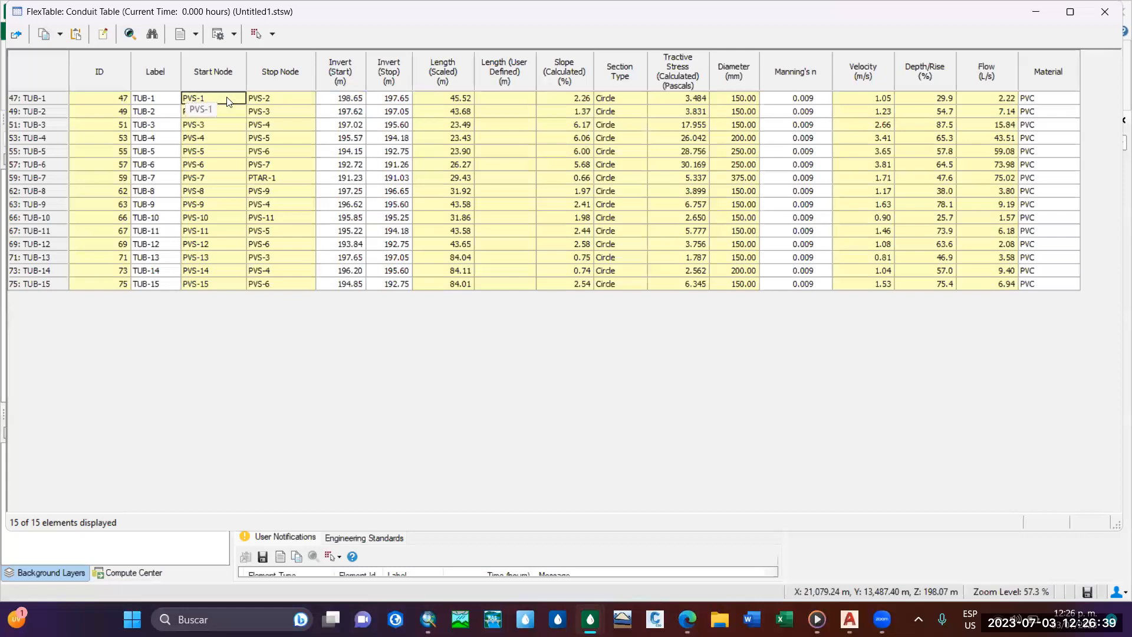
click(349, 101)
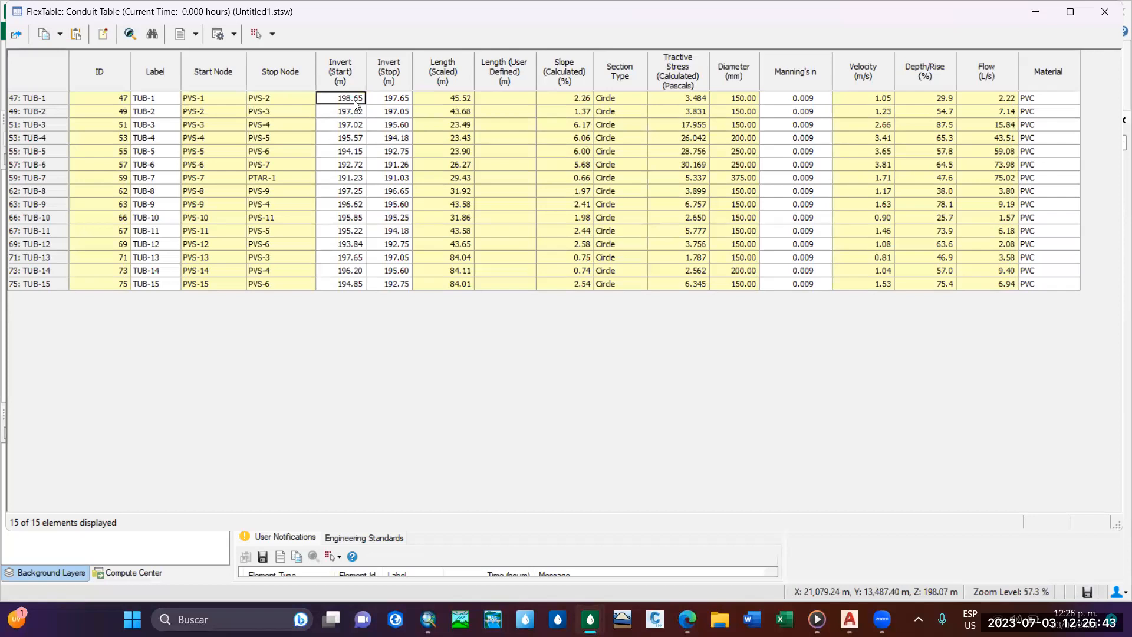
click(404, 100)
drag(579, 99, 585, 293)
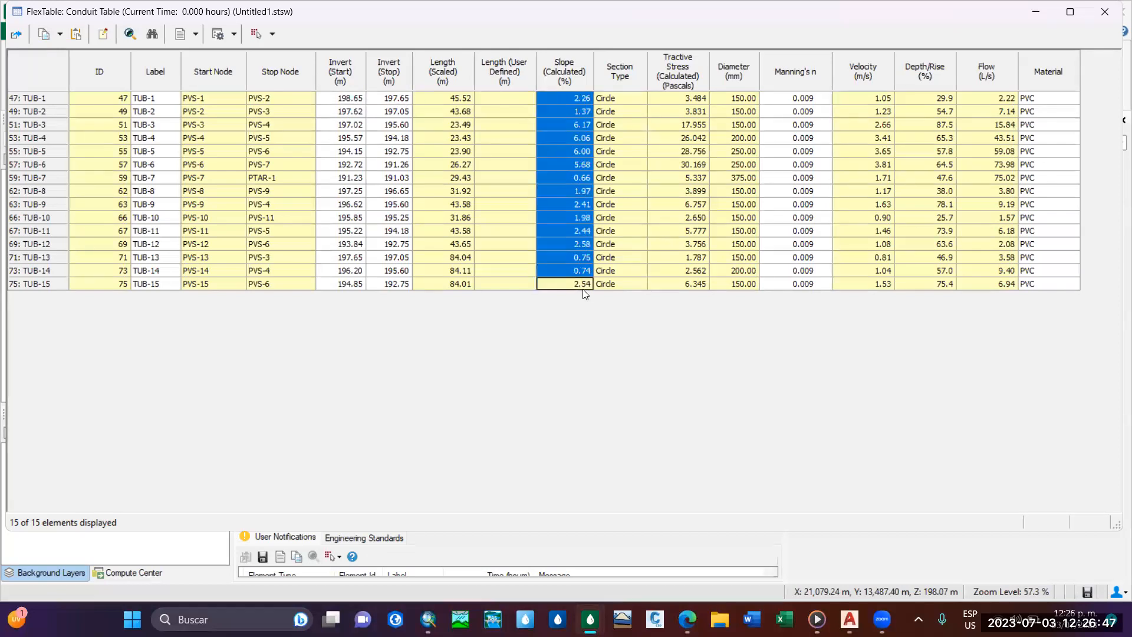
click(583, 98)
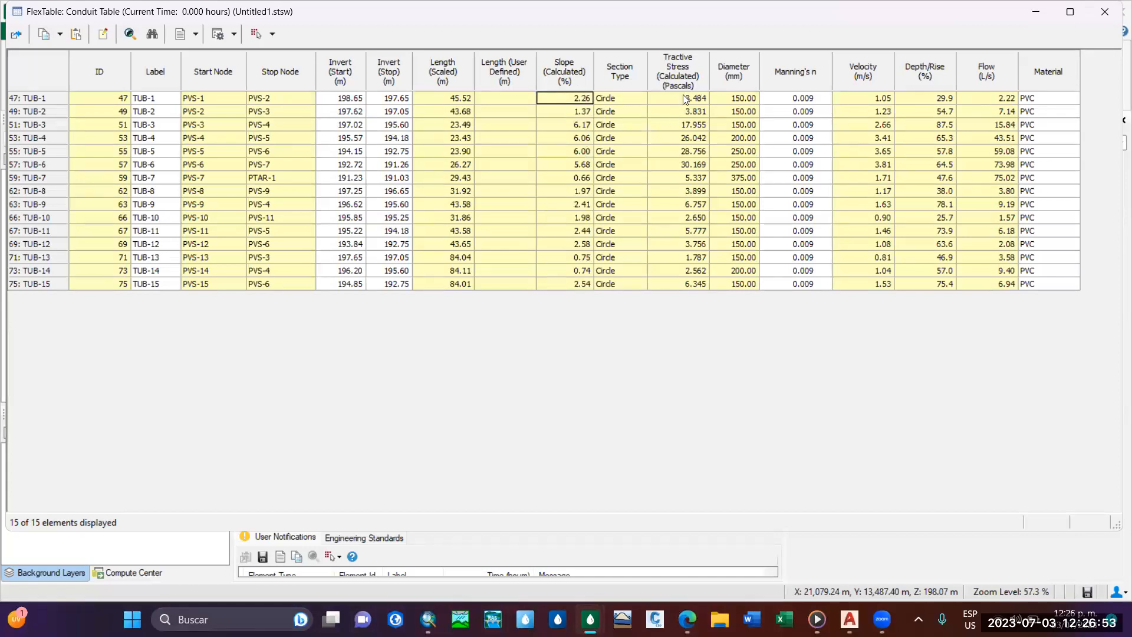
Examine the calculated tractive stress and diameter of all conduits in the table, comparing the diameters of TUB-5, TUB-6 and TUB-7.
drag(504, 101, 742, 285)
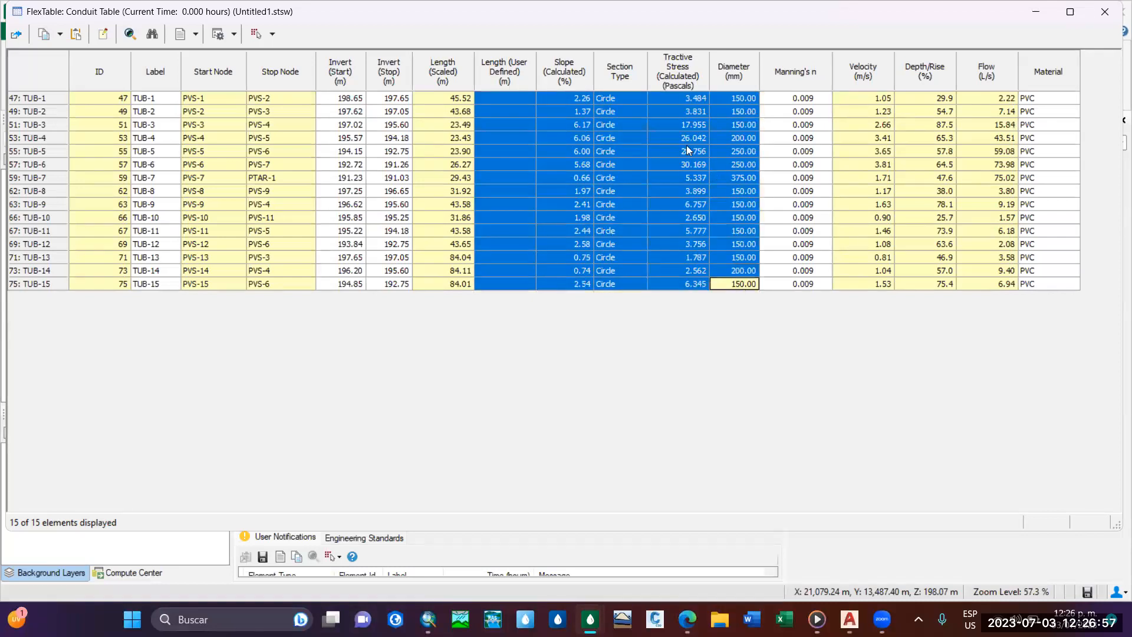
click(684, 111)
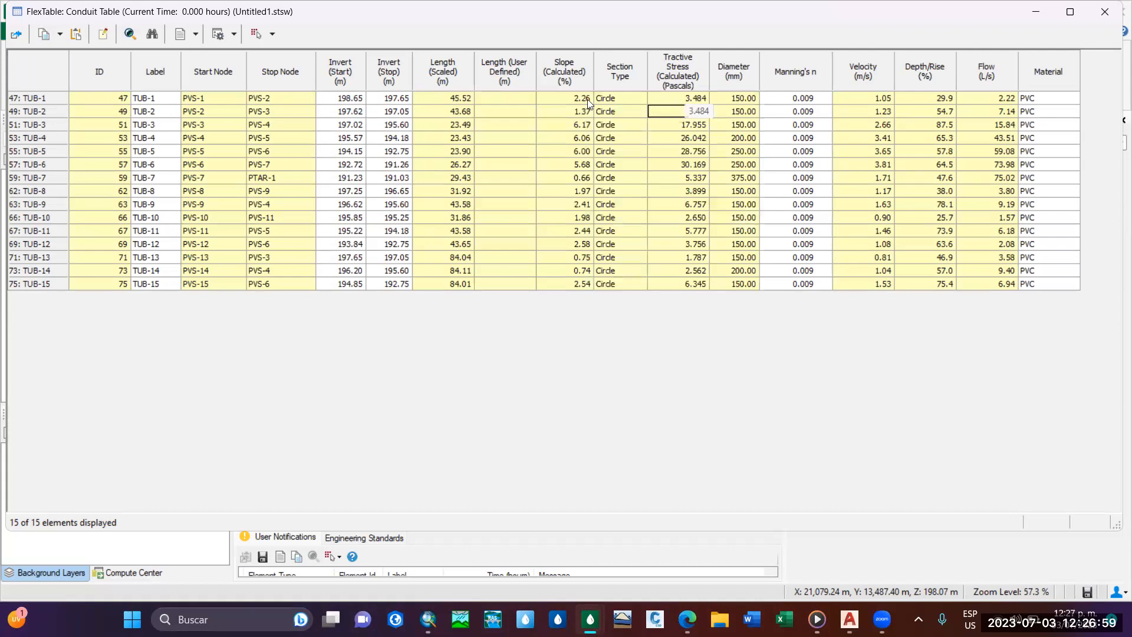
drag(695, 101, 697, 284)
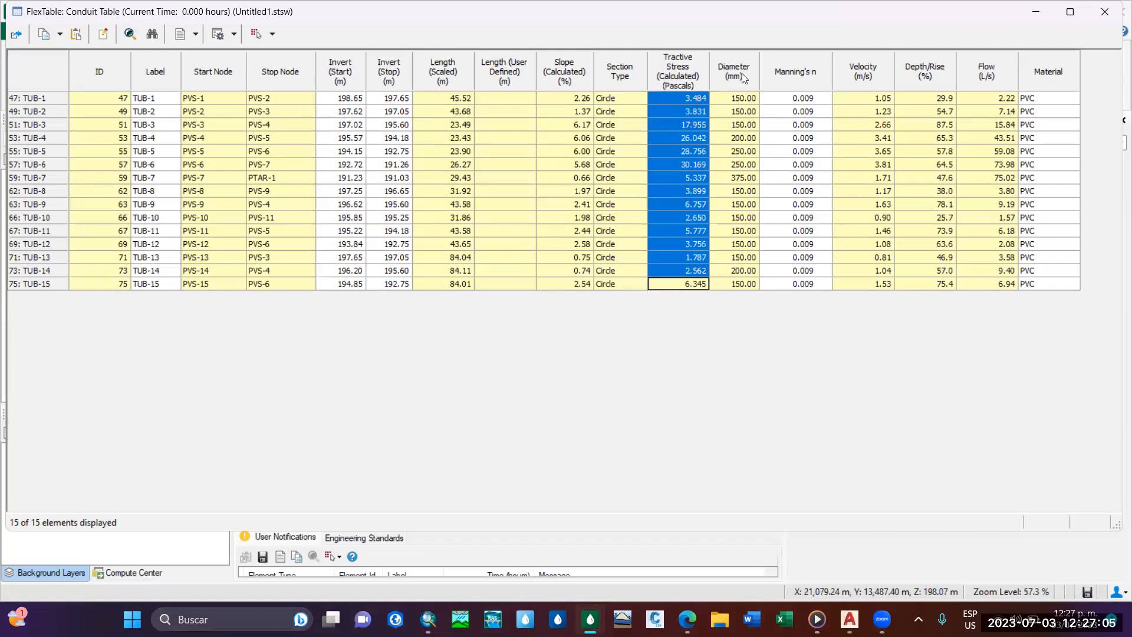
drag(738, 98, 738, 112)
drag(740, 179, 742, 293)
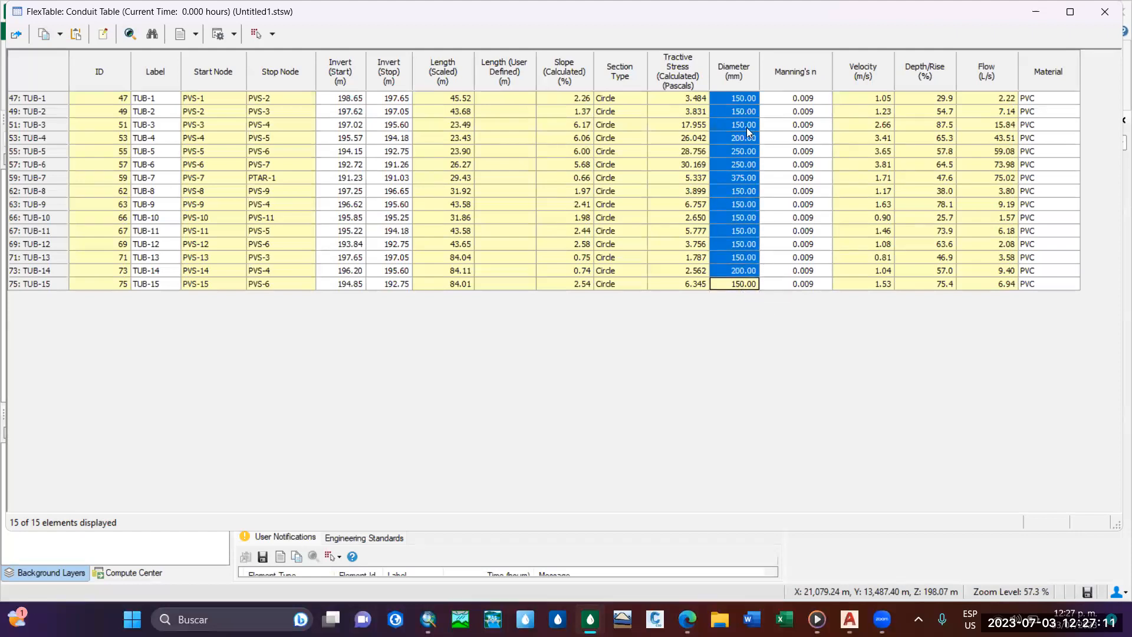
click(749, 178)
click(745, 167)
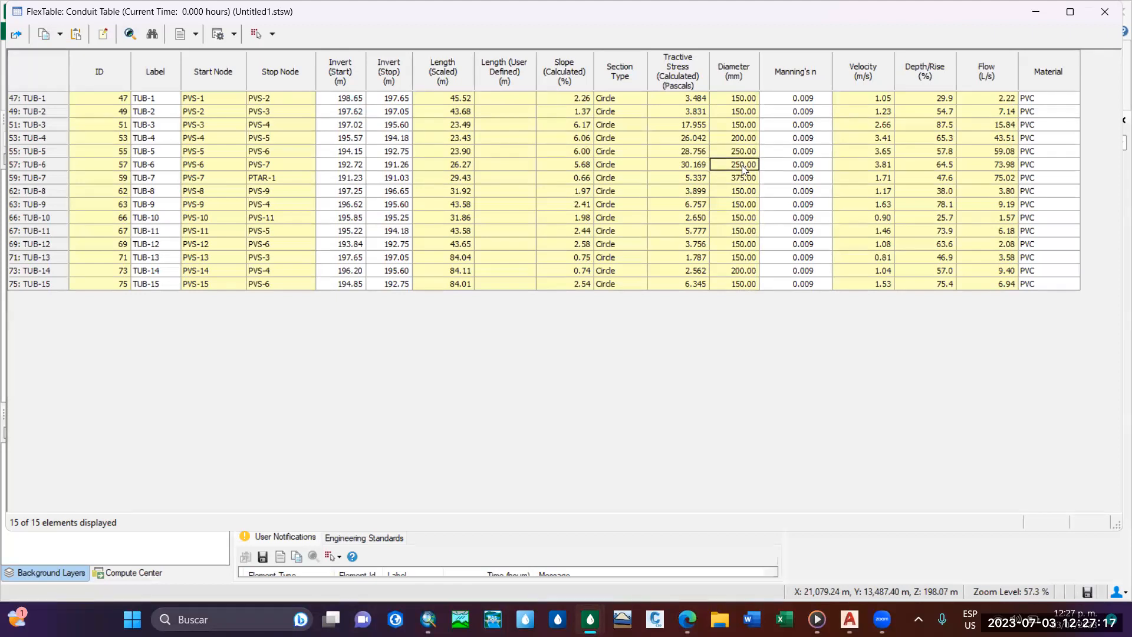
click(740, 153)
Review the velocities of all conduits and check the velocity and tractive stress of TUB-6.
click(871, 99)
drag(869, 160, 883, 292)
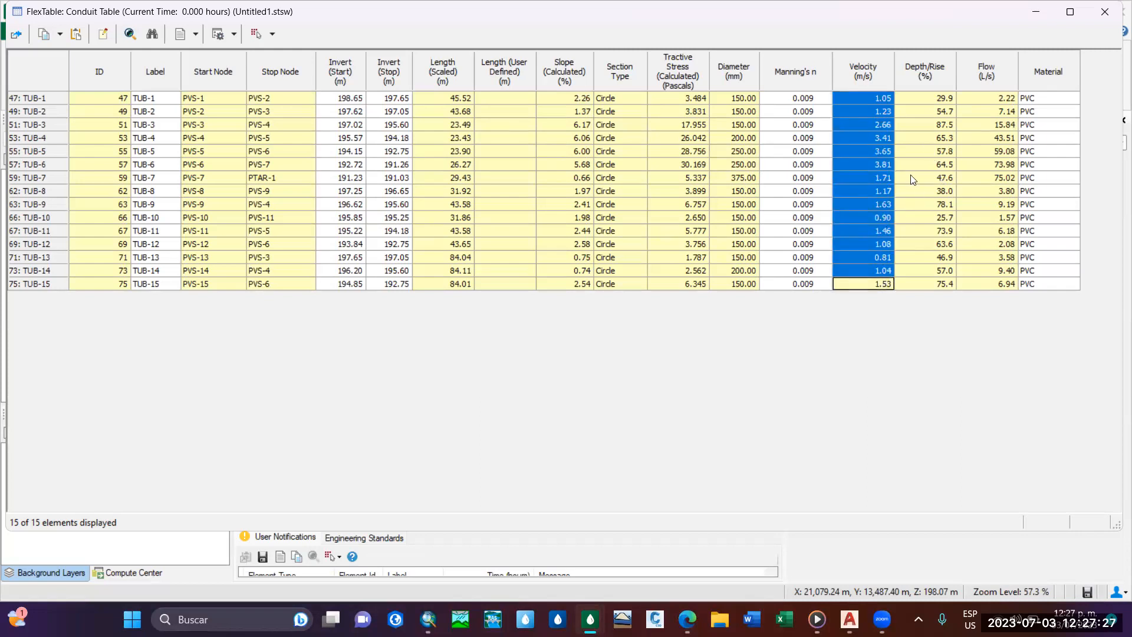
click(879, 165)
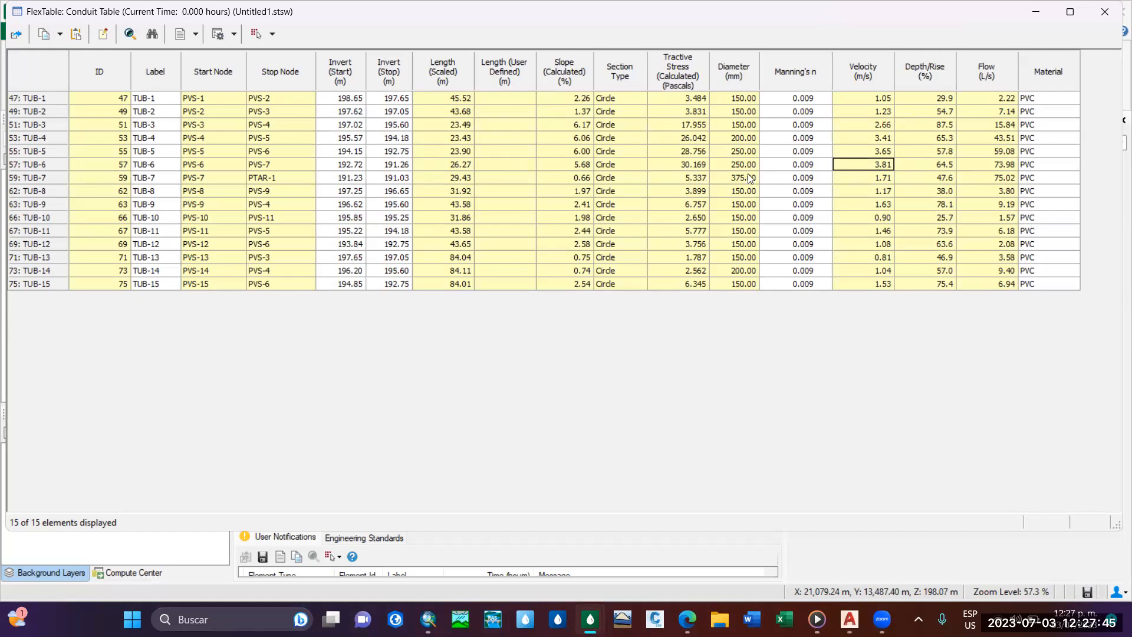
click(700, 164)
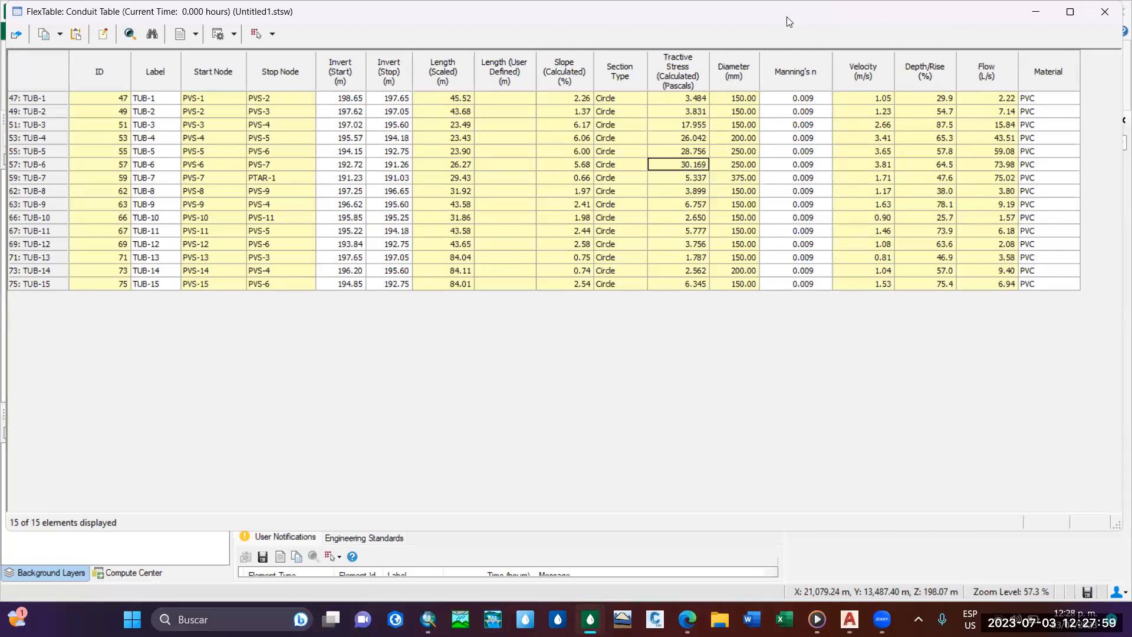
Review the Depth/Rise percentages of all conduits, and close the conduit table.
drag(789, 22, 717, 62)
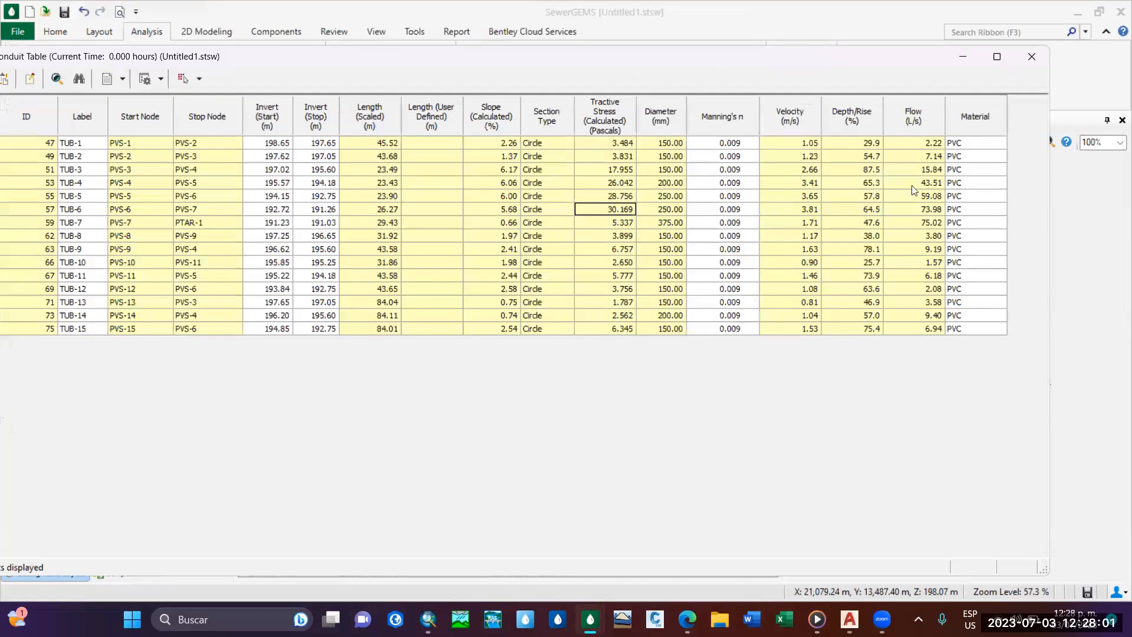
drag(851, 142, 856, 283)
drag(611, 57, 682, 32)
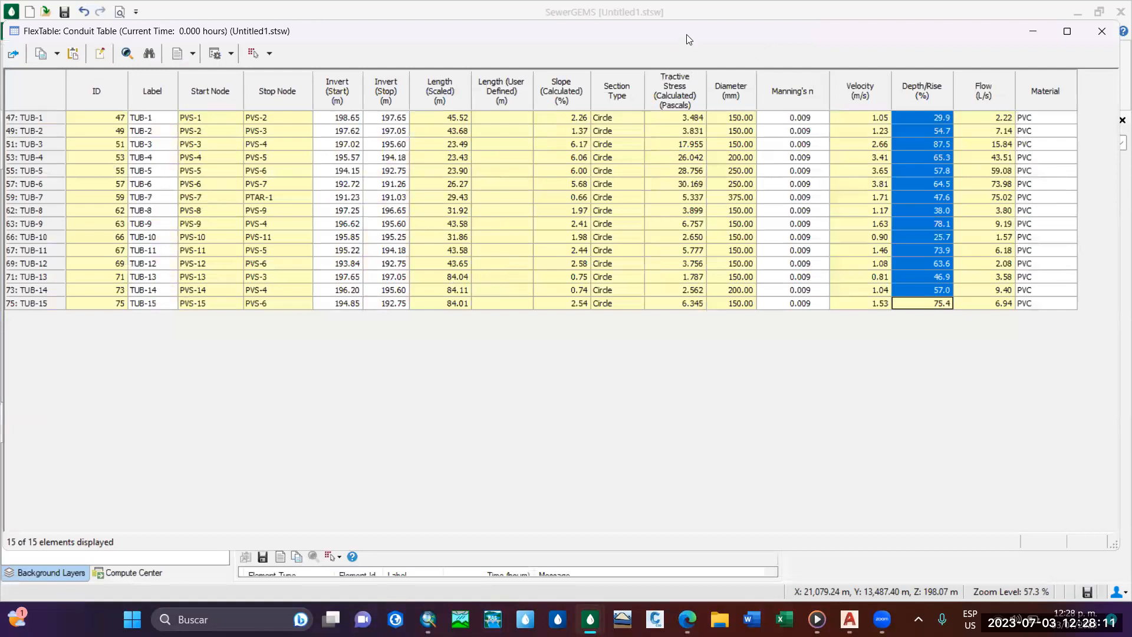
drag(631, 32, 547, 55)
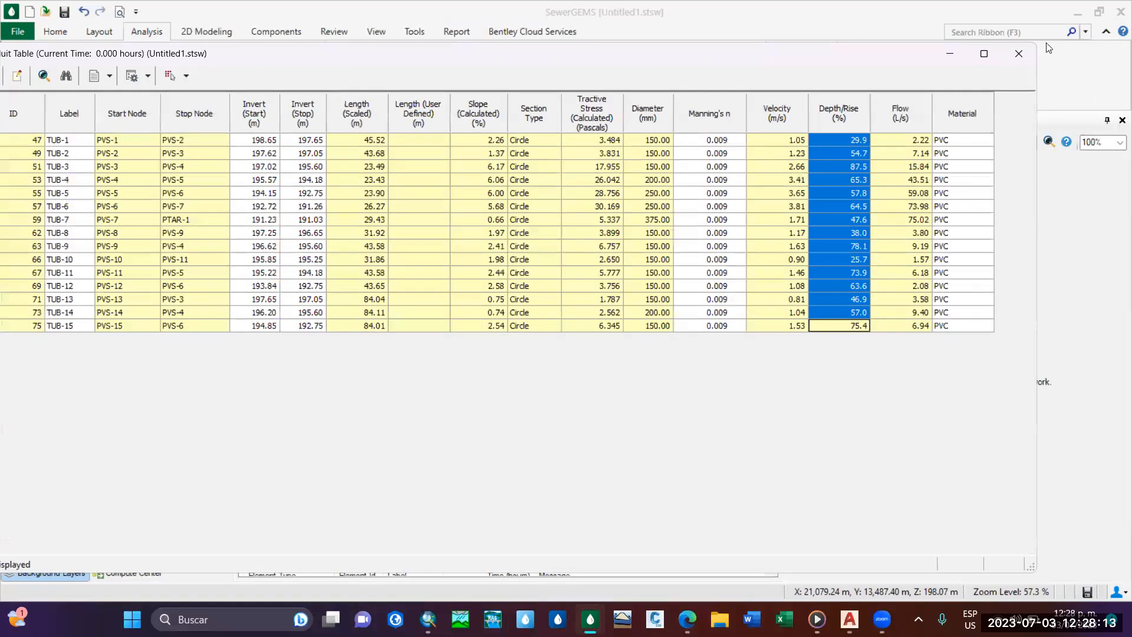
click(1017, 60)
Hide the poligonos_Thiessen background layer in the network drawing.
scroll(679, 376, down, 3)
scroll(471, 268, up, 5)
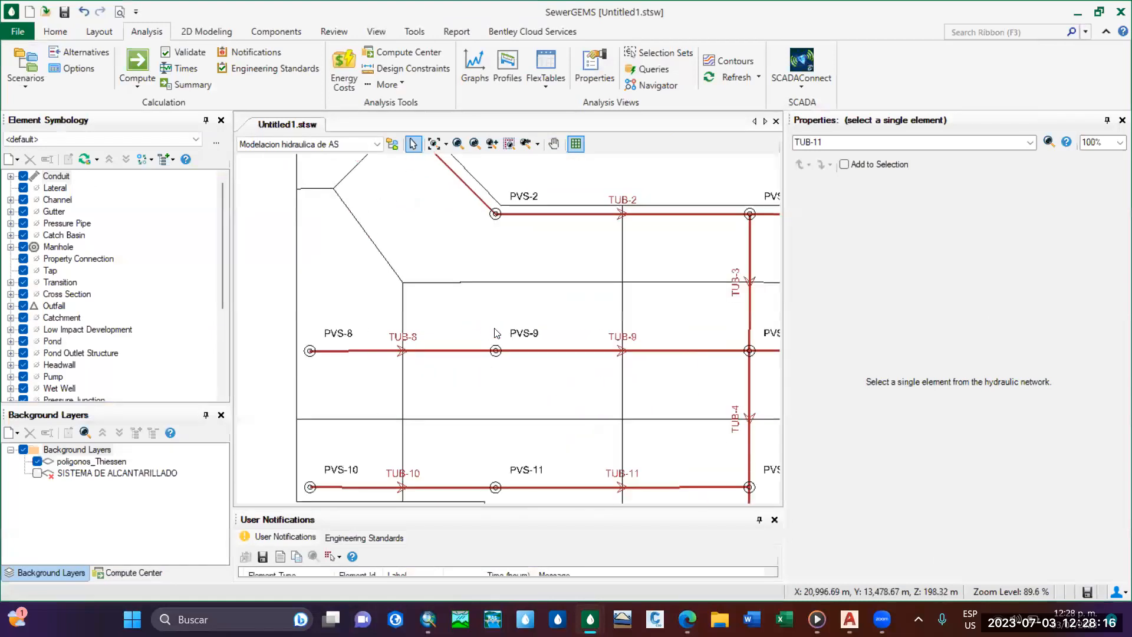
click(37, 462)
Examine the network in the drawing from TUB-1 between PVS-1 and PVS-2 down to TUB-7 and the PTAR-1 outfall.
scroll(384, 236, down, 2)
scroll(364, 254, up, 3)
scroll(363, 254, up, 5)
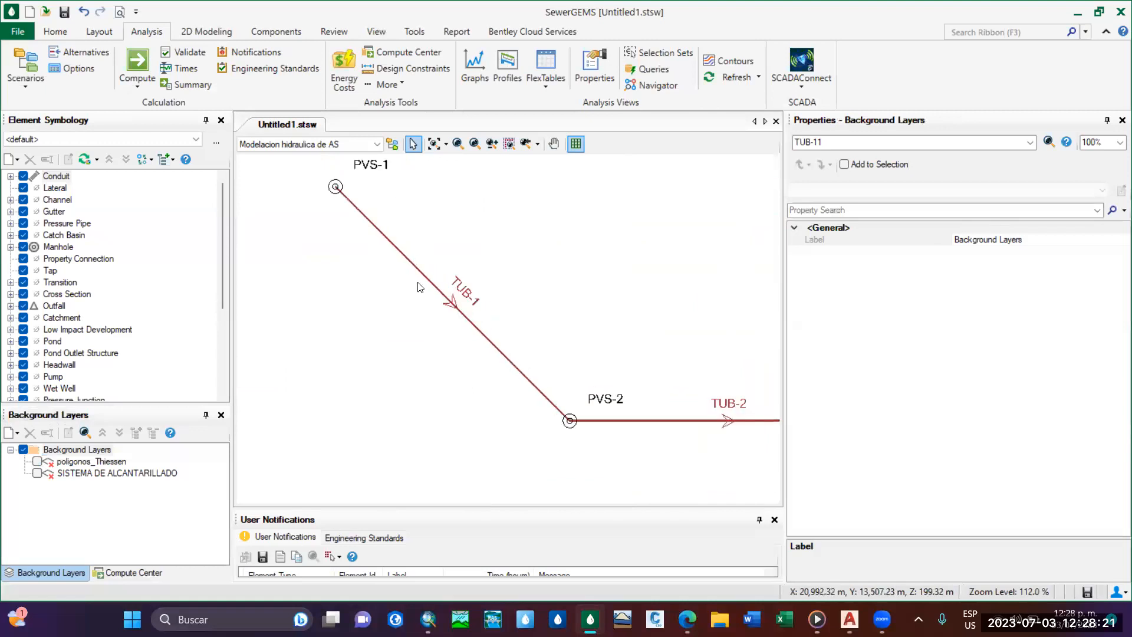
scroll(502, 340, down, 3)
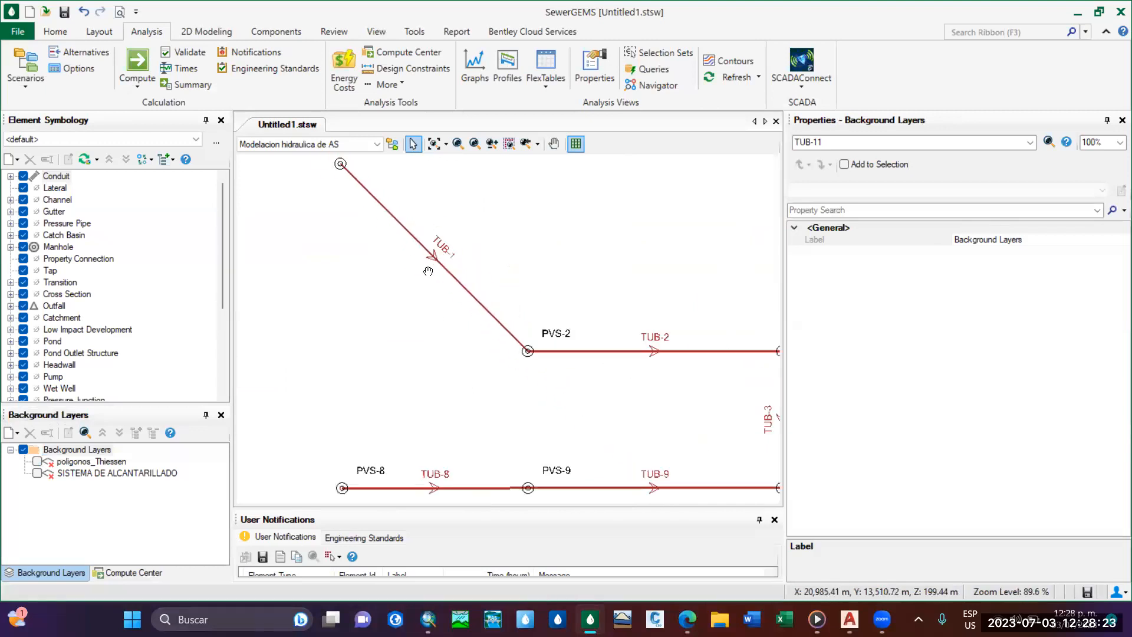
scroll(416, 253, up, 2)
scroll(442, 283, down, 6)
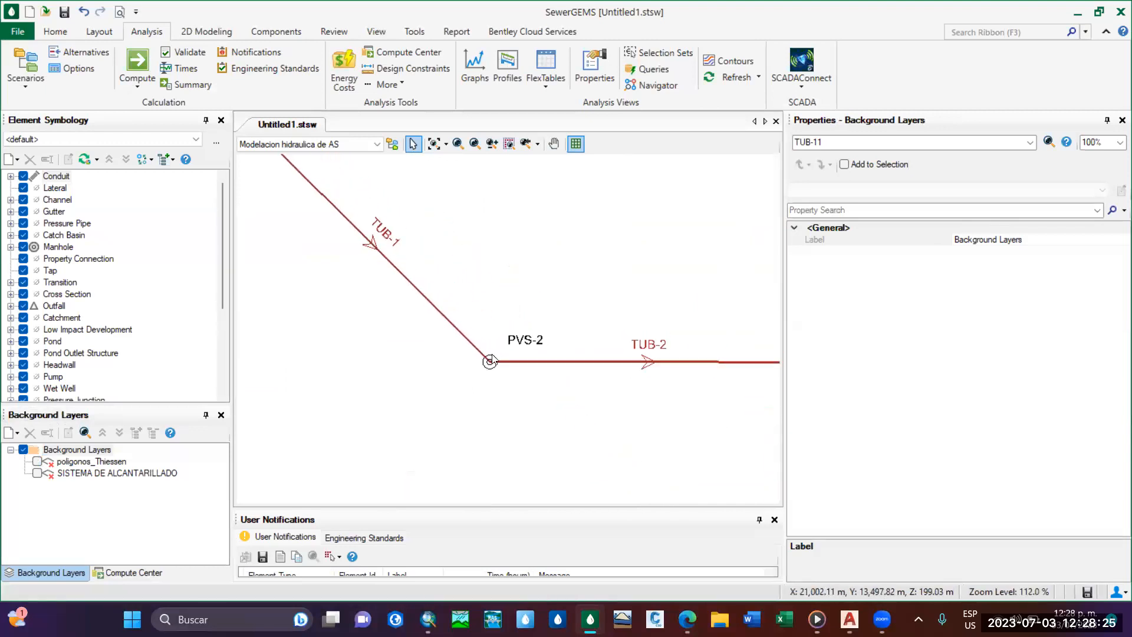
scroll(596, 346, up, 3)
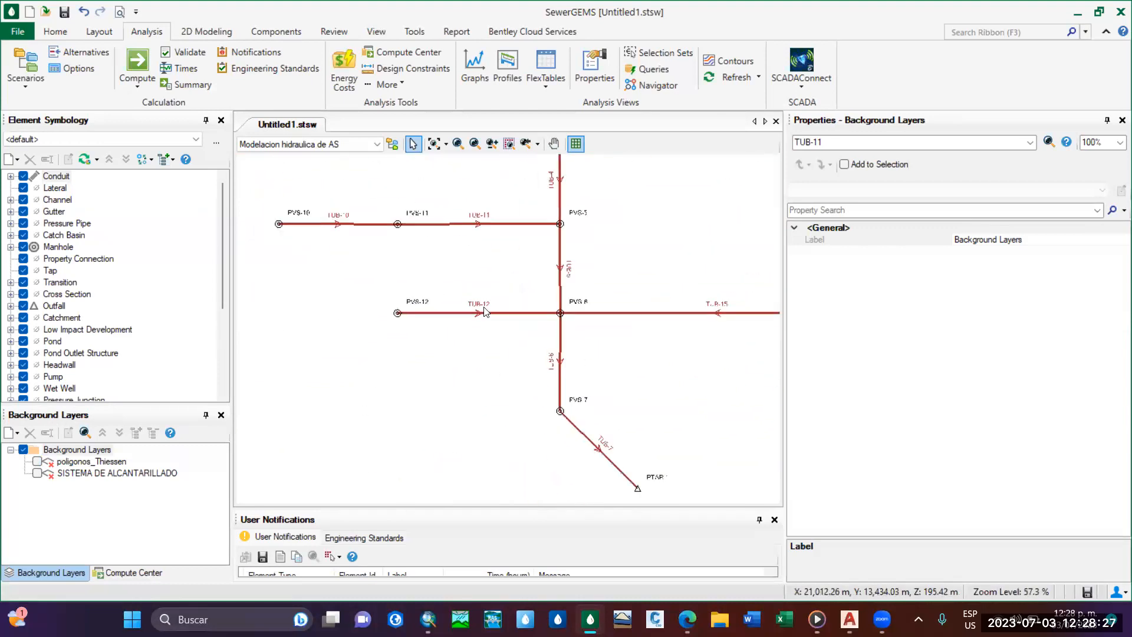
scroll(479, 327, down, 2)
scroll(522, 380, up, 5)
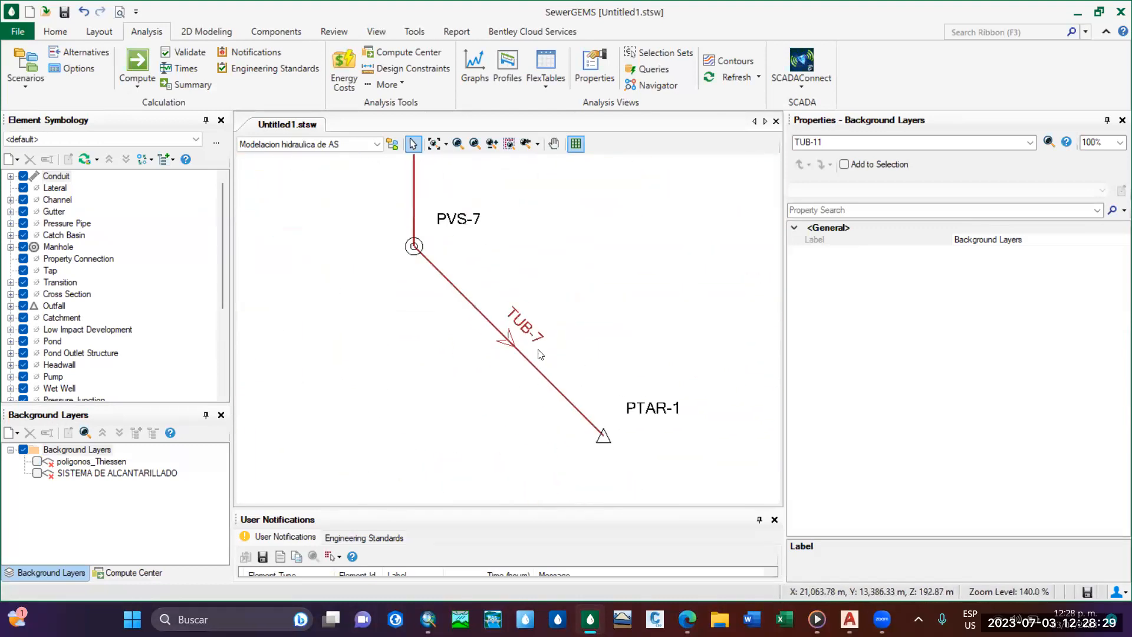
scroll(519, 366, down, 2)
scroll(619, 384, down, 8)
mouse_move(566, 207)
middle_down()
mouse_move(548, 286)
mouse_move(551, 354)
mouse_move(516, 359)
mouse_move(670, 375)
middle_up()
scroll(549, 354, up, 5)
scroll(566, 355, up, 3)
middle_drag(567, 355, 690, 409)
mouse_move(492, 245)
middle_down()
mouse_move(501, 348)
mouse_move(451, 322)
middle_up()
middle_drag(461, 253, 523, 329)
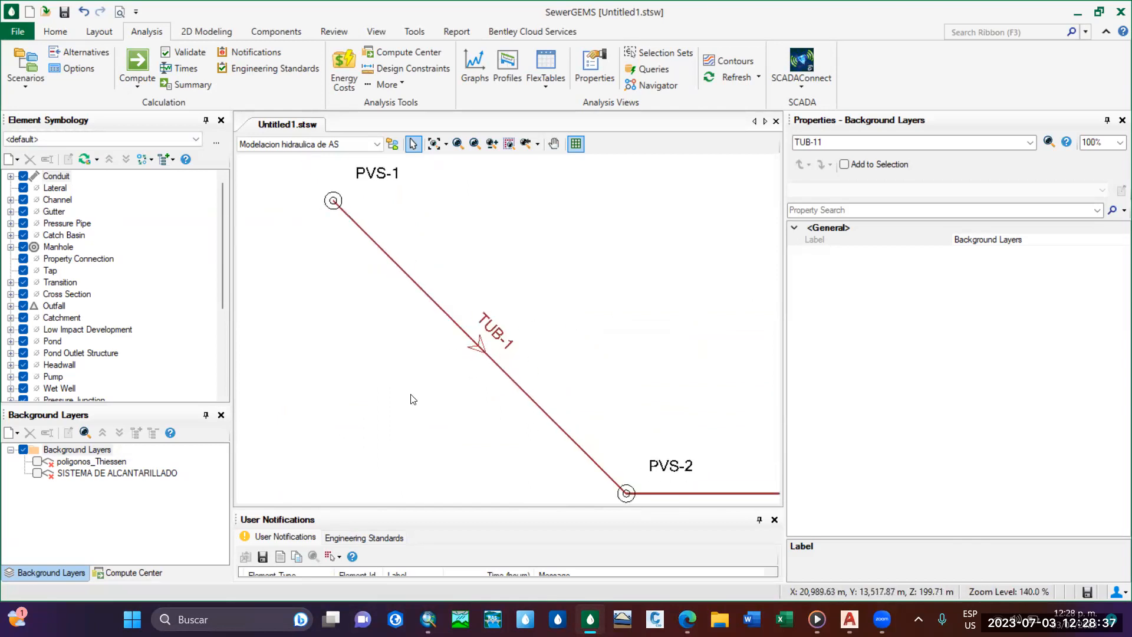
middle_drag(348, 198, 331, 265)
scroll(386, 270, down, 2)
middle_drag(570, 464, 486, 324)
scroll(485, 324, down, 3)
mouse_move(678, 432)
middle_down()
mouse_move(604, 295)
mouse_move(513, 216)
middle_up()
scroll(511, 218, down, 1)
middle_drag(471, 367, 551, 418)
middle_drag(522, 348, 533, 427)
scroll(450, 264, up, 2)
scroll(427, 241, up, 2)
middle_drag(446, 285, 503, 399)
middle_drag(429, 321, 483, 346)
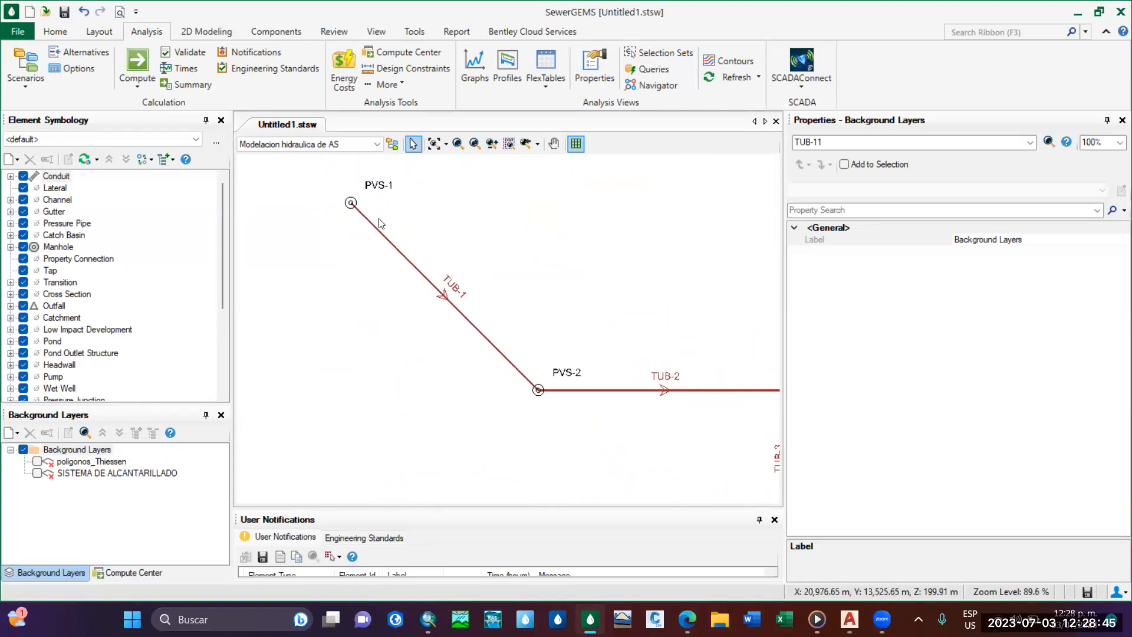
Examine the manholes and conduits in the drawing around PVS-1, PVS-2, PVS-9 and the TUB-3 to TUB-4 collector.
middle_drag(446, 296, 368, 231)
scroll(530, 330, down, 1)
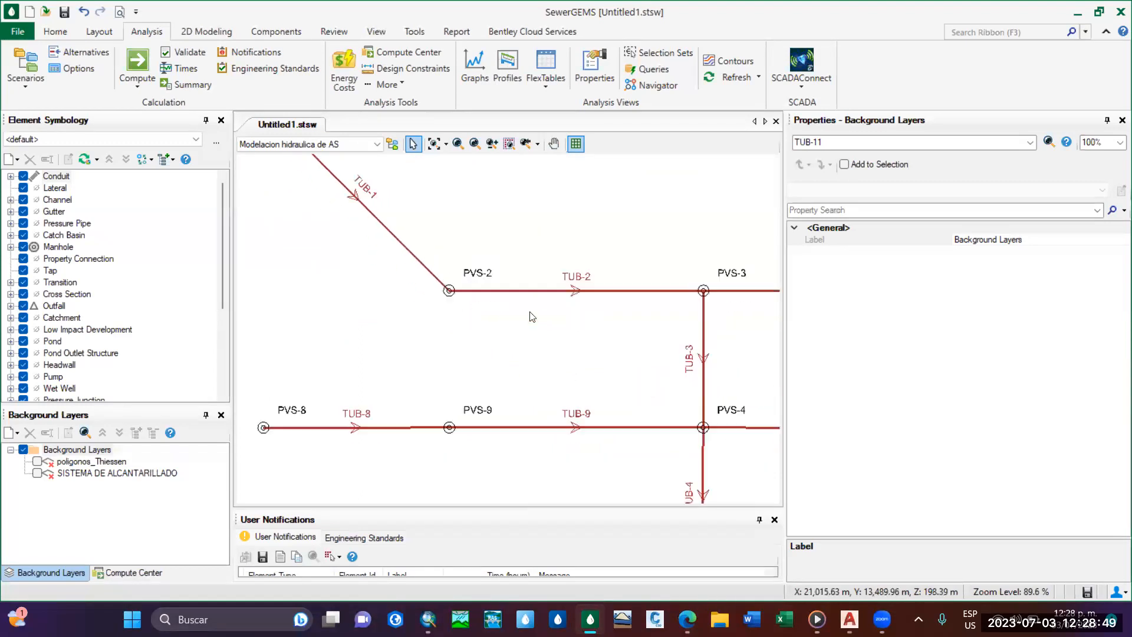
middle_drag(478, 306, 520, 371)
scroll(514, 338, up, 3)
scroll(523, 323, down, 2)
scroll(479, 253, down, 4)
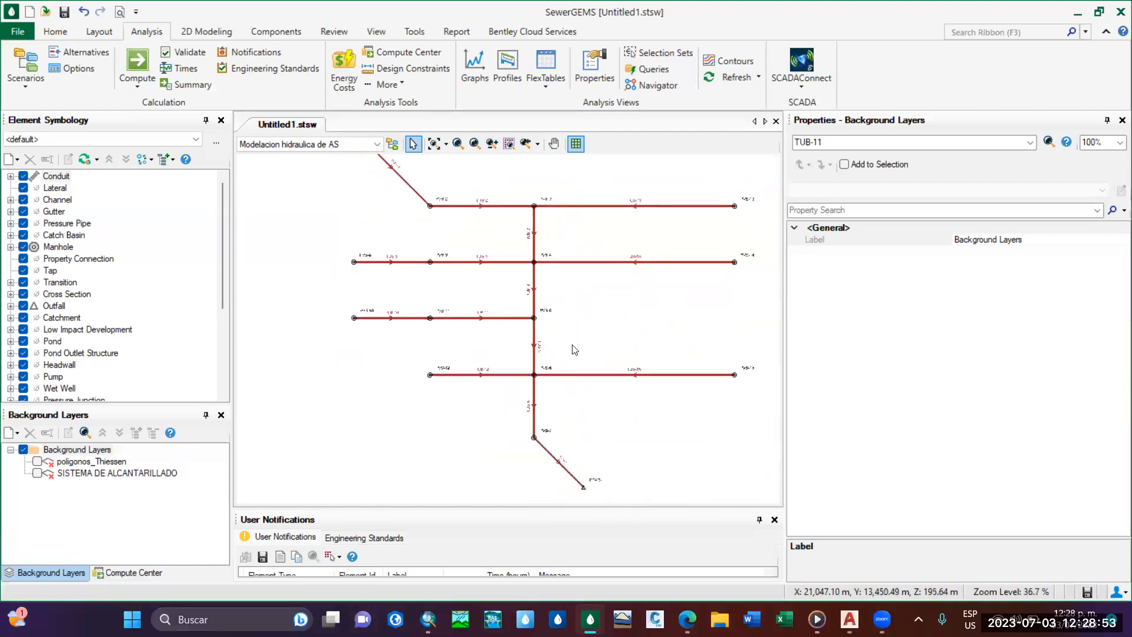
middle_drag(507, 351, 500, 342)
scroll(495, 402, up, 3)
middle_drag(491, 257, 521, 426)
scroll(425, 243, down, 1)
mouse_move(433, 260)
middle_down()
mouse_move(522, 384)
mouse_move(572, 371)
mouse_move(563, 366)
middle_up()
scroll(489, 316, up, 2)
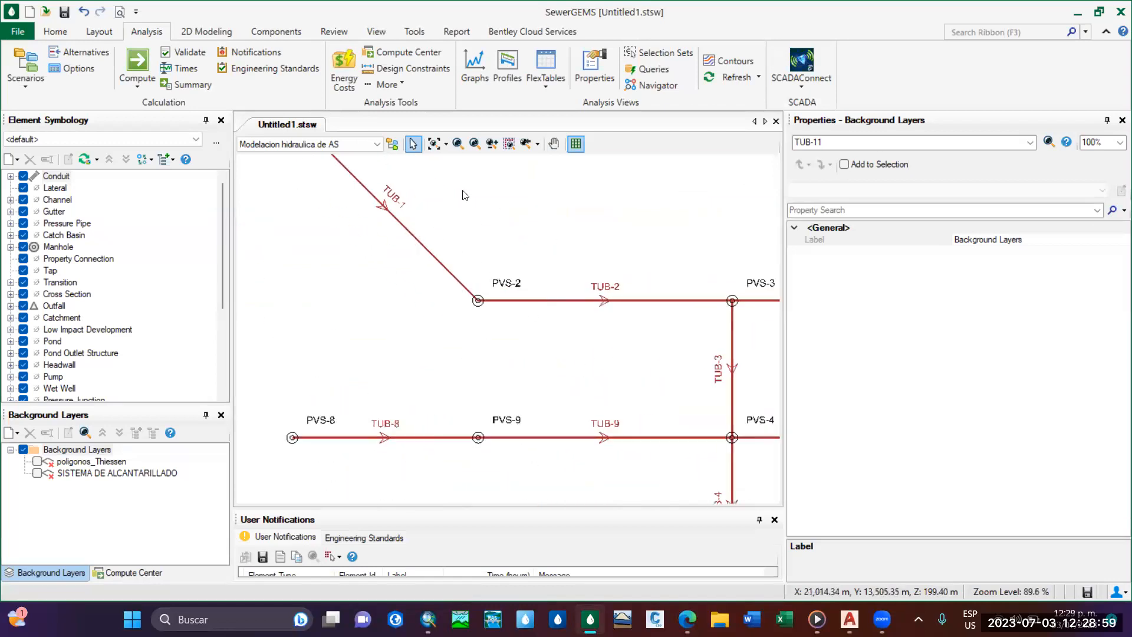
middle_drag(517, 436, 472, 362)
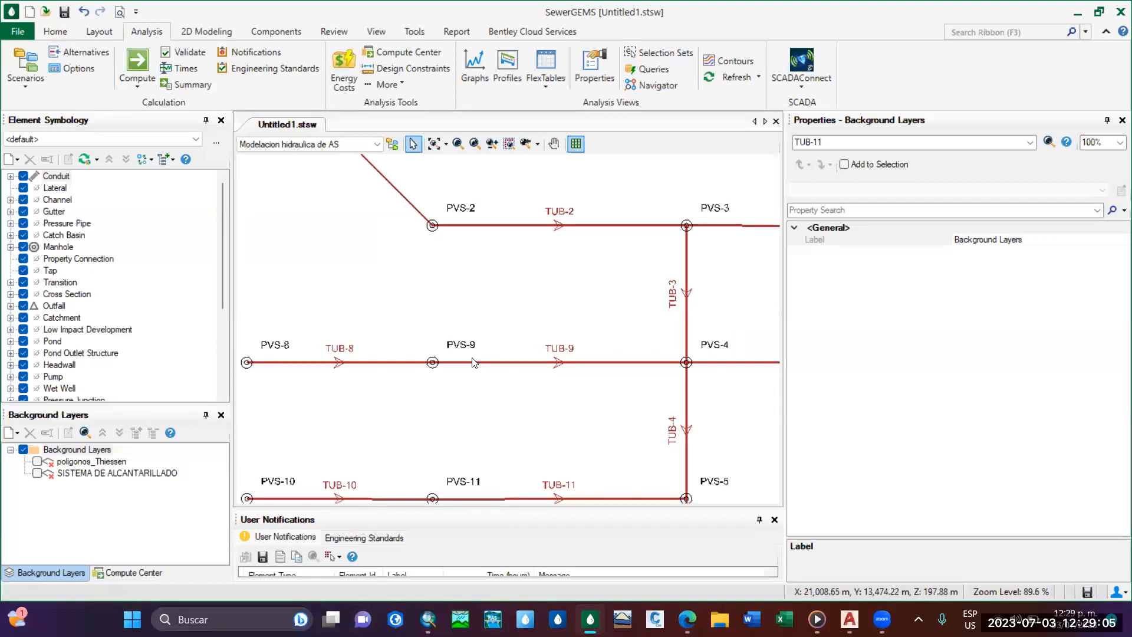
scroll(475, 353, down, 3)
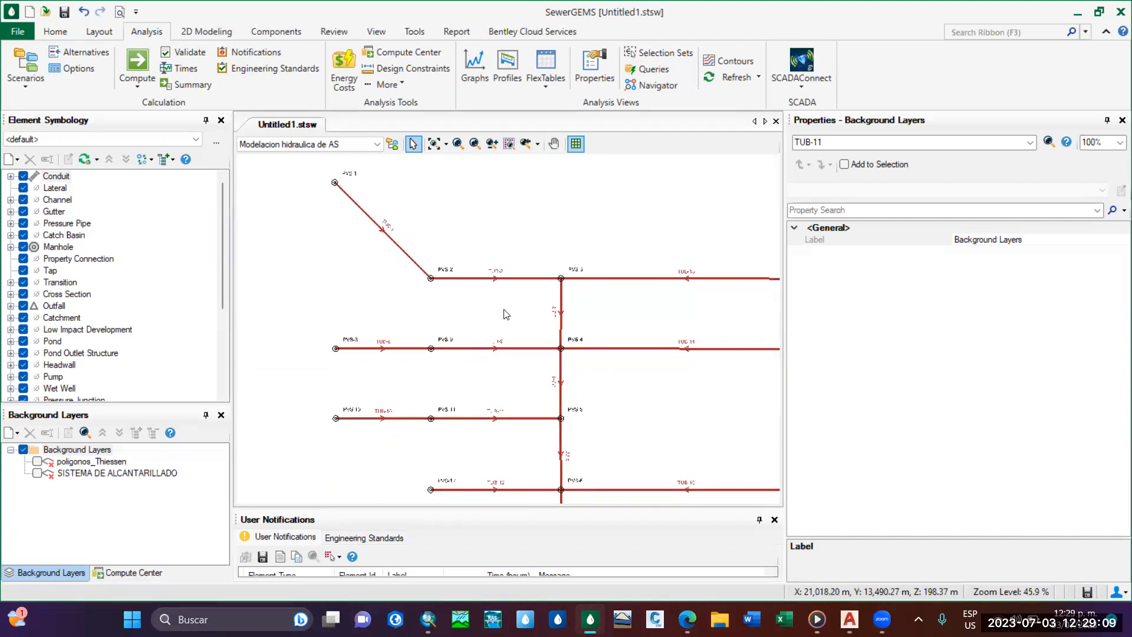
scroll(372, 223, up, 1)
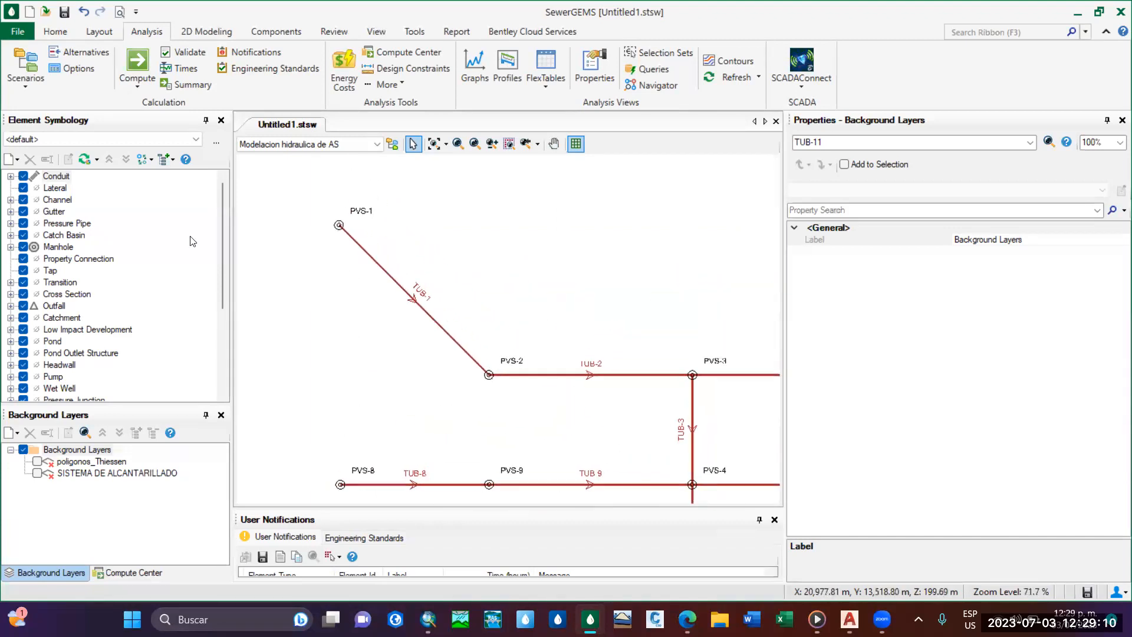
Hide the existing Label annotation of the conduits in the element symbology.
click(12, 177)
click(36, 187)
click(56, 176)
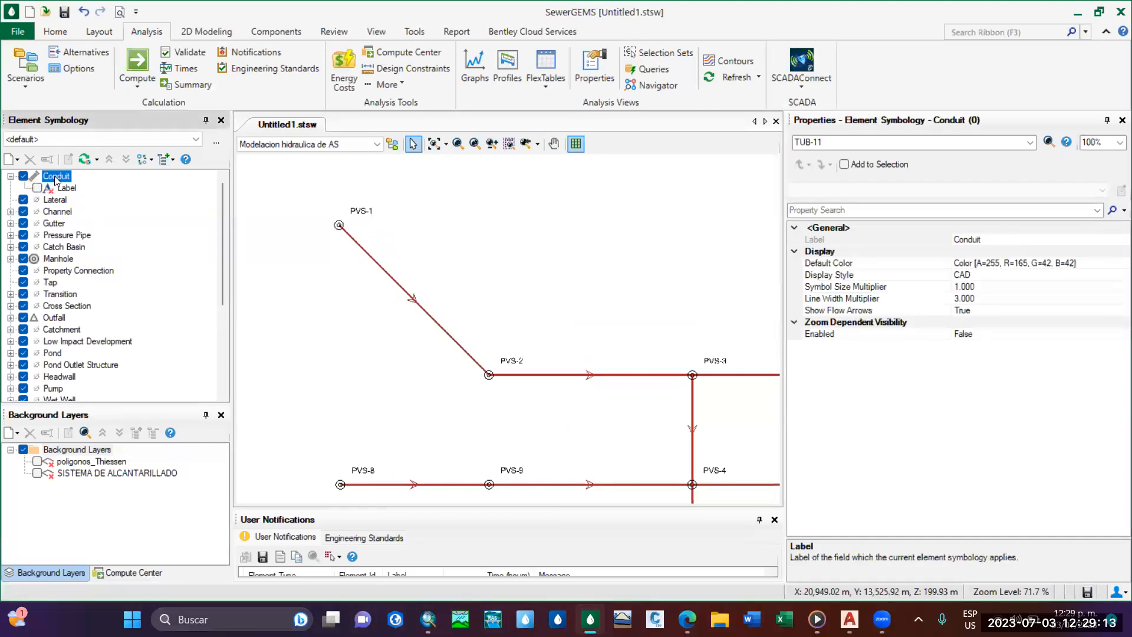
right_click(54, 178)
click(43, 177)
click(37, 188)
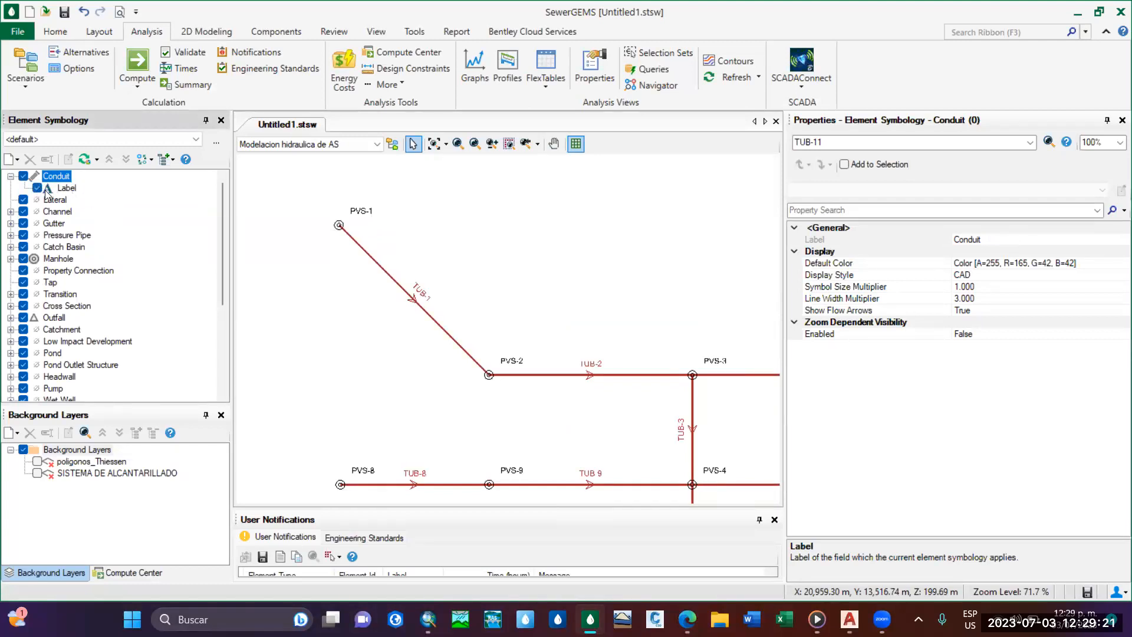
click(37, 187)
right_click(61, 178)
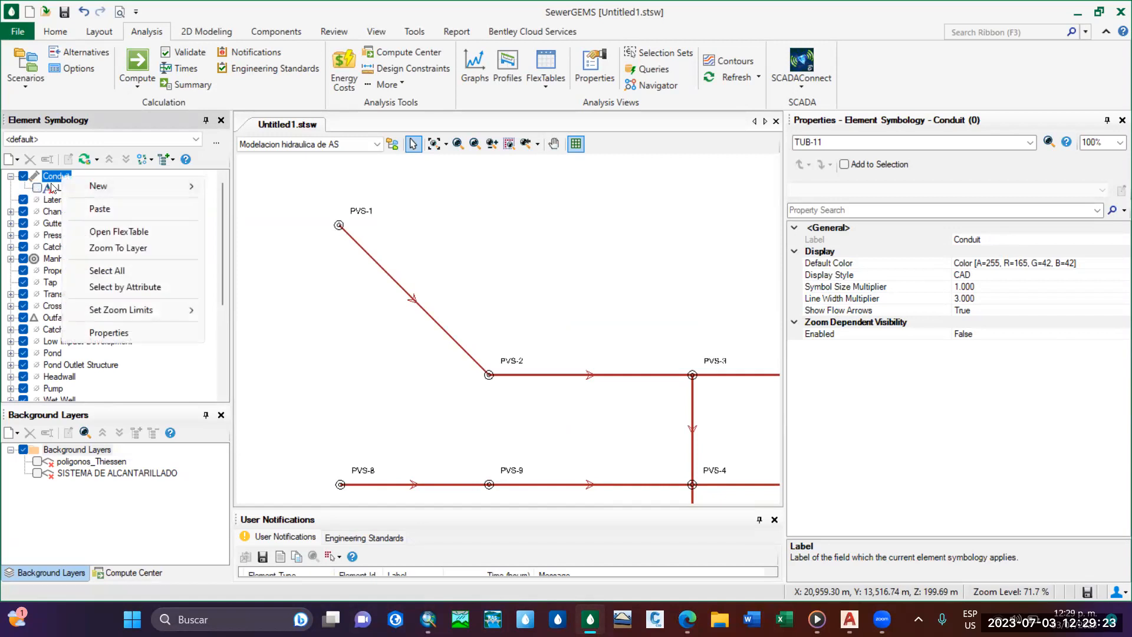
click(37, 188)
click(37, 188)
Create a new free-form annotation for all conduits and insert the Label field as its first line.
right_click(57, 182)
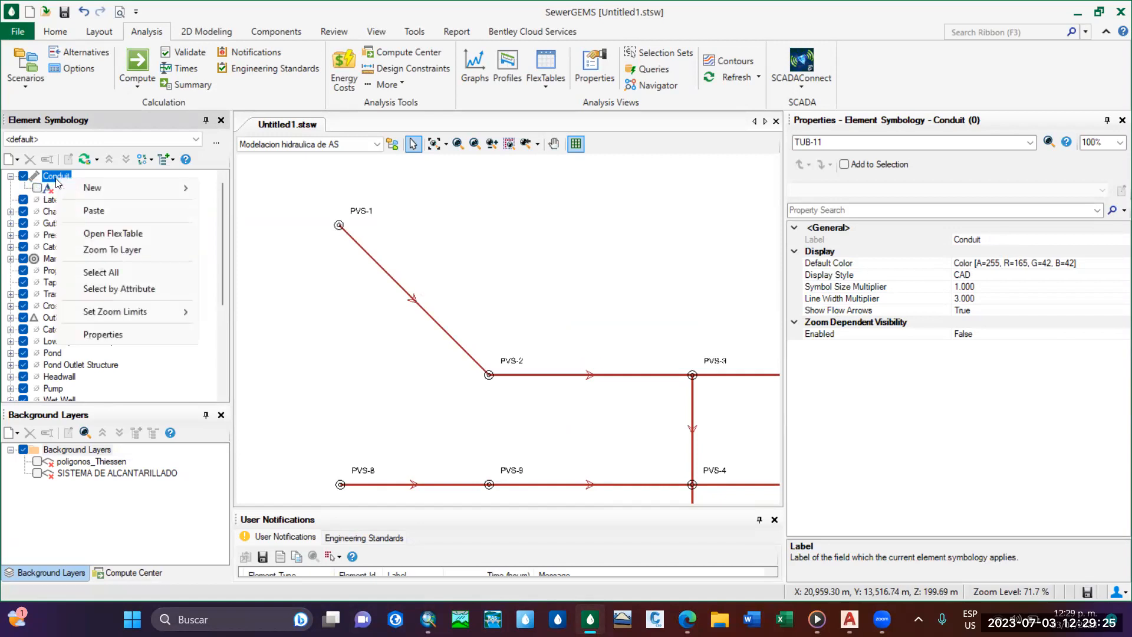
mouse_move(100, 187)
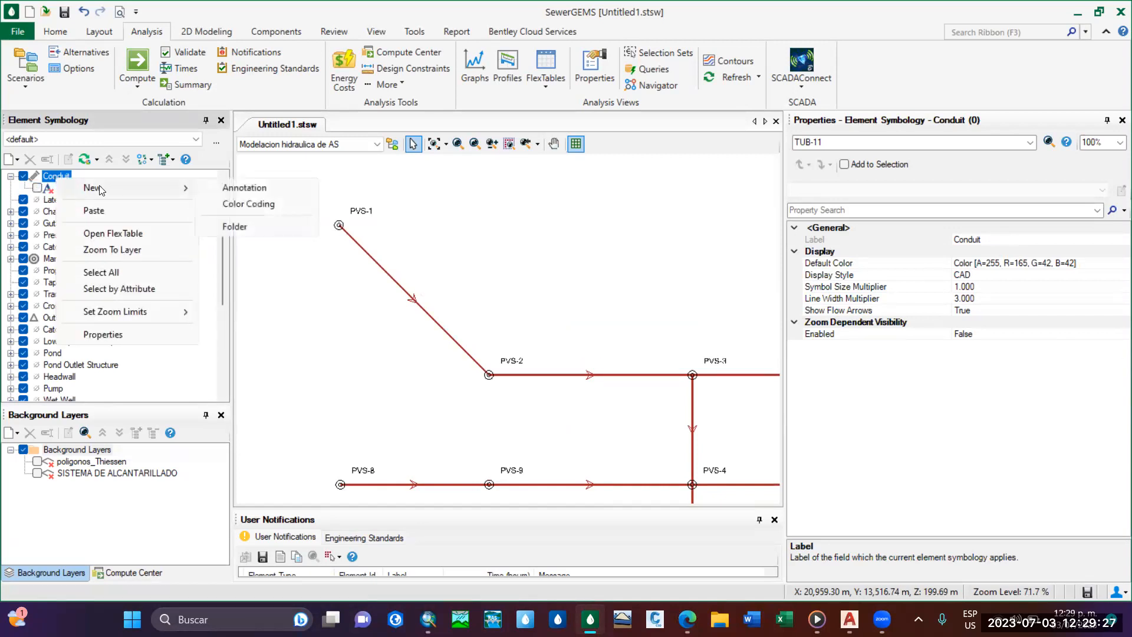
click(241, 190)
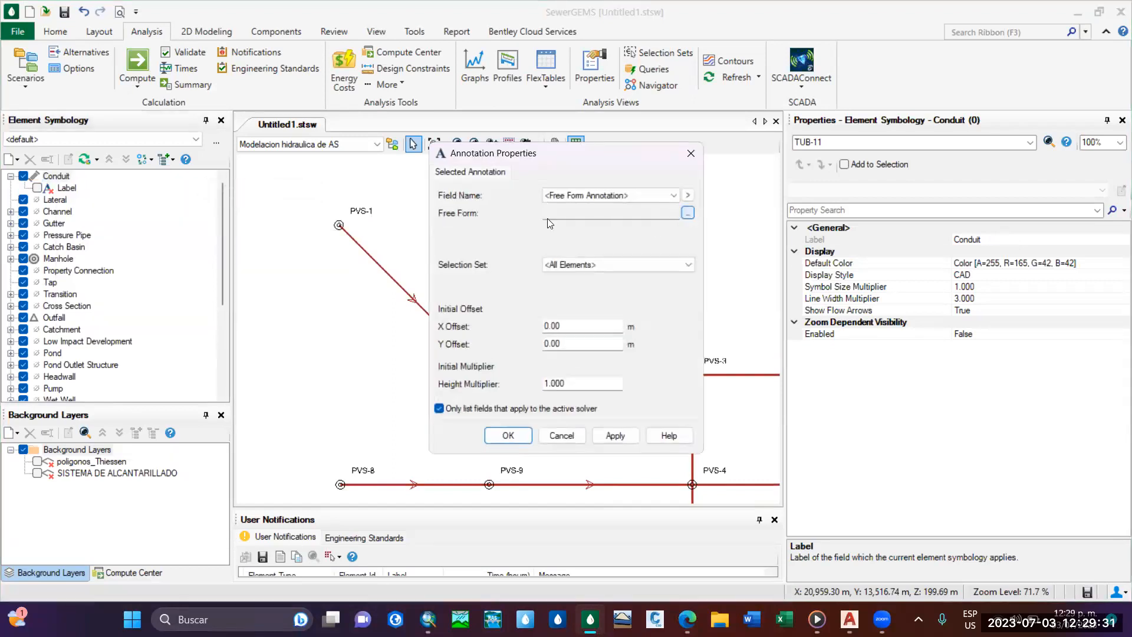
click(687, 214)
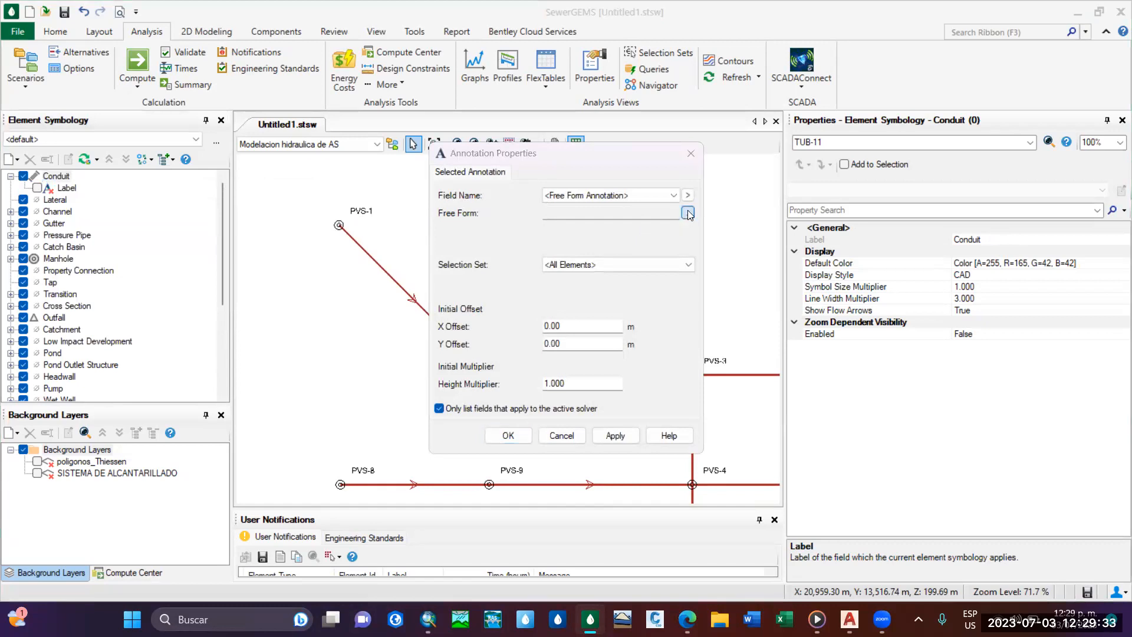
click(402, 244)
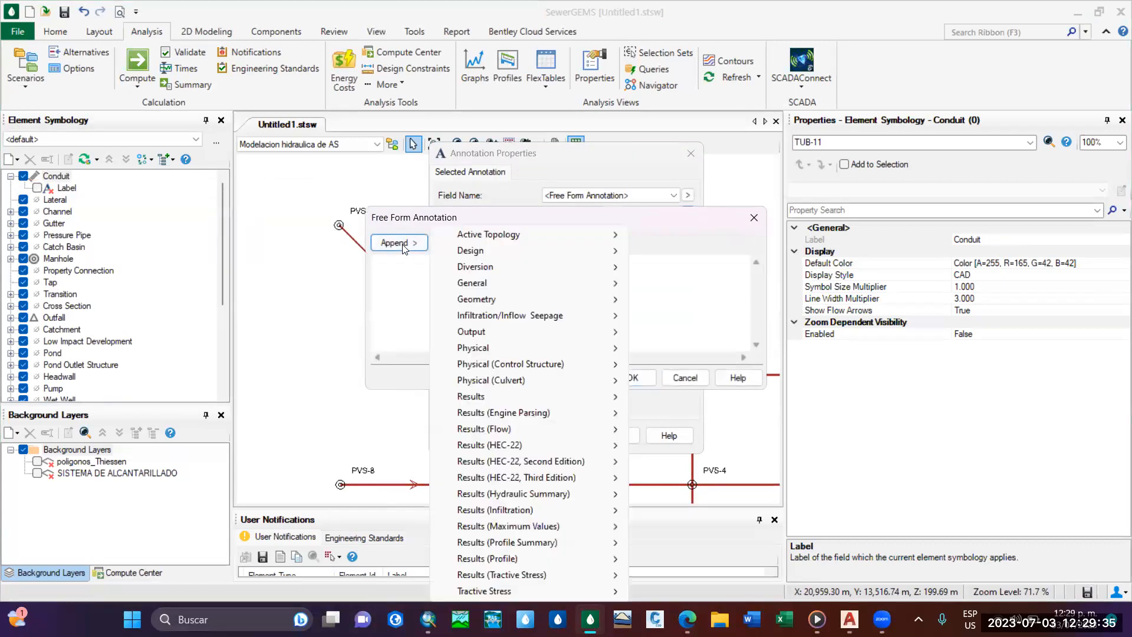
mouse_move(584, 285)
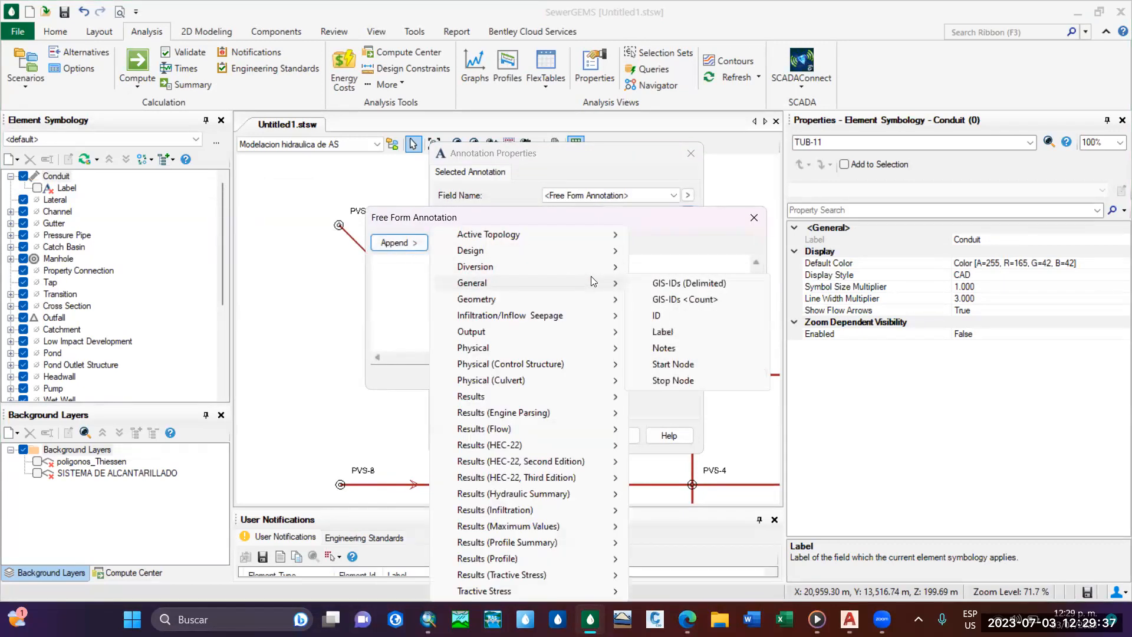
click(408, 248)
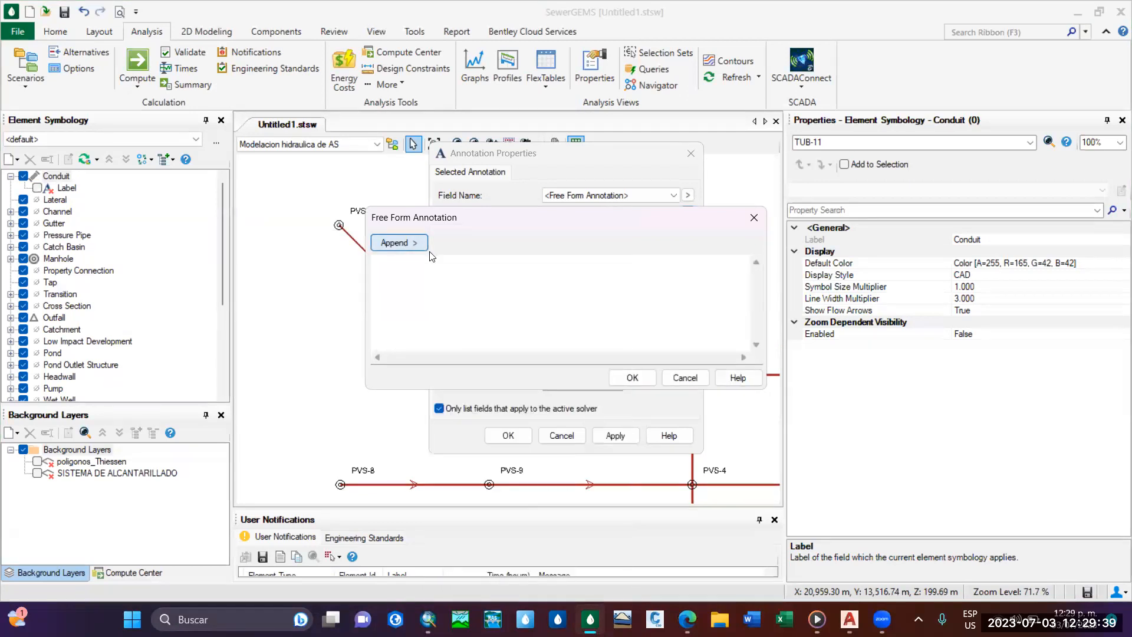
click(420, 246)
mouse_move(563, 285)
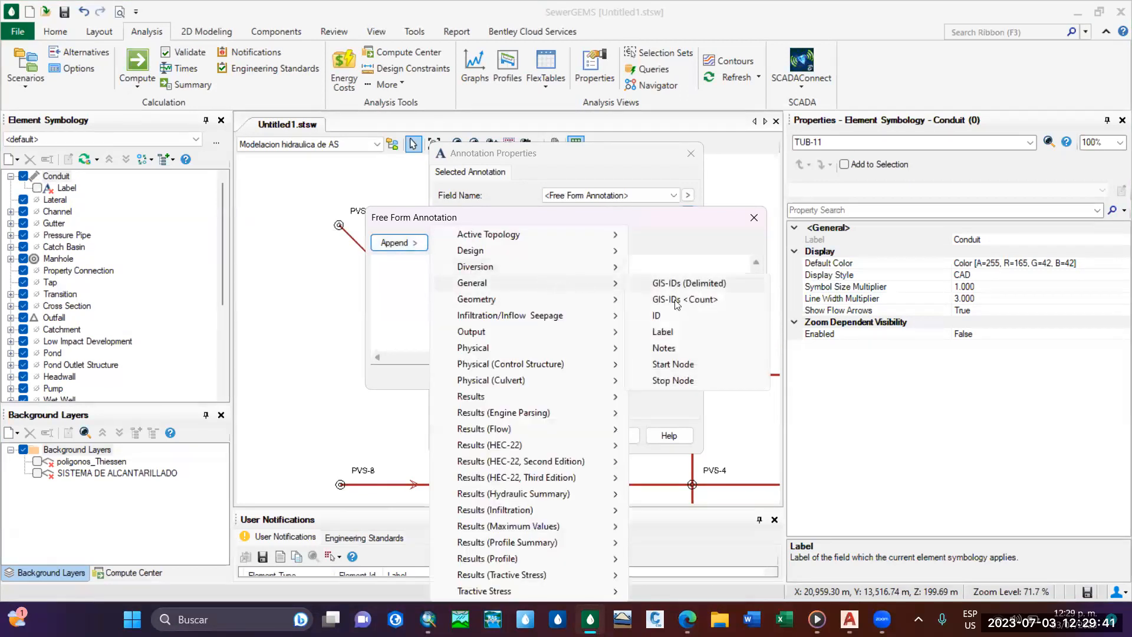
click(683, 333)
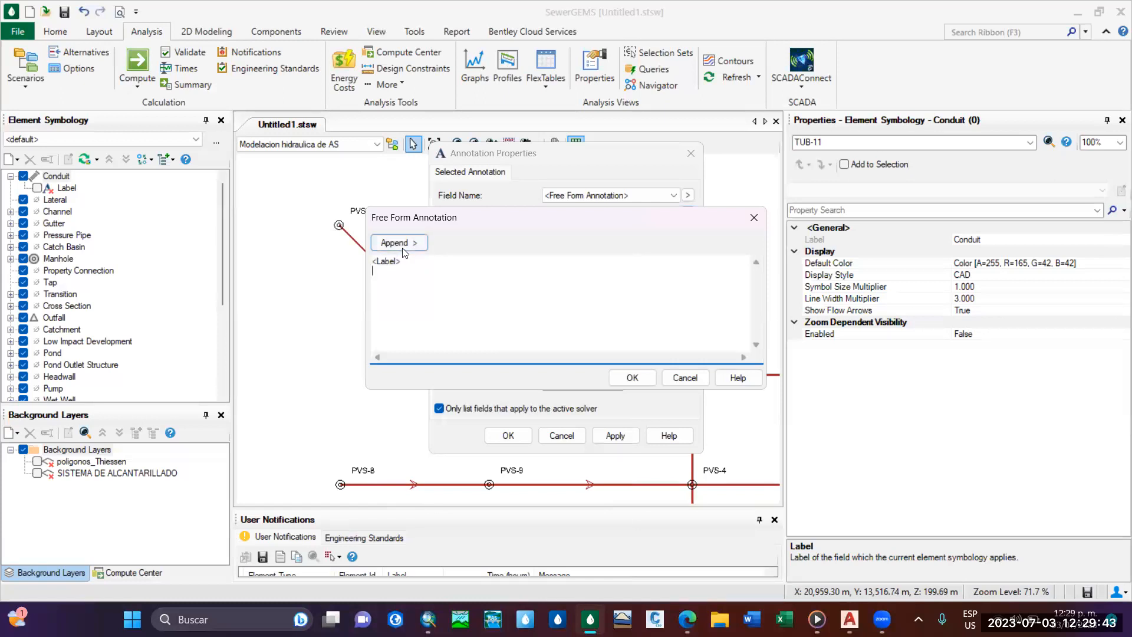
Append the Diameter, Length (Unified) and Slope (Calculated) fields to the conduit annotation text.
click(408, 244)
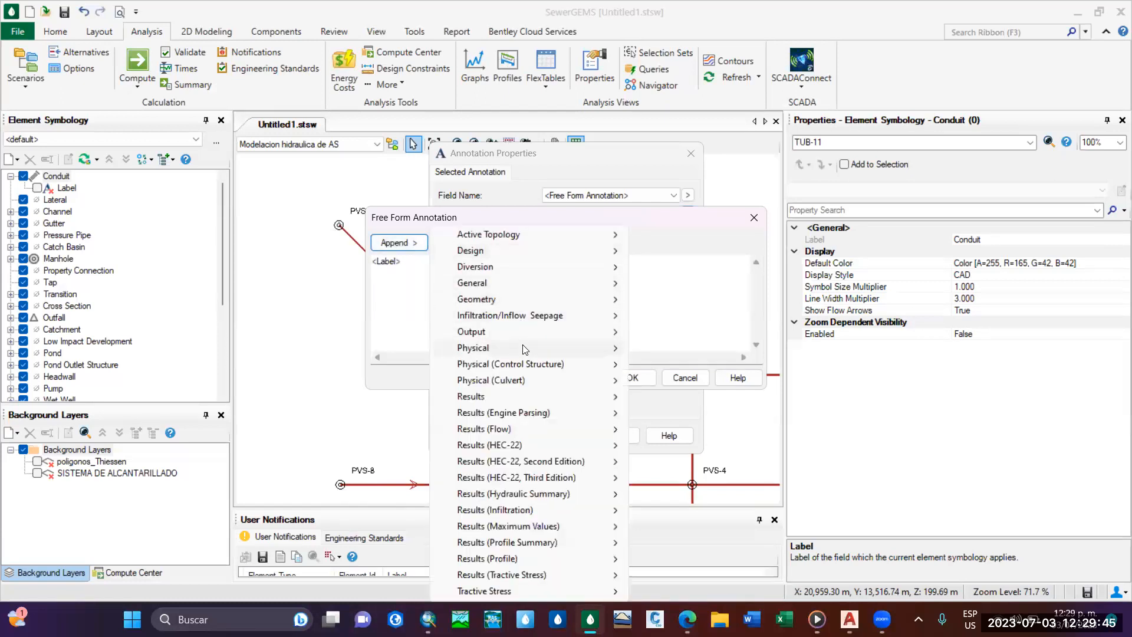
mouse_move(523, 349)
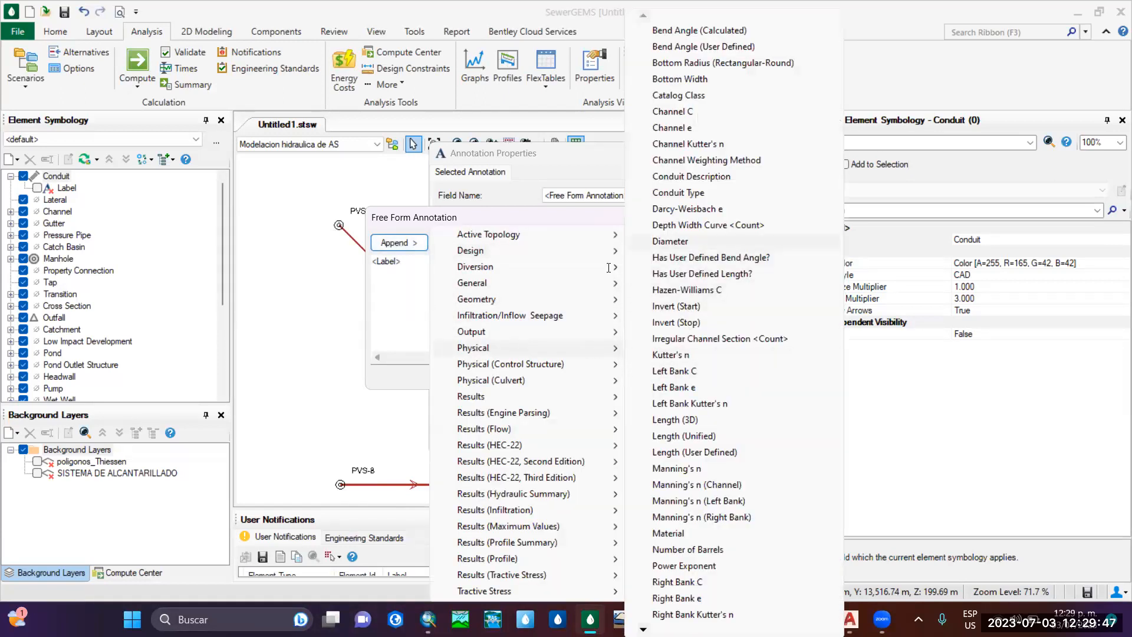
click(670, 241)
click(413, 248)
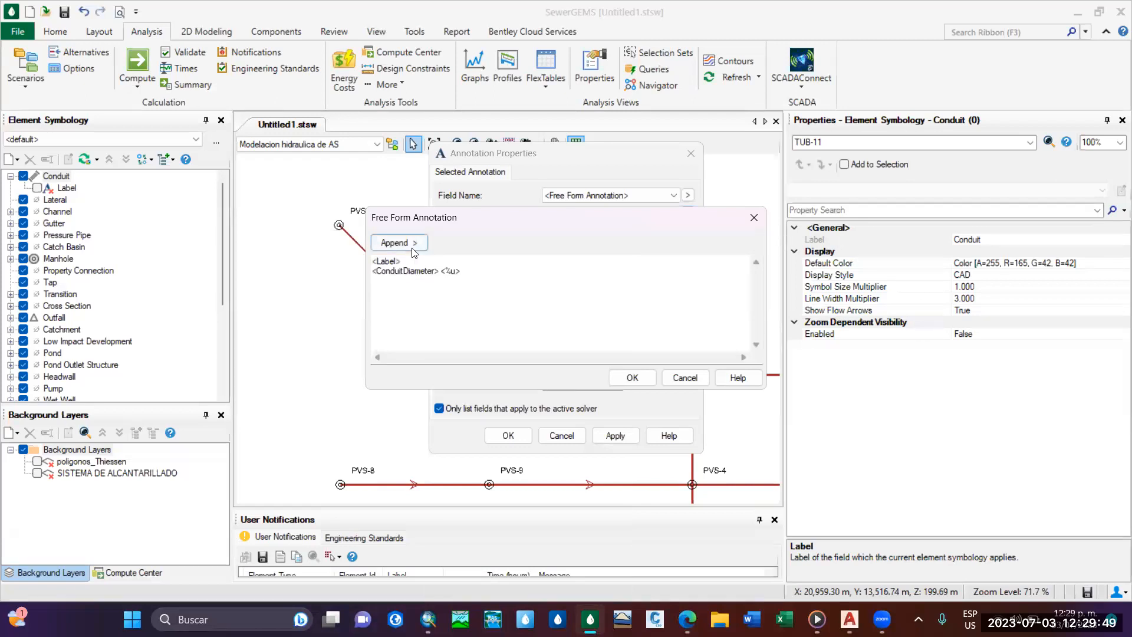
mouse_move(548, 352)
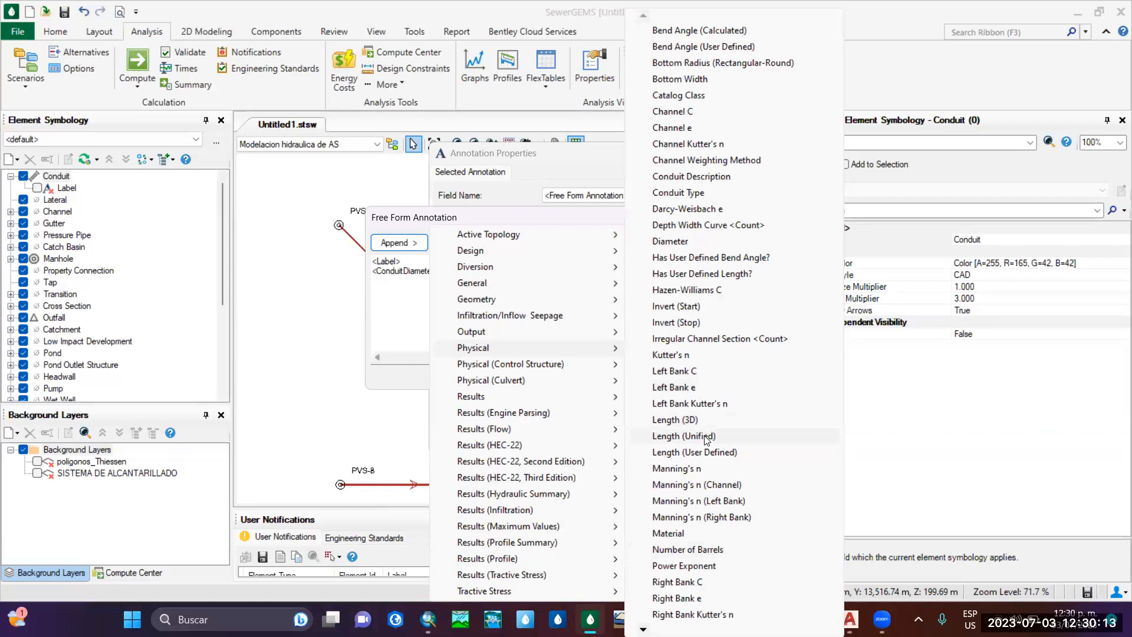
click(684, 437)
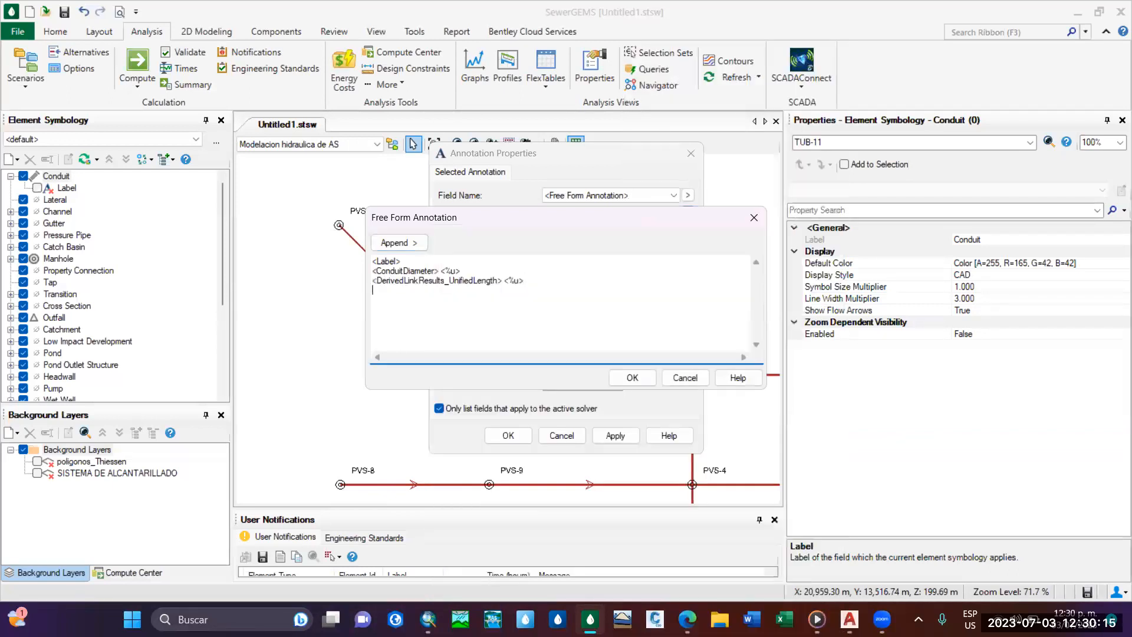
click(383, 247)
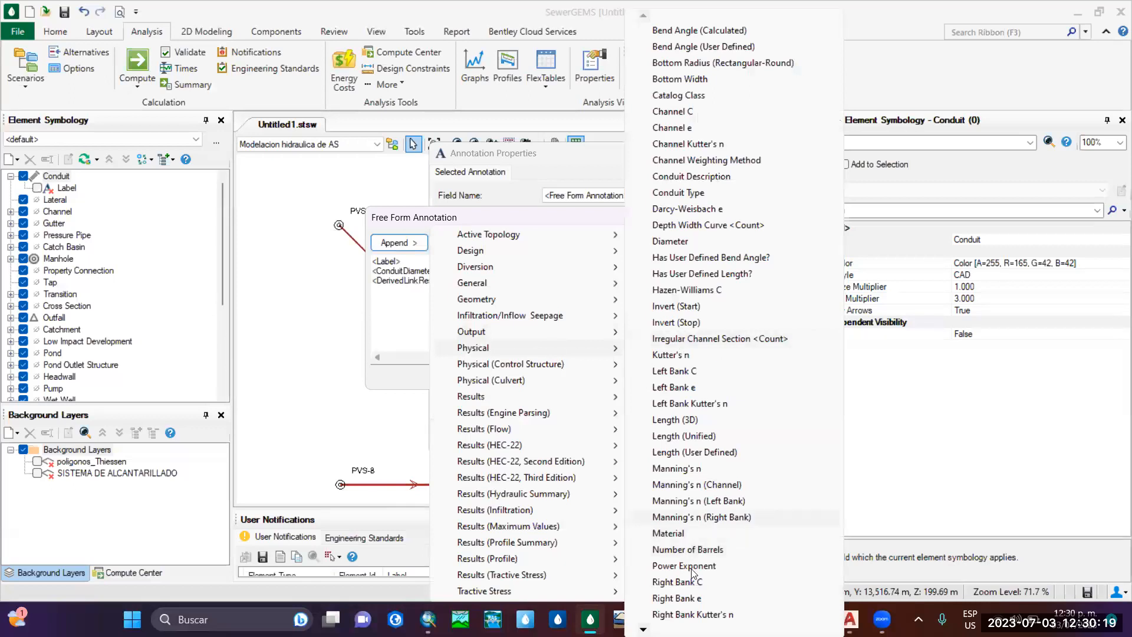
mouse_move(644, 629)
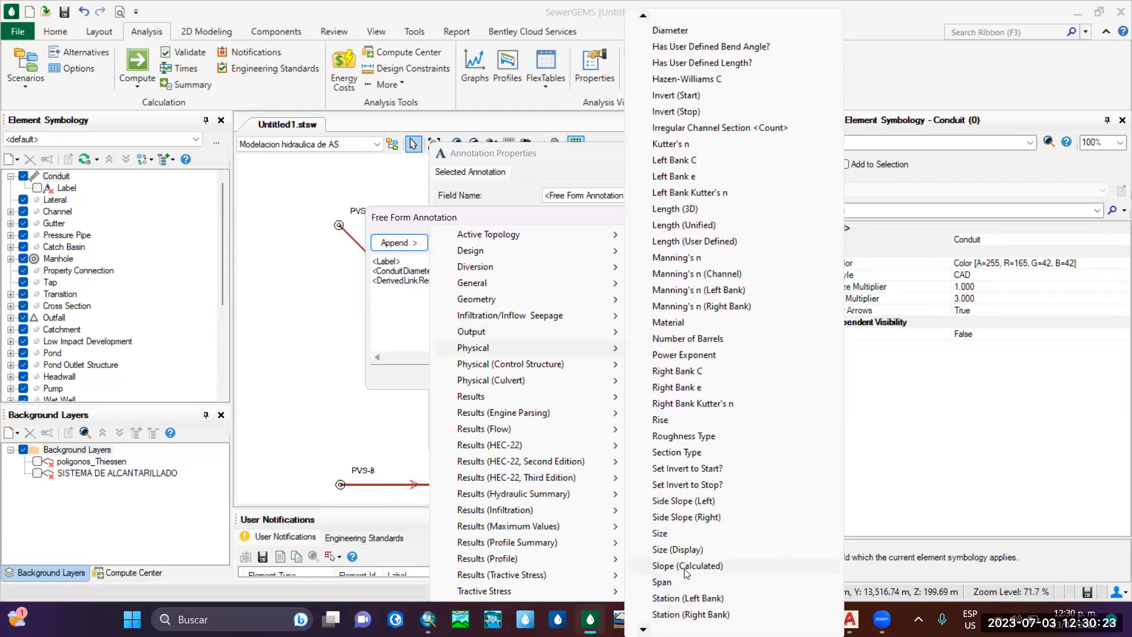
click(686, 566)
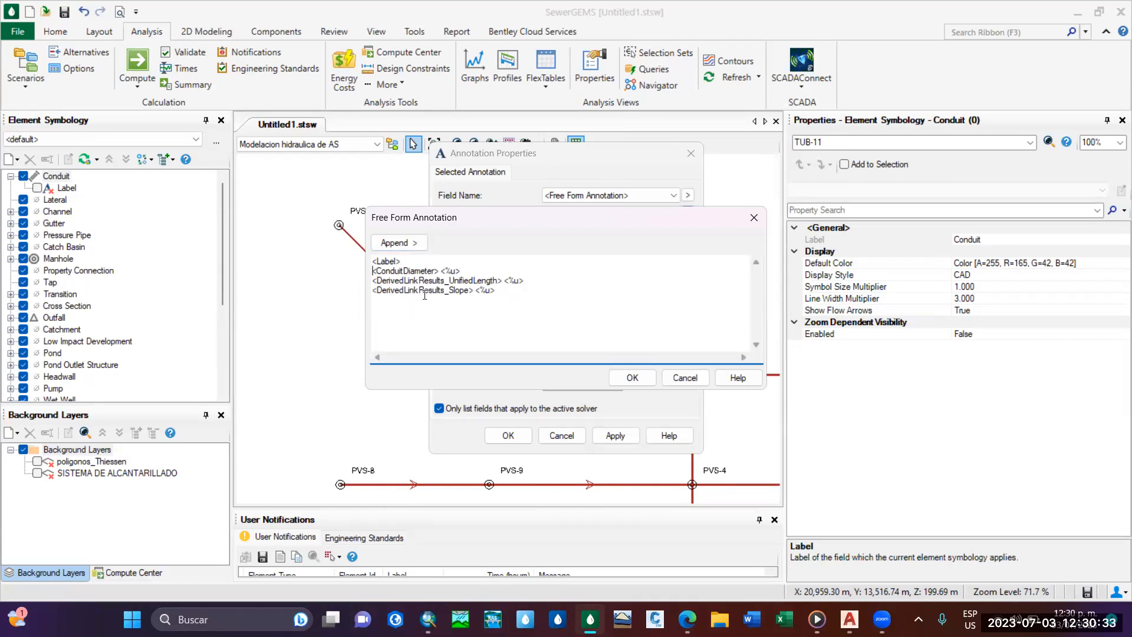
Prefix the diameter, length and slope lines of the annotation with "D:", "L:" and "S:" respectively.
text(D)
text(:)
text(L:)
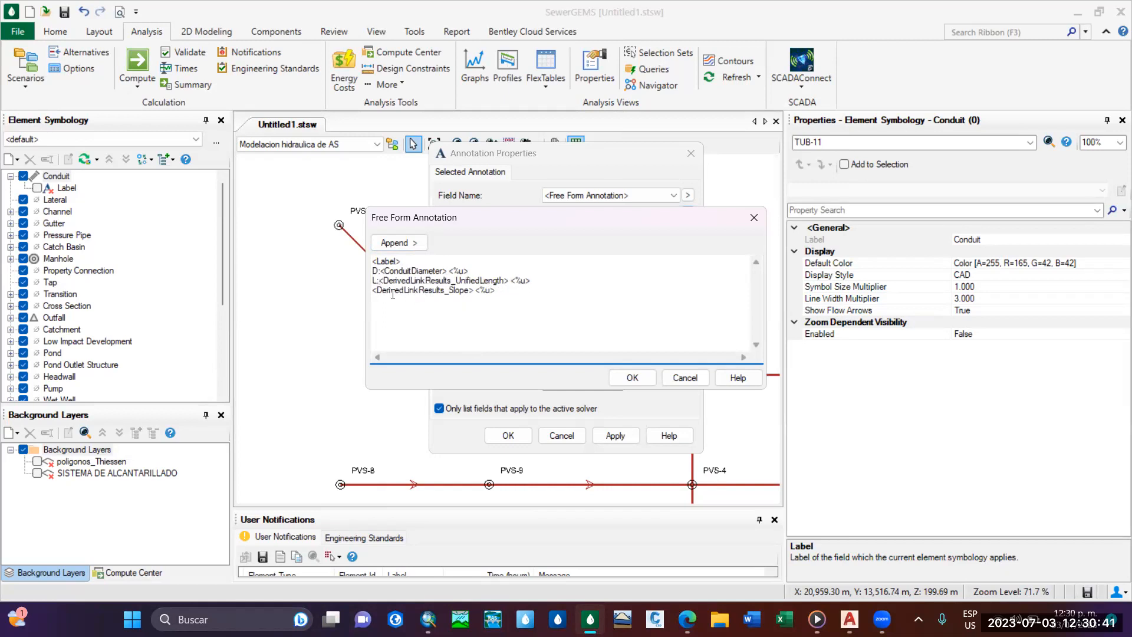
text(S:)
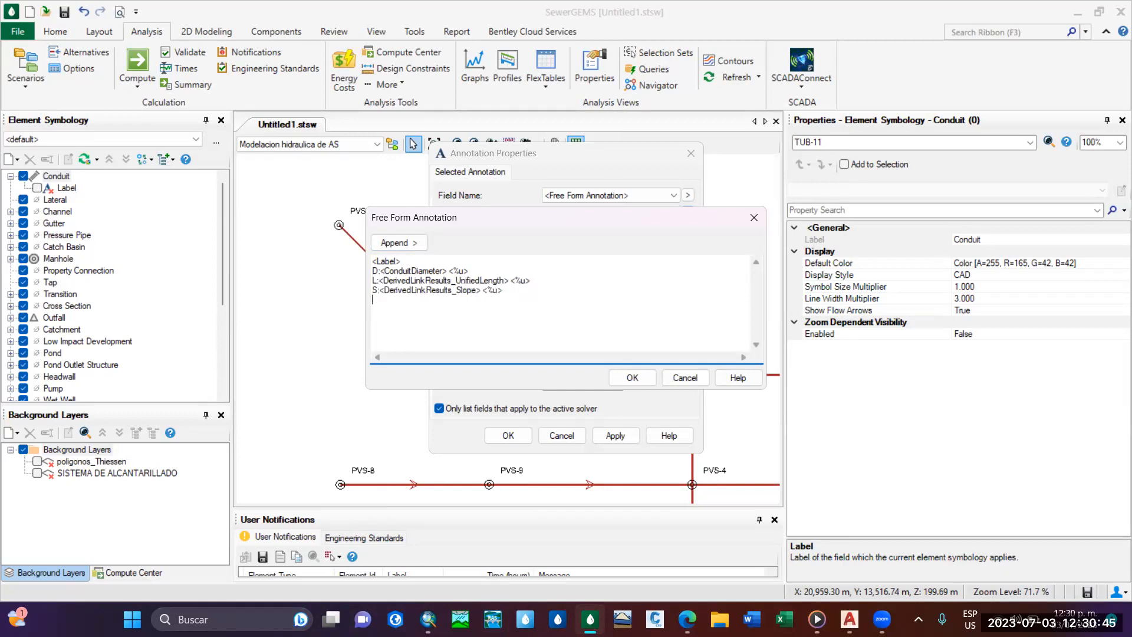
Append the physical Material field to the conduit annotation, followed by a blank line.
click(407, 247)
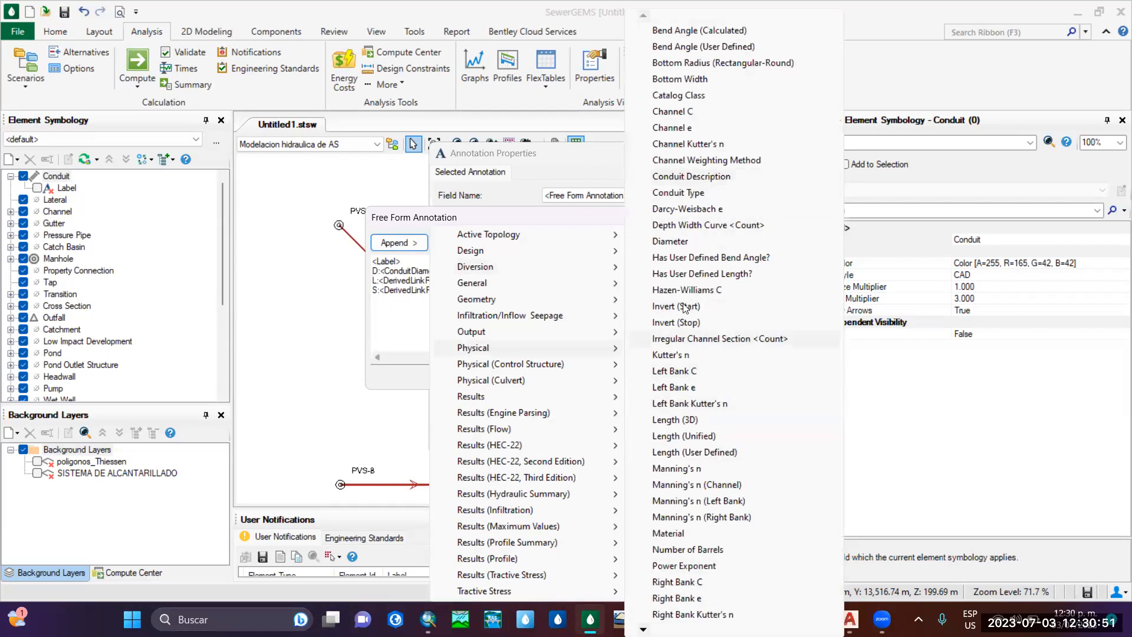
click(644, 629)
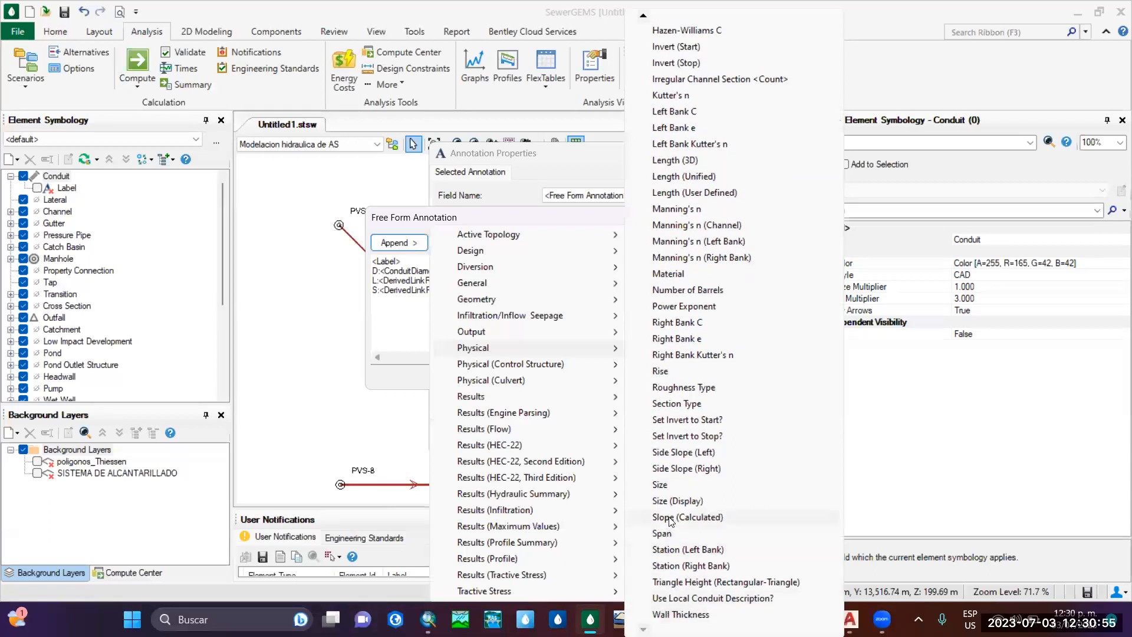
click(675, 276)
key(Return)
Append the Flow result field below the blank line and prefix it with "Q:".
click(407, 242)
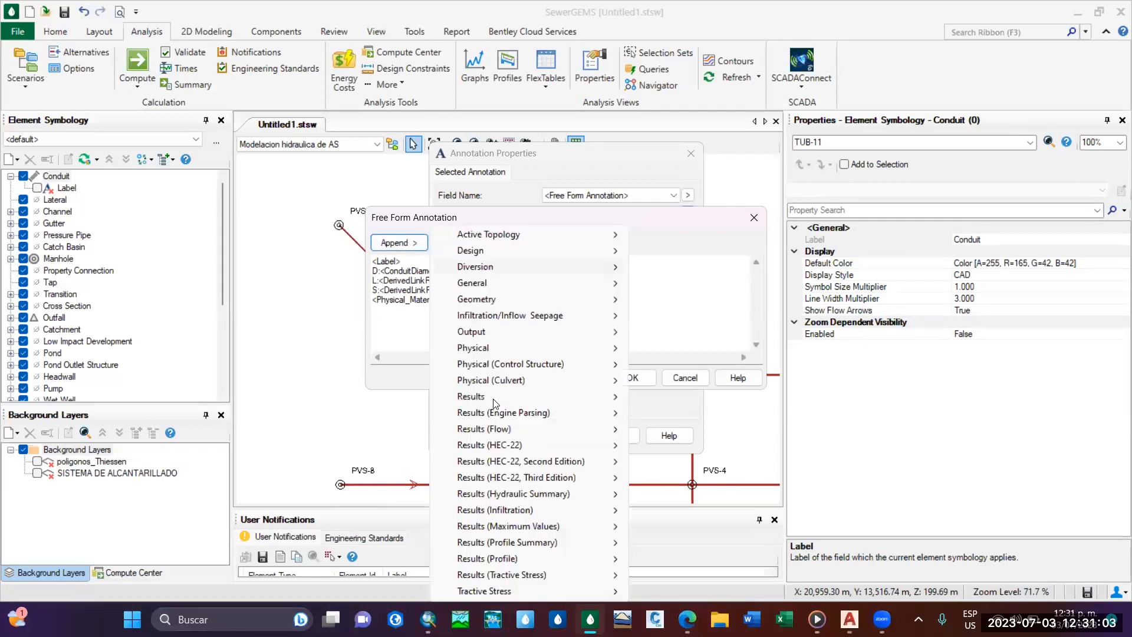
mouse_move(582, 429)
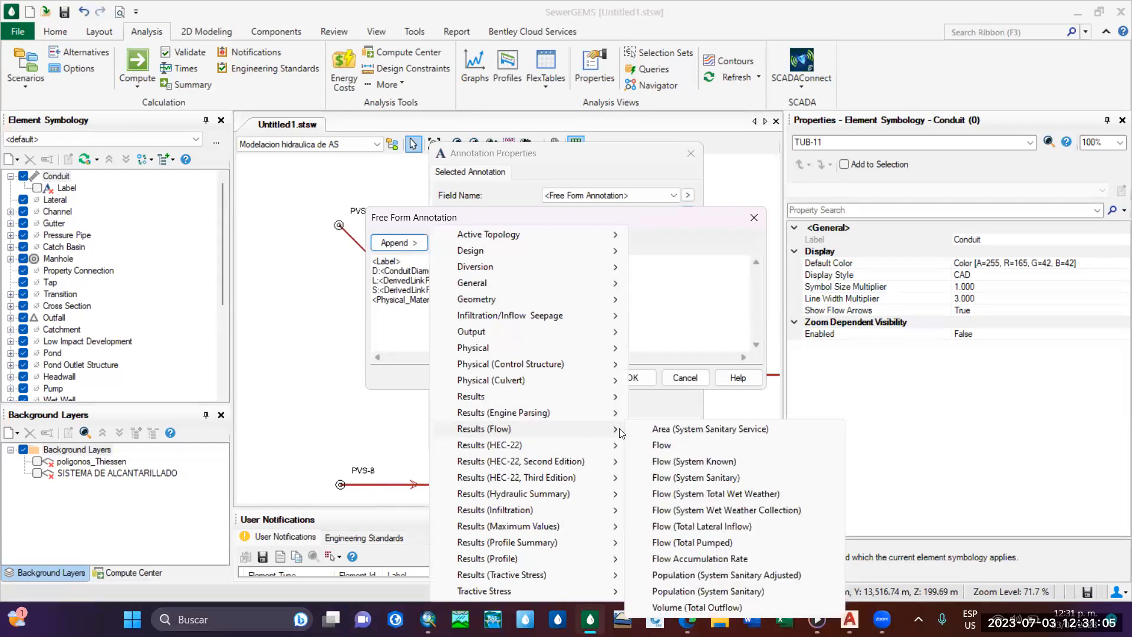
click(661, 444)
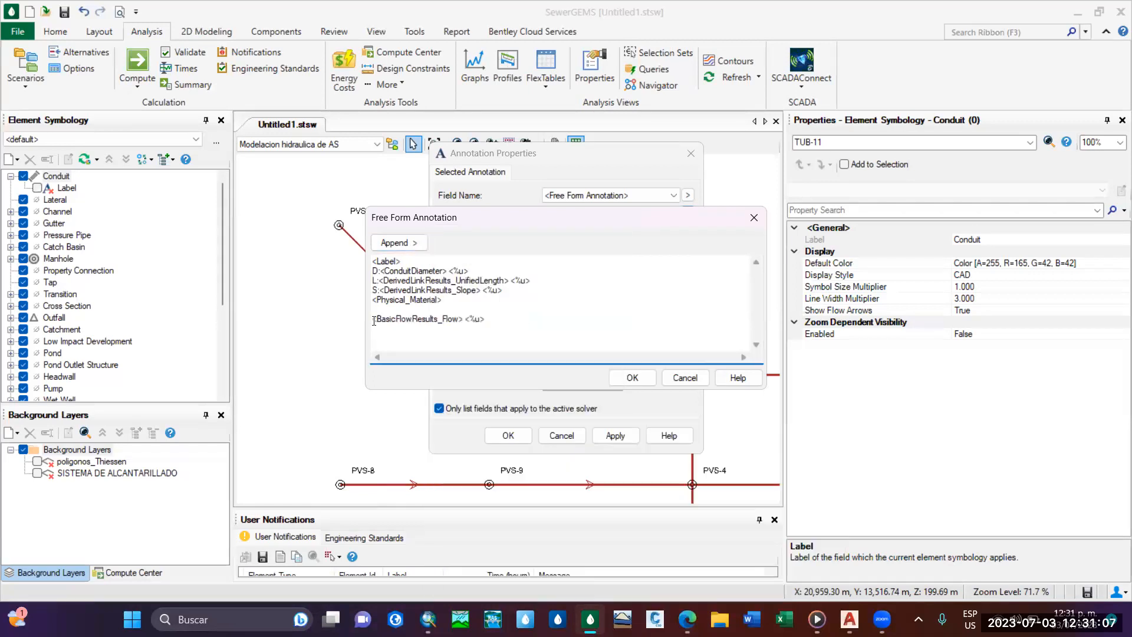
text(Q:)
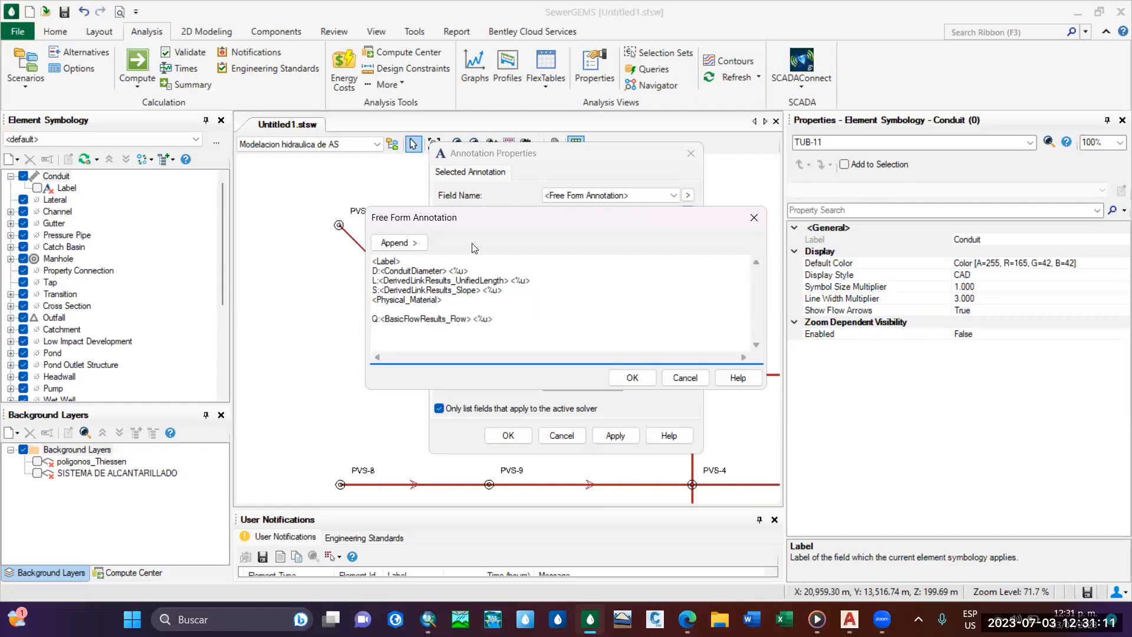
Append the Velocity field from the hydraulic summary results to the conduit annotation and prefix it with "V:".
click(399, 242)
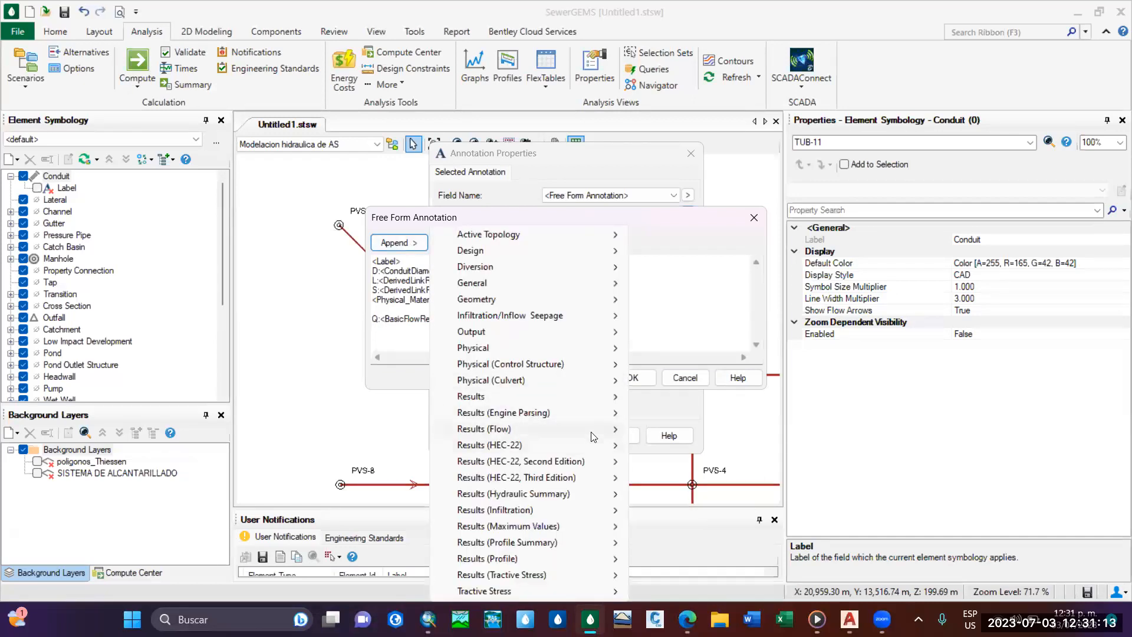
mouse_move(591, 432)
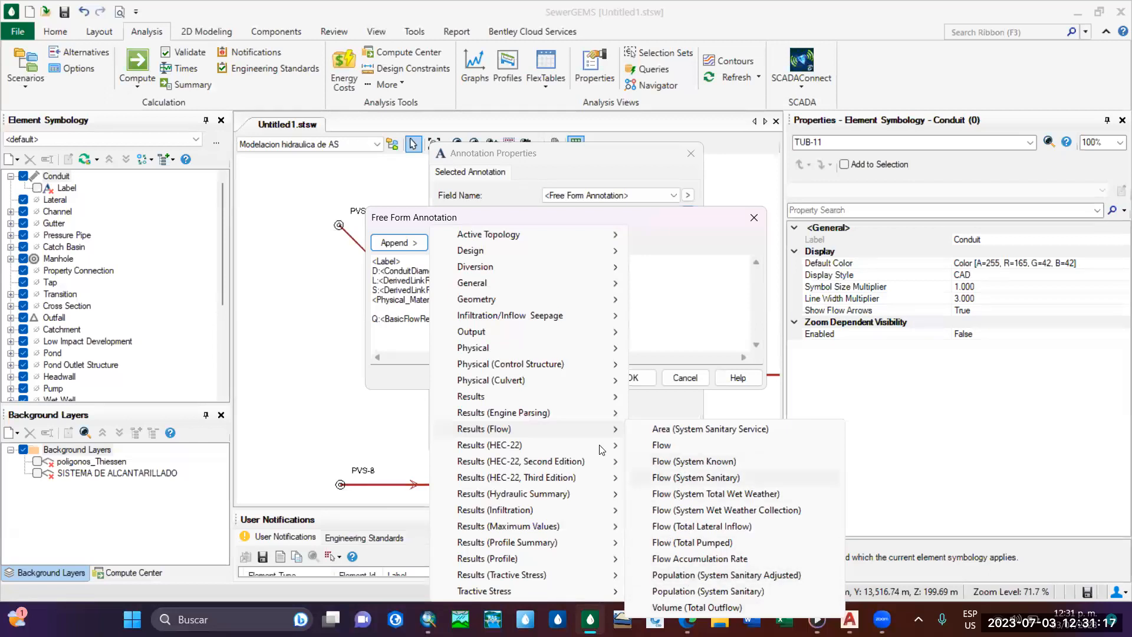
mouse_move(595, 498)
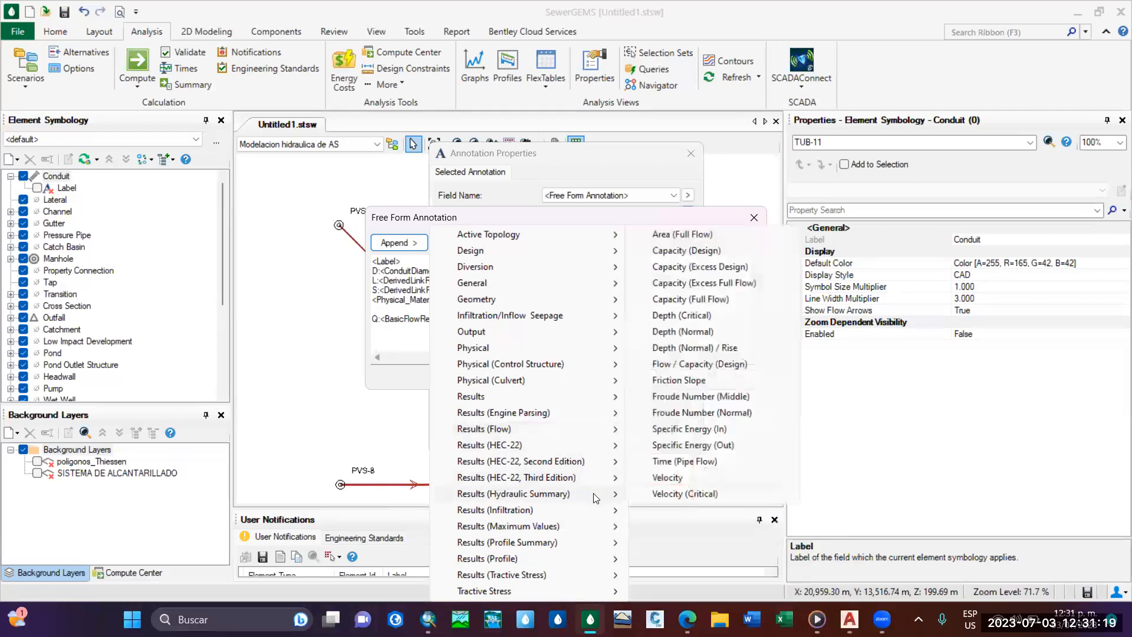
click(666, 478)
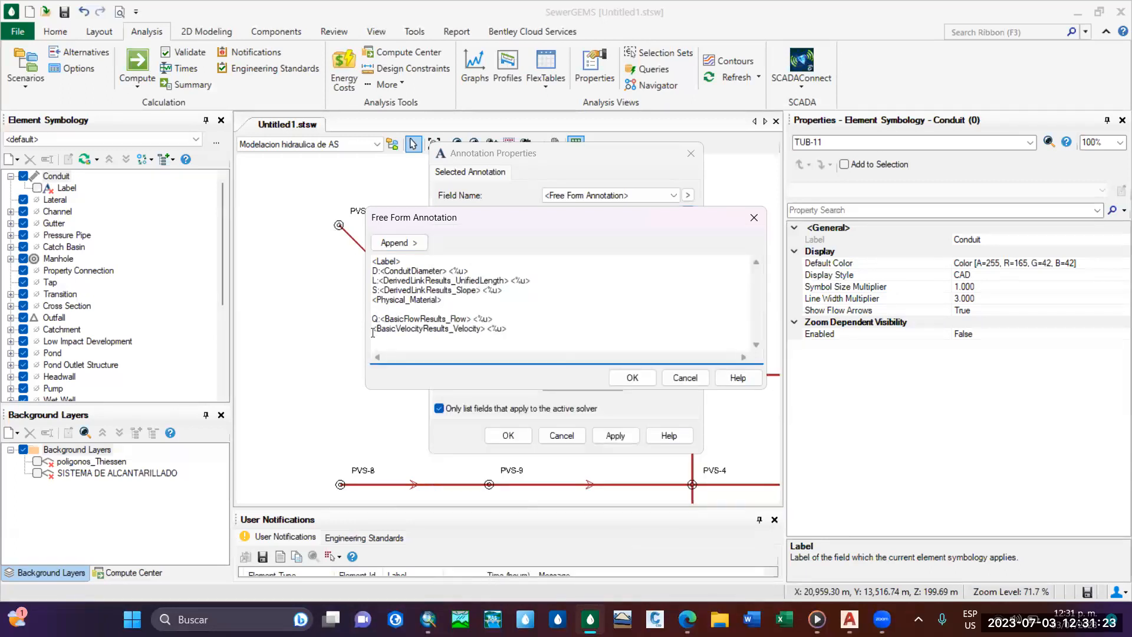
text(V:)
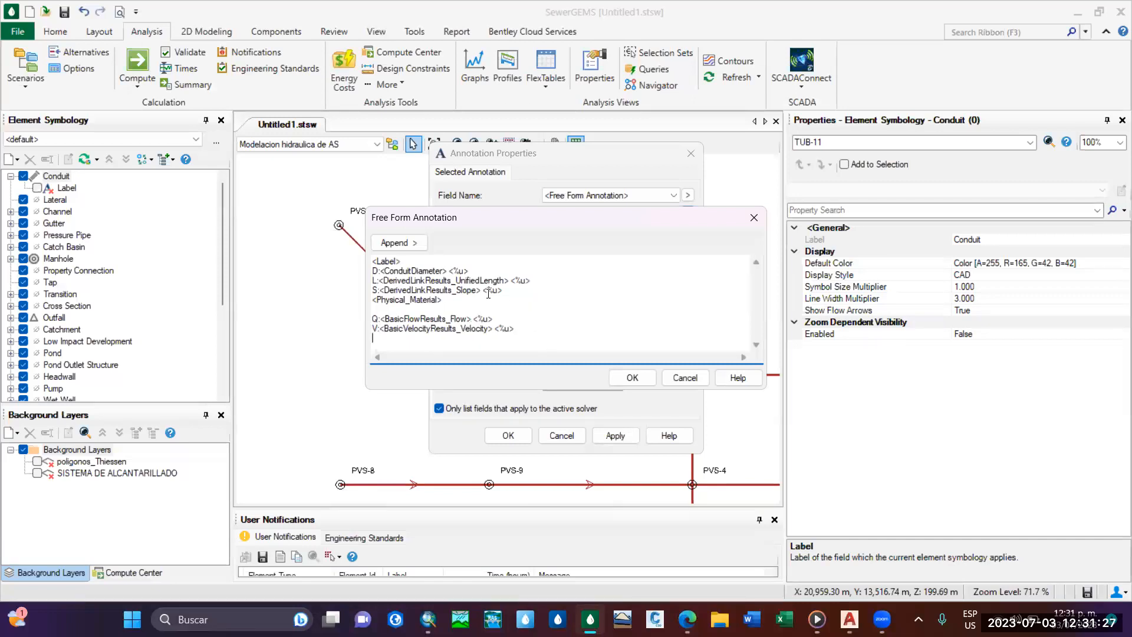
Append the Tractive Stress (Calculated) field on a new line, prefix it with "T:" and accept the annotation text.
click(395, 242)
mouse_move(562, 590)
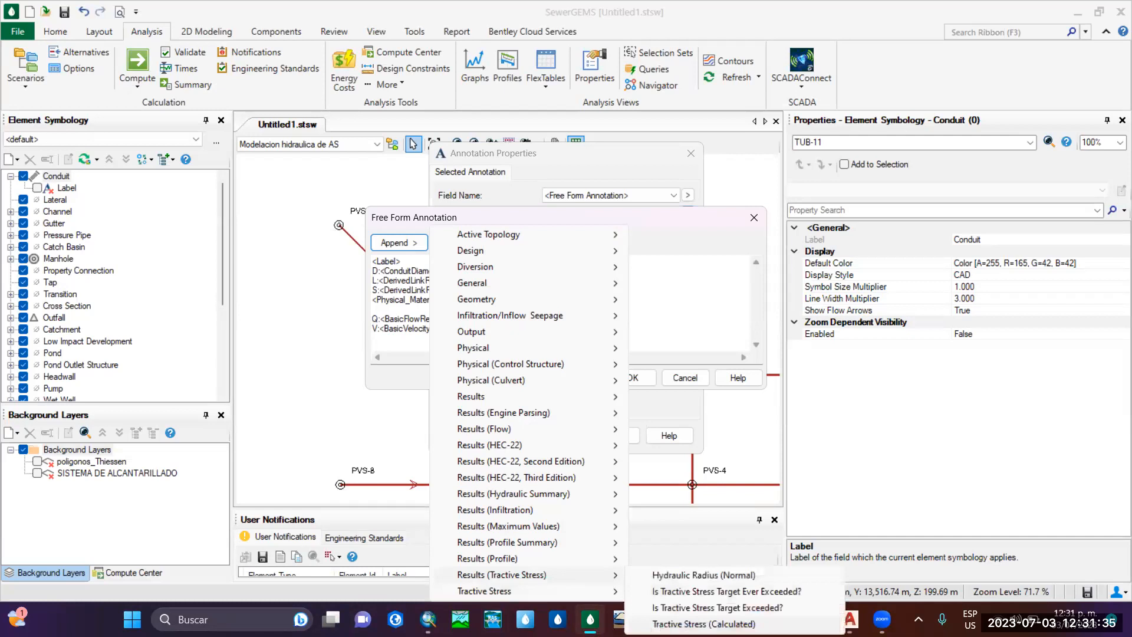
click(703, 624)
click(375, 337)
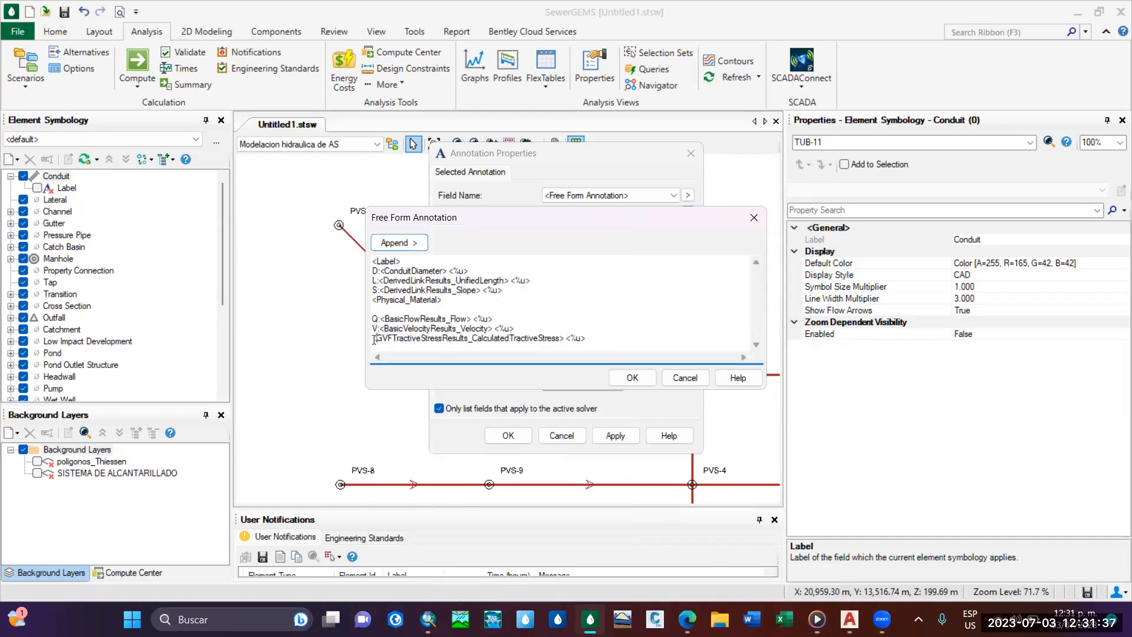
text(T:)
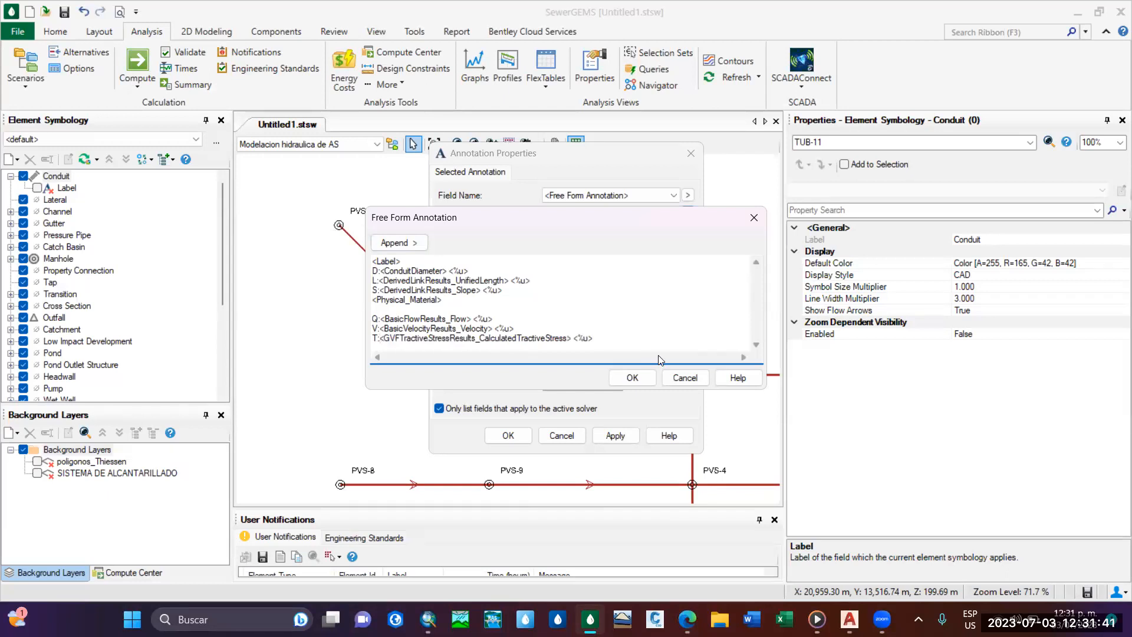
click(632, 377)
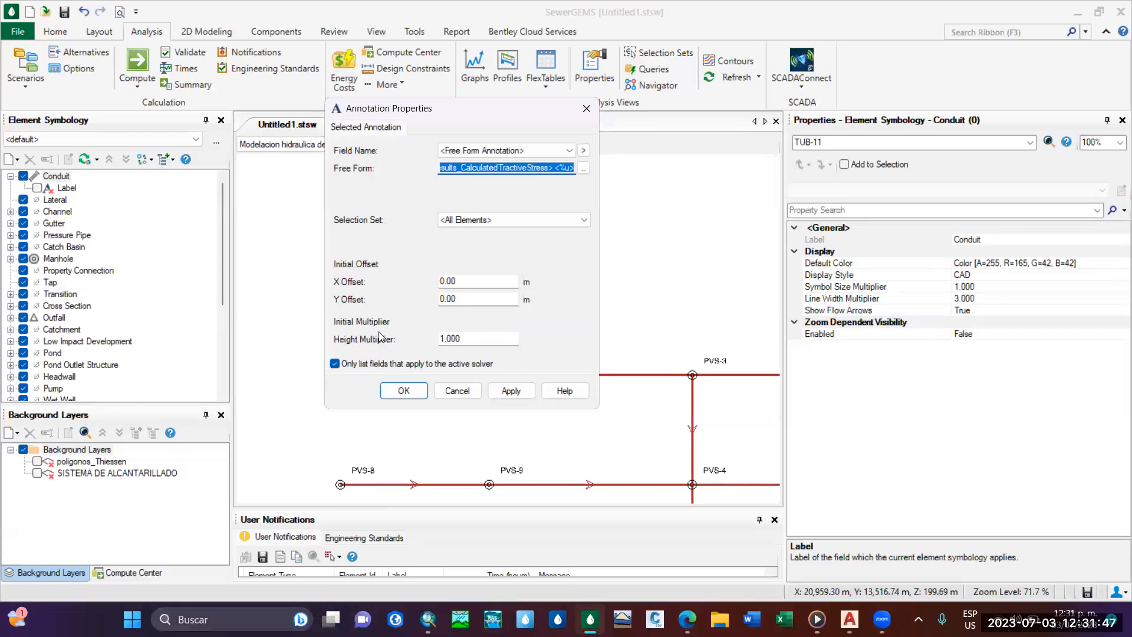
Set the annotation's height multiplier to 0.6 and apply the annotation to the conduits.
click(475, 336)
mouse_move(464, 103)
mouse_down()
mouse_move(692, 128)
mouse_move(953, 378)
mouse_up()
key(BackSpace)
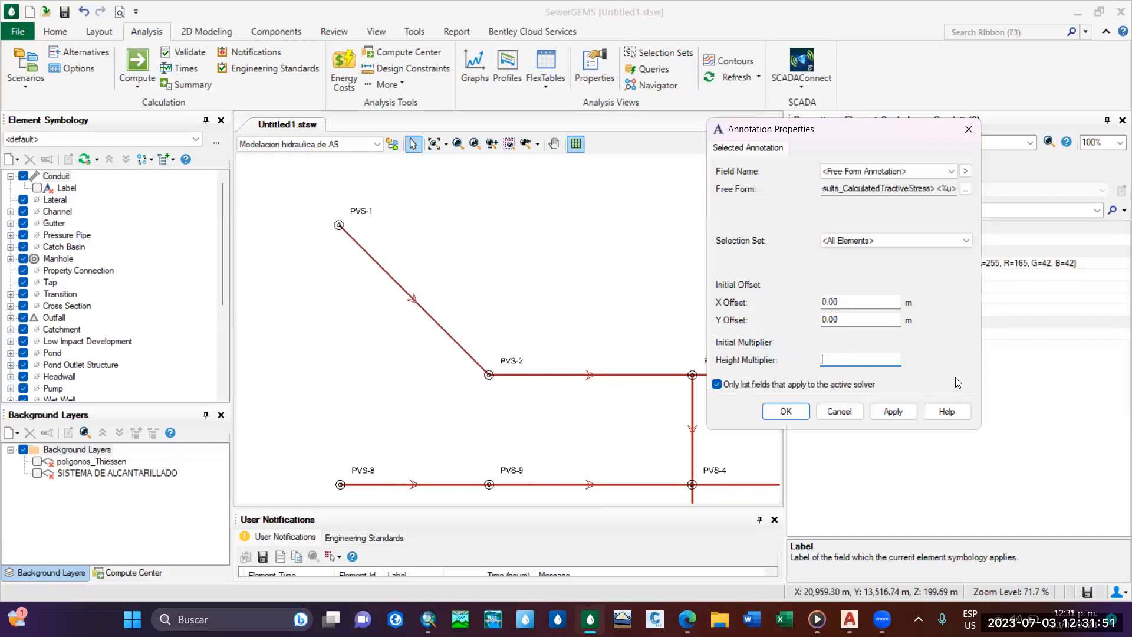
text(0.6)
click(892, 410)
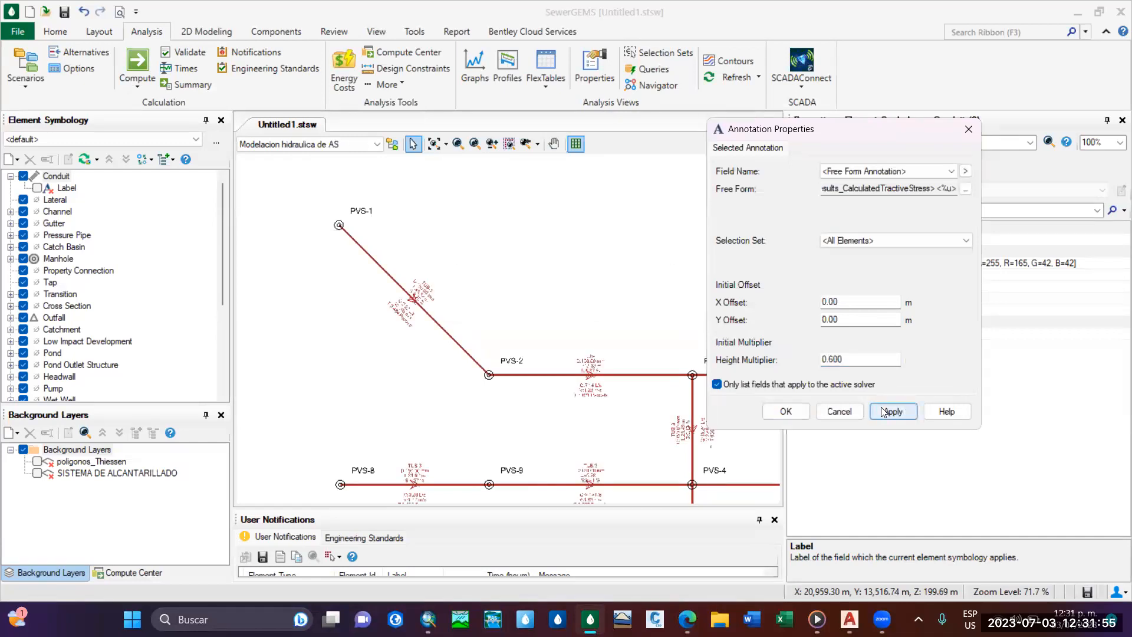
click(786, 411)
Examine the annotation text on conduit TUB-1 and how it sits relative to the pipe line.
scroll(568, 297, up, 5)
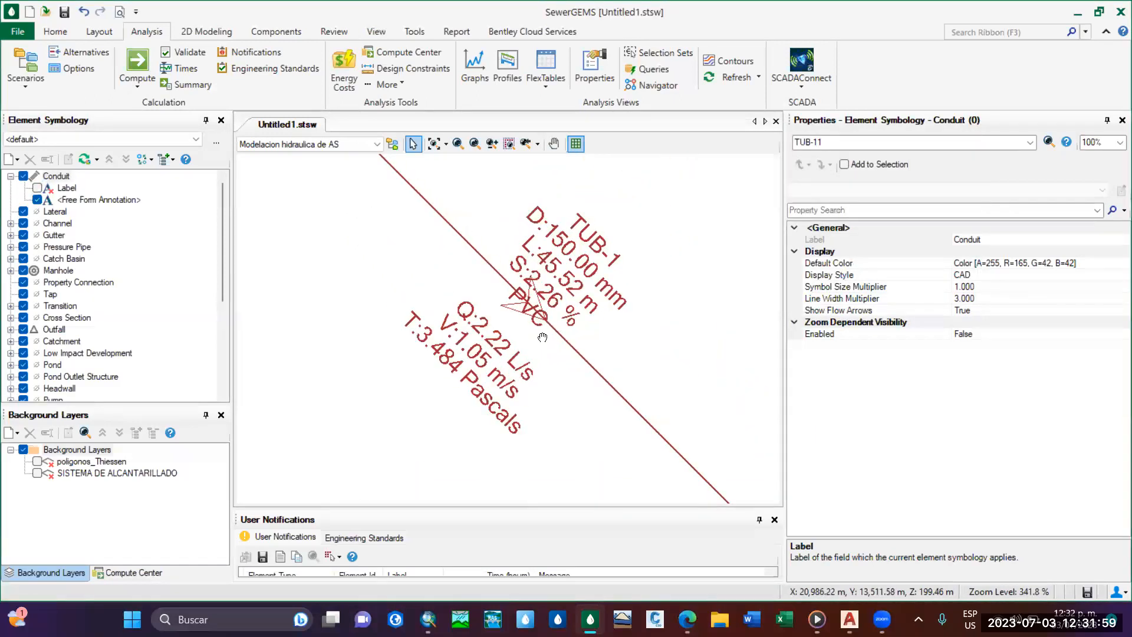
scroll(569, 295, down, 2)
scroll(569, 289, down, 3)
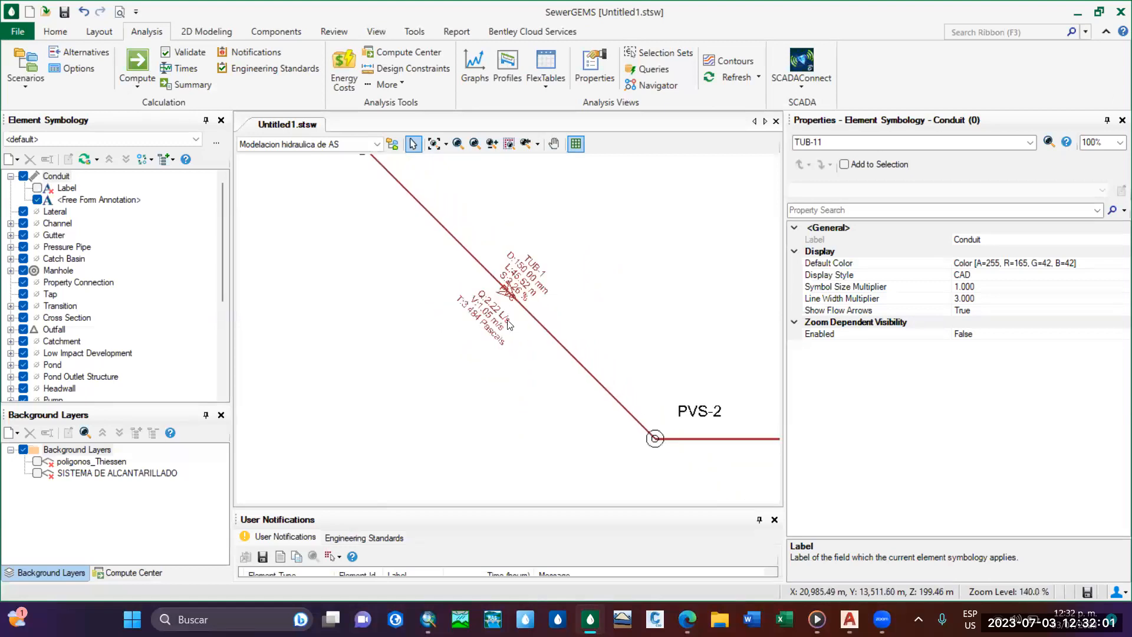
scroll(490, 264, up, 5)
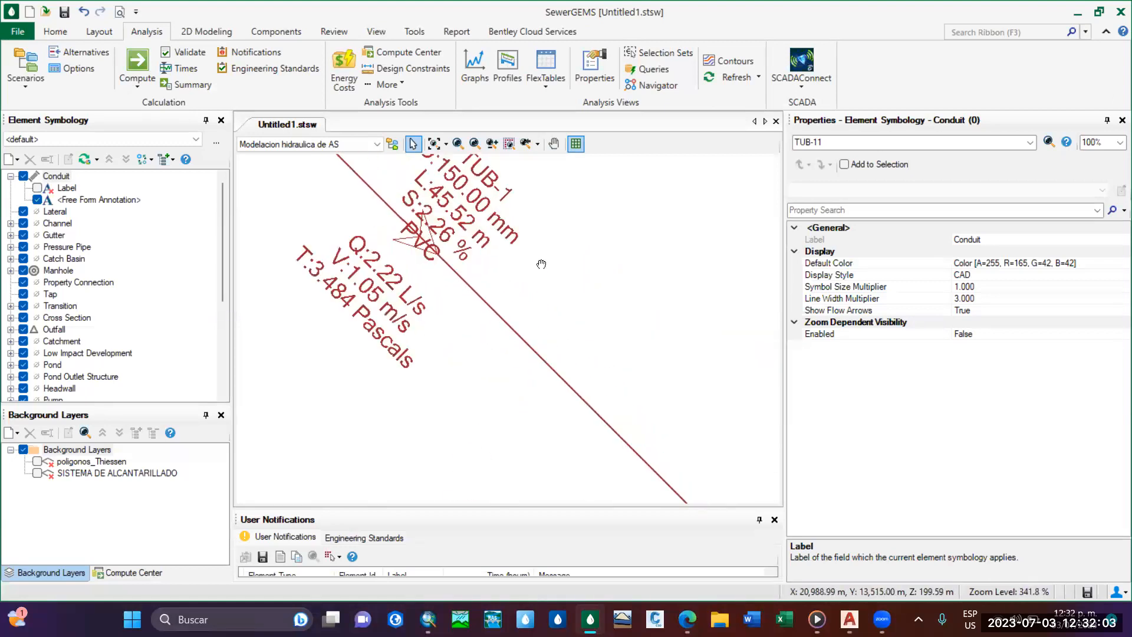
scroll(494, 251, up, 1)
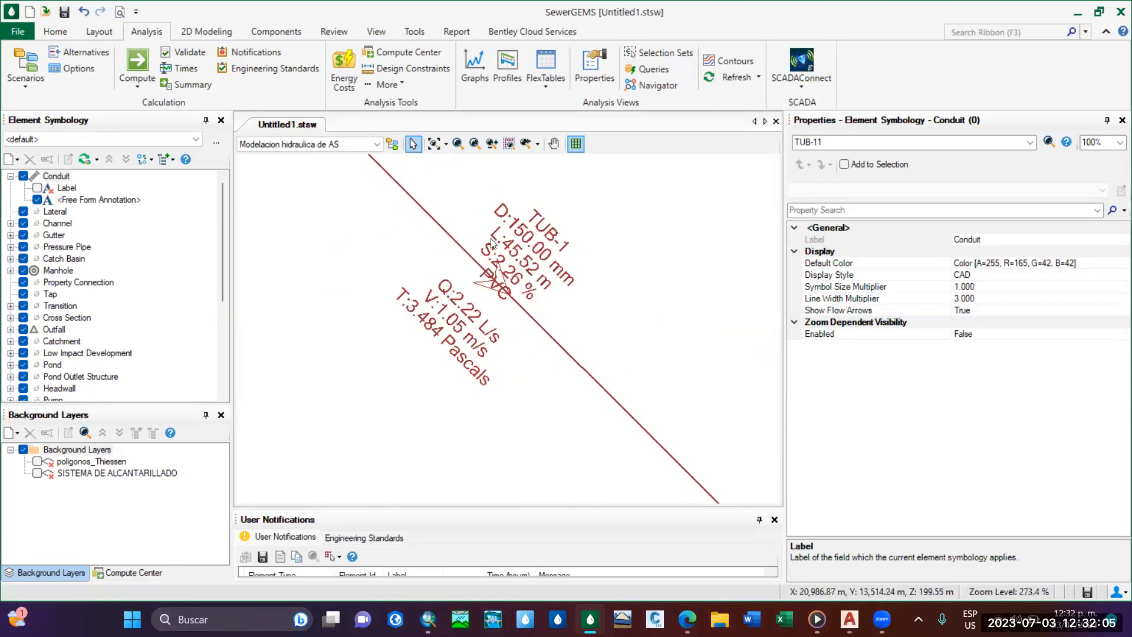
scroll(434, 375, down, 1)
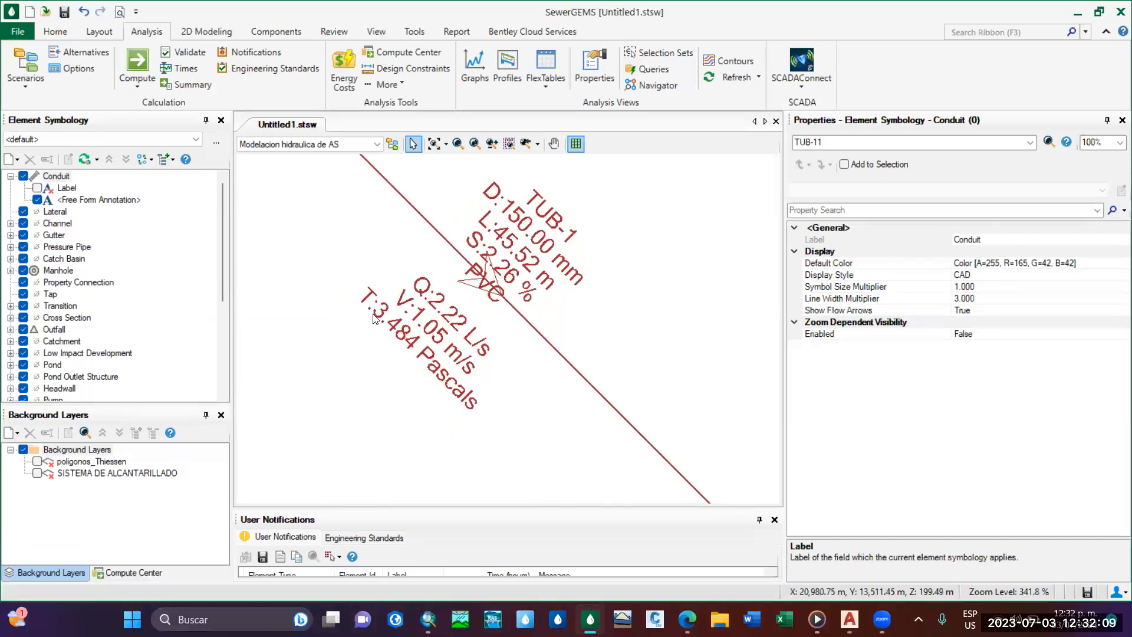
scroll(387, 278, down, 5)
scroll(454, 295, up, 5)
scroll(512, 334, down, 4)
scroll(536, 334, down, 4)
middle_drag(554, 352, 703, 392)
scroll(701, 395, up, 3)
scroll(665, 376, up, 5)
scroll(625, 325, down, 8)
middle_drag(489, 295, 559, 386)
scroll(505, 349, up, 8)
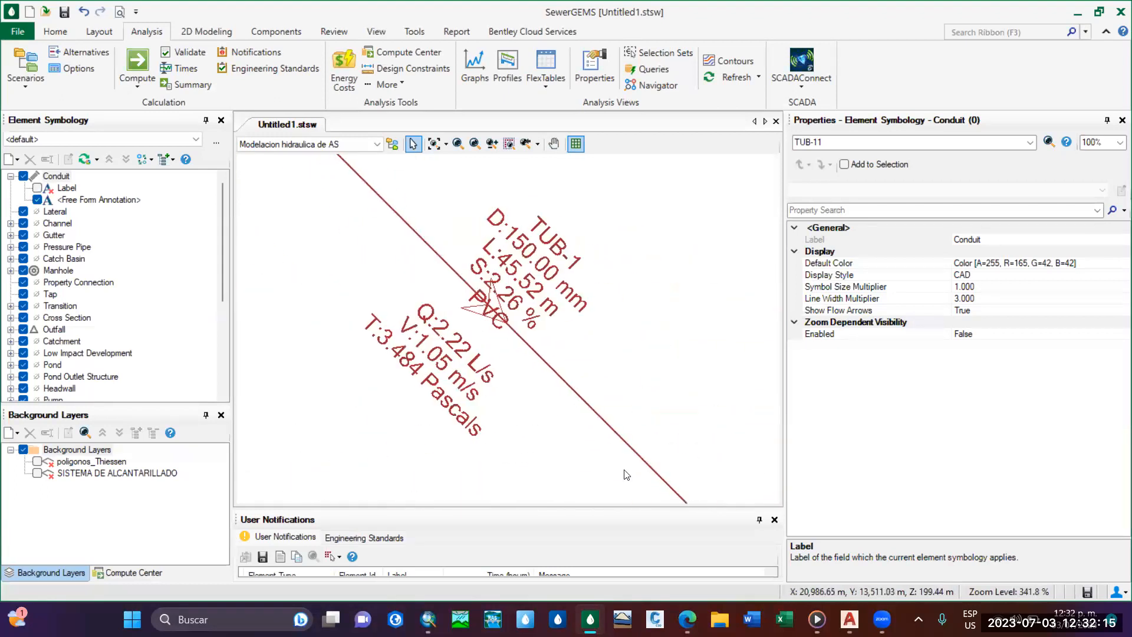
Edit the conduit free form annotation and apply an X offset of 0.50 m.
click(86, 200)
right_click(83, 202)
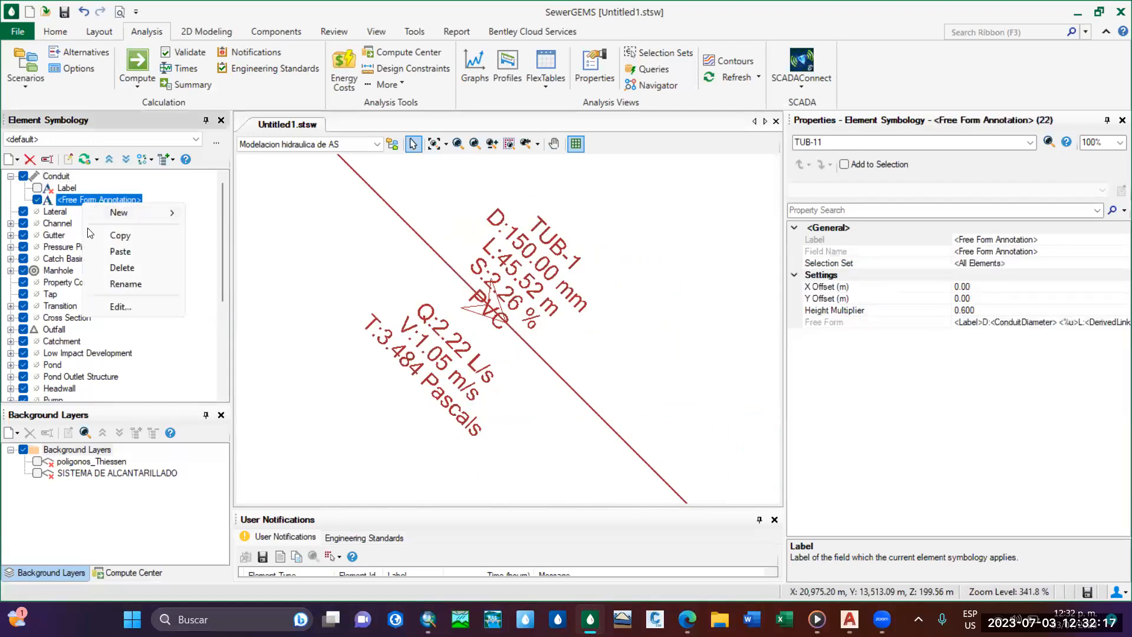
click(136, 306)
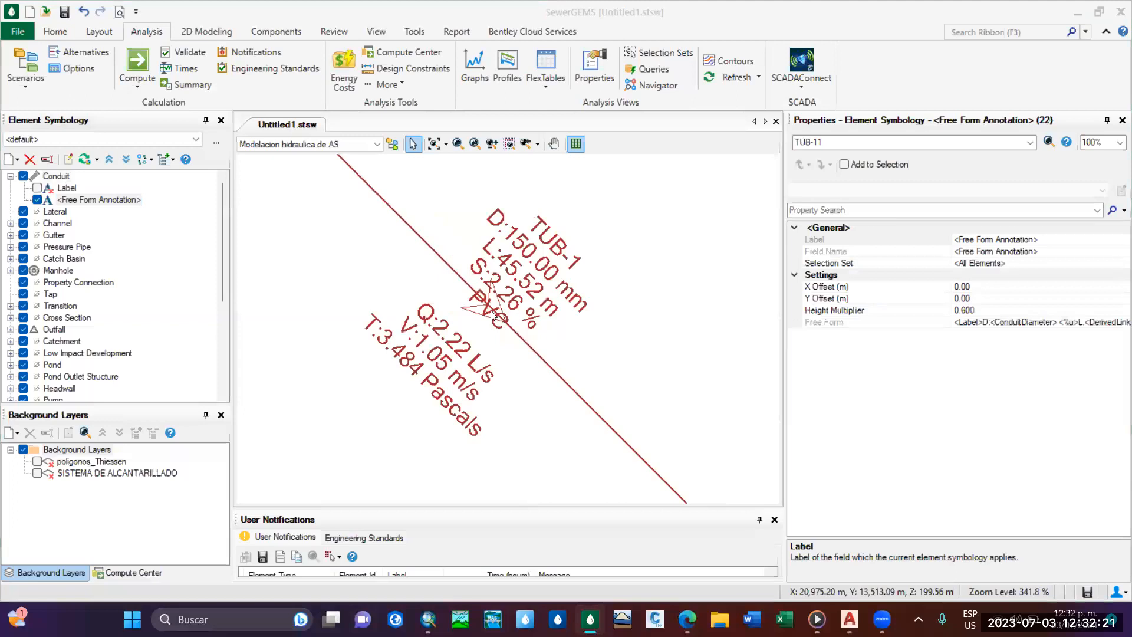
drag(261, 16, 826, 93)
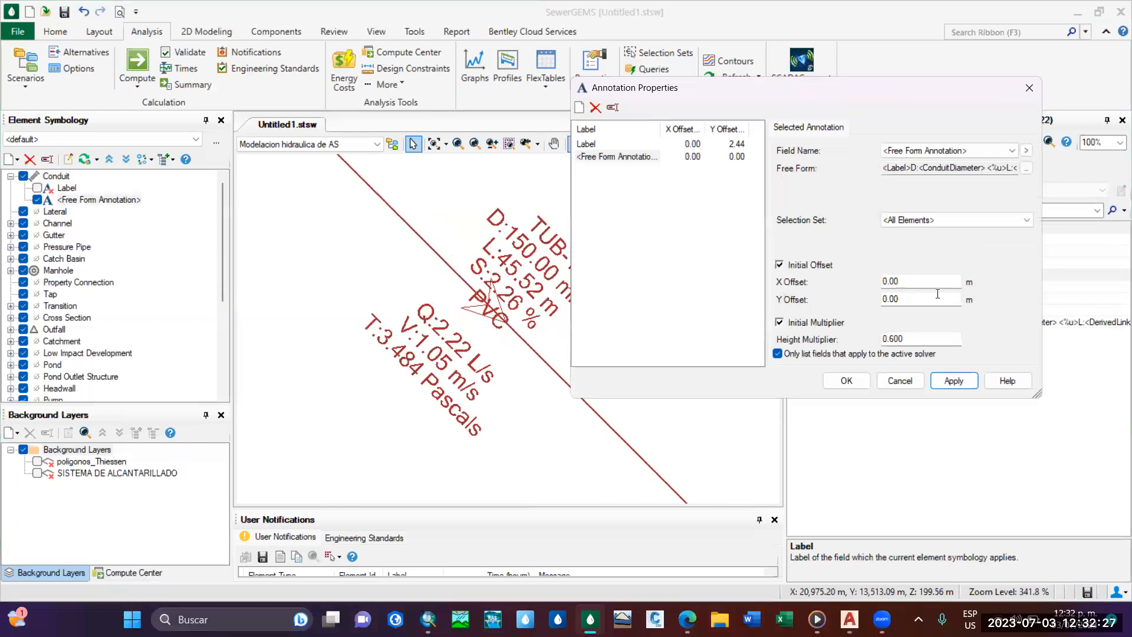
double_click(911, 282)
key(BackSpace)
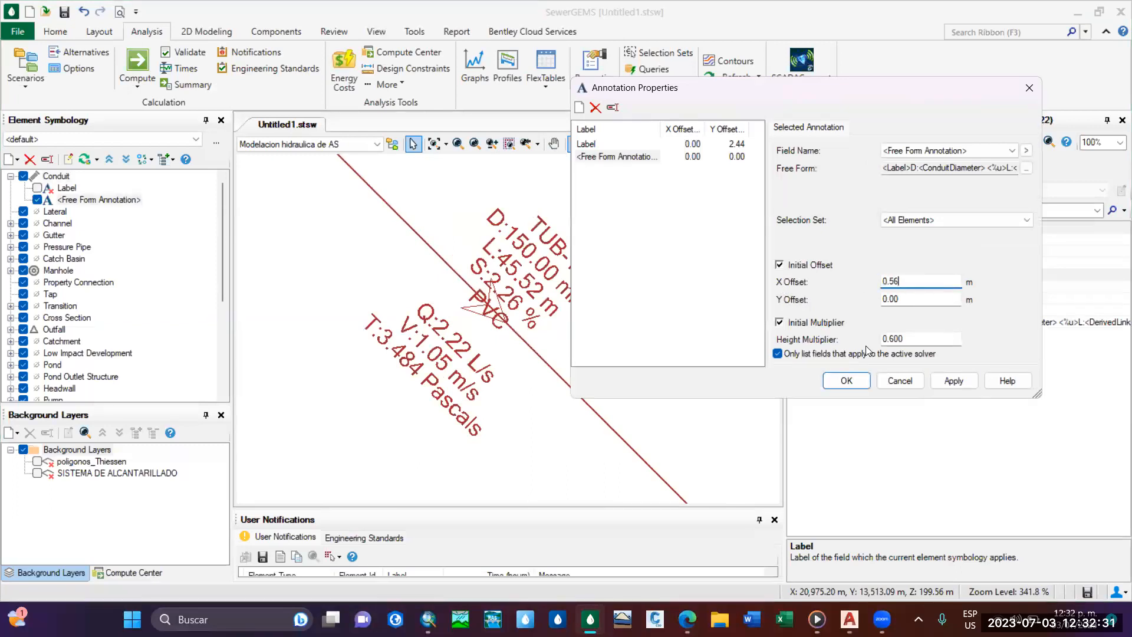
click(961, 382)
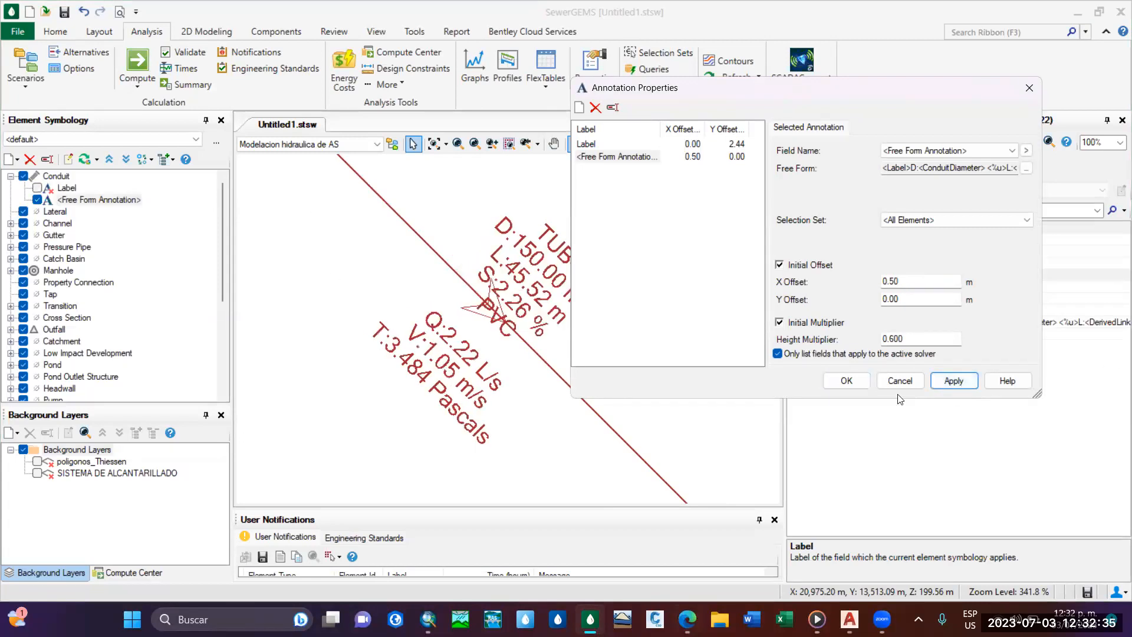
Try a Y offset of 0.50 m for the conduit annotation.
double_click(917, 306)
text(0.)
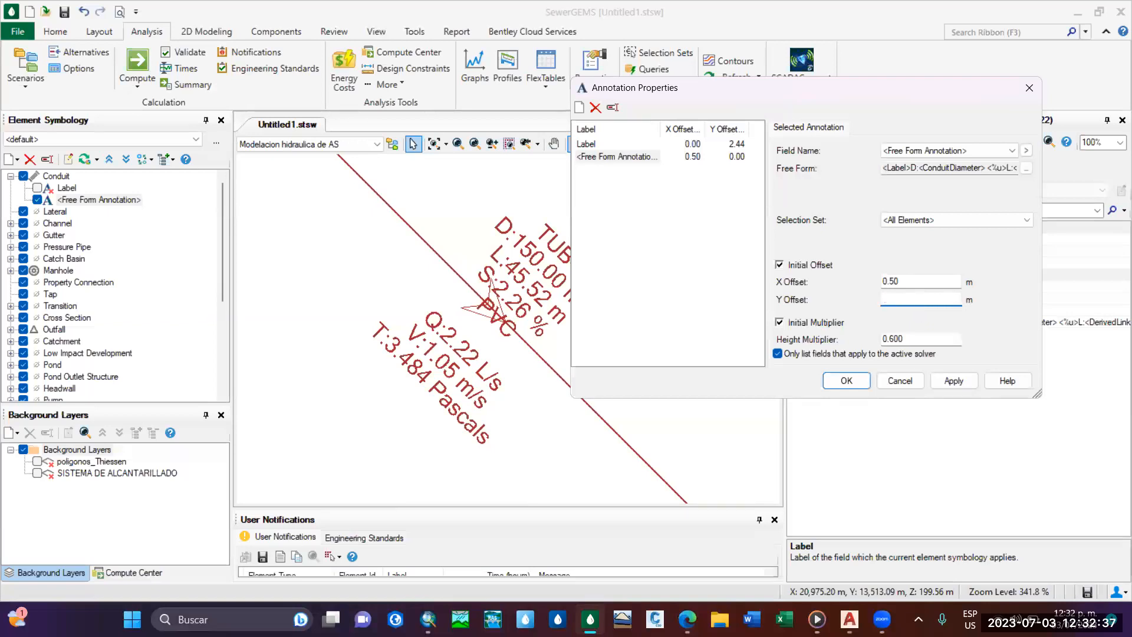
text(5)
click(956, 381)
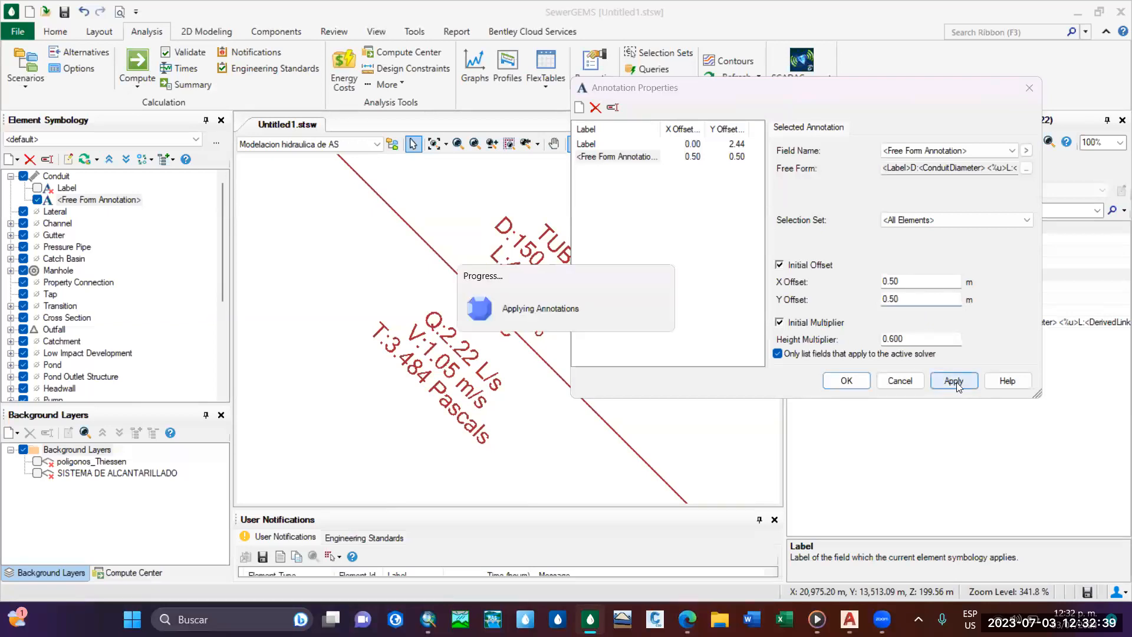
Apply a Y offset of 0.80 m to the conduit annotation.
double_click(907, 300)
key(BackSpace)
text(0.8)
click(956, 380)
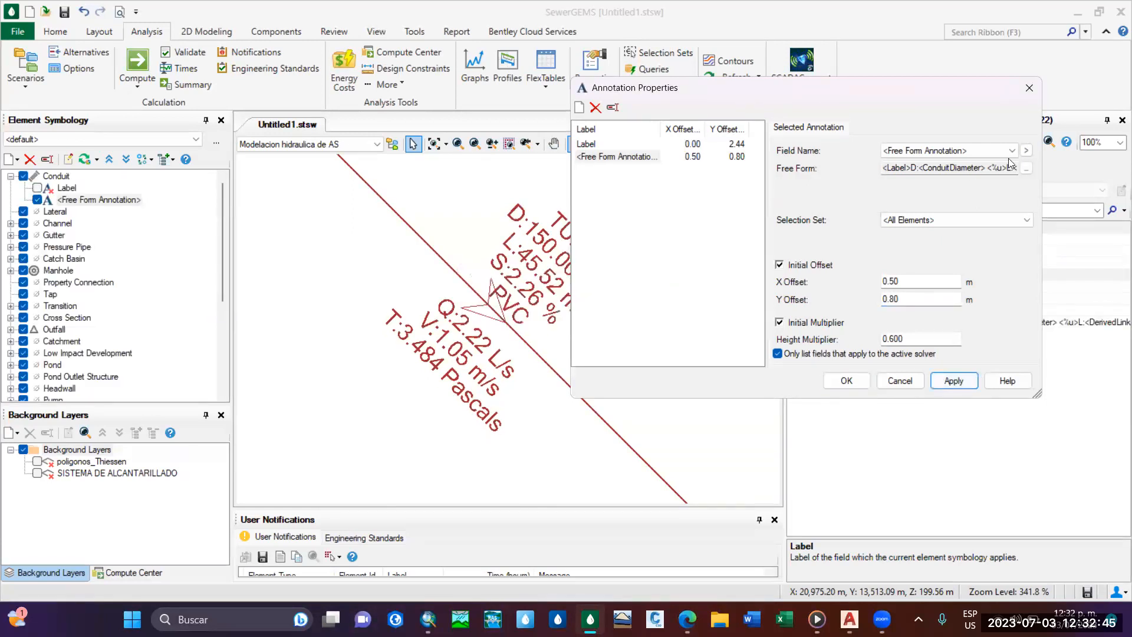
Insert an extra blank line after the material line of the annotation text and apply the change.
click(1027, 169)
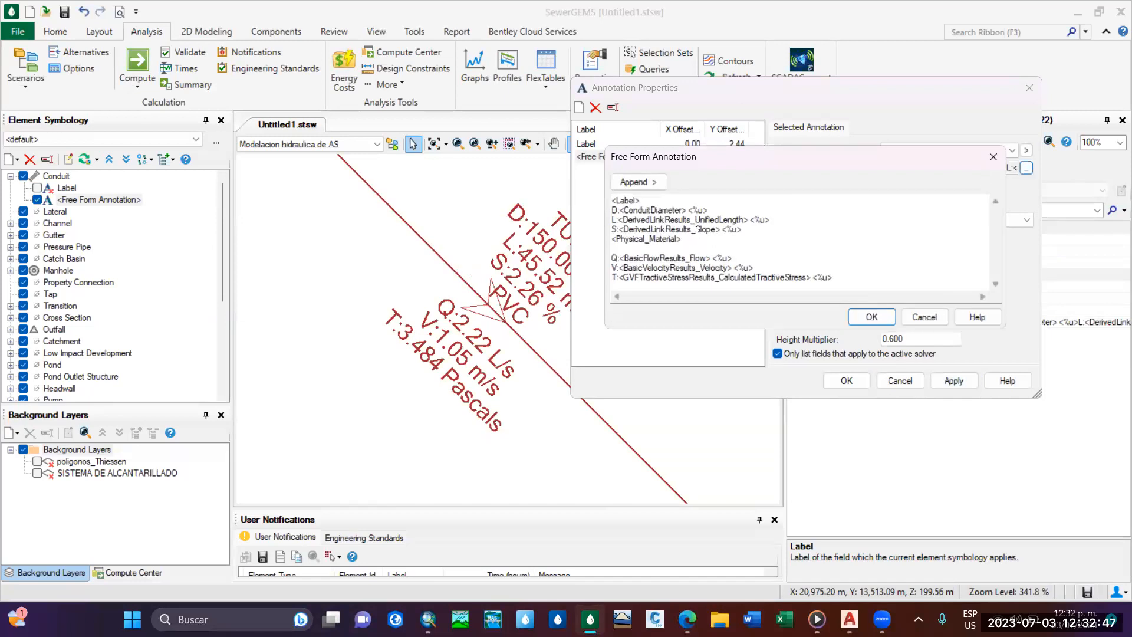
click(735, 241)
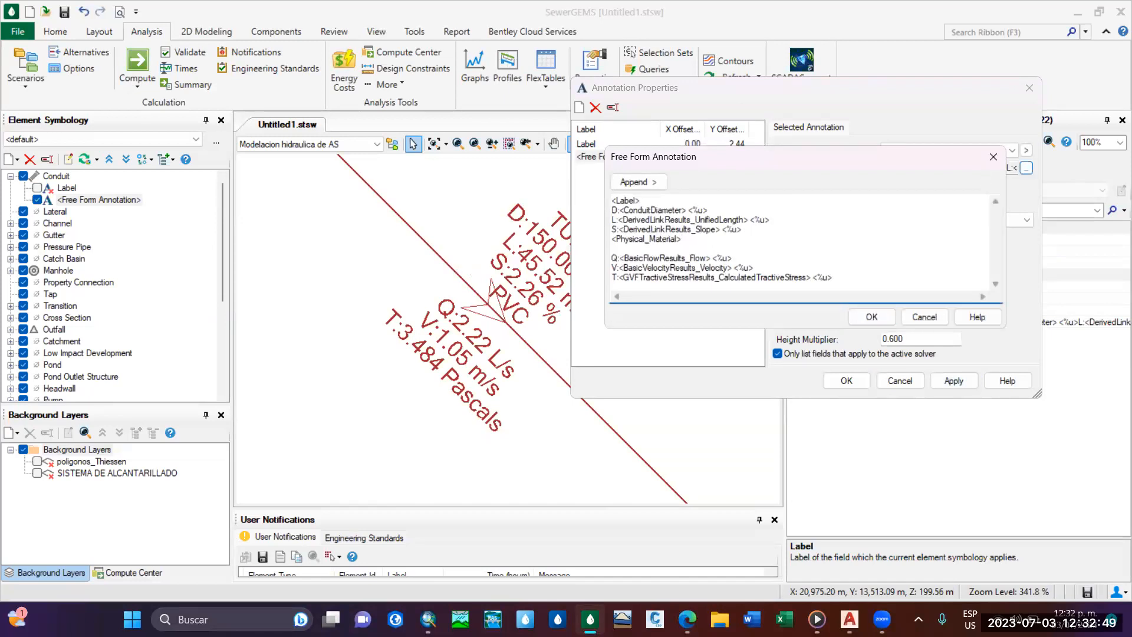
key(Return)
click(871, 317)
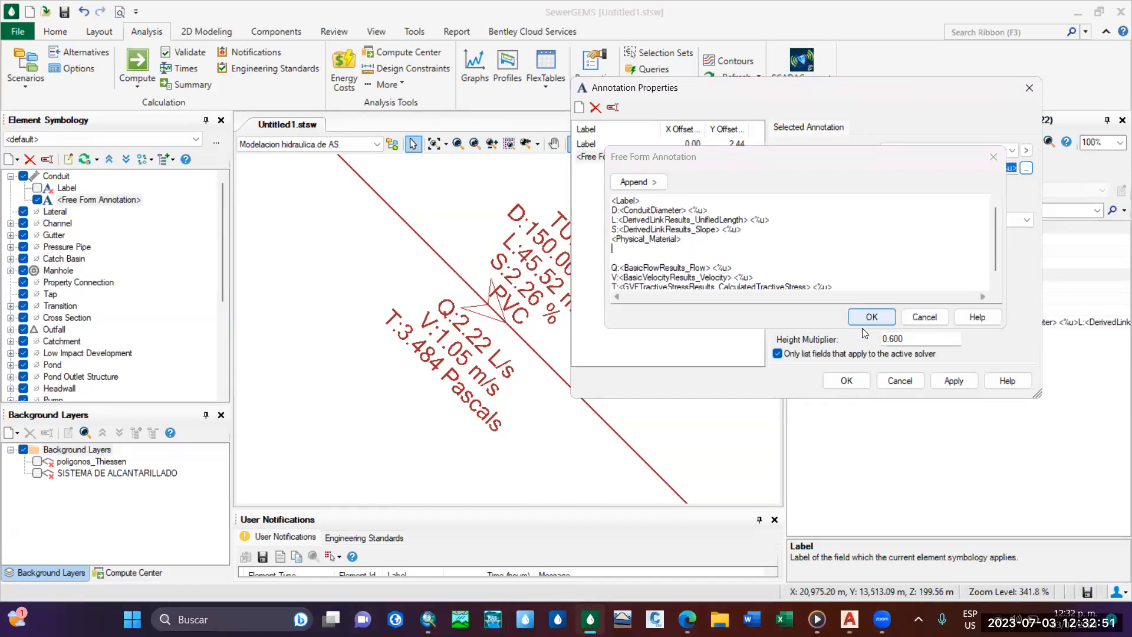
click(954, 381)
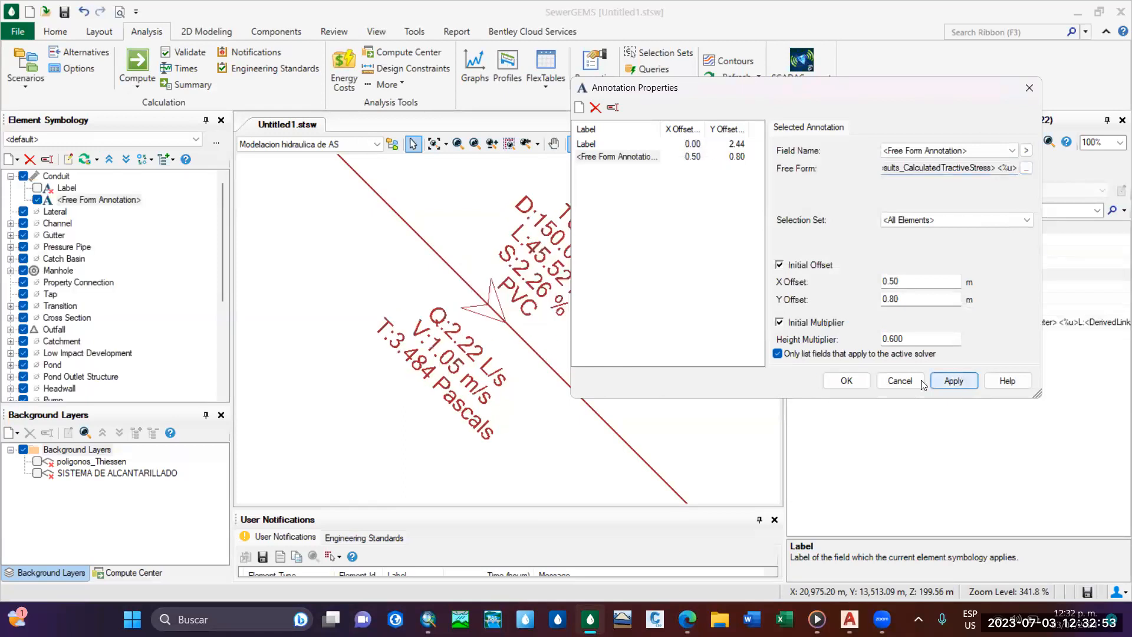
Add one more blank line above the flow line of the annotation, apply it and close the annotation properties.
click(1027, 168)
click(679, 254)
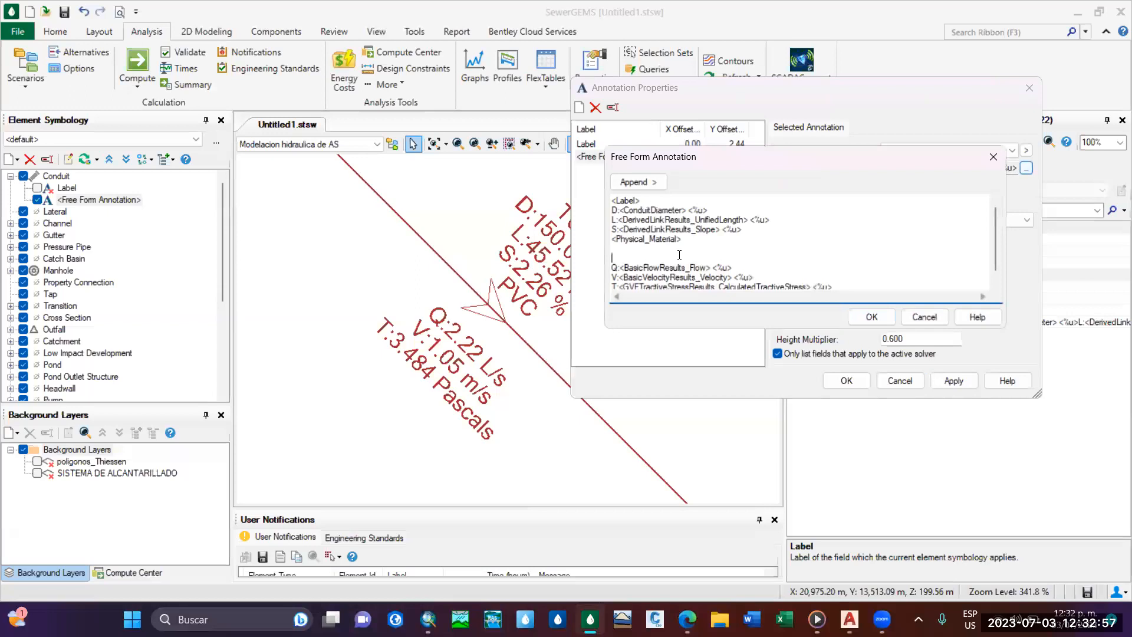
click(871, 317)
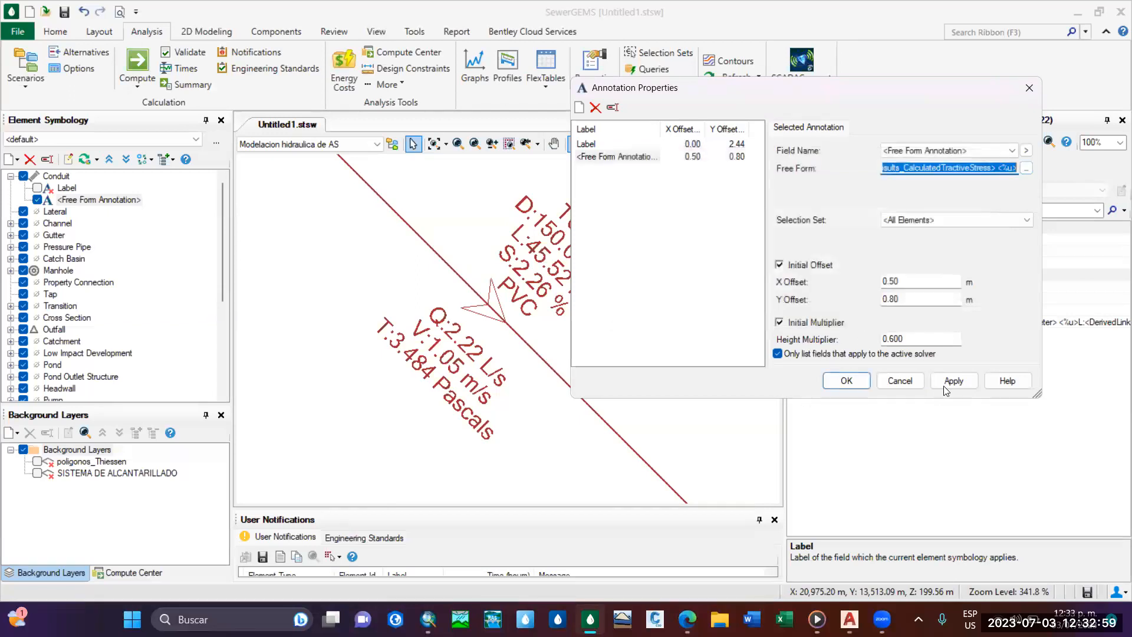
click(941, 373)
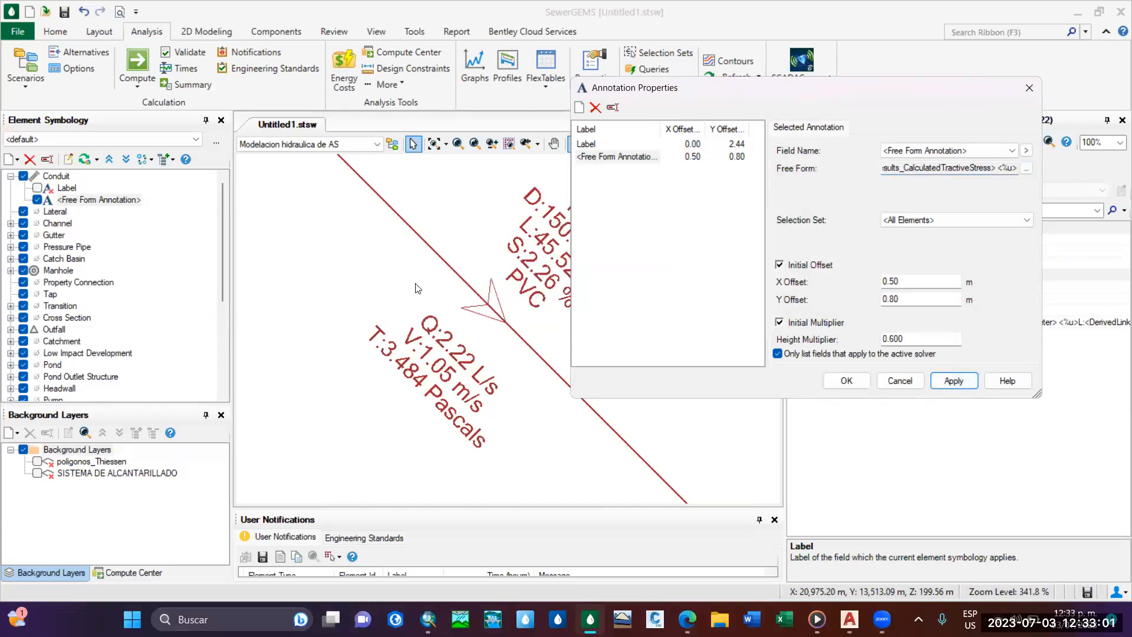
click(843, 382)
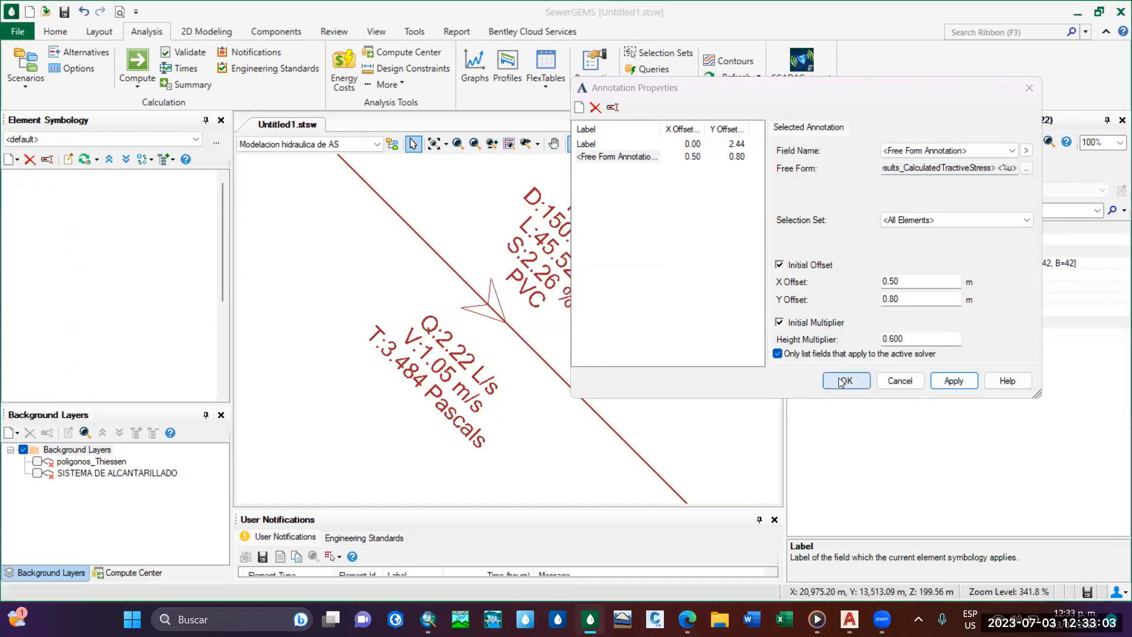
Examine the conduit annotations across the network, down to conduit TUB-7 between PVS-7 and PTAR-1.
scroll(503, 357, down, 6)
scroll(484, 394, up, 5)
scroll(530, 300, down, 4)
middle_drag(433, 462, 433, 230)
scroll(613, 377, up, 6)
middle_drag(613, 377, 516, 306)
scroll(515, 306, down, 2)
scroll(537, 318, up, 2)
scroll(561, 331, down, 1)
scroll(561, 330, up, 1)
scroll(507, 319, down, 2)
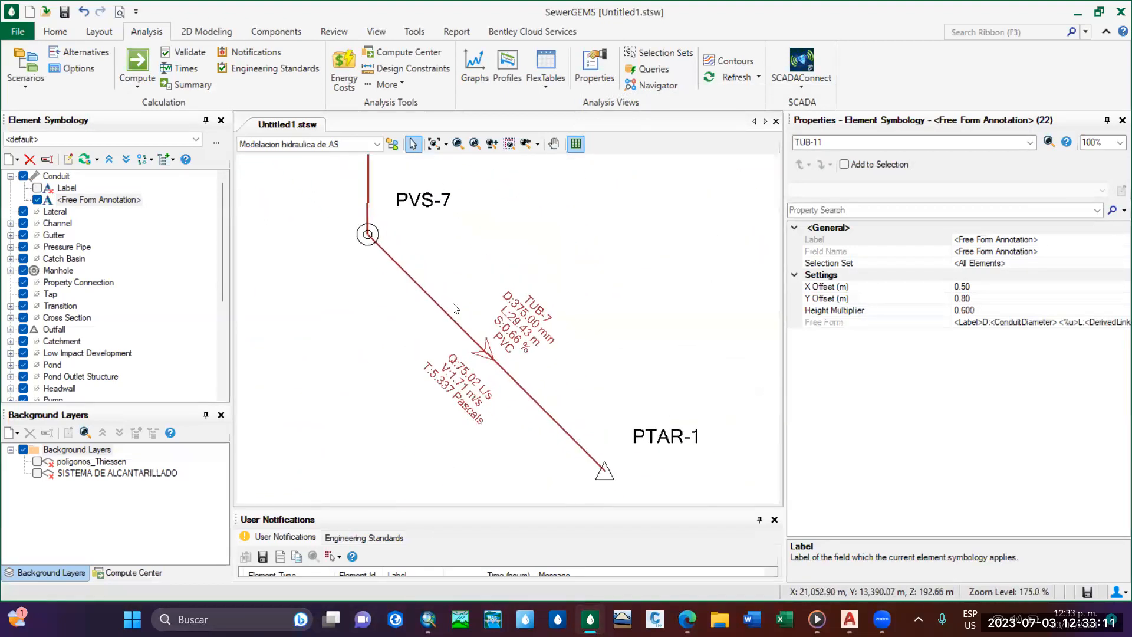
scroll(454, 308, up, 1)
scroll(481, 325, up, 2)
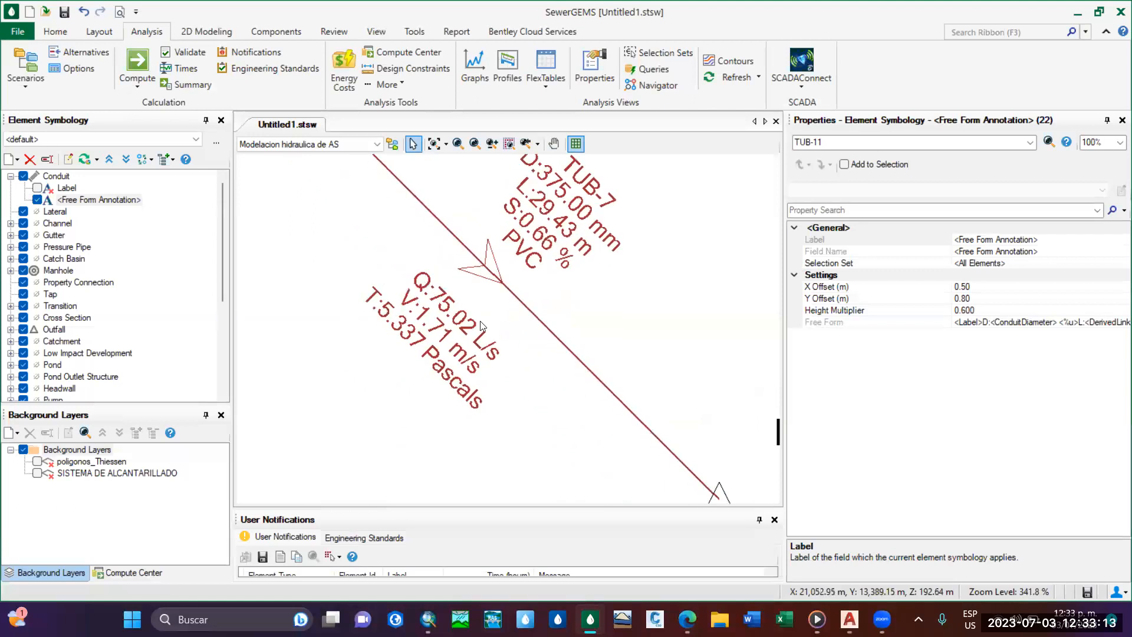
Turn off the existing Label annotation of the Manhole symbology and create a new annotation for manholes.
scroll(481, 325, down, 10)
scroll(452, 306, up, 11)
middle_drag(413, 236, 583, 463)
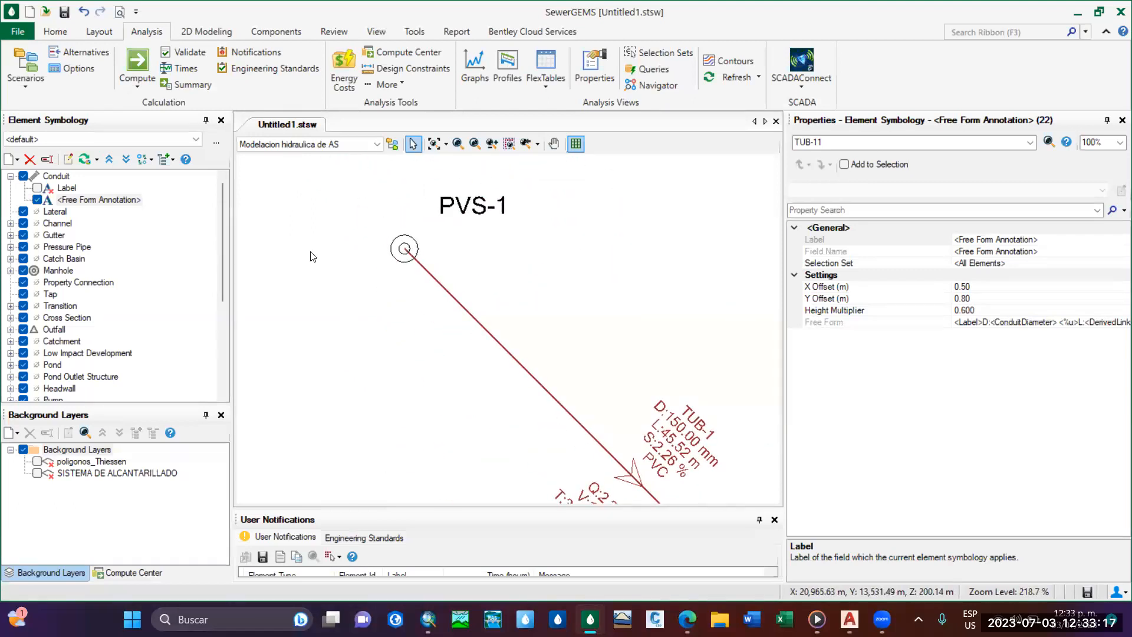
click(10, 270)
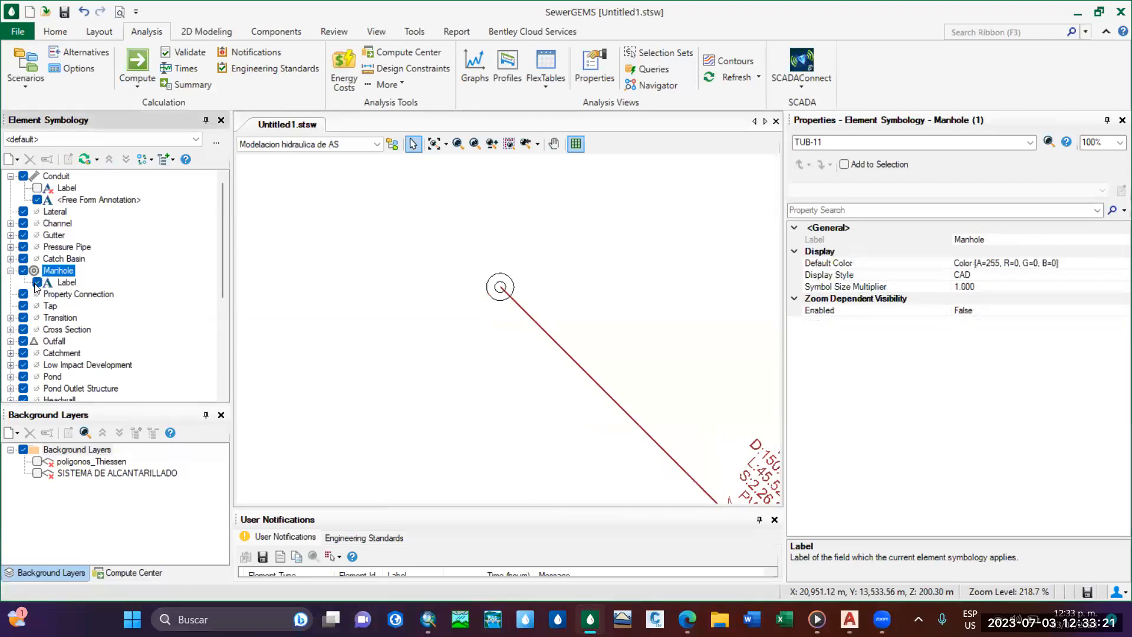
right_click(60, 271)
mouse_move(188, 282)
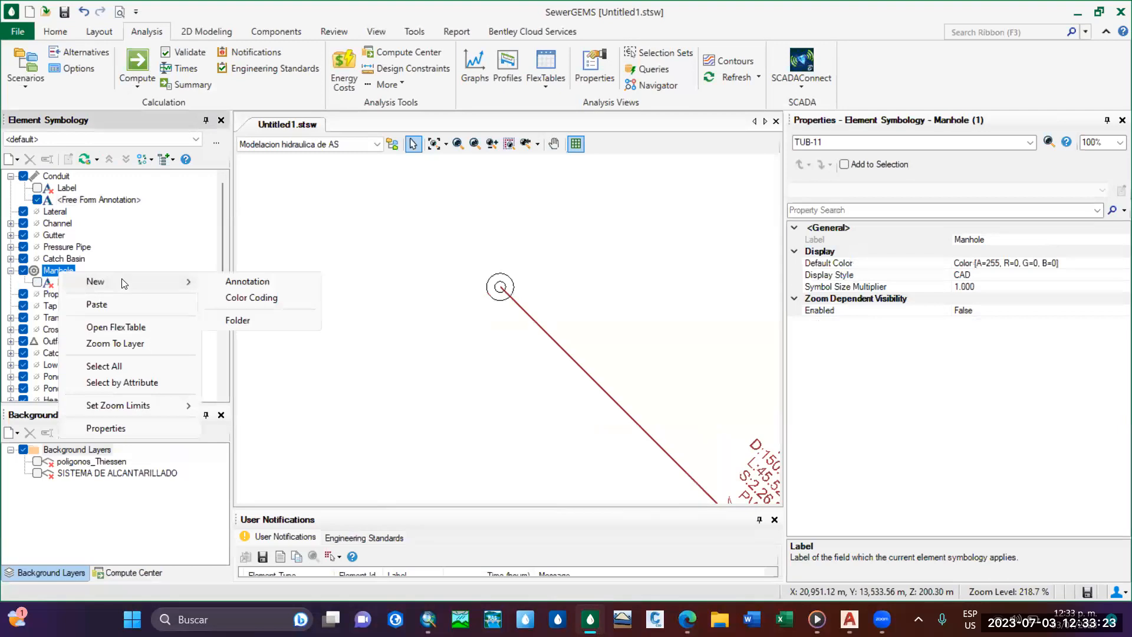
click(254, 283)
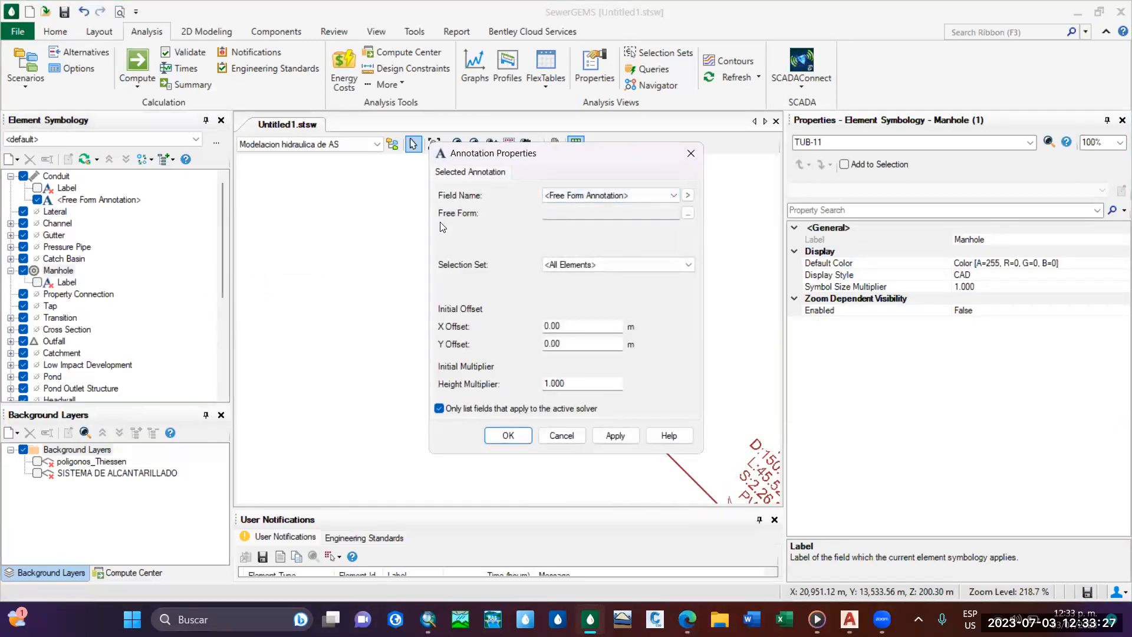
Start the manhole's free form annotation text with the general Label field as its first line.
click(688, 213)
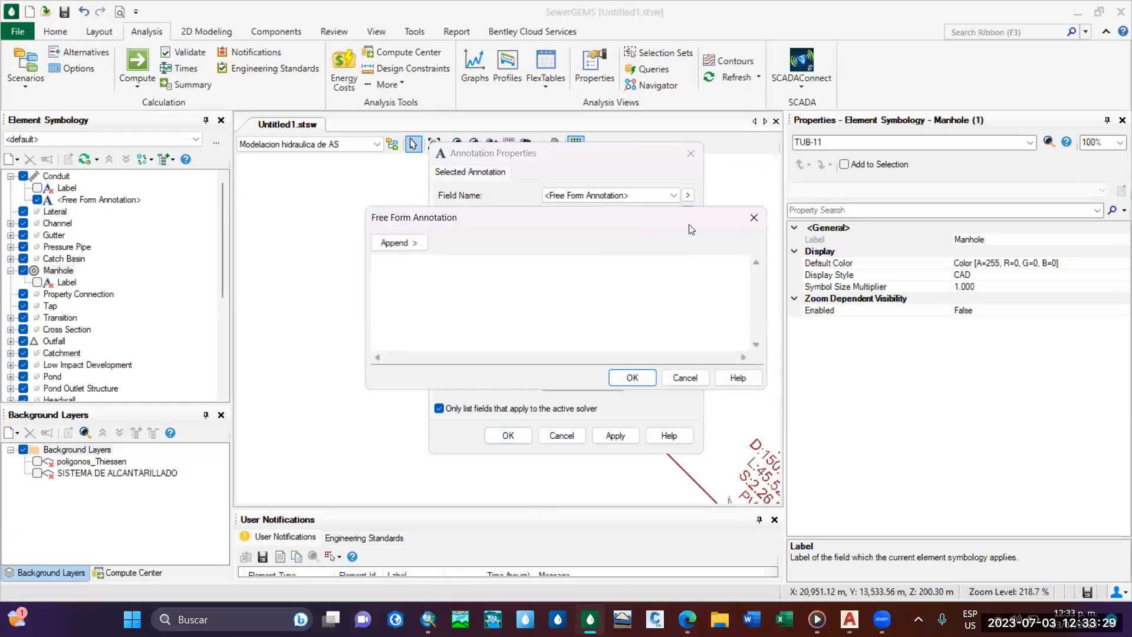
click(392, 244)
mouse_move(561, 283)
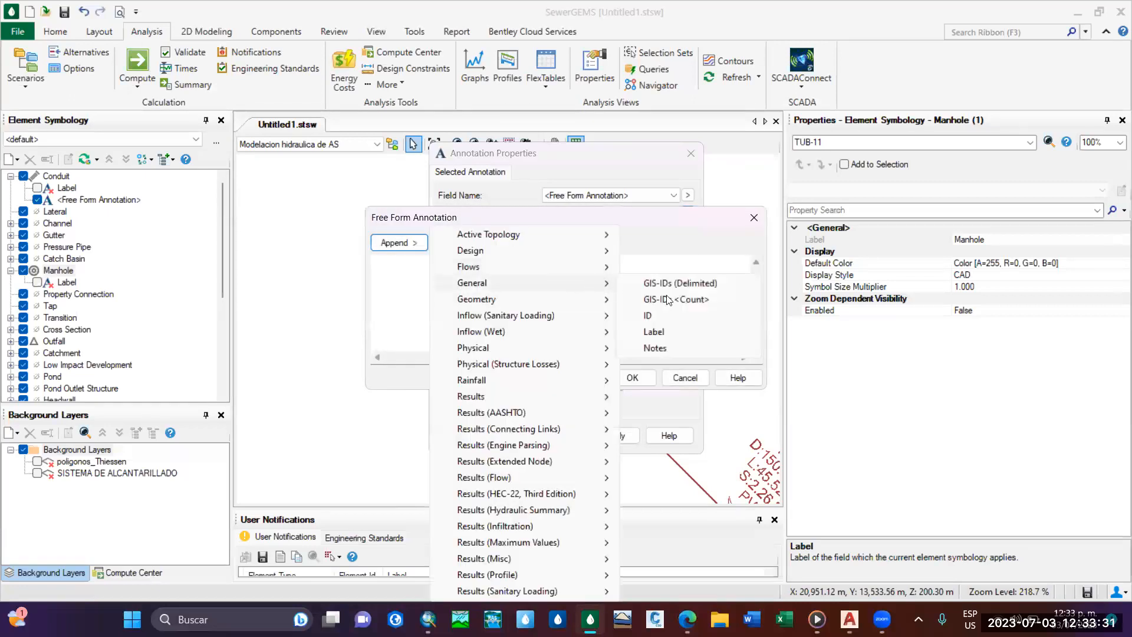
click(671, 329)
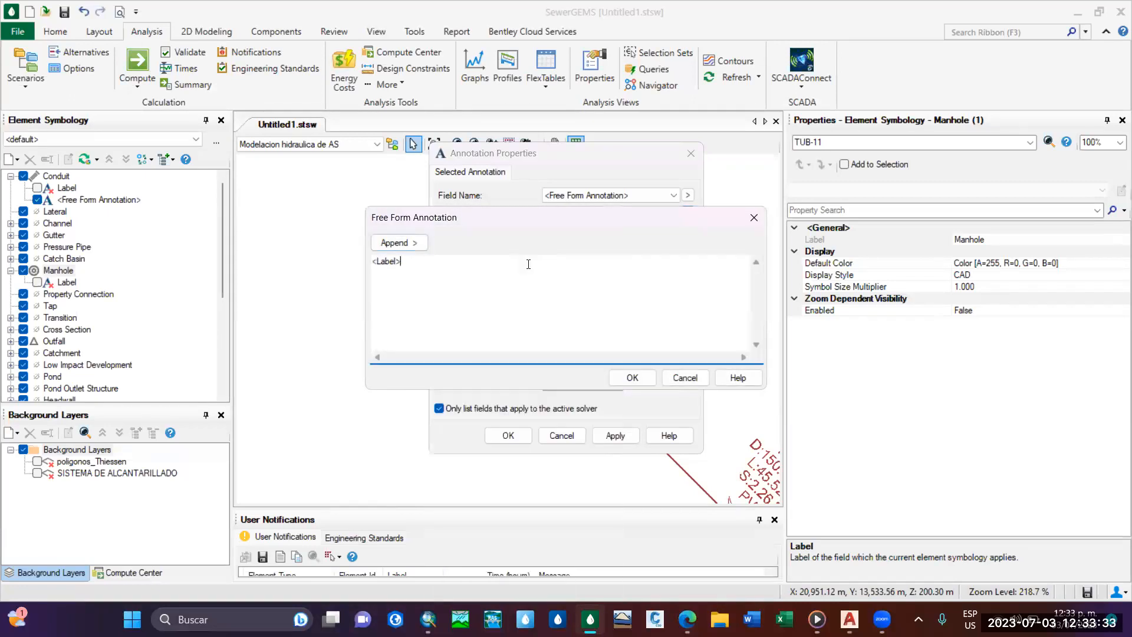
Append the Elevation (Rim) field to the manhole annotation and prefix that line with "NT:".
click(422, 244)
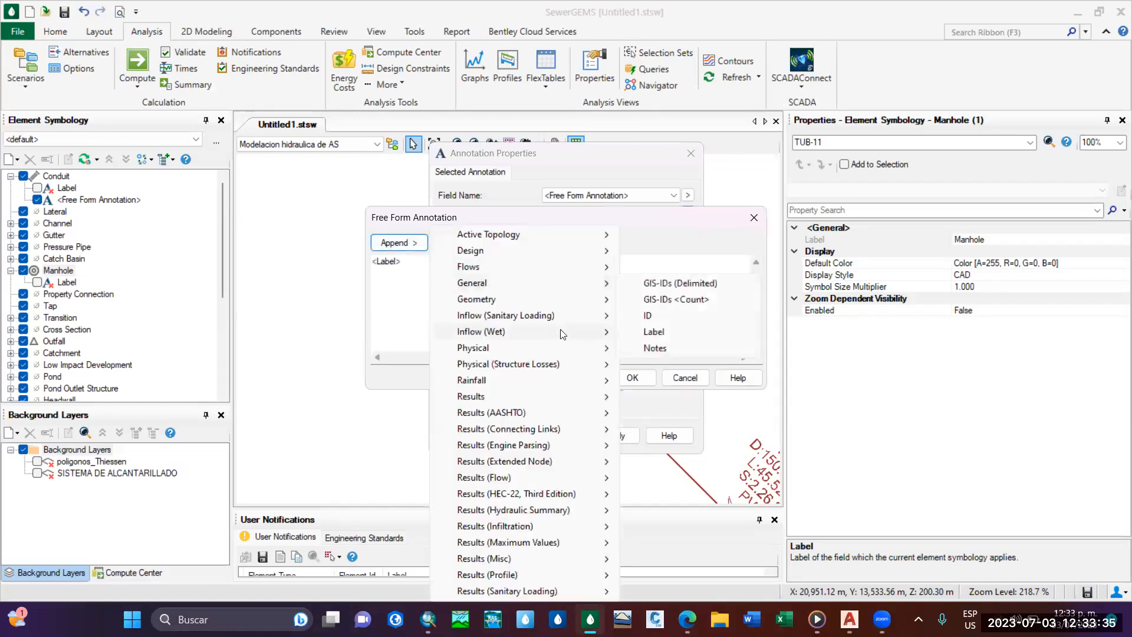
mouse_move(582, 348)
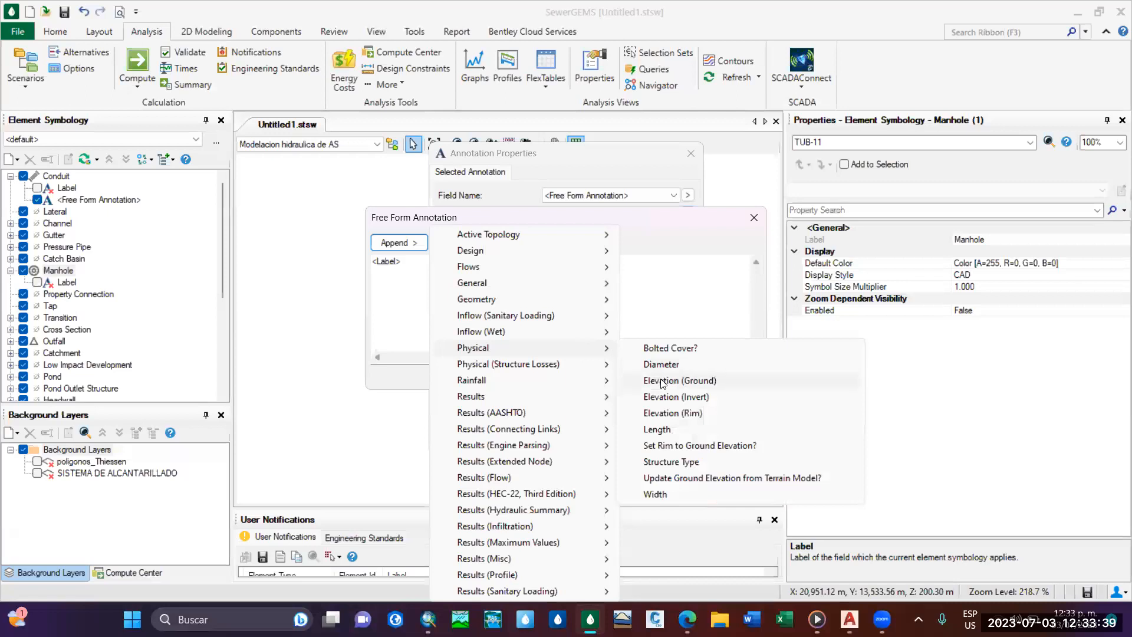
click(674, 414)
click(374, 273)
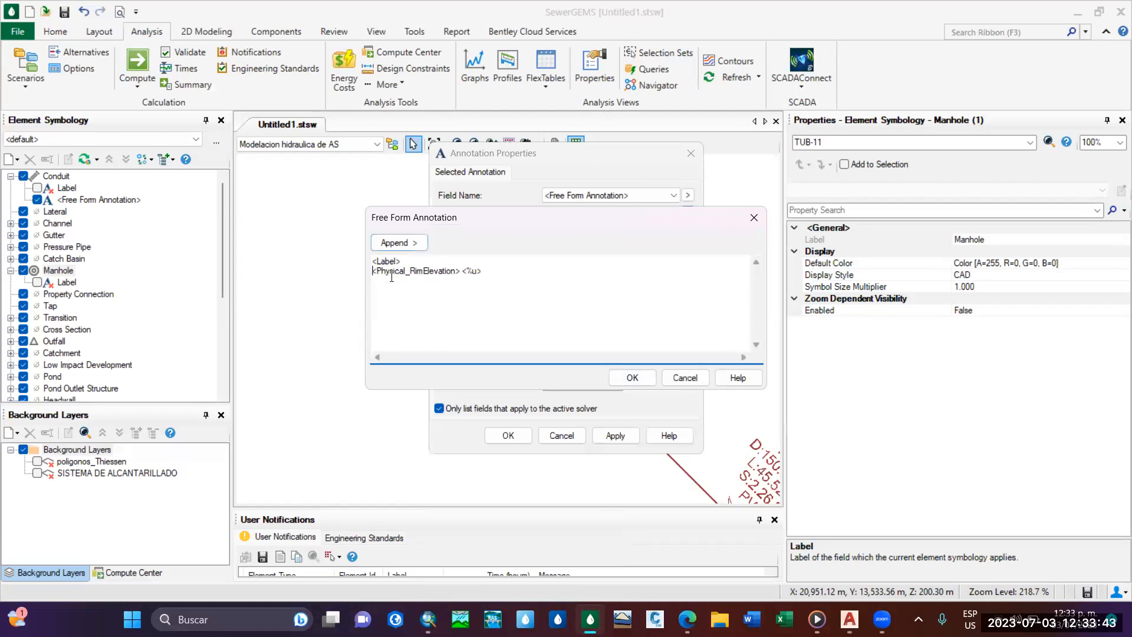
text(NT:)
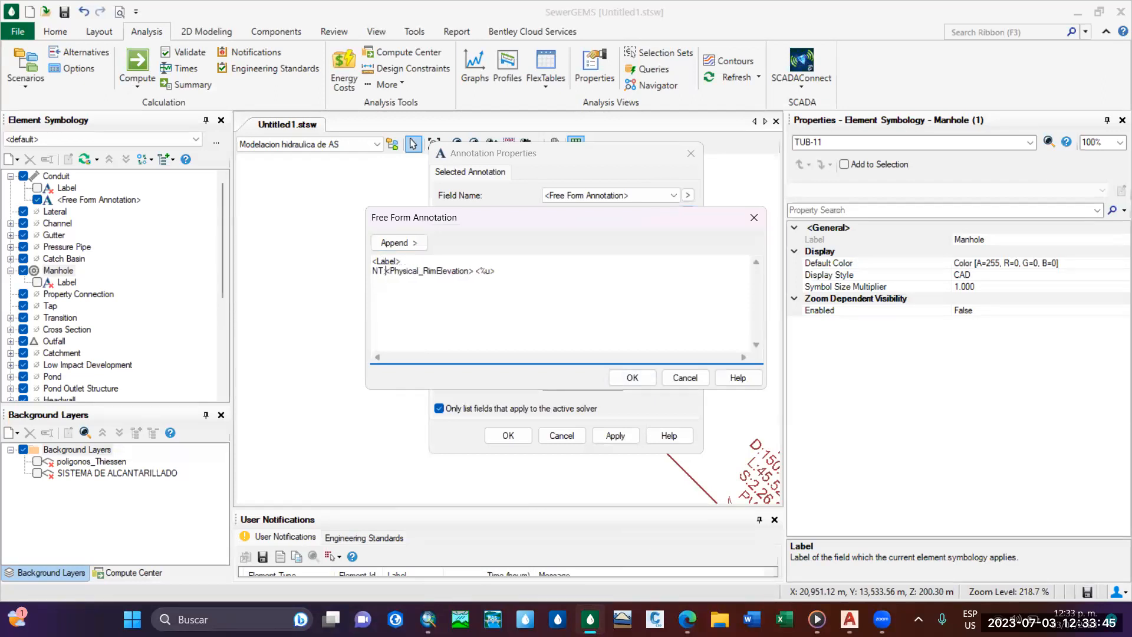
Append the Elevation (Invert) field to the manhole annotation and prefix that line with "NF:".
click(417, 244)
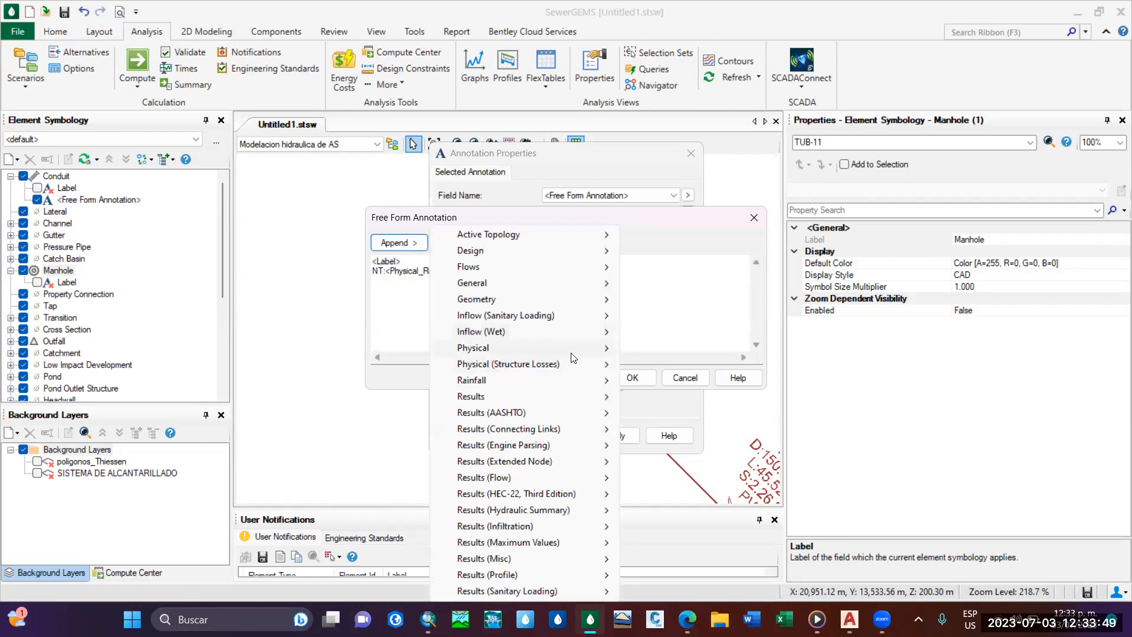
mouse_move(573, 353)
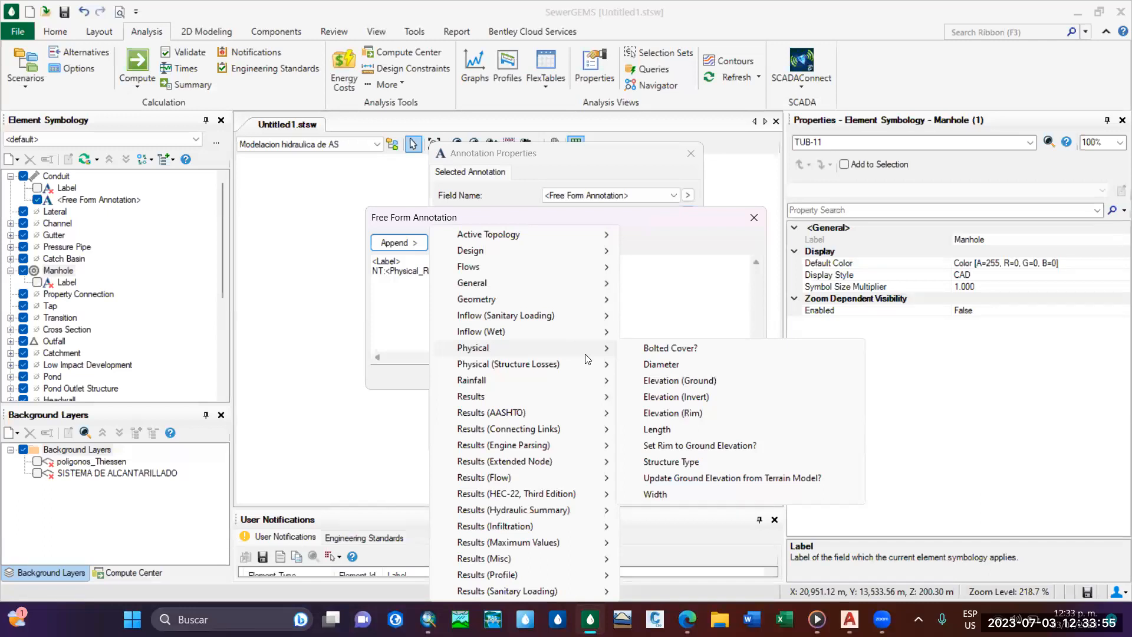
click(399, 285)
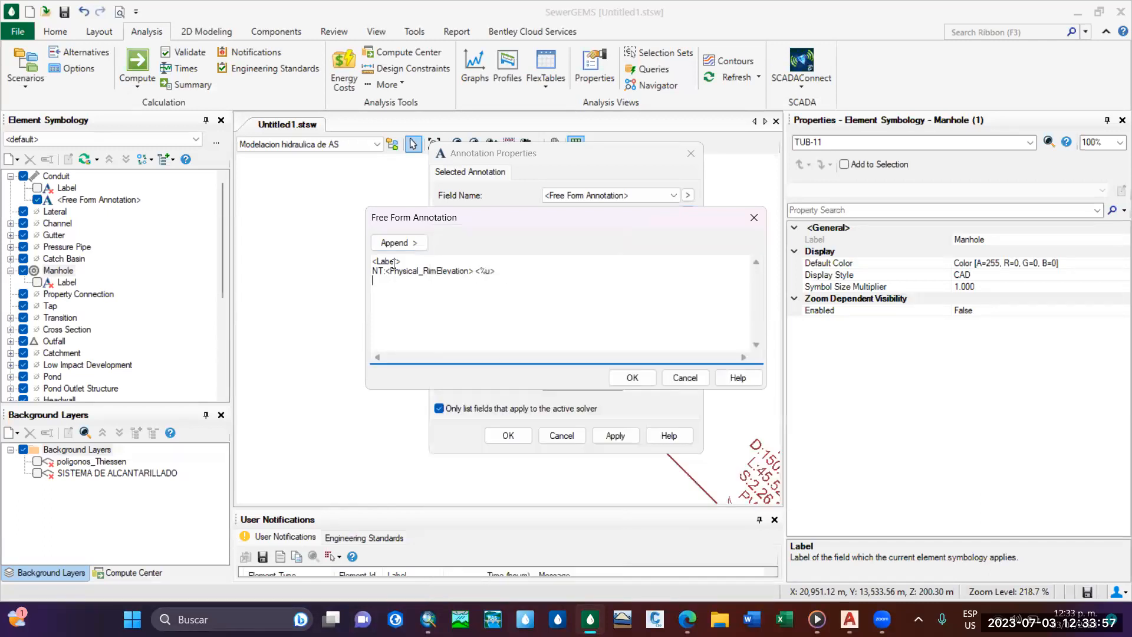
click(397, 242)
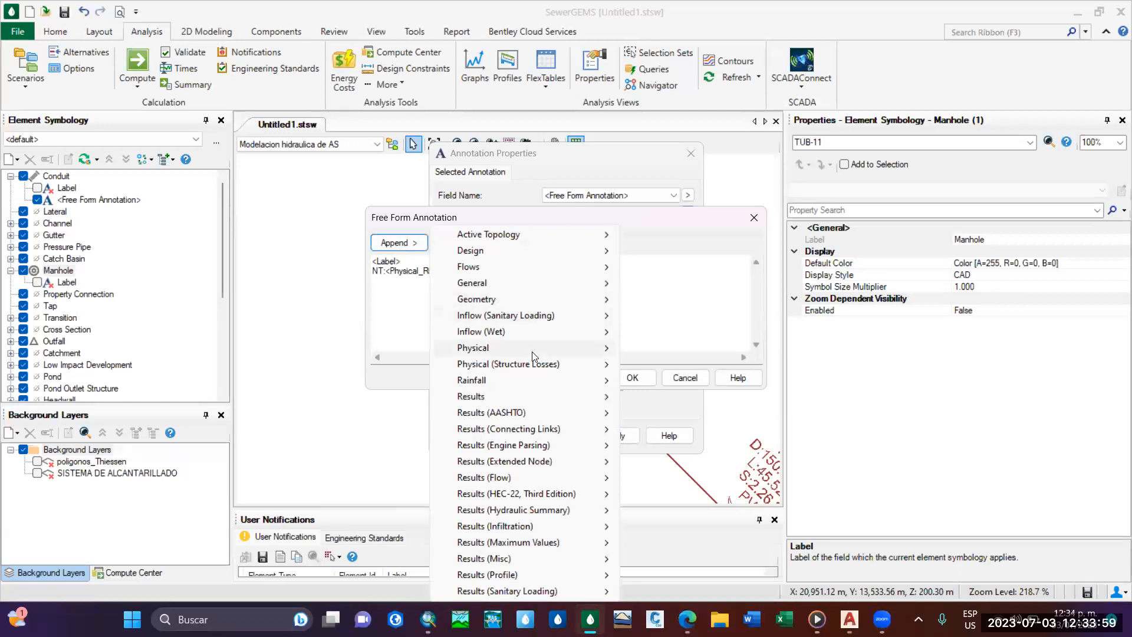
mouse_move(532, 351)
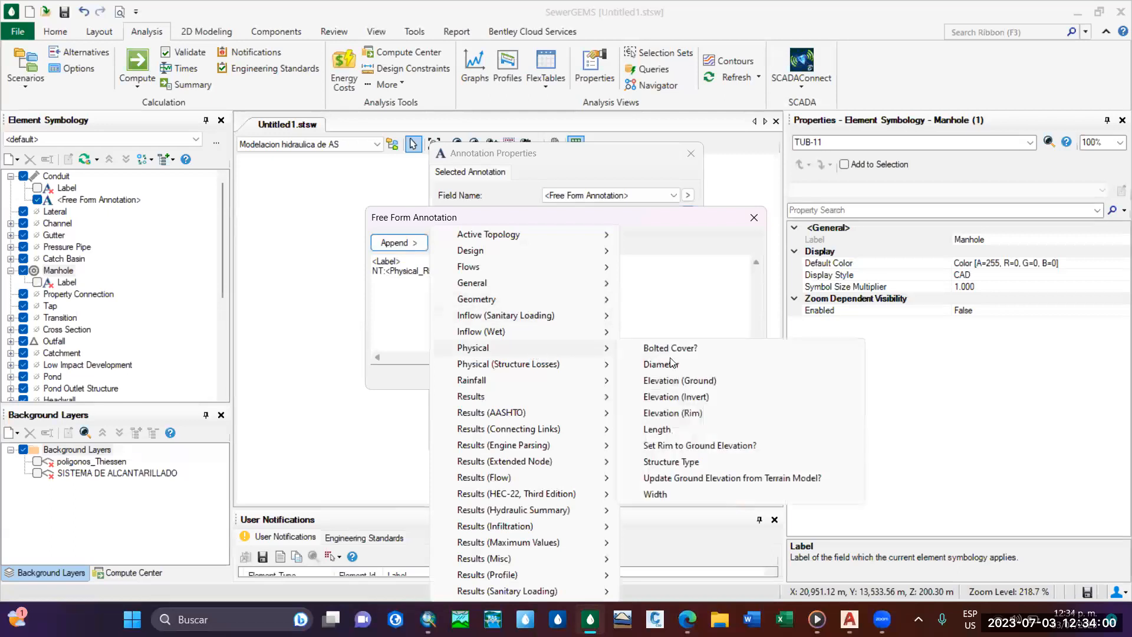
click(703, 398)
click(373, 281)
text(NF:)
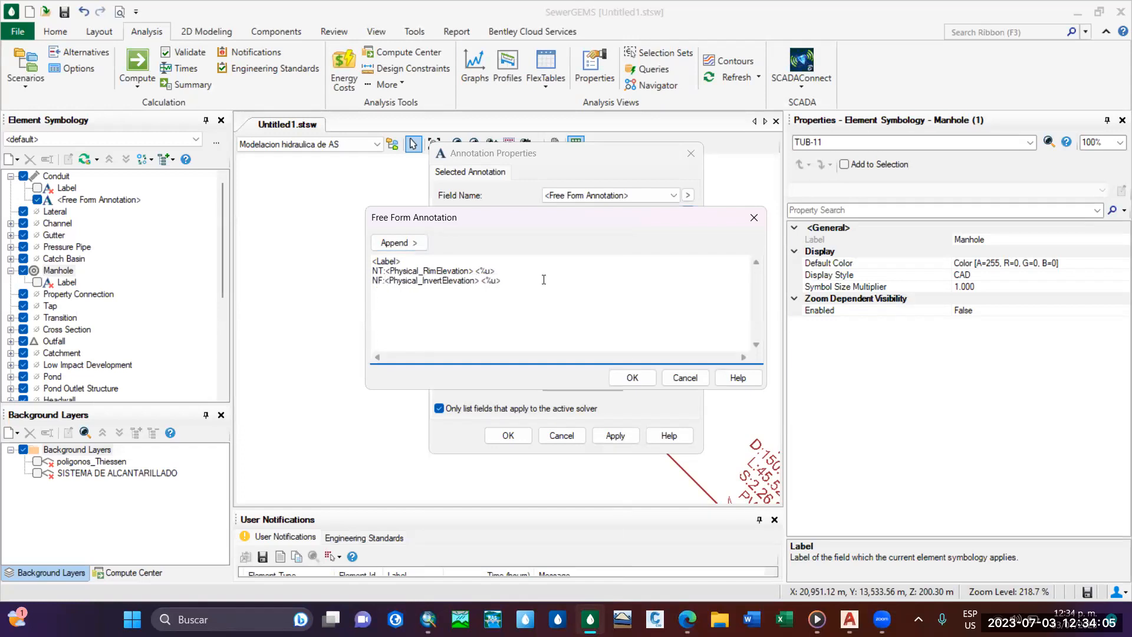
Look through the manhole result fields for a further attribute to append below the NF line of the annotation.
click(398, 242)
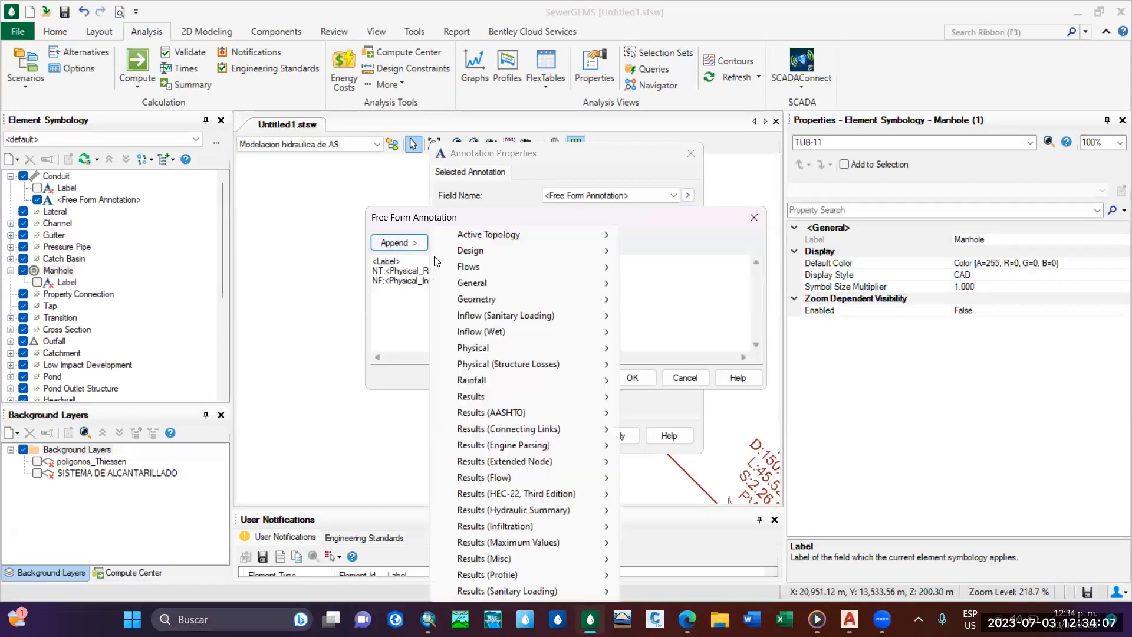
mouse_move(540, 585)
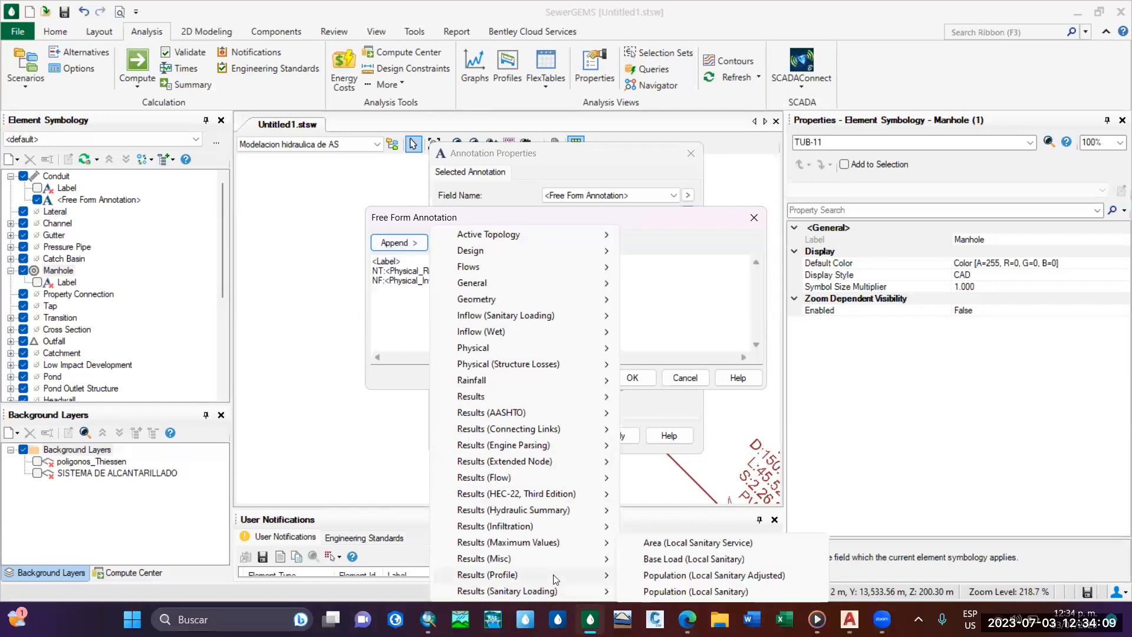
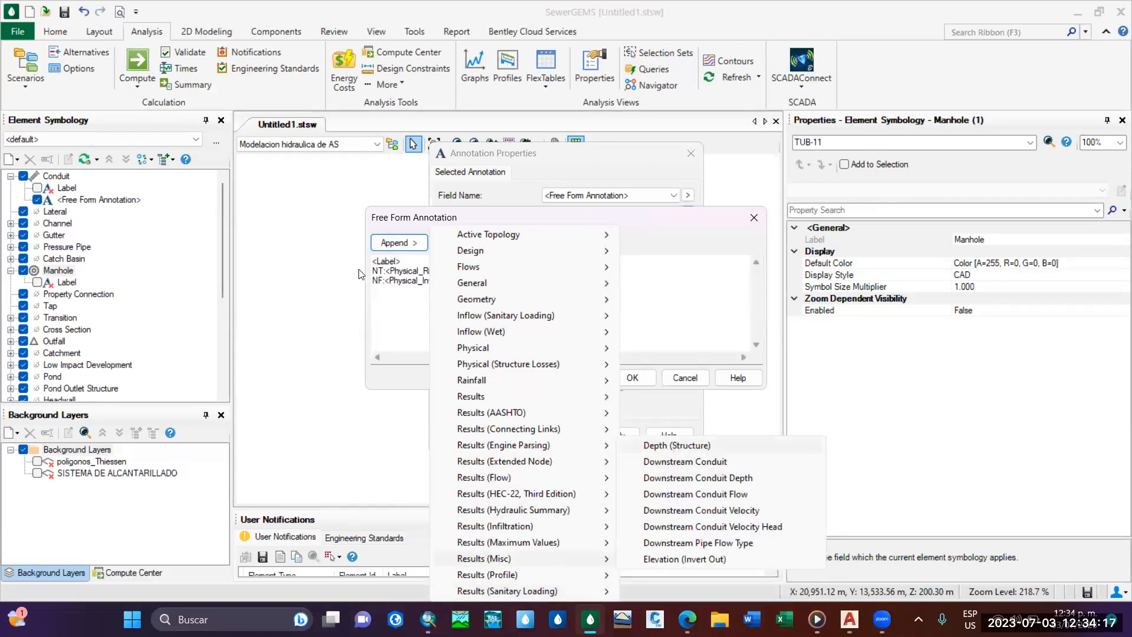
Append the Depth (Structure) result field to the manhole annotation and prefix that line with "h:".
click(677, 449)
click(375, 291)
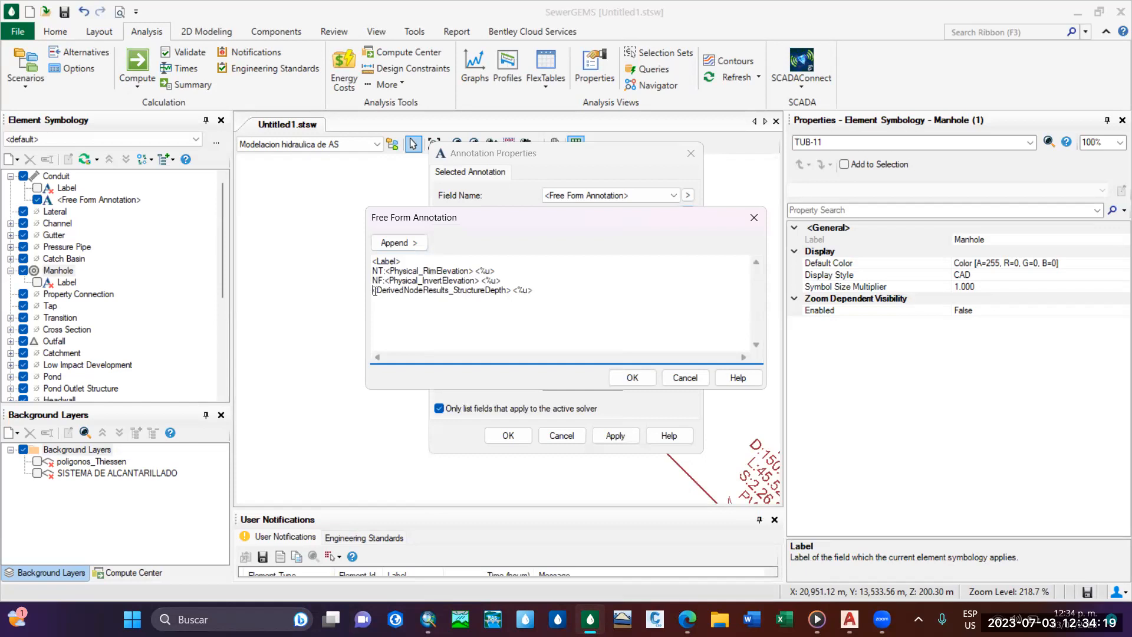
text(h:)
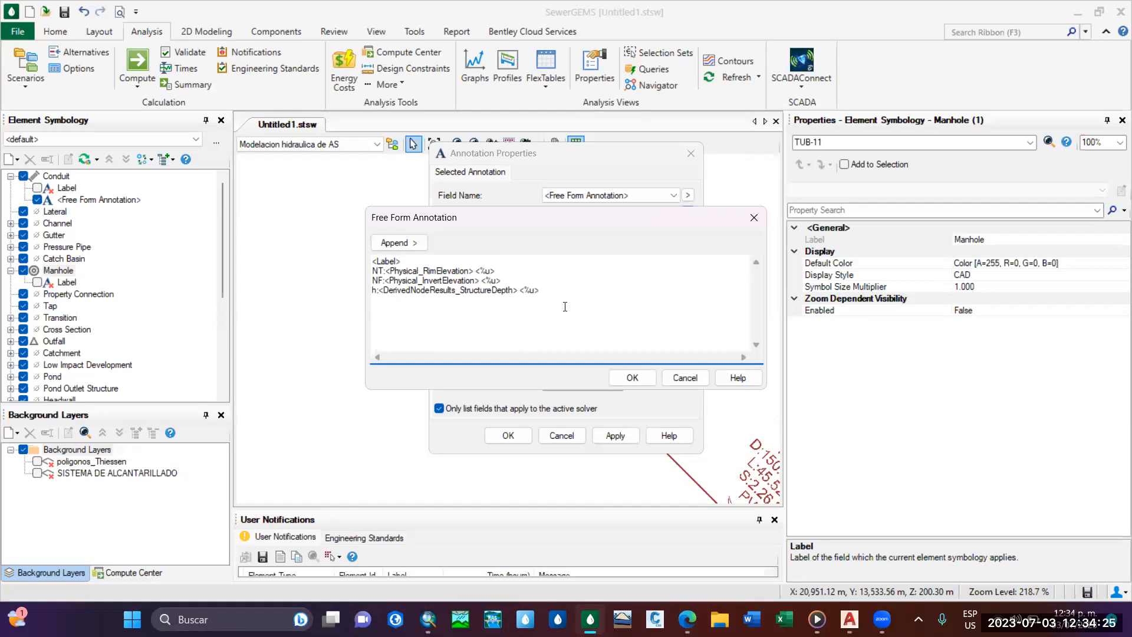
Append the geometry X and Y coordinate fields as two further lines of the manhole's free form annotation.
click(414, 242)
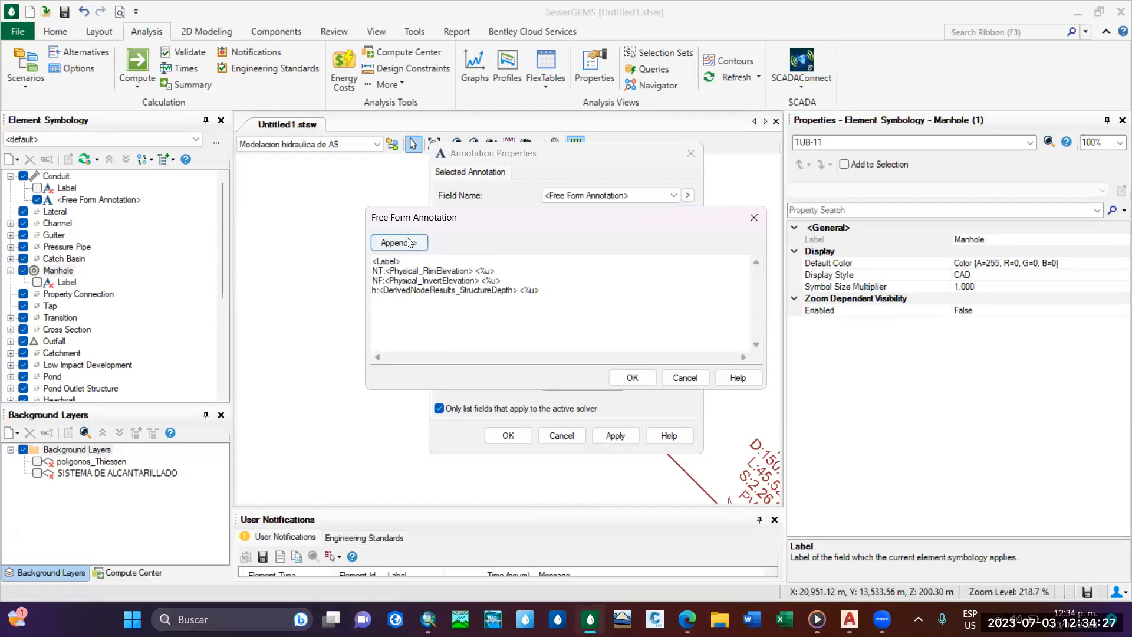
mouse_move(538, 287)
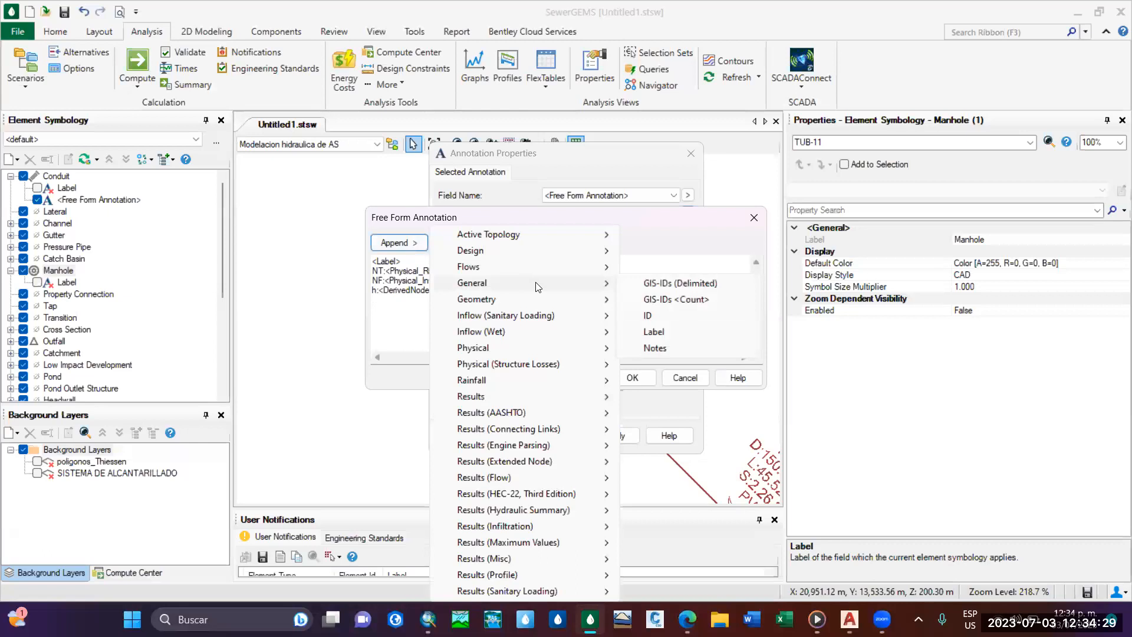
mouse_move(590, 299)
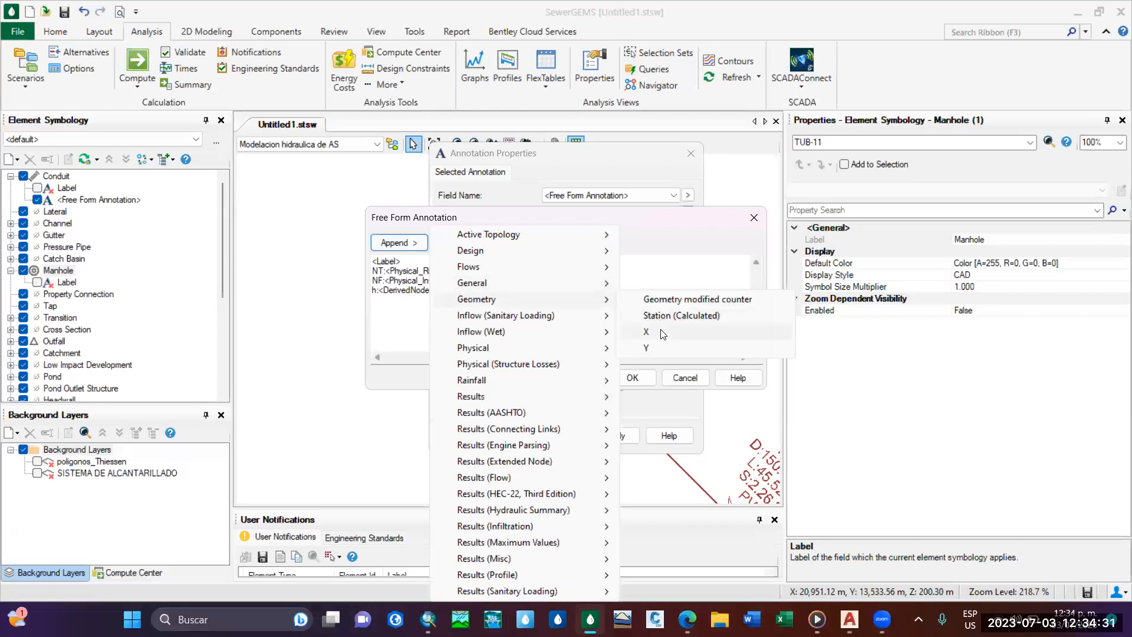
click(663, 333)
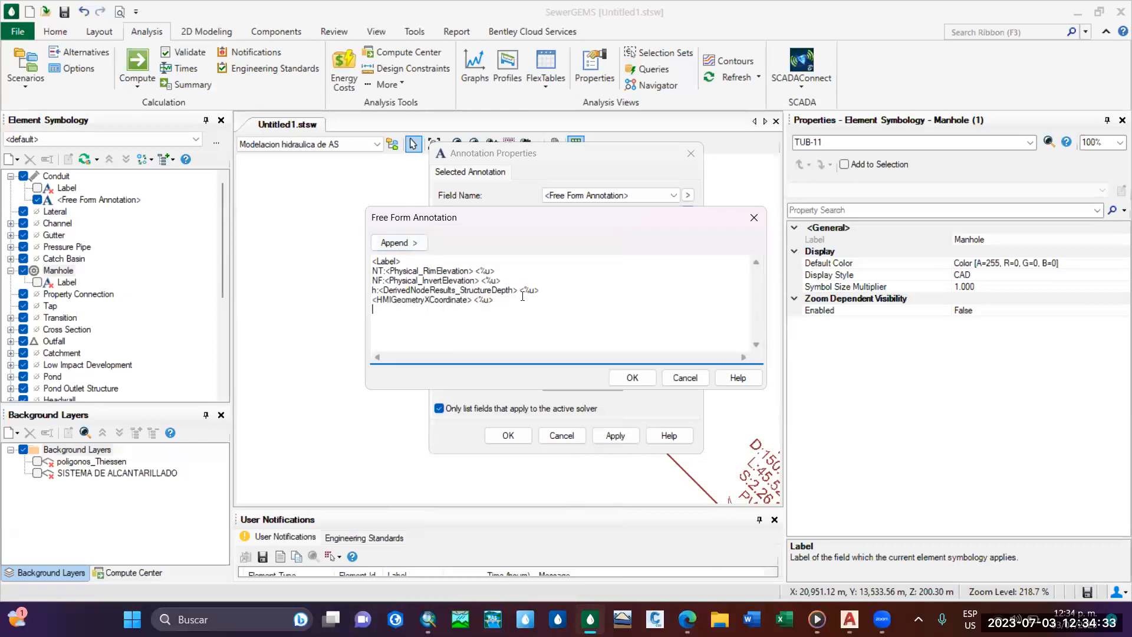
click(413, 243)
mouse_move(511, 302)
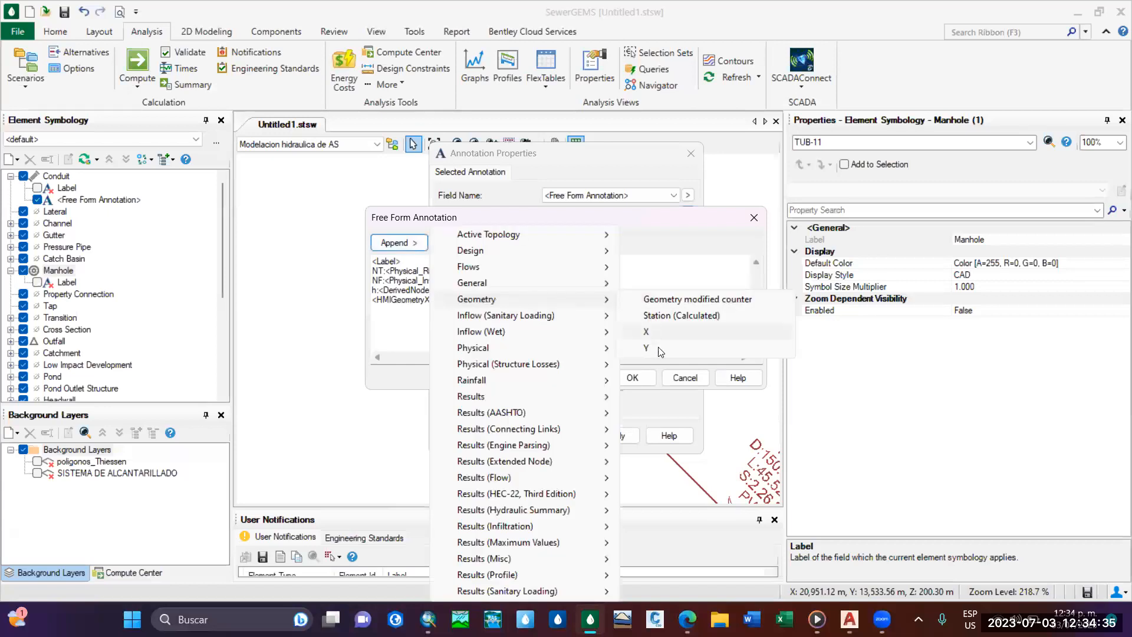
click(658, 348)
Prefix the coordinate lines with "X:" and "Y:" and accept the free form annotation text.
click(374, 298)
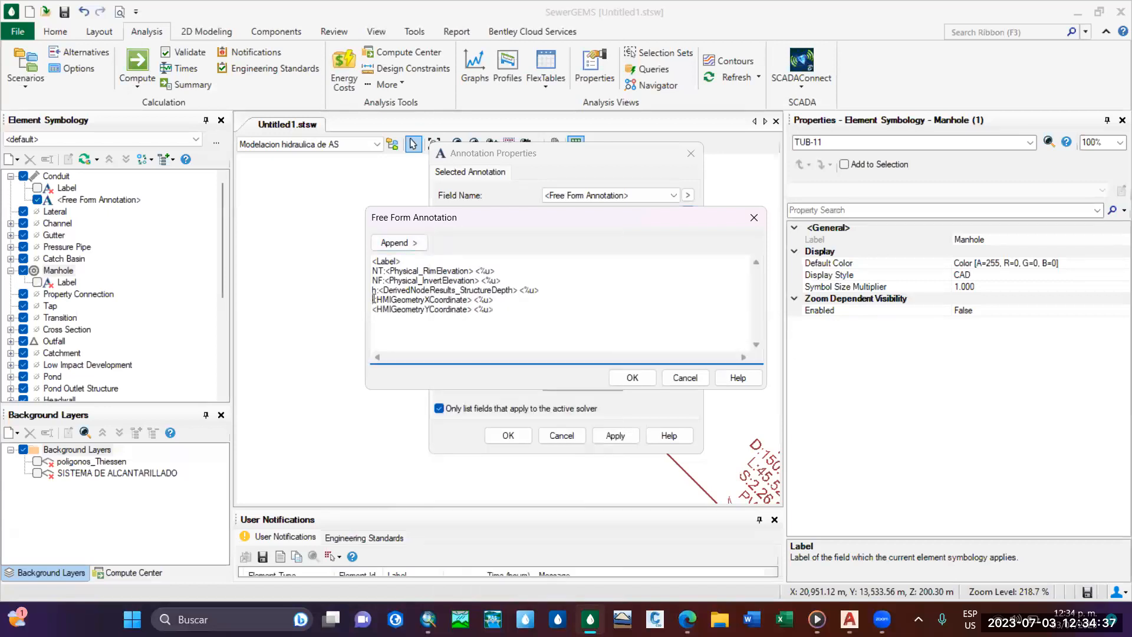
text(X)
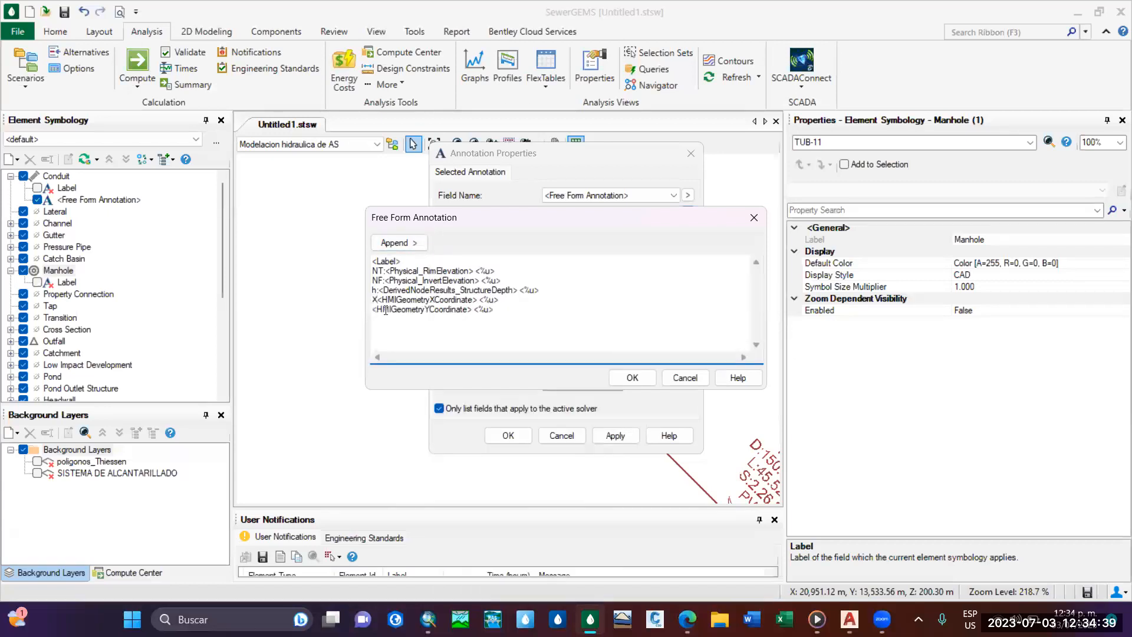
text(Y:)
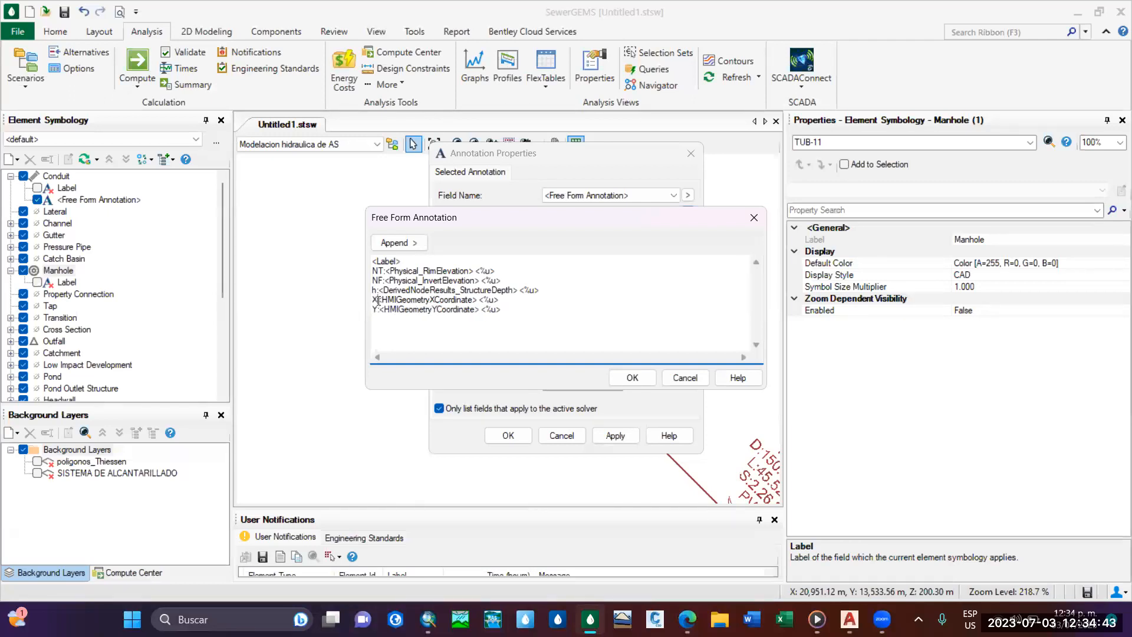
click(378, 300)
text(:)
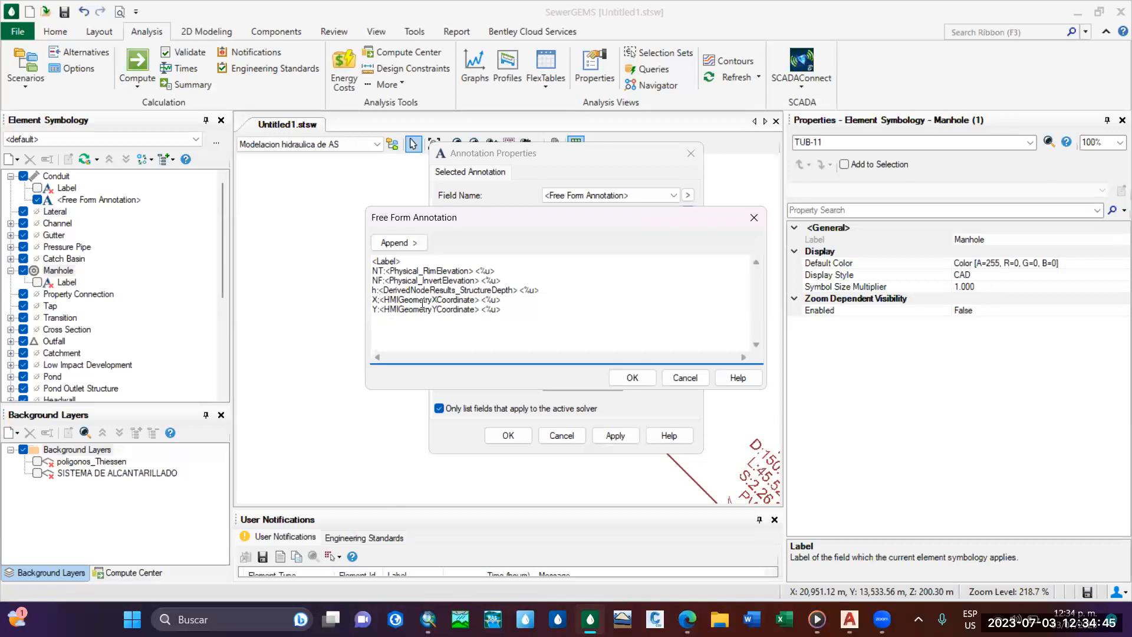
key(BackSpace)
text(:)
click(632, 377)
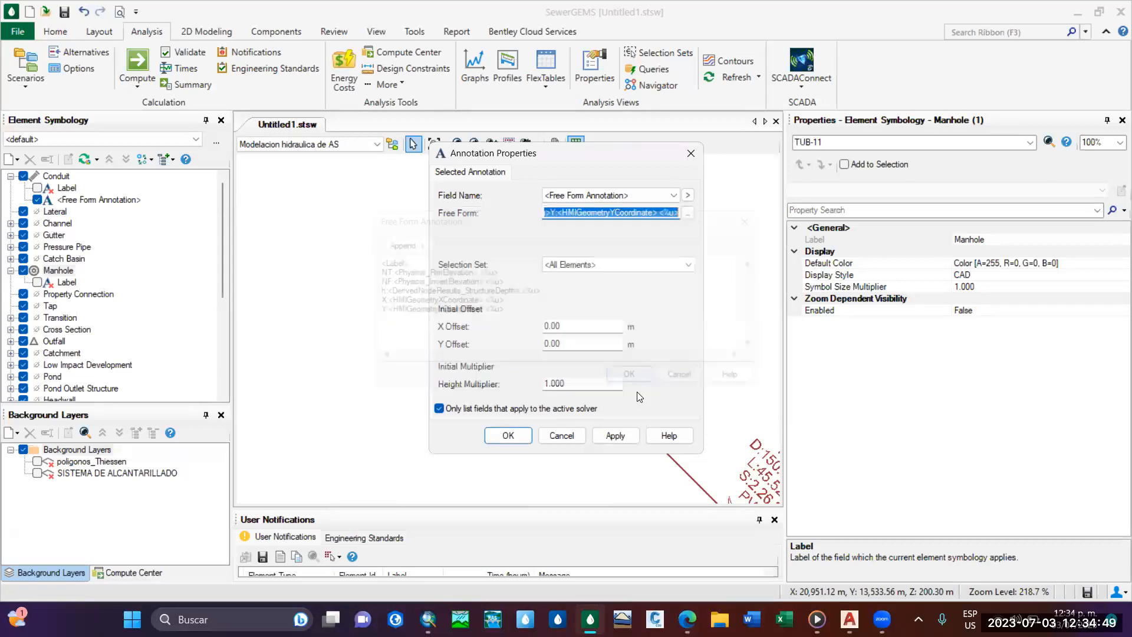
Apply the manhole annotation to the drawing with a height multiplier of 0.6.
click(615, 435)
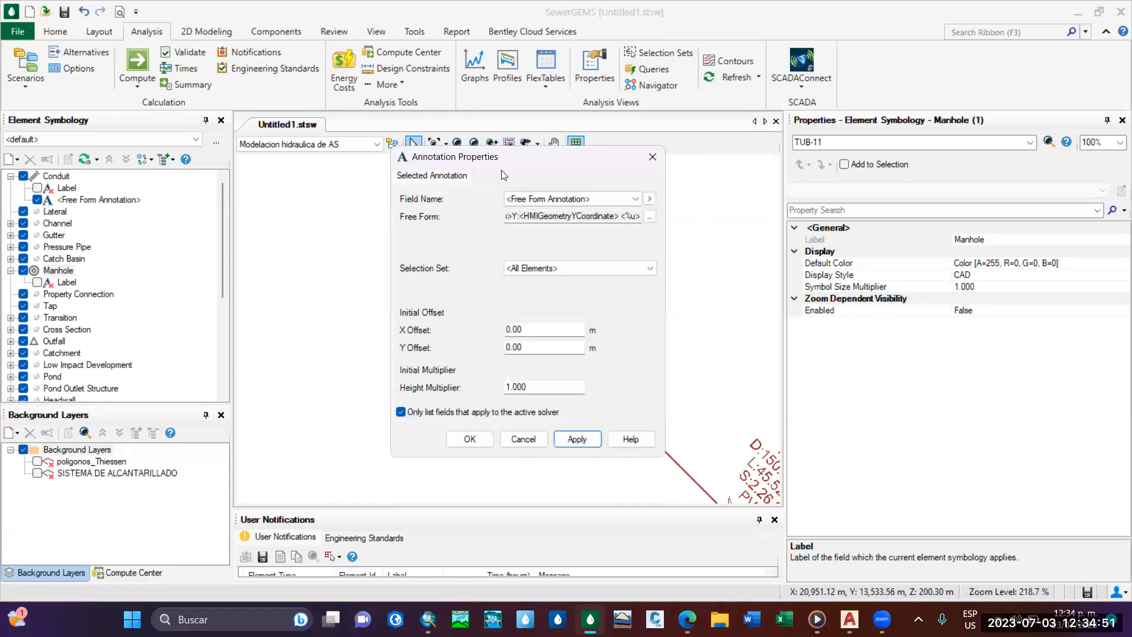
drag(530, 152, 224, 172)
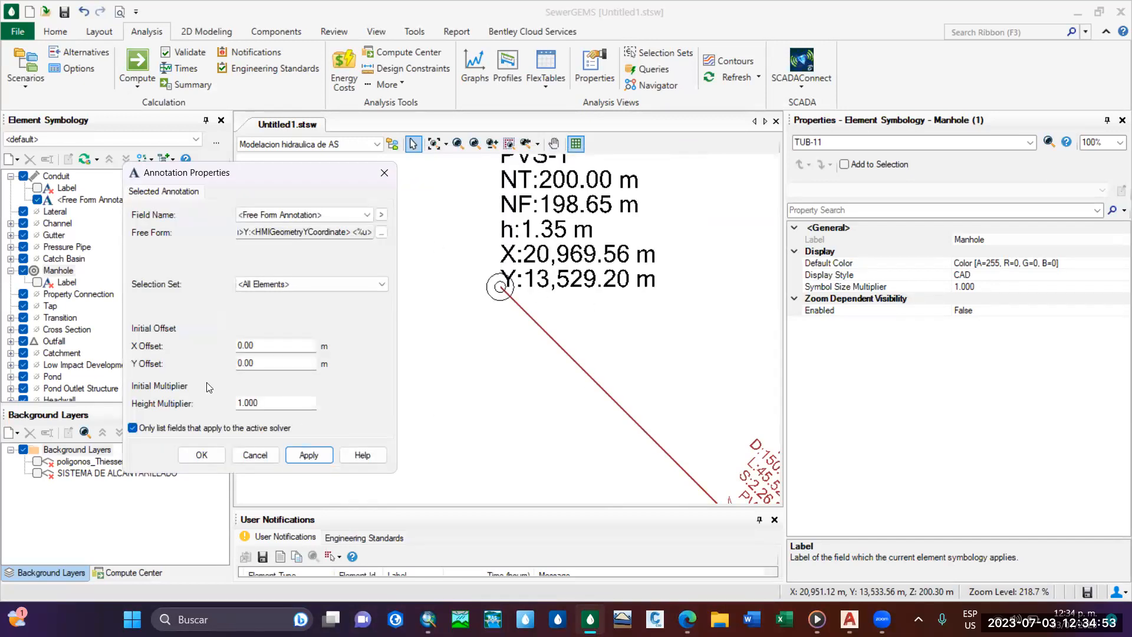
double_click(280, 401)
text(0.6)
click(309, 455)
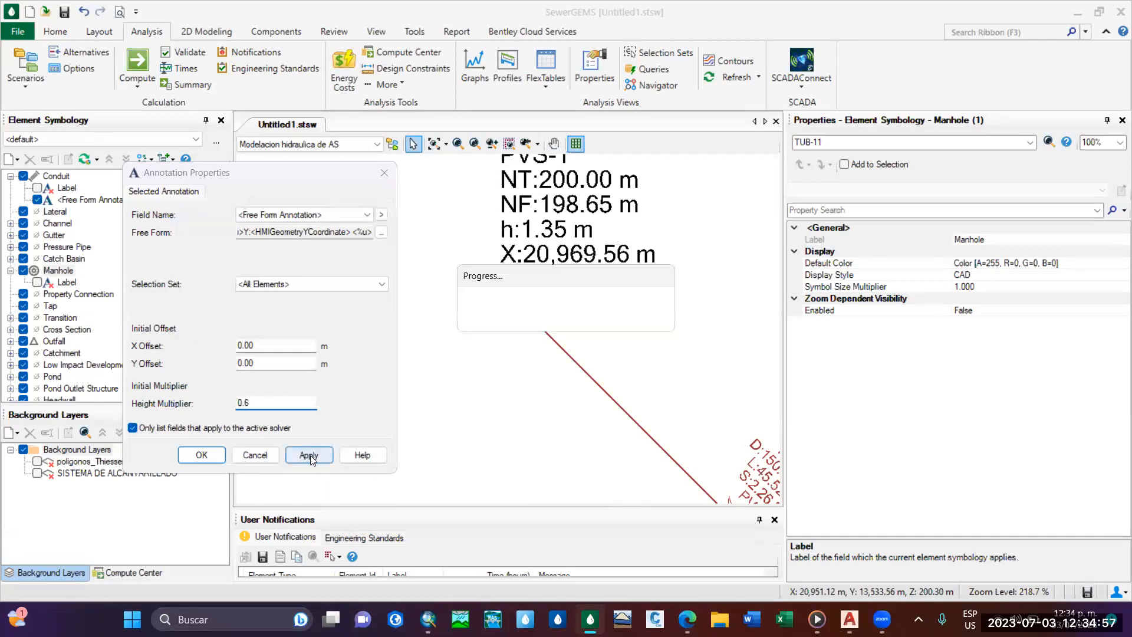
Try an initial X offset of 0.8 m for the manhole annotation.
key(shift+Tab)
key(shift+Tab)
key(shift+Tab)
key(shift+Tab)
key(shift+Tab)
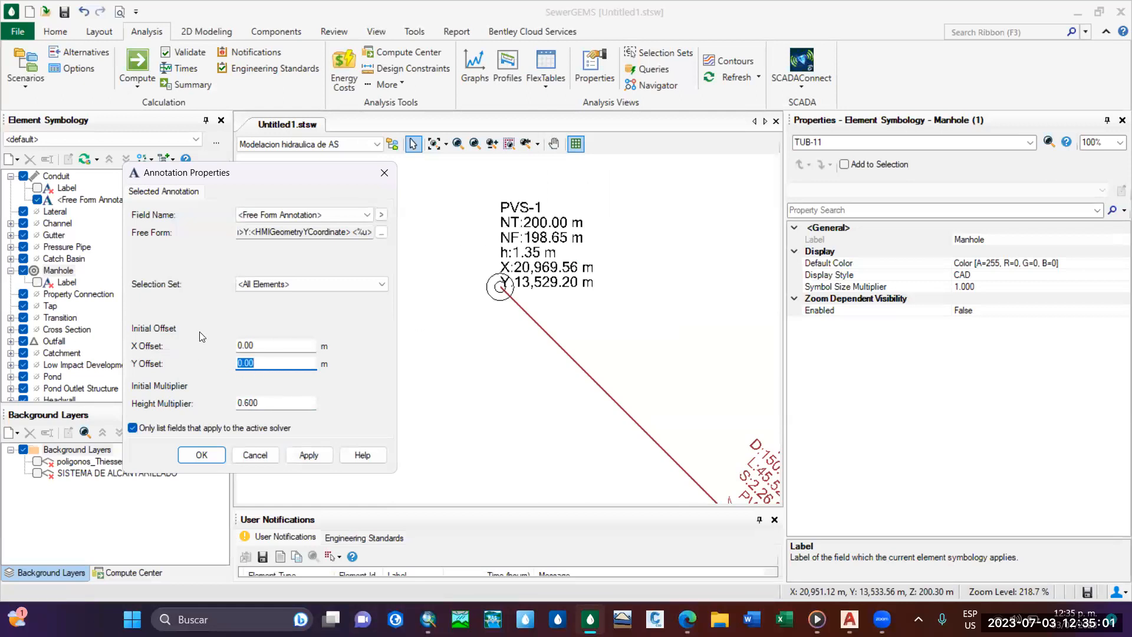
click(279, 358)
click(269, 346)
click(276, 343)
key(BackSpace)
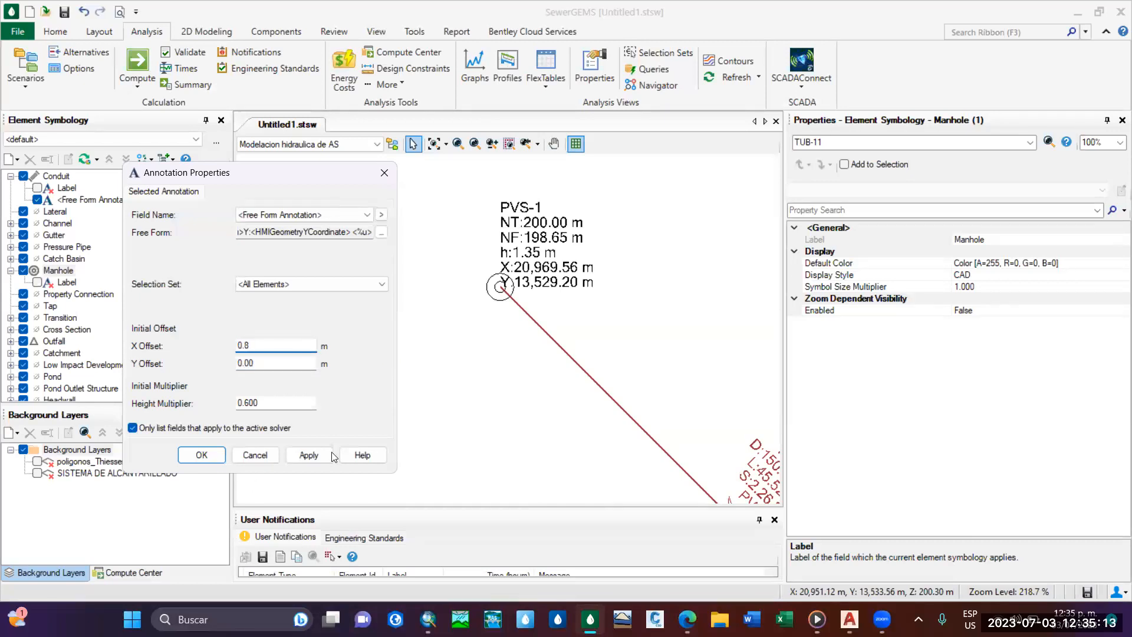
click(330, 452)
Set the manhole annotation's initial X offset to 0.90 m and apply it.
click(274, 344)
key(BackSpace)
text(0)
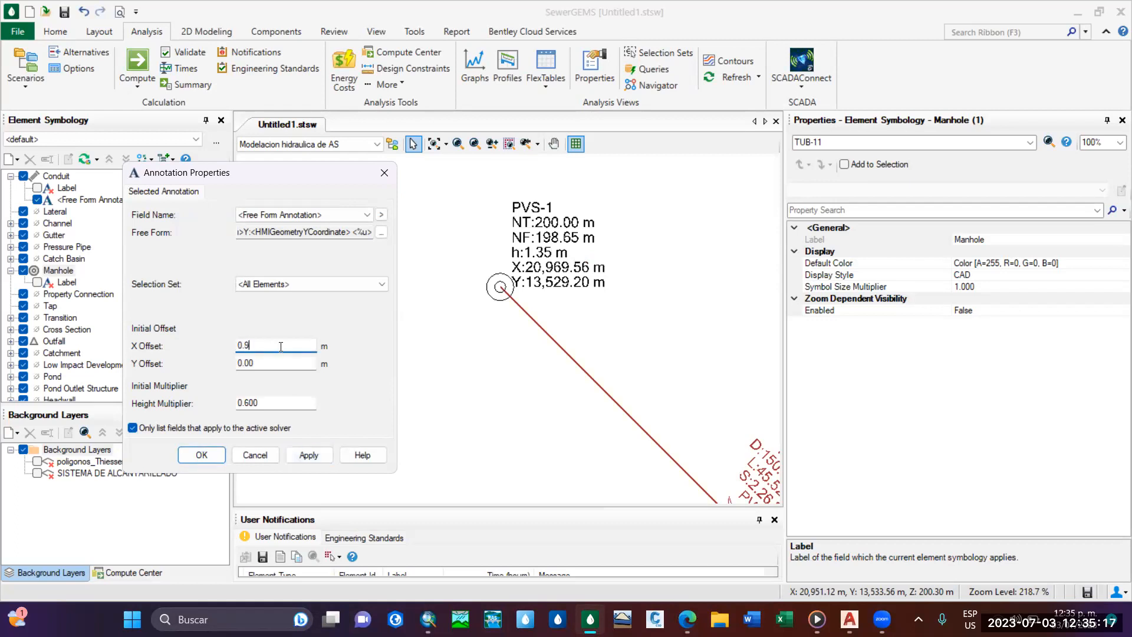
click(311, 453)
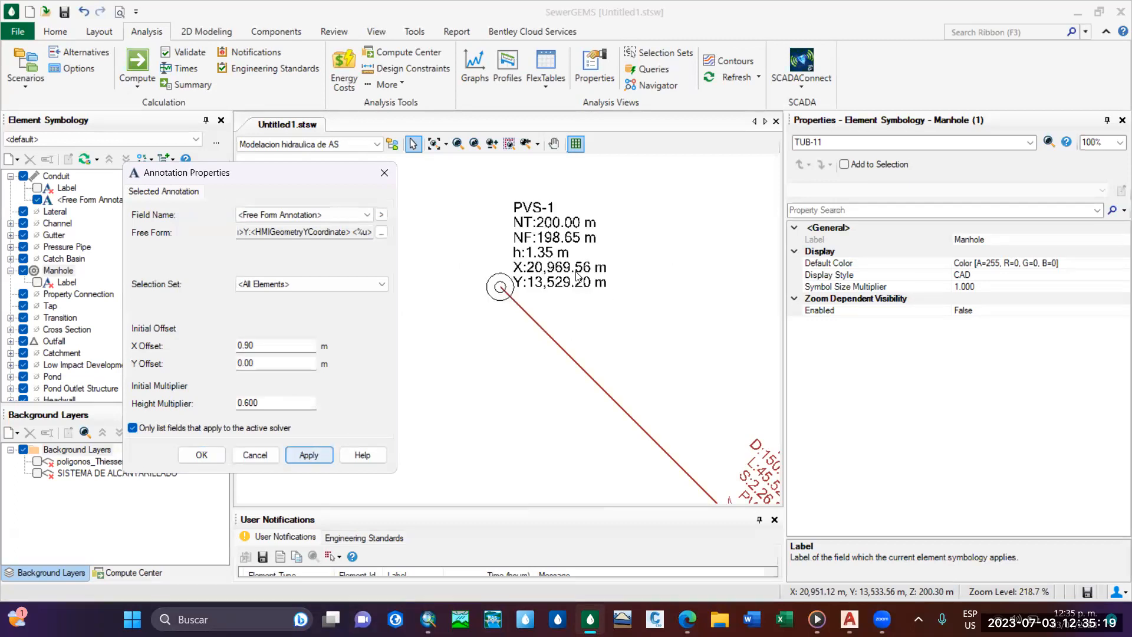
Set the manhole annotation's initial Y offset to 0.50 m and accept the annotation properties.
click(276, 361)
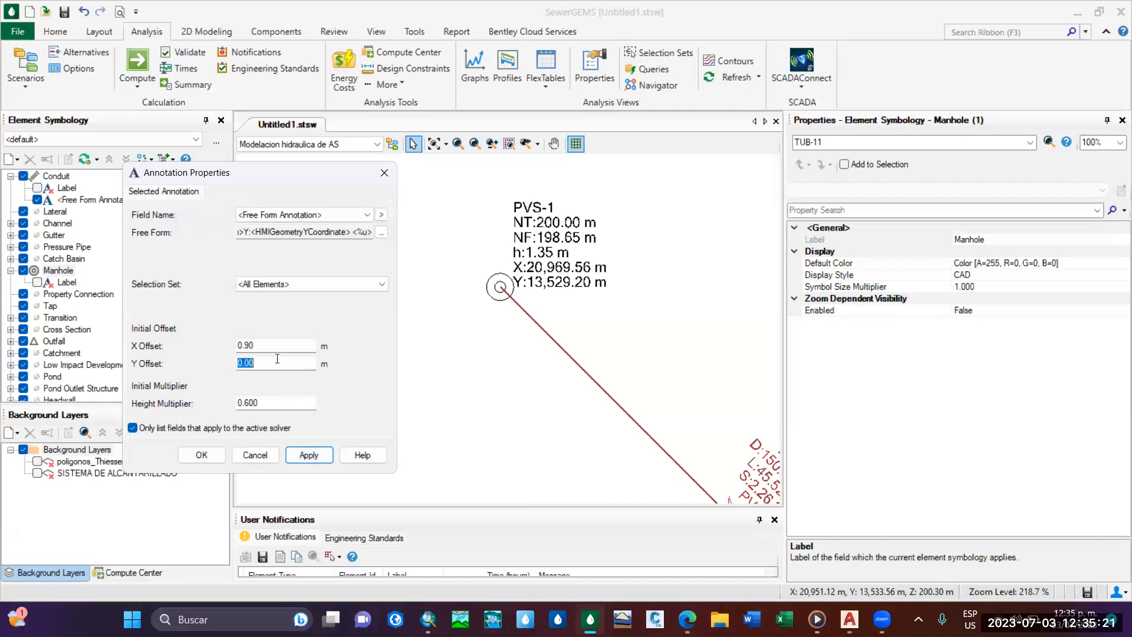
key(BackSpace)
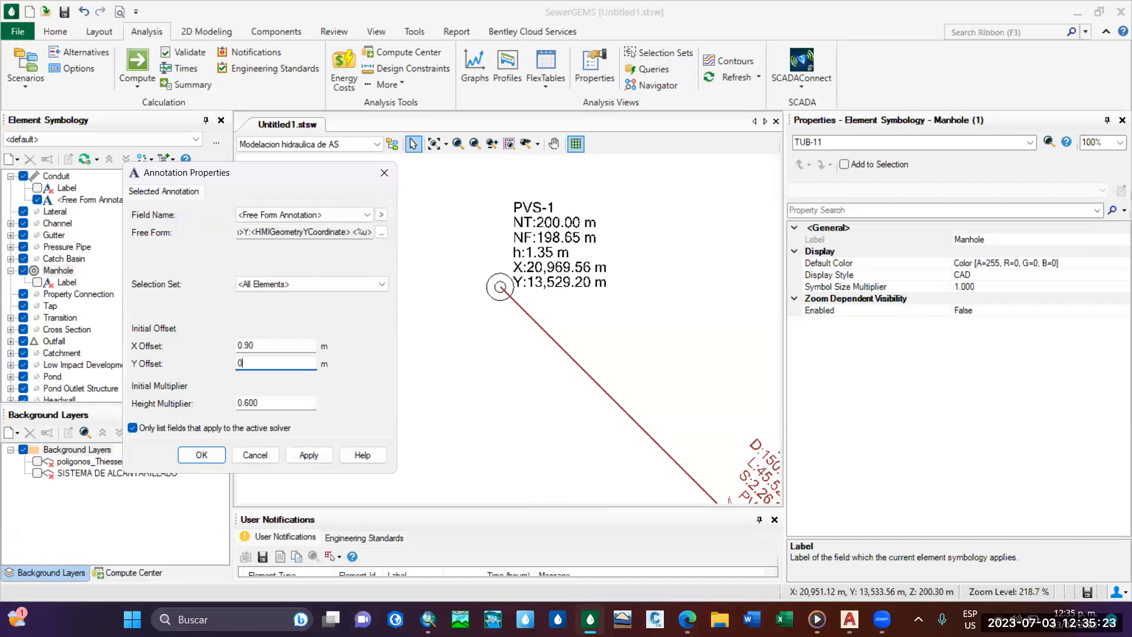
text(0.5)
click(302, 453)
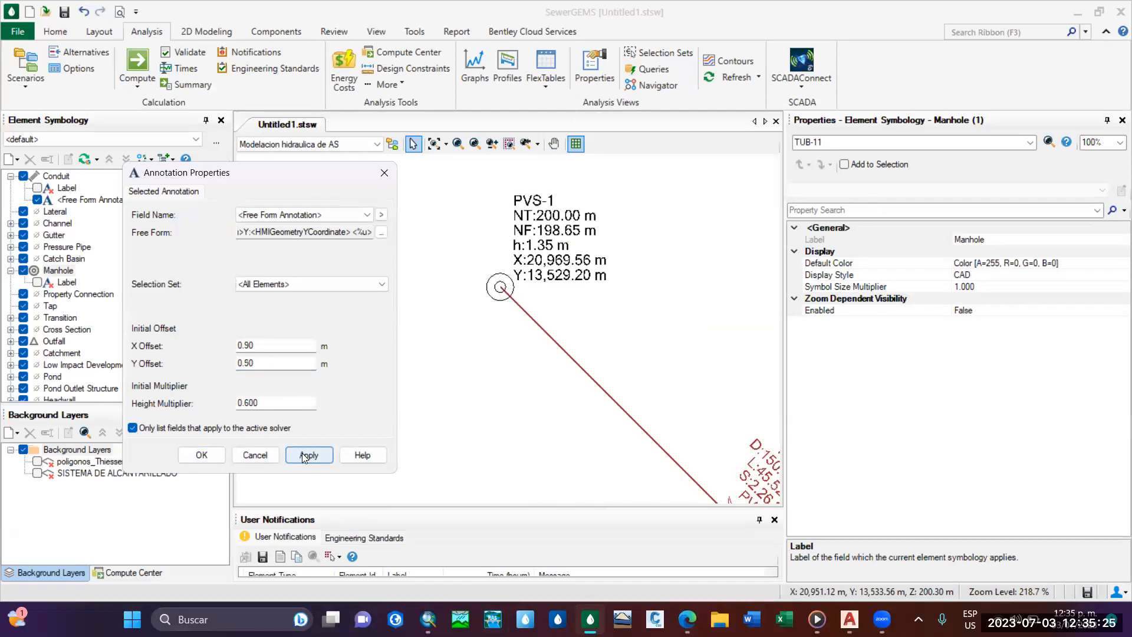
click(201, 454)
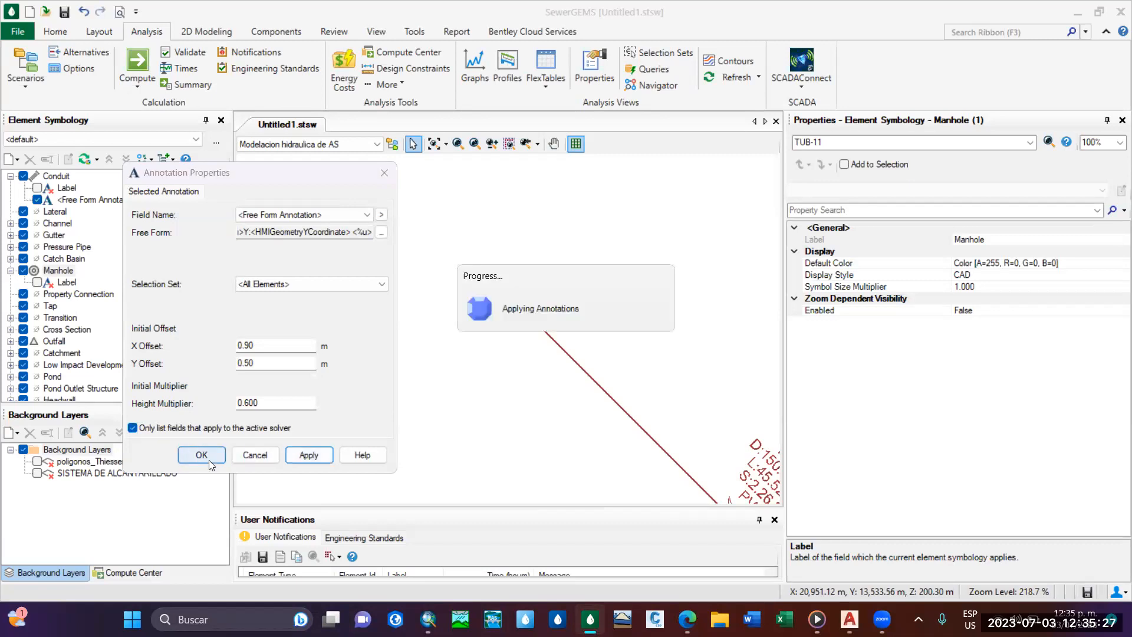
Inspect the new manhole annotations across the network, from the PTAR-1 outfall to the upstream manhole PVS-1.
scroll(551, 317, down, 5)
scroll(540, 313, up, 3)
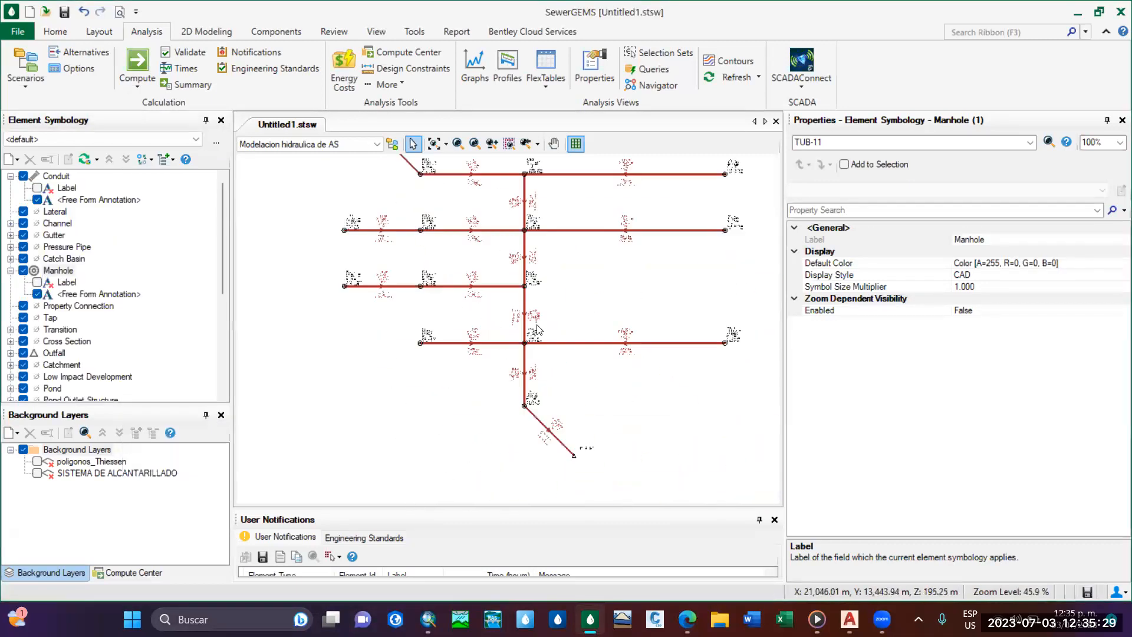
scroll(473, 314, down, 1)
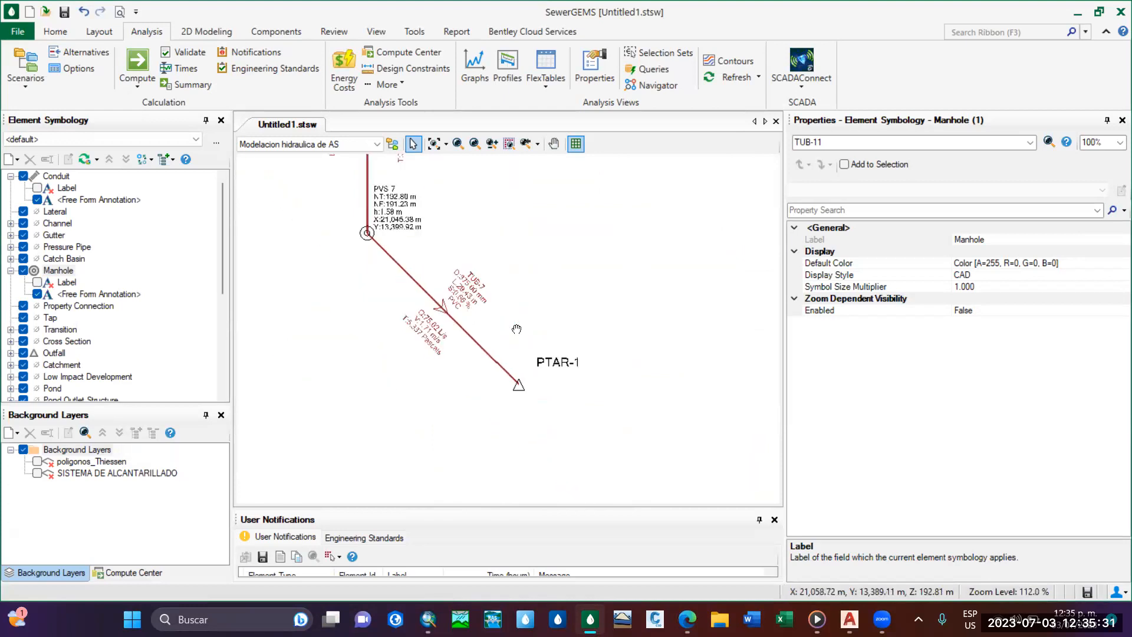
scroll(473, 314, up, 1)
scroll(518, 258, down, 8)
scroll(519, 258, up, 8)
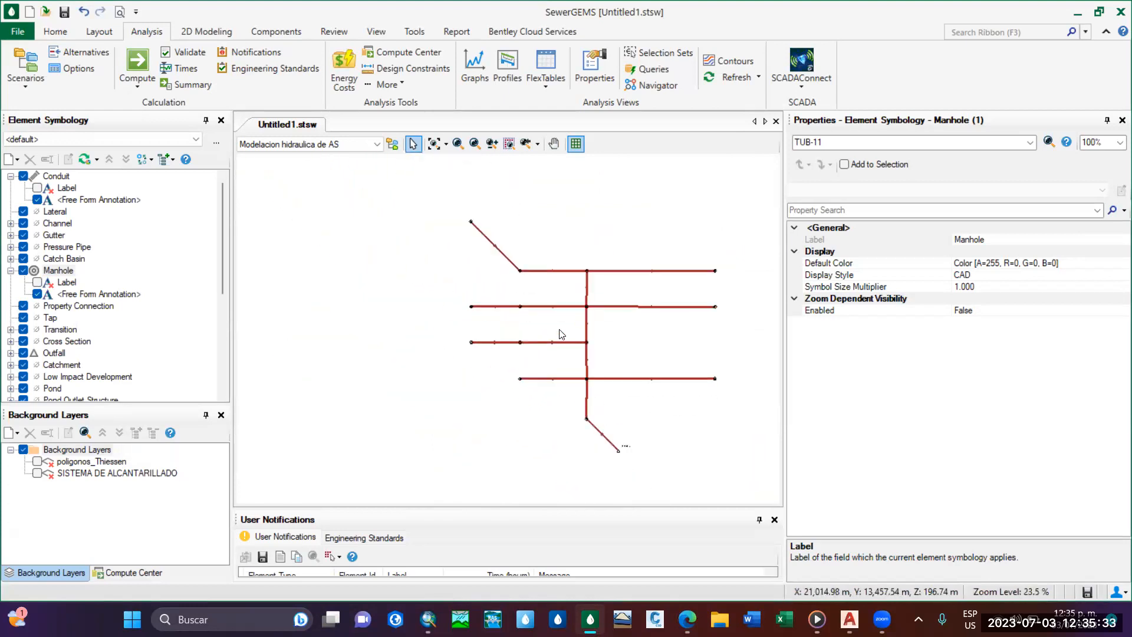
mouse_move(254, 239)
middle_down()
mouse_move(452, 257)
mouse_move(463, 361)
middle_up()
Review the design results of all pipes in the conduit FlexTable, then close the table.
click(546, 77)
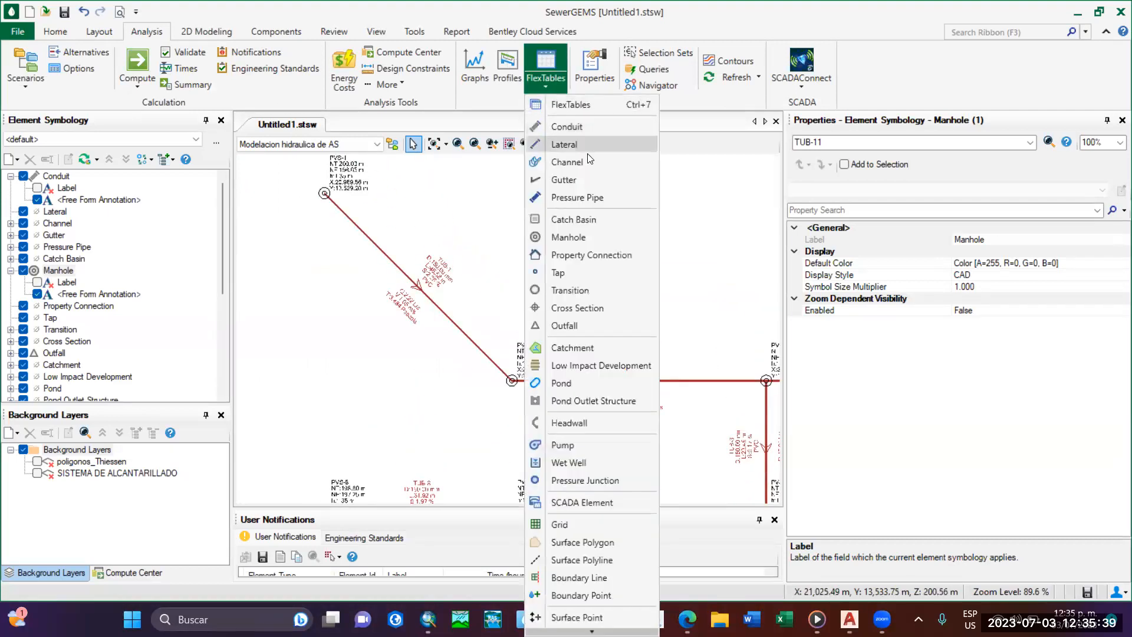
click(581, 125)
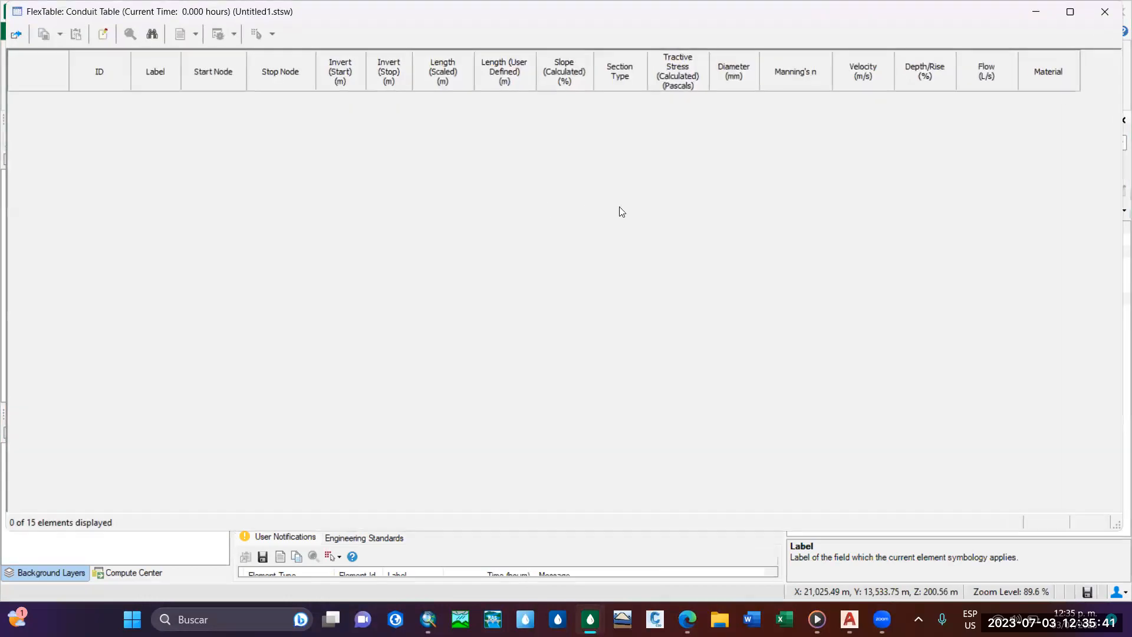
drag(596, 14, 581, 79)
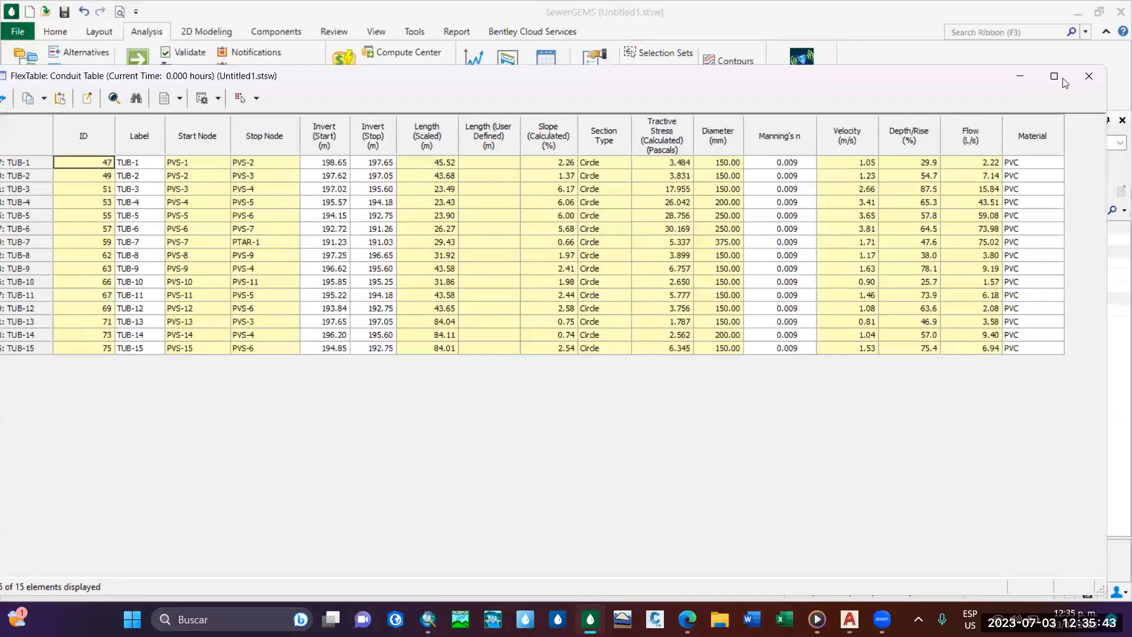
click(1088, 79)
Examine the conduit and manhole annotations along the branches and main line, ending around conduit TUB-1 and manhole PVS-2.
scroll(521, 329, down, 7)
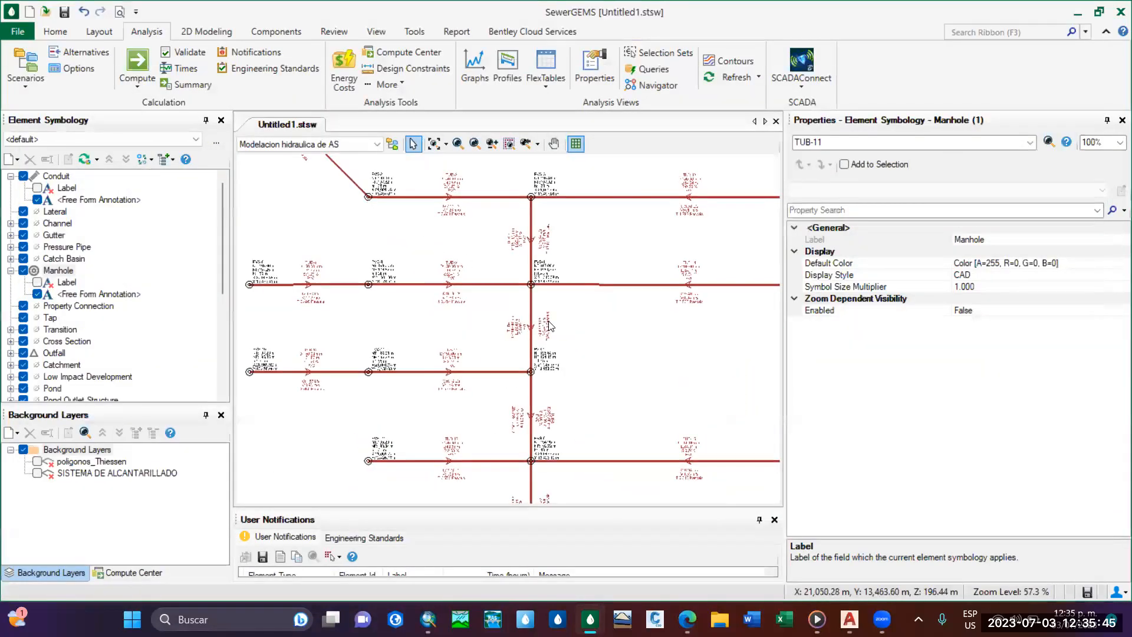
scroll(491, 349, up, 6)
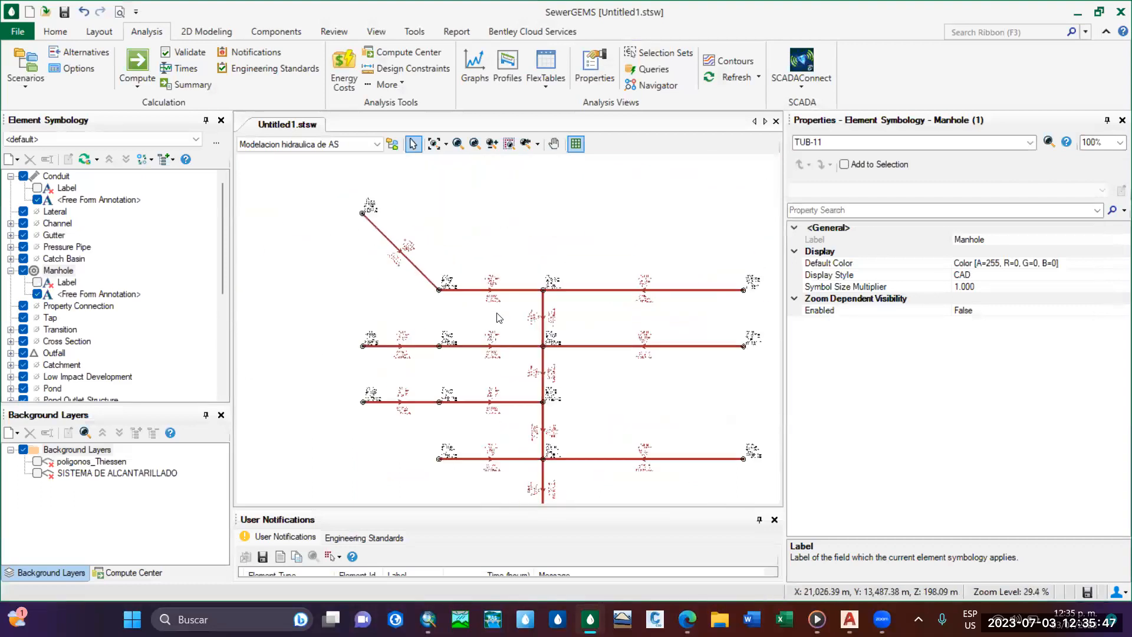
middle_drag(465, 337, 518, 343)
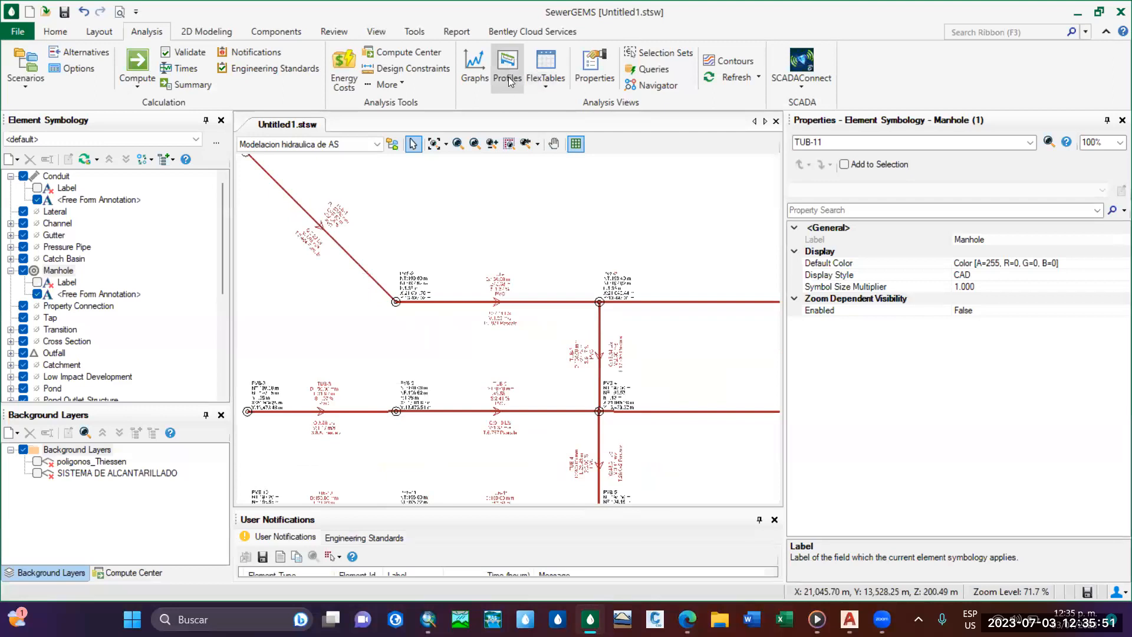
scroll(507, 390, down, 2)
middle_drag(552, 488, 477, 358)
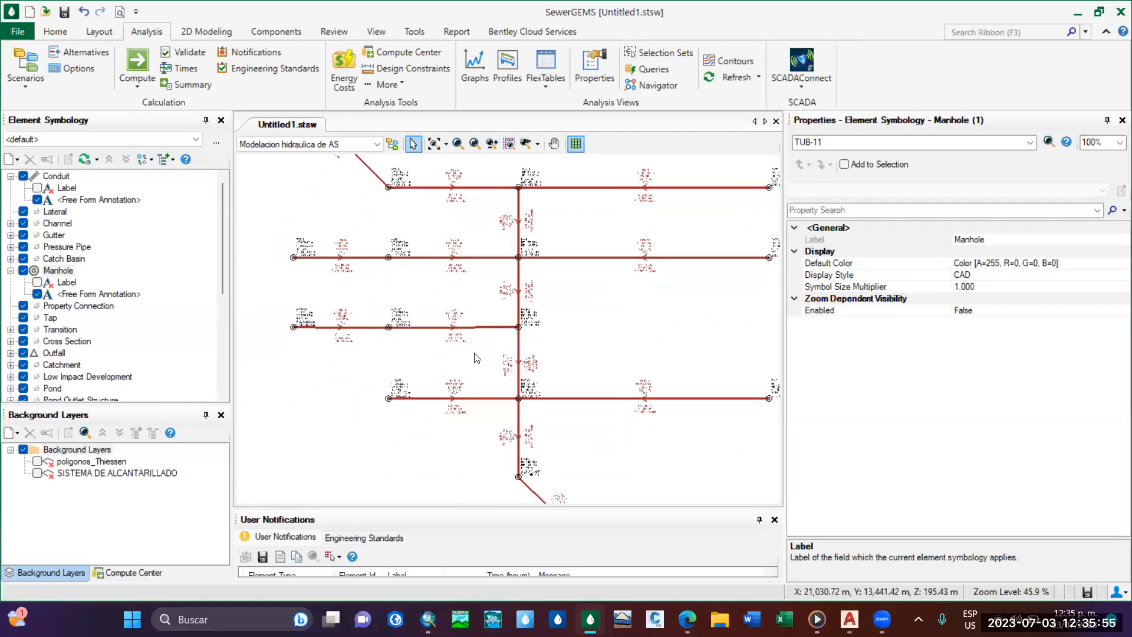
middle_drag(533, 296, 547, 377)
mouse_move(492, 305)
middle_down()
mouse_move(474, 307)
mouse_move(457, 285)
mouse_move(497, 306)
middle_up()
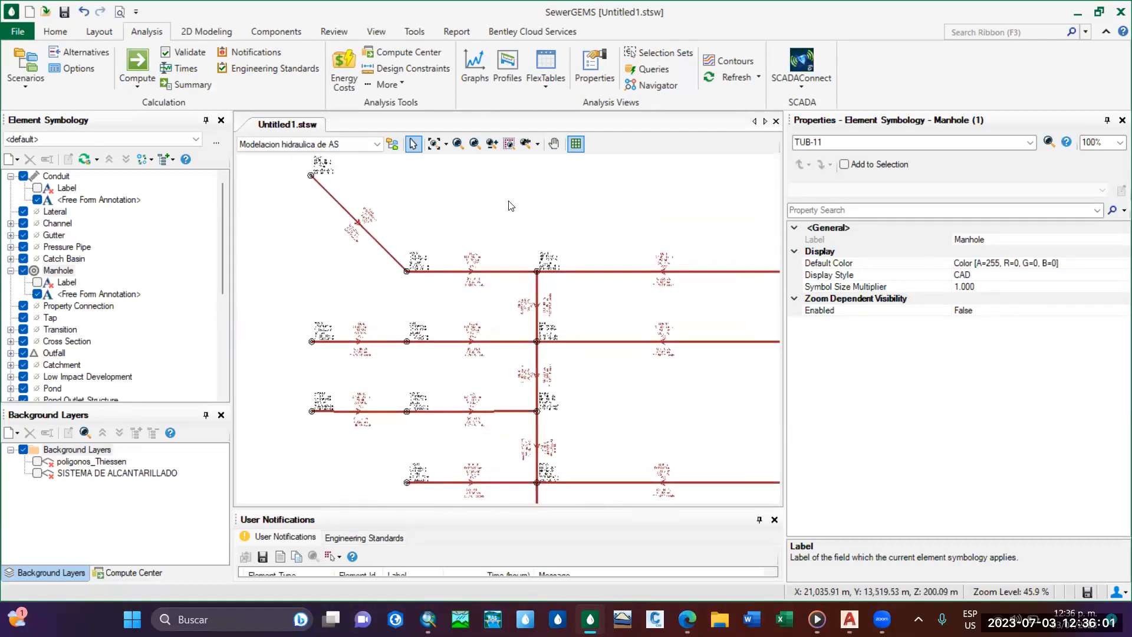
scroll(533, 203, up, 4)
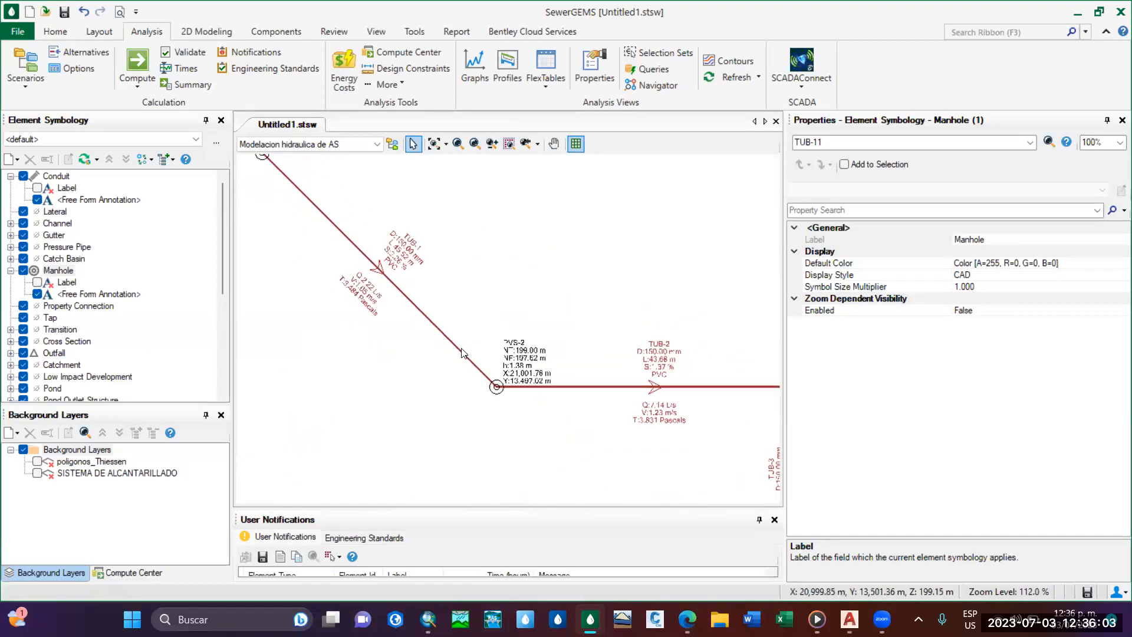
Create a new profile and label it PERFIL PVS-1 a PTAR.
middle_drag(461, 353, 508, 390)
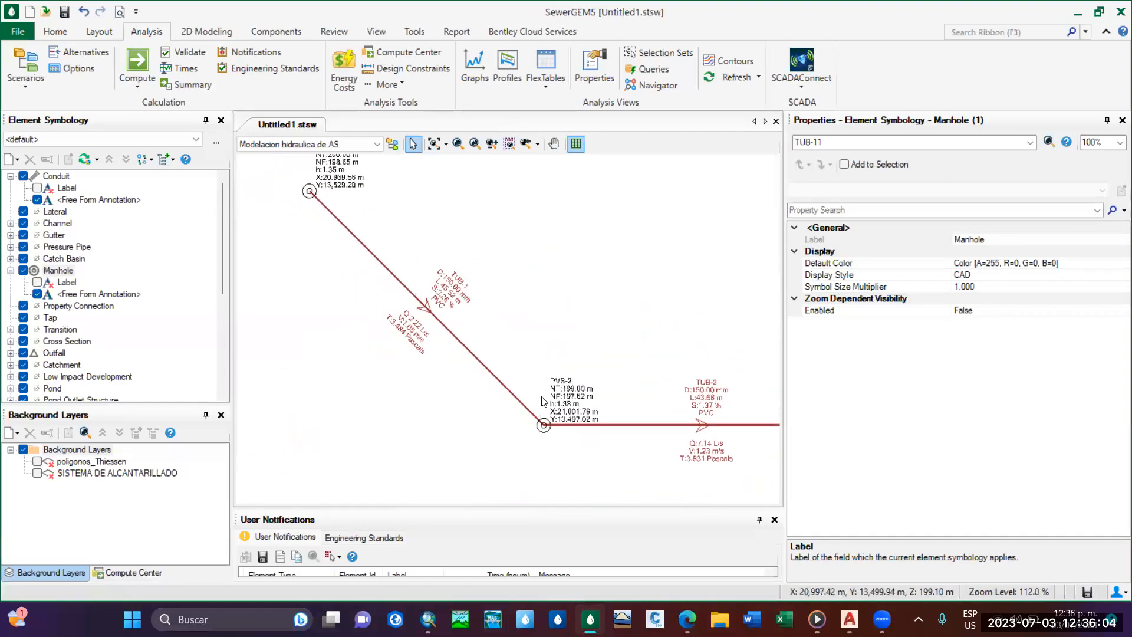
click(505, 84)
click(604, 96)
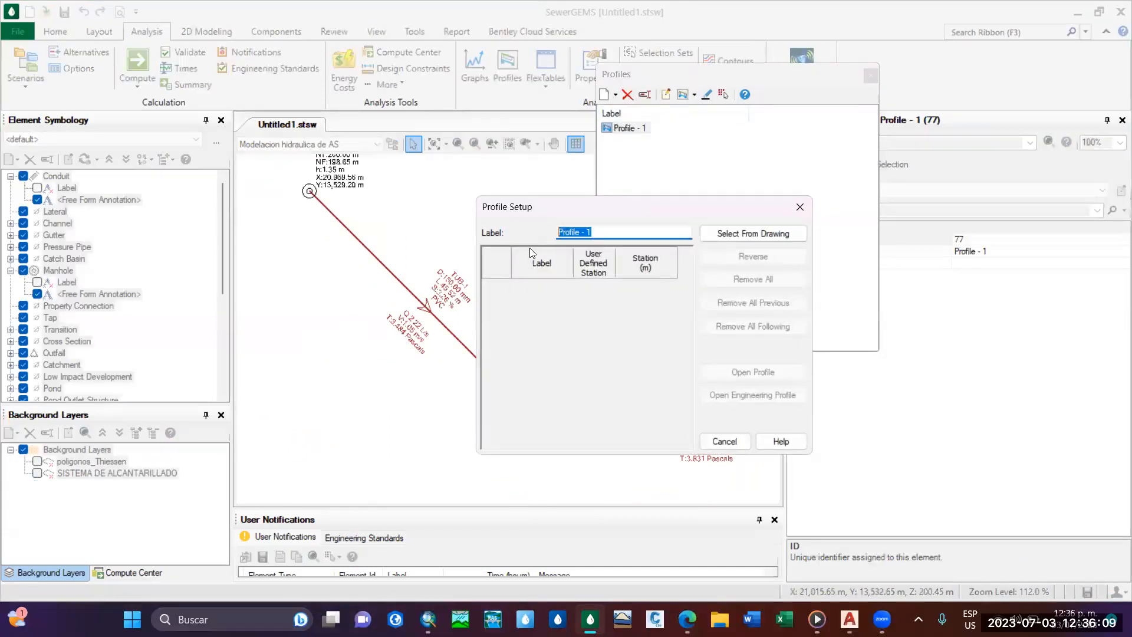
key(BackSpace)
text(PERFIL PVS-1 a PTAR)
Define the profile path in the drawing from manhole PVS-1 to outfall PTAR-1 and accept the selection.
click(748, 232)
scroll(303, 191, up, 2)
middle_drag(303, 191, 339, 246)
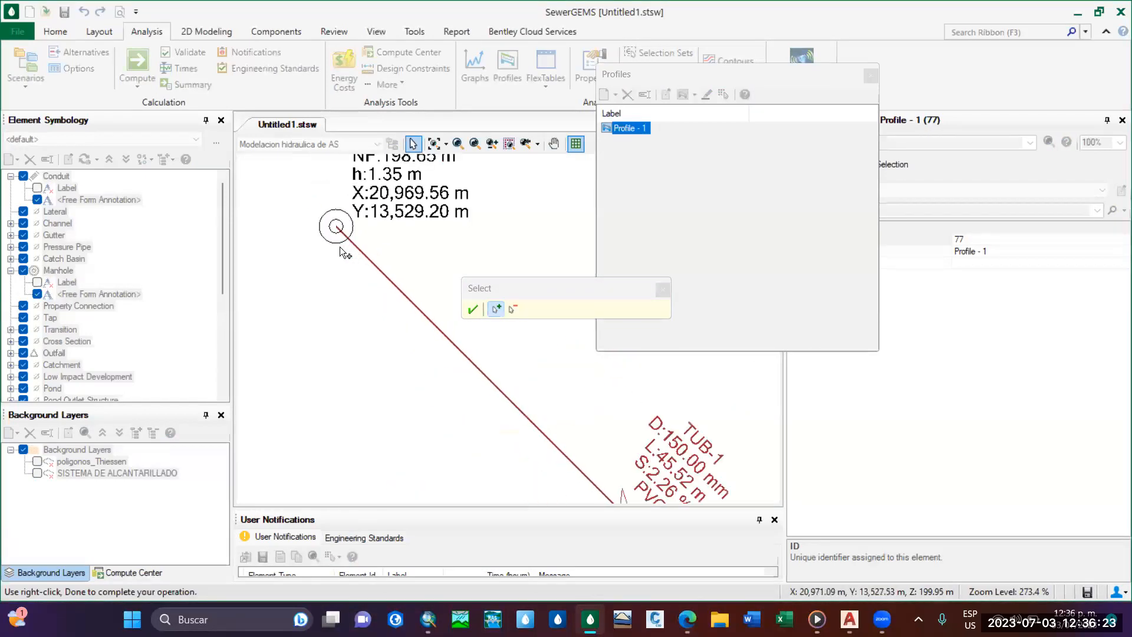
scroll(354, 254, down, 8)
scroll(368, 301, up, 13)
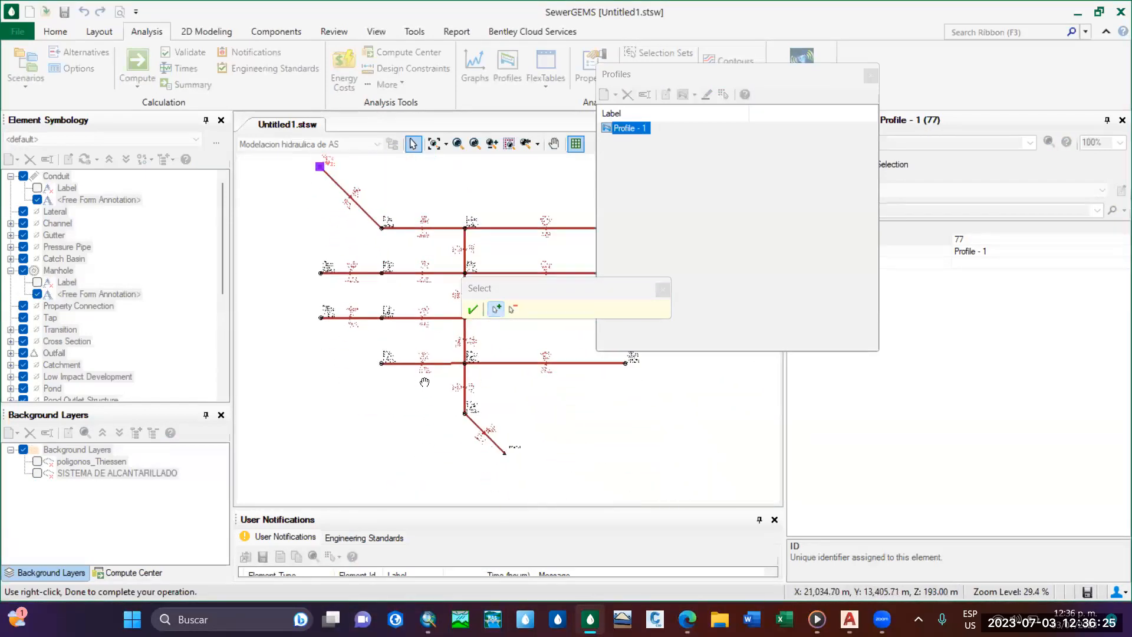
middle_drag(425, 364, 348, 473)
click(435, 424)
scroll(501, 367, down, 2)
scroll(501, 367, down, 1)
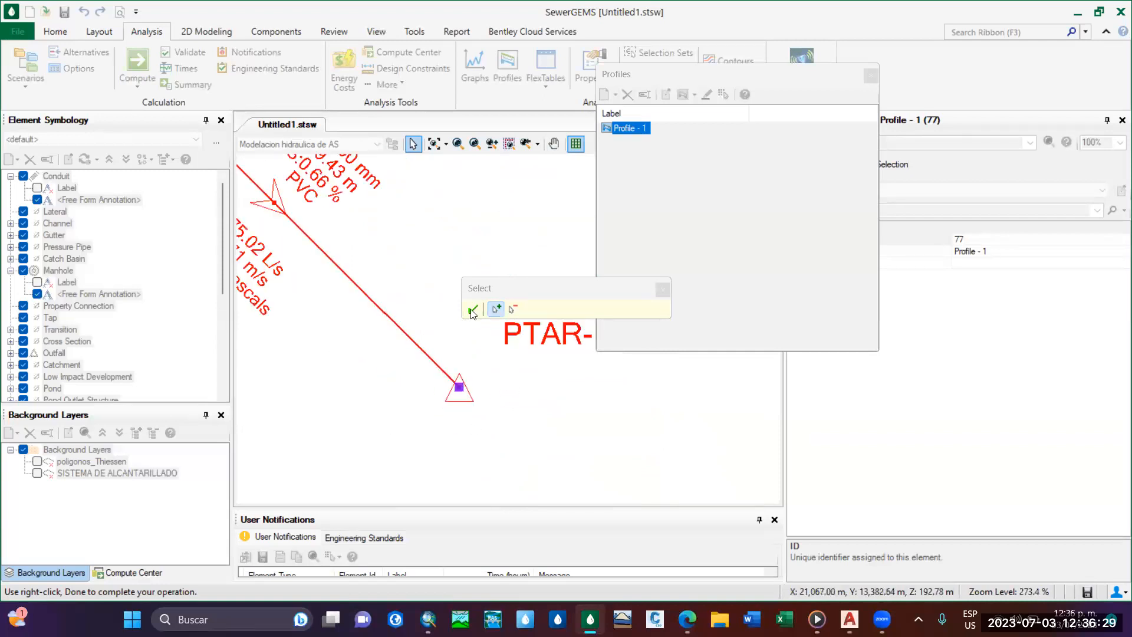
click(472, 311)
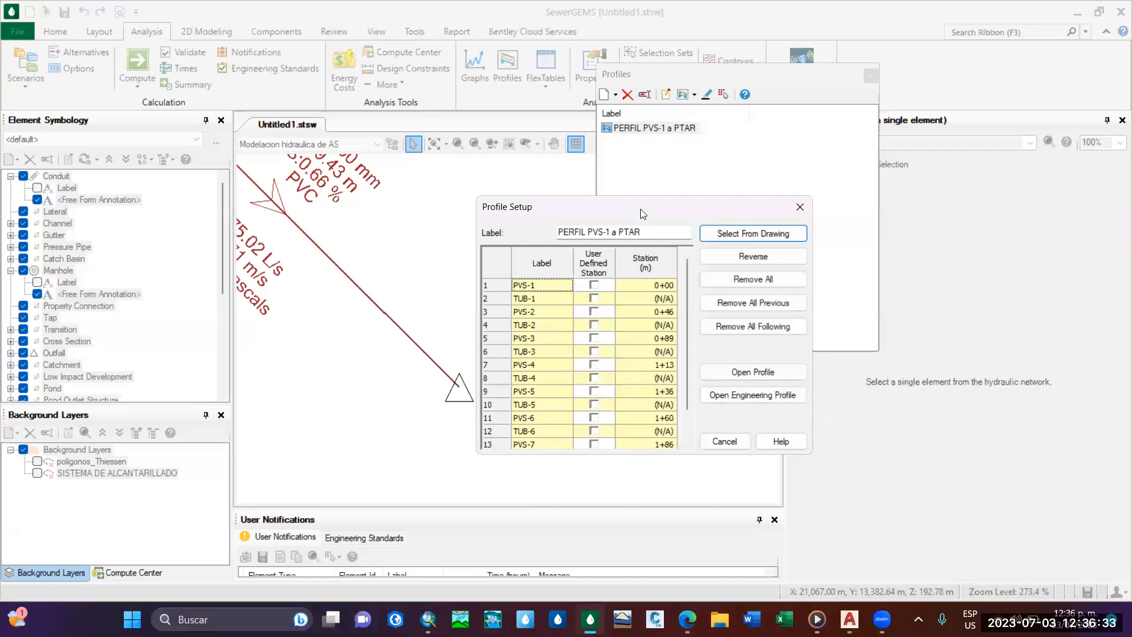
Open the engineering profile for PERFIL PVS-1 a PTAR and fit the whole profile in view.
drag(641, 211, 589, 155)
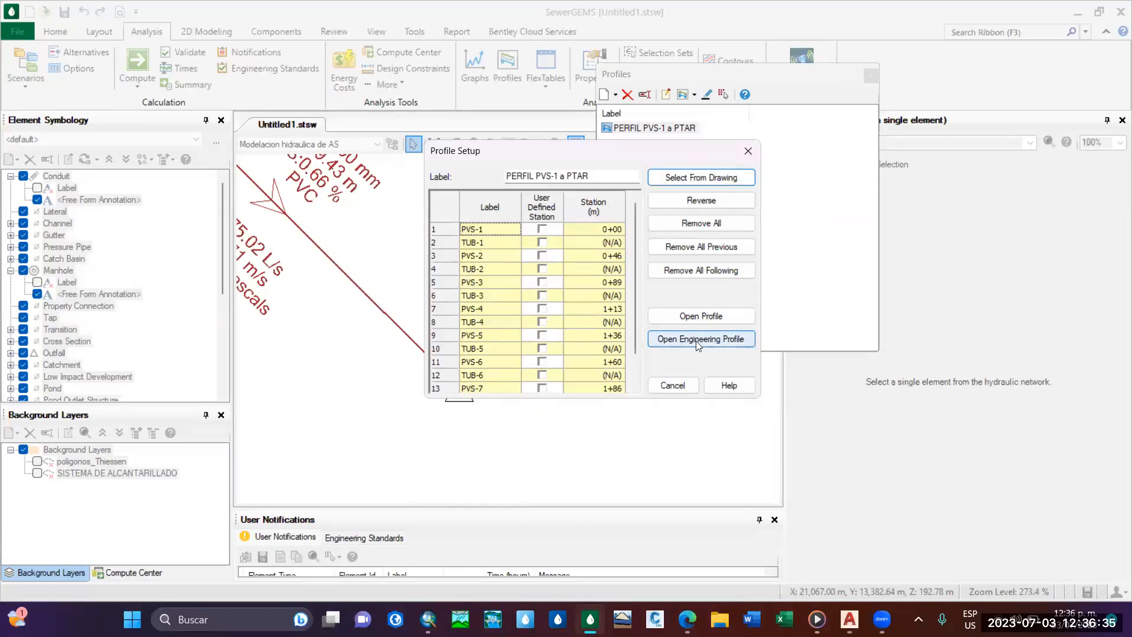
click(700, 341)
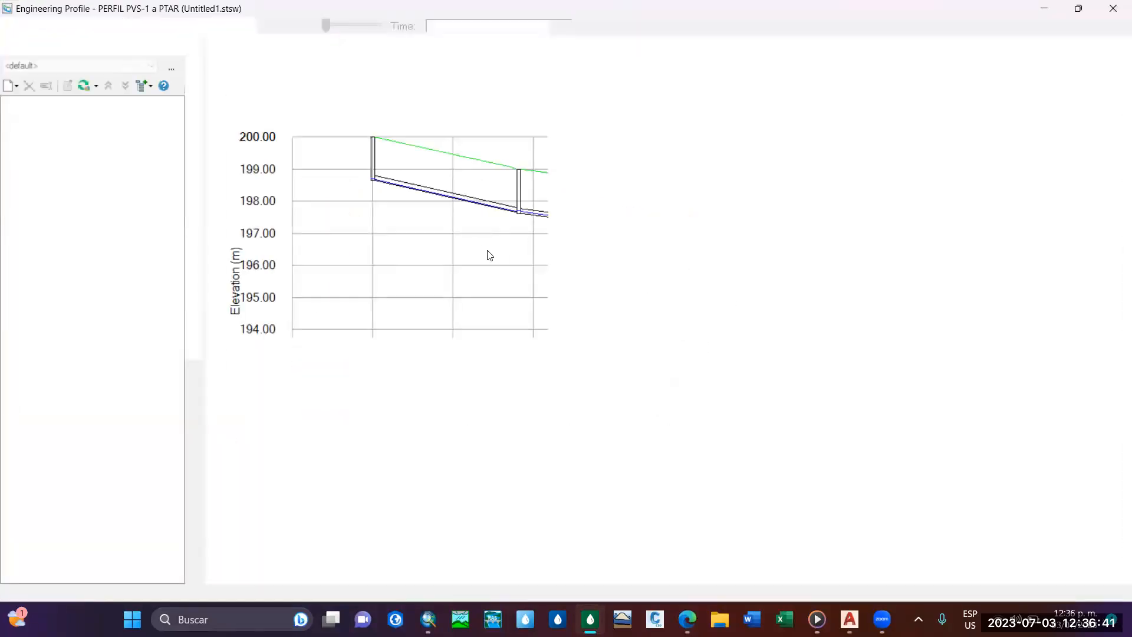
scroll(752, 307, down, 2)
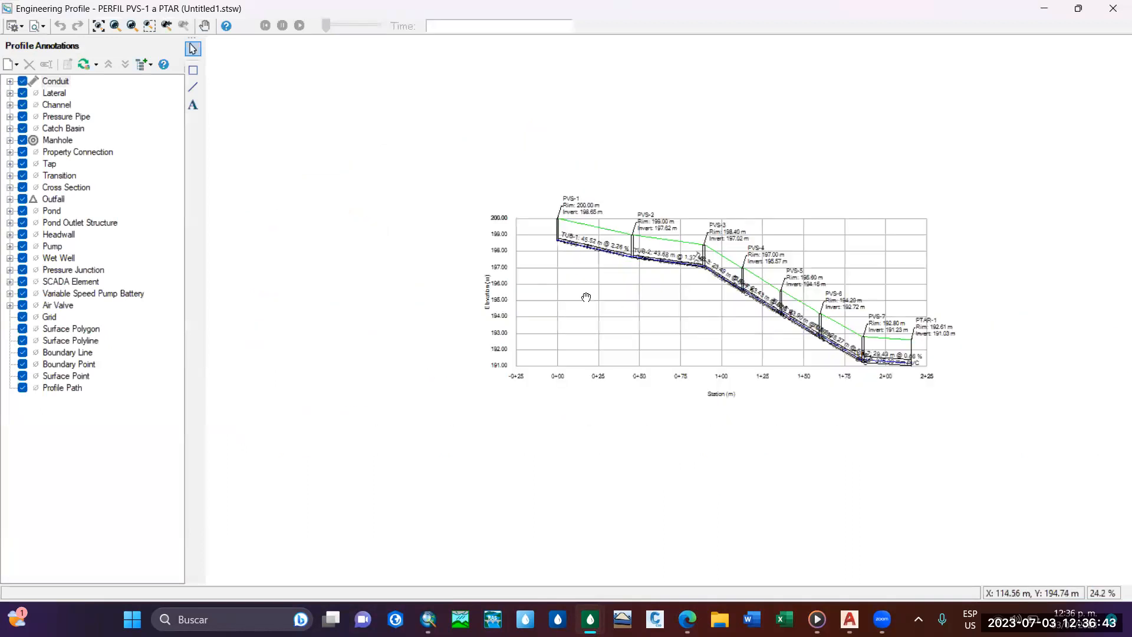
middle_drag(535, 219, 569, 230)
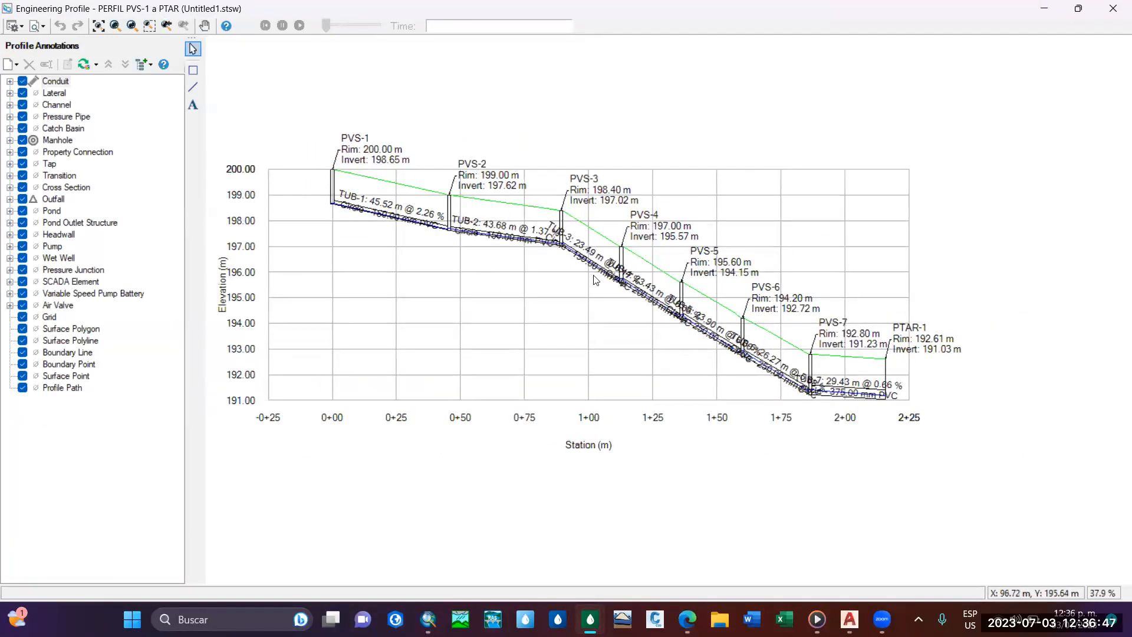
Examine the ground line, manhole rims and inverts, and pipe slopes from PVS-1 to PTAR-1, then close the profile and the profile manager.
scroll(626, 299, up, 4)
scroll(626, 299, down, 2)
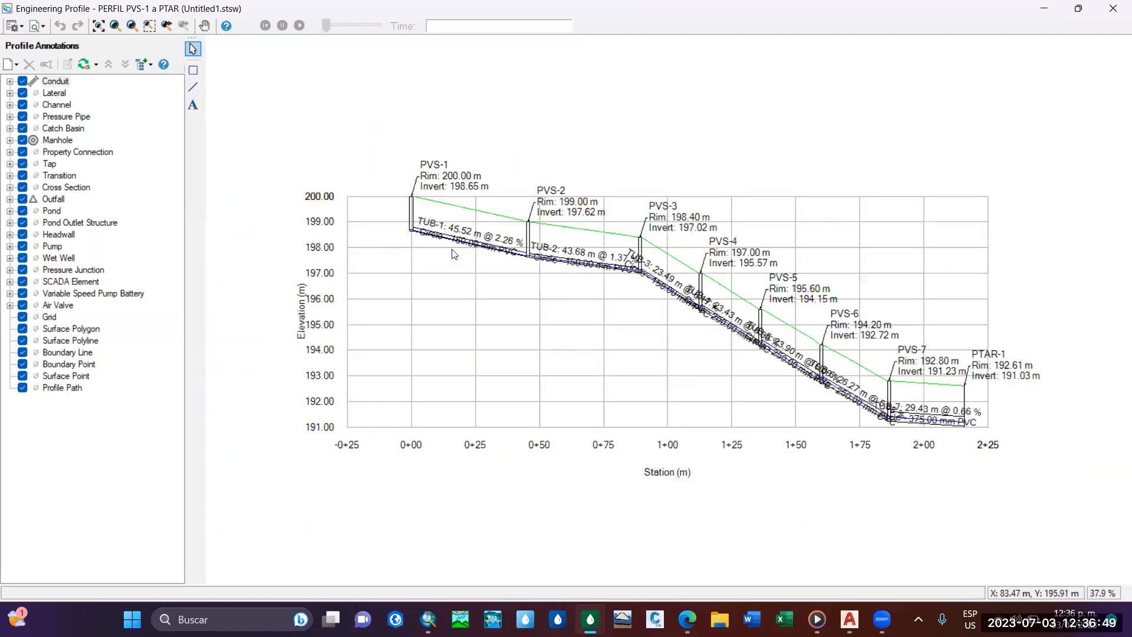
middle_drag(525, 240, 473, 224)
mouse_move(665, 291)
middle_down()
mouse_move(696, 292)
mouse_move(654, 302)
middle_up()
scroll(630, 300, up, 1)
scroll(630, 300, down, 2)
scroll(654, 302, up, 1)
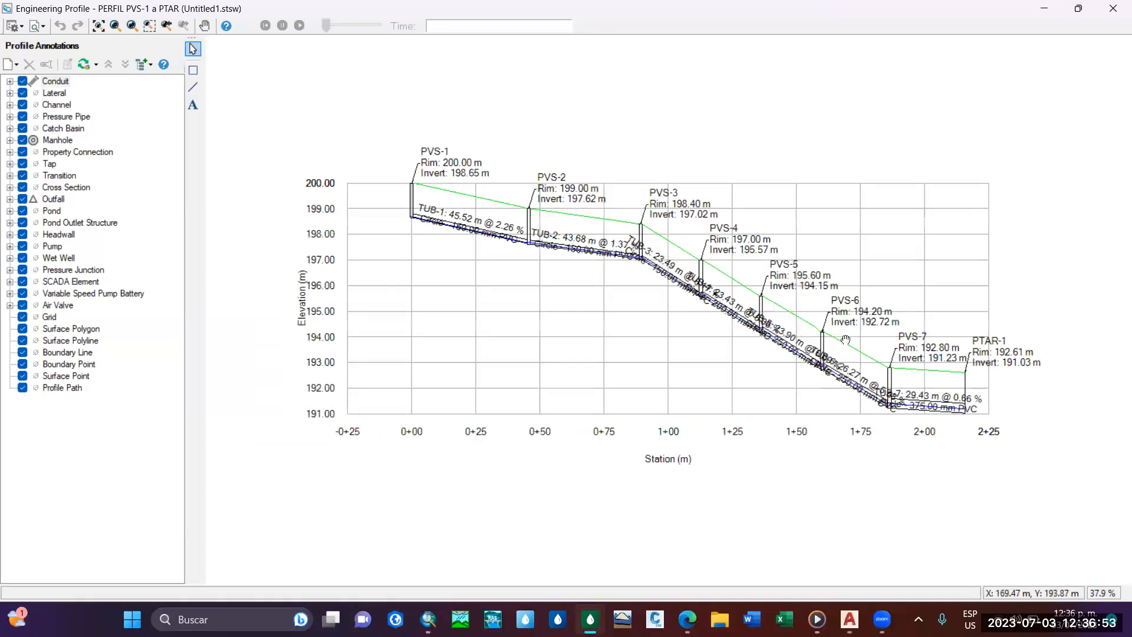
middle_drag(453, 253, 449, 279)
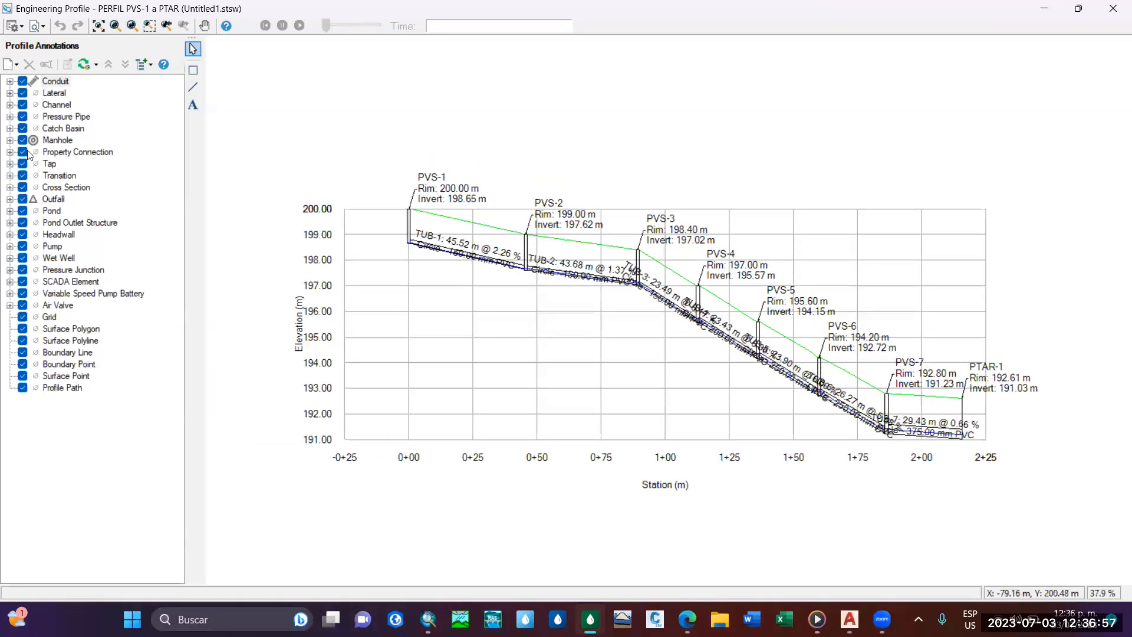
middle_drag(697, 234, 667, 250)
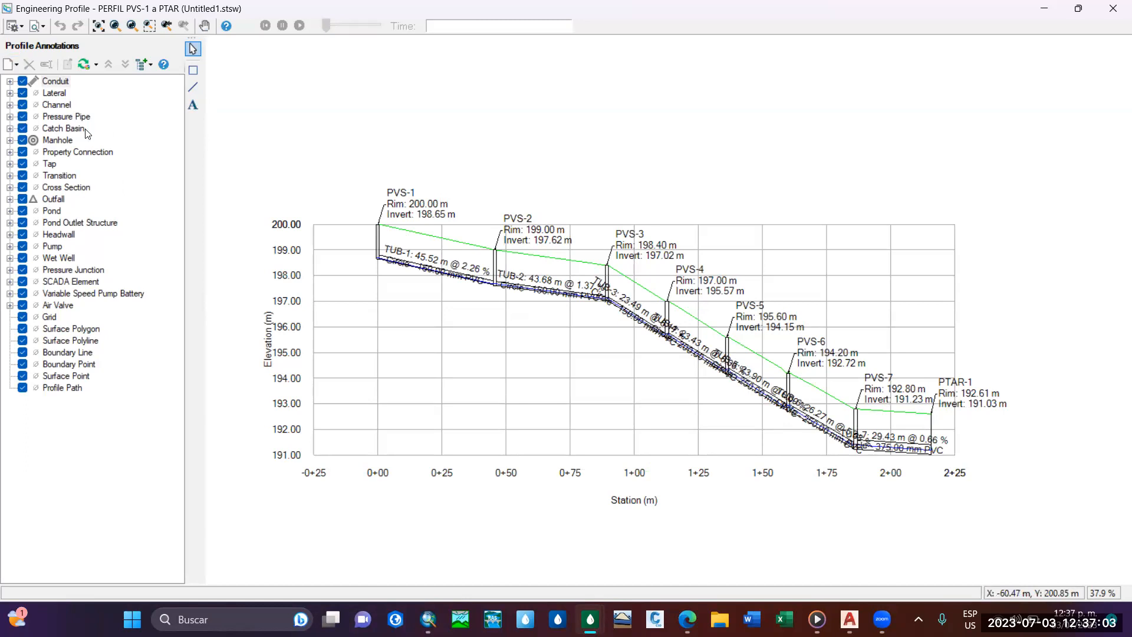
middle_drag(658, 344, 688, 319)
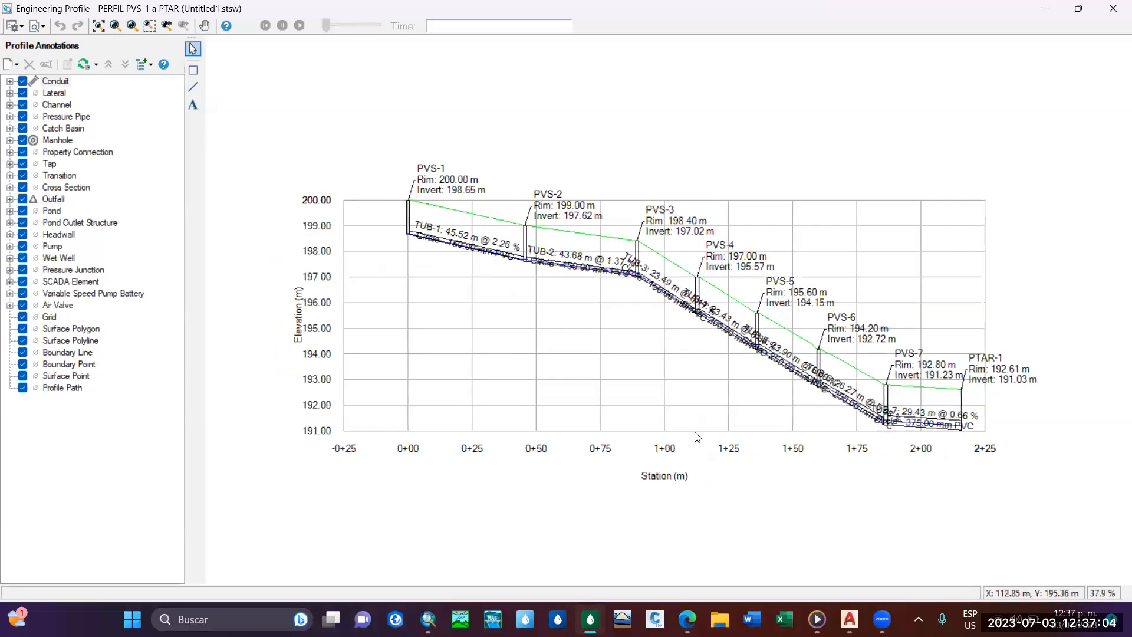
click(1112, 9)
click(871, 76)
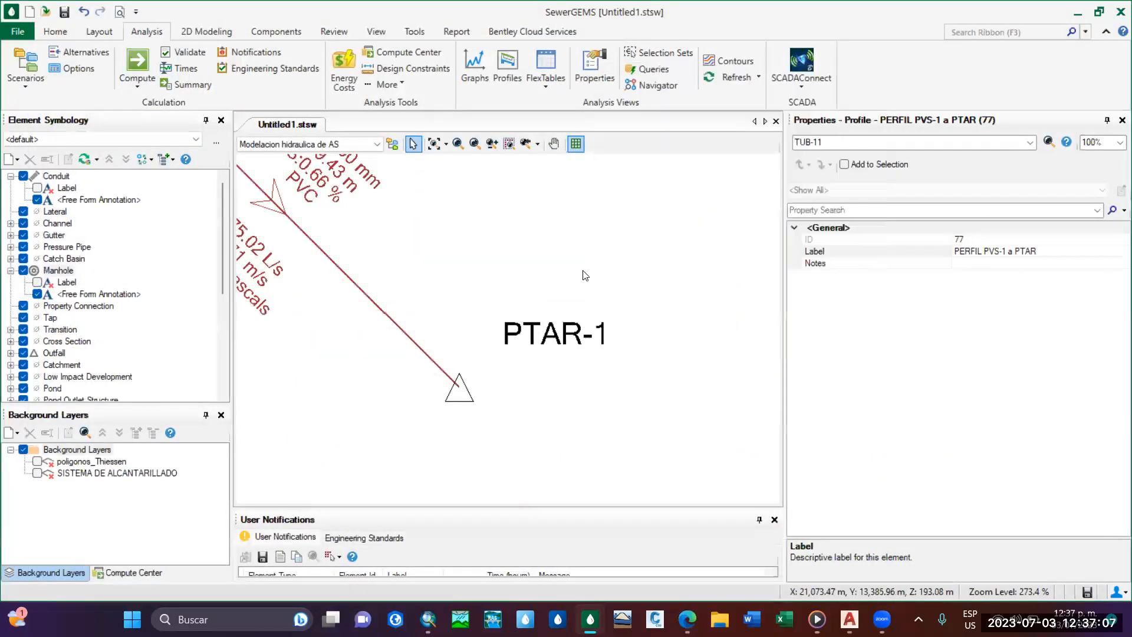
Inspect the annotated network in plan, from the PTAR-1 outfall up the main line and its side branches.
scroll(584, 273, down, 5)
middle_drag(502, 270, 558, 354)
scroll(516, 316, down, 3)
mouse_move(491, 229)
middle_down()
mouse_move(488, 319)
mouse_move(510, 383)
mouse_move(505, 321)
middle_up()
scroll(484, 286, down, 1)
scroll(510, 383, down, 1)
scroll(506, 318, up, 2)
scroll(507, 318, up, 2)
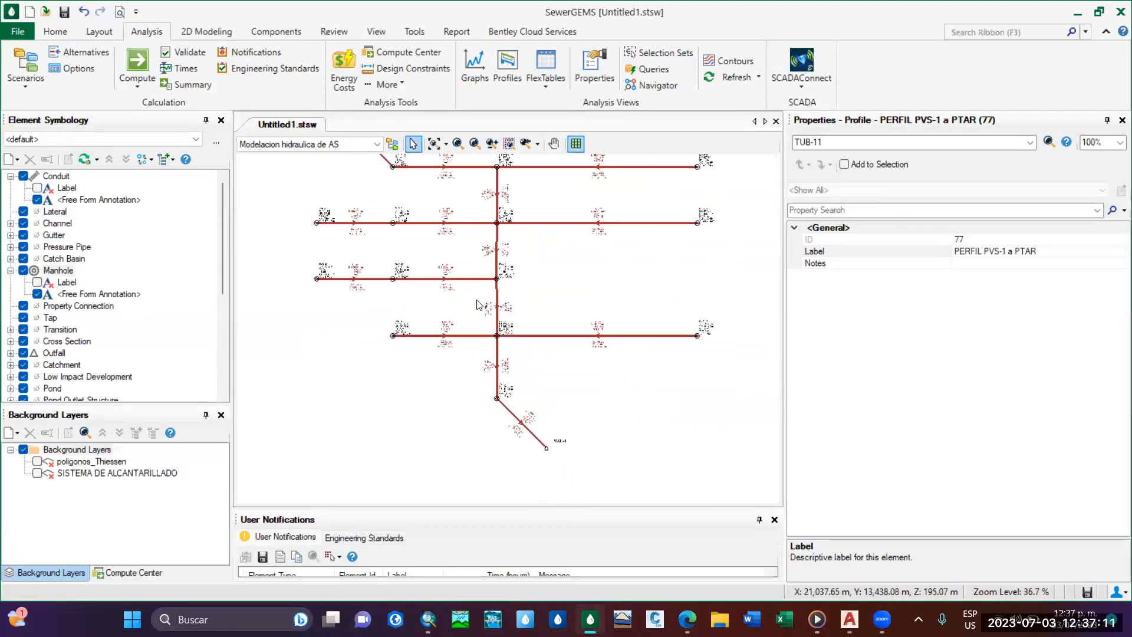
scroll(490, 335, down, 2)
mouse_move(489, 335)
middle_down()
mouse_move(518, 293)
mouse_move(545, 391)
middle_up()
scroll(540, 357, up, 2)
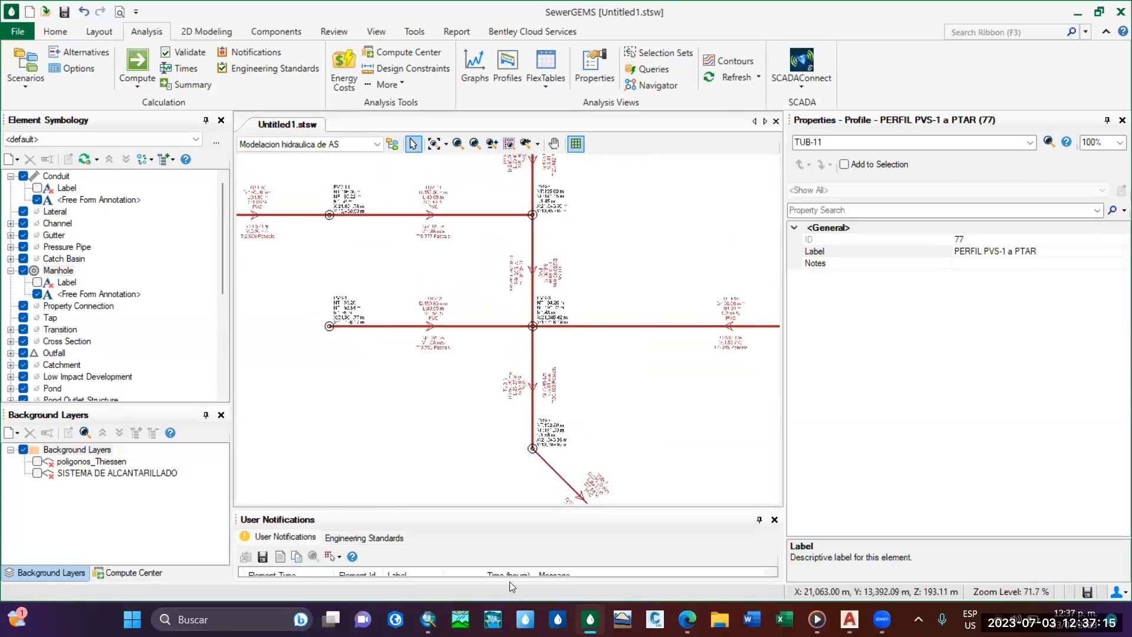